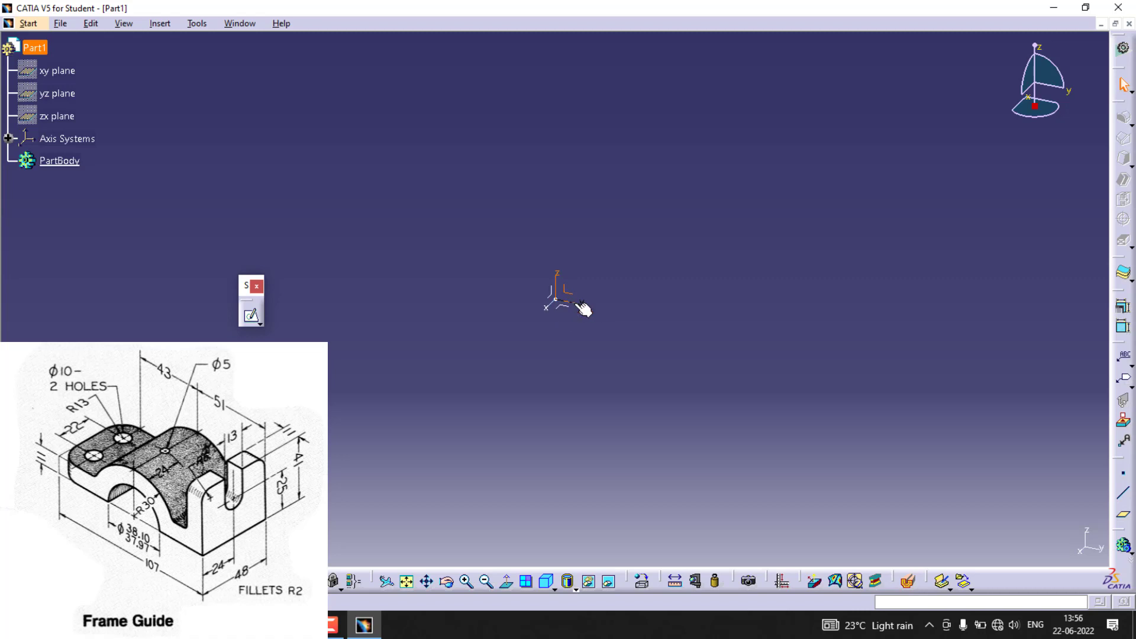
Start a new sketch on the yz plane
left_click(455, 248)
left_click(198, 23)
left_click(595, 130)
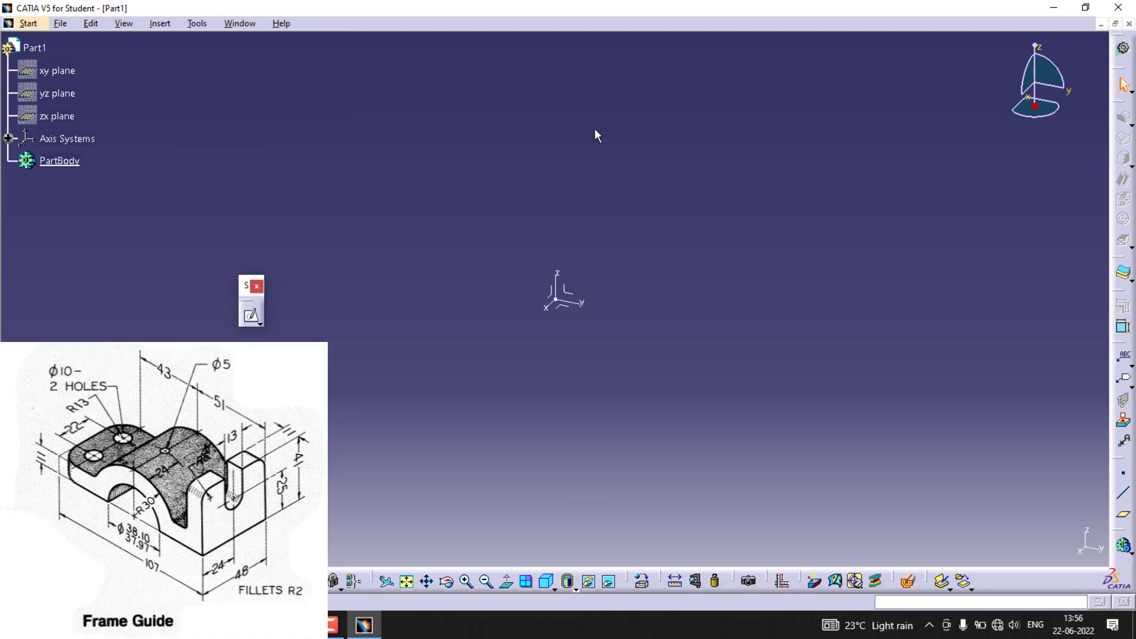
left_click(581, 298)
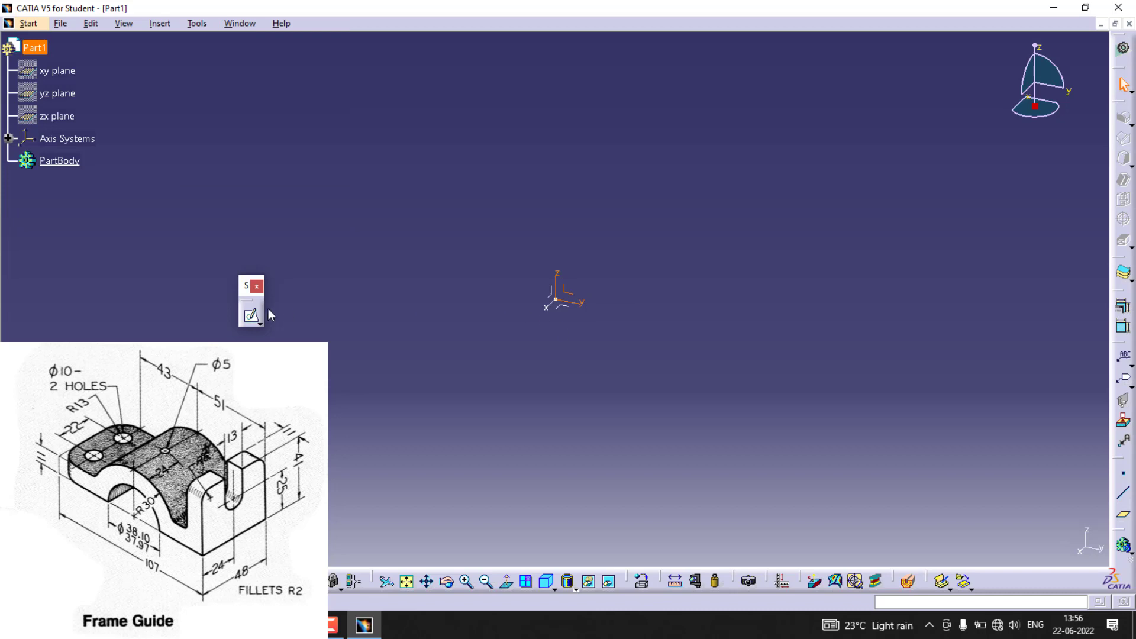
left_click(250, 315)
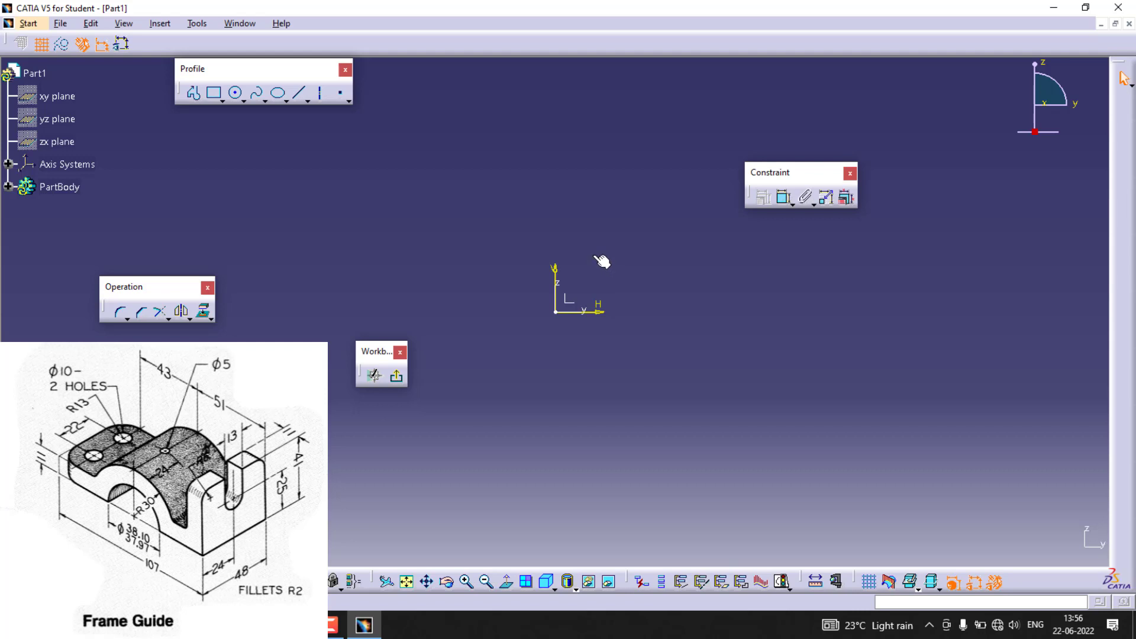
Hide the Constraint, Profile and Operation toolbars
left_click(850, 173)
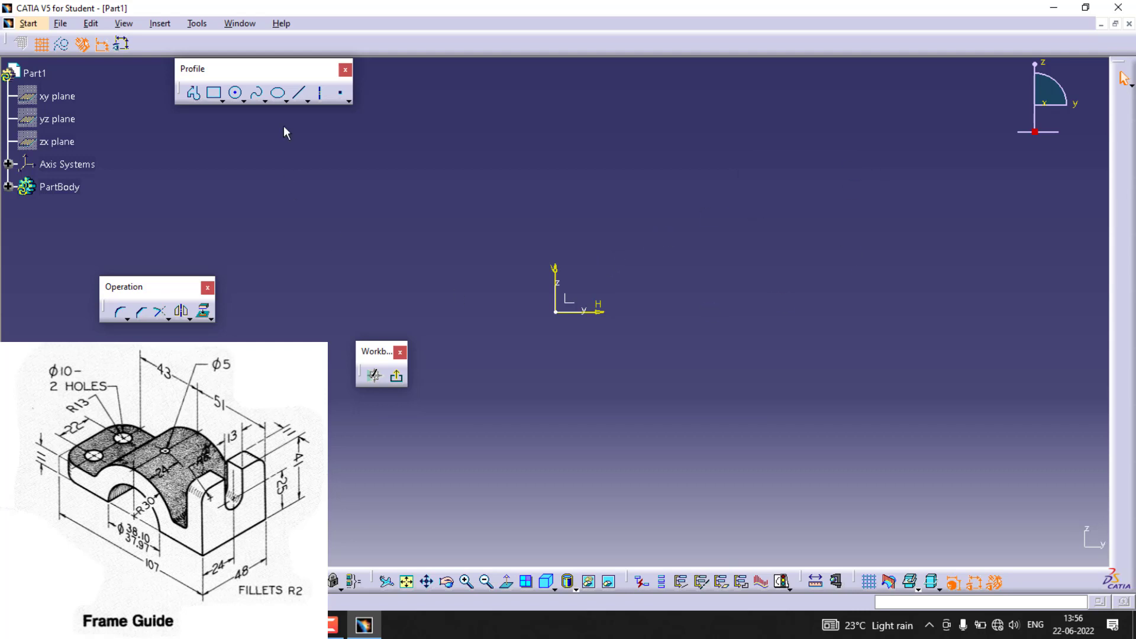
left_click(347, 70)
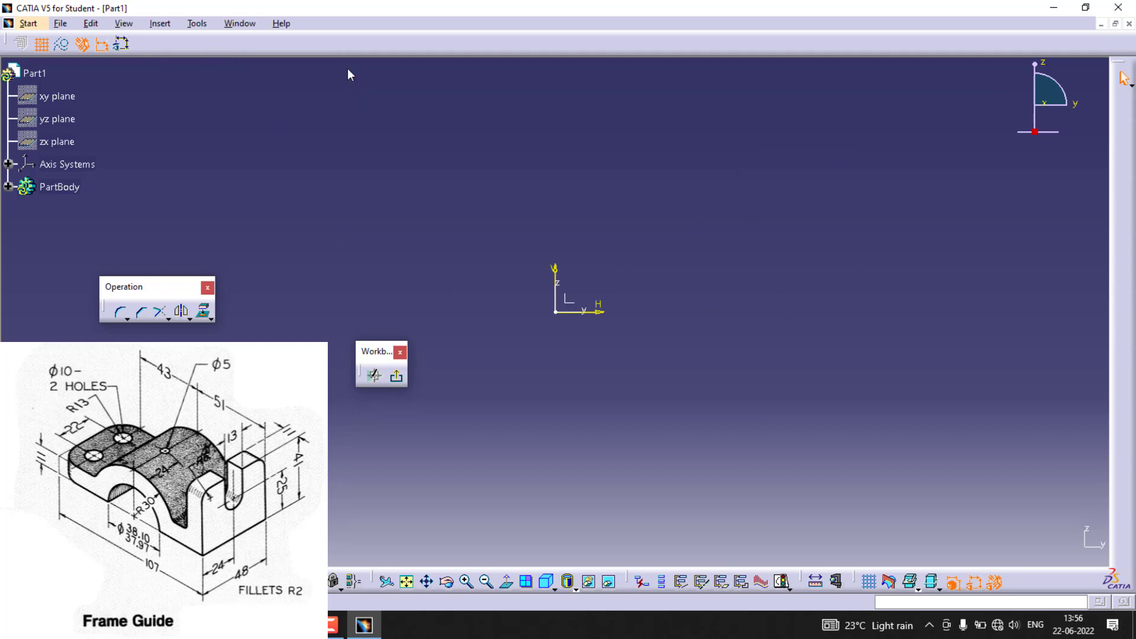
left_click(207, 289)
Show the Constraint toolbar again, keeping Graphic Properties hidden
right_click(1121, 208)
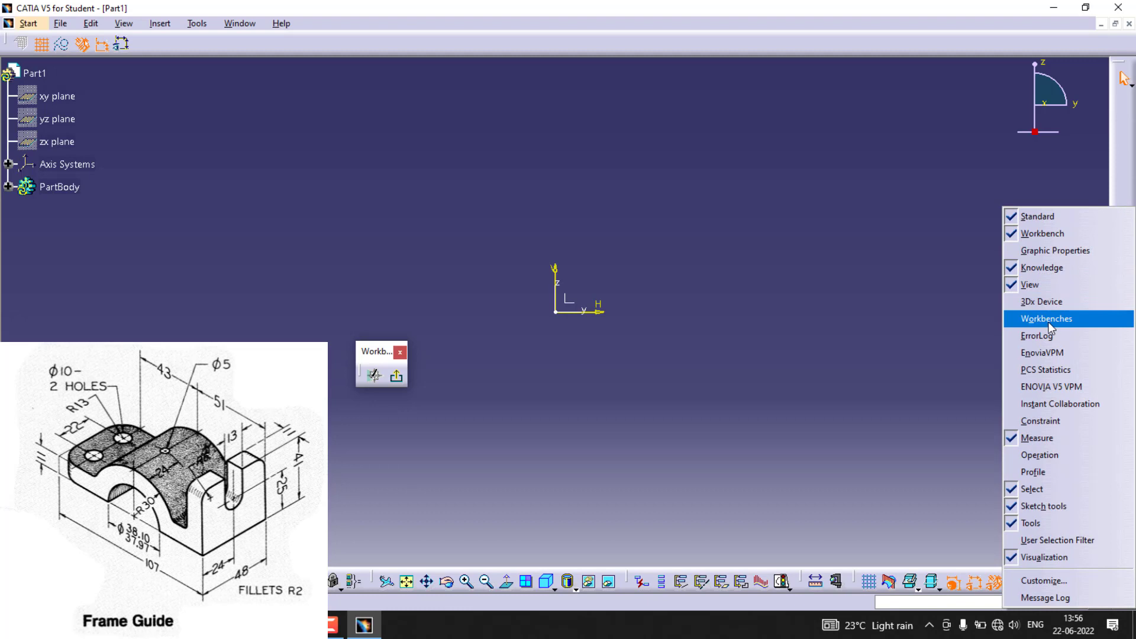
left_click(1066, 421)
right_click(1113, 253)
left_click(1101, 251)
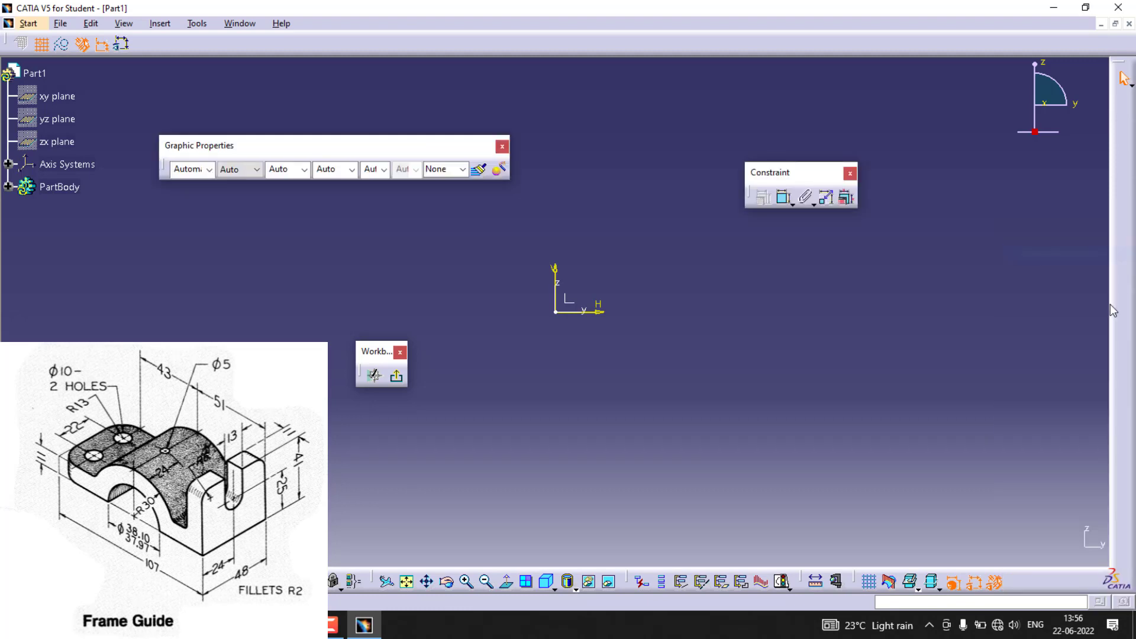
right_click(1120, 223)
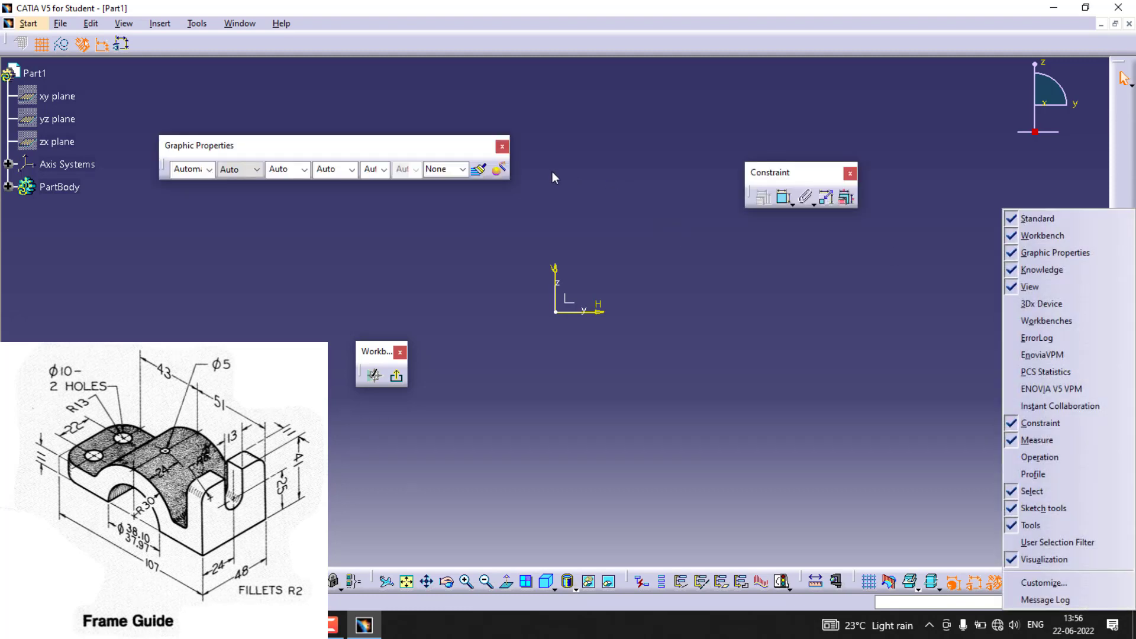
left_click(502, 147)
Show the Operation and Profile toolbars, keep Graphic Properties hidden, and place the Profile toolbar above the Operation toolbar
right_click(1121, 166)
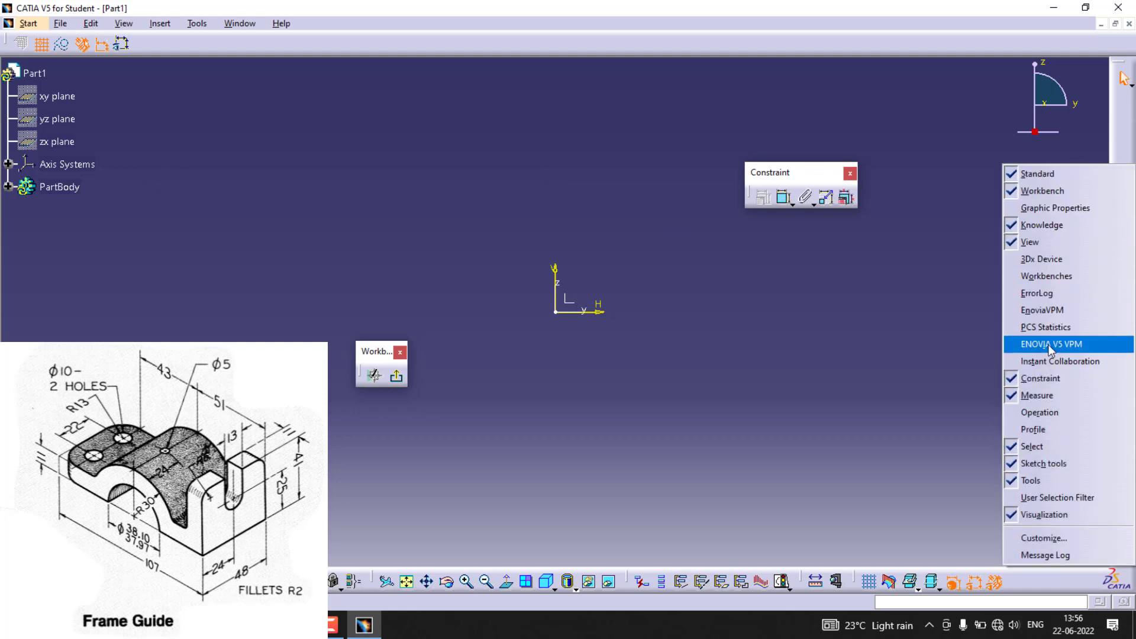
left_click(1041, 417)
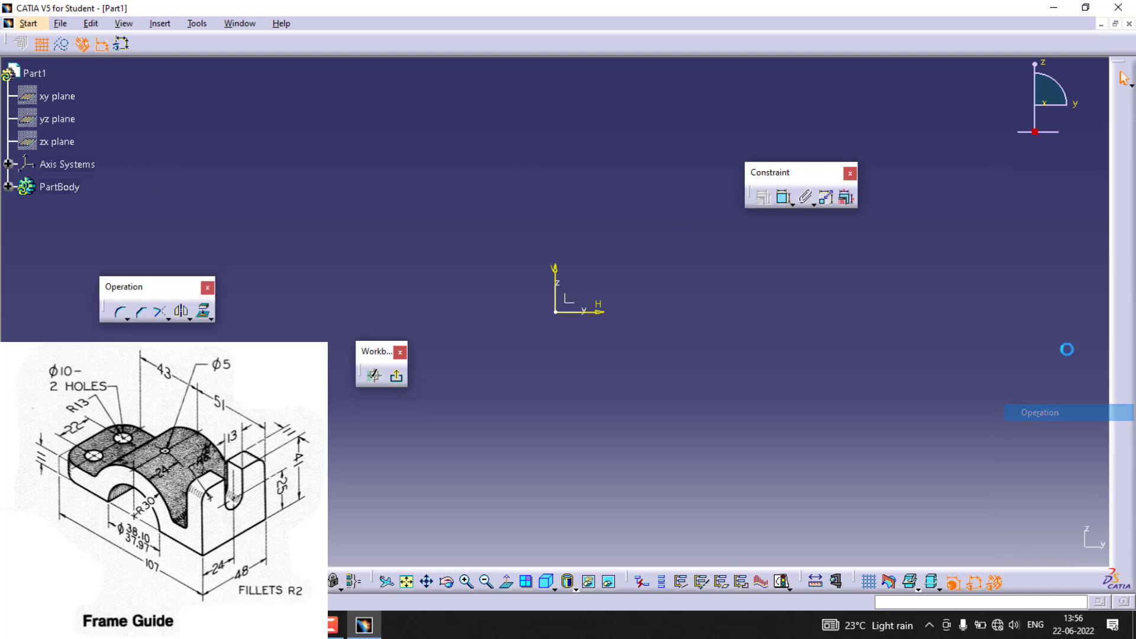
right_click(1122, 211)
left_click(1119, 257)
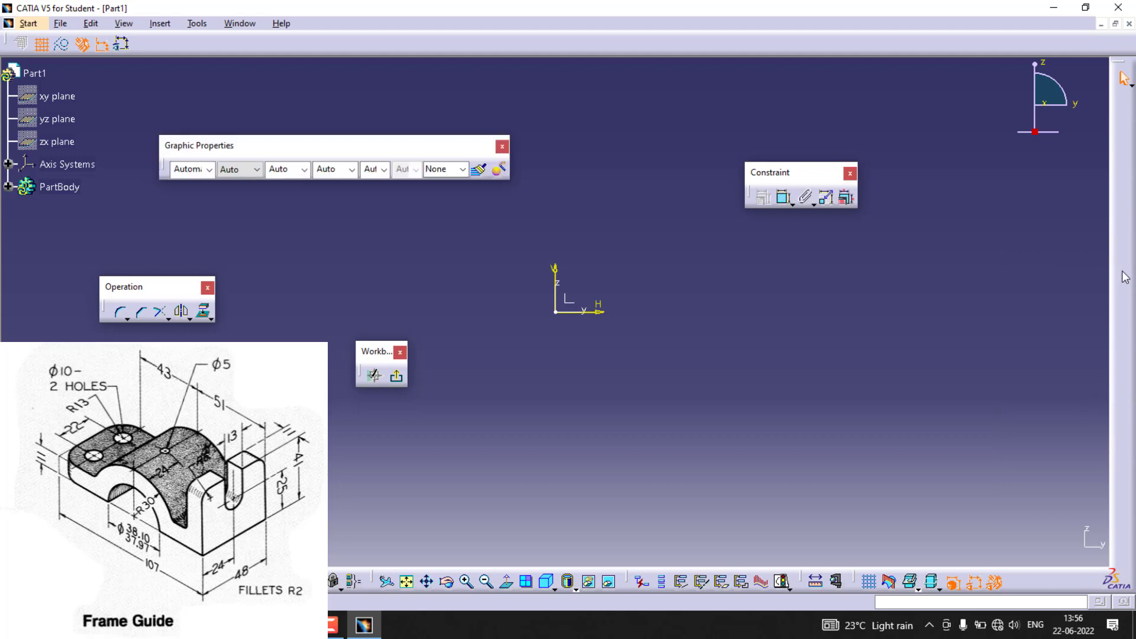
right_click(1125, 277)
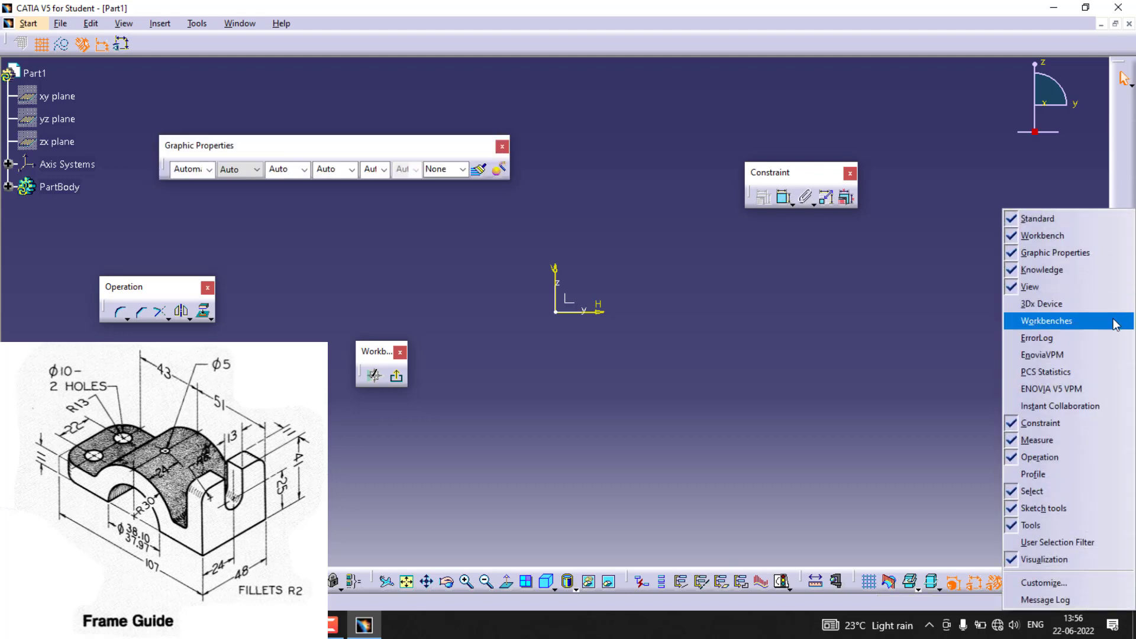
left_click(1061, 471)
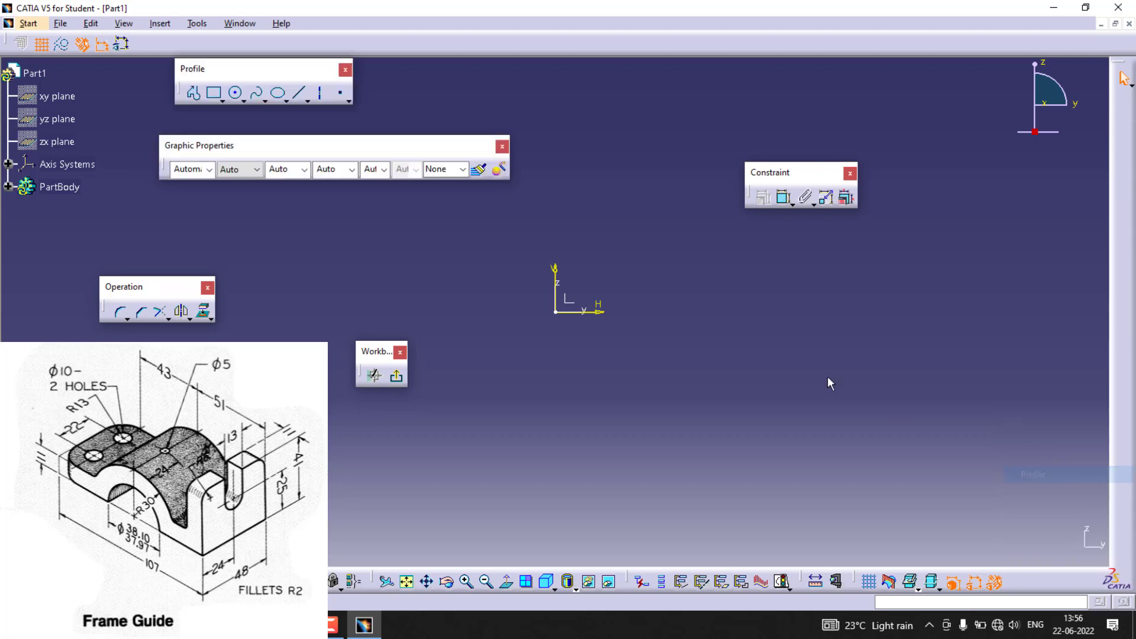
left_click(502, 146)
left_click_drag(235, 69, 186, 142)
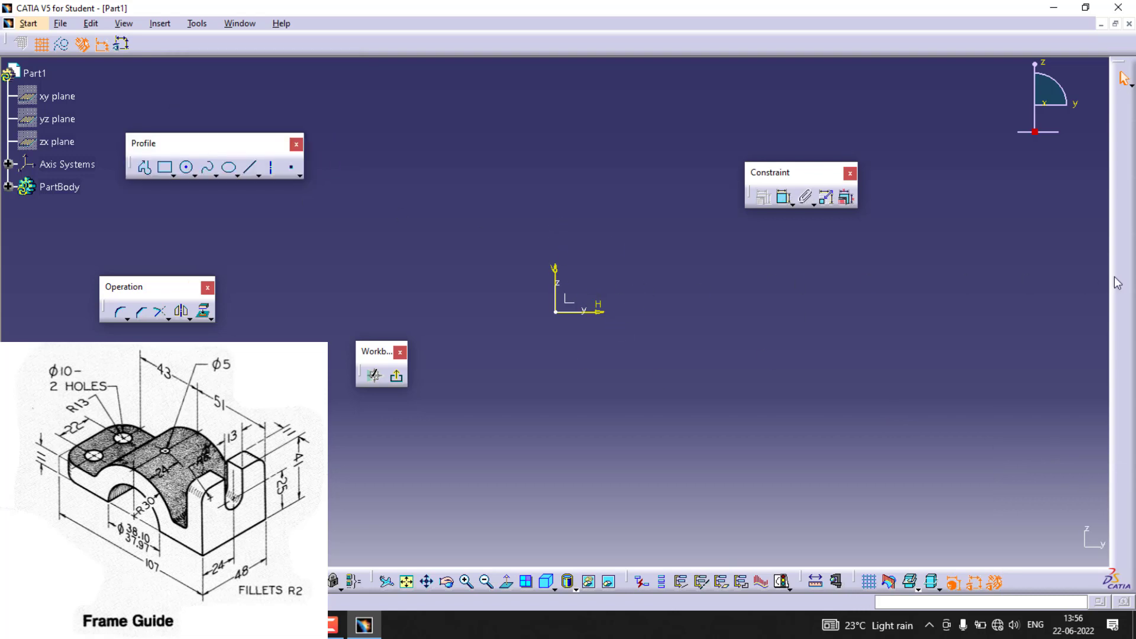
Sketch a profile with a vertical line about 50 mm long down to the origin and a horizontal line about 50 mm in the negative H direction
left_click(144, 167)
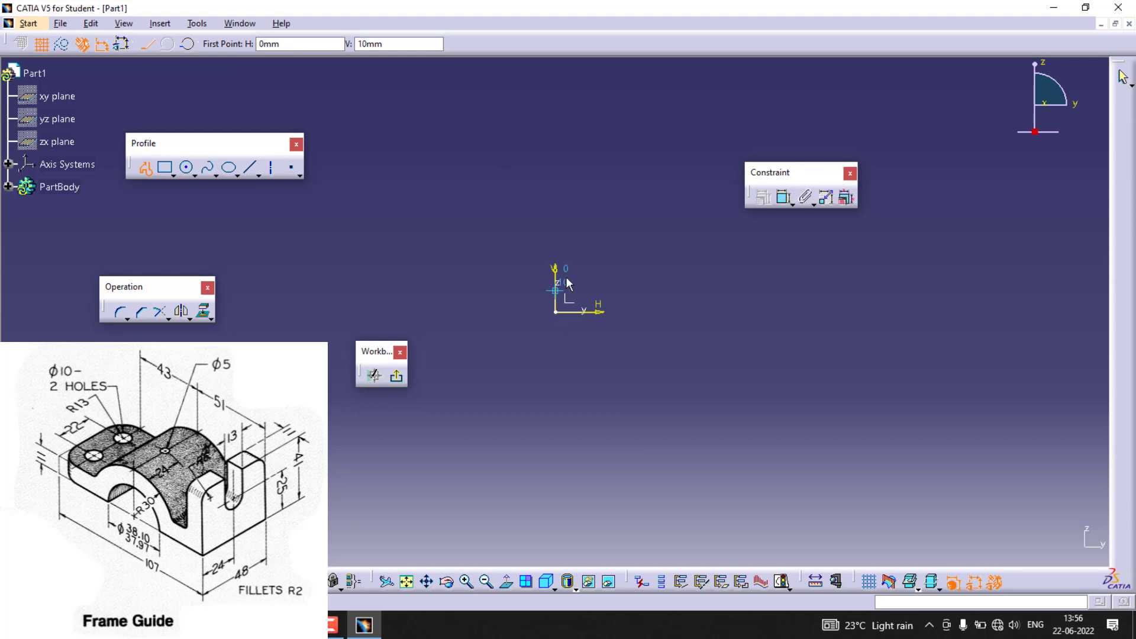
left_click(555, 201)
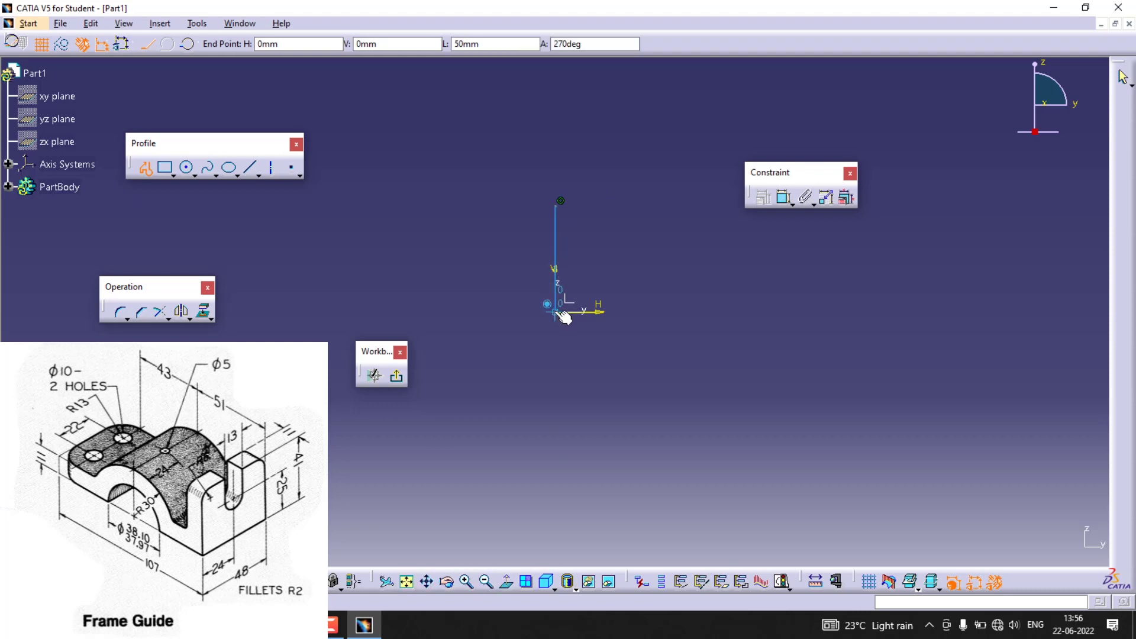
left_click(557, 312)
left_click(451, 313)
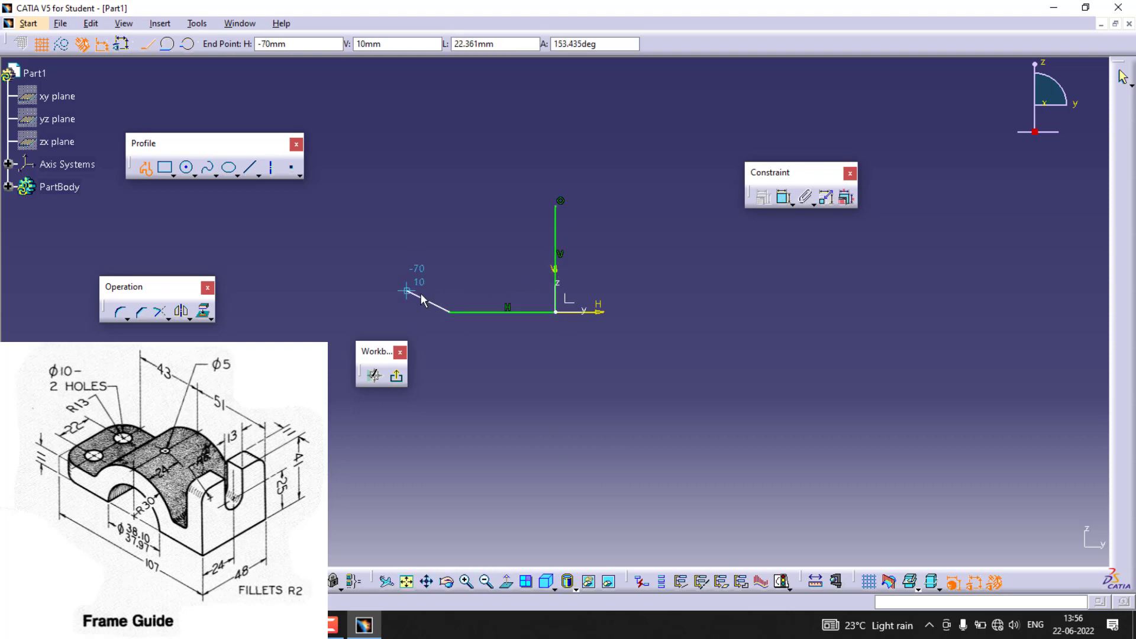
Continue the profile with a three-point arc of about 32.5 mm radius ending at H -110 mm, and finish with a horizontal line about 30 mm long
left_click(188, 44)
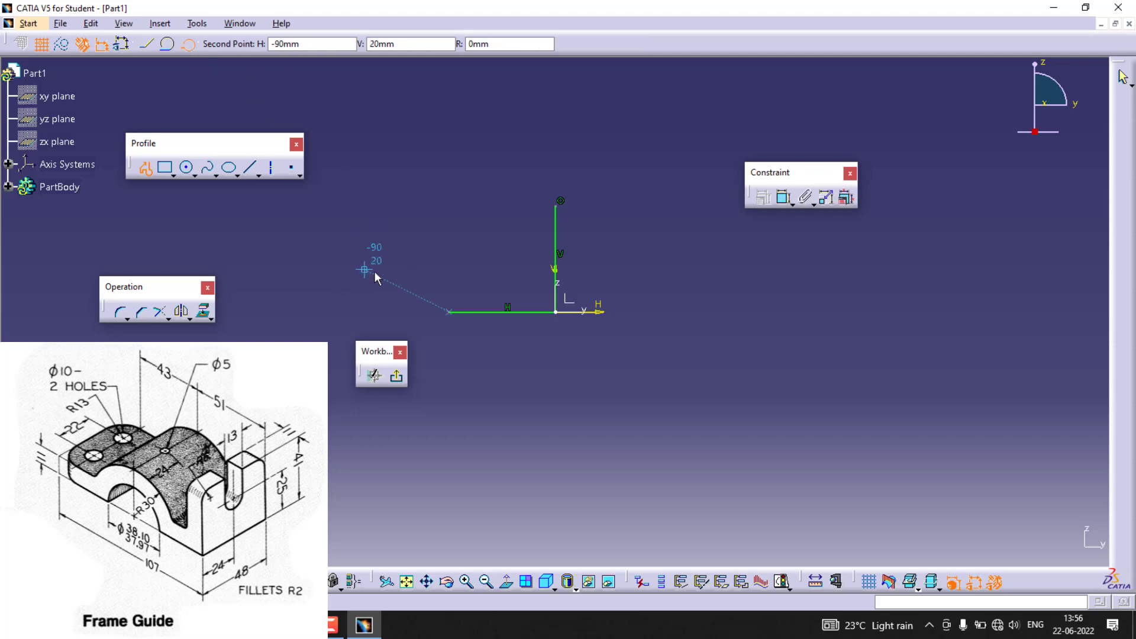
left_click(374, 271)
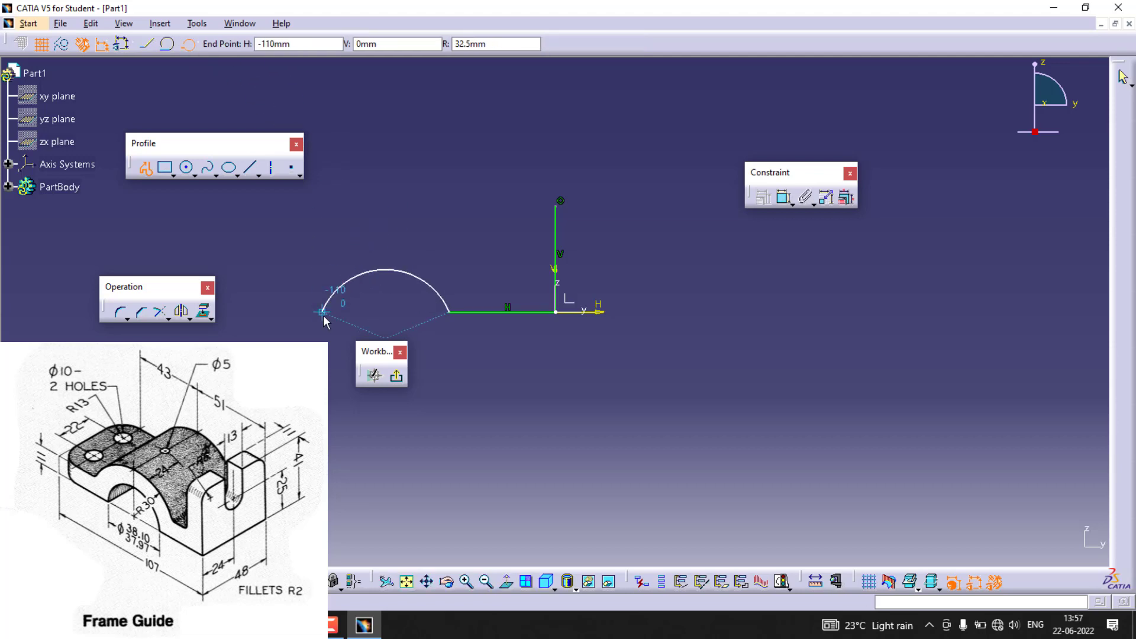
left_click(323, 312)
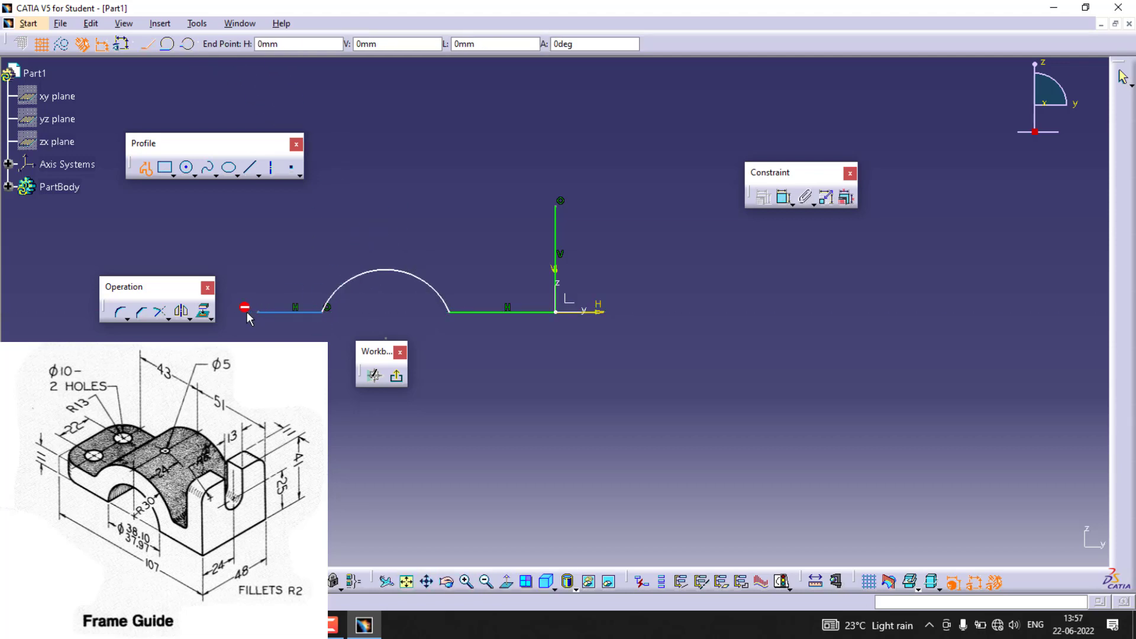
left_click(246, 312)
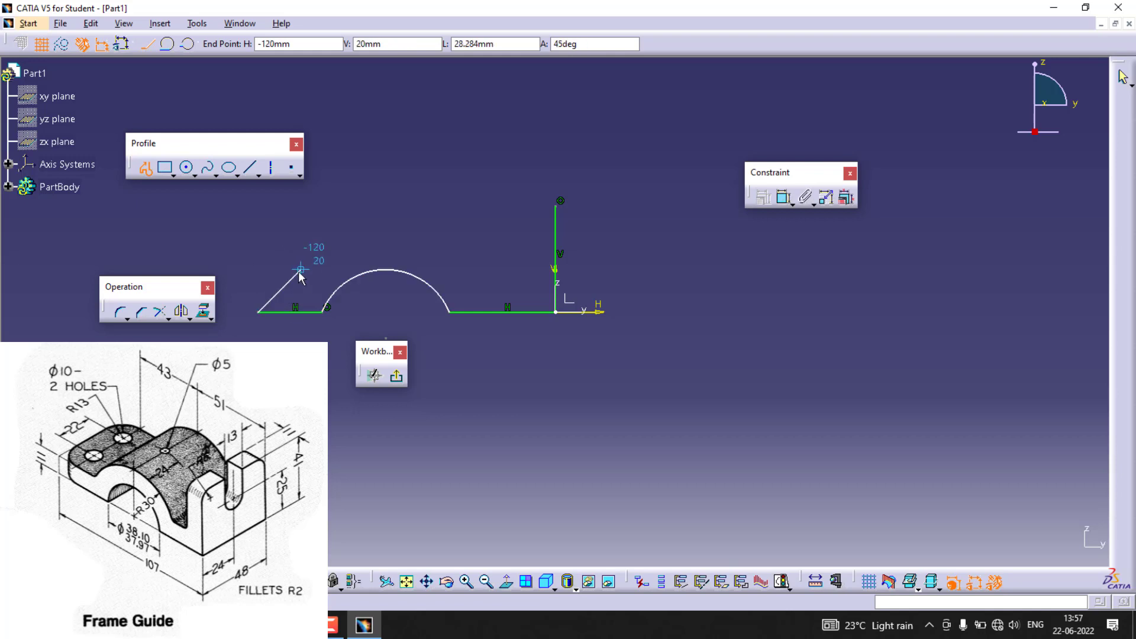
right_click(299, 271)
left_click(288, 270)
left_click(363, 232)
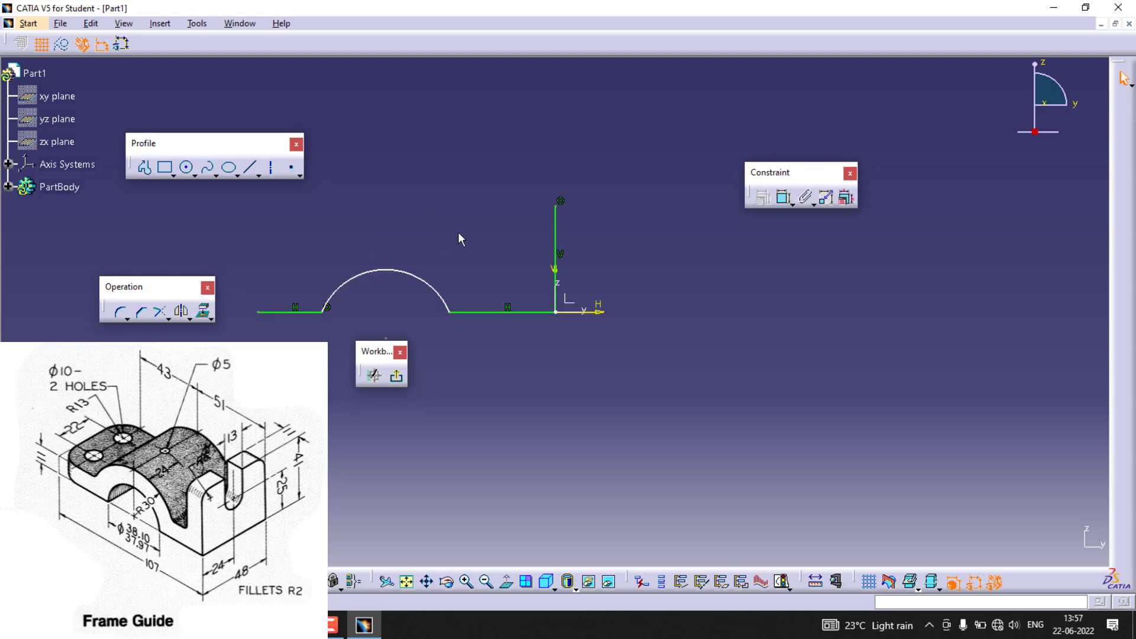
left_click(189, 319)
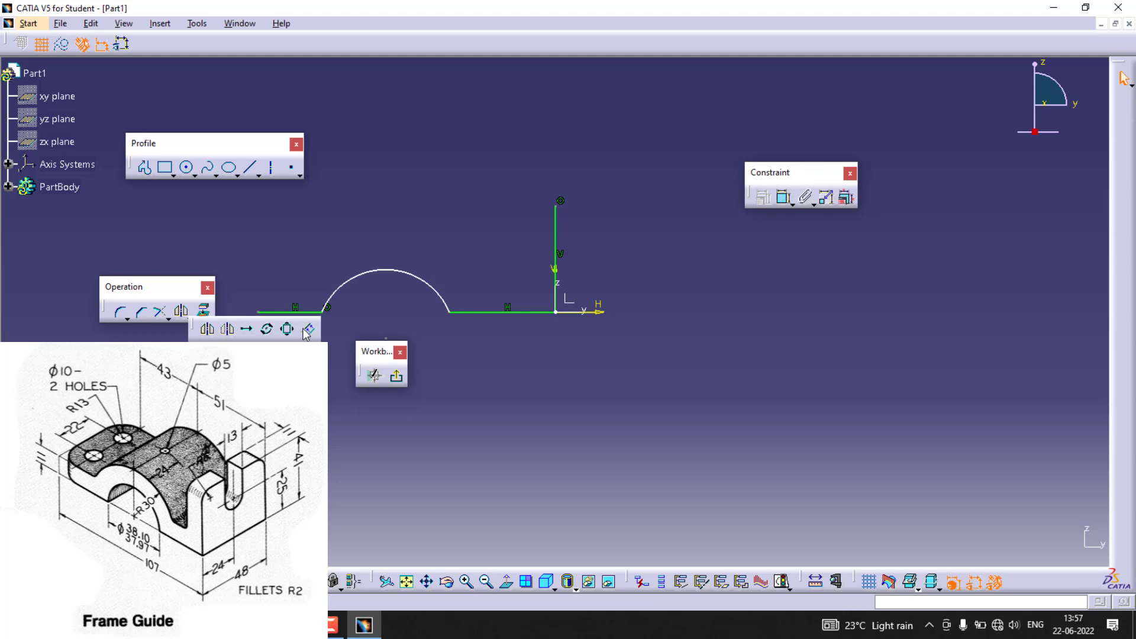
left_click(310, 333)
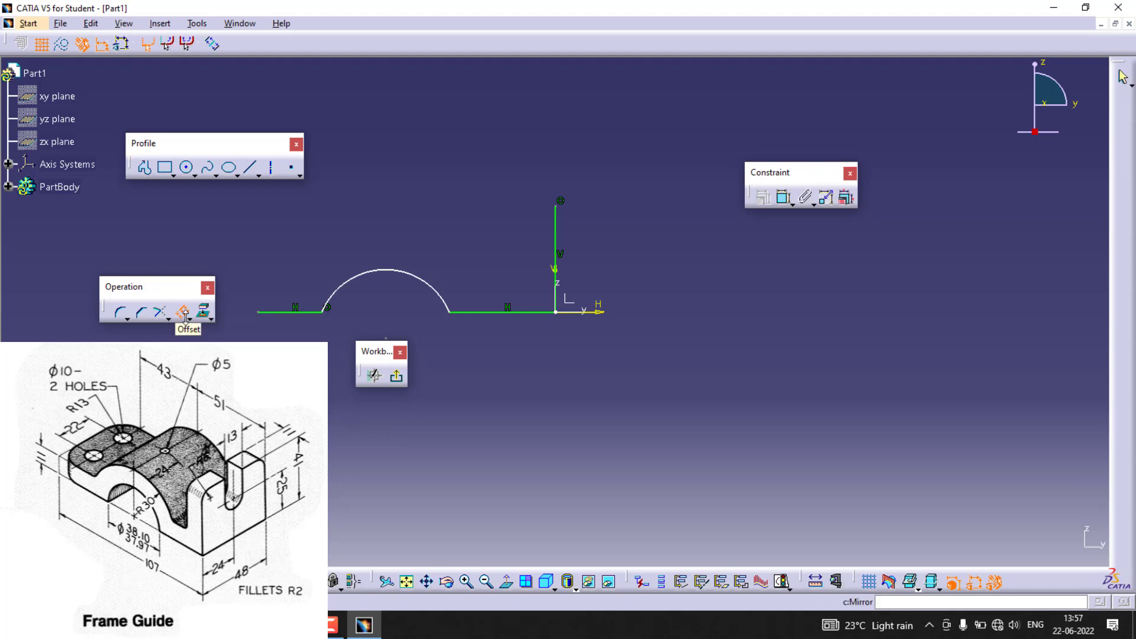
left_click(295, 312)
left_click(357, 286)
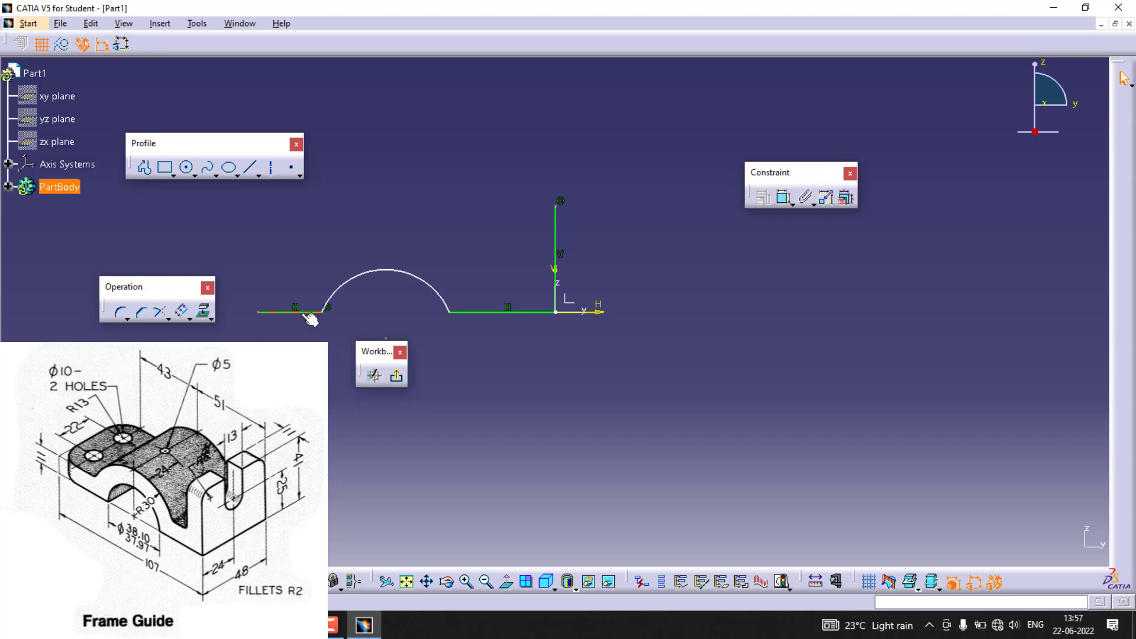
Try to offset the whole sketch, including the axes, in a single selection
left_click_drag(229, 193, 619, 342)
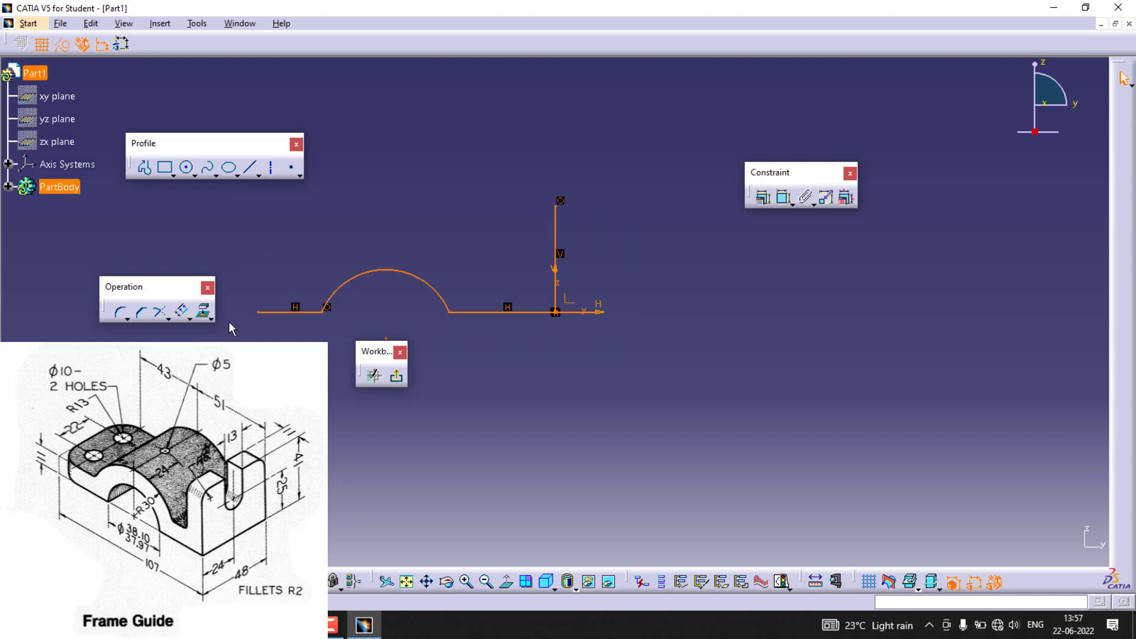
left_click(182, 311)
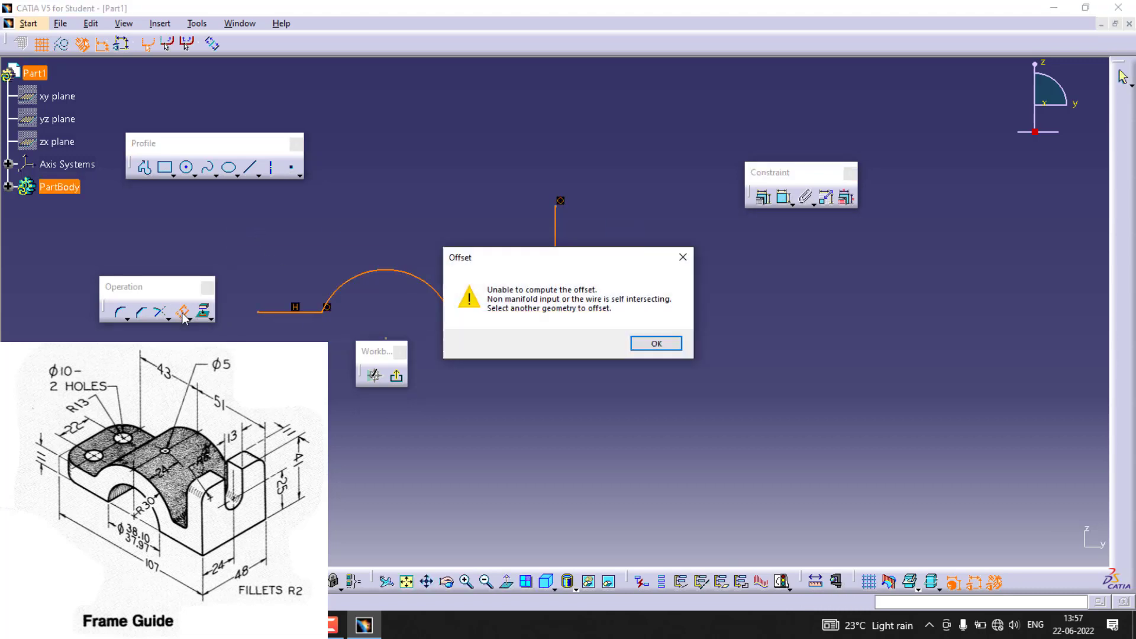
left_click(651, 343)
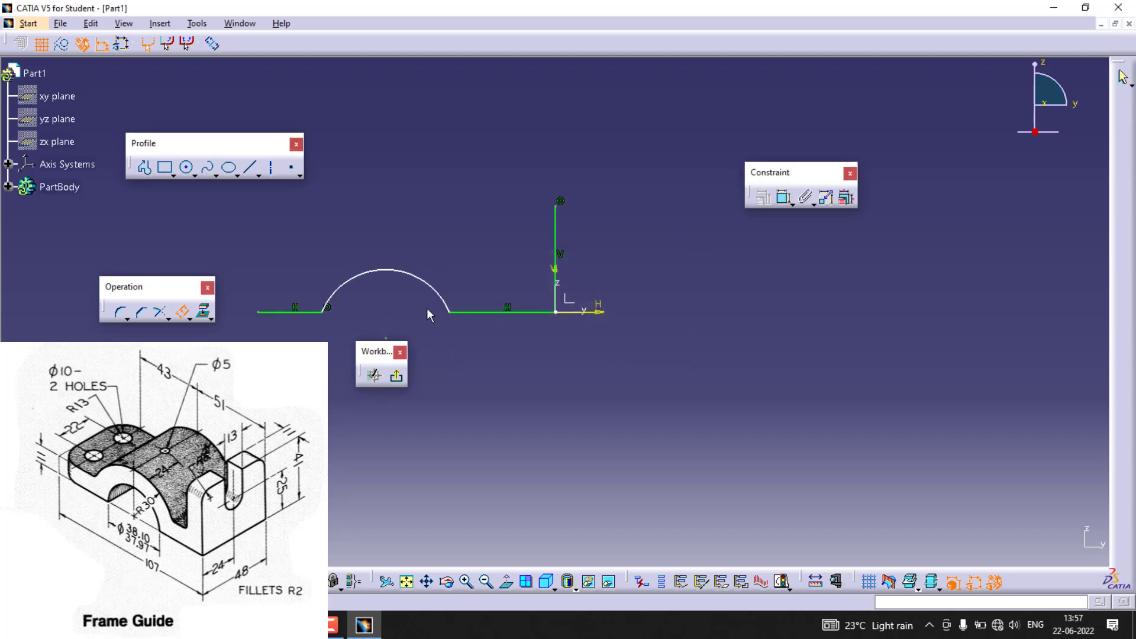
left_click(200, 310)
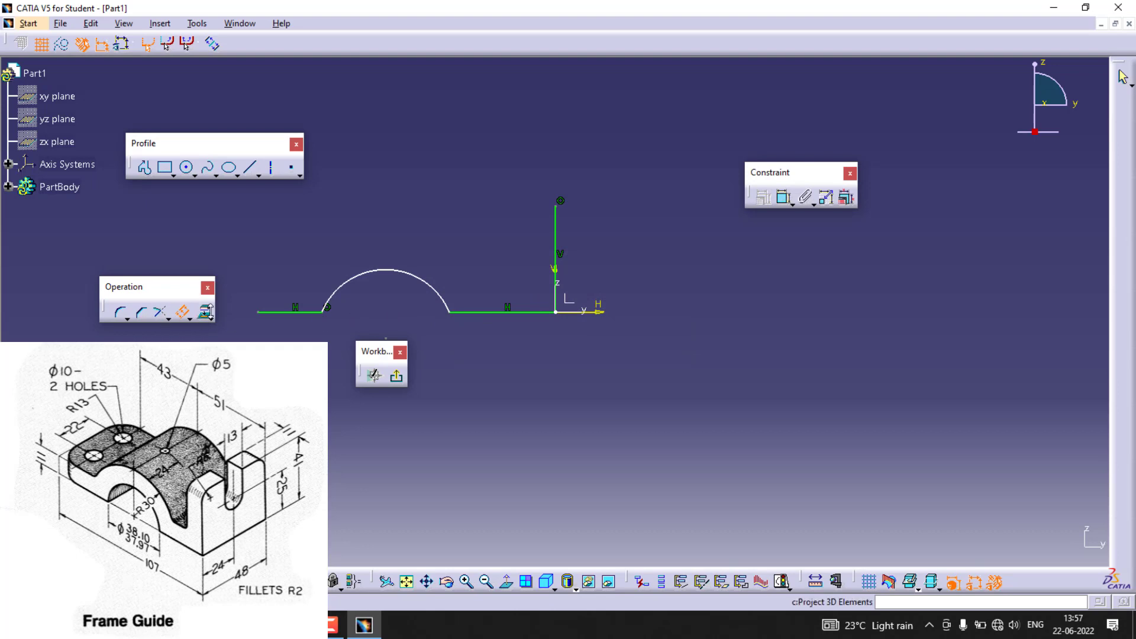
left_click(318, 314)
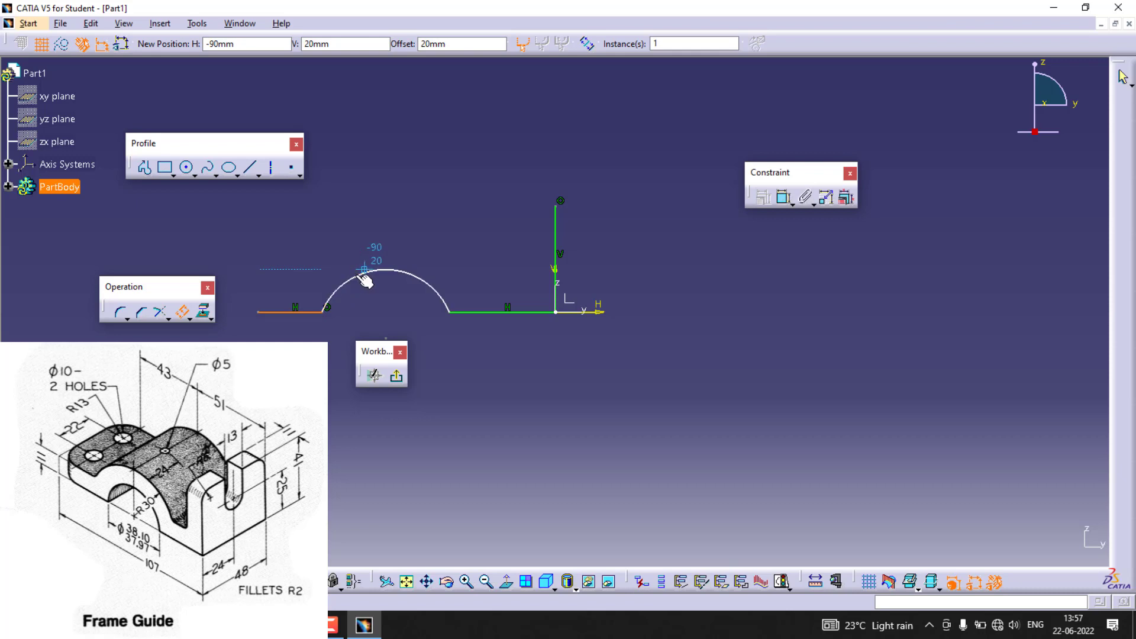
key("Escape")
Offset the chain of both horizontal lines, the arc and the vertical line by 11 mm towards the inside
left_click(293, 312)
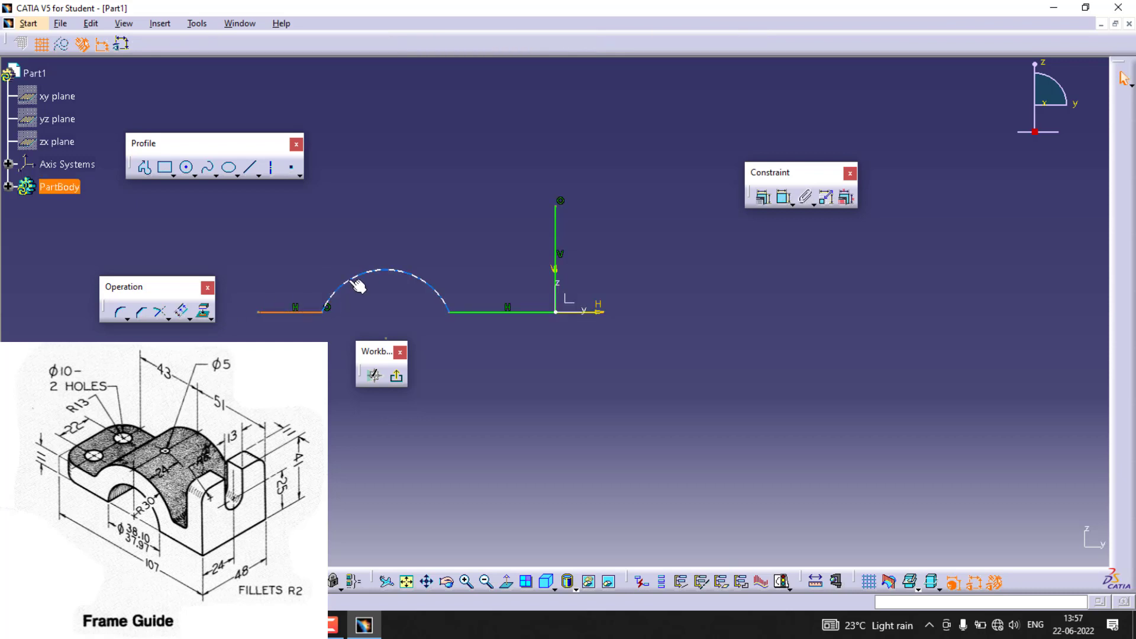
left_click(412, 277, "ctrl")
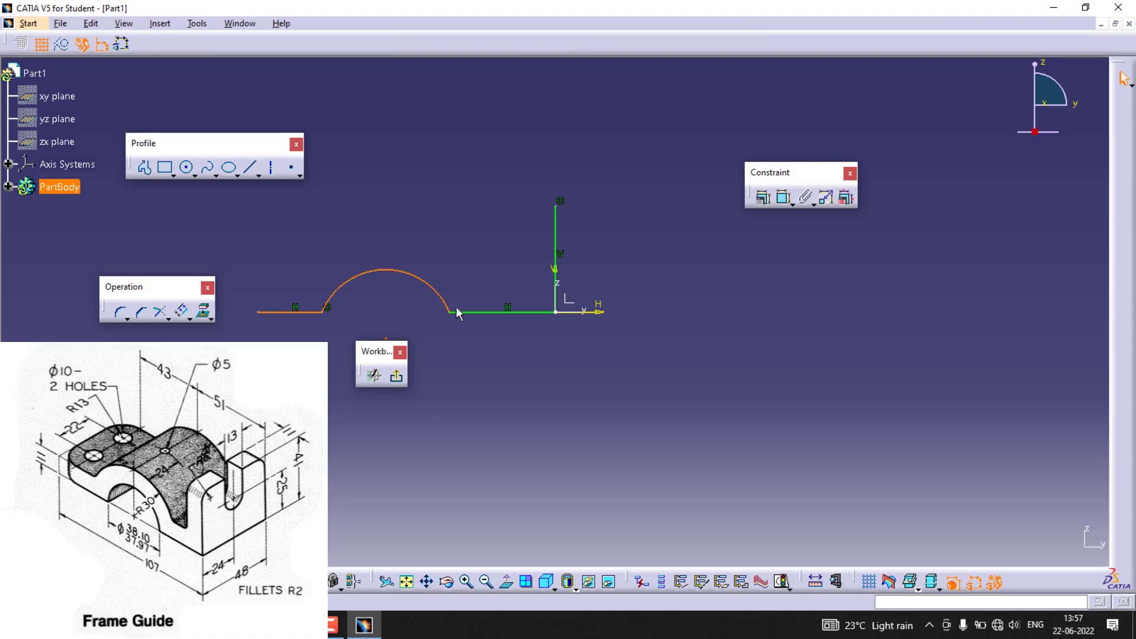
left_click(485, 314, "ctrl")
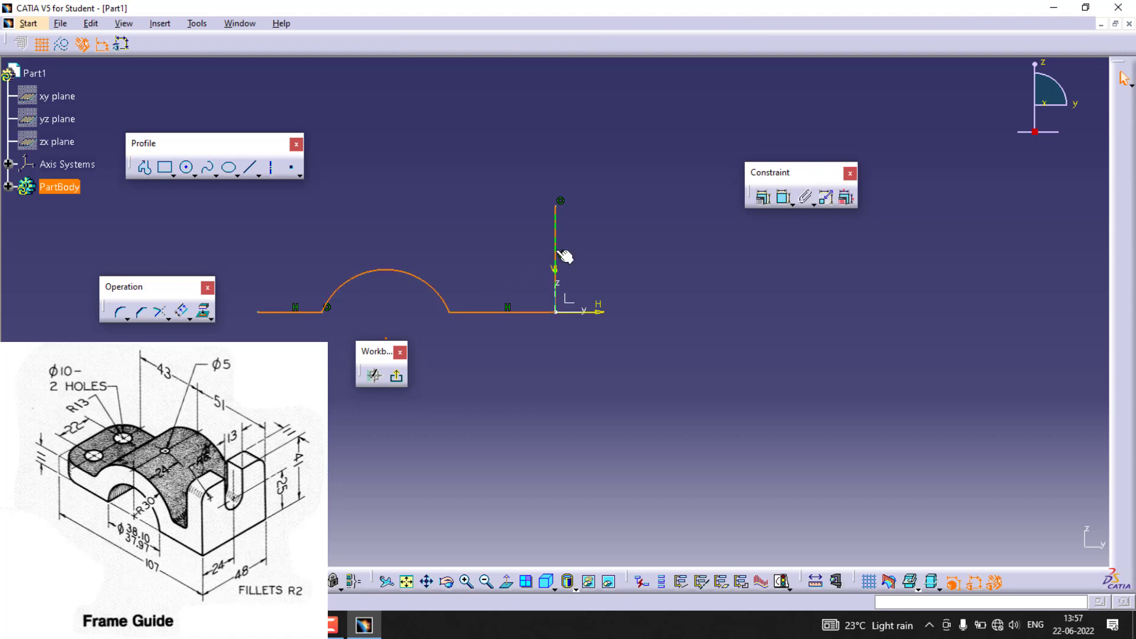
left_click(183, 310)
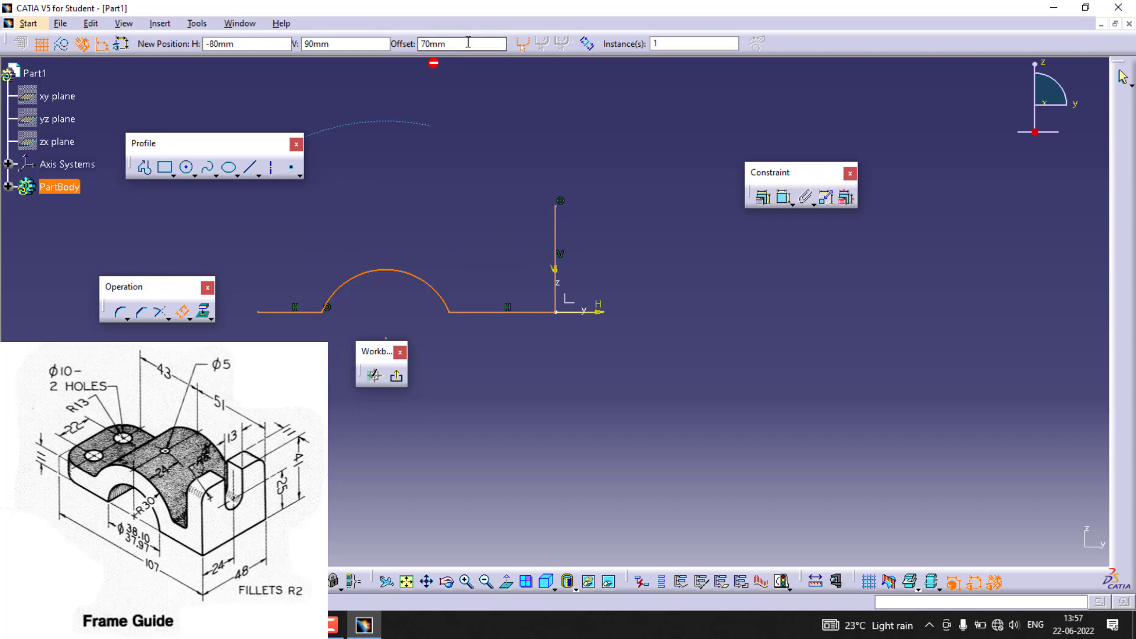
left_click(425, 44)
type("11")
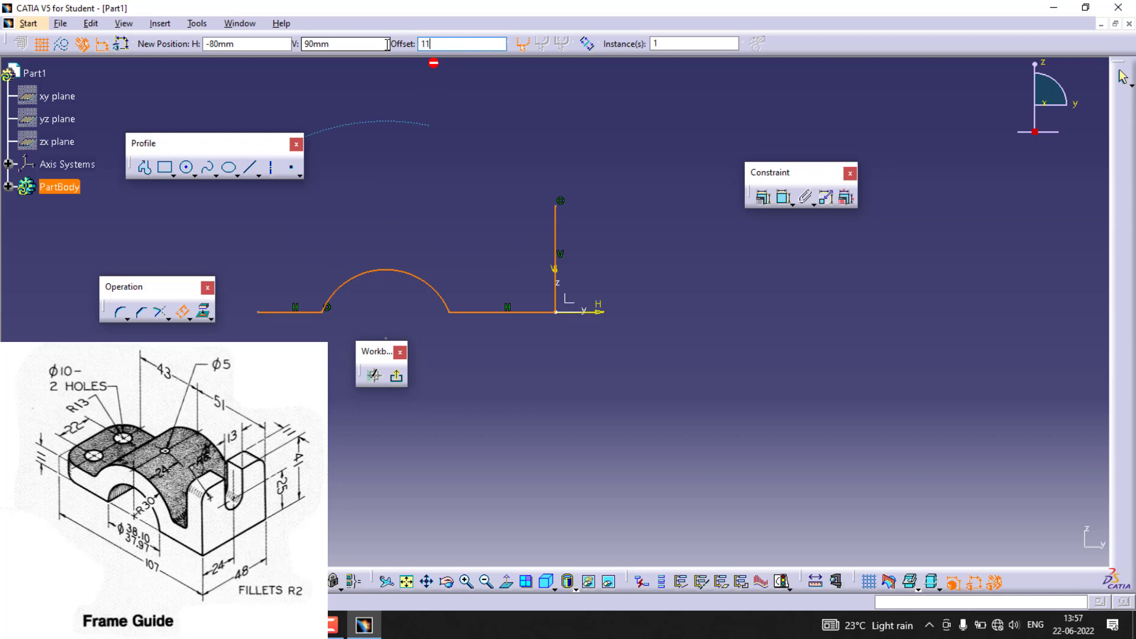
key("Return")
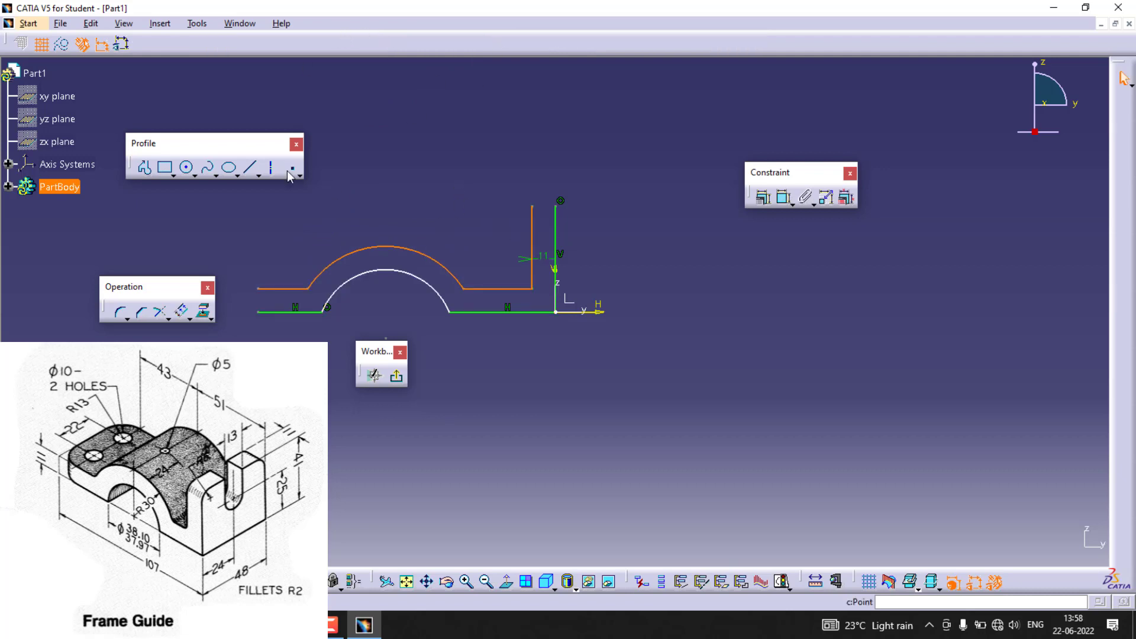
Close the profile with a horizontal line across the top of the upright and a vertical line at the far end
left_click(251, 168)
left_click(533, 206)
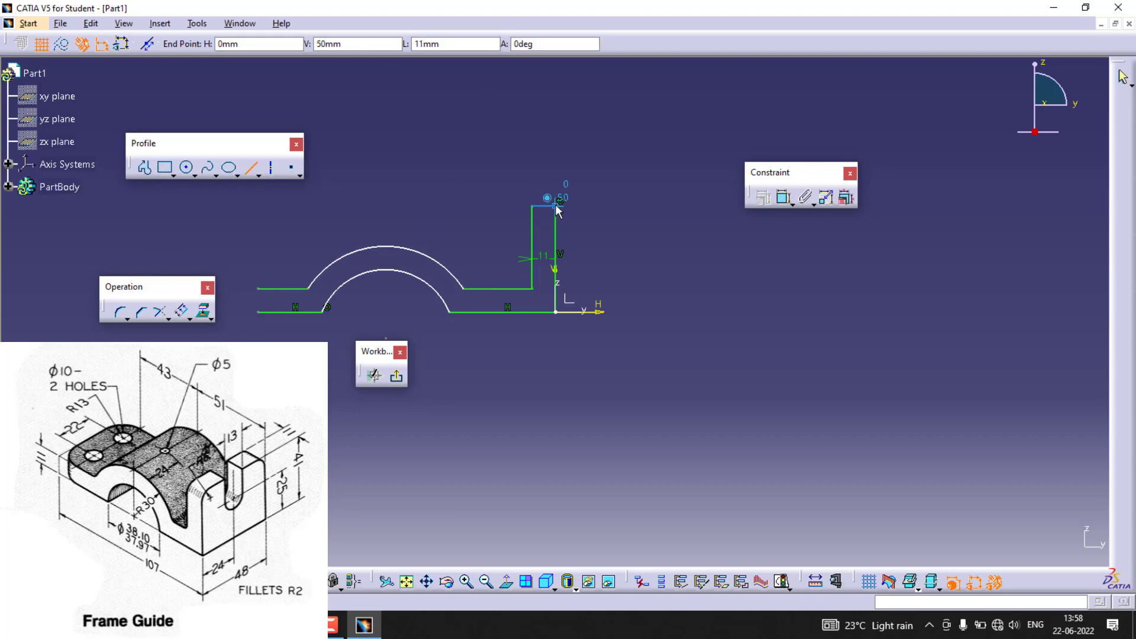
left_click(556, 206)
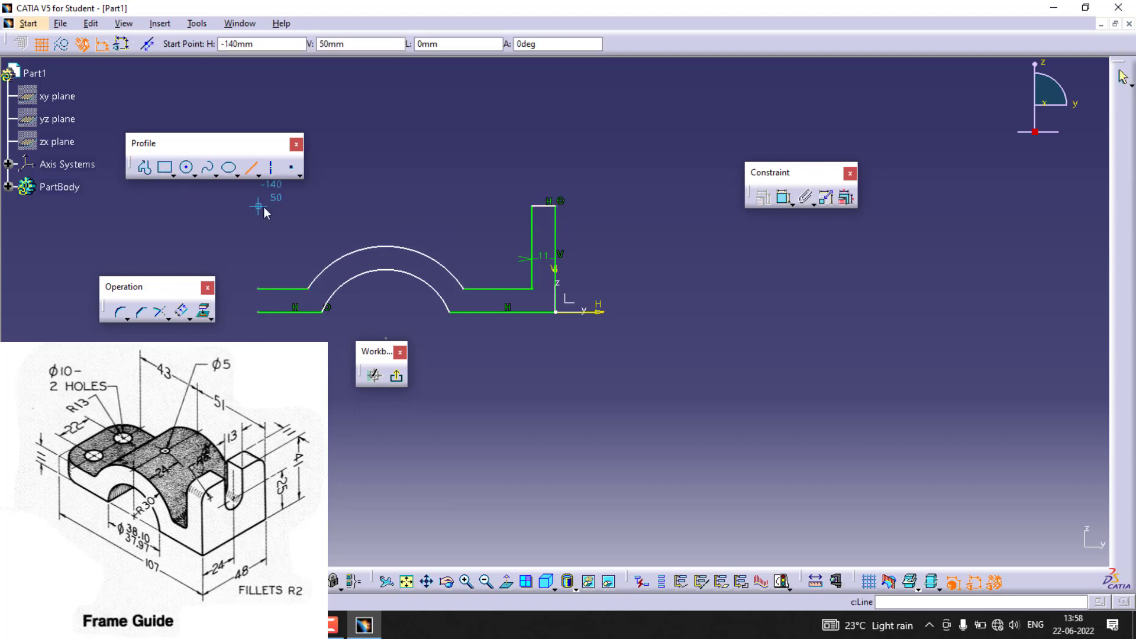
left_click(259, 289)
left_click(255, 308)
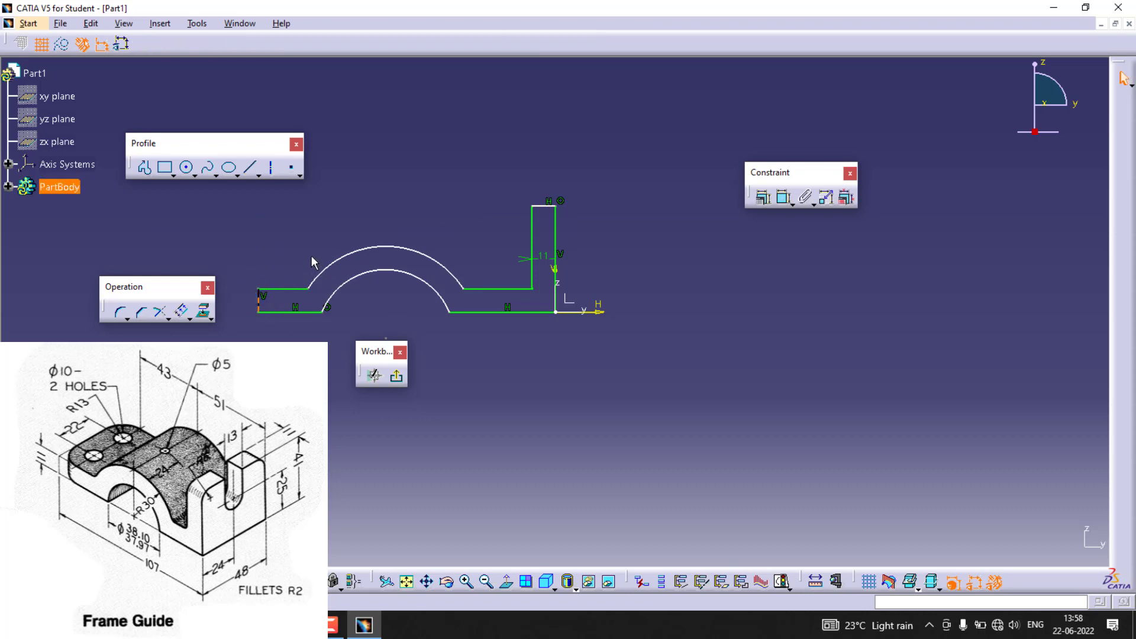
left_click(783, 197)
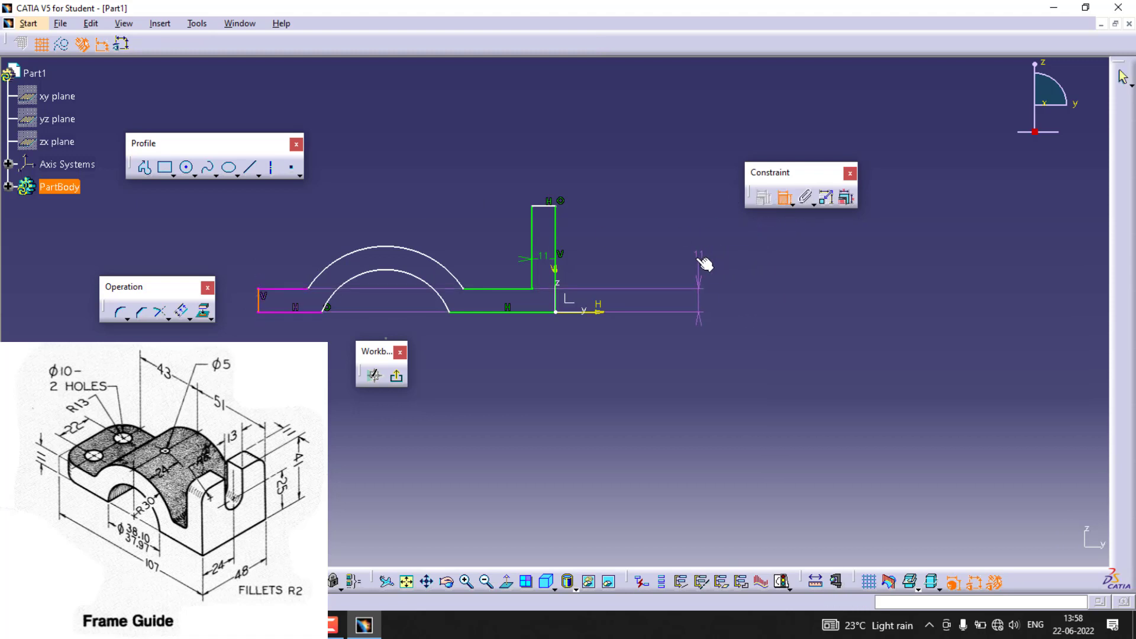
key("Escape")
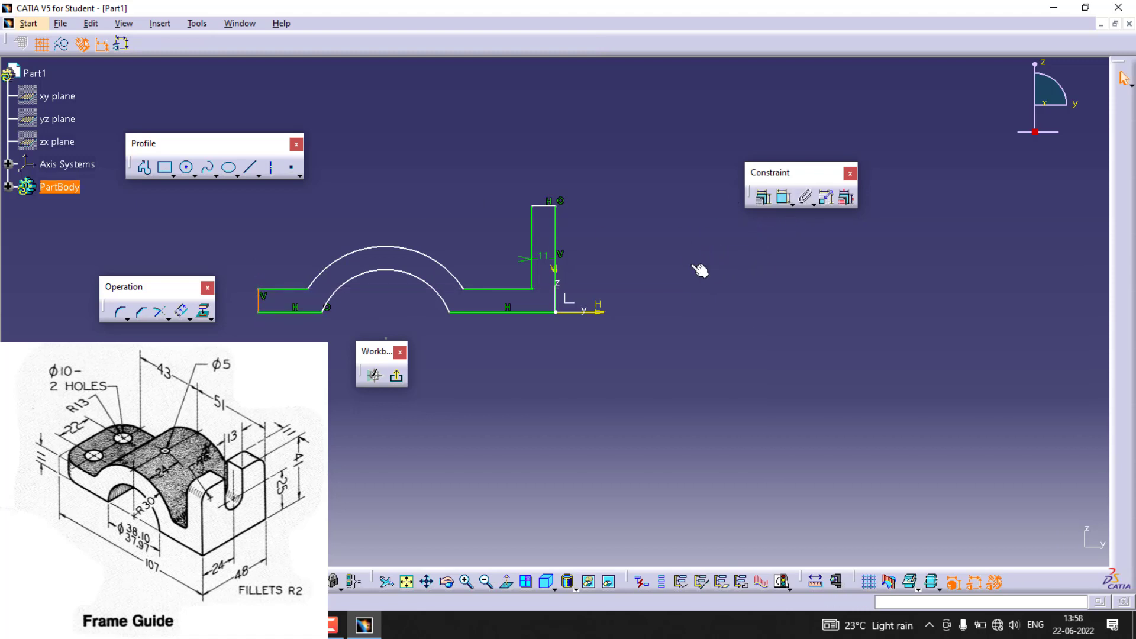
left_click(783, 198)
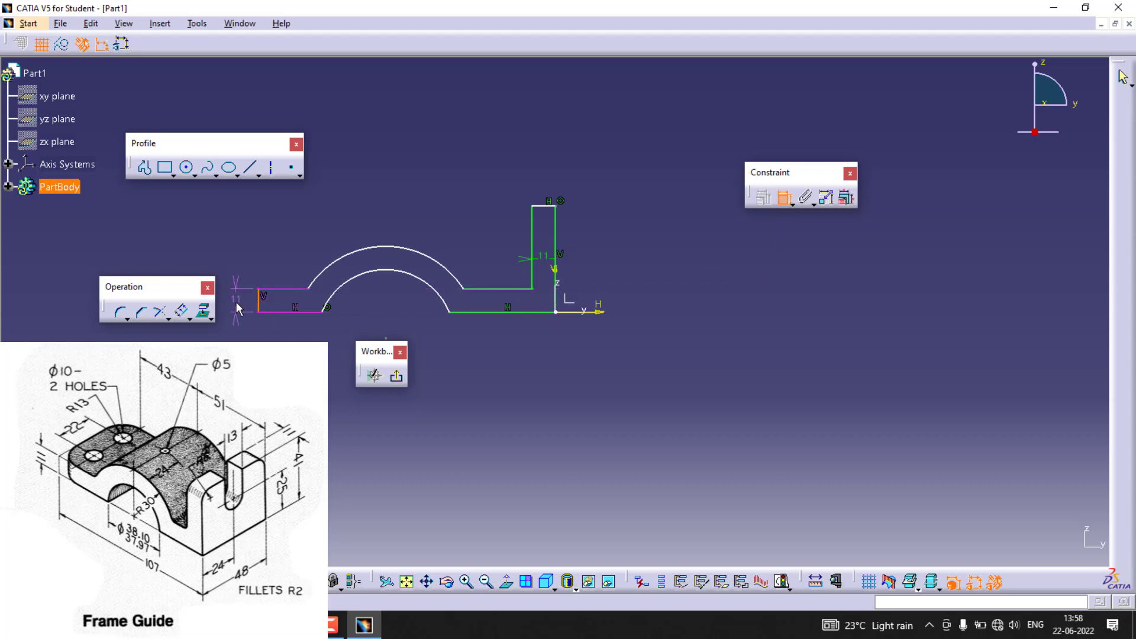
key("Escape")
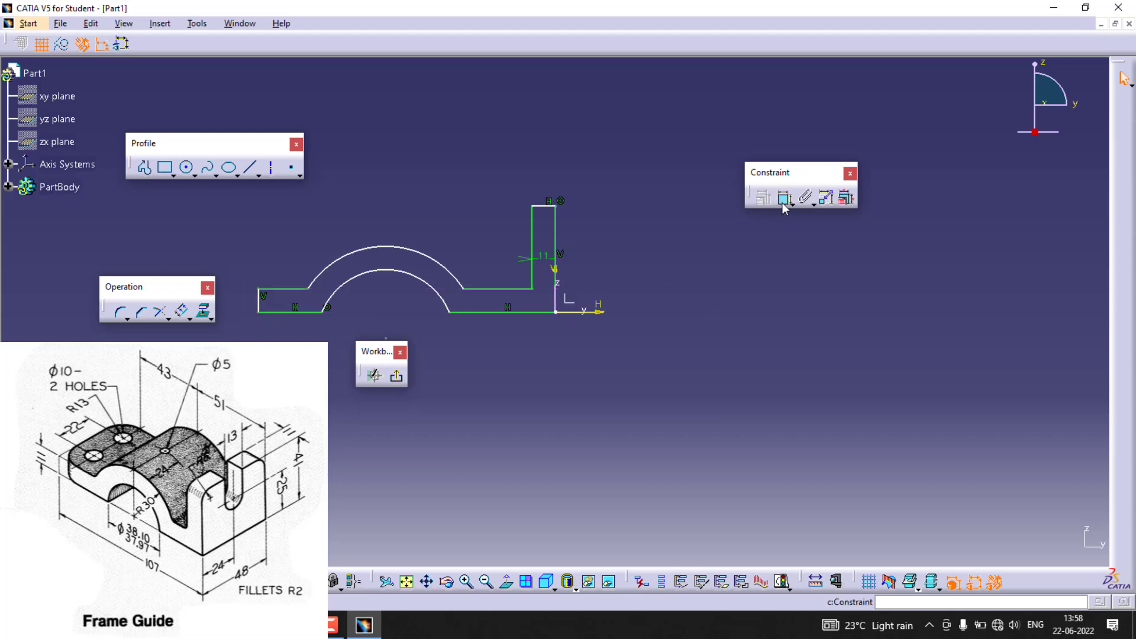
Dimension the upright's height from its top edge to the bottom line and set it to 41 mm
left_click(783, 200)
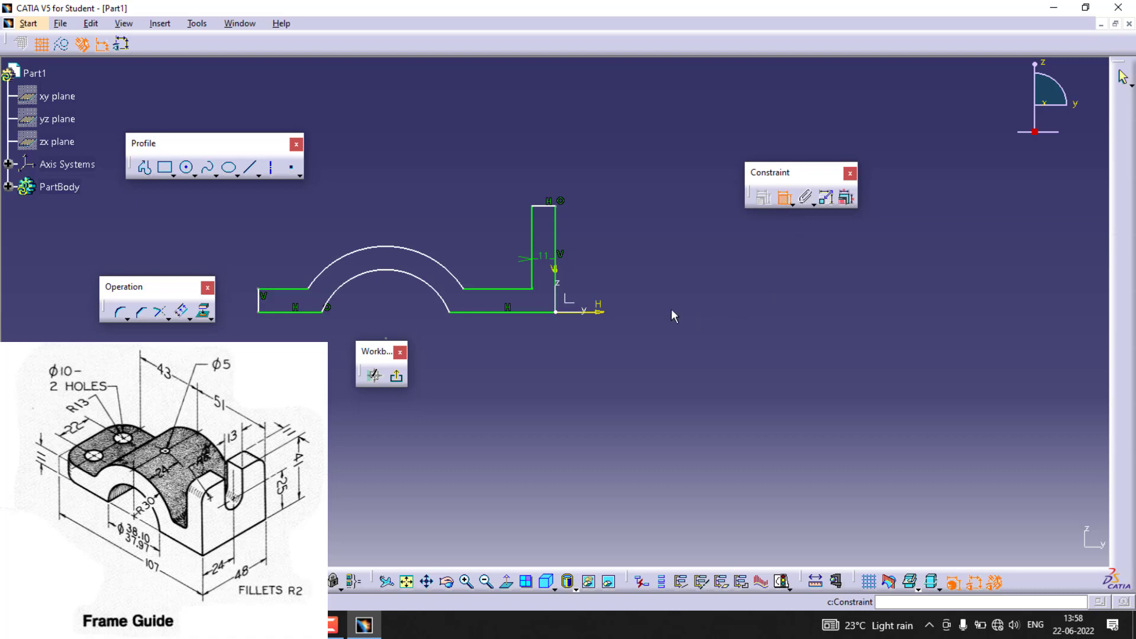
left_click(557, 236)
left_click(551, 207)
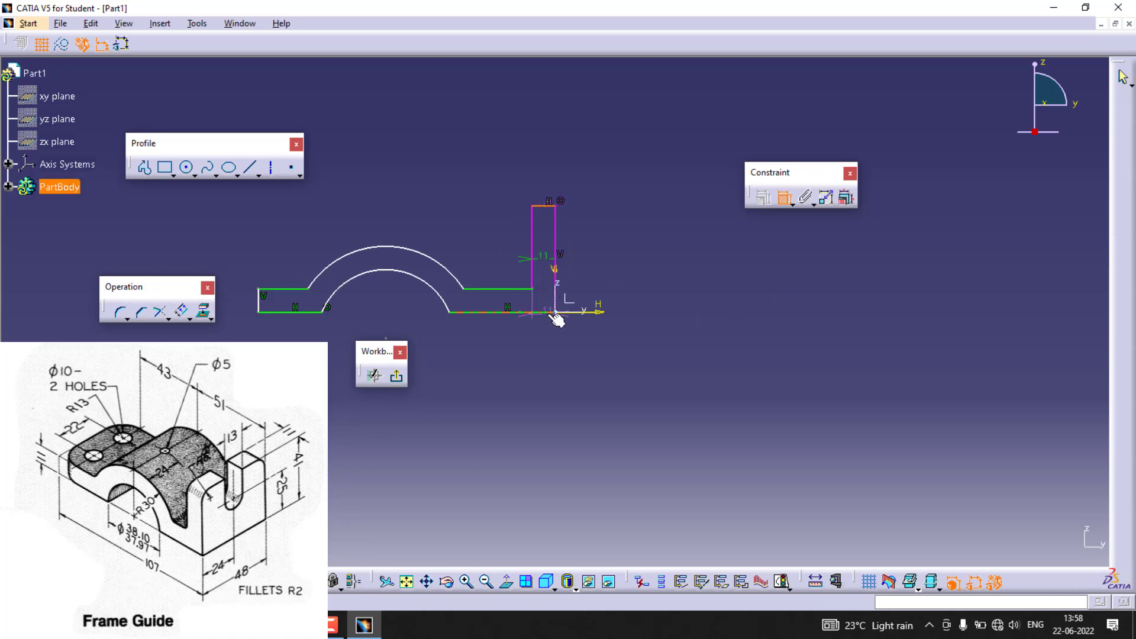
left_click(556, 314)
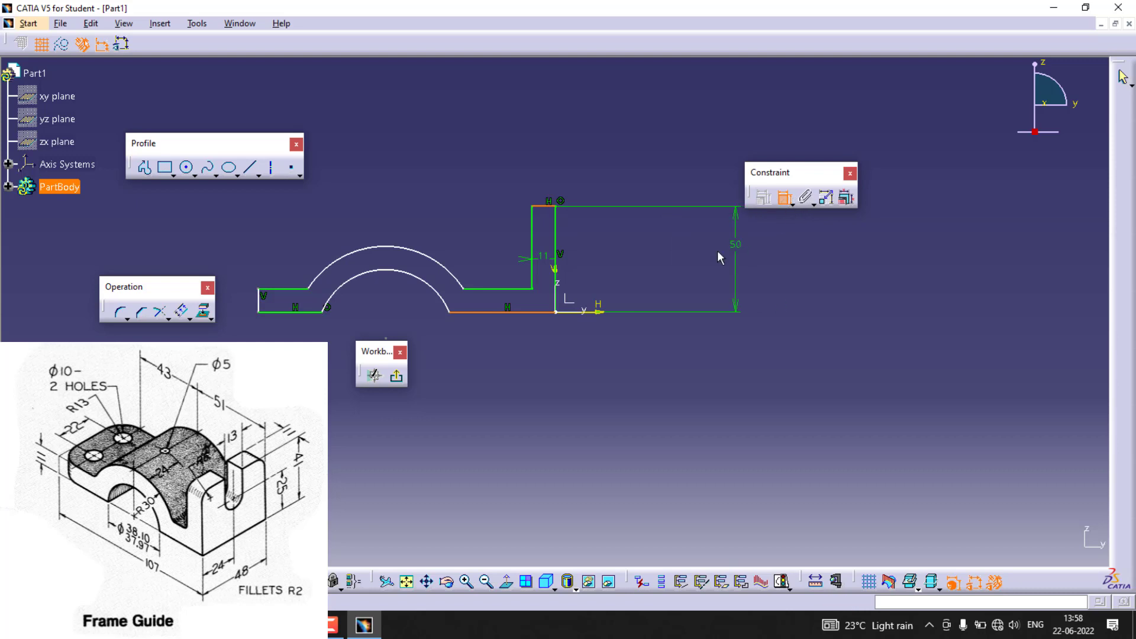
left_click(688, 257)
double_click(690, 254)
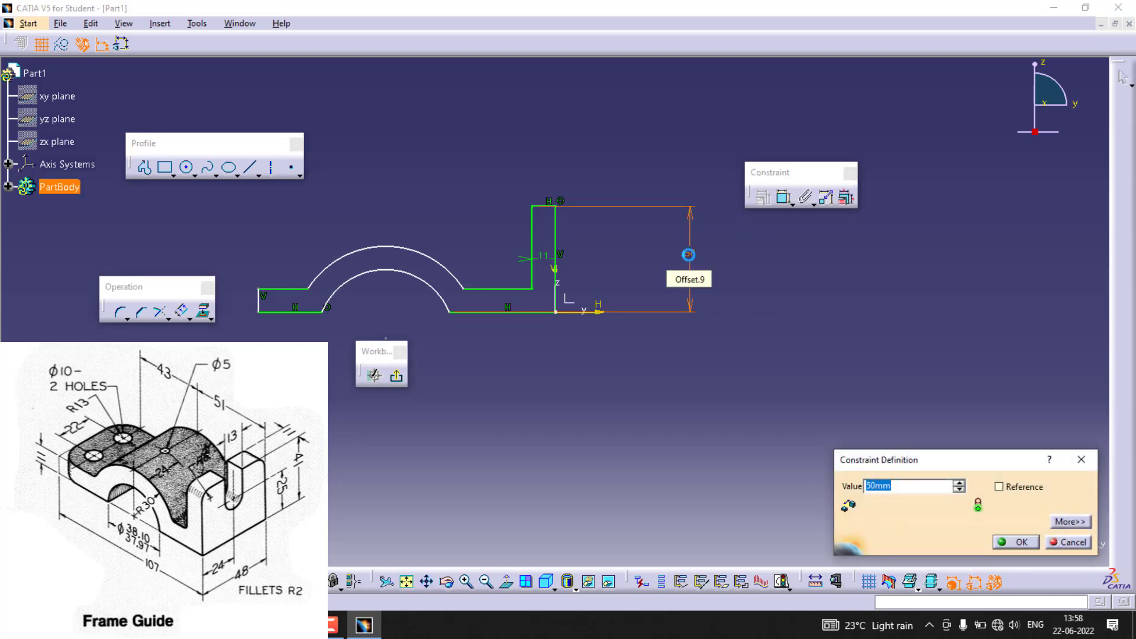
type("41")
key("Return")
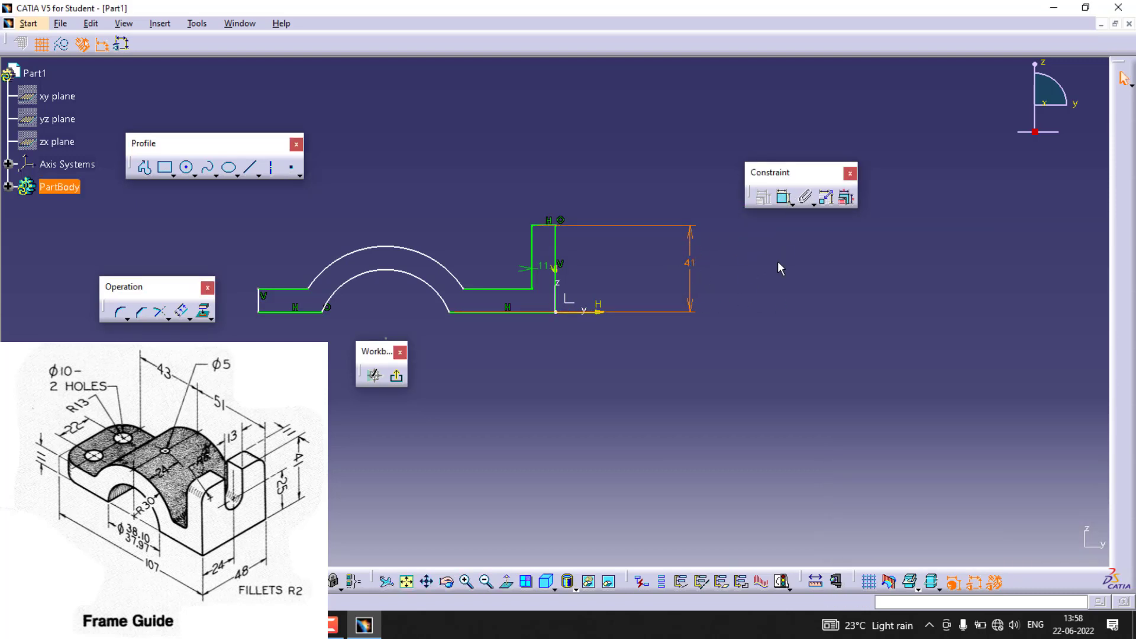
Dimension the horizontal distance from the arc centre to the upright's outer vertical line and set it to 51 mm
left_click(784, 199)
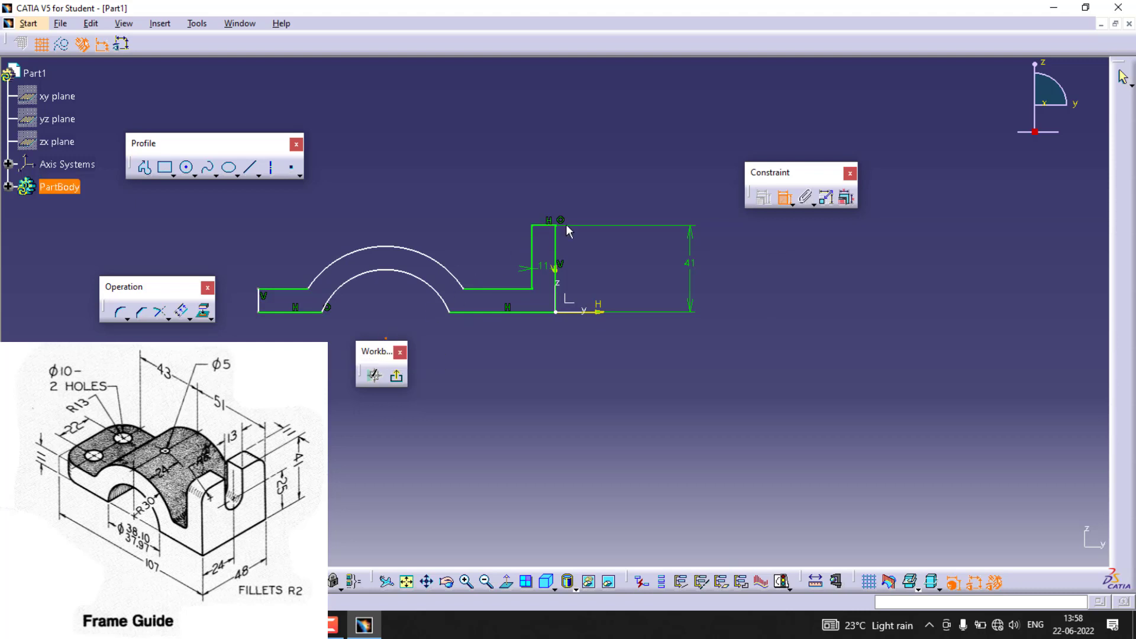
left_click(557, 251)
left_click(462, 175)
double_click(464, 172)
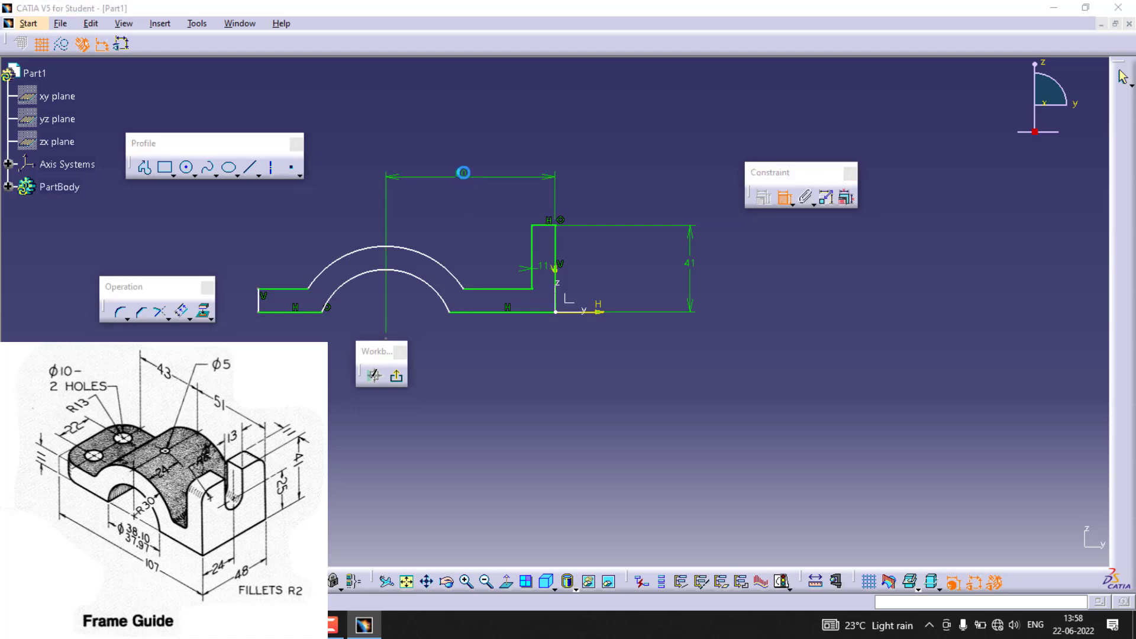
type("51")
key("Return")
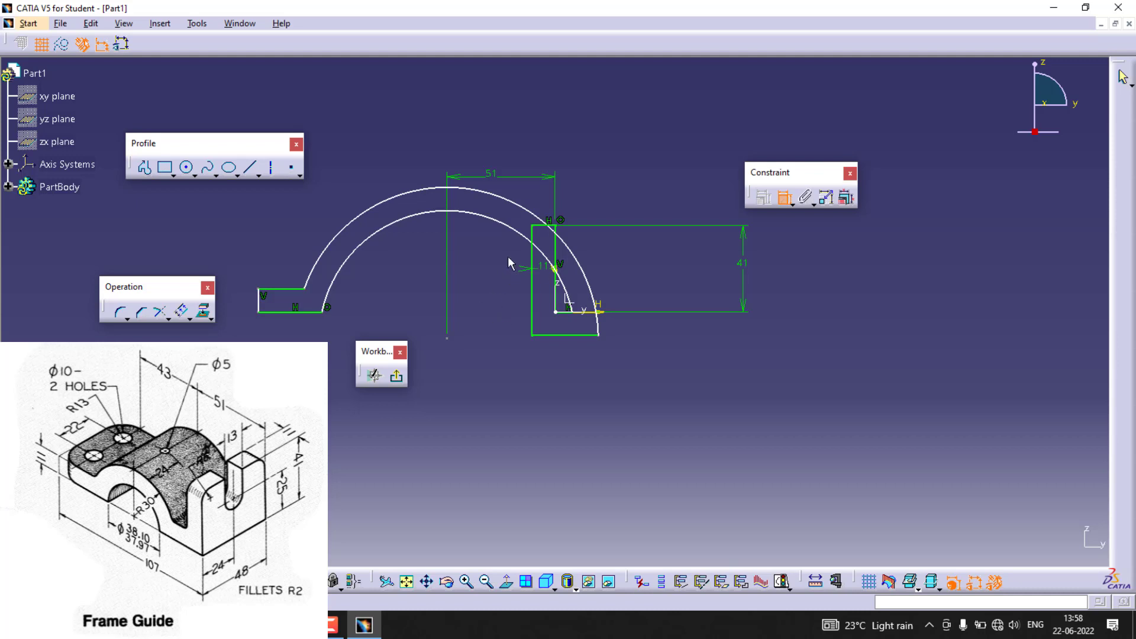
Add a radius dimension to the outer arc and set it to 30 mm
left_click(536, 217)
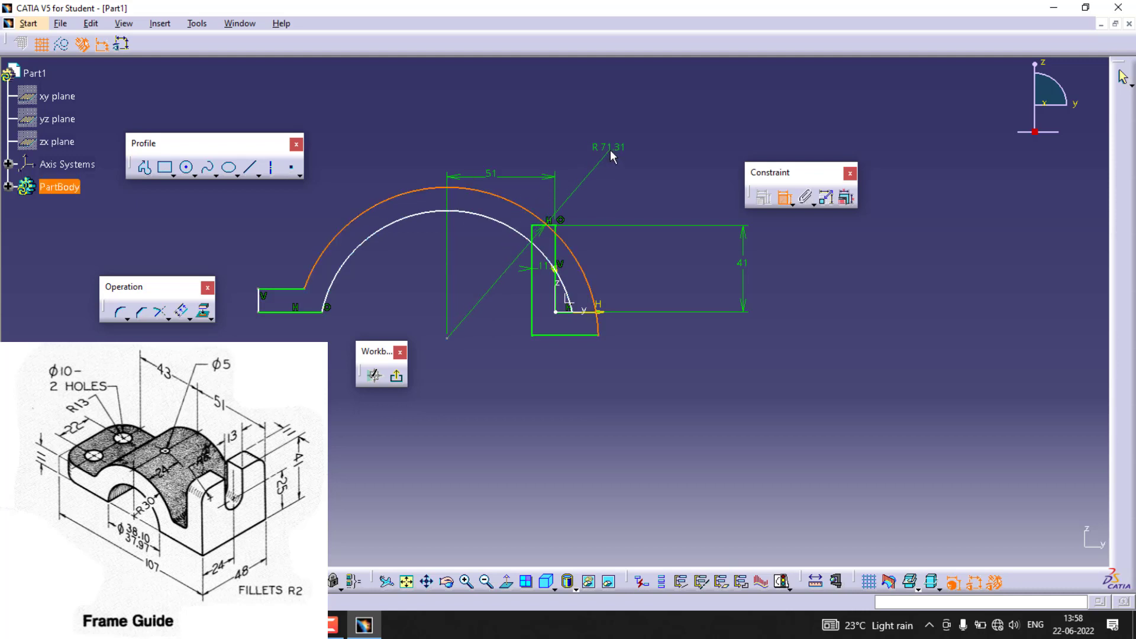
left_click(610, 150)
double_click(610, 146)
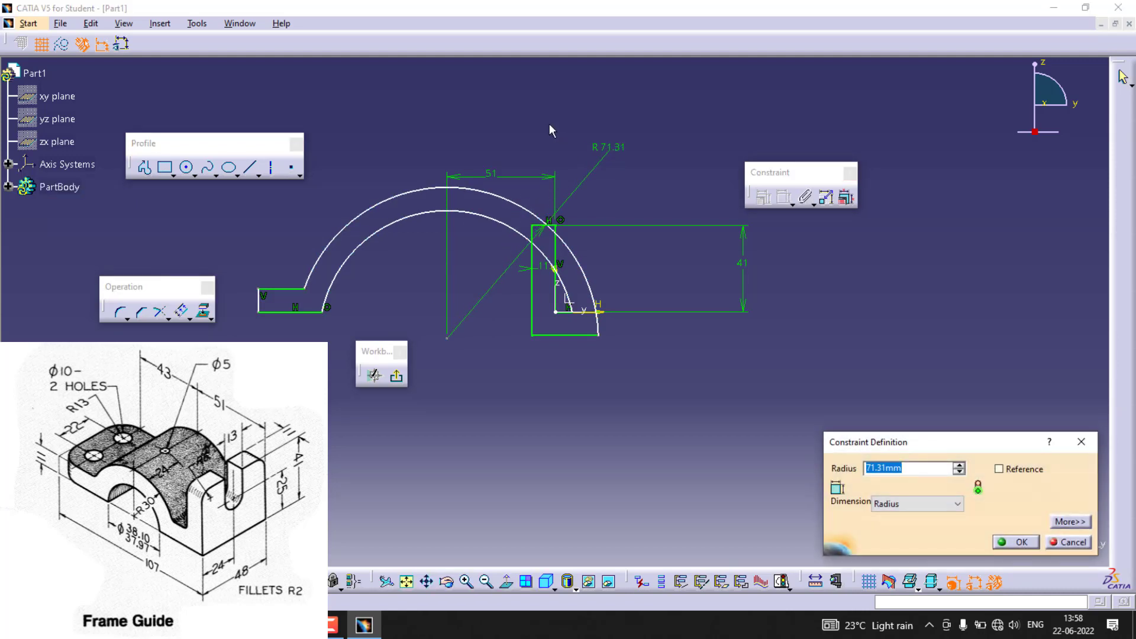
type("30")
key("Return")
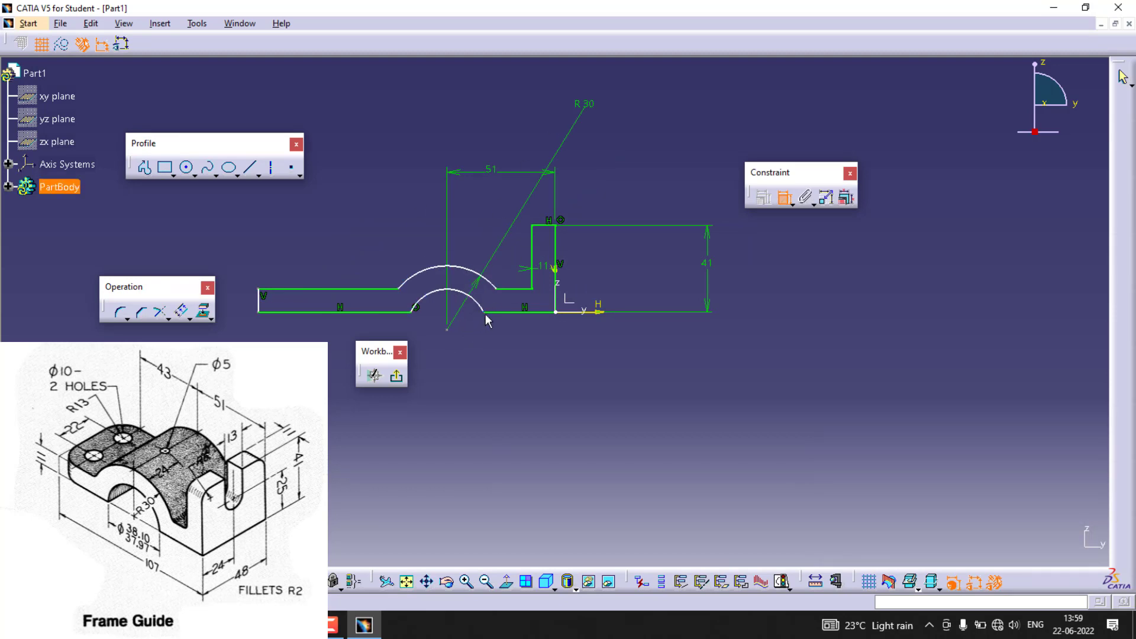
Constrain the arc centre to be coincident with the bottom horizontal line
left_click(448, 330)
left_click(764, 200)
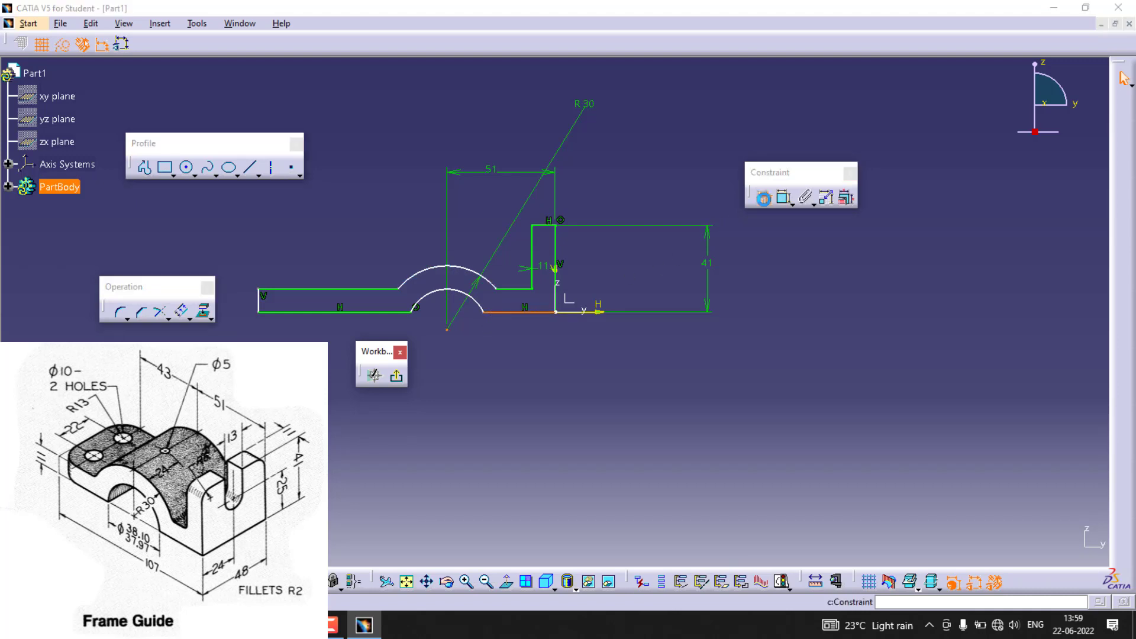
left_click(955, 283)
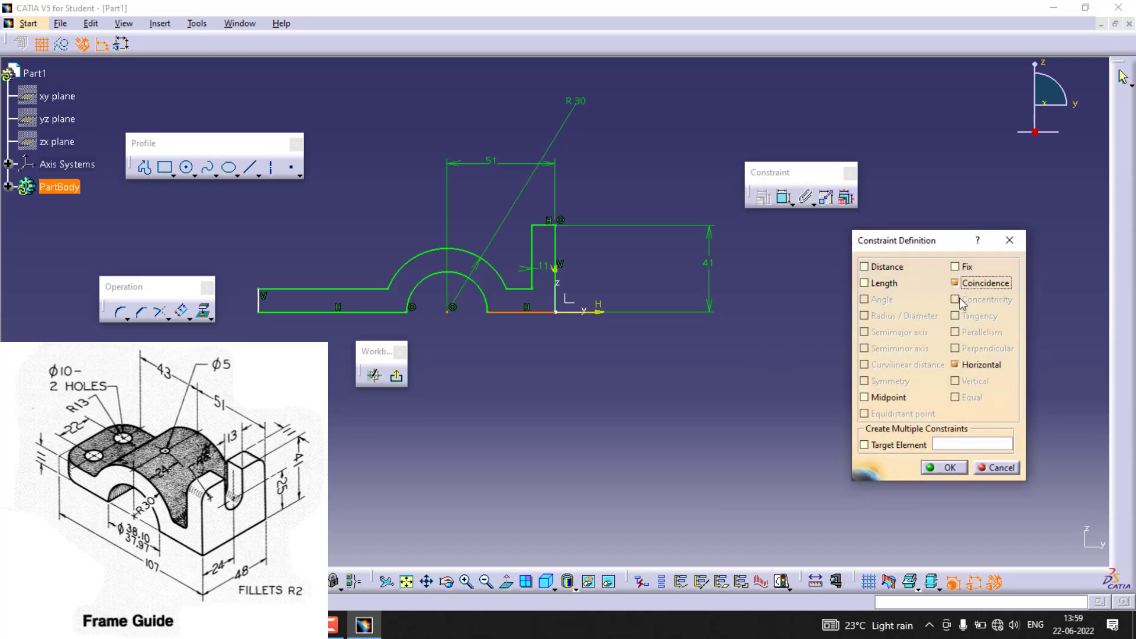
left_click(954, 468)
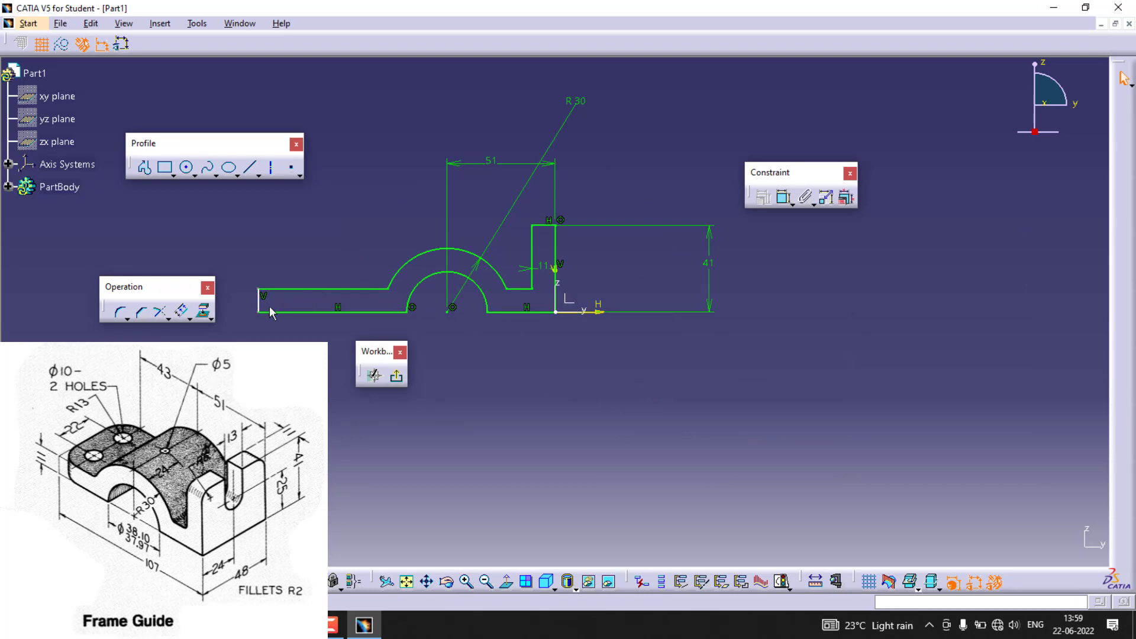
Dimension the overall length between the profile's two outer vertical lines, set it to 107 mm, and exit the sketch
left_click(785, 200)
left_click(258, 303)
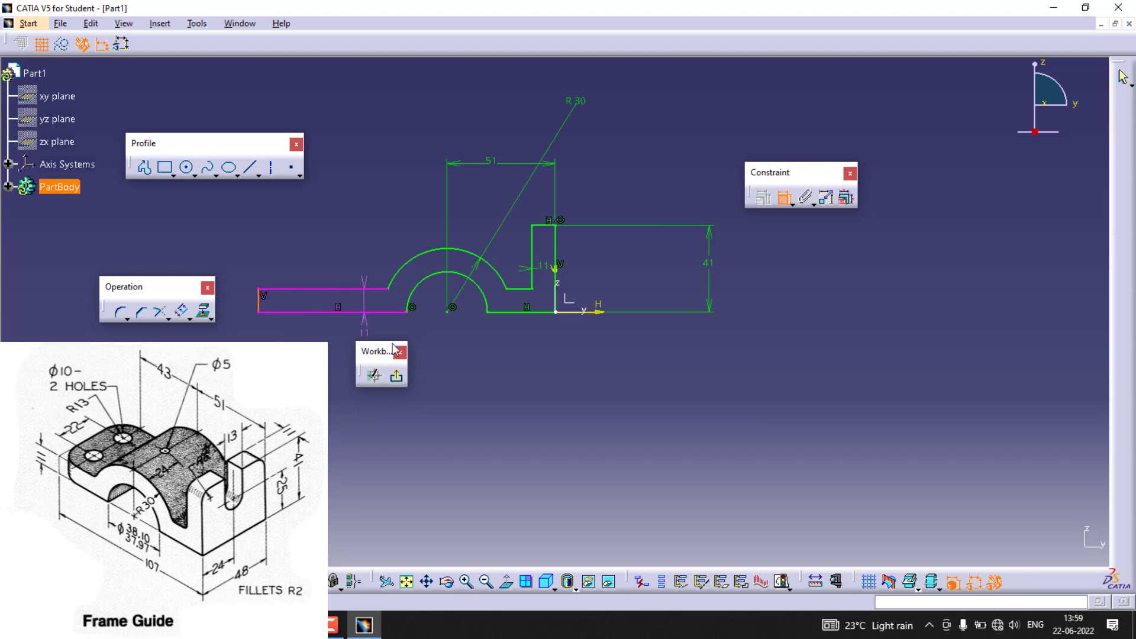
left_click(556, 273)
double_click(463, 408)
type("107")
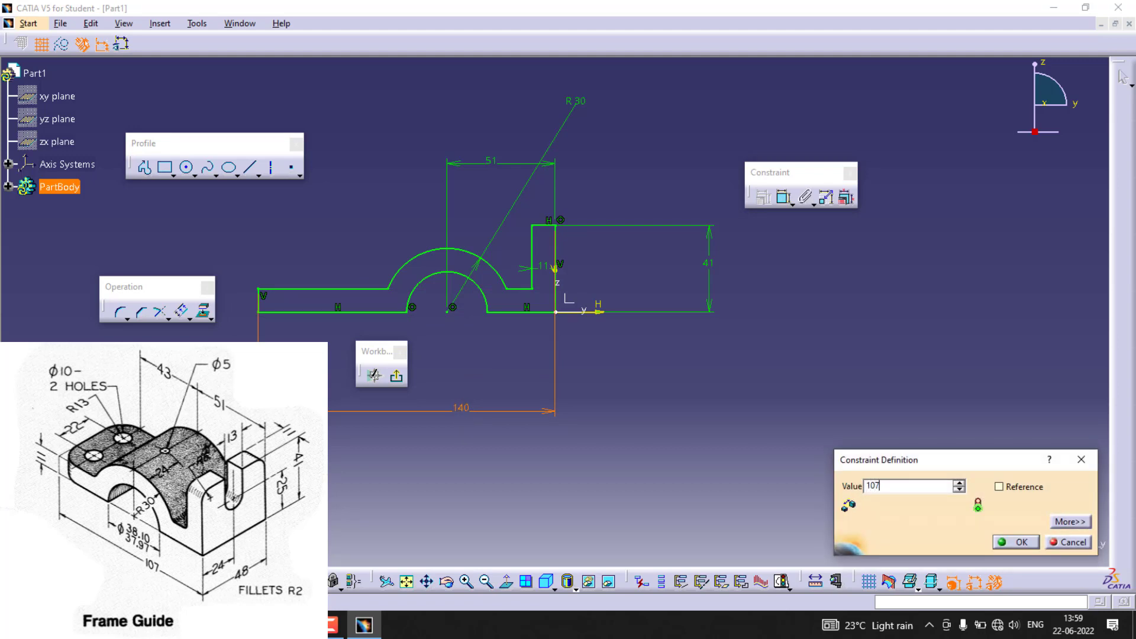
key("Return")
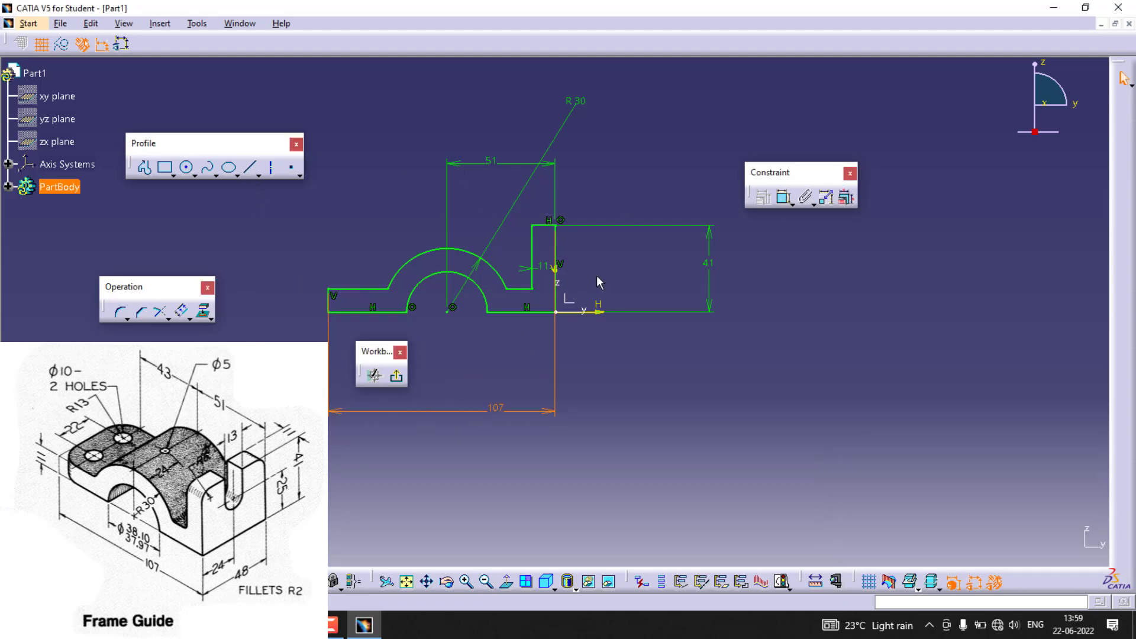
left_click(396, 376)
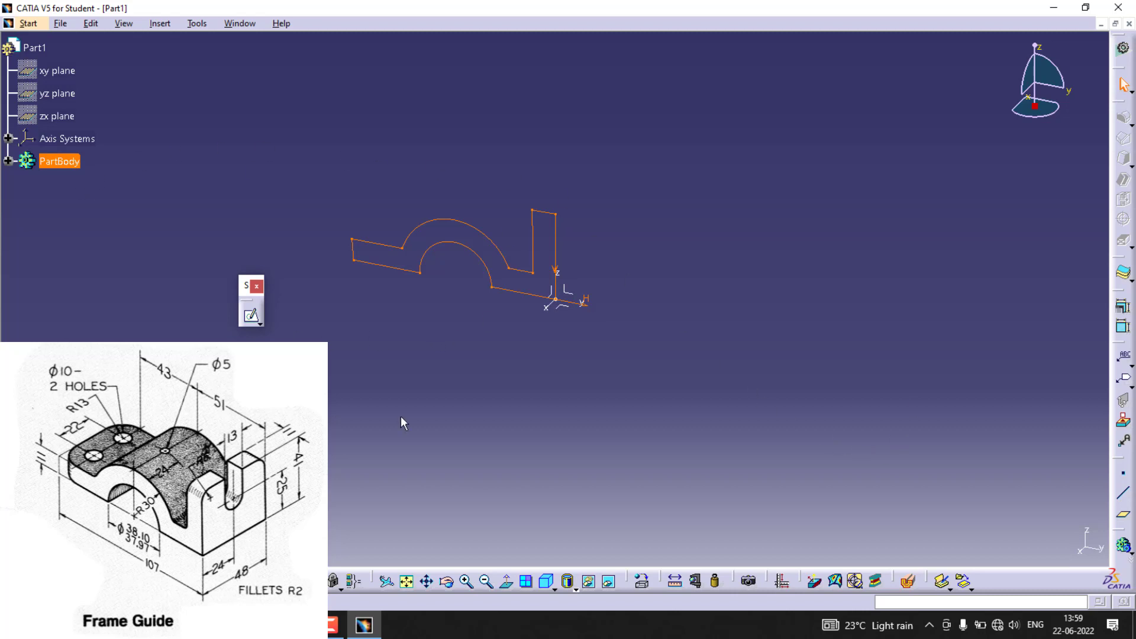
Make the Sketch-Based Features commands available on screen and close the unneeded Tools set
right_click(1120, 112)
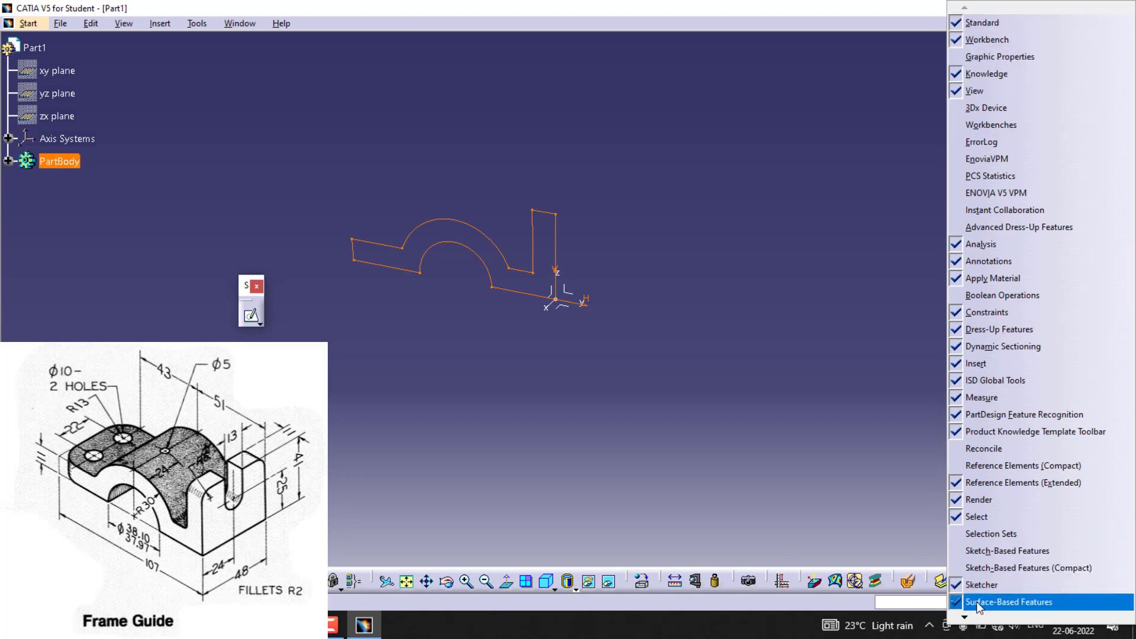
mouse_move(965, 618)
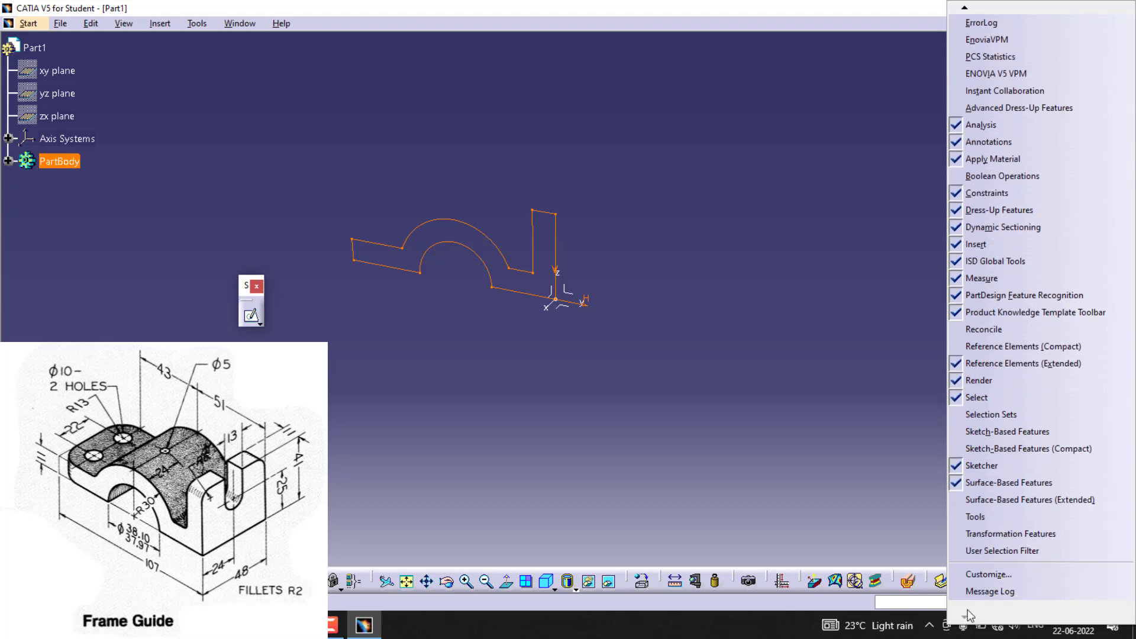
left_click(1012, 519)
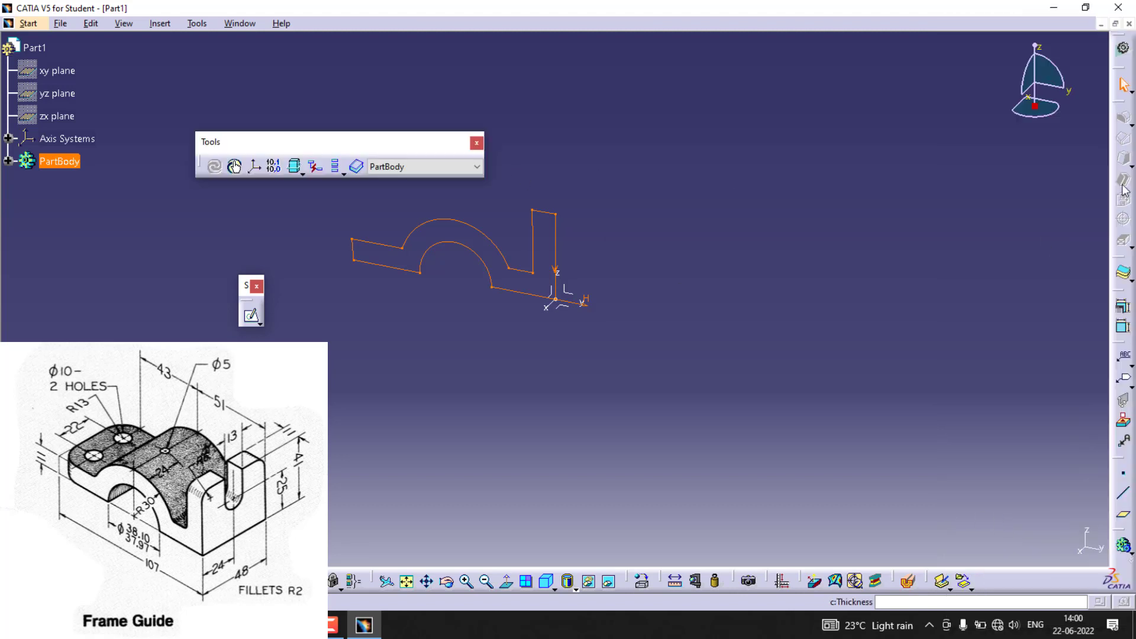
right_click(1117, 101)
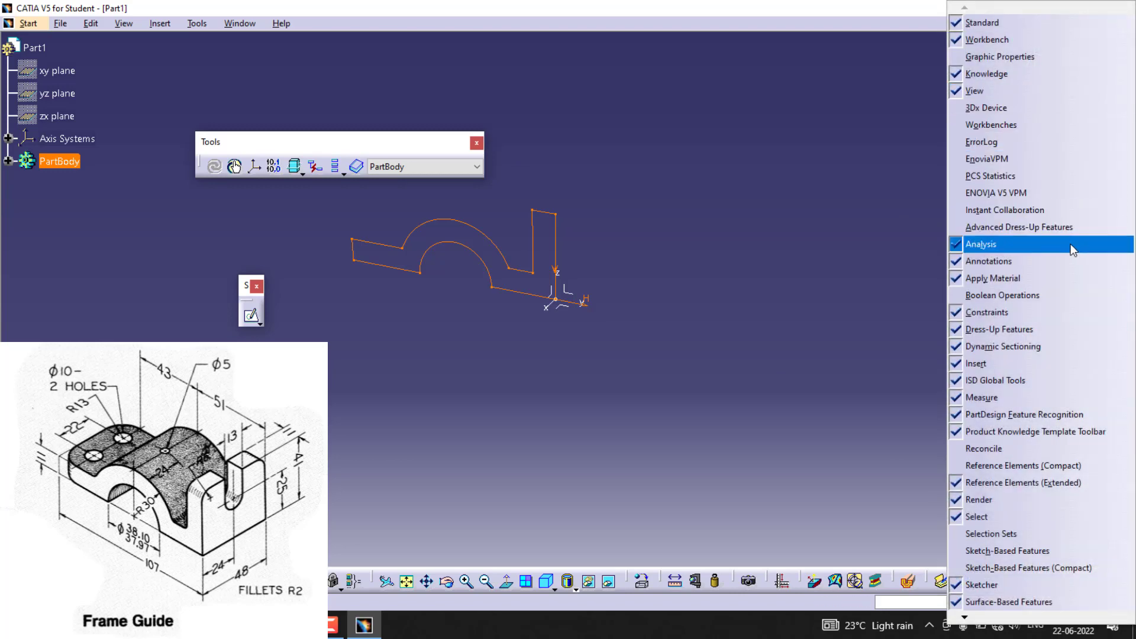
left_click(1017, 551)
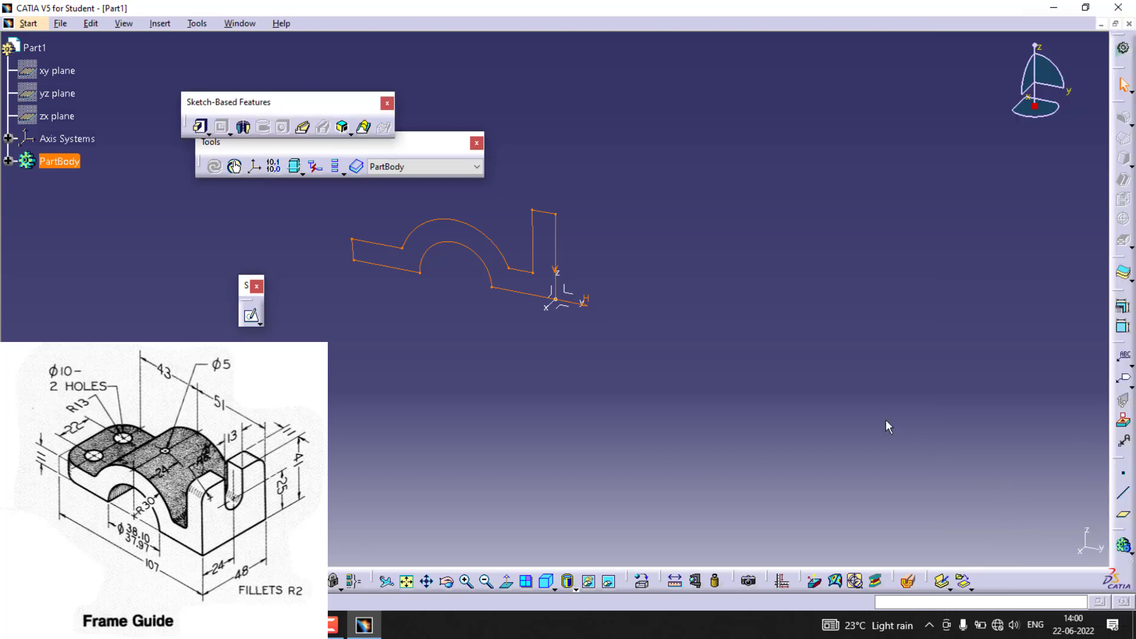
left_click(477, 143)
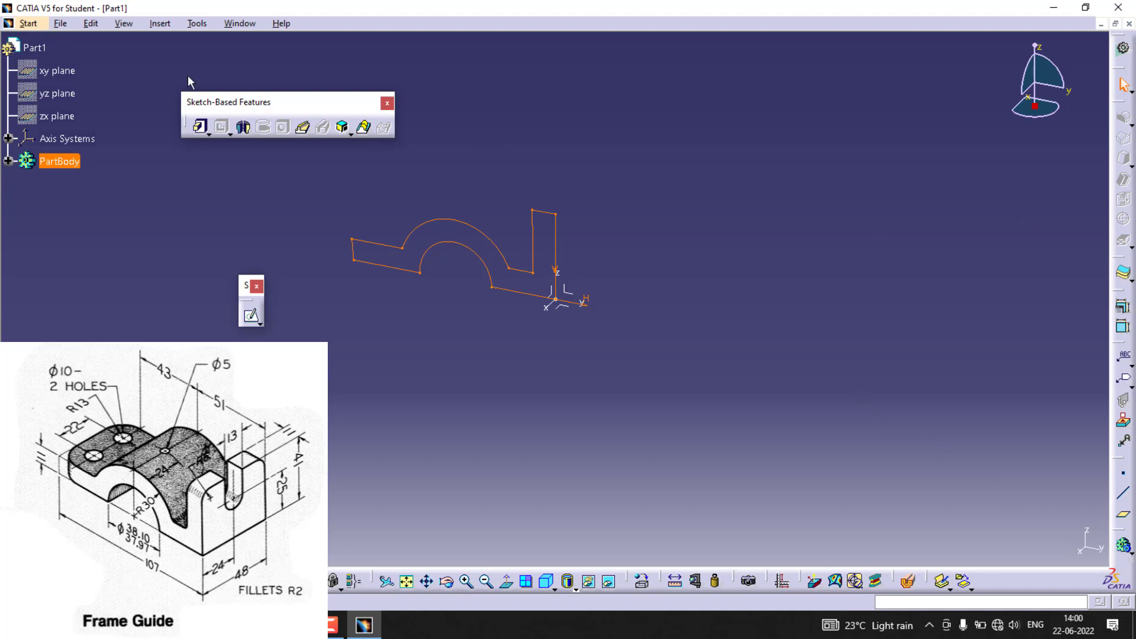
left_click_drag(255, 101, 244, 108)
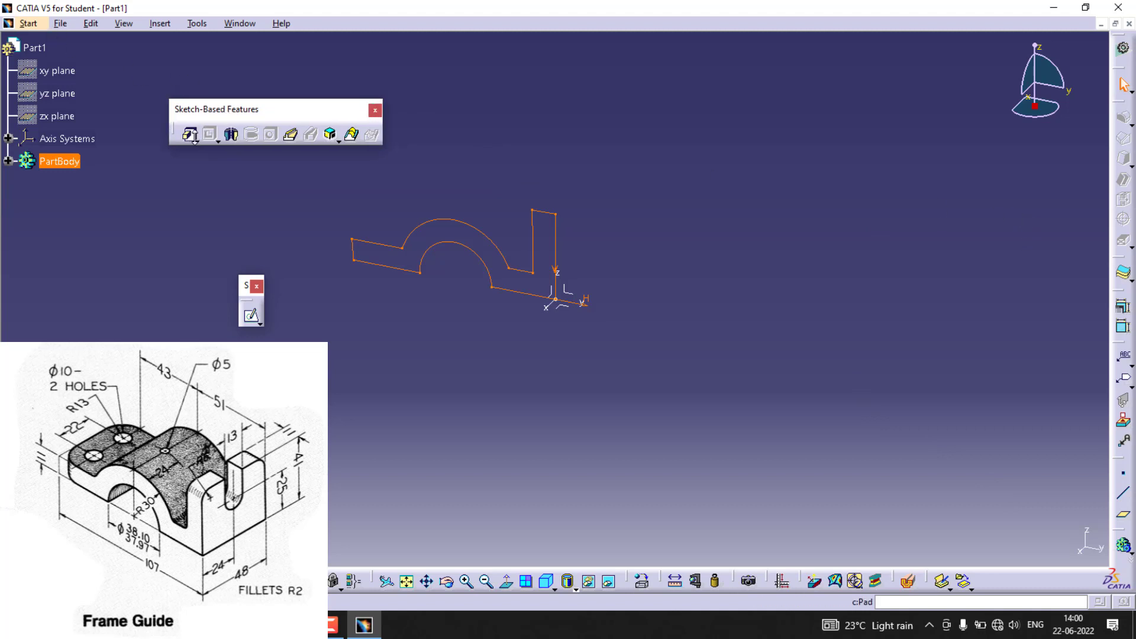
Pad the side profile sketch with a Dimension limit of 24 mm and mirrored extent
left_click(195, 137)
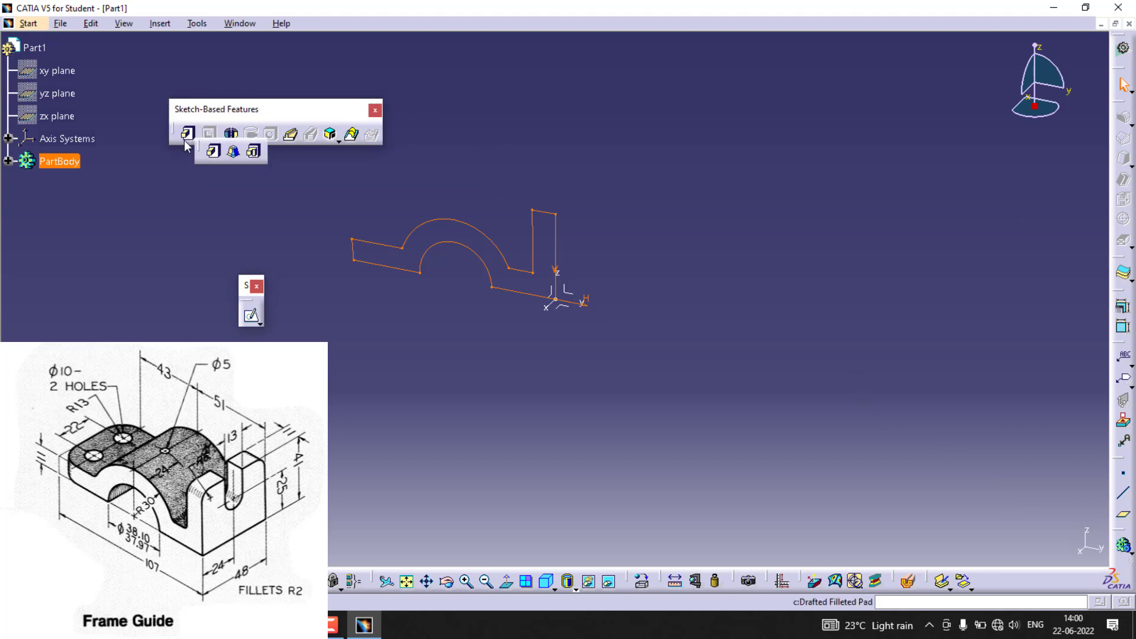
left_click(187, 136)
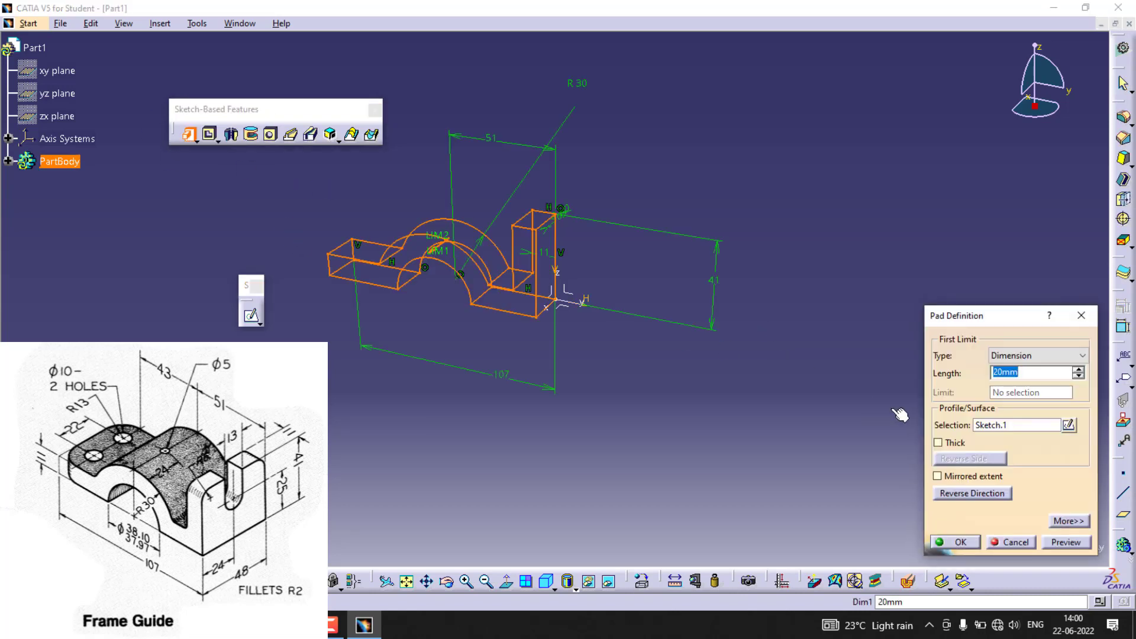
left_click(1035, 356)
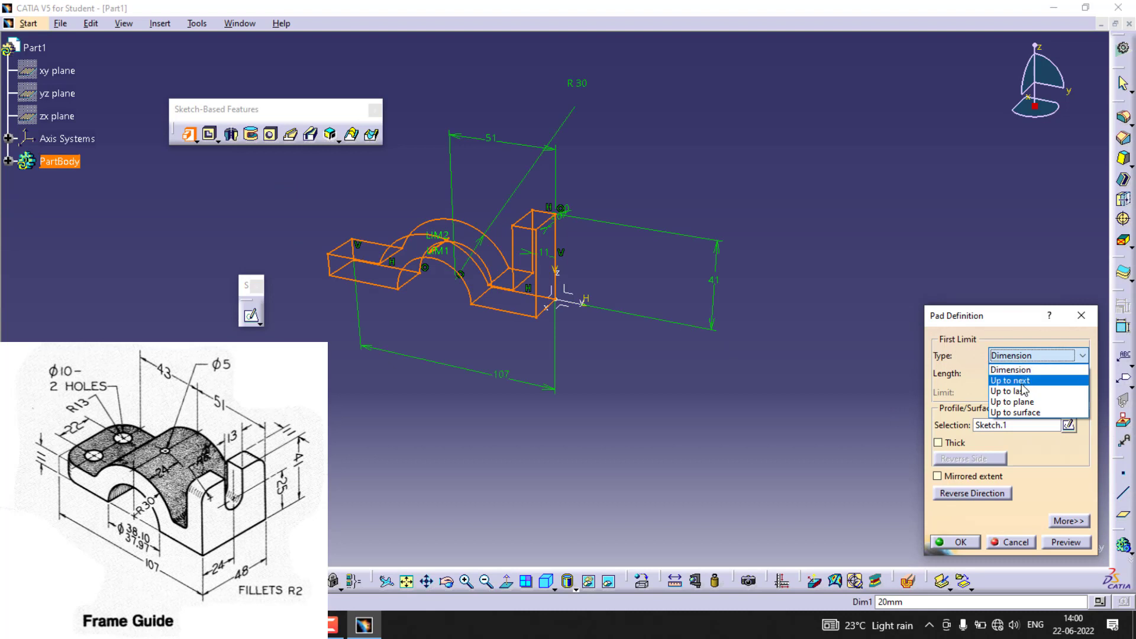
left_click(998, 368)
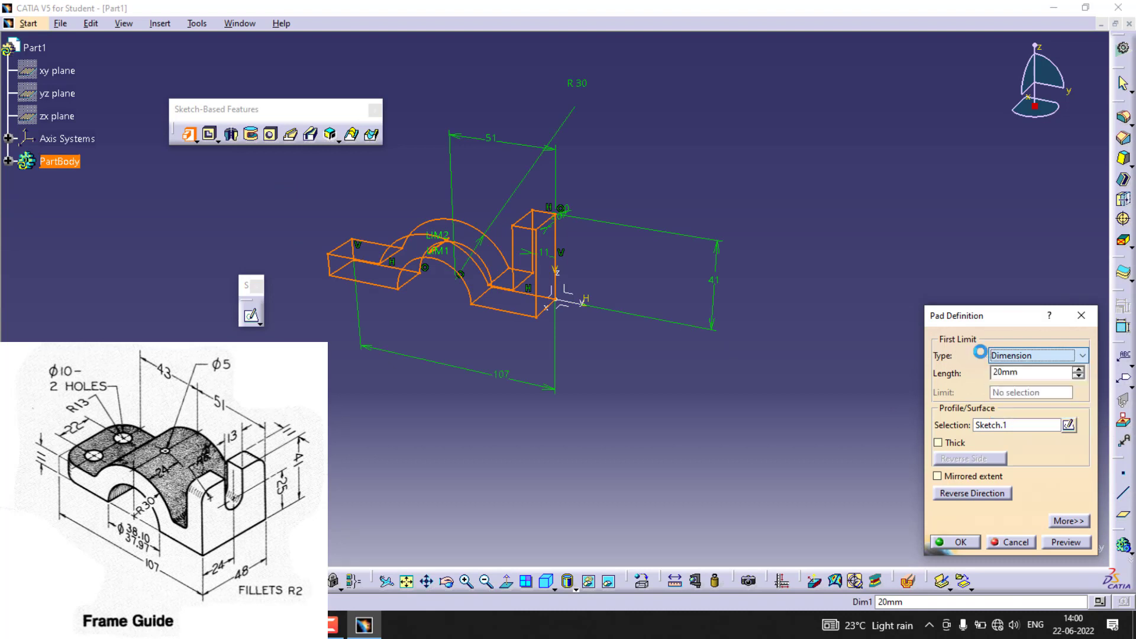
left_click(966, 477)
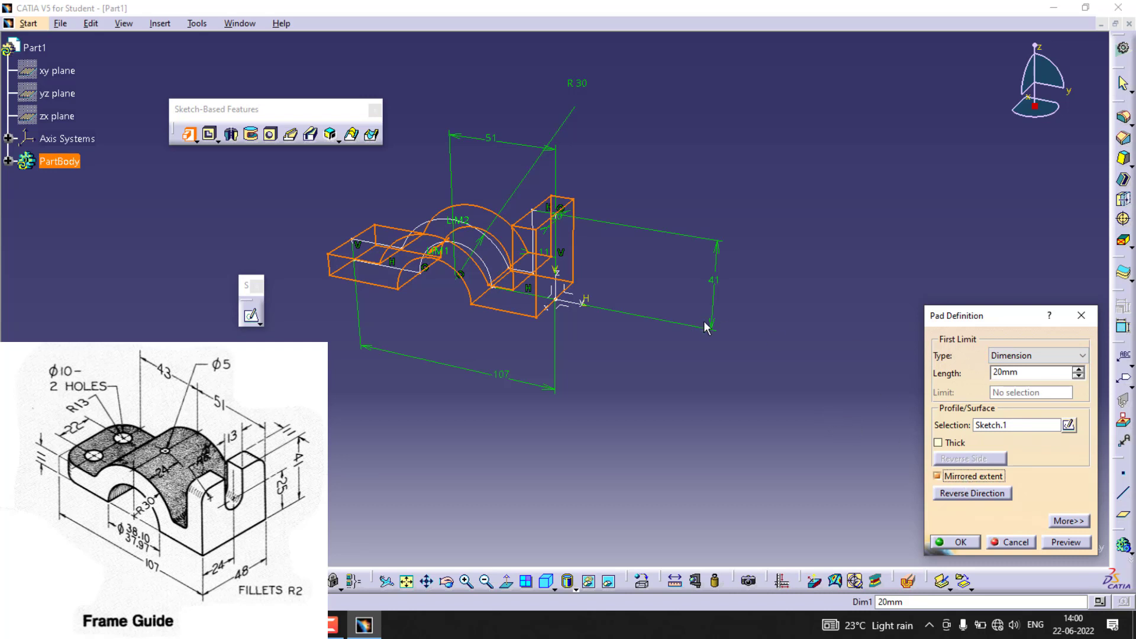
left_click_drag(1024, 371, 955, 373)
type("24")
middle_click_drag(644, 357, 431, 299)
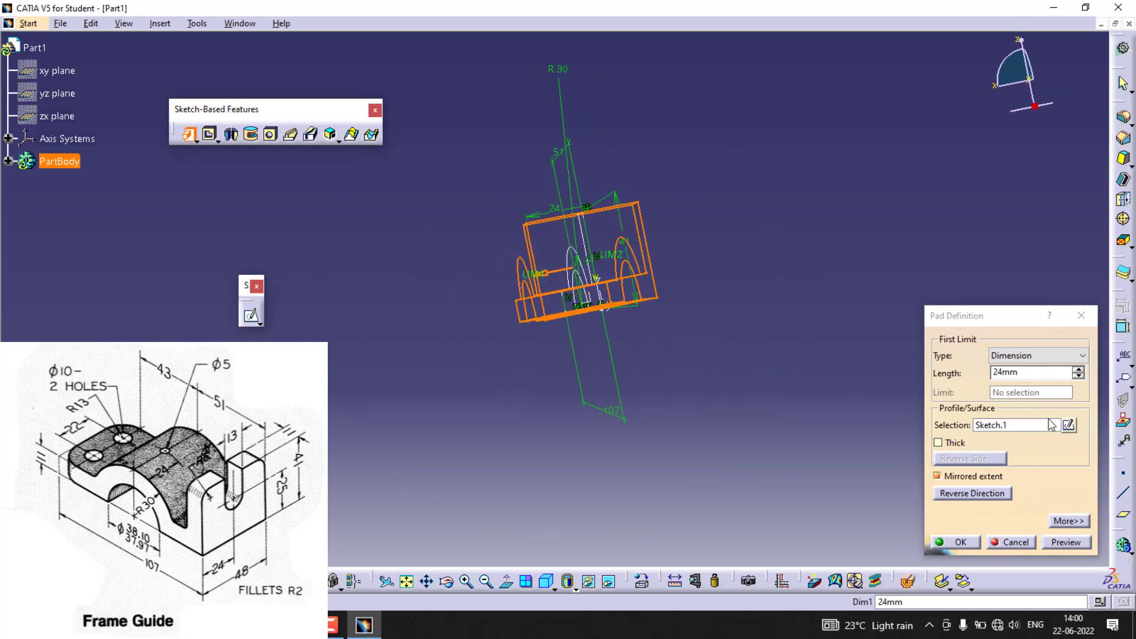
left_click(1066, 542)
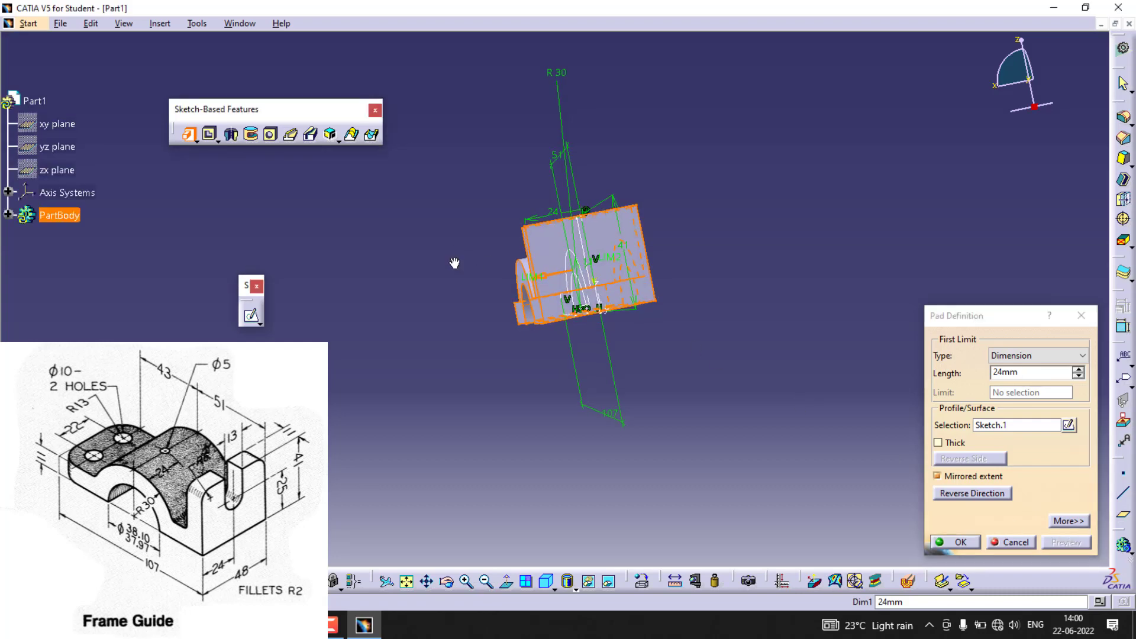
mouse_move(457, 258)
middle_mouse_down()
mouse_move(572, 305)
mouse_move(503, 340)
mouse_move(609, 329)
mouse_move(507, 401)
mouse_move(688, 394)
mouse_move(666, 381)
middle_mouse_up()
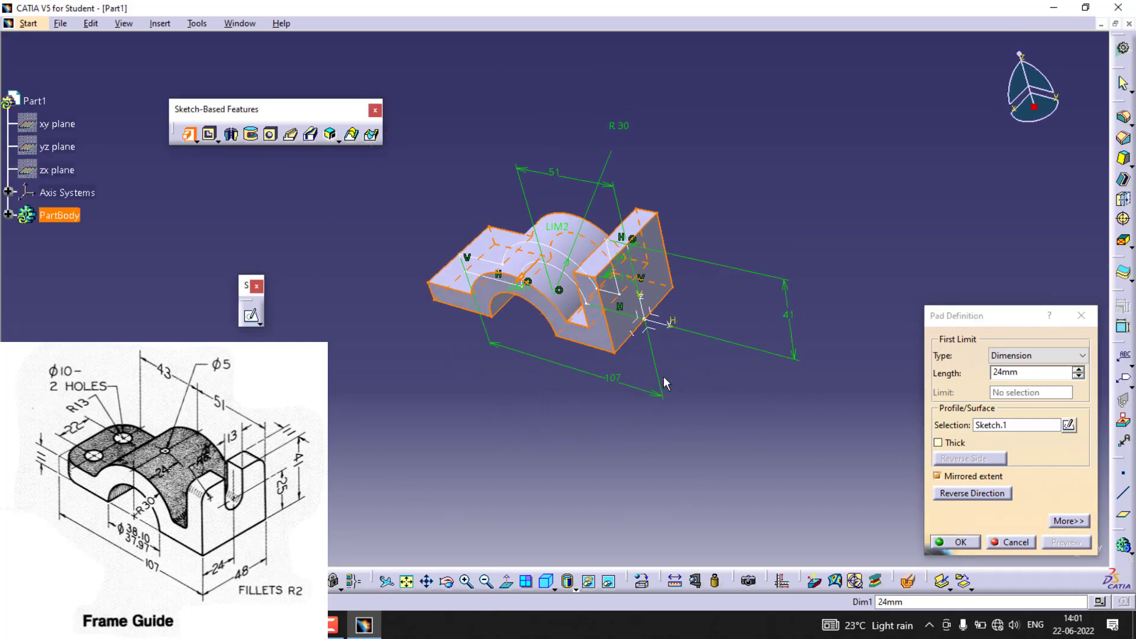
left_click(968, 542)
Show the solid in the isometric view and set the projection to Parallel
middle_click_drag(477, 389, 508, 378)
left_click(552, 574)
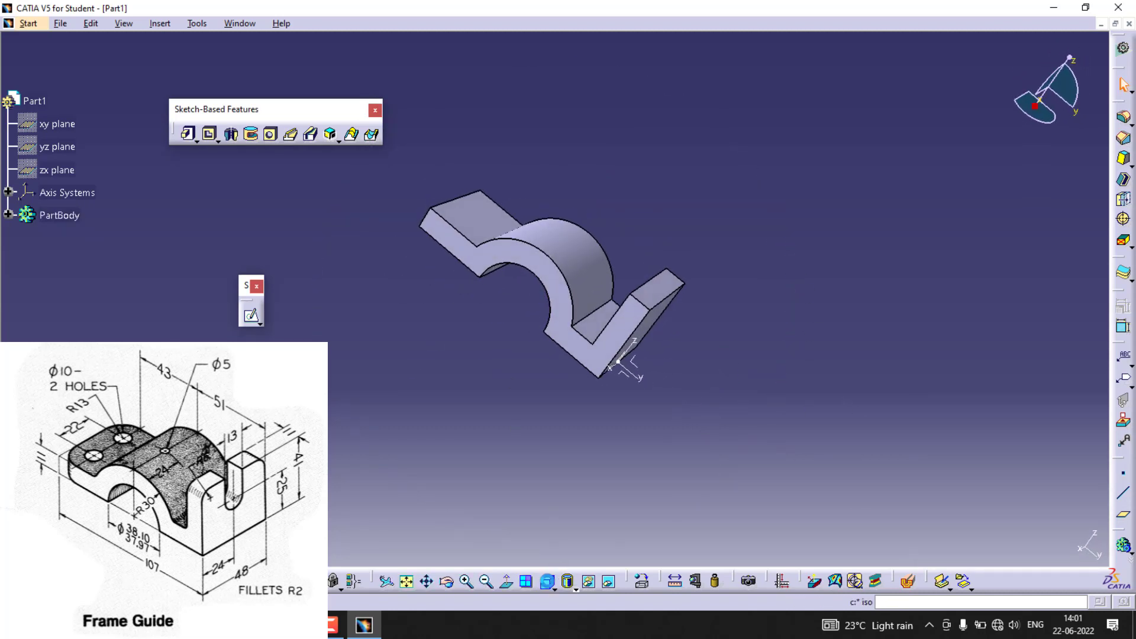
left_click(192, 25)
mouse_move(172, 25)
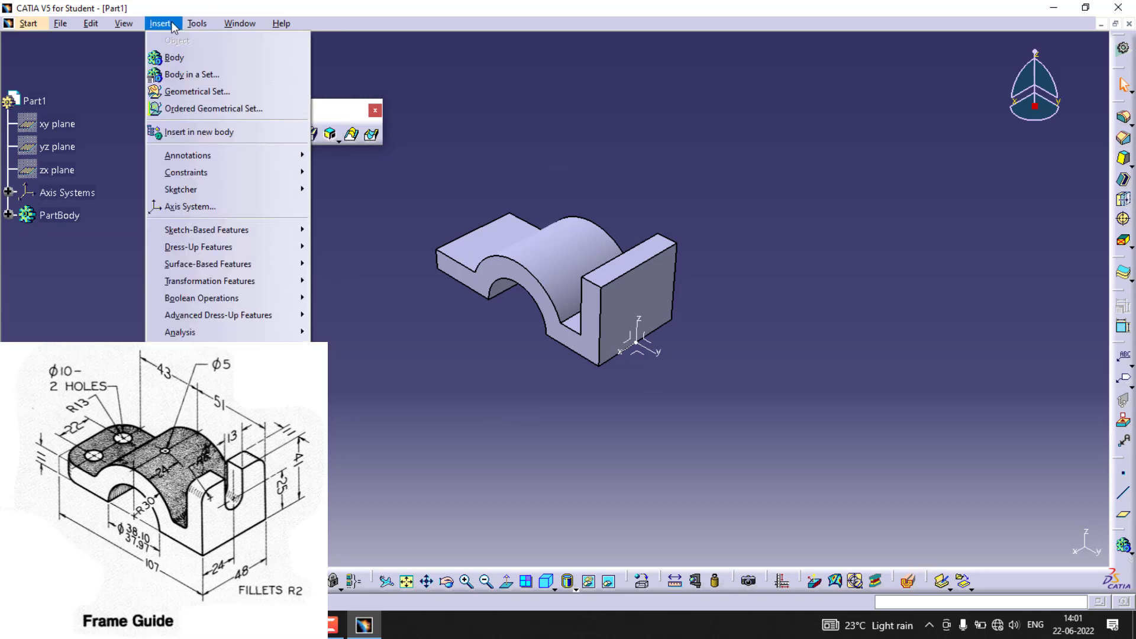
mouse_move(123, 23)
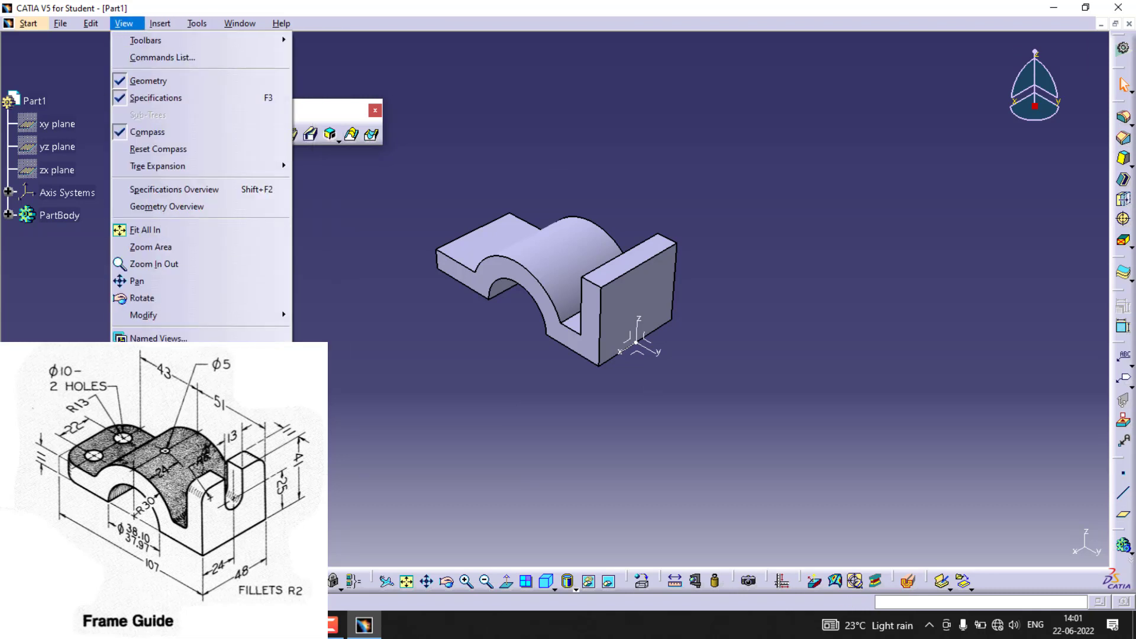
mouse_move(201, 355)
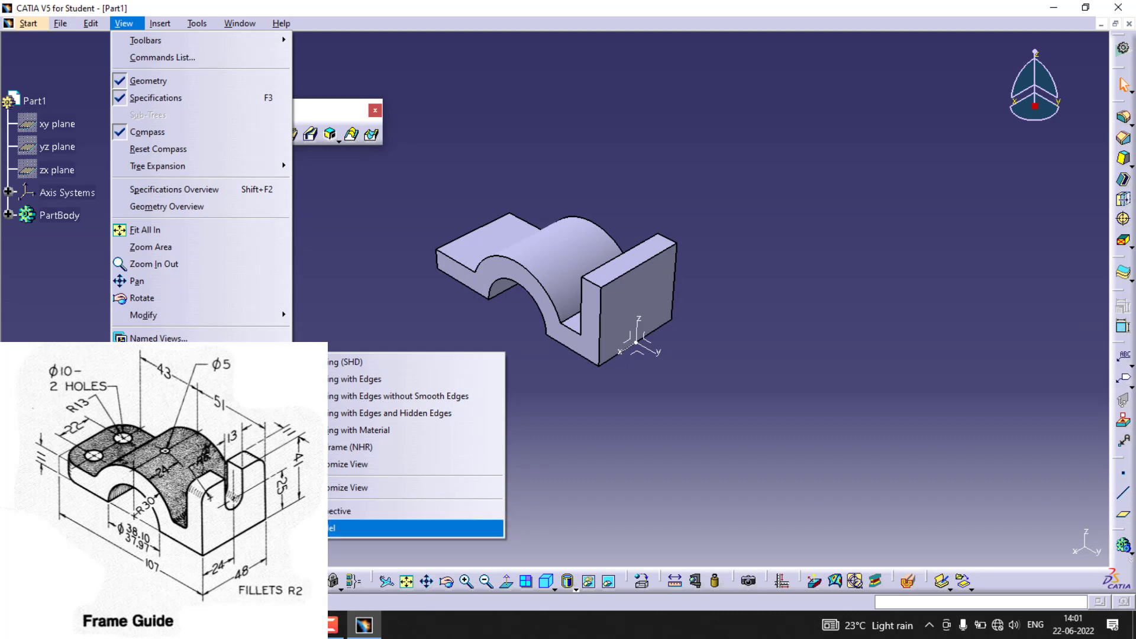
left_click(313, 528)
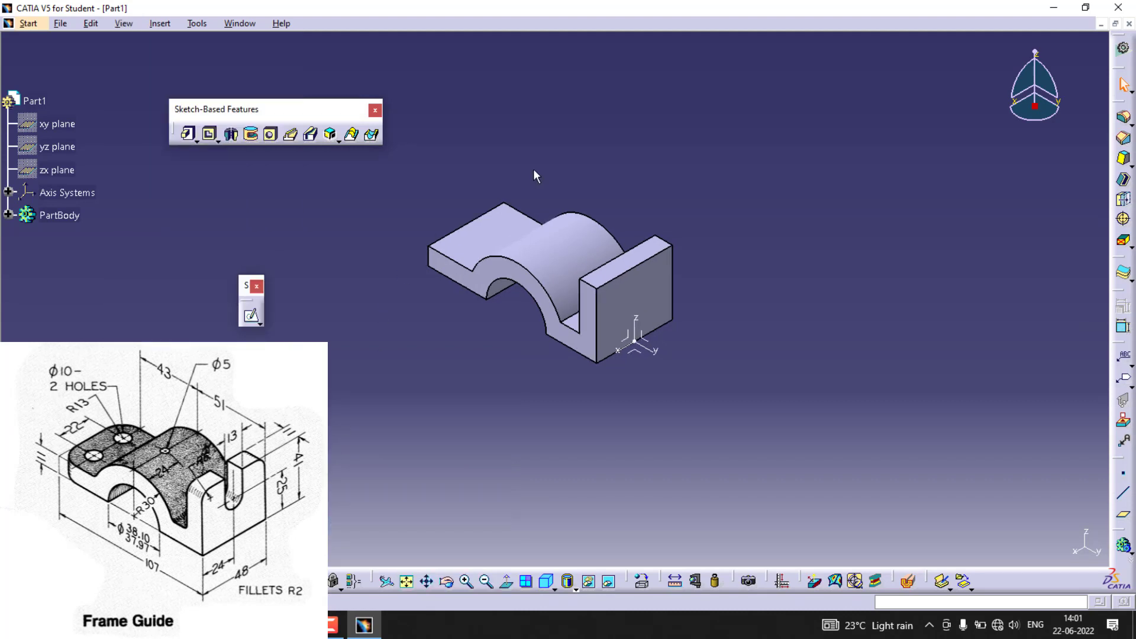
scroll(552, 169, "down", 1)
scroll(543, 175, "up", 1)
scroll(543, 175, "down", 1)
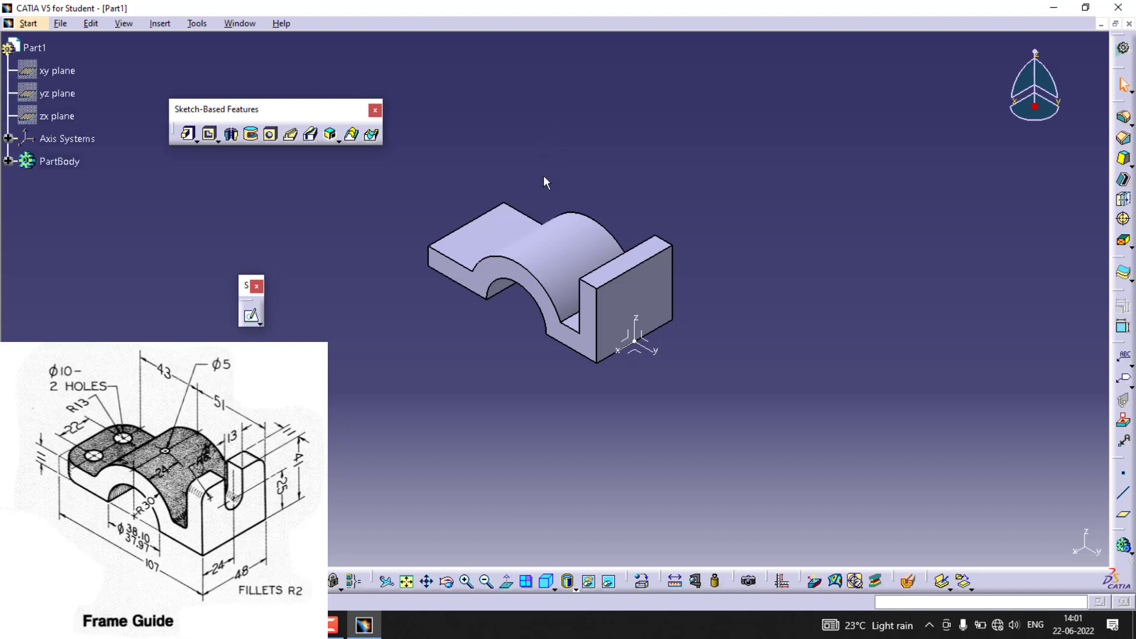
middle_click_drag(543, 174, 542, 122)
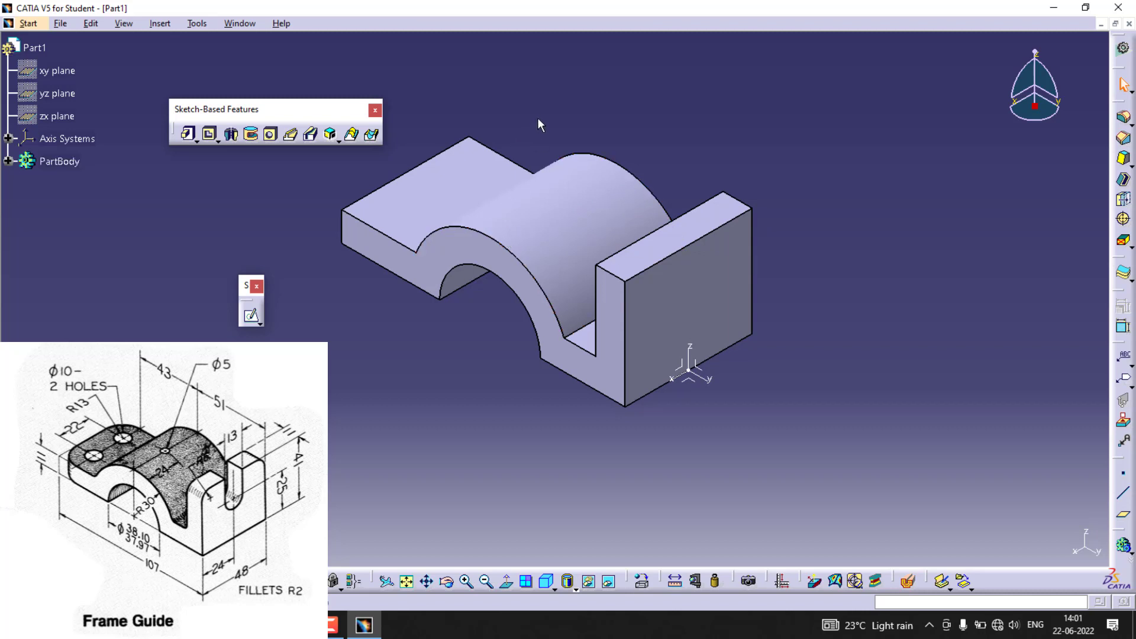
middle_click_drag(537, 119, 555, 170)
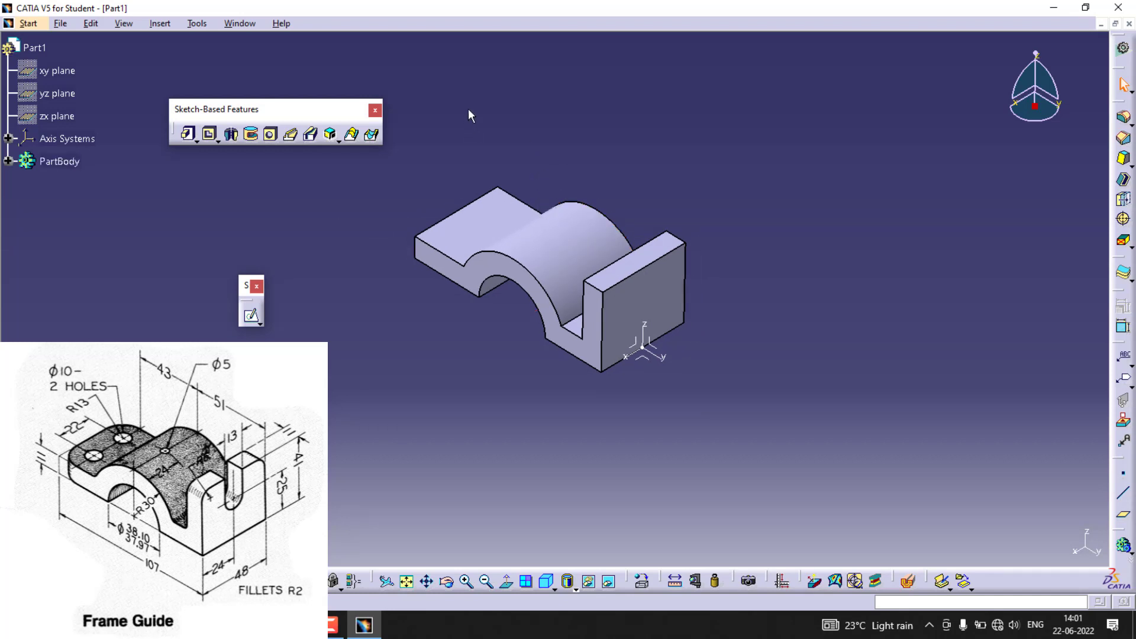
middle_click_drag(499, 116, 606, 189)
scroll(597, 119, "up", 1)
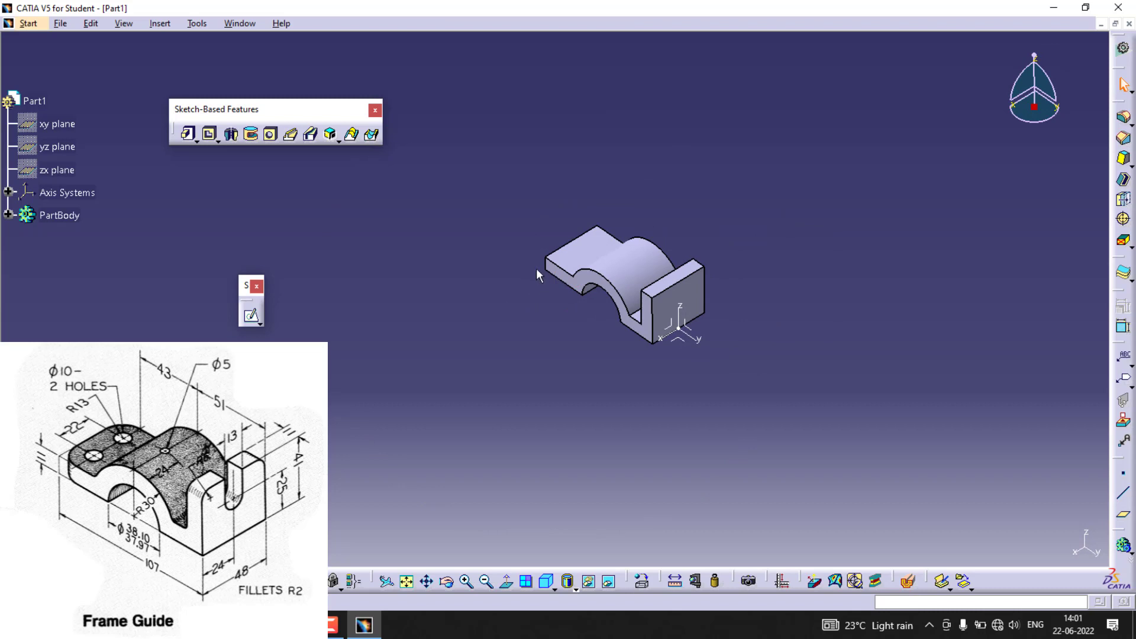
Open a new sketch on the upright's large outer face
left_click(682, 303)
left_click(251, 315)
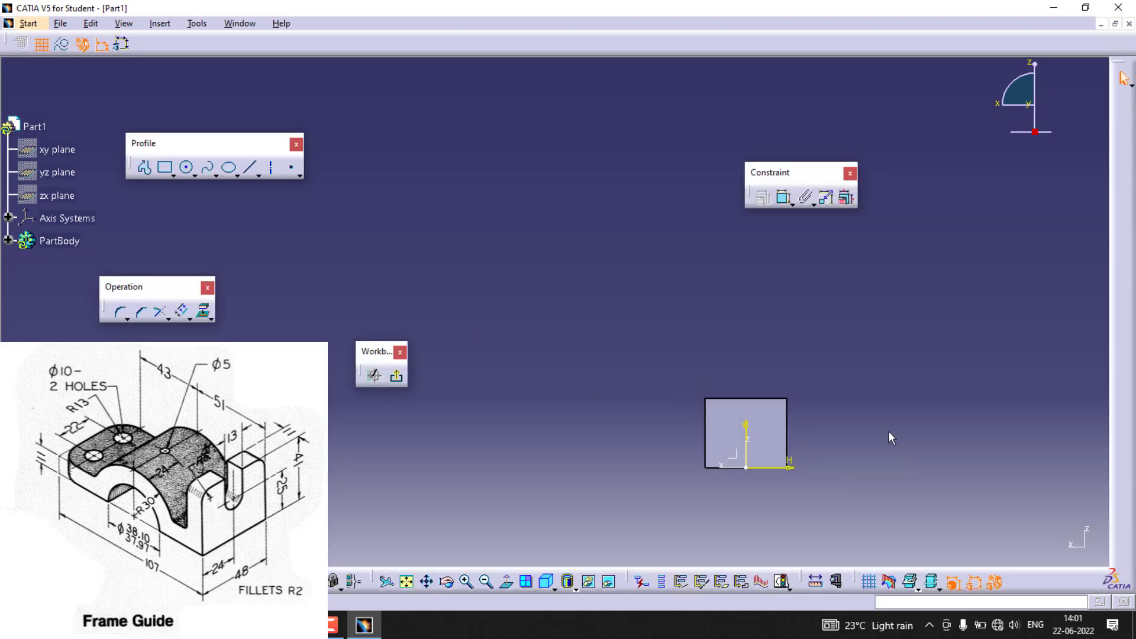
left_click(408, 583)
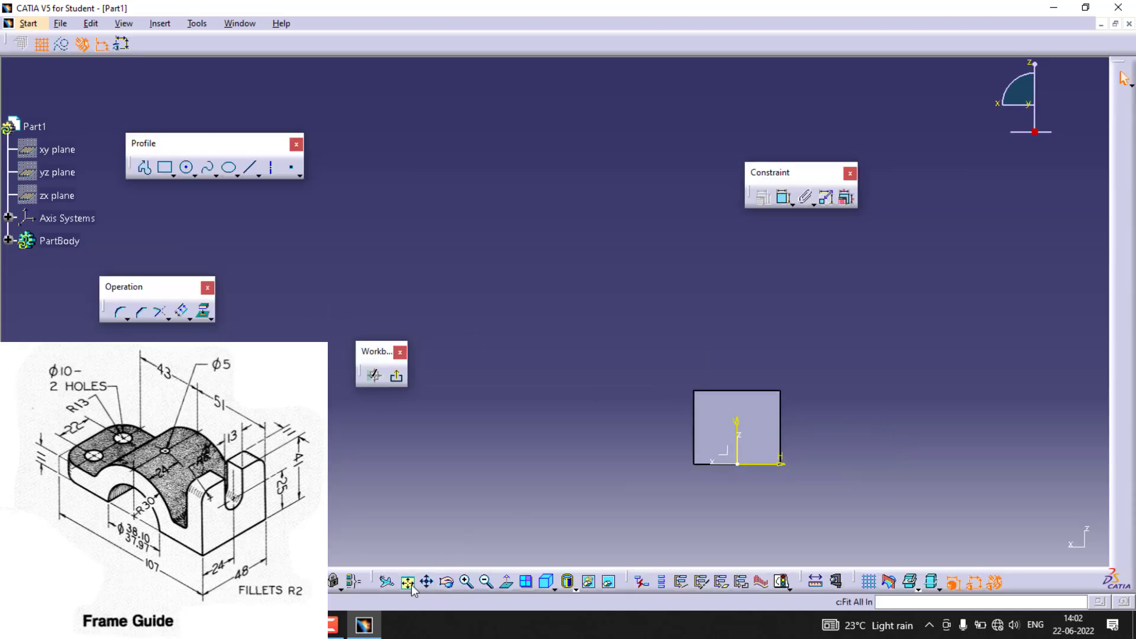
left_click(408, 583)
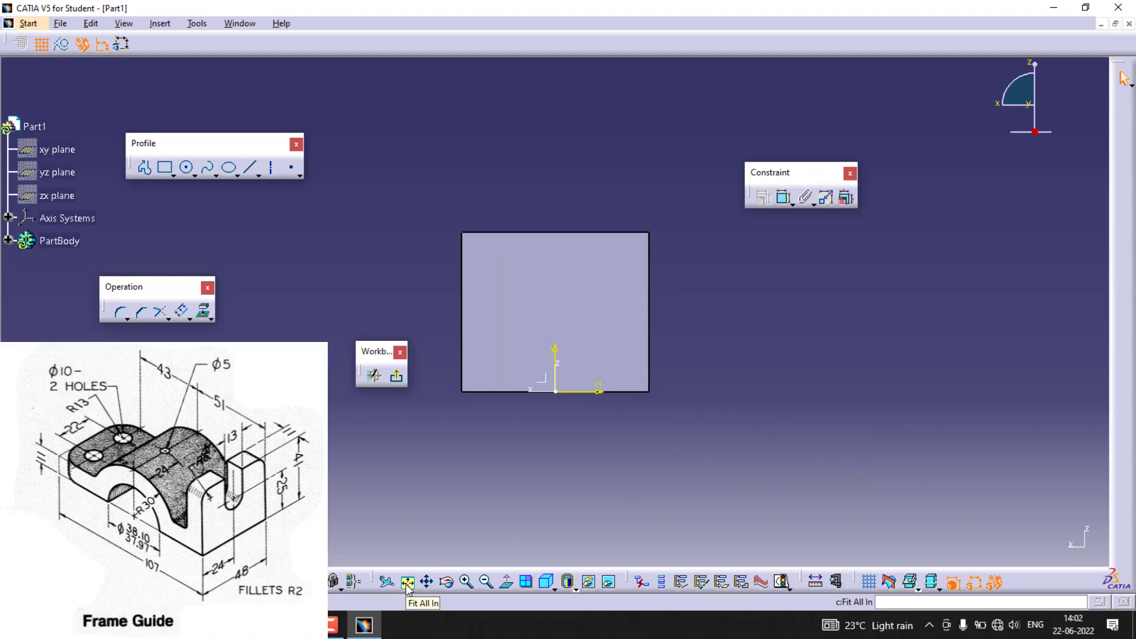
Turn off grid snapping and sketch a closed U-shaped profile about 12.2 mm wide with 19 mm straight sides across the face's upper edge
left_click(185, 168)
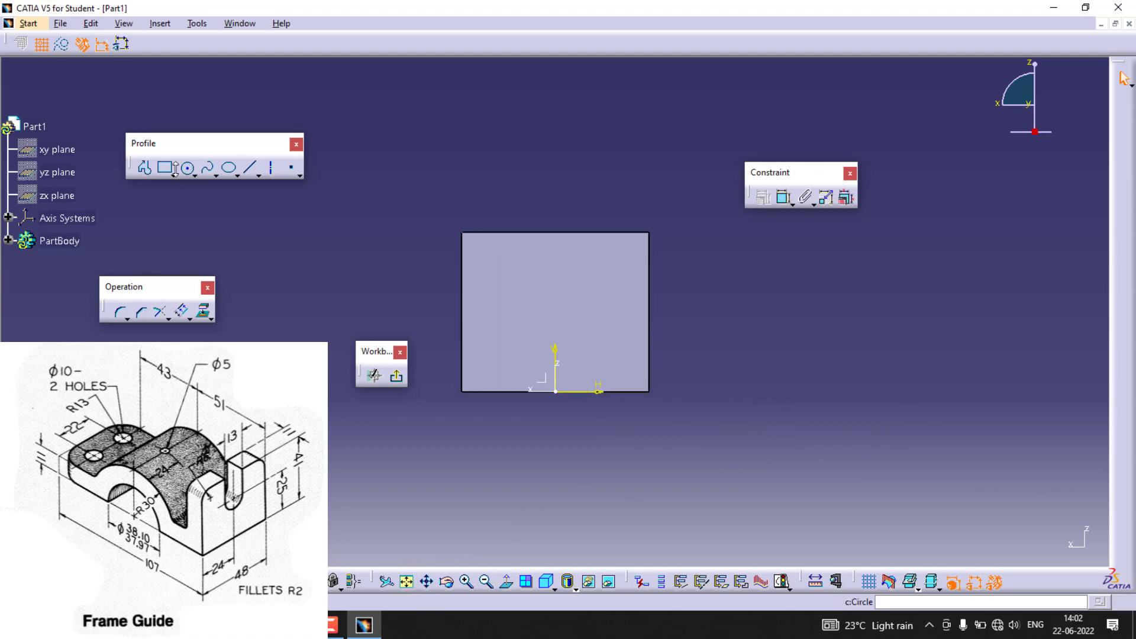
left_click(144, 169)
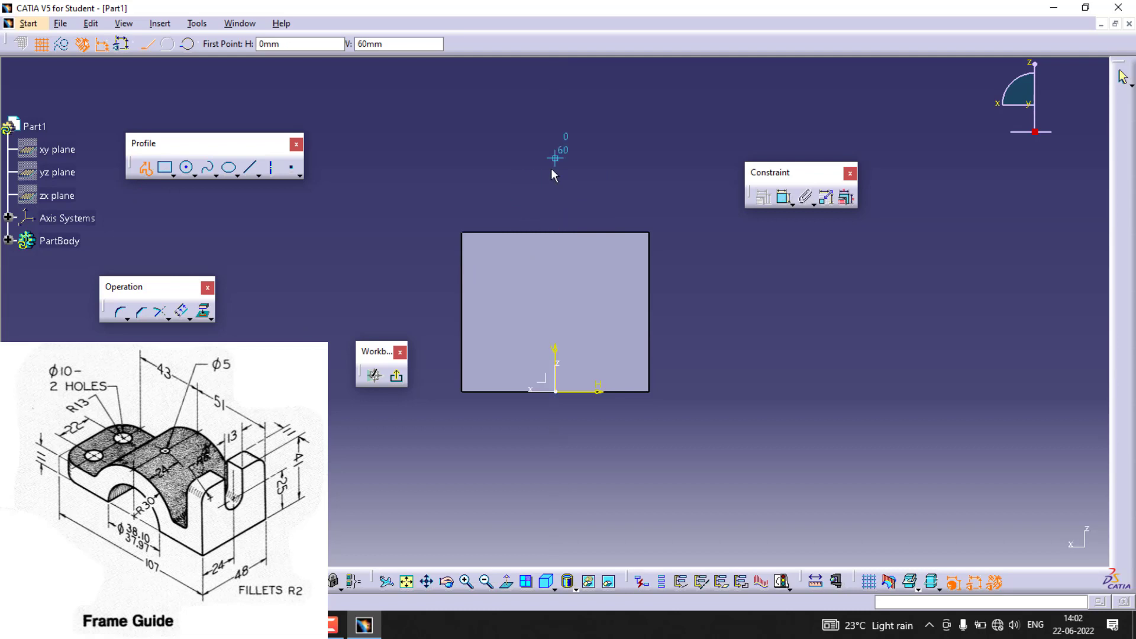
left_click(41, 46)
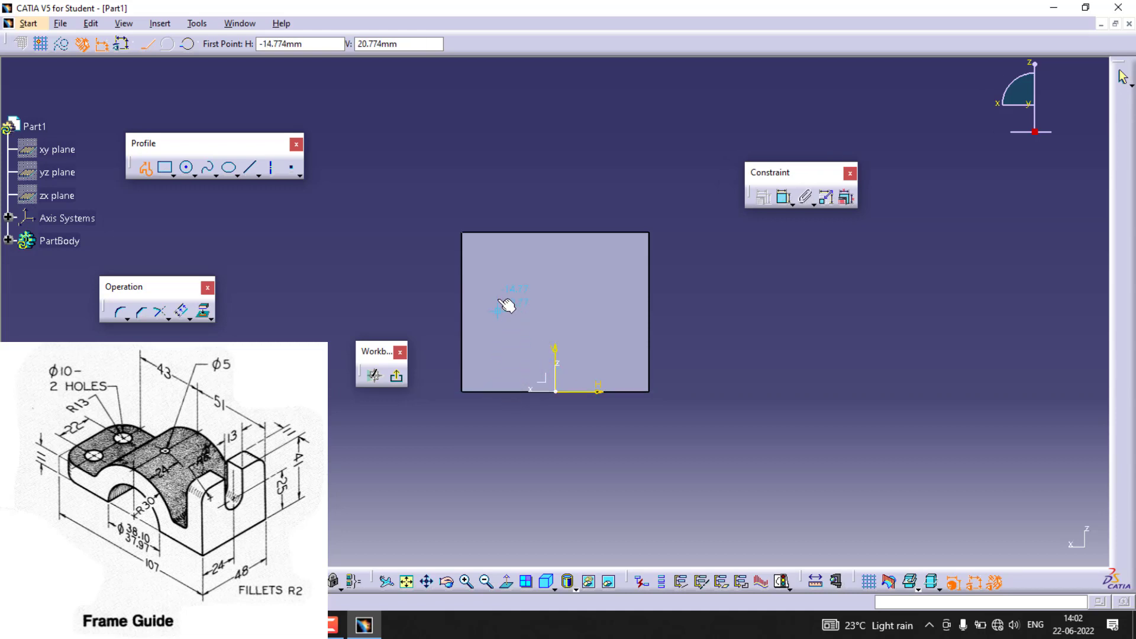
left_click(526, 226)
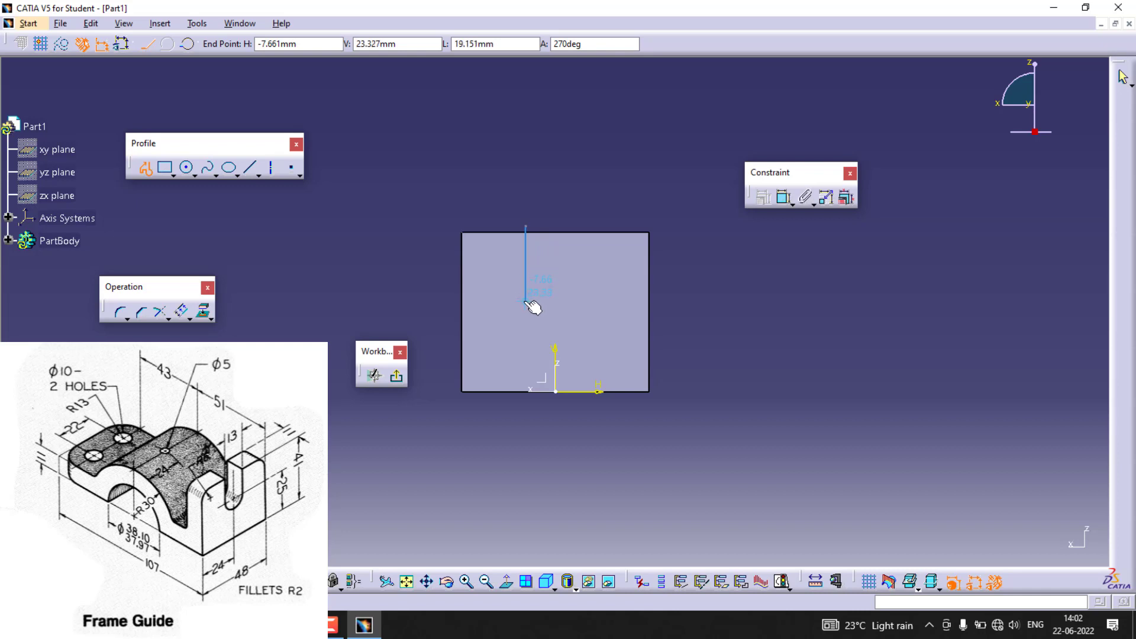
left_click(525, 300)
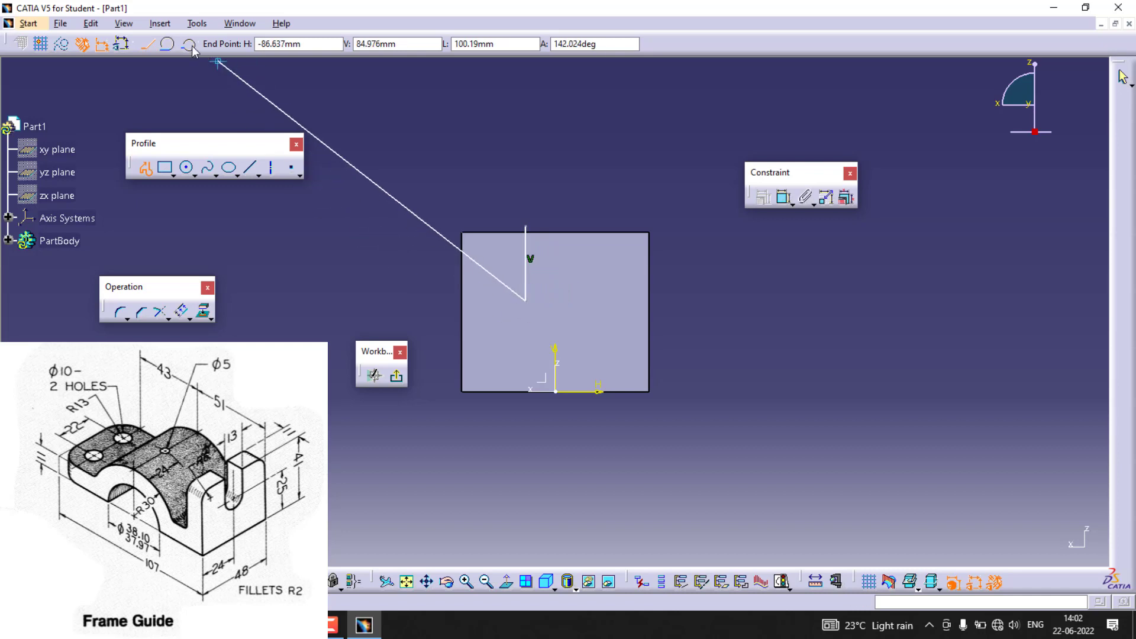
left_click(168, 44)
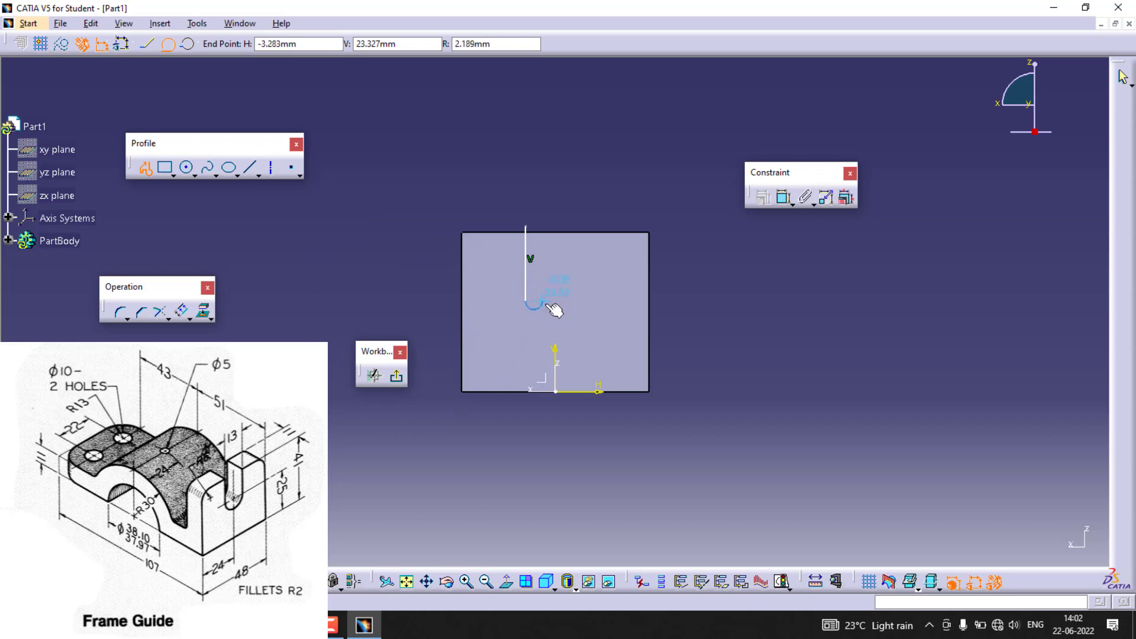
left_click(574, 300)
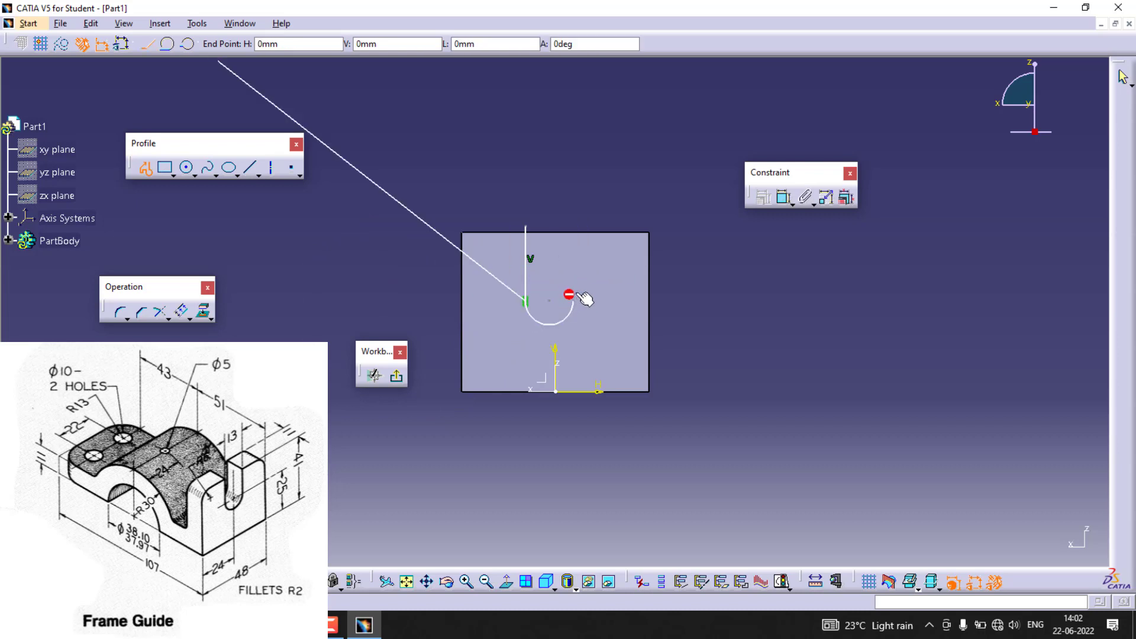
left_click(574, 228)
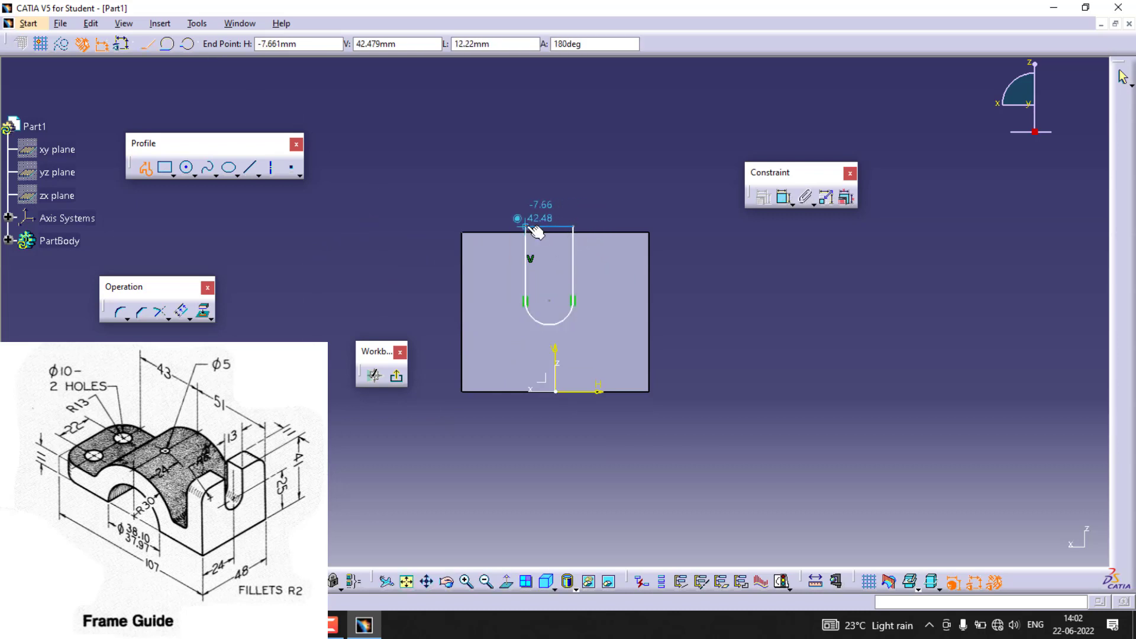
left_click(525, 227)
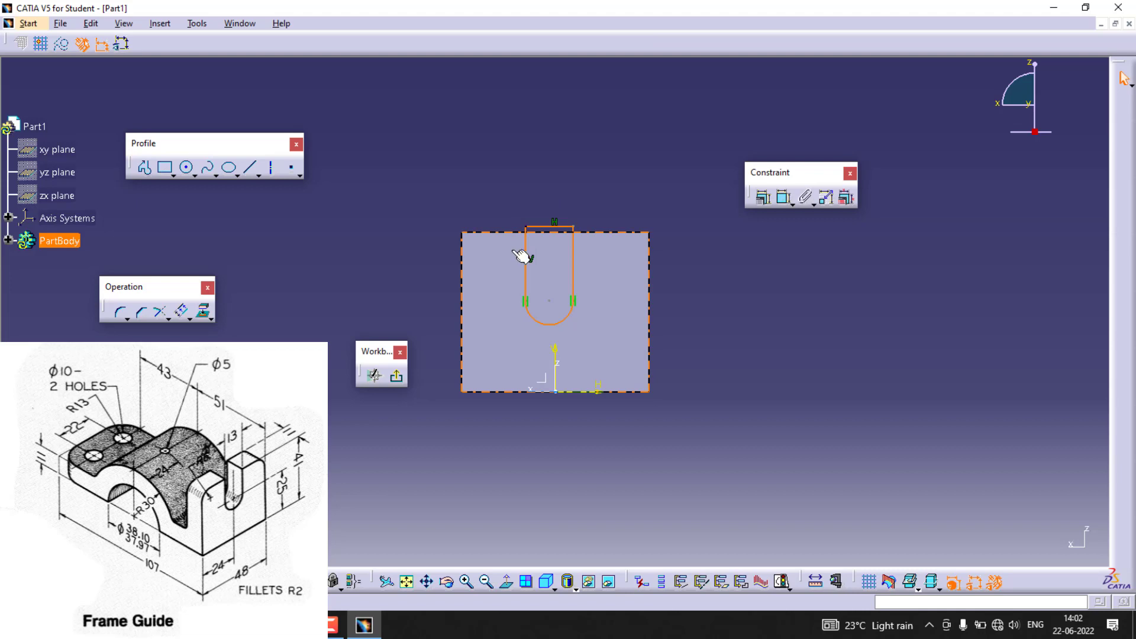
left_click(514, 252)
Constrain the top line of the U-shaped profile to be coincident with the upper edge of the face
left_click(552, 227)
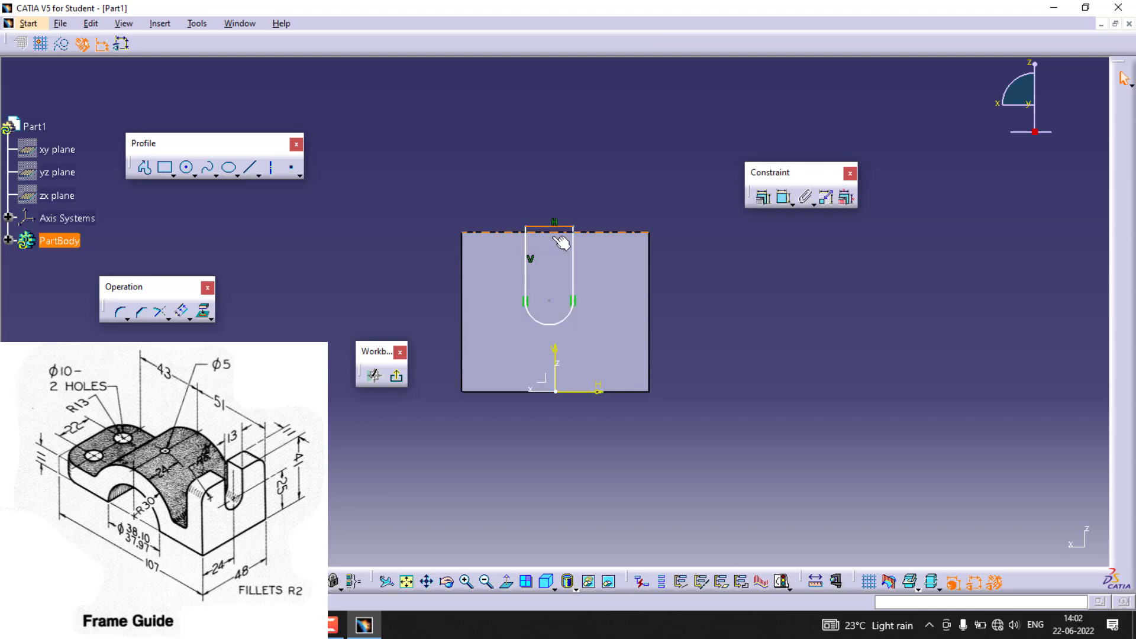
left_click(591, 232, "ctrl")
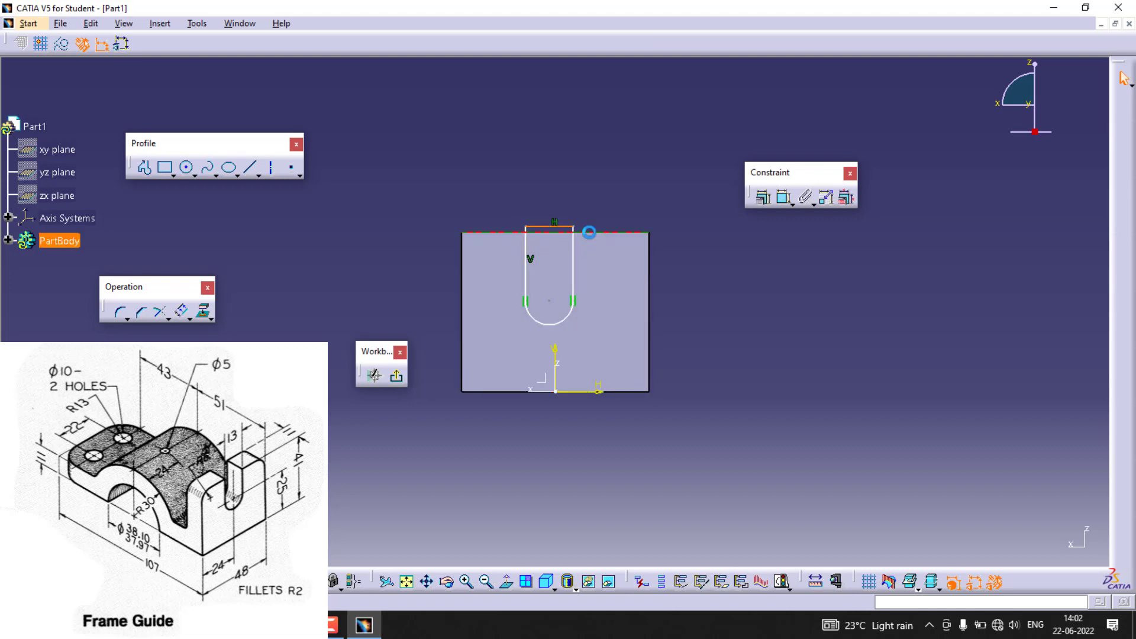
left_click(764, 199)
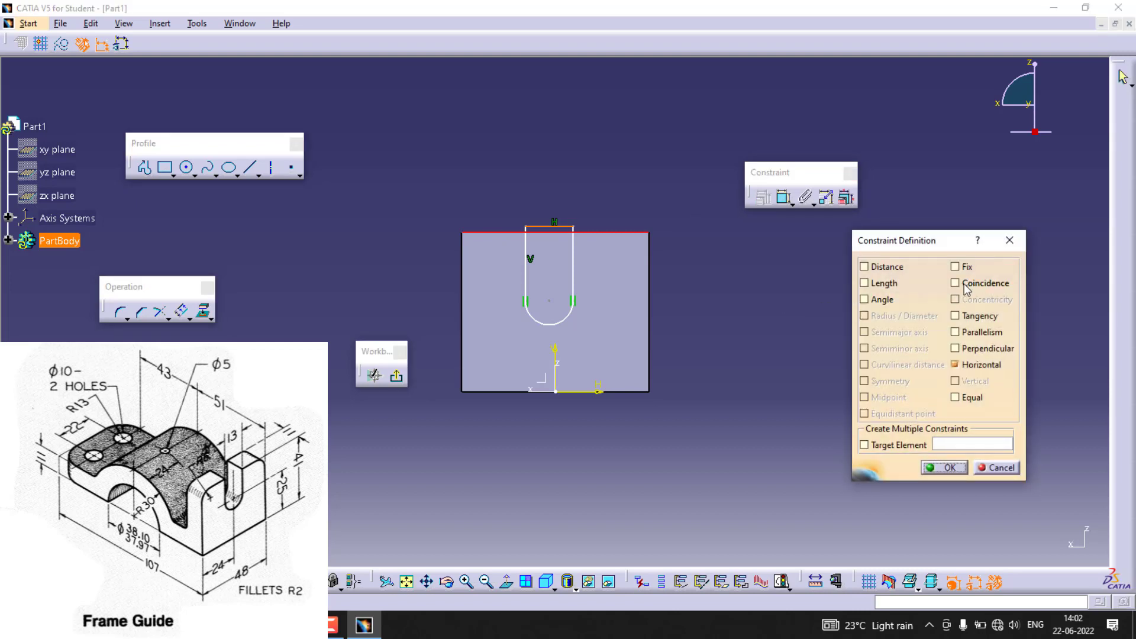
left_click(966, 287)
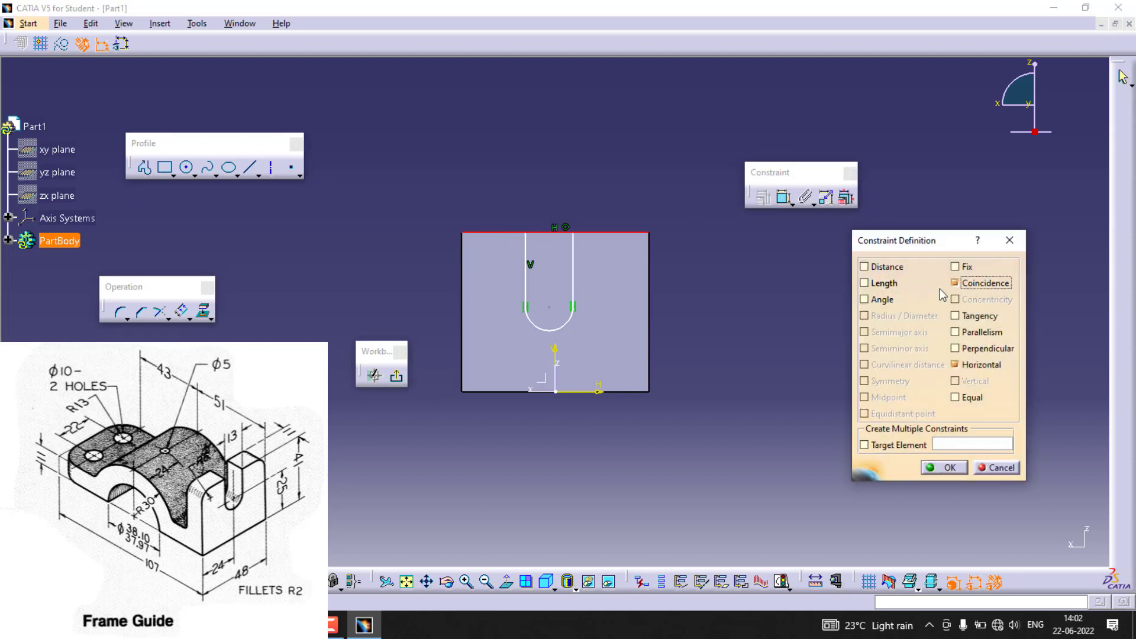
left_click(930, 467)
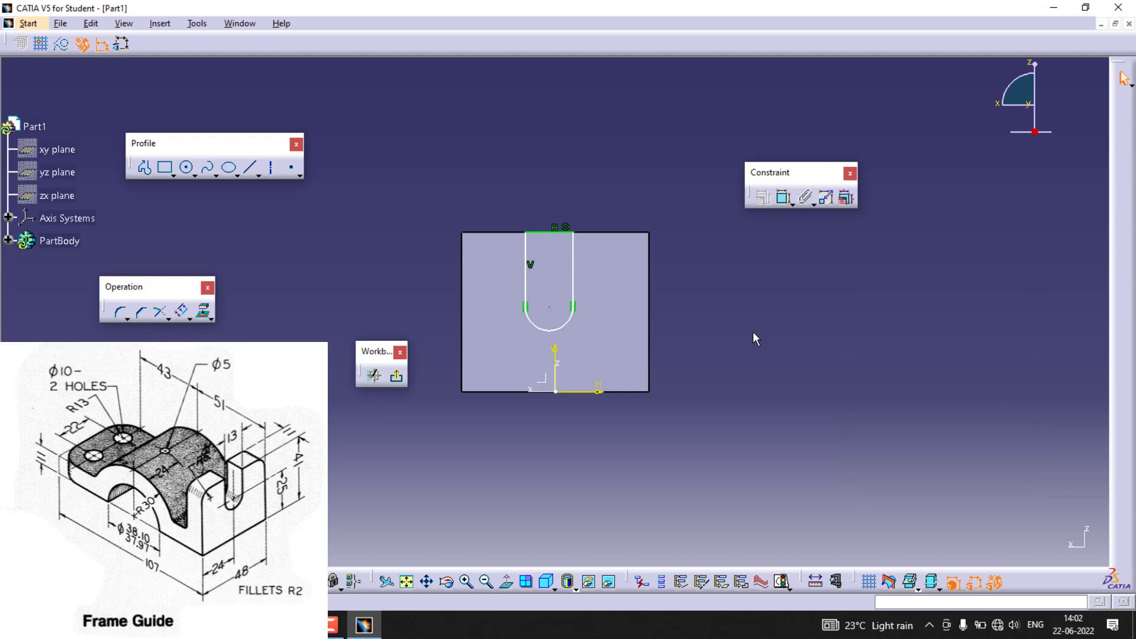
Dimension the slot arc's centre from the bottom edge of the face and set the height to 25 mm
left_click(785, 199)
left_click(554, 304)
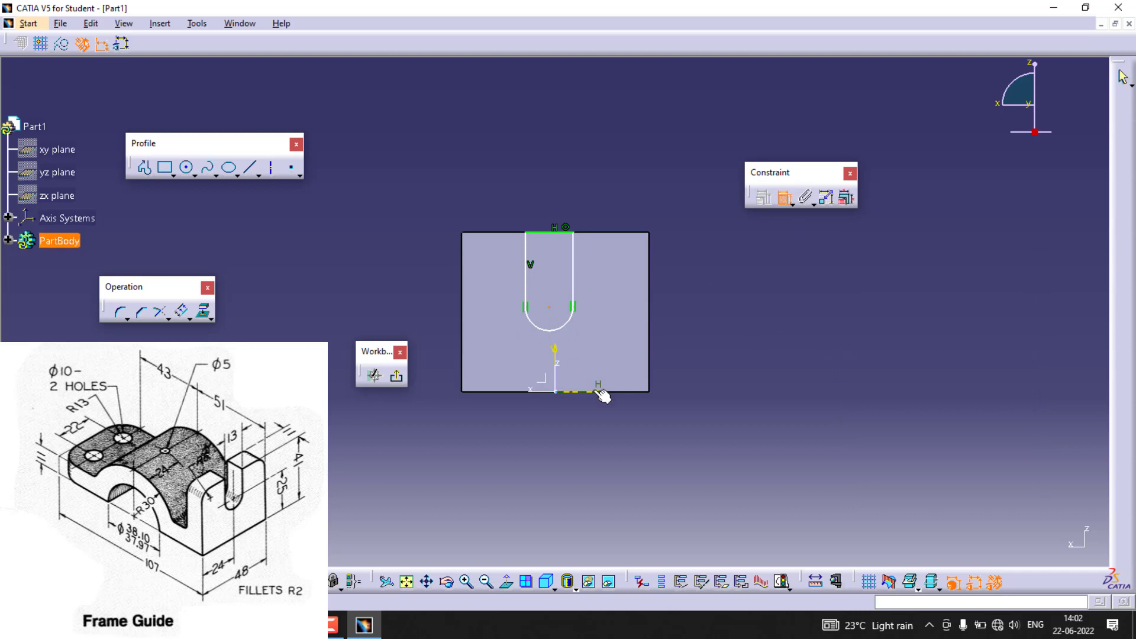
left_click(629, 392)
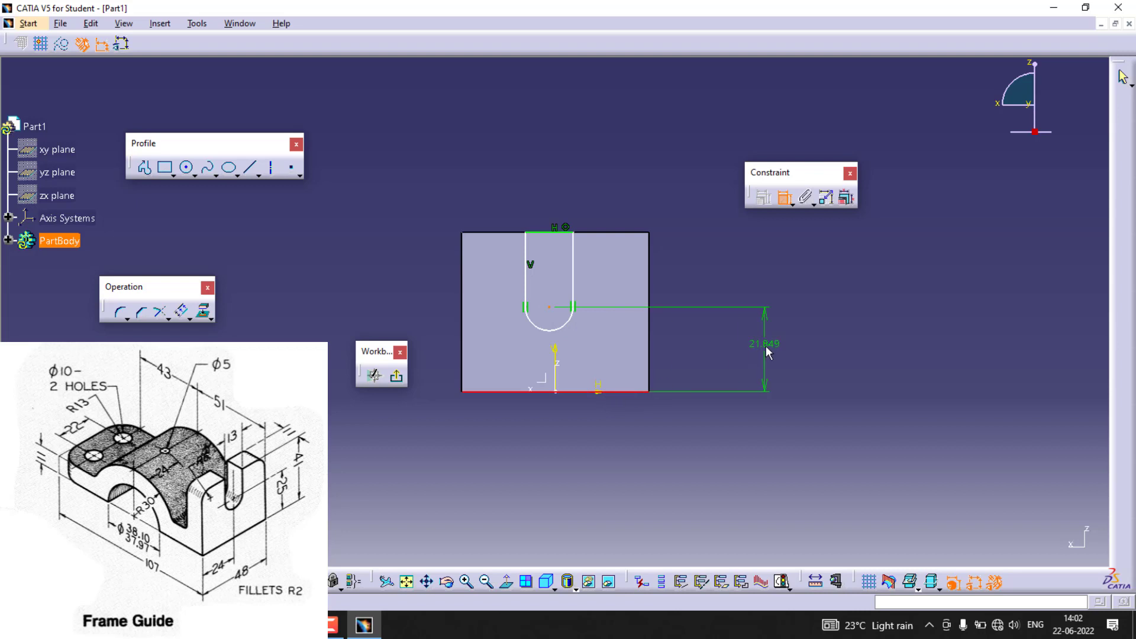
left_click(766, 351)
double_click(763, 342)
type("25")
key("Return")
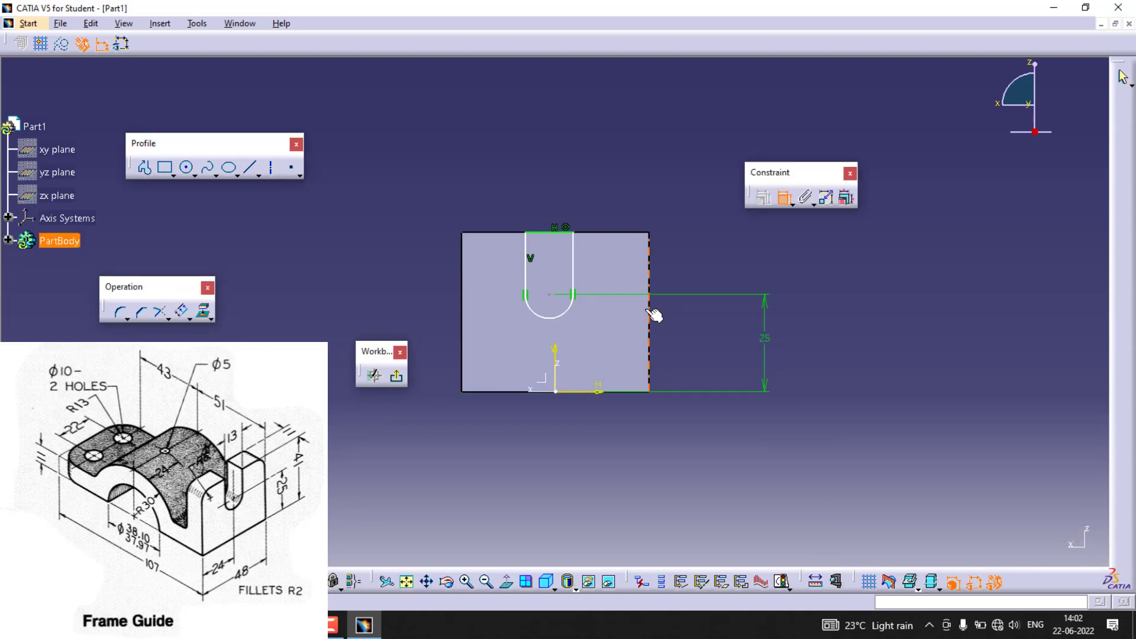
Dimension the distance between the slot's two vertical sides and set it to 13 mm
left_click(579, 279)
left_click(526, 261)
left_click(544, 204)
double_click(545, 205)
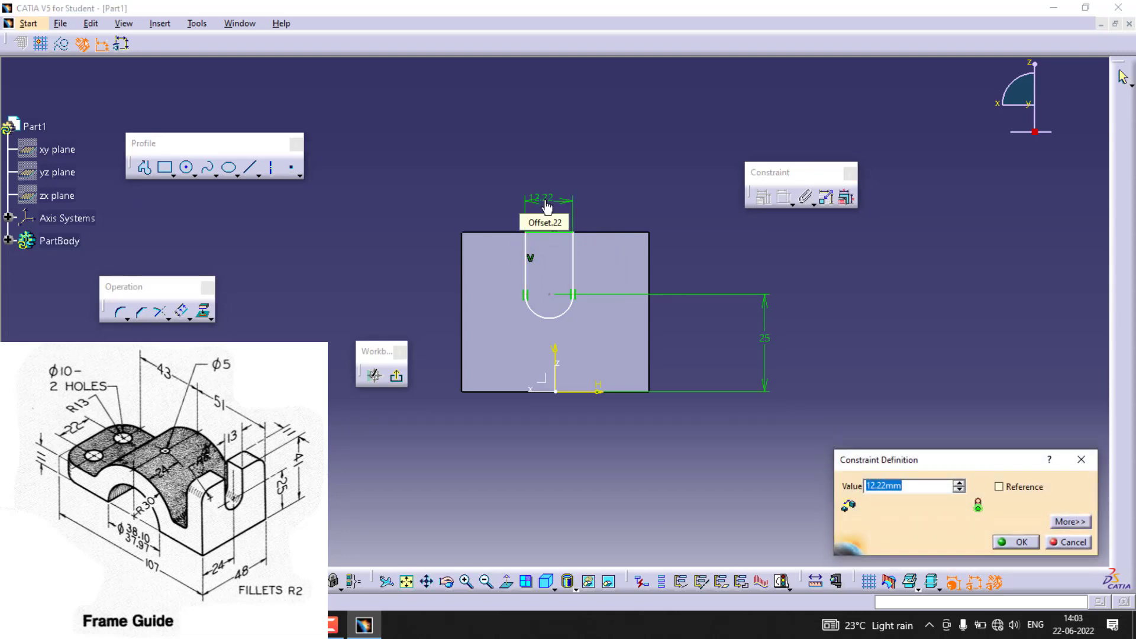
type("13")
key("Return")
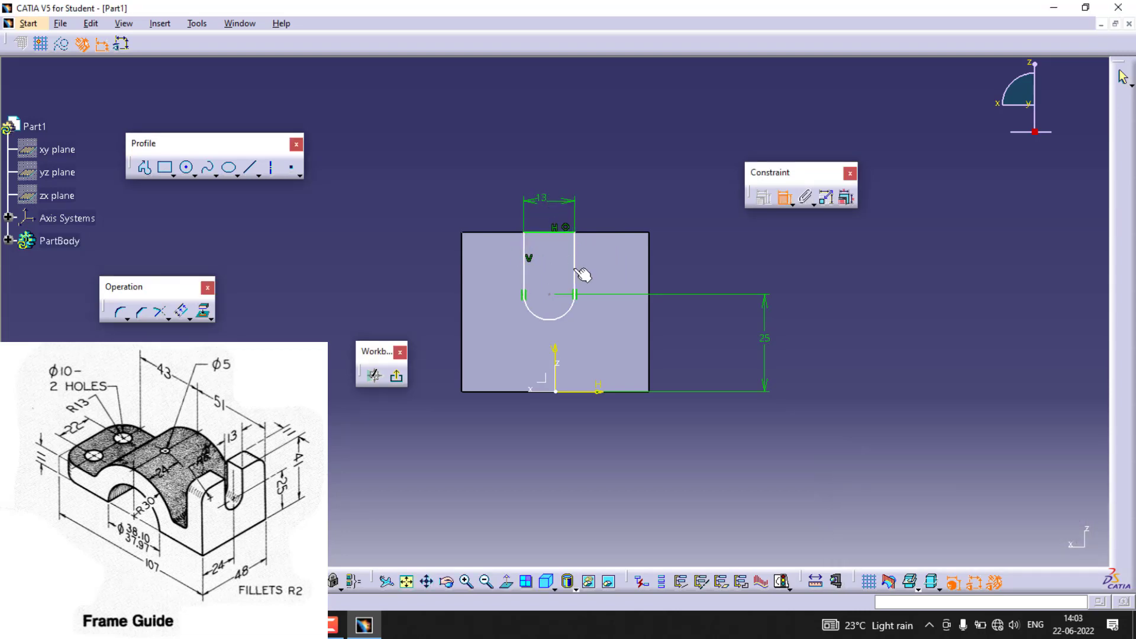
Dimension the slot arc's centre from the left edge of the face and set the distance to 24 mm
left_click(550, 296)
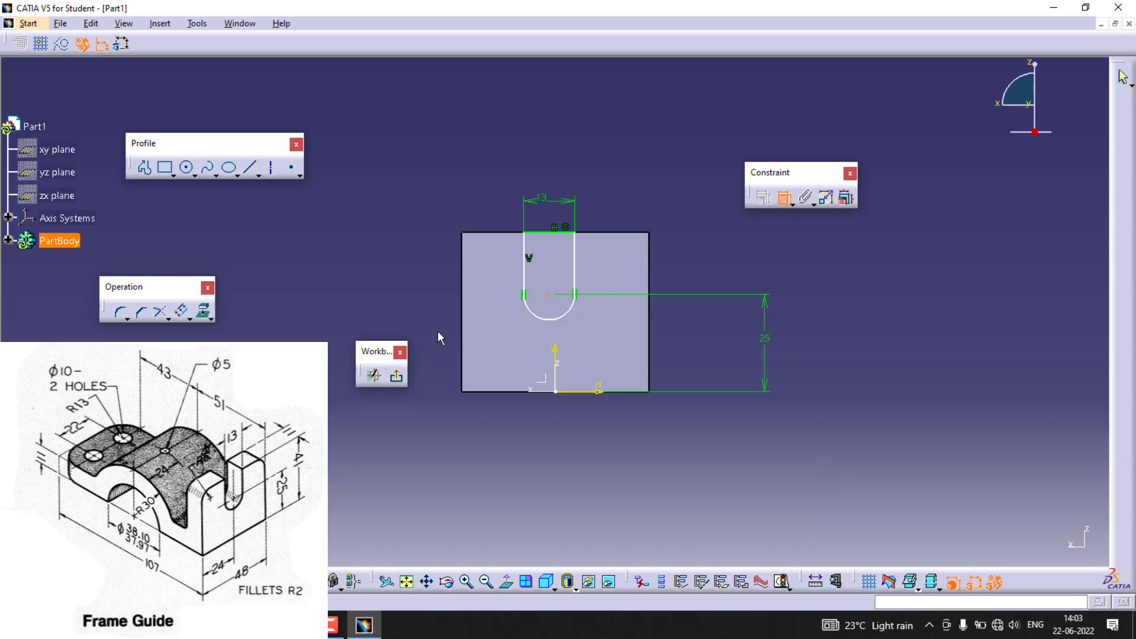
left_click(461, 322)
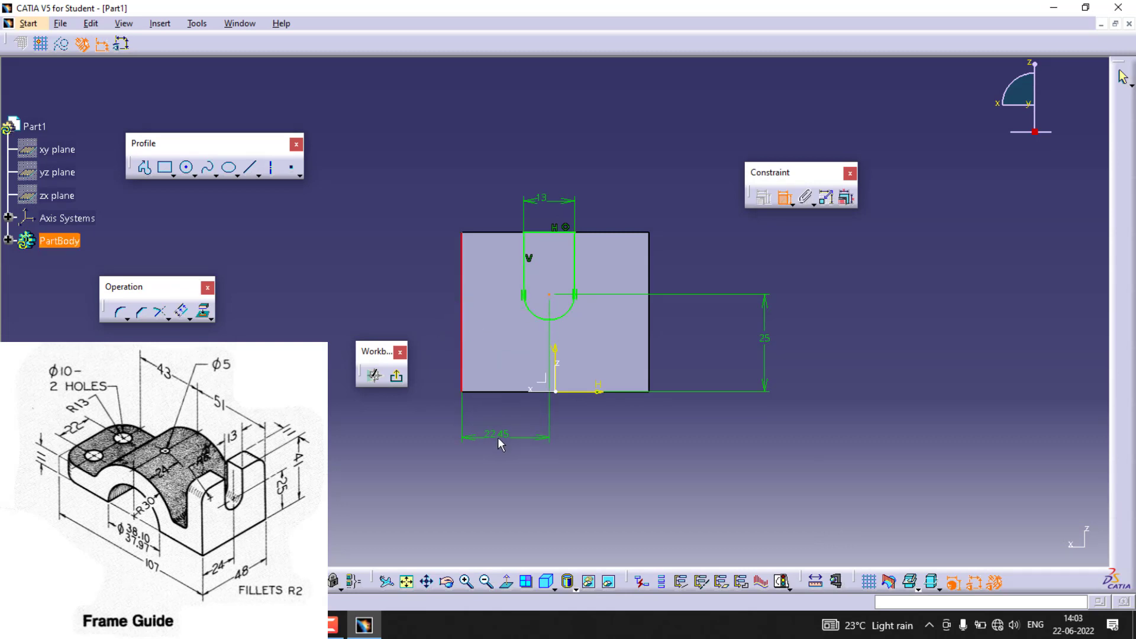
left_click(498, 438)
double_click(501, 441)
type("24")
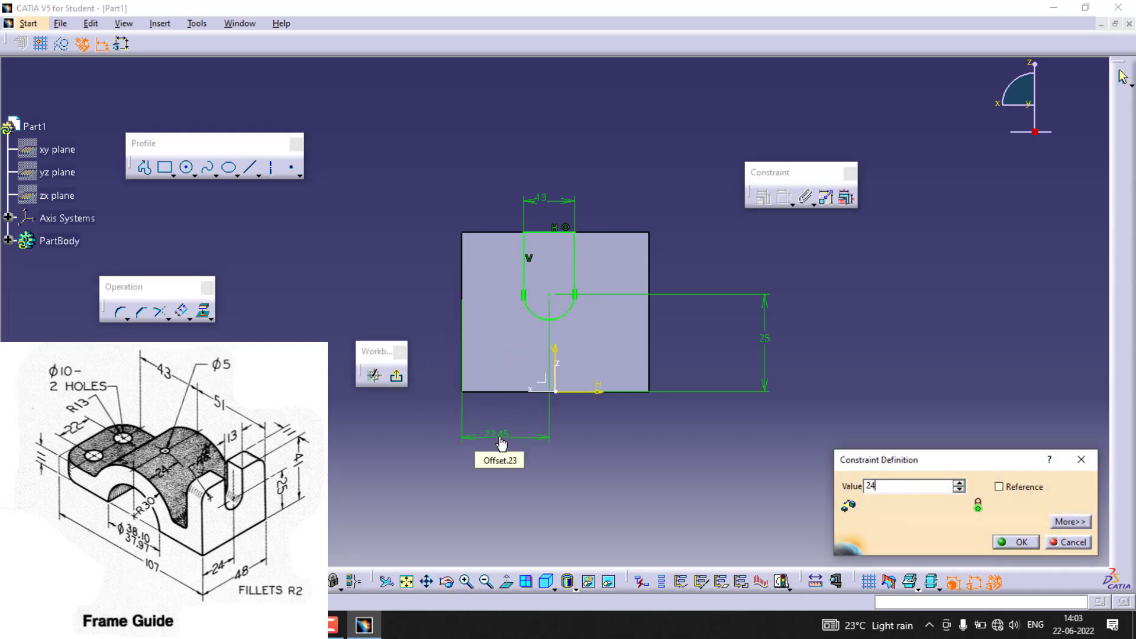
key("Return")
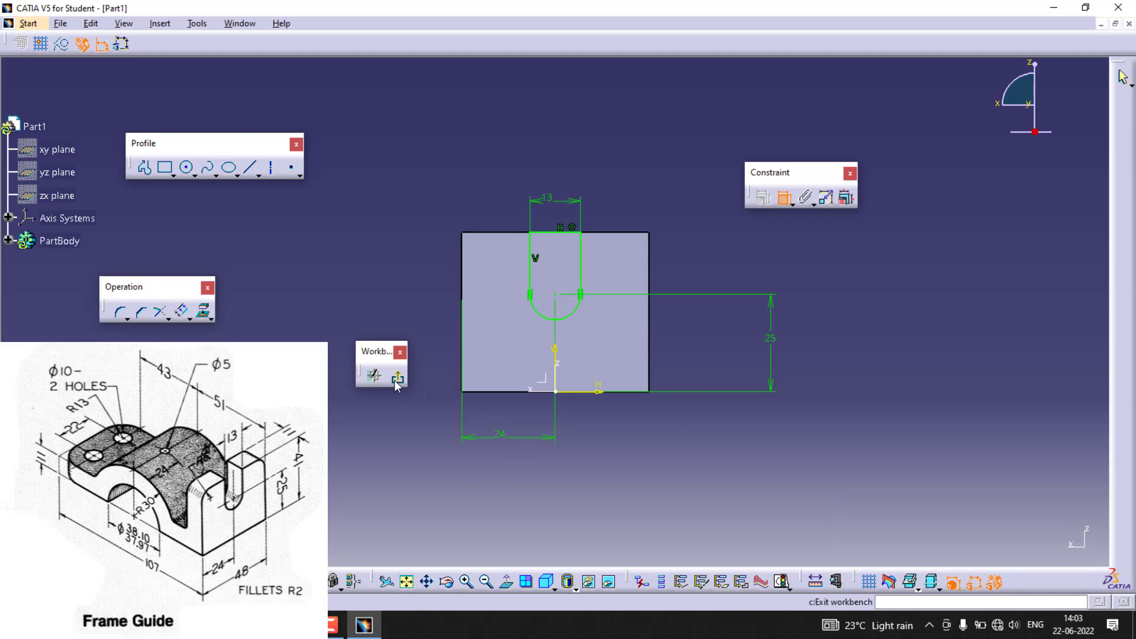
Check the slot sketch's solving status with the detailed sketch analysis, and exit the sketch
left_click(393, 380)
left_click(783, 583)
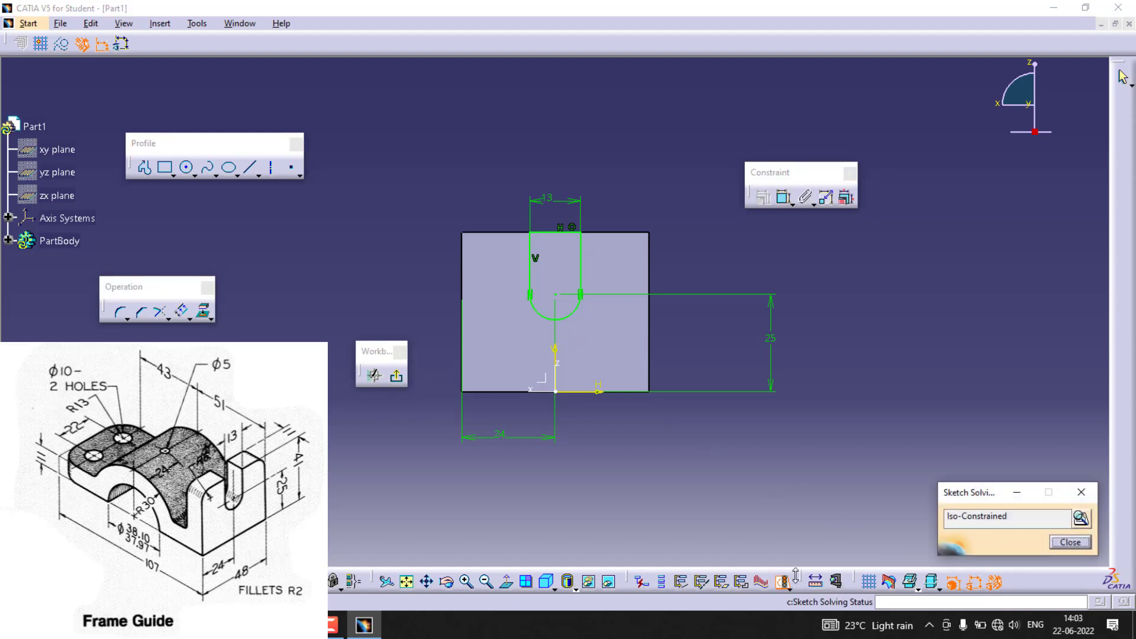
left_click(1081, 518)
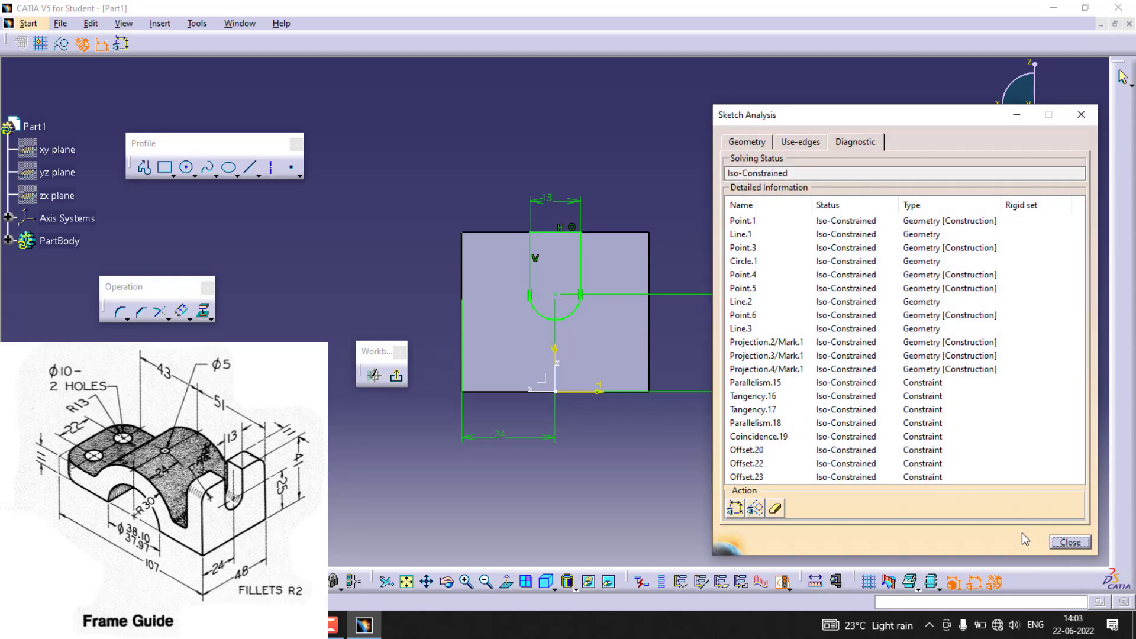
left_click(1061, 543)
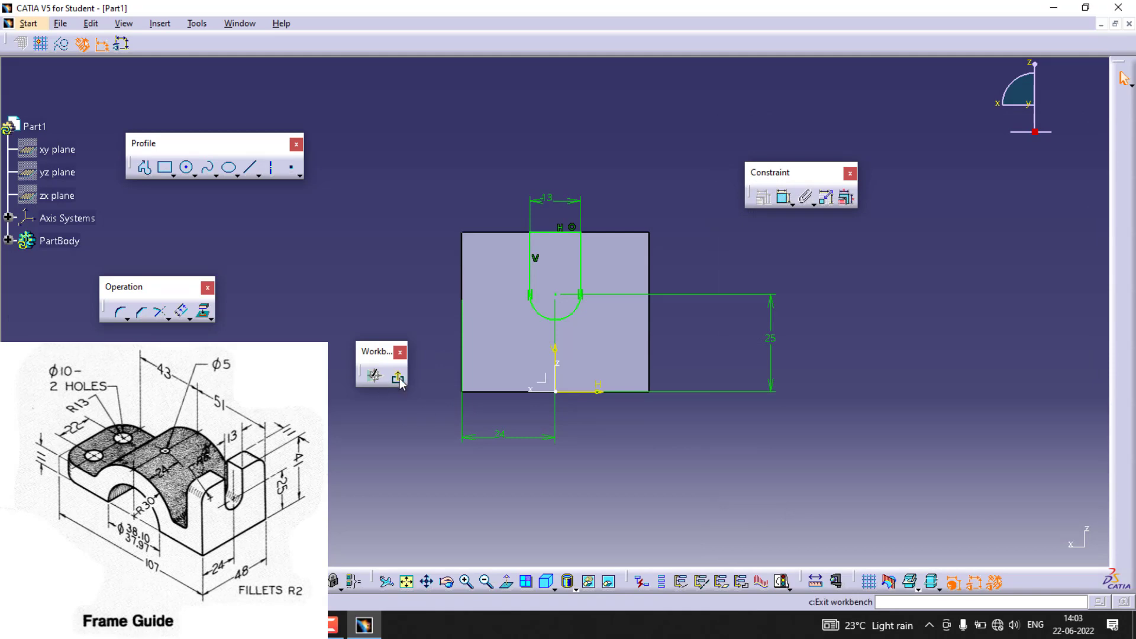
left_click(398, 377)
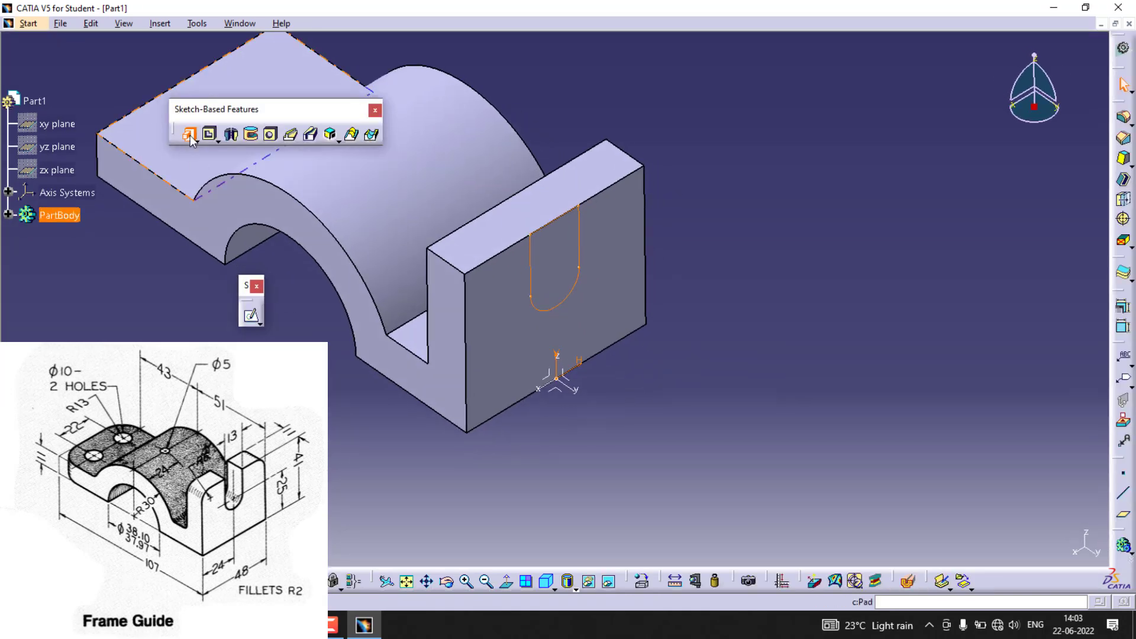
left_click(189, 135)
left_click(1074, 356)
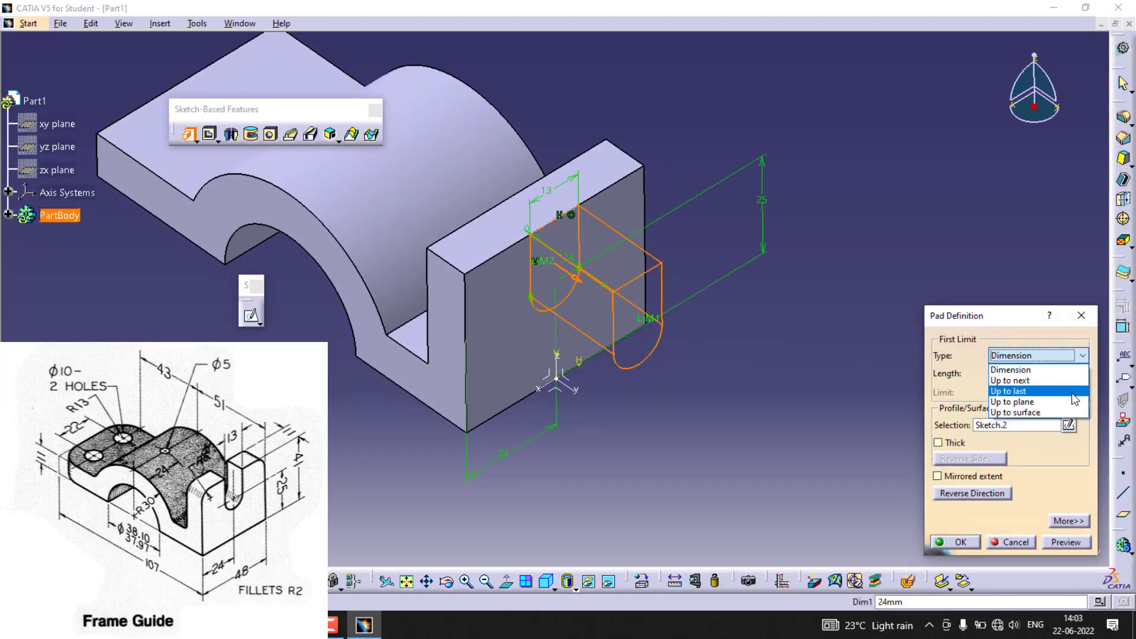
left_click(1029, 381)
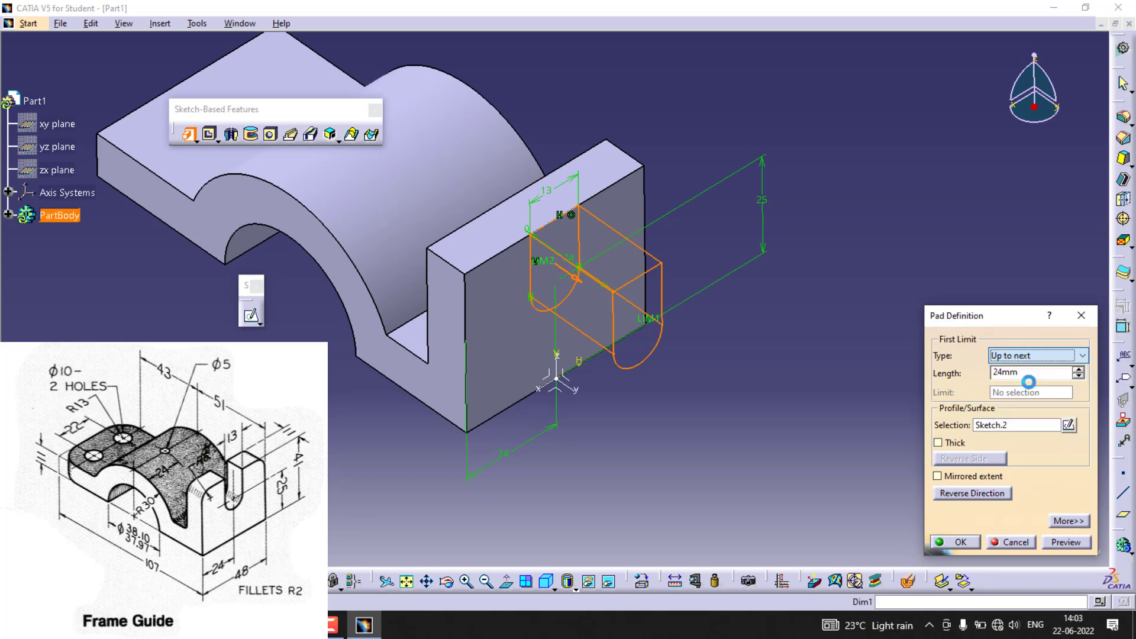
left_click(1063, 543)
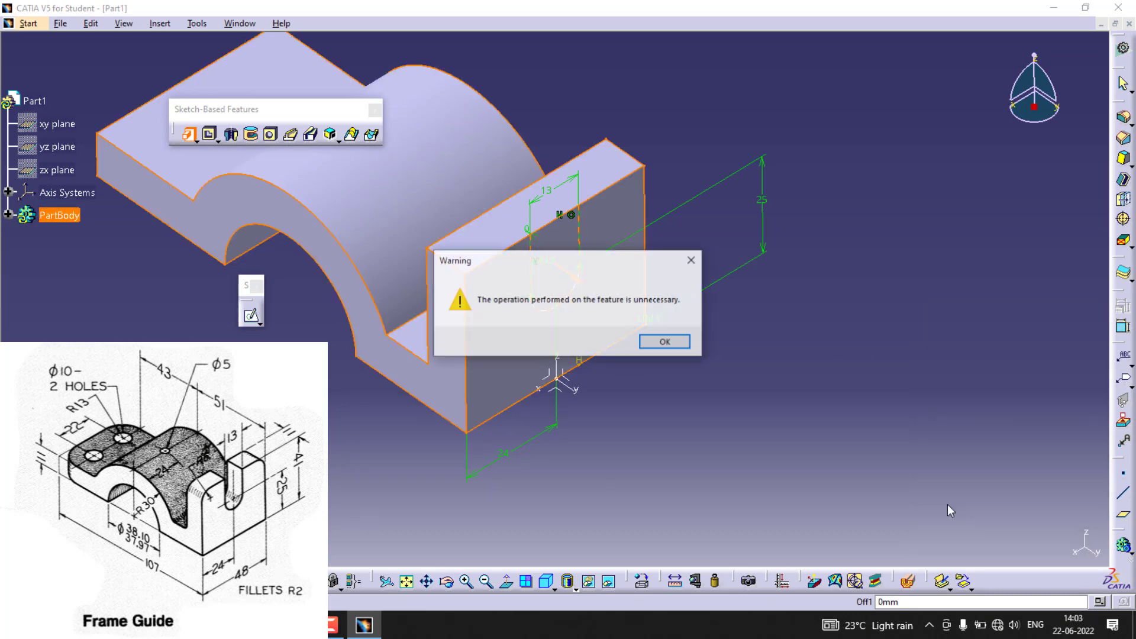
left_click(665, 343)
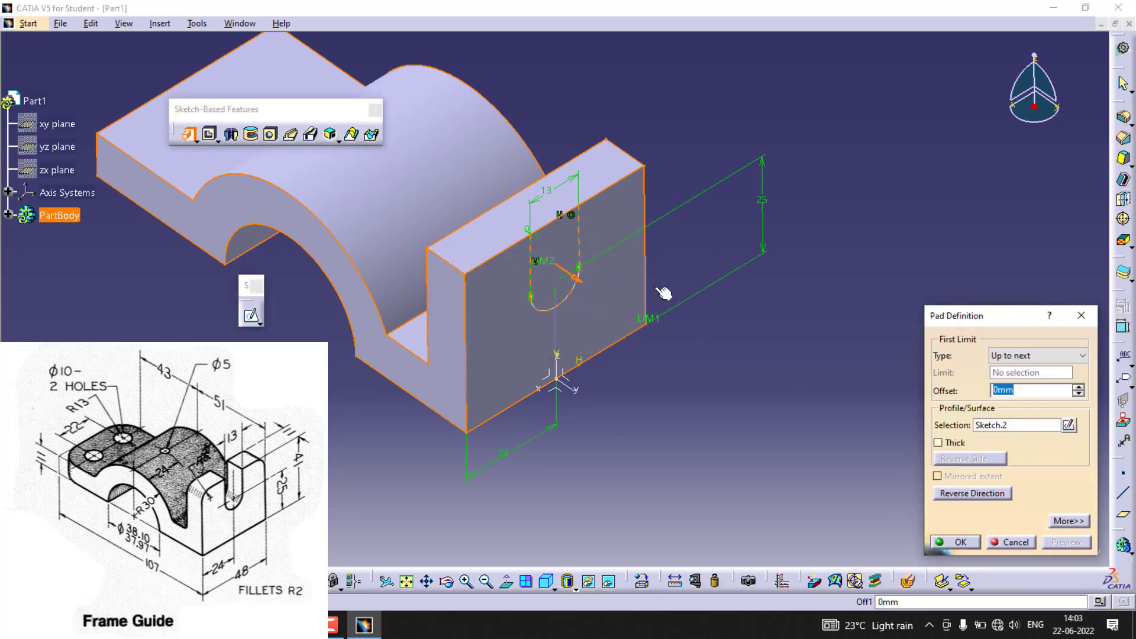
Cut the U-shaped slot through the upright with a Pocket of the slot sketch using the Up to next limit
left_click(210, 139)
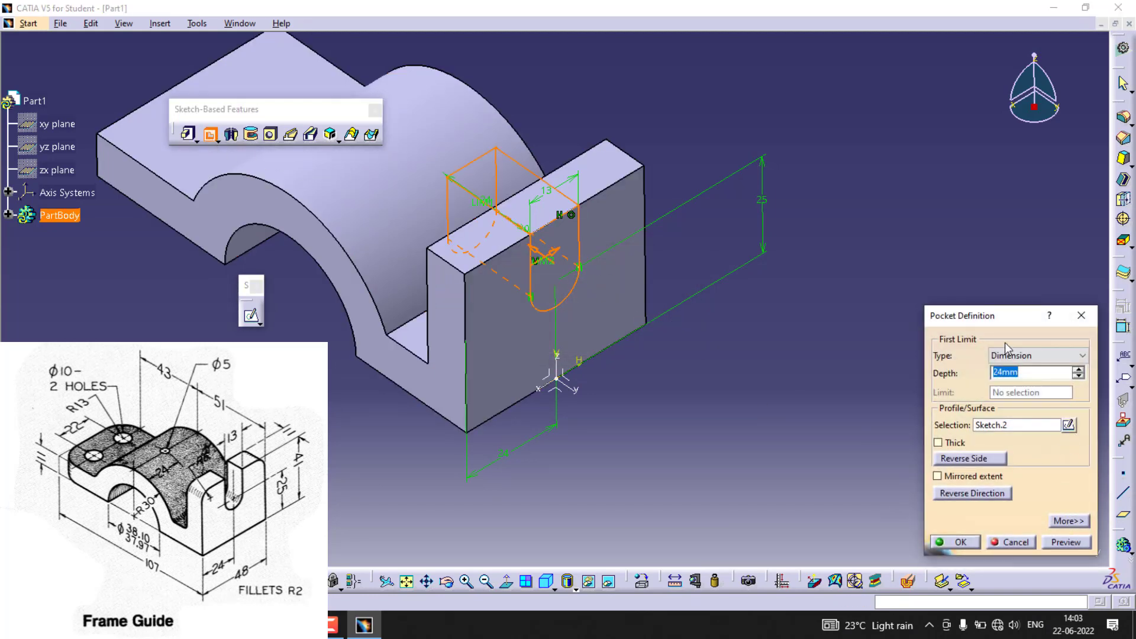
left_click(1030, 355)
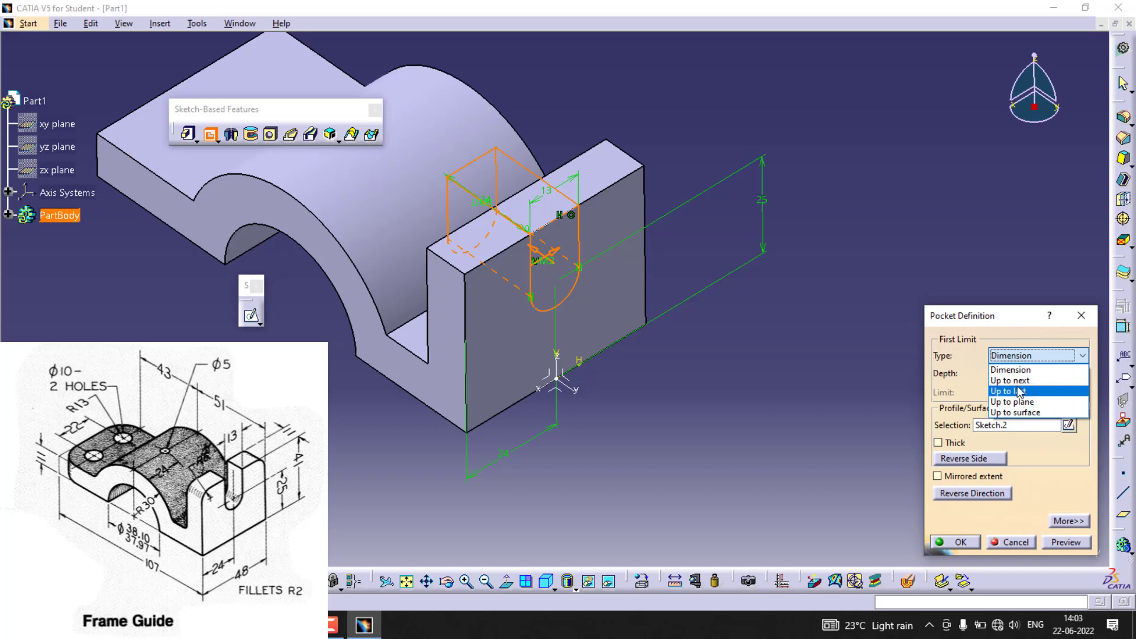
left_click(1013, 380)
left_click(1086, 547)
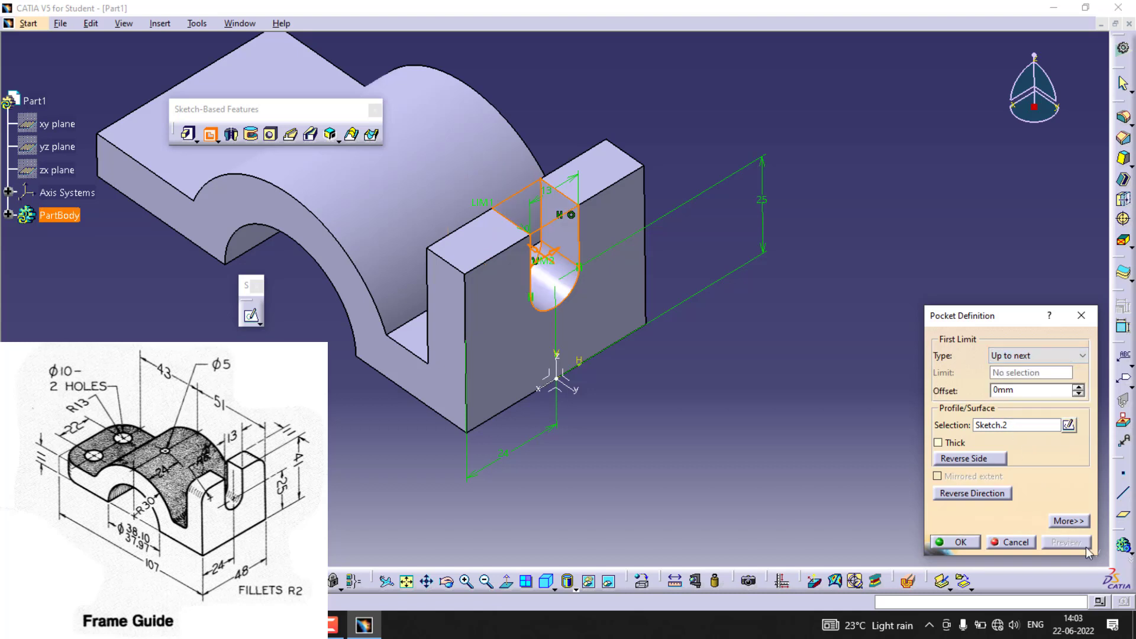
left_click(960, 542)
middle_click_drag(317, 356, 517, 434)
left_click(512, 414)
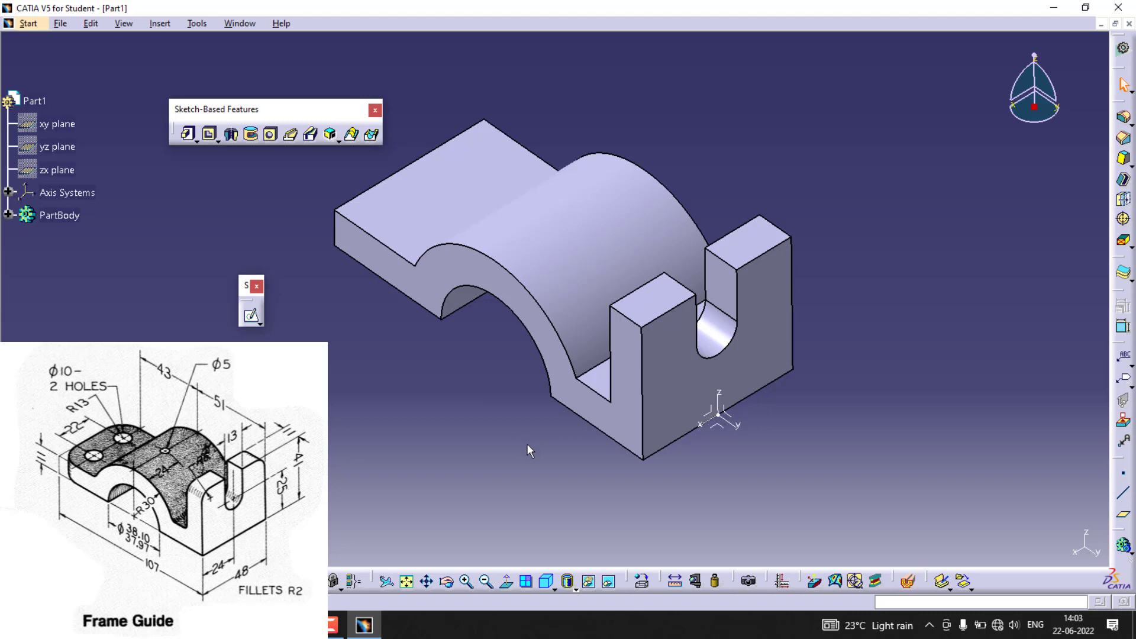
Fillet the two outer top edges of the slotted upright with a 6 mm radius and Tangency propagation
left_click(628, 323)
left_click(782, 229, "ctrl")
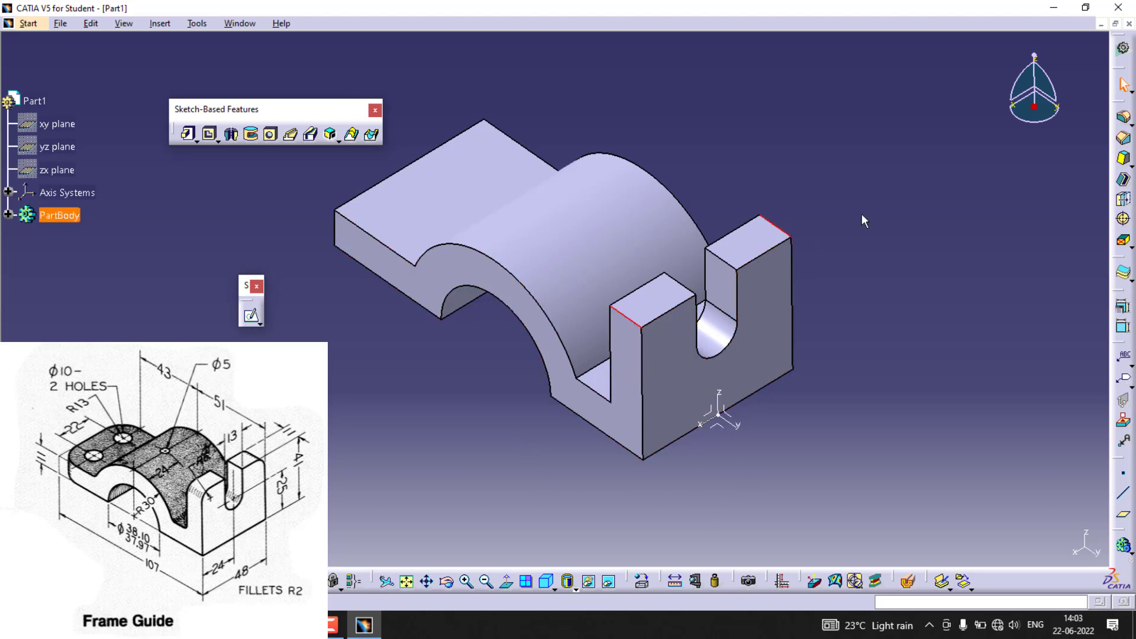
left_click(1128, 125)
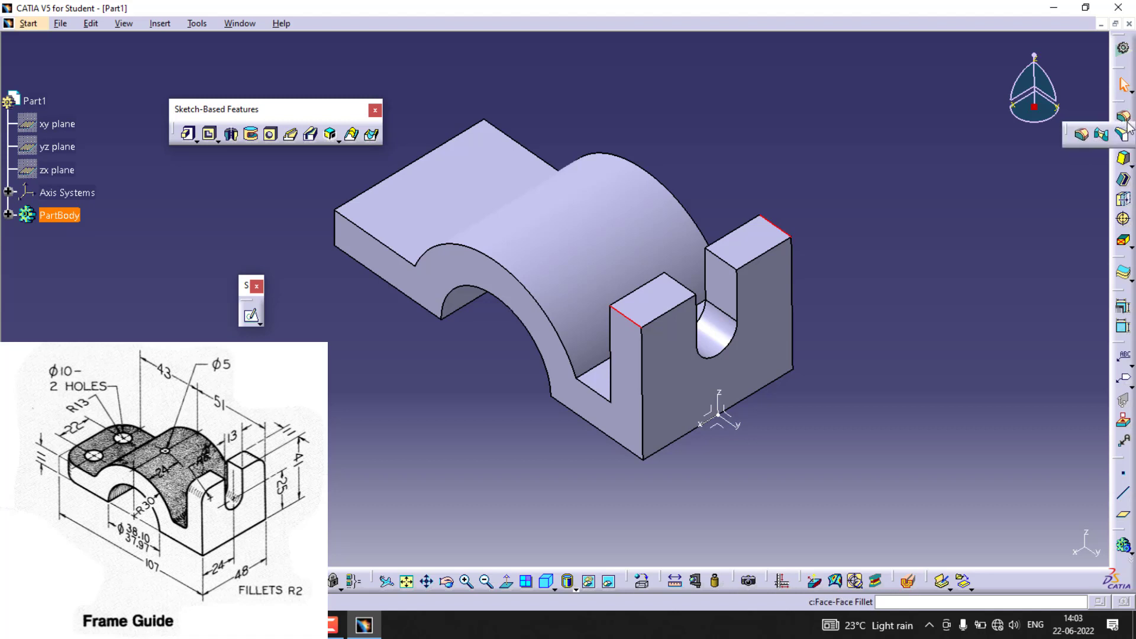
left_click(1081, 135)
left_click_drag(962, 296, 224, 229)
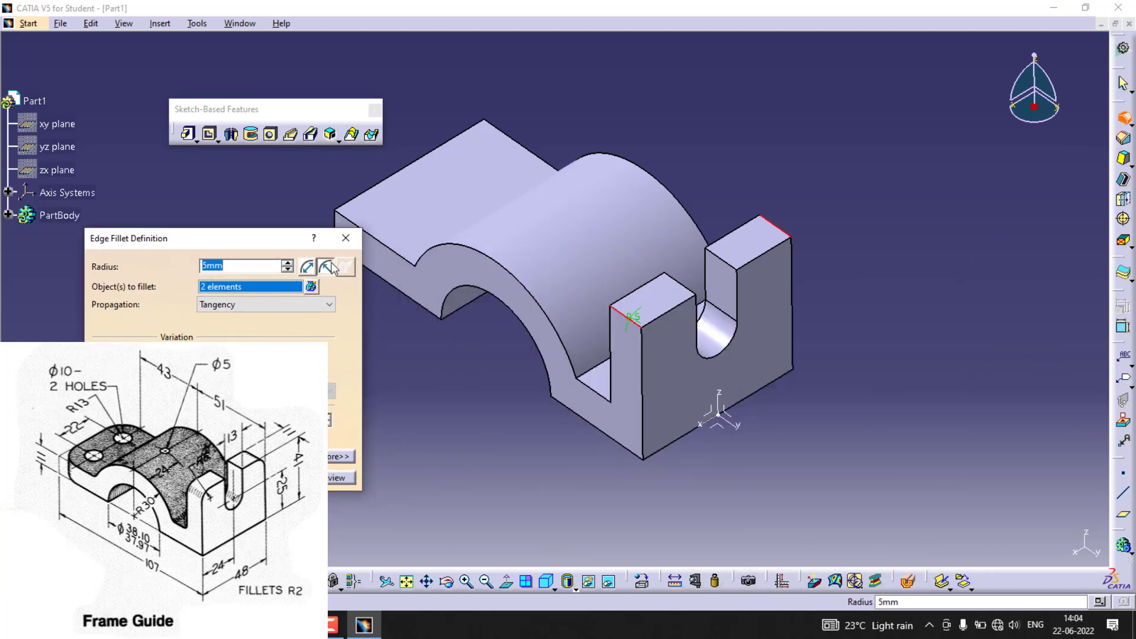
left_click(256, 305)
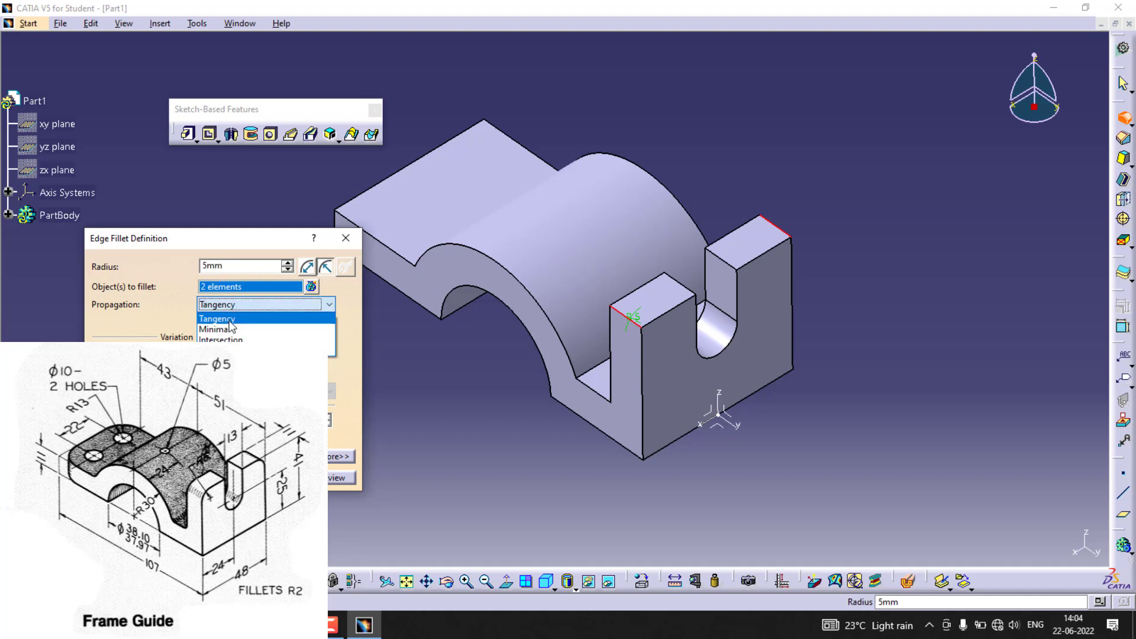
left_click(229, 318)
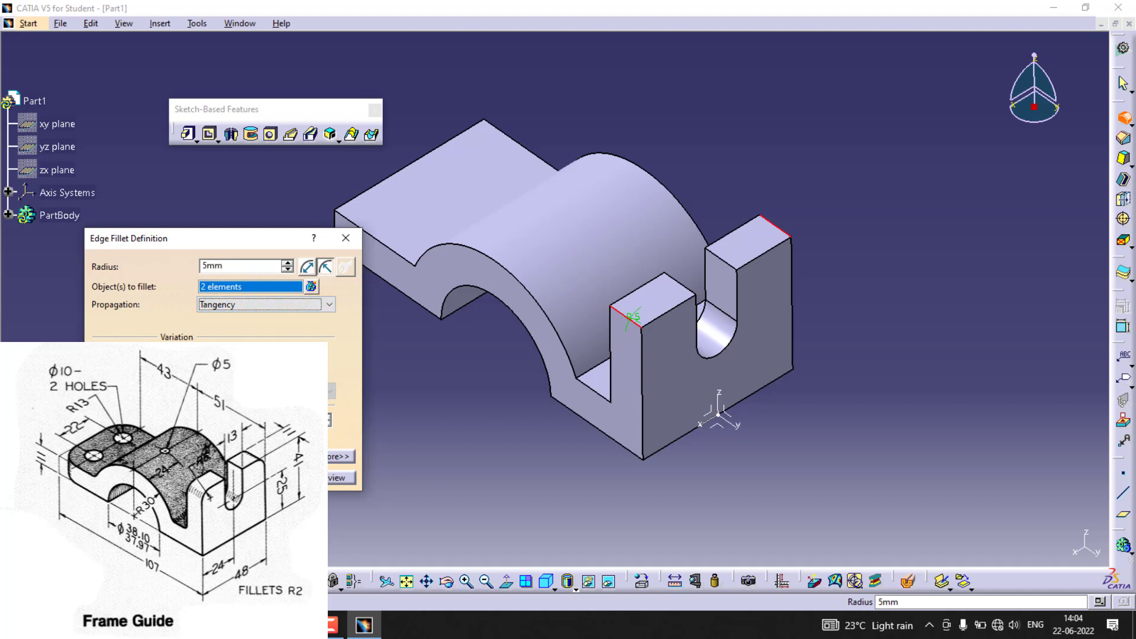
left_click_drag(239, 267, 186, 267)
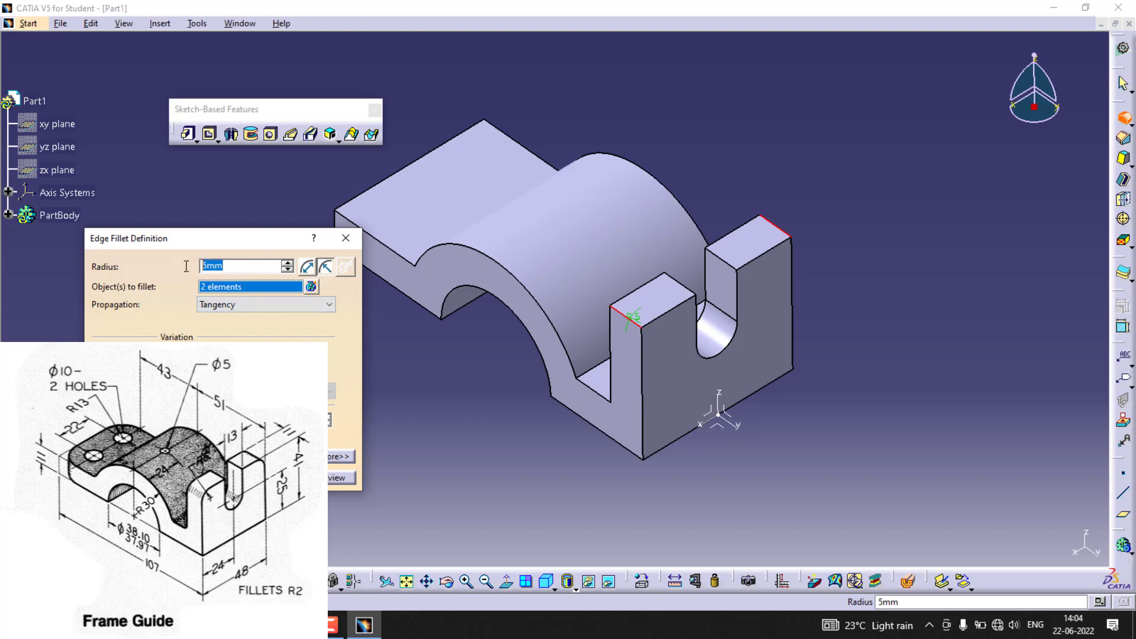
type("6")
left_click(335, 478)
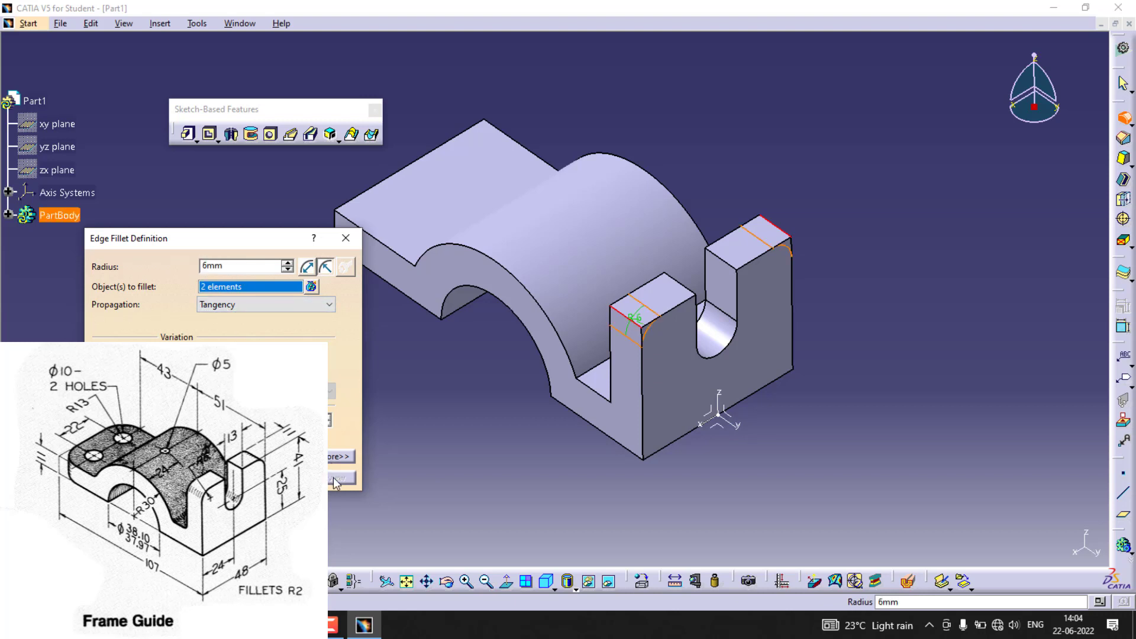
left_click(219, 478)
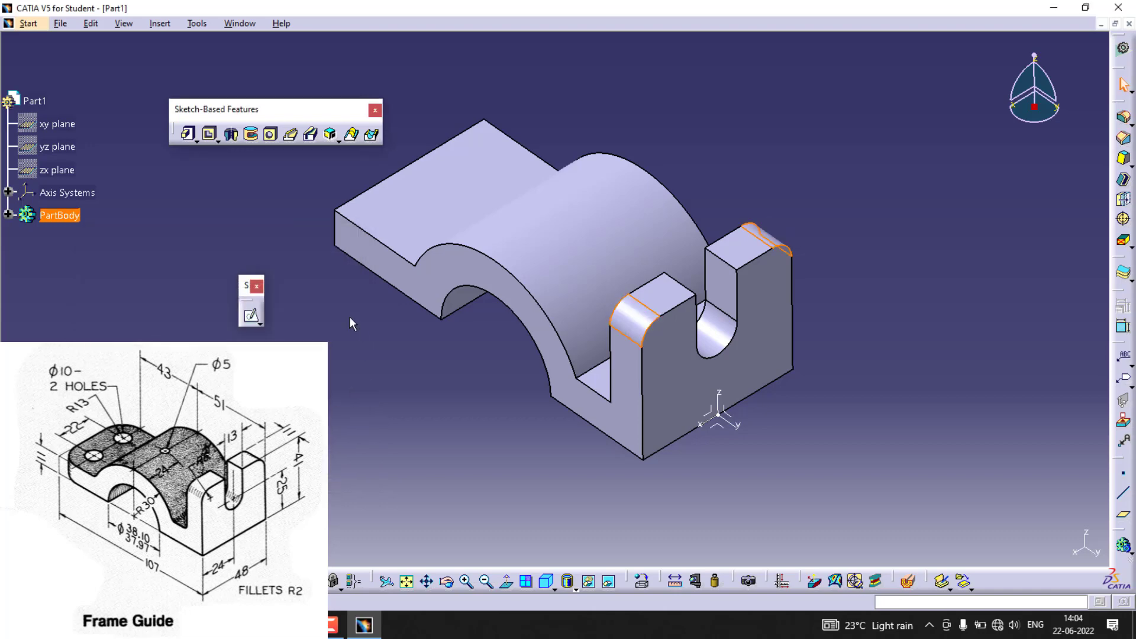
Fillet the two vertical corner edges at the flat flange's free end with a 13 mm radius
middle_click_drag(351, 361, 592, 337)
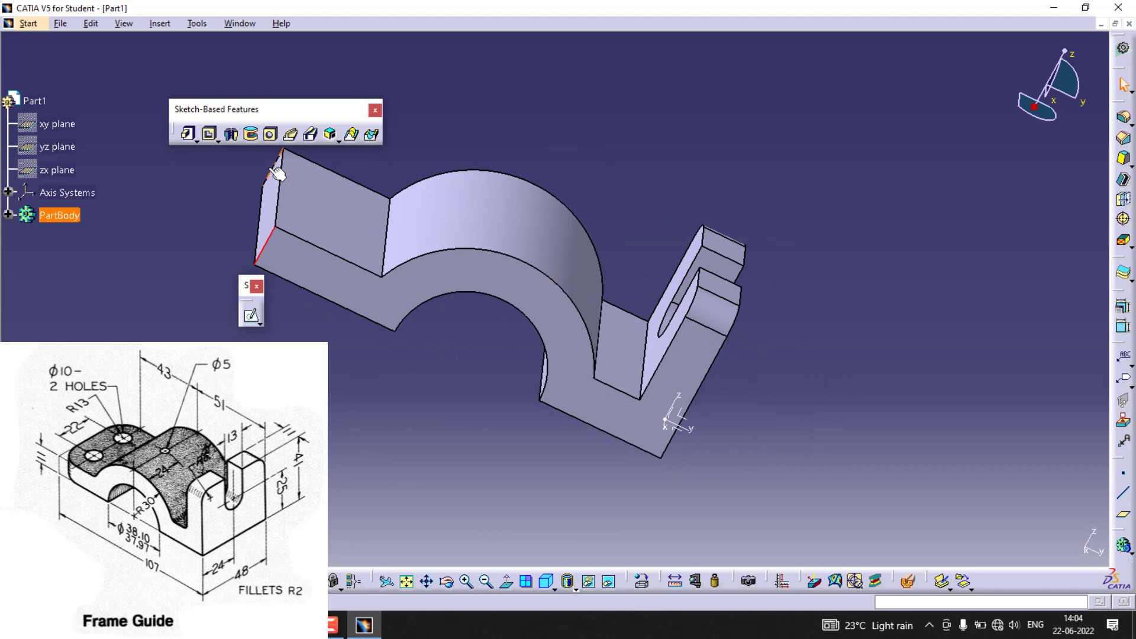
left_click(1124, 120)
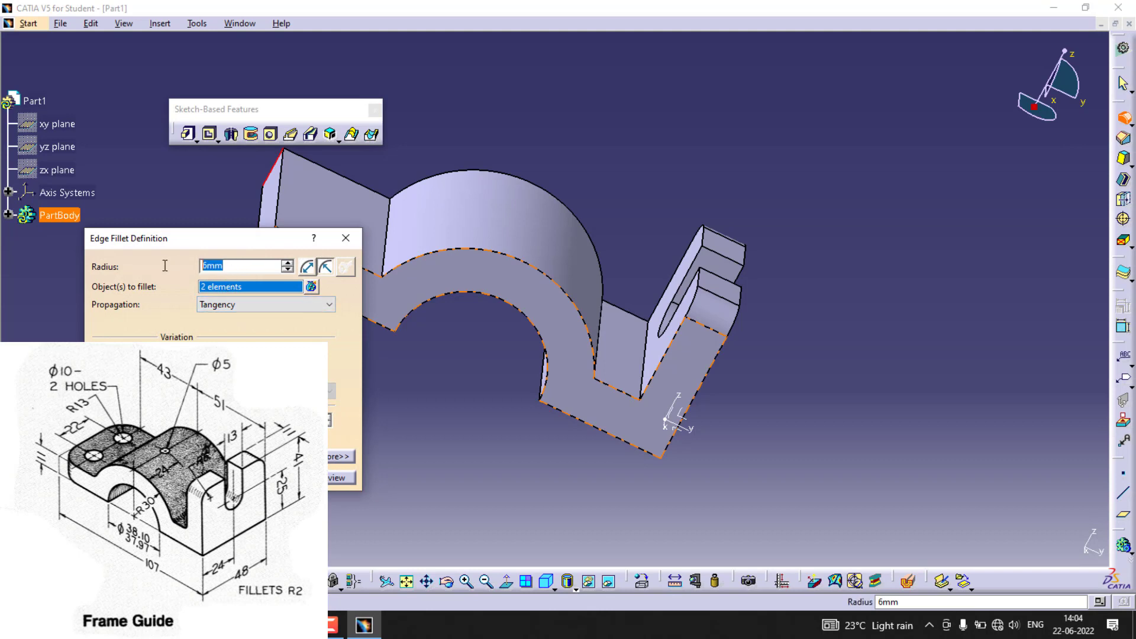
type("13")
left_click(342, 478)
left_click(244, 478)
Sketch two circles side by side on the flange's top face near its rounded corners, about 7 mm and 11 mm in diameter
middle_click_drag(351, 382, 405, 324)
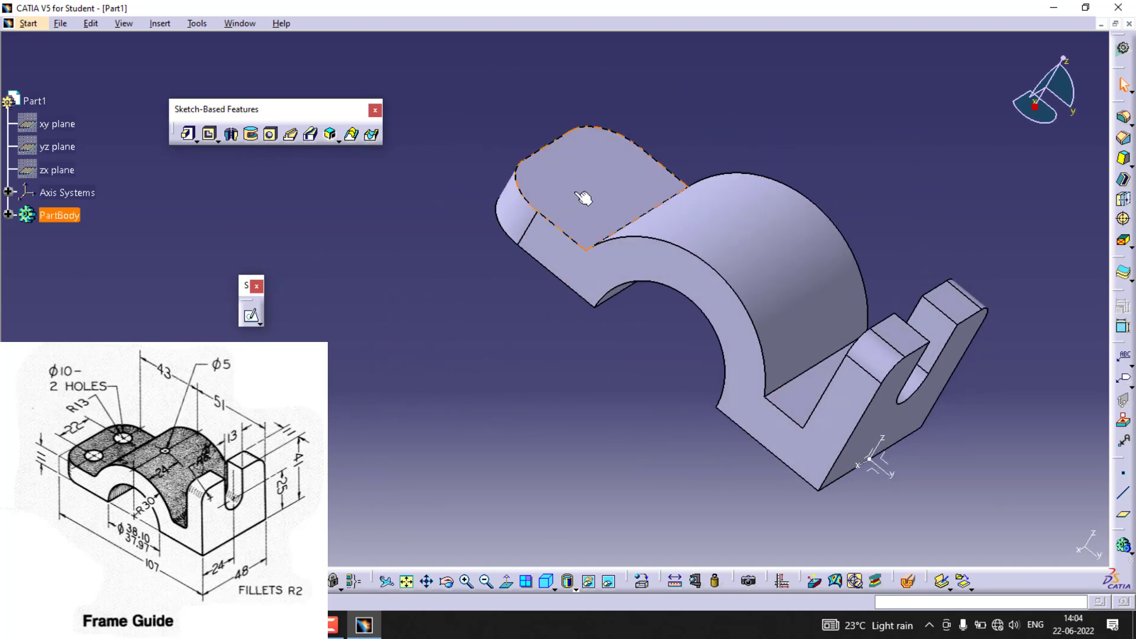
middle_click_drag(583, 196, 485, 189)
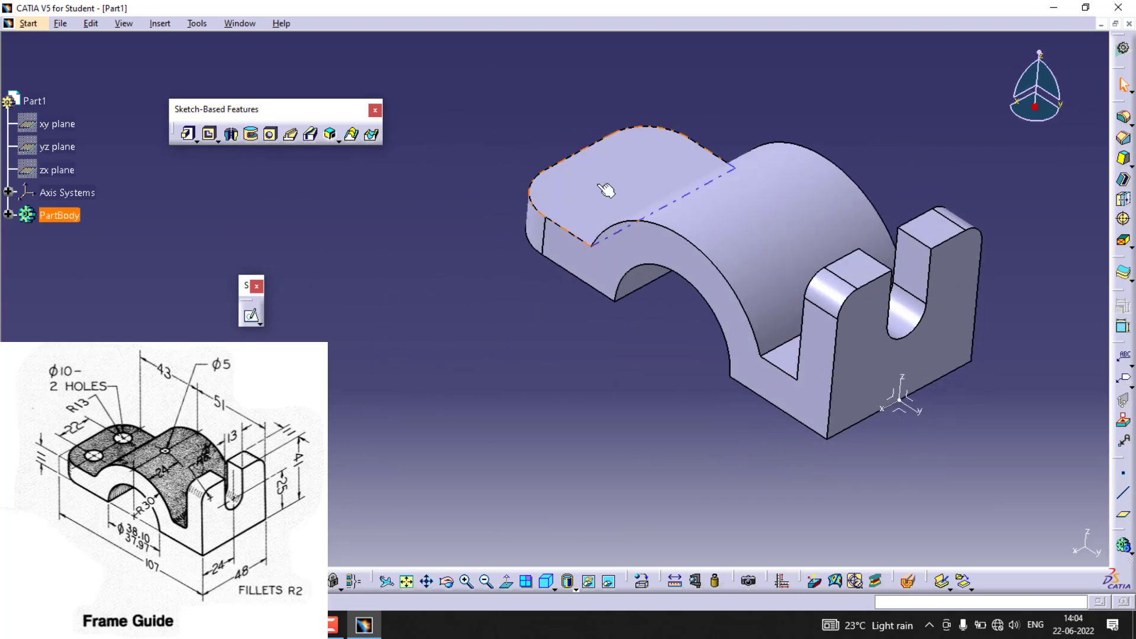
left_click(597, 184)
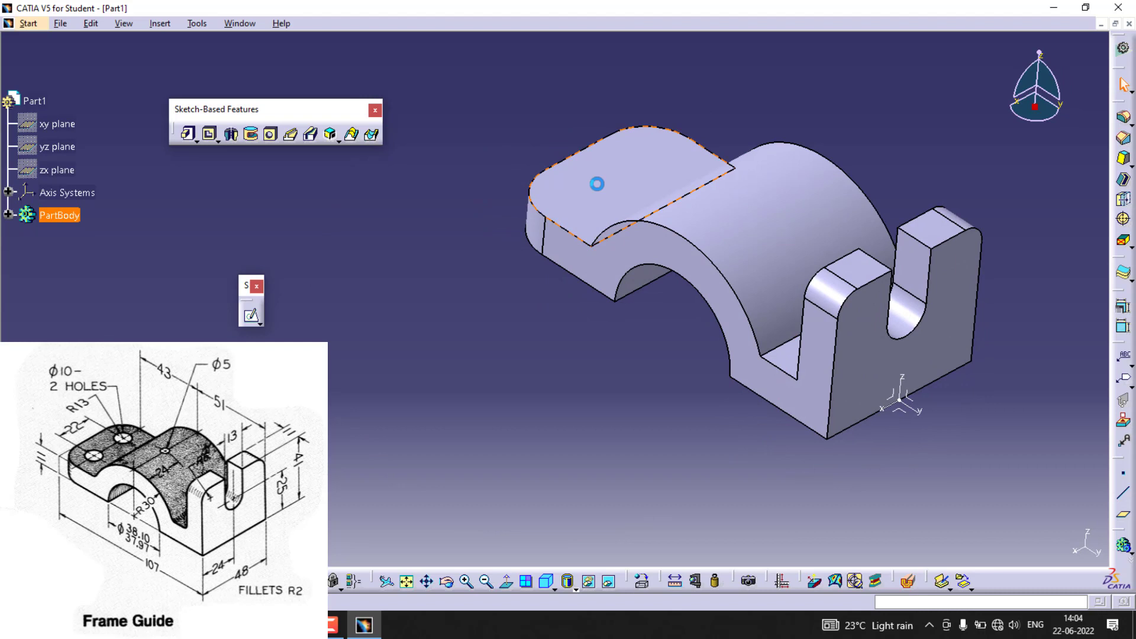
left_click(251, 319)
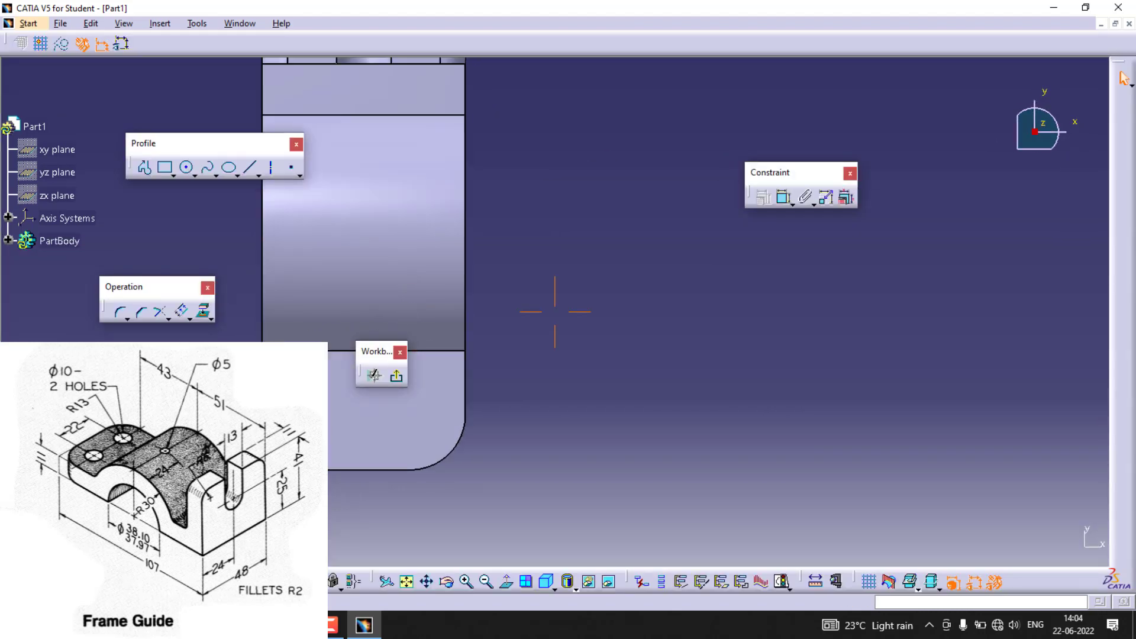
mouse_move(216, 361)
middle_mouse_down()
mouse_move(484, 347)
mouse_move(448, 367)
middle_mouse_up()
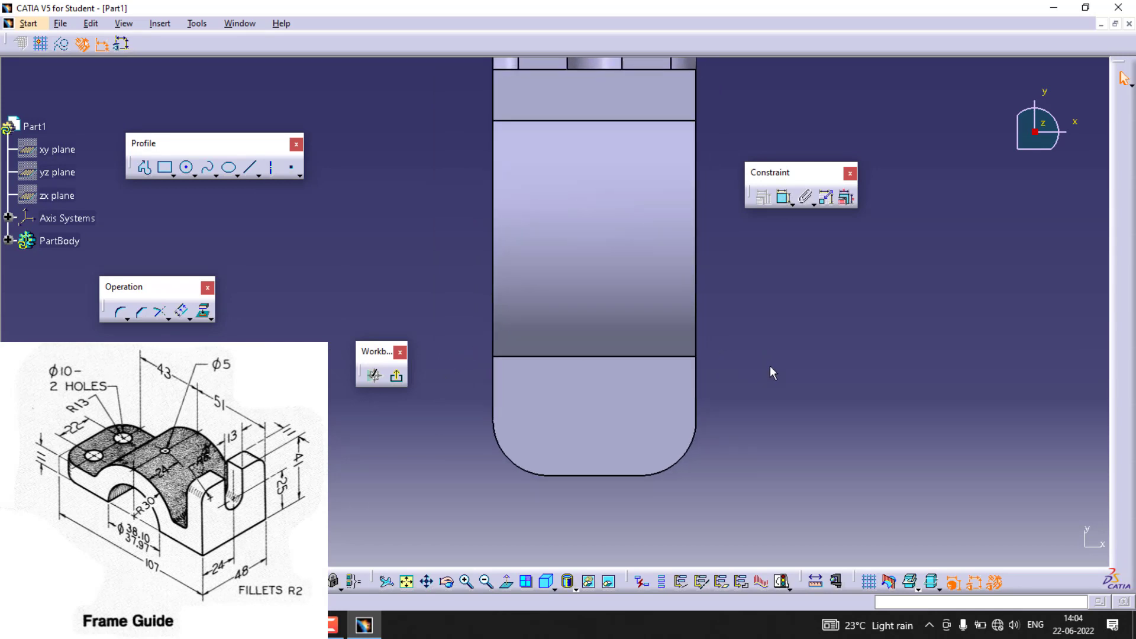
left_click(187, 167)
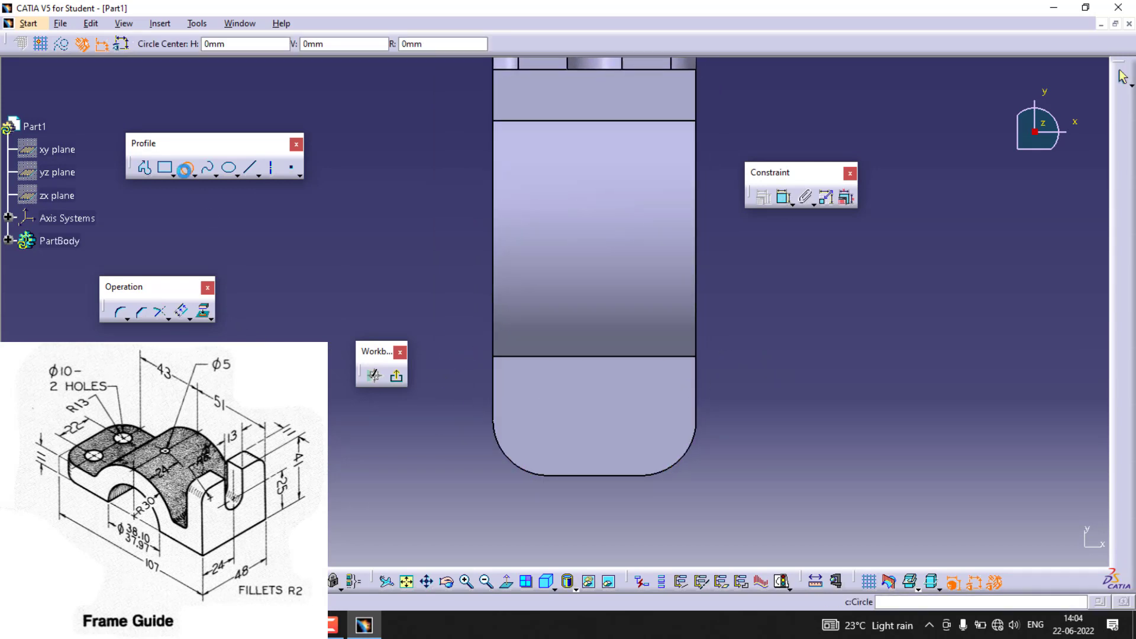
left_click(539, 433)
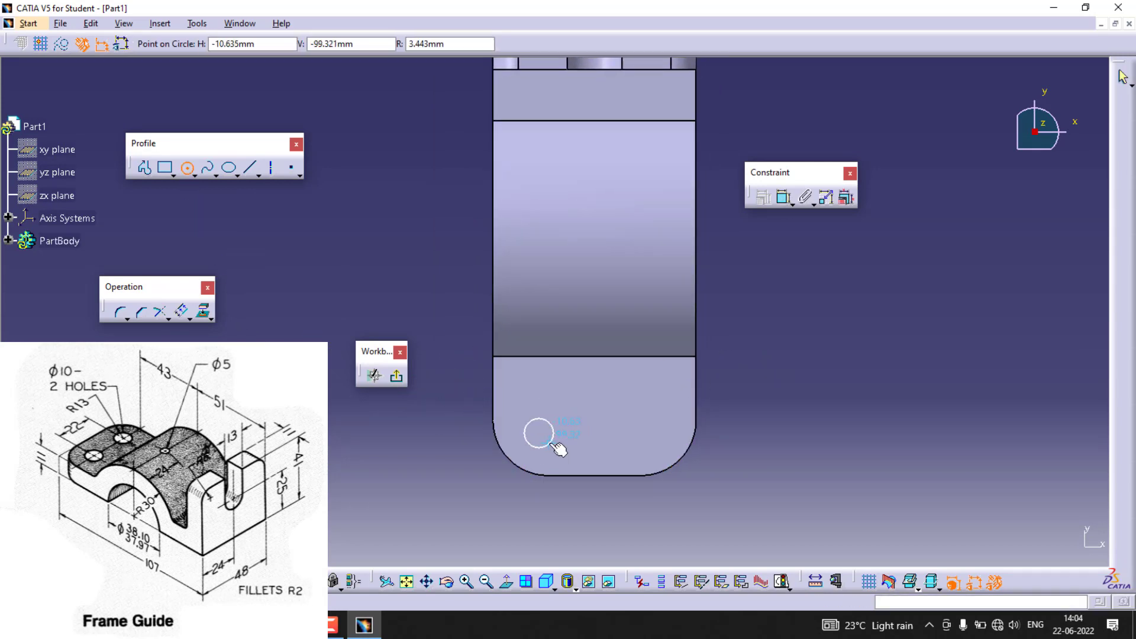
left_click(555, 445)
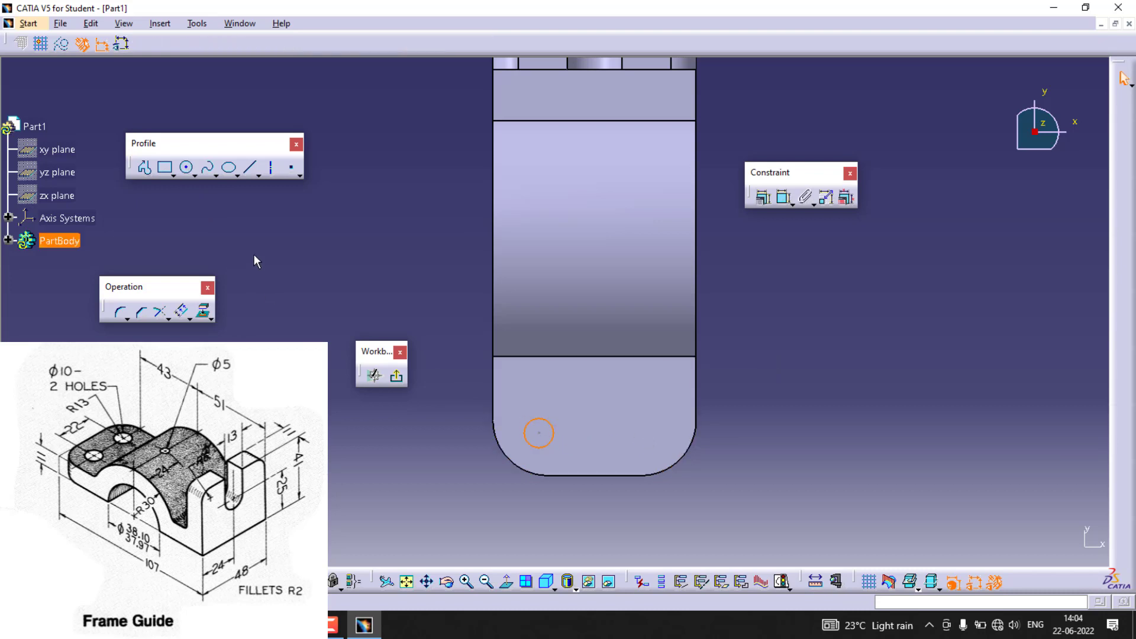
left_click(188, 168)
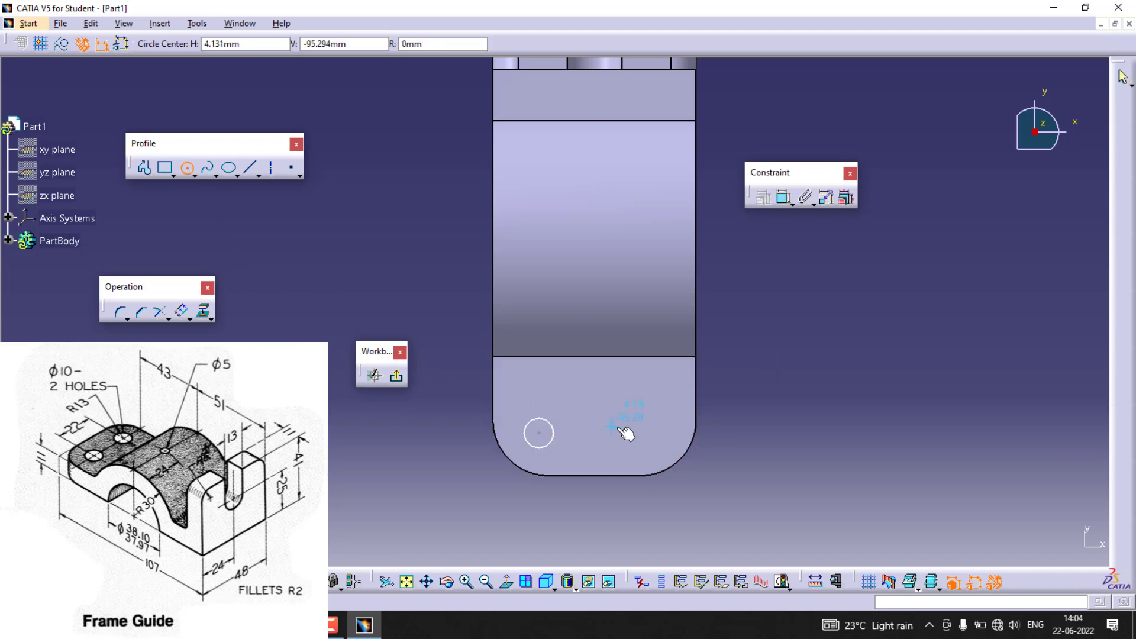
left_click(645, 434)
left_click(664, 448)
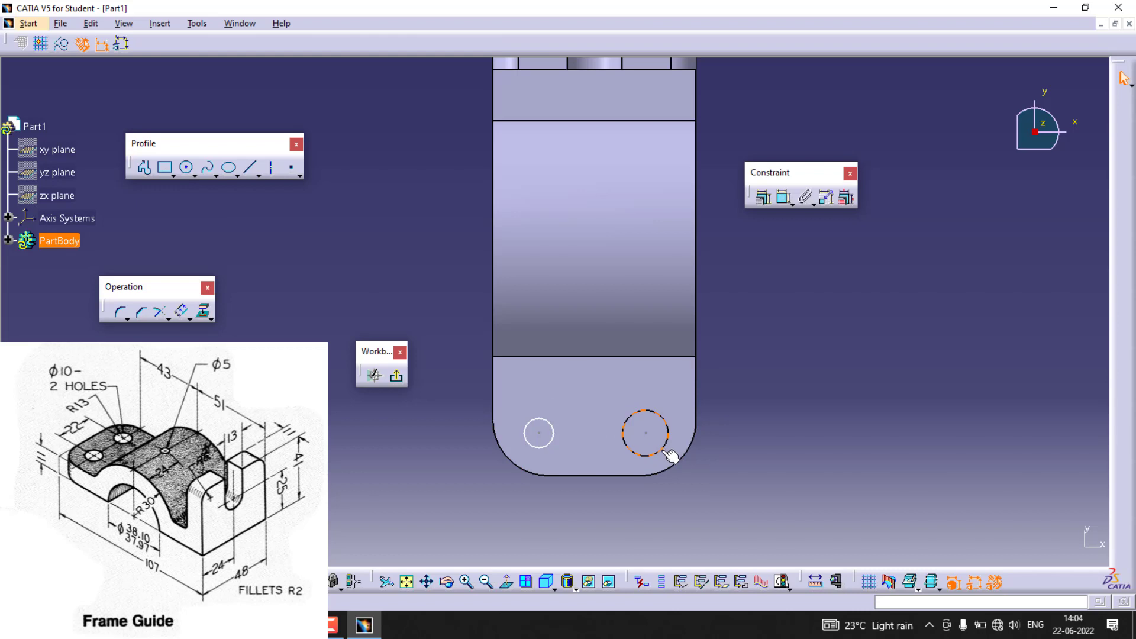
Dimension both circles on the flange and set each diameter to 10 mm
left_click(783, 197)
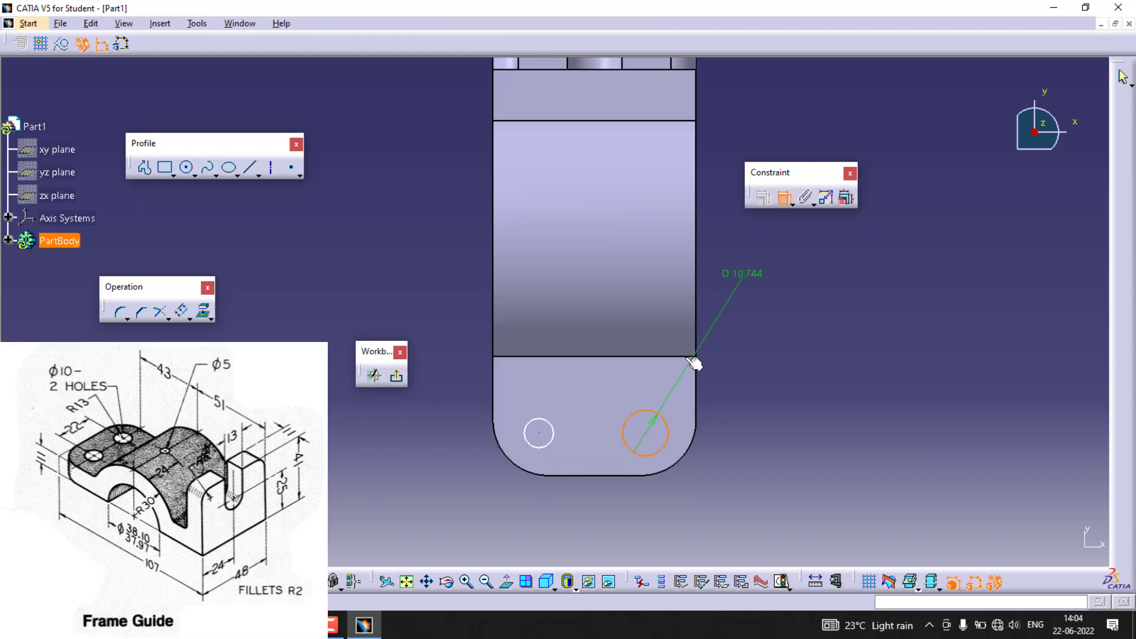
left_click(796, 427)
double_click(793, 420)
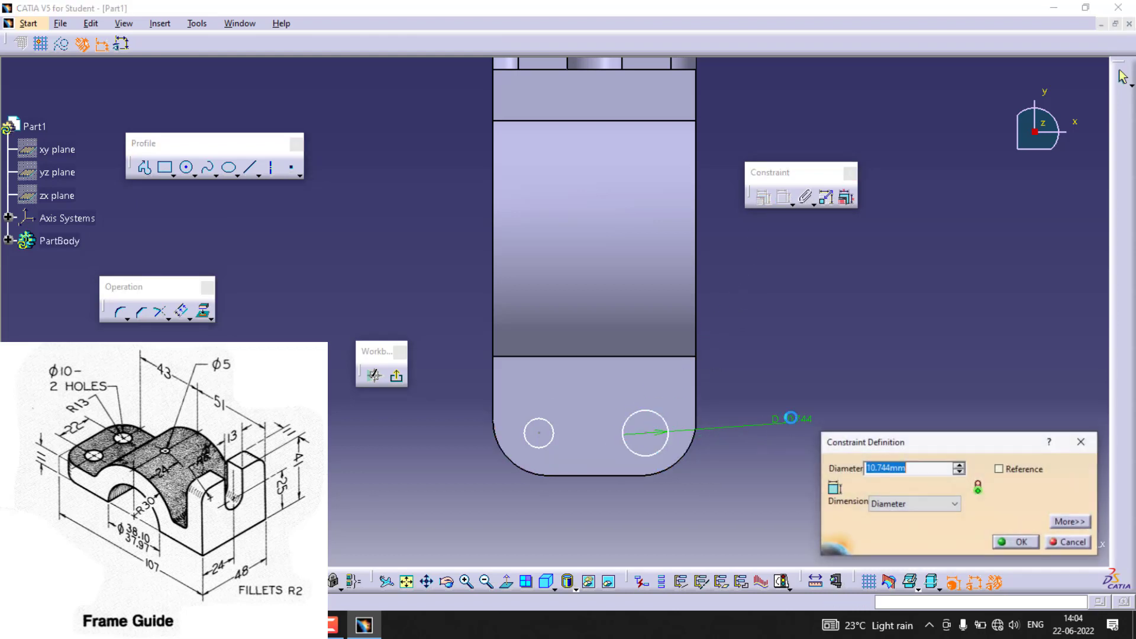
type("10")
key("Return")
left_click(528, 442)
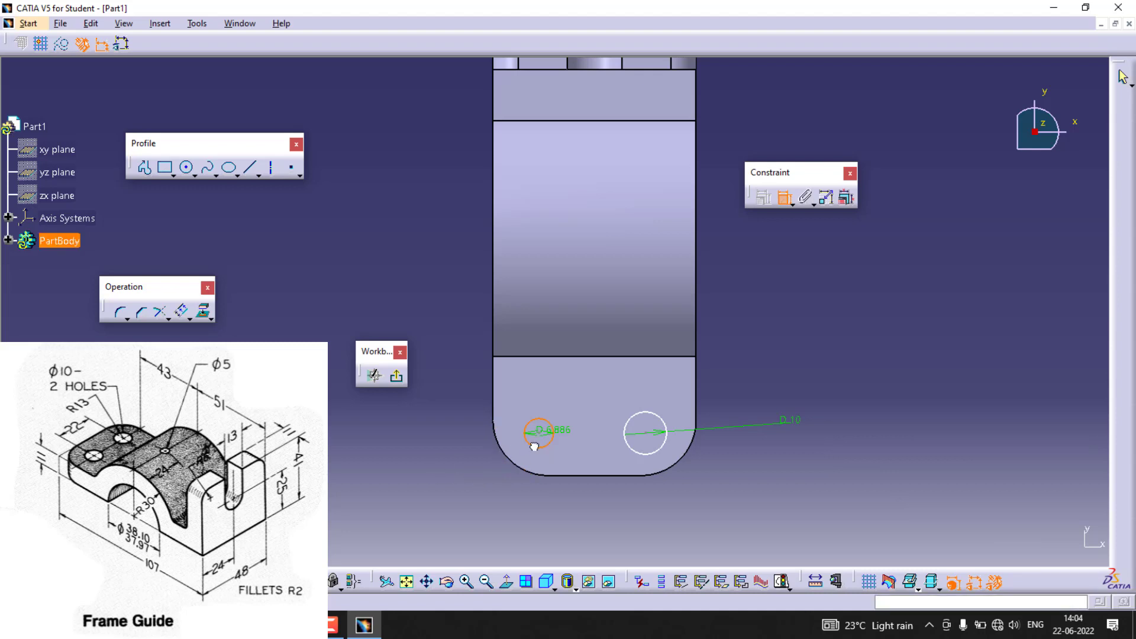
double_click(453, 490)
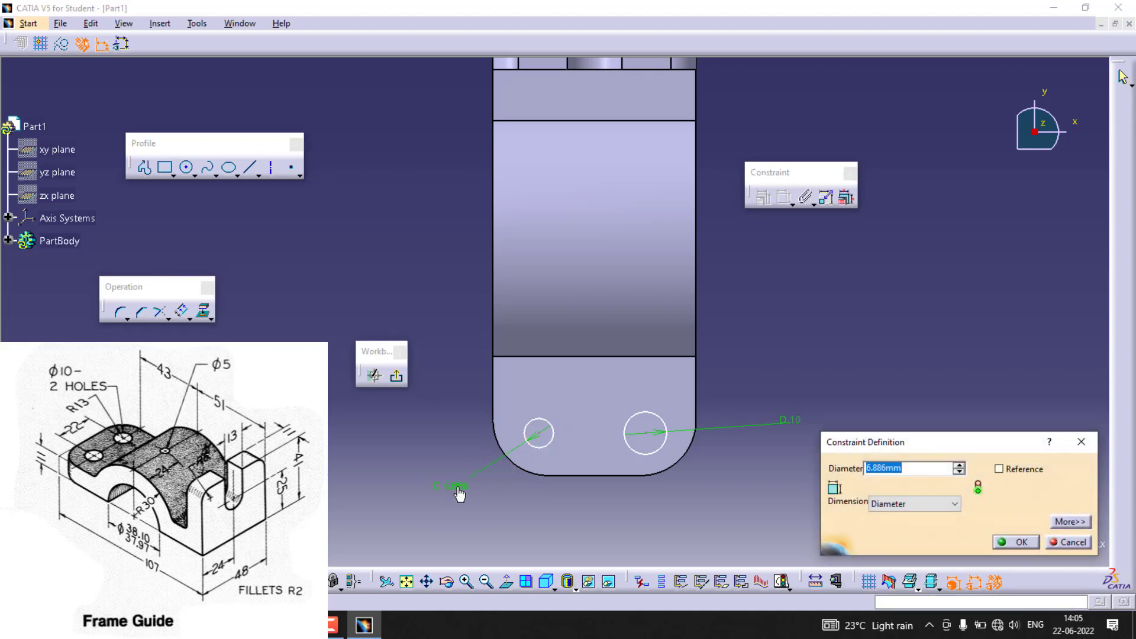
type("10")
key("Return")
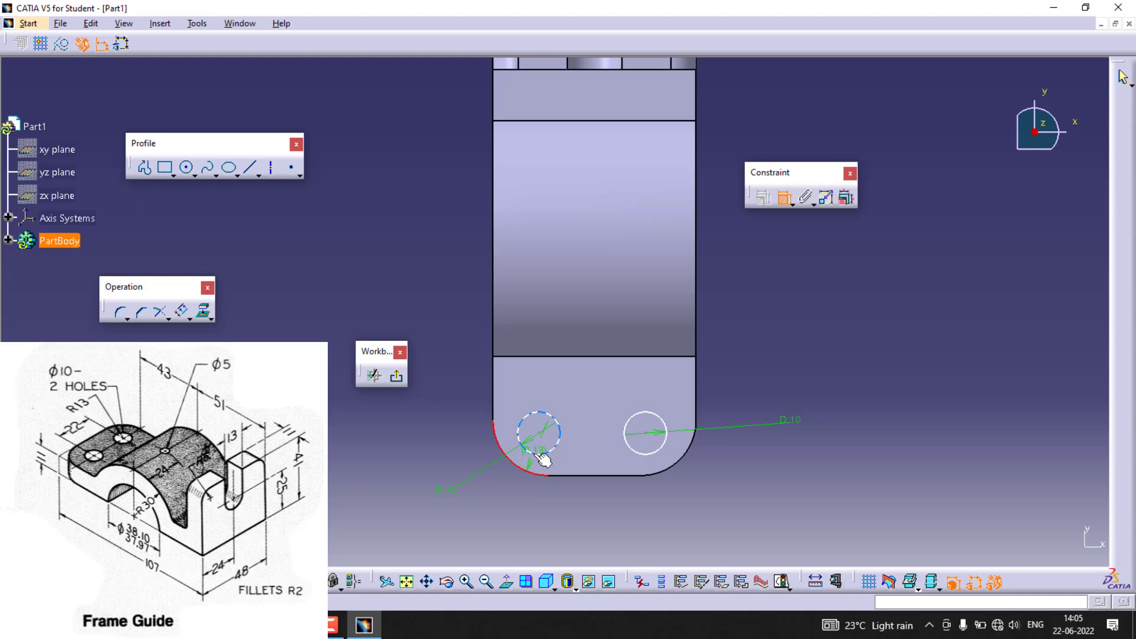
Make each circle concentric with its neighbouring rounded corner of the flange, and exit the sketch
left_click(539, 457)
right_click(537, 461)
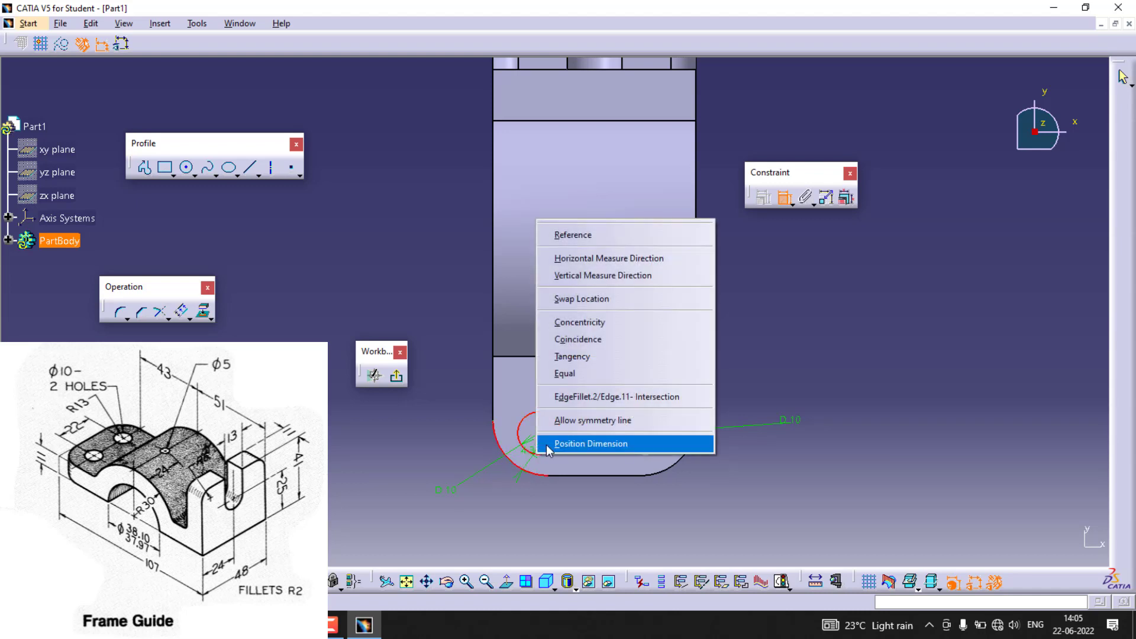
left_click(585, 335)
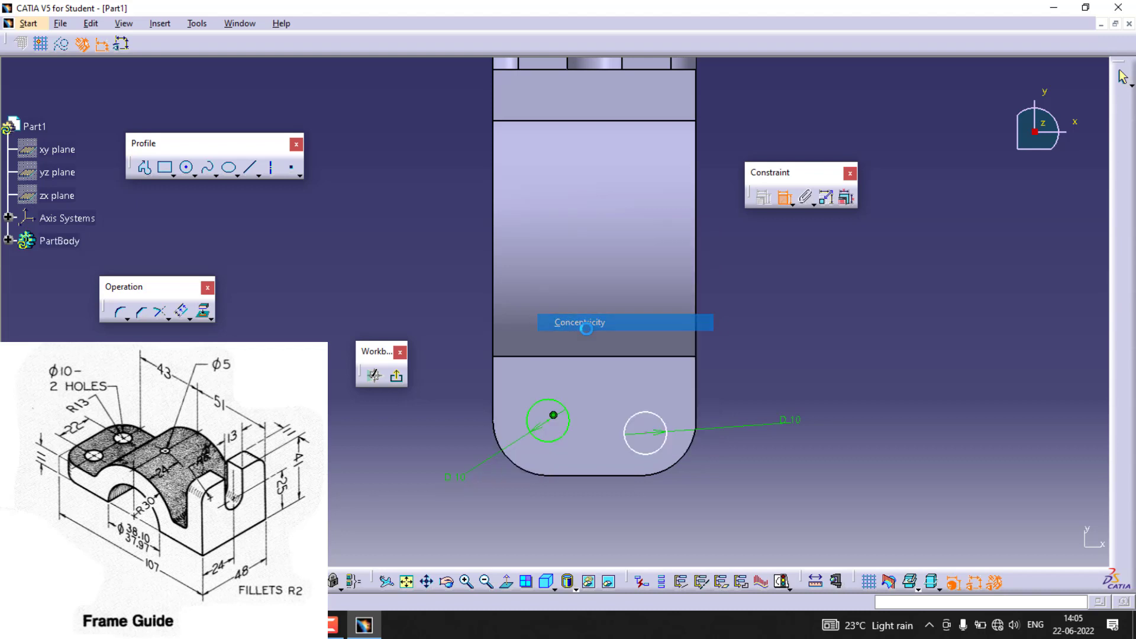
left_click(651, 454)
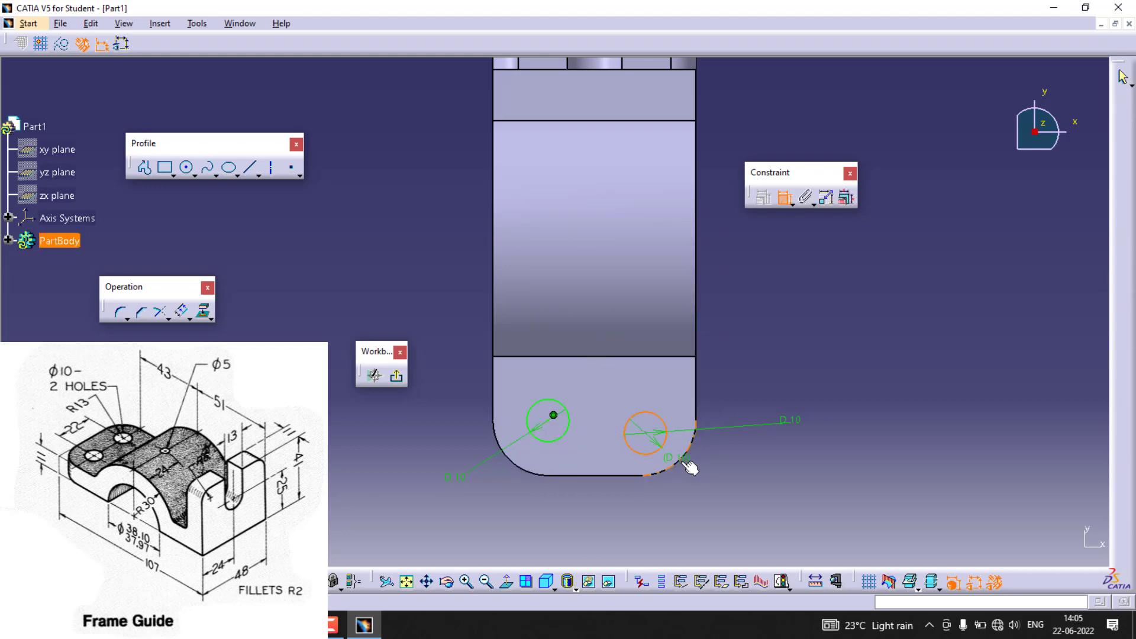
left_click(690, 460)
right_click(684, 456)
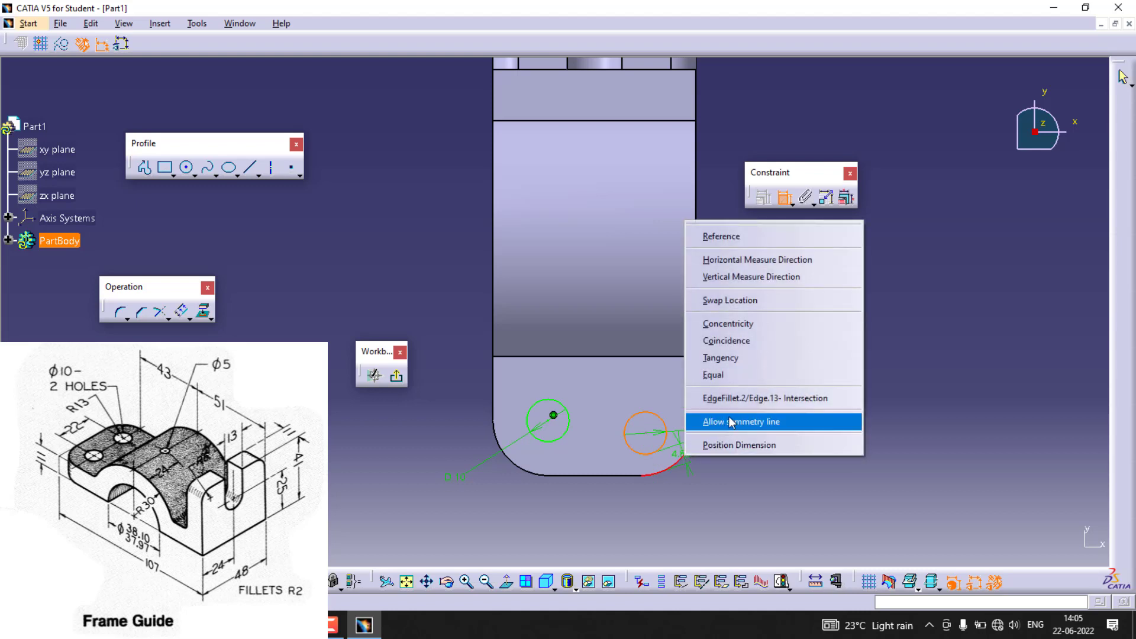
left_click(728, 323)
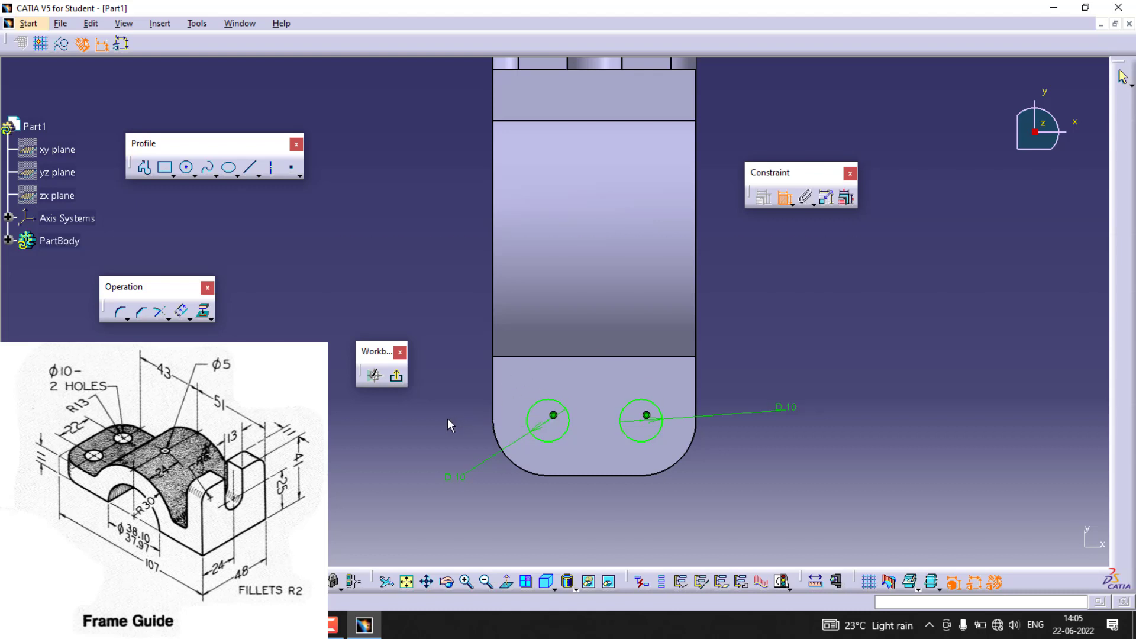
left_click(398, 377)
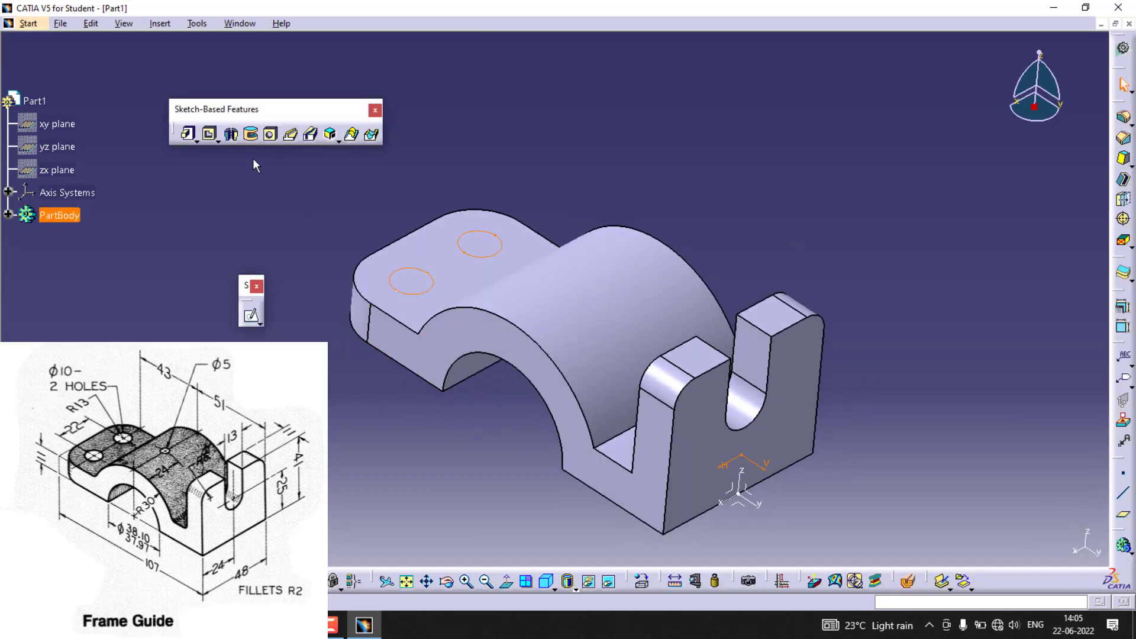
Cut the two holes through the flange with a Pocket of the circle sketch using the Up to next limit
left_click(209, 135)
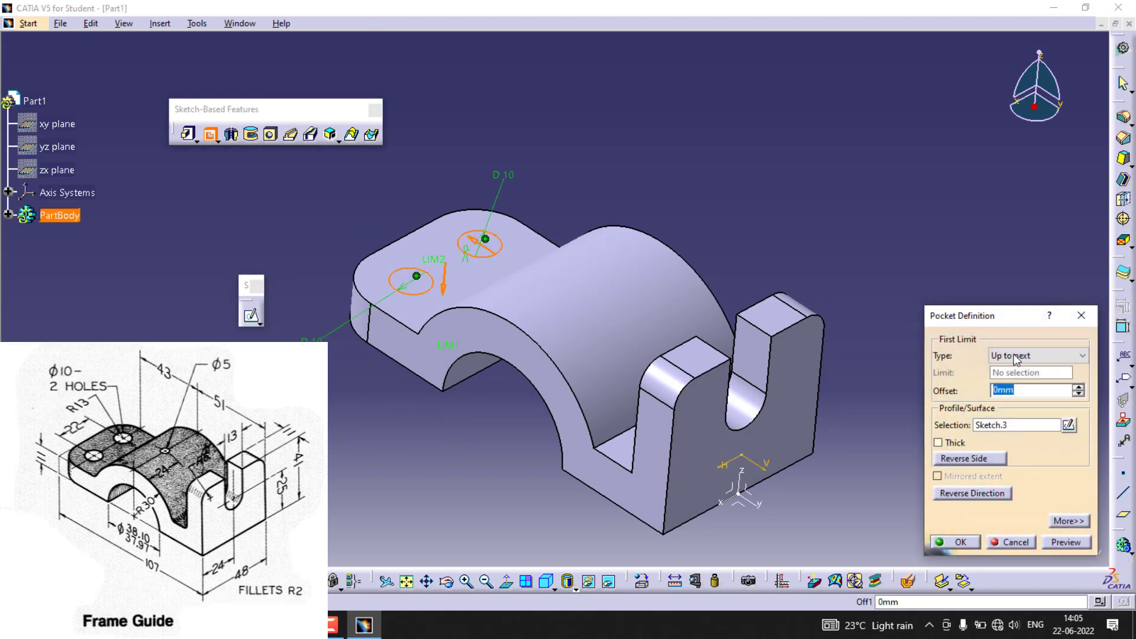
left_click(1066, 542)
left_click(958, 542)
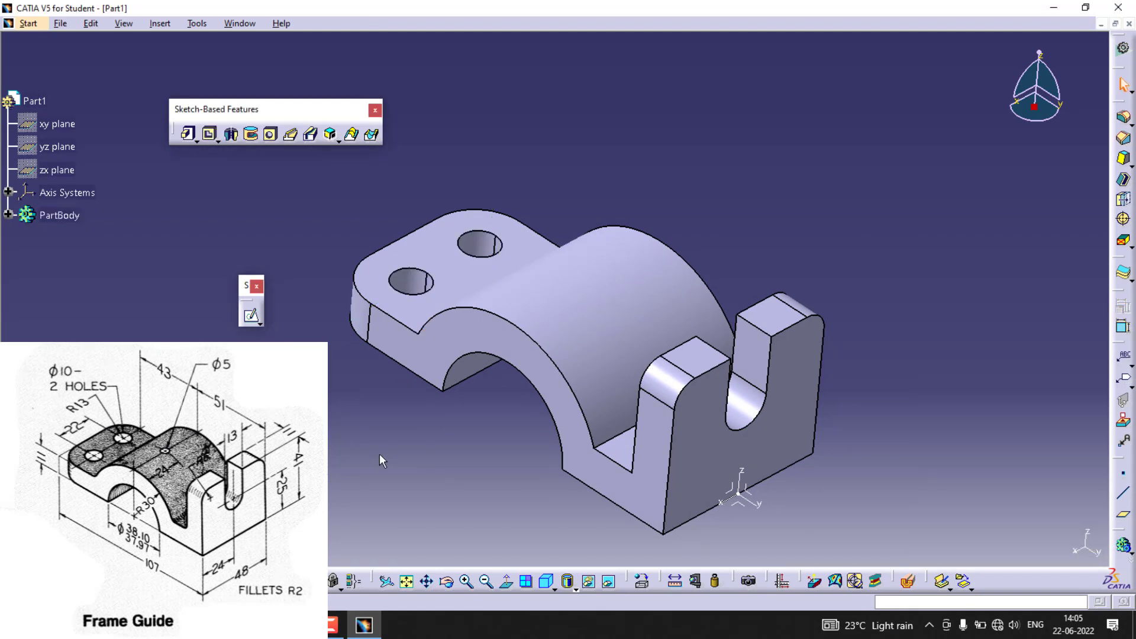
Start a sketch on the flange's underside and draw a circle about 10 mm in diameter on the vertical axis beneath the arch
middle_click_drag(378, 453, 547, 312)
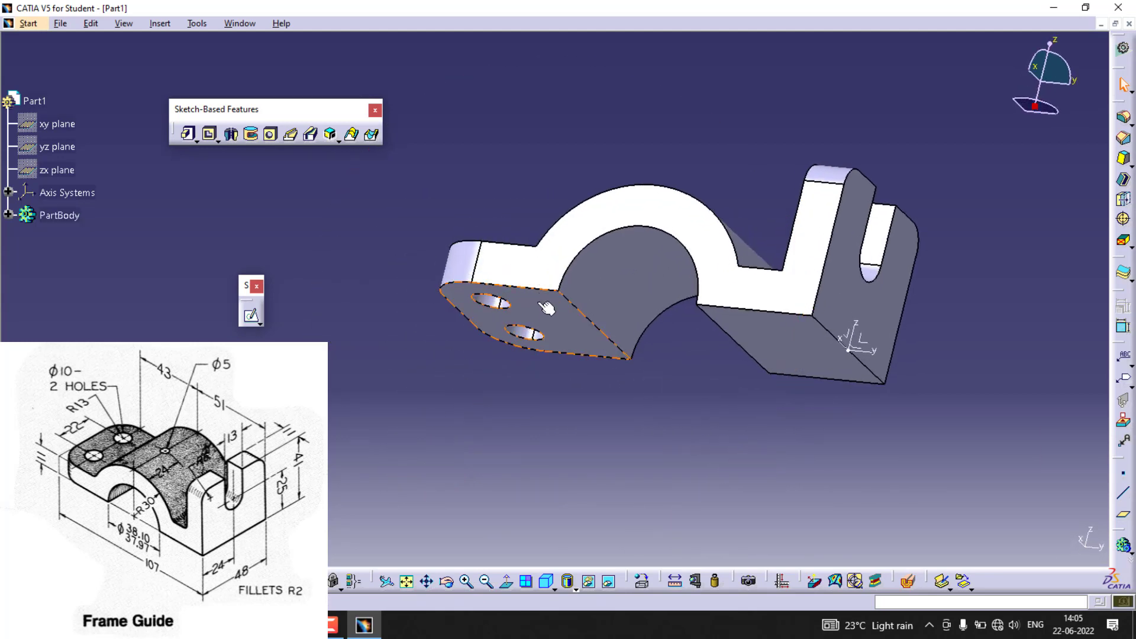
left_click(246, 317)
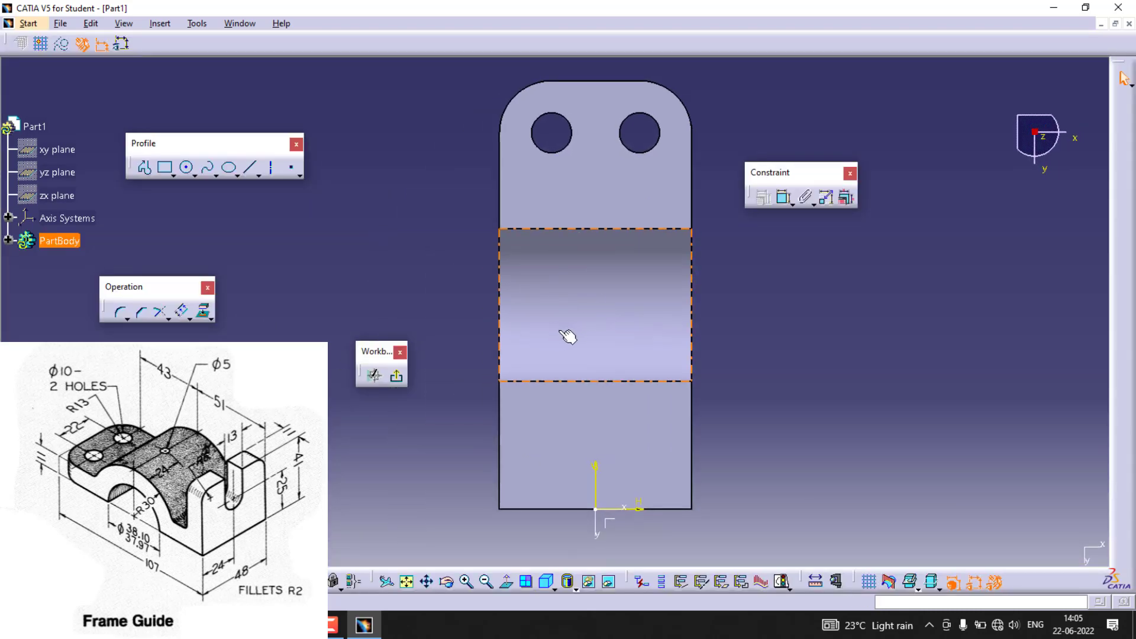
left_click(188, 169)
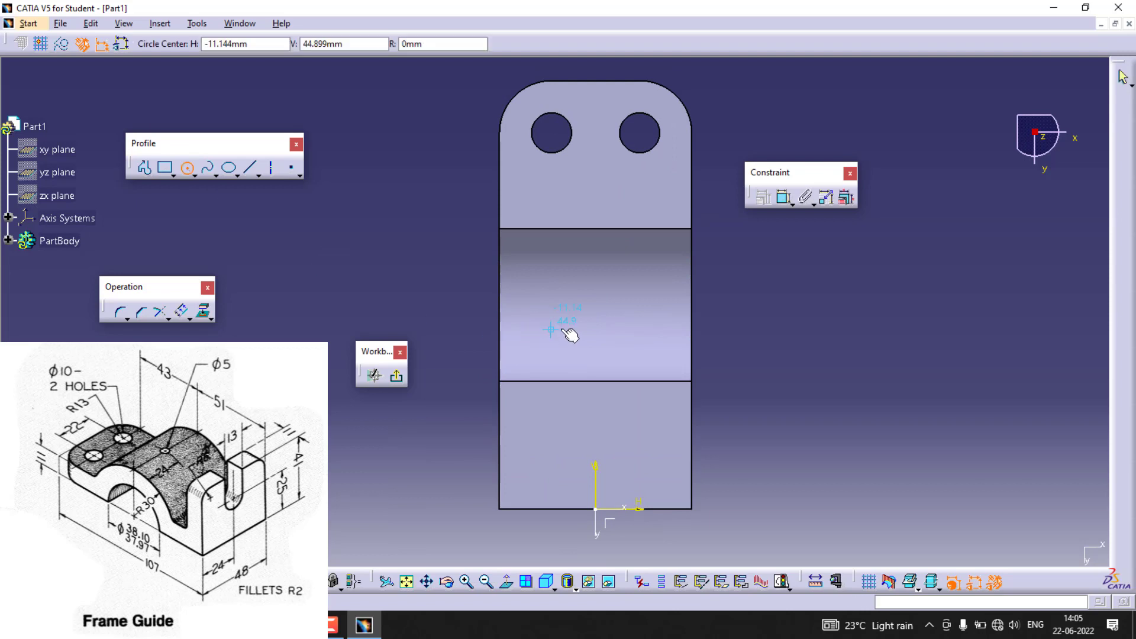
left_click(595, 307)
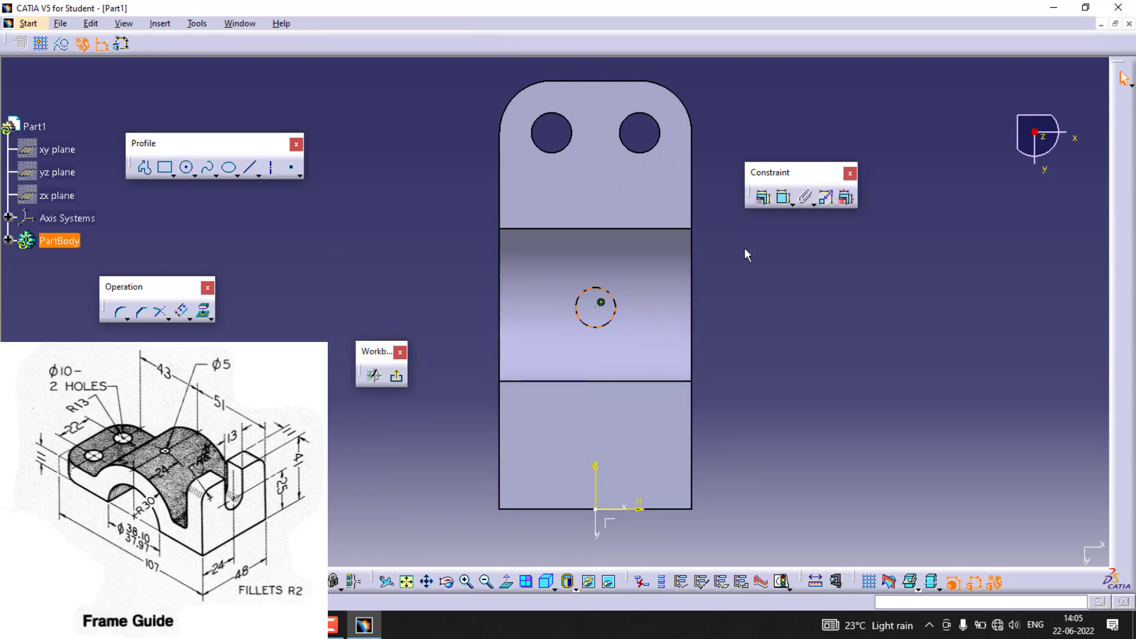
Dimension the distance from the circle's edge to the body's end edge and set it to 51 mm
left_click(784, 197)
left_click(596, 327)
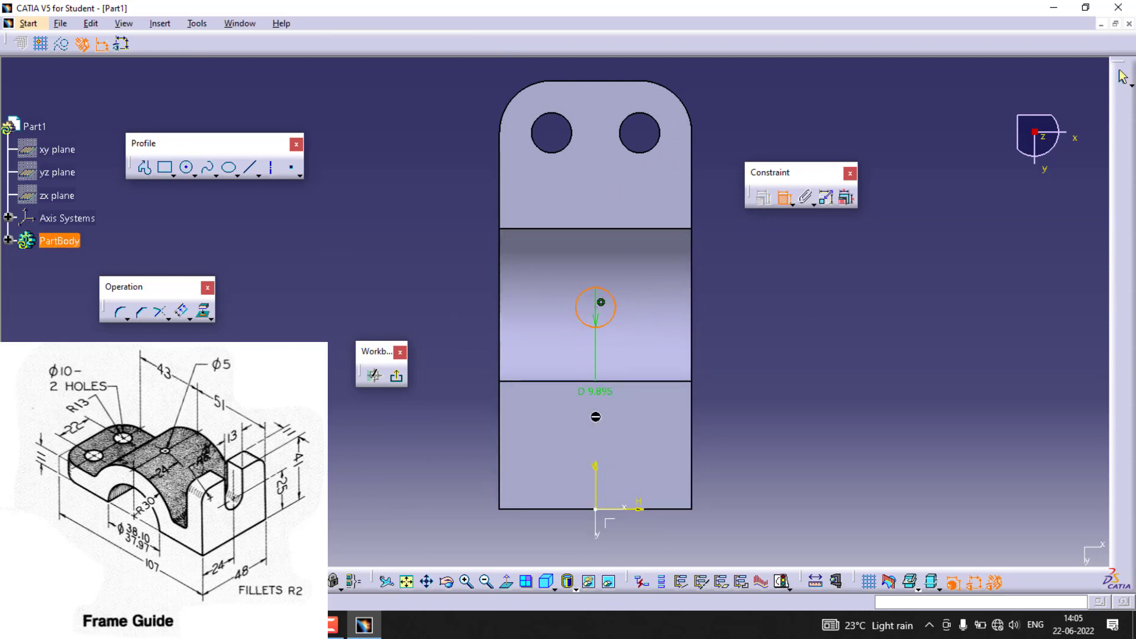
left_click(673, 510)
left_click(766, 439)
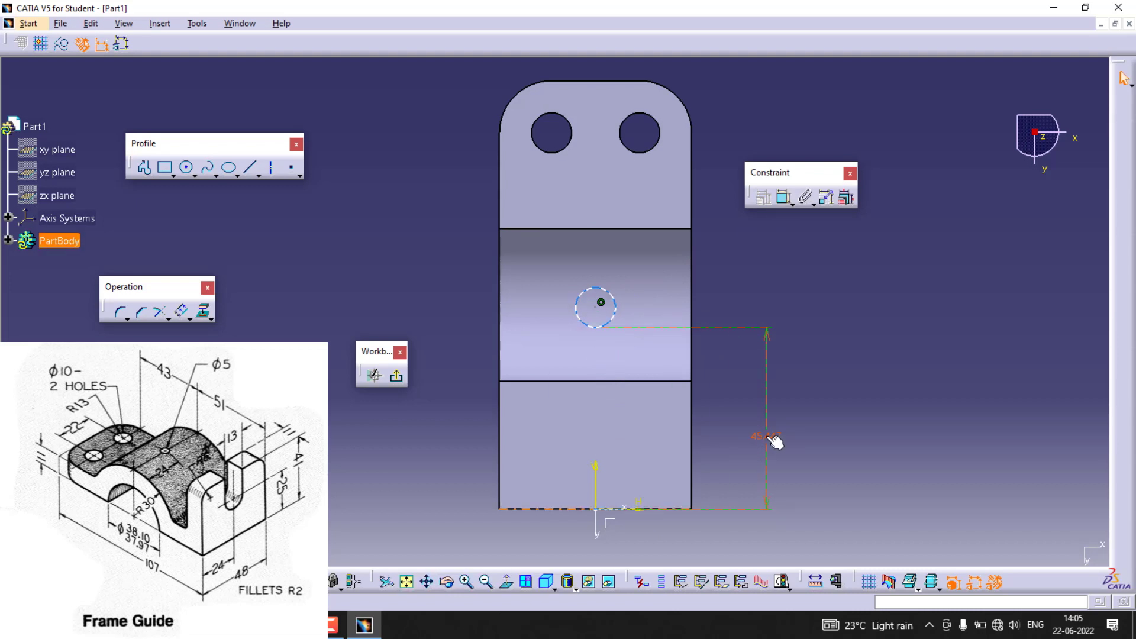
double_click(764, 438)
type("51")
key("Return")
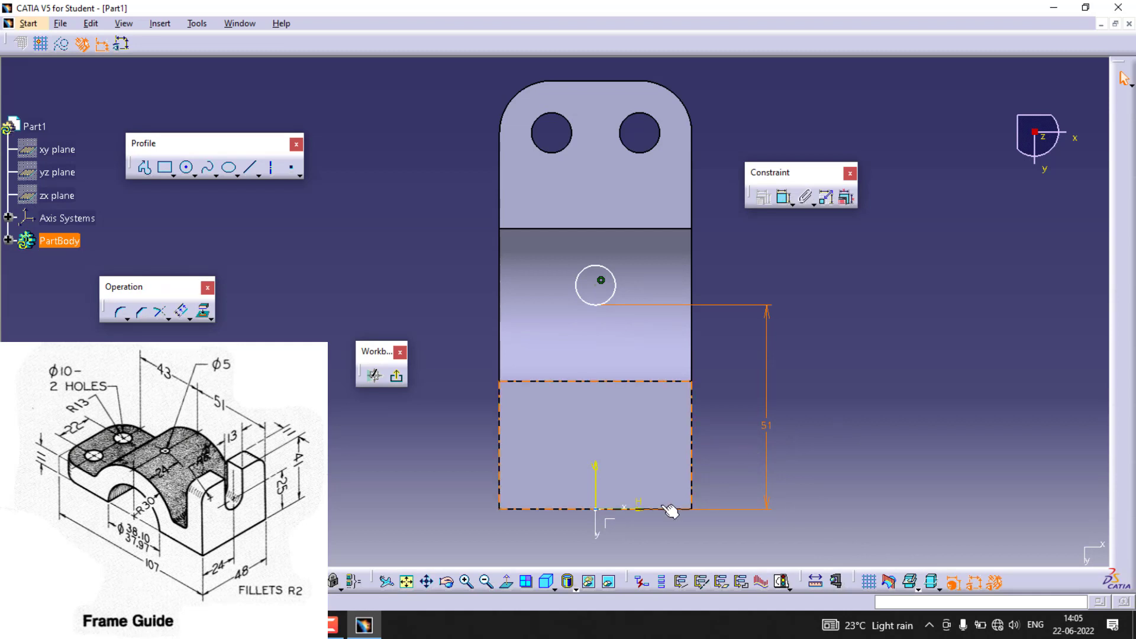
Delete the 51 mm dimension between the circle's edge and the body's end edge
right_click(766, 425)
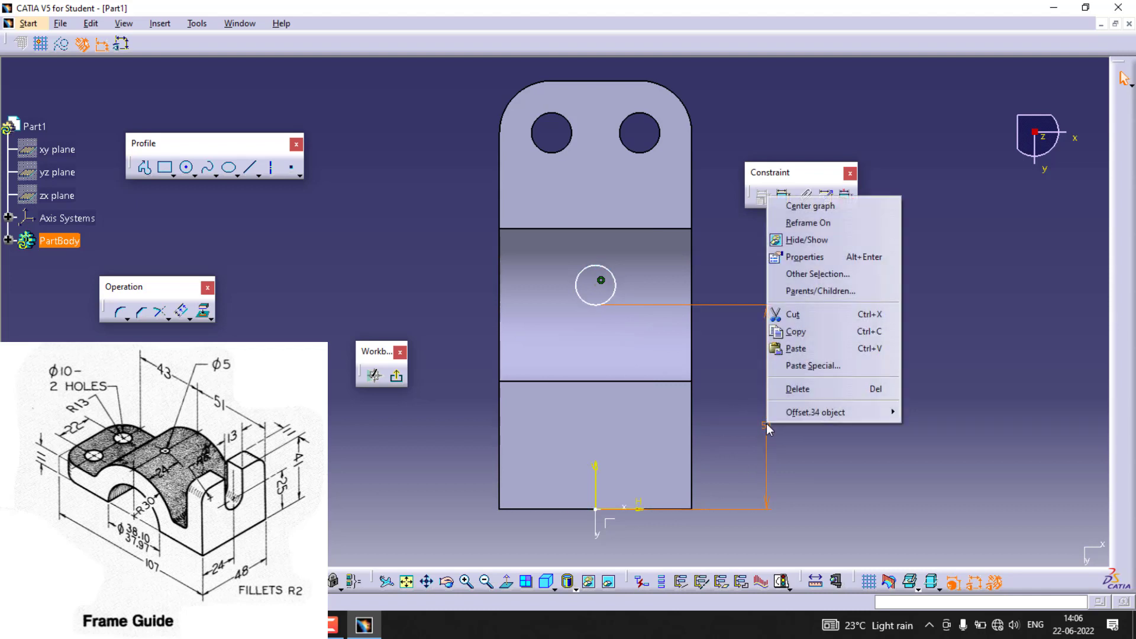
left_click(770, 432)
double_click(770, 432)
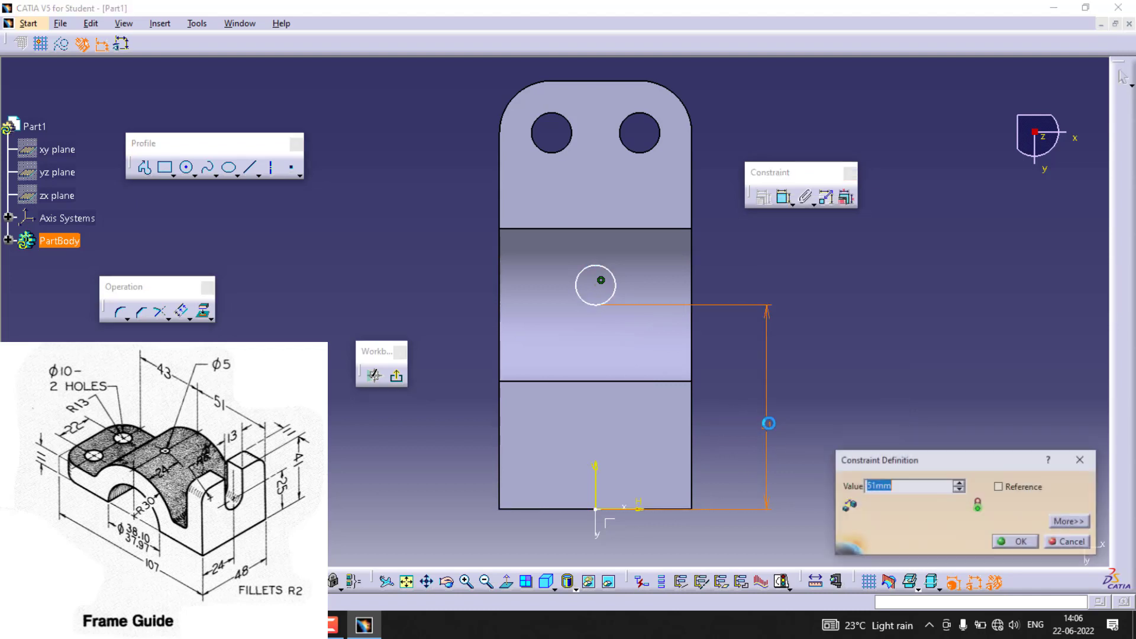
left_click(1074, 543)
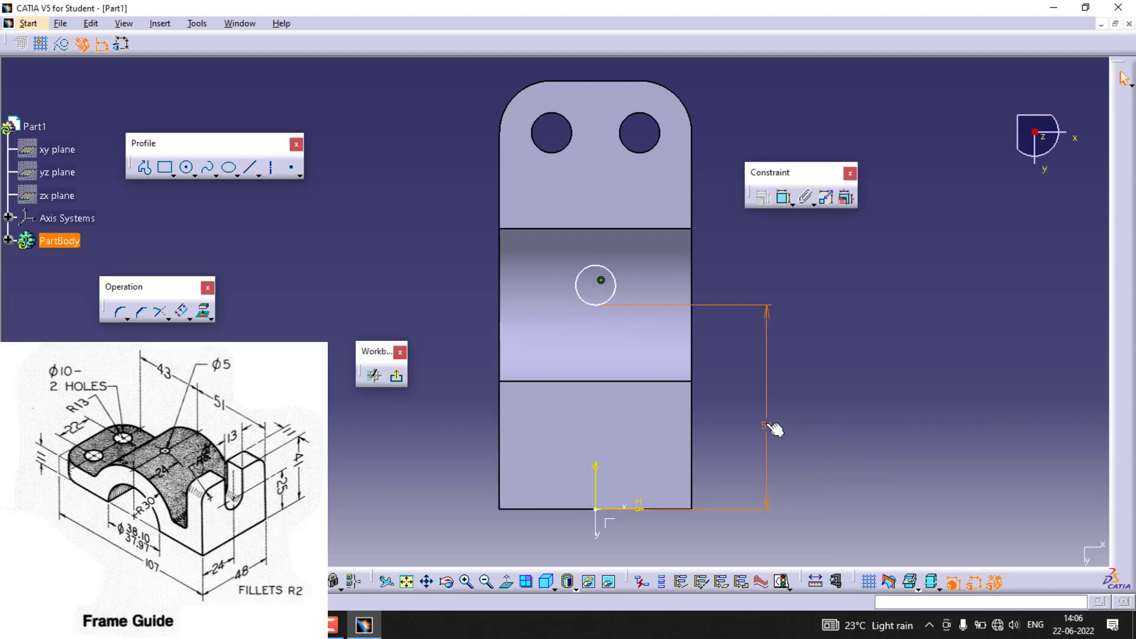
key("Delete")
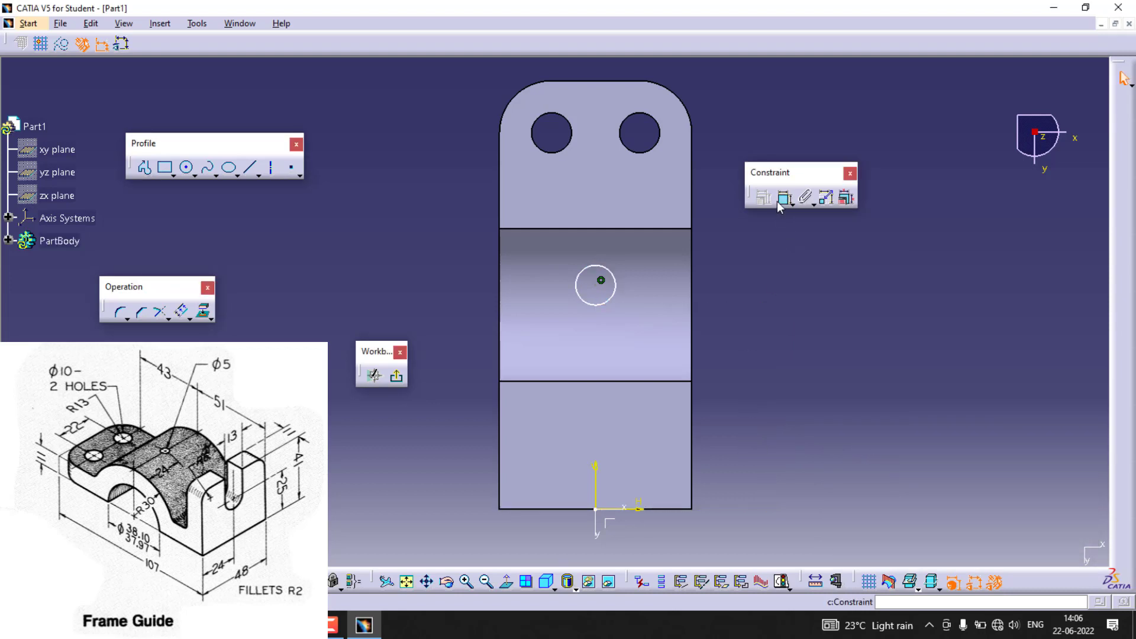
Dimension the distance from the circle's centre to the body's end edge and set it to 51 mm
left_click(783, 198)
left_click(602, 281)
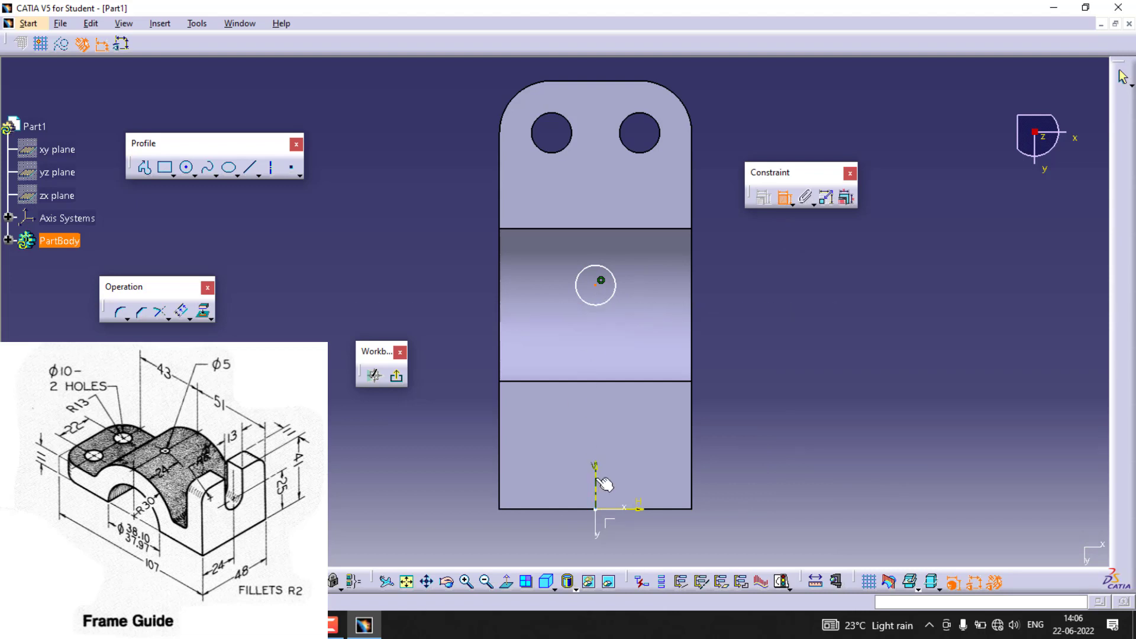
left_click(657, 509)
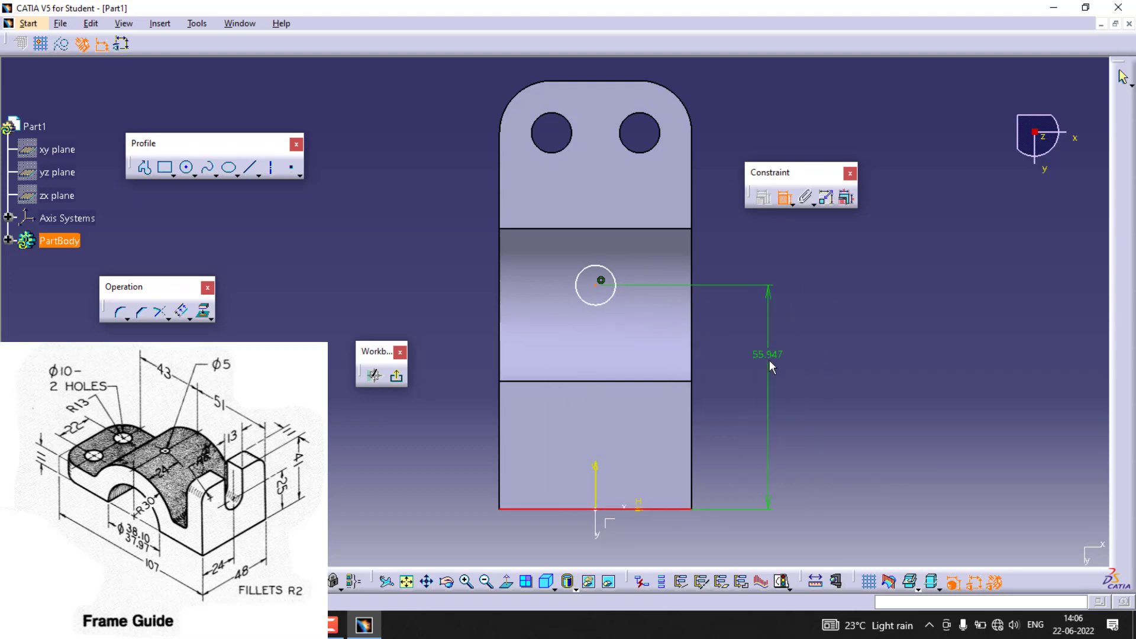
left_click(769, 361)
double_click(764, 364)
type("51")
key("Return")
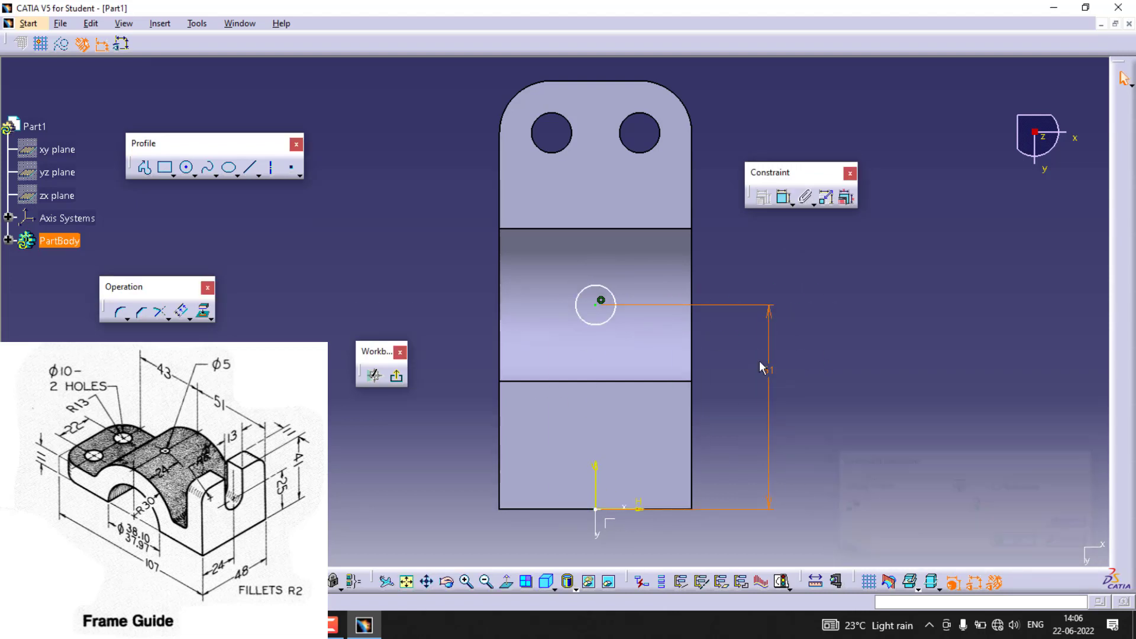
Dimension the circle under the arch, set its diameter to 5 mm, and exit the sketch
left_click(596, 323)
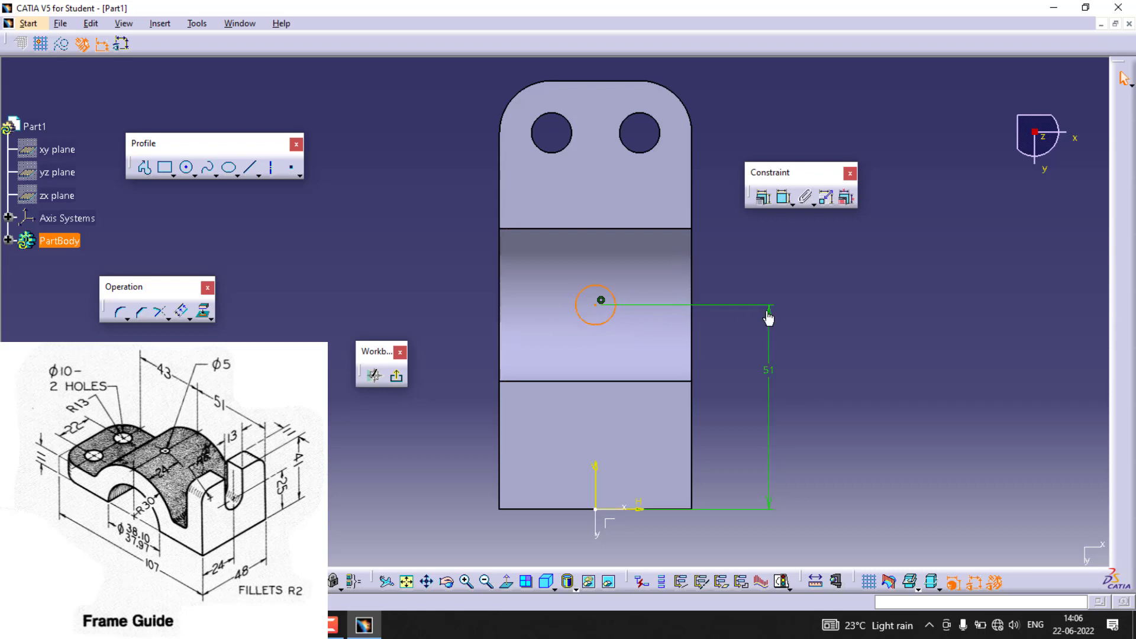
left_click(784, 198)
left_click(879, 291)
double_click(879, 290)
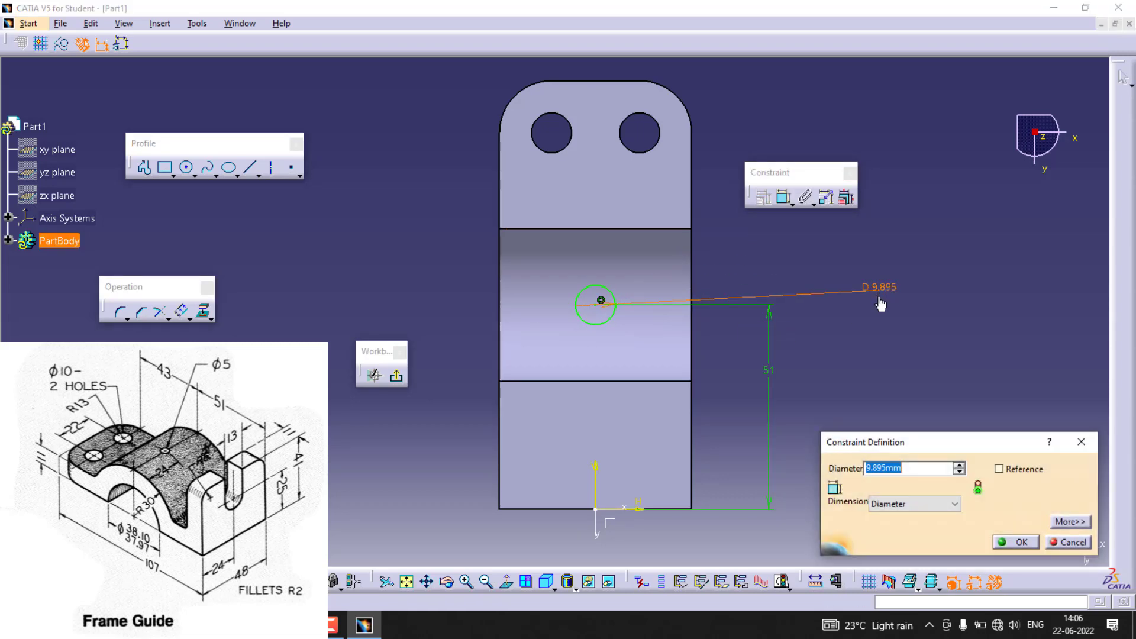
type("5")
key("Return")
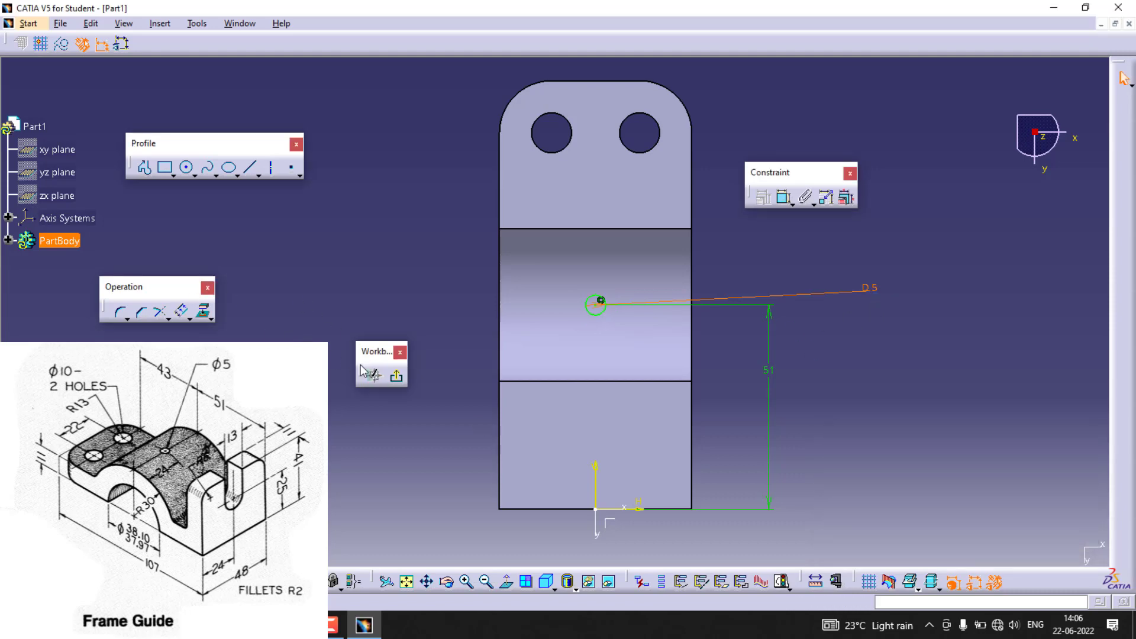
left_click(396, 375)
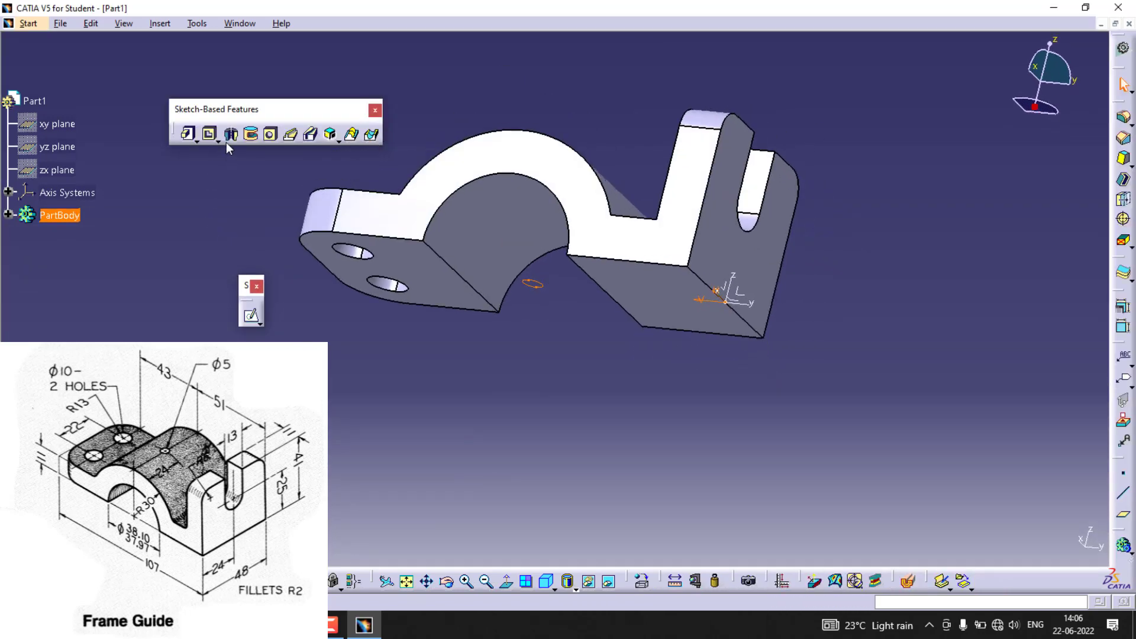
Cut the 5 mm hole up through the arch with a Pocket of the circle sketch using the Up to next limit
left_click(210, 135)
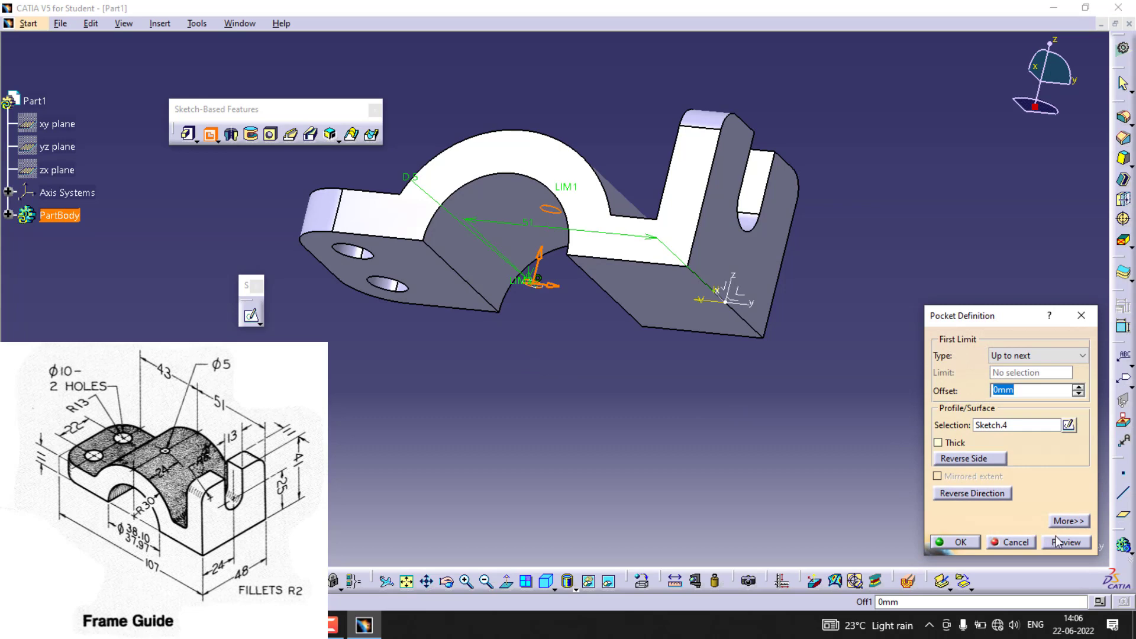
left_click(1057, 541)
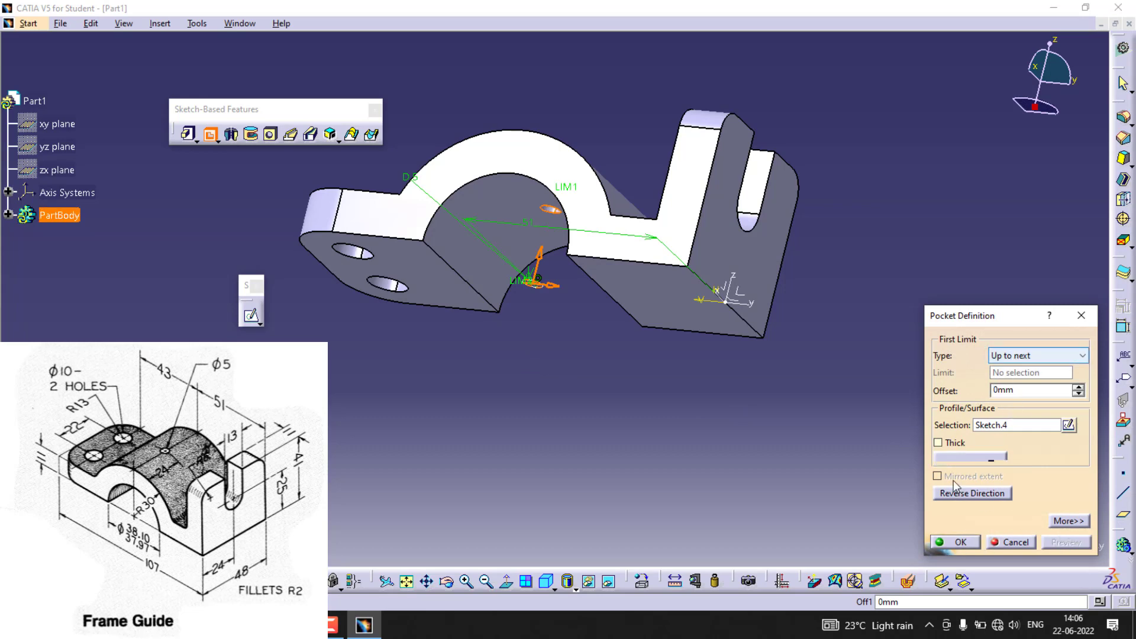
left_click(957, 542)
middle_click_drag(690, 413, 796, 420)
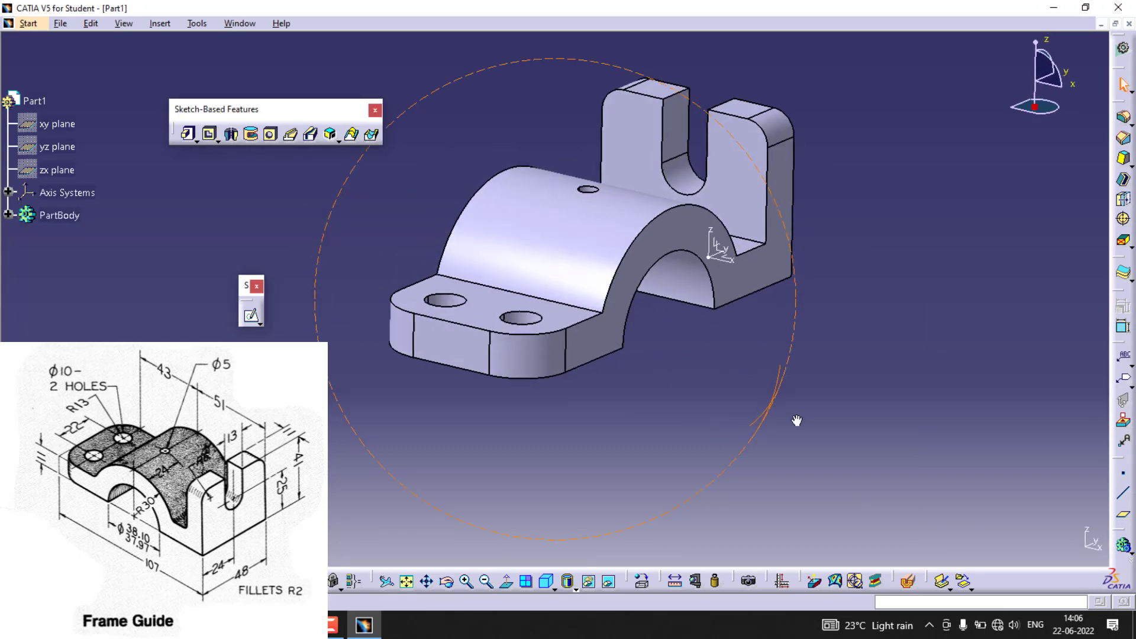
middle_click_drag(507, 135, 487, 176)
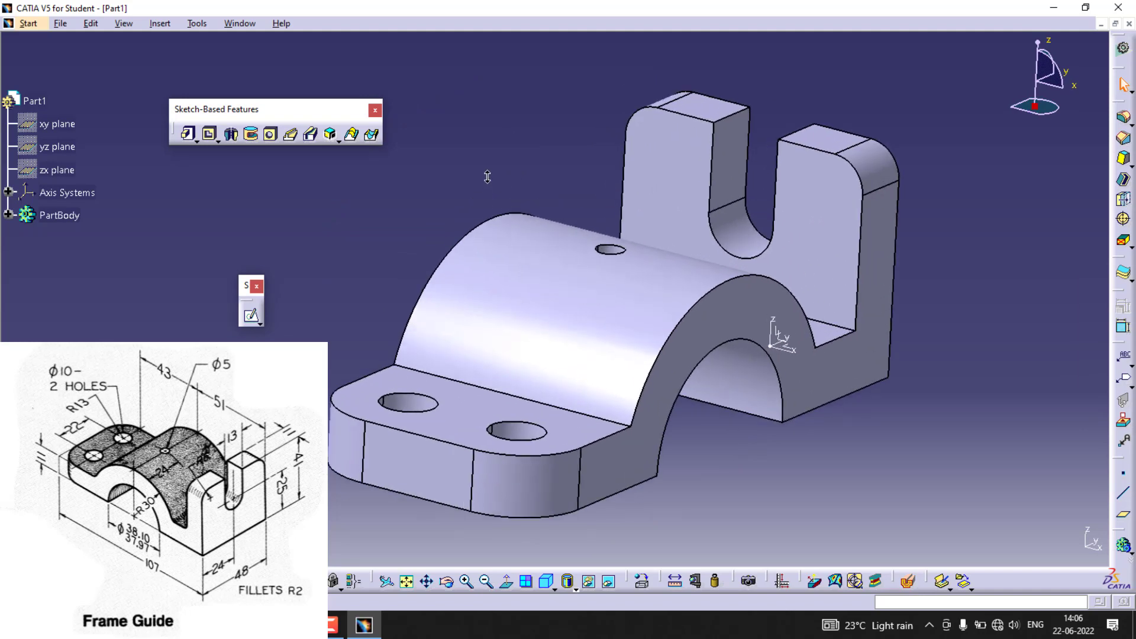
left_click(547, 582)
middle_click_drag(332, 475, 483, 414)
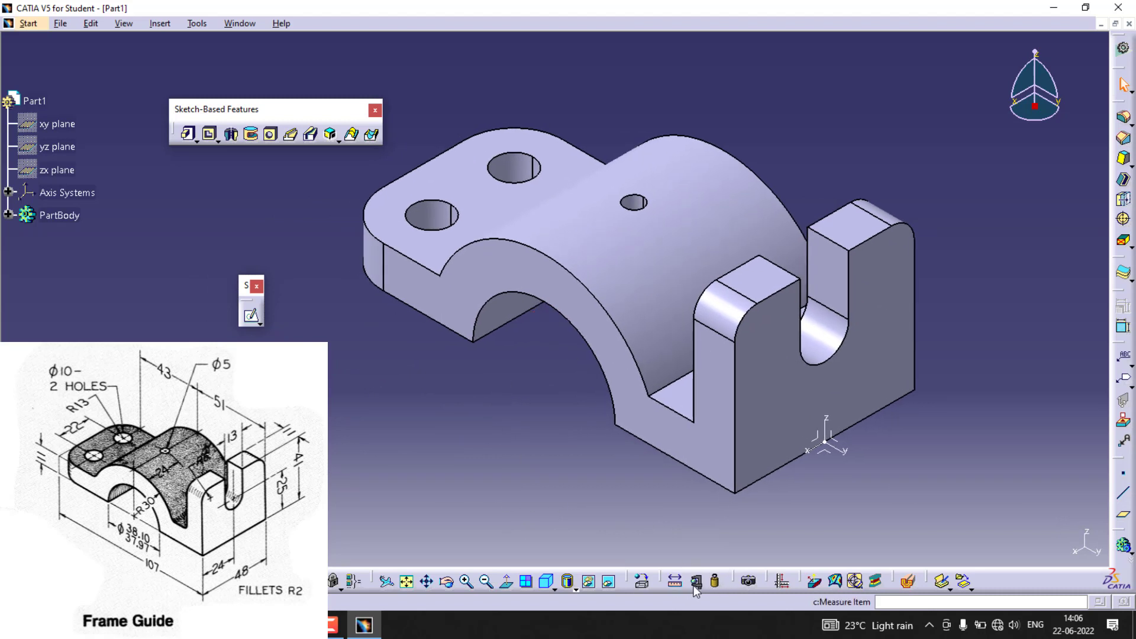
Apply the Gold Metal material from the Painting group of the default catalog to the whole part
left_click(642, 582)
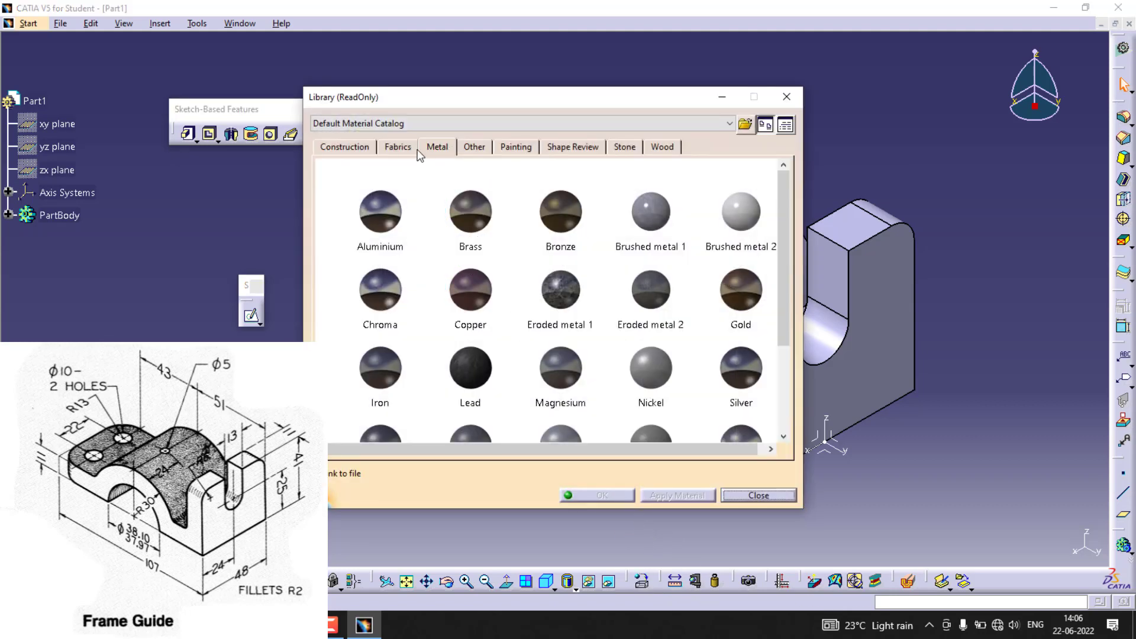
left_click(485, 148)
left_click(523, 148)
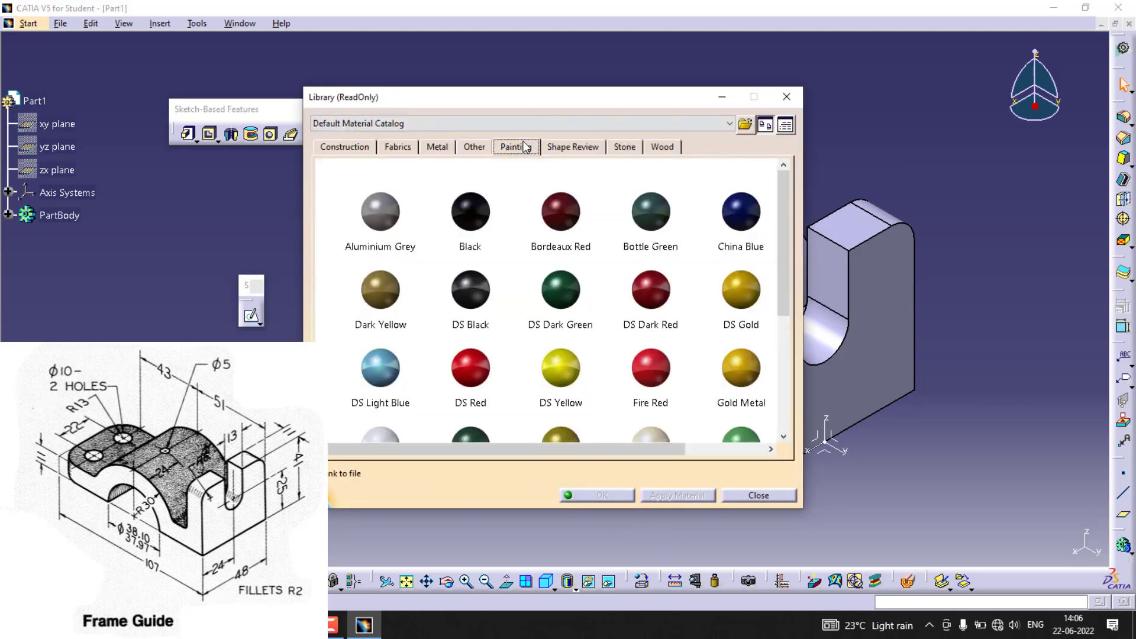
left_click(747, 296)
left_click(751, 372)
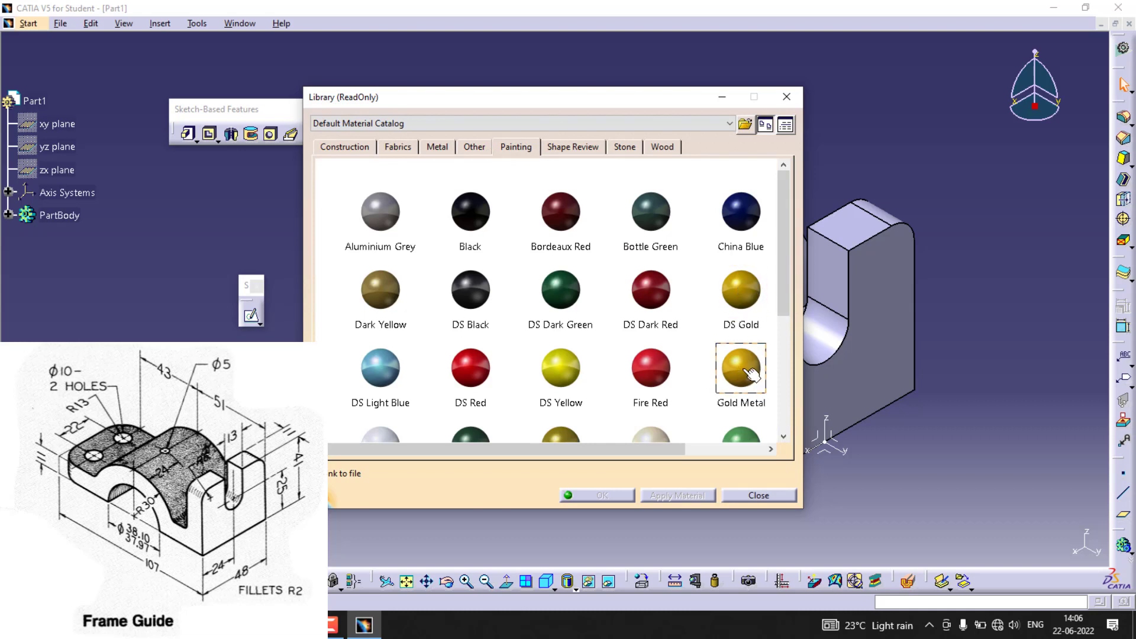
left_click(34, 100)
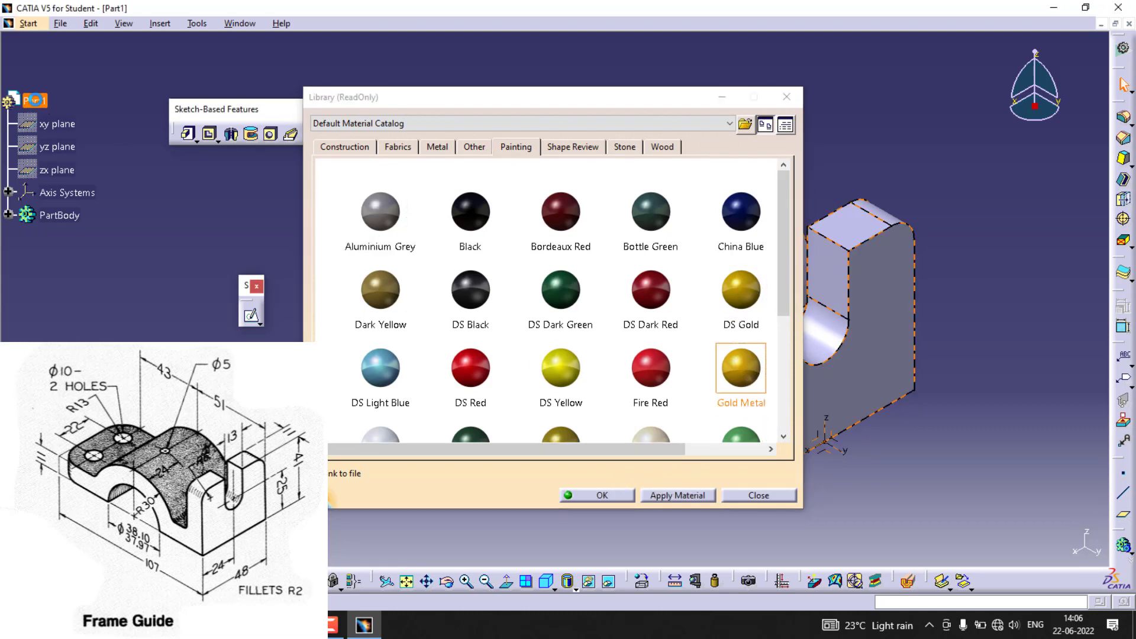
left_click(694, 497)
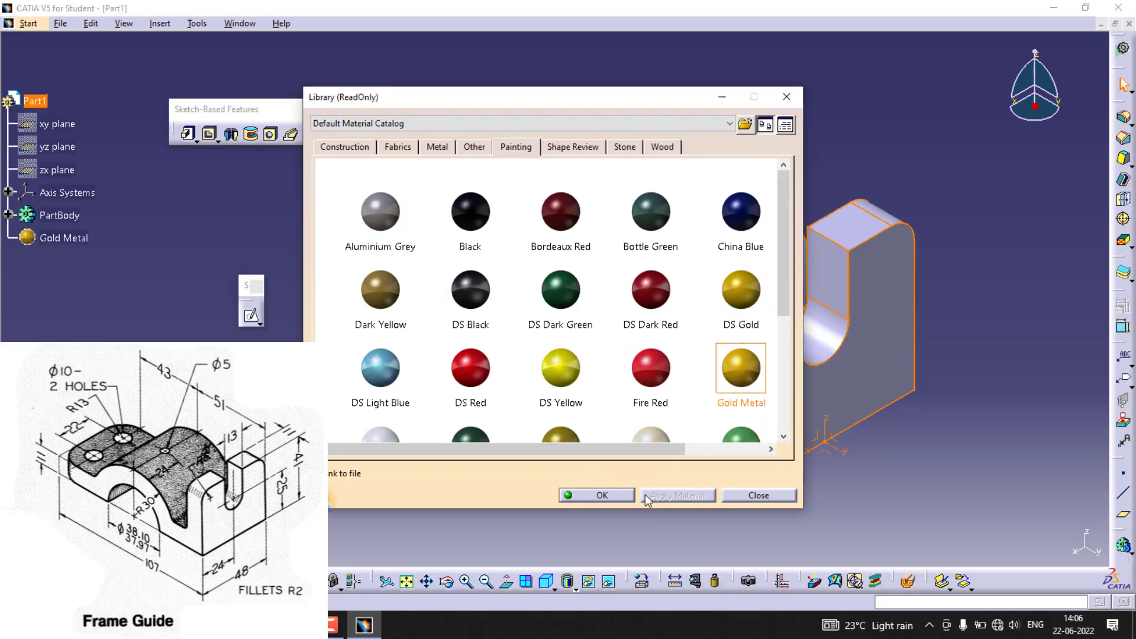
left_click(602, 496)
left_click(812, 122)
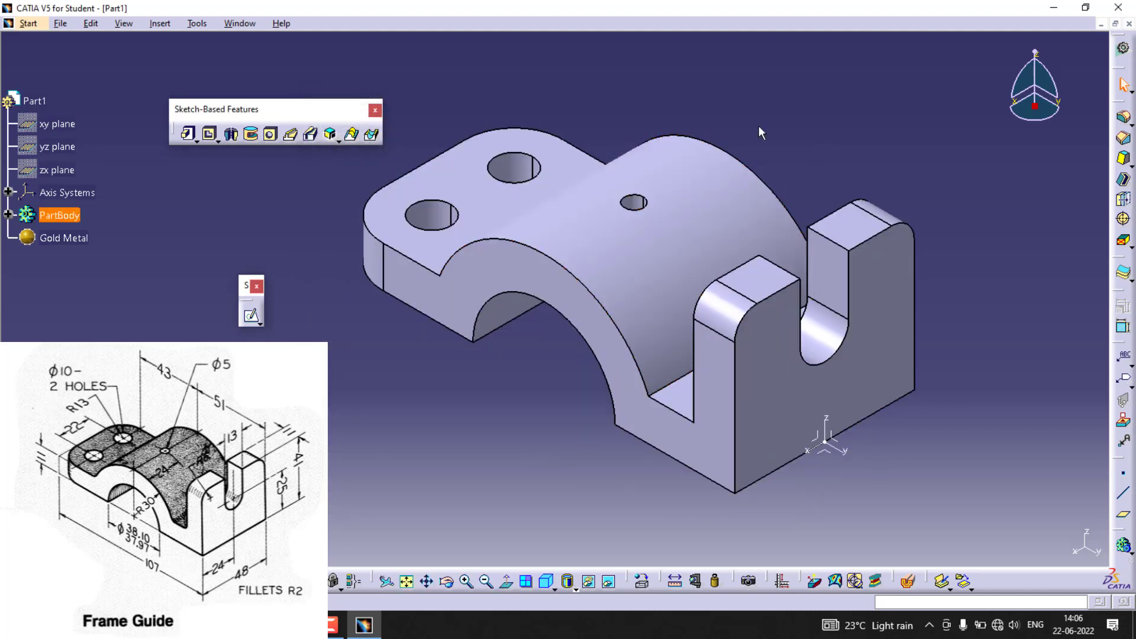
Render the finished part with Easy Render, and close the rendered view
left_click(751, 582)
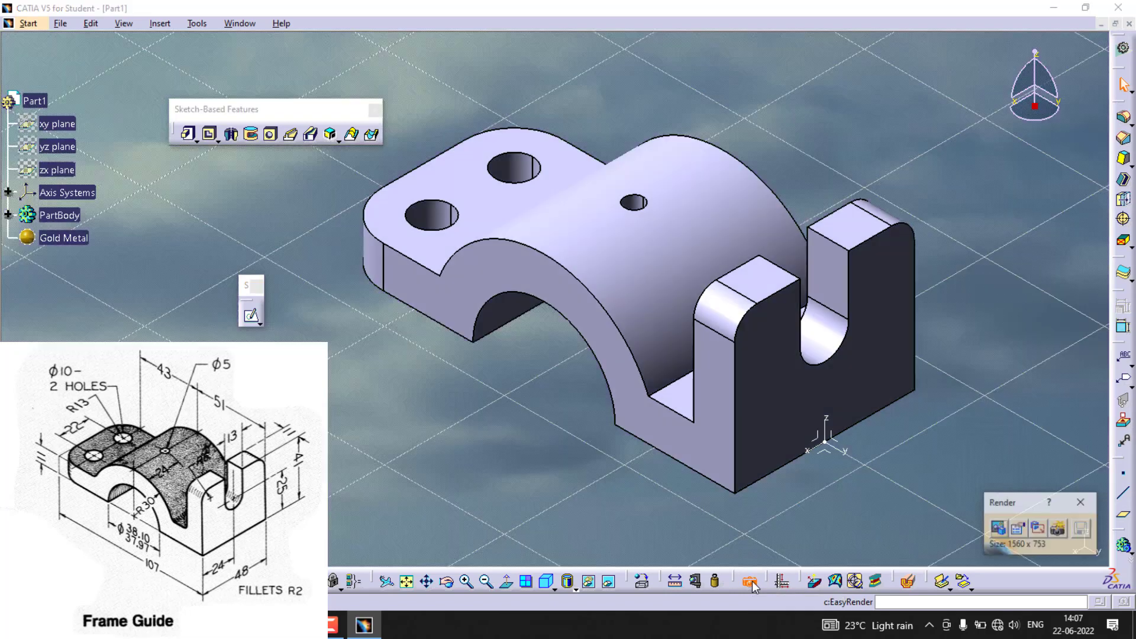
left_click(1058, 528)
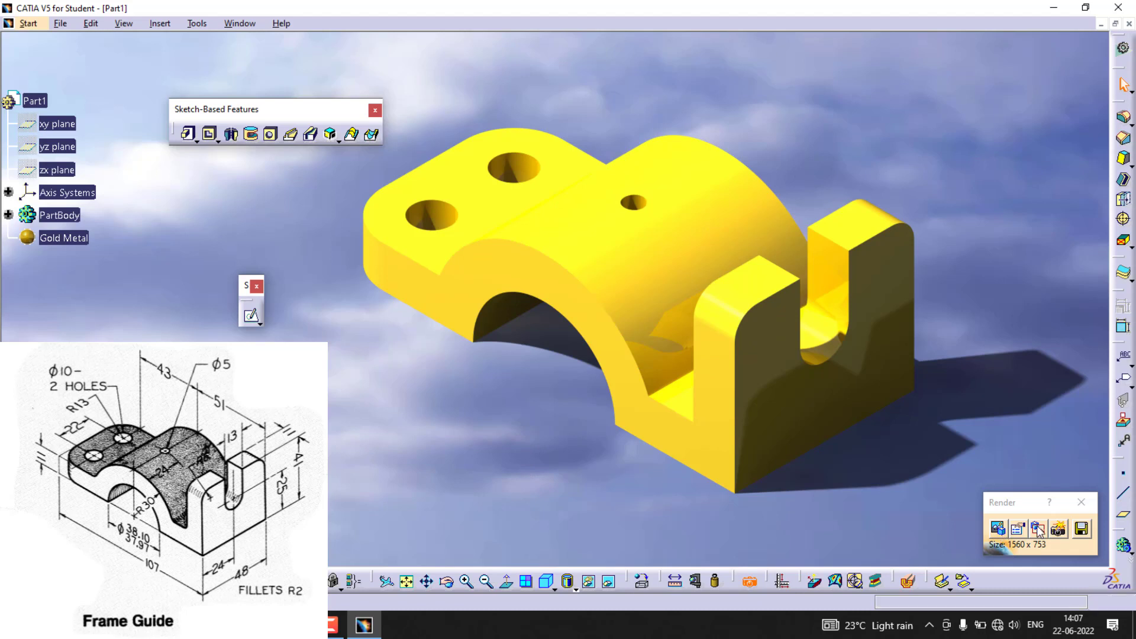
left_click(1080, 502)
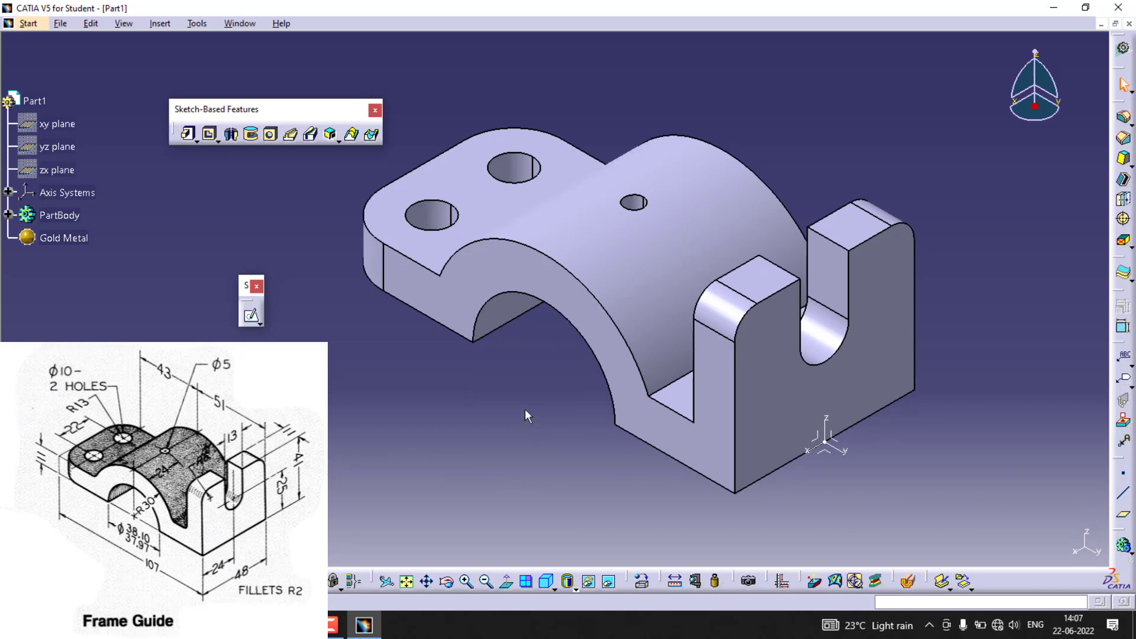
Close the finished Frame Guide document and create a new Part document, keeping the default part name
left_click(60, 24)
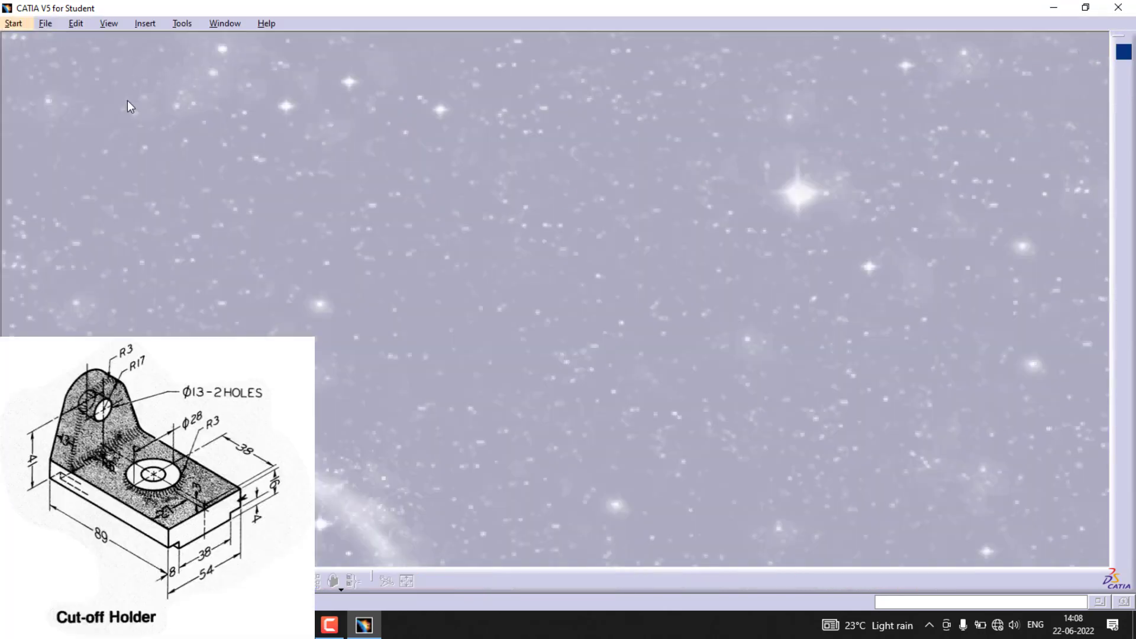
key("ctrl+n")
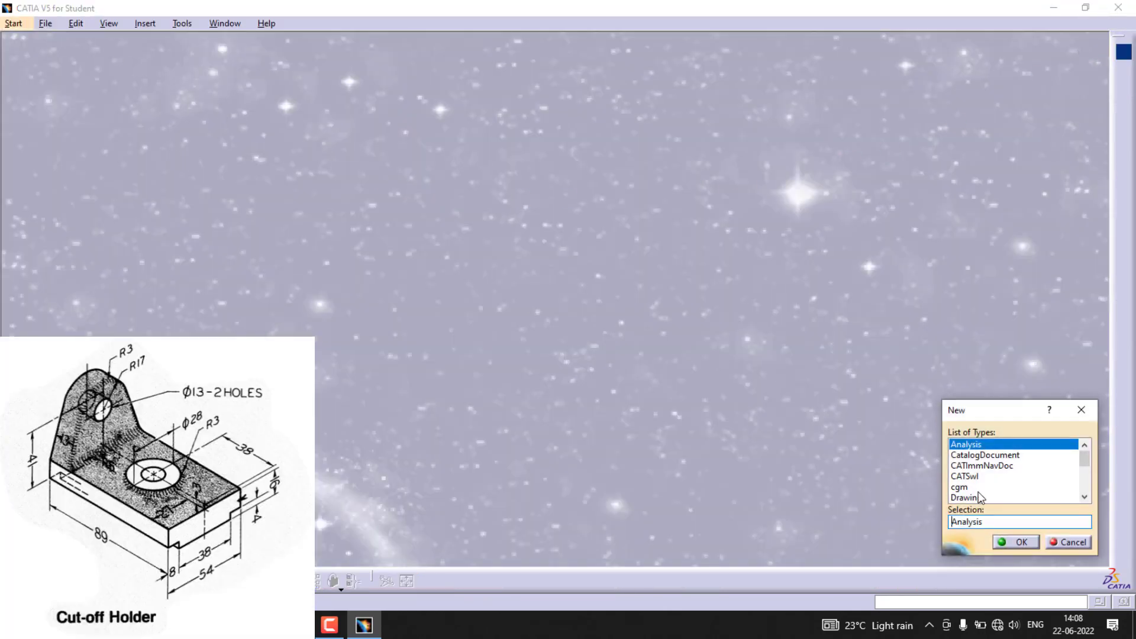
scroll(979, 497, "down", 4)
double_click(991, 522)
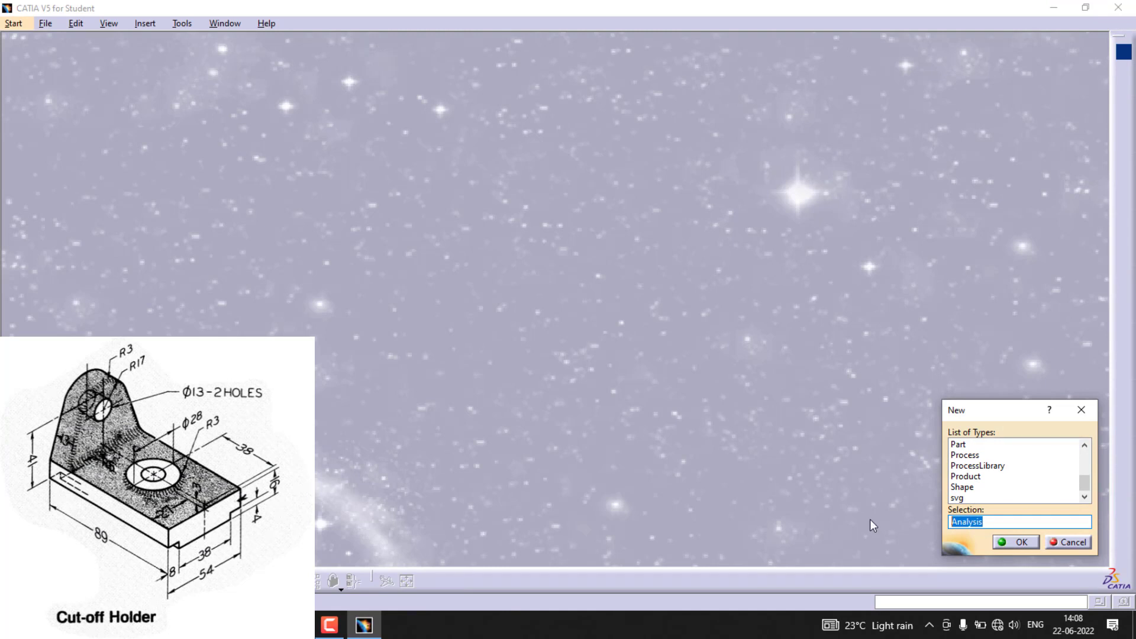
type("p")
left_click(1006, 541)
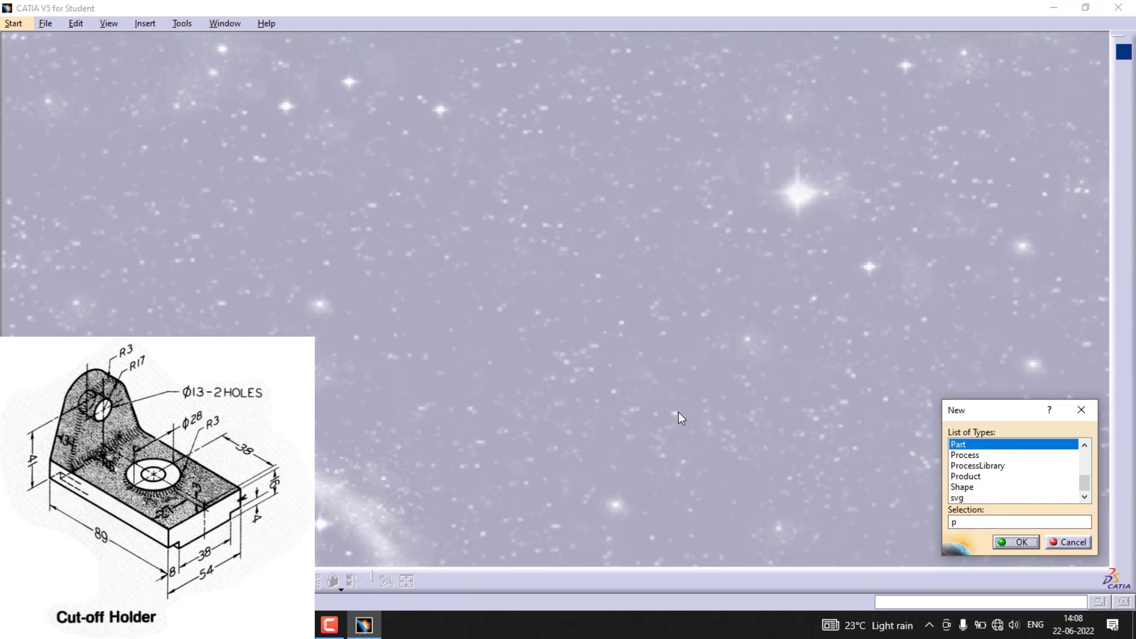
left_click(1015, 542)
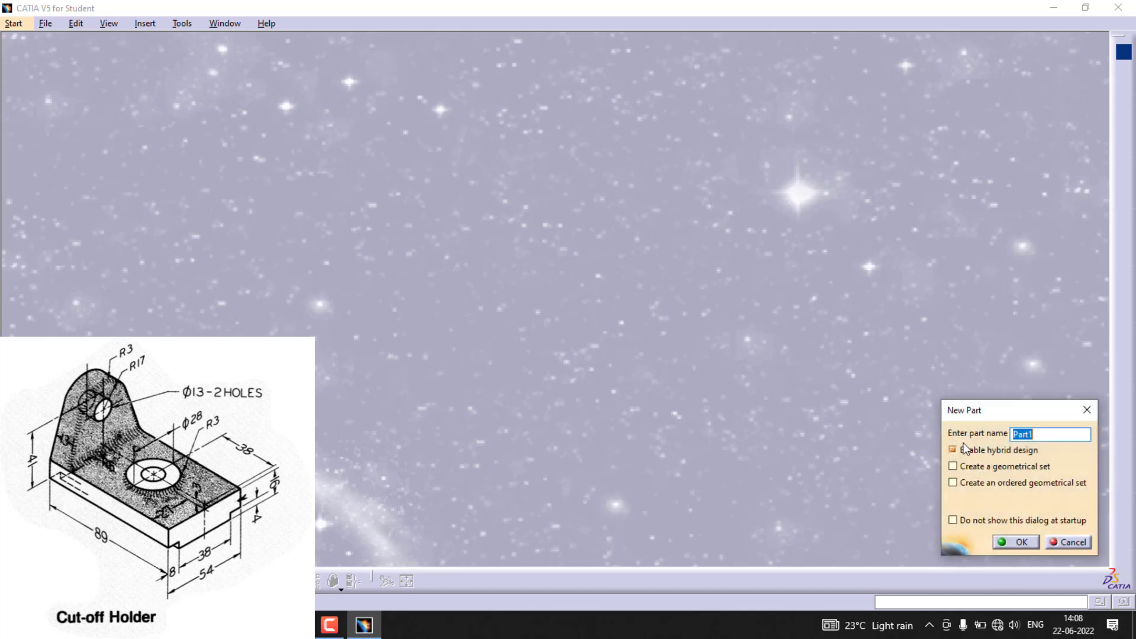
left_click(1005, 541)
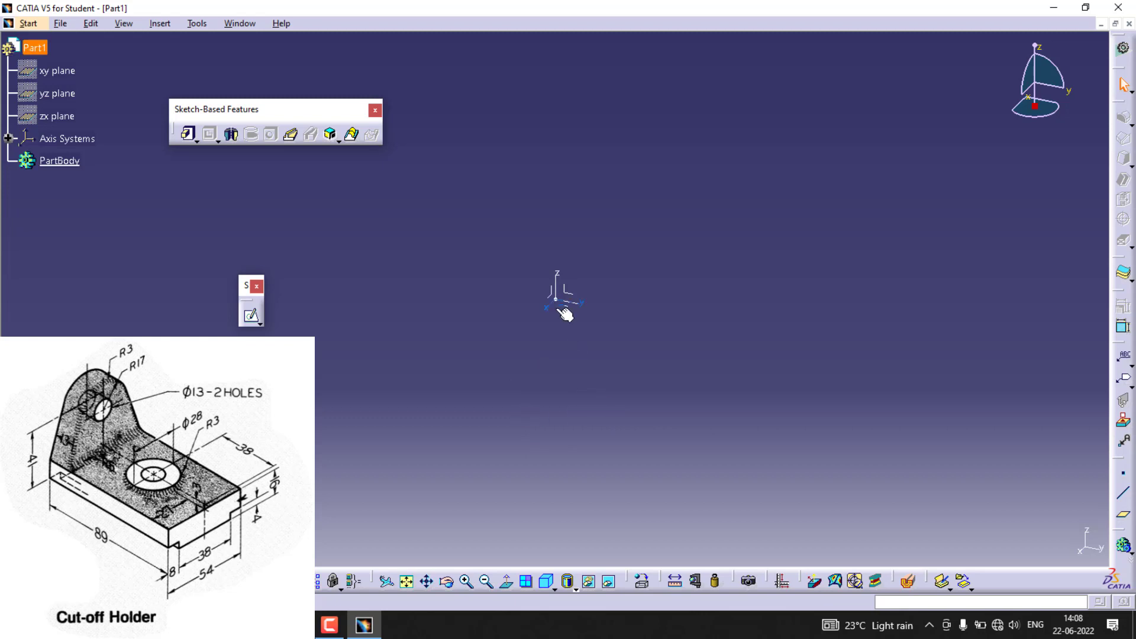
Sketch on the zx plane, from the origin, a closed stepped half-profile about 39 mm wide at its base, 57 mm wide above and 33 mm high
left_click(549, 295)
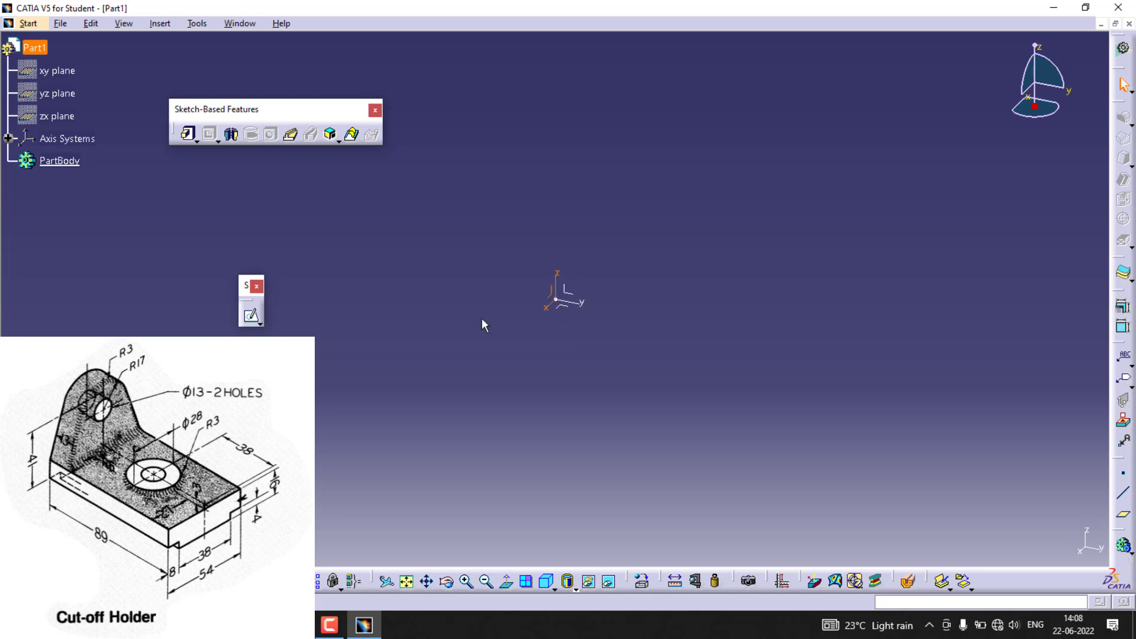
left_click(251, 315)
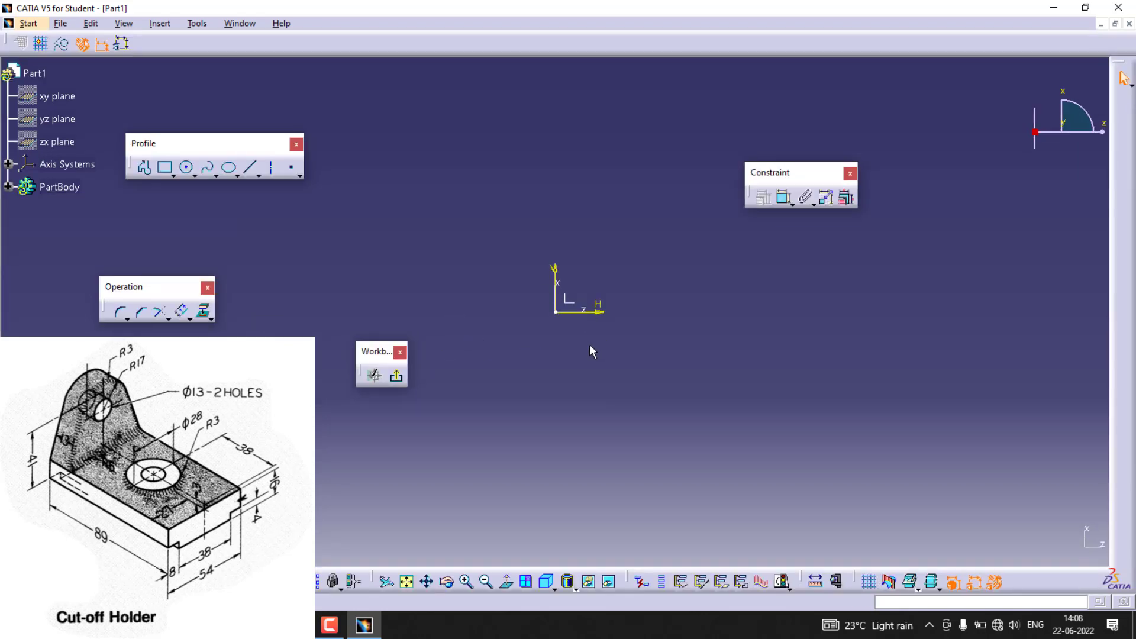
left_click(557, 312)
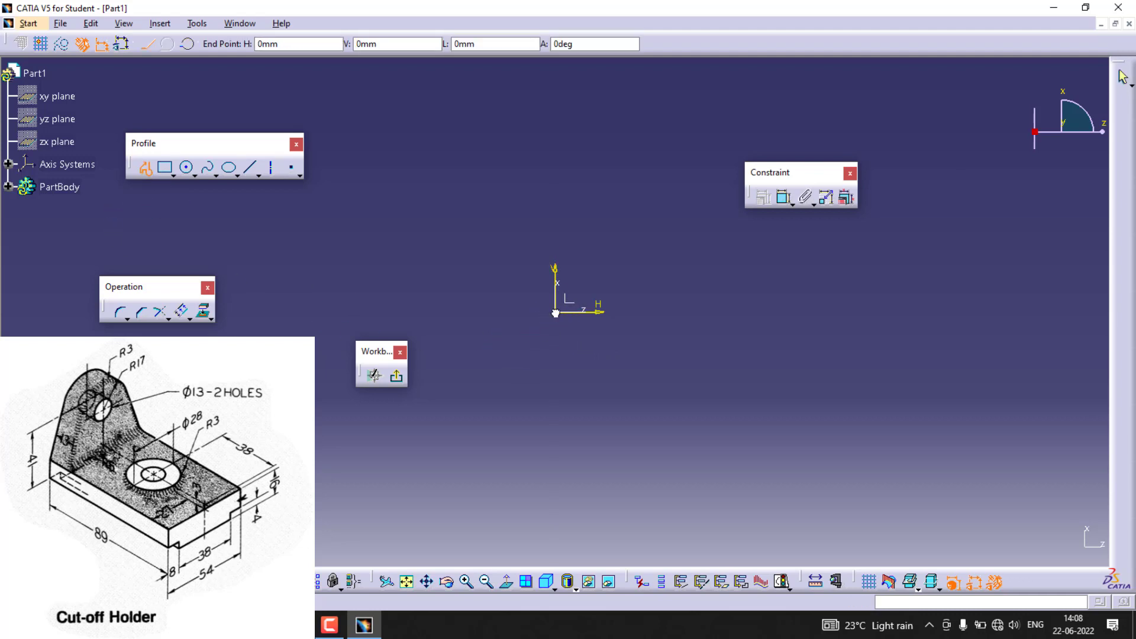
left_click(638, 313)
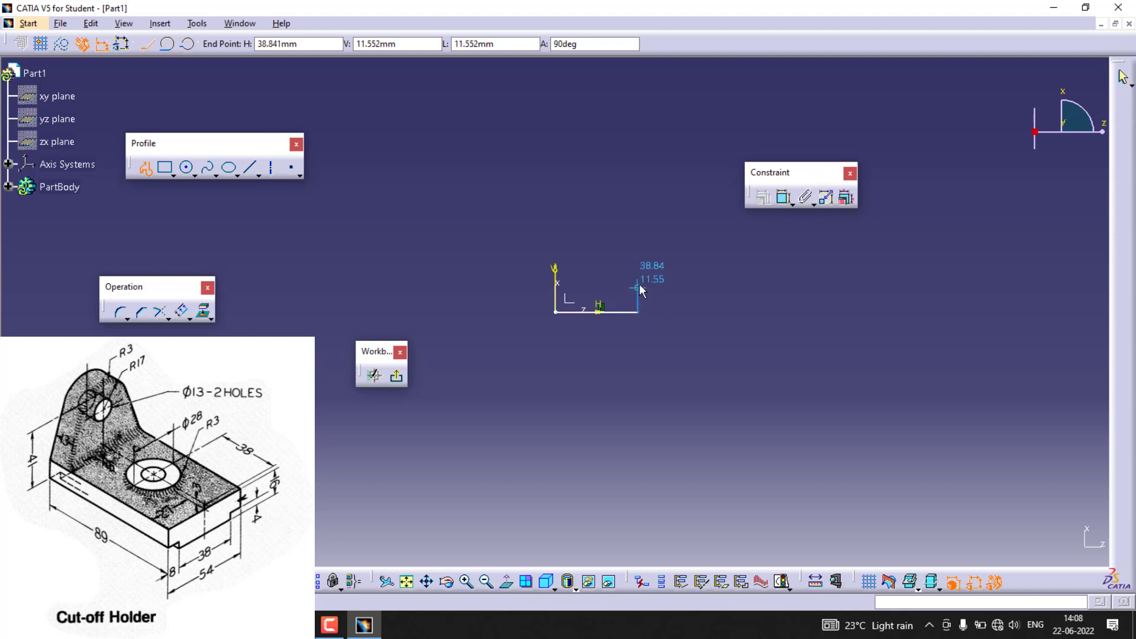
left_click(638, 281)
left_click(676, 281)
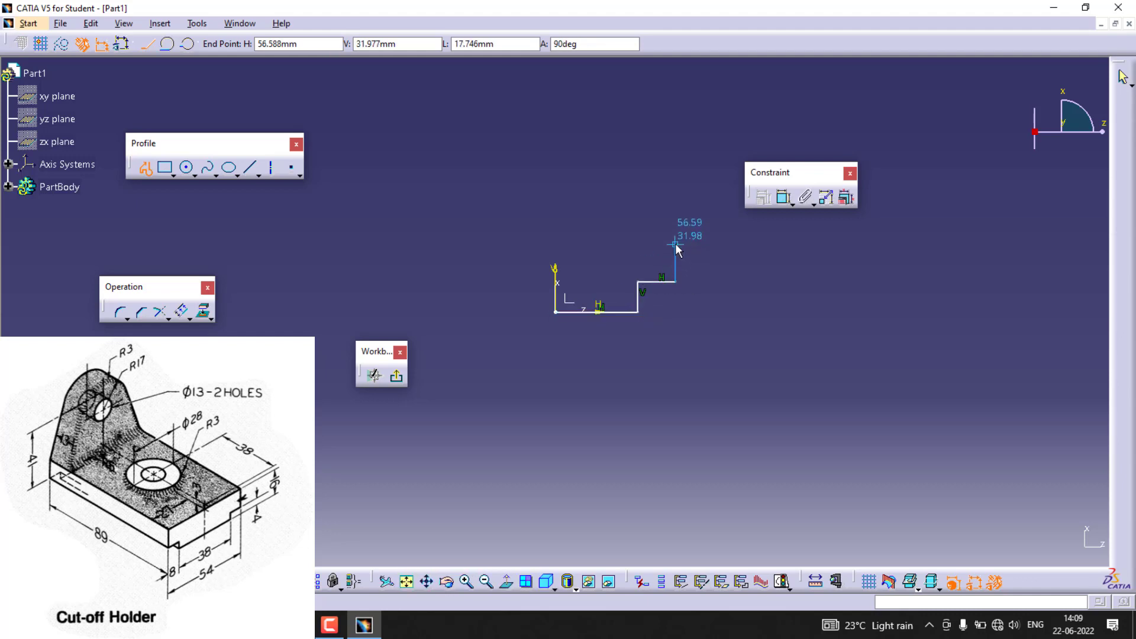
left_click(675, 241)
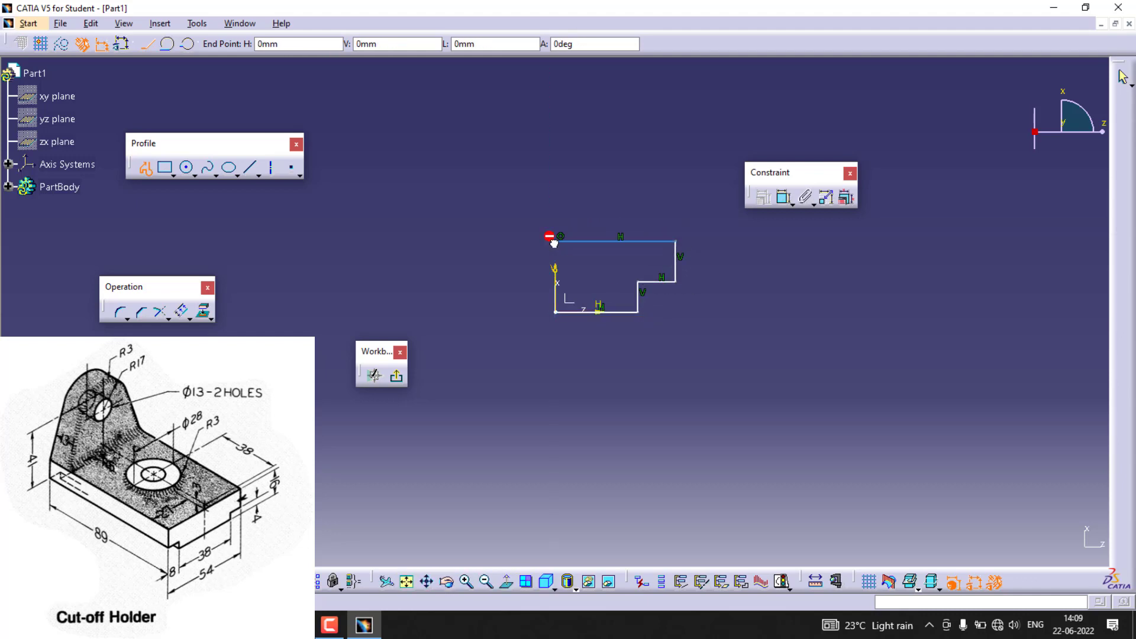
left_click(555, 241)
left_click(557, 313)
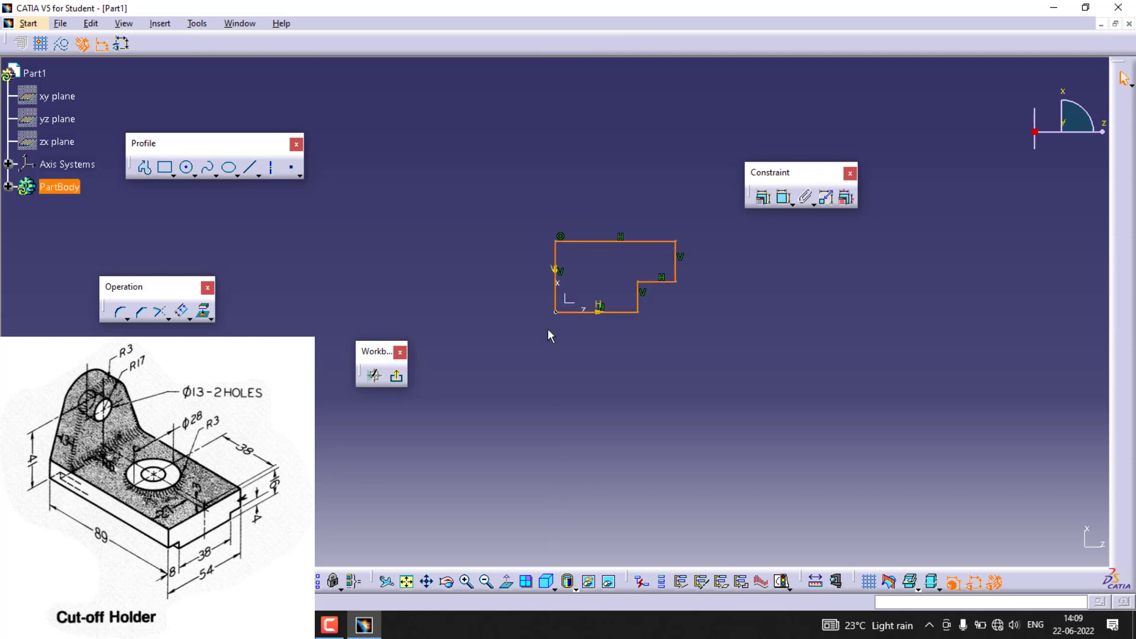
Mirror the whole half-profile about the vertical axis to form a symmetric T-shaped section
left_click_drag(502, 204, 717, 347)
left_click(190, 319)
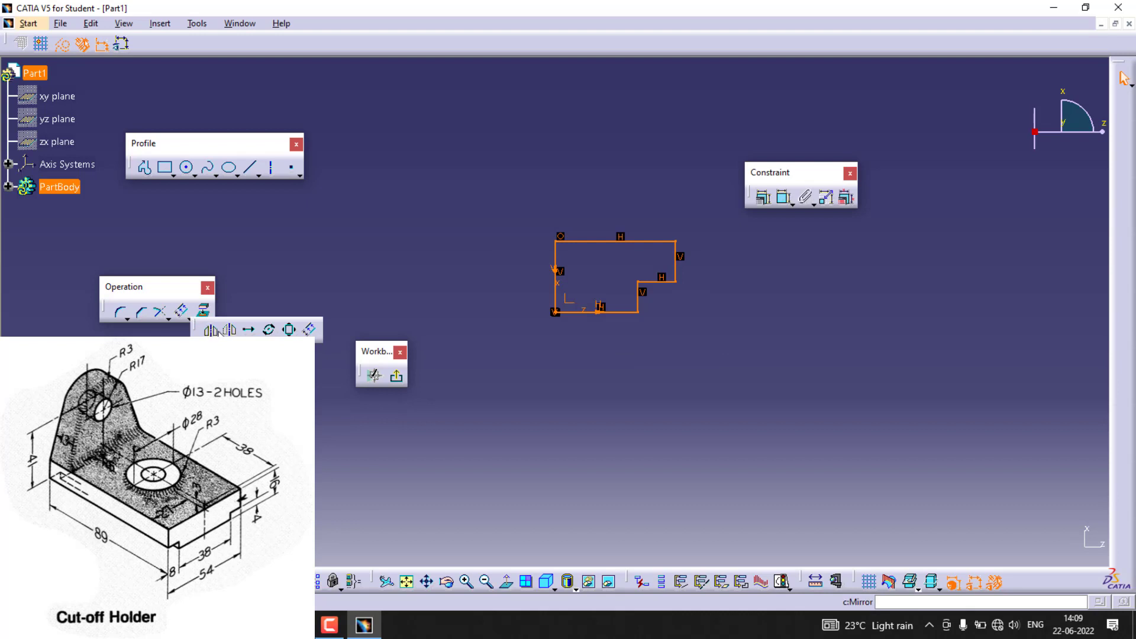
left_click(212, 330)
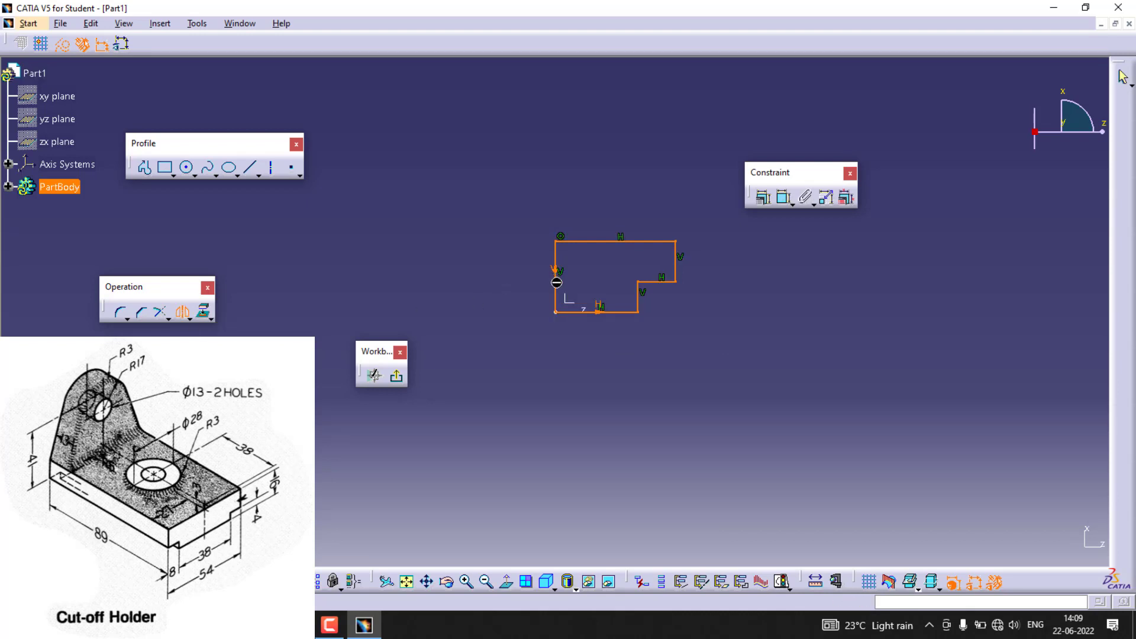
left_click(556, 282)
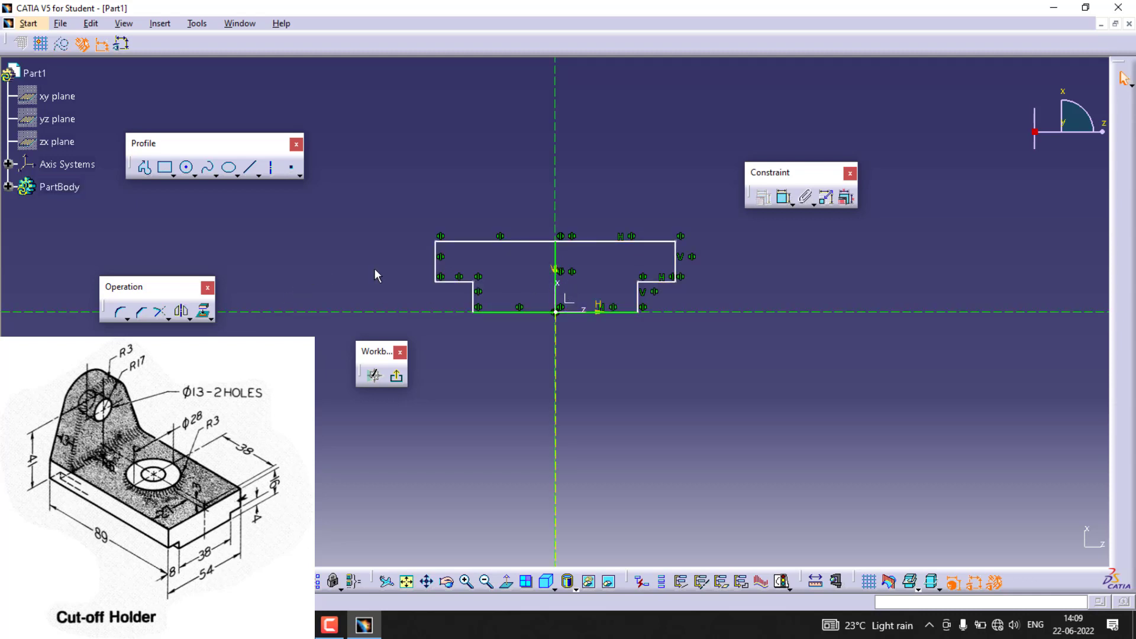
Convert the vertical centre line of the mirrored profile to a construction element
left_click(555, 258)
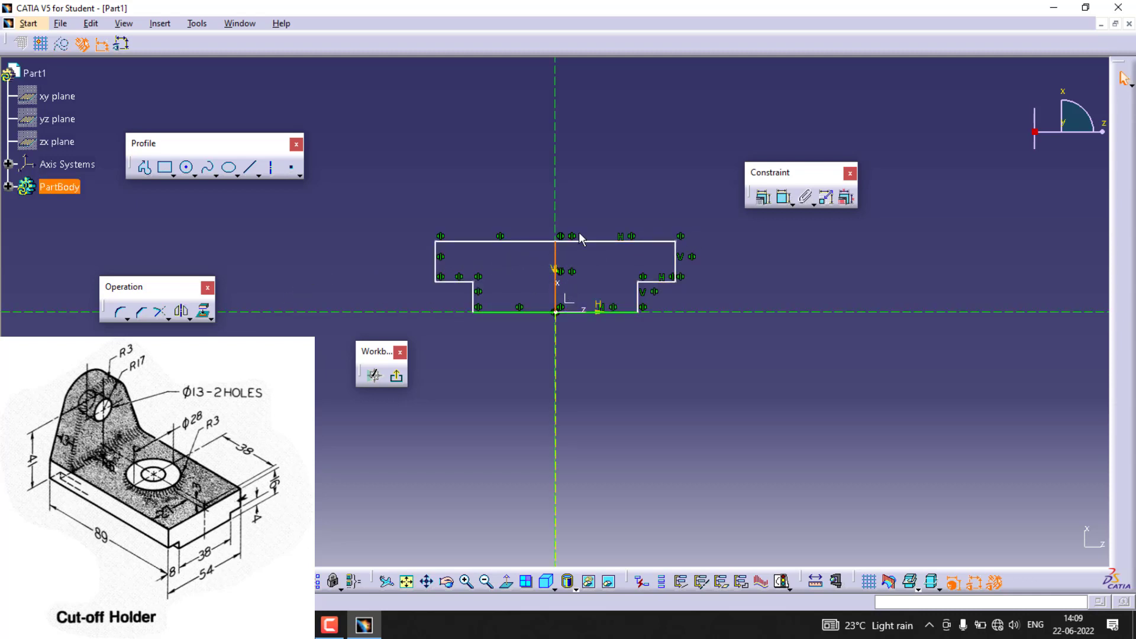
left_click(63, 46)
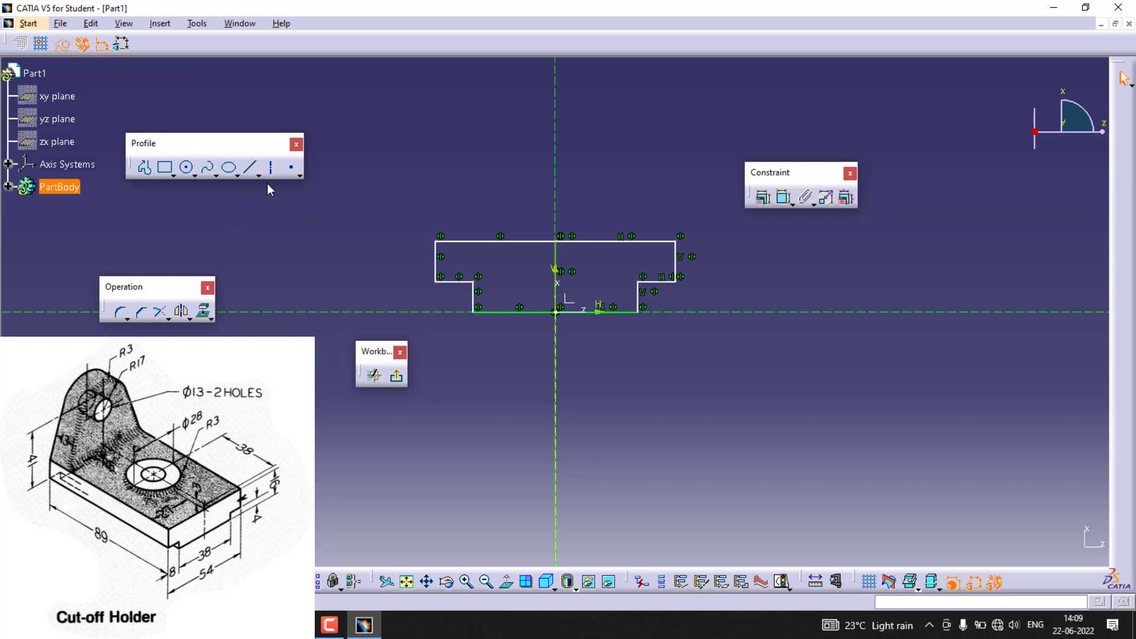
mouse_move(7, 40)
left_mouse_down()
mouse_move(457, 181)
mouse_move(380, 165)
mouse_move(406, 180)
left_mouse_up()
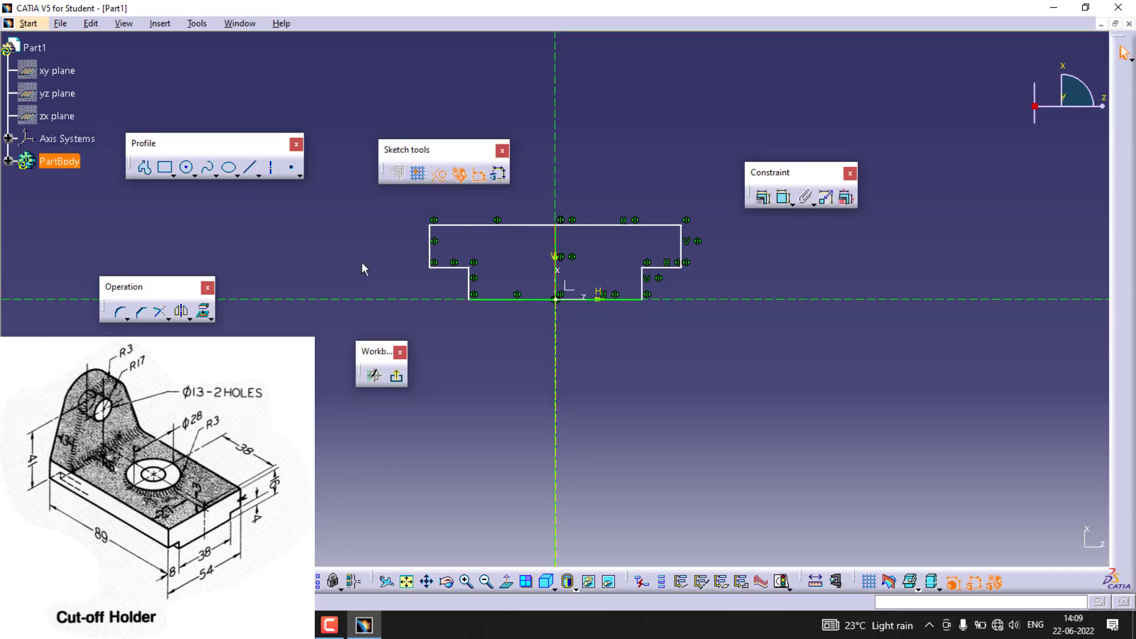
left_click(561, 246)
left_click(328, 274)
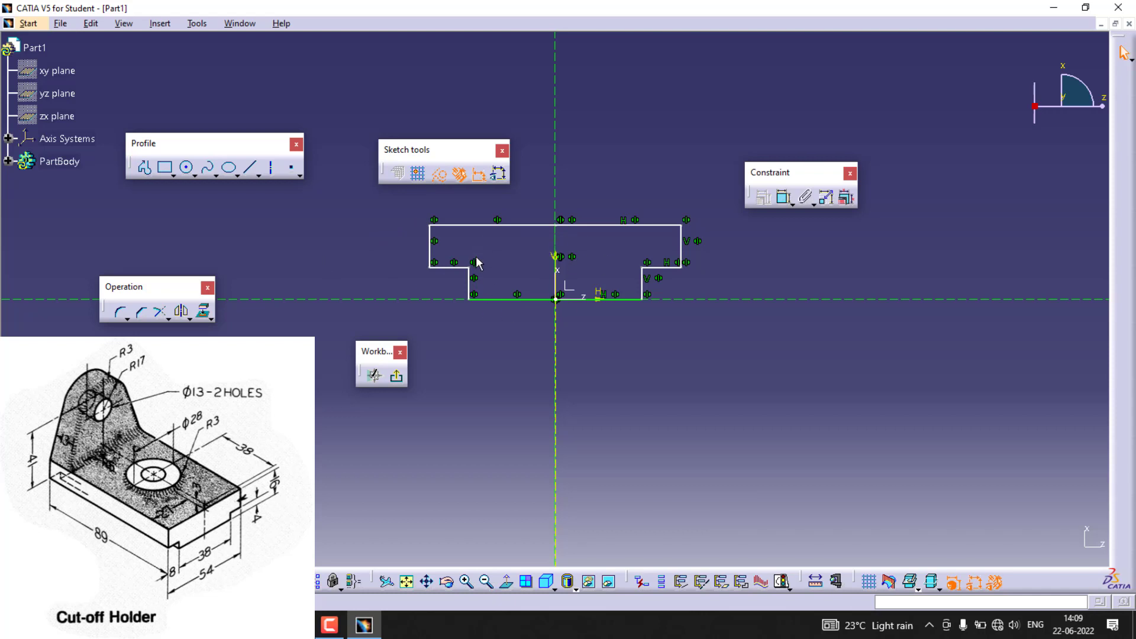
Dimension the distance between the two lower vertical edges of the profile and set it to 38 mm
left_click(786, 205)
left_click(470, 285)
left_click(645, 283)
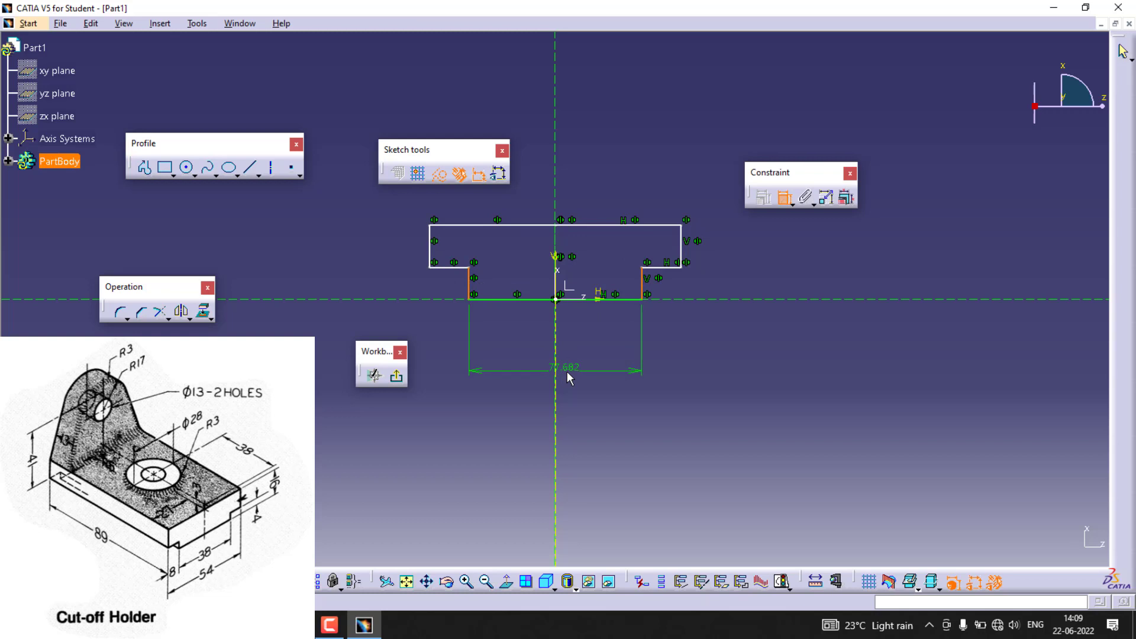
left_click(567, 371)
double_click(567, 373)
type("38")
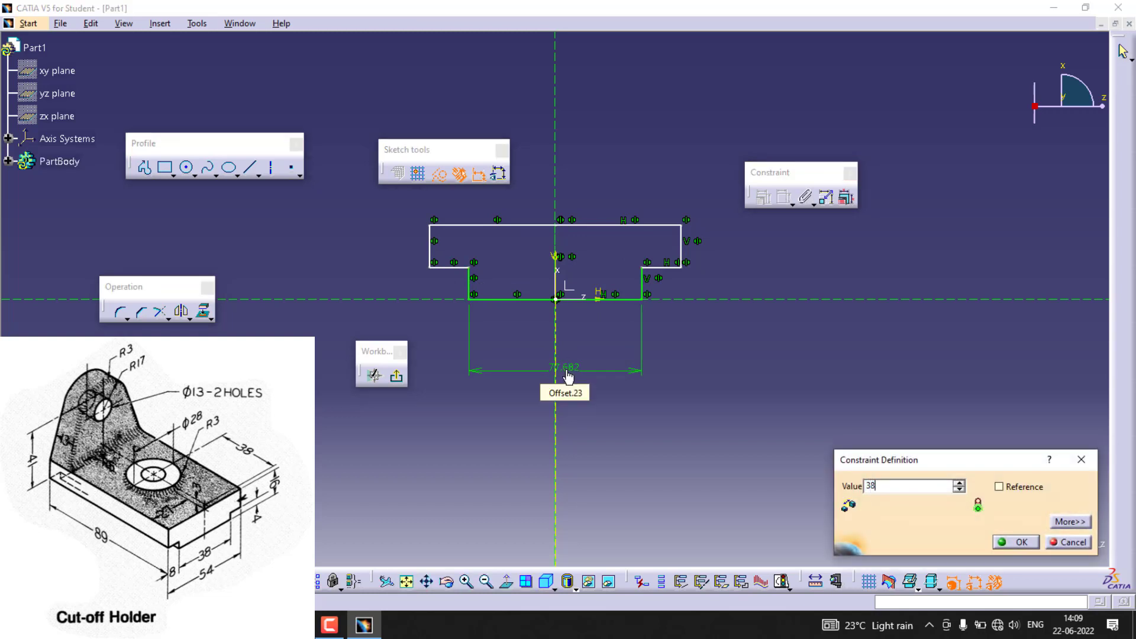
key("Return")
Dimension the distance between the two outer vertical edges of the profile and set it to 54 mm
left_click(431, 248)
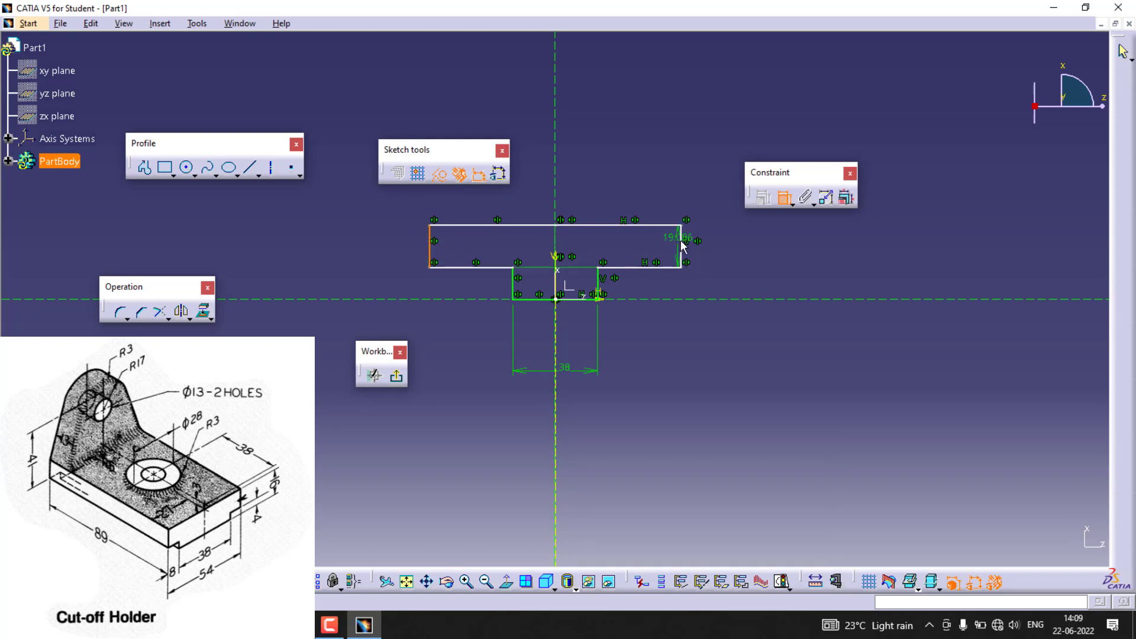
left_click(681, 245)
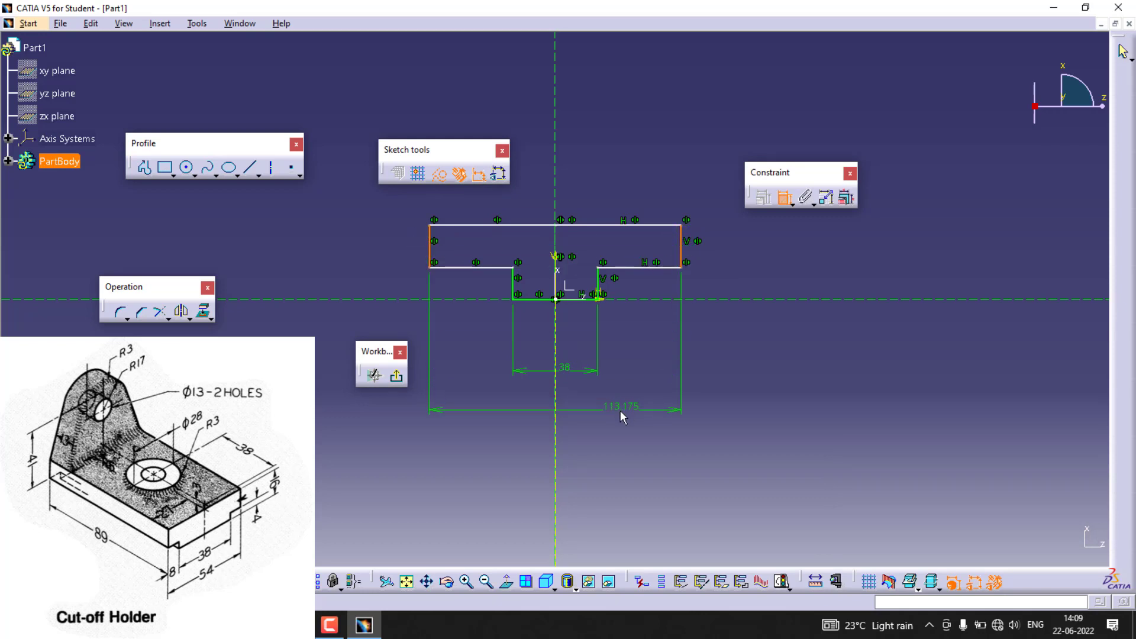
left_click(621, 410)
double_click(626, 409)
type("54")
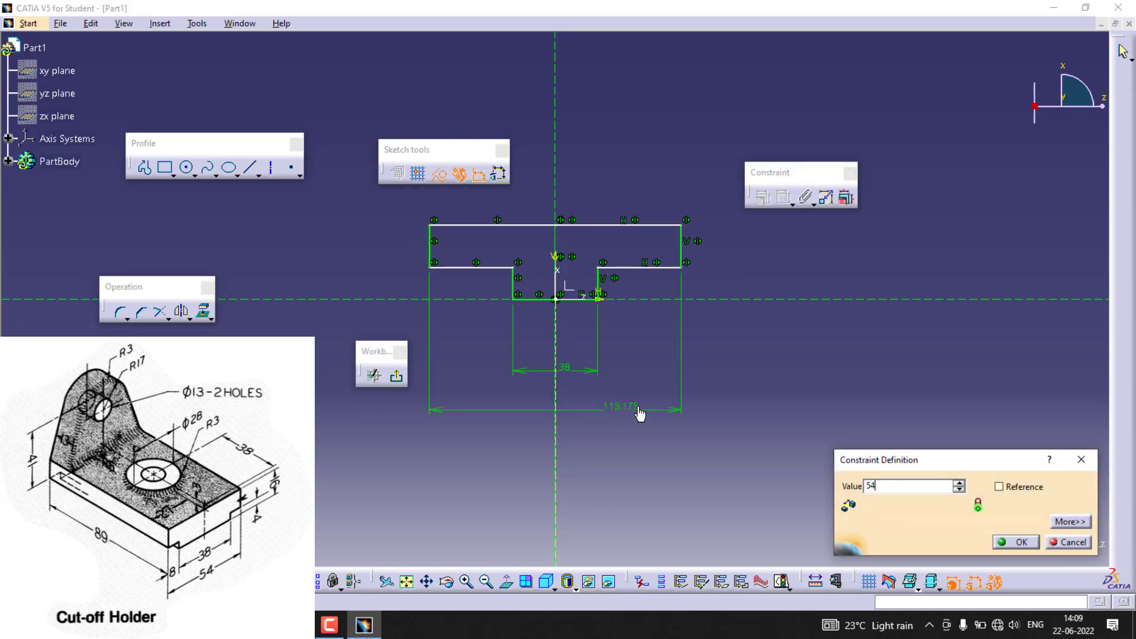
key("Return")
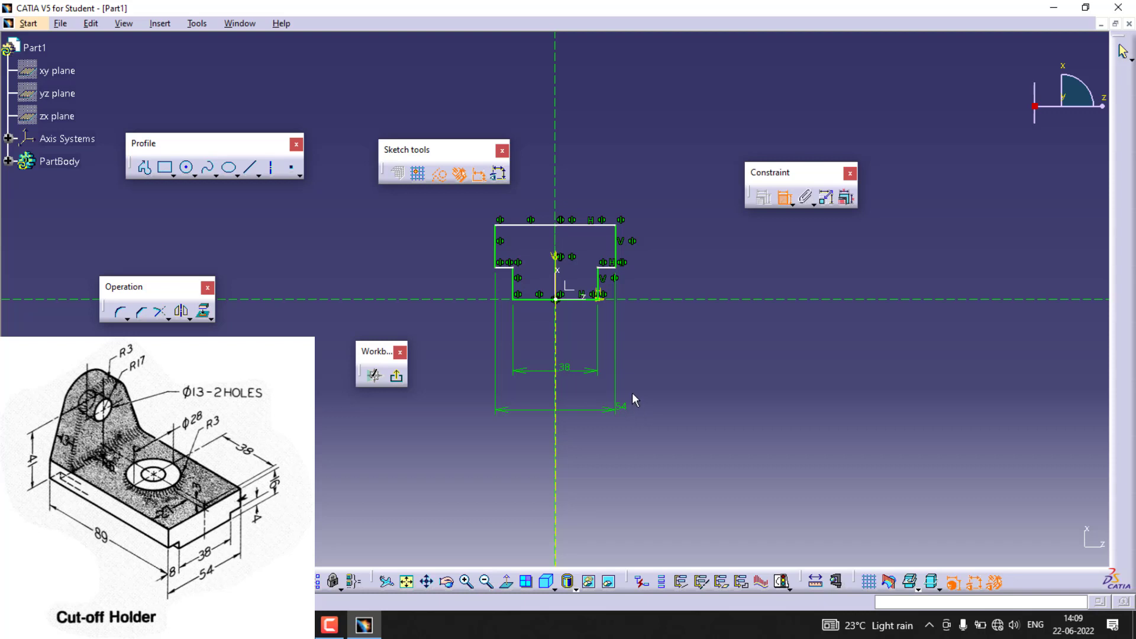
Dimension the step's height from the horizontal axis to the shoulder edge and set it to 4 mm
left_click(609, 268)
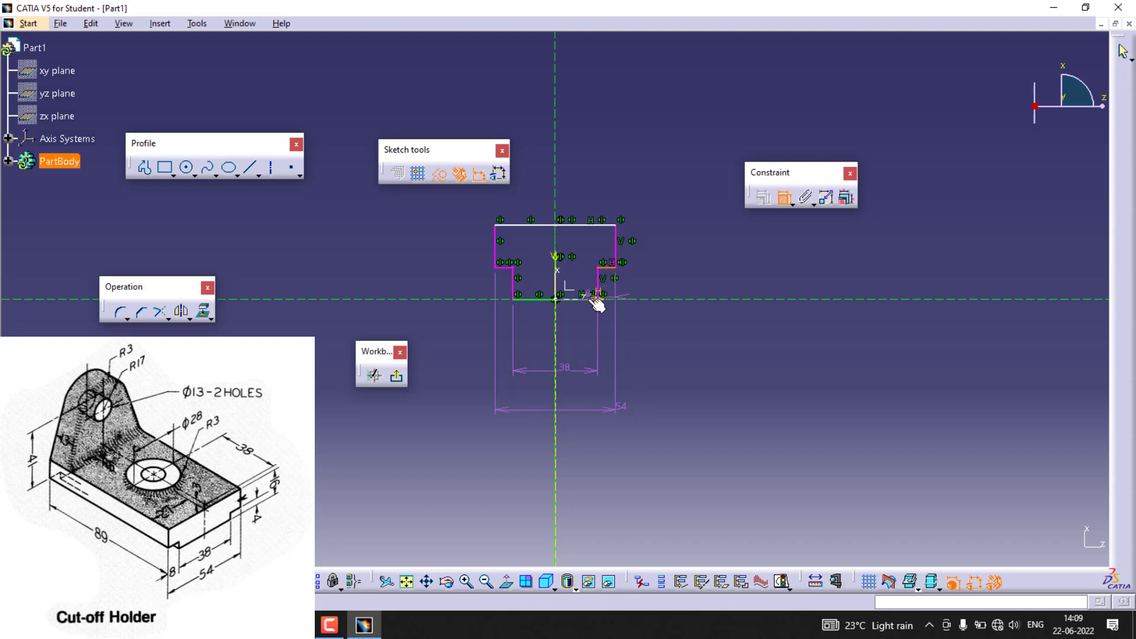
left_click(673, 300)
left_click(710, 288)
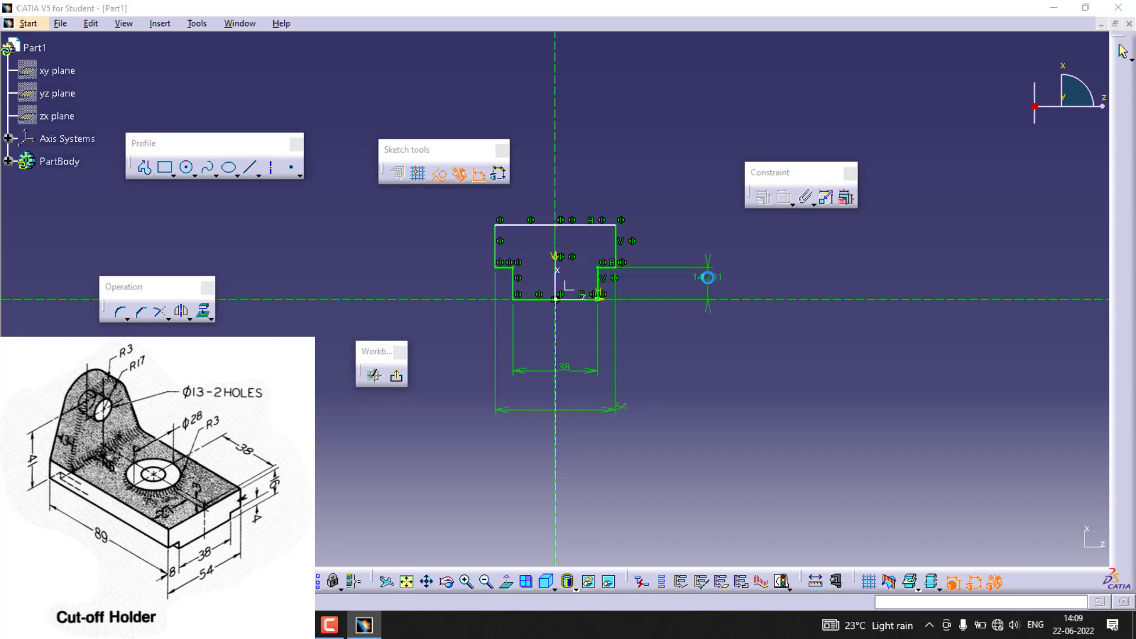
double_click(708, 276)
type("8")
key("Return")
Dimension the profile's overall height from the horizontal axis to its upper edge, set it to 16 mm, and exit the sketch
left_click(605, 228)
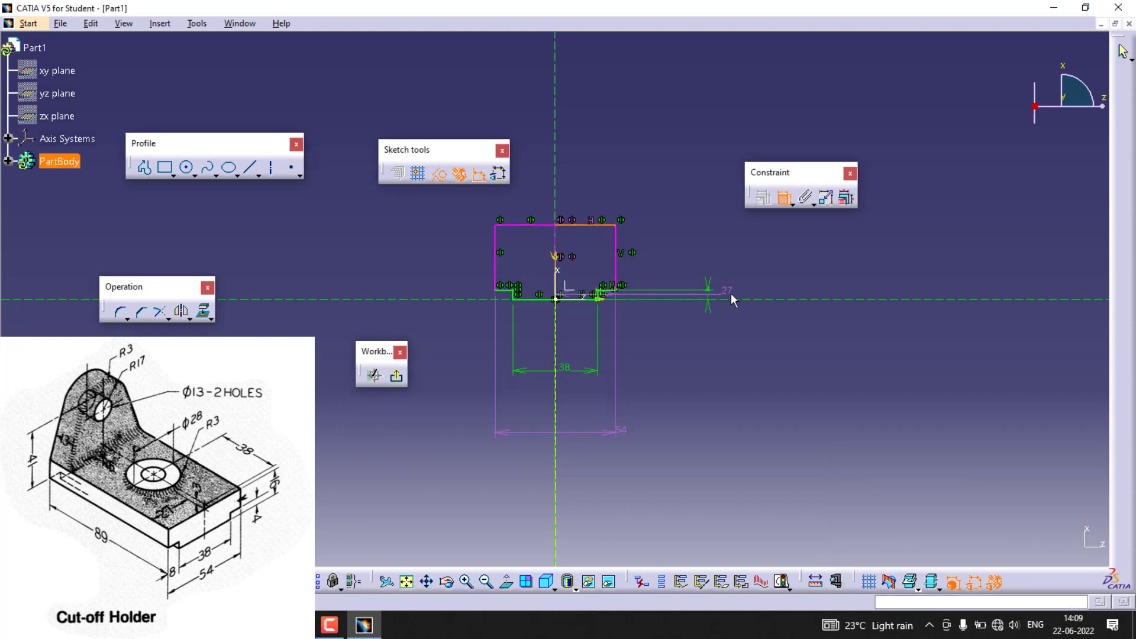
left_click(748, 298)
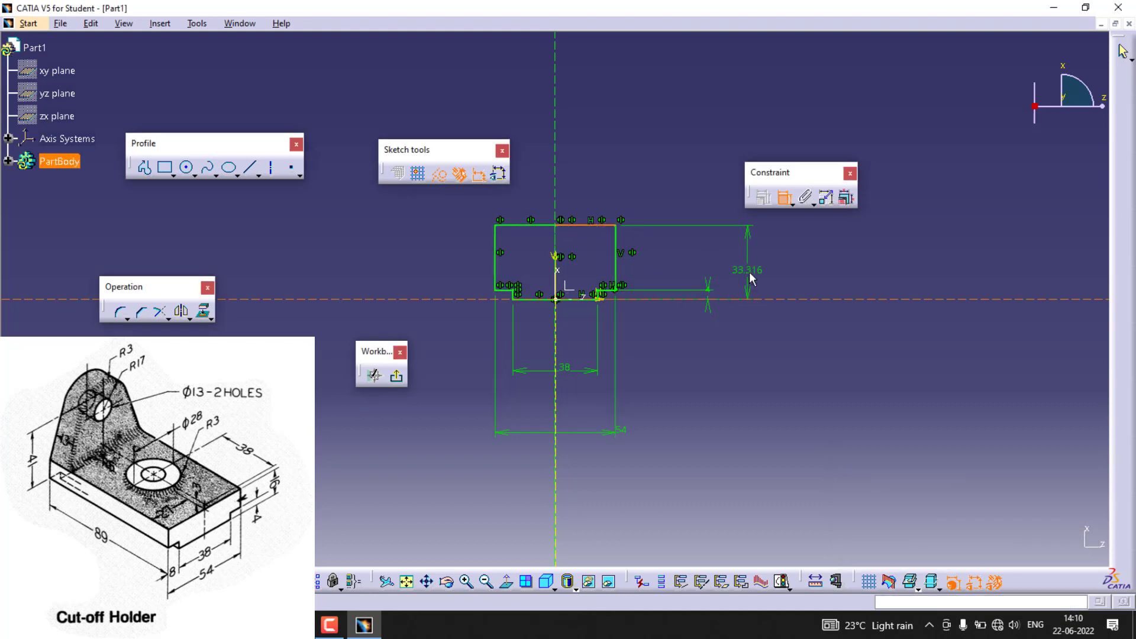
double_click(749, 273)
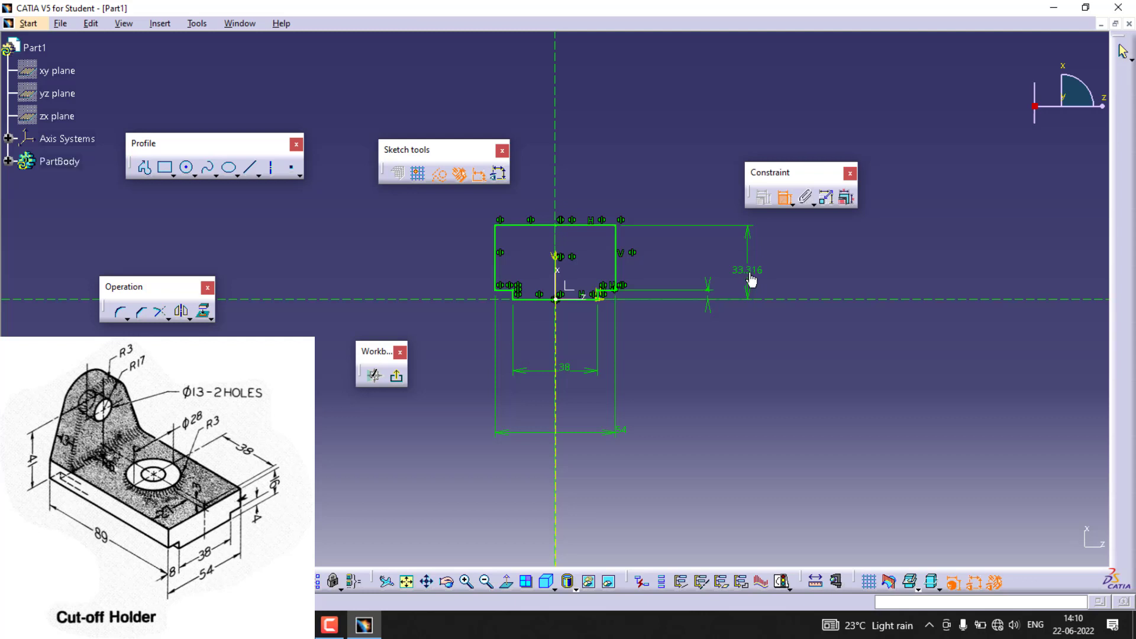
type("16")
key("Return")
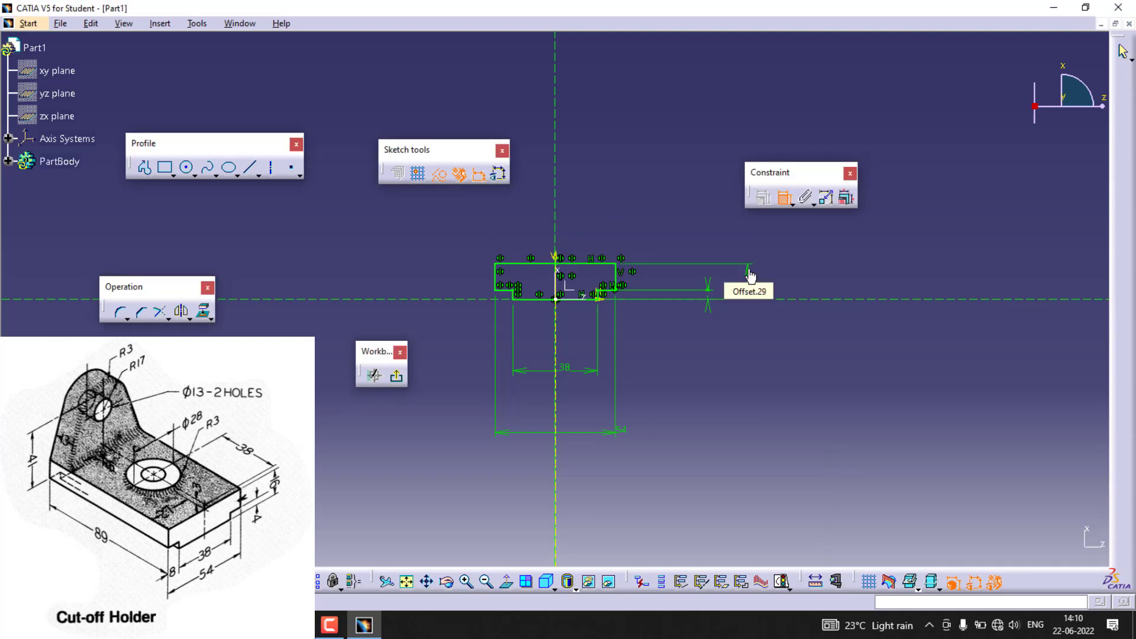
left_click(391, 377)
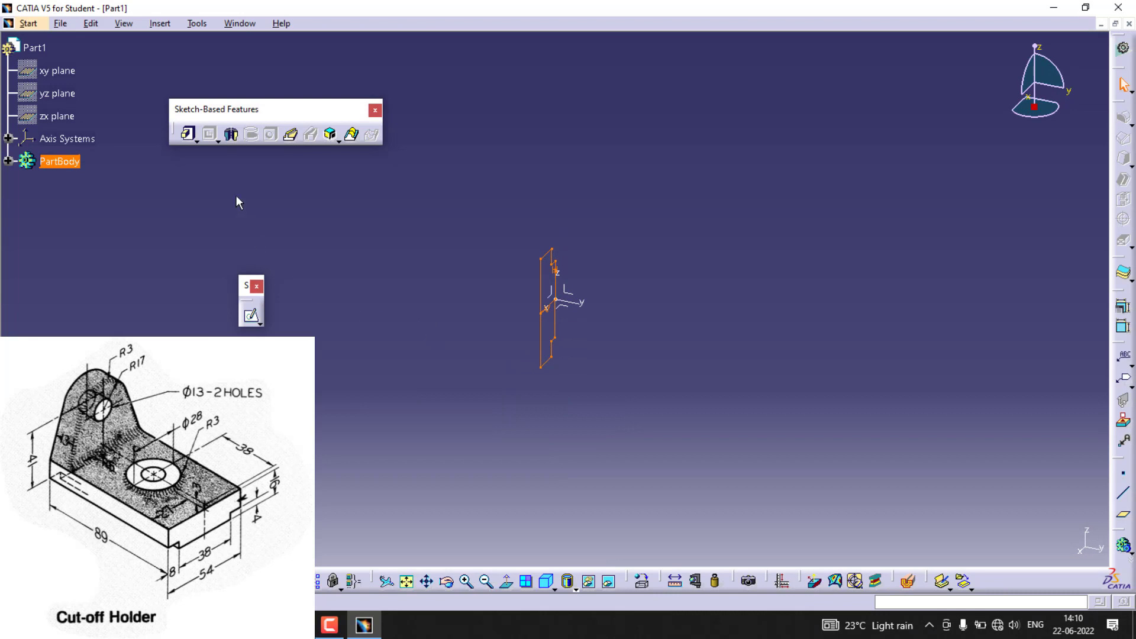
Extrude the T-shaped profile with a Pad 89 mm long to form the holder's base
left_click(188, 135)
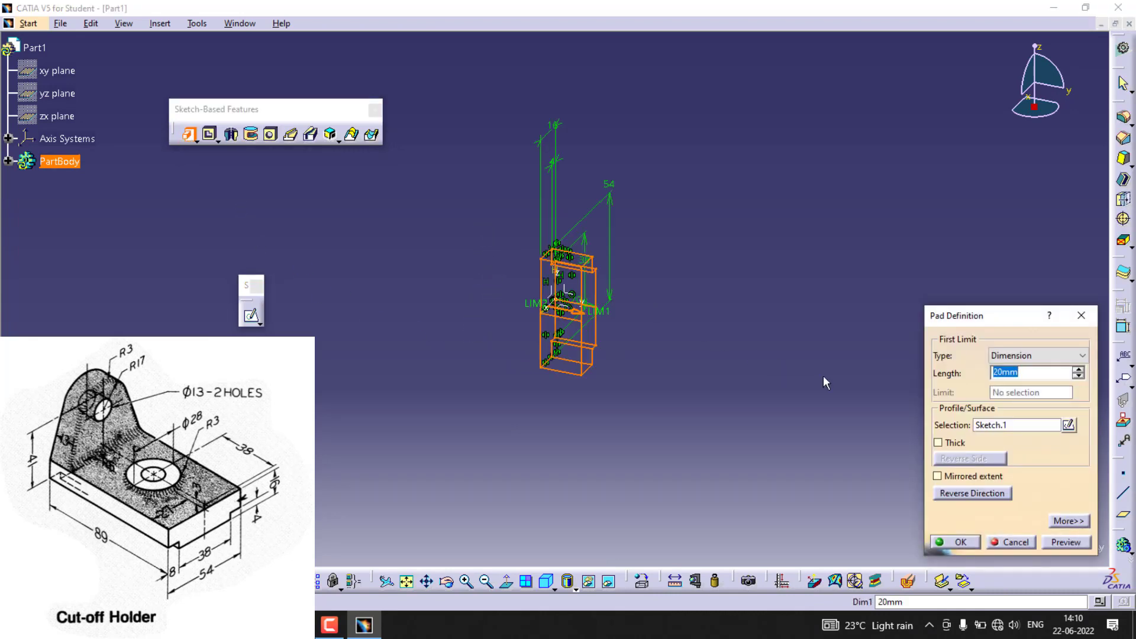
type("38")
key("Return")
middle_click_drag(543, 278, 583, 303)
middle_click_drag(588, 172, 625, 252)
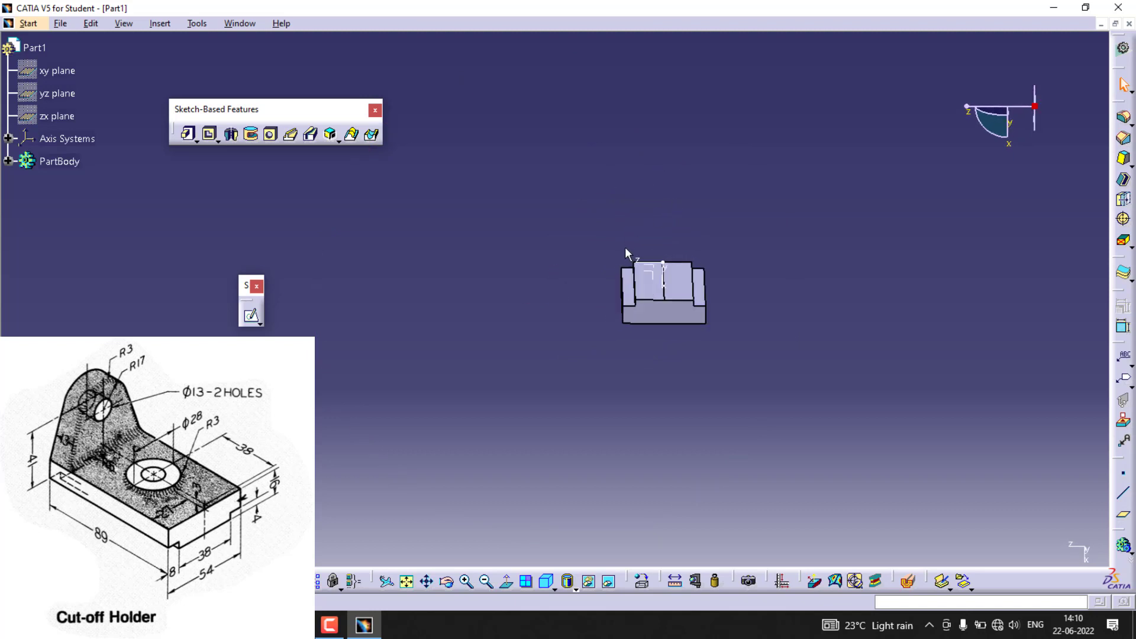
middle_click_drag(653, 382, 587, 275)
middle_click_drag(565, 381, 607, 193)
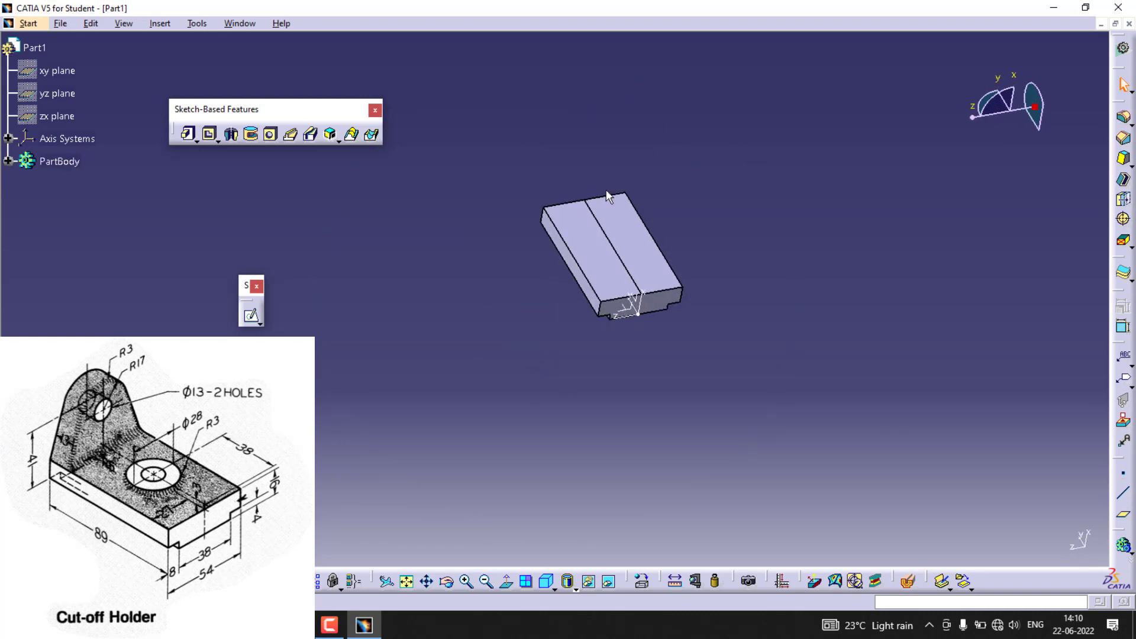
middle_click_drag(566, 363, 541, 273)
middle_click_drag(616, 387, 465, 201)
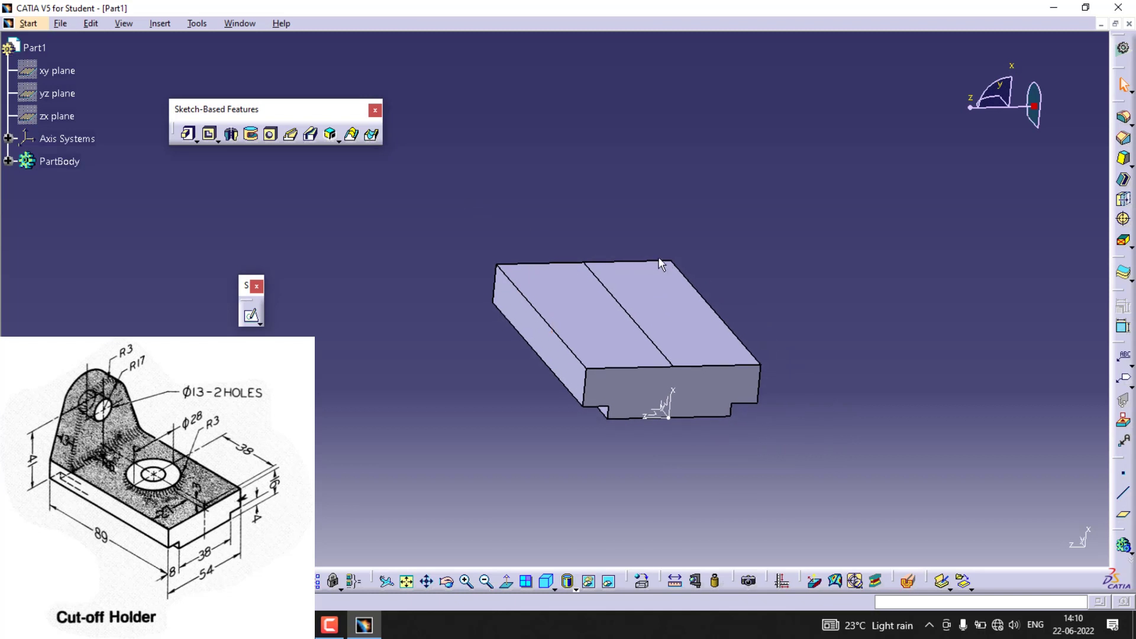
left_click(548, 580)
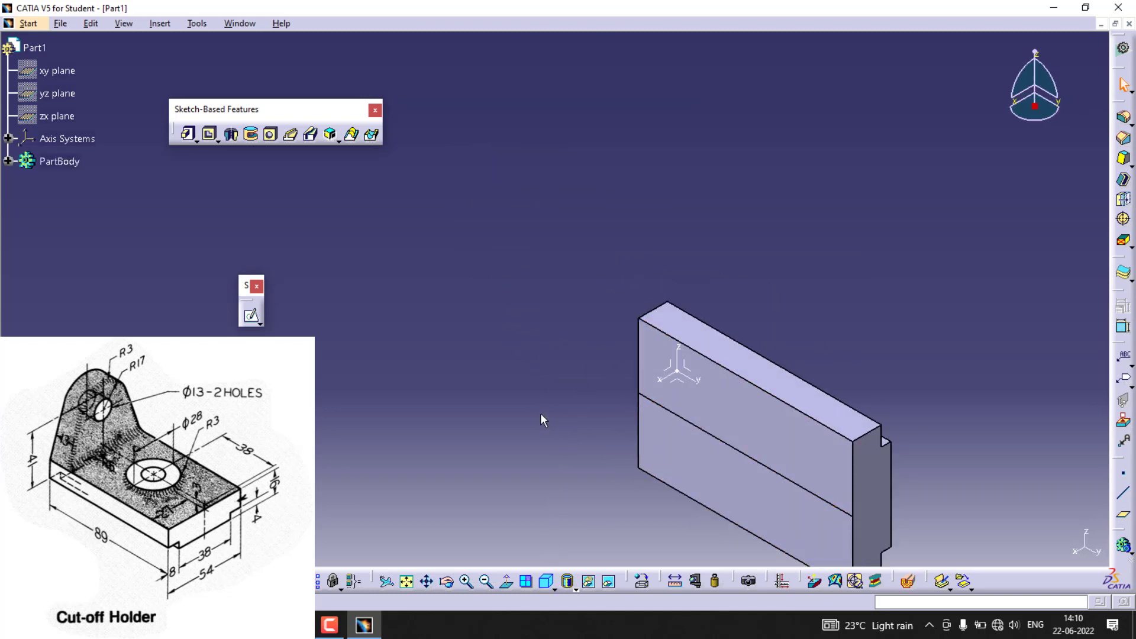
left_click(58, 71)
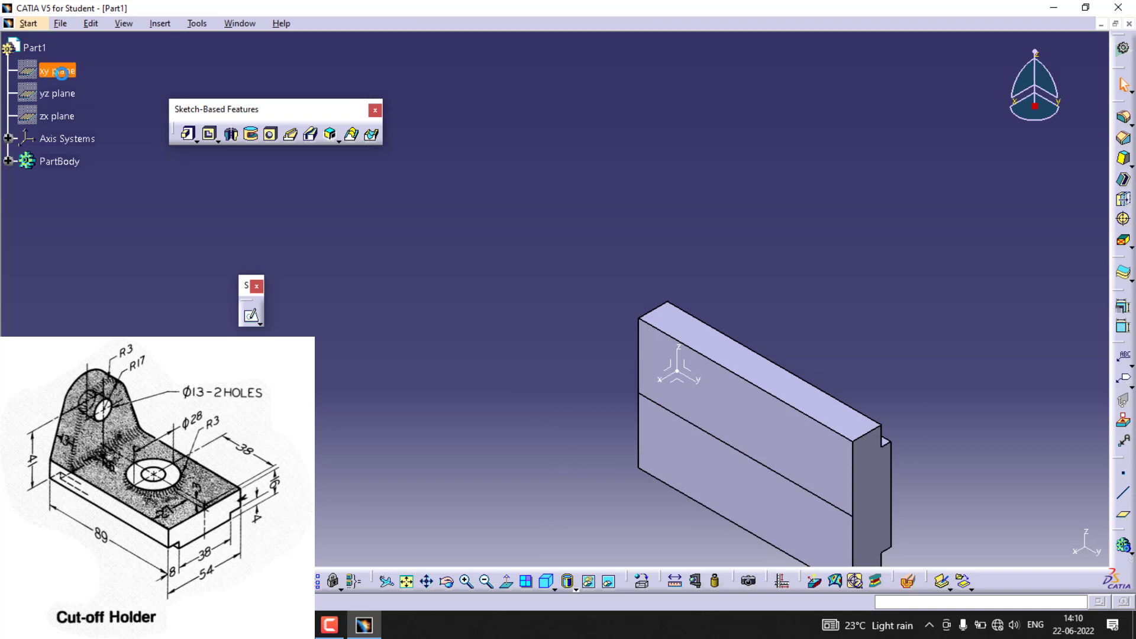
left_click(64, 94)
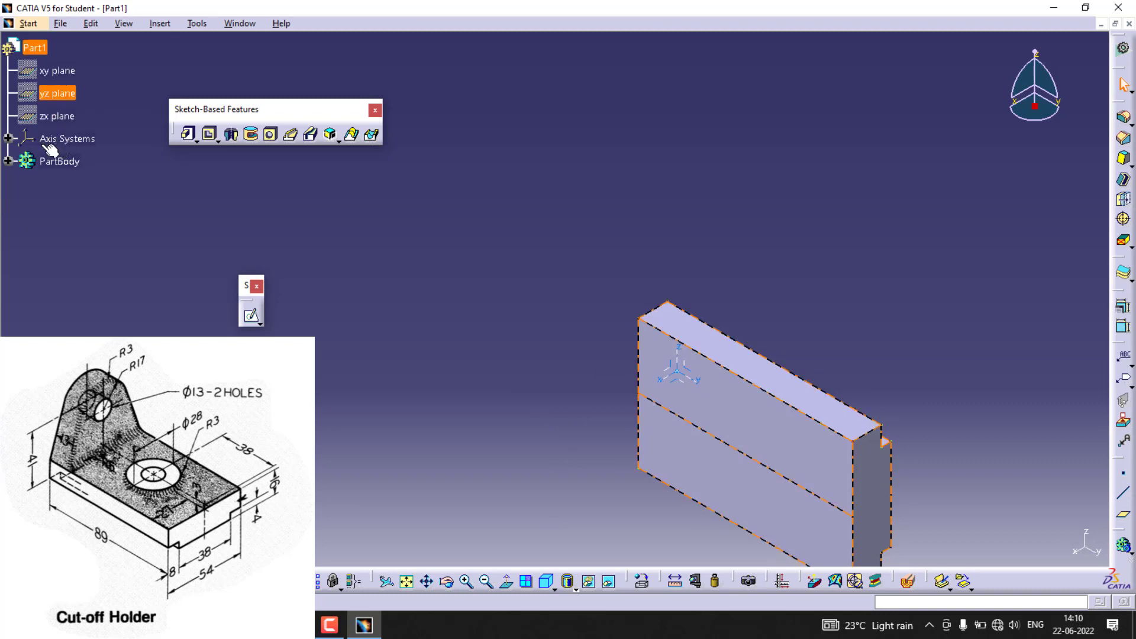
left_click(13, 164)
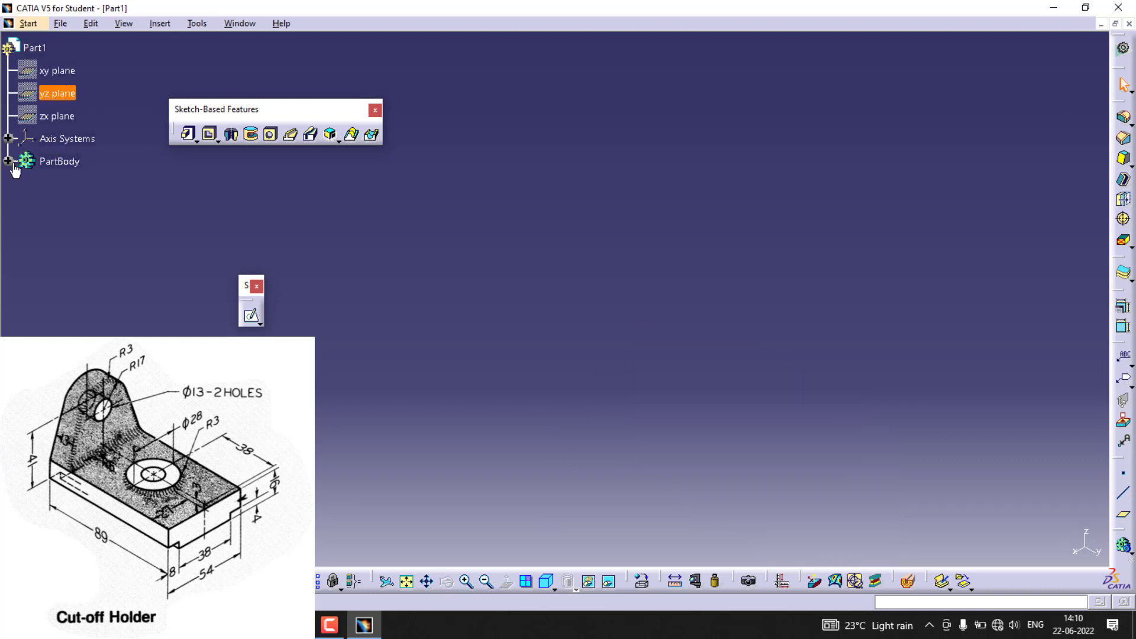
left_click(9, 162)
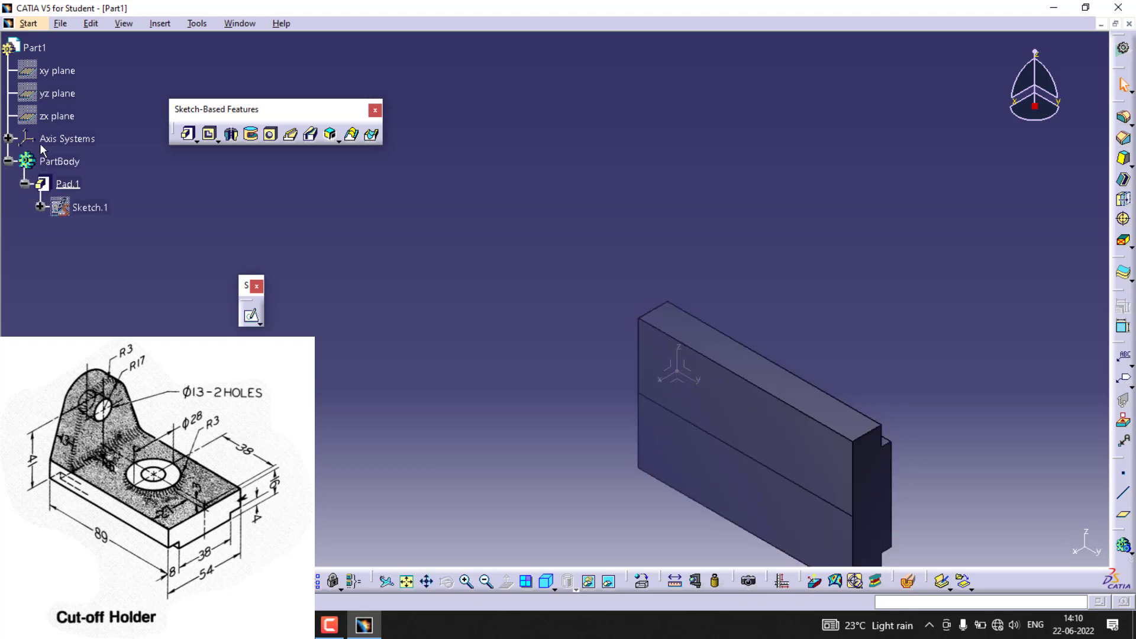
left_click(21, 48)
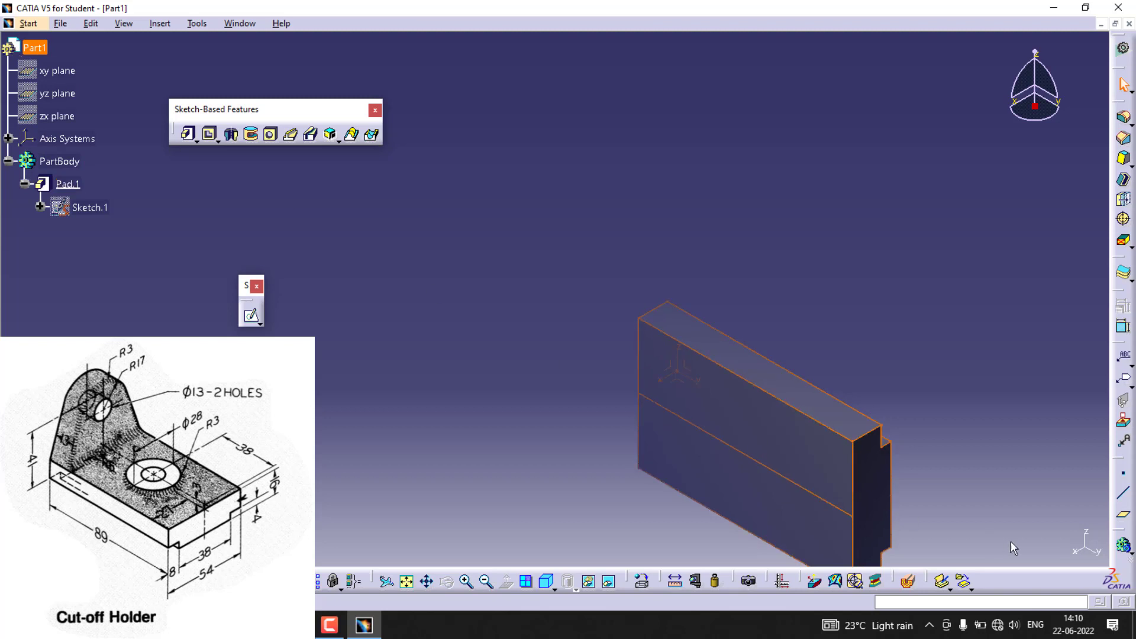
left_click(1088, 548)
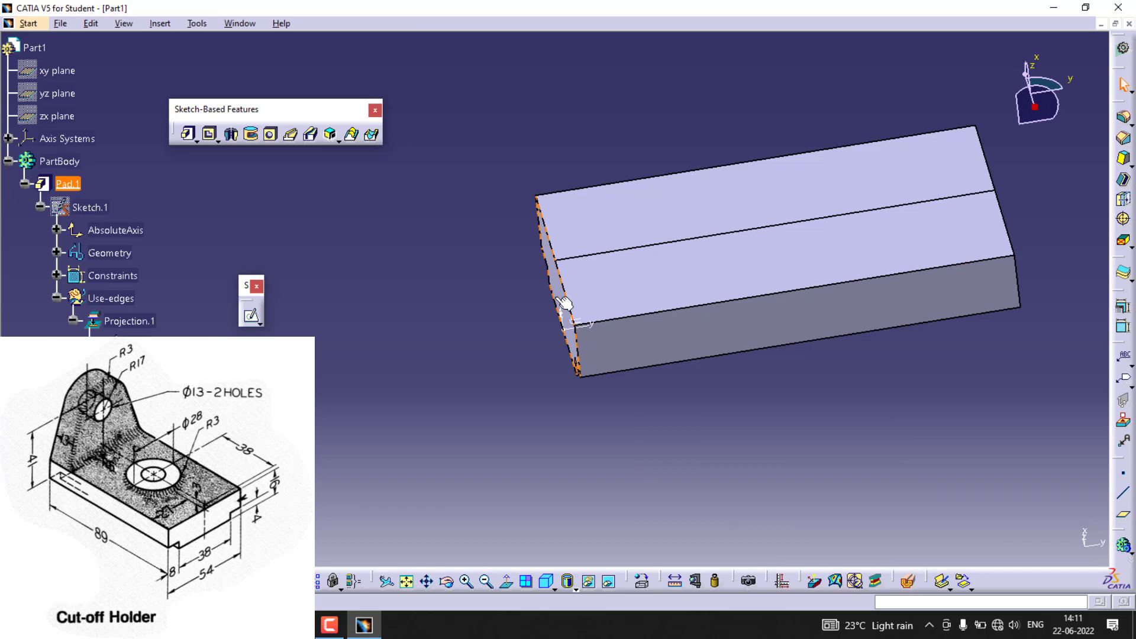
Start a sketch on the base's stepped end face and project both halves of its longest straight edge into it
left_click(564, 303)
left_click(251, 316)
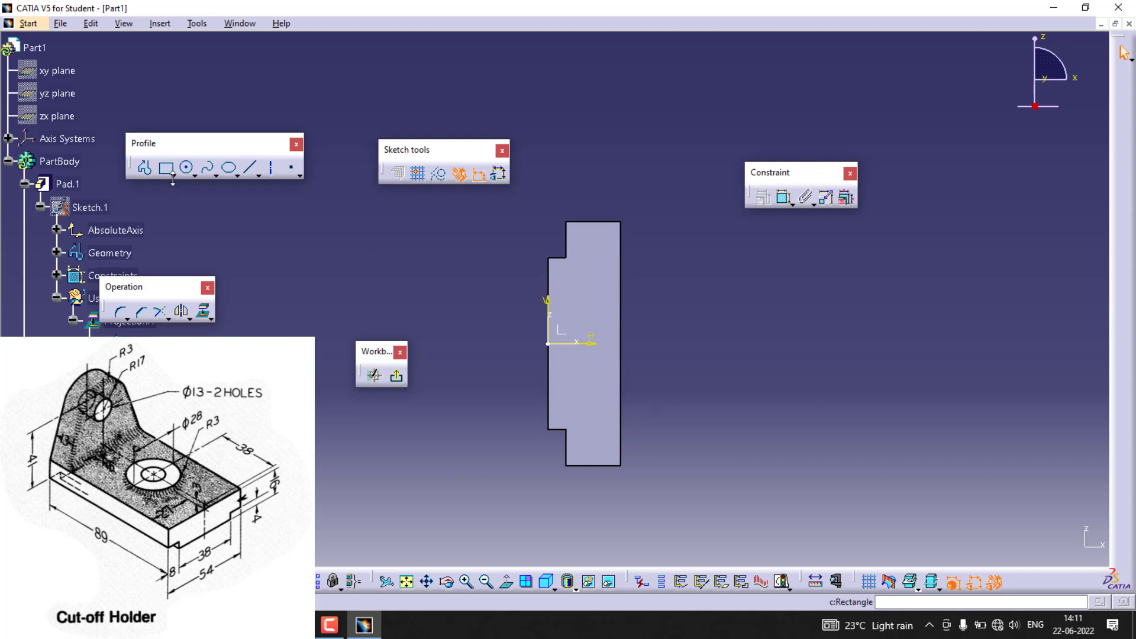
left_click(629, 312)
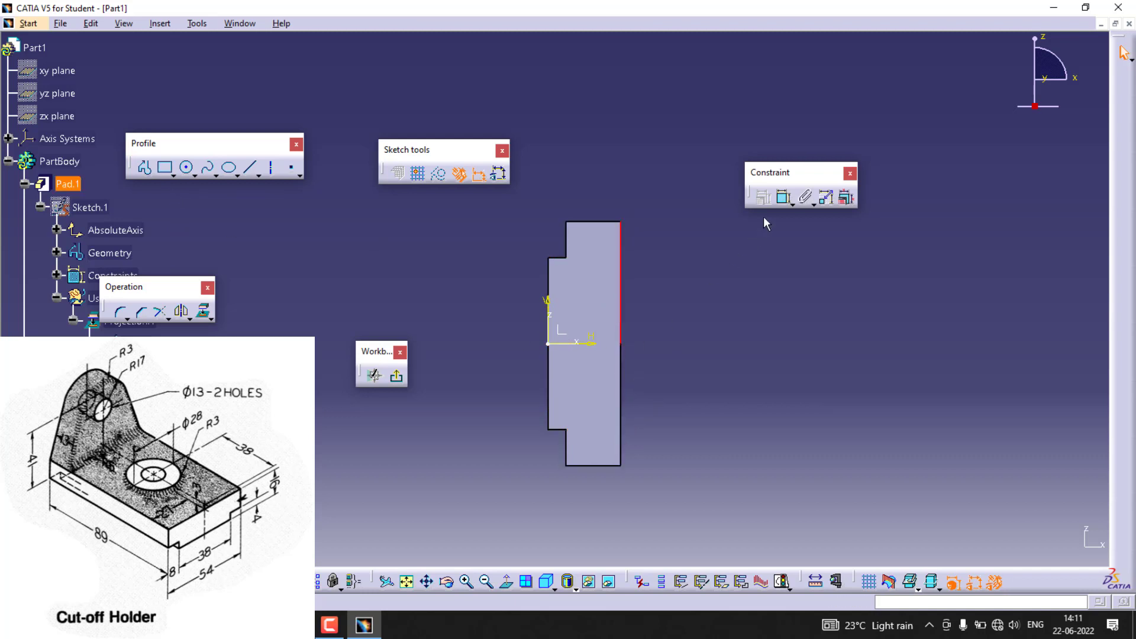
left_click(189, 320)
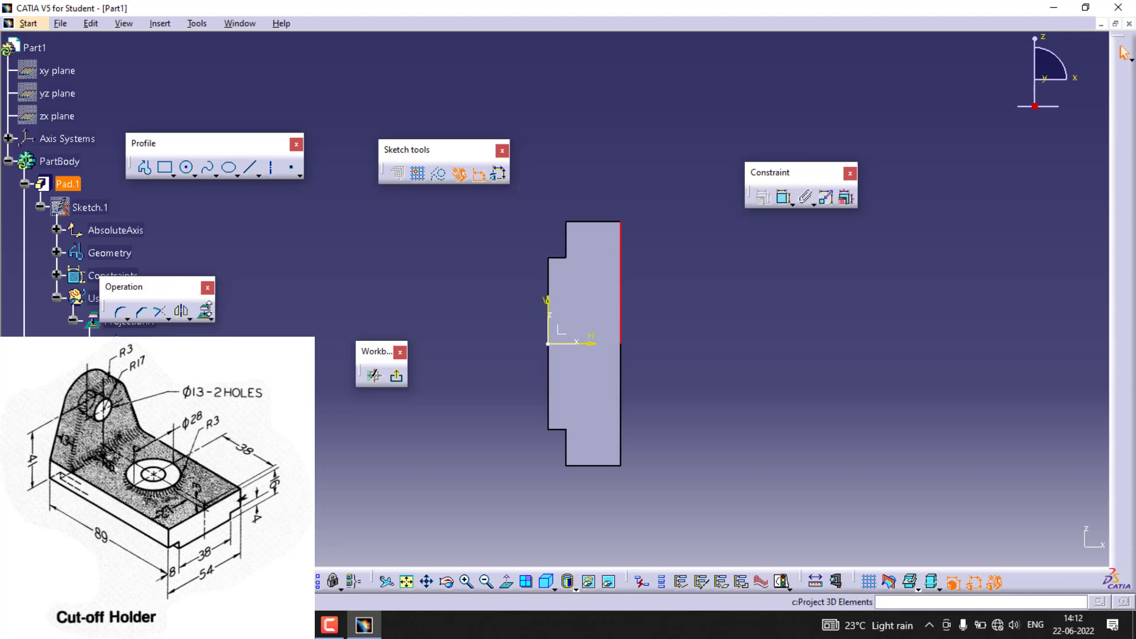
left_click(212, 322)
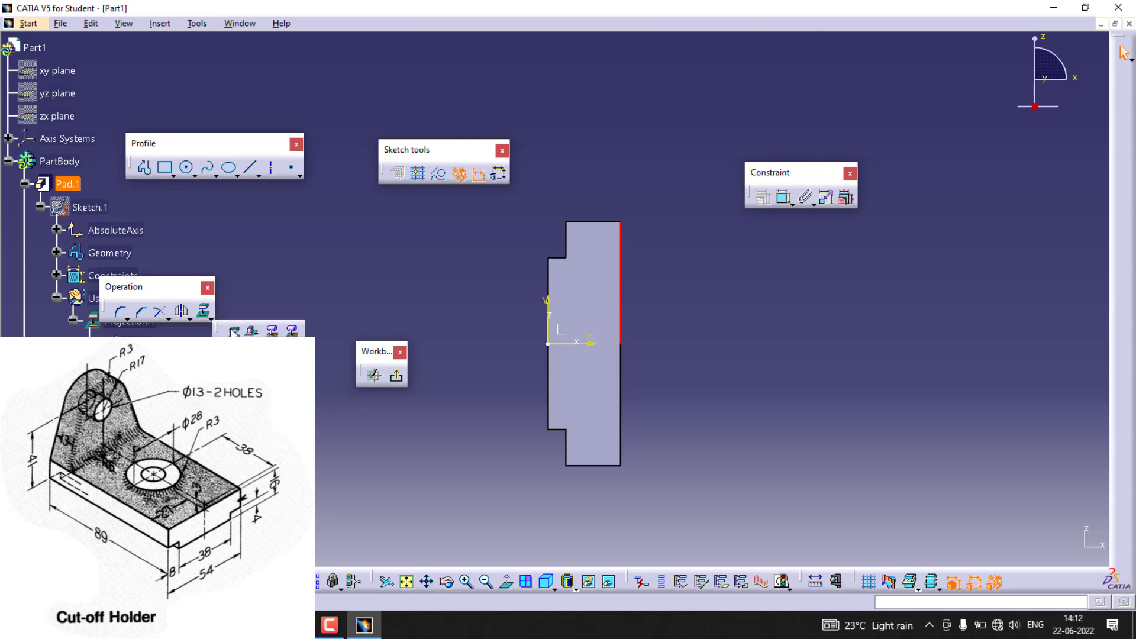
left_click(234, 330)
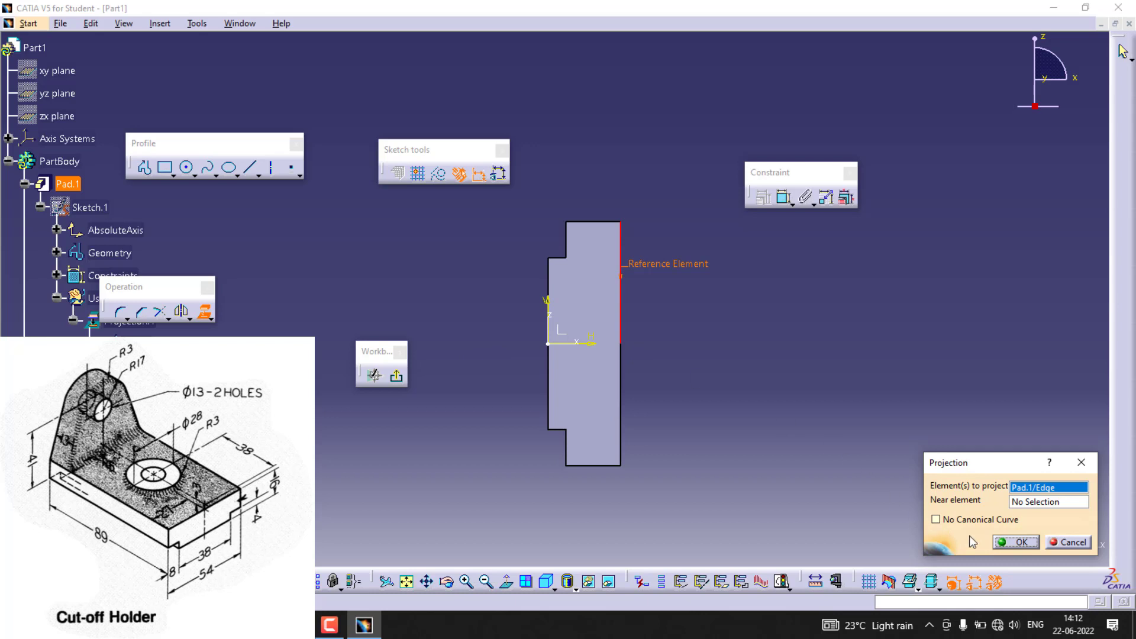
left_click(1016, 543)
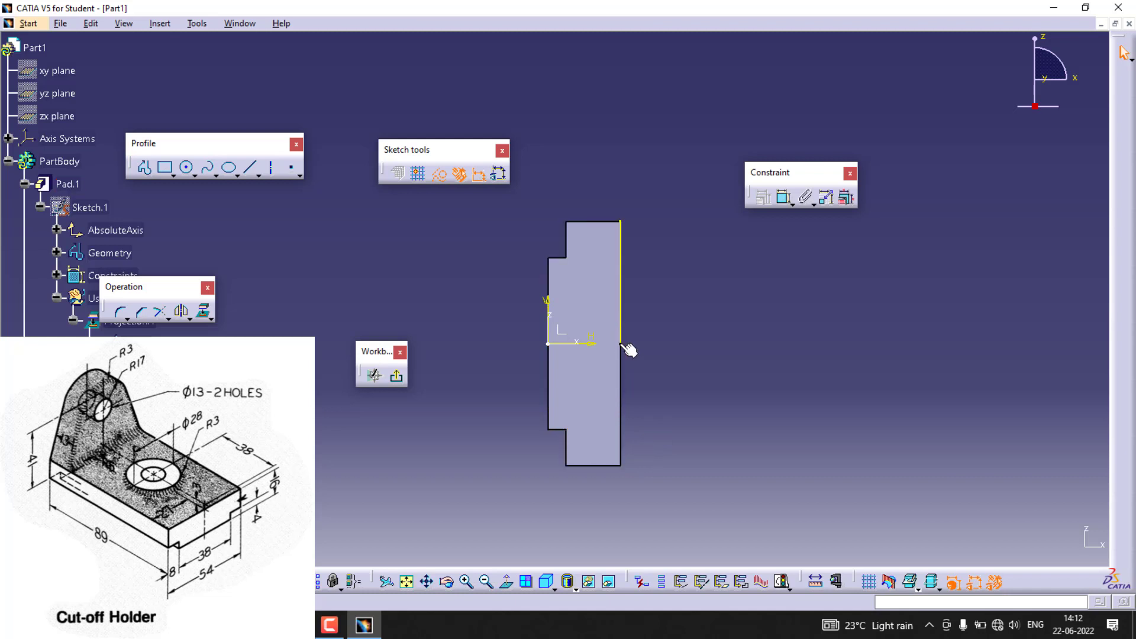
left_click(621, 414)
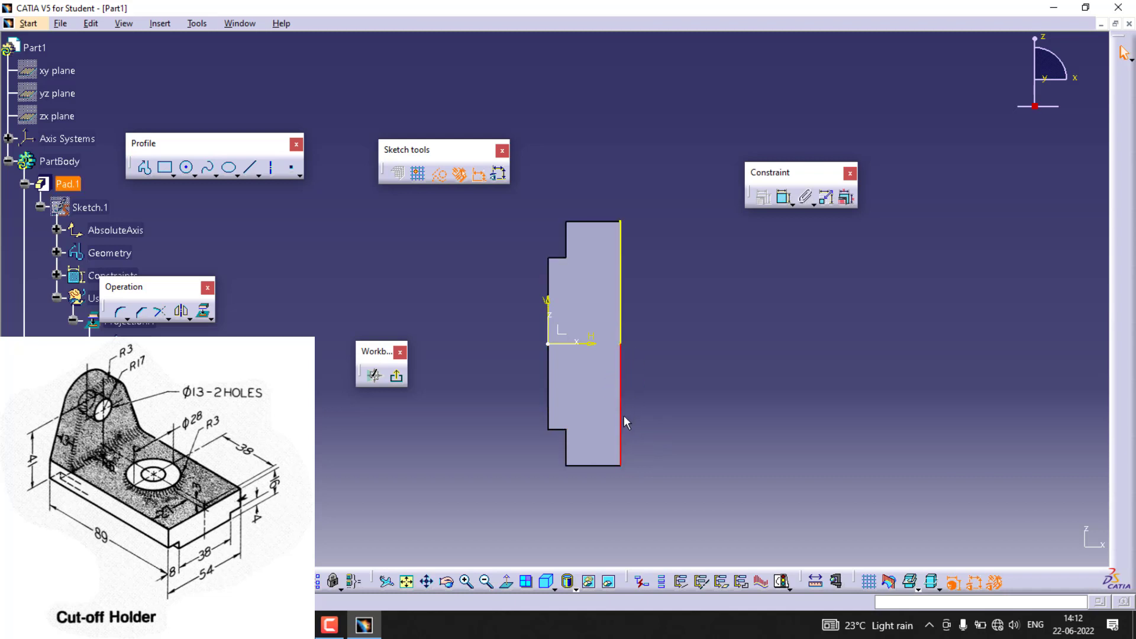
left_click(204, 312)
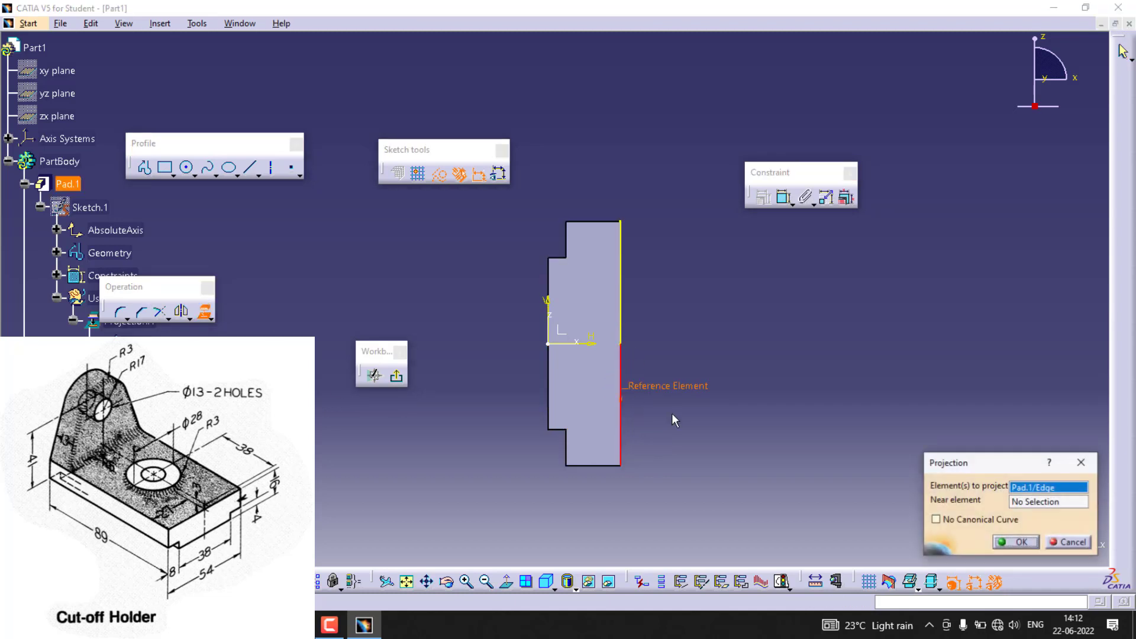
left_click(1021, 543)
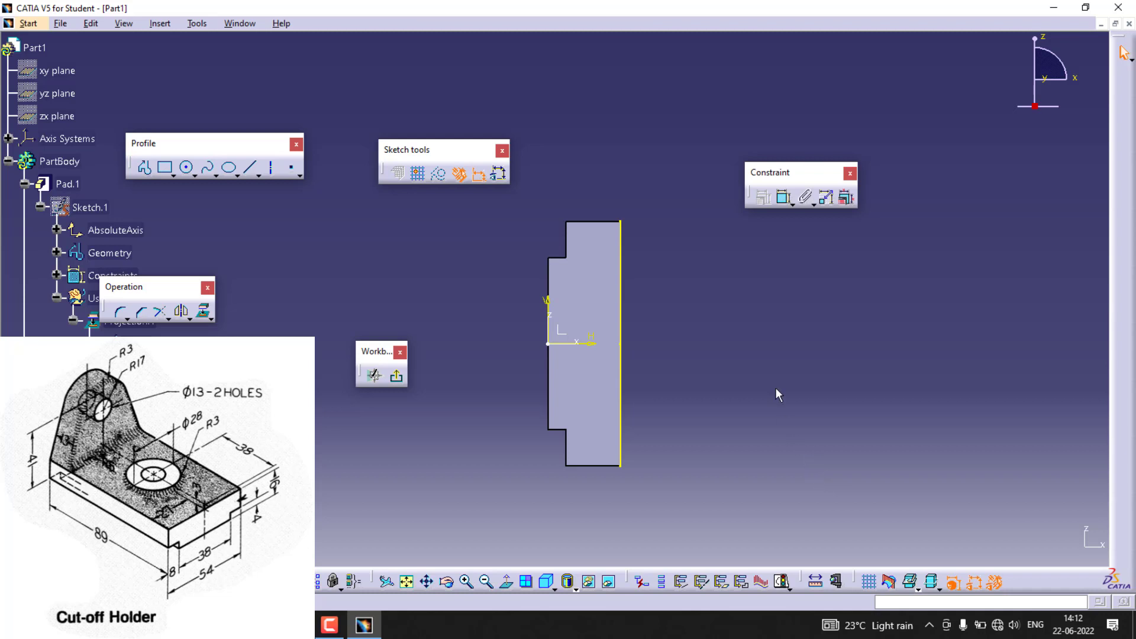
Sketch two concentric circles with radii of about 4.2 mm and 13.2 mm, centred on the horizontal axis about 55 mm from the origin
left_click(187, 168)
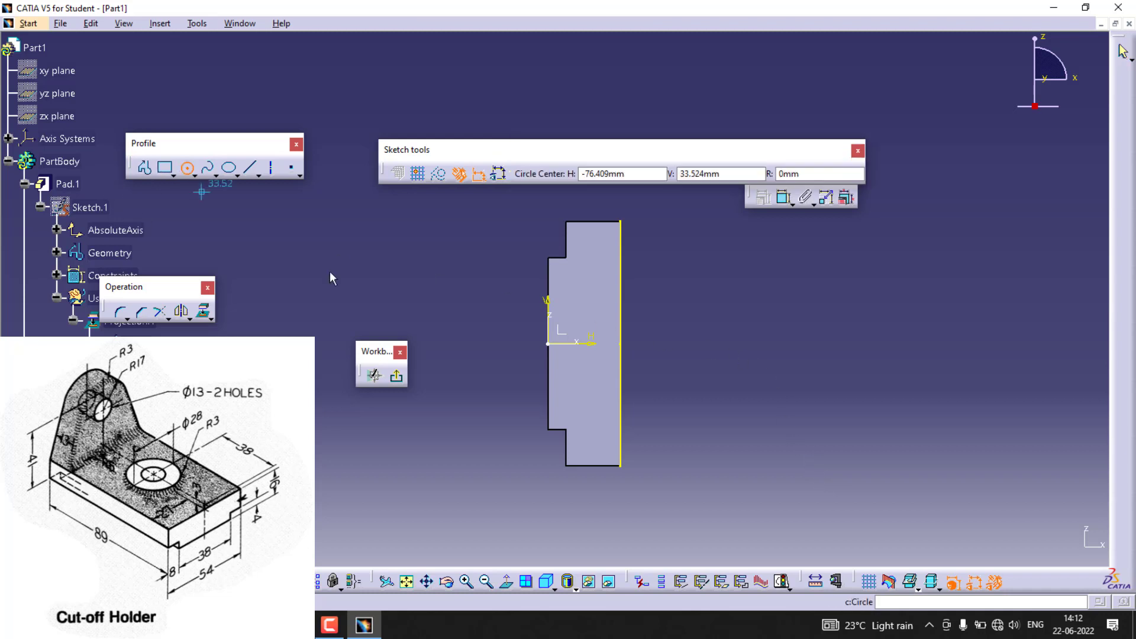
left_click(796, 344)
left_click(806, 362)
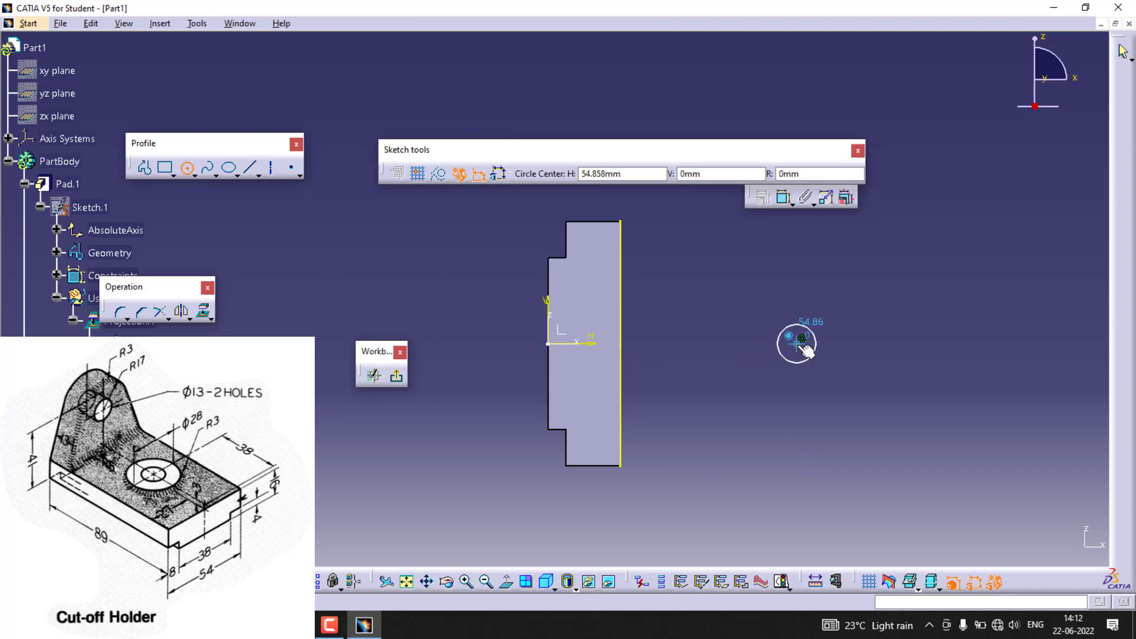
left_click(796, 344)
left_click(838, 386)
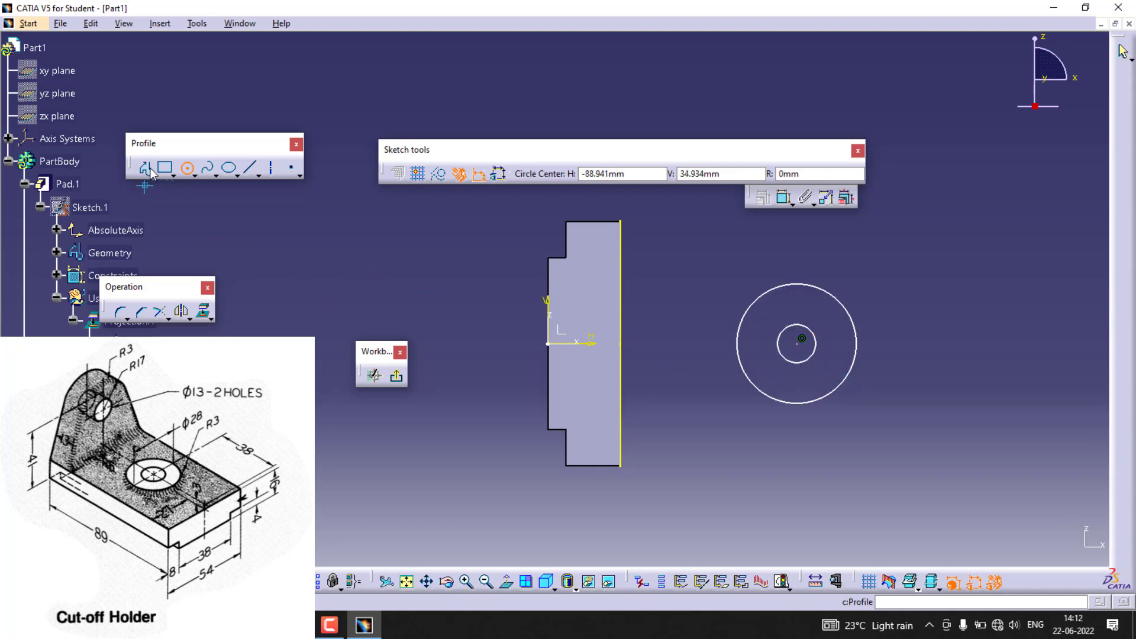
Draw Bi-Tangent Lines from both ends of the projected edge to the opposite sides of the outer circle
left_click(258, 175)
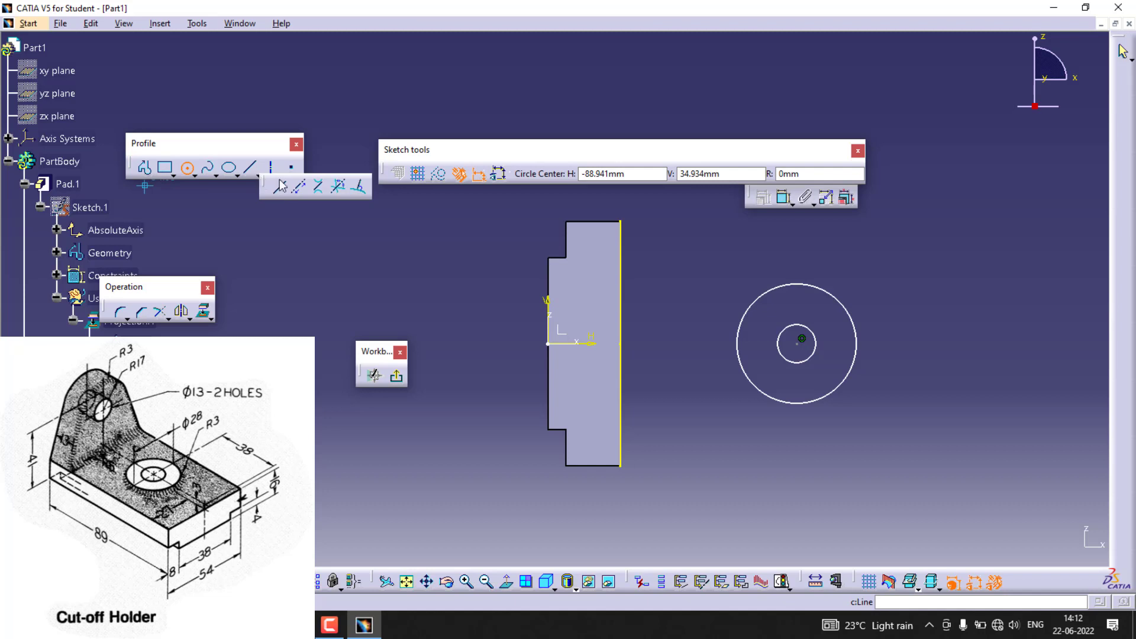
left_click(320, 187)
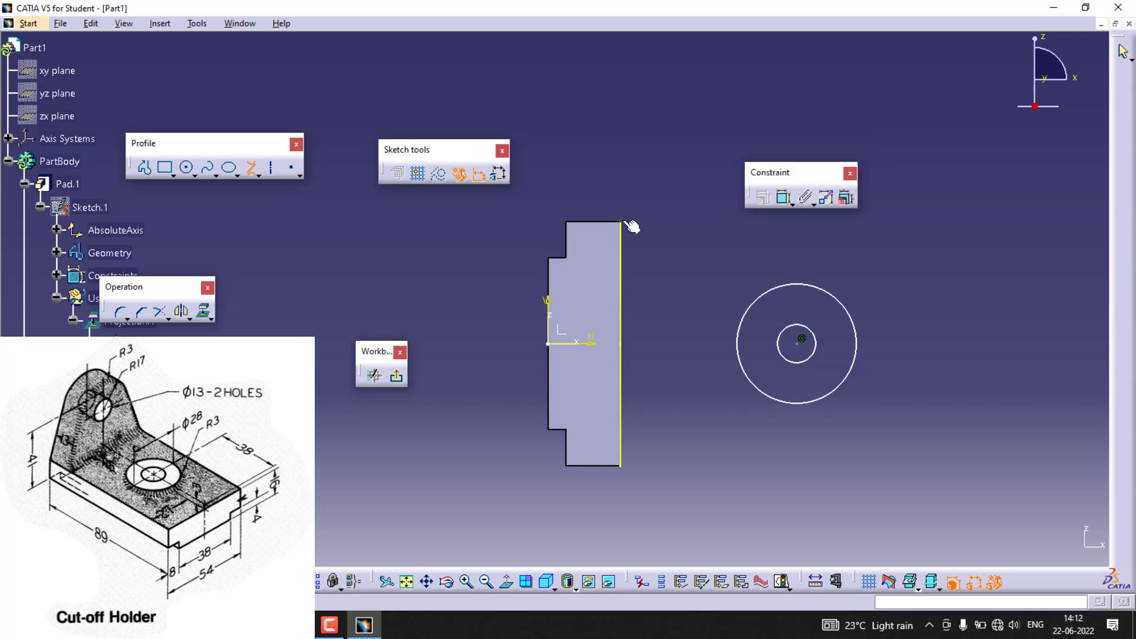
left_click(809, 288)
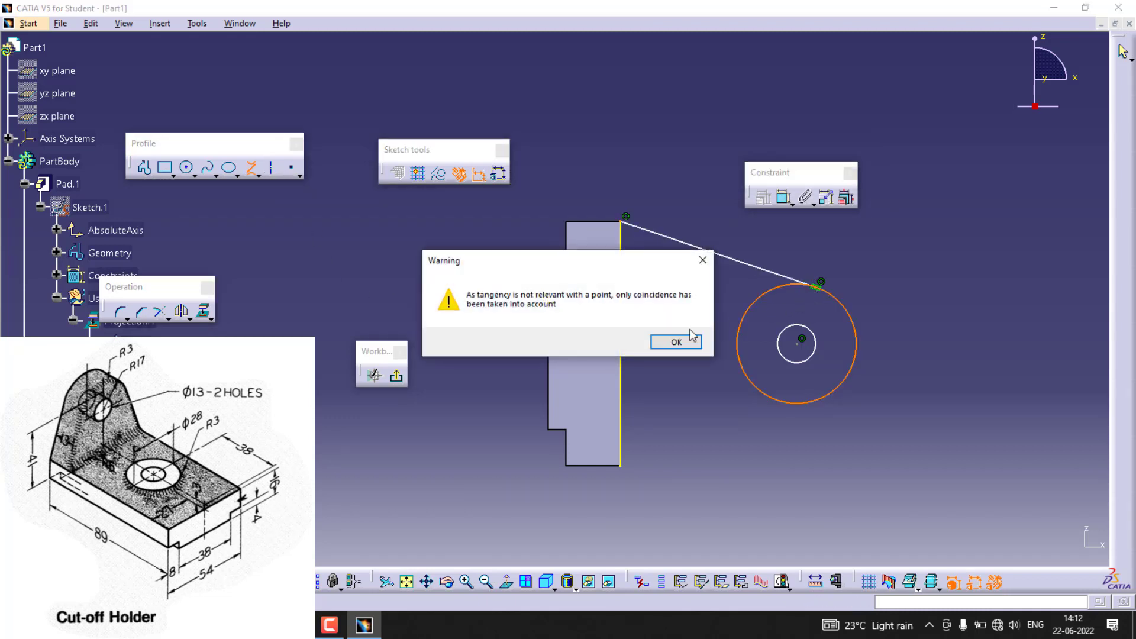
left_click(677, 343)
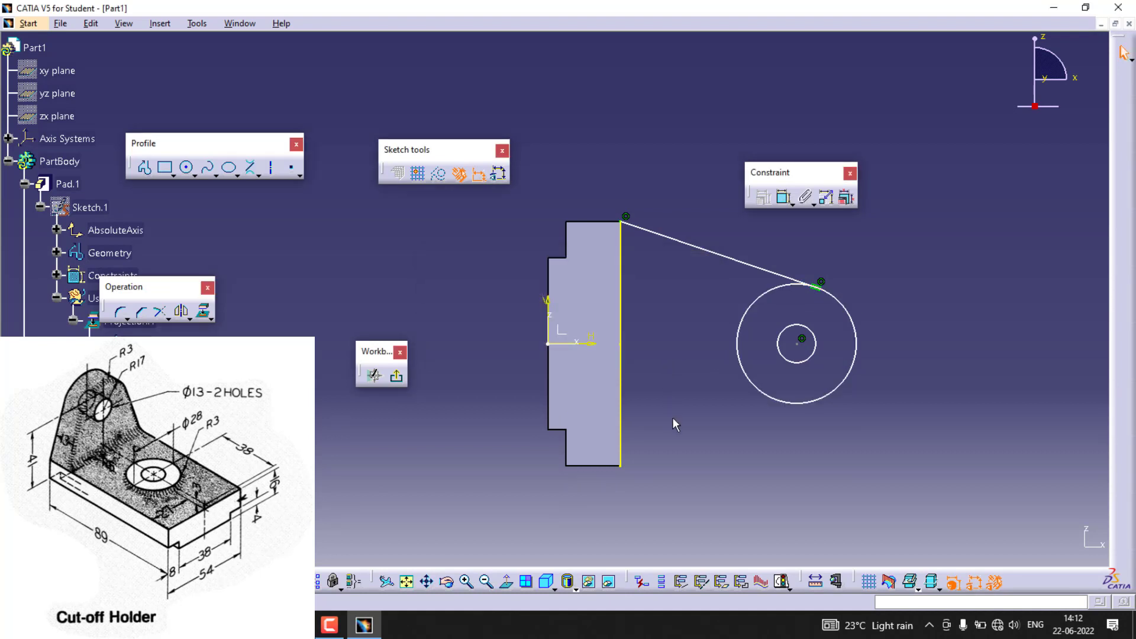
left_click(254, 170)
left_click(829, 395)
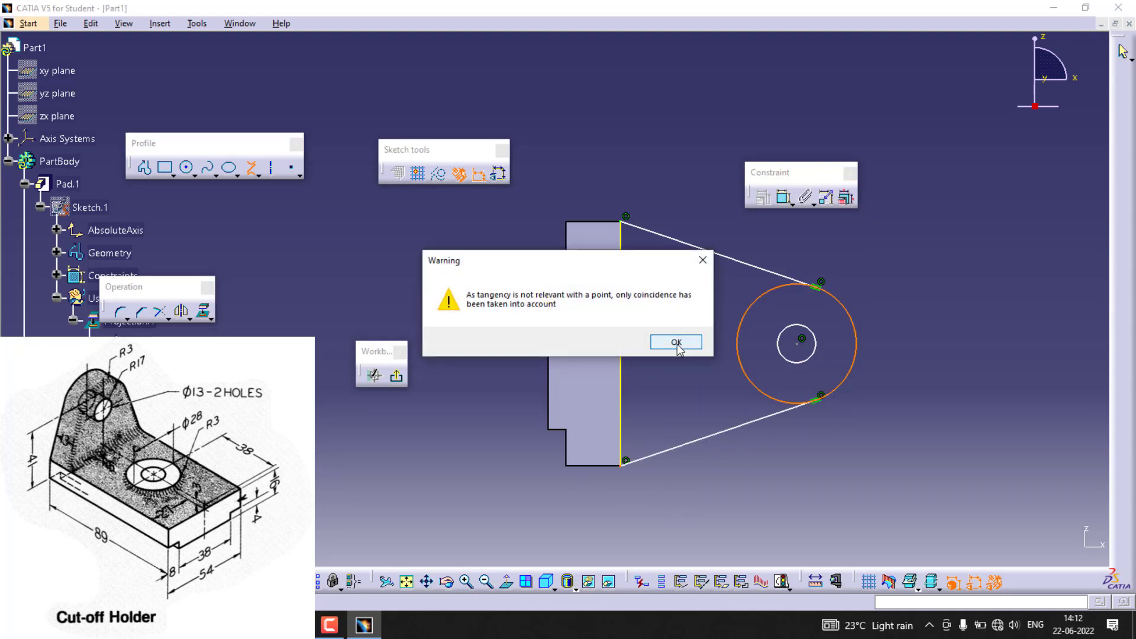
left_click(677, 343)
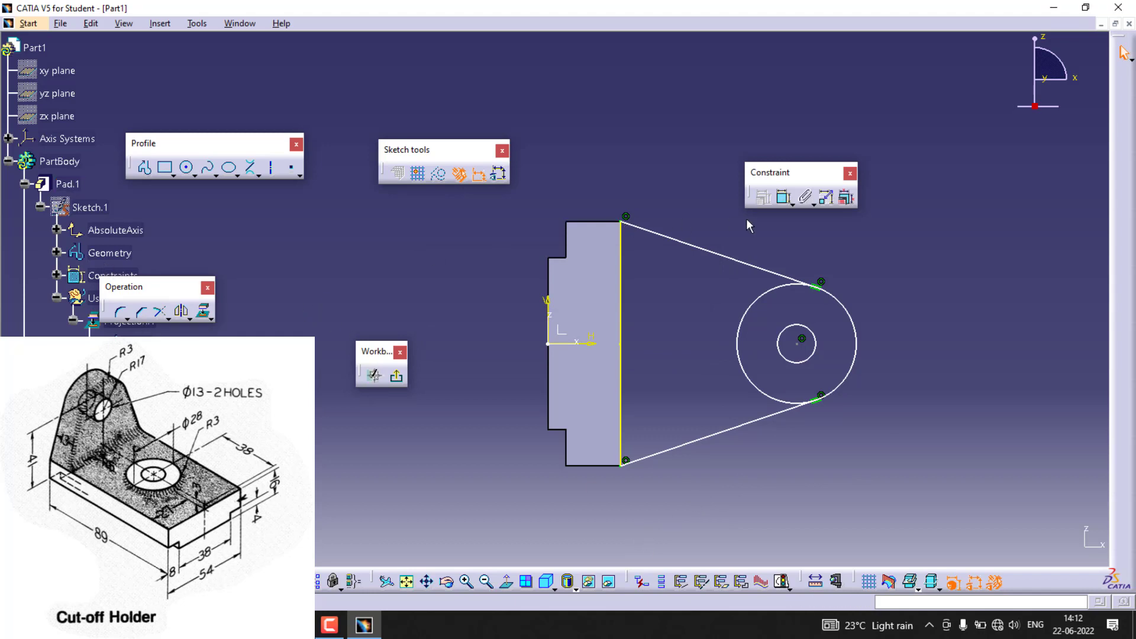
Dimension the outer circle as a radius instead of a diameter and set it to 17 mm
left_click(784, 197)
left_click(863, 359)
left_click(909, 367)
double_click(908, 357)
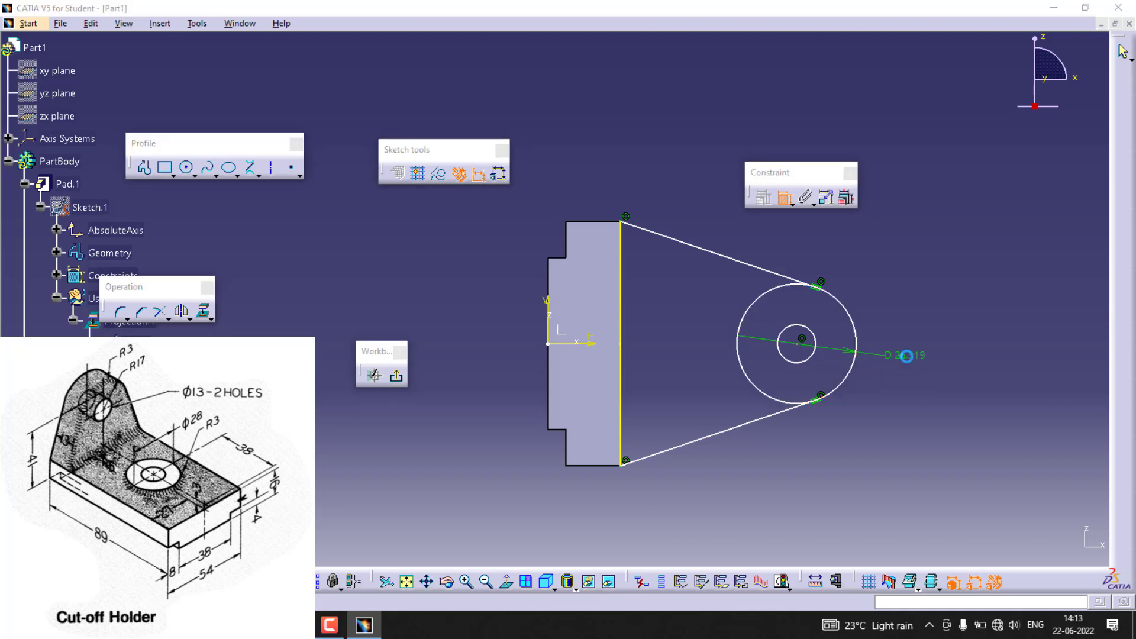
left_click(905, 504)
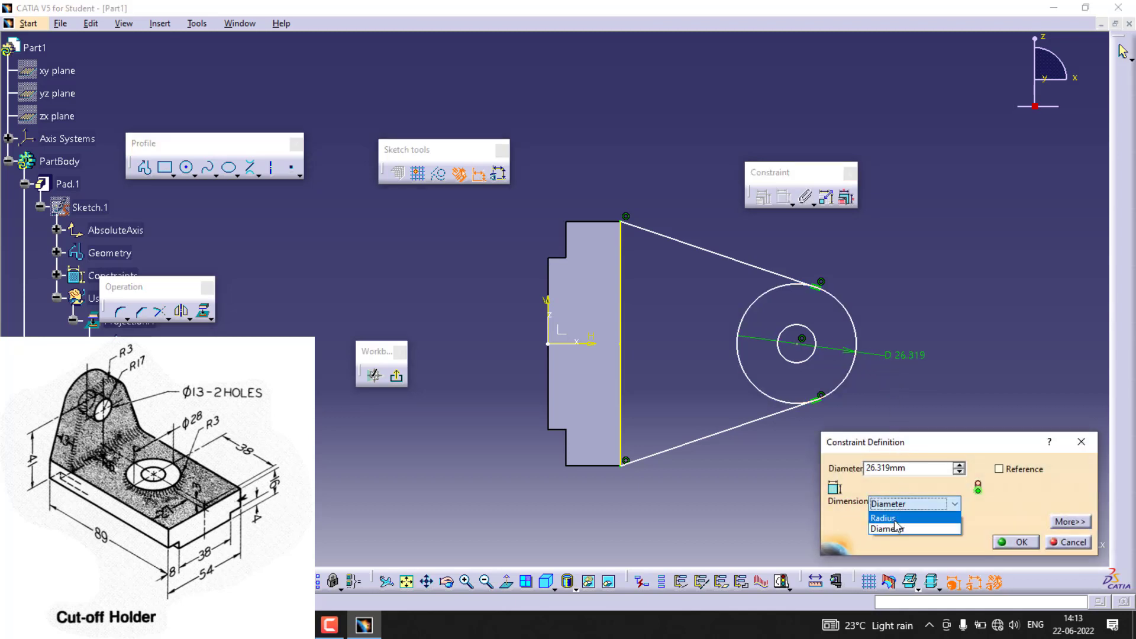
left_click(898, 516)
double_click(908, 467)
type("17")
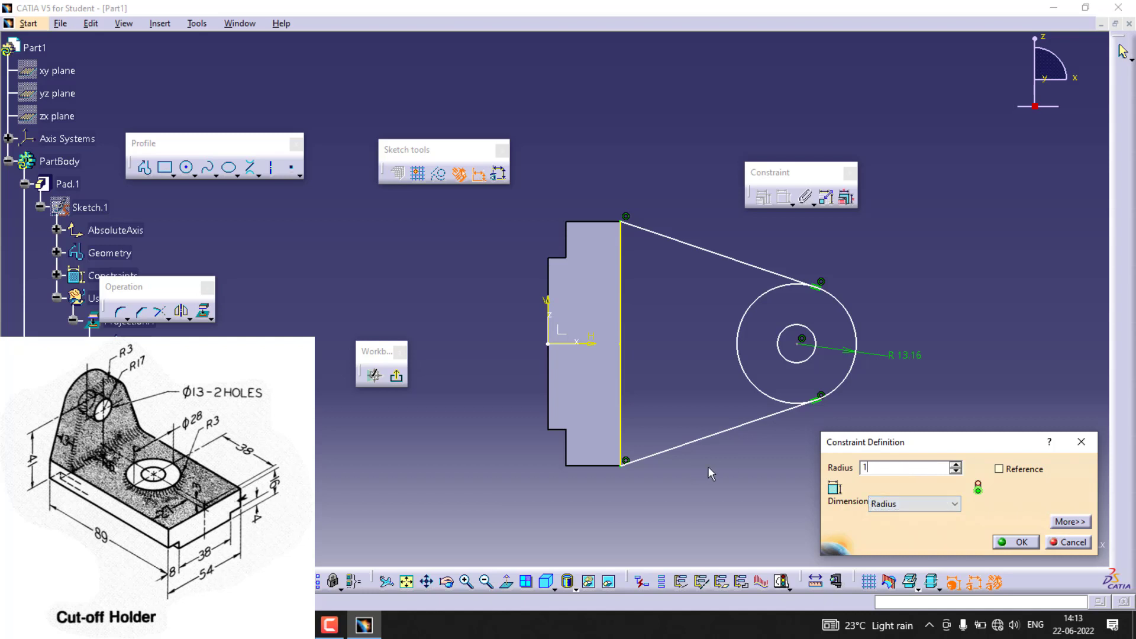
key("Return")
Dimension the inner circle's radius and set it to 3 mm
left_click(809, 360)
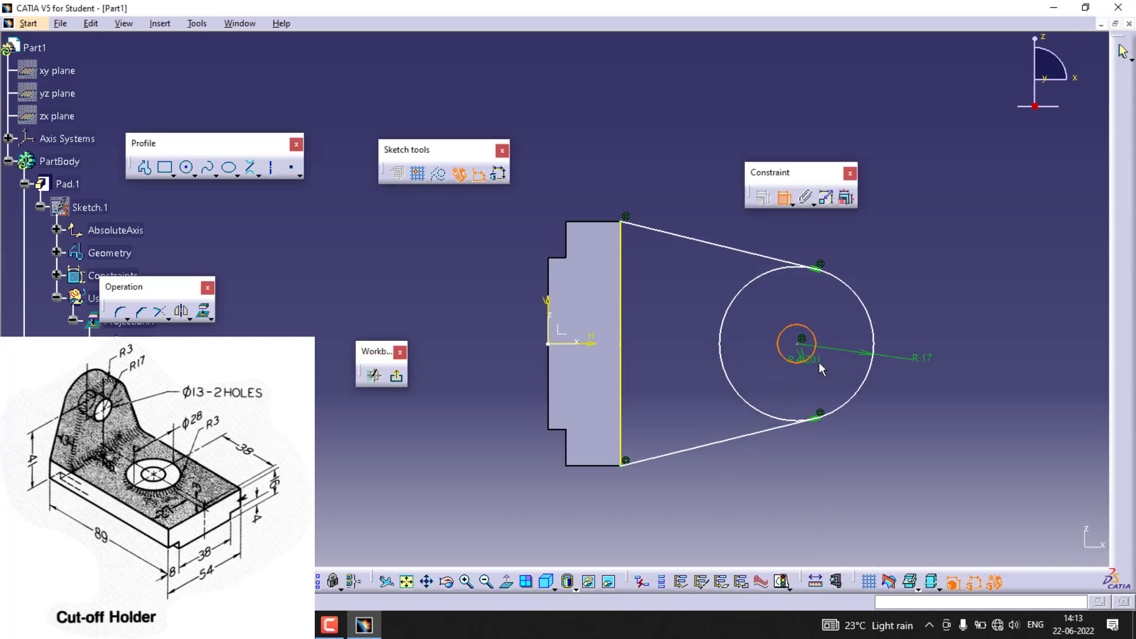
left_click(946, 332)
double_click(946, 331)
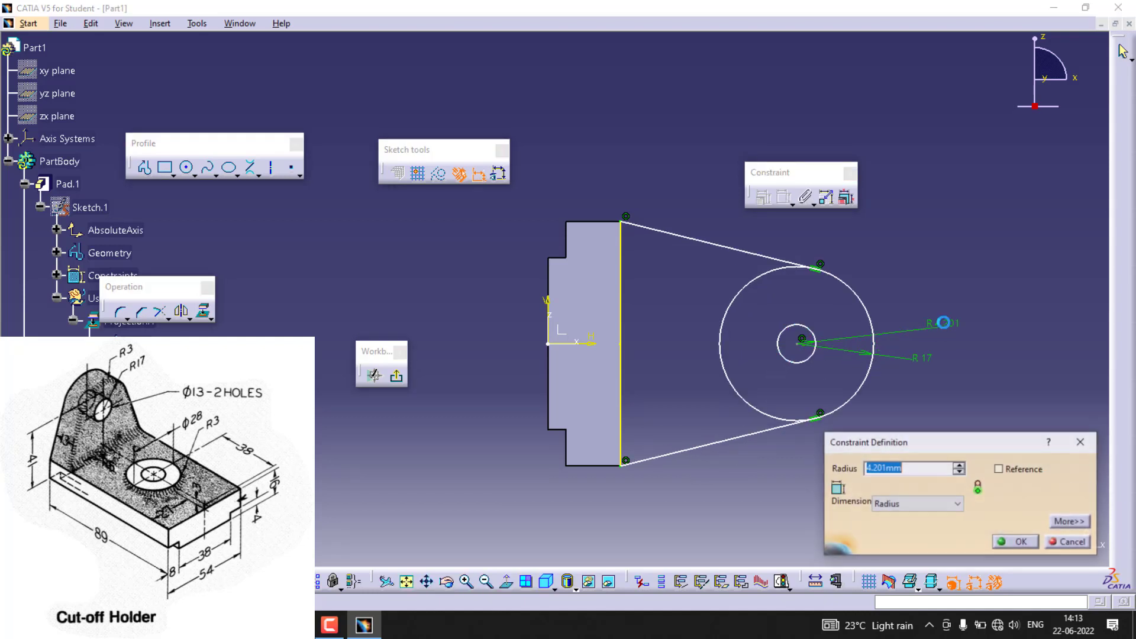
type("3")
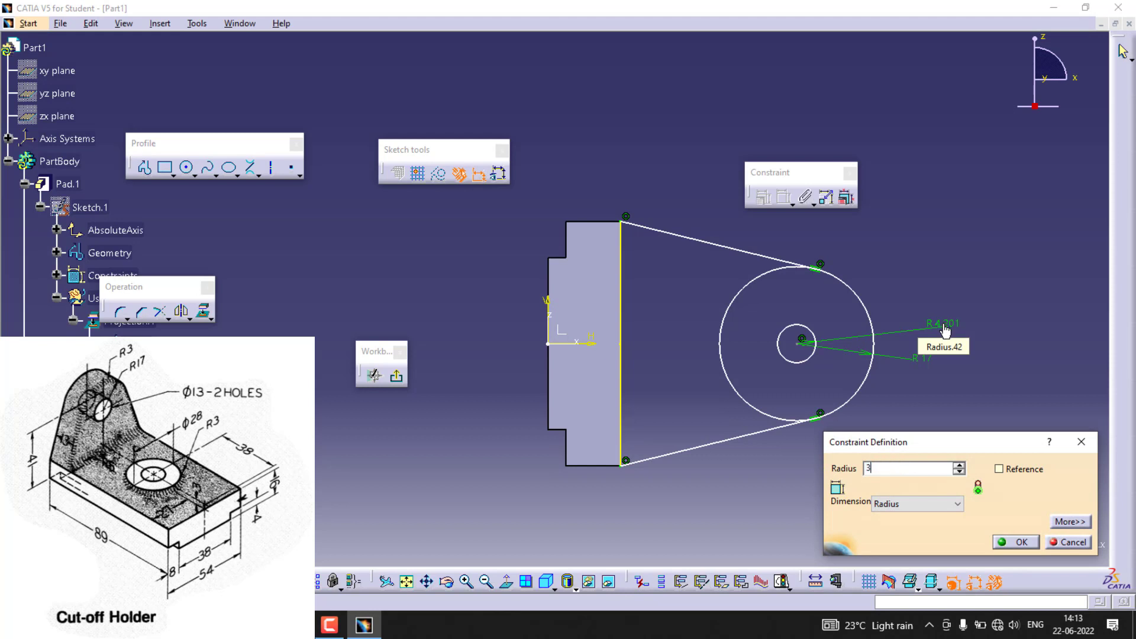
key("Return")
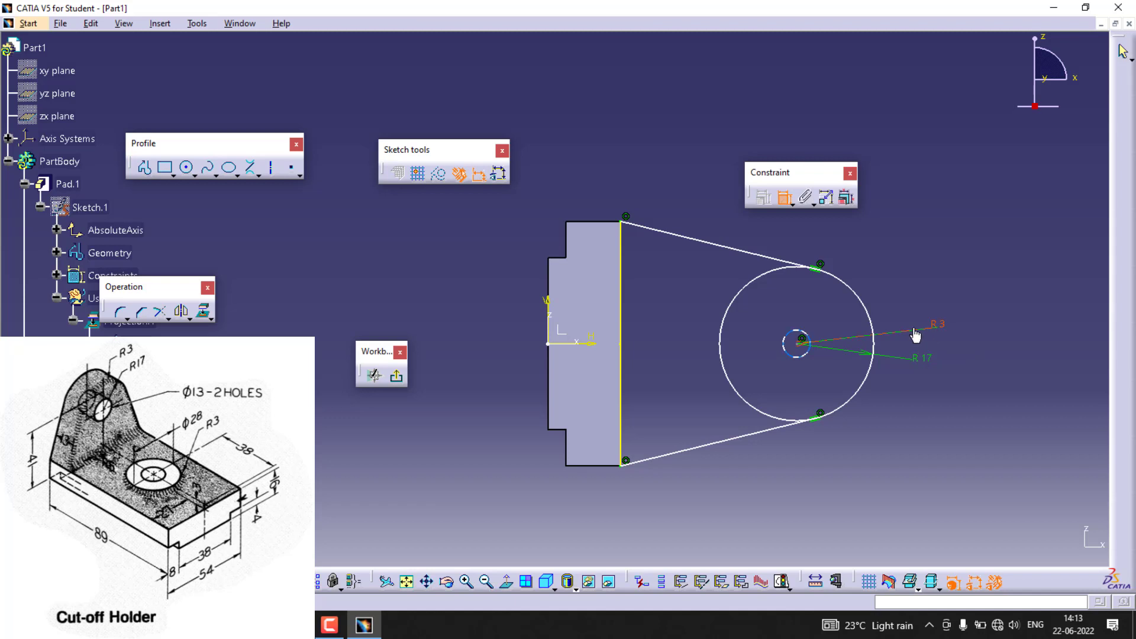
Switch the inner circle's dimension from radius to diameter and set it to 13 mm
double_click(940, 326)
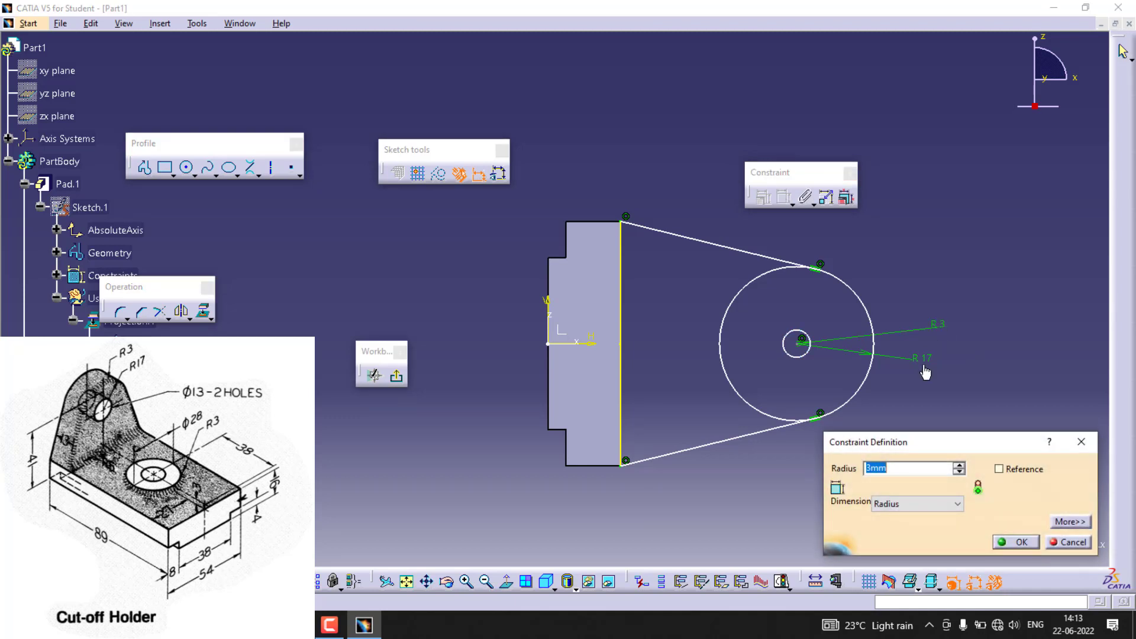
left_click(887, 504)
left_click(895, 528)
double_click(903, 469)
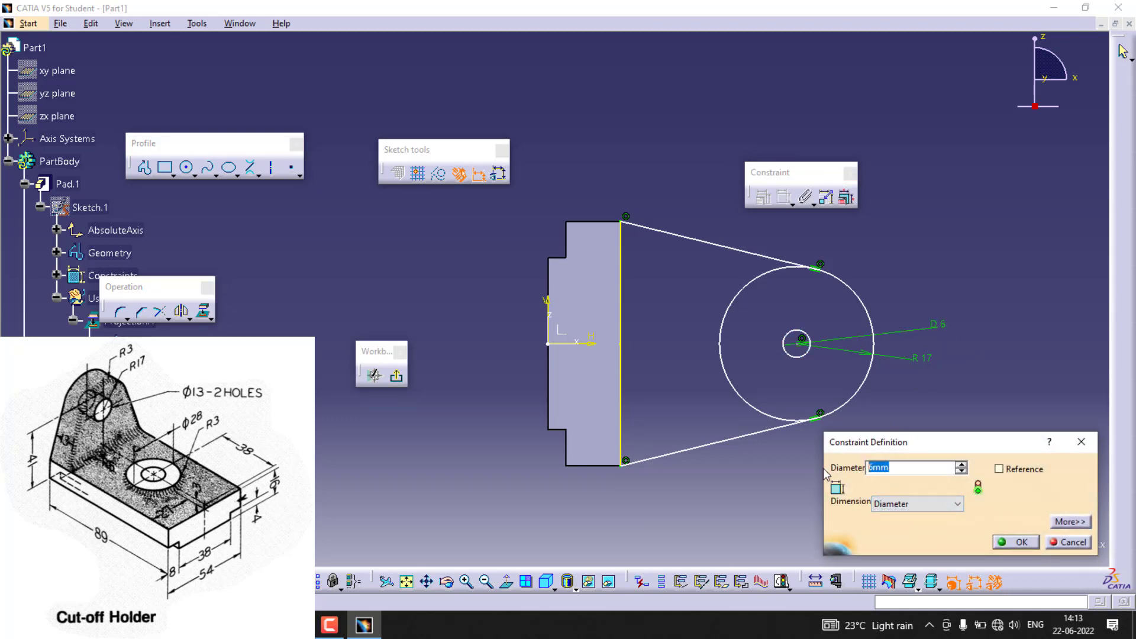
type("13")
key("Return")
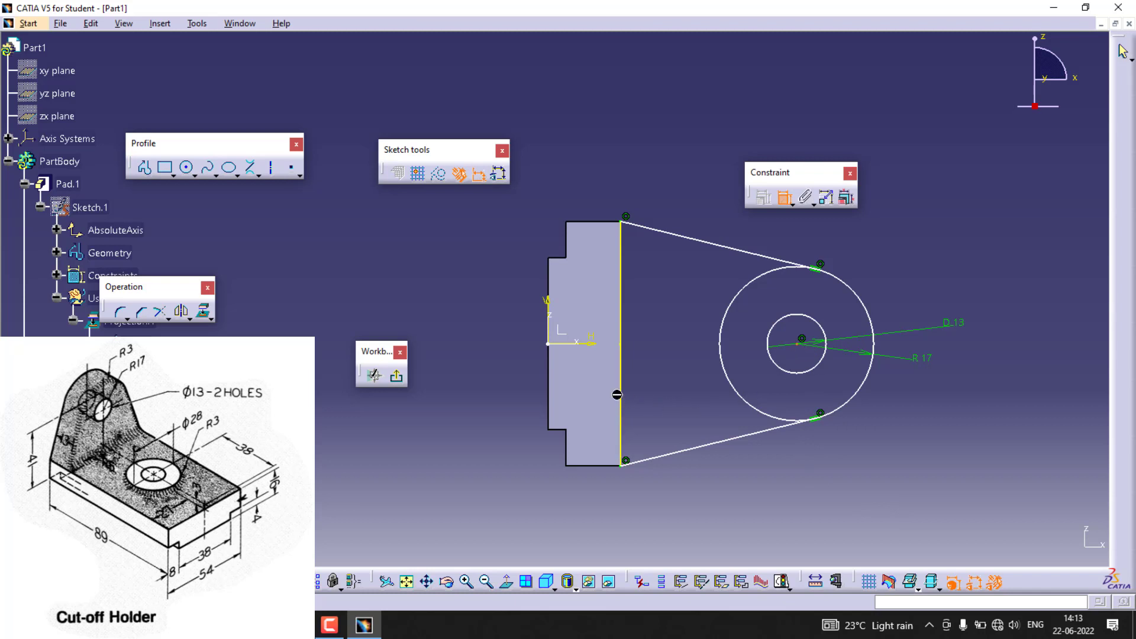
Dimension the distance from the base's projected edge to the circles' centre, set it to 41 mm, and exit the sketch
left_click(619, 394)
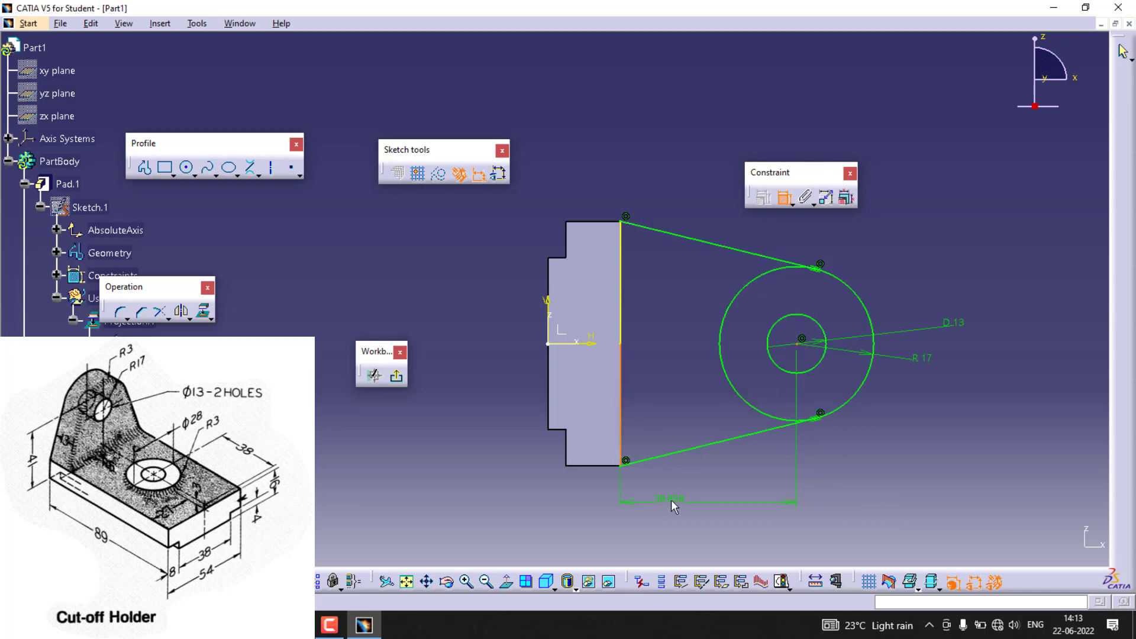
double_click(671, 499)
type("4")
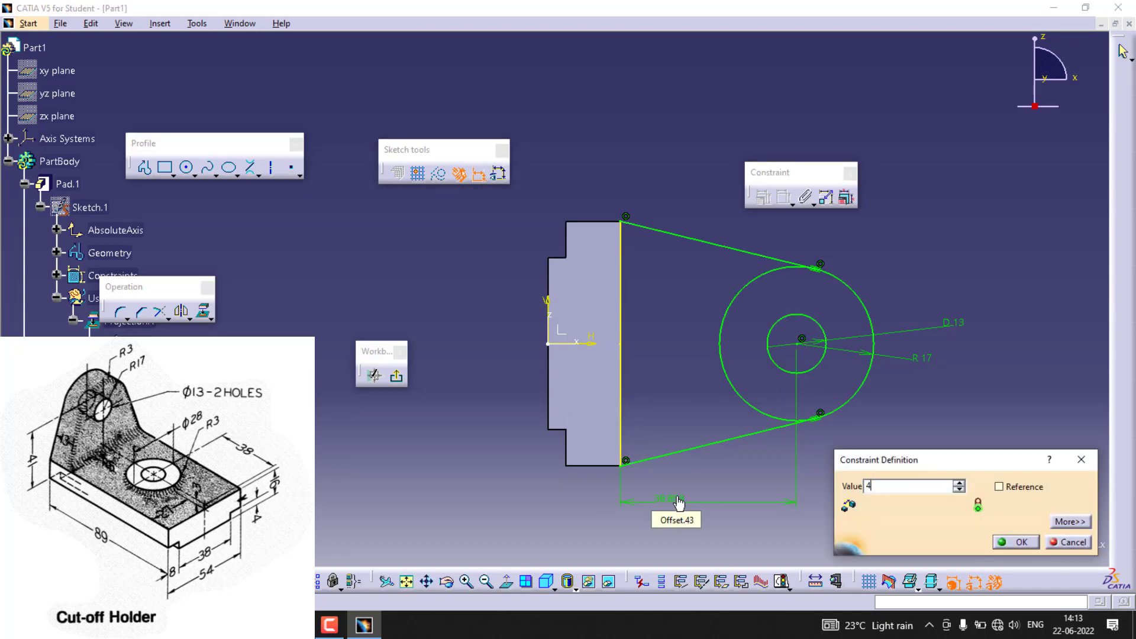
type("0")
key("Return")
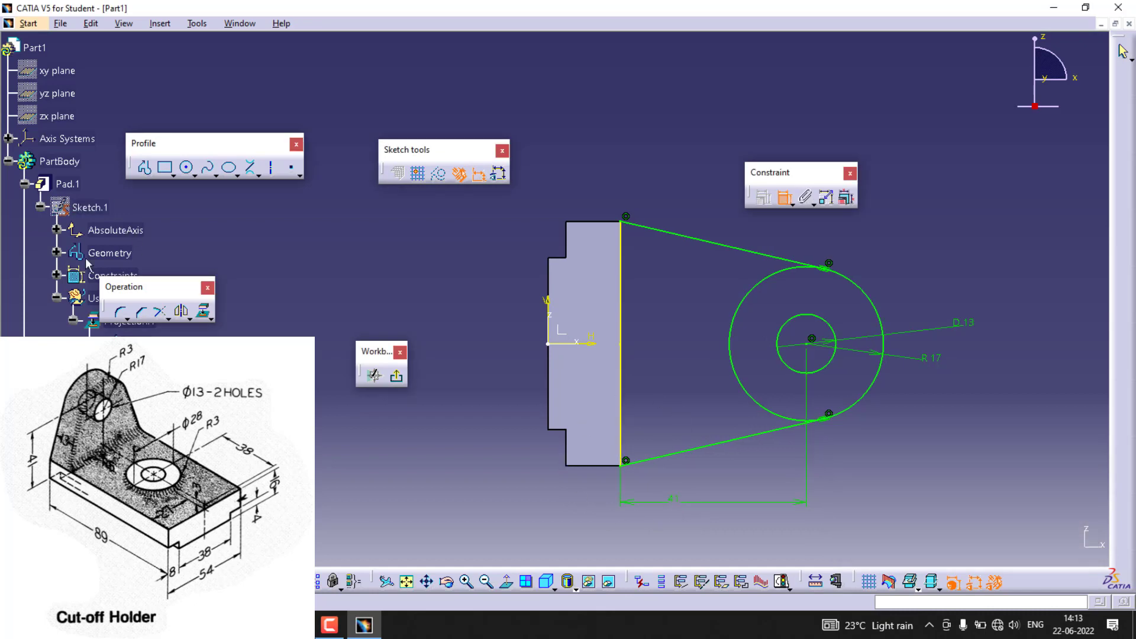
left_click(397, 375)
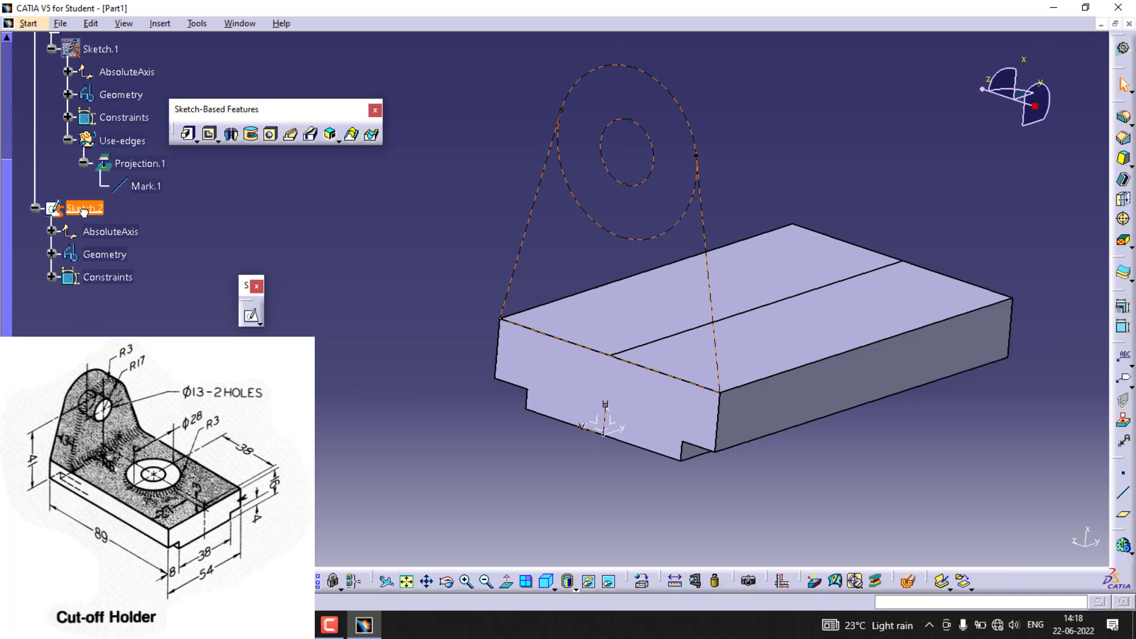
Reopen Sketch.2 and trim away the outer circle's arc between the two tangent lines, leaving a closed lug outline
right_click(84, 209)
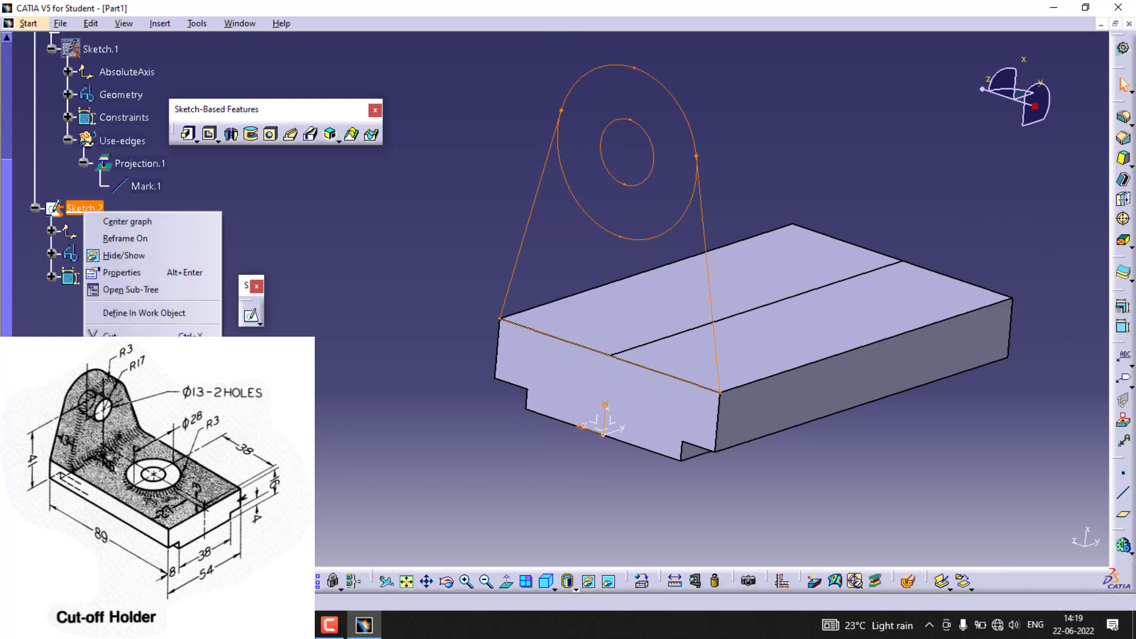
left_click(341, 492)
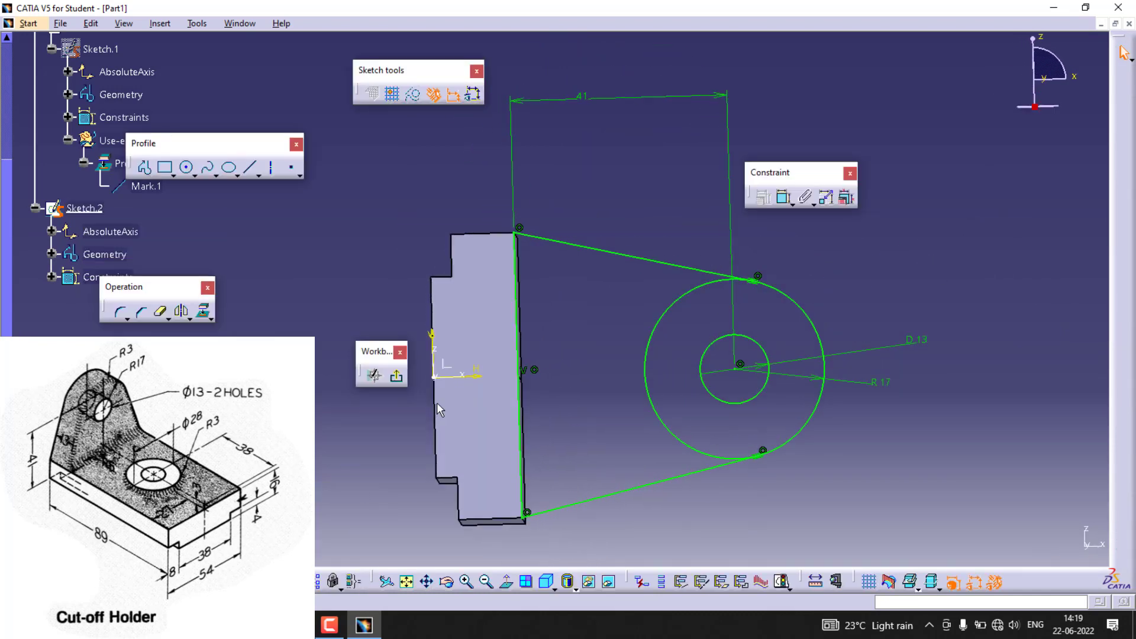
left_click(160, 311)
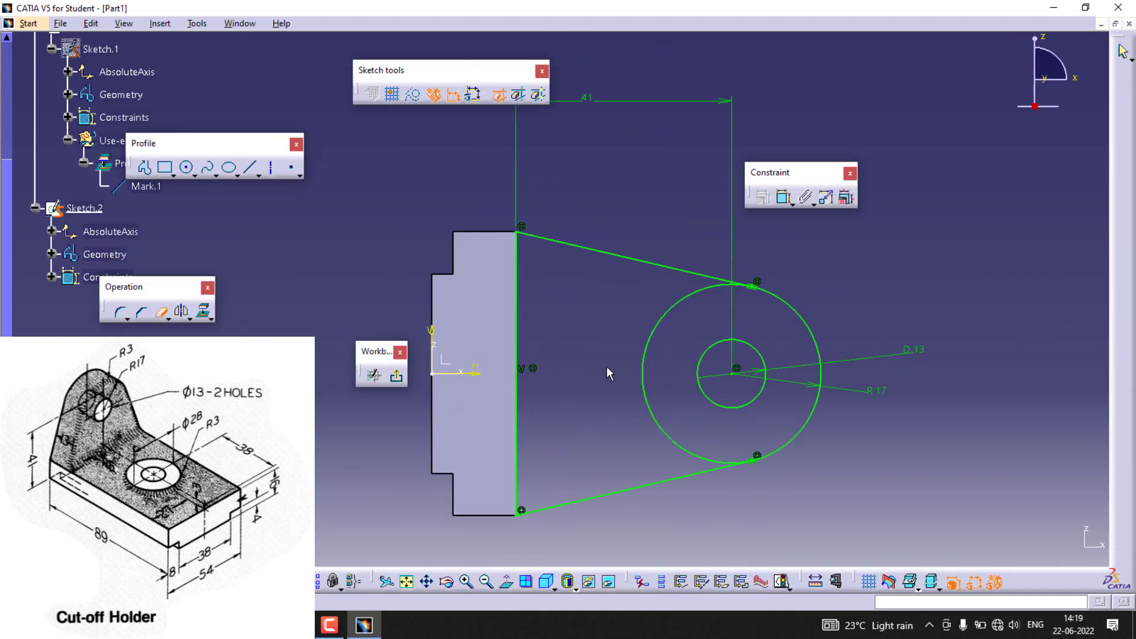
left_click(643, 363)
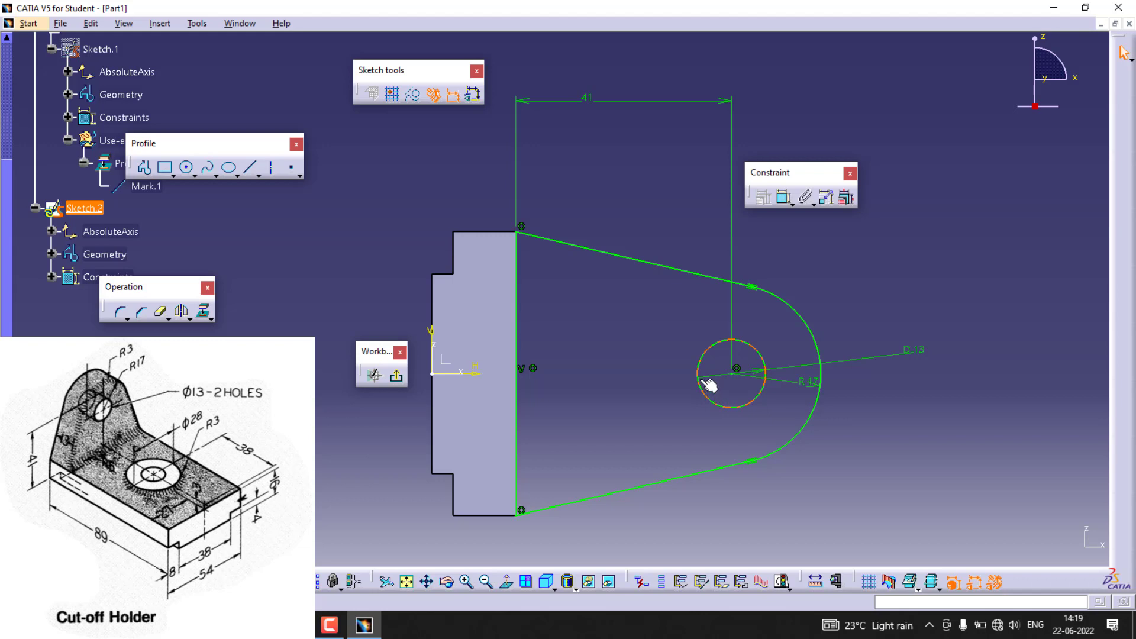
left_click(397, 379)
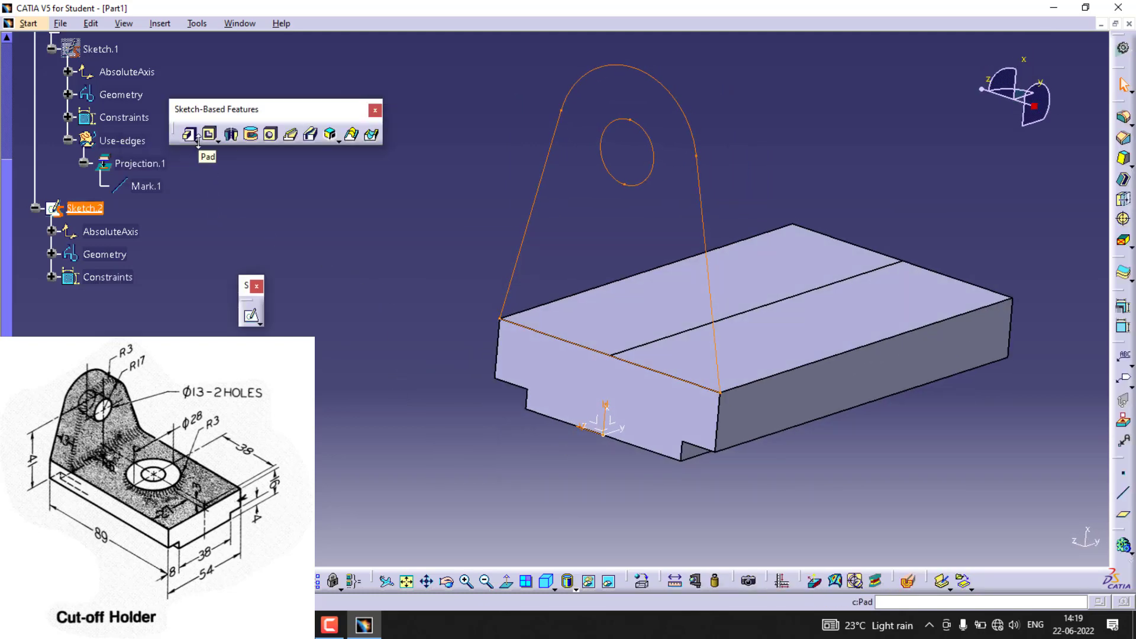
left_click(198, 142)
left_click(261, 157)
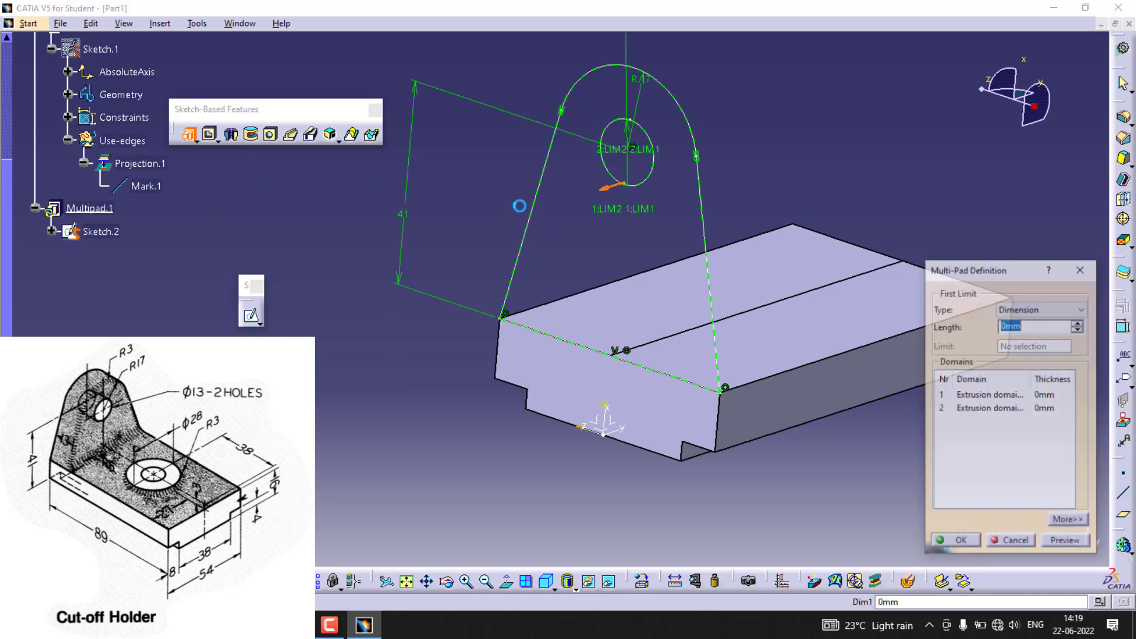
left_click(661, 311)
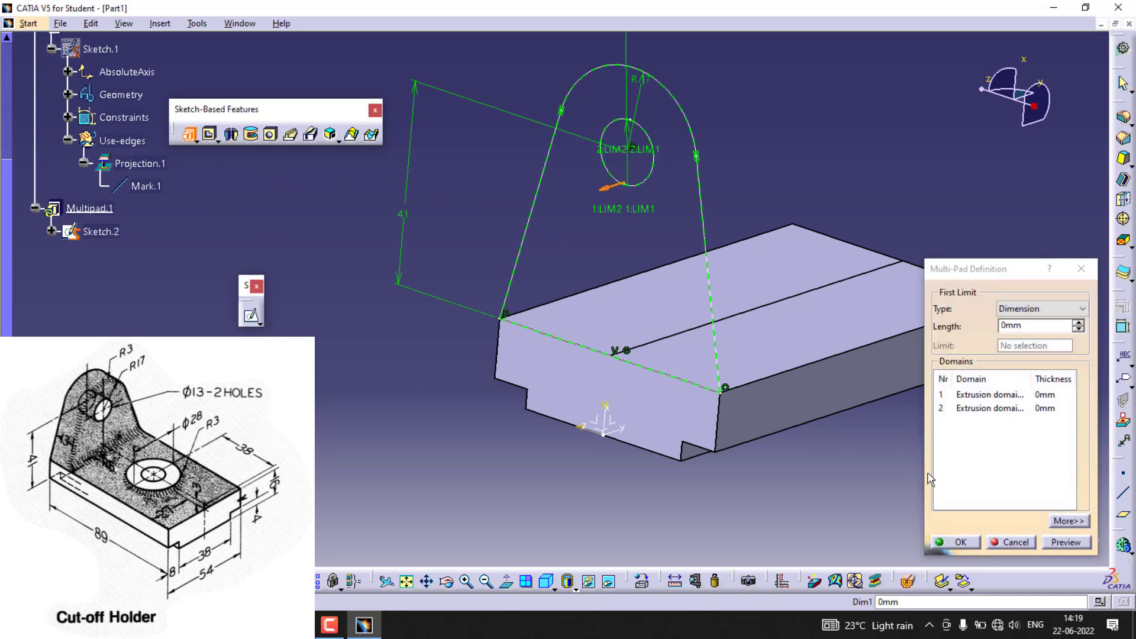
left_click(1015, 541)
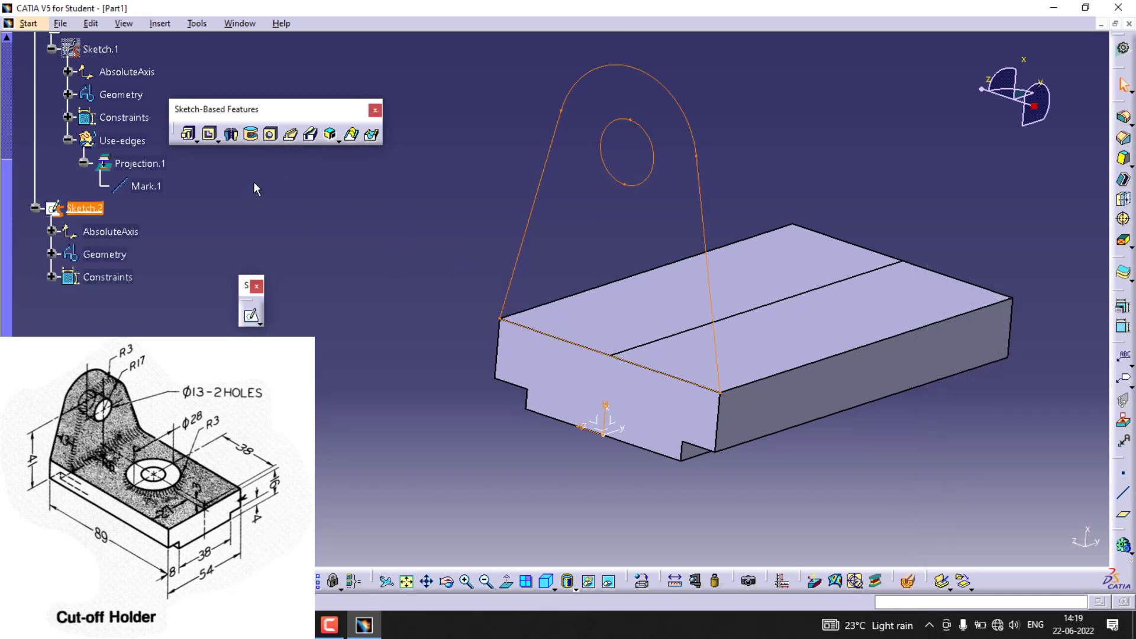
Pad the lug sketch 13 mm with its direction reversed so it extrudes over the base
left_click(189, 135)
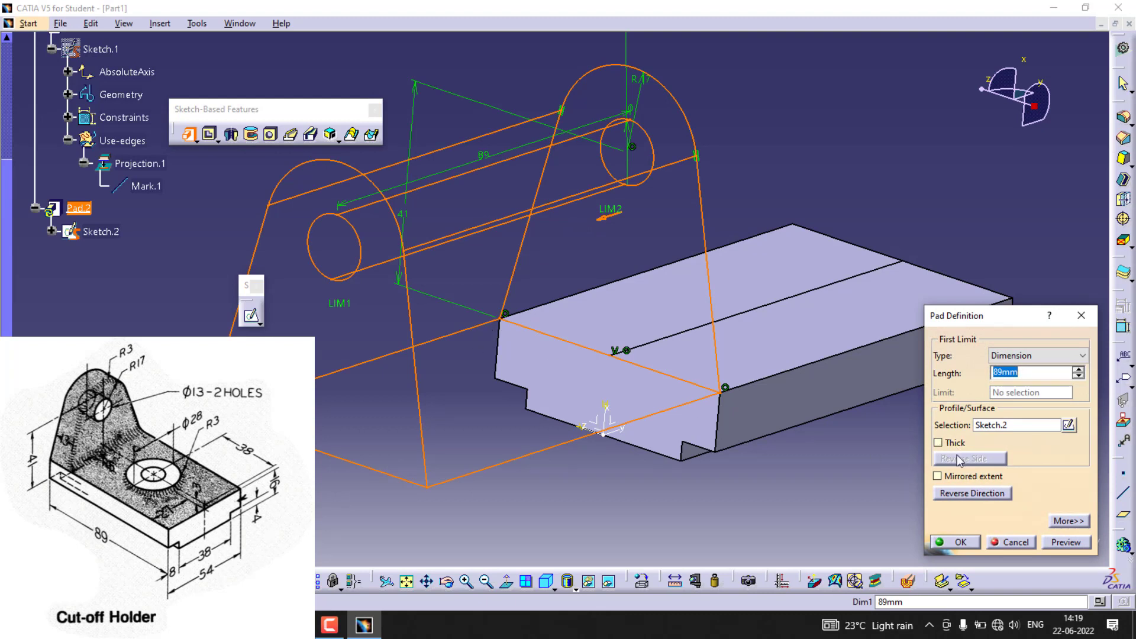
left_click(965, 490)
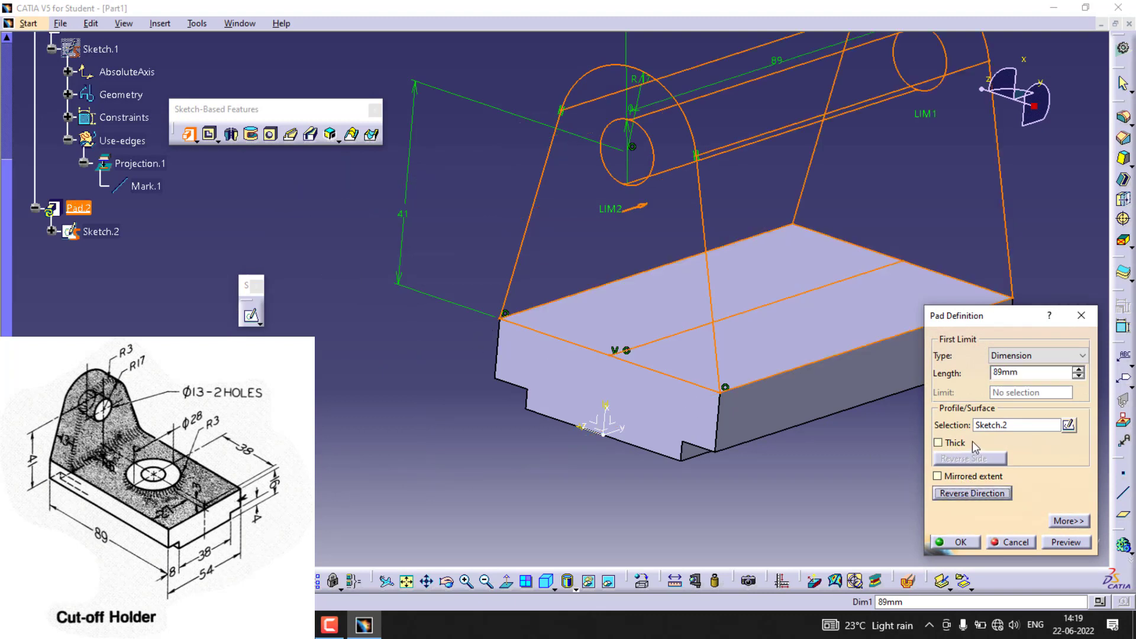
left_click_drag(1040, 373, 928, 378)
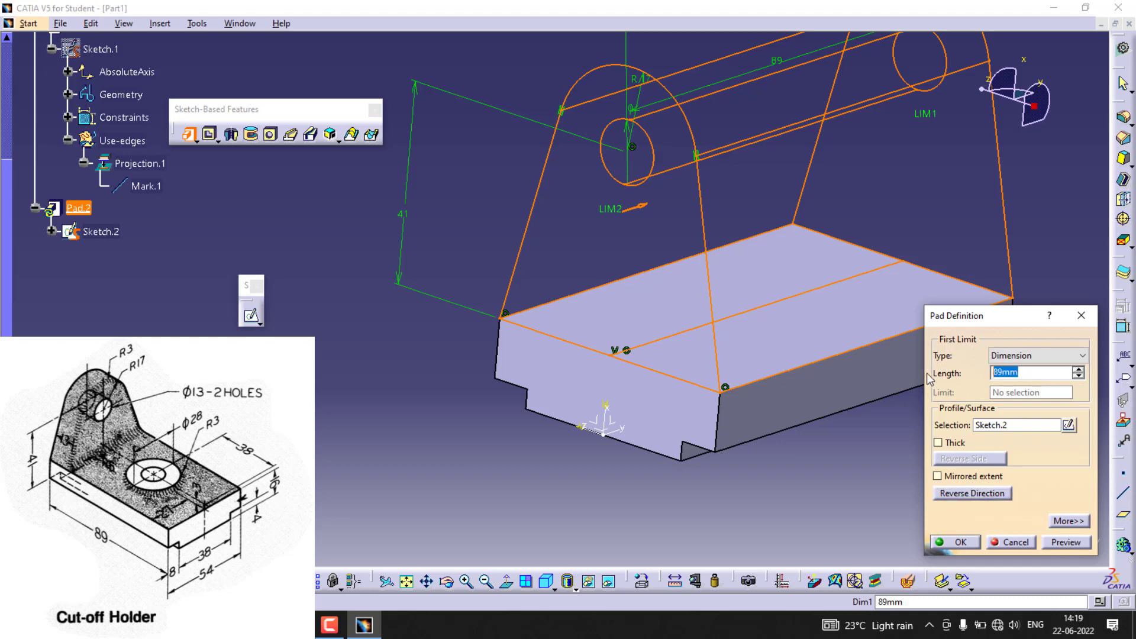
type("13")
key("Return")
left_click(951, 444)
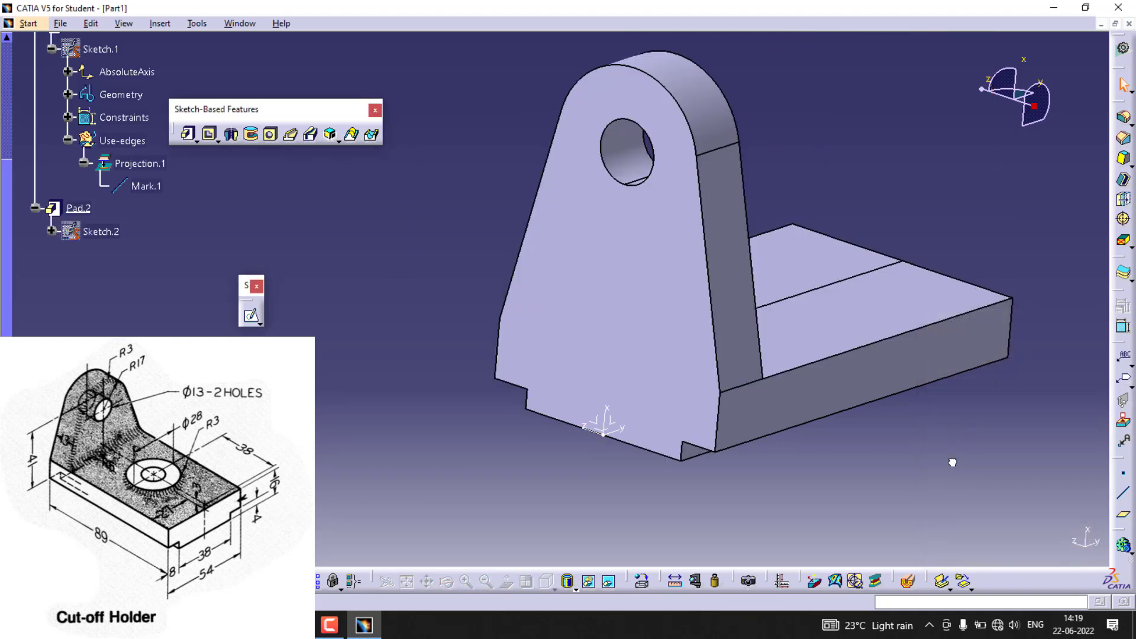
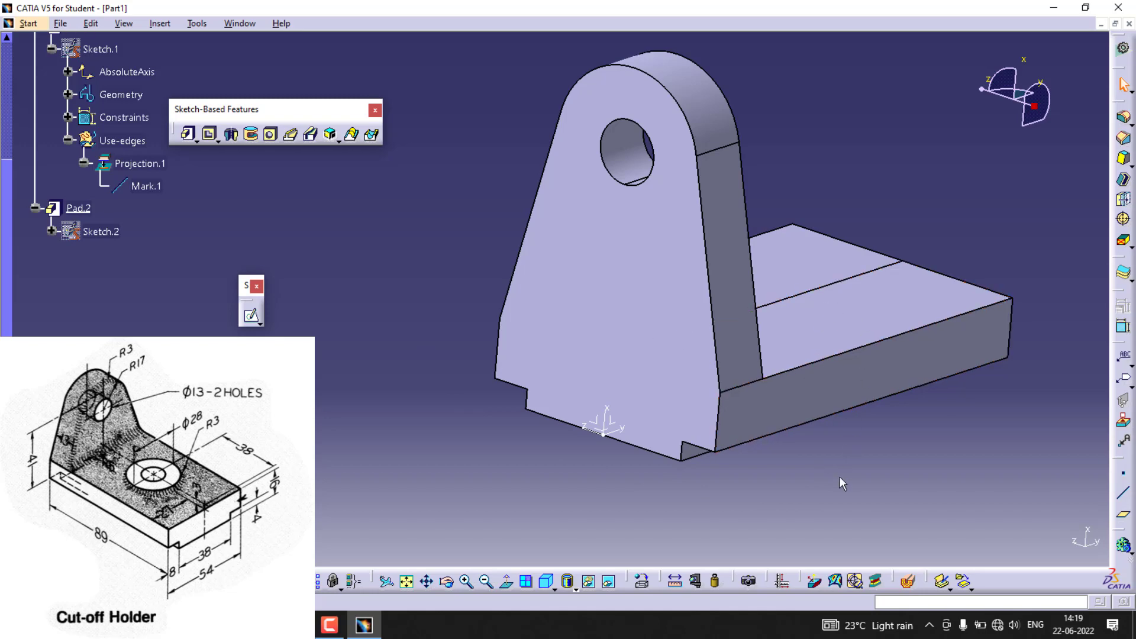
Sketch two concentric circles, about 10.2 mm and 22.5 mm in diameter, on the base's top face, centred on the horizontal axis about 47 mm from the origin
middle_click_drag(838, 476, 628, 473)
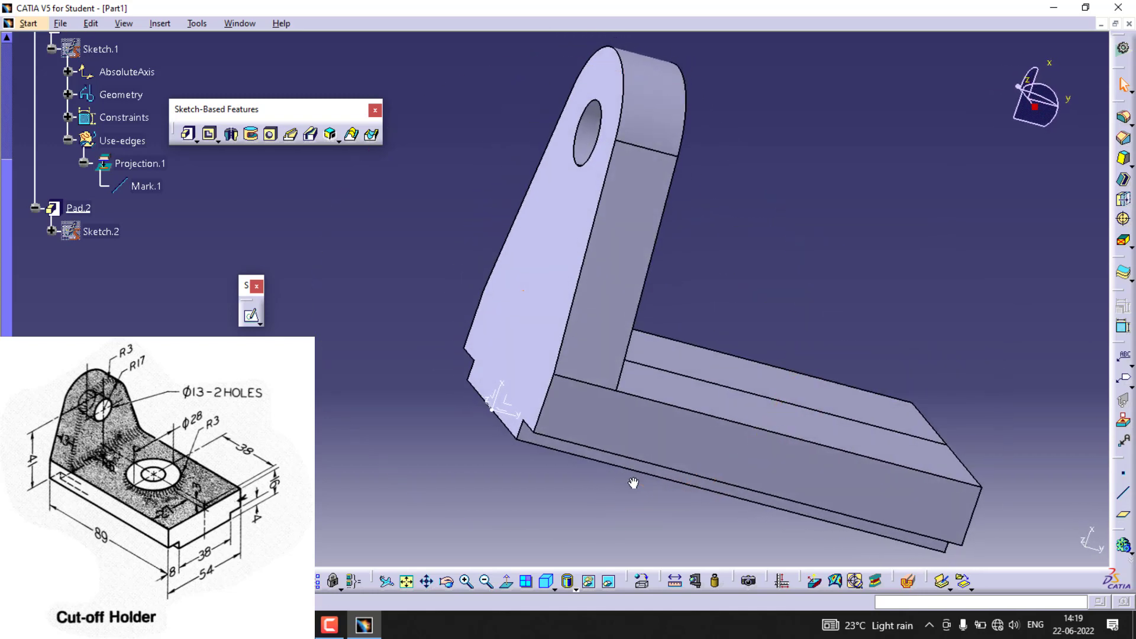
left_click(747, 405)
left_click(250, 316)
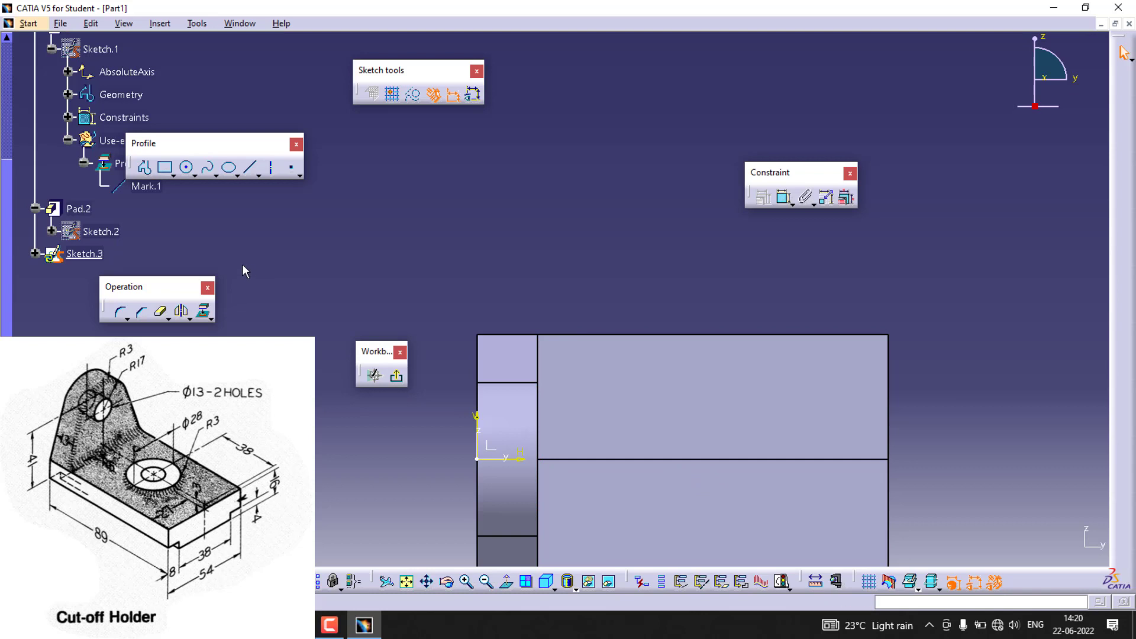
left_click(185, 169)
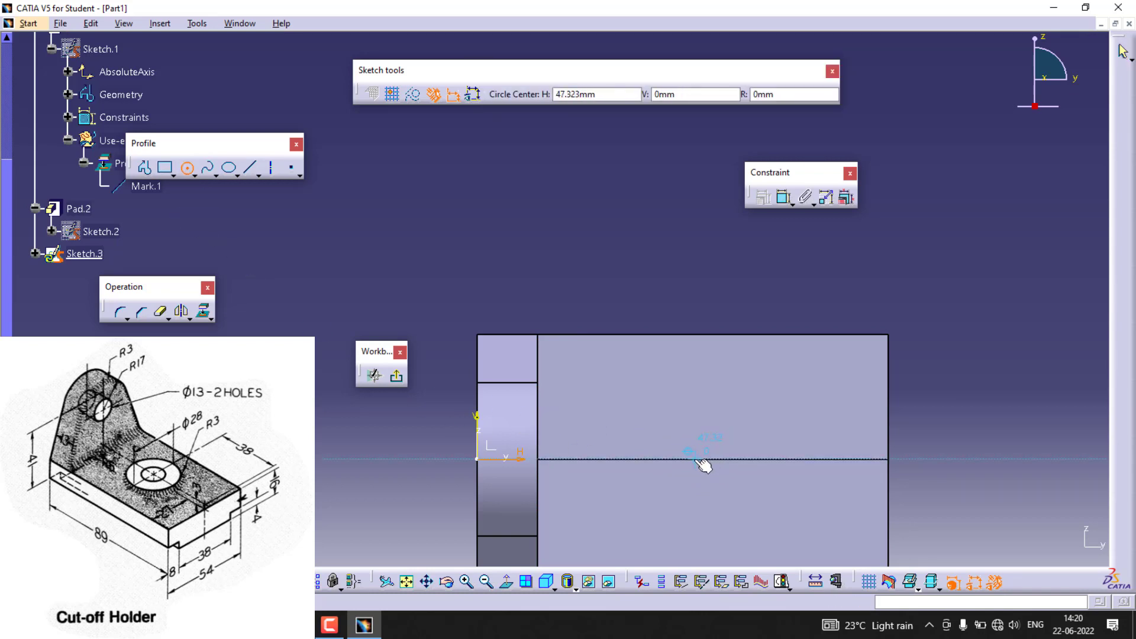
left_click(696, 459)
left_click(720, 482)
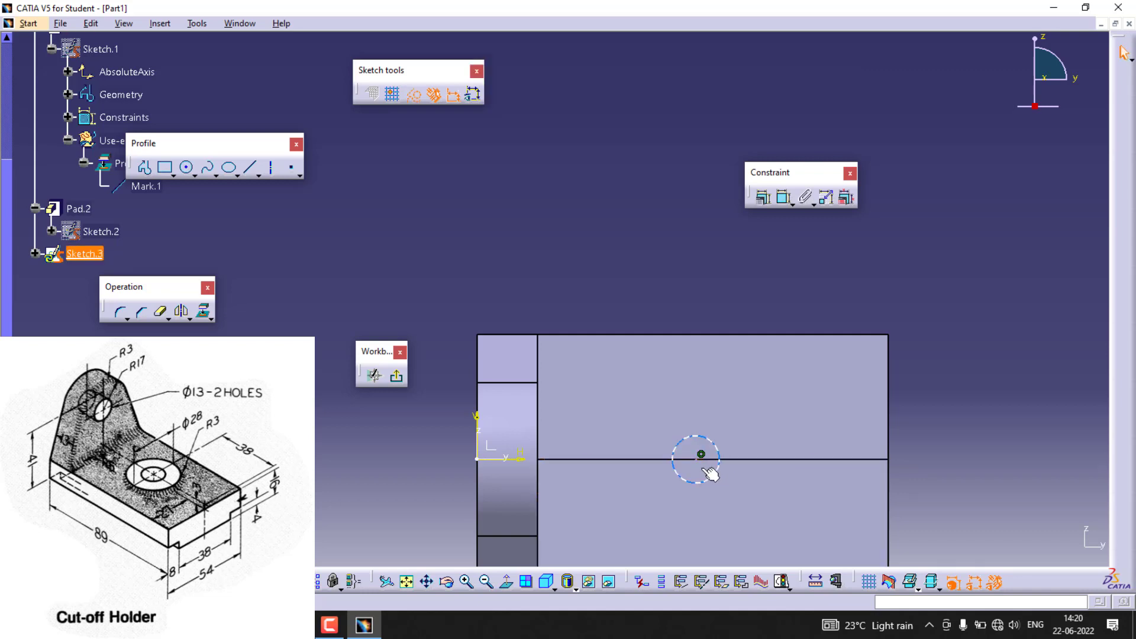
left_click(187, 168)
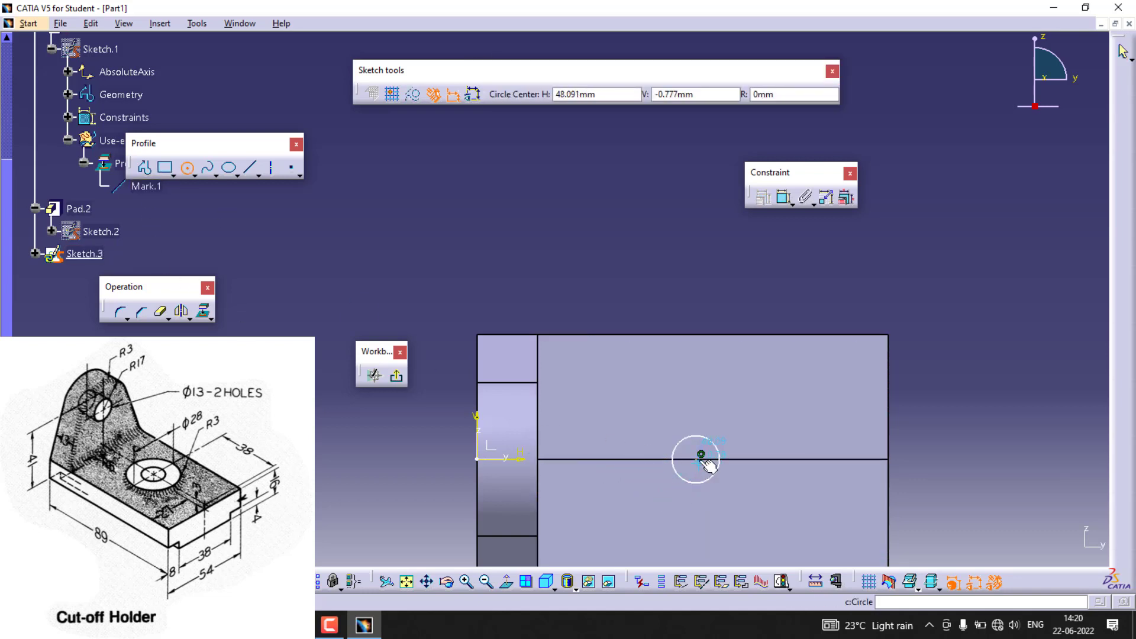
left_click(702, 454)
left_click(719, 505)
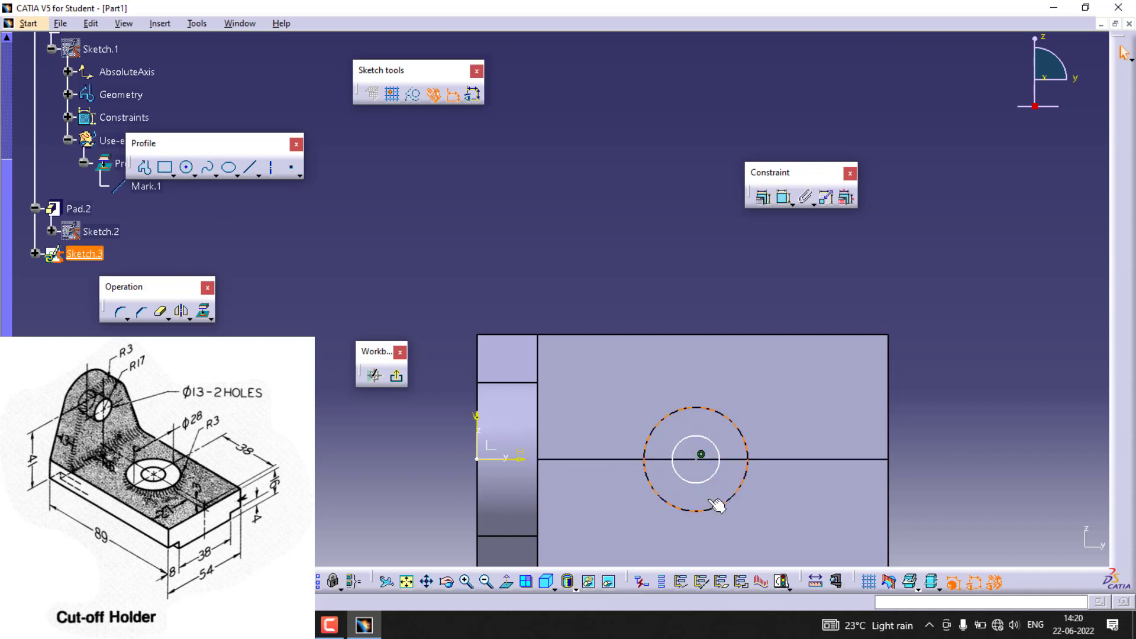
Dimension the outer circle's diameter on the base's top face and set it to 28 mm
left_click(784, 197)
left_click(747, 456)
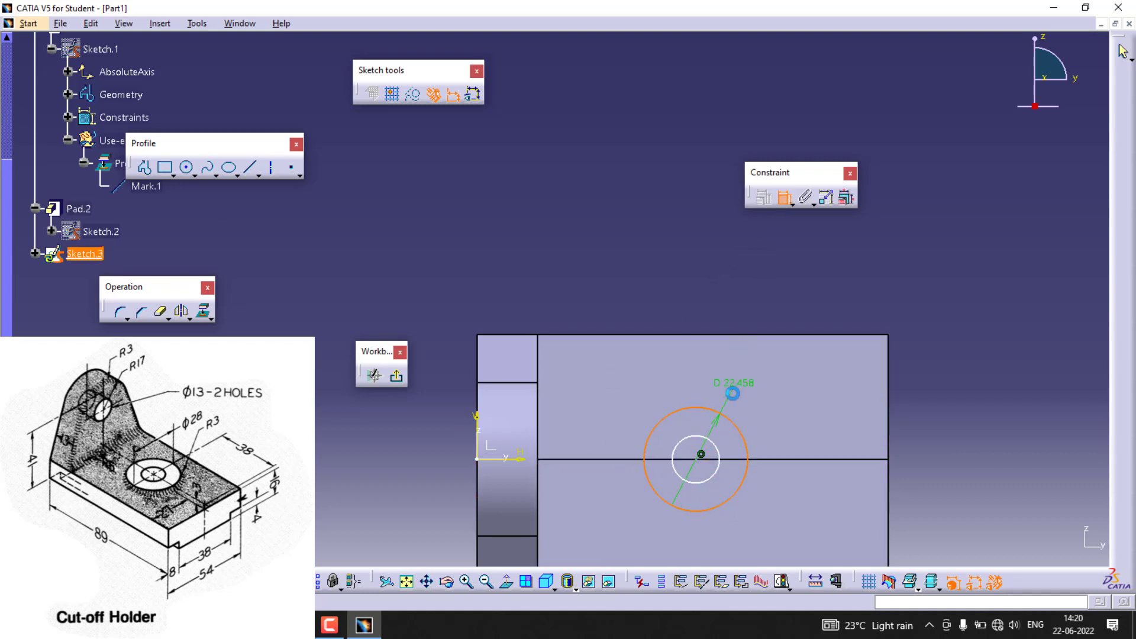
left_click(706, 277)
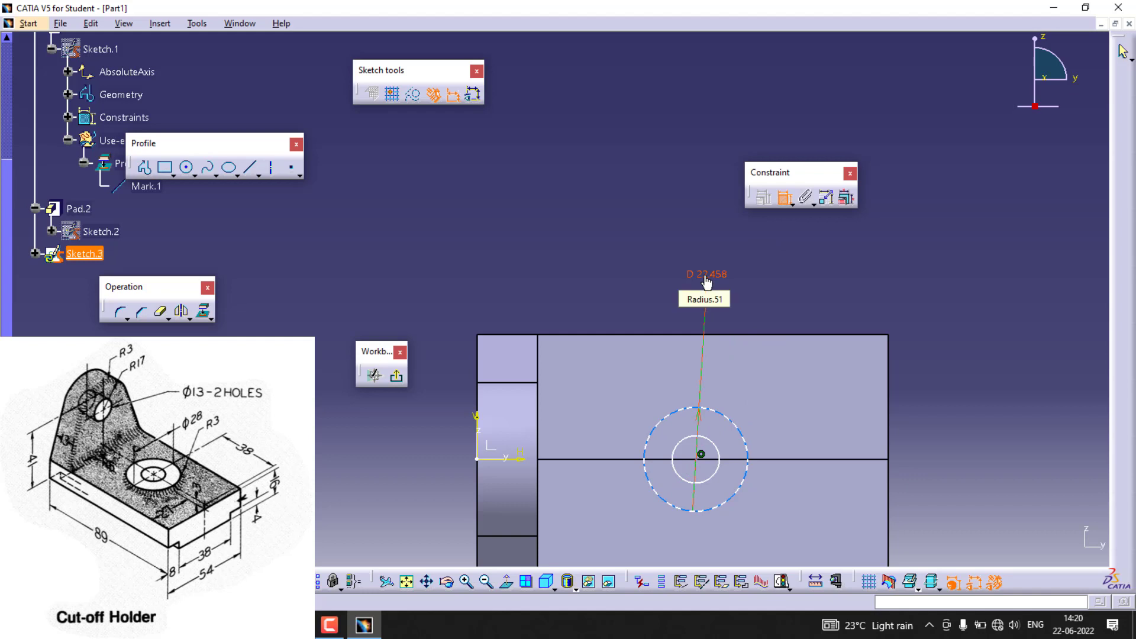
double_click(704, 274)
type("28")
key("Return")
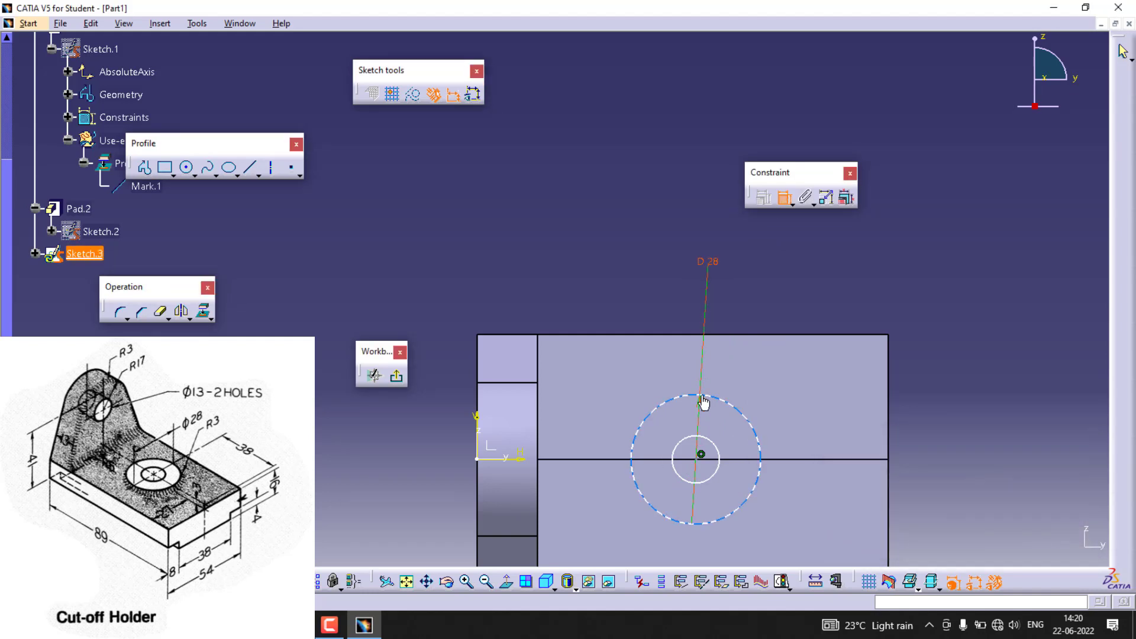
Dimension the inner circle's diameter on the base's top face and set it to 13 mm
left_click(679, 442)
left_click(637, 293)
double_click(636, 292)
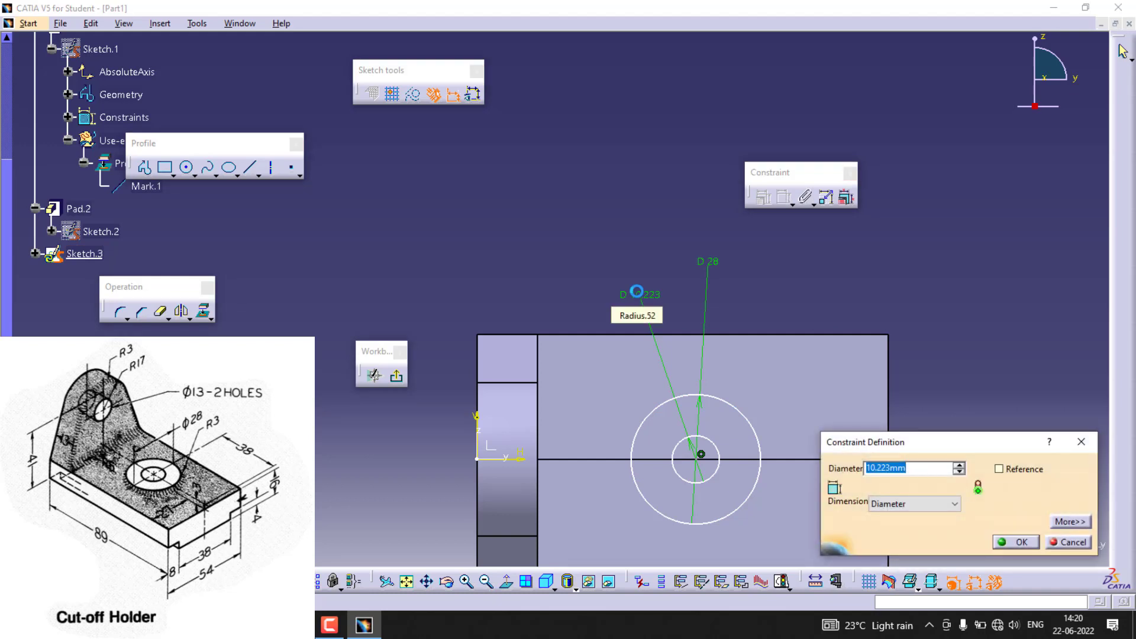
type("13")
key("Return")
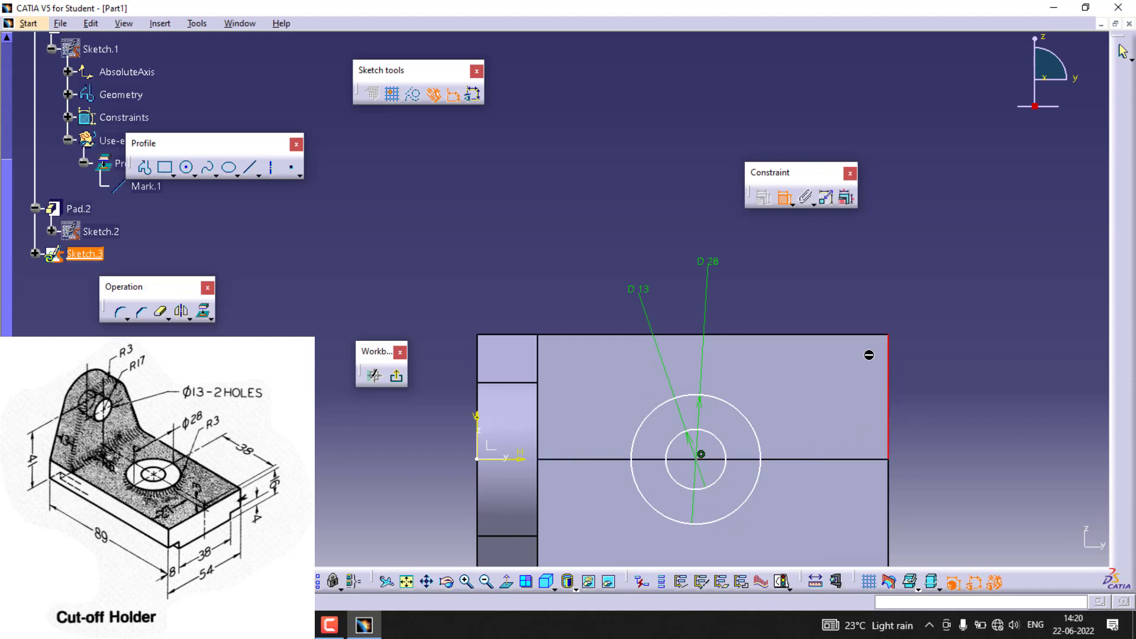
Dimension the distance from the circles' centre to the base's far end edge, set it to 38 mm, and exit the sketch
left_click(700, 455)
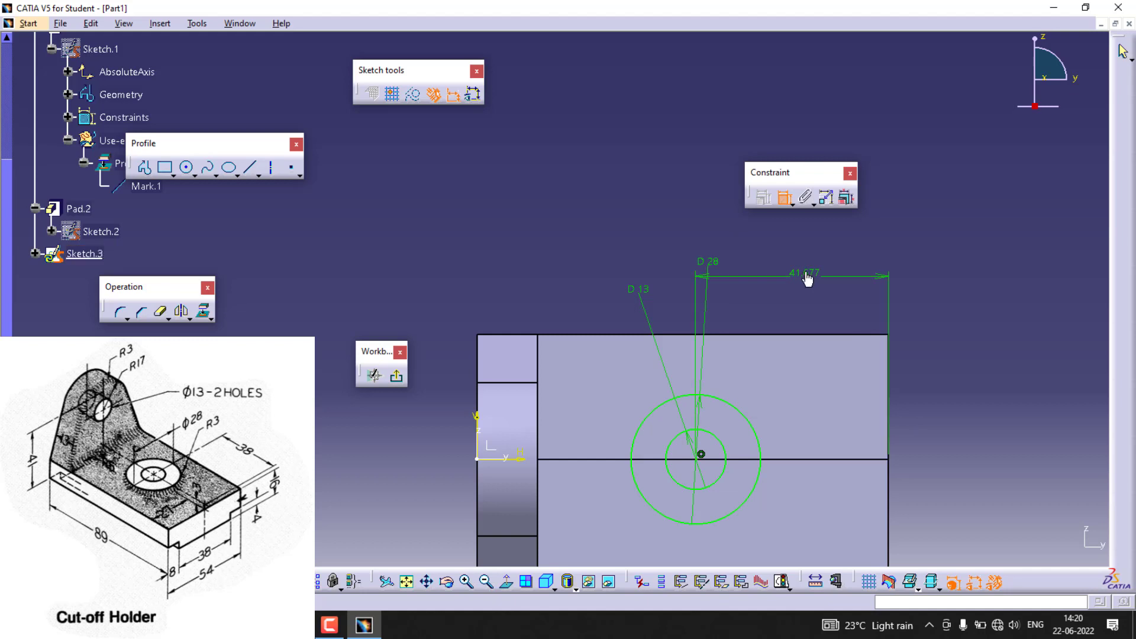
double_click(805, 272)
type("38")
key("Return")
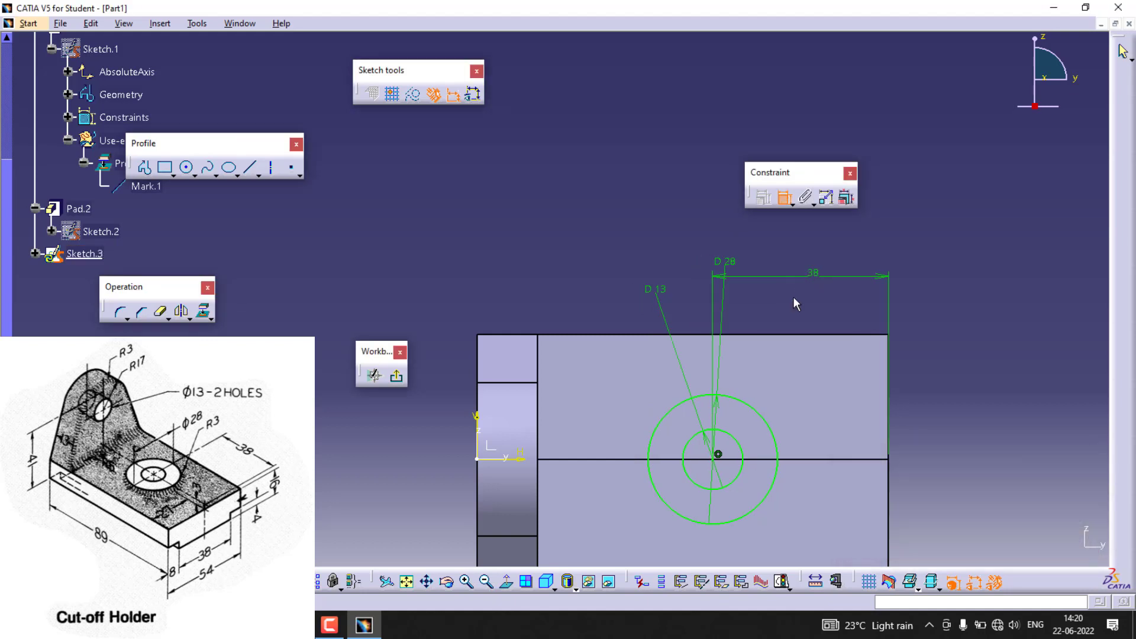
left_click(395, 375)
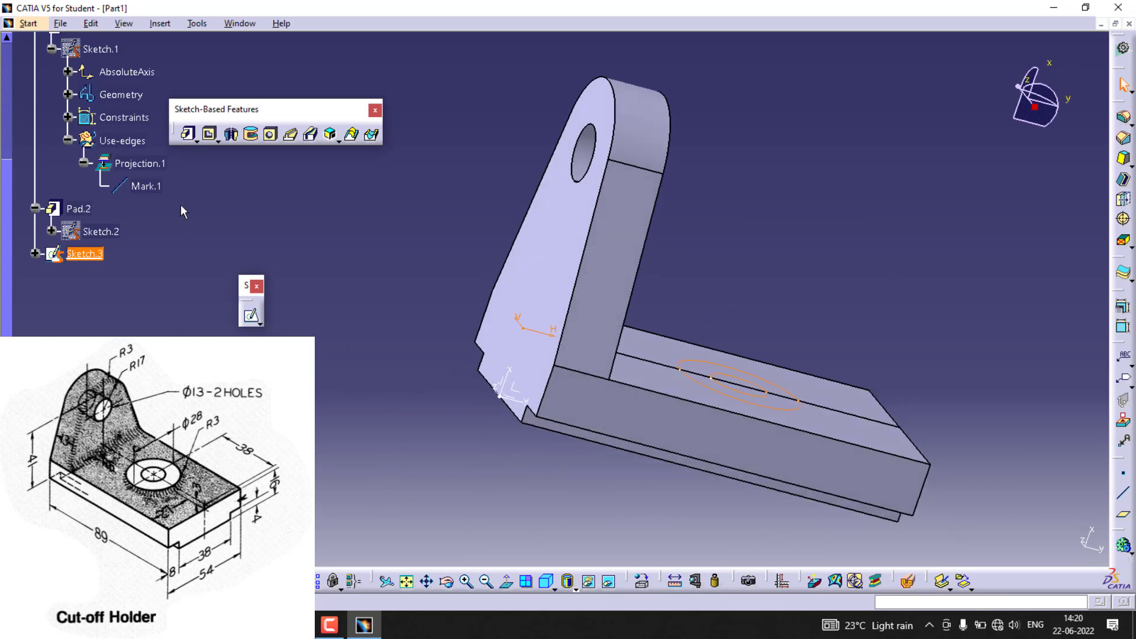
Pad the two-circle boss sketch 3 mm upward from the base's top face
left_click(188, 135)
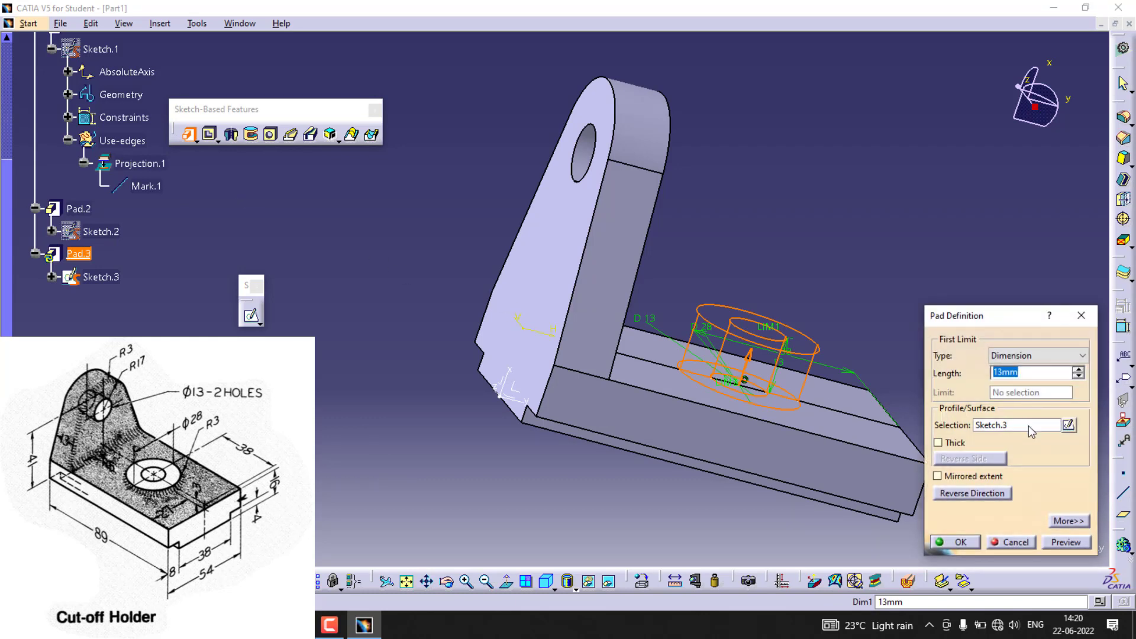
type("3")
left_click(1065, 543)
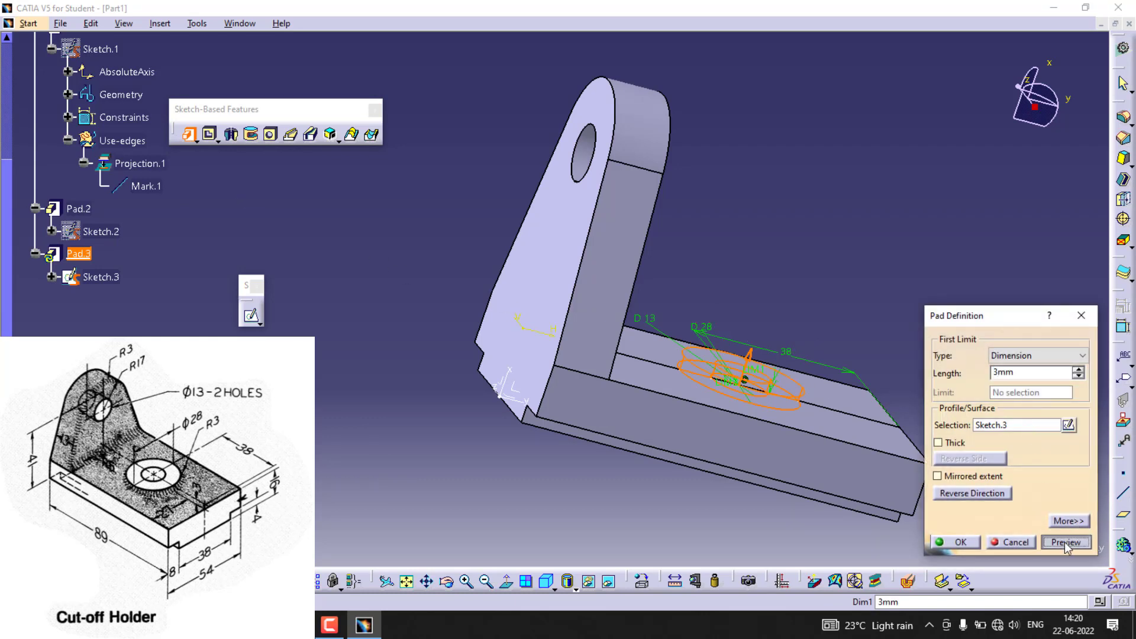
left_click(951, 543)
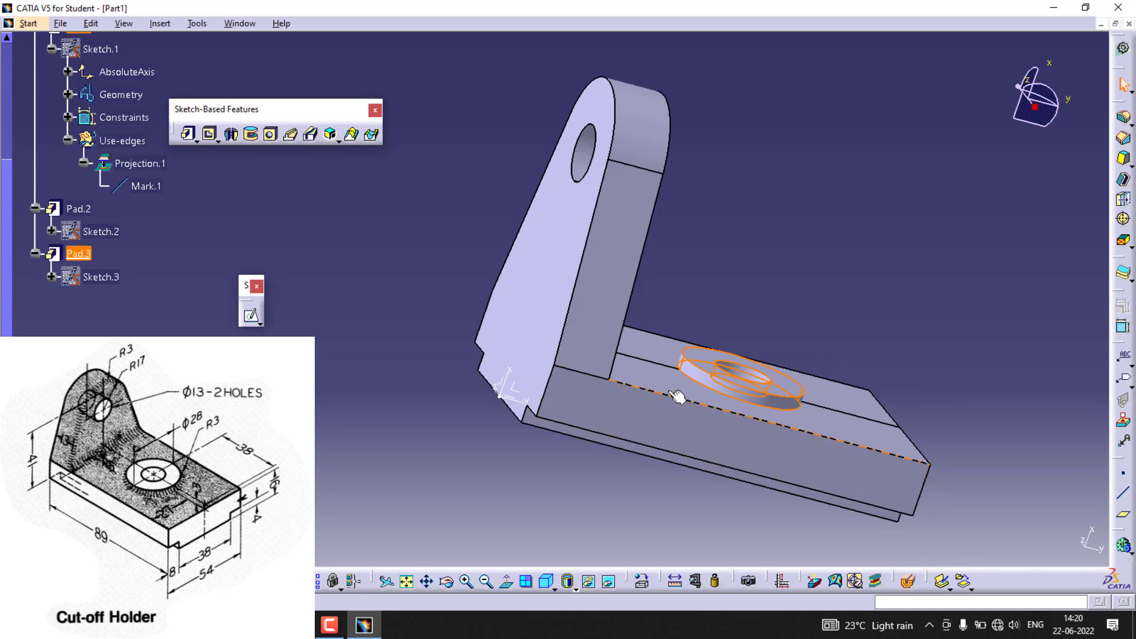
Define a 3 mm edge fillet on the boss's lower outer edge, where it meets the base, and preview it
left_click(707, 389)
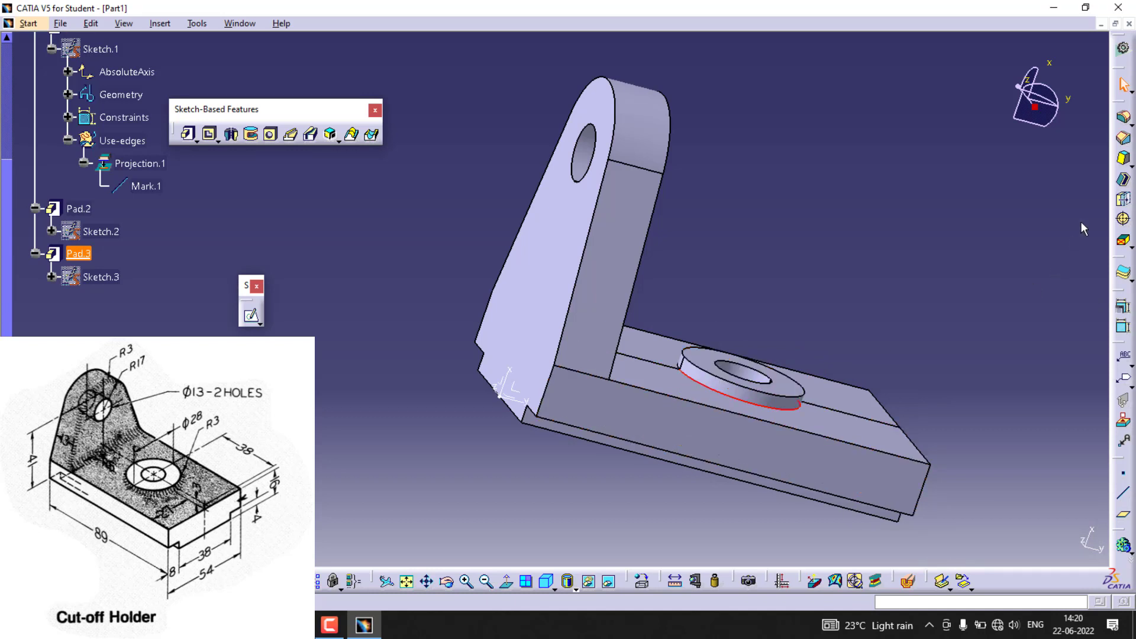
left_click(1124, 118)
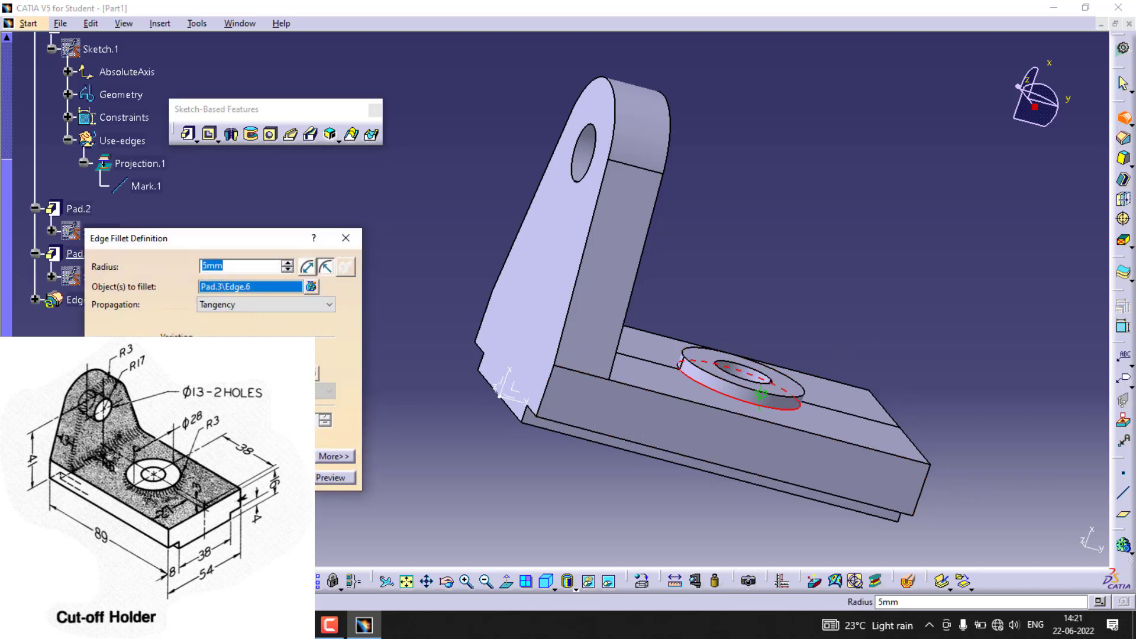
type("3")
left_click(330, 478)
Add the lug's inner-face outline edge and its edge with the base to the 3 mm fillet, preview and apply it
middle_click_drag(555, 499, 498, 488)
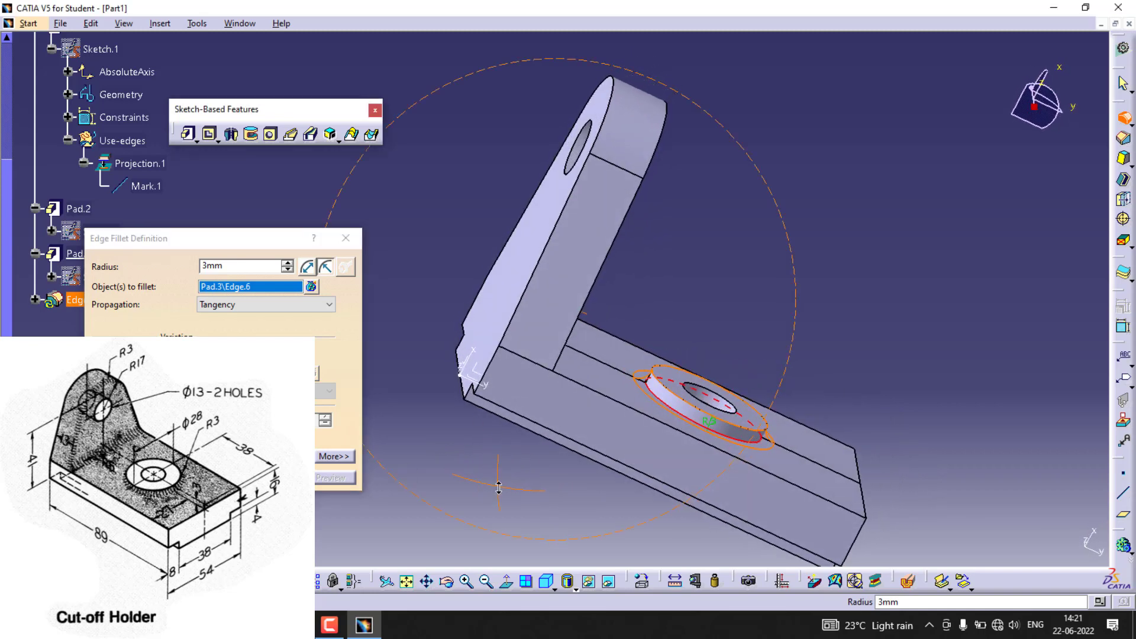
left_click(652, 165)
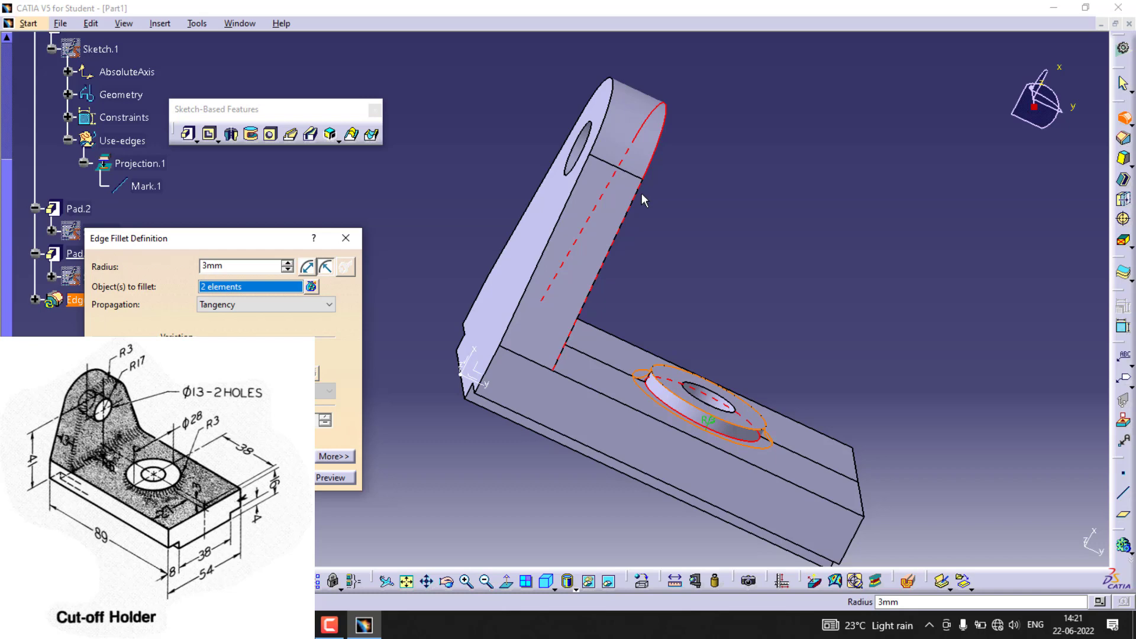
middle_click_drag(499, 481, 481, 439)
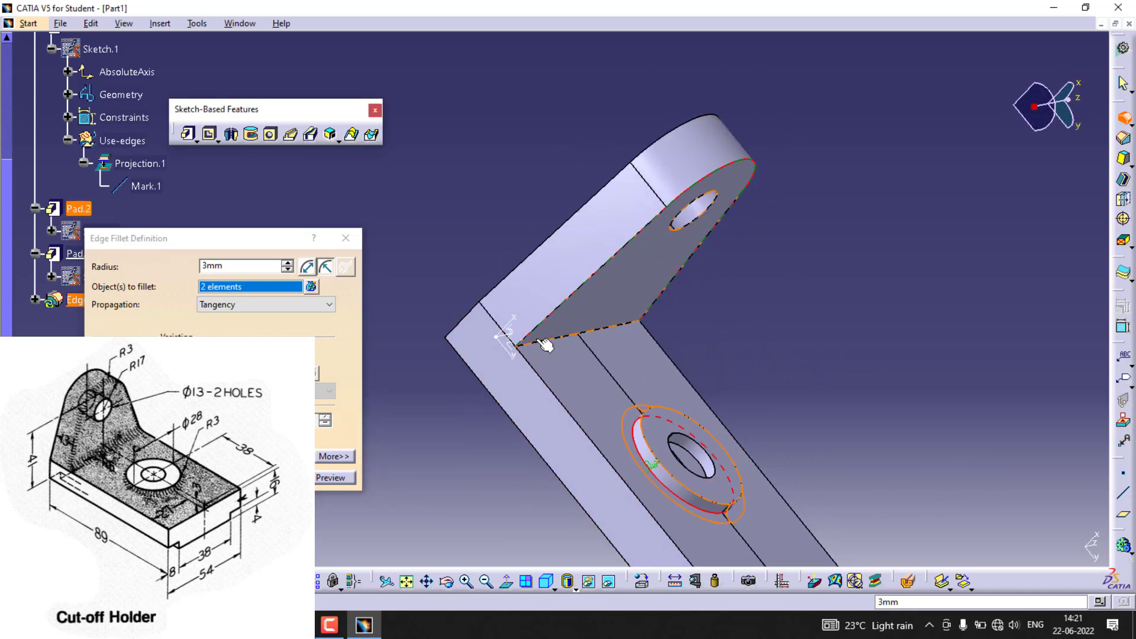
left_click(545, 344)
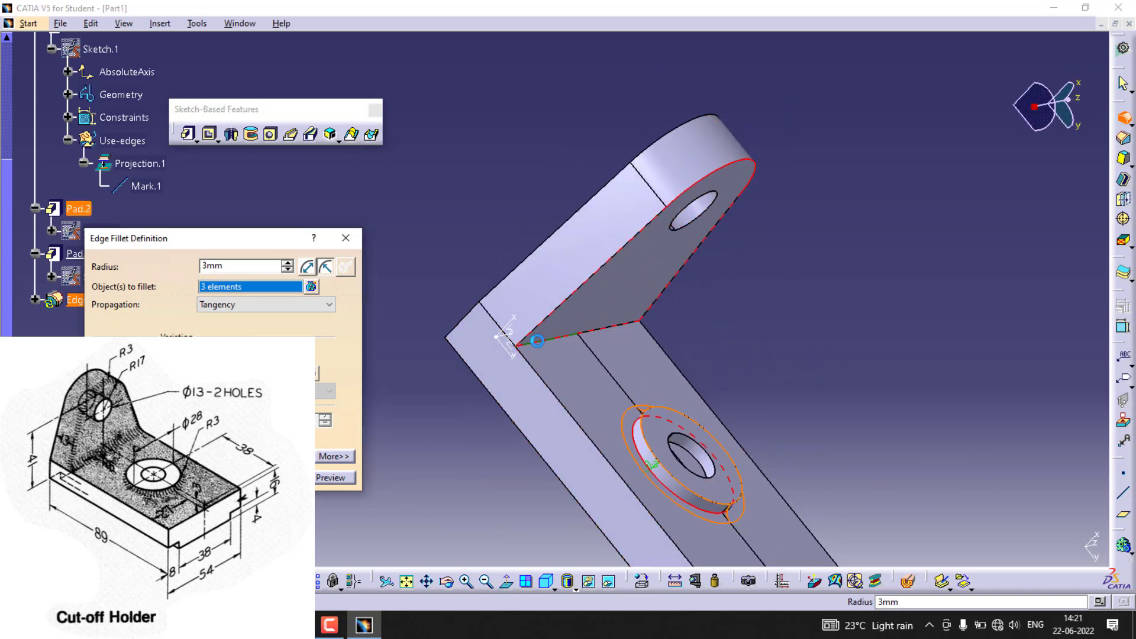
left_click(328, 478)
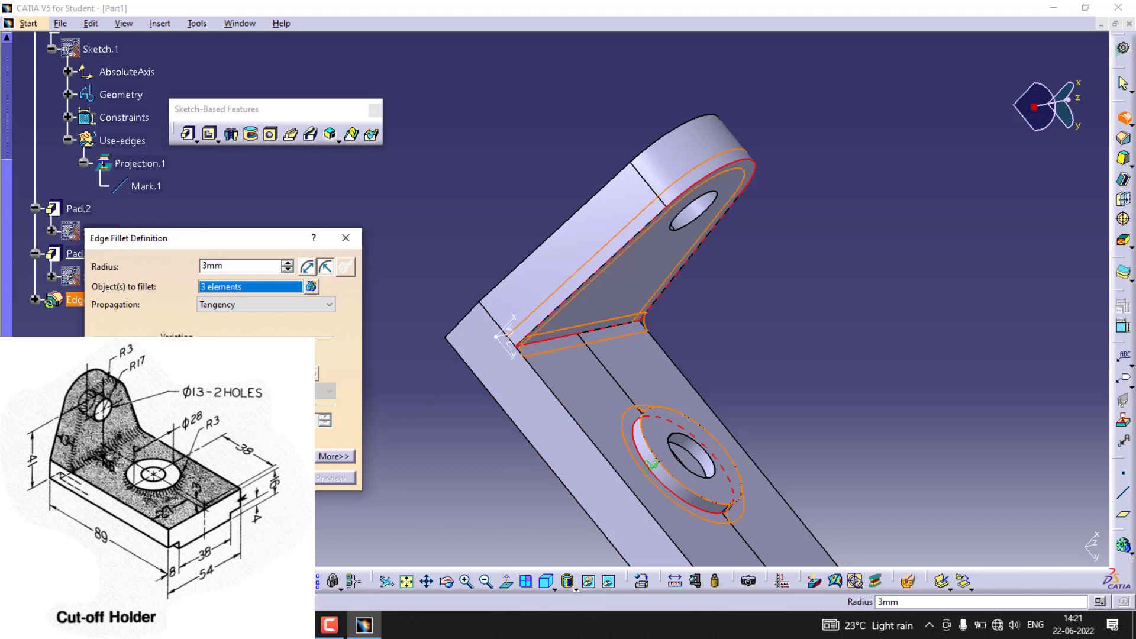
left_click(225, 478)
left_click(402, 474)
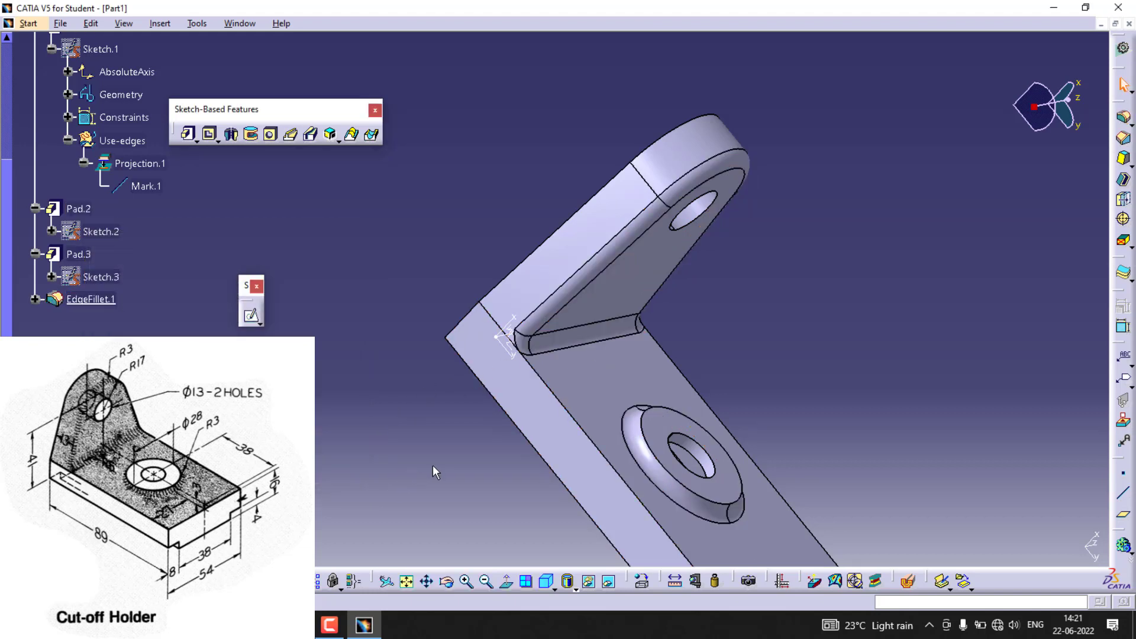
middle_click_drag(432, 465, 444, 521)
middle_click_drag(493, 482, 299, 326)
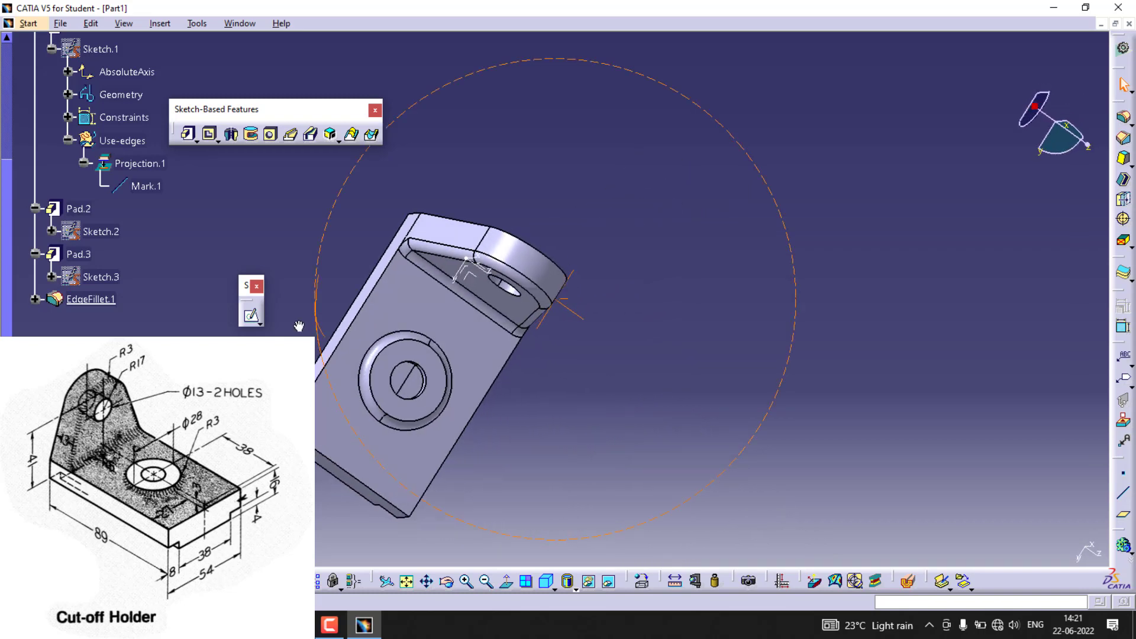
middle_click_drag(469, 449, 596, 436)
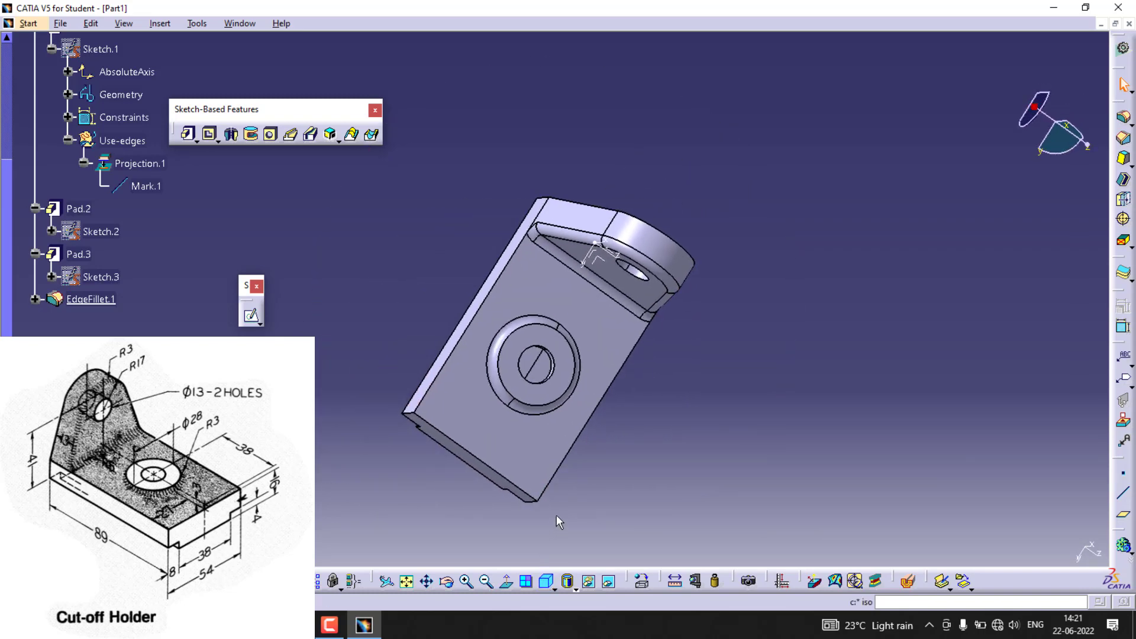
middle_click_drag(556, 516, 719, 426)
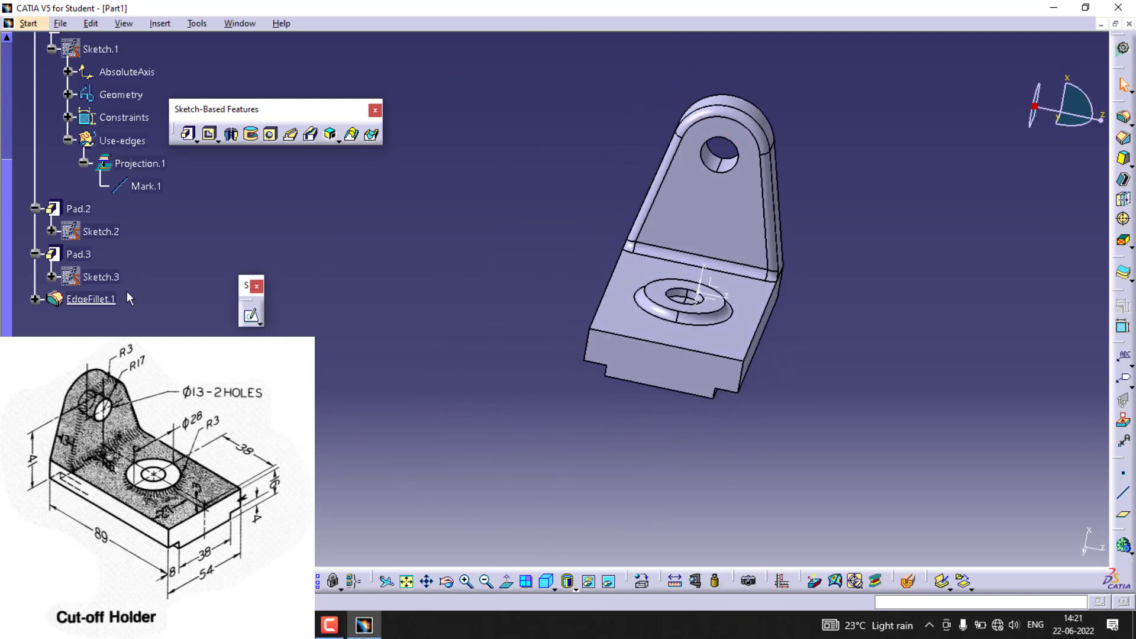
left_click(98, 279)
left_click(361, 277)
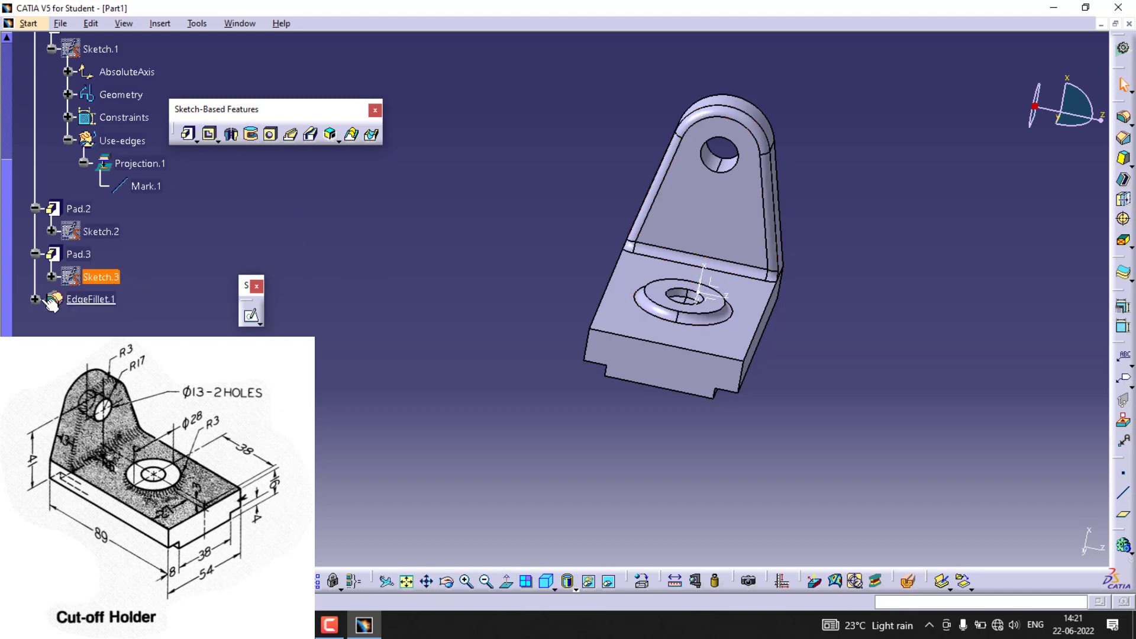
left_click(209, 134)
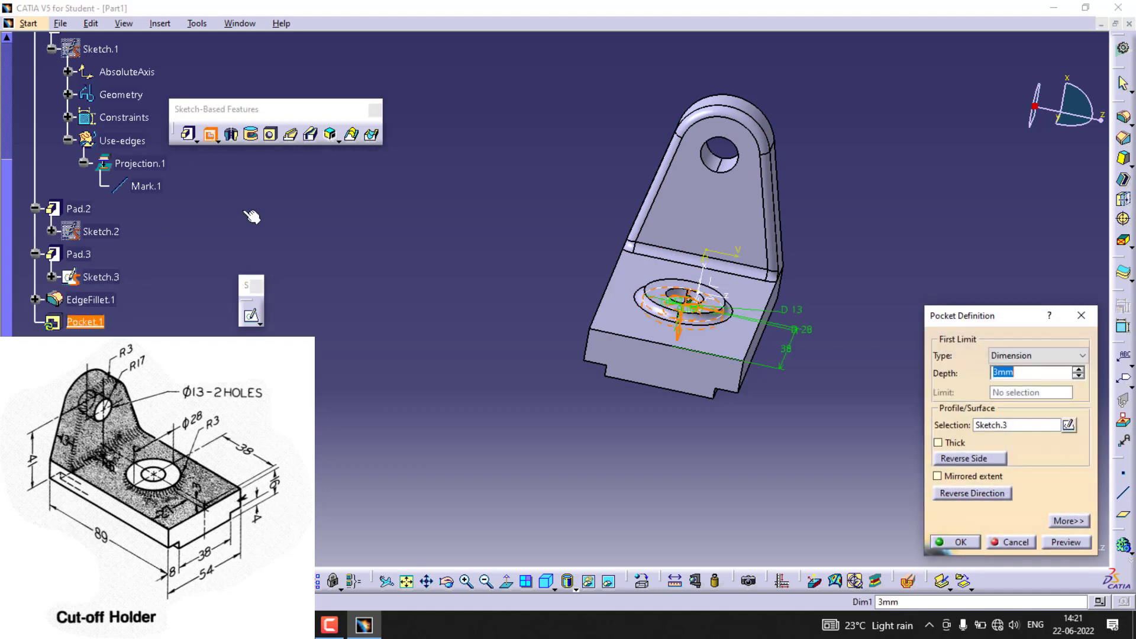
left_click(1057, 523)
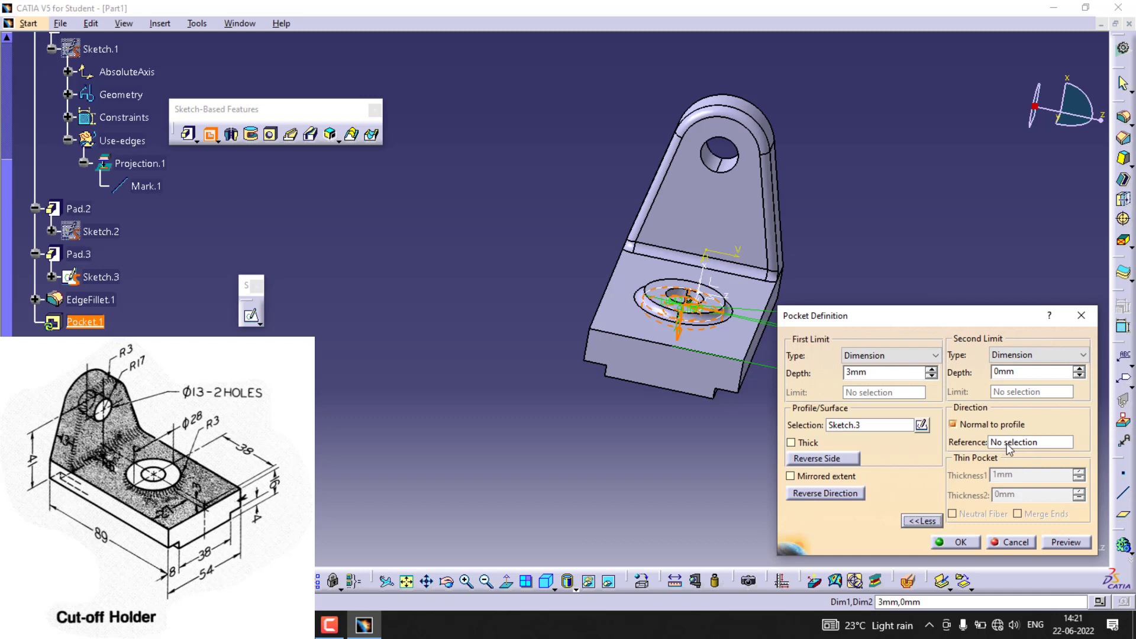
left_click(865, 424)
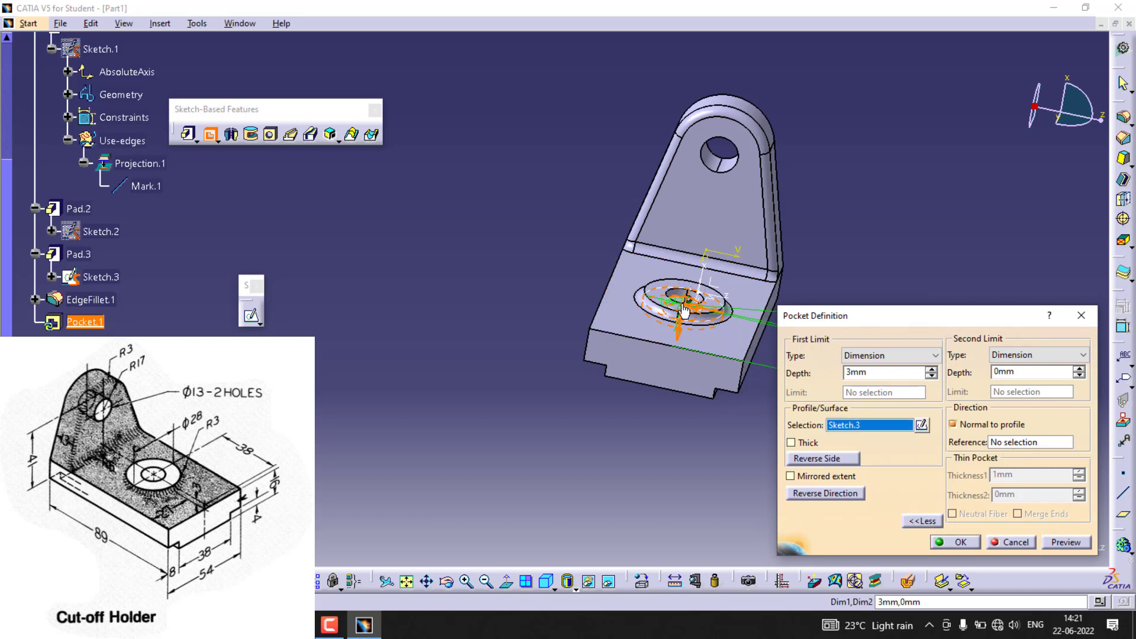
middle_click_drag(591, 456, 459, 349)
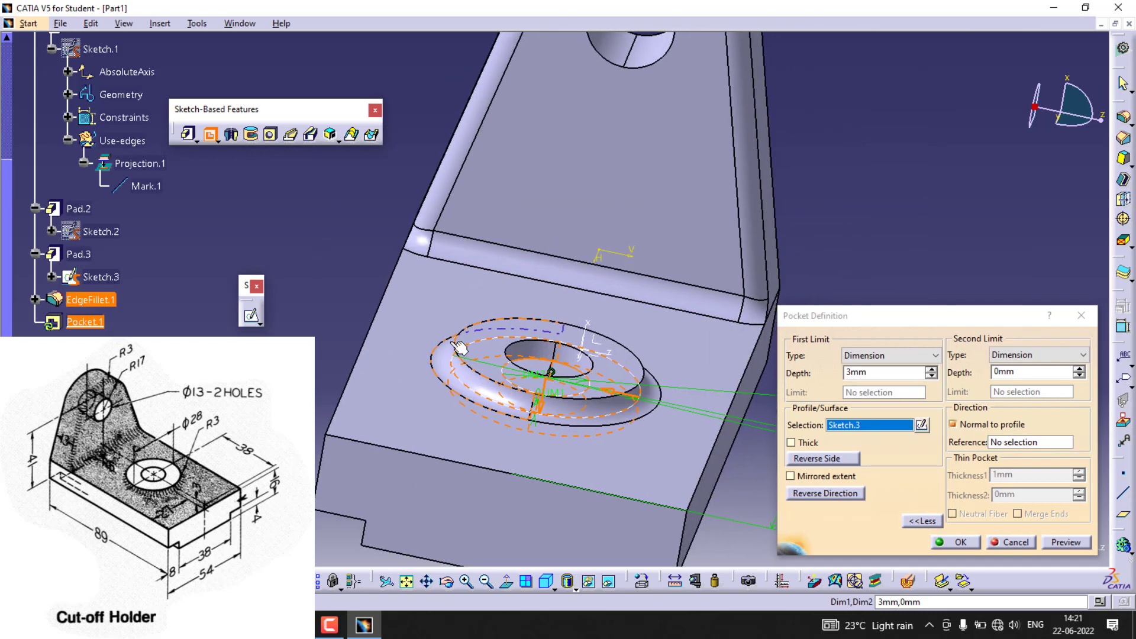
left_click(532, 376)
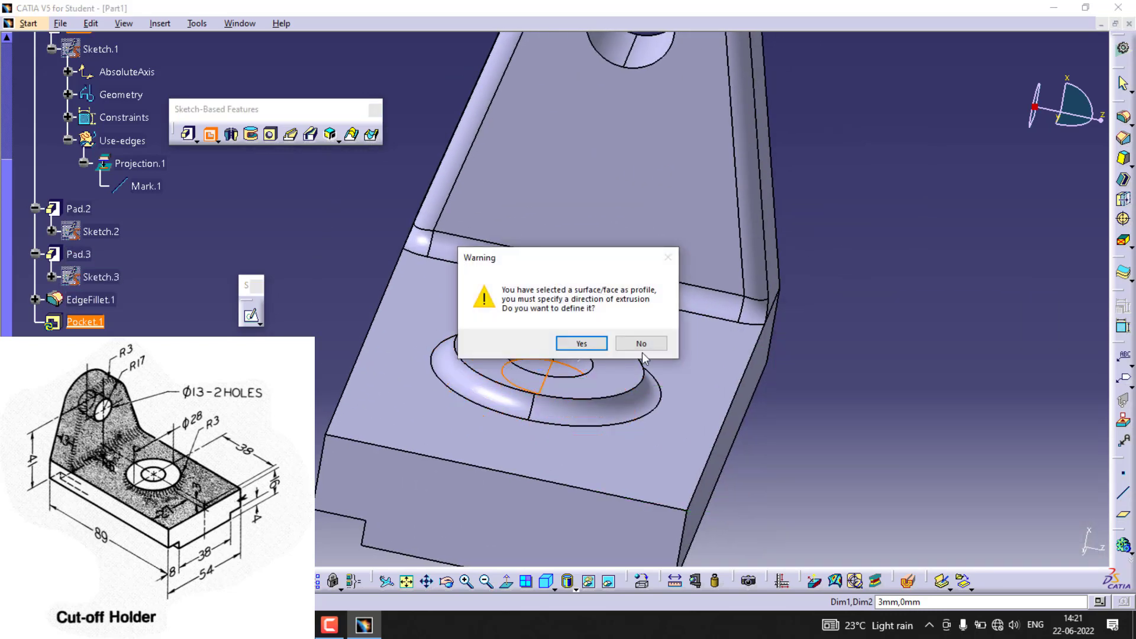
left_click(662, 343)
left_click(1018, 548)
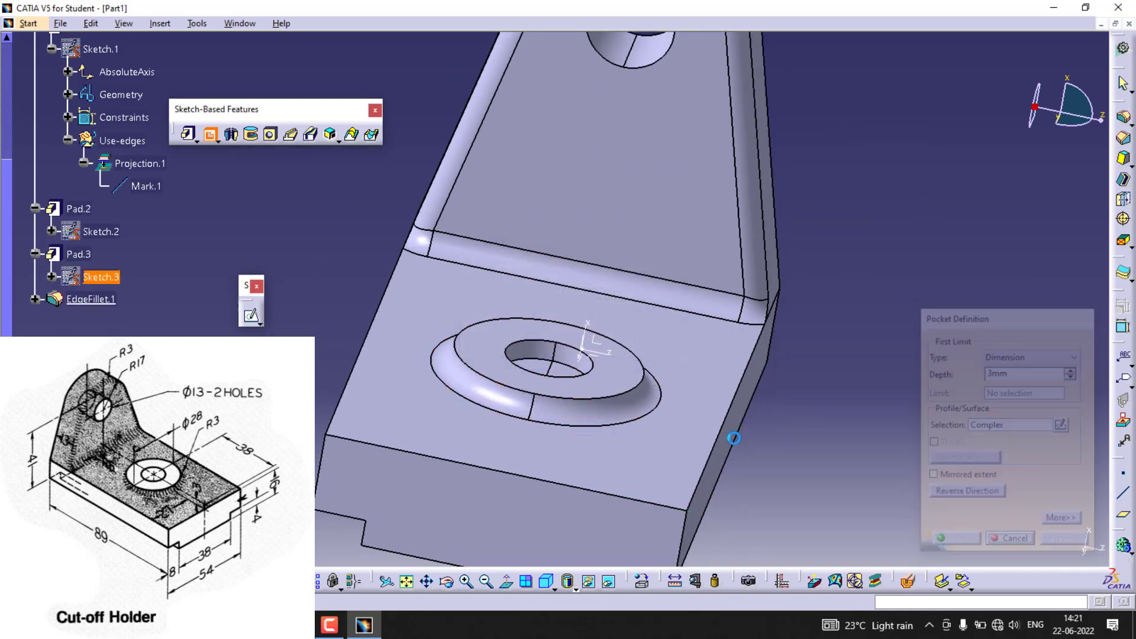
Start a Multi-Pocket from the boss's two-circle sketch and select its first extrusion domain
left_click(219, 140)
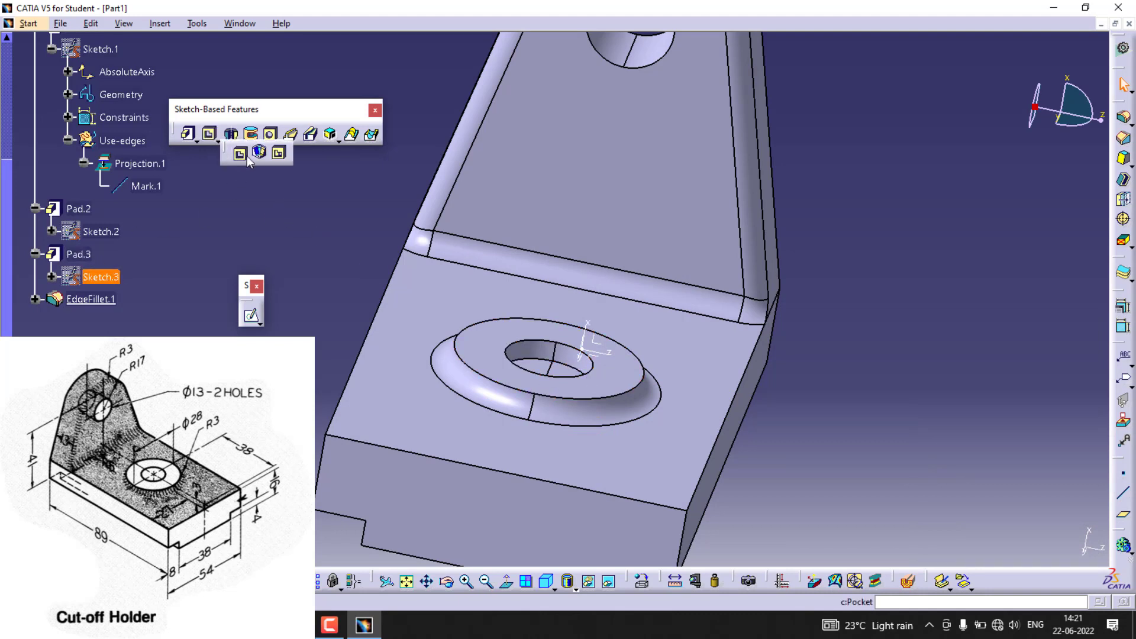
left_click(280, 154)
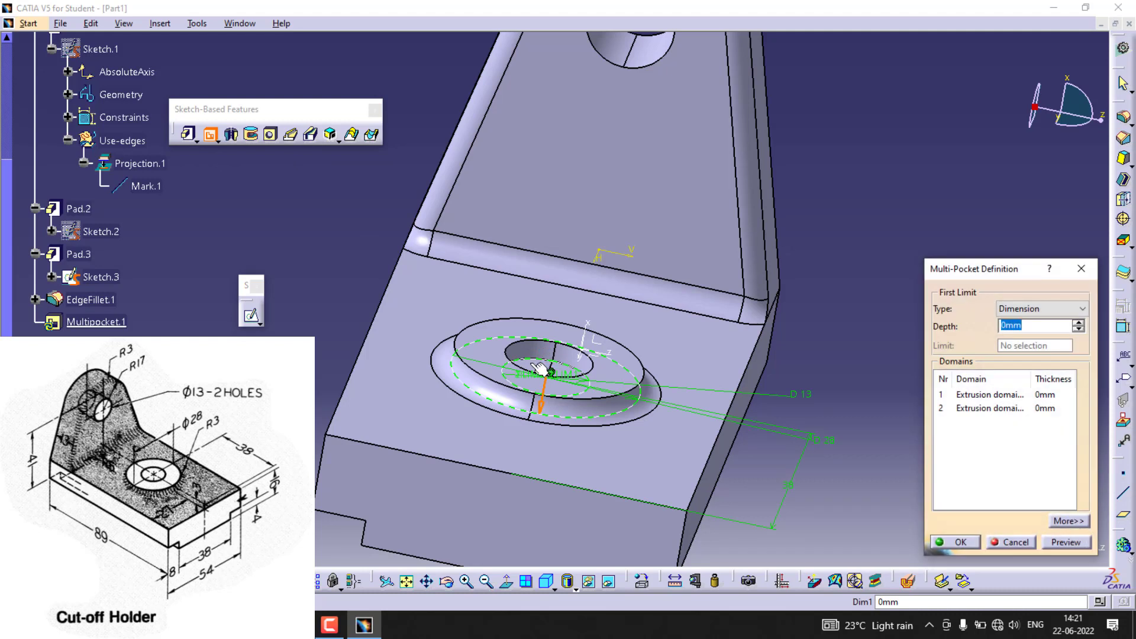
left_click(536, 367)
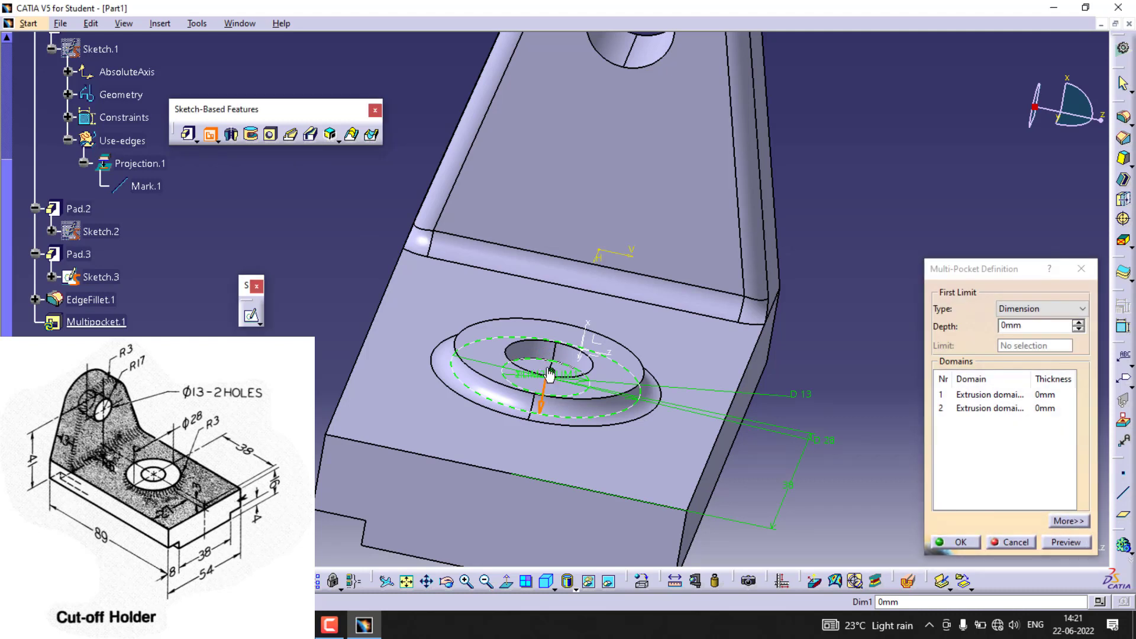
left_click(1018, 314)
left_click(1019, 319)
left_click(996, 395)
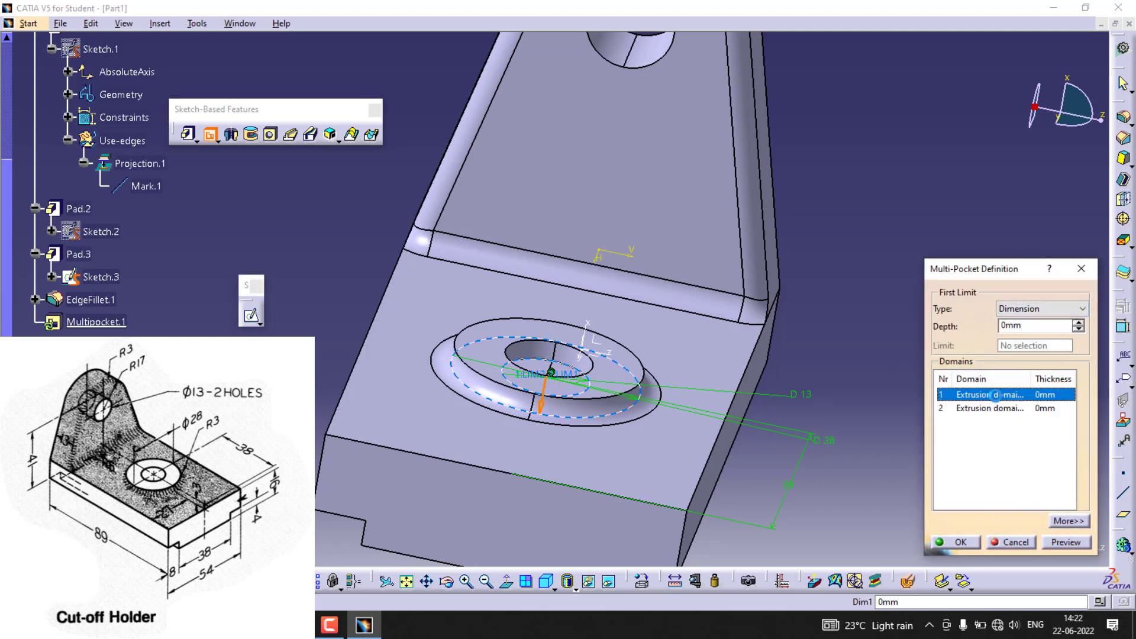
Set the inner circle domain of the multi-pocket on the raised boss to a 13 mm depth and create the pocket
left_click(995, 408)
left_click(996, 395)
left_click(994, 415)
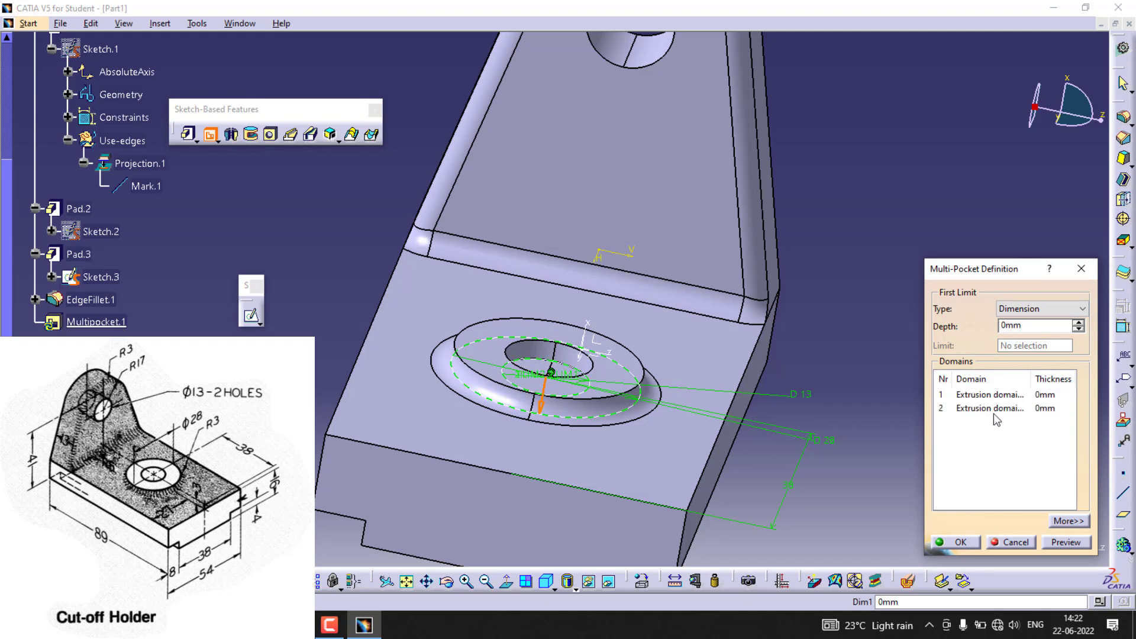
left_click(993, 408)
left_click(1030, 307)
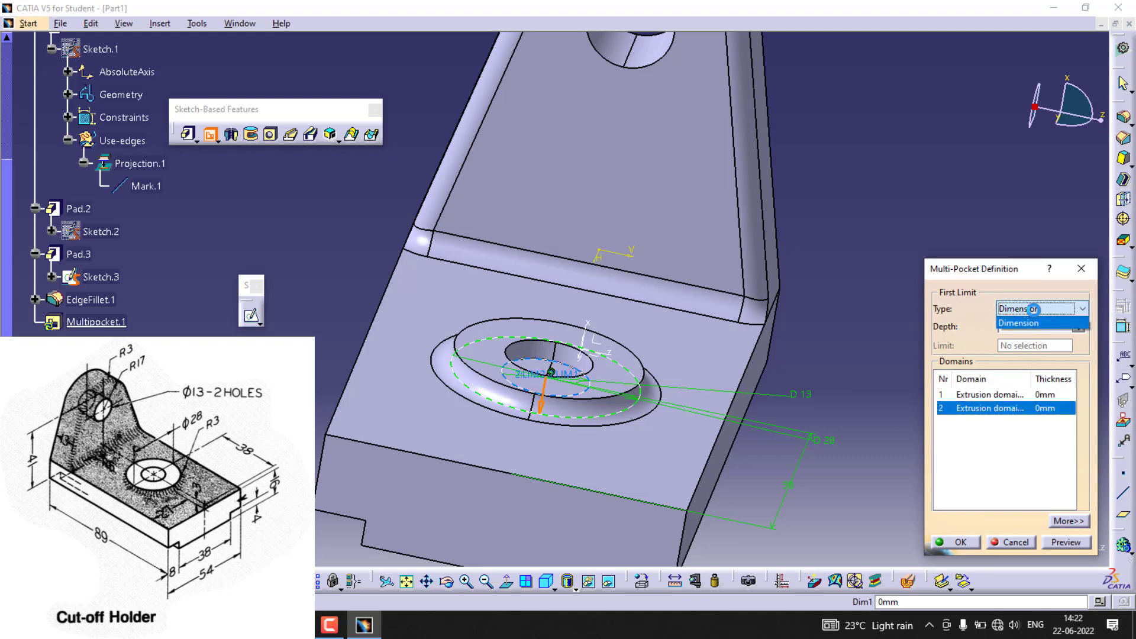
left_click(1036, 312)
left_click(1039, 326)
left_click_drag(1039, 327, 952, 327)
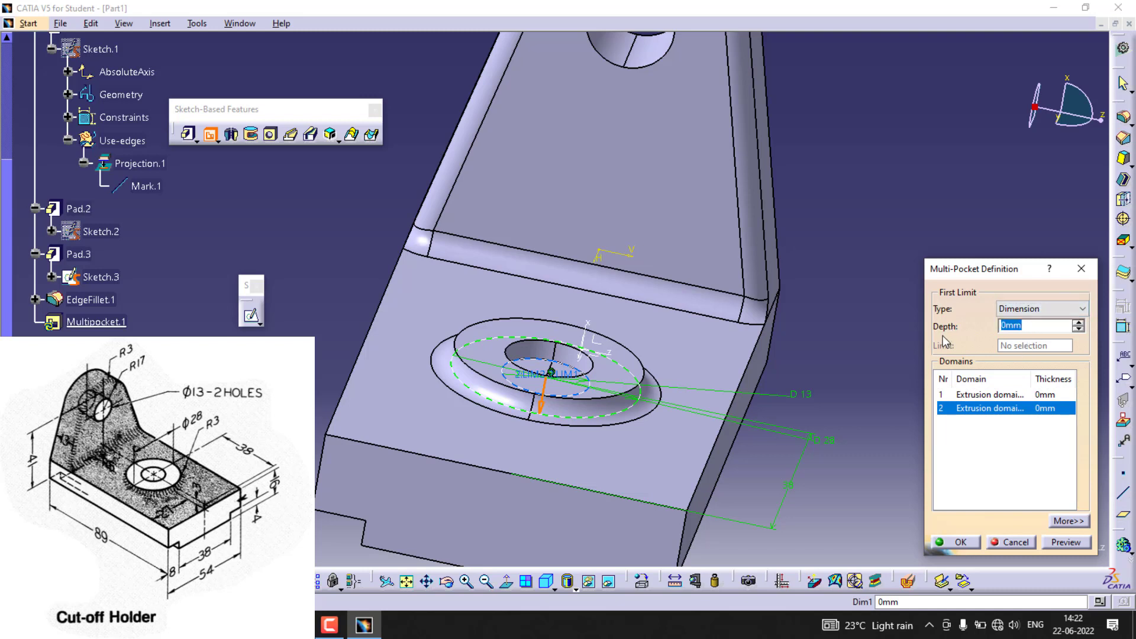
type("13")
left_click(1067, 544)
left_click(960, 546)
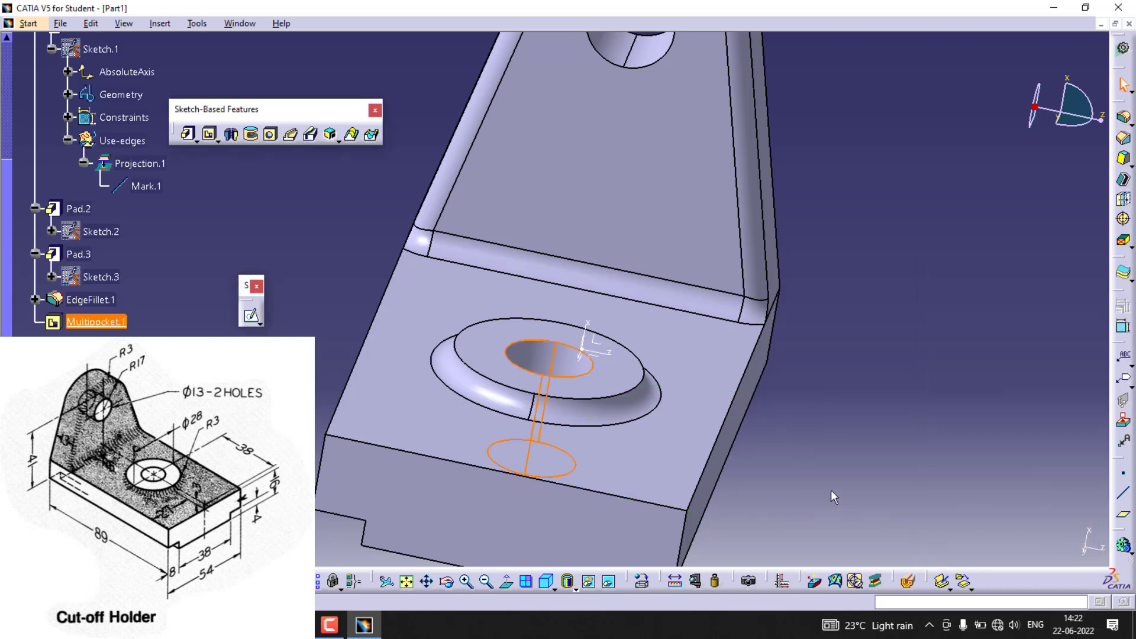
Edit the multi-pocket on the boss and set the second domain's depth to 25 mm
middle_click_drag(611, 381, 688, 298)
middle_click_drag(438, 342, 693, 293)
left_click(94, 323)
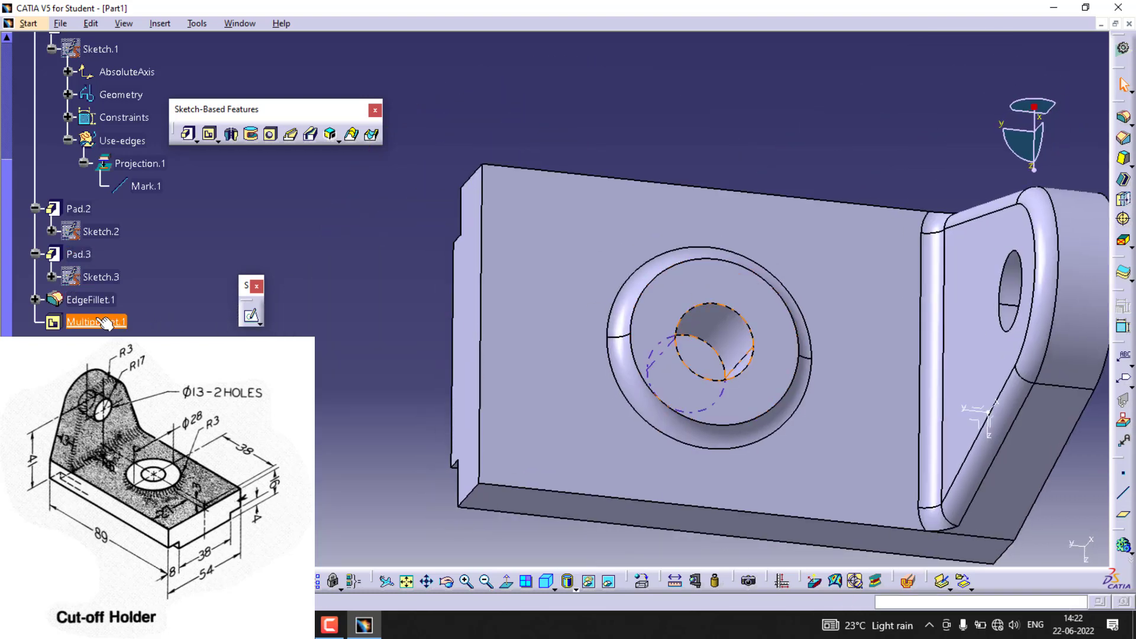
right_click(95, 323)
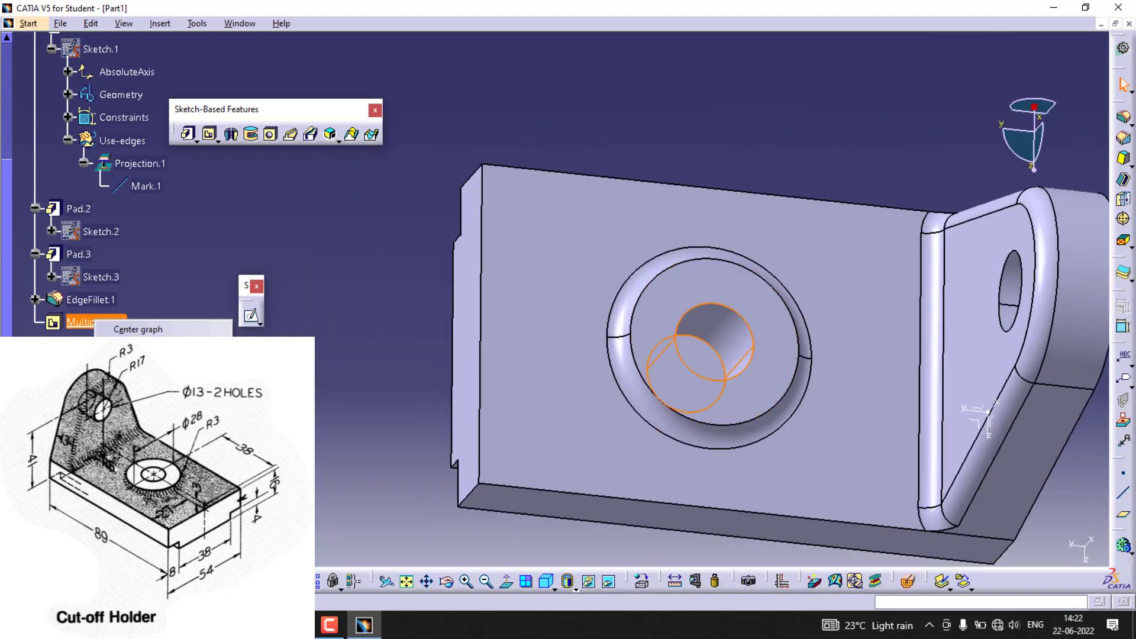
mouse_move(163, 484)
left_click(329, 484)
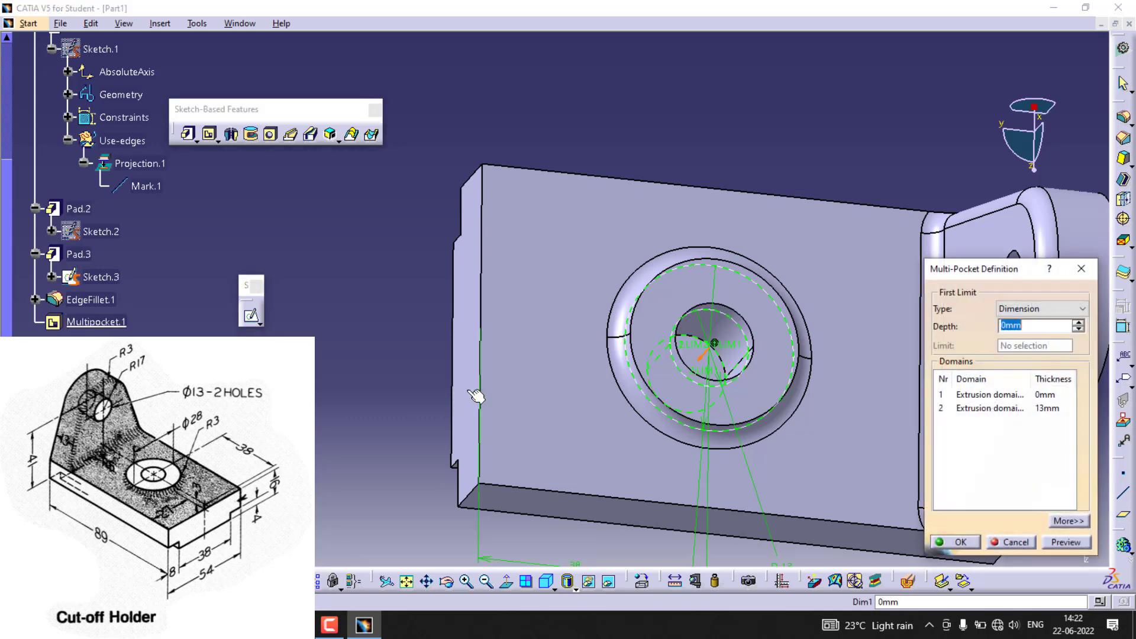
left_click(1044, 326)
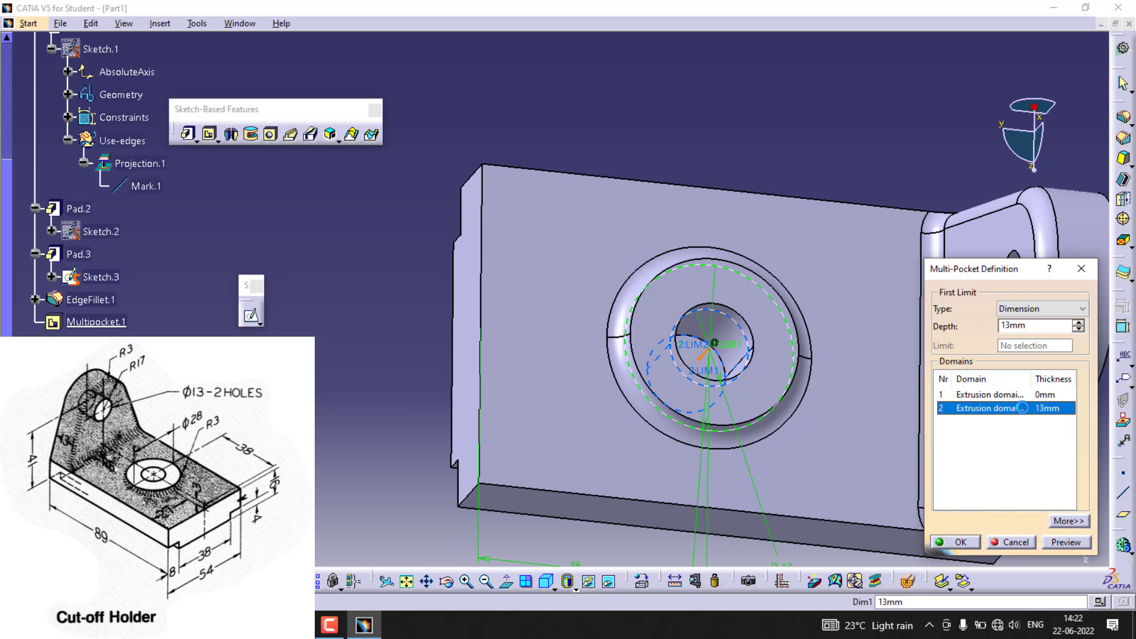
double_click(1037, 326)
type("25")
left_click(1066, 542)
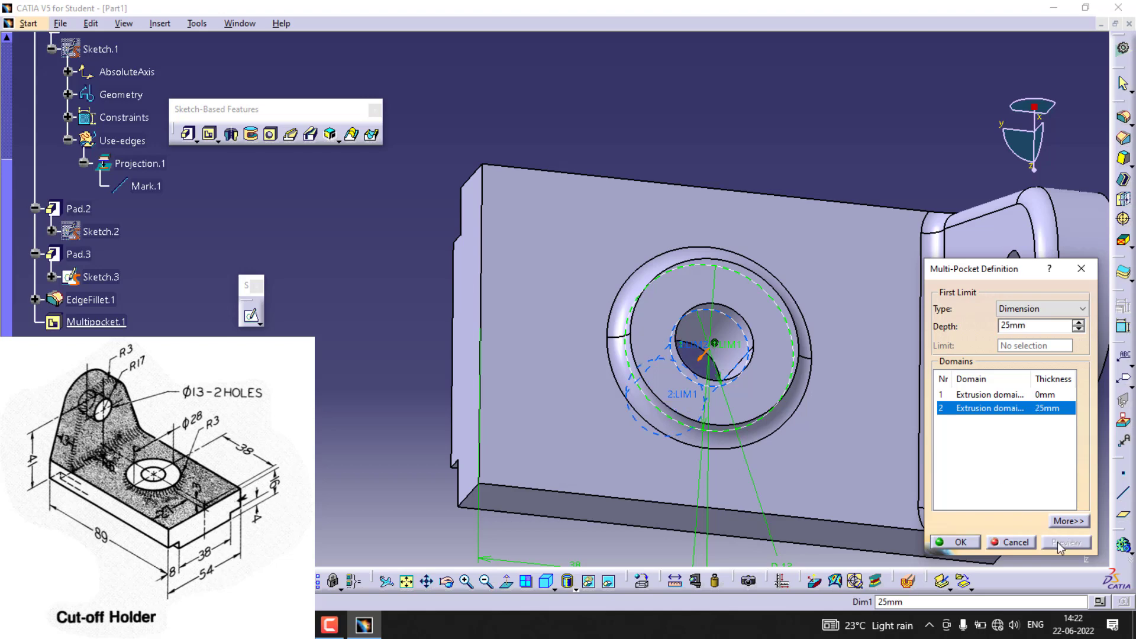
left_click(953, 542)
Create a new Part document, keeping the default part name and options
middle_click_drag(750, 154, 756, 217)
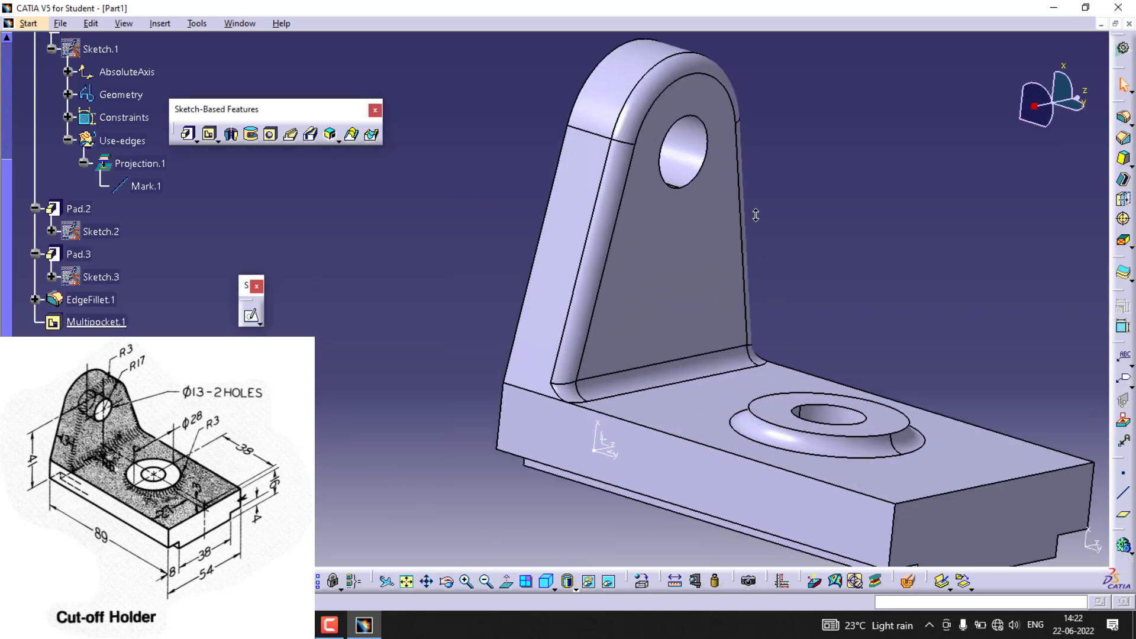
middle_click_drag(849, 289, 777, 272)
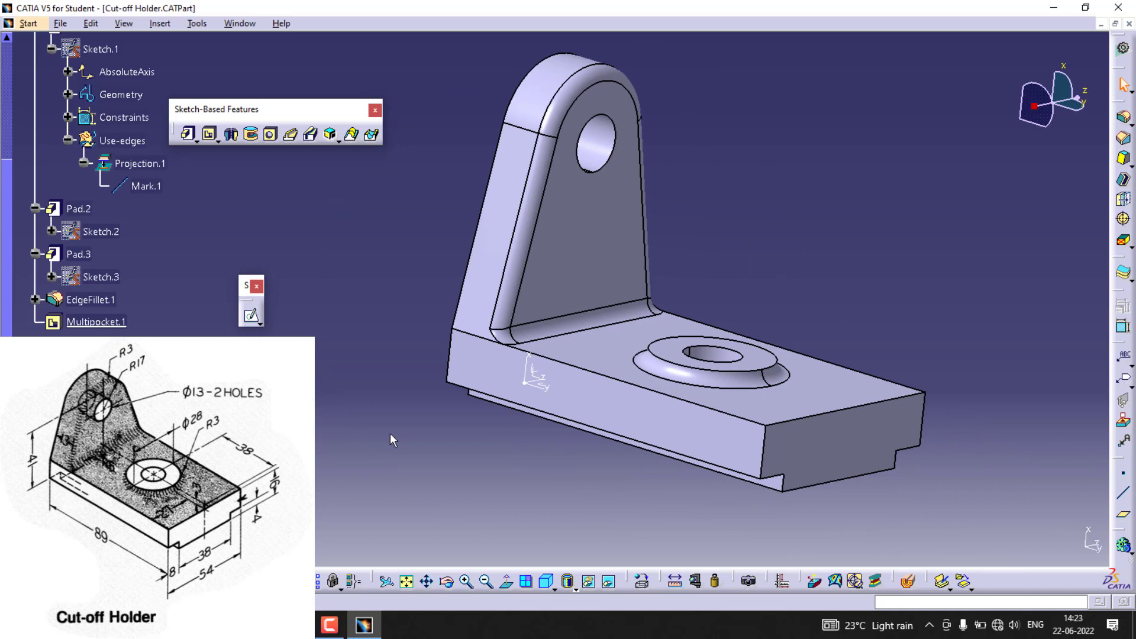
key("ctrl+n")
type("p")
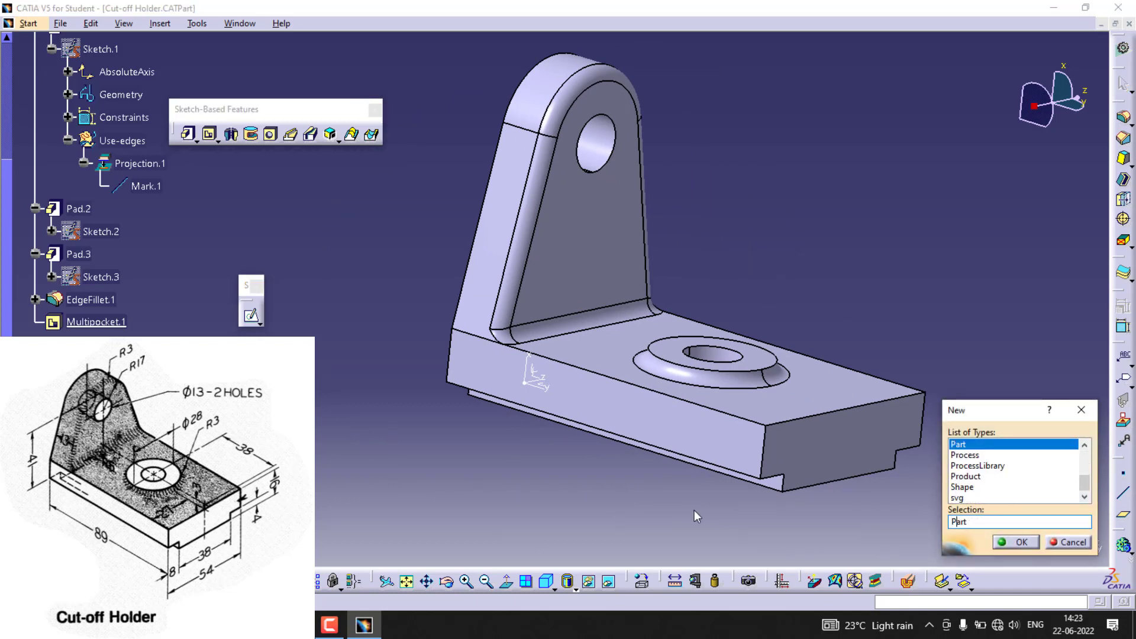
left_click(973, 447)
double_click(975, 451)
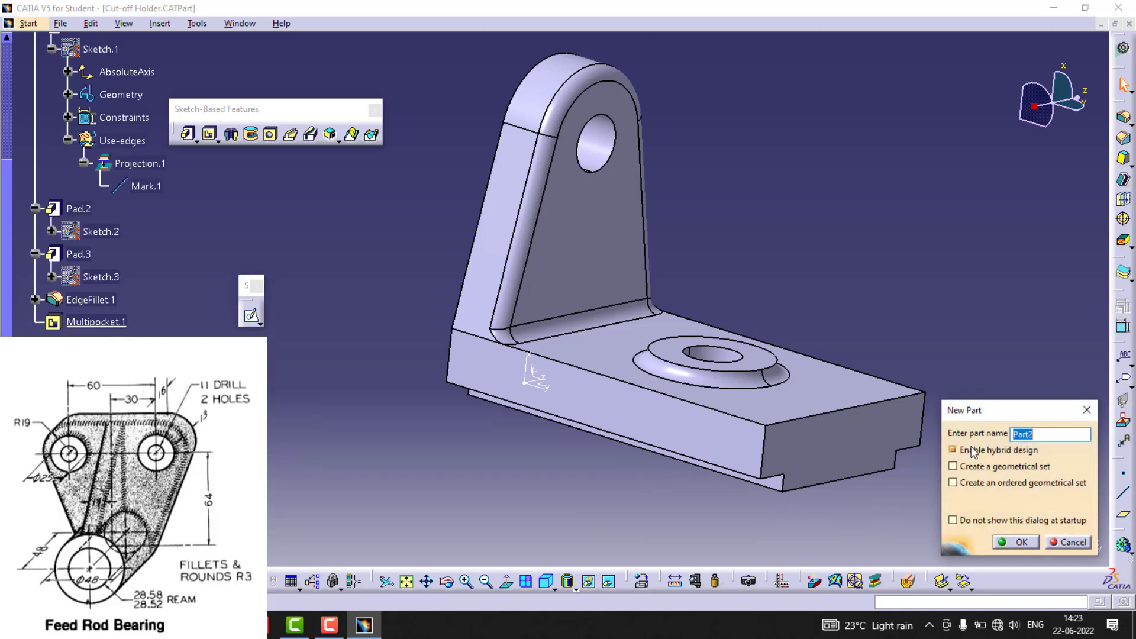
left_click(1015, 543)
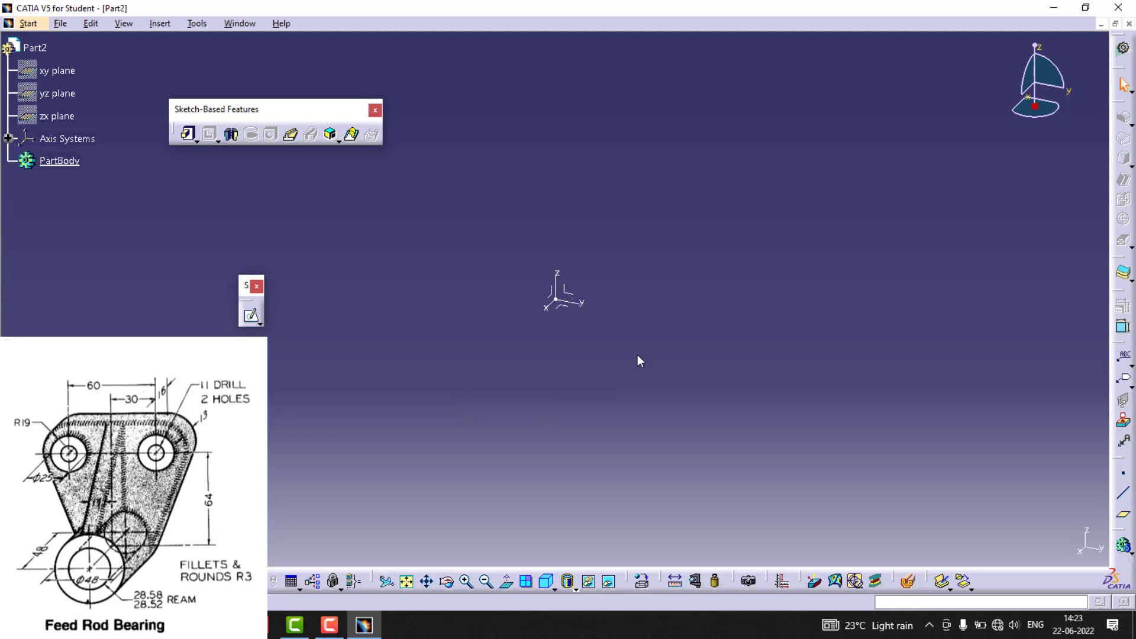
Show the xy, yz and zx reference planes of the new part
left_click(568, 284)
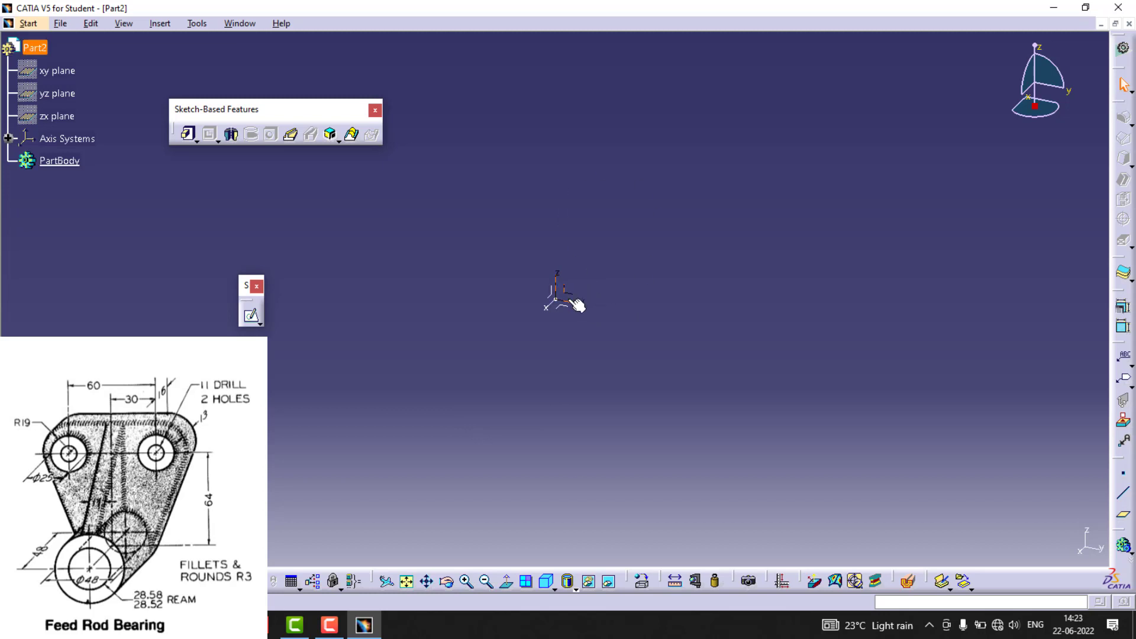
left_click(479, 367)
left_click(57, 116)
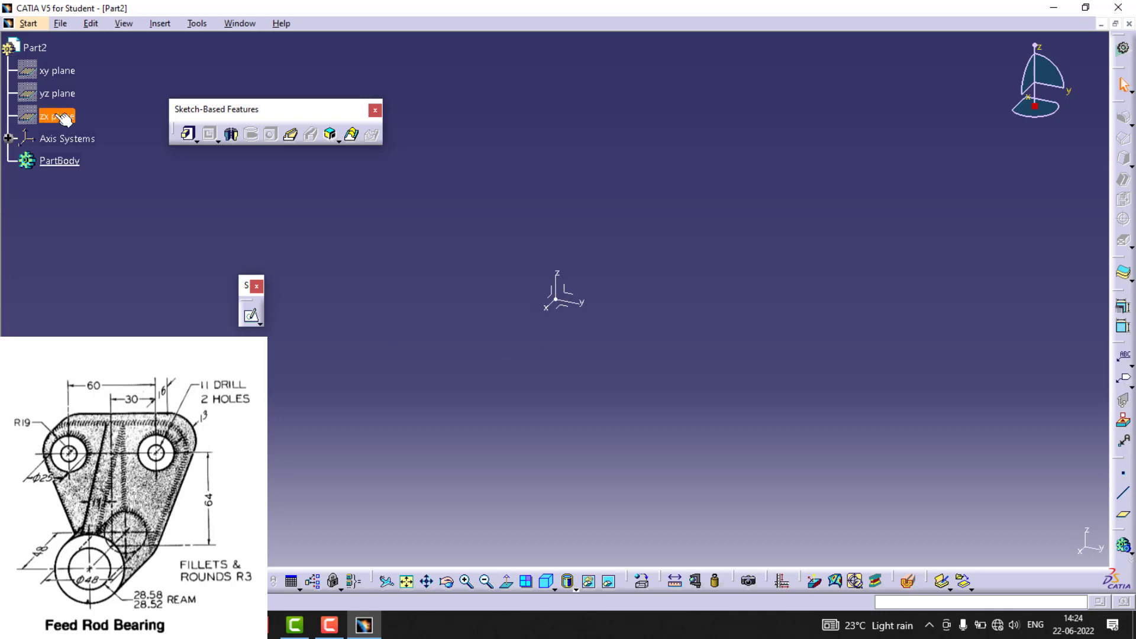
left_click(57, 93, "ctrl")
left_click(57, 72, "ctrl")
right_click(54, 71)
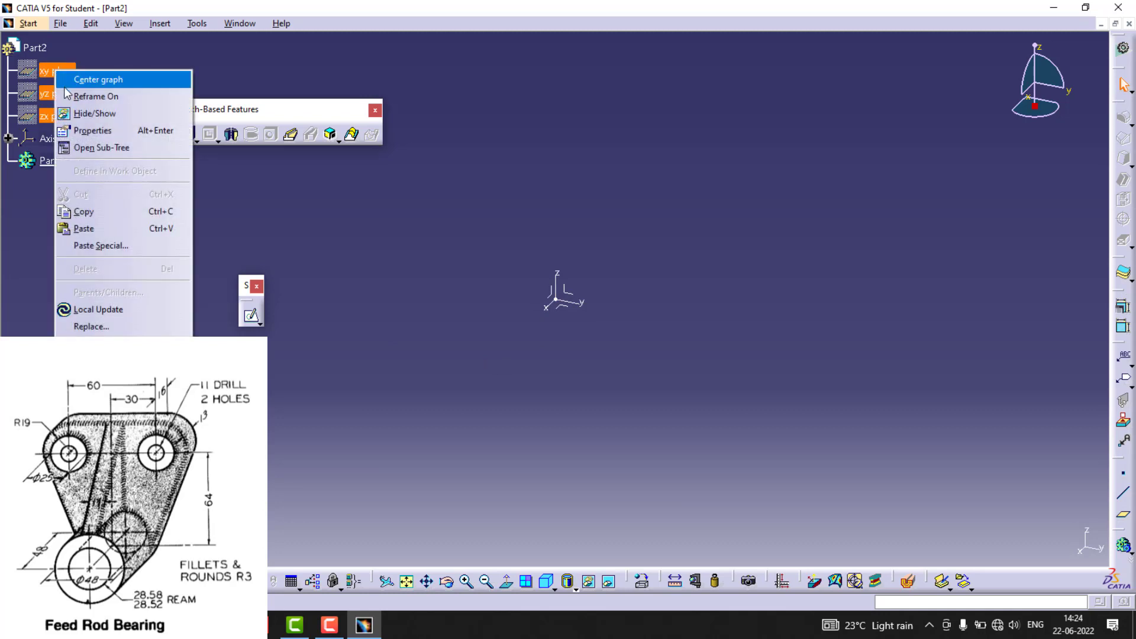
left_click(83, 112)
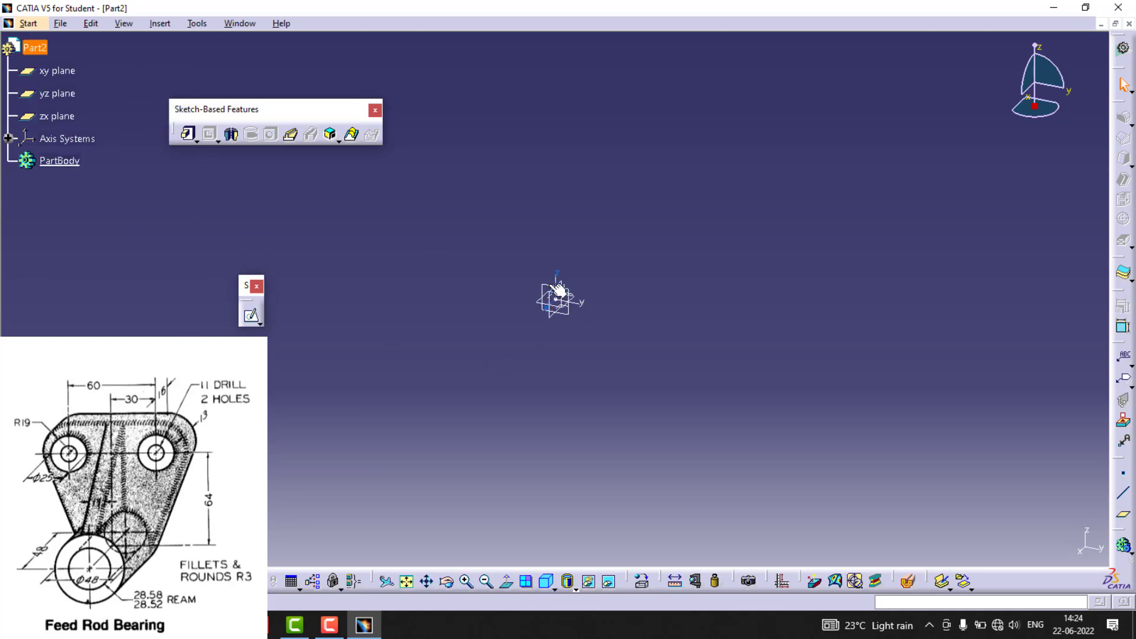
Start a sketch on the yz plane and draw two concentric circles centred on the origin
left_click(251, 315)
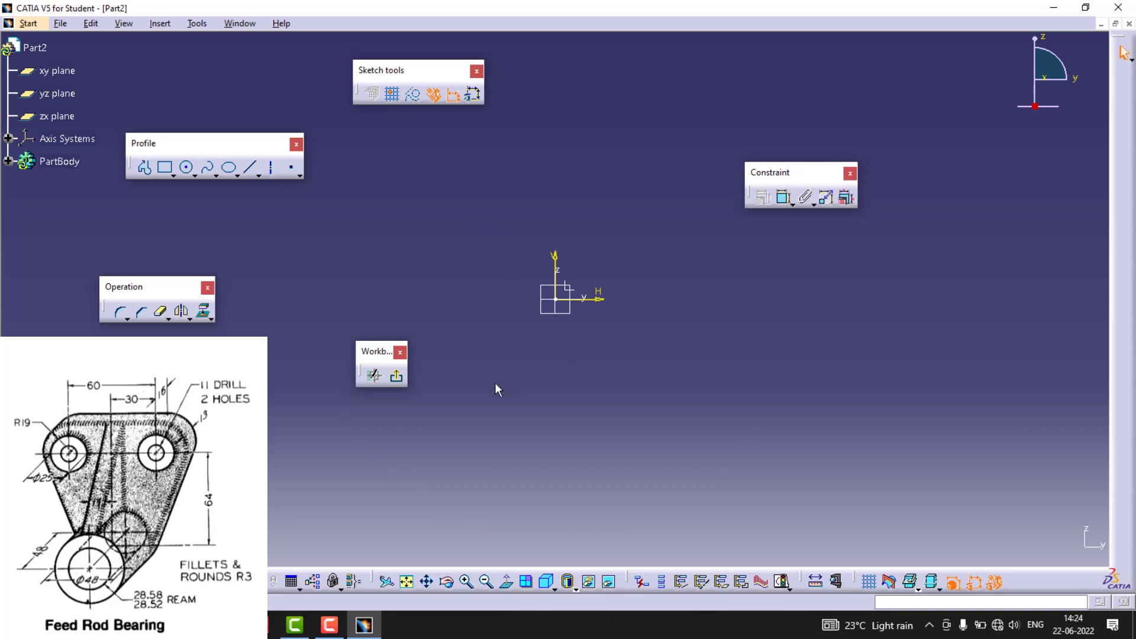
left_click(188, 168)
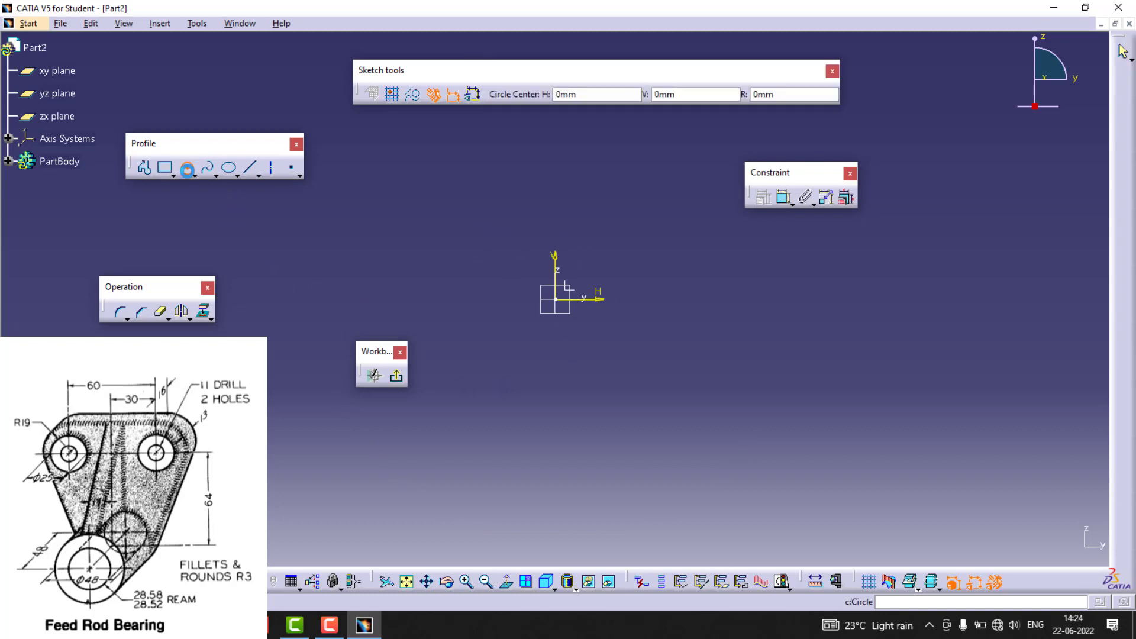
left_click(555, 300)
left_click(580, 329)
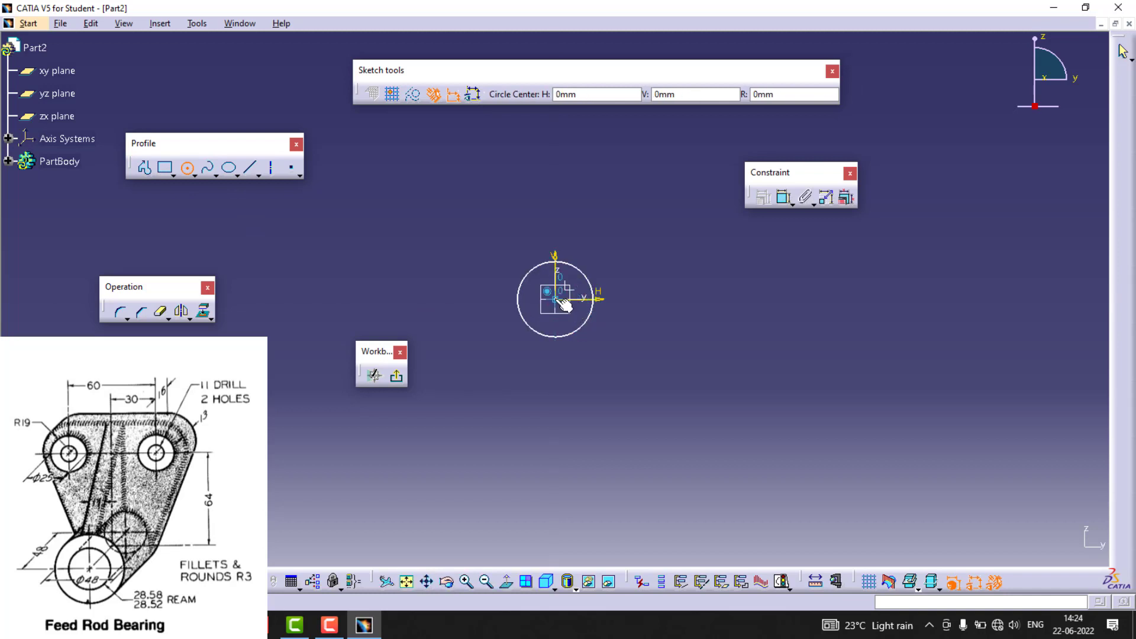
left_click(555, 299)
left_click(610, 345)
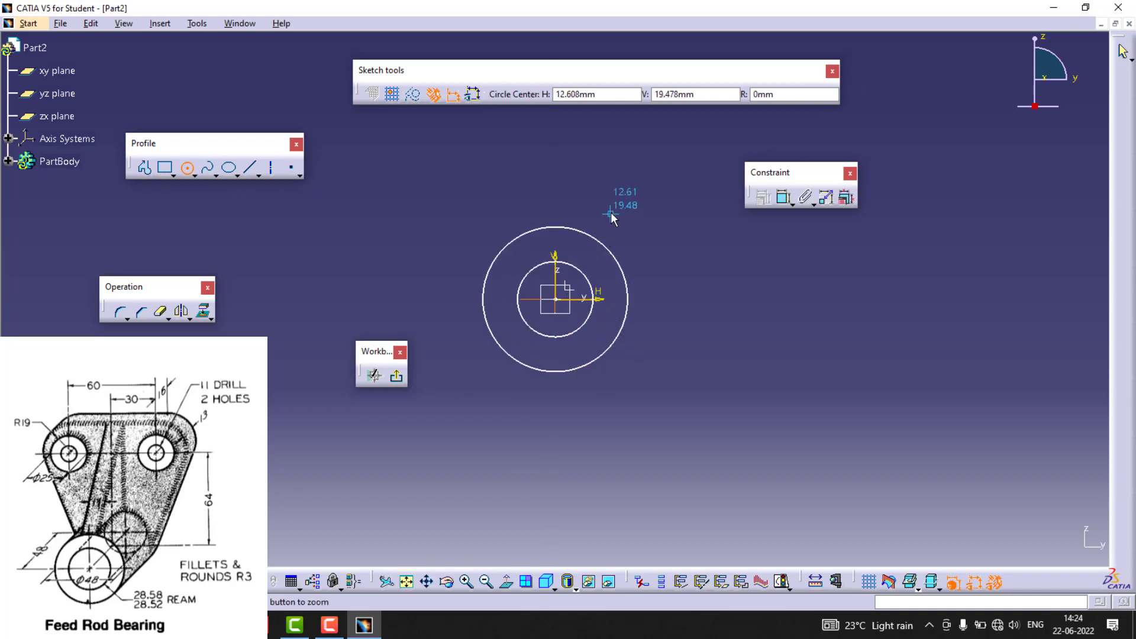
Draw three concentric circles centred about 29 mm to the right of and 55 mm above the origin
middle_click_drag(610, 215, 612, 268, "ctrl")
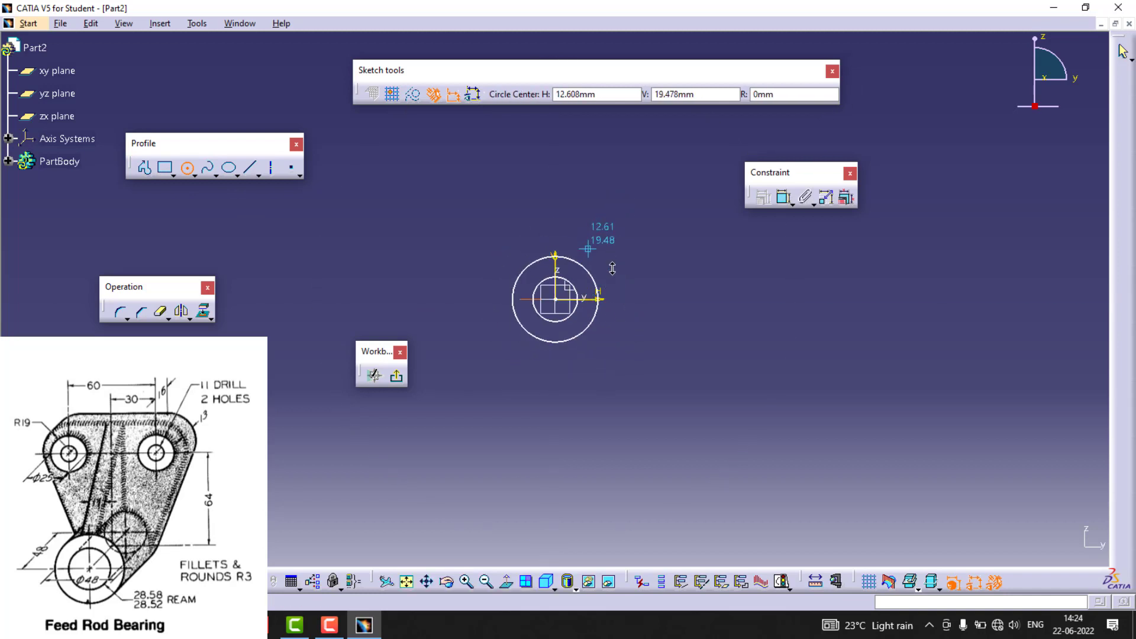
left_click(629, 157)
left_click(649, 153)
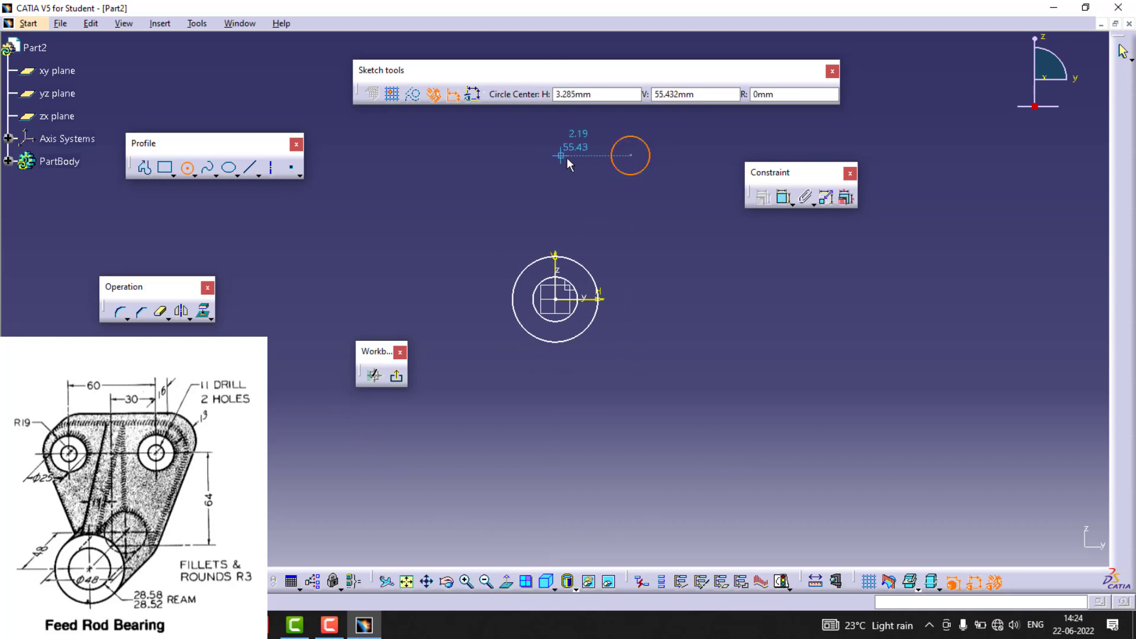
left_click(631, 156)
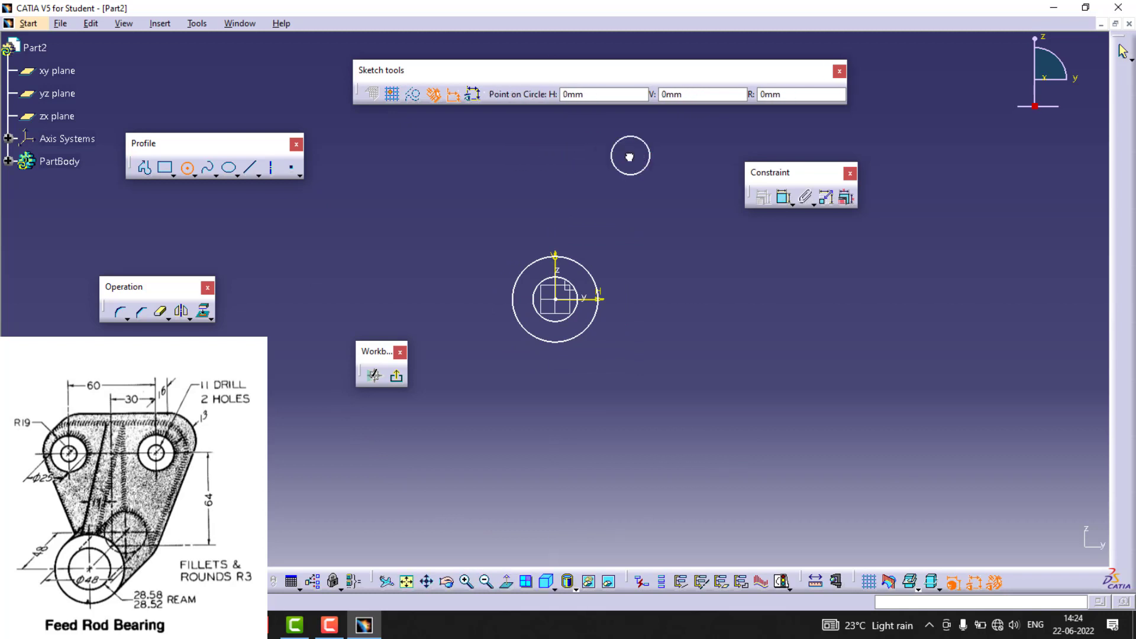
left_click(649, 183)
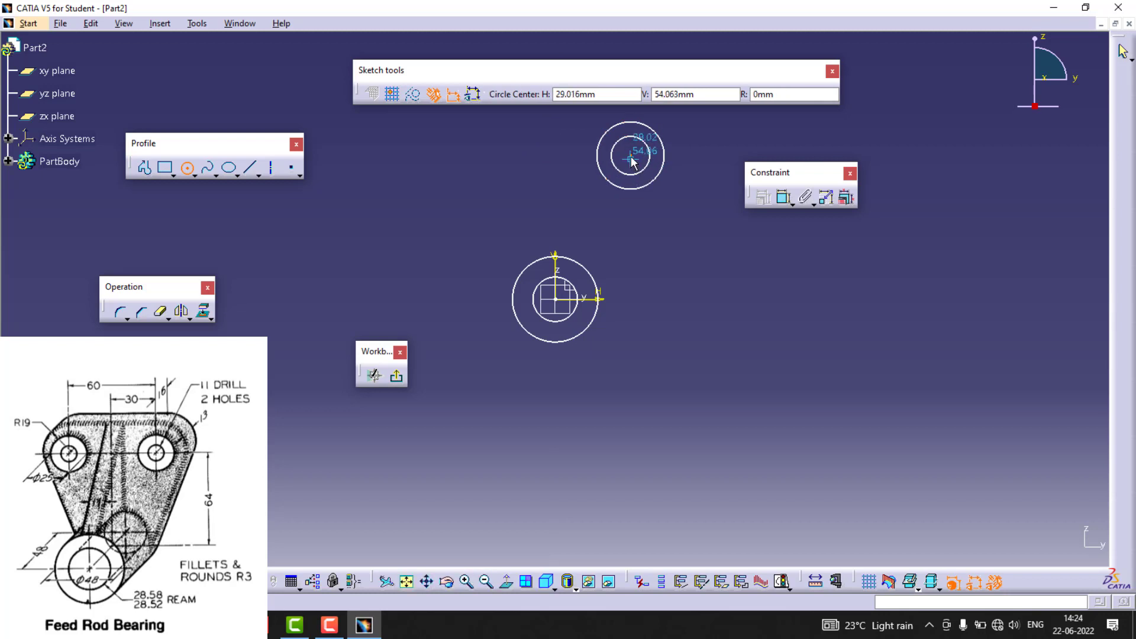
left_click(631, 156)
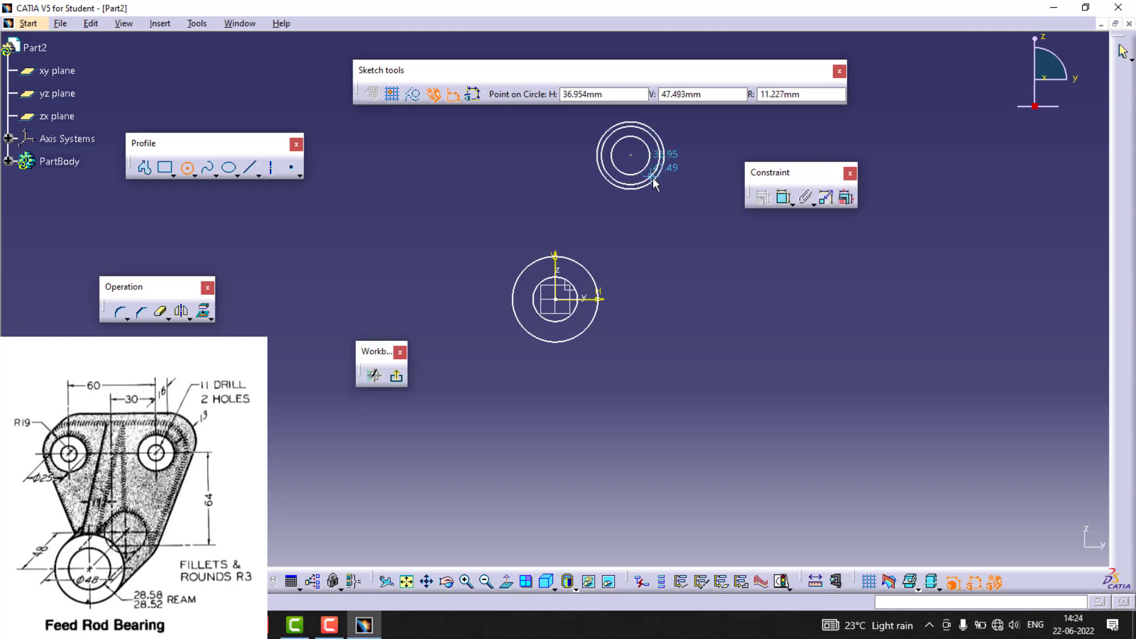
left_click(666, 185)
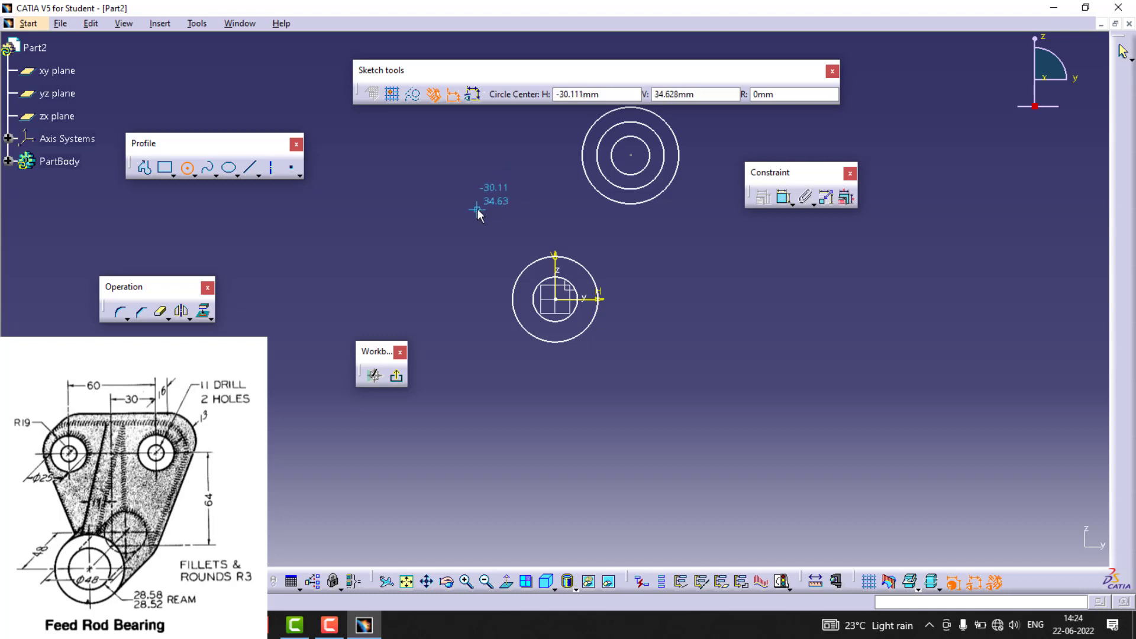
Draw a bi-tangent line joining the right sides of the outer circle at the origin and the upper outer circle
left_click(258, 174)
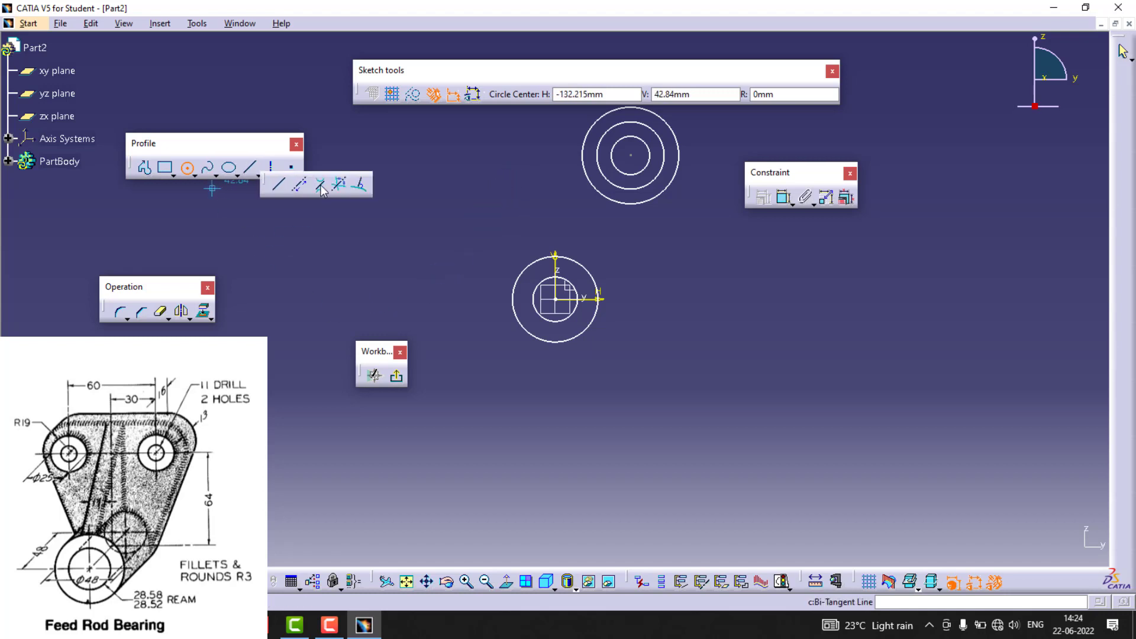
left_click(319, 187)
left_click(594, 336)
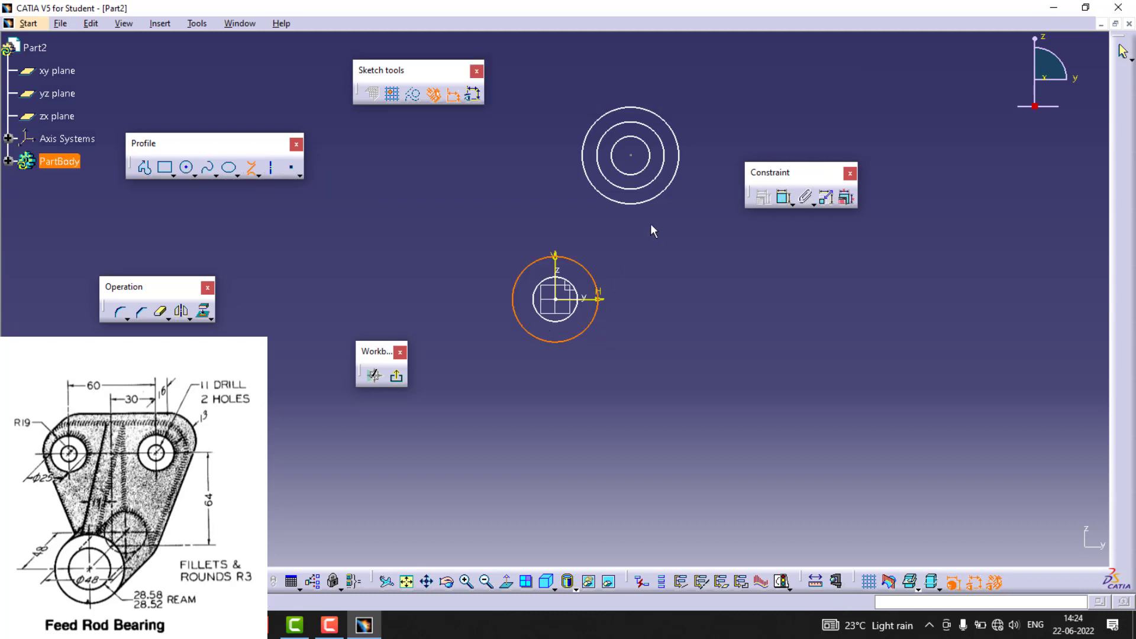
left_click(665, 200)
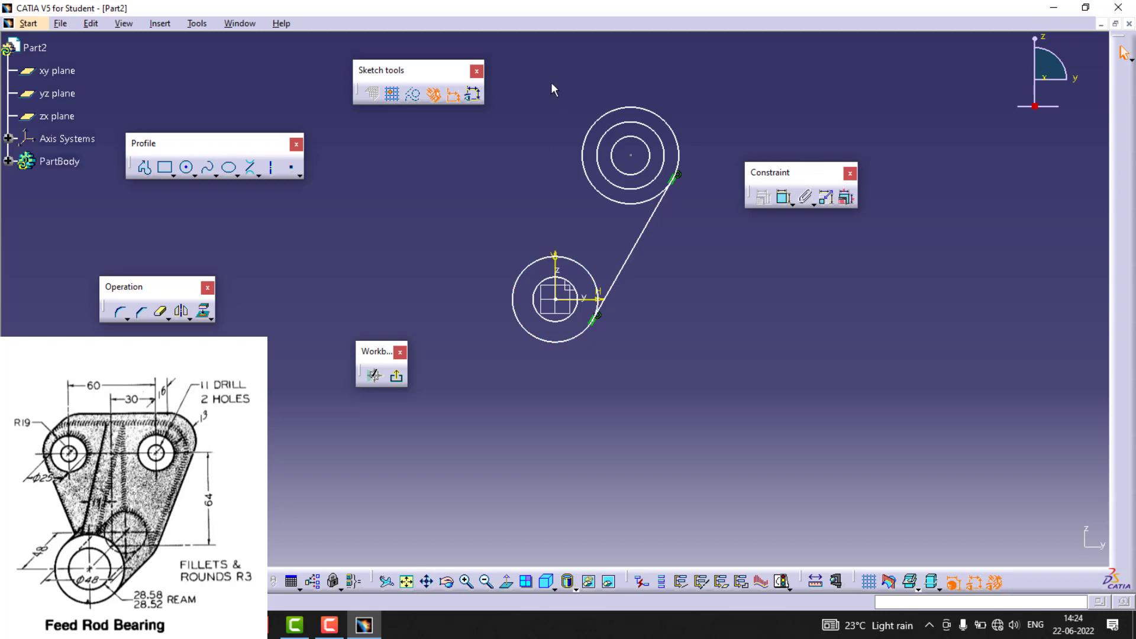
Mirror the three upper concentric circles and the tangent line about the vertical axis
left_click_drag(546, 69, 706, 241)
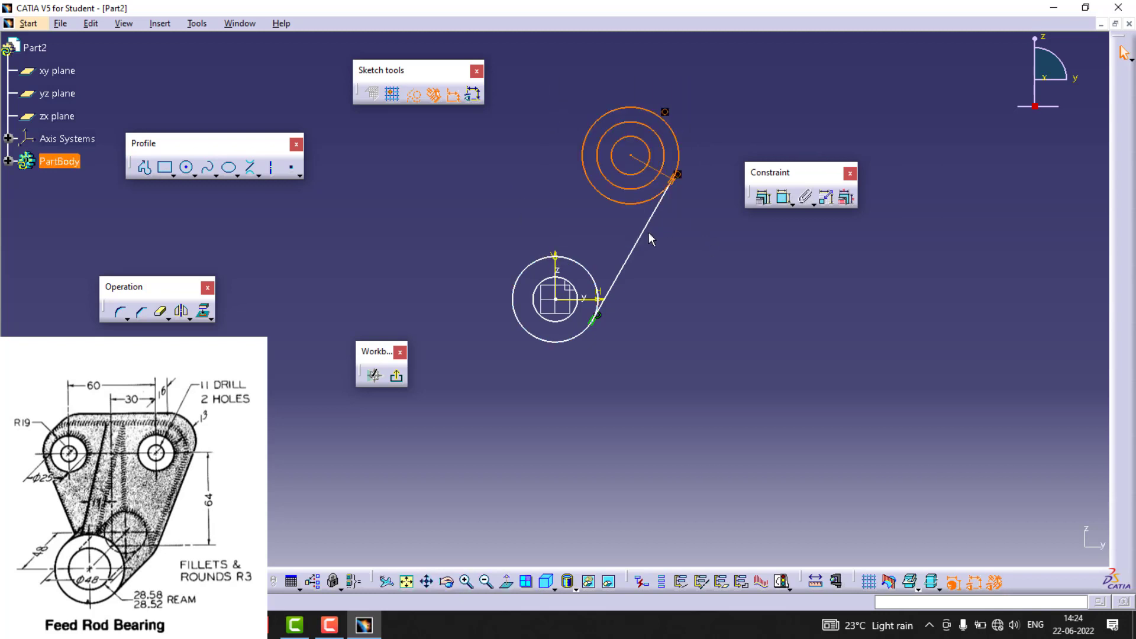
left_click(651, 236, "ctrl")
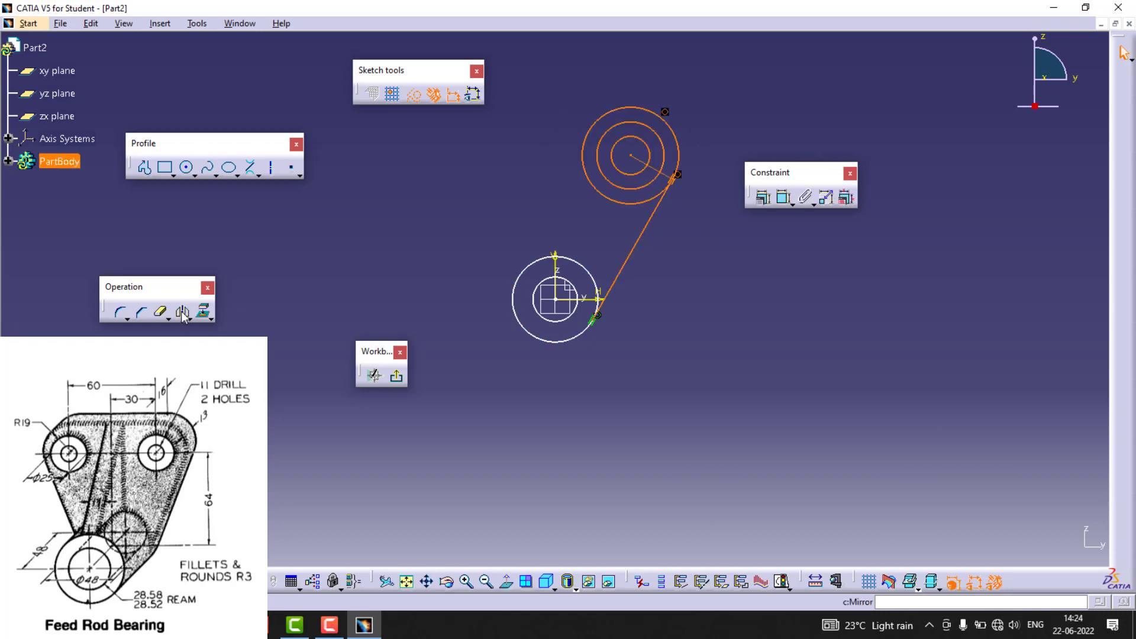
left_click(556, 265)
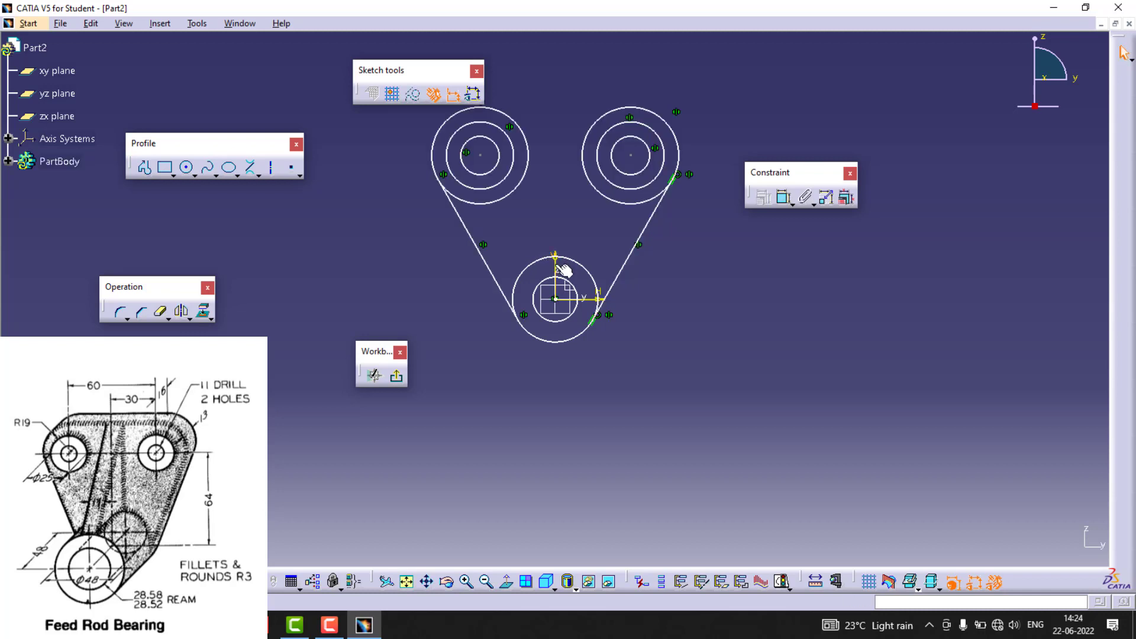
Draw a bi-tangent line across the tops of the two upper outer circles
left_click(251, 168)
left_click(632, 114)
left_click(520, 122)
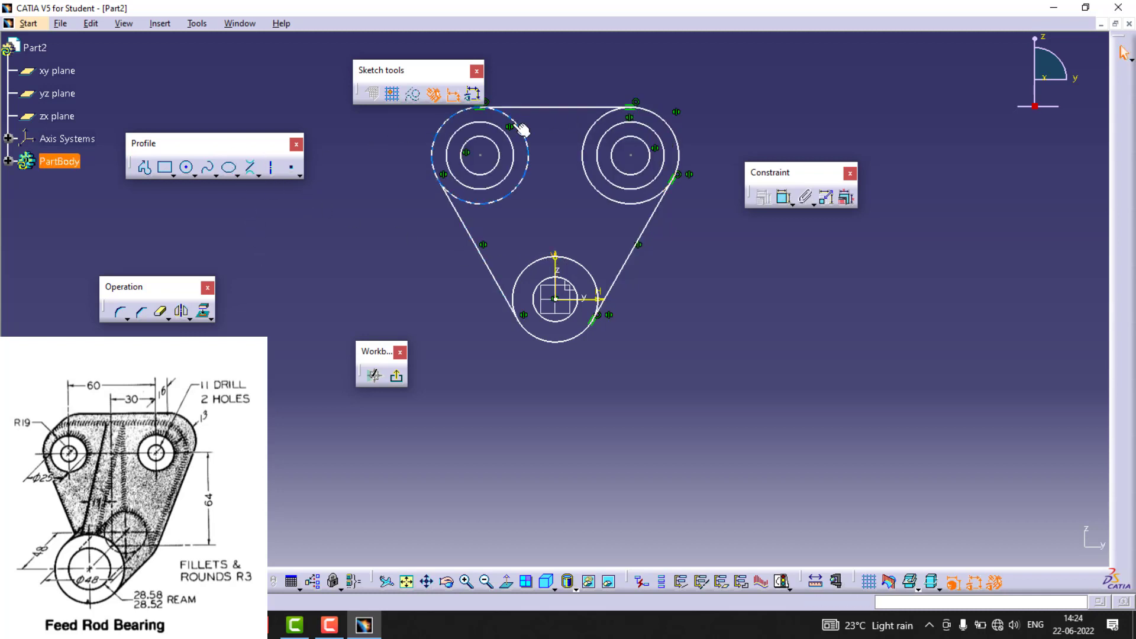
Constrain the horizontal distance between the centres of the two upper circle groups to 60 mm
mouse_move(393, 70)
left_mouse_down()
mouse_move(414, 66)
mouse_move(393, 57)
left_mouse_up()
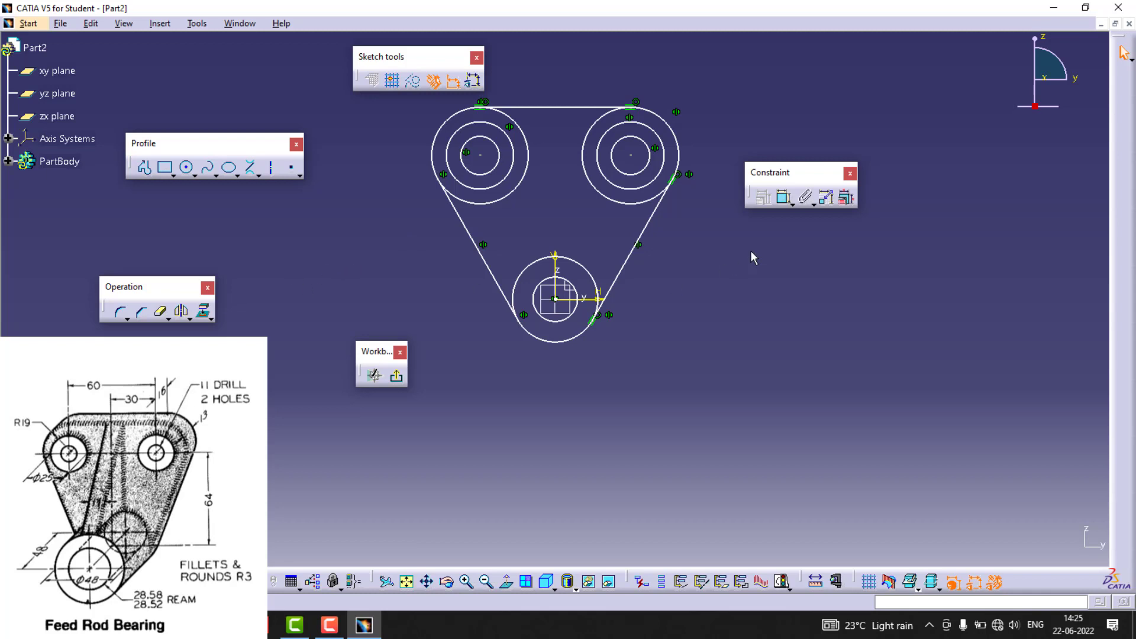
left_click(785, 197)
left_click(483, 155)
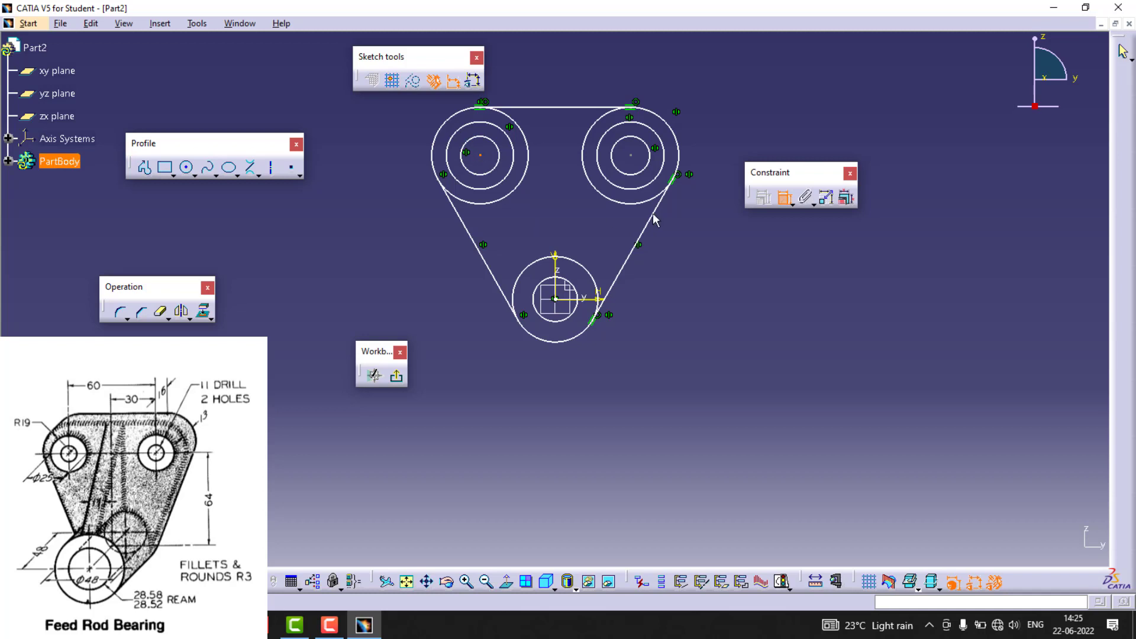
left_click(631, 155)
left_click(652, 65)
double_click(652, 64)
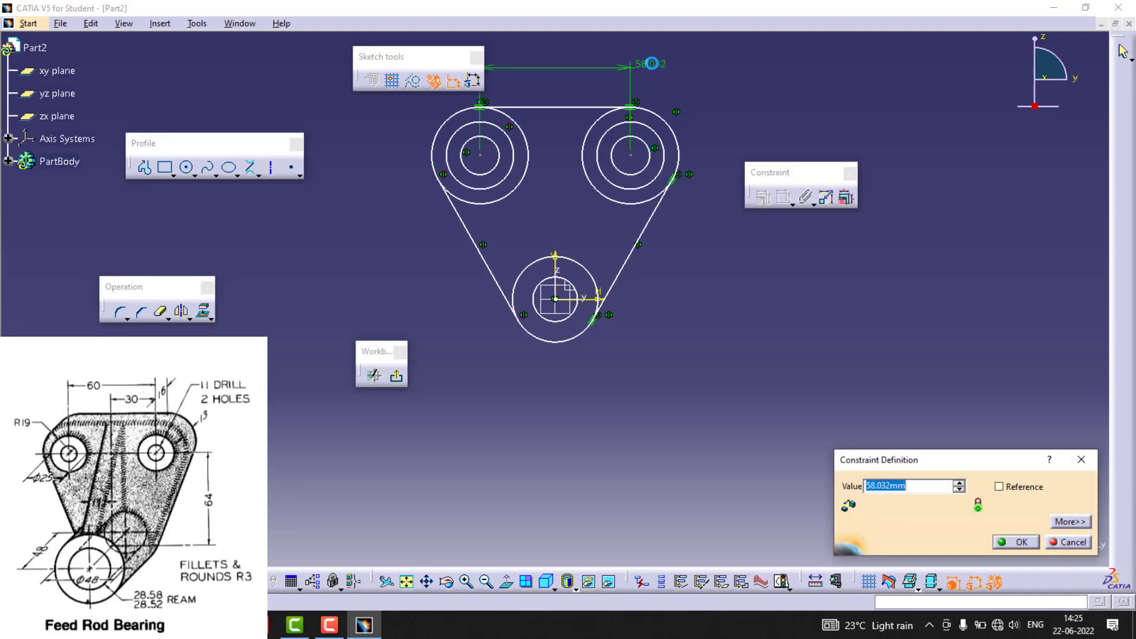
type("60")
key("Return")
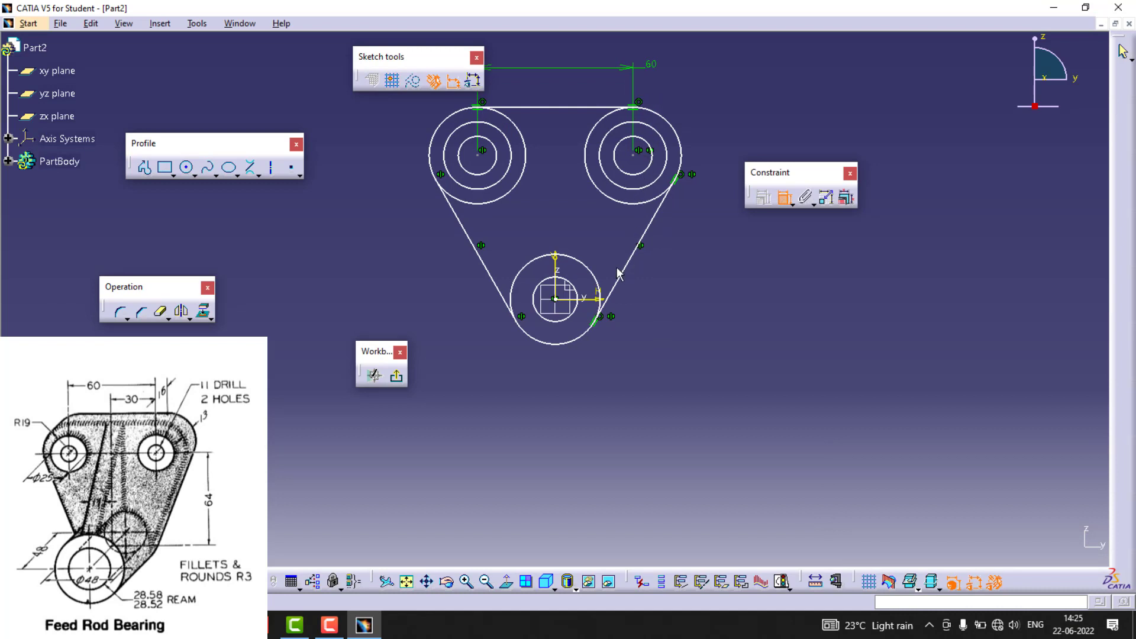
Dimension the outer circle at the origin with a diameter of 48 mm
left_click(598, 276)
left_click(599, 246)
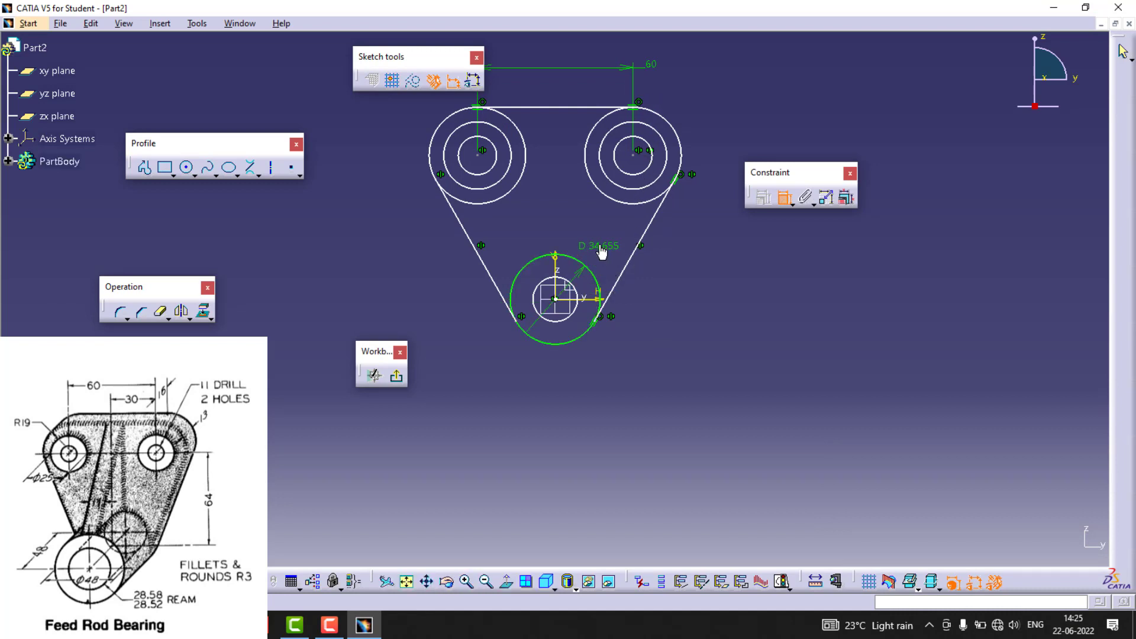
double_click(599, 246)
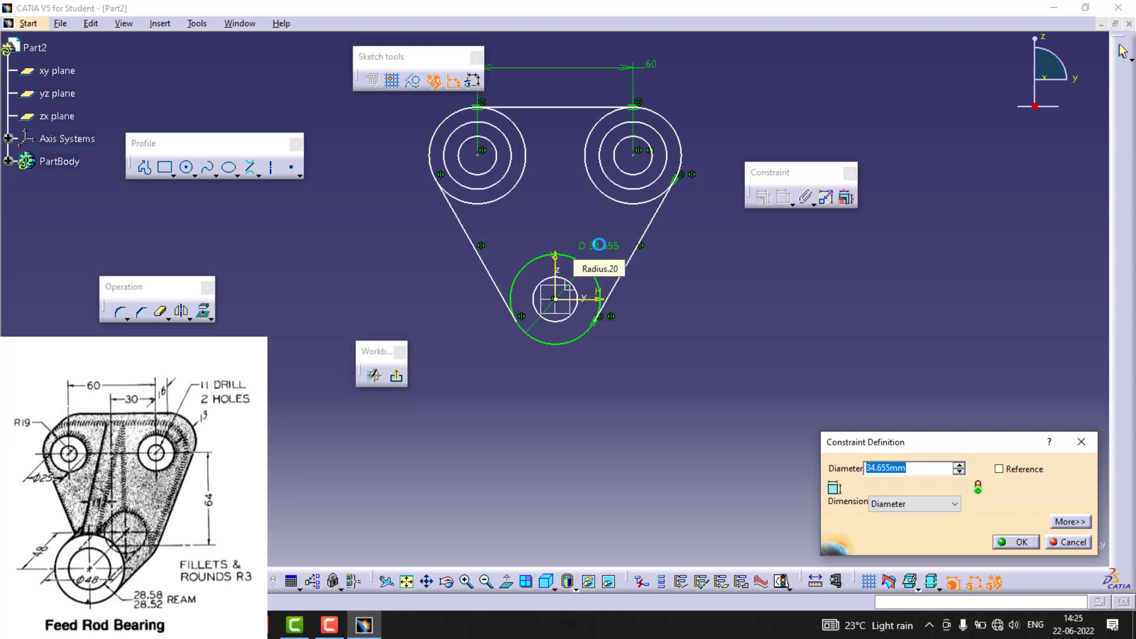
type("48")
key("Return")
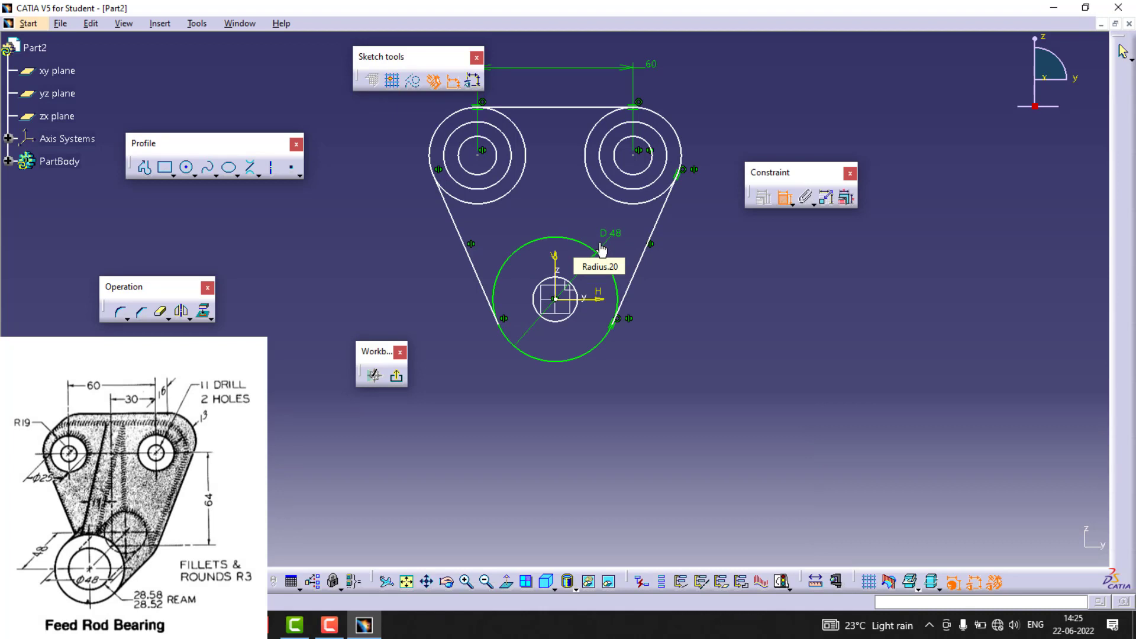
Dimension the inner circle at the origin with a diameter of 28.5 mm
left_click(576, 294)
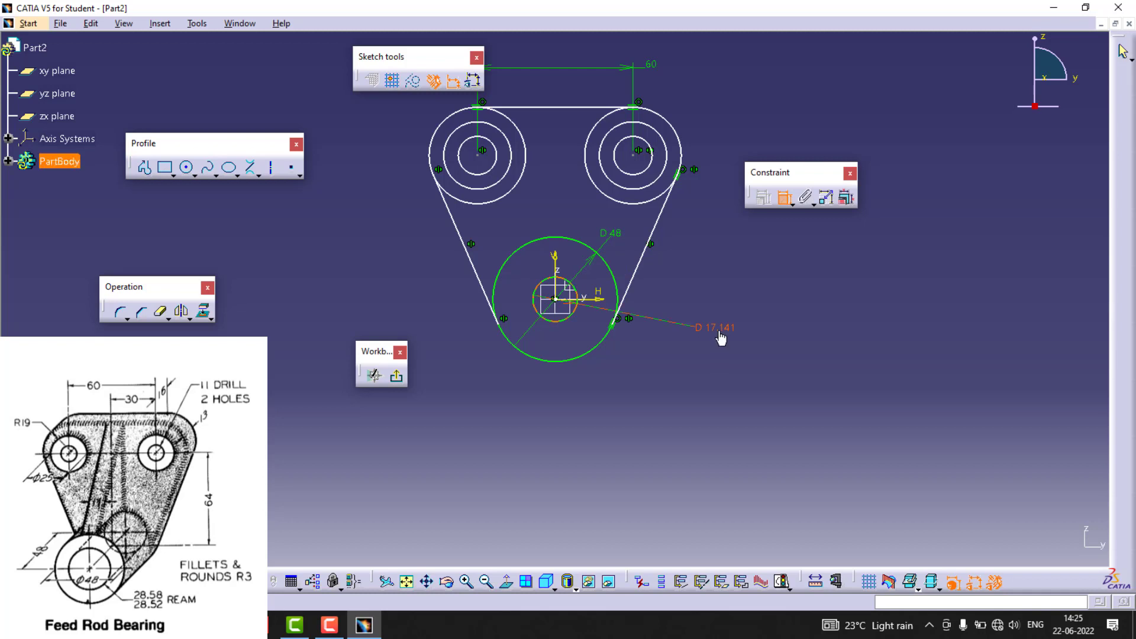
double_click(717, 326)
type("28.5mm")
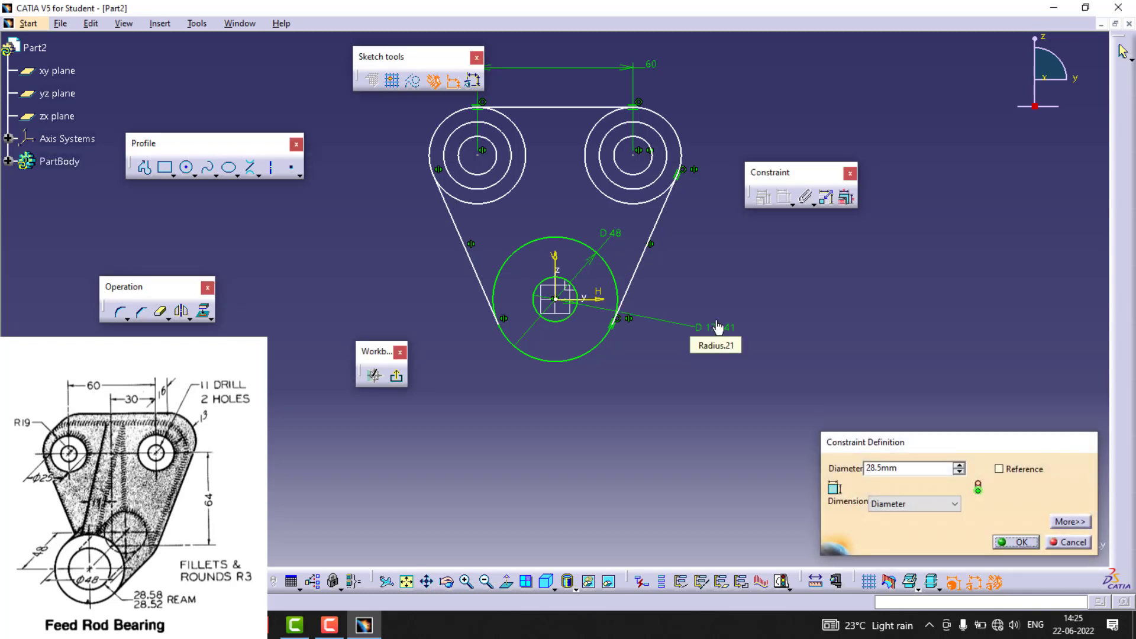
key("Return")
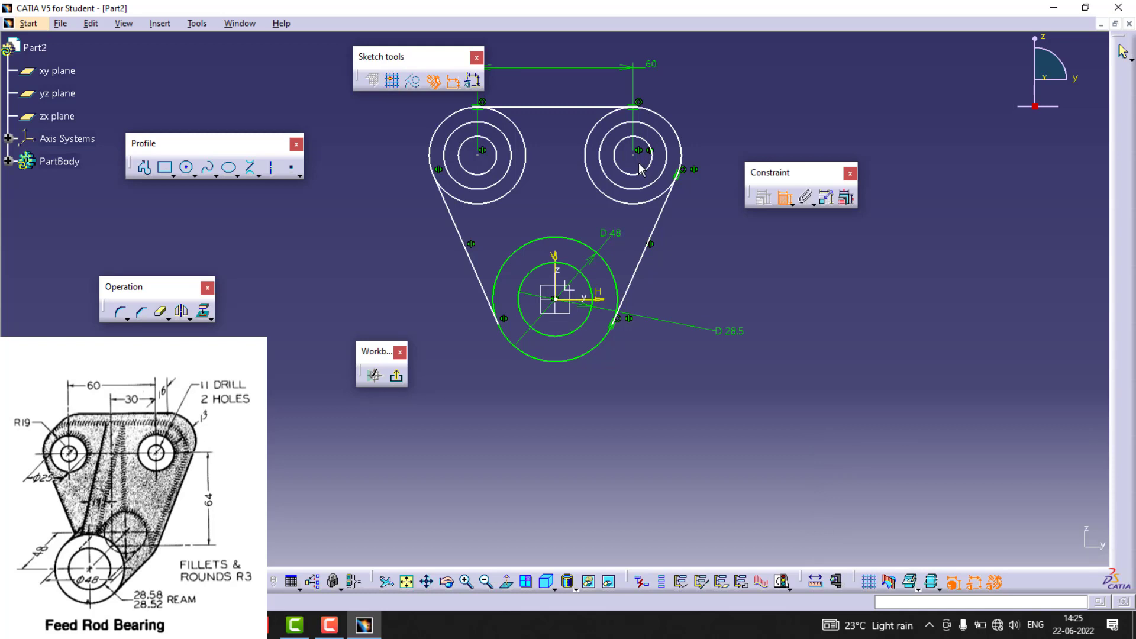
Dimension the outermost upper-right circle as a radius of 19 mm
left_click(679, 133)
left_click(727, 112)
double_click(726, 112)
left_click(914, 504)
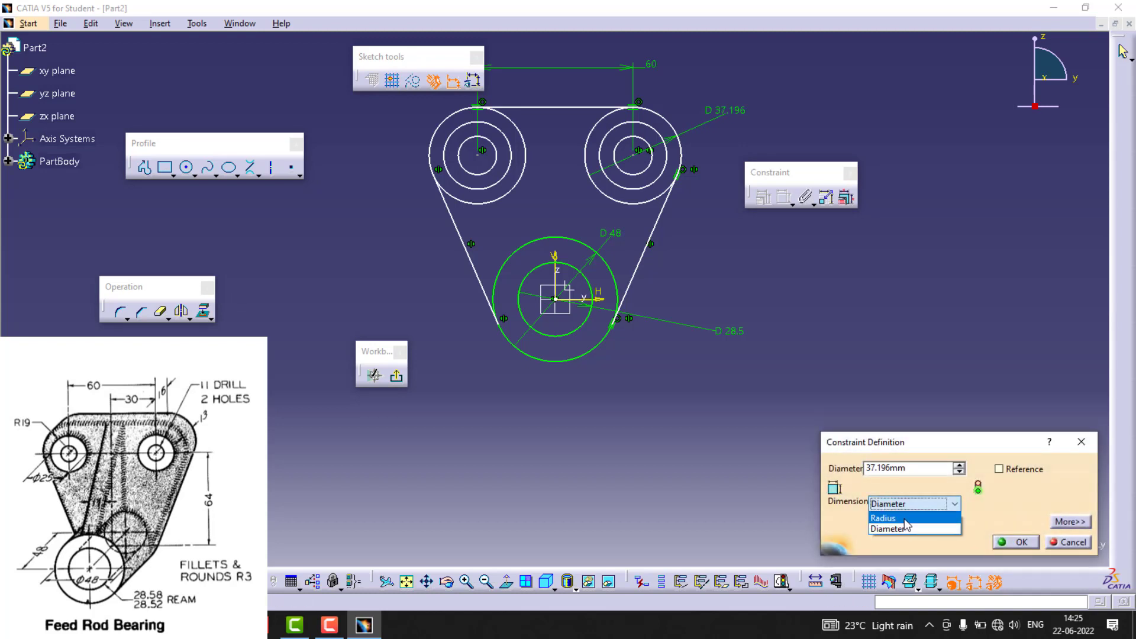
left_click(900, 516)
type("19")
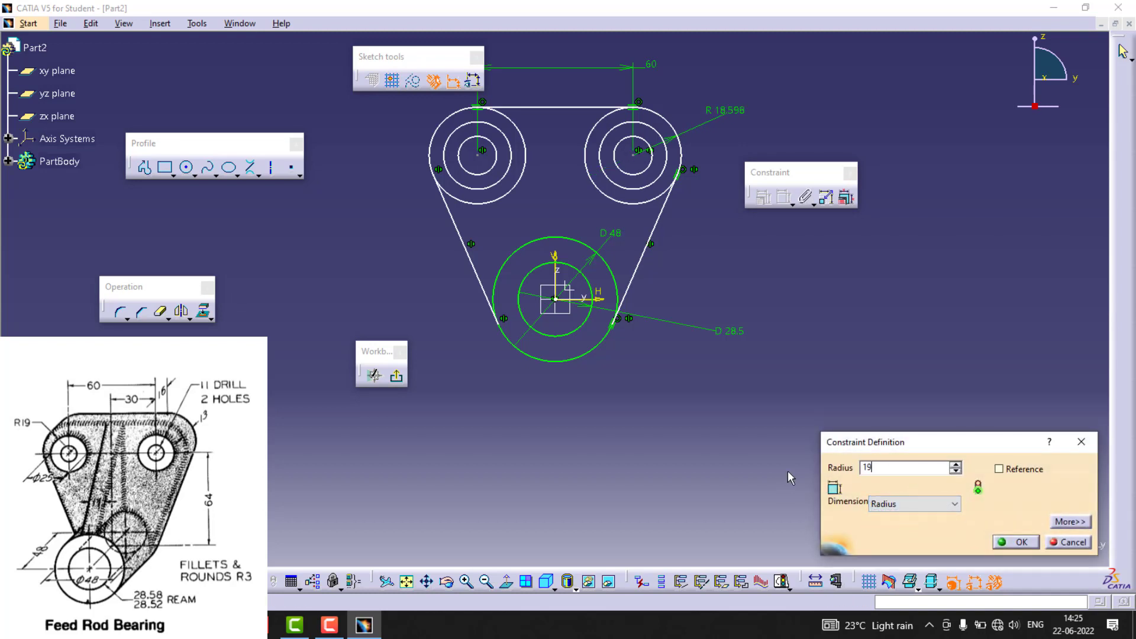
key("Return")
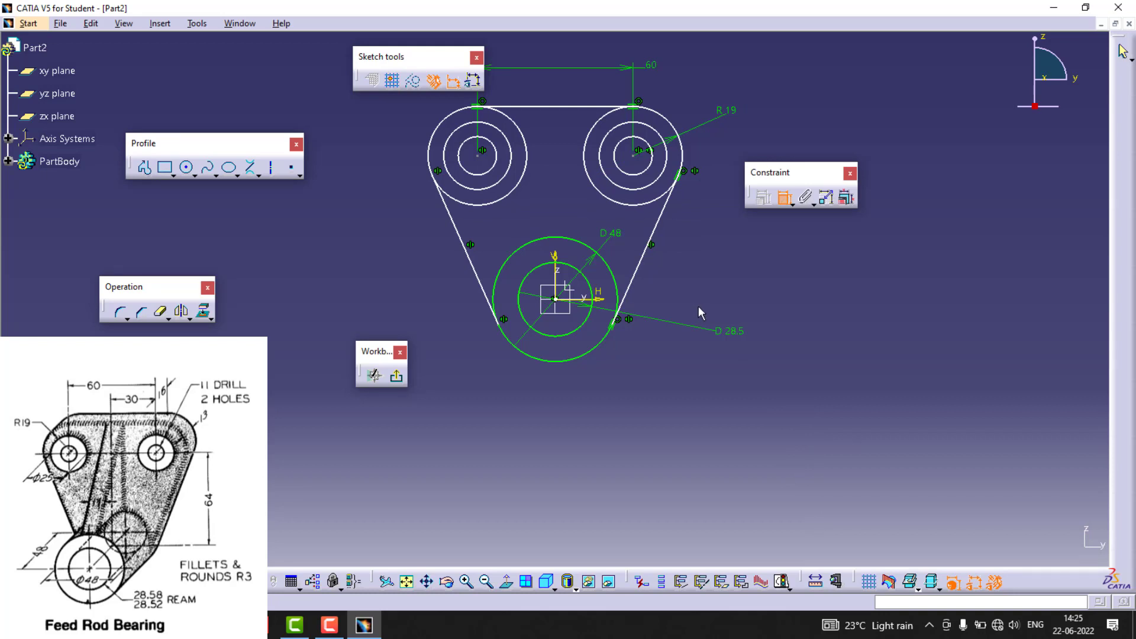
Dimension the innermost upper-right circle as a diameter of 11 mm
left_click(649, 164)
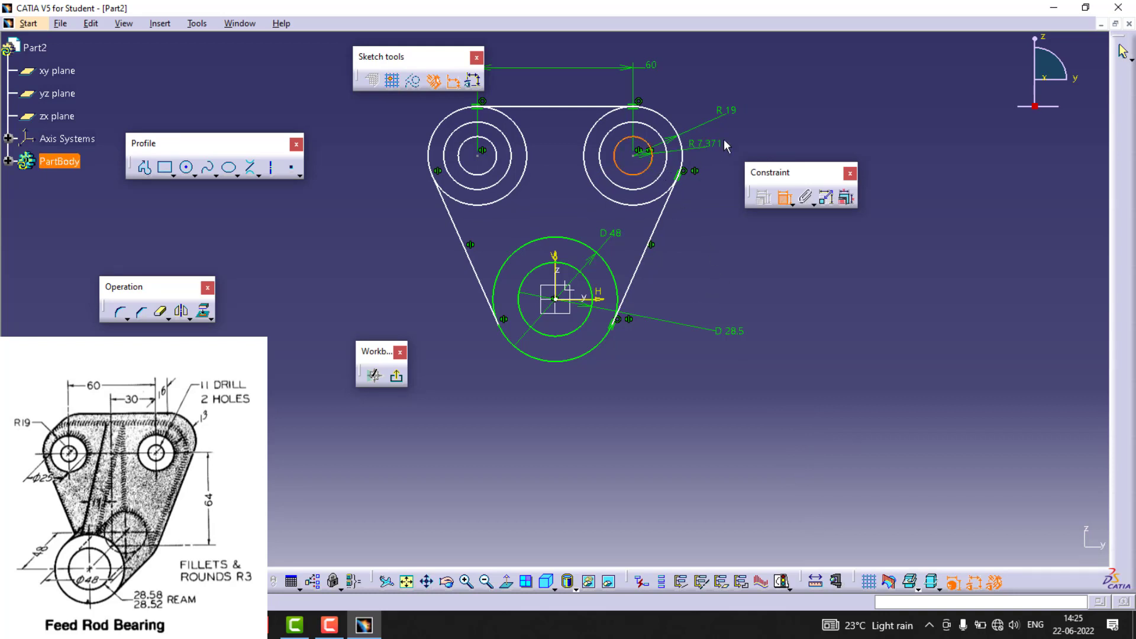
left_click(786, 114)
double_click(787, 112)
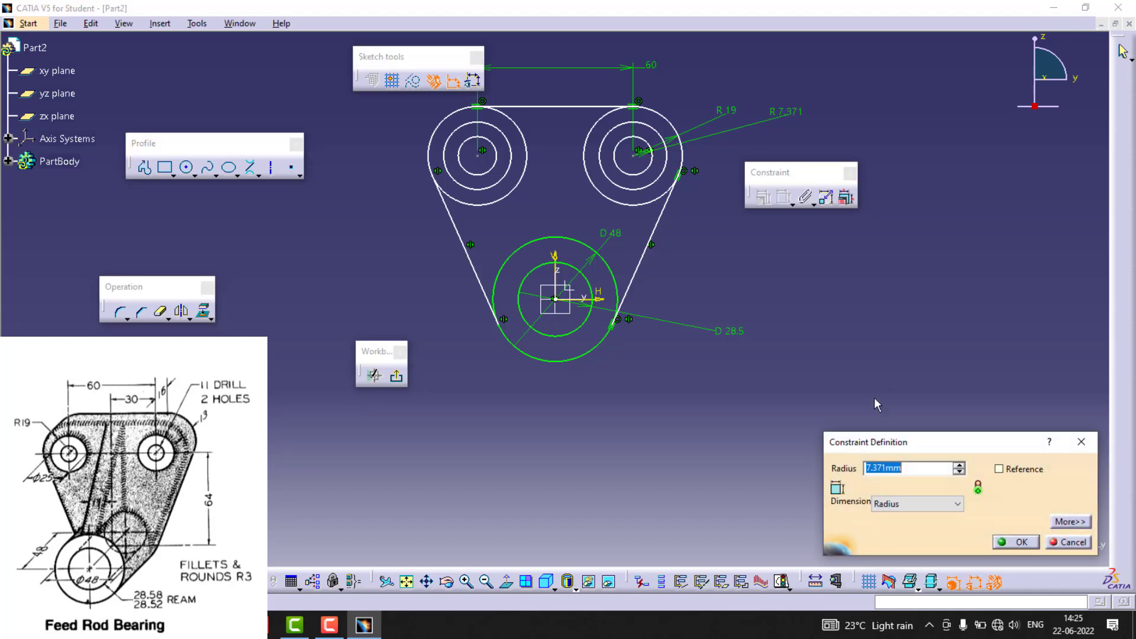
left_click(895, 504)
left_click(900, 529)
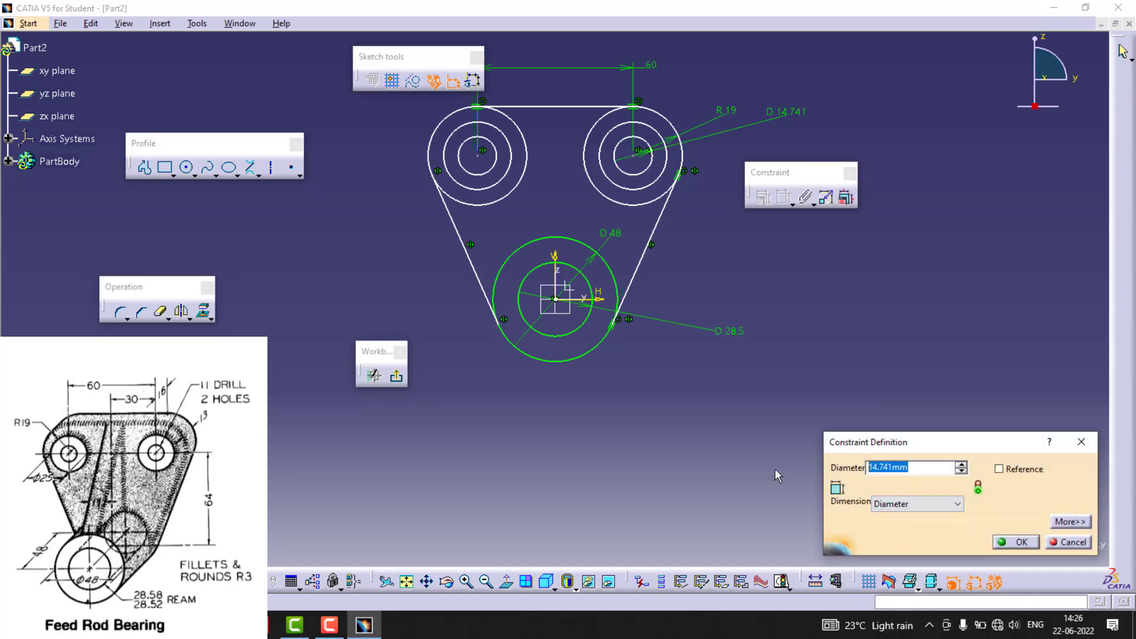
type("11")
key("Return")
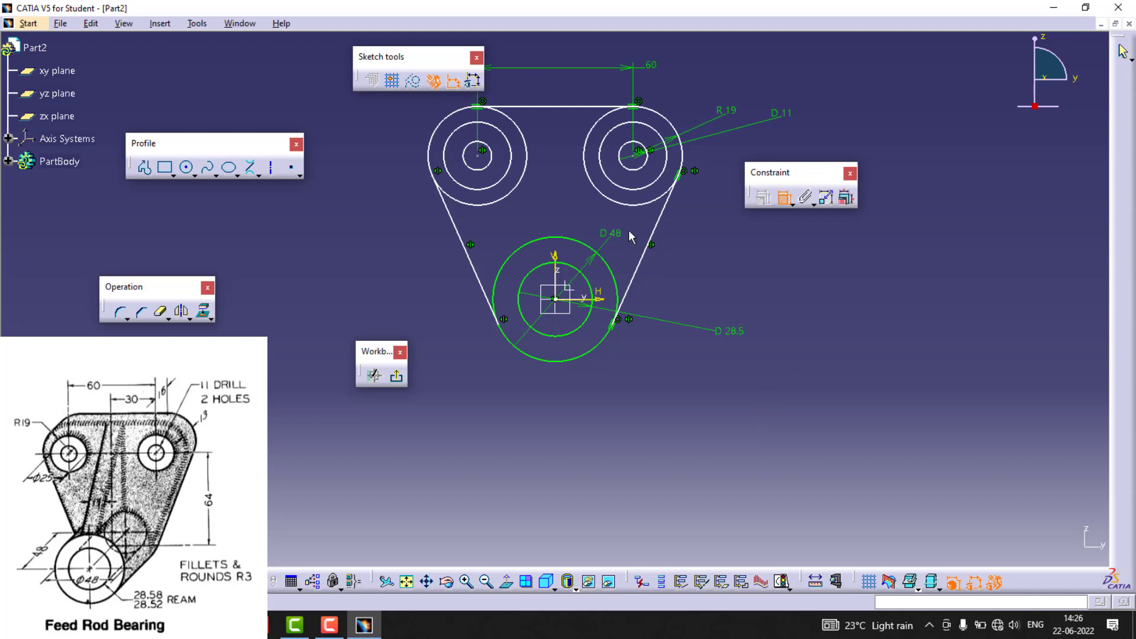
Dimension the middle upper-right circle with a diameter of 25 mm
left_click(629, 188)
double_click(819, 275)
type("25")
key("Return")
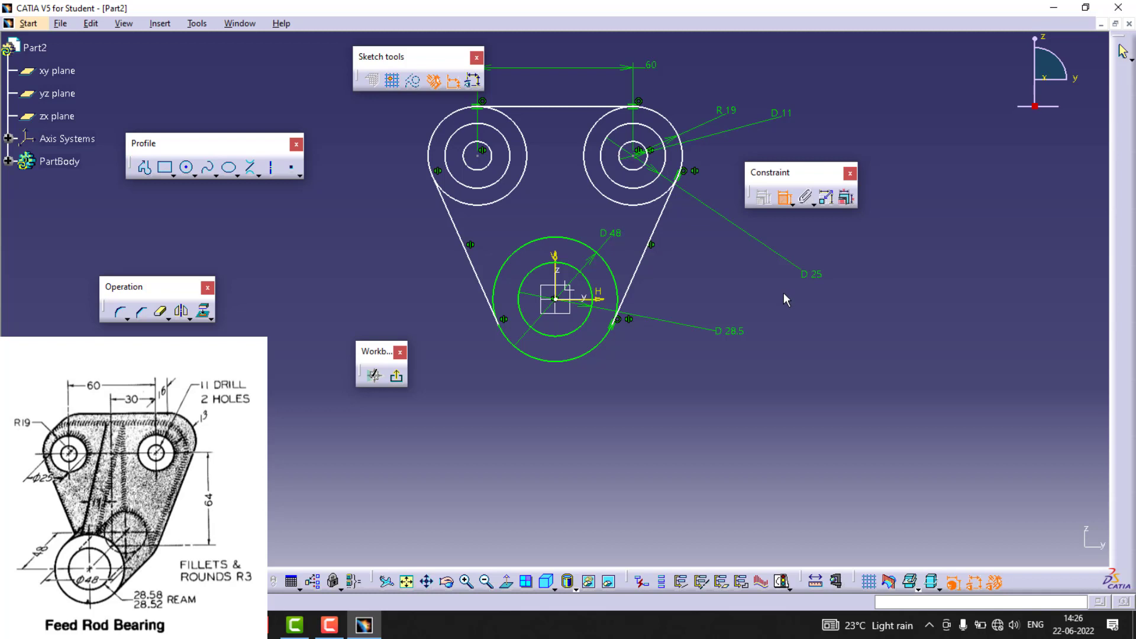
Constrain the vertical distance from the upper-right circle centre to the horizontal axis to 64 mm
left_click(638, 153)
left_click(606, 298)
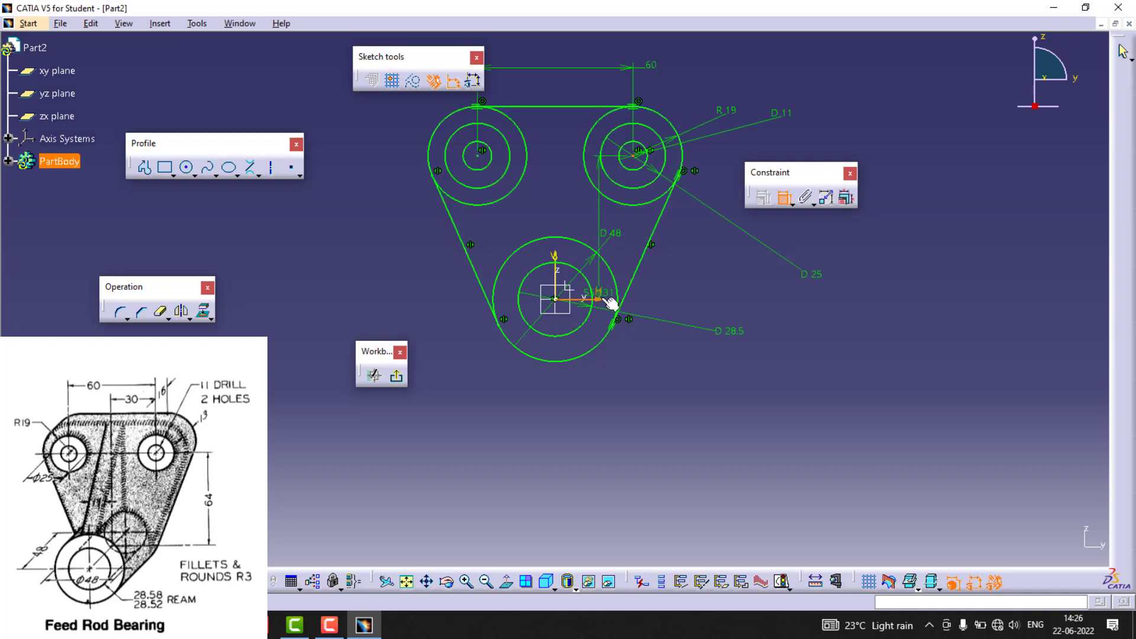
left_click(961, 253)
double_click(961, 252)
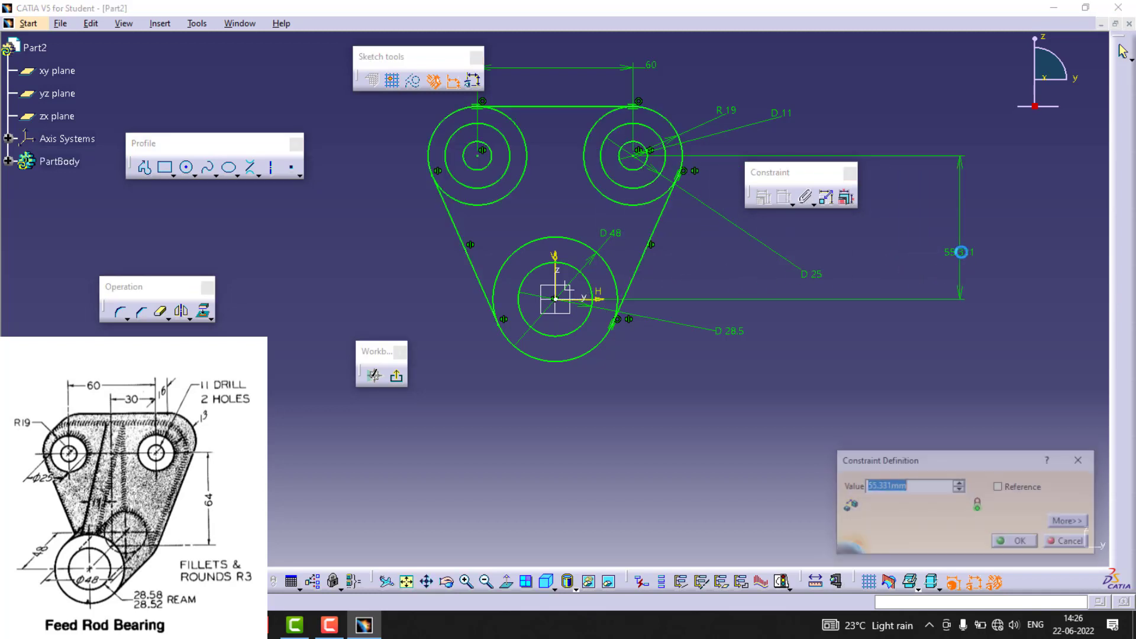
type("64")
key("Return")
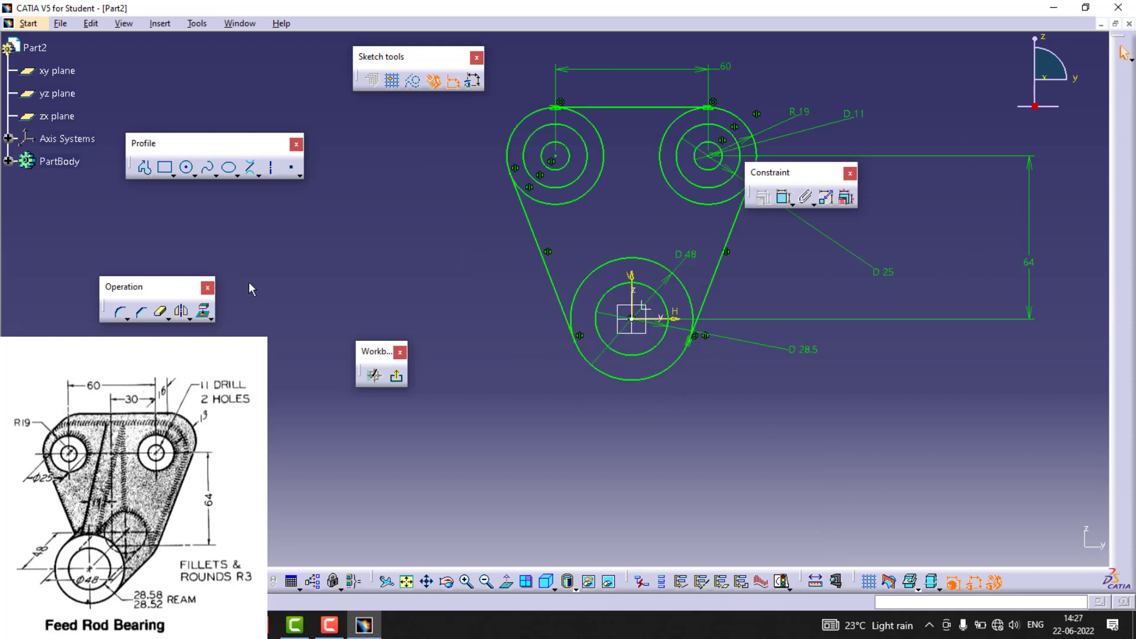
Quick Trim the arc of the outermost upper-right circle that lies inside the tangent-line outline
left_click(160, 312)
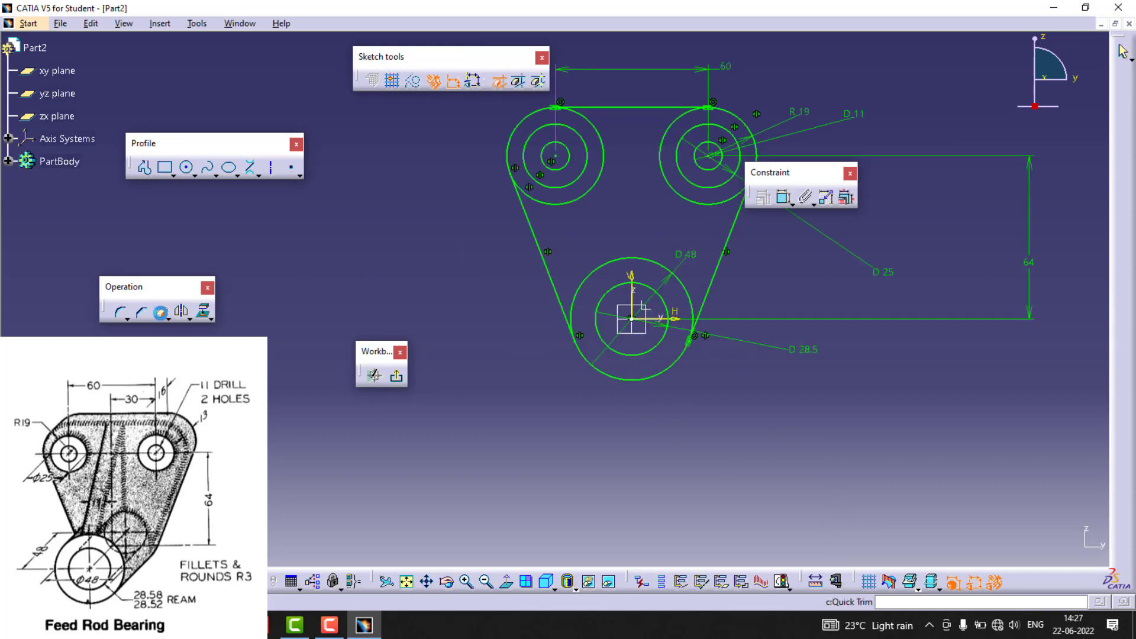
left_click_drag(625, 218, 664, 198)
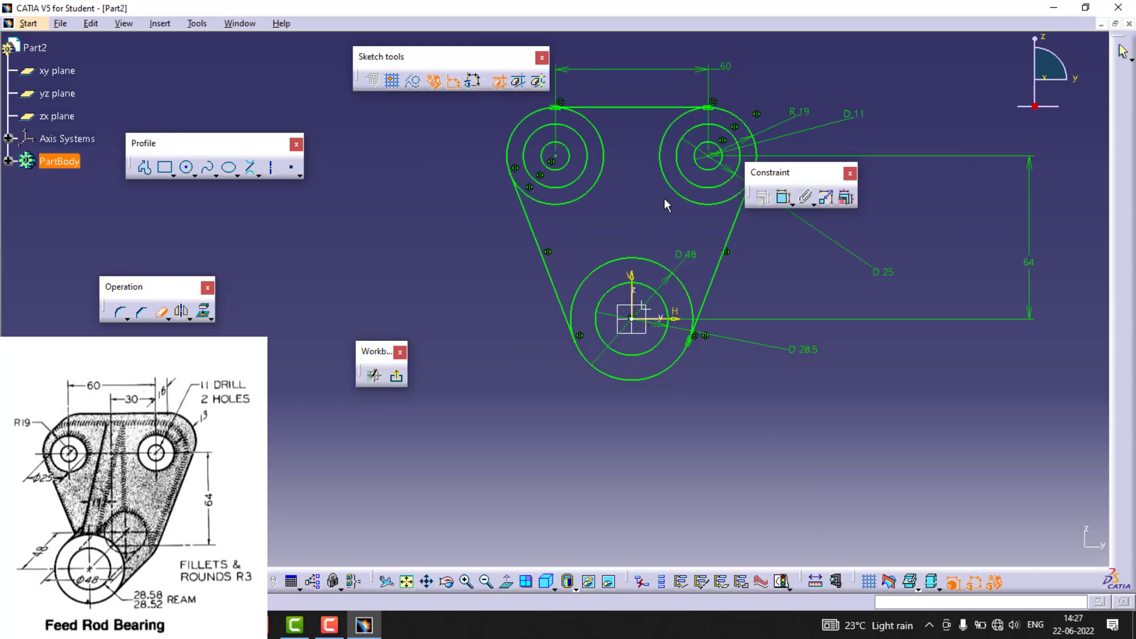
left_click(674, 193)
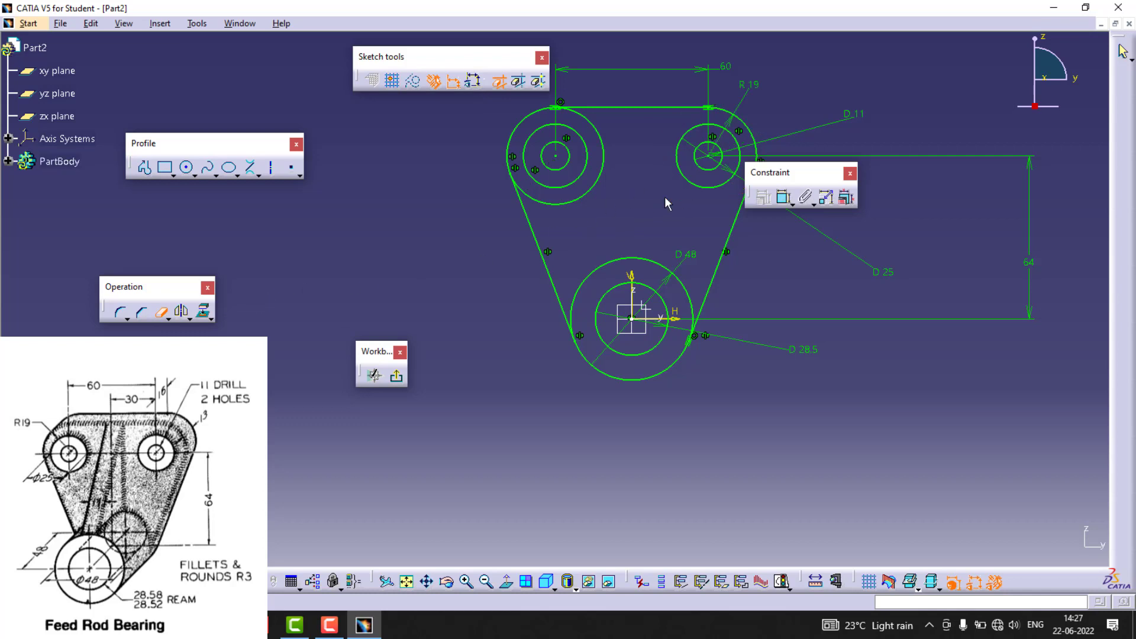
Try trimming the inside arcs of the outermost upper-left circle and the 48 mm circle, and undo both trims
left_click(579, 197)
left_click(622, 259)
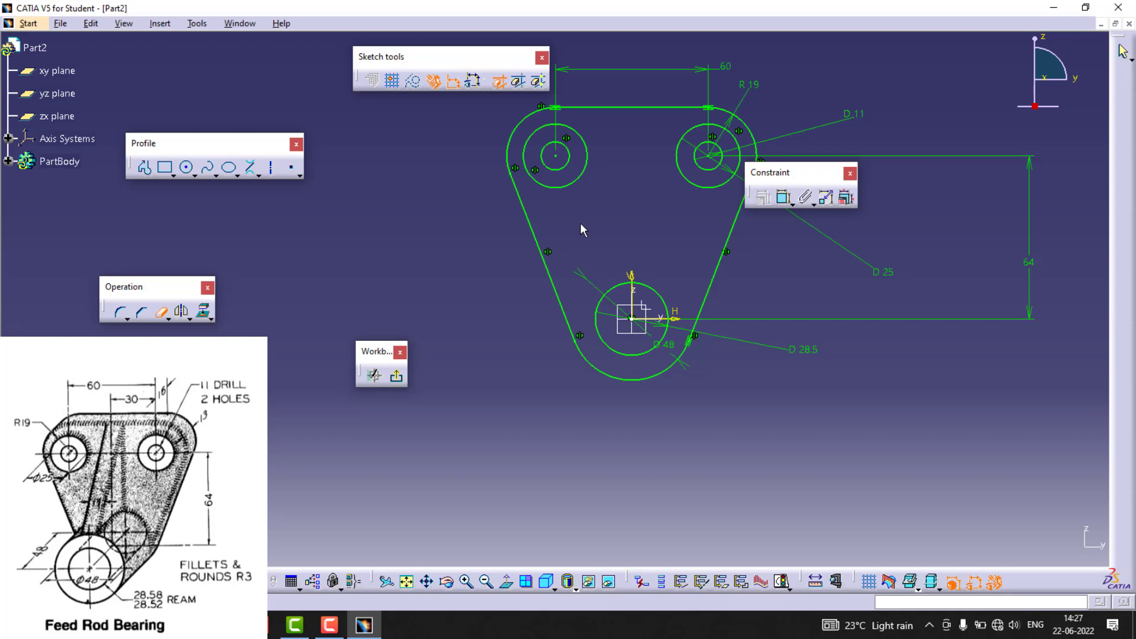
key("Escape")
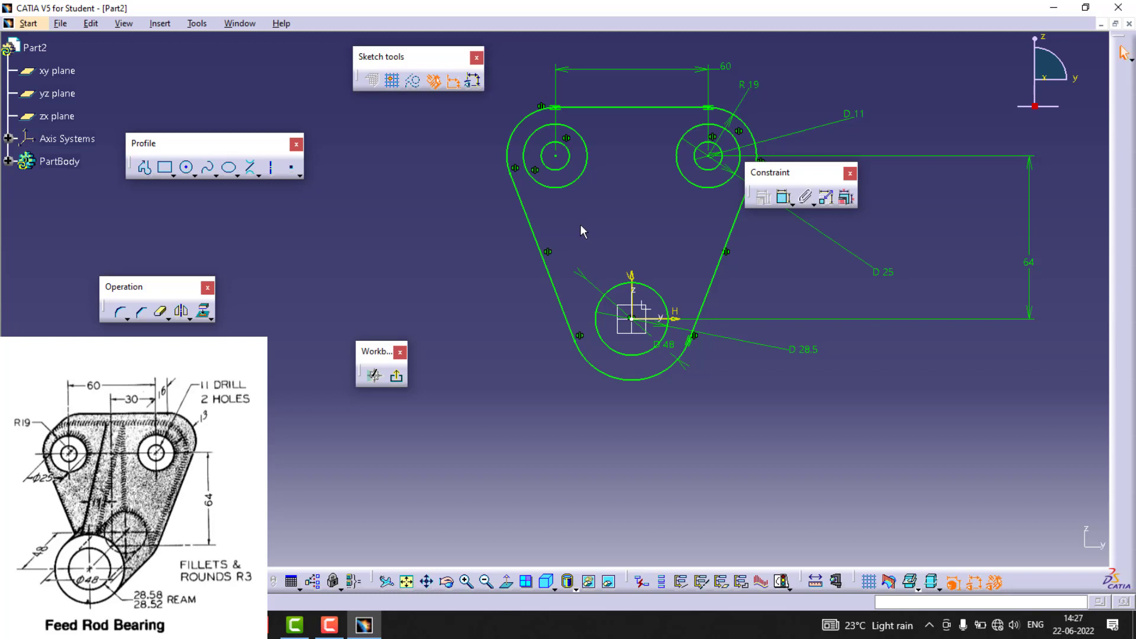
key("ctrl+z")
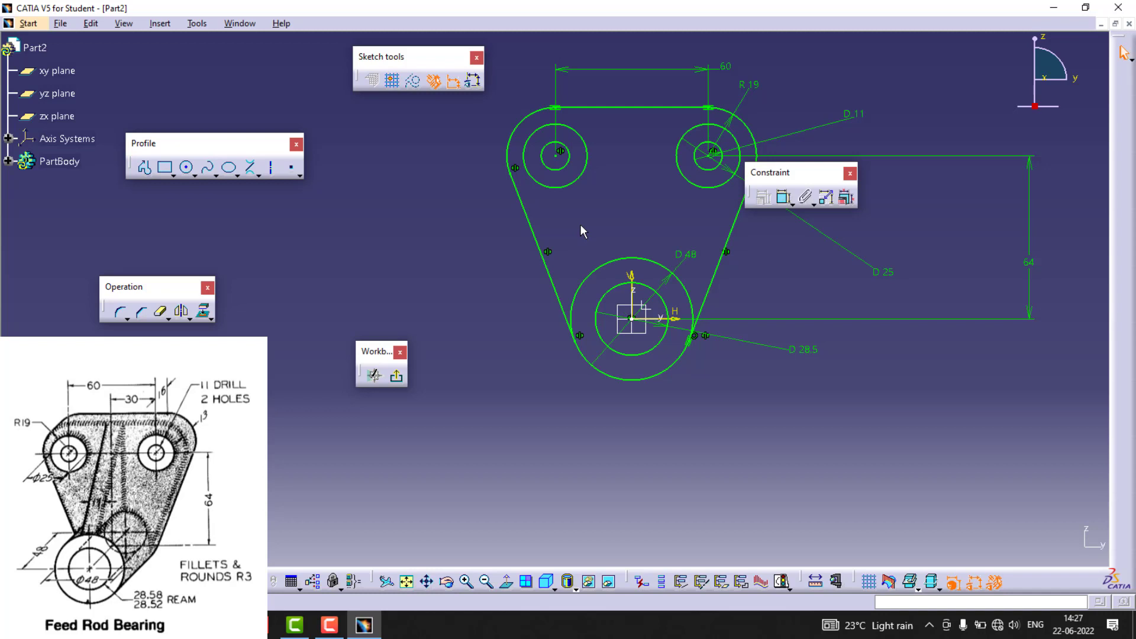
key("ctrl+z")
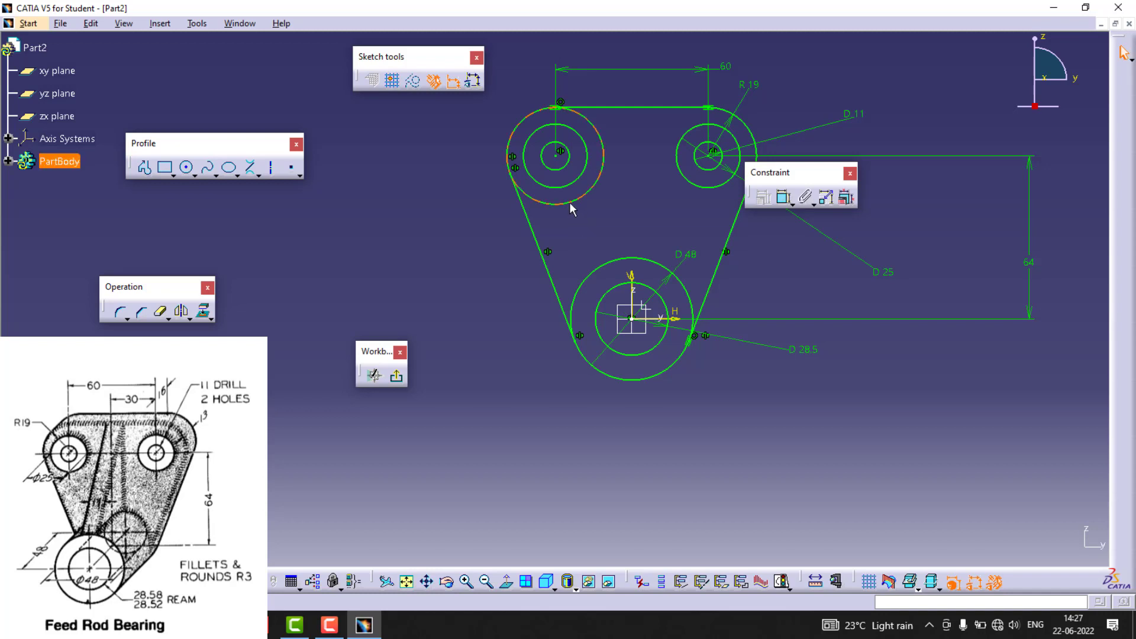
Quick Trim the arc of the outermost upper-left circle that lies inside the tangent-line outline
left_click(162, 312)
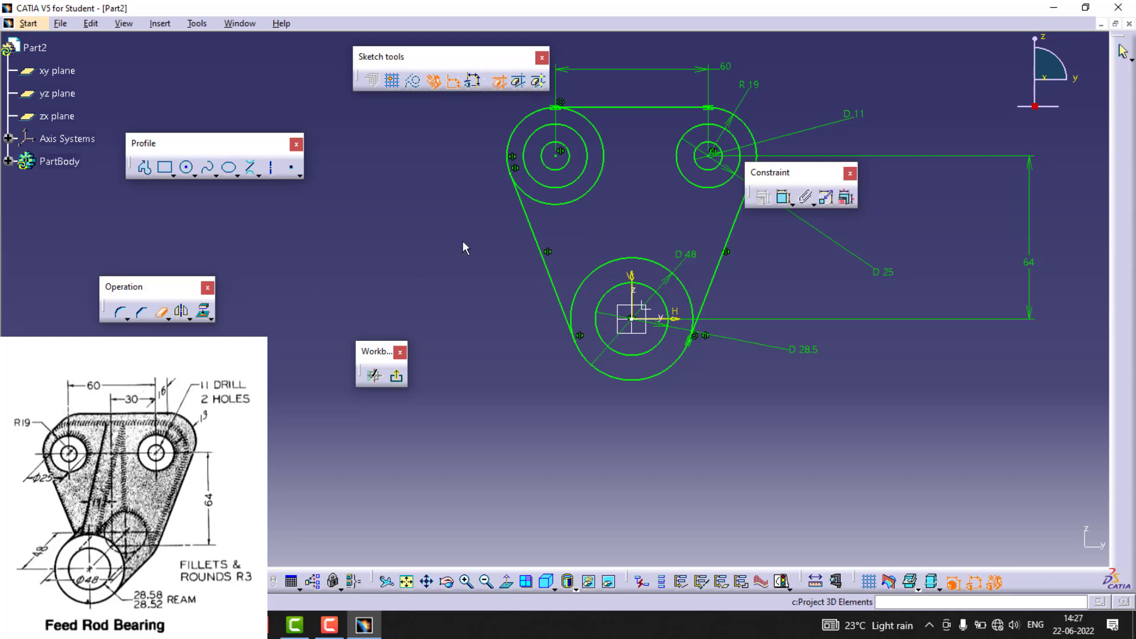
left_click(555, 205)
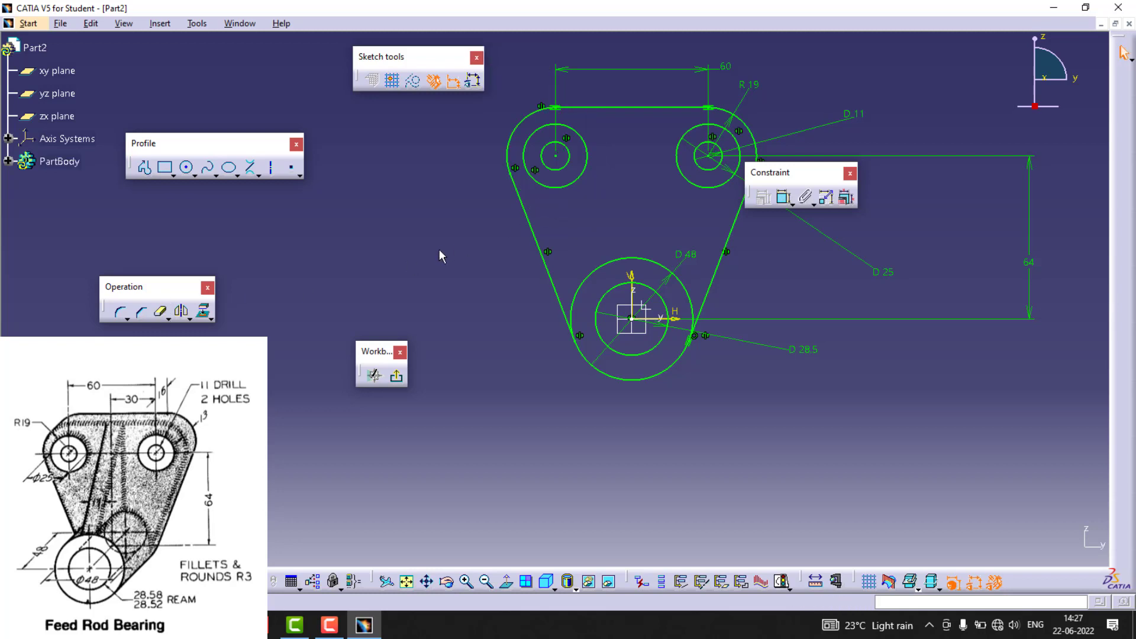
Convert the two upper 25 mm circles to construction elements
left_click(560, 190)
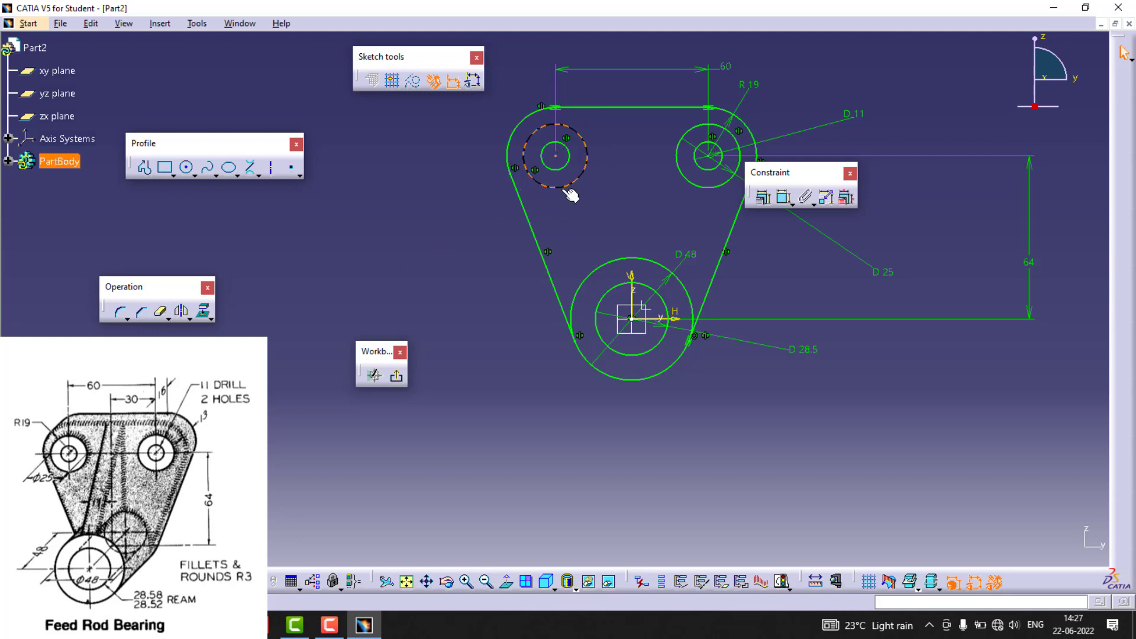
left_click(688, 182, "ctrl")
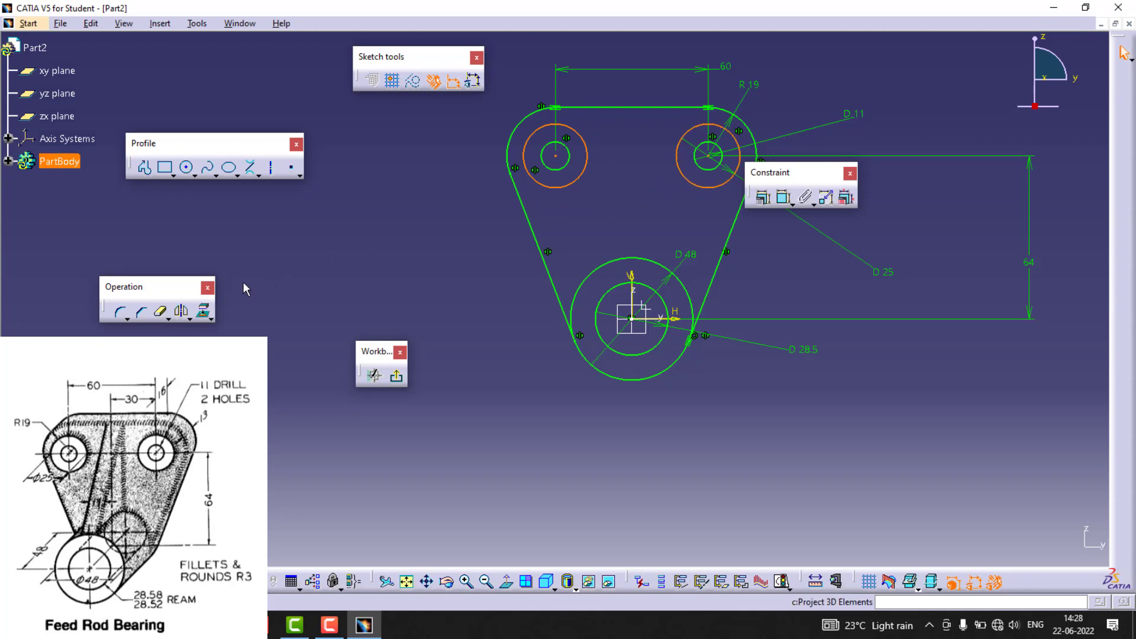
left_click(413, 81)
left_click(410, 207)
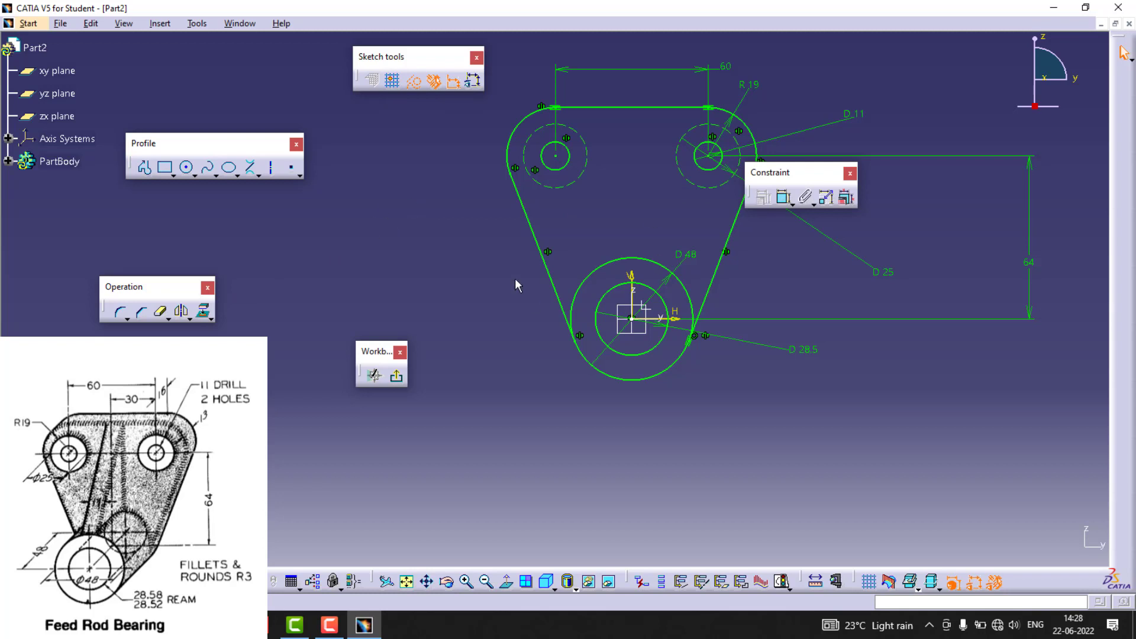
Quick Trim the upper arc of the 48 mm circle that lies inside the tangent-line outline
left_click(587, 282)
left_click(590, 265)
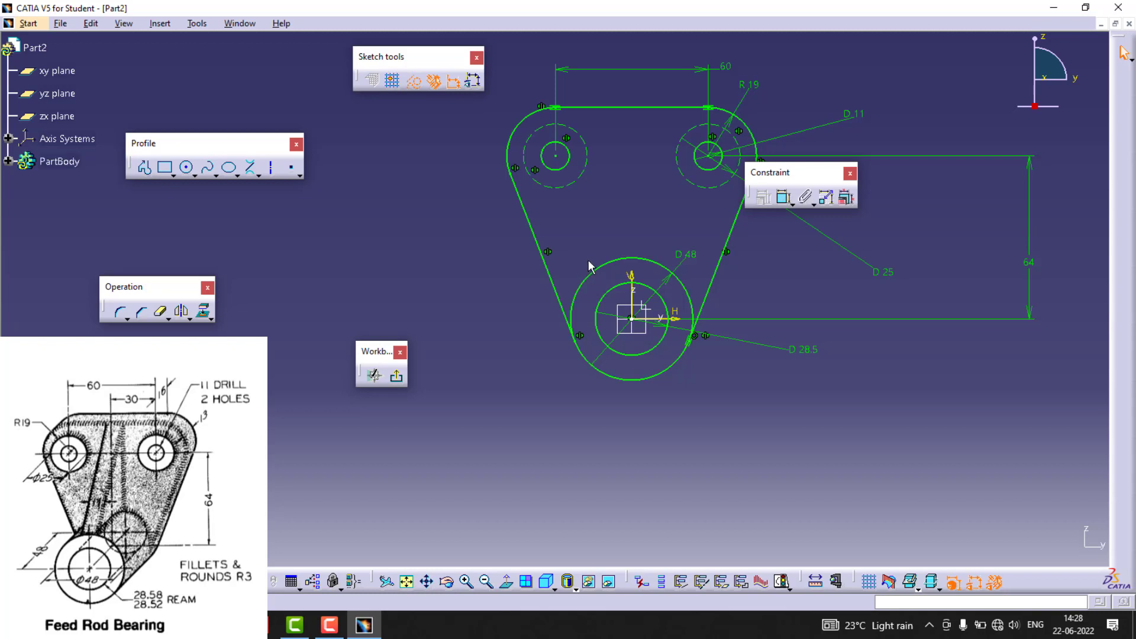
left_click(160, 314)
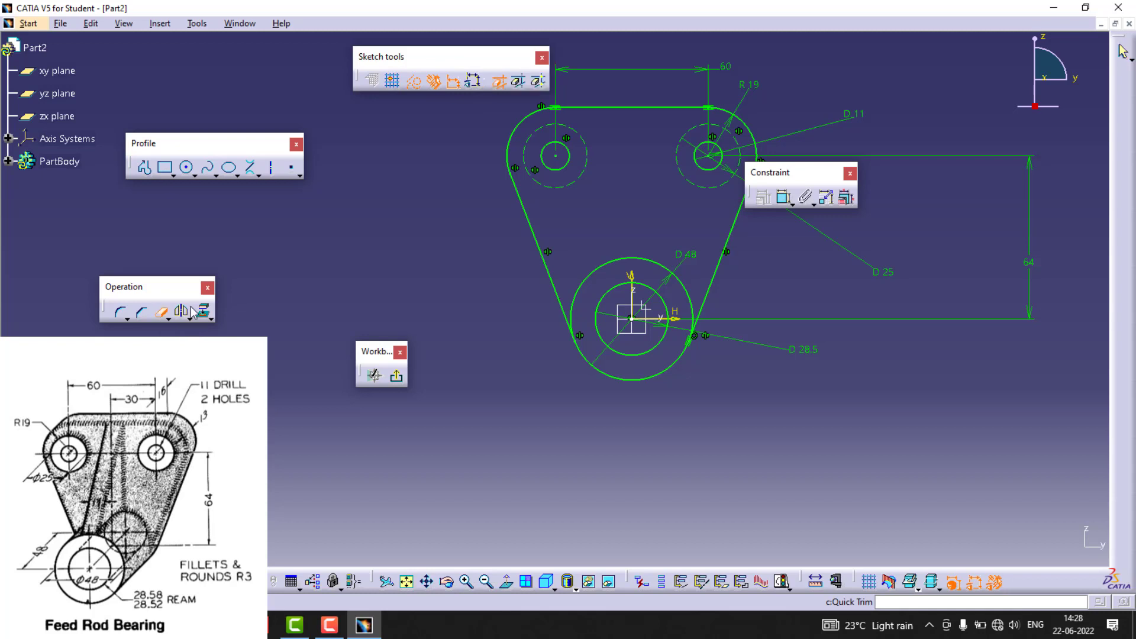
left_click(600, 270)
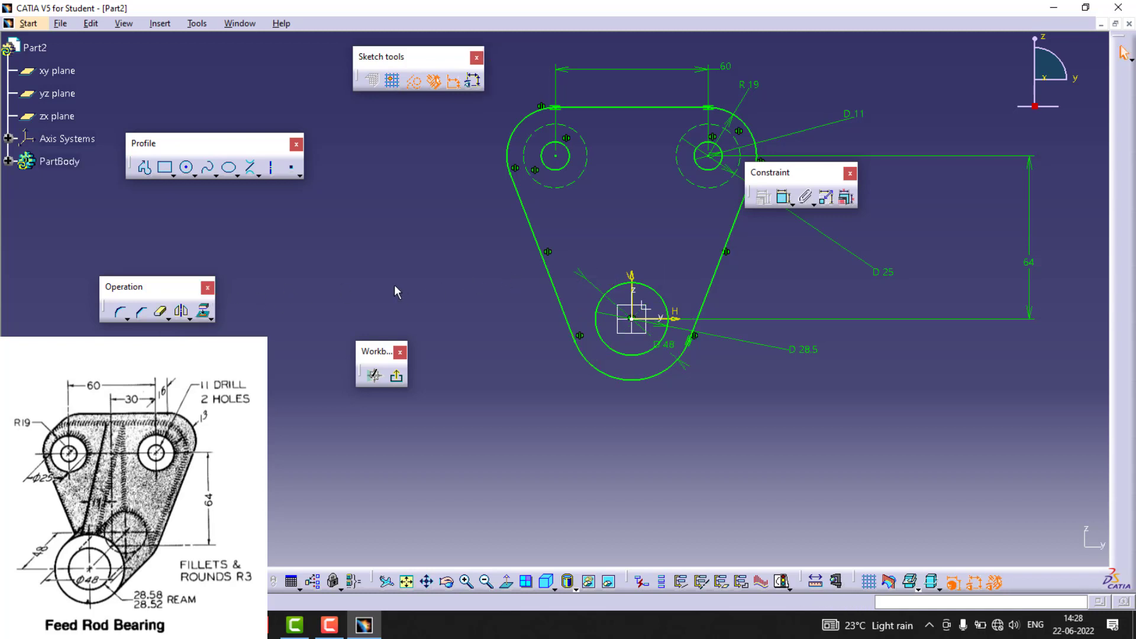
Exit the sketch and pad the base profile to a length of 13 mm
left_click(400, 374)
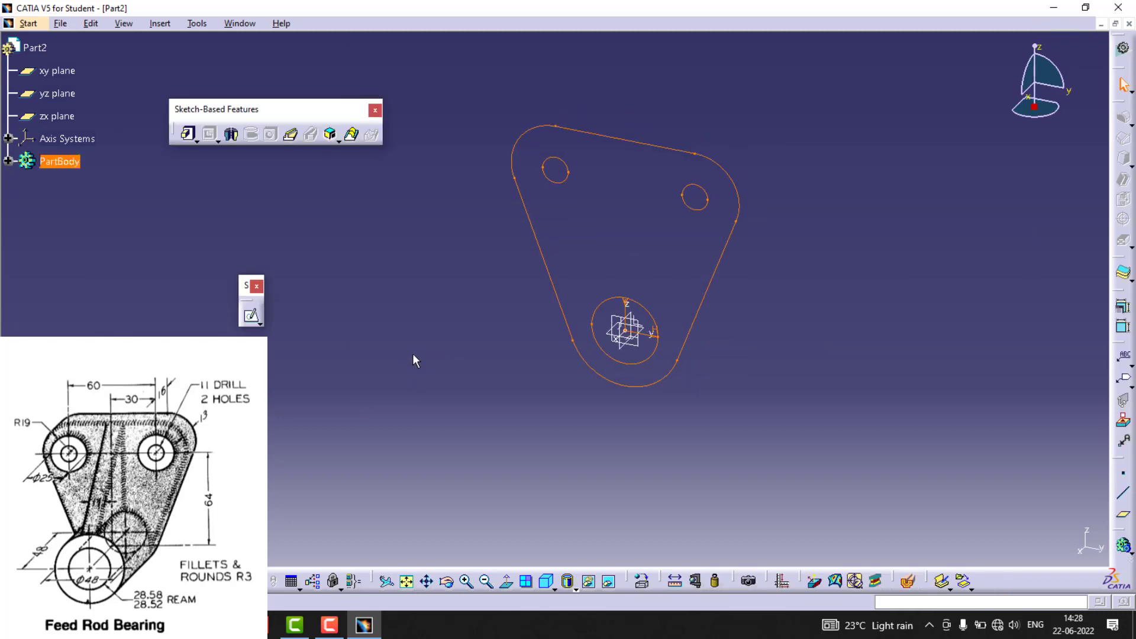
left_click(188, 135)
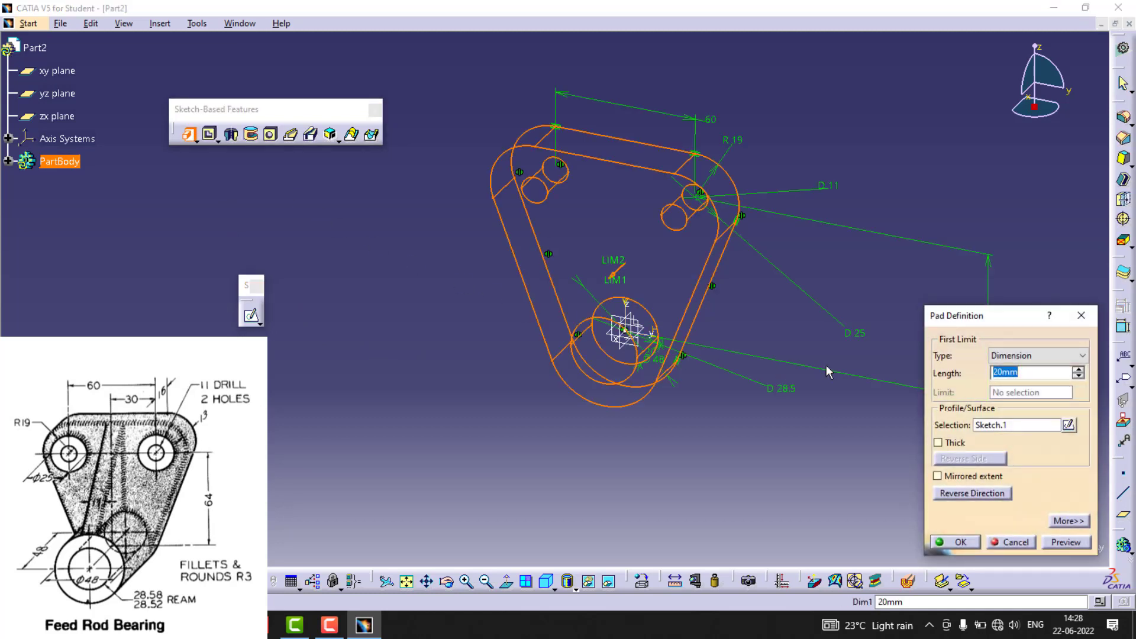
type("10")
key("Return")
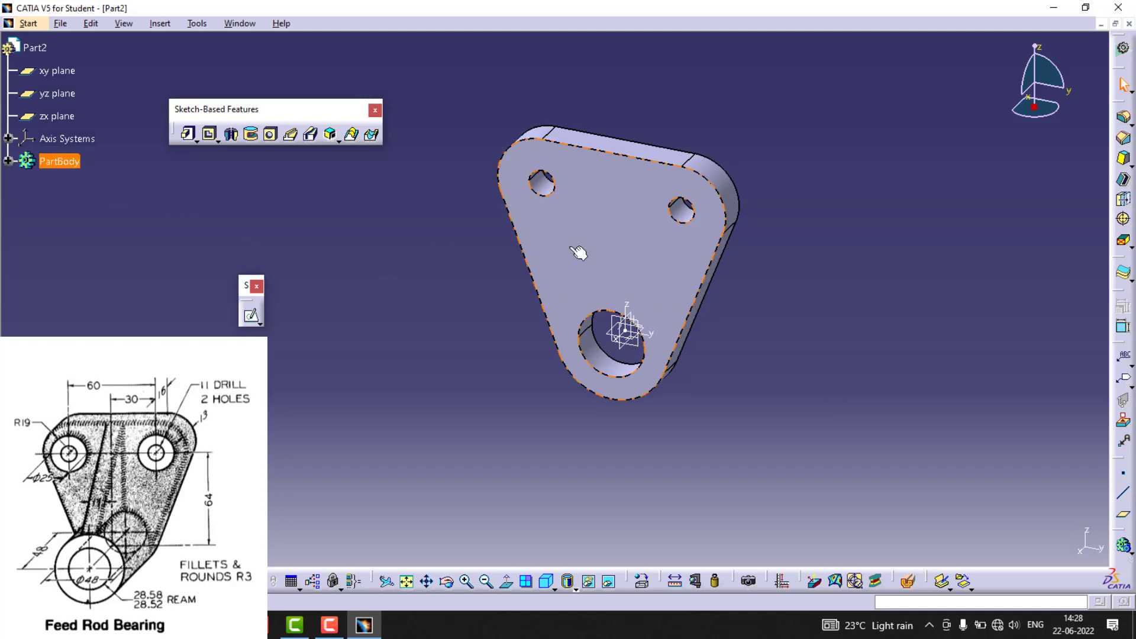
Start a new sketch on the front face of the plate
left_click(8, 161)
left_click(88, 208)
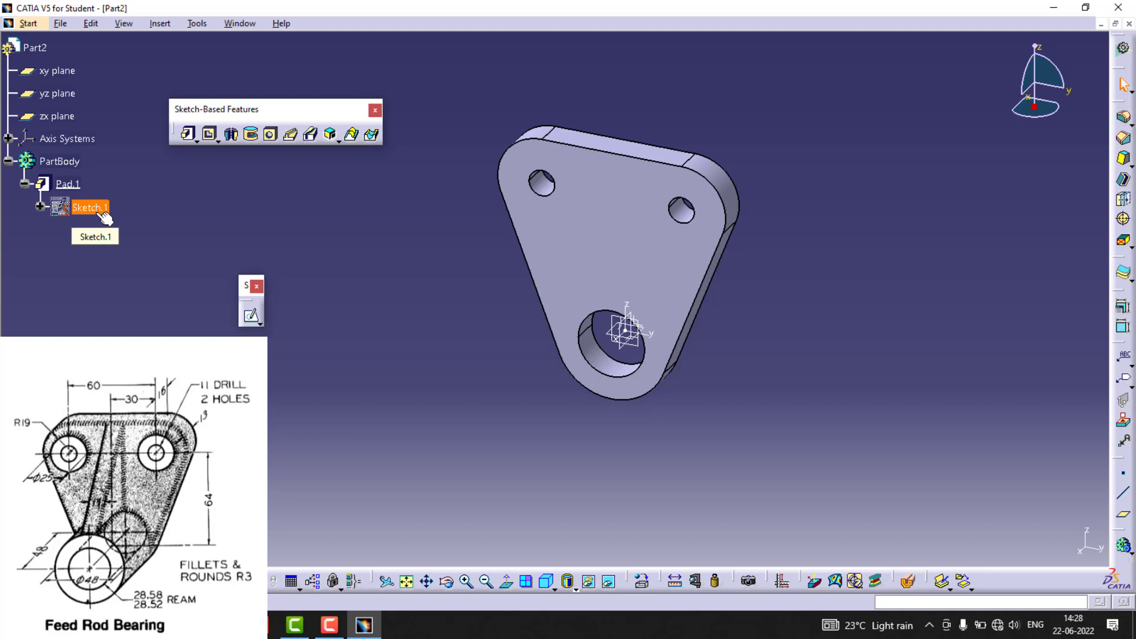
left_click(213, 210)
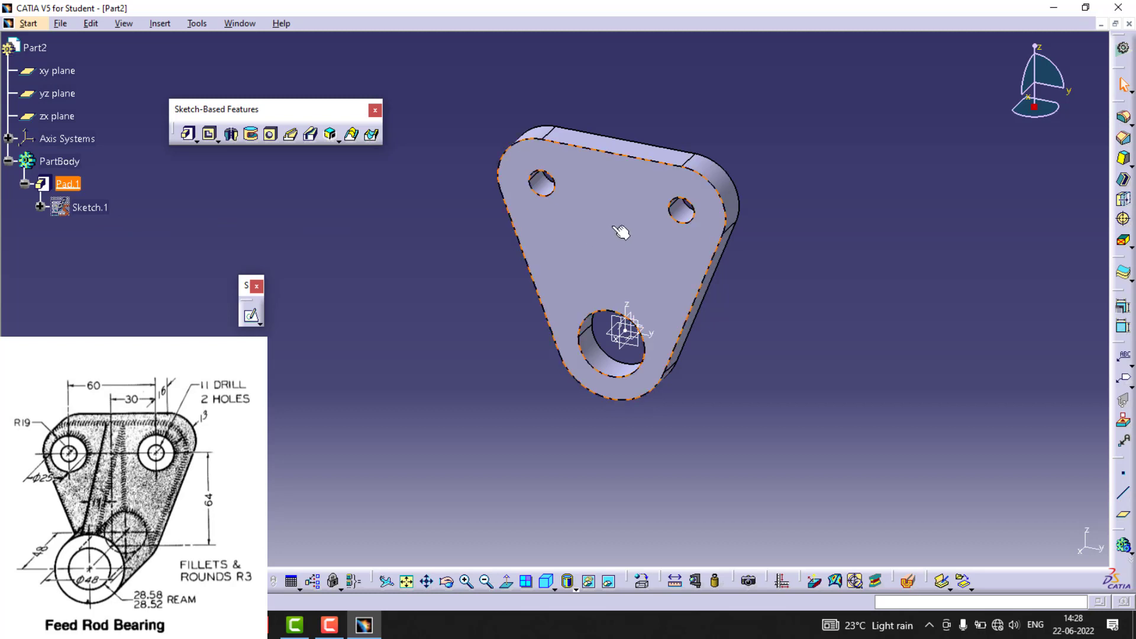
left_click(629, 201)
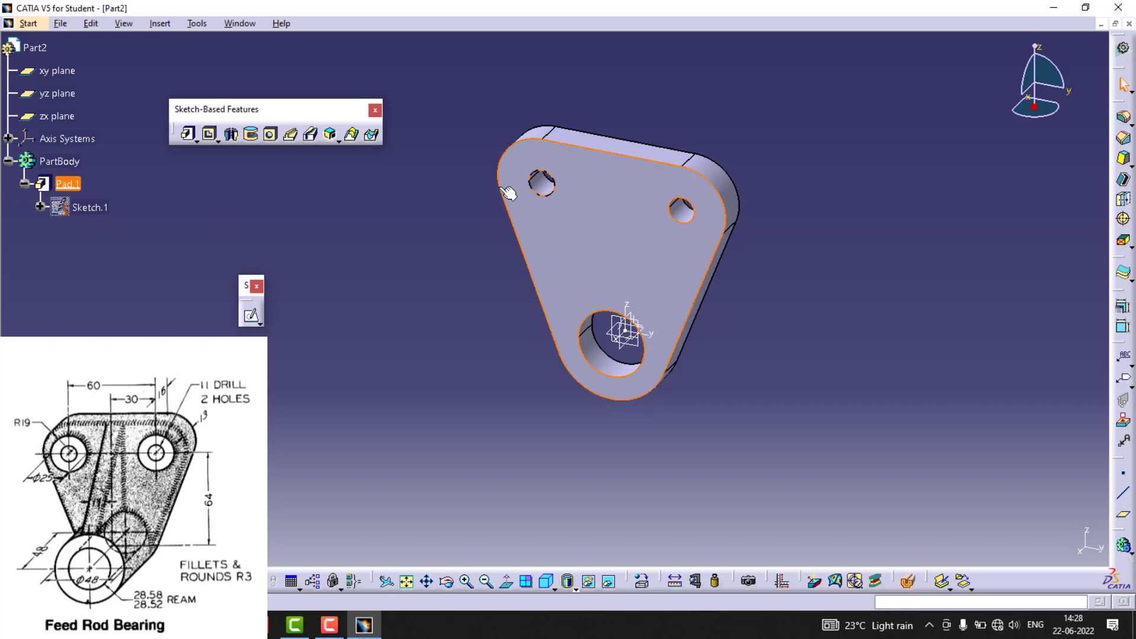
left_click(251, 315)
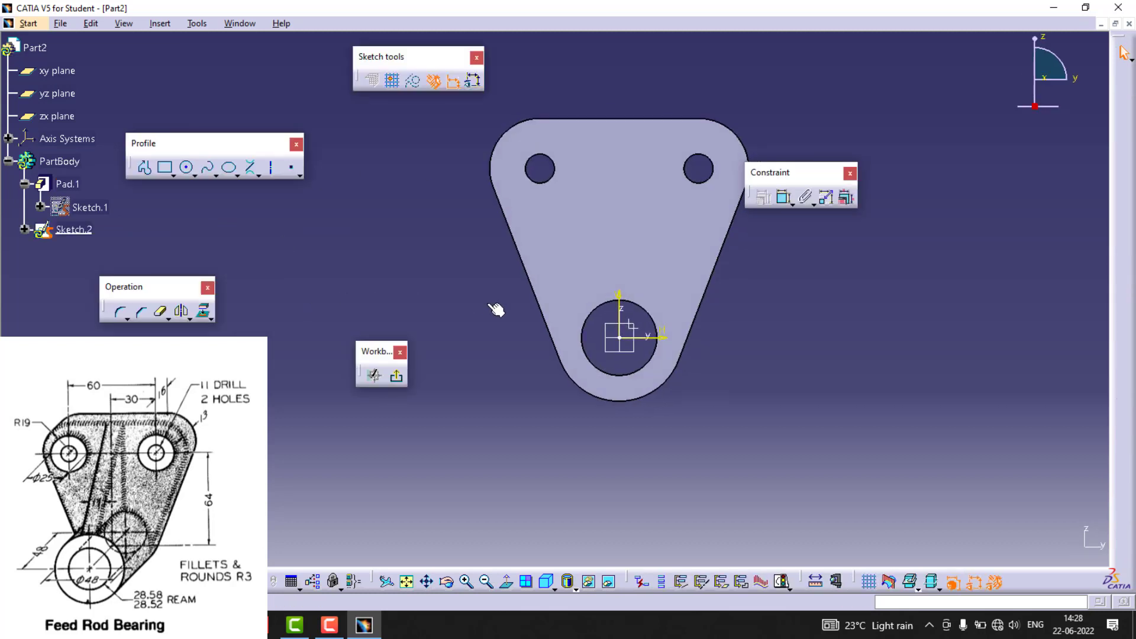
Try projecting the plate's bottom outer arc into the sketch, and undo the projection
left_click(587, 395)
left_click(203, 310)
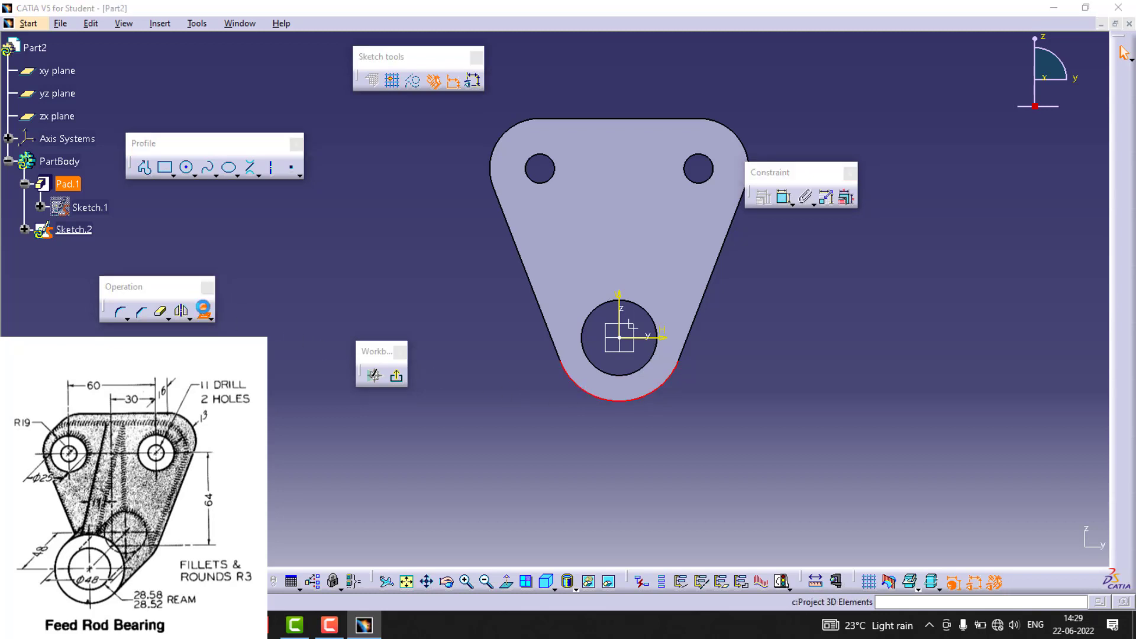
left_click(1012, 548)
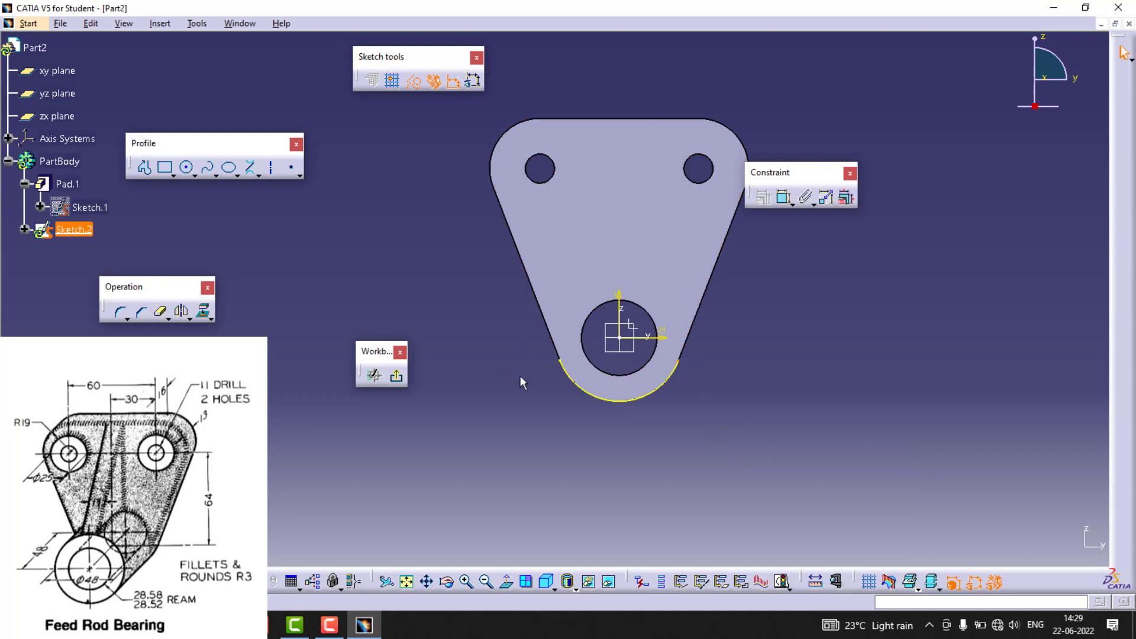
left_click(567, 399)
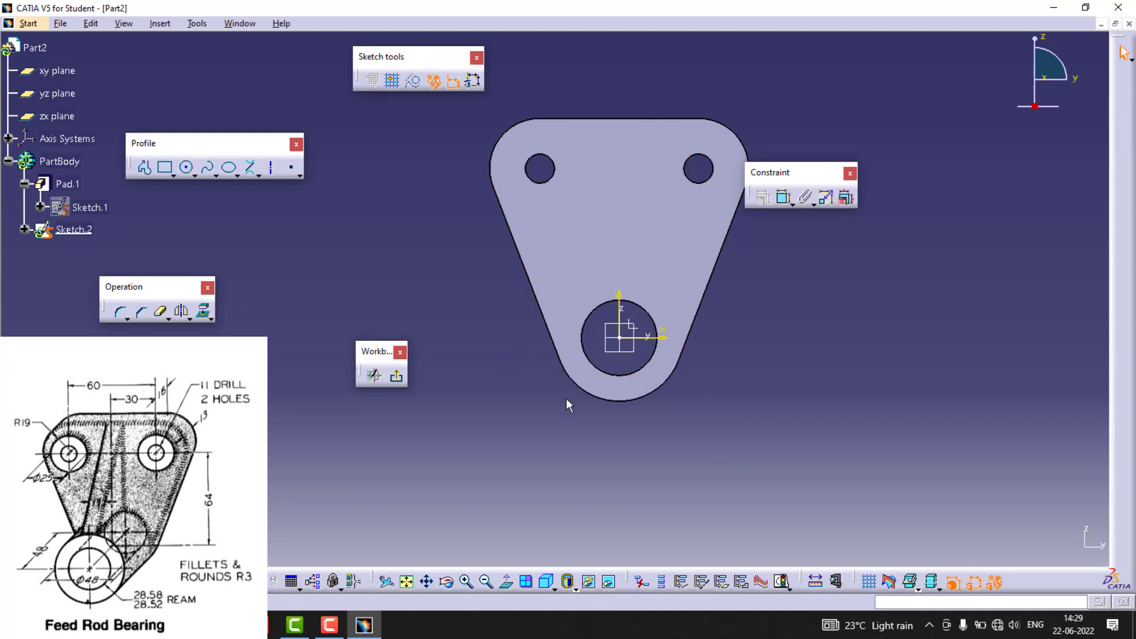
Sketch a circle of about 28.4 mm radius centred on the origin, around the large bore
left_click(186, 168)
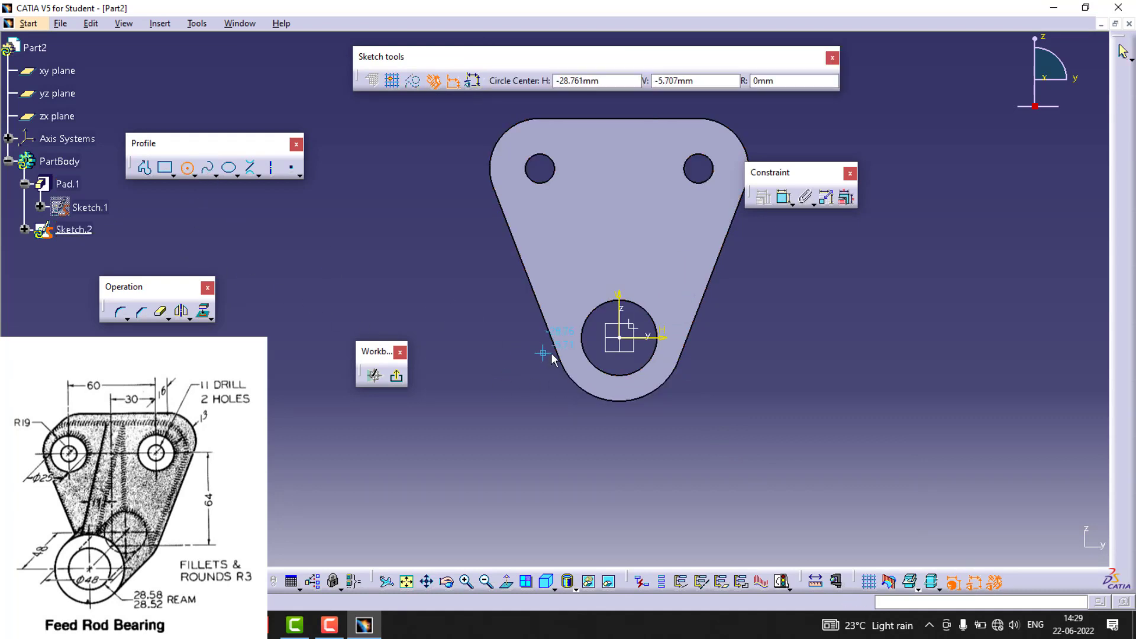
left_click(622, 341)
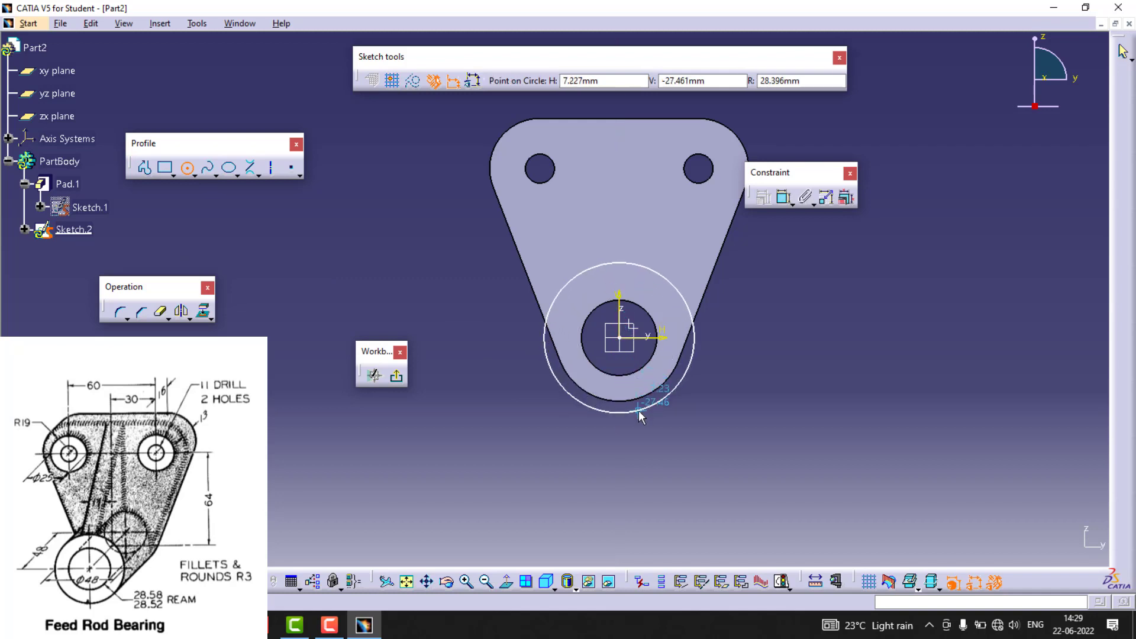
left_click(641, 414)
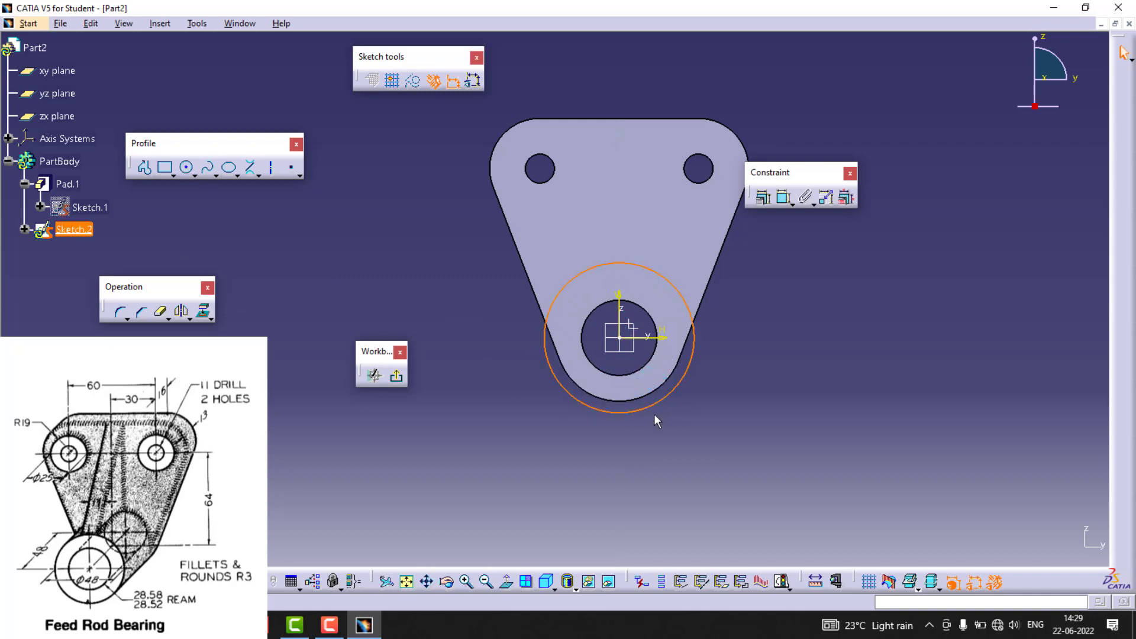
Try constraining the new circle as concentric with the plate's bottom outer arc
left_click(654, 413)
left_click(783, 196)
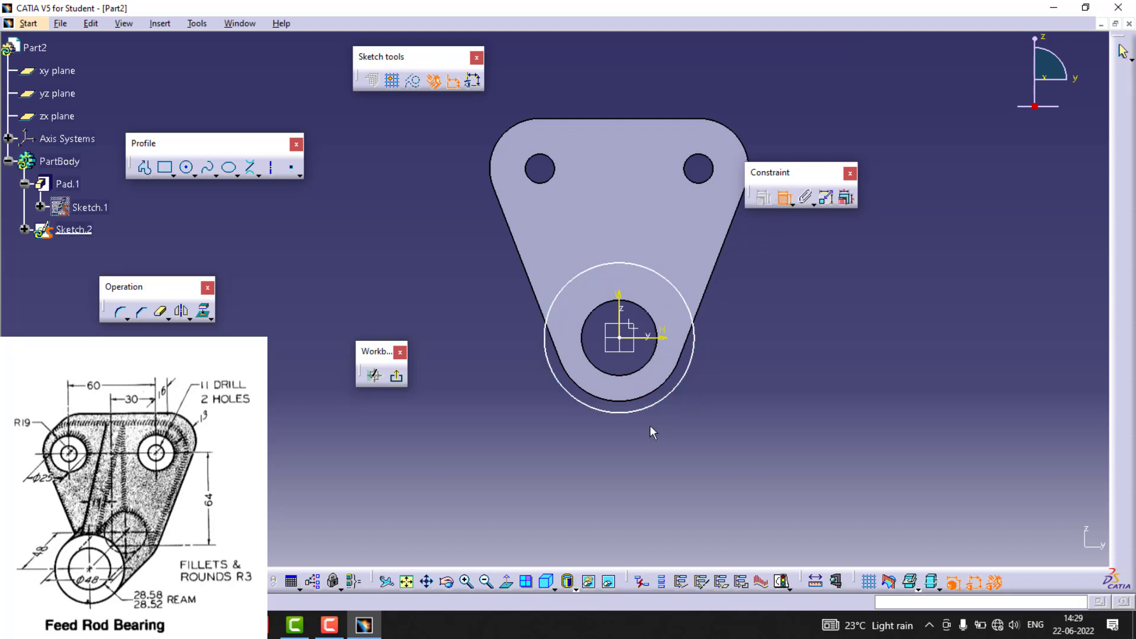
left_click(648, 406)
right_click(642, 398)
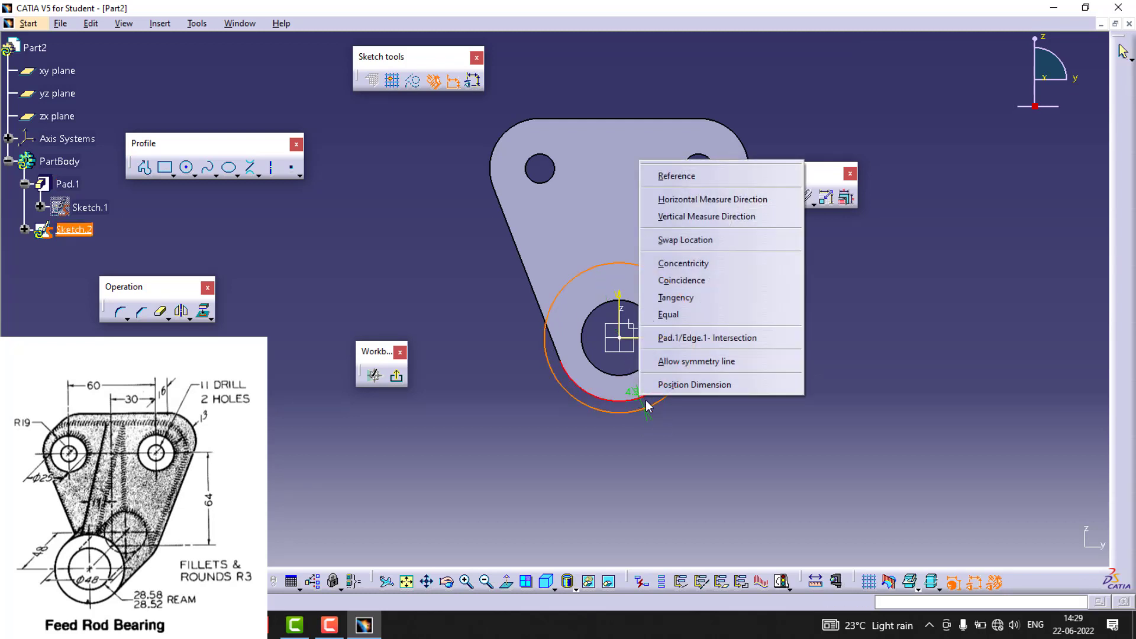
left_click(693, 268)
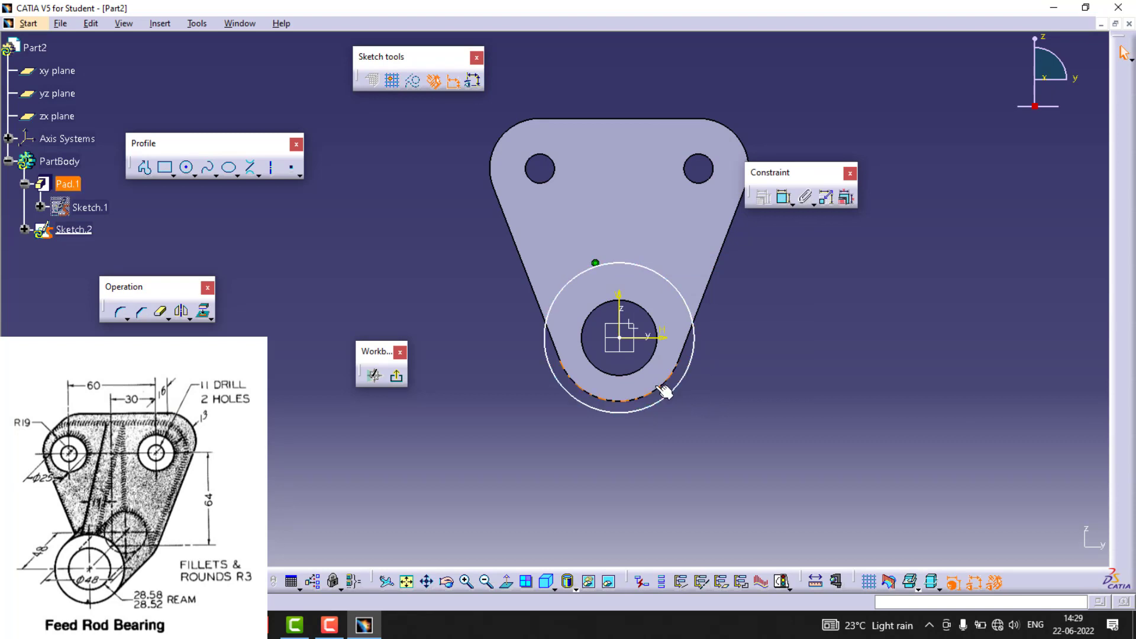
Try a tangency constraint between the new circle and the large bore's edge, and undo the constraints on the circle
left_click(779, 199)
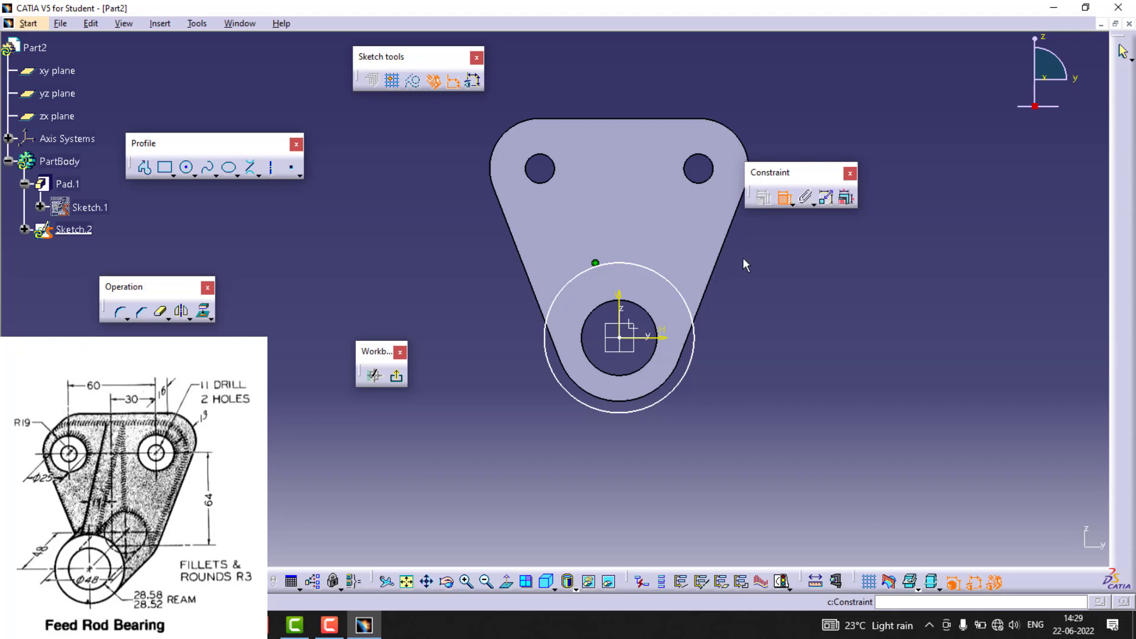
left_click(679, 392)
left_click(632, 377)
right_click(628, 375)
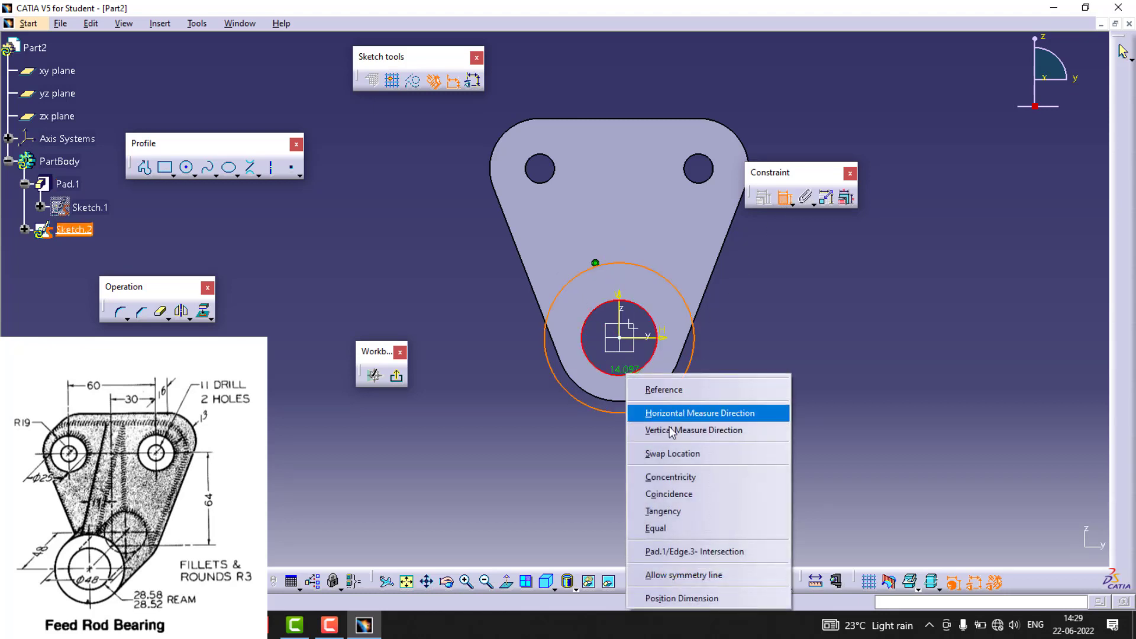
left_click(677, 510)
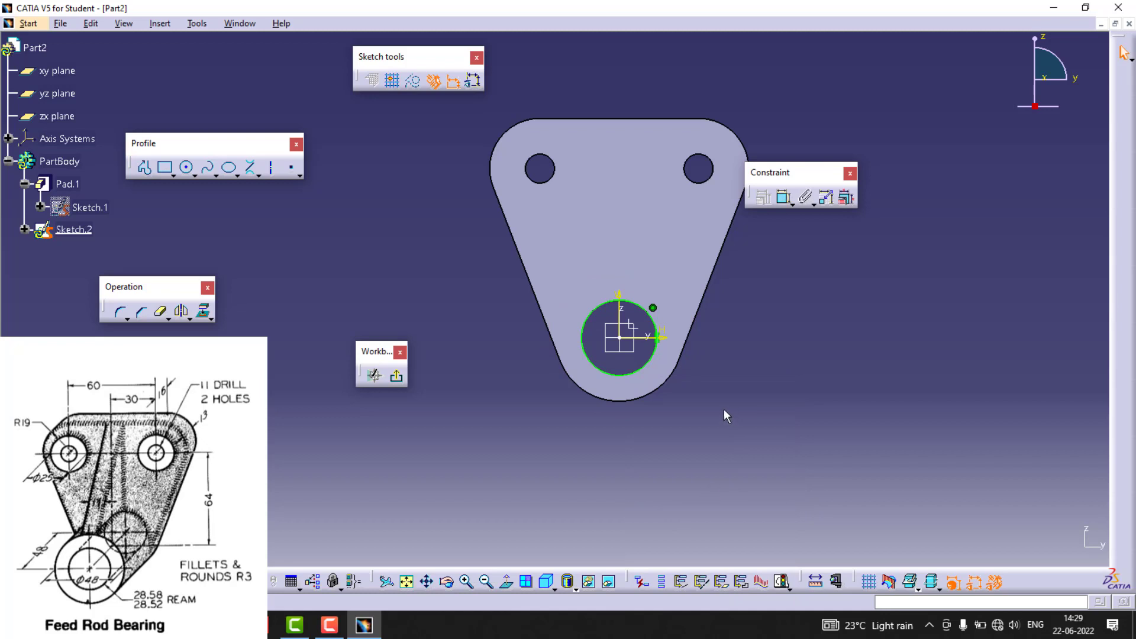
key("ctrl+z")
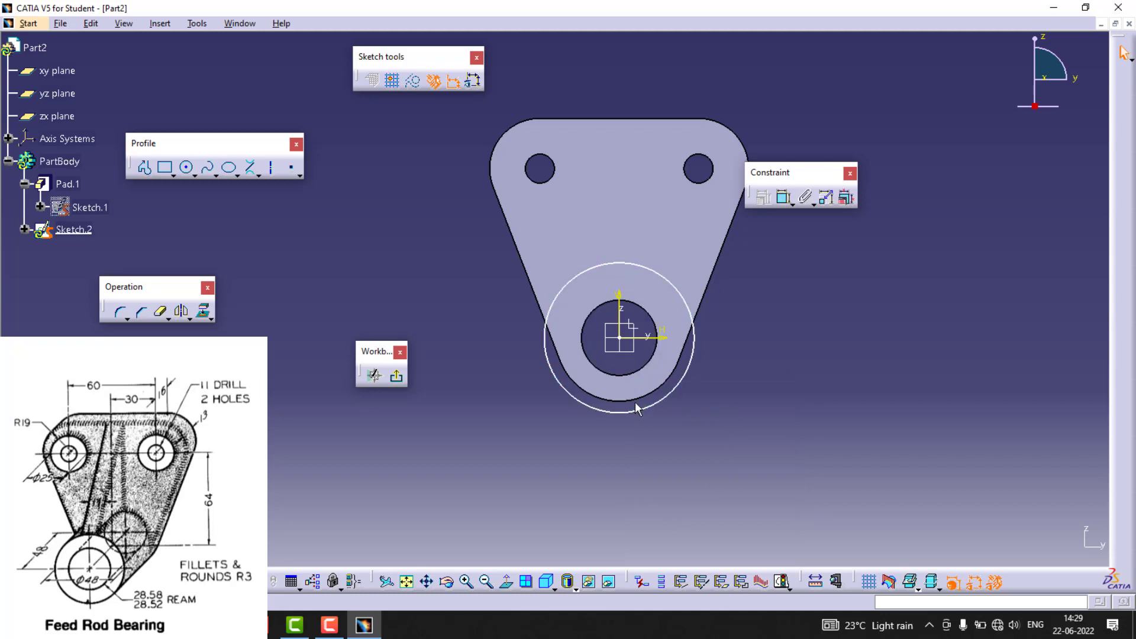
Constrain the new circle as coincident with the plate's bottom outer arc
left_click(643, 408)
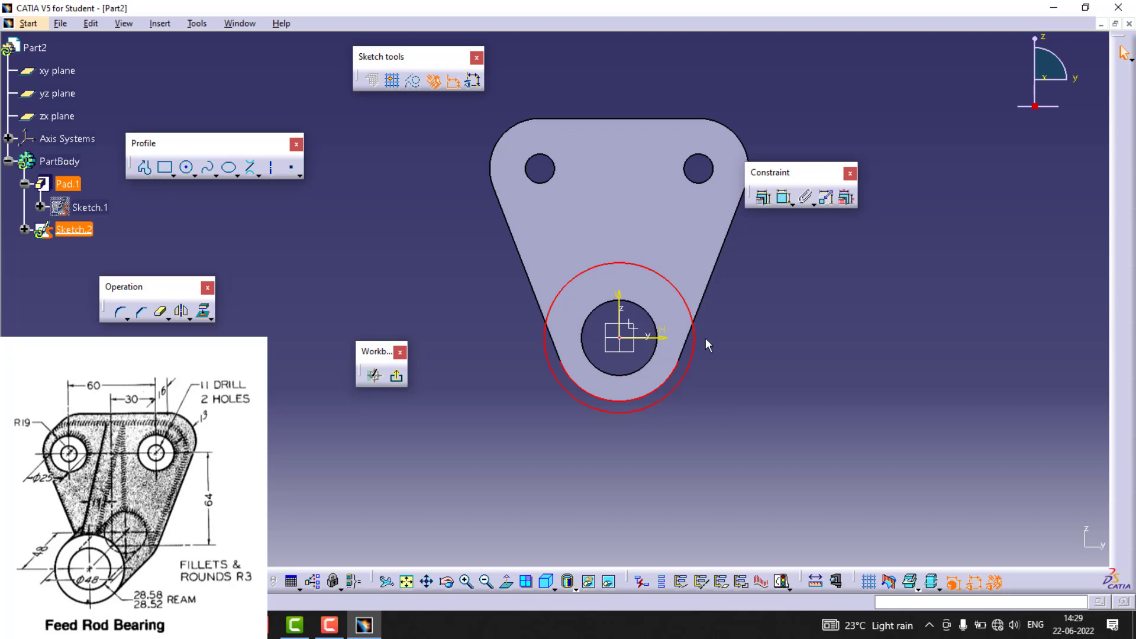
left_click(763, 197)
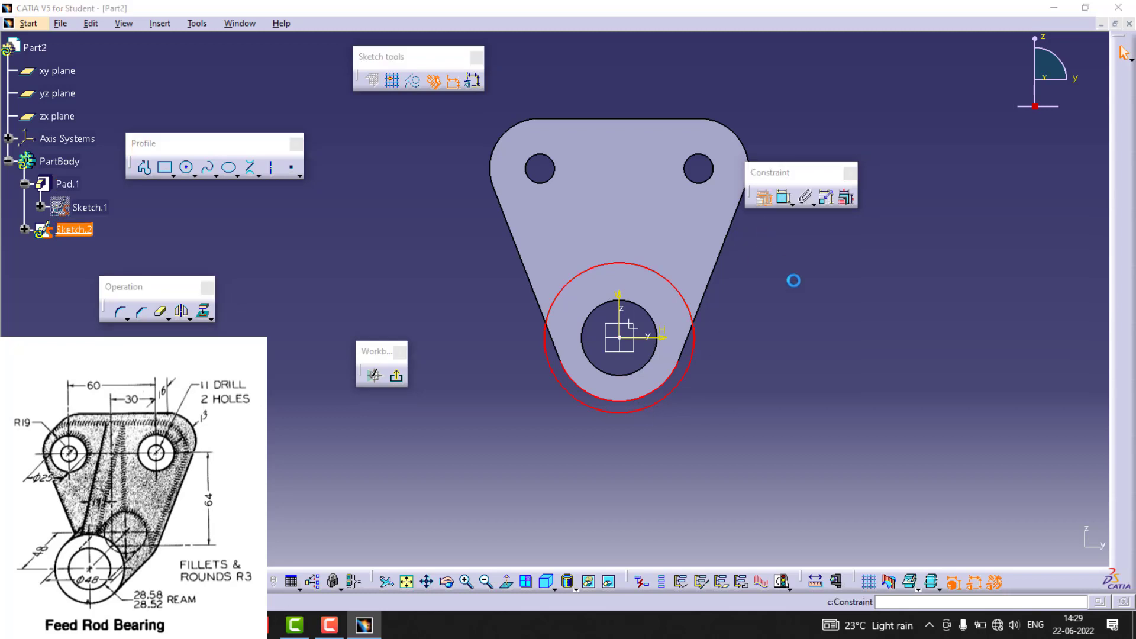
left_click(968, 283)
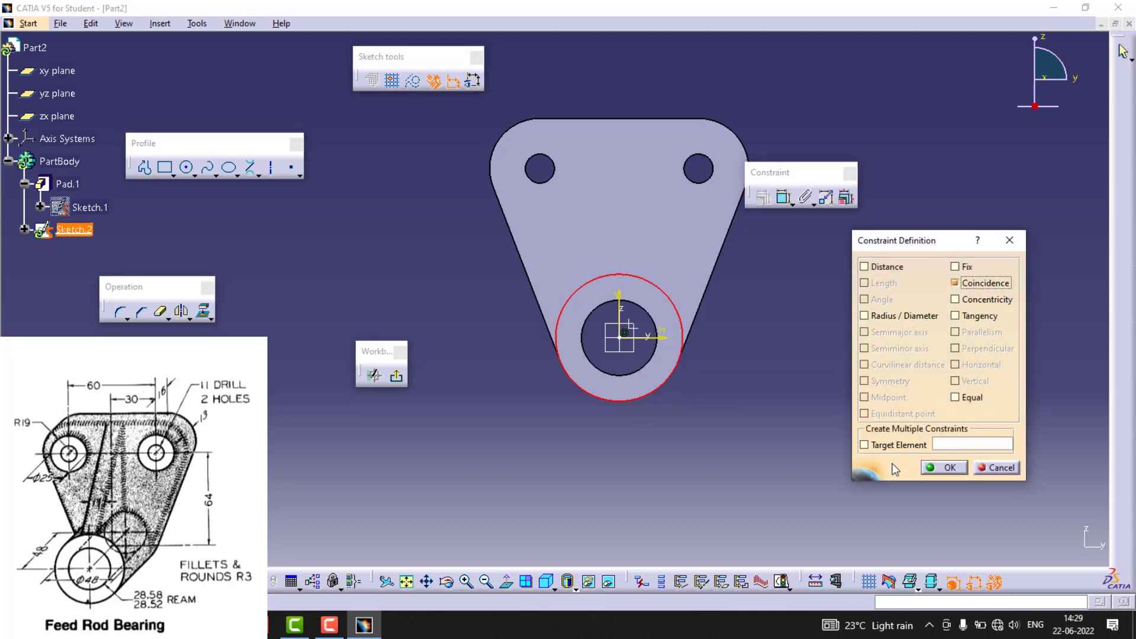
left_click(943, 466)
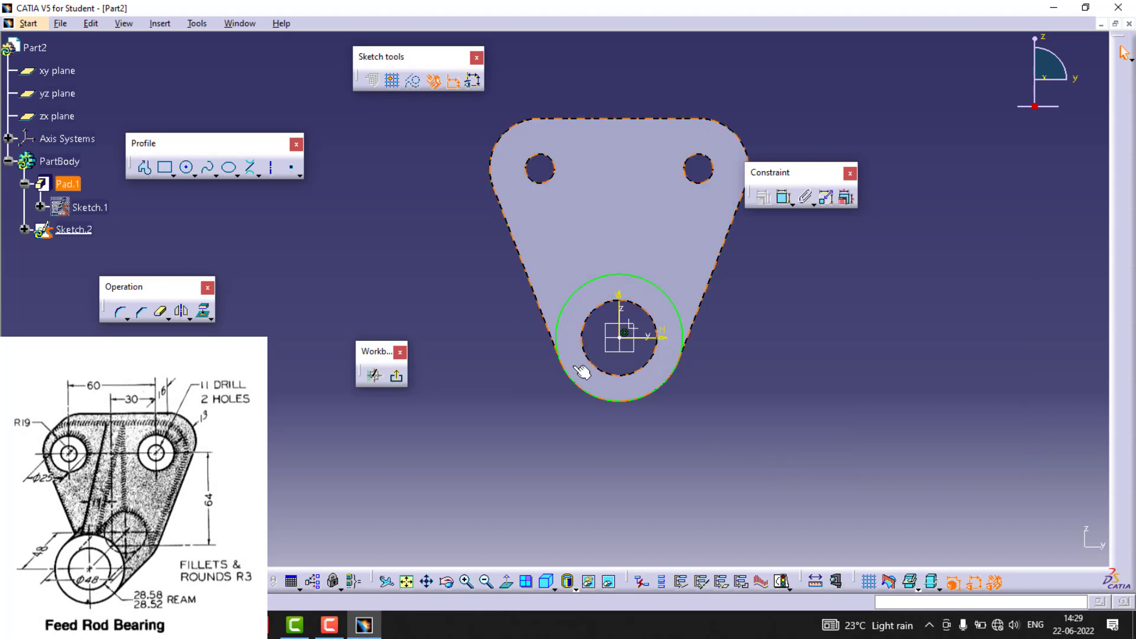
Project the large bore's edge into the sketch as the inner circle of the ring
left_click(599, 375)
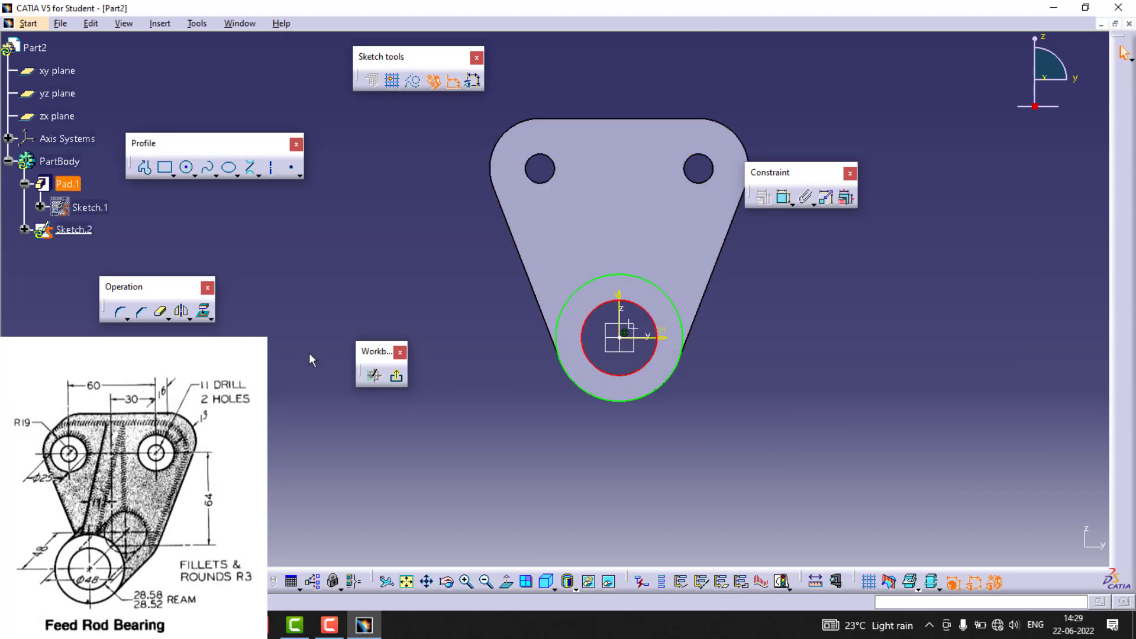
left_click(204, 312)
left_click(1016, 542)
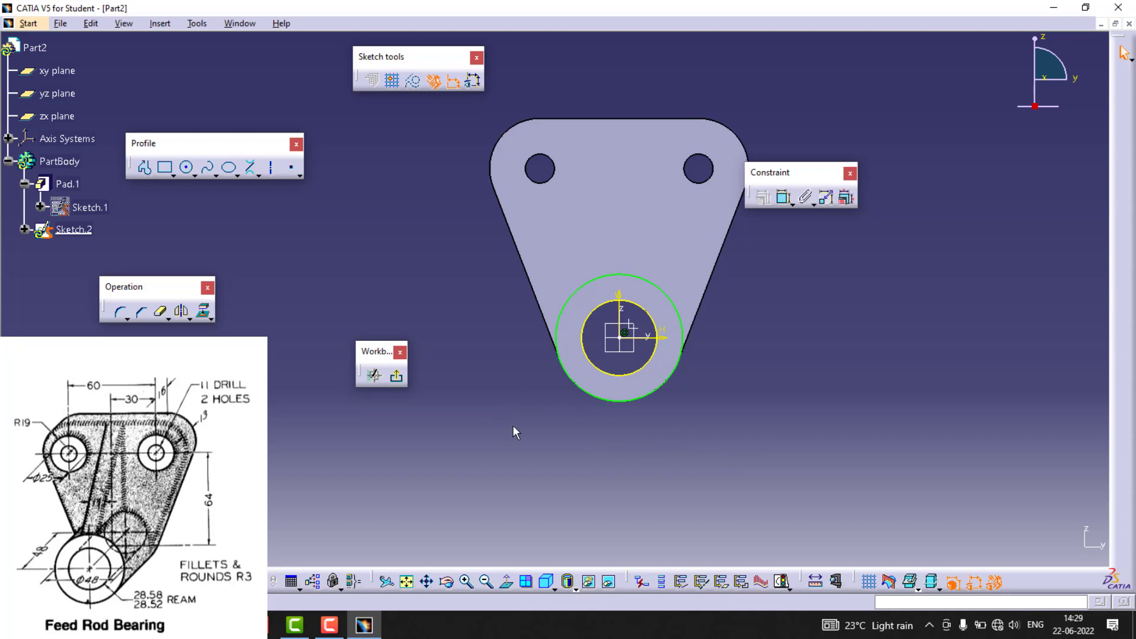
Exit the sketch and pad the ring profile outward from the plate with a length of 48-13 mm
left_click(396, 376)
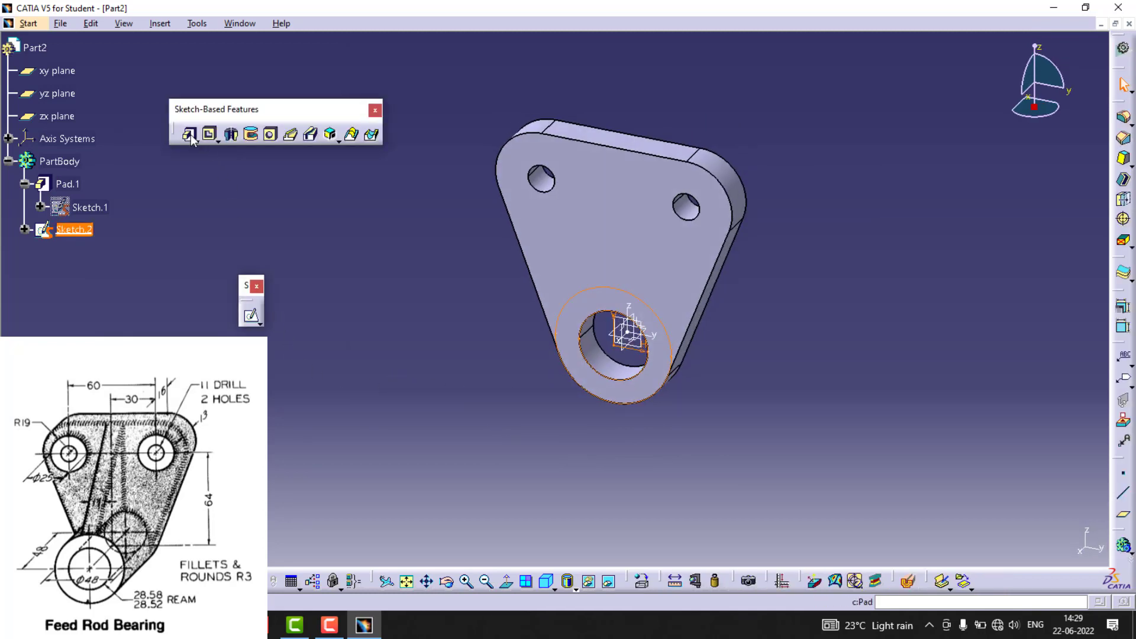
left_click(190, 136)
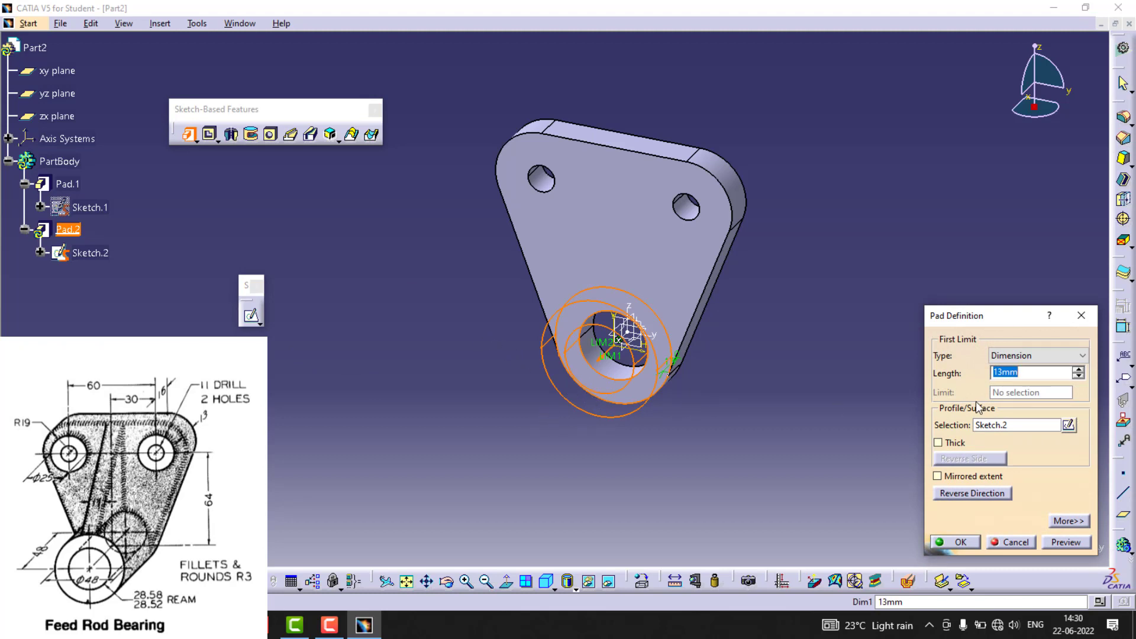
type("45")
key("BackSpace")
type("8-13")
key("Return")
key("Return")
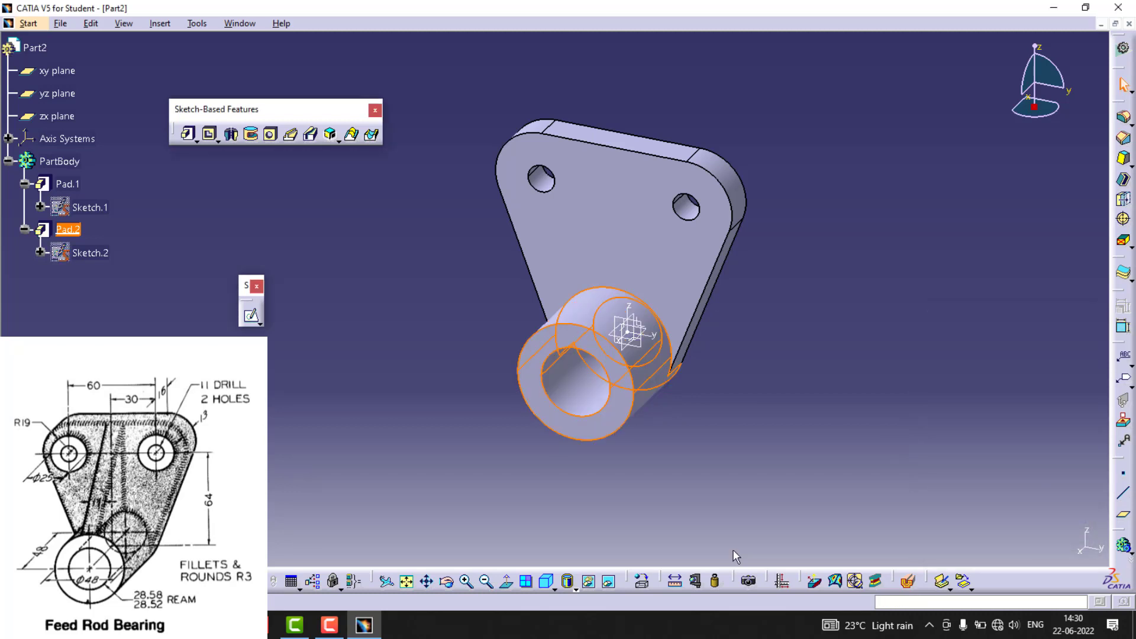
left_click(463, 378)
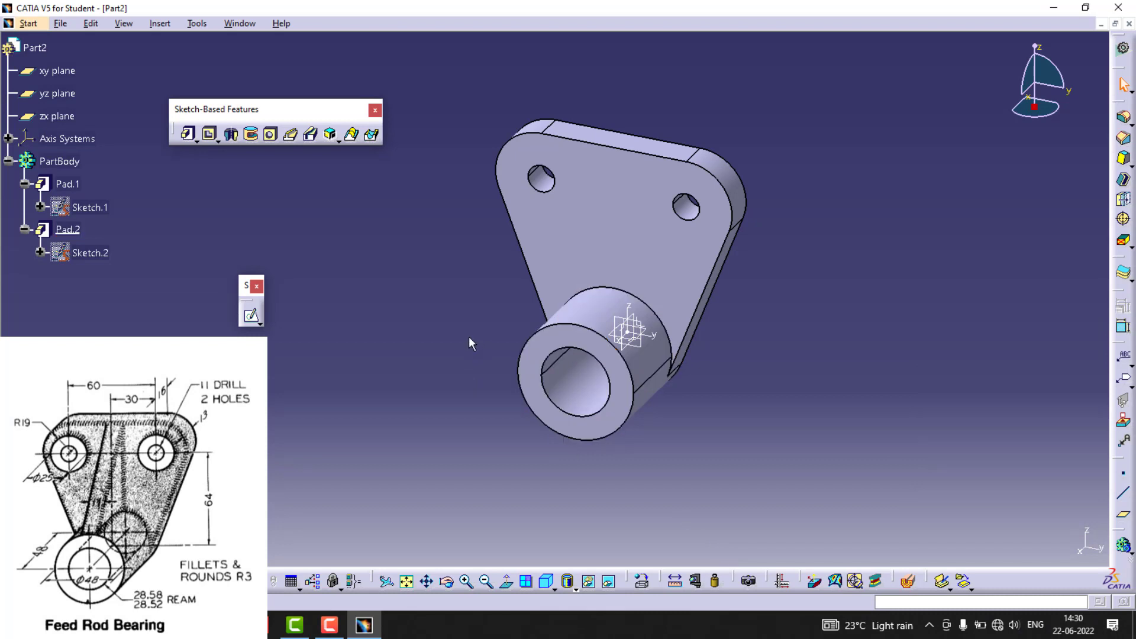
left_click(607, 250)
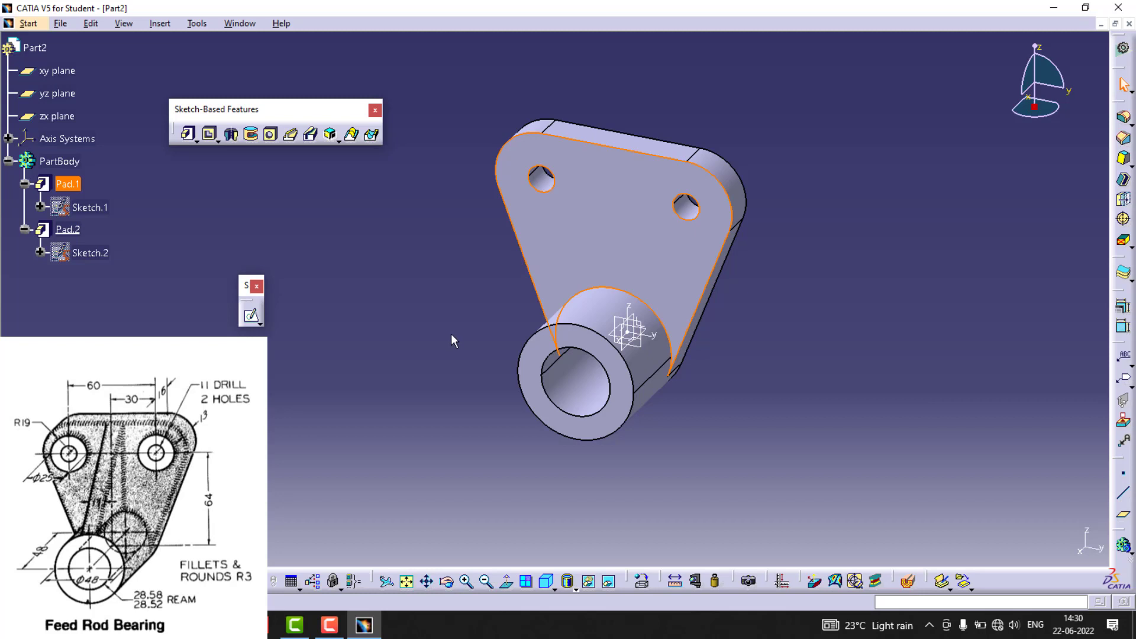
left_click(433, 338)
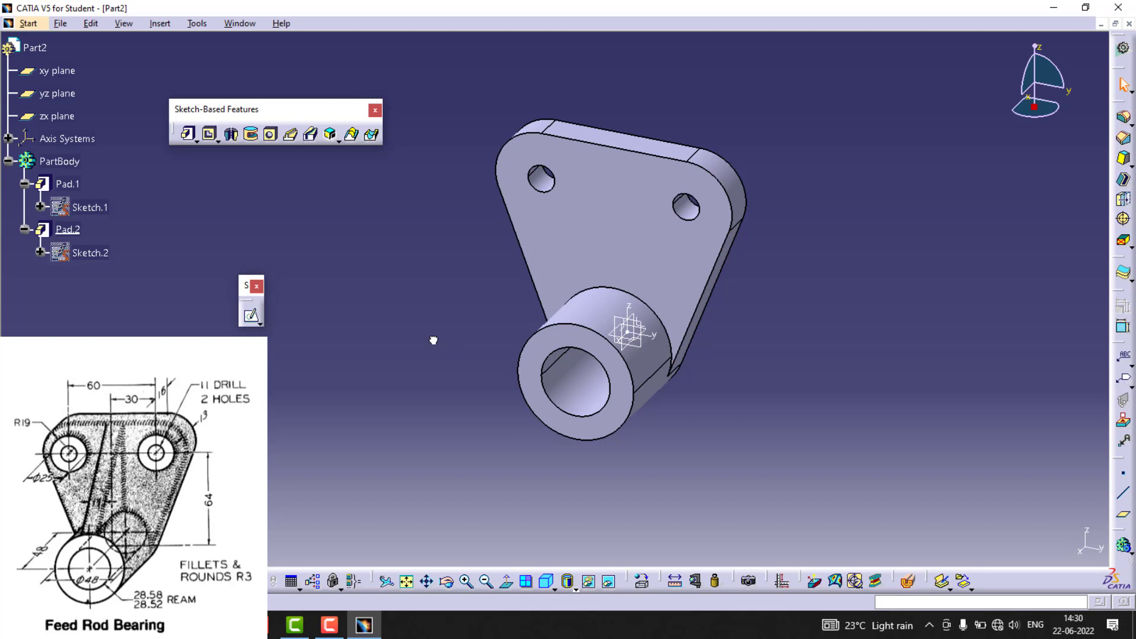
Sketch on the plate's front face a circle around each of the two small upper holes, about 16 mm and 18 mm in diameter
left_click(573, 244)
left_click(251, 315)
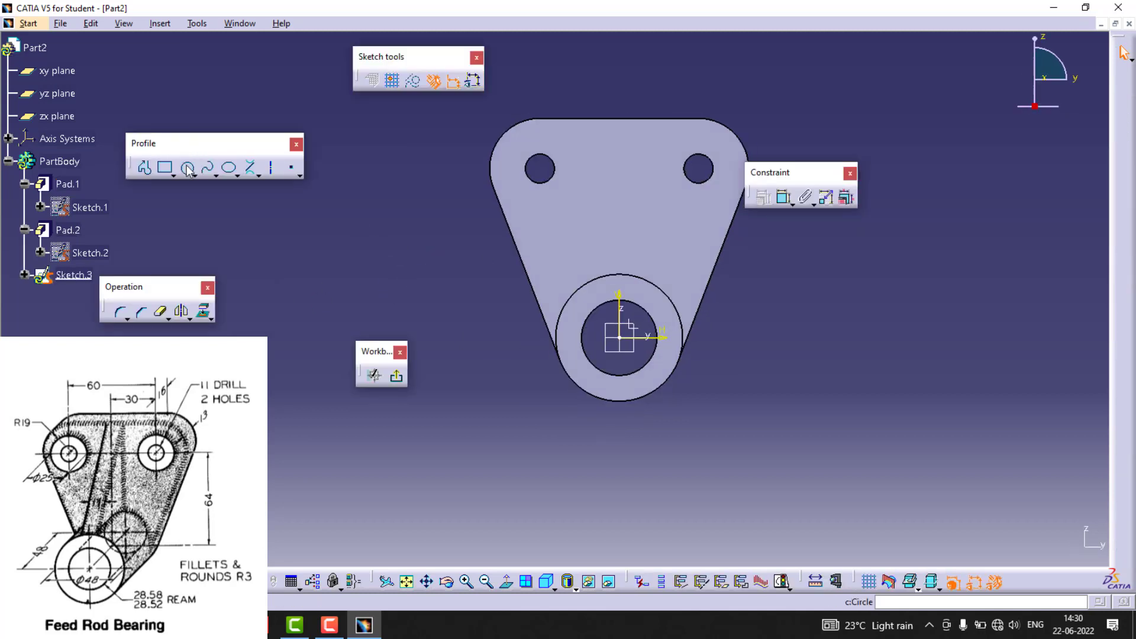
left_click(189, 168)
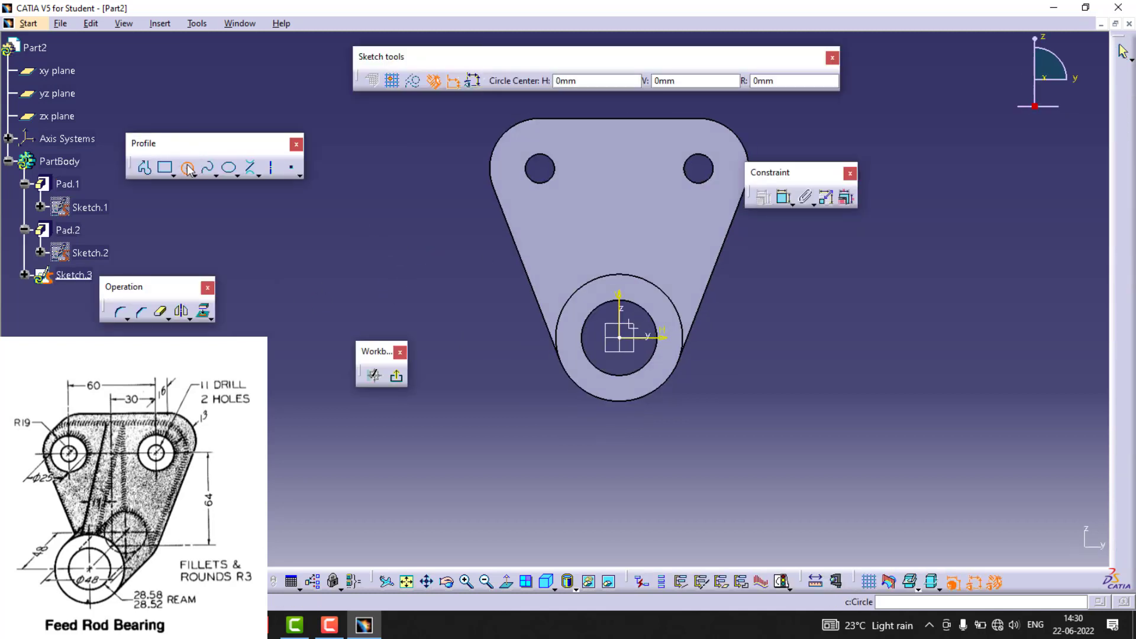
left_click(540, 168)
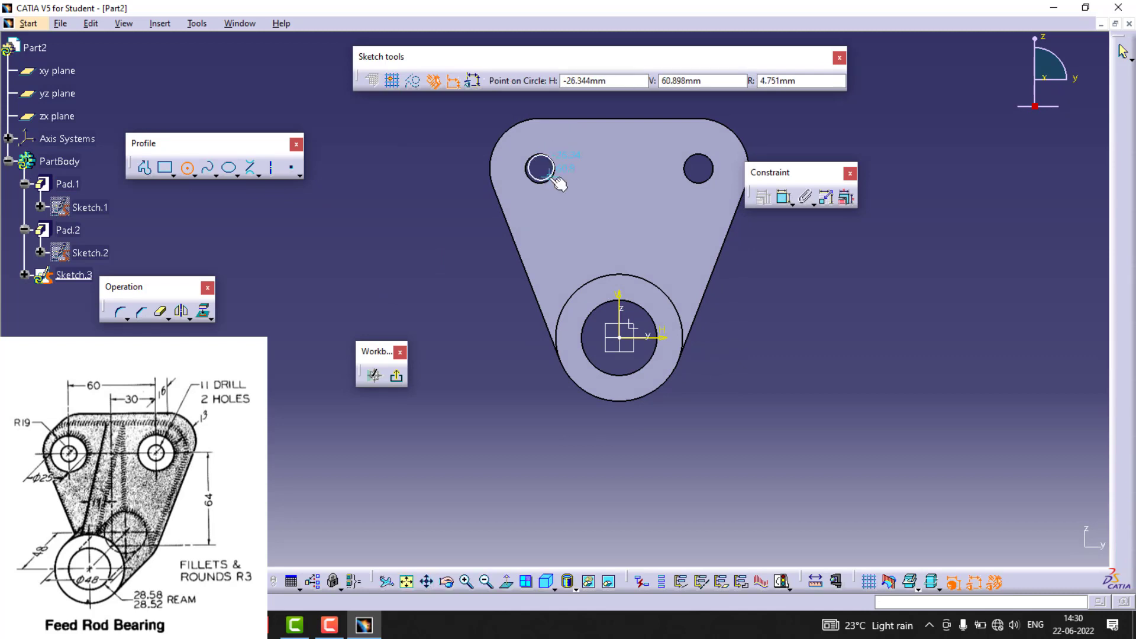
left_click(560, 187)
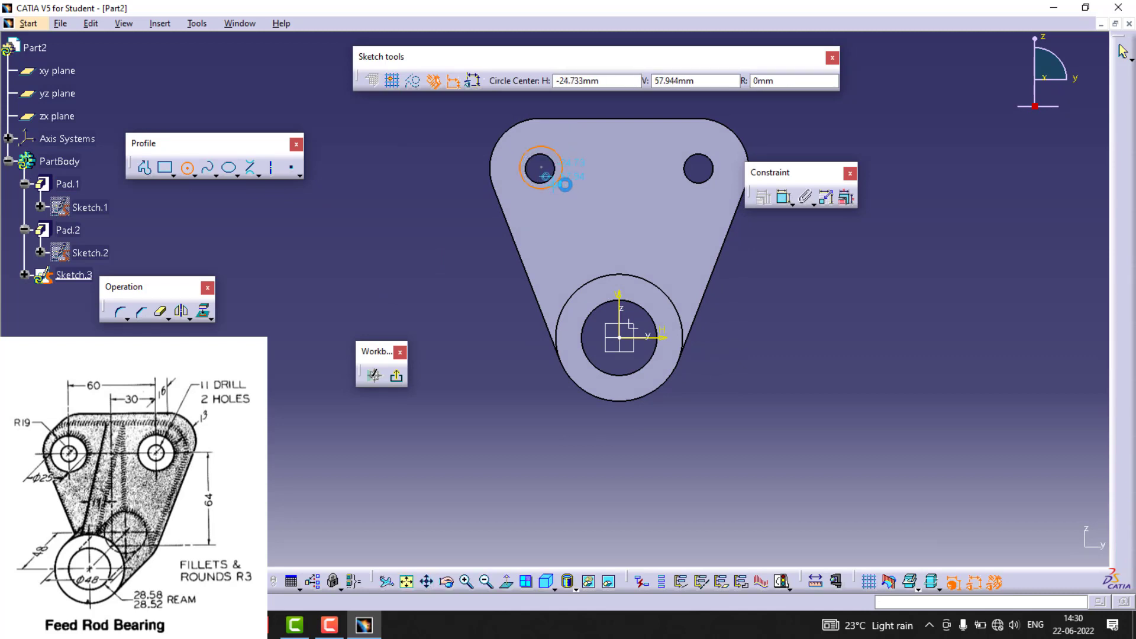
left_click(701, 168)
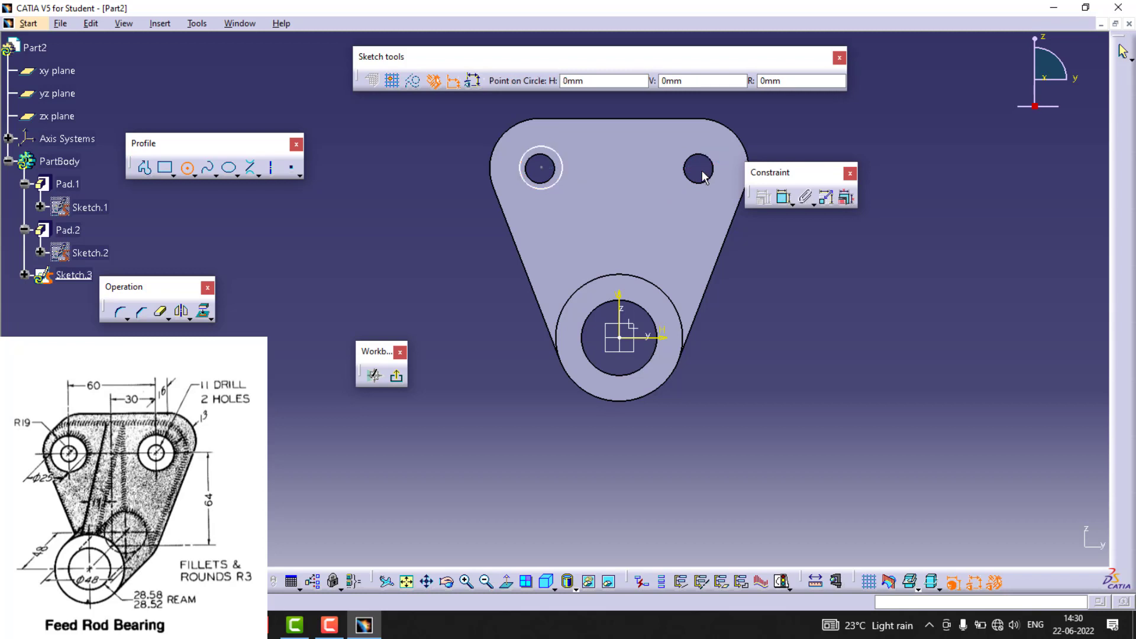
left_click(703, 191)
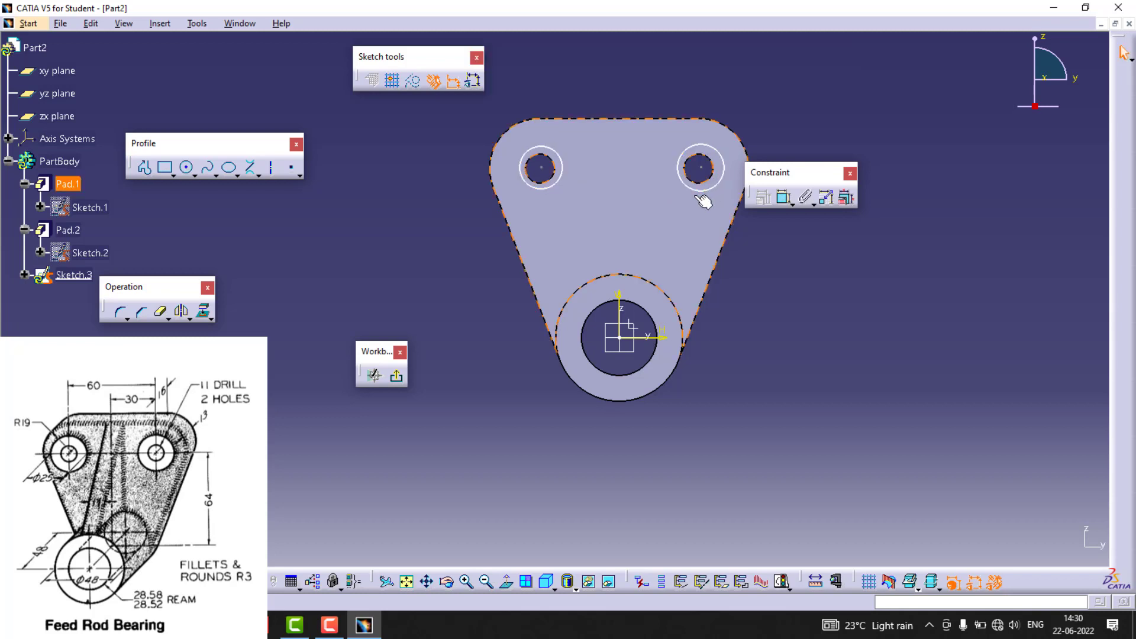
Dimension the circle around the upper-right hole with a diameter of 25 mm
left_click(784, 197)
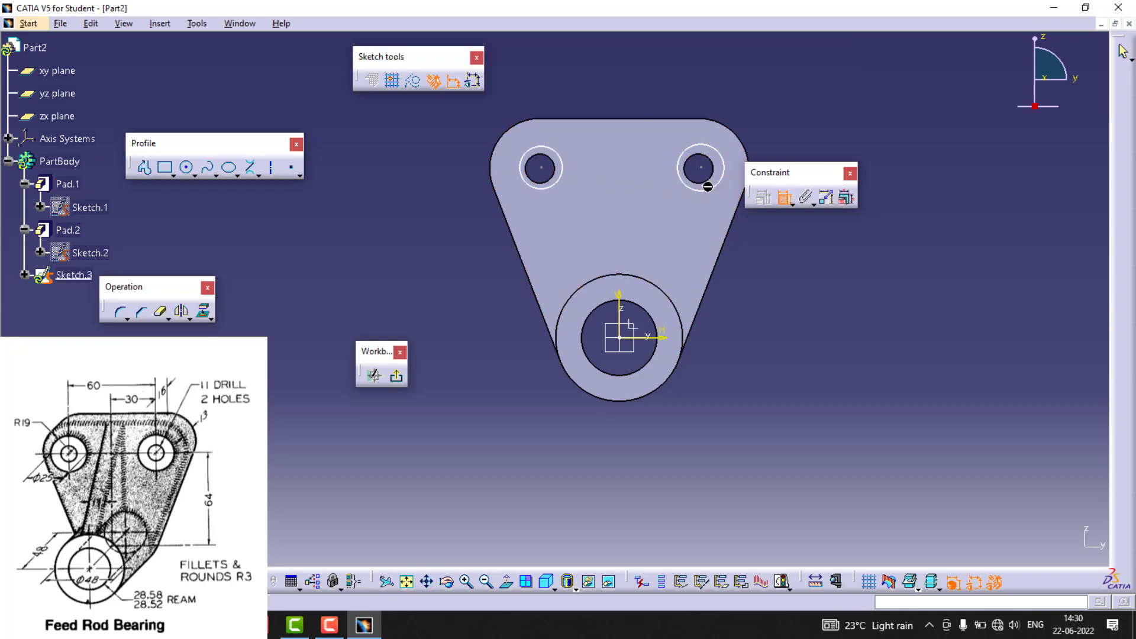
left_click(783, 199)
left_click(715, 186)
left_click(704, 98)
type("25")
key("Return")
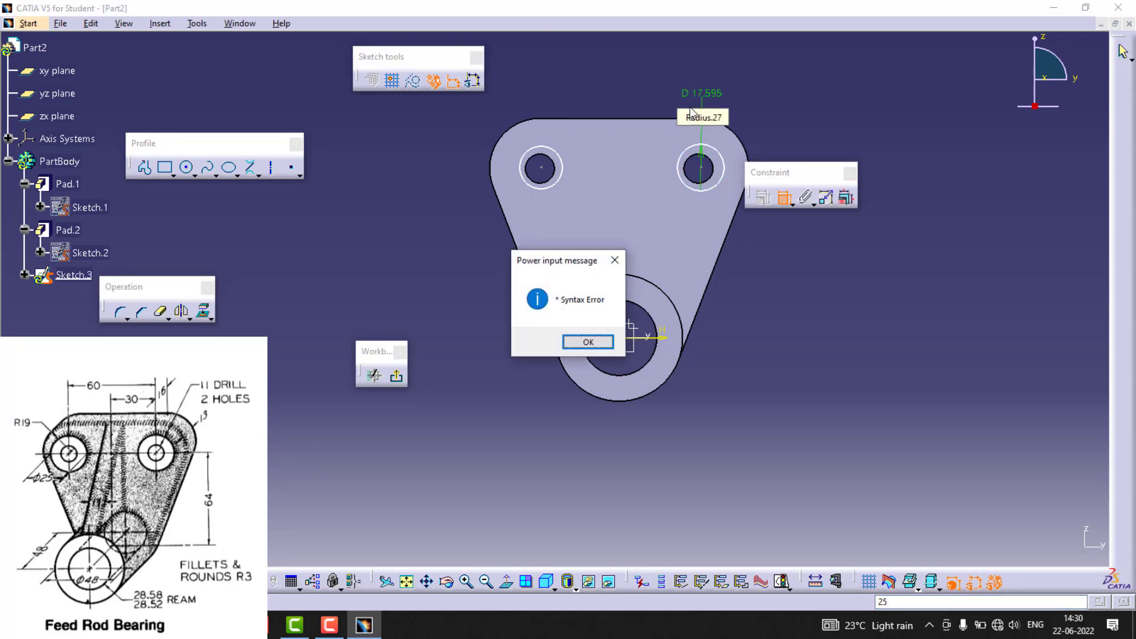
key("Return")
double_click(710, 97)
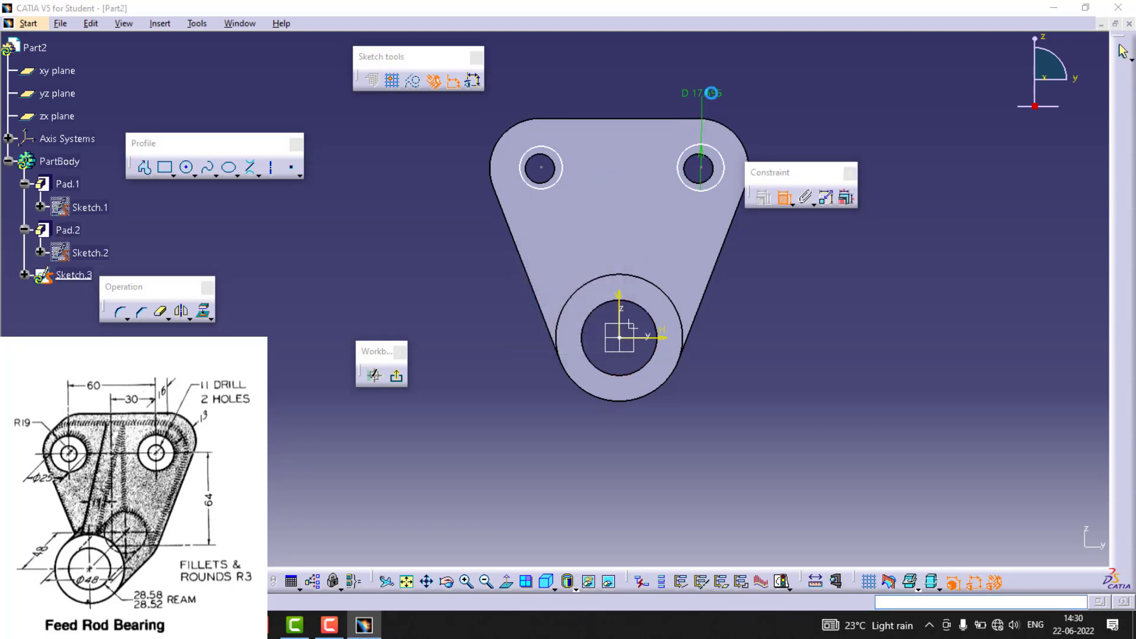
type("25")
key("Return")
Dimension the circle around the upper-left hole with a diameter of 25 mm
left_click(556, 187)
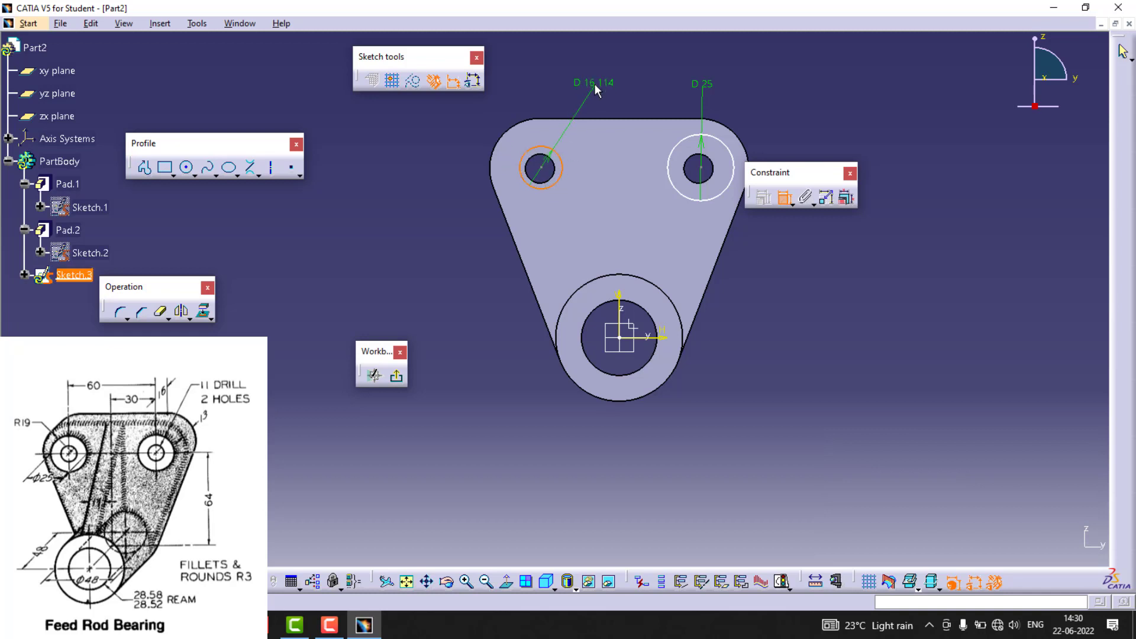
double_click(596, 79)
key("Return")
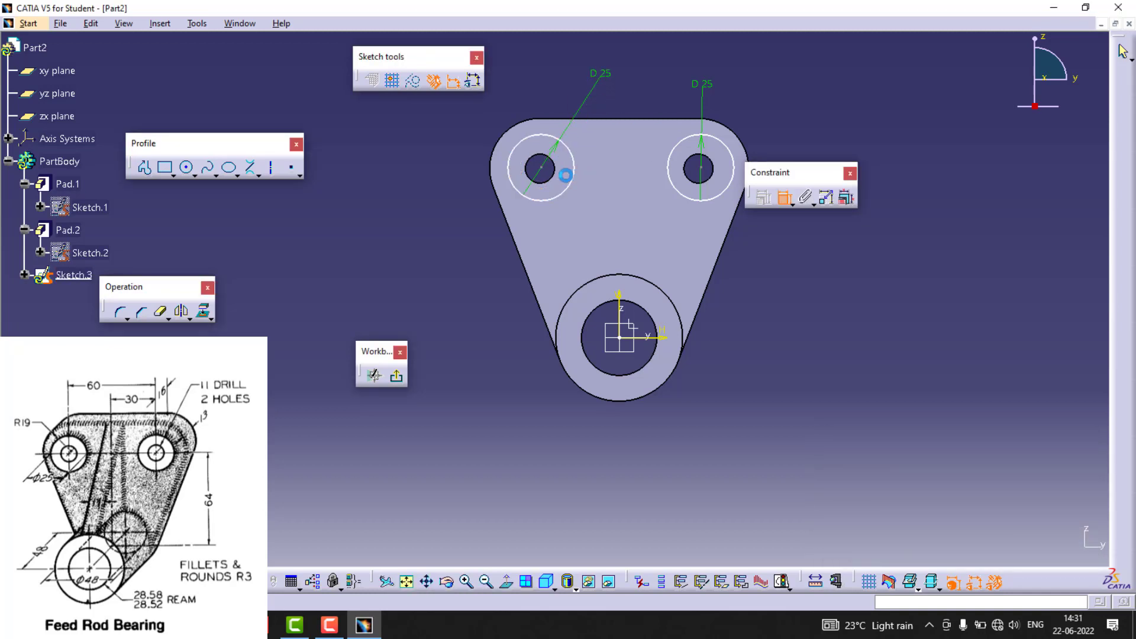
Constrain each of the two circles as concentric with the small hole it surrounds
right_click(577, 188)
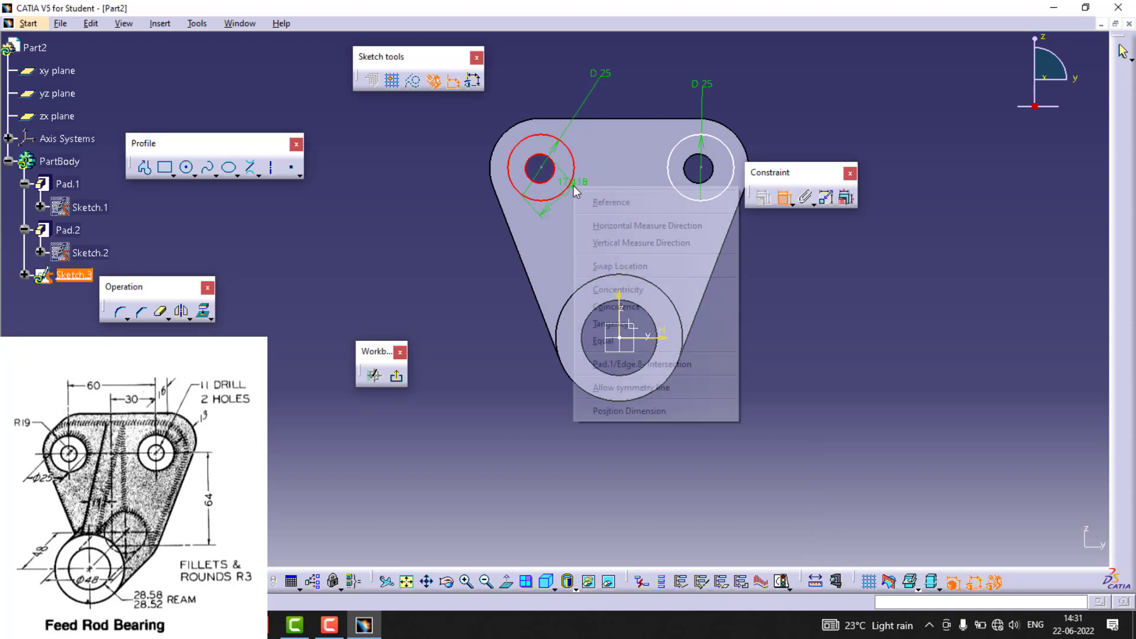
left_click(627, 288)
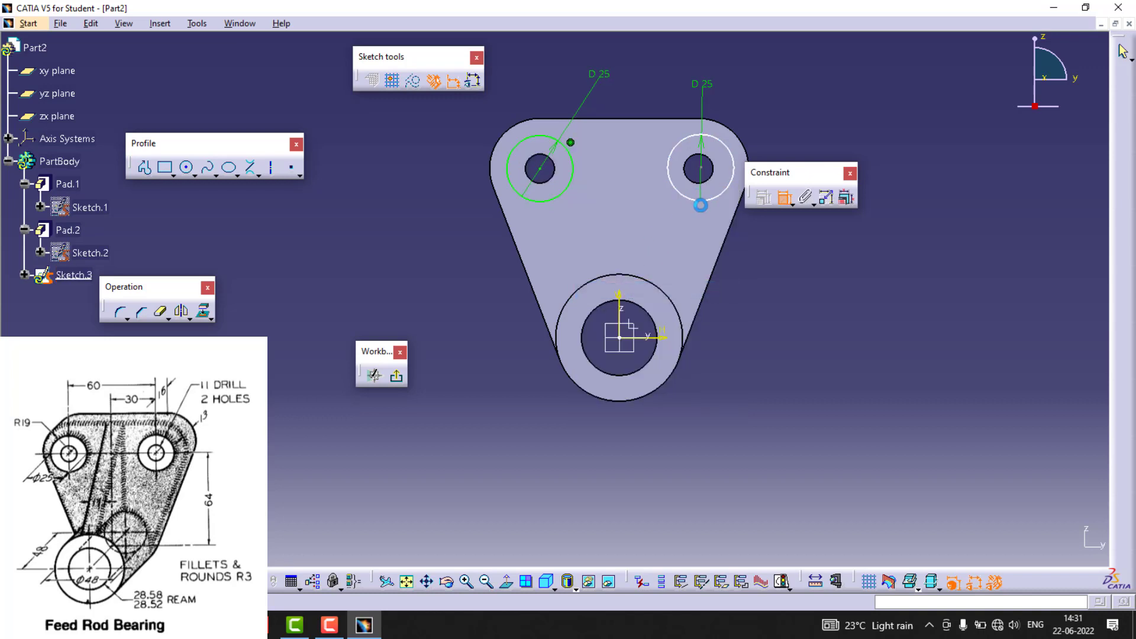
right_click(714, 178)
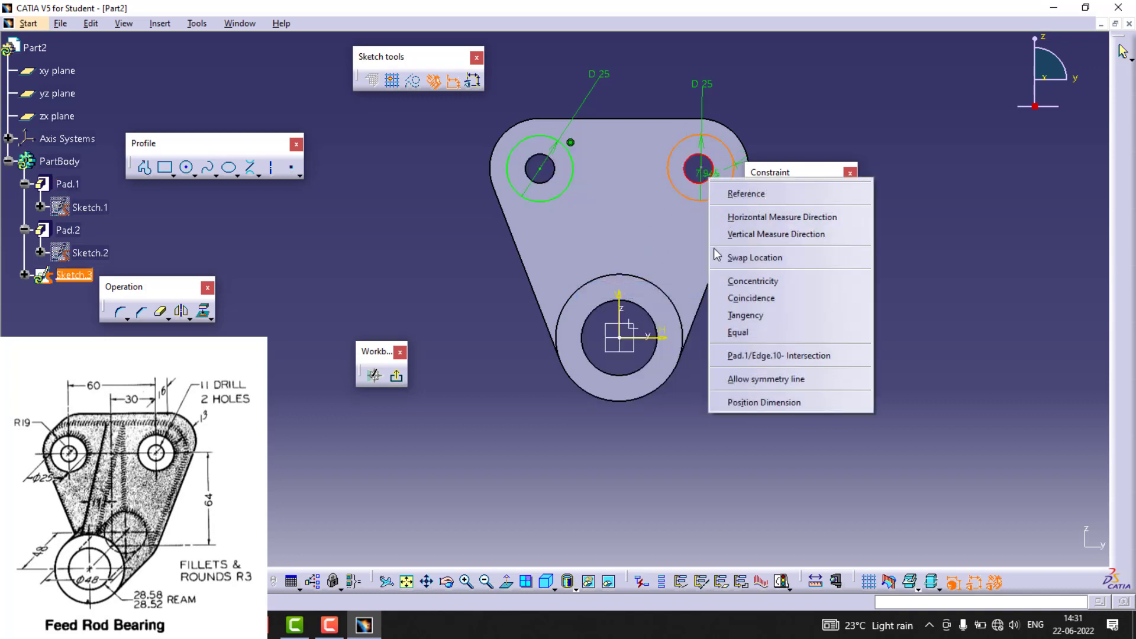
left_click(753, 286)
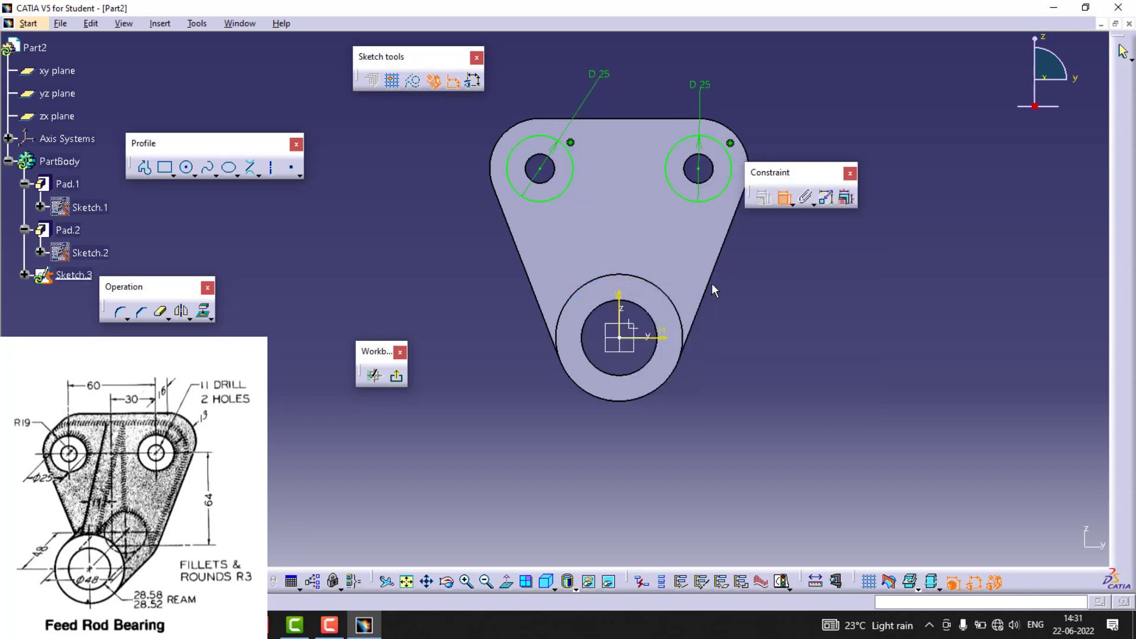
Project the edges of both small holes into the sketch as the inner circles of the rings
left_click(713, 179)
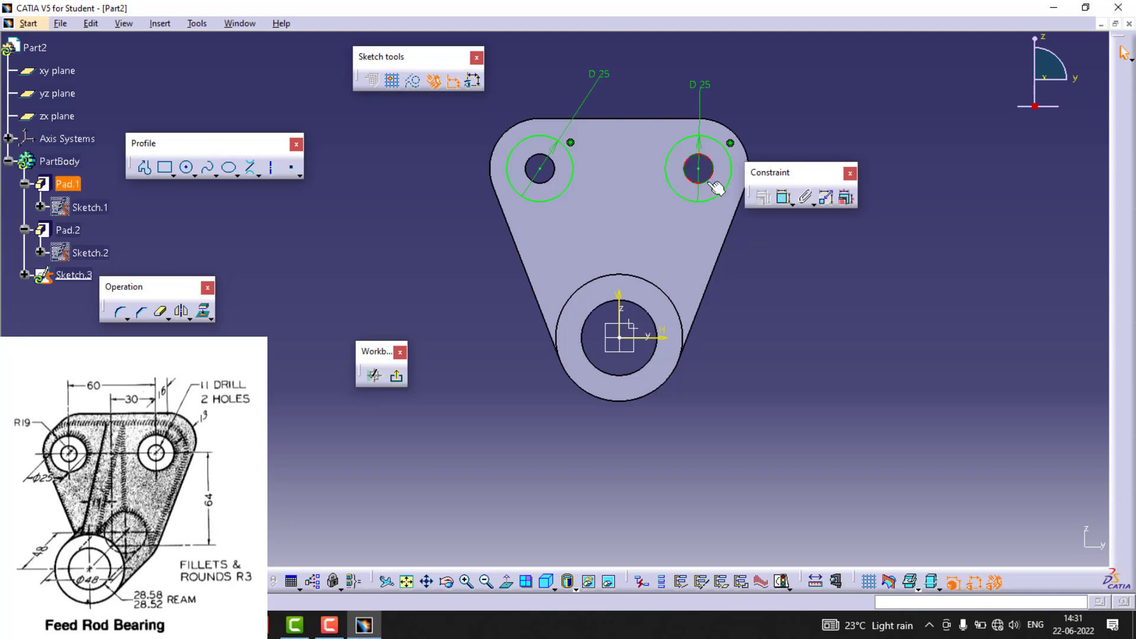
left_click(552, 178)
left_click(205, 312)
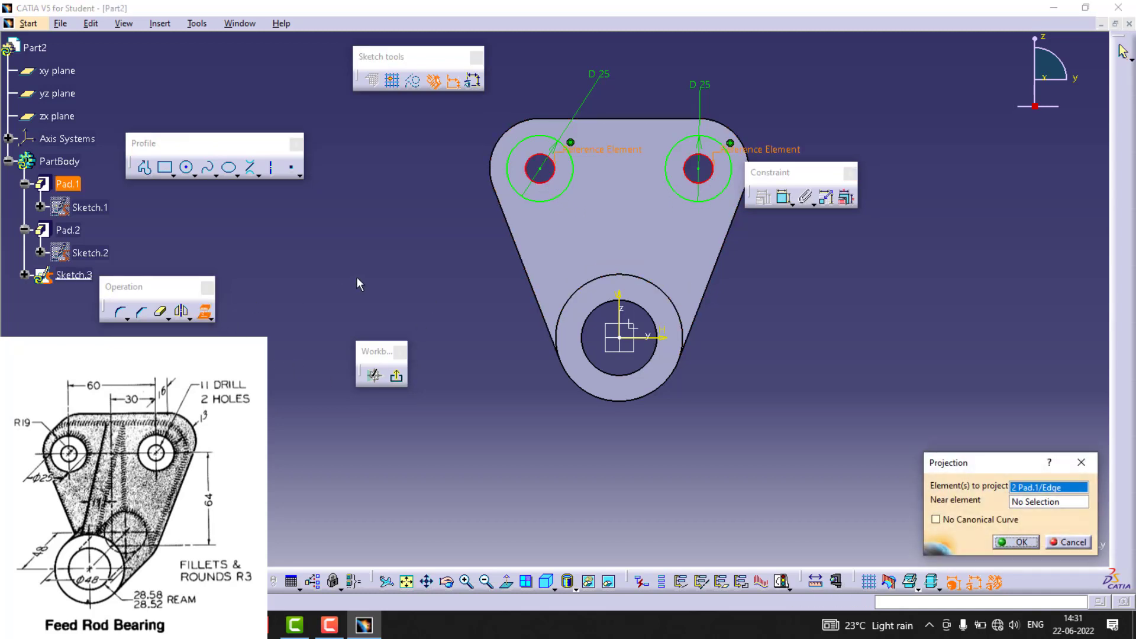
left_click(1016, 541)
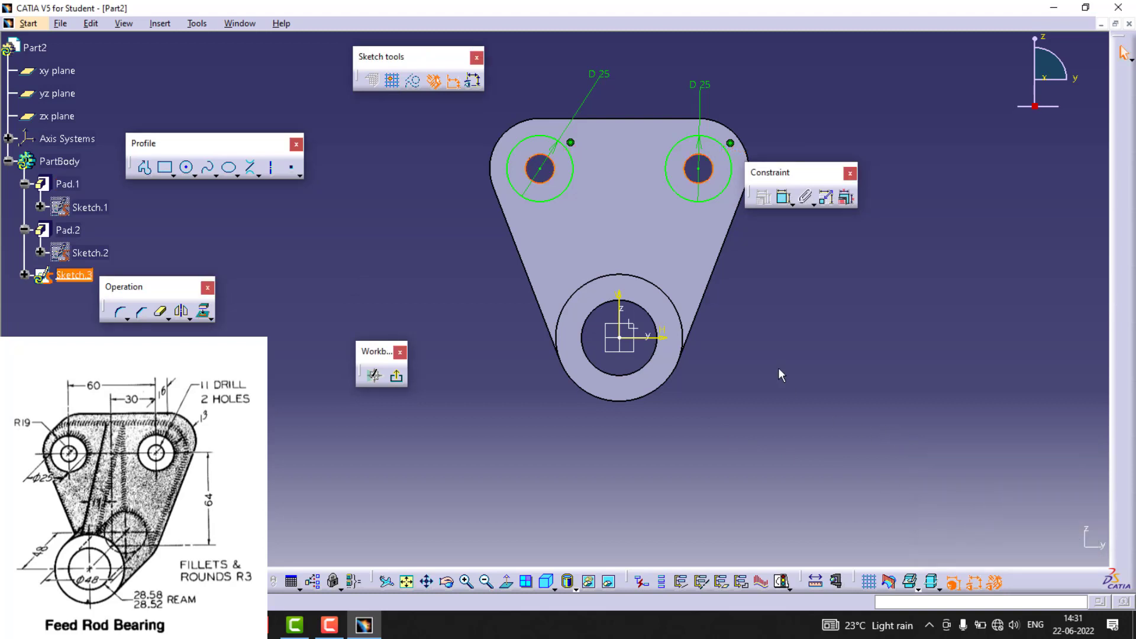
Exit the sketch and pad the two ring profiles outward from the plate with a length of 3 mm
left_click(396, 375)
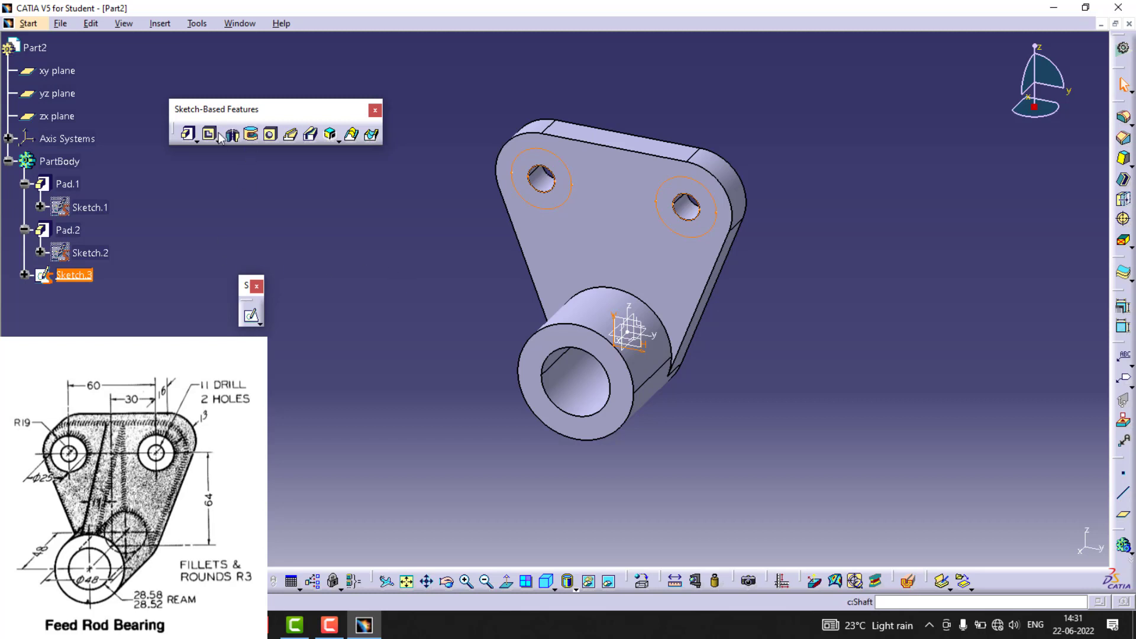
left_click(188, 134)
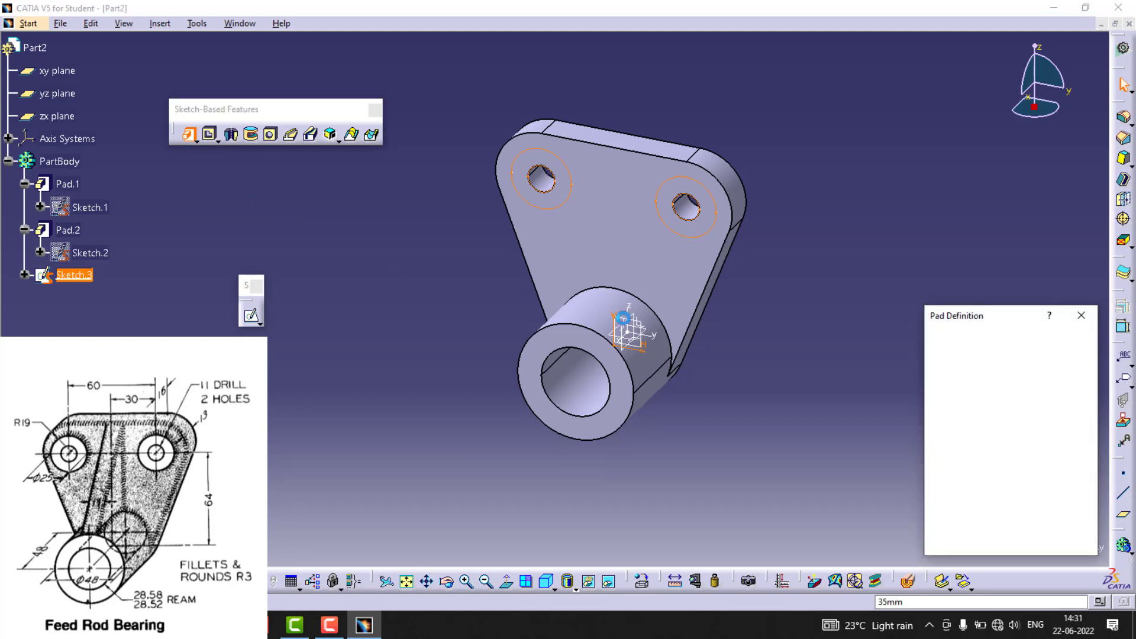
type("3")
key("Return")
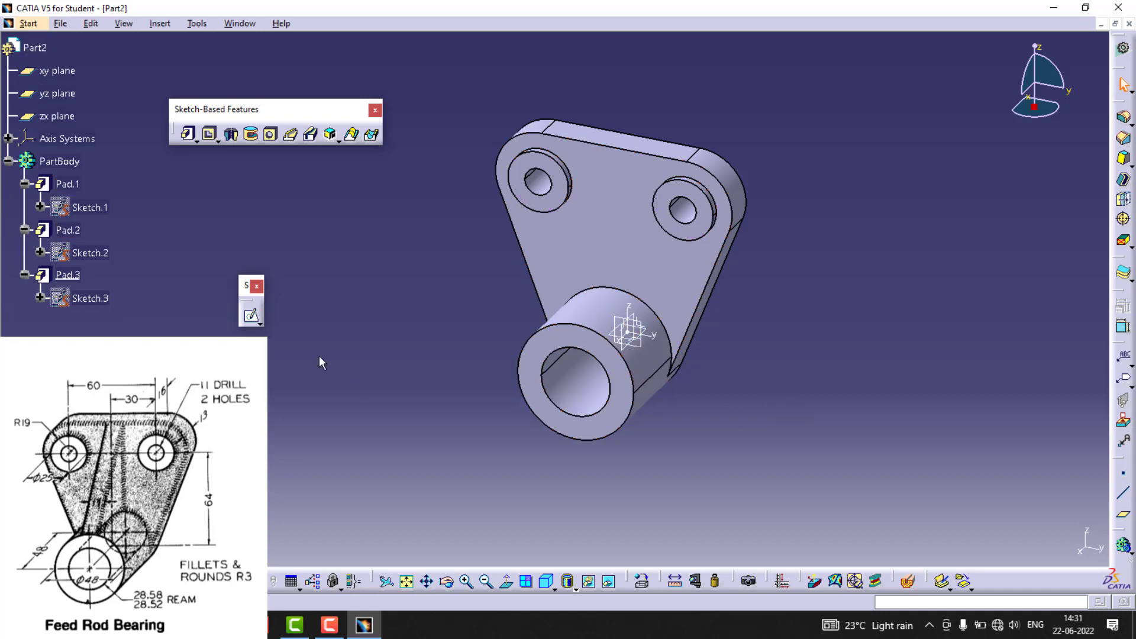
left_click(74, 117)
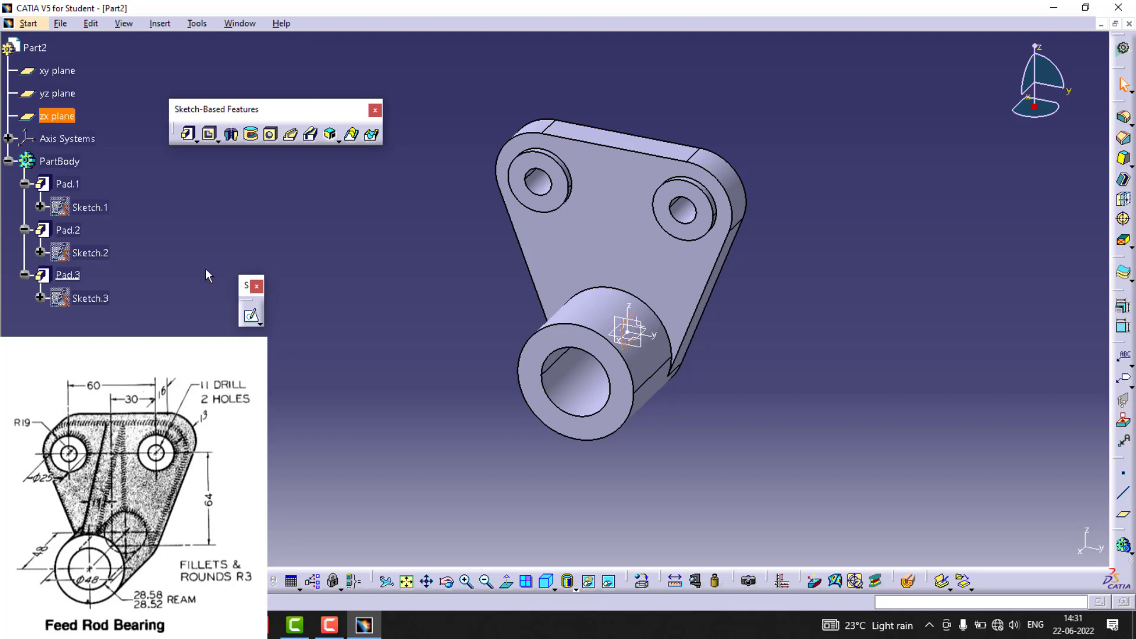
left_click(253, 316)
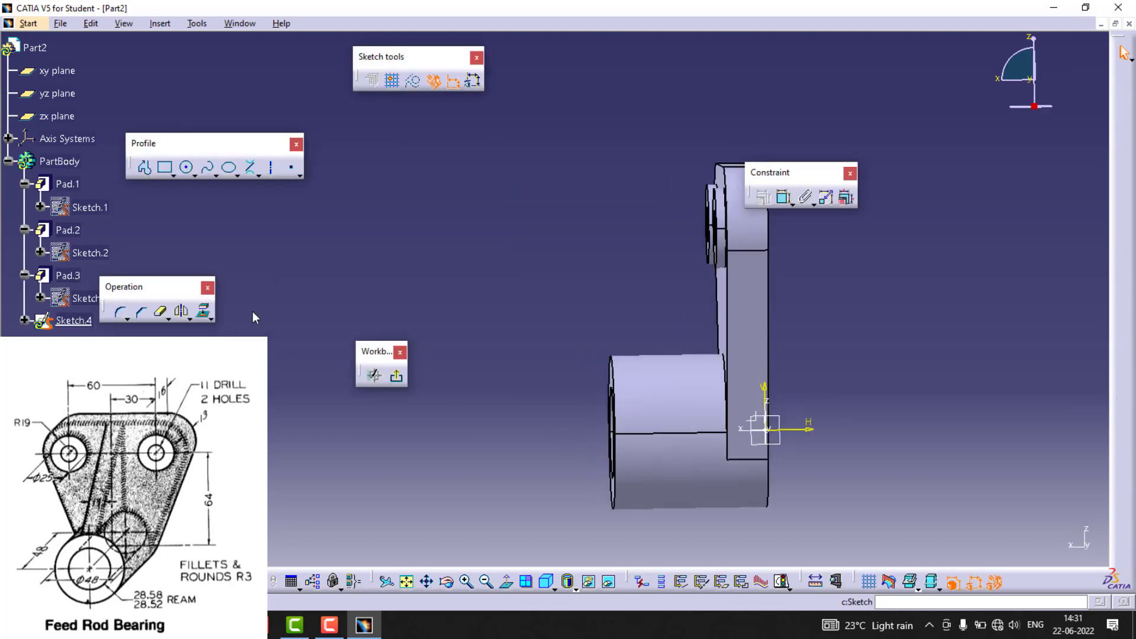
middle_click_drag(612, 329, 504, 322)
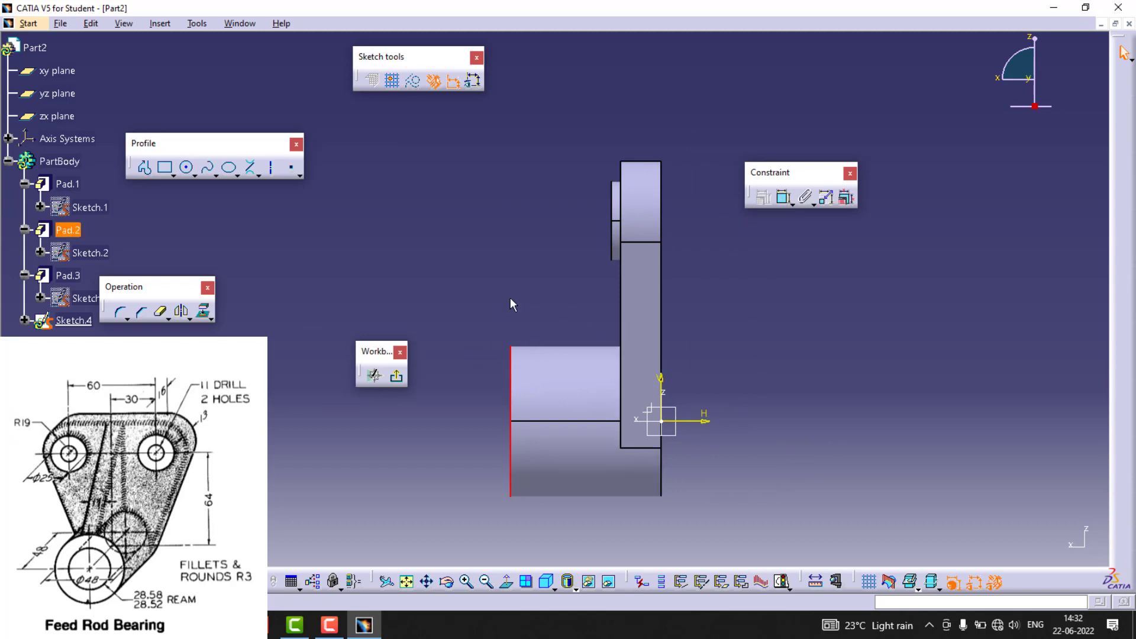
left_click(205, 312)
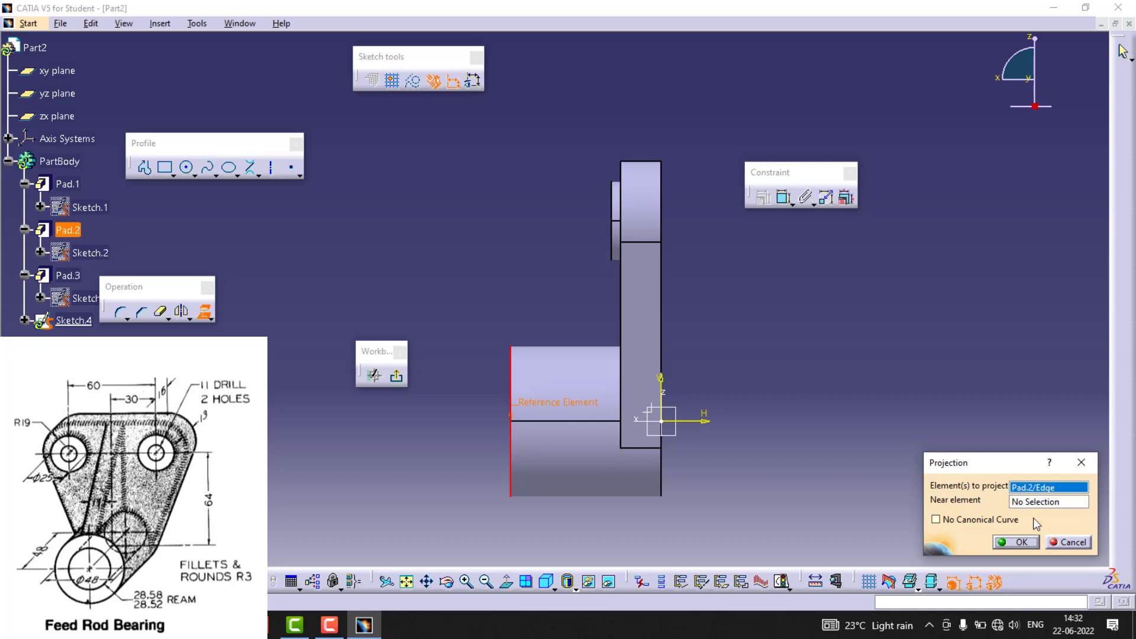
left_click(1069, 543)
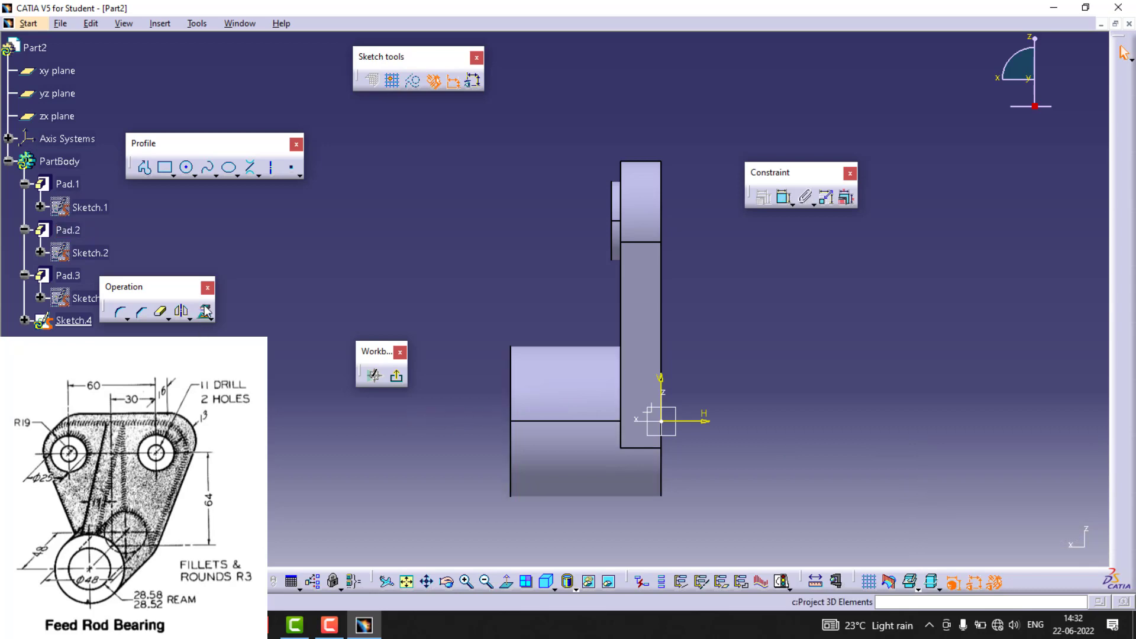
left_click(395, 377)
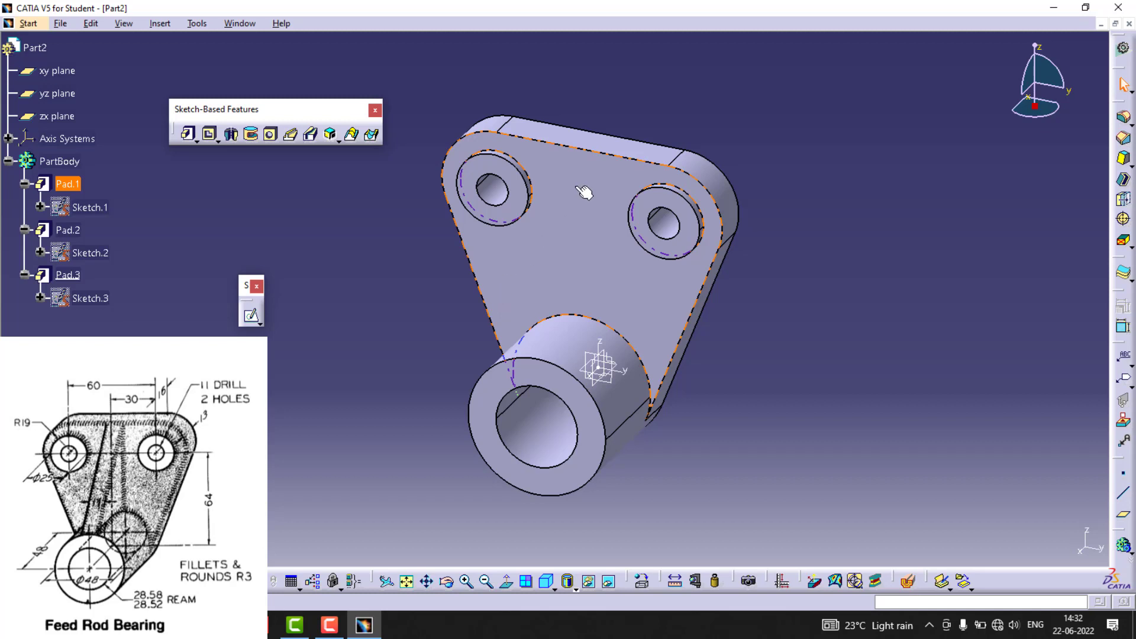
Start an edge fillet on the plate's front outline edge with a radius of 3 mm
left_click(571, 147)
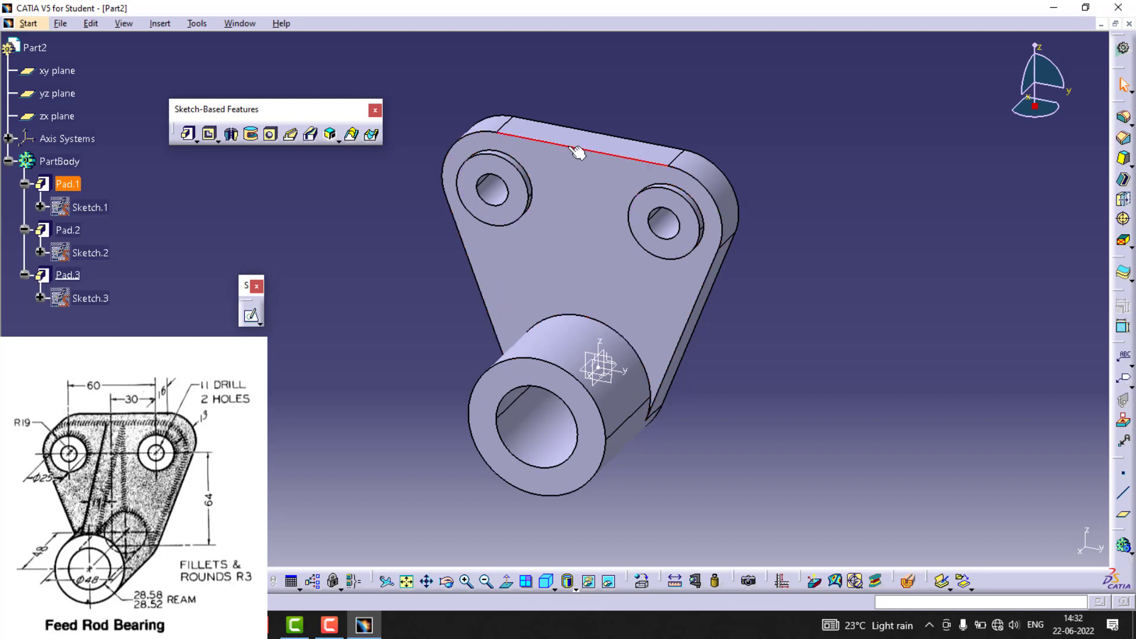
left_click(1124, 118)
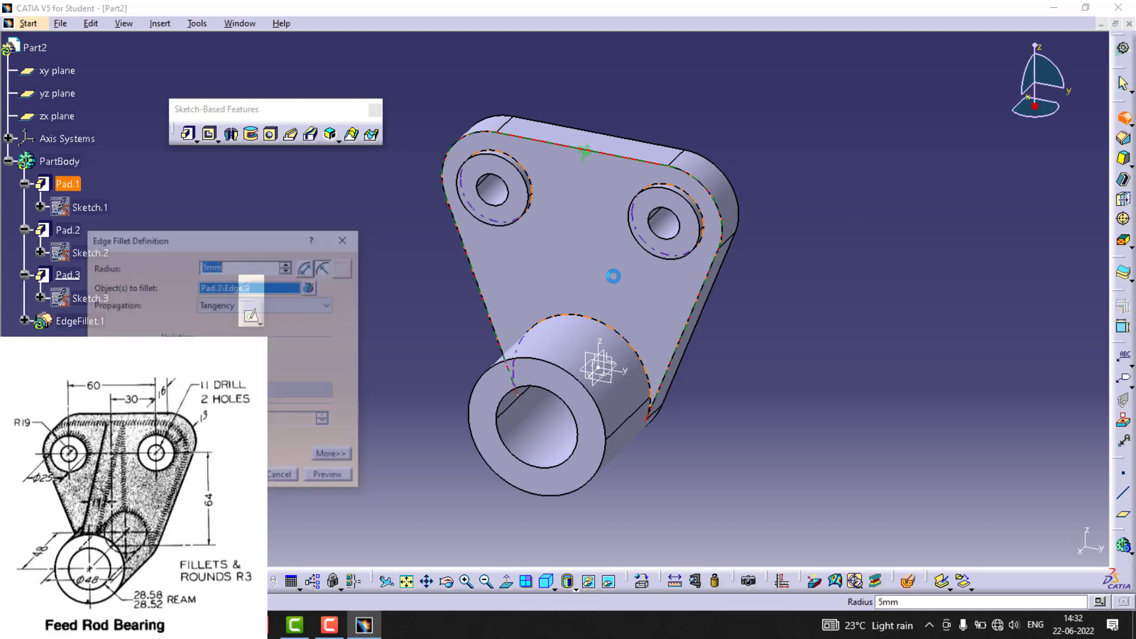
type("3")
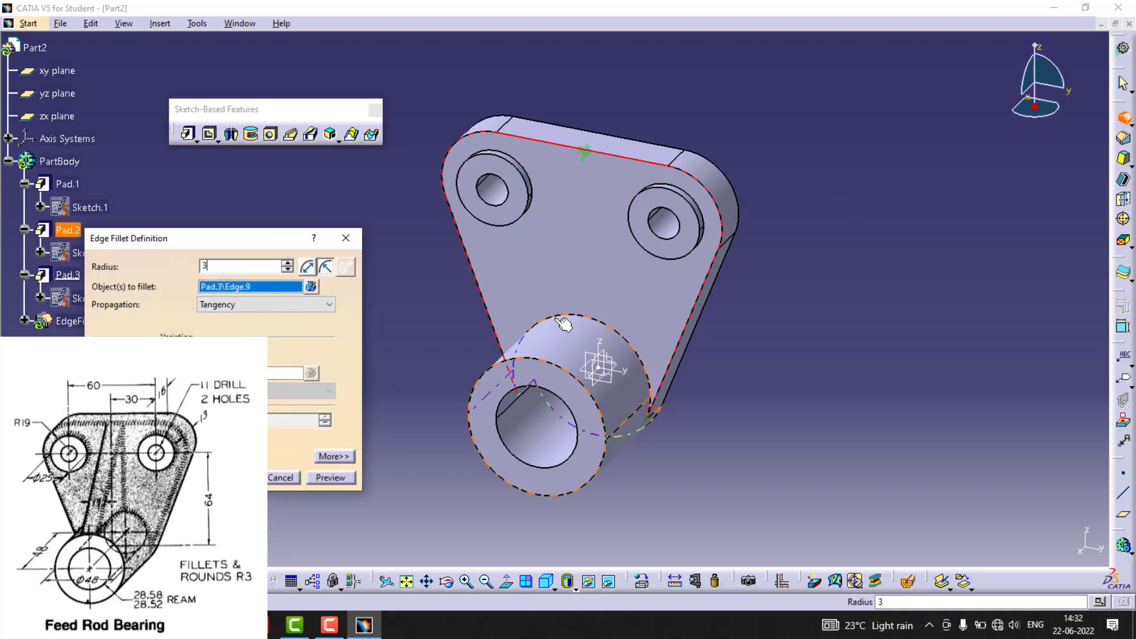
left_click(583, 324)
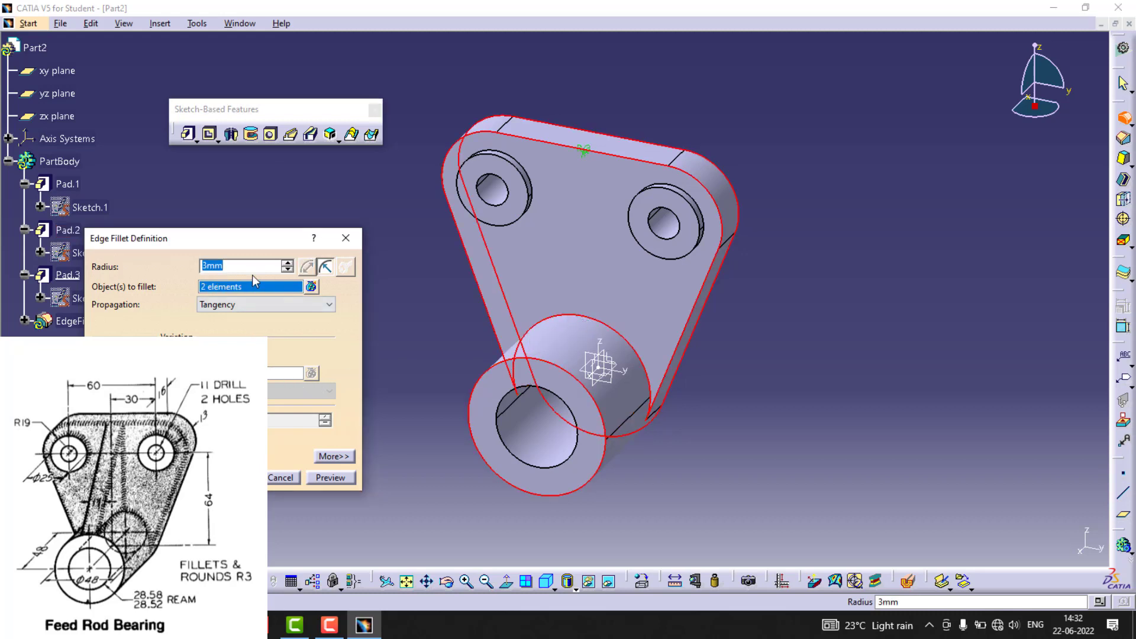
left_click(310, 286)
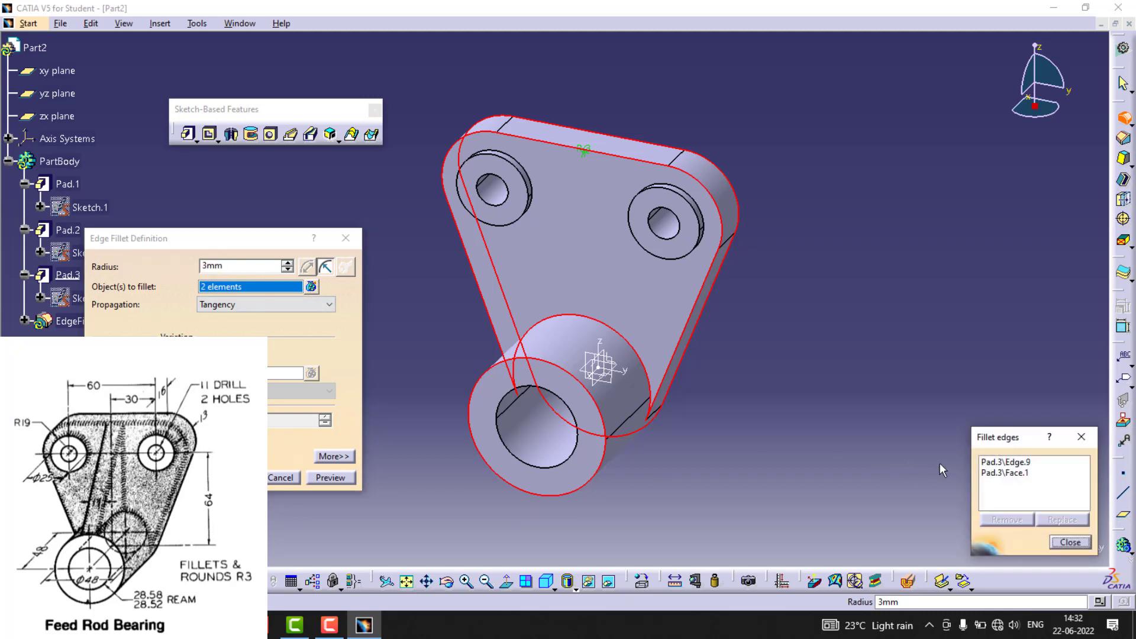
left_click(1003, 473)
right_click(1004, 479)
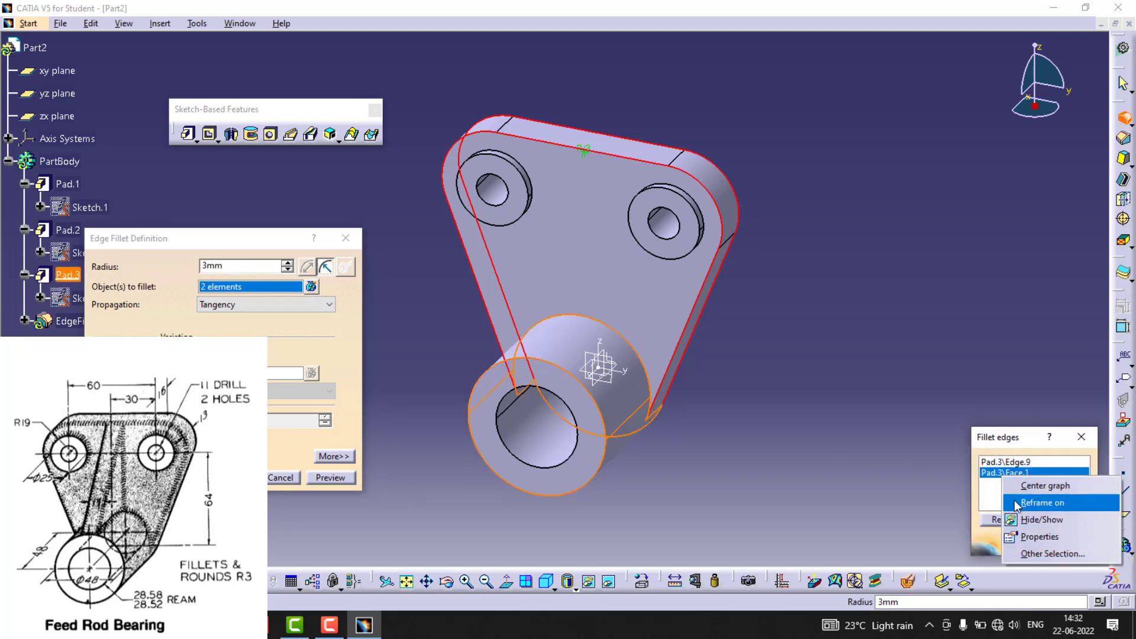
left_click(996, 499)
left_click(1007, 519)
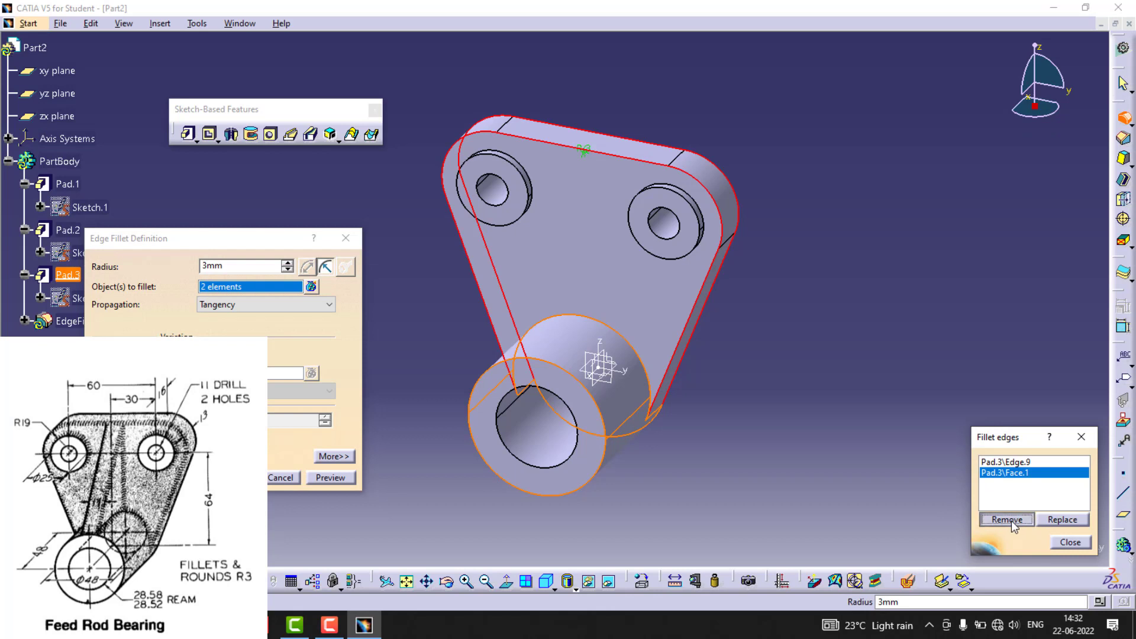
Add the curved edge where the large cylinder meets the plate to the 3 mm edge fillet and apply it
left_click(620, 336)
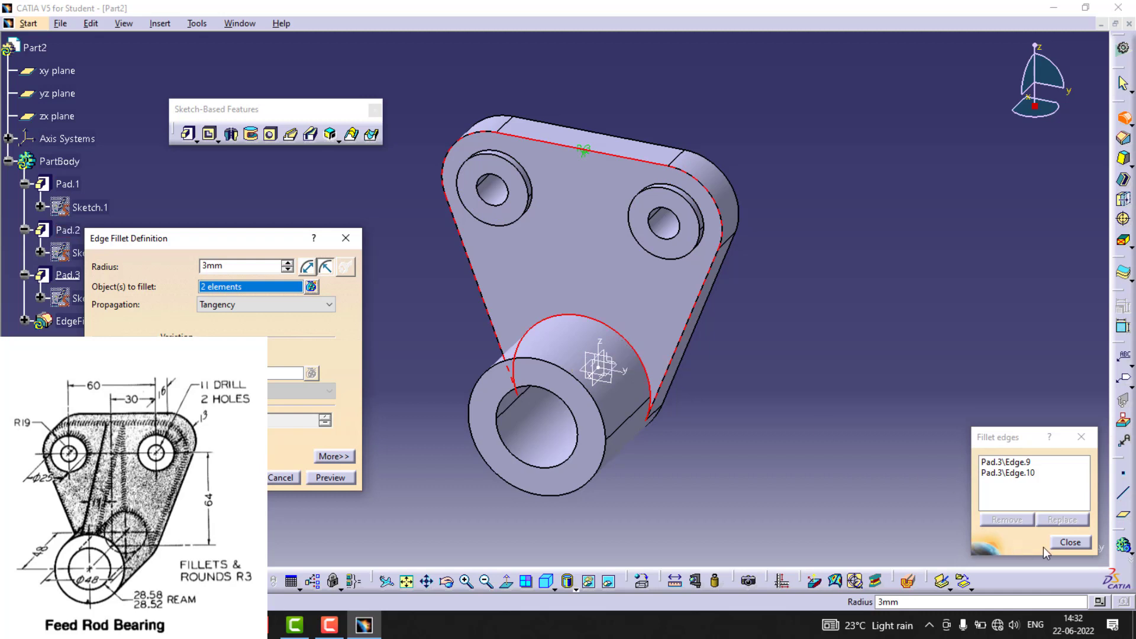
left_click(1060, 544)
left_click(328, 478)
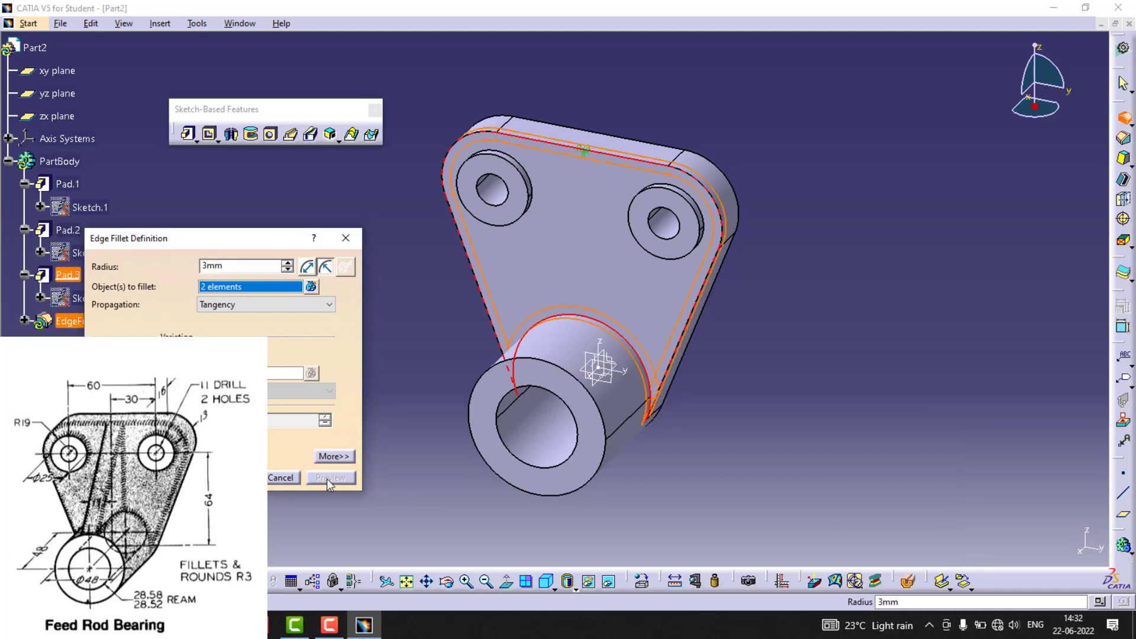
left_click(243, 478)
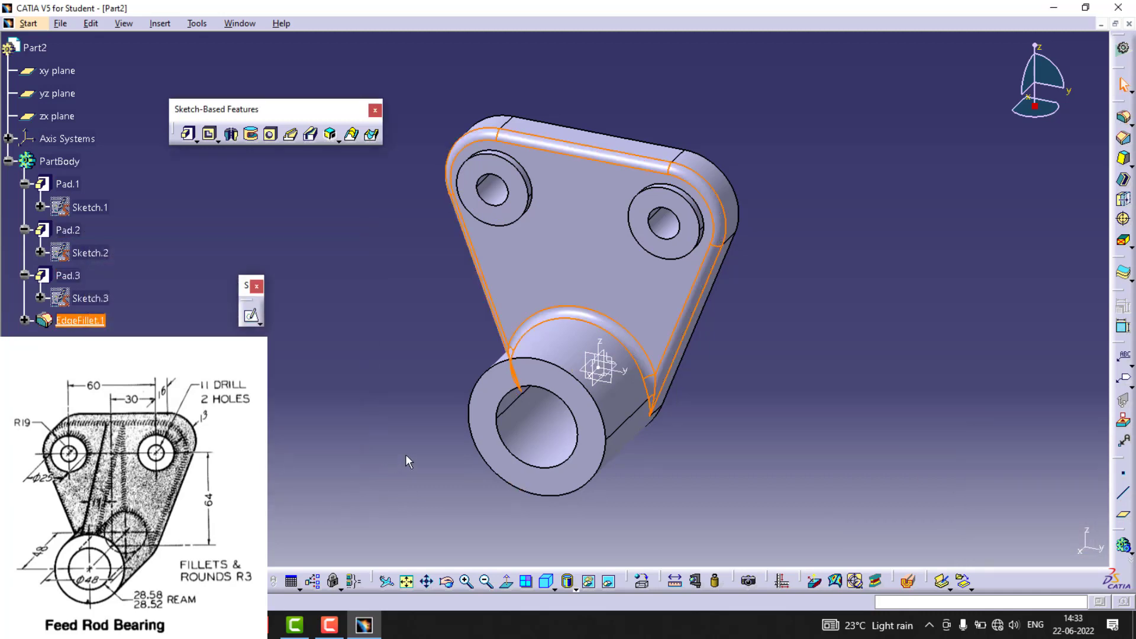
Edit the 3 mm edge fillet to include the edges around both small raised bosses on the plate, and apply it
right_click(77, 323)
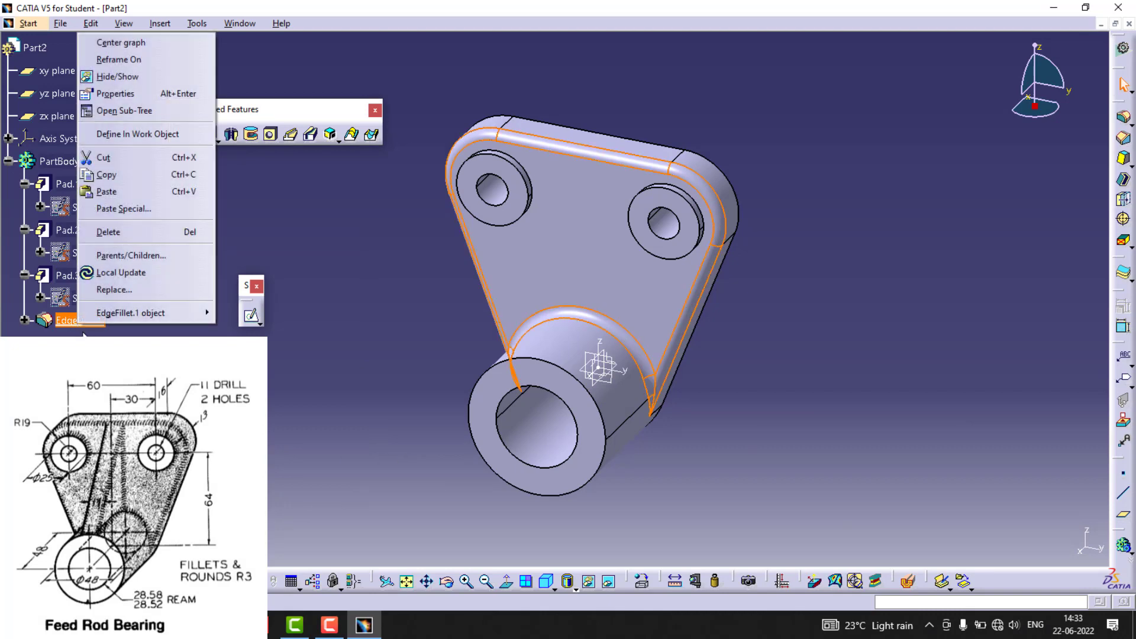
mouse_move(201, 313)
left_click(243, 313)
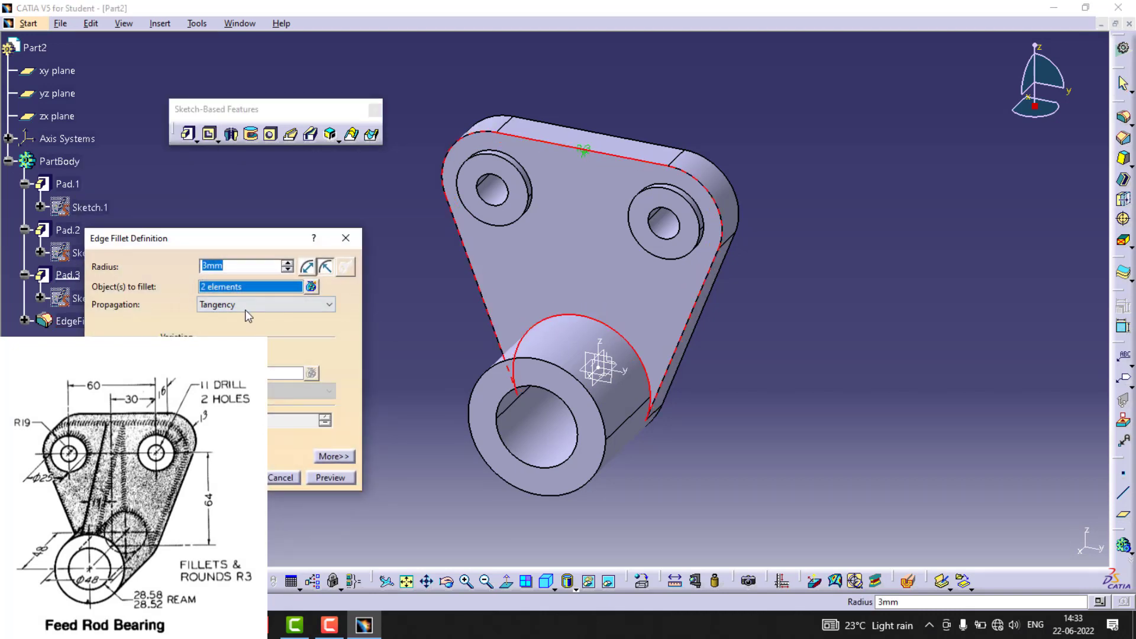
left_click(539, 186)
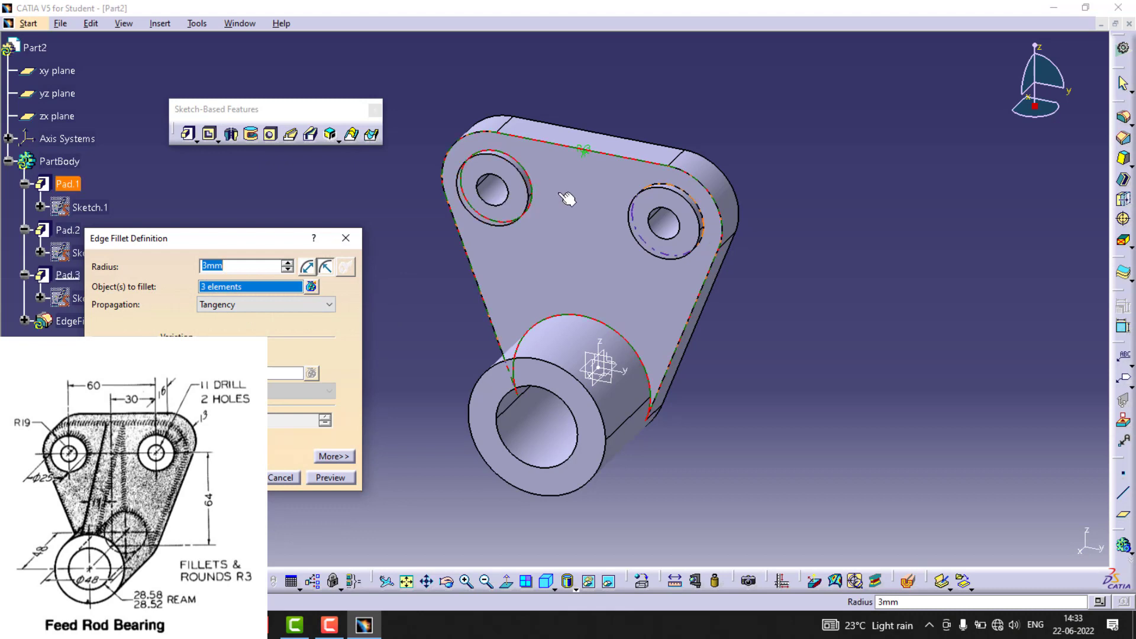
left_click(681, 193)
left_click(330, 482)
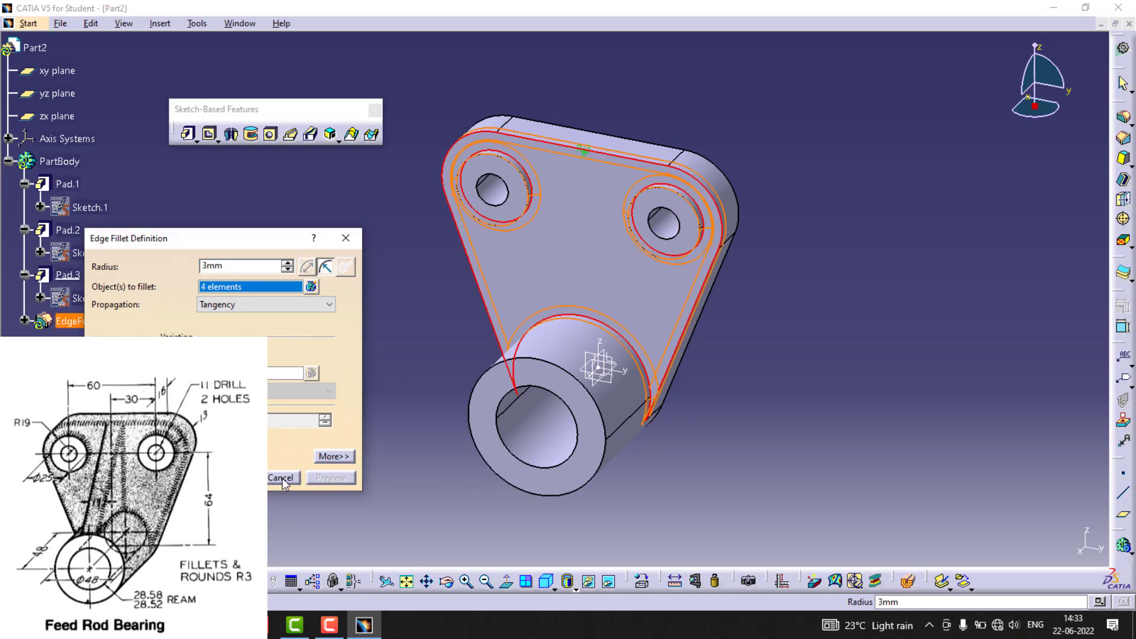
left_click(240, 478)
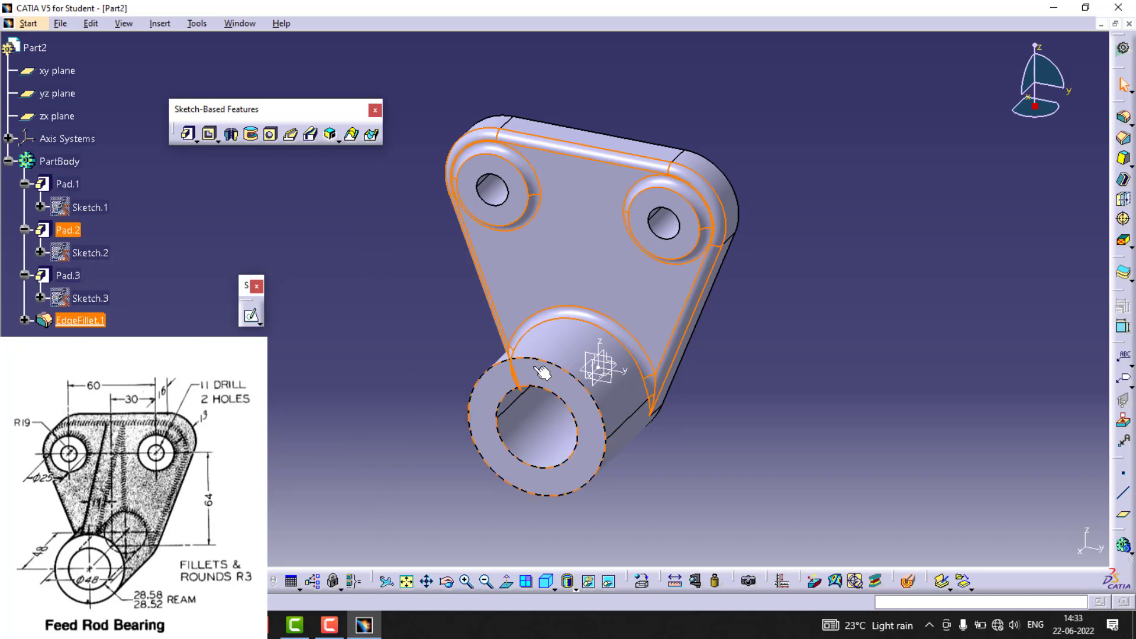
left_click(378, 396)
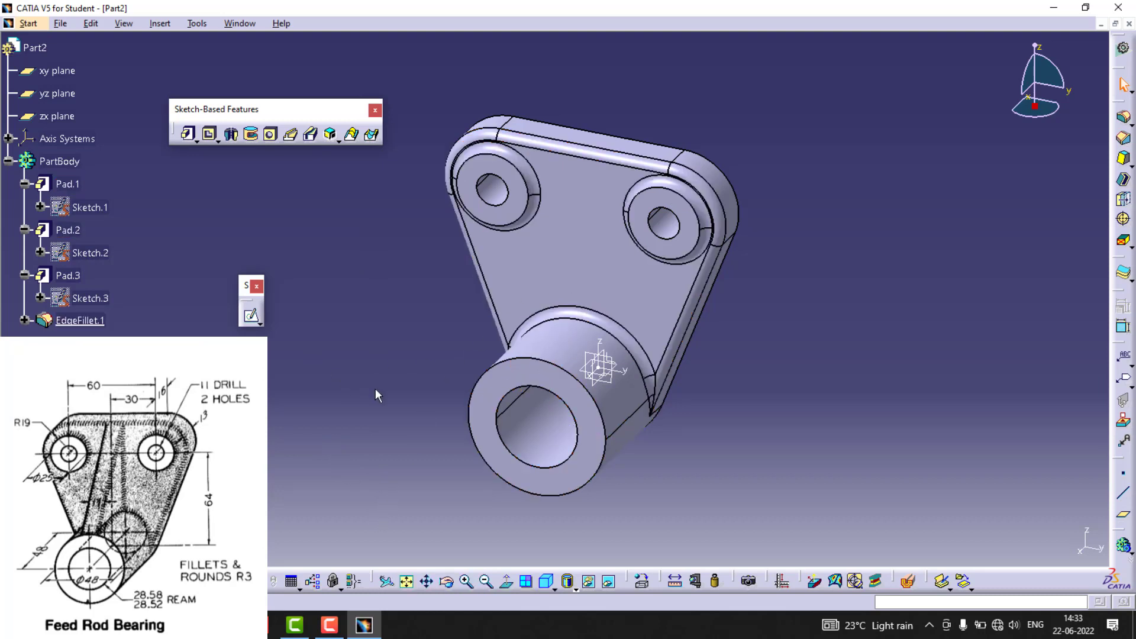
Open a new sketch on the zx plane
left_click(610, 357)
left_click(52, 116)
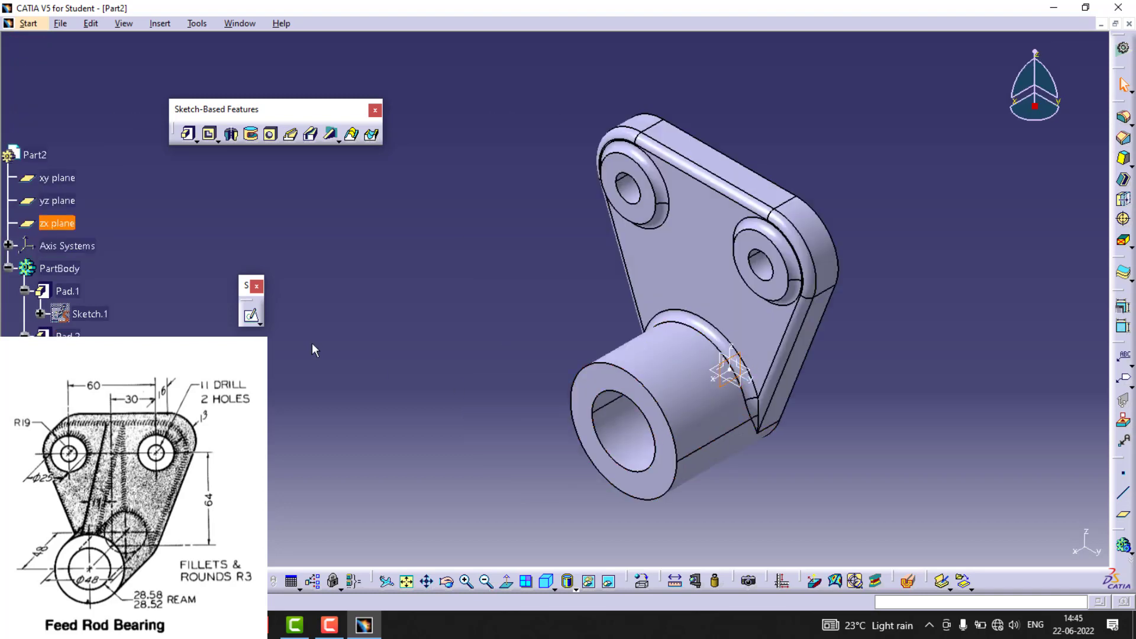
left_click(251, 316)
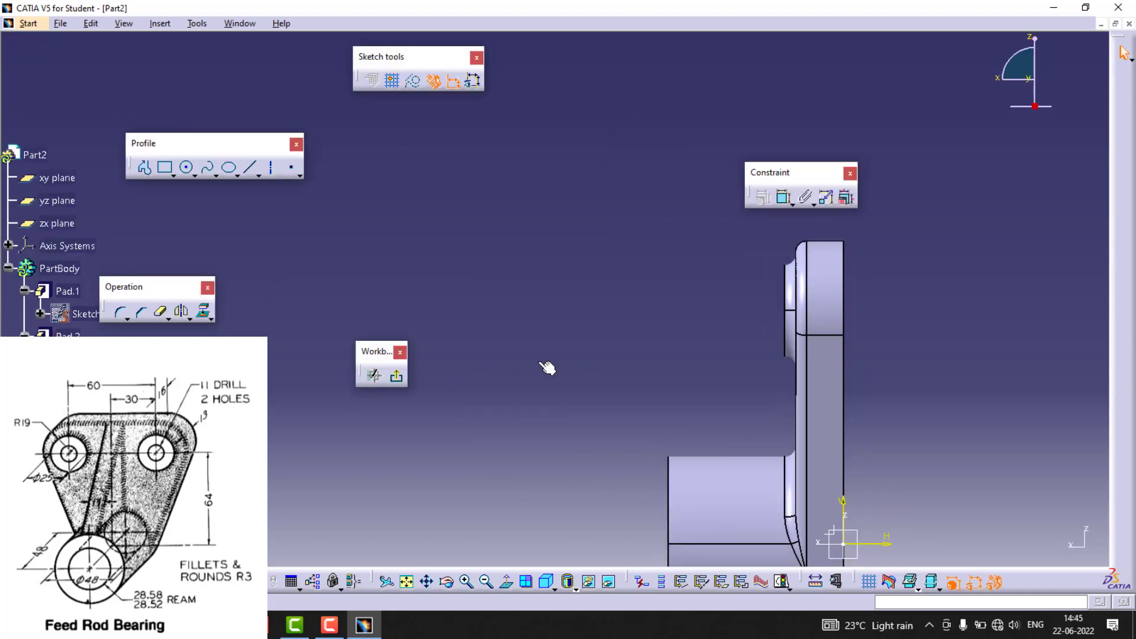
Sketch a slanted line from just above the large cylinder's free end, about H -50, V 25 mm, to near the plate's rounded upper corner
middle_click_drag(427, 258, 449, 239, "ctrl")
middle_click_drag(624, 180, 559, 180)
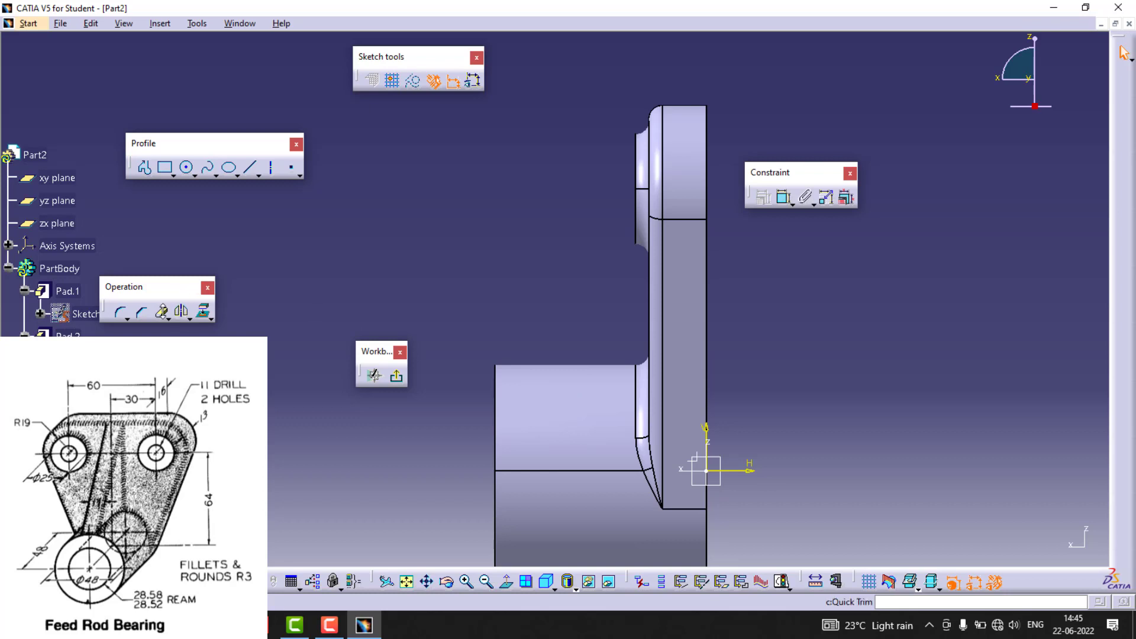
left_click(251, 168)
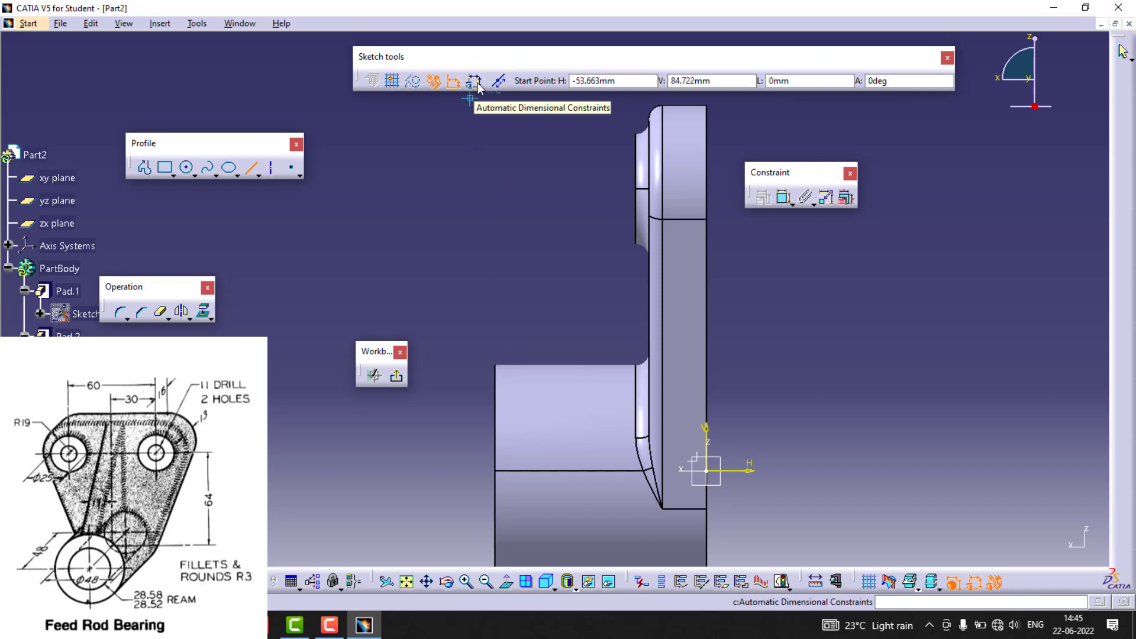
left_click(486, 360)
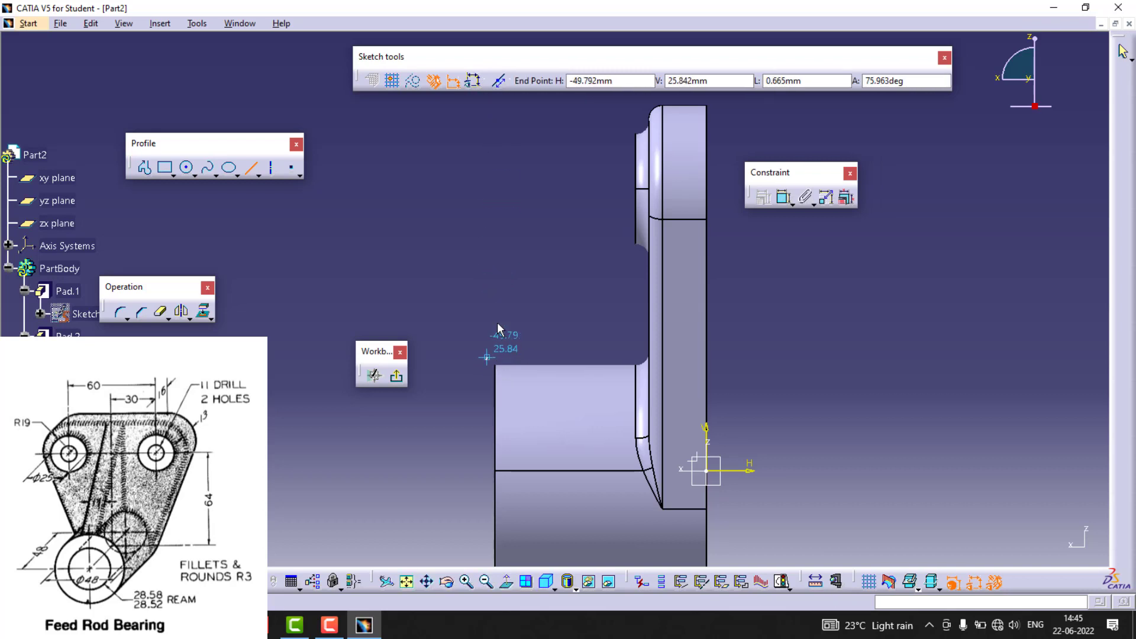
left_click(642, 120)
left_click(544, 198)
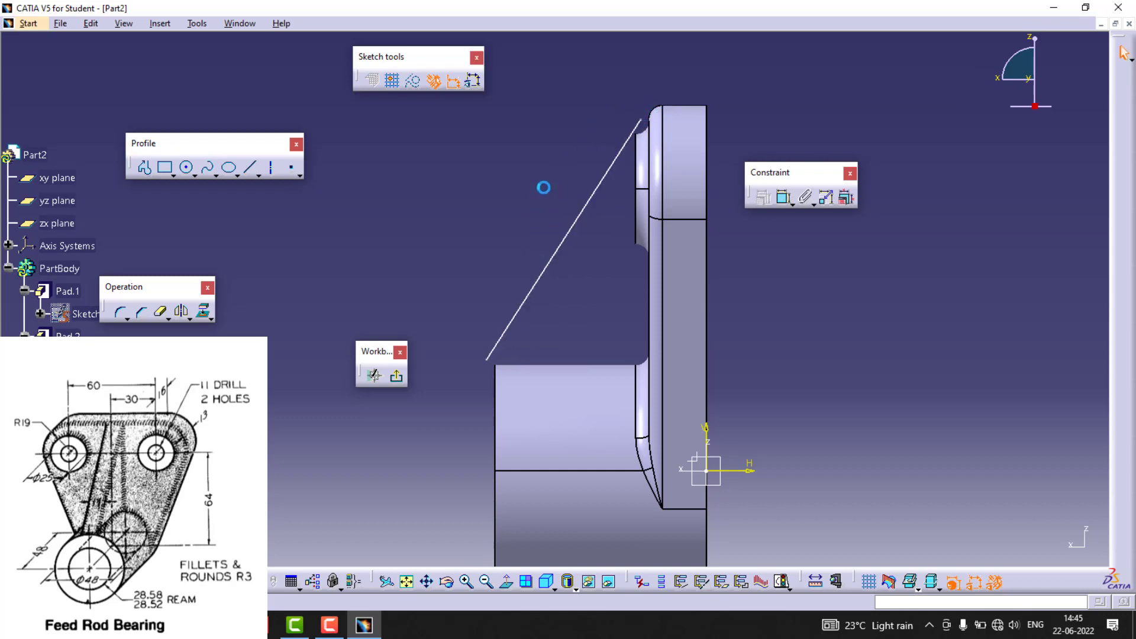
Make the slanted line's upper endpoint coincident with the plate's rounded front edge
left_click_drag(641, 120, 645, 125)
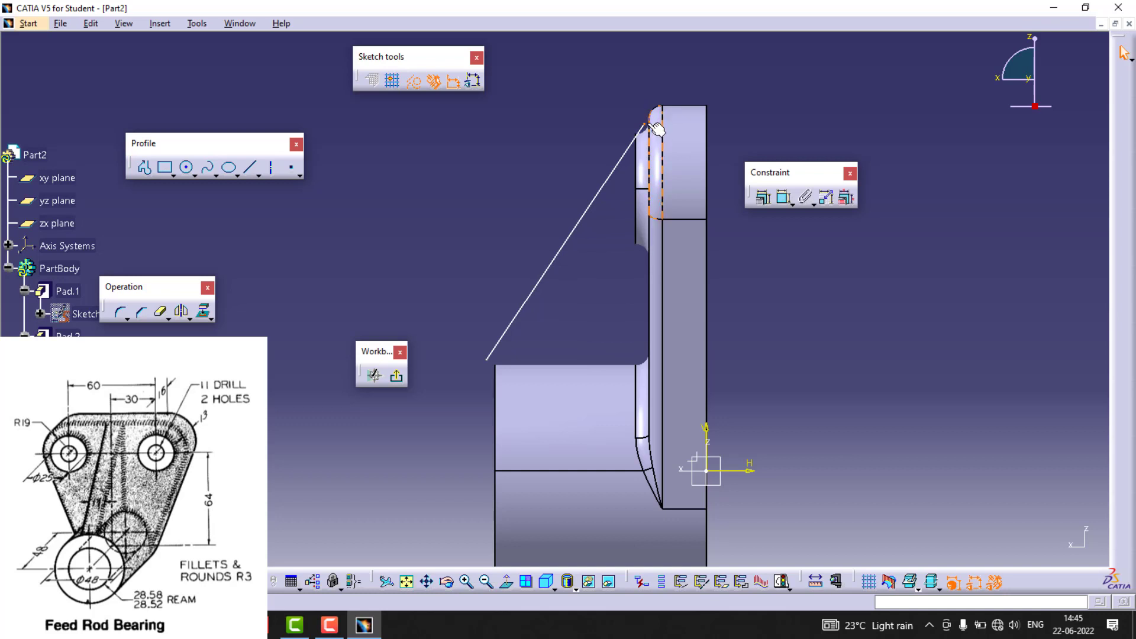
middle_click_drag(649, 124, 645, 216)
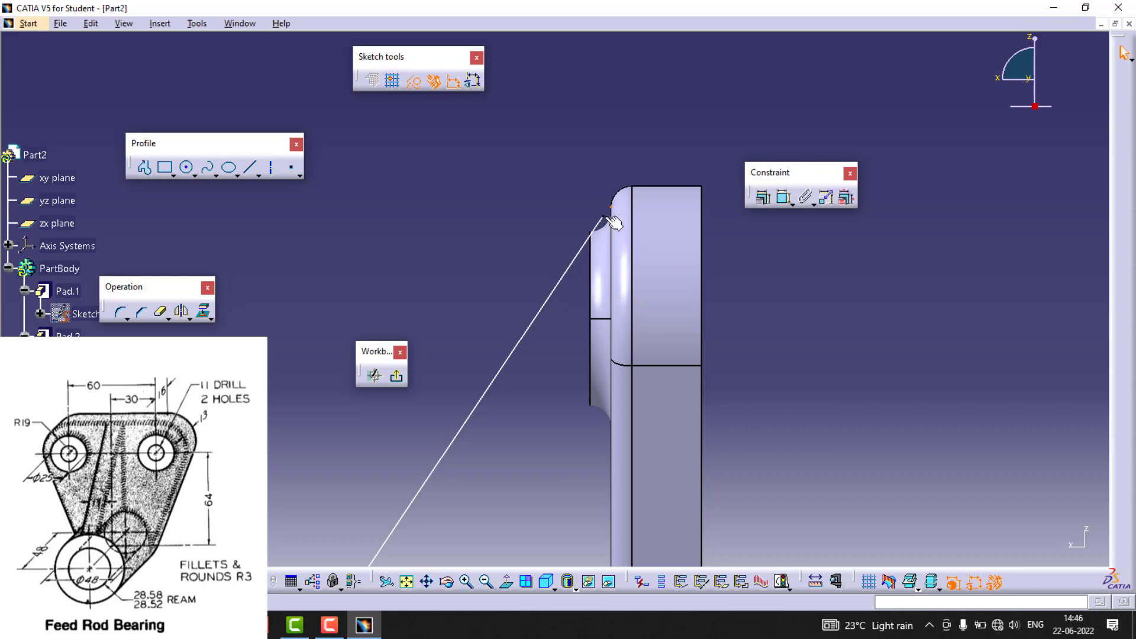
left_click(763, 197)
left_click(971, 283)
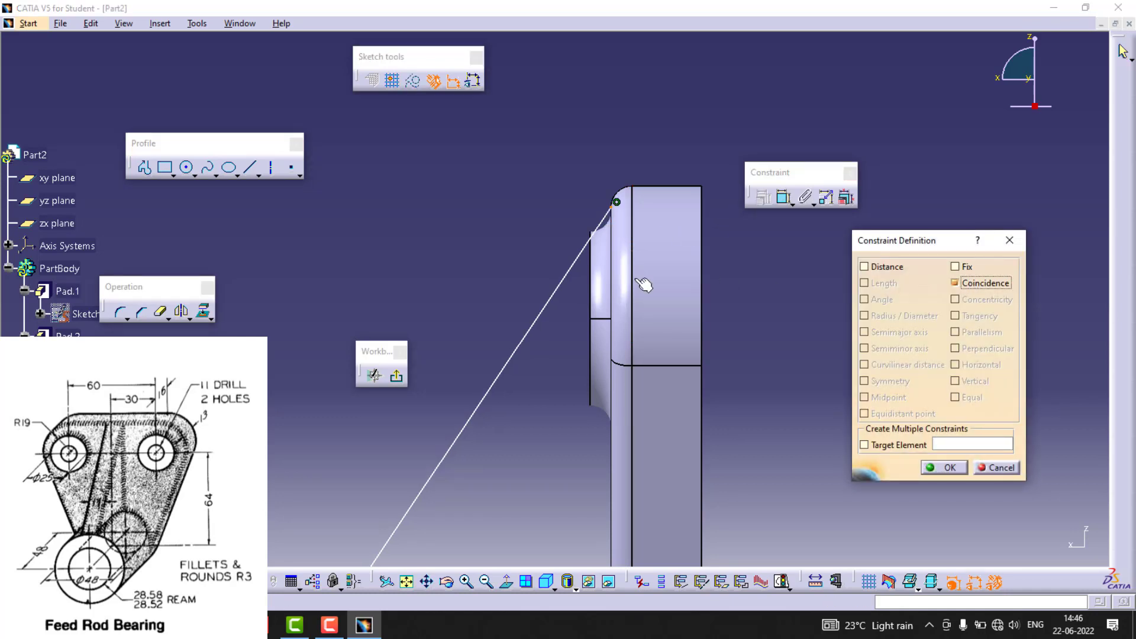
middle_click_drag(512, 324, 565, 286)
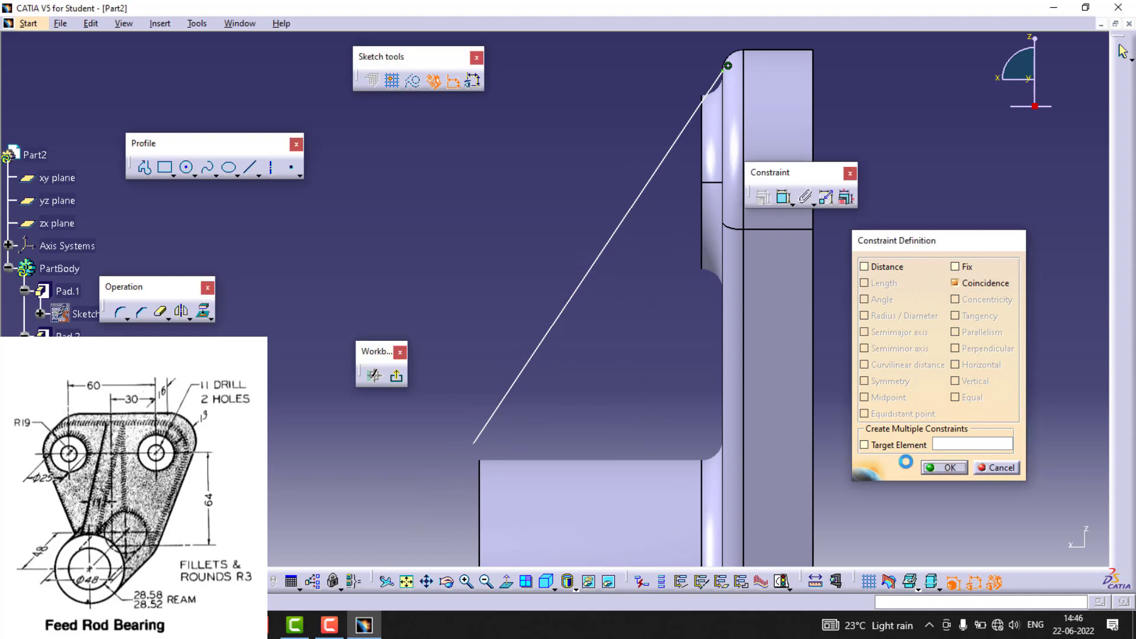
left_click(941, 467)
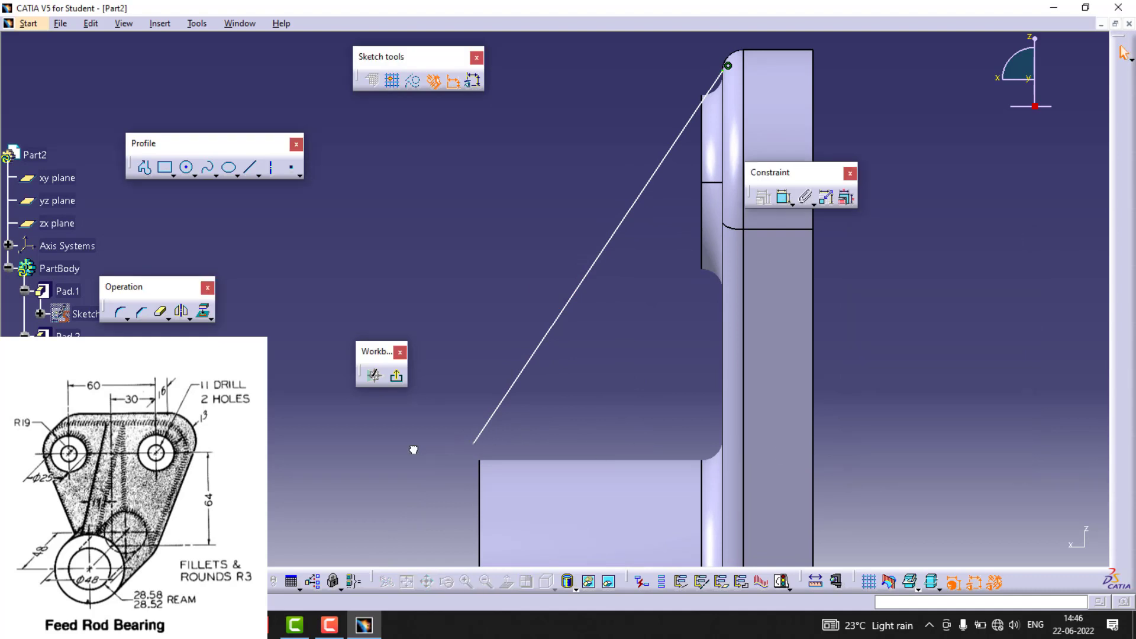
Close the rib outline with a Profile running from the slanted line's upper end into the plate, down, across inside the cylinder, and up to its lower end
left_click(145, 168)
middle_click_drag(639, 159, 556, 241)
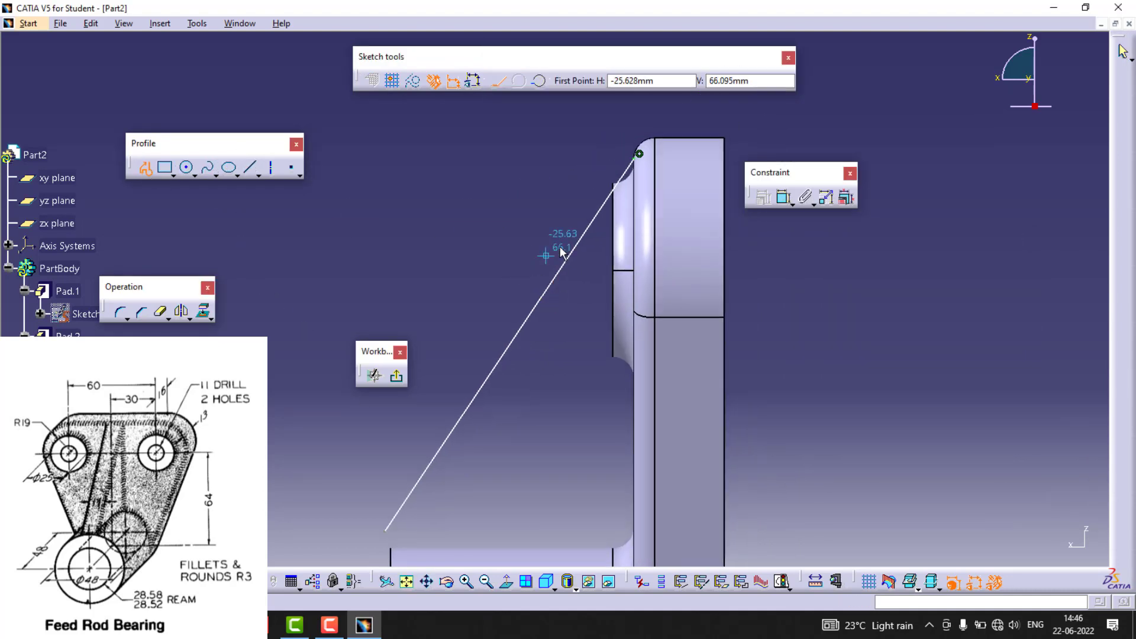
left_click(638, 155)
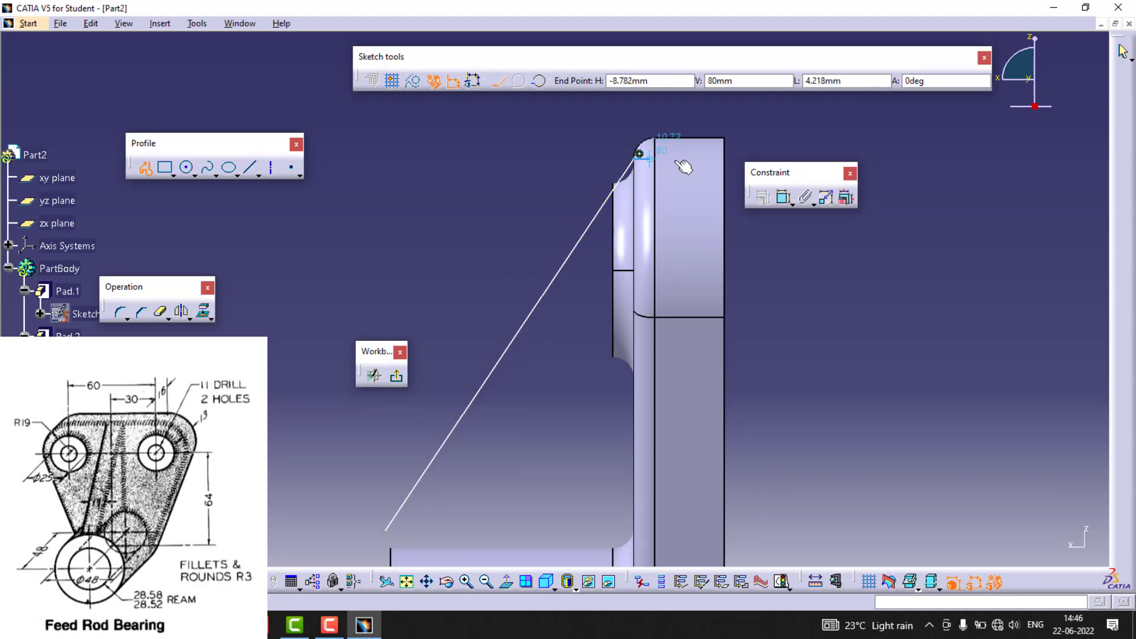
left_click(675, 158)
middle_click_drag(674, 291, 582, 392, "ctrl")
left_click(595, 391)
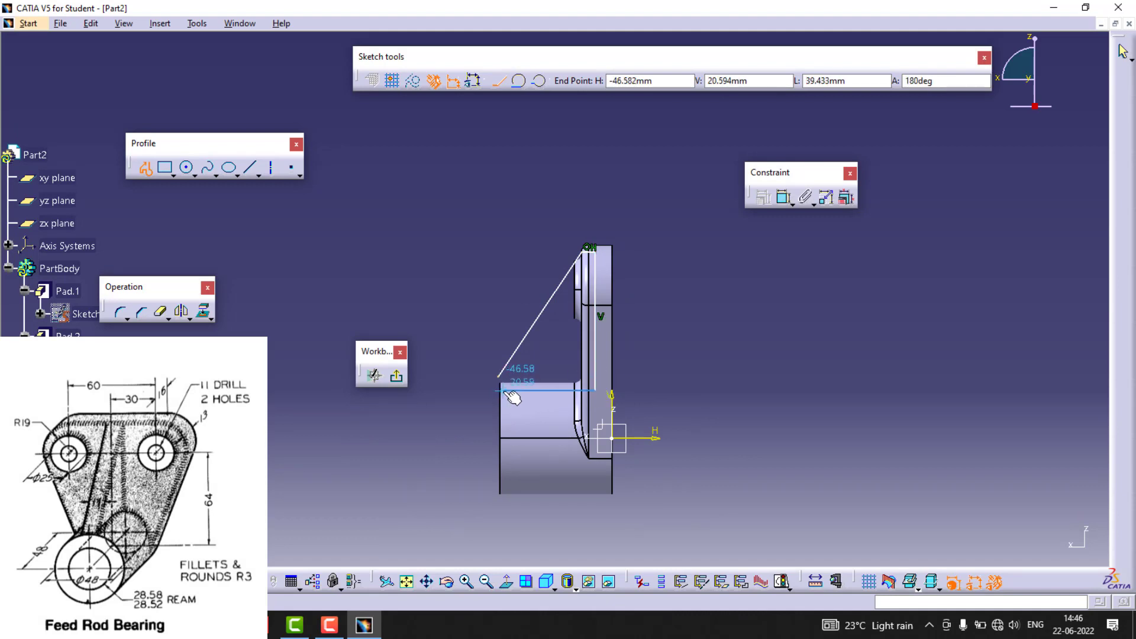
middle_click_drag(501, 392, 495, 336, "ctrl")
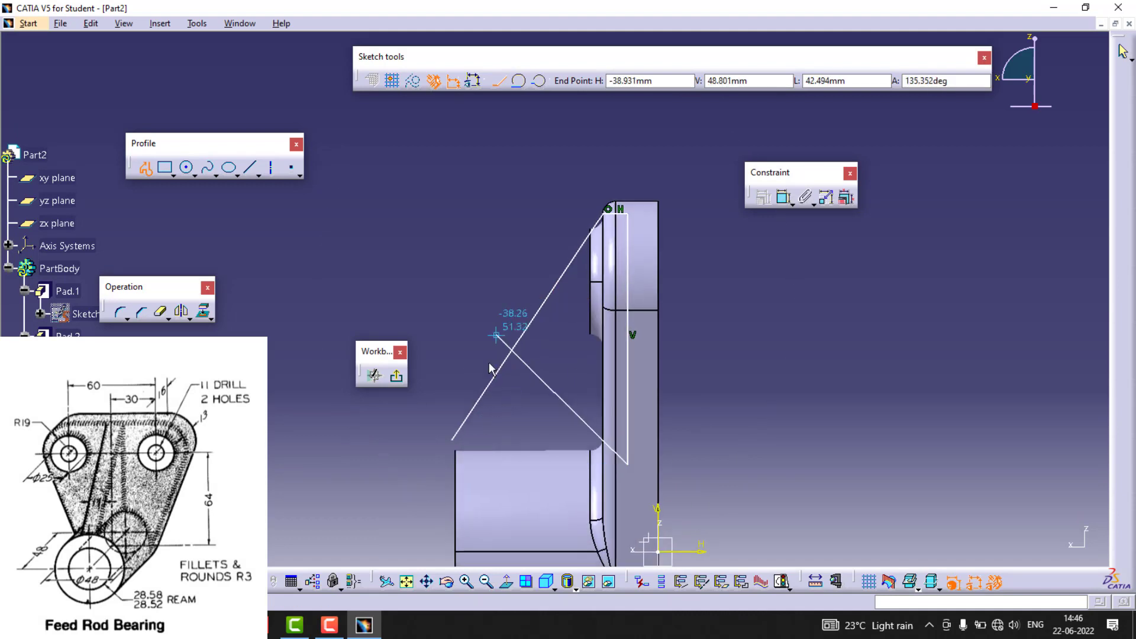
left_click(454, 464)
left_click(454, 441)
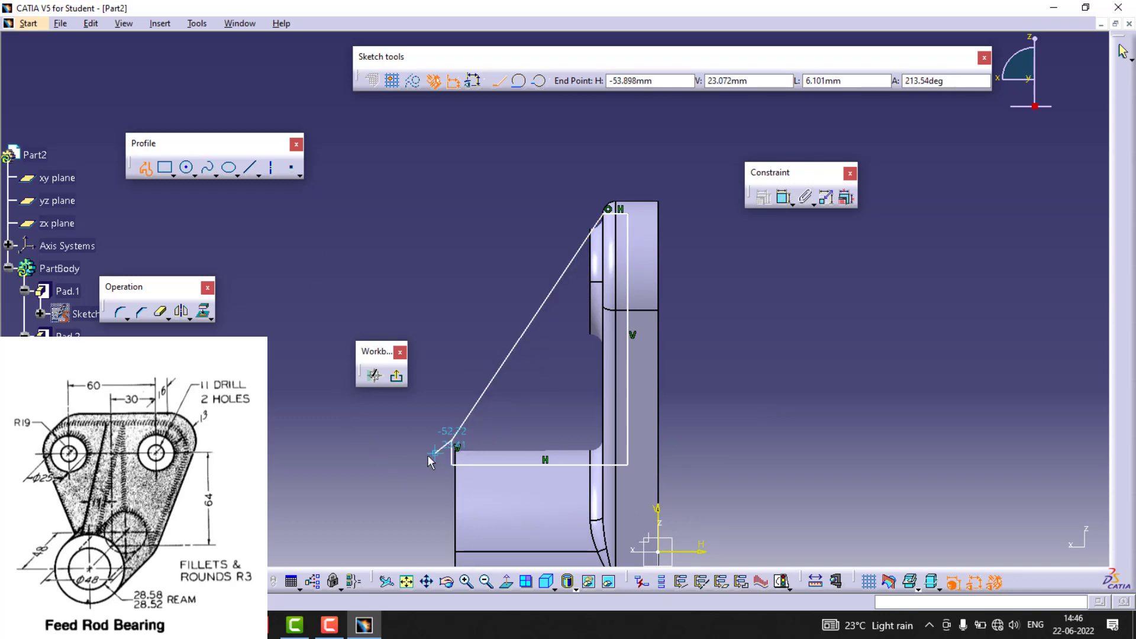
middle_click_drag(431, 479, 490, 434)
left_click(551, 443)
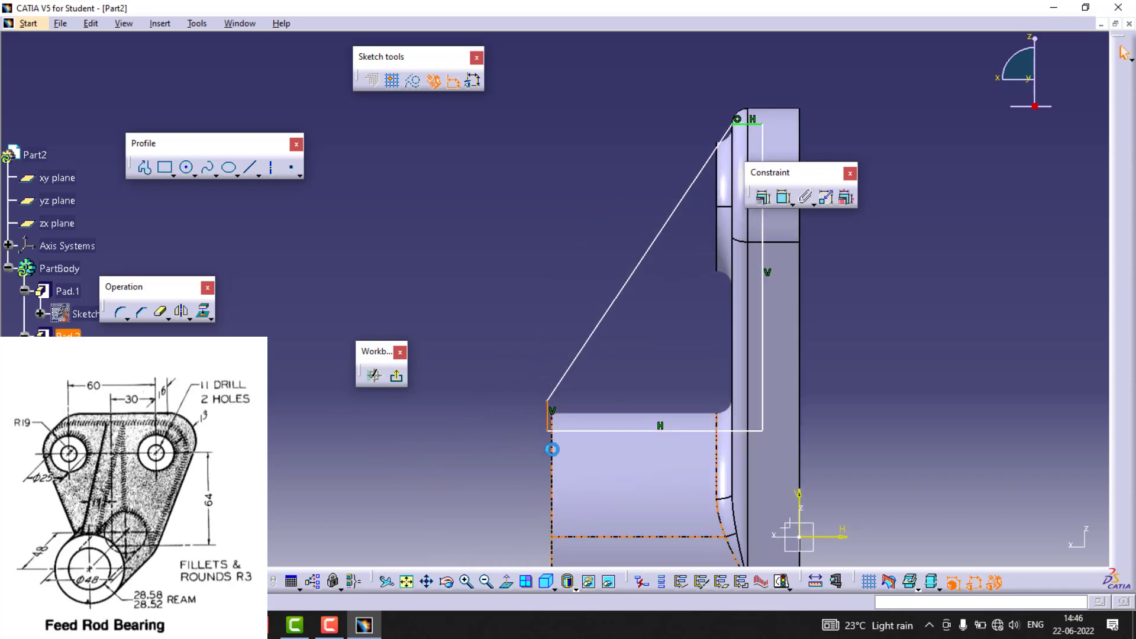
left_click(763, 197)
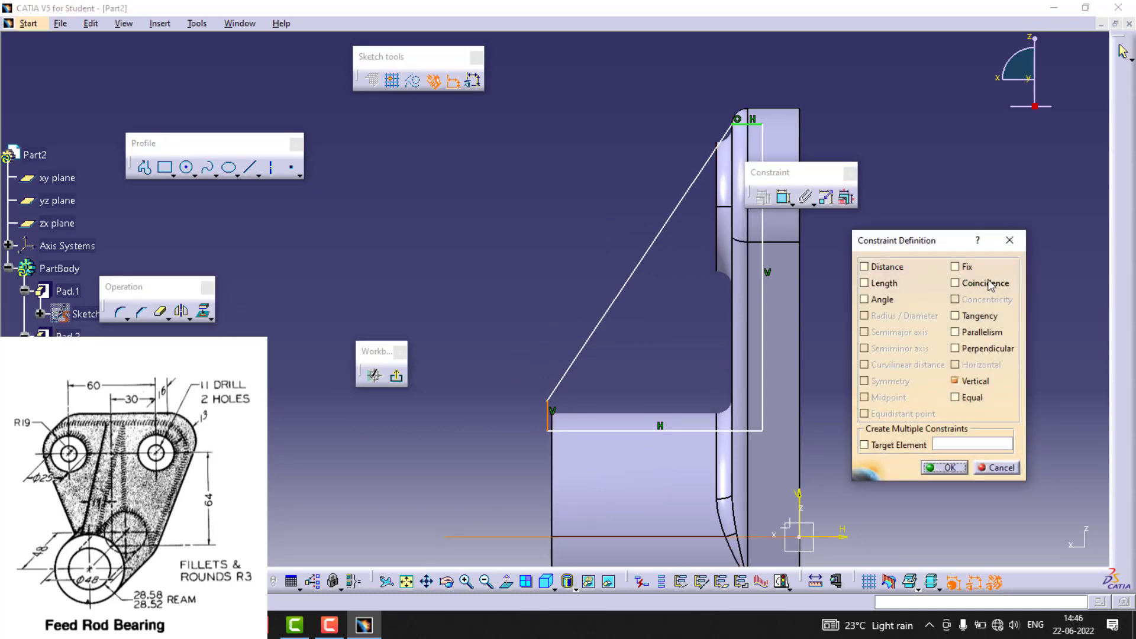
left_click(1000, 468)
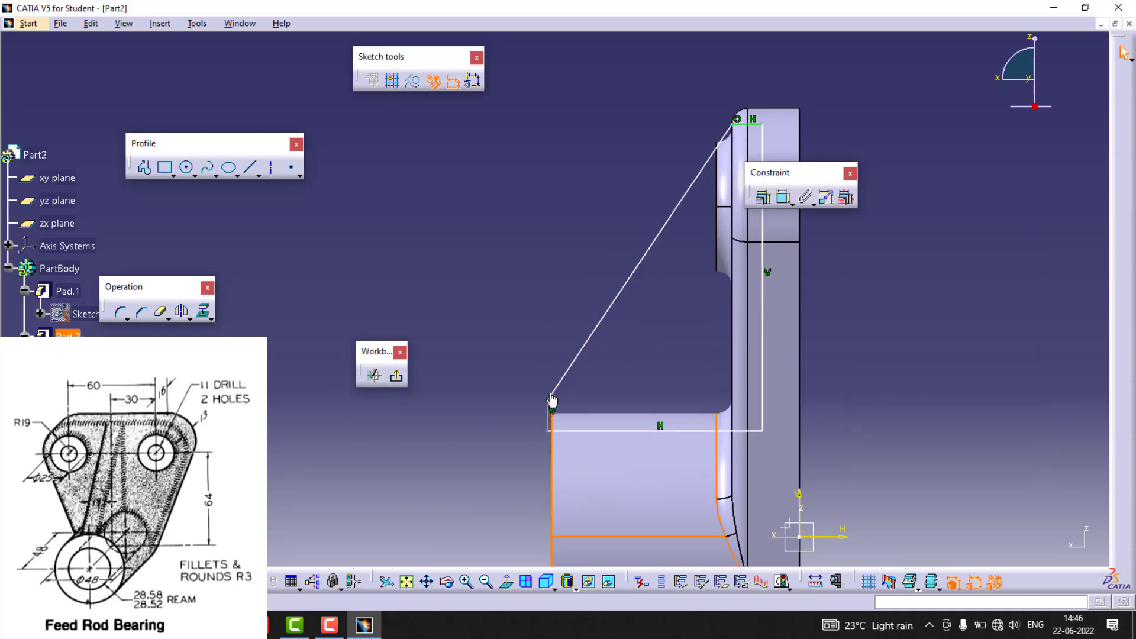
left_click(480, 436)
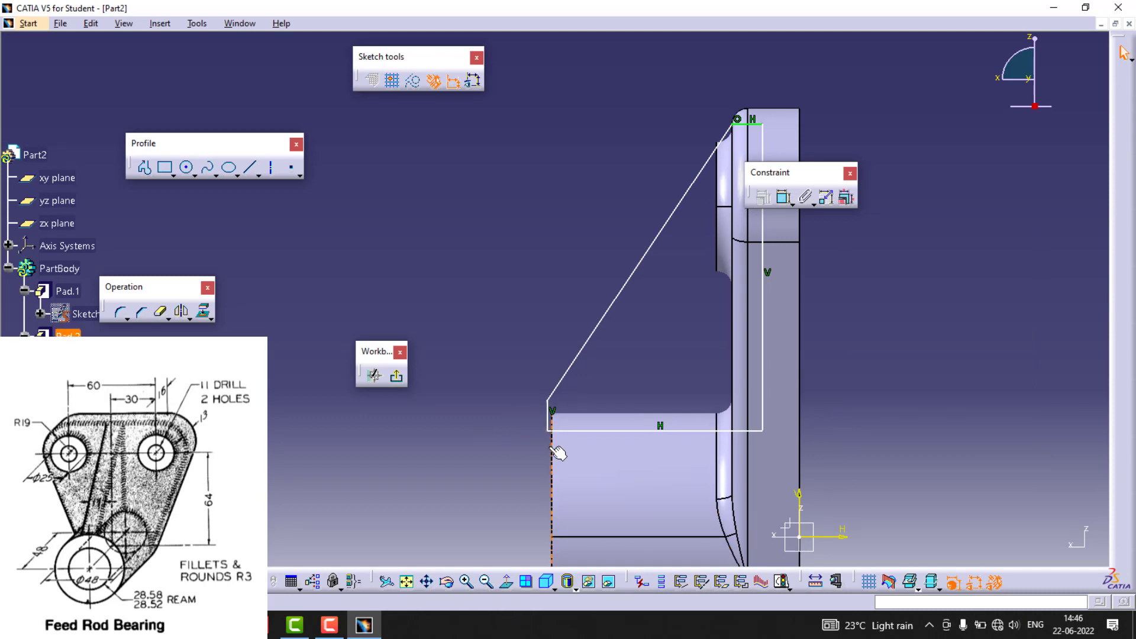
Make the rib outline's short vertical line coincident with the large cylinder's free end edge, and exit the sketch
left_click(557, 425)
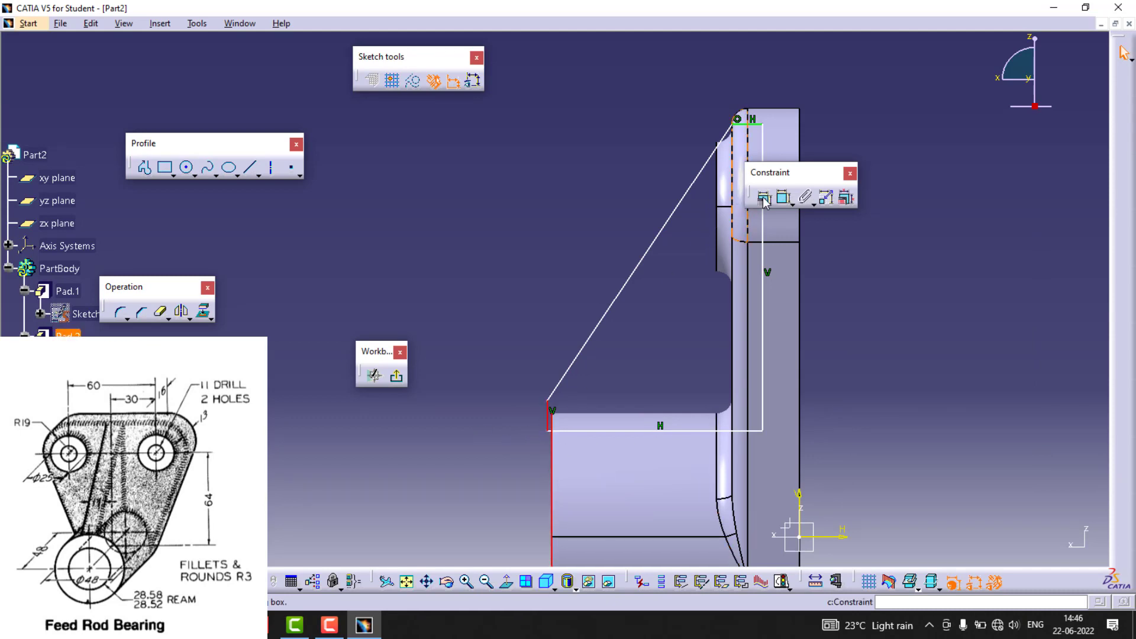
left_click(764, 197)
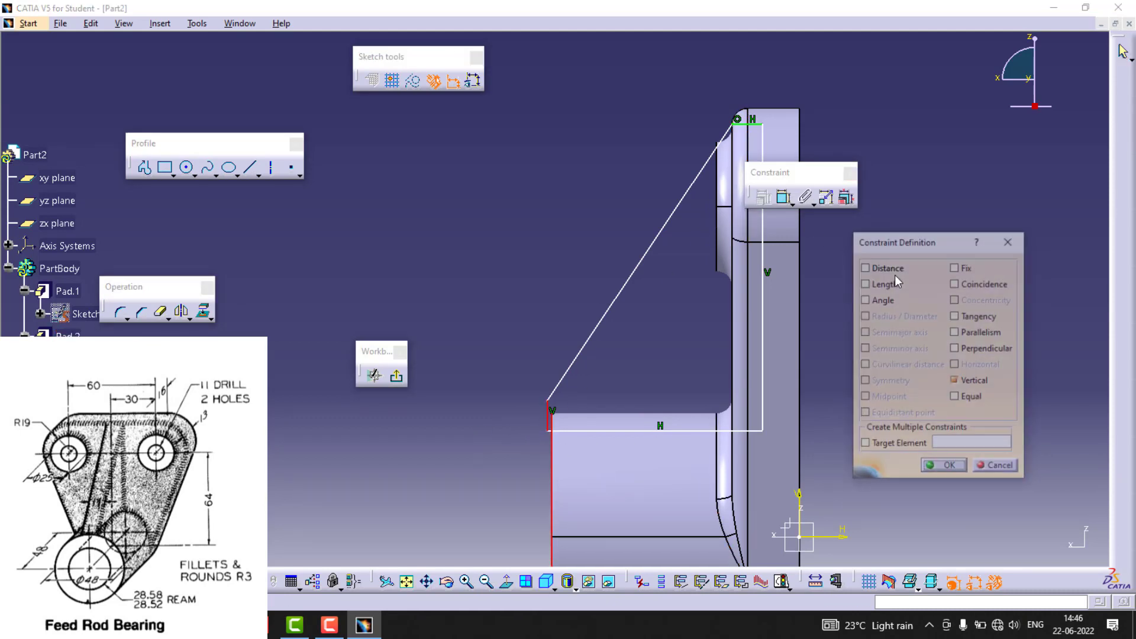
left_click(948, 467)
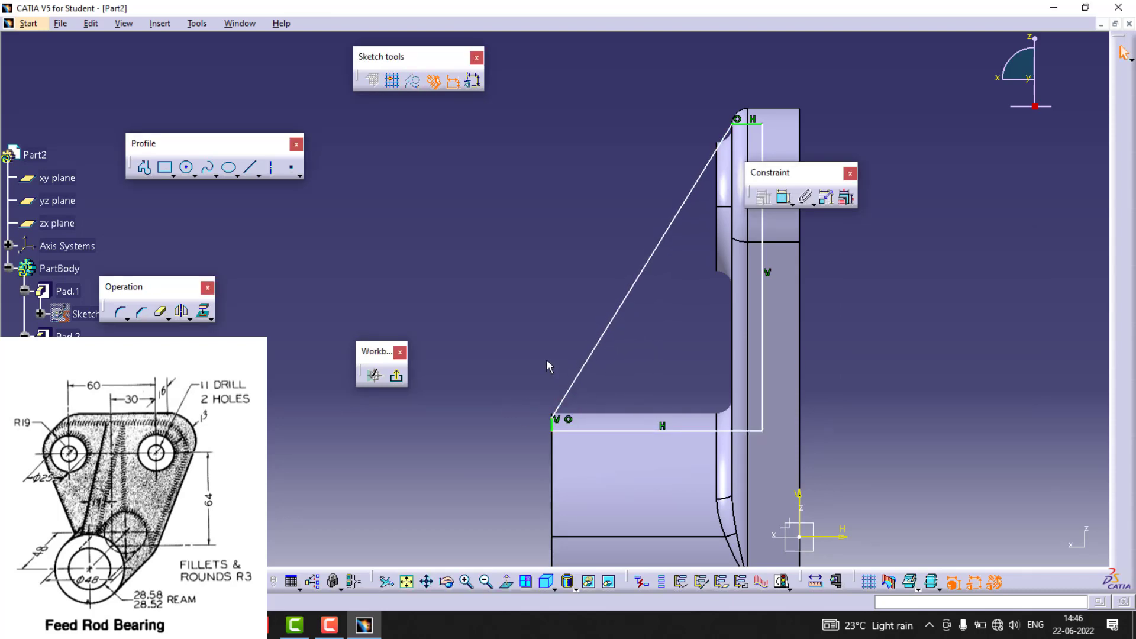
mouse_move(556, 338)
middle_mouse_down("ctrl")
mouse_move(511, 359)
mouse_move(509, 331)
middle_mouse_up("ctrl")
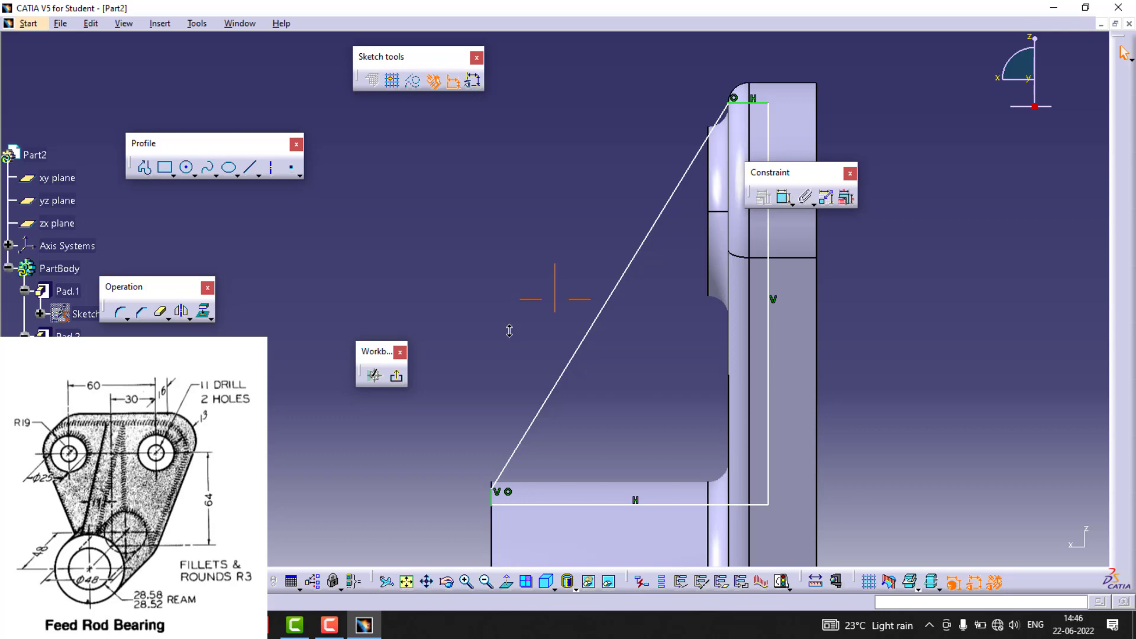
left_click(398, 378)
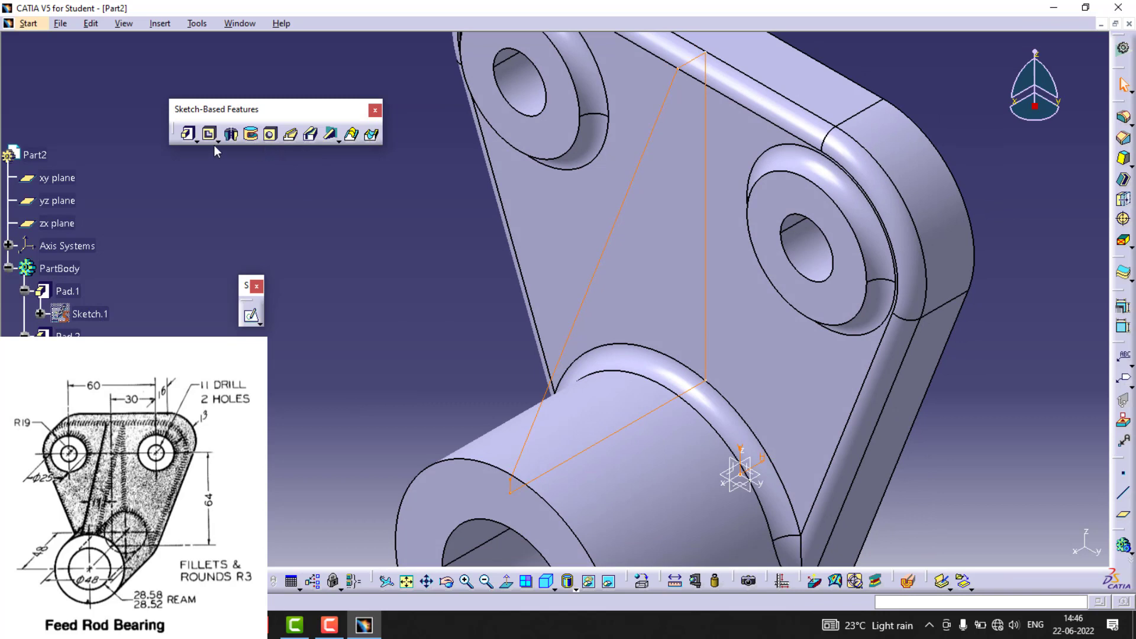
Pad the rib sketch with a 3 mm length and mirrored extent
left_click(188, 133)
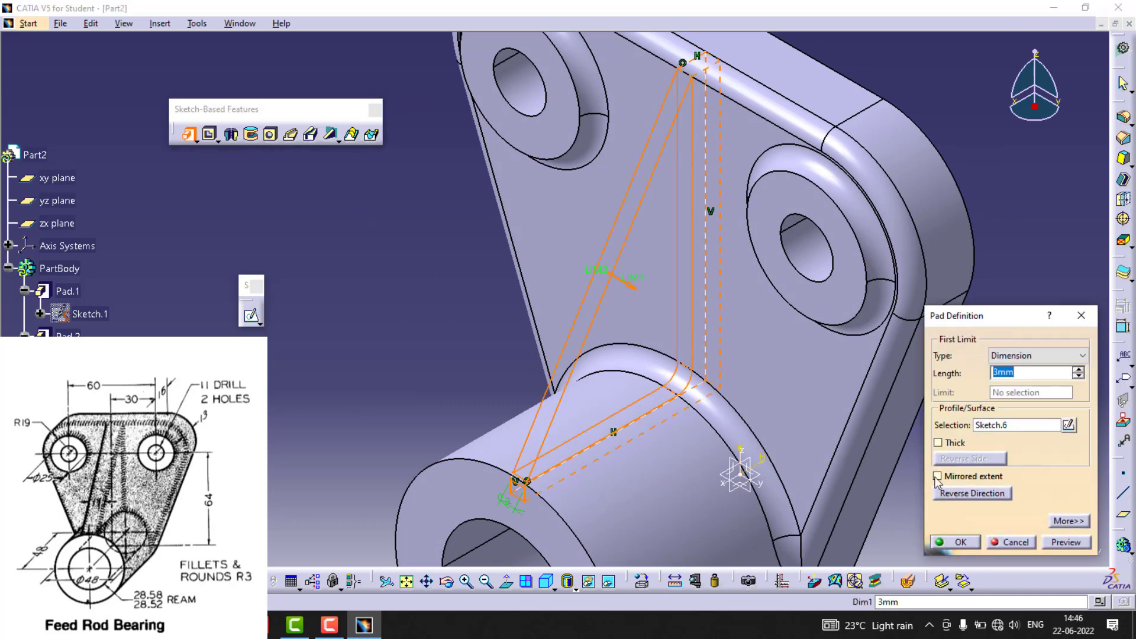
left_click(937, 477)
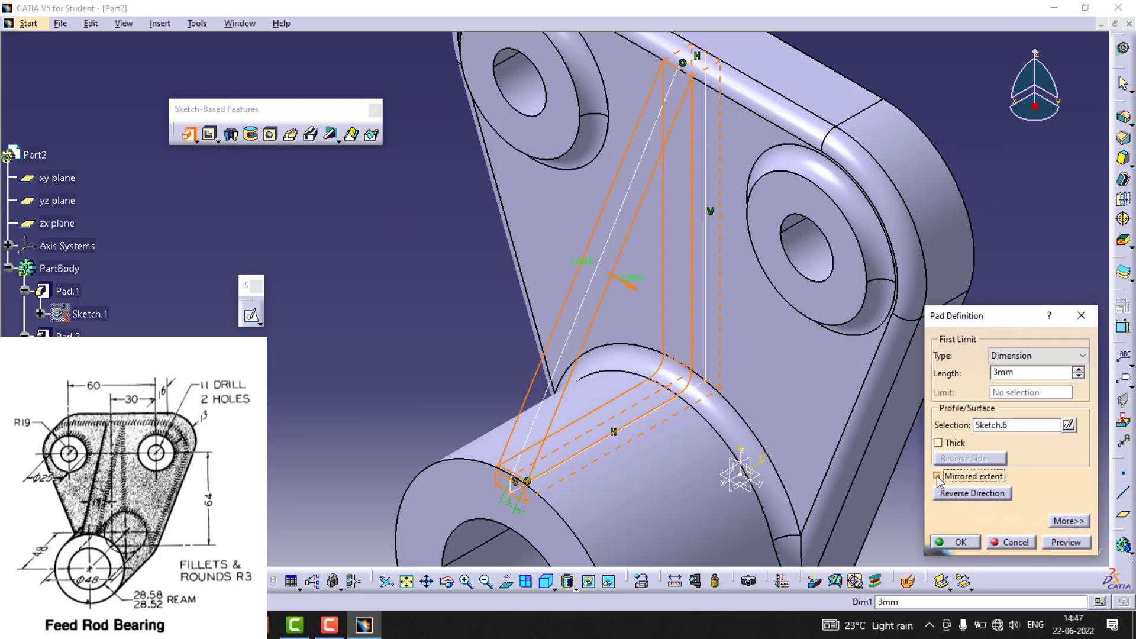
left_click(1068, 542)
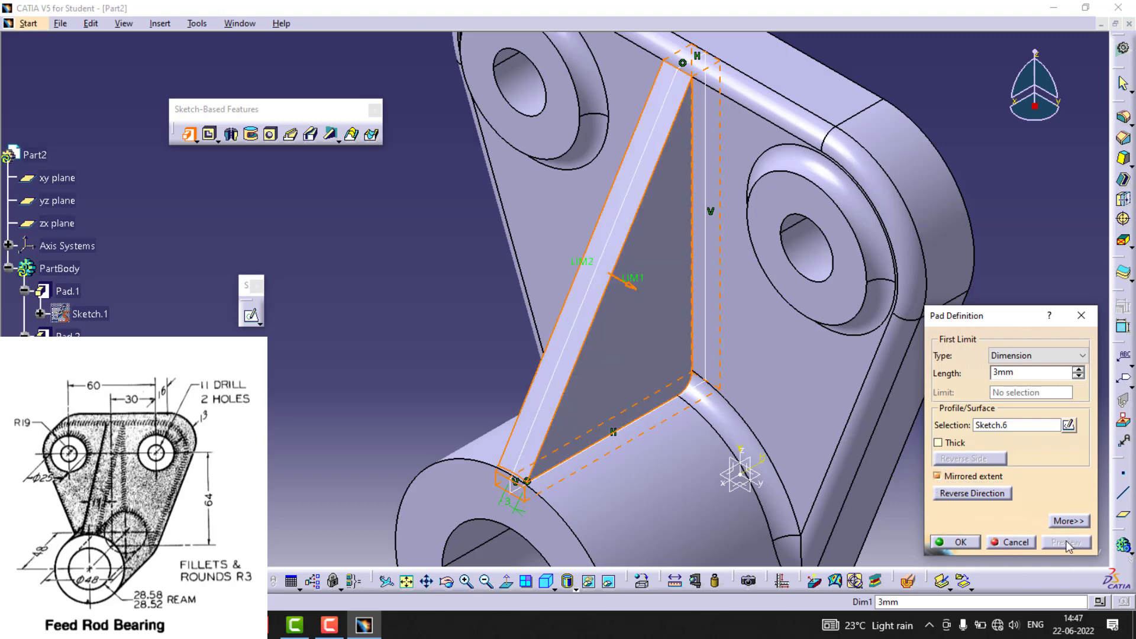
left_click(955, 543)
left_click(418, 369)
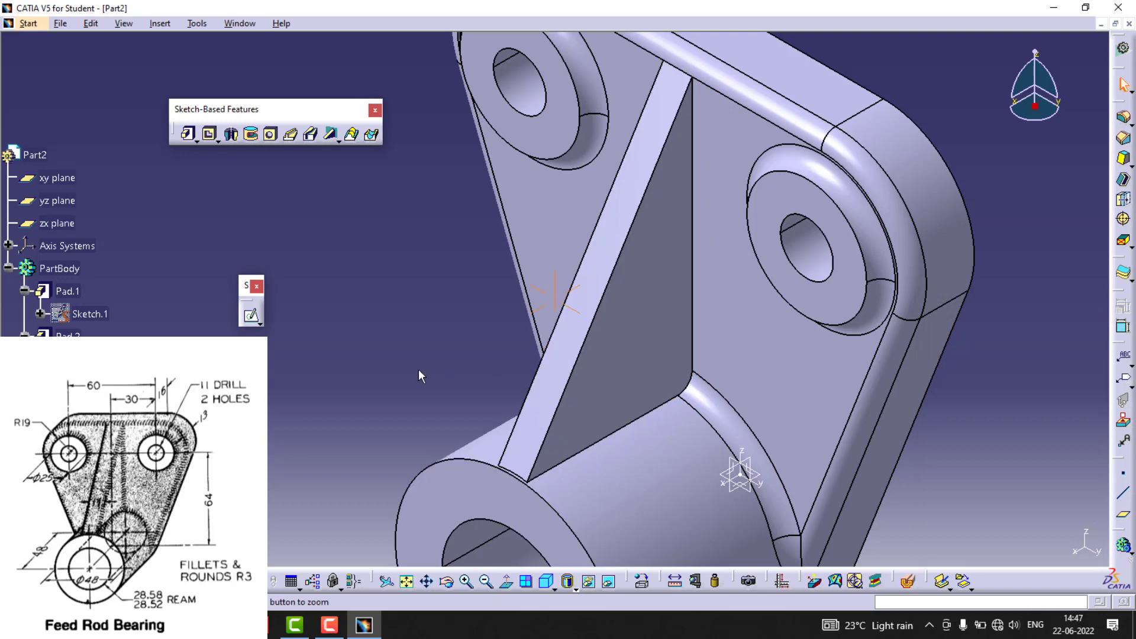
Apply a 3 mm edge fillet along both sides of the rib where it meets the plate and the large cylinder
mouse_move(417, 369)
middle_mouse_down("ctrl")
mouse_move(400, 369)
mouse_move(472, 356)
middle_mouse_up("ctrl")
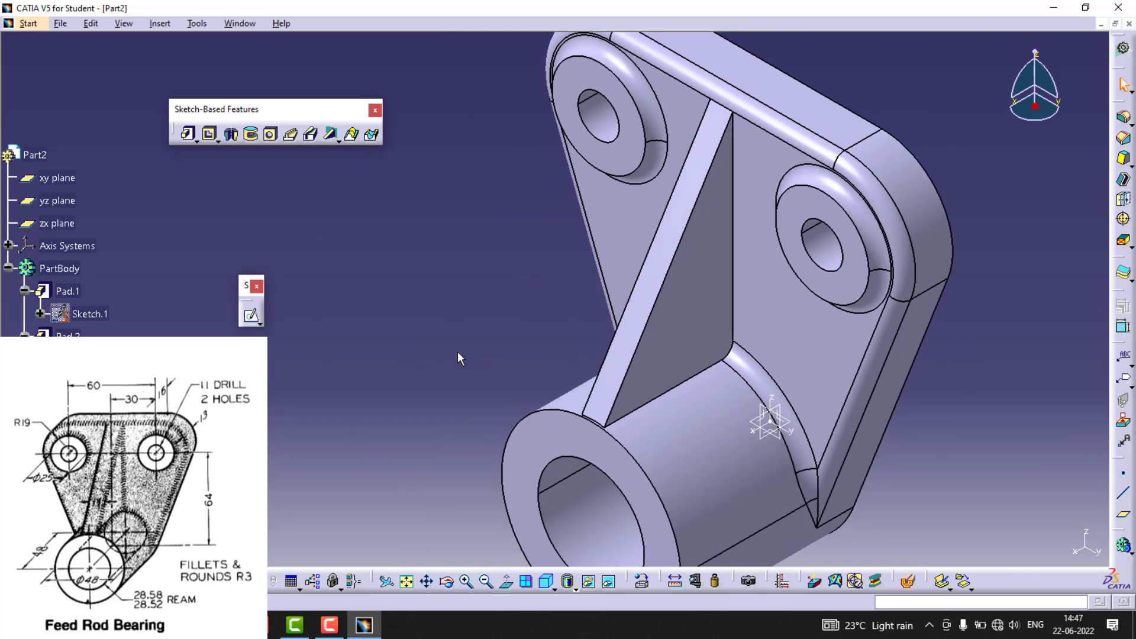
left_click(735, 229)
left_click(1122, 117)
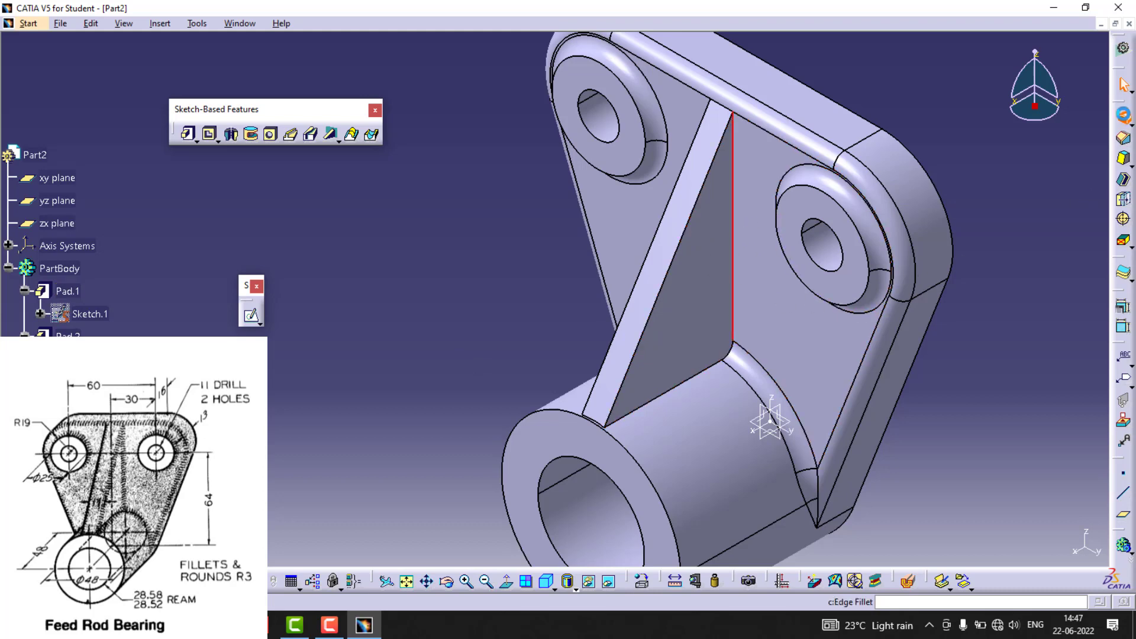
middle_click_drag(461, 373, 698, 321)
left_click(514, 331)
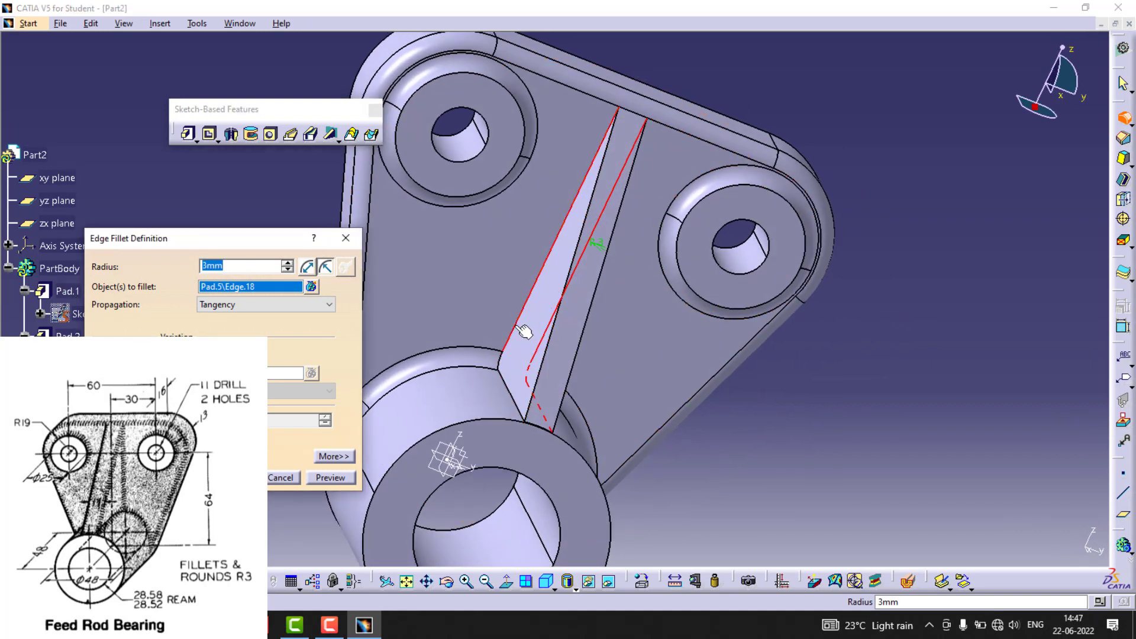
left_click(330, 477)
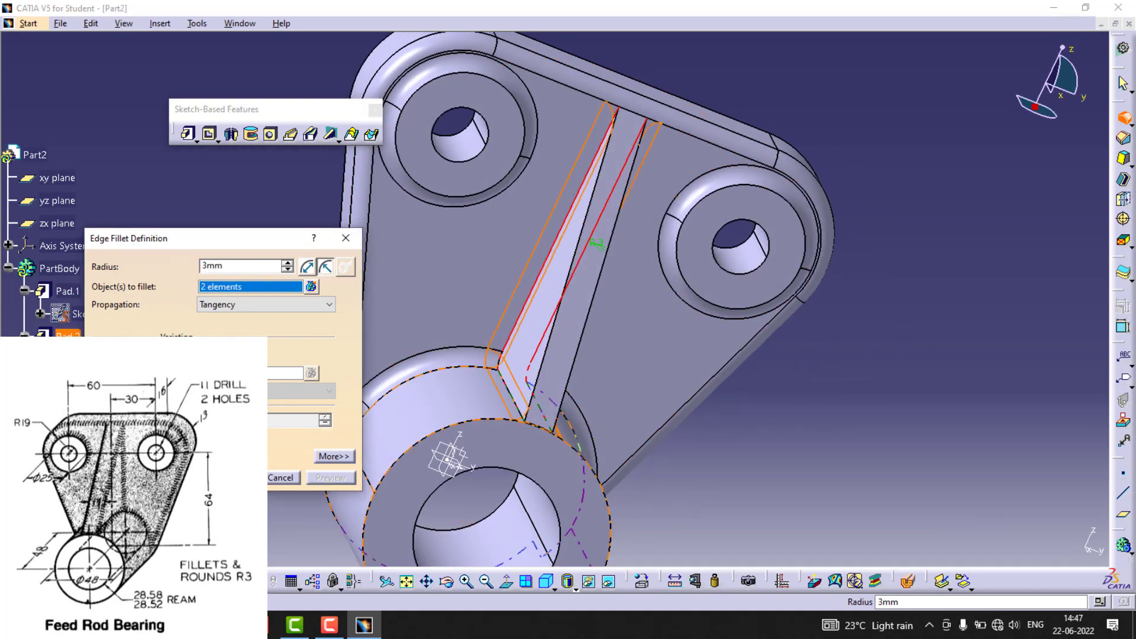
left_click(240, 478)
left_click(876, 413)
middle_click_drag(876, 413, 608, 371)
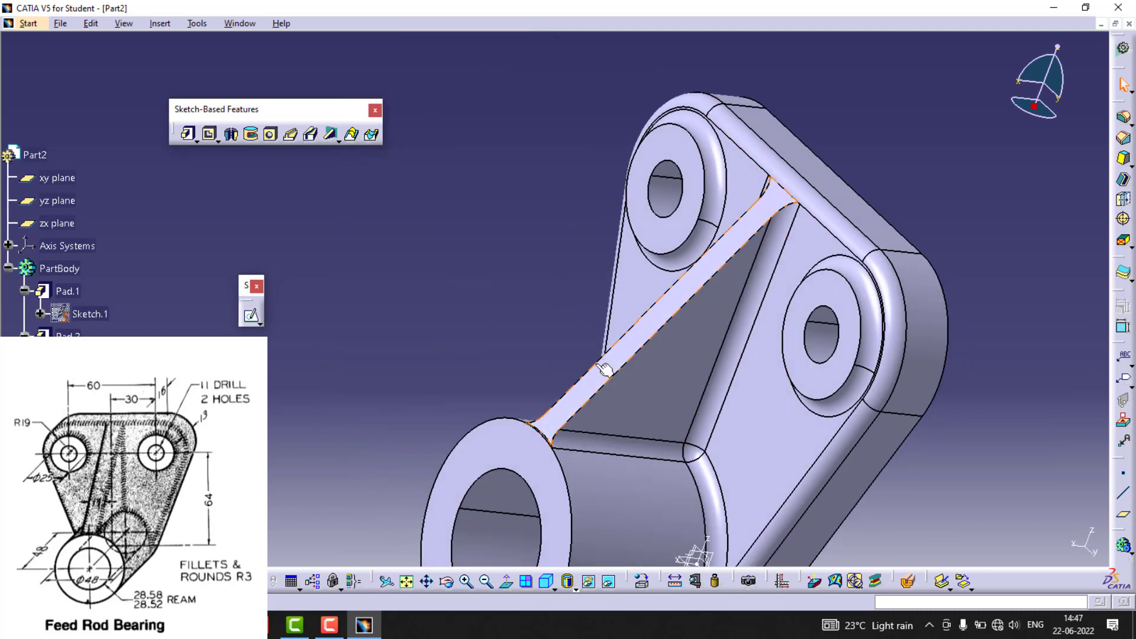
middle_click_drag(491, 358, 426, 408)
left_click(545, 582)
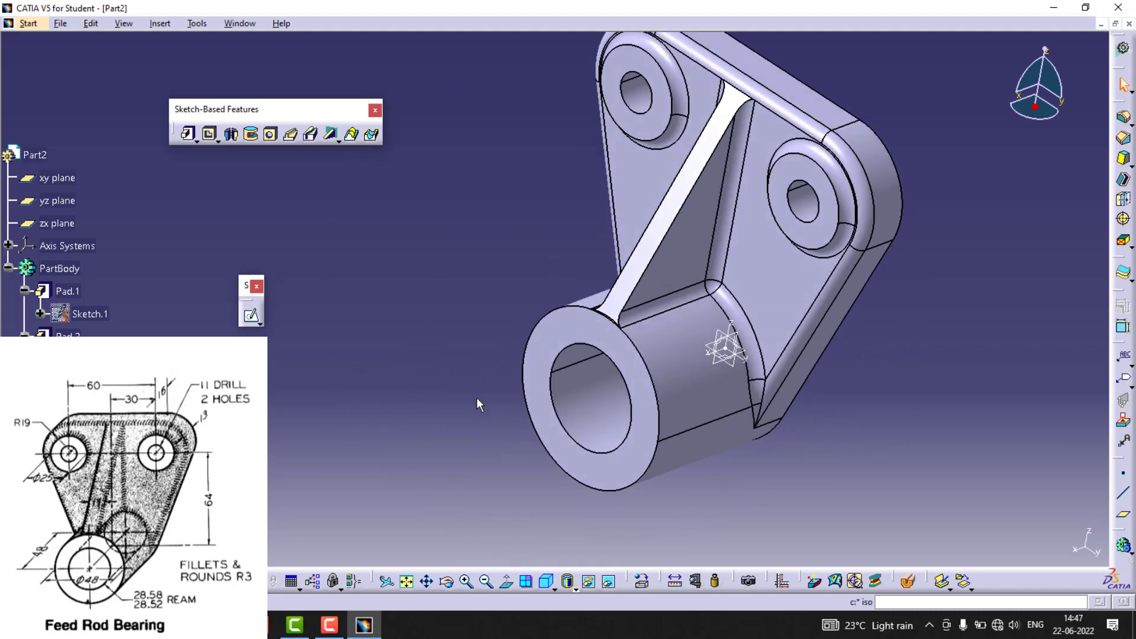
middle_click_drag(490, 210, 525, 278)
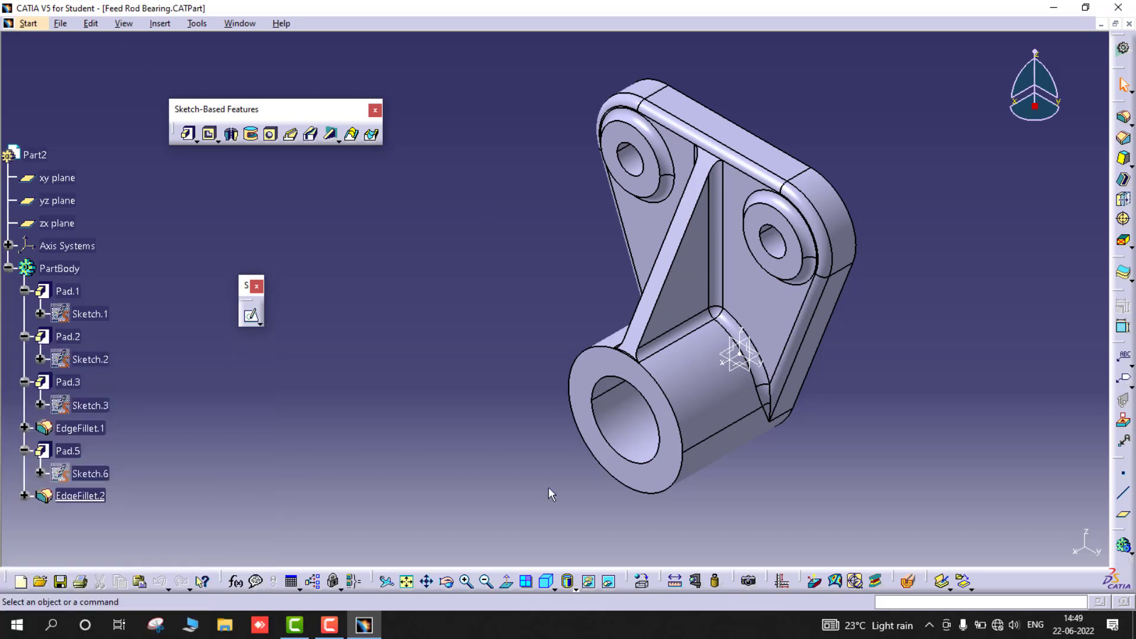
Create a new part document named Part3 with hybrid design enabled
key("ctrl+n")
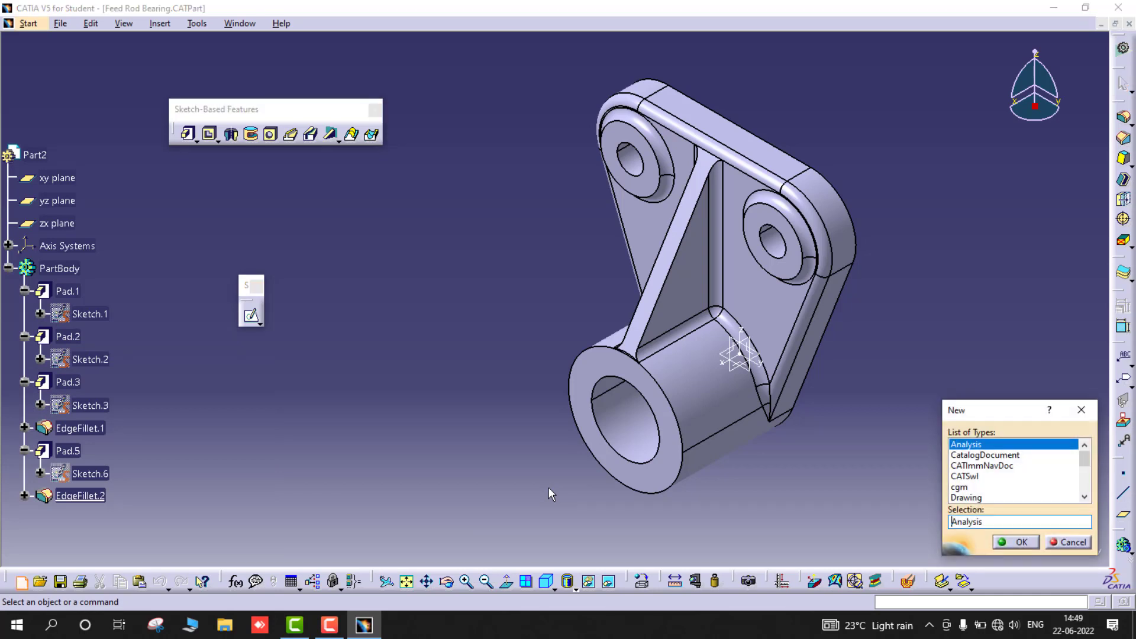
type("Part")
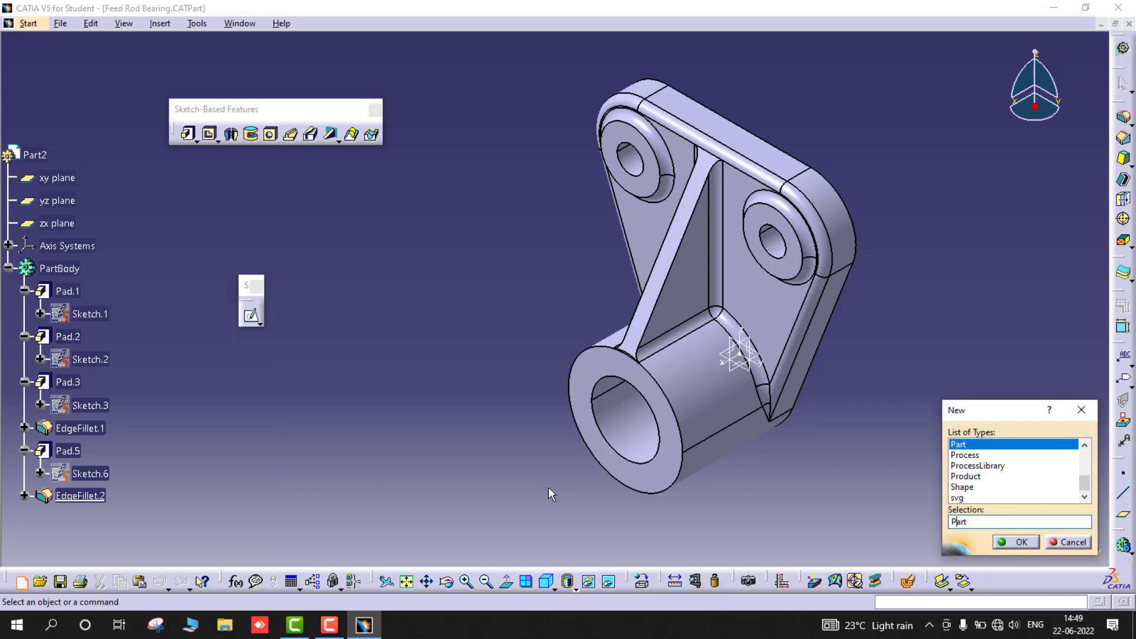
key("Return")
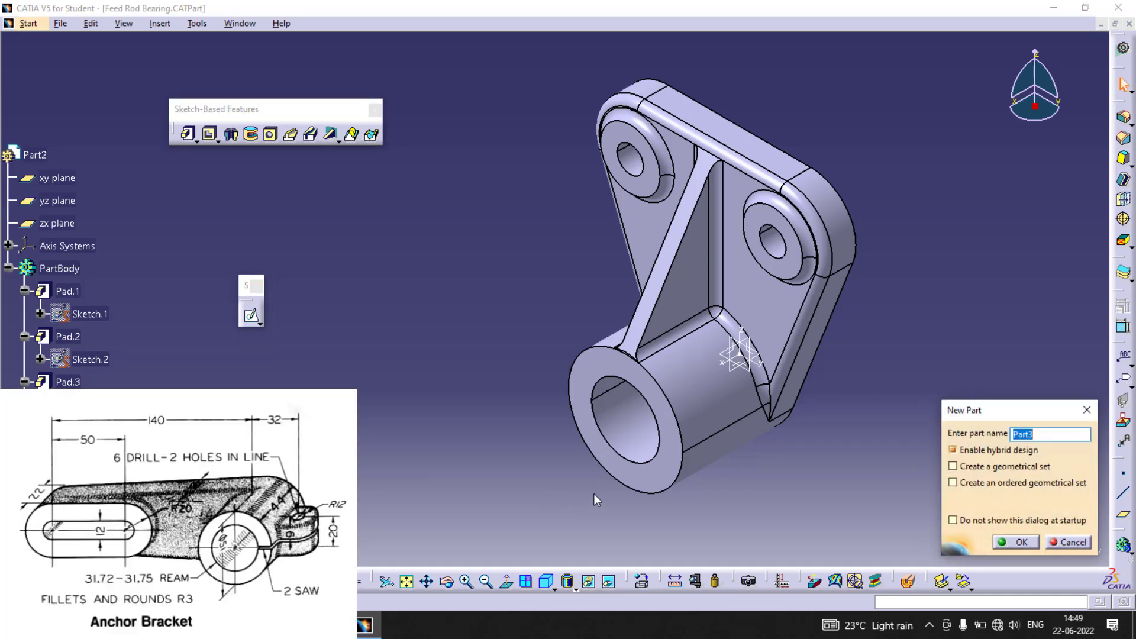
left_click(1019, 543)
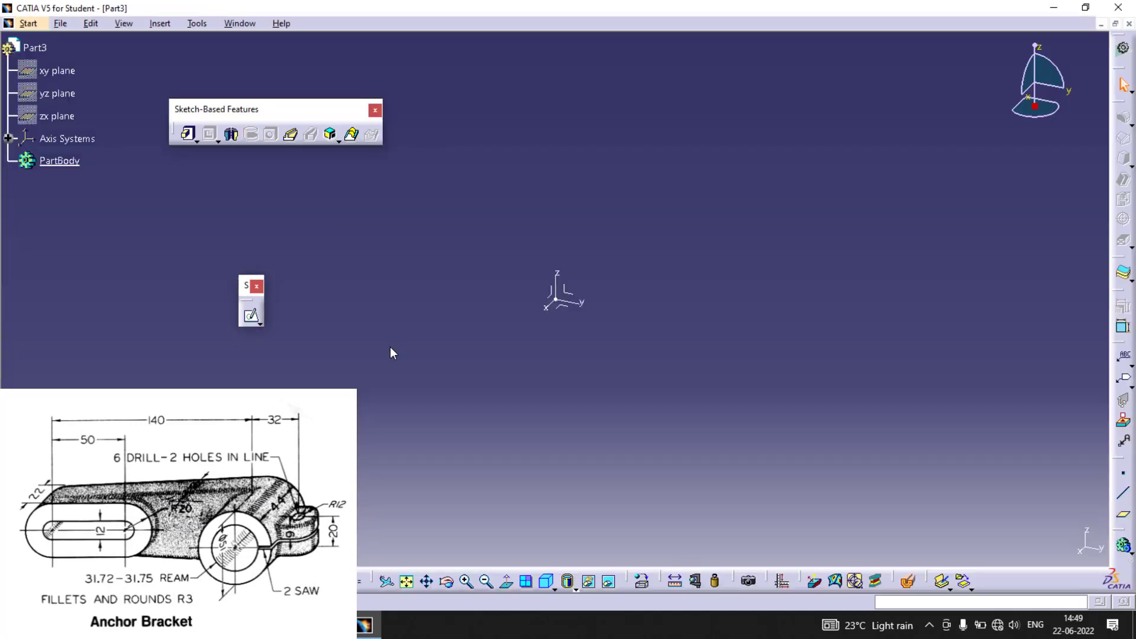
Open a sketch on the yz plane and draw two concentric circles at the origin, the outer one about 70 mm in diameter
left_click(572, 292)
left_click(251, 315)
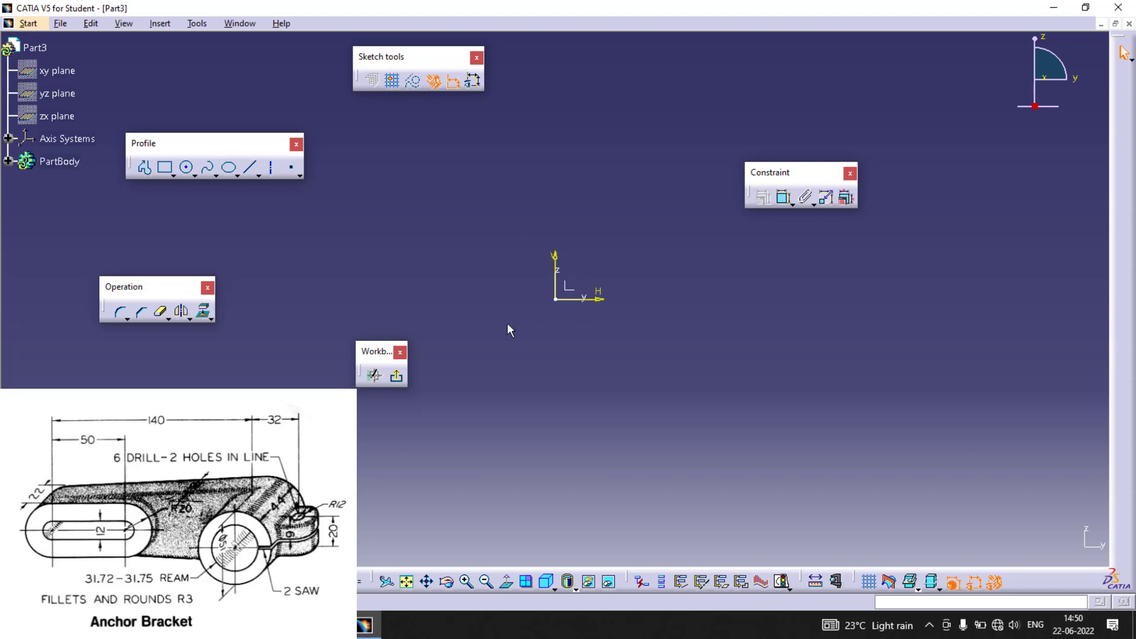
left_click(186, 168)
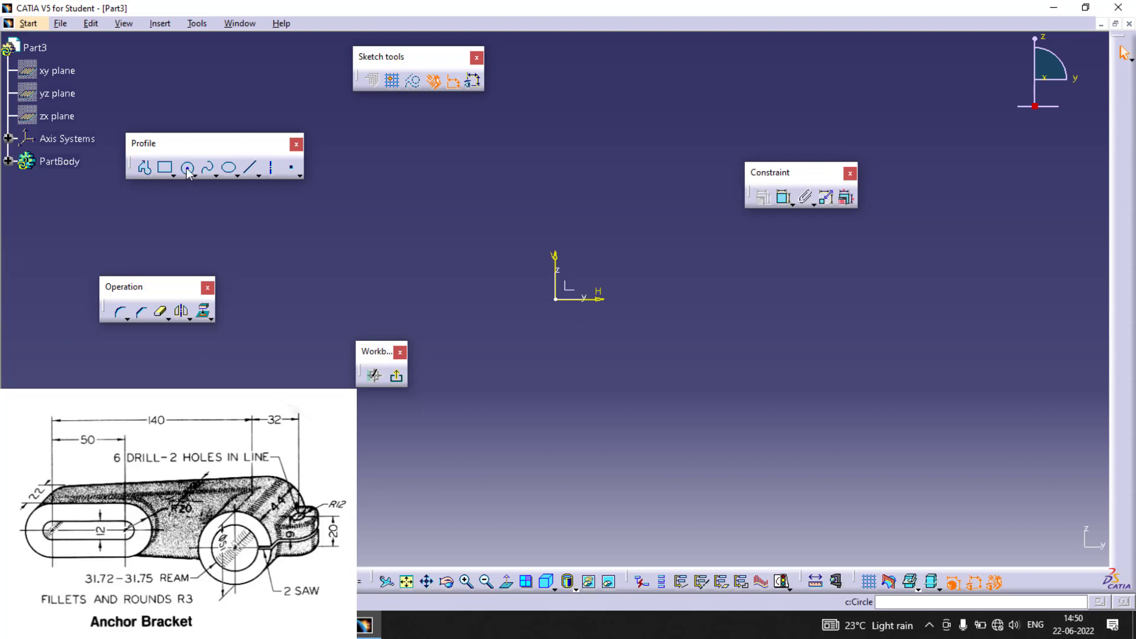
left_click(556, 299)
left_click(598, 299)
left_click(555, 299)
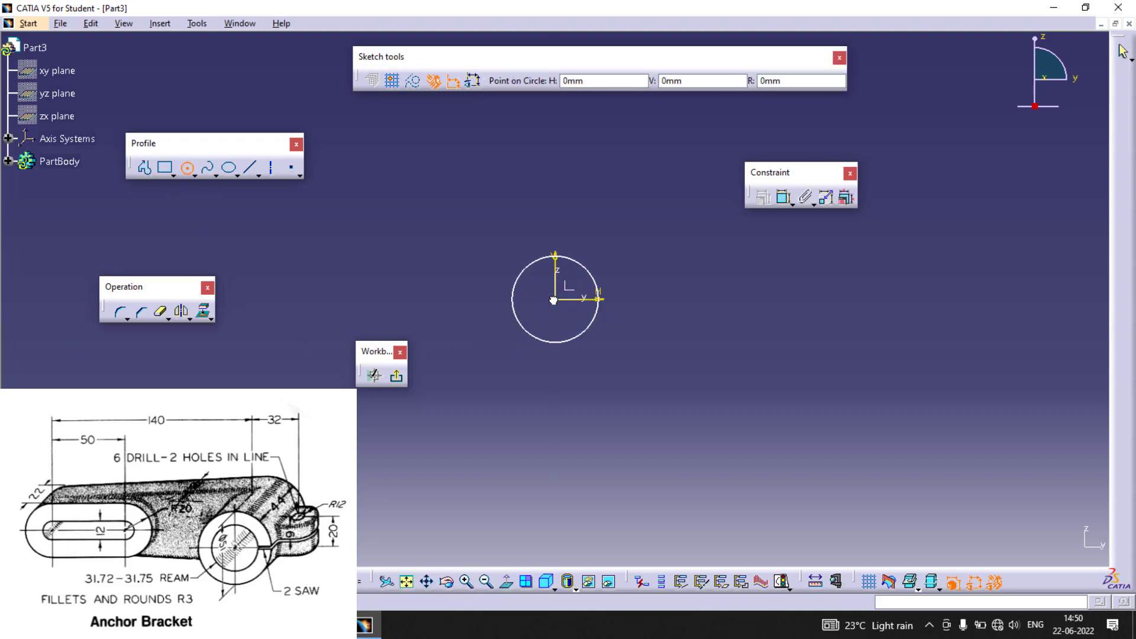
left_click(600, 361)
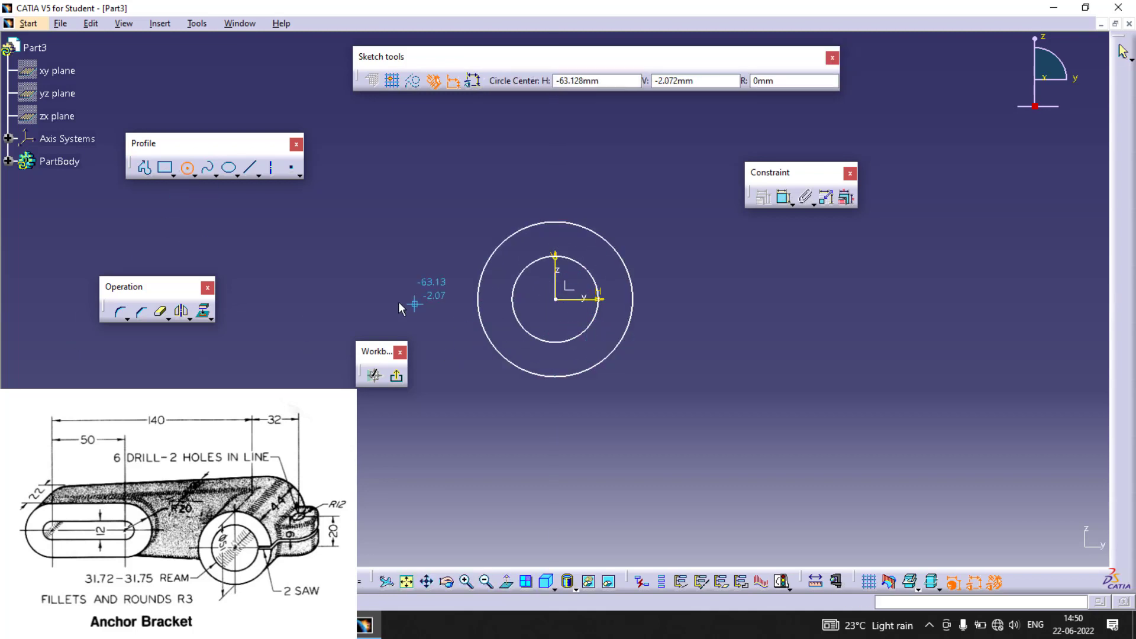
Sketch a circle about 43 mm in diameter on the horizontal axis, well to the left of the two concentric circles
left_click(274, 299)
left_click(320, 316)
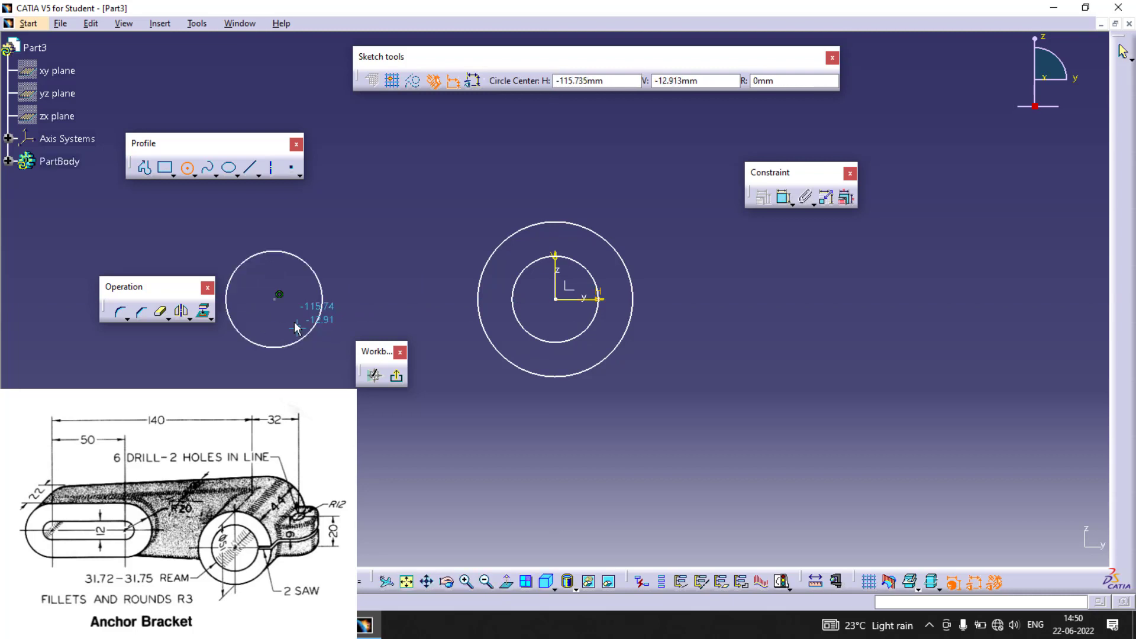
left_click(273, 299)
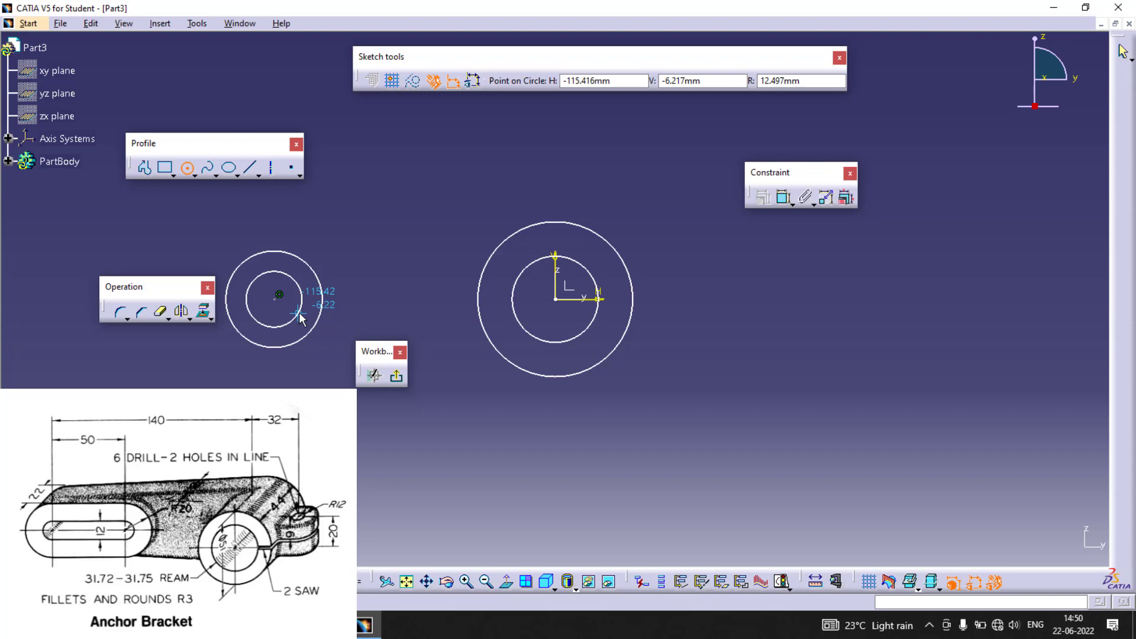
key("Escape")
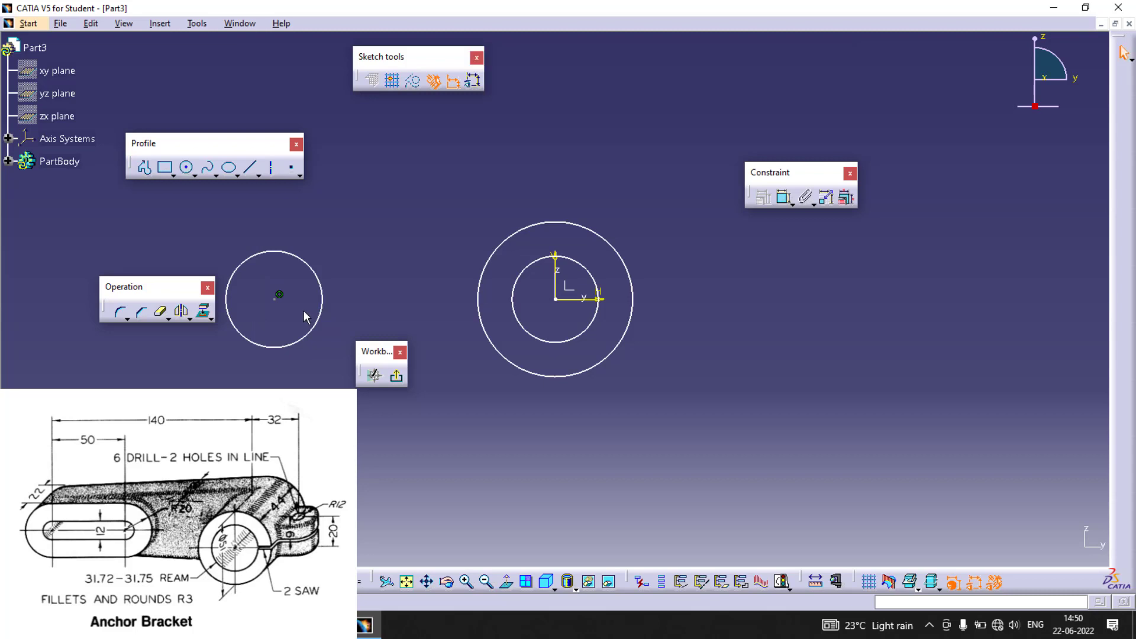
Join the left circle and the outer origin circle with two bi-tangent lines, one above and one below
left_click(258, 175)
left_click(318, 188)
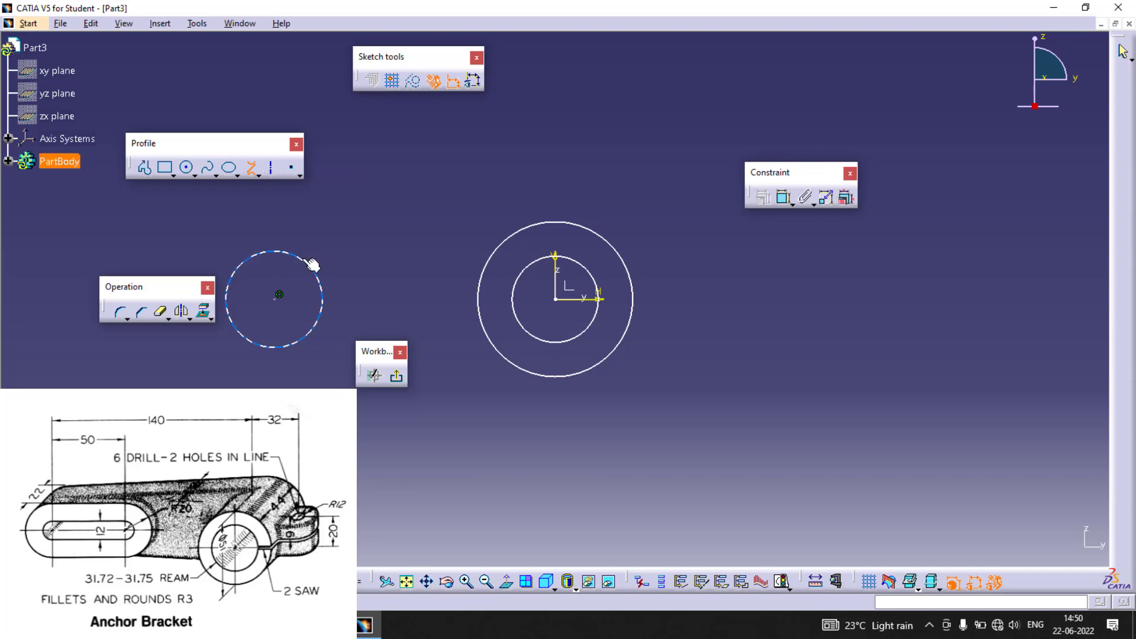
left_click(309, 264)
left_click(525, 233)
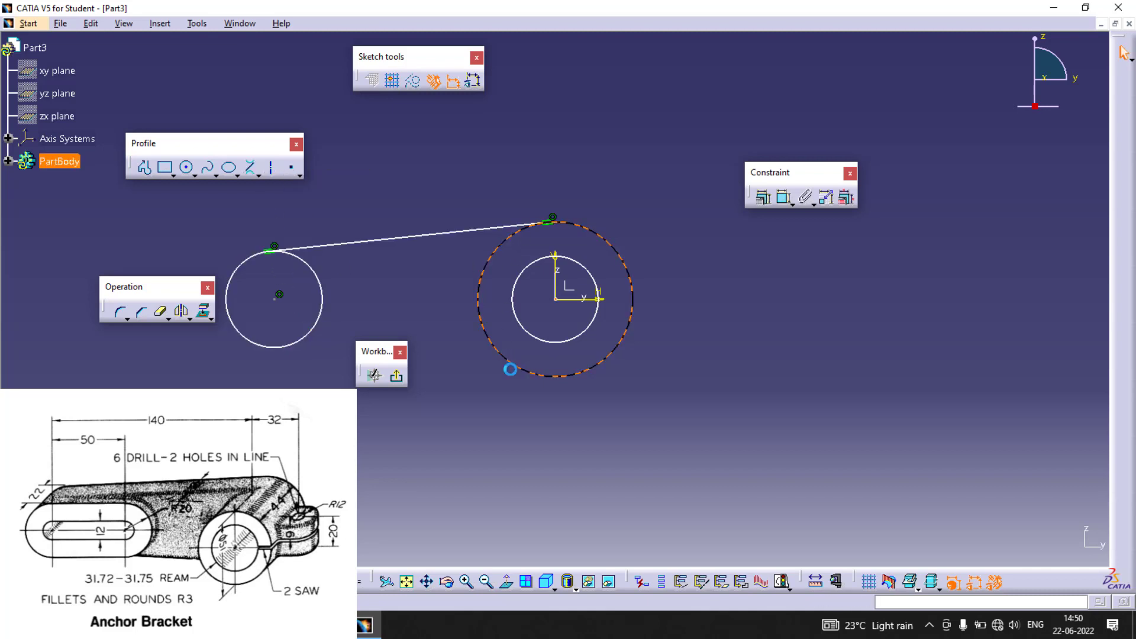
left_click(251, 167)
left_click(277, 349)
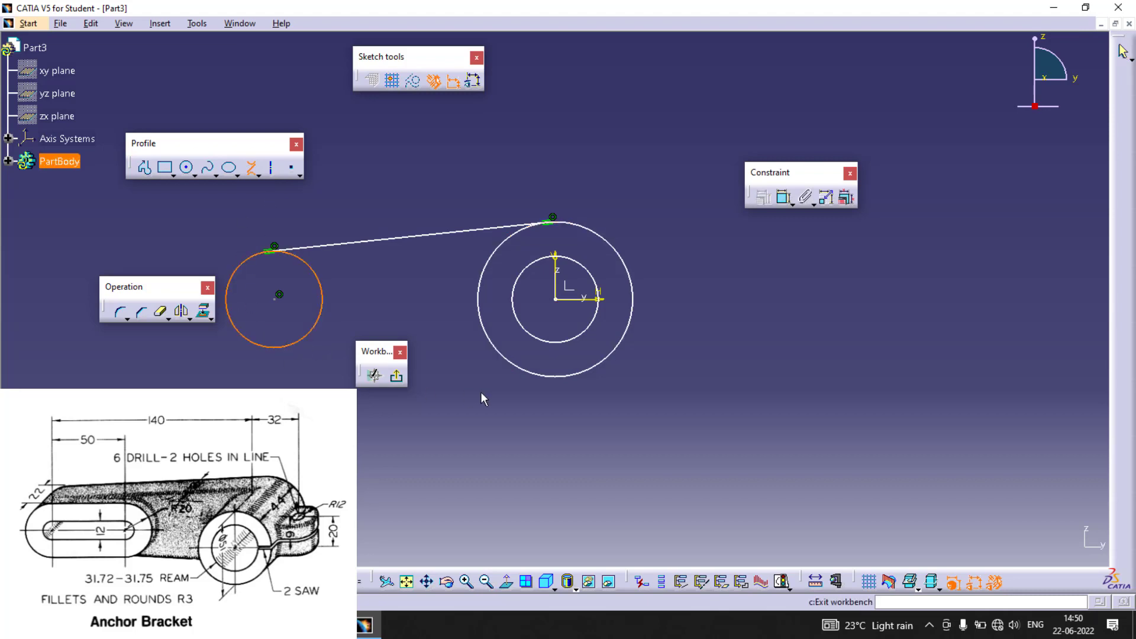
left_click(545, 378)
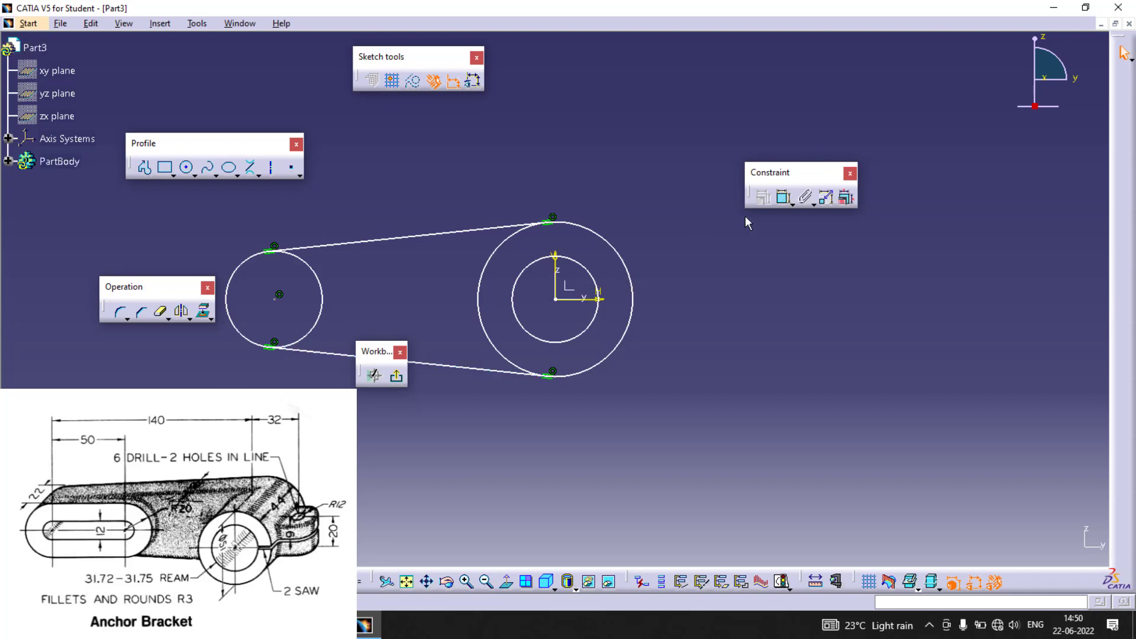
Dimension the left circle's diameter and set it to 40 mm
left_click(784, 197)
left_click(244, 264)
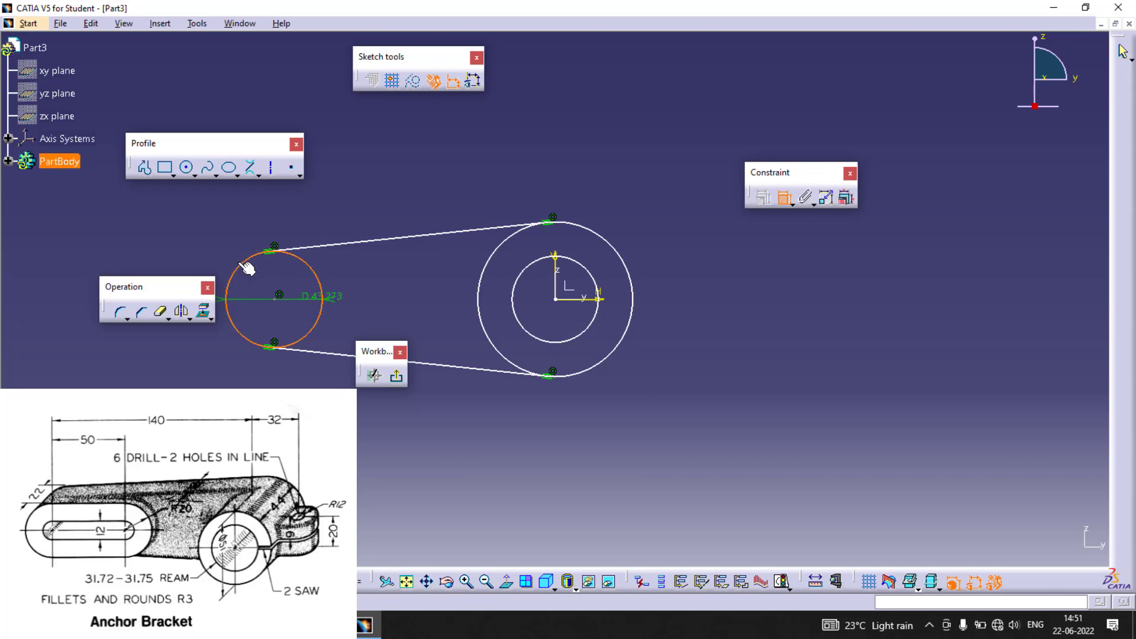
left_click(204, 235)
double_click(202, 235)
type("40mm")
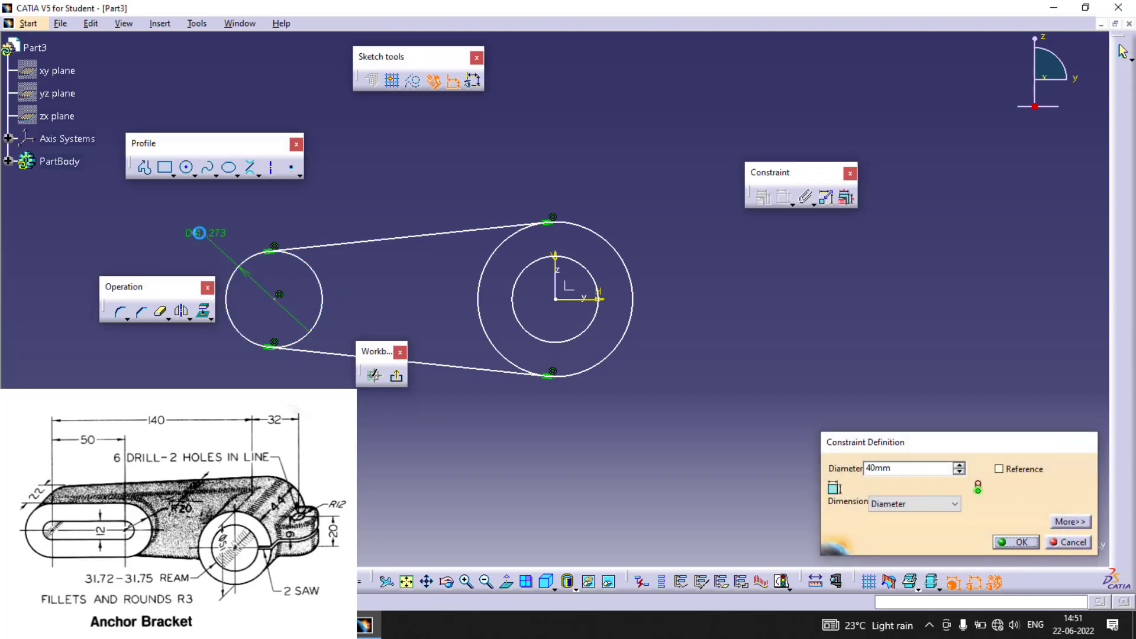
key("Return")
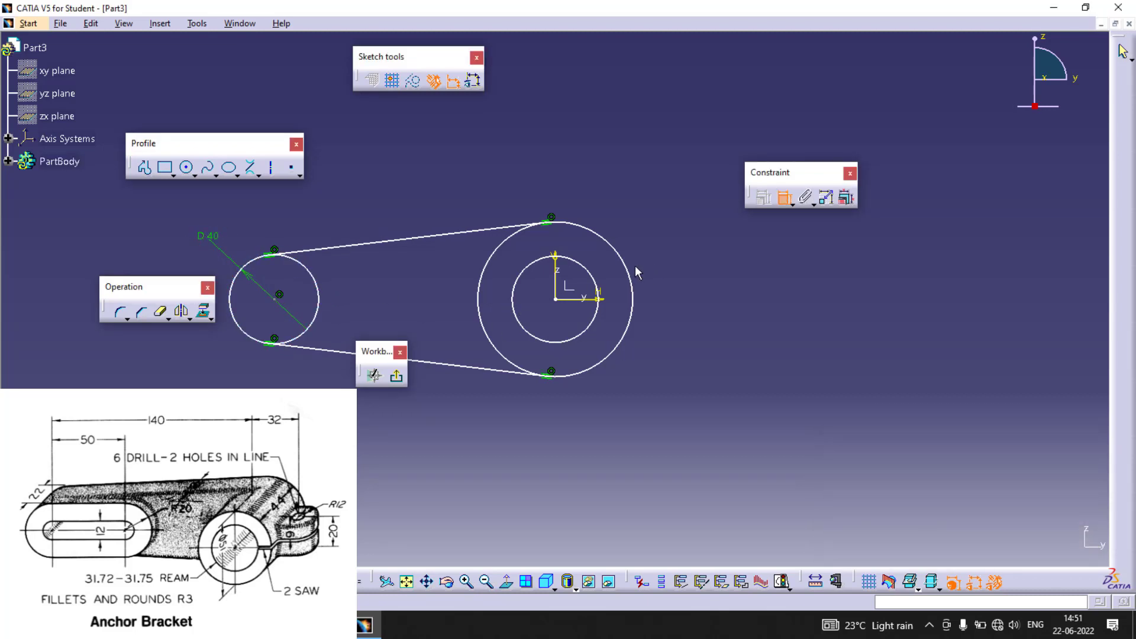
Dimension the outer origin circle's diameter and set it to 51 mm
left_click(638, 276)
left_click(680, 242)
double_click(681, 244)
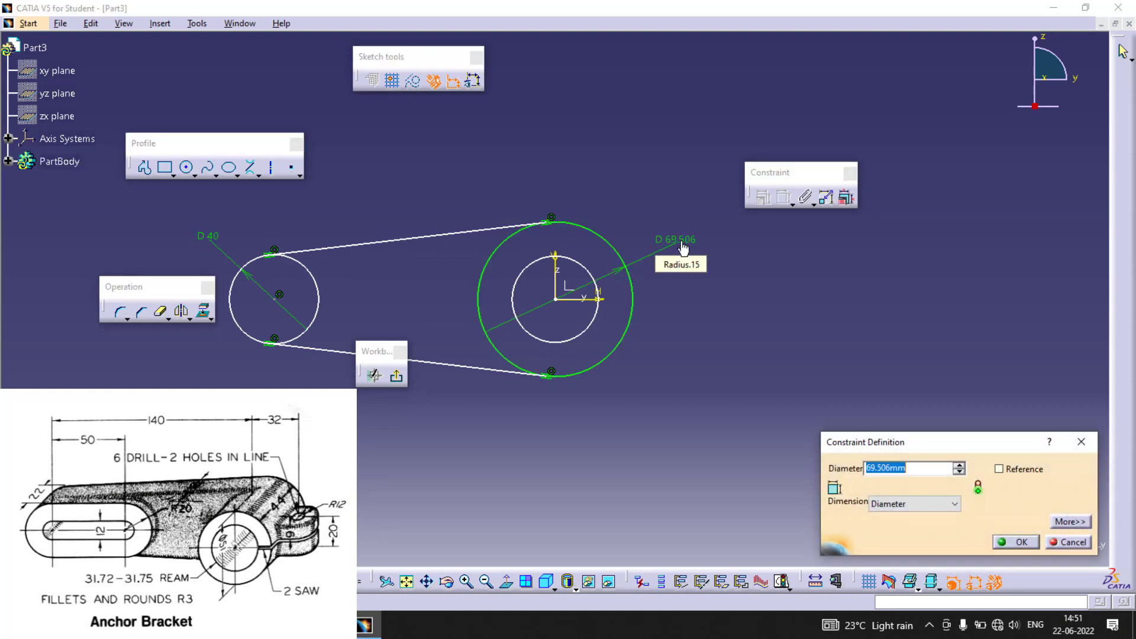
type("51")
key("Return")
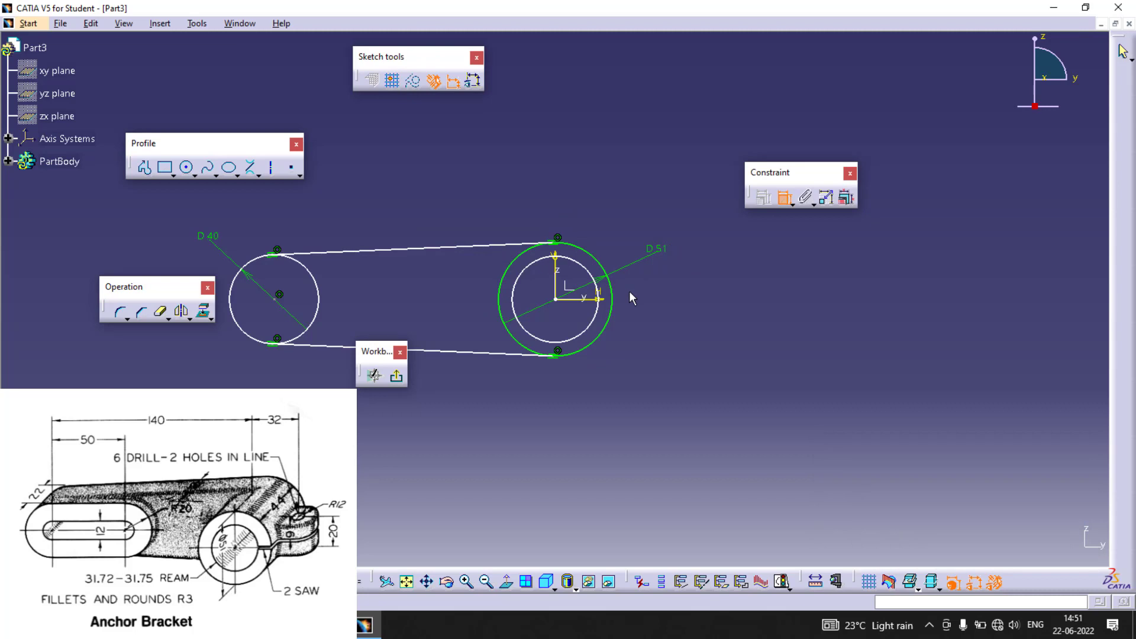
Dimension the inner origin circle's diameter and set it to 31.7 mm
left_click(591, 322)
left_click(729, 313)
double_click(729, 309)
type("3")
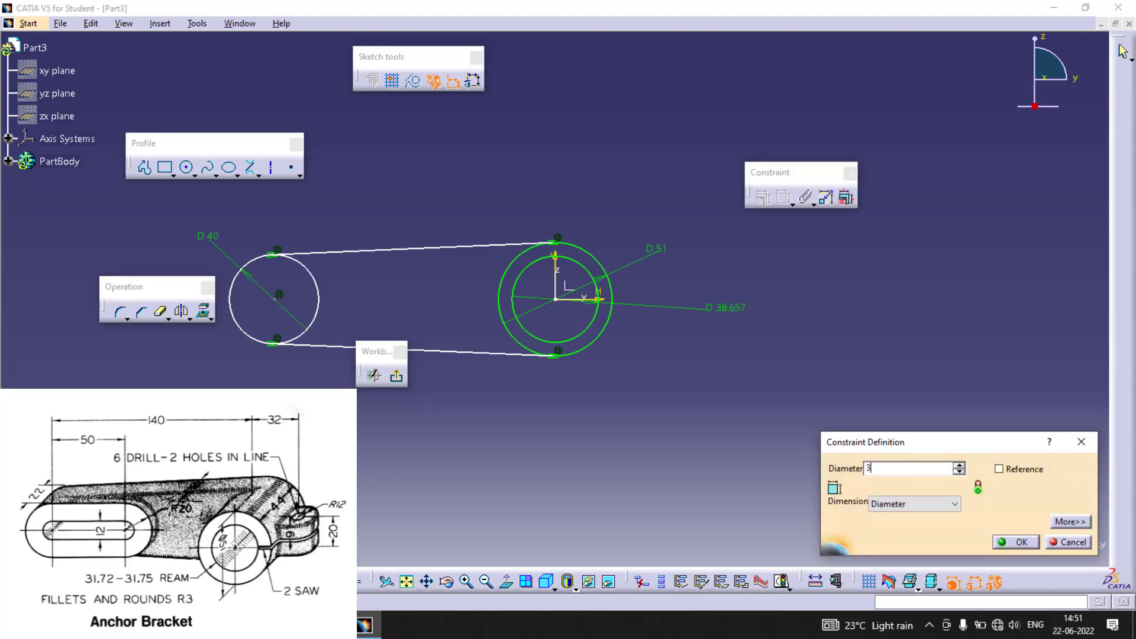
type("1.7")
key("Return")
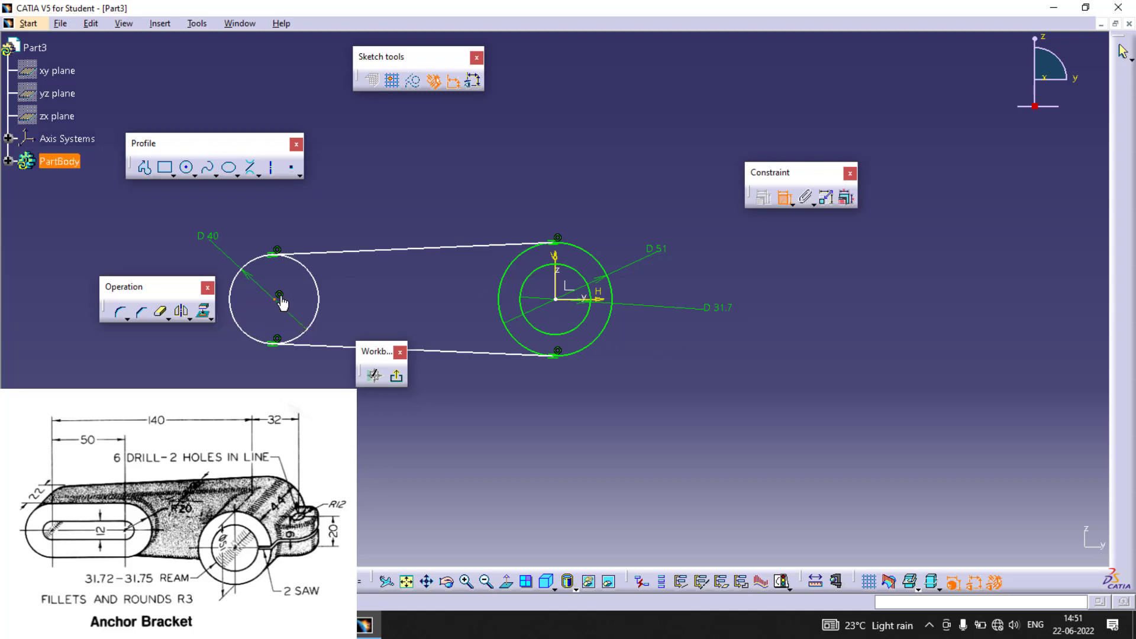
Dimension the horizontal distance between the left circle's centre and the origin and set it to 140 mm
left_click(555, 299)
double_click(528, 170)
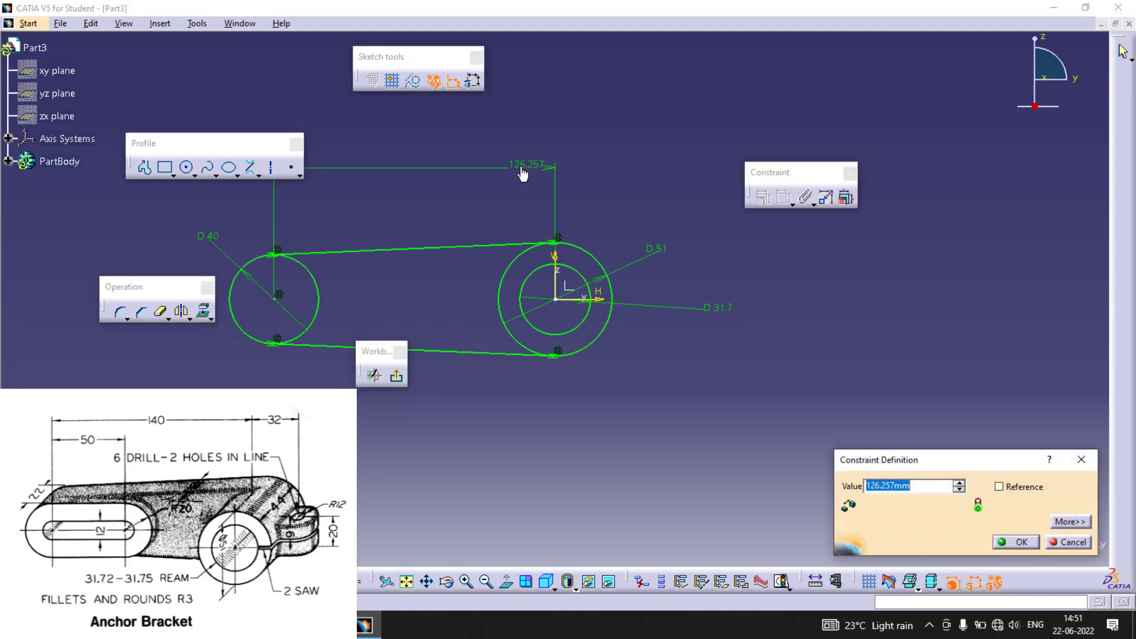
type("140")
key("Return")
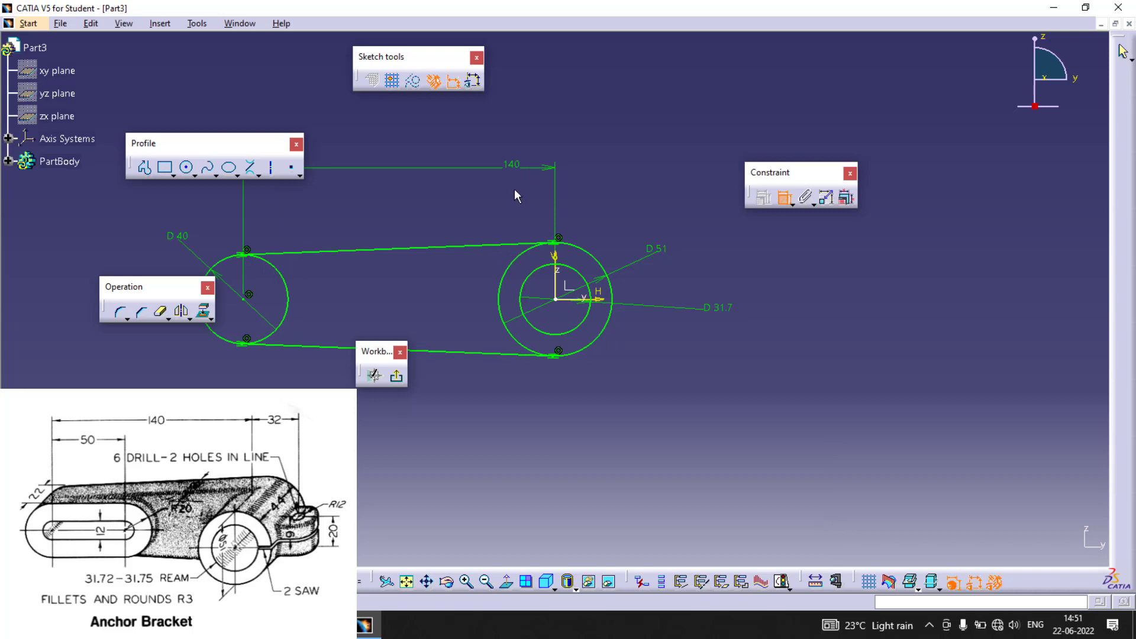
mouse_move(416, 304)
middle_mouse_down()
mouse_move(420, 325)
mouse_move(482, 297)
mouse_move(643, 358)
middle_mouse_up()
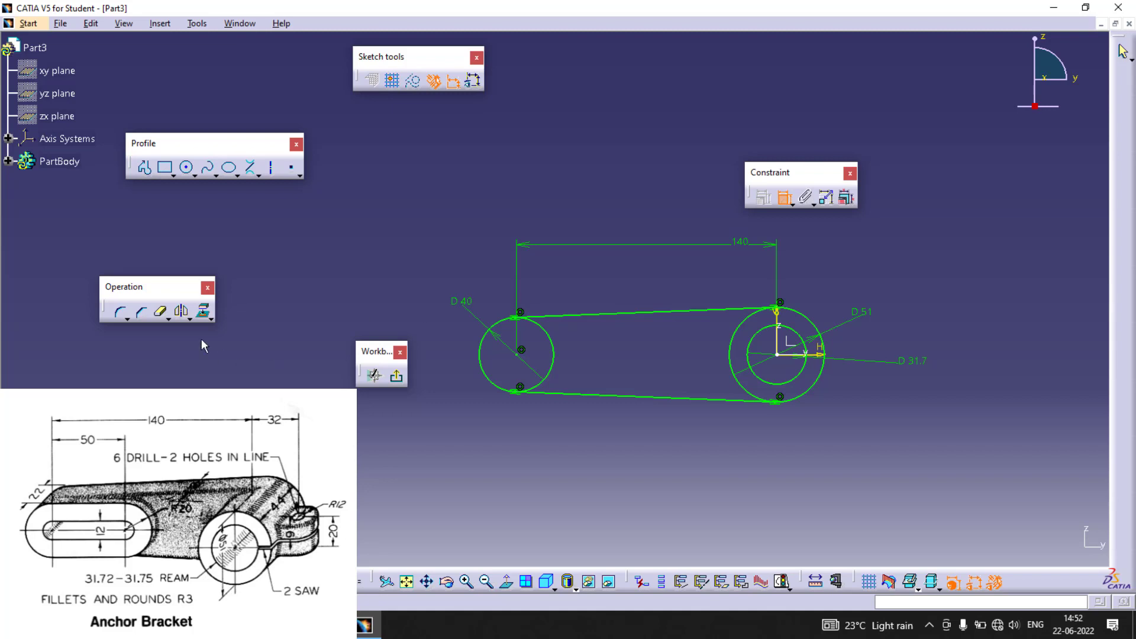
Trim away the inner arcs of the left circle and the 51 mm circle between the tangent lines
left_click(160, 312)
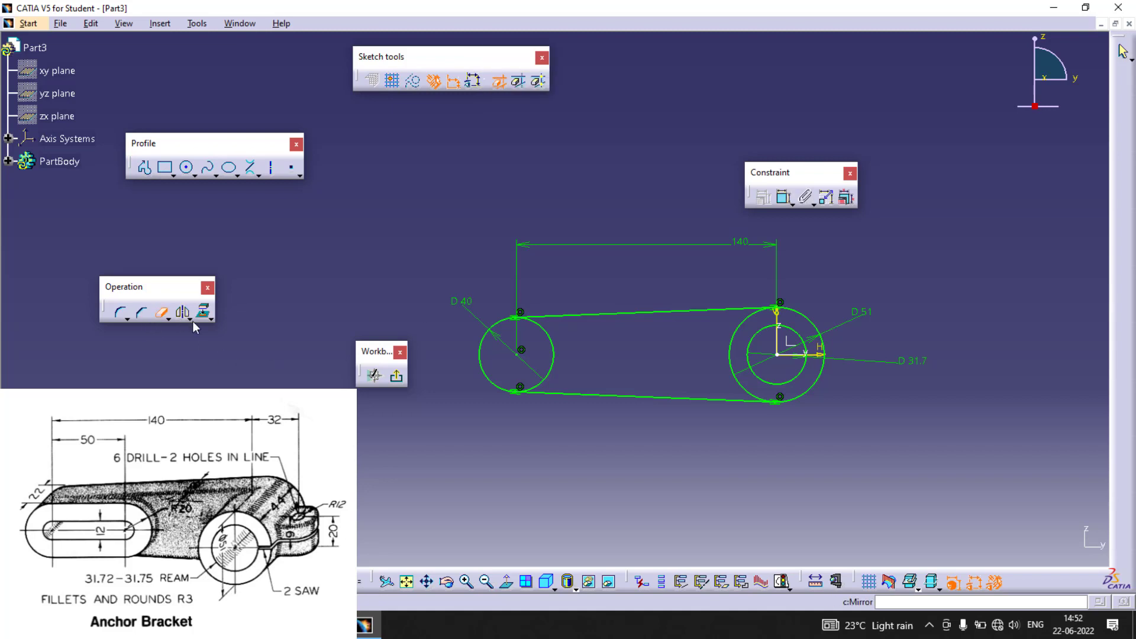
left_click(555, 359)
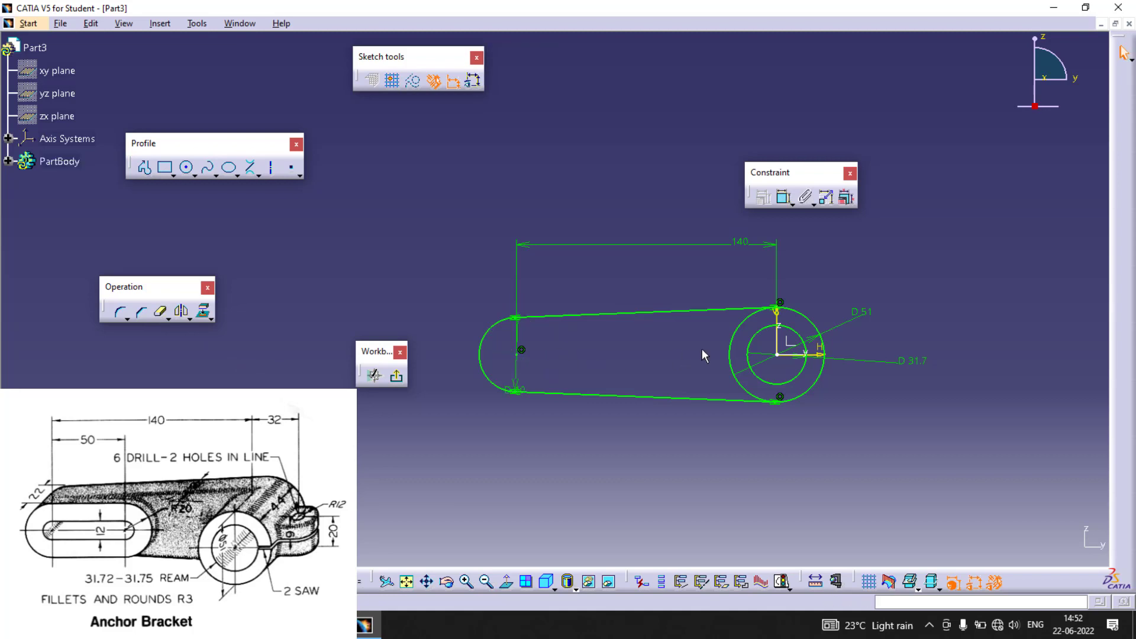
left_click(738, 351)
left_click(160, 311)
left_click(740, 345)
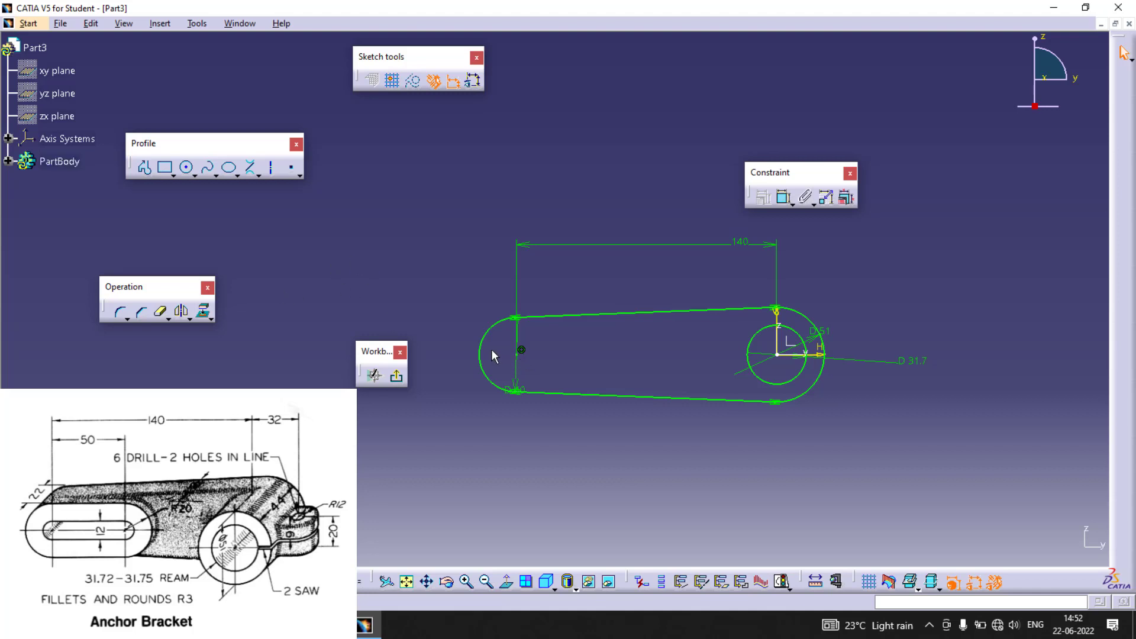
Sketch a horizontal elongated hole starting at the left arc's centre, about 61 mm between centres and about 7 mm in radius
left_click(174, 176)
left_click(252, 189)
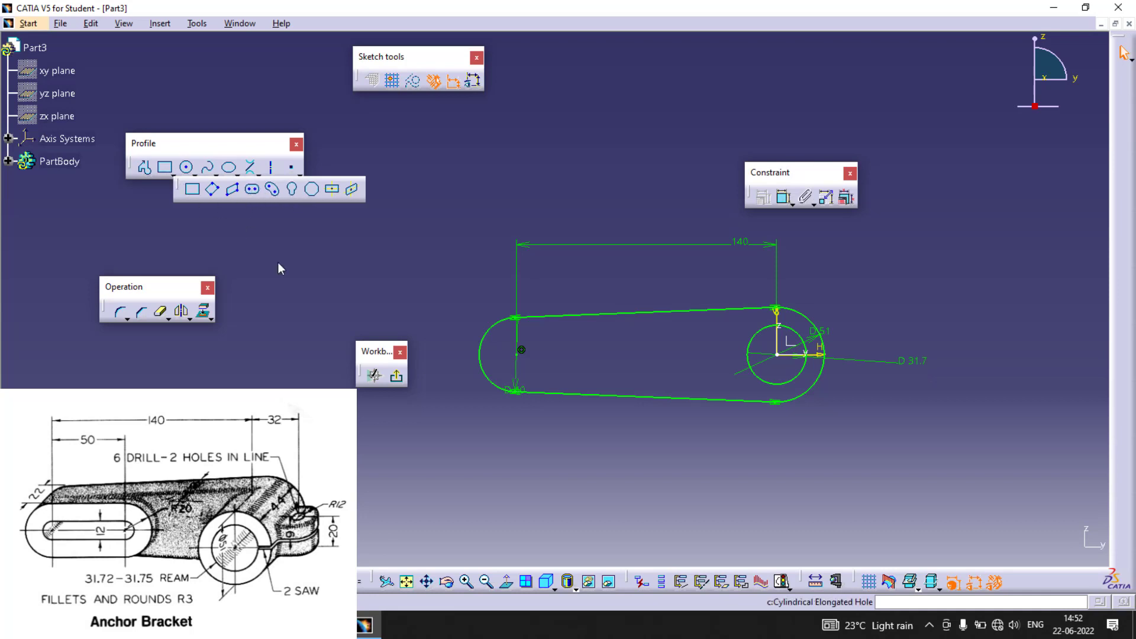
left_click(517, 352)
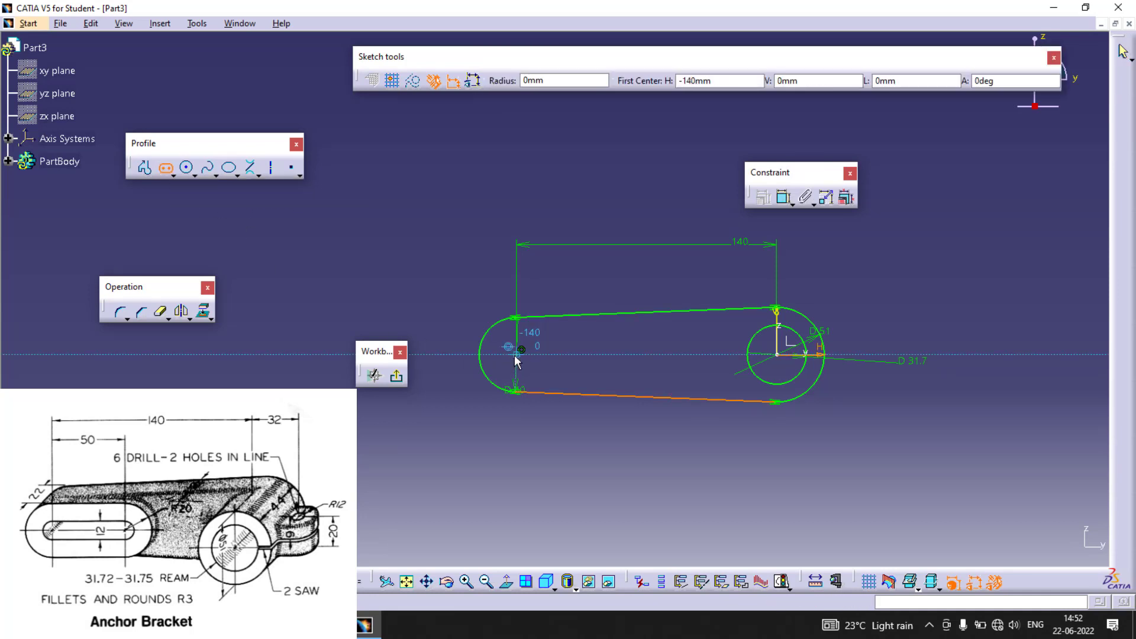
left_click(630, 354)
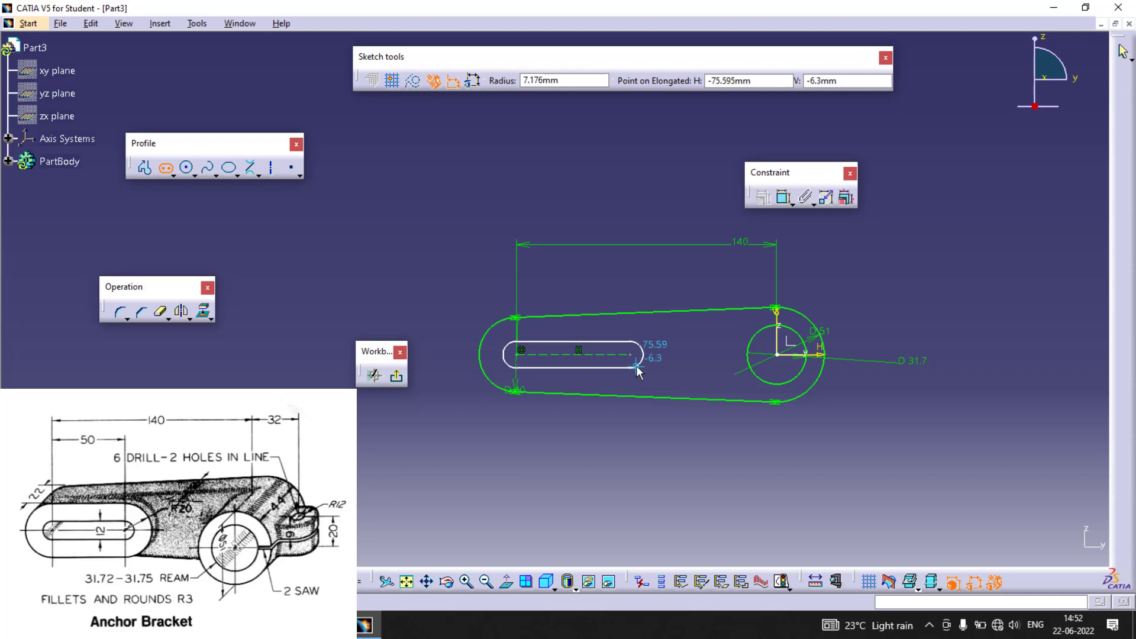
left_click(636, 367)
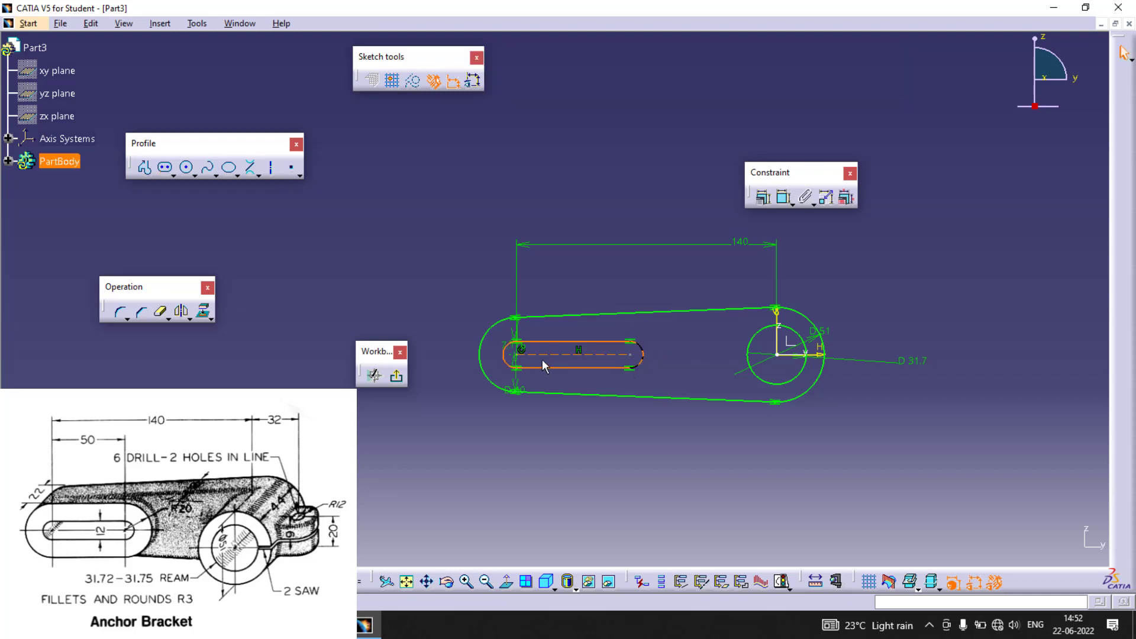
Try to dimension the elongated hole's width, setting its edge-to-centreline dimension to 12 mm
left_click(784, 198)
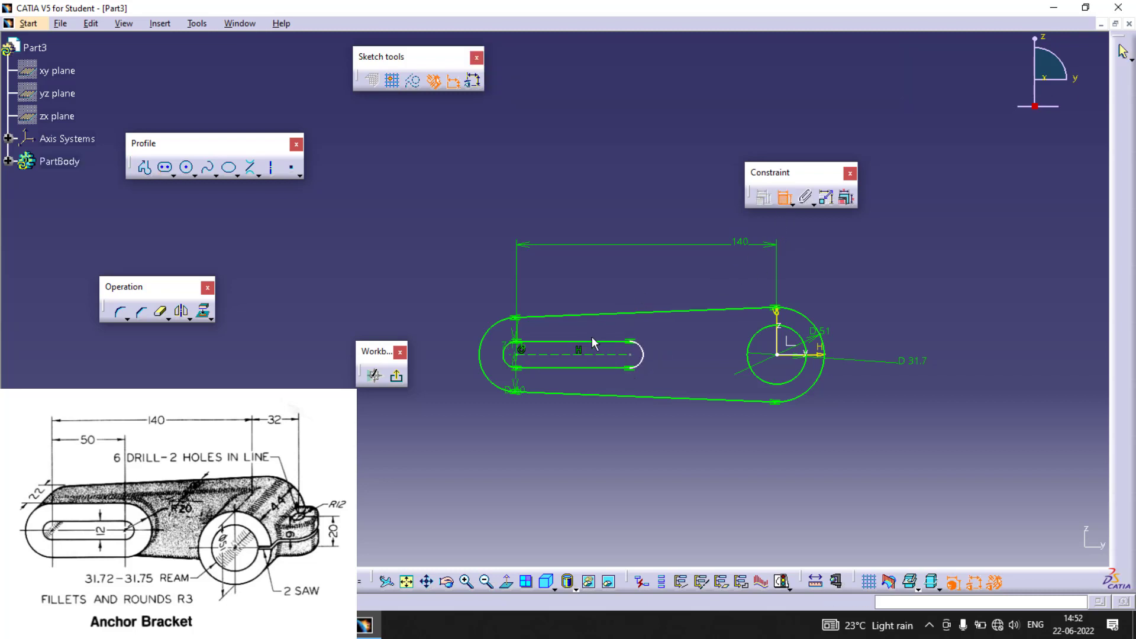
left_click(592, 342)
left_click(603, 368)
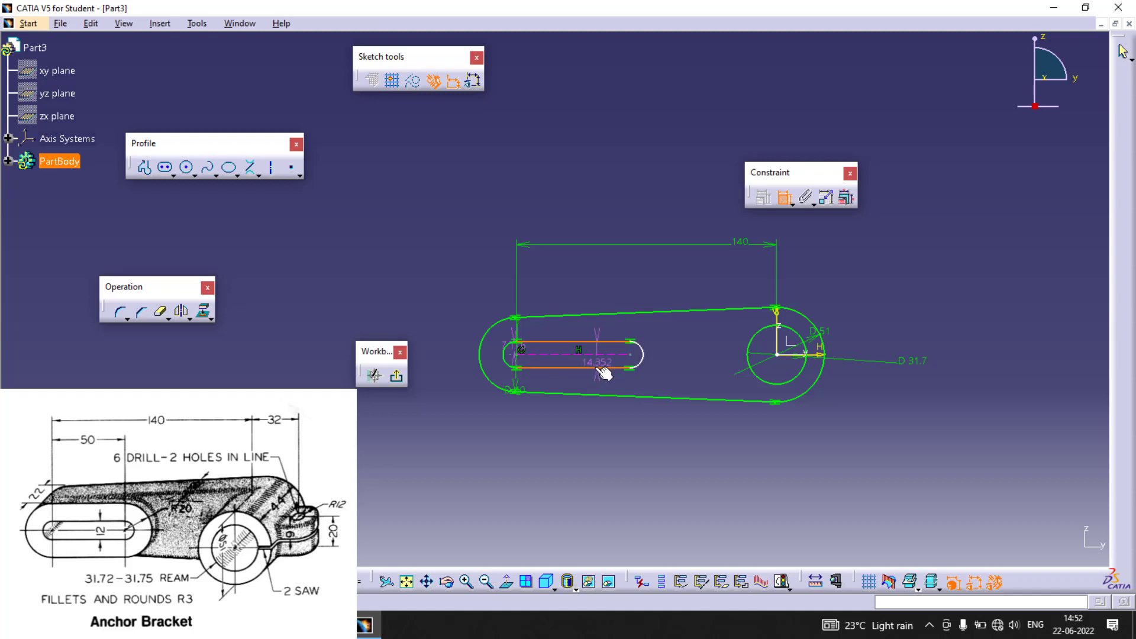
double_click(498, 350)
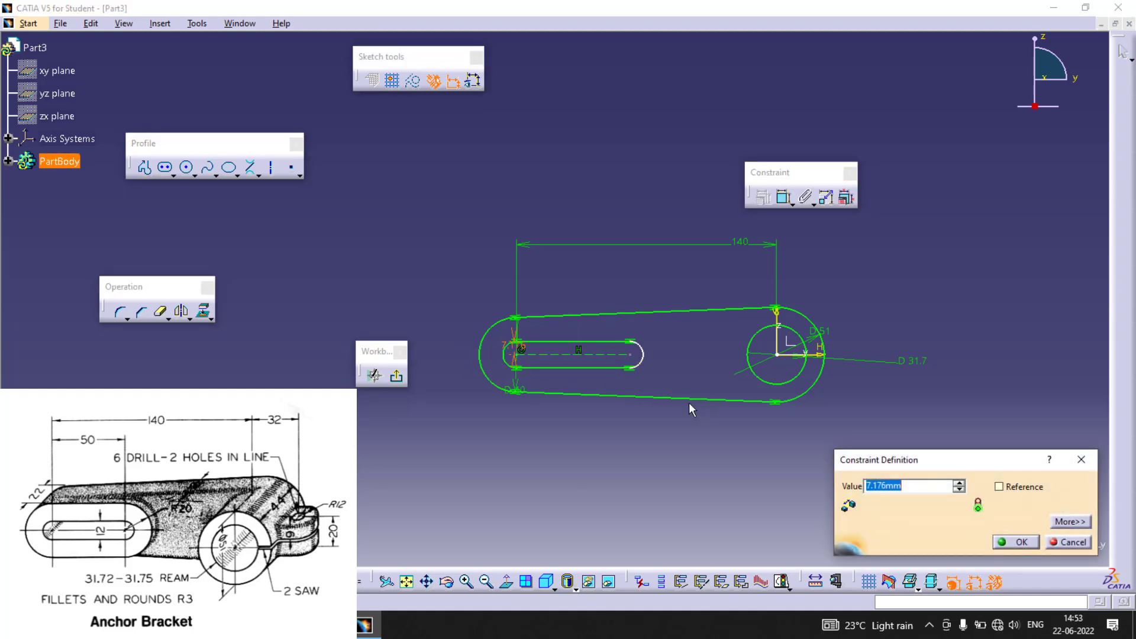
type("12")
key("Return")
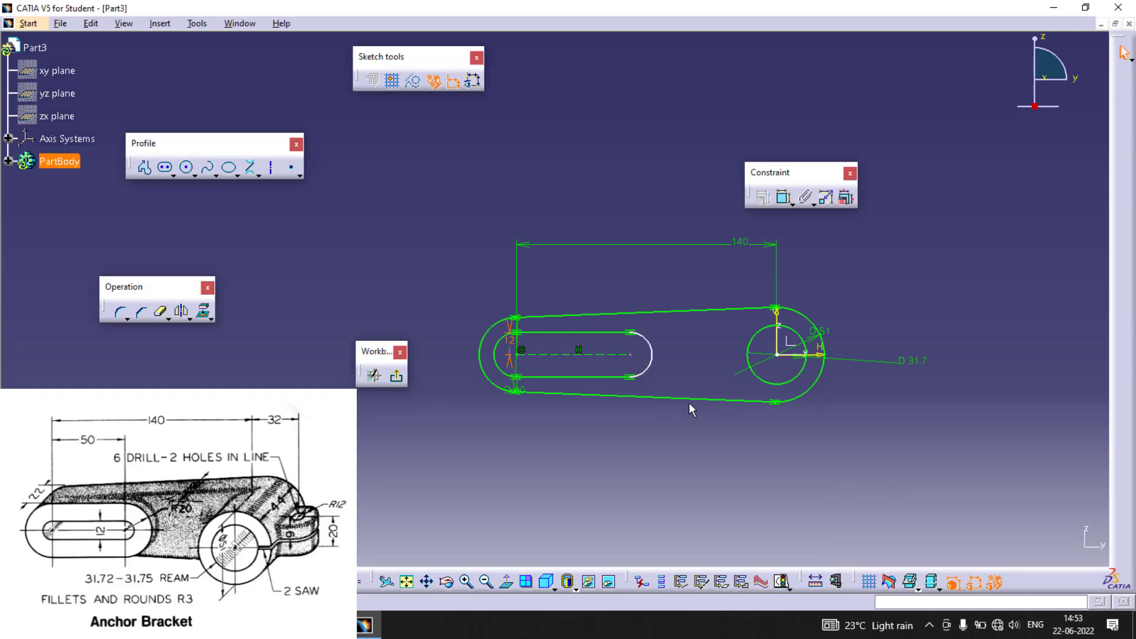
Move the elongated hole's edge-to-centreline dimension clear of its right end and set it to 6 mm
left_click_drag(511, 349, 704, 342)
double_click(704, 341)
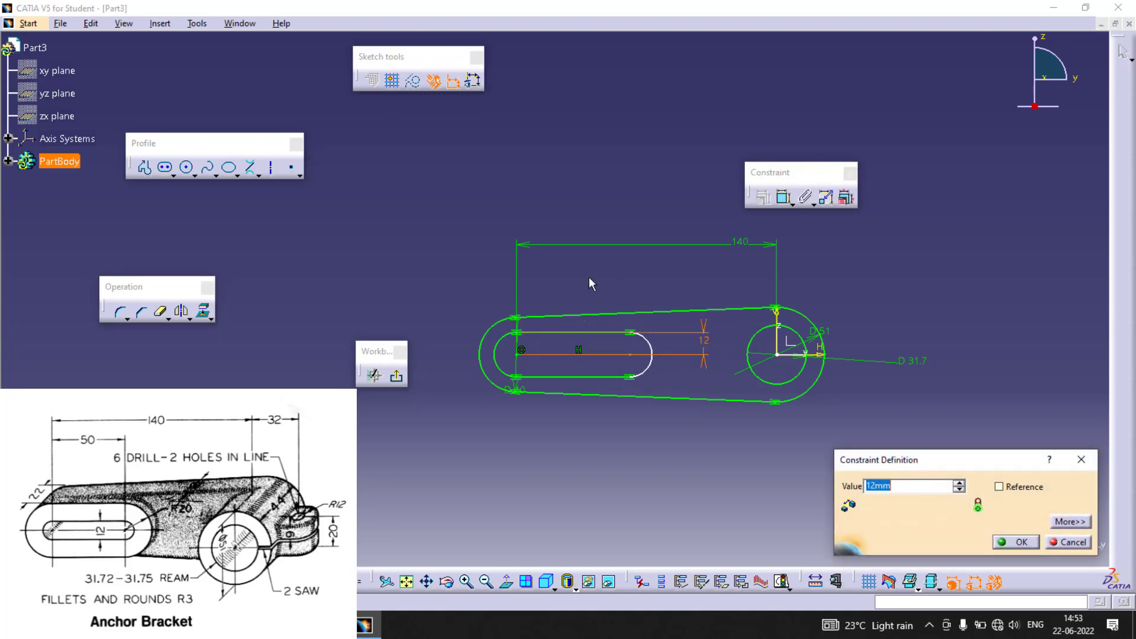
type("6")
key("Return")
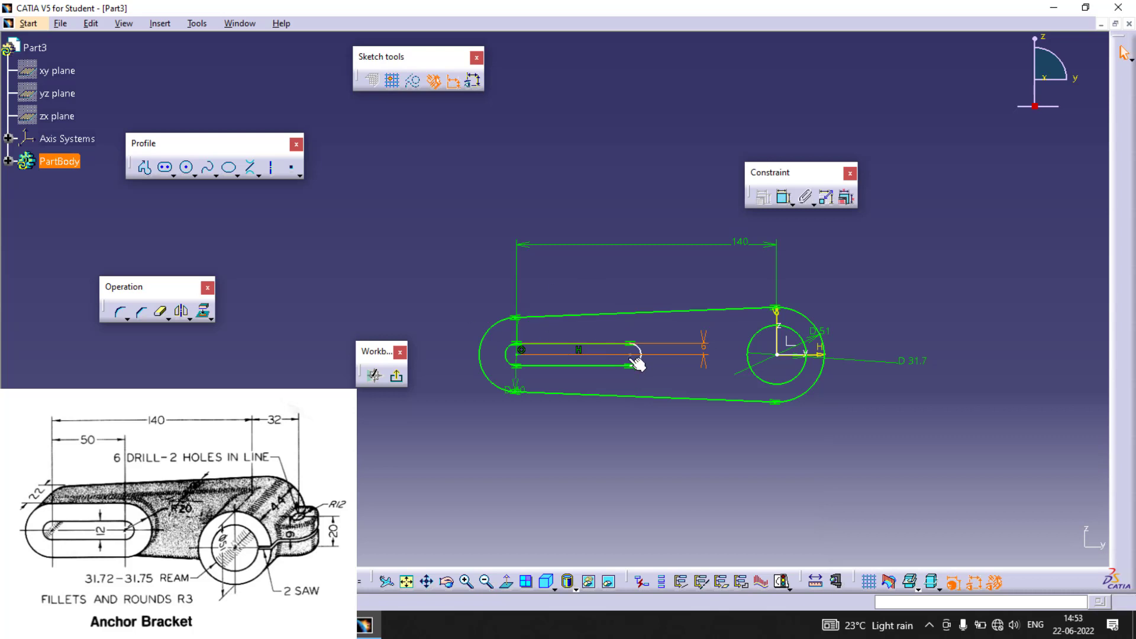
Dimension the distance between the elongated hole's two arc centres and set it to 50 mm
left_click(784, 199)
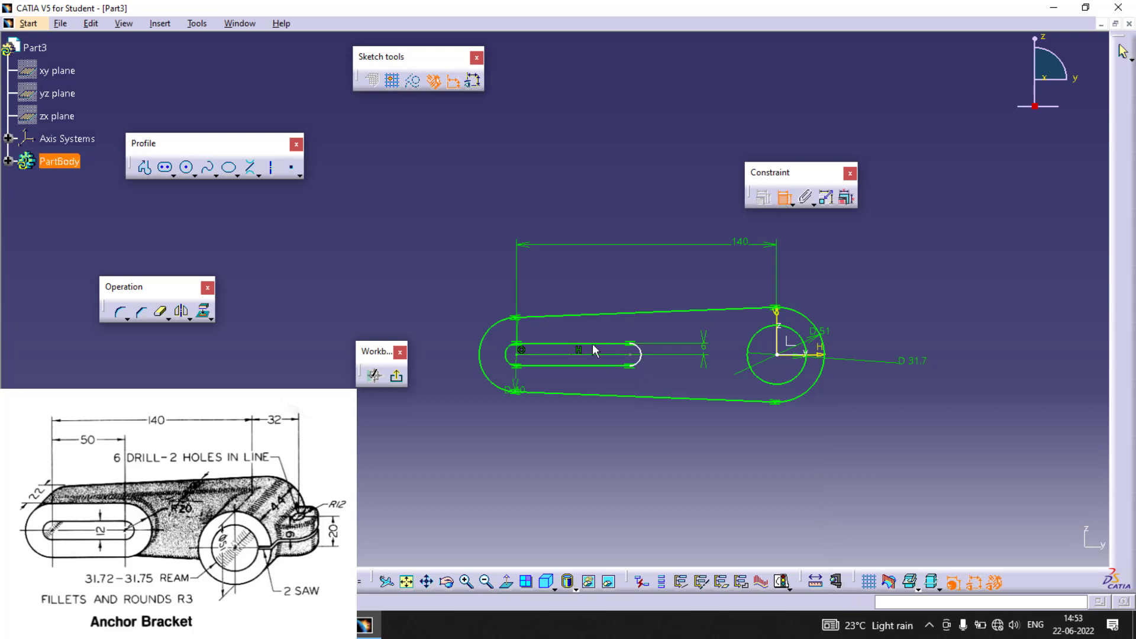
left_click(636, 355)
left_click(521, 355)
double_click(576, 287)
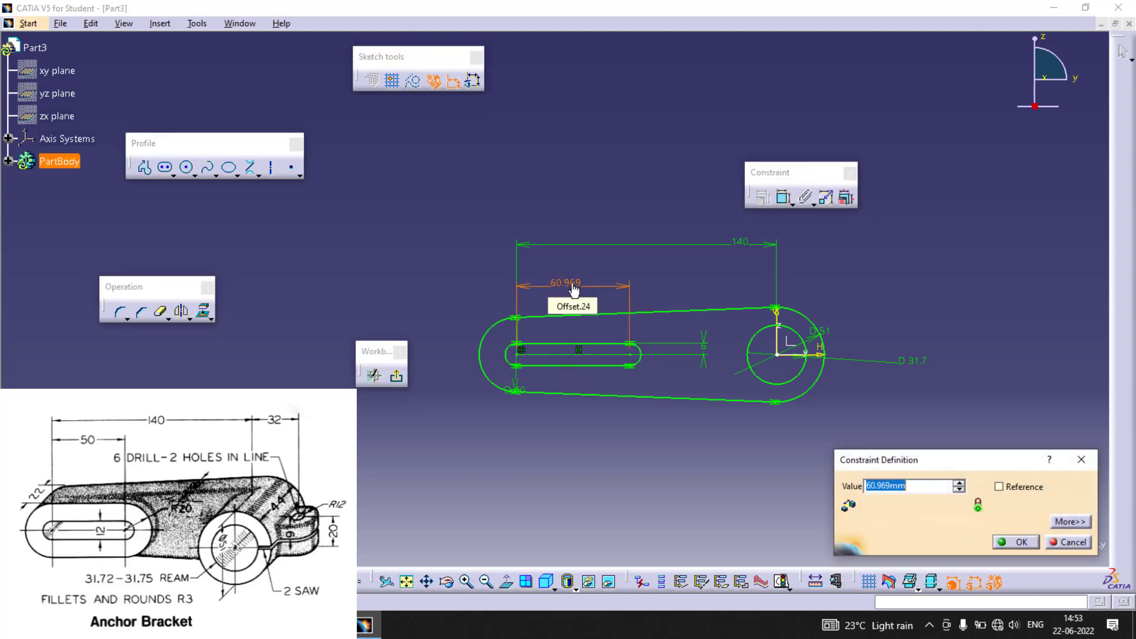
type("501")
key("BackSpace")
key("Return")
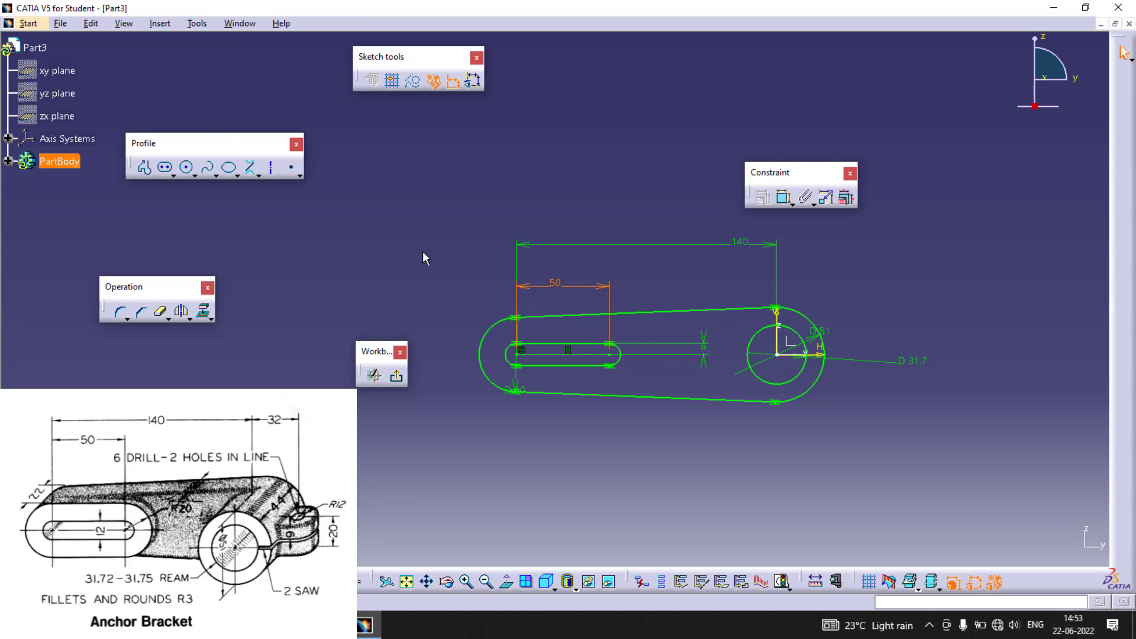
left_click(423, 227)
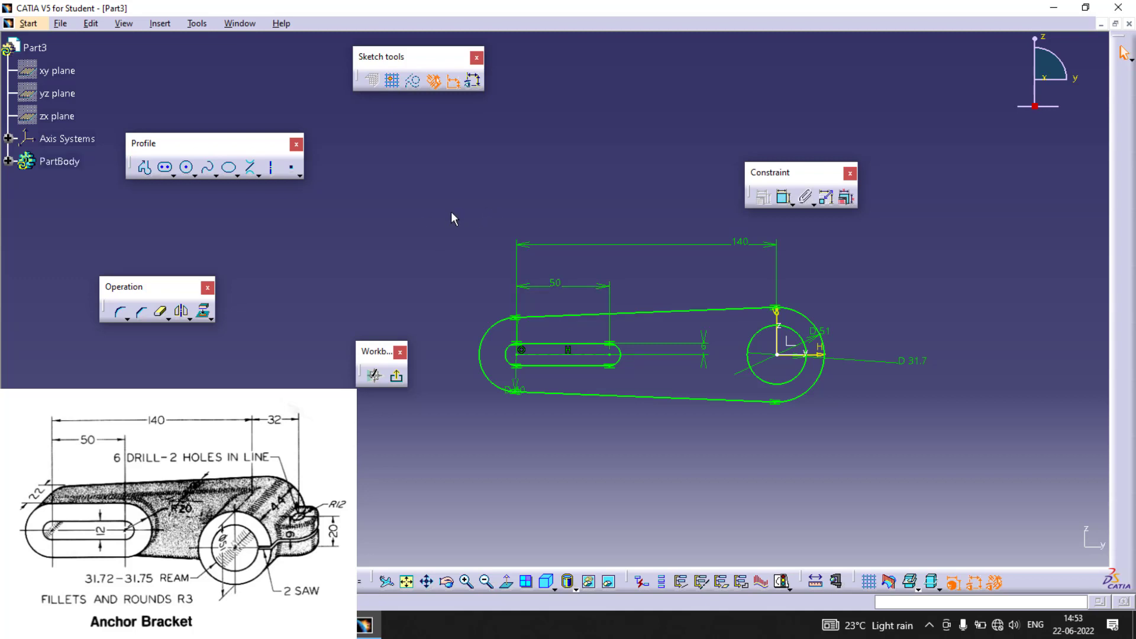
Exit the sketch and pad the arm profile to a length of 18 mm
left_click(374, 375)
left_click(188, 134)
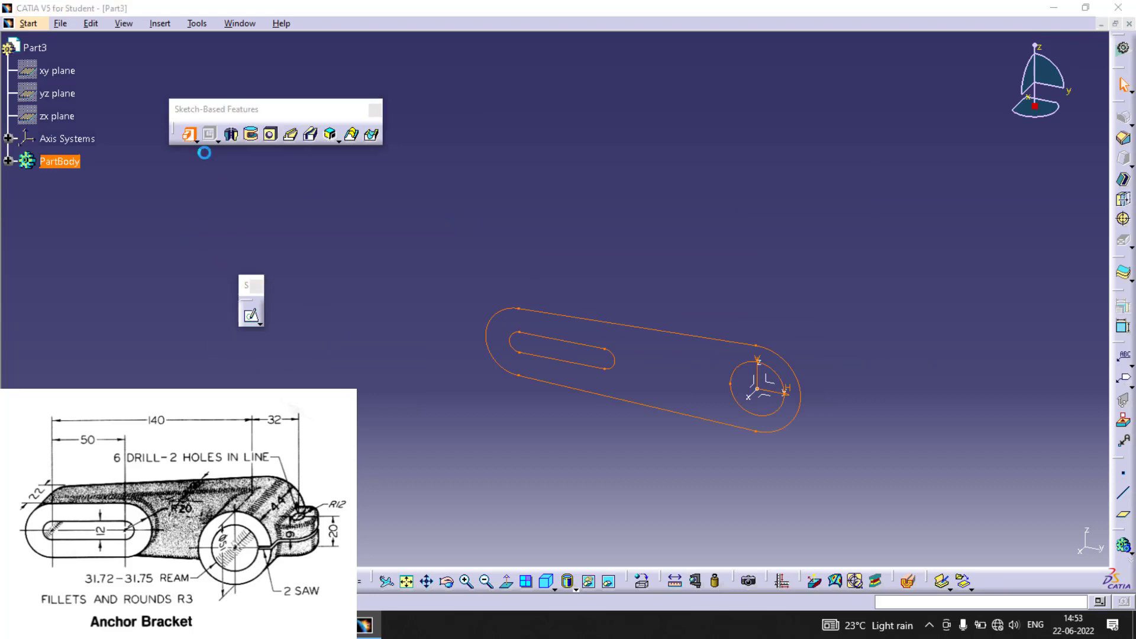
type("18")
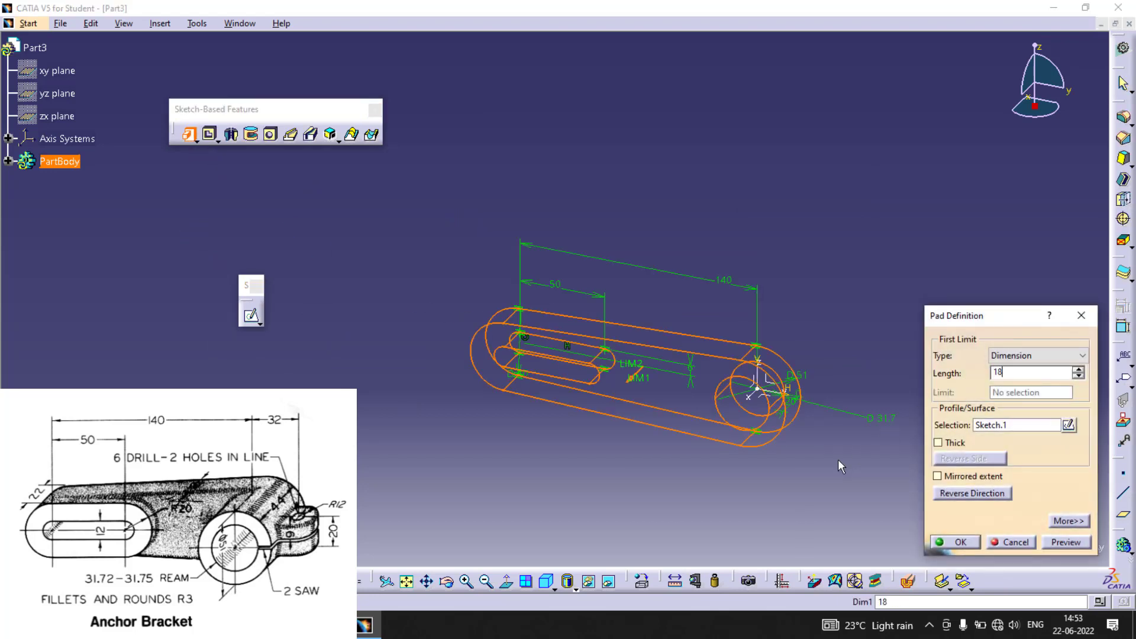
key("Return")
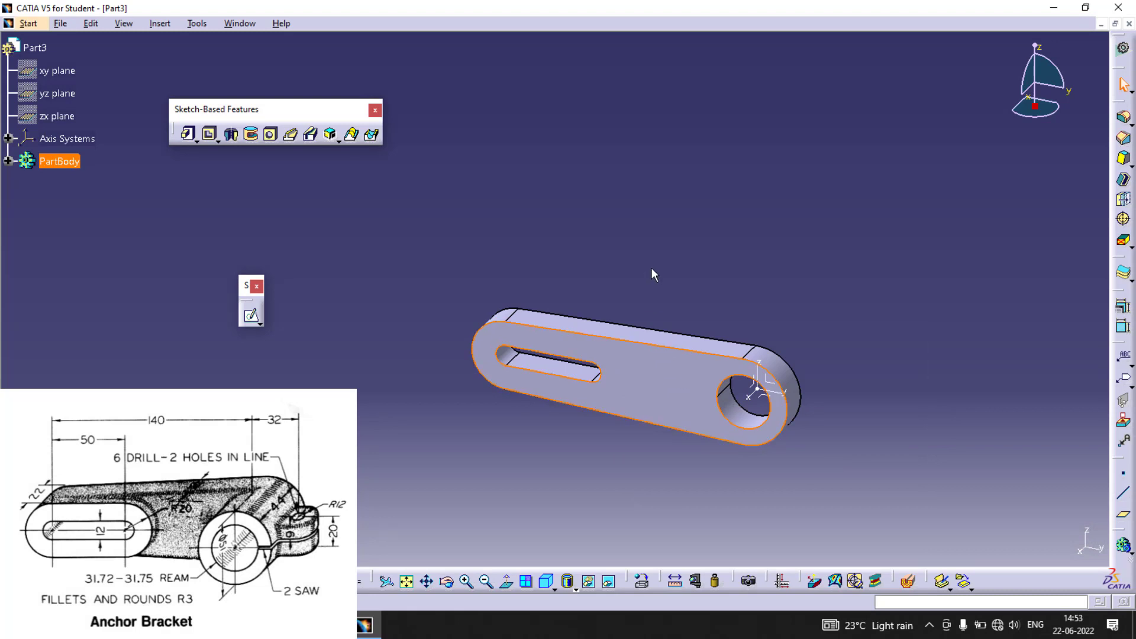
Open a sketch on the arm's front face and draw a circle at the origin, slightly larger than the arm's rounded right end
left_click(251, 315)
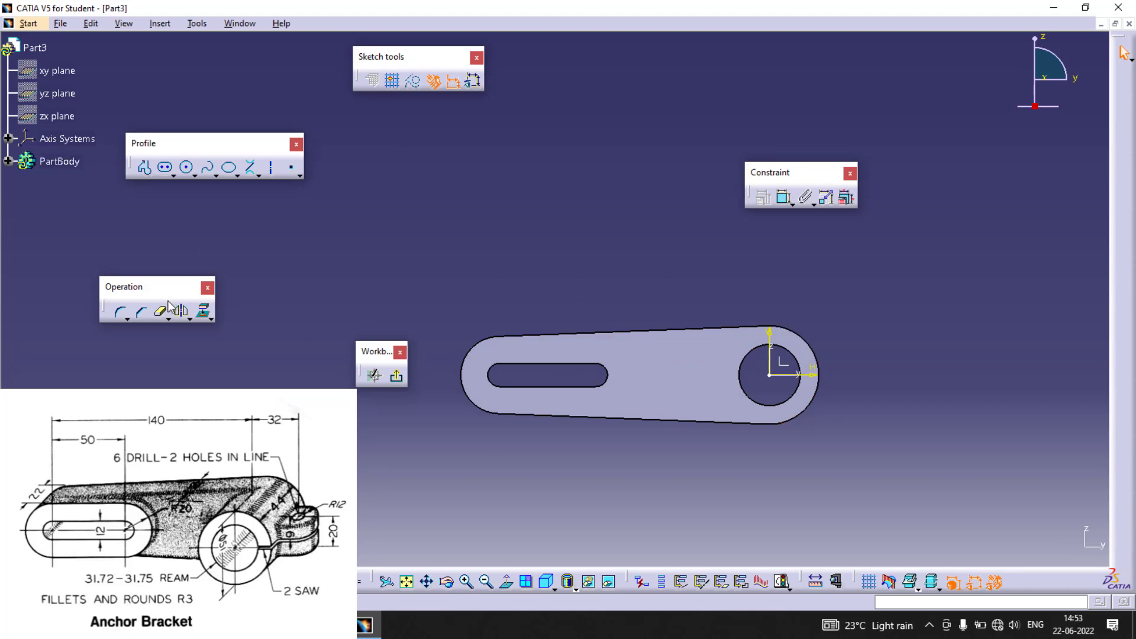
left_click(187, 167)
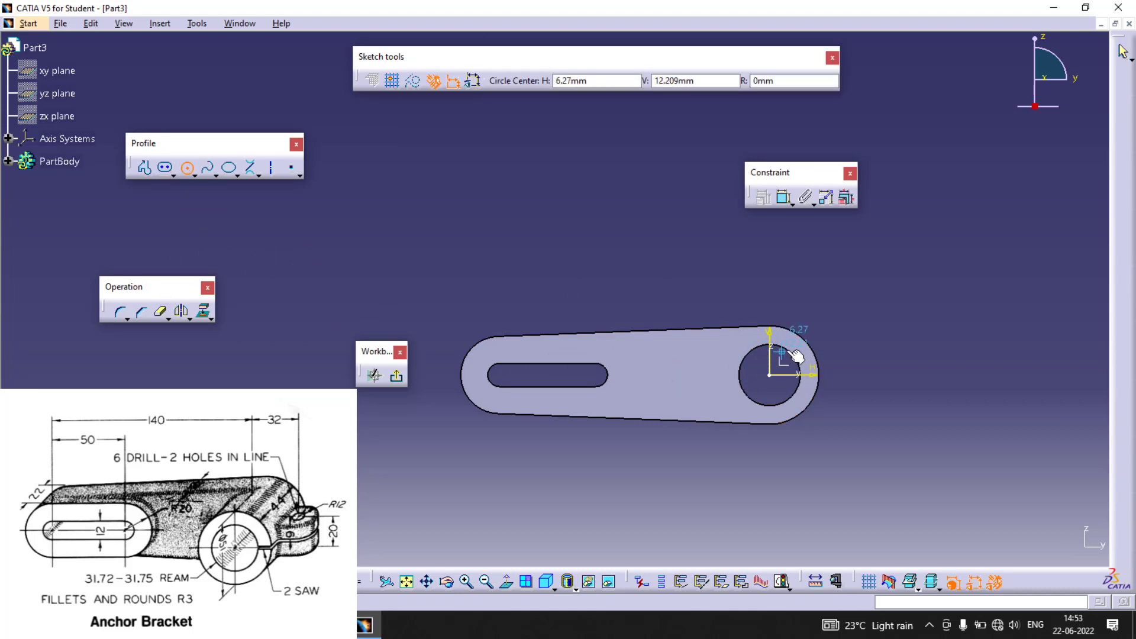
left_click(770, 375)
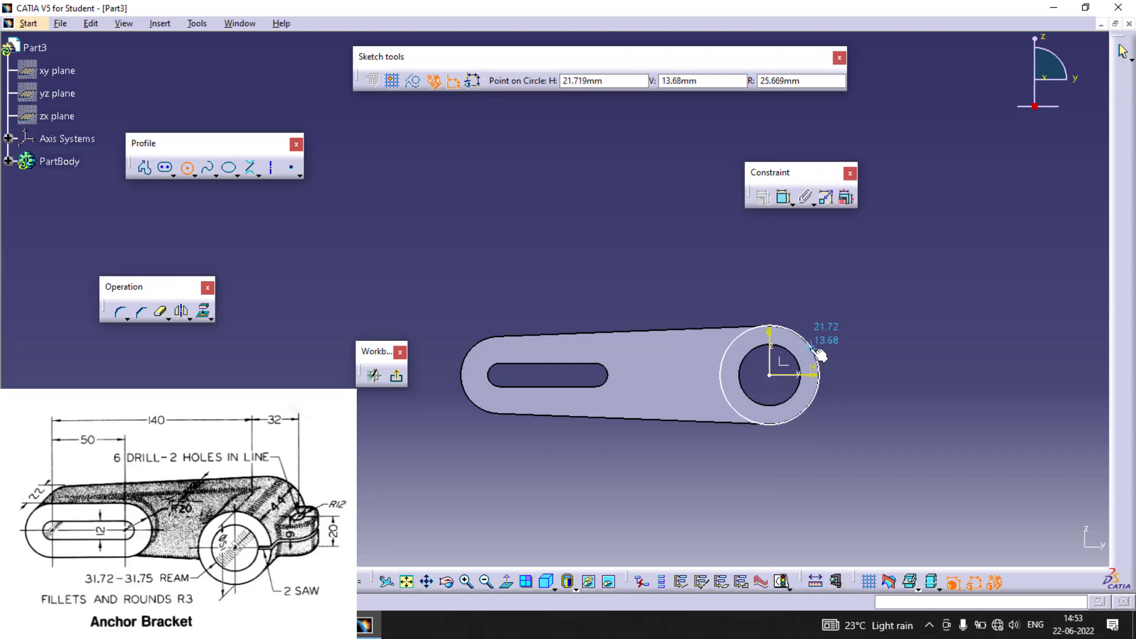
left_click(818, 340)
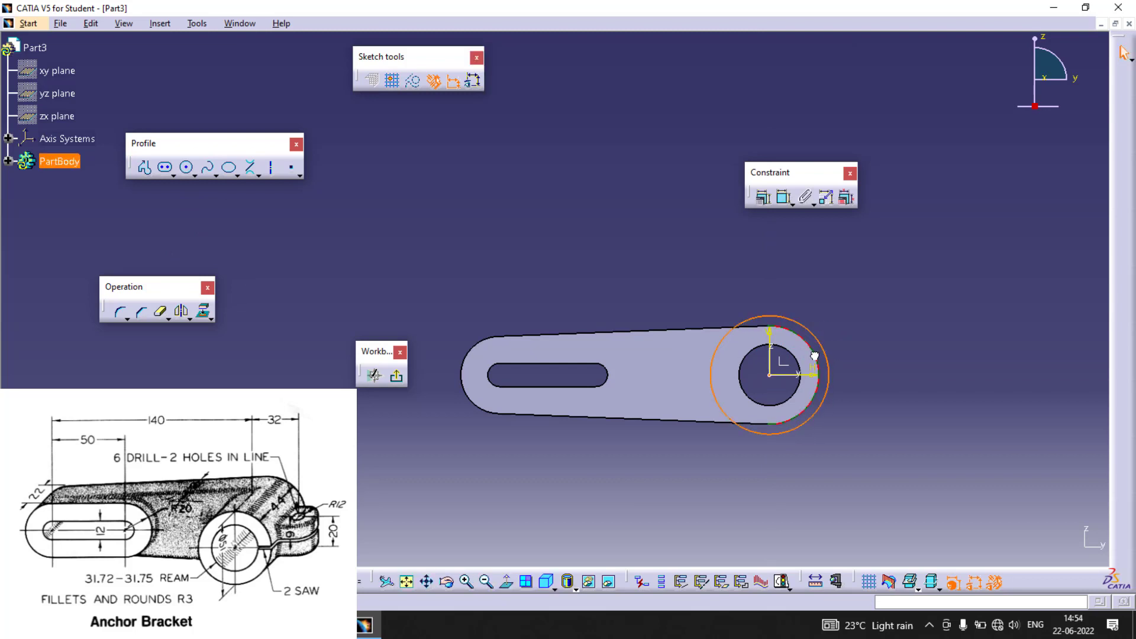
Constrain the new circle tangent to the outer edge of the arm's rounded right end
left_click(814, 356, "ctrl")
left_click(783, 197)
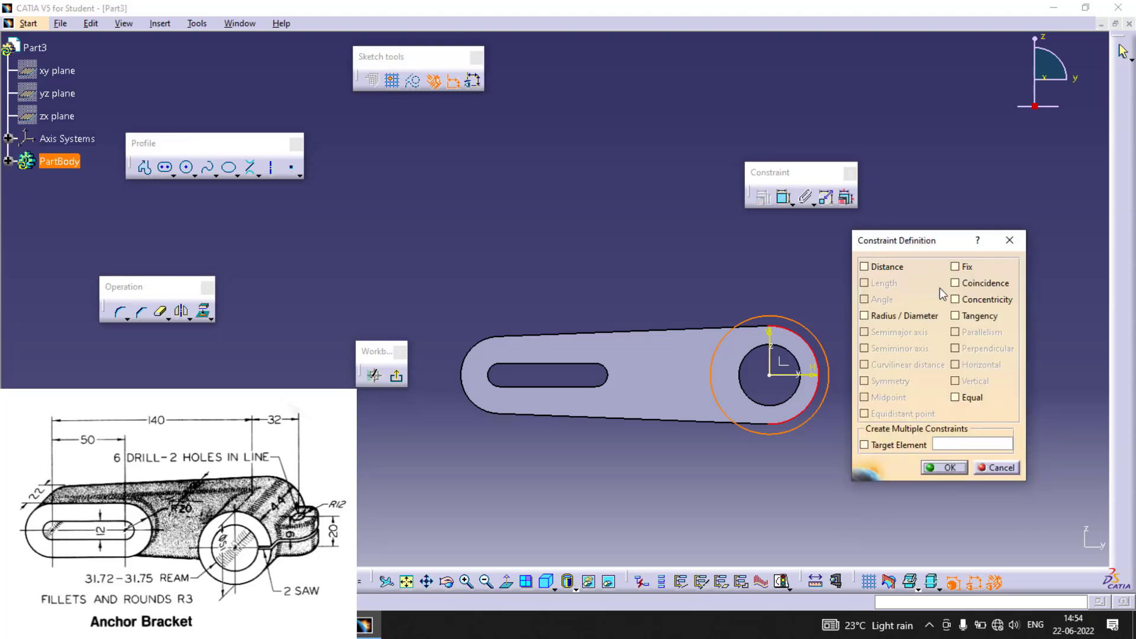
left_click(973, 317)
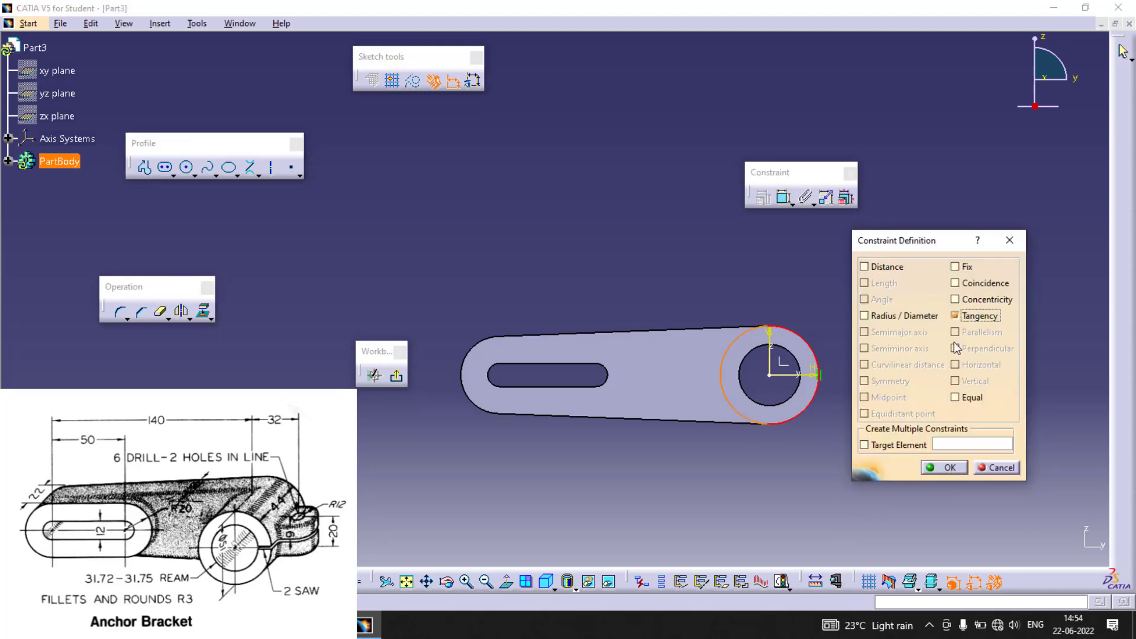
left_click(944, 468)
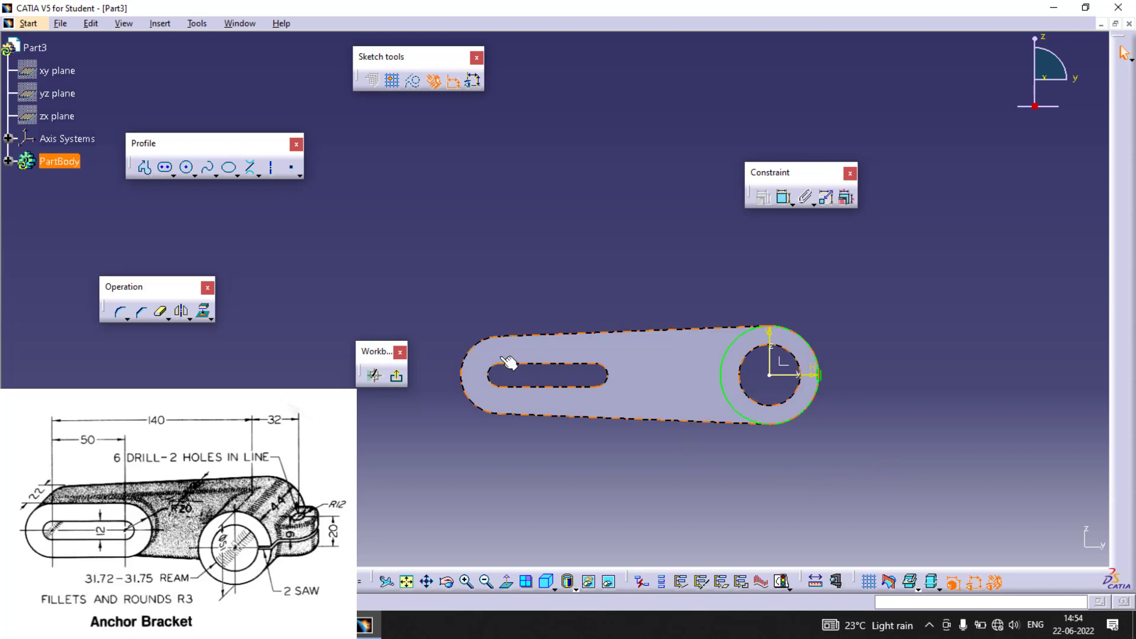
Draw a horizontal elongated hole profile with about 27 mm radius around the arm's slot, with its centres inside the slot's ends
left_click(482, 354)
left_click(166, 168)
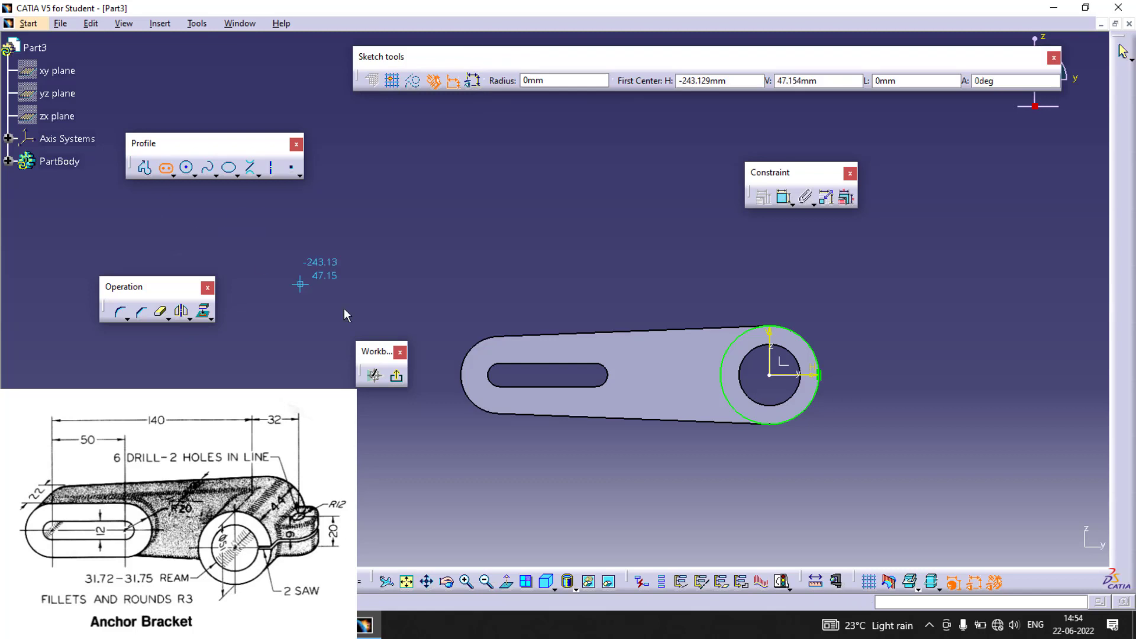
left_click(505, 376)
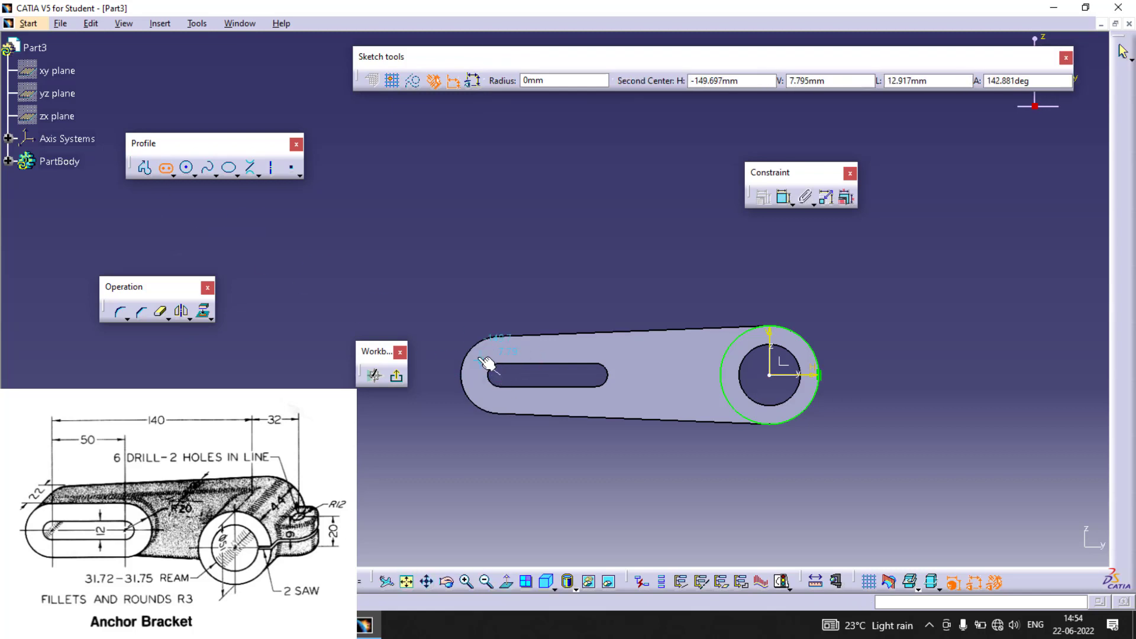
left_click(591, 373)
left_click(652, 391)
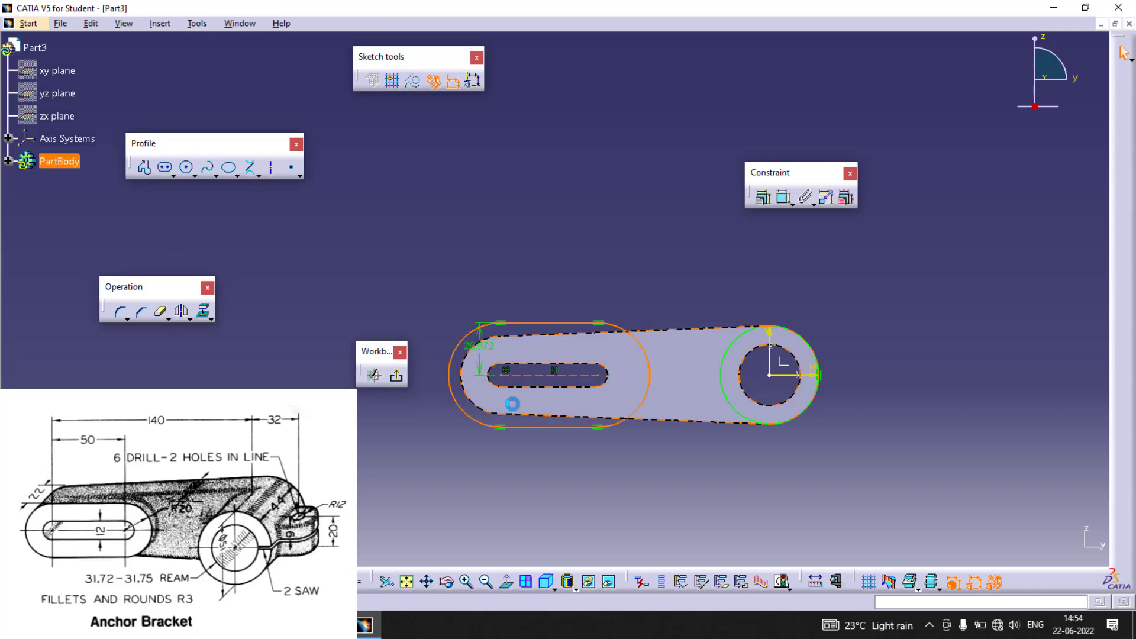
Constrain the elongated profile's left arc tangent to the arm's rounded left edge
left_click(450, 365)
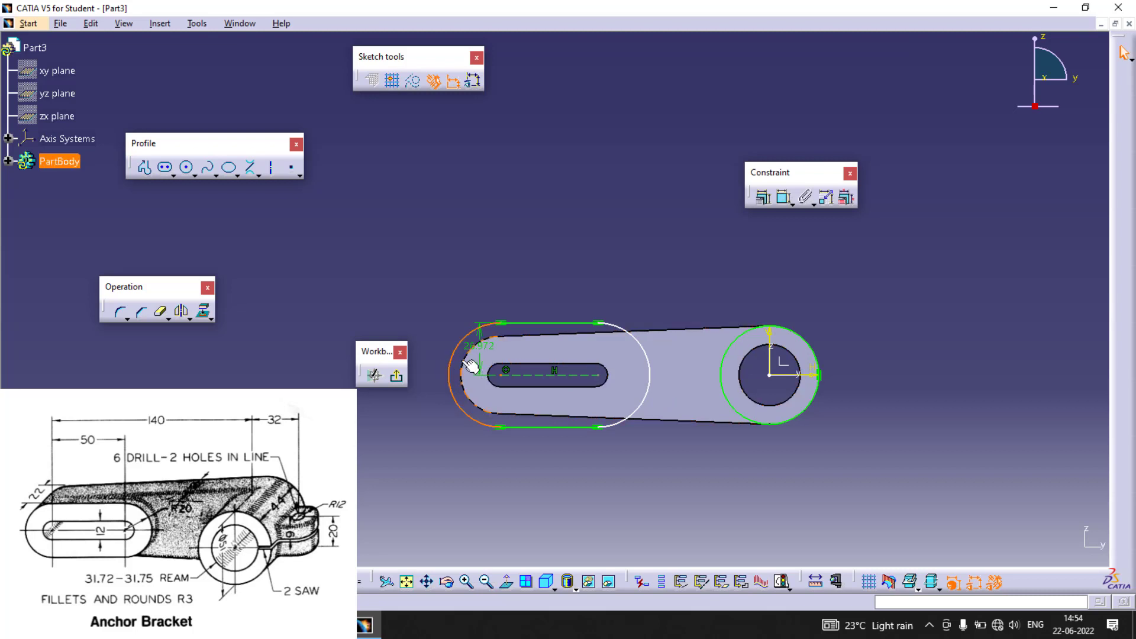
left_click(462, 360, "ctrl")
left_click(770, 201)
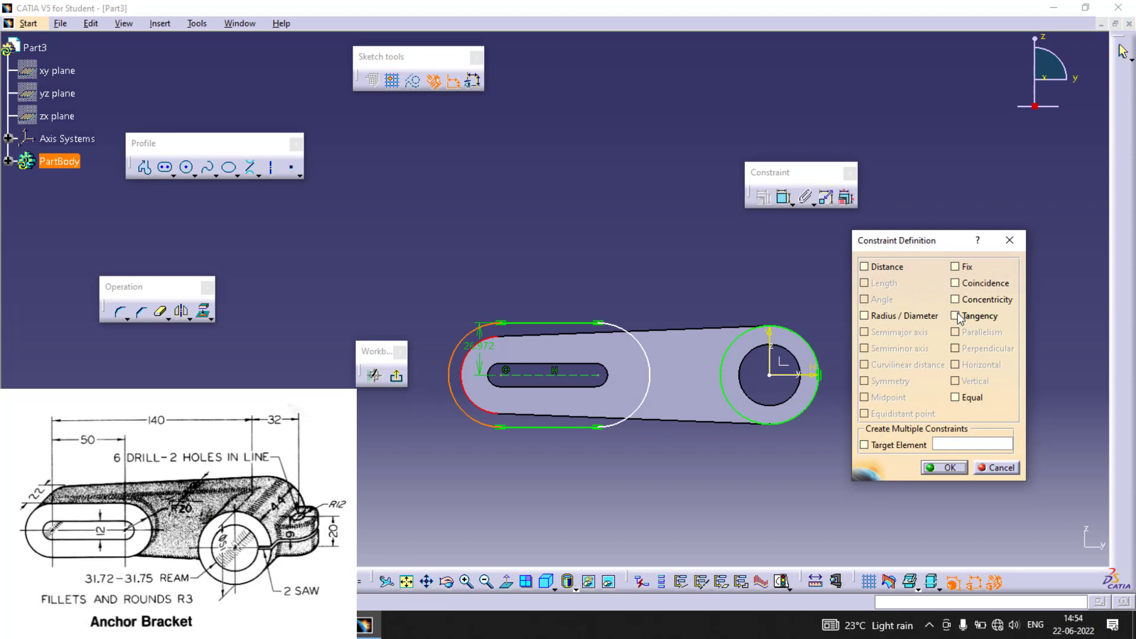
left_click(956, 316)
left_click(944, 468)
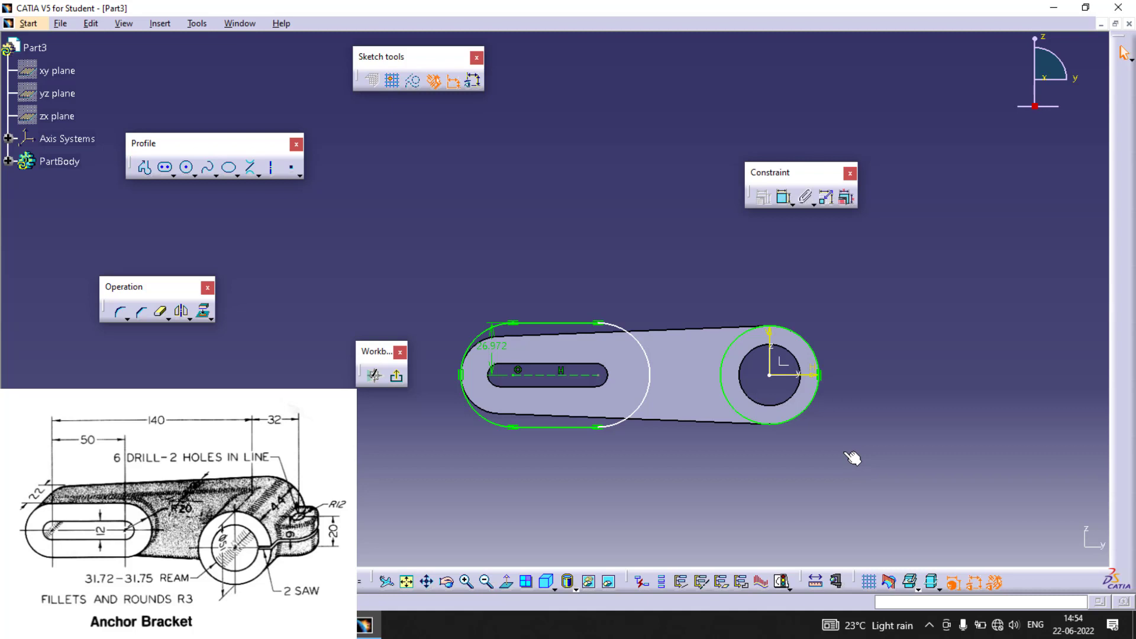
Set the elongated profile's radius to 20 mm and dimension the distance between its arc centres as 50 mm
double_click(486, 348)
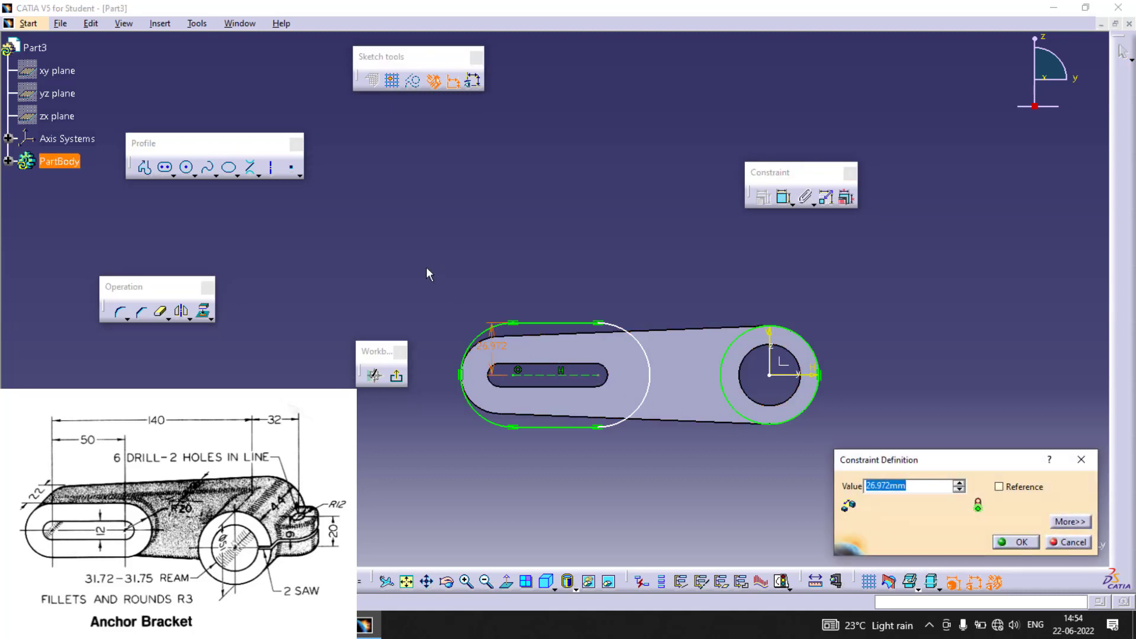
type("20")
key("Return")
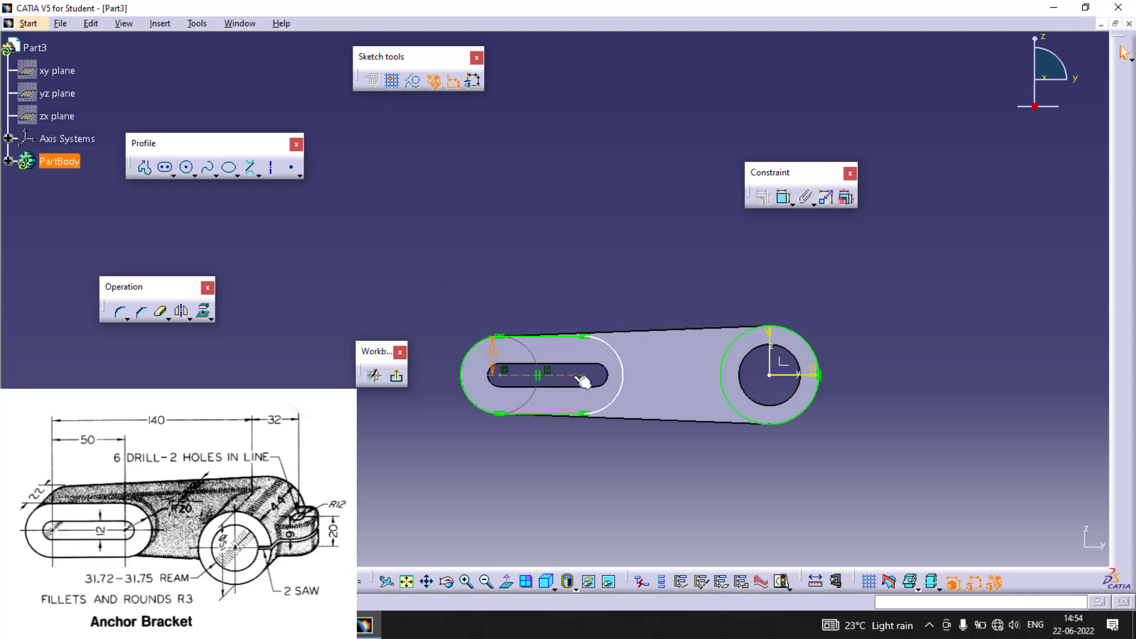
left_click(785, 197)
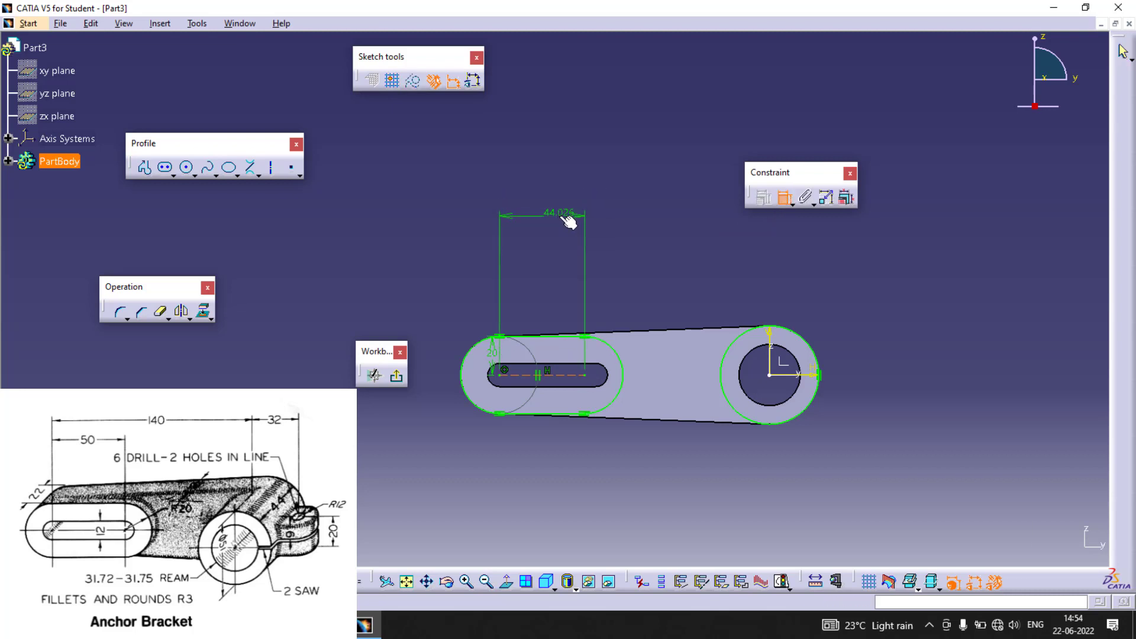
double_click(565, 218)
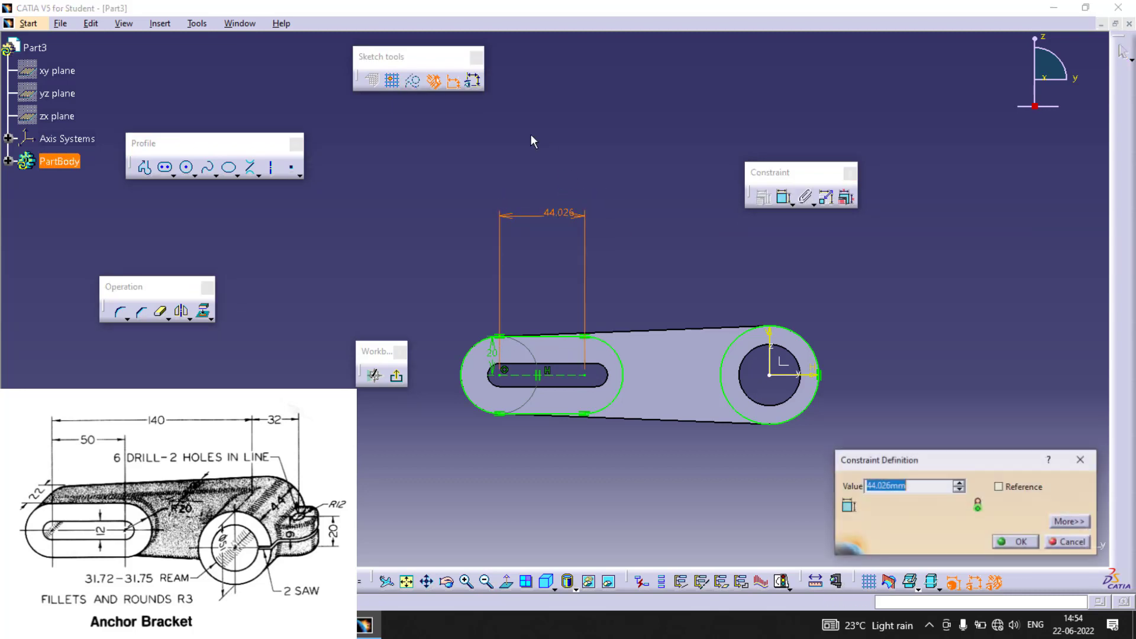
type("50")
key("Return")
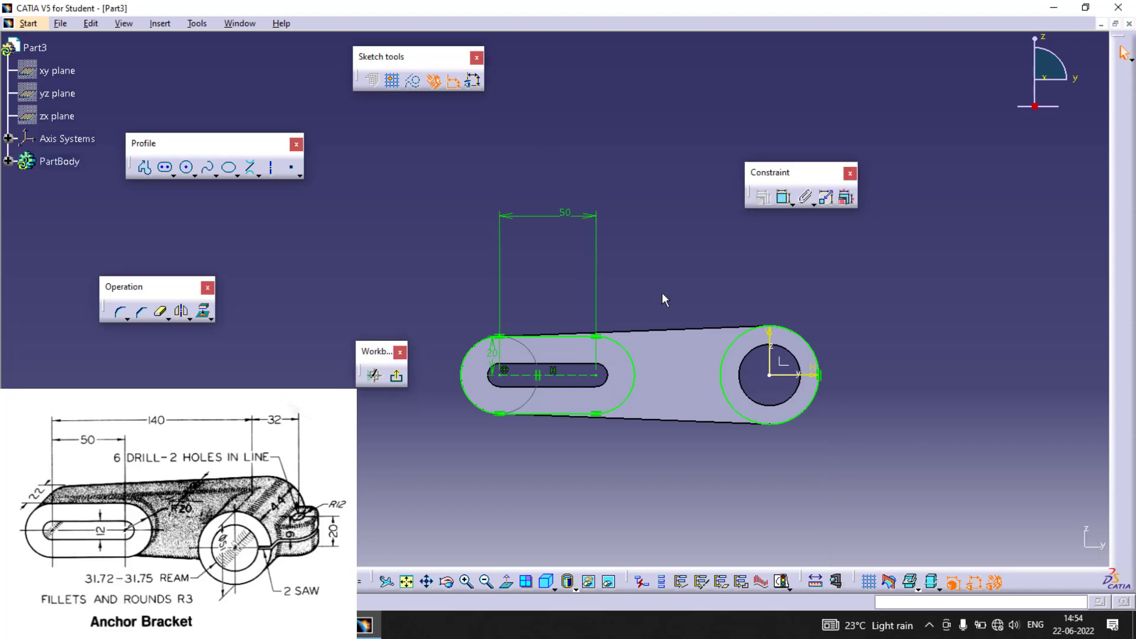
Project the edge of the arm's round hole into the sketch
left_click(760, 347)
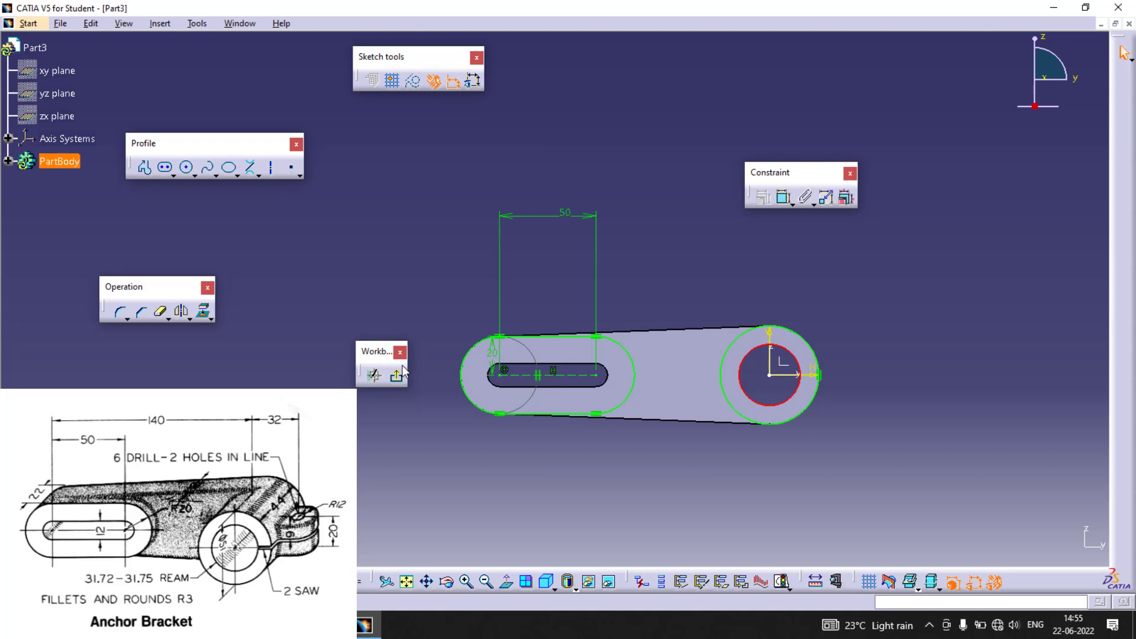
left_click(203, 311)
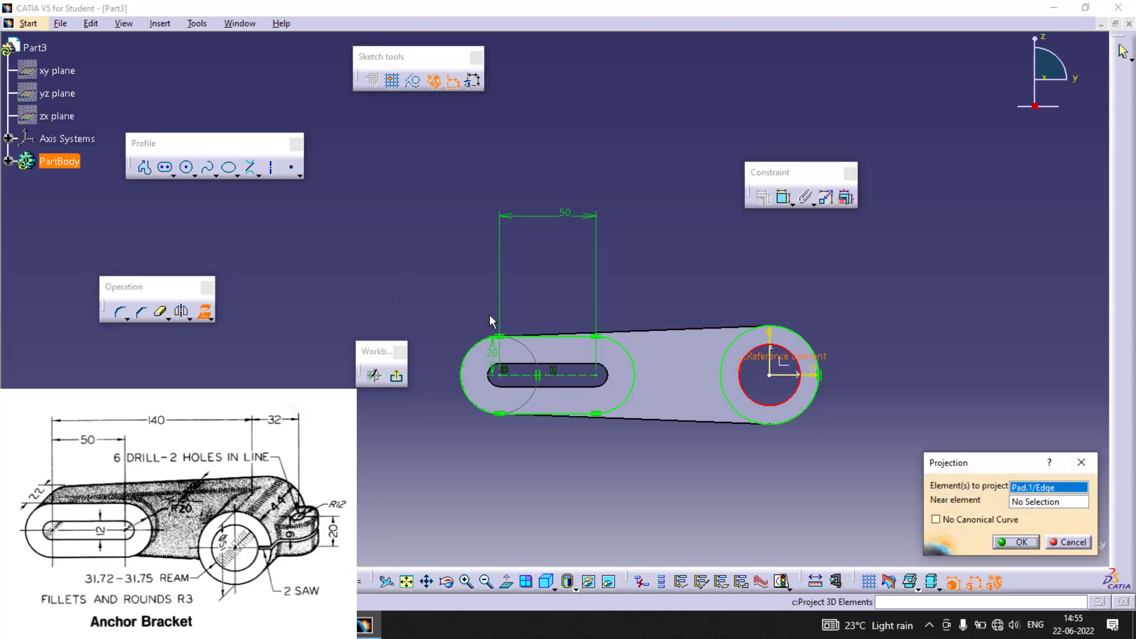
left_click(1015, 542)
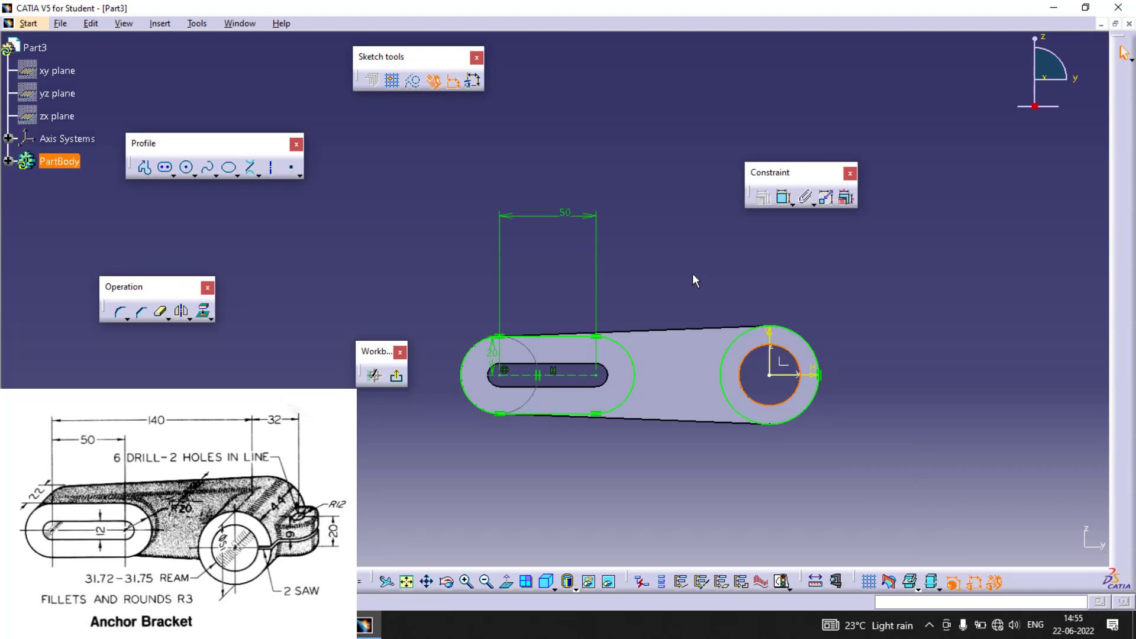
Project all four edges of the arm's slot, both straight sides and both end arcs, into the sketch
left_click(644, 241)
mouse_move(644, 241)
middle_mouse_down()
mouse_move(616, 246)
mouse_move(636, 221)
middle_mouse_up()
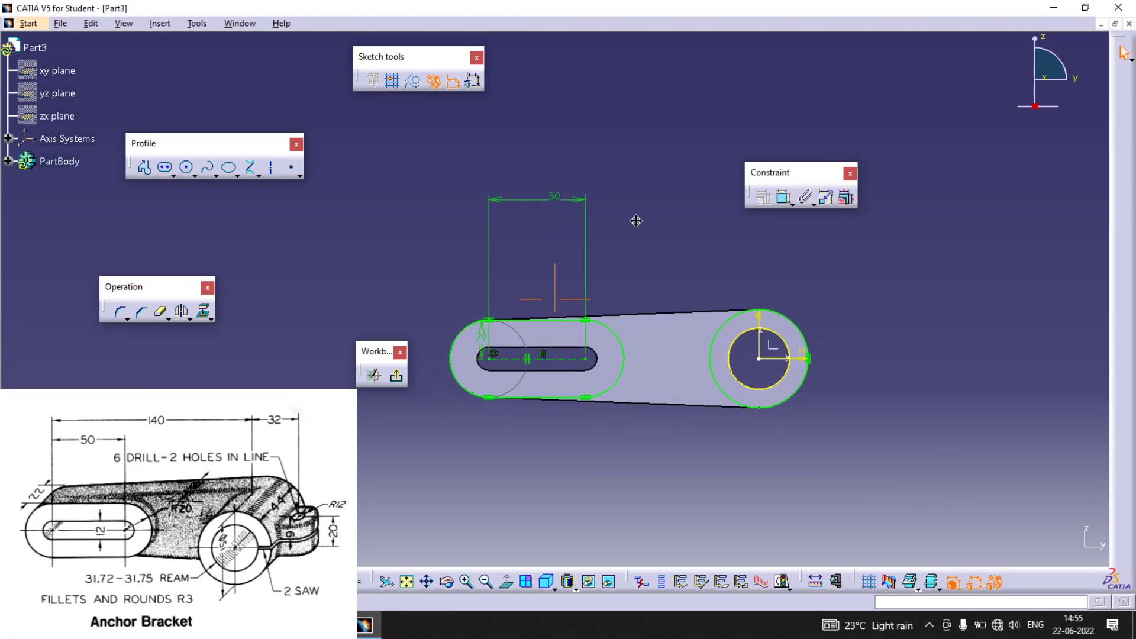
left_click(556, 348)
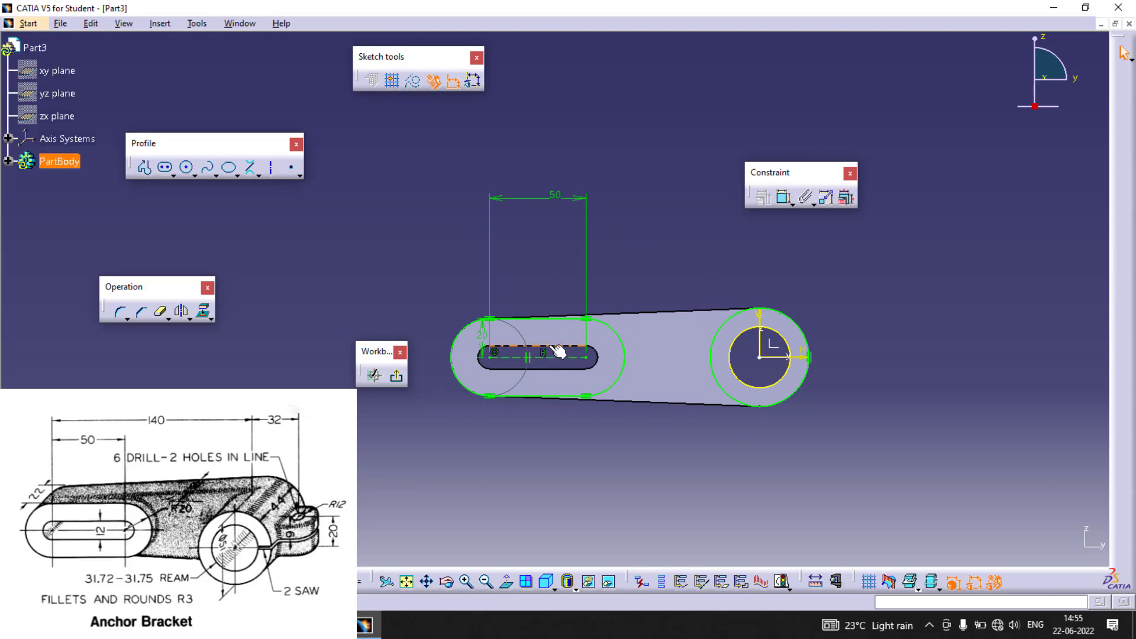
left_click(598, 354)
left_click(564, 369, "ctrl")
left_click(556, 346, "ctrl")
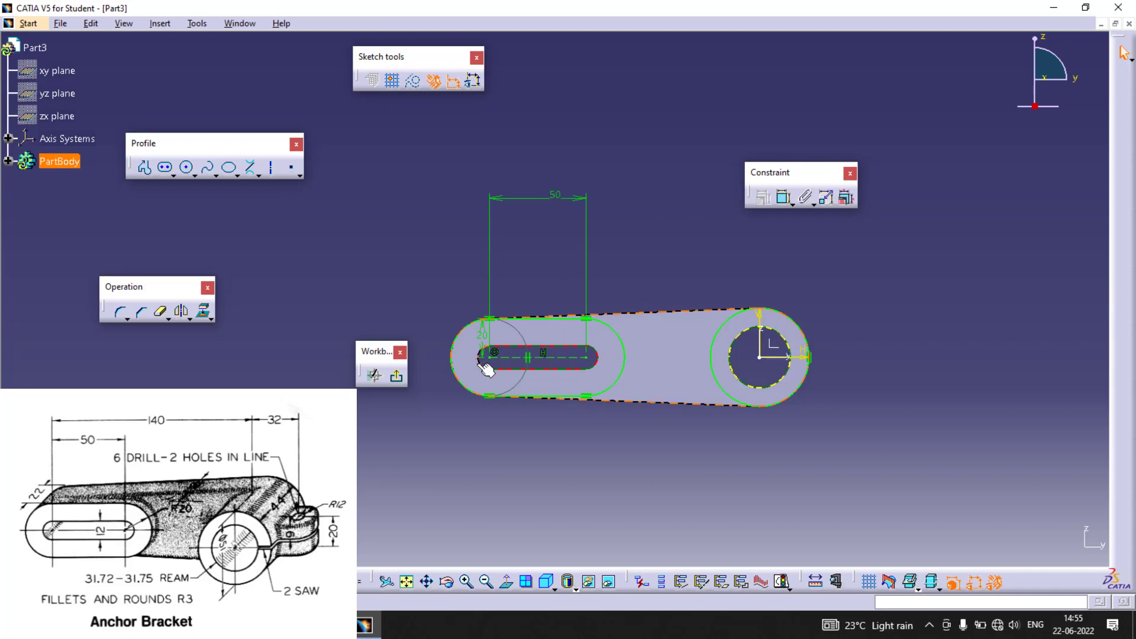
left_click(484, 368, "ctrl")
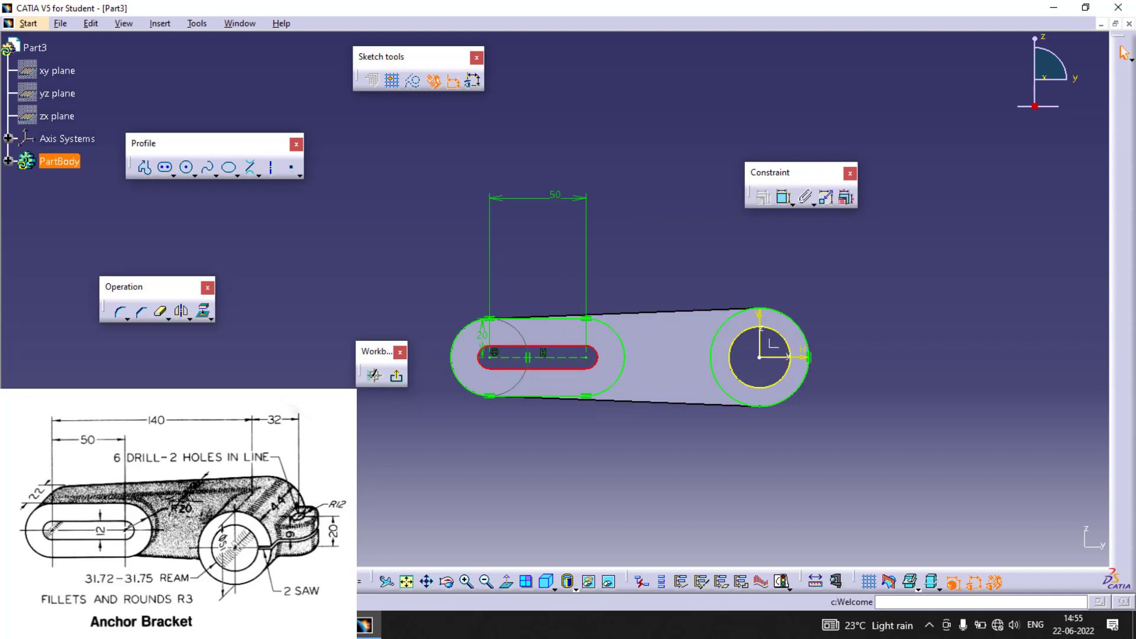
left_click(204, 312)
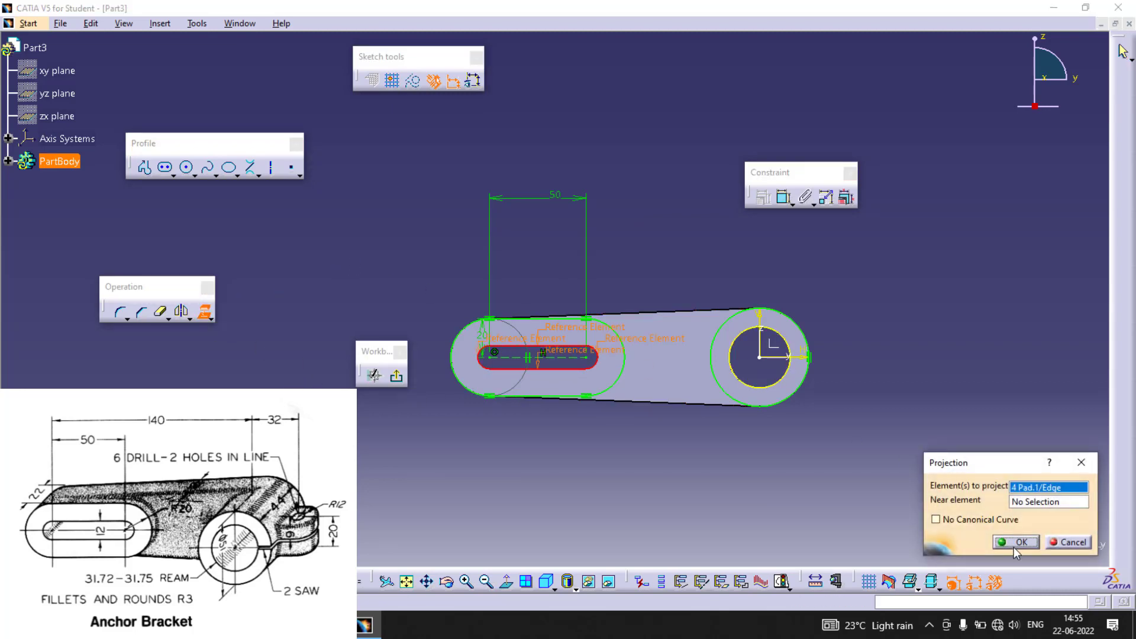
left_click(1013, 545)
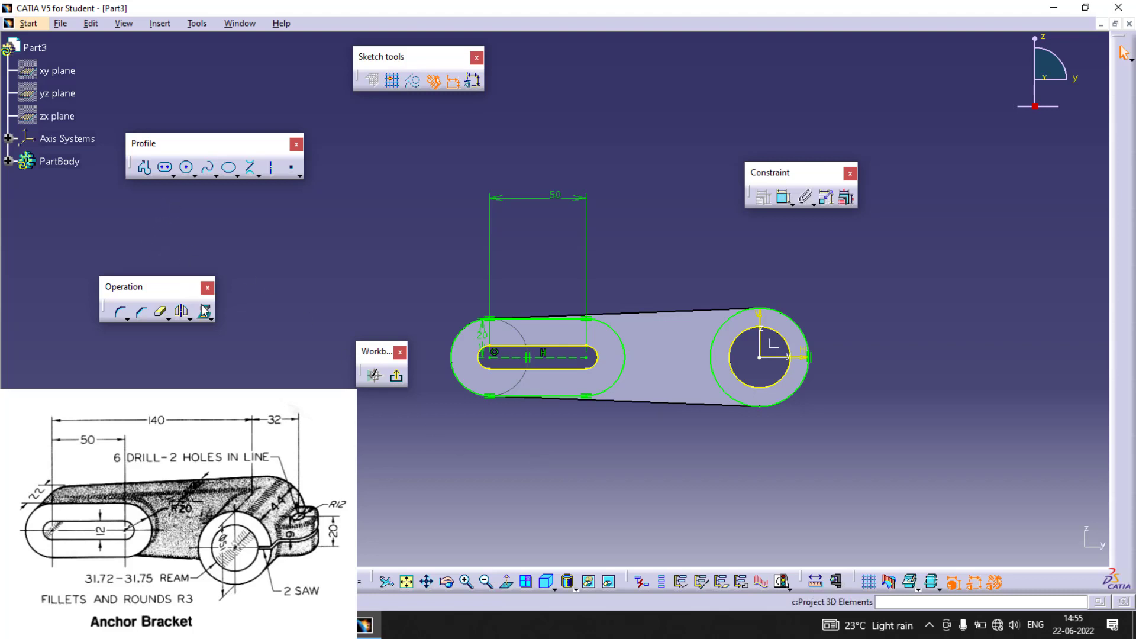
Exit the sketch and start a Multi-Pad on its profiles instead of a plain Pad
left_click(396, 376)
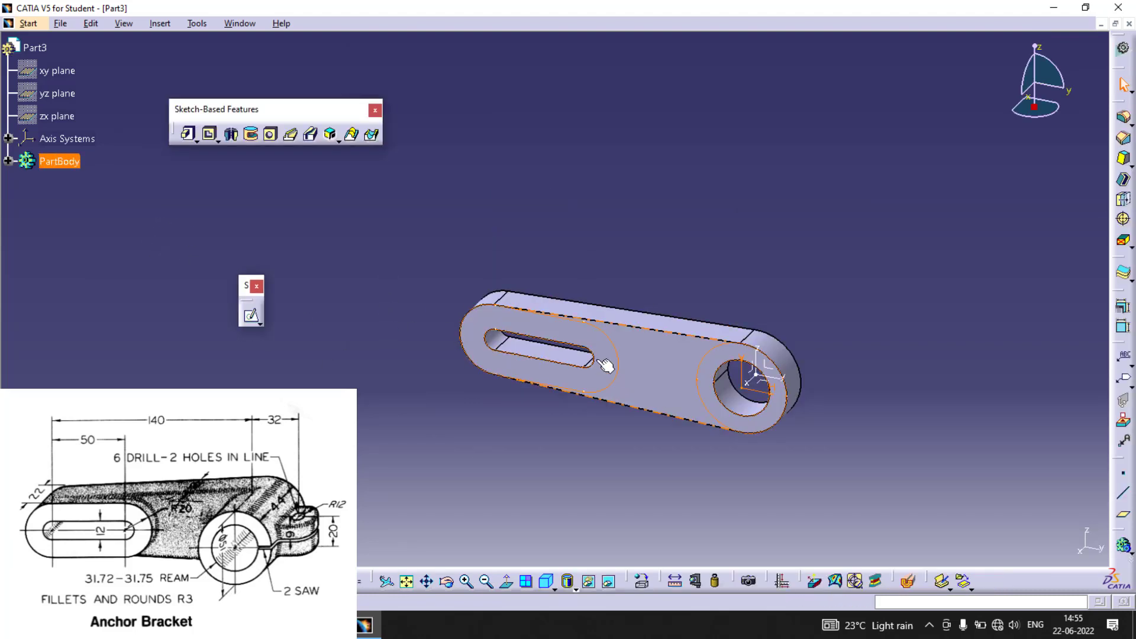
left_click(188, 134)
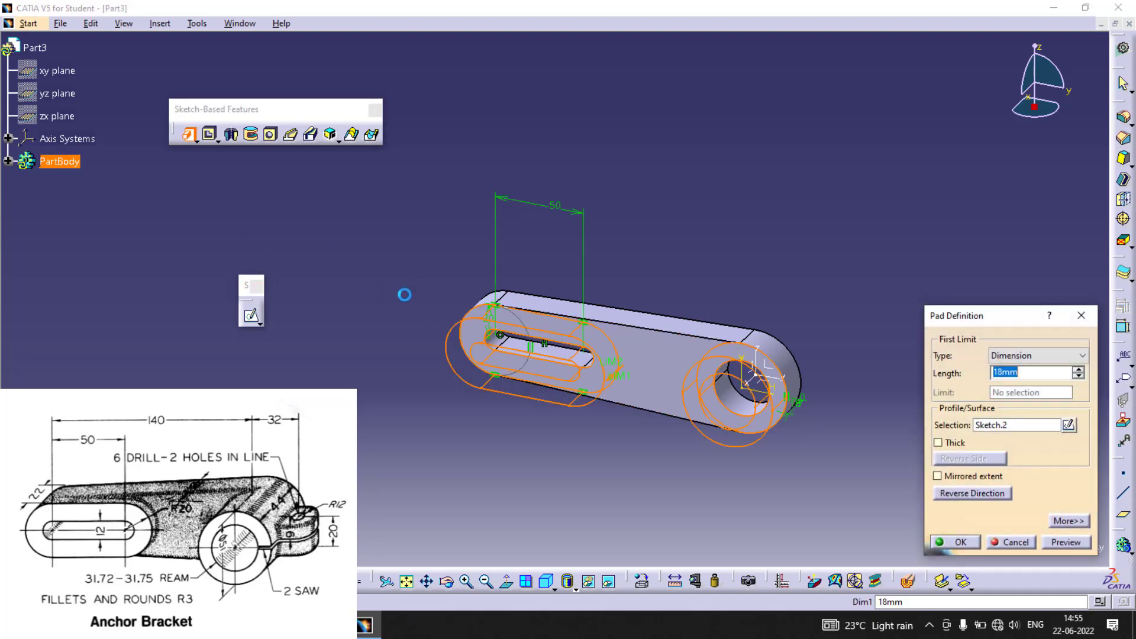
left_click(1010, 544)
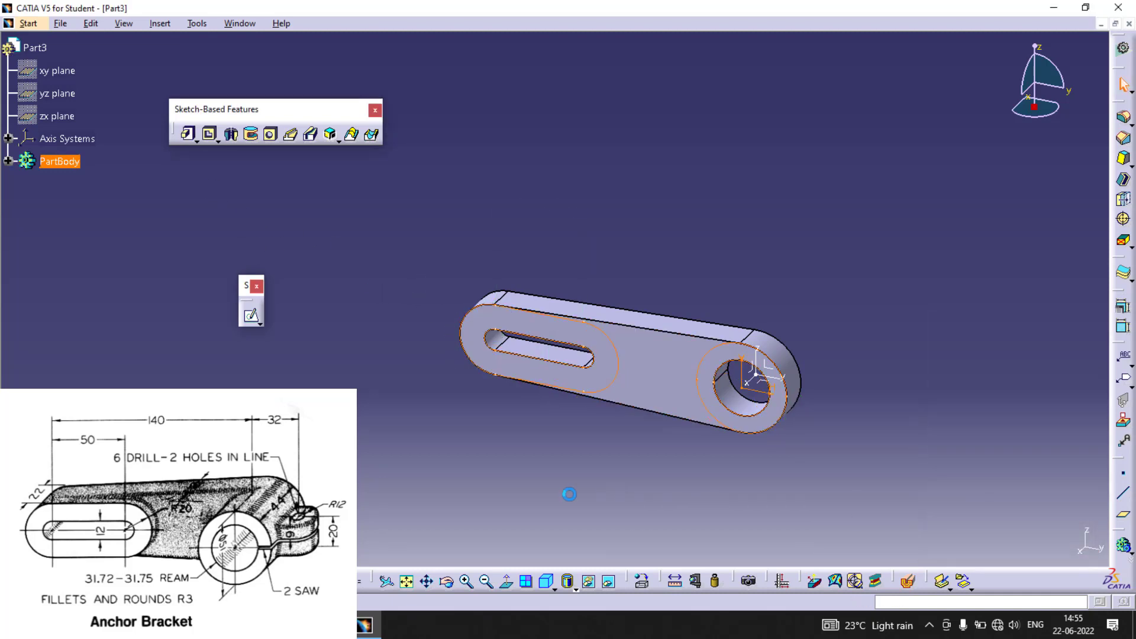
left_click(196, 140)
left_click(258, 155)
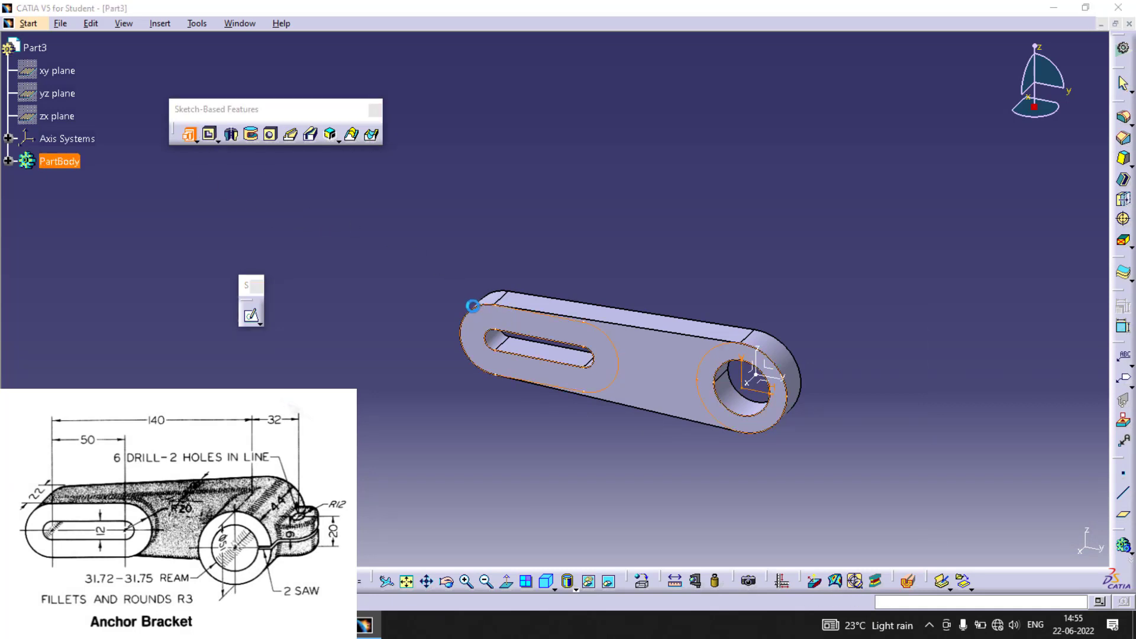
Examine which sketch region each extrusion domain of the Multi-Pad covers
left_click(999, 395)
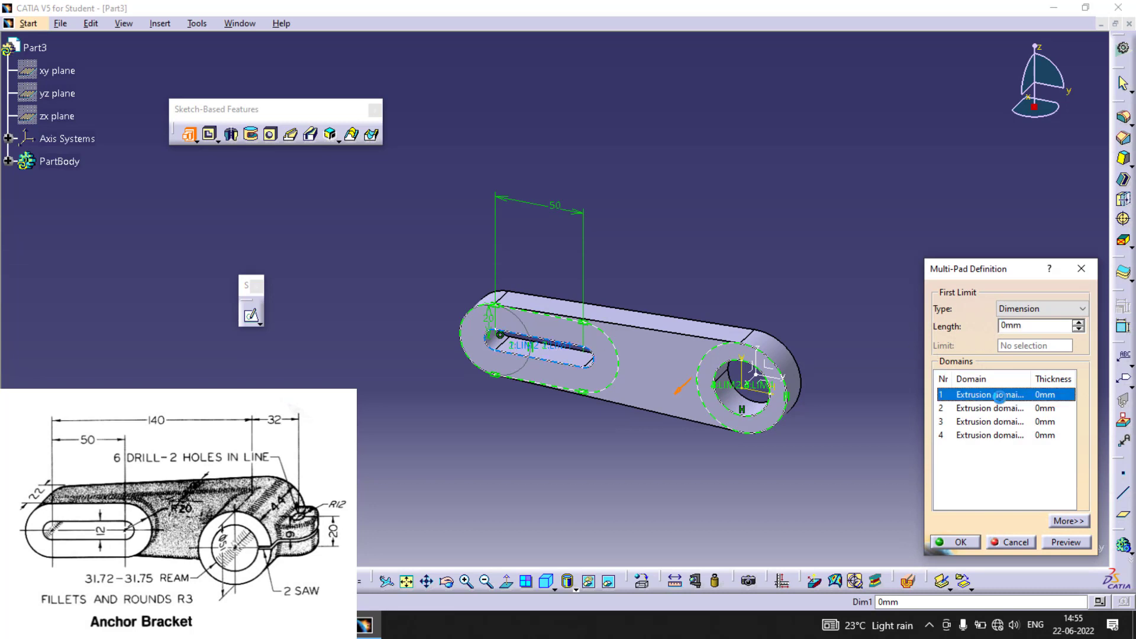
left_click(998, 410)
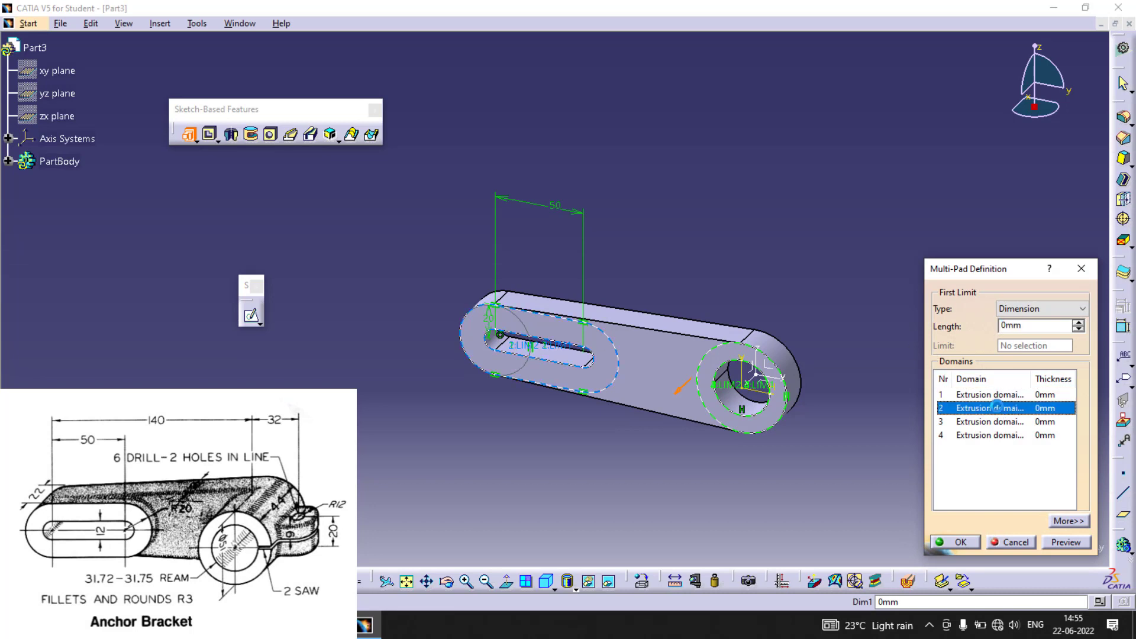
left_click(995, 422)
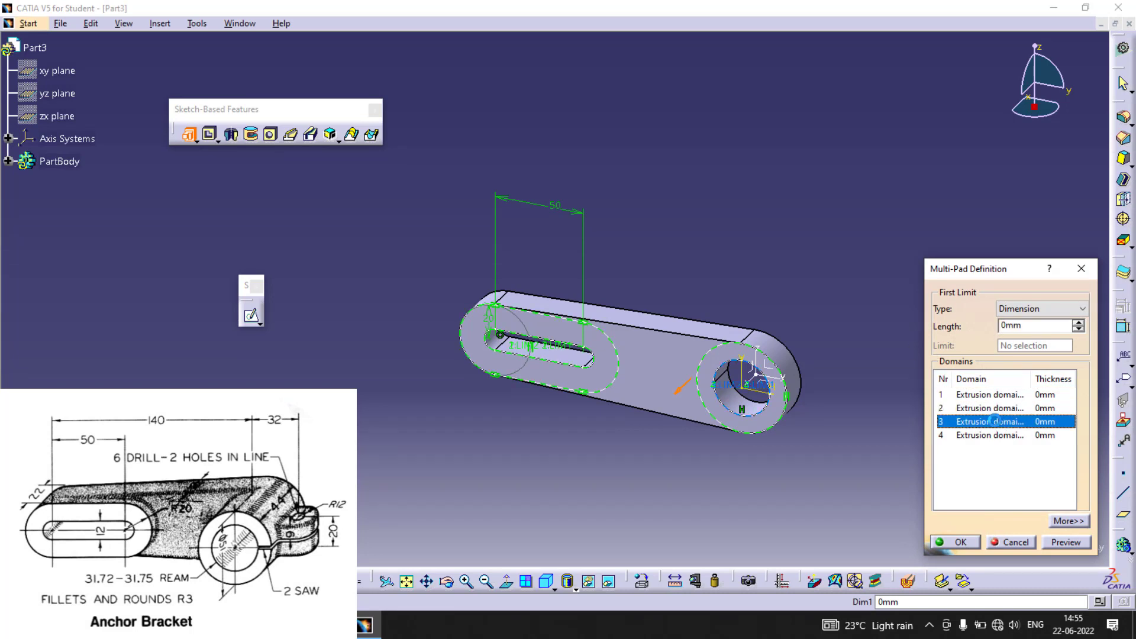
left_click(989, 395)
left_click(987, 408)
left_click(991, 435)
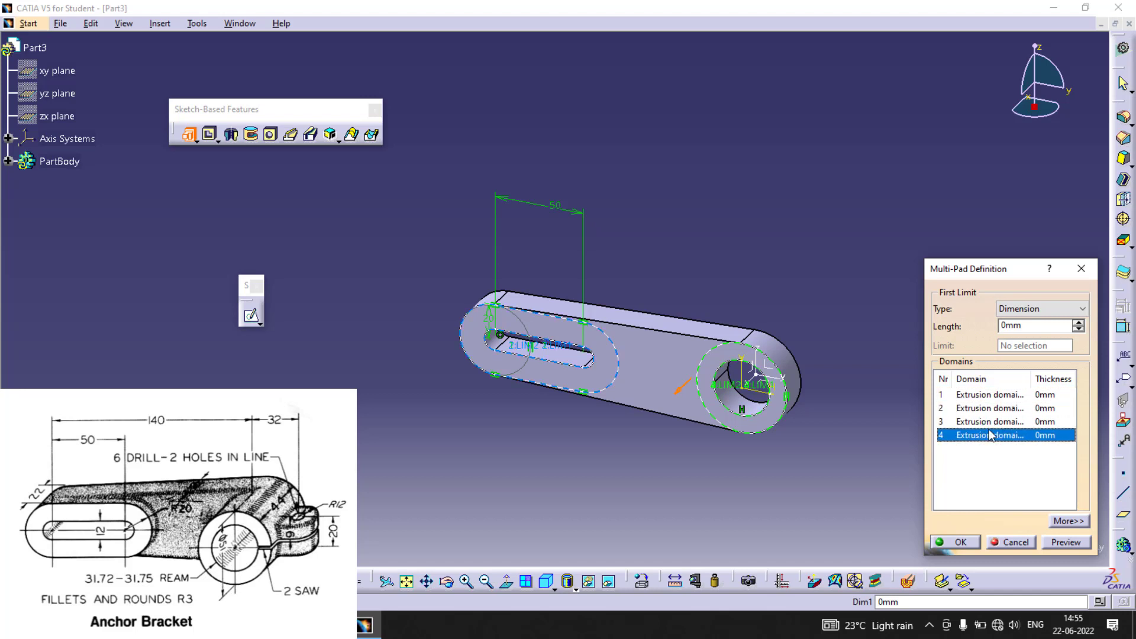
left_click(985, 395)
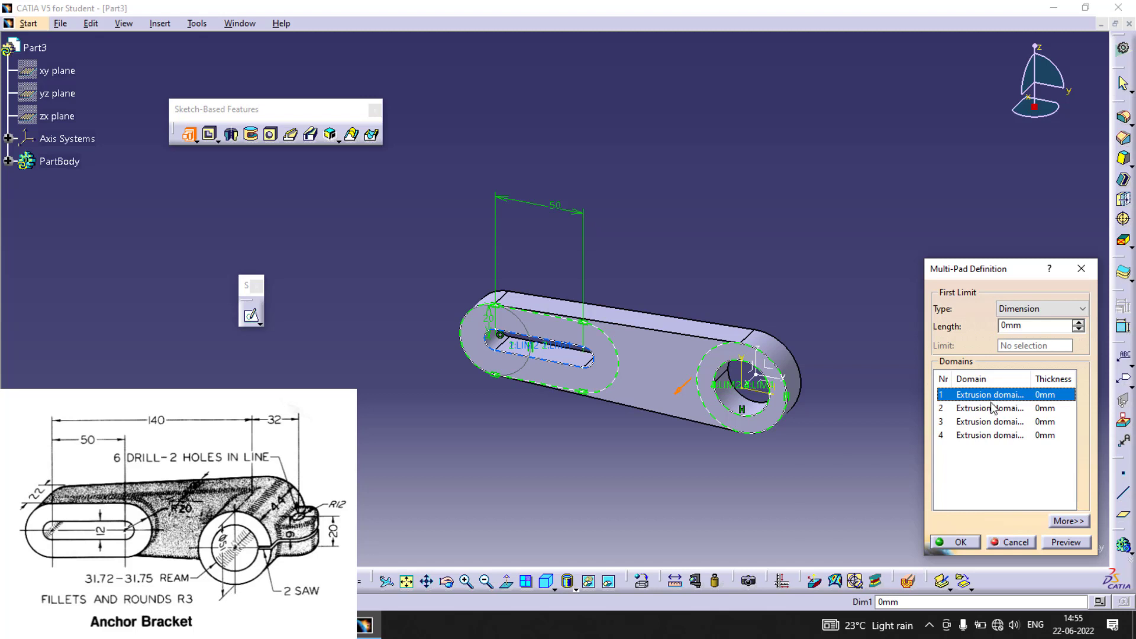
left_click(991, 408)
left_click(987, 395)
Set the thickness of extrusion domain 4, the ring around the round hole, to 22 mm and preview it
left_click(1002, 436)
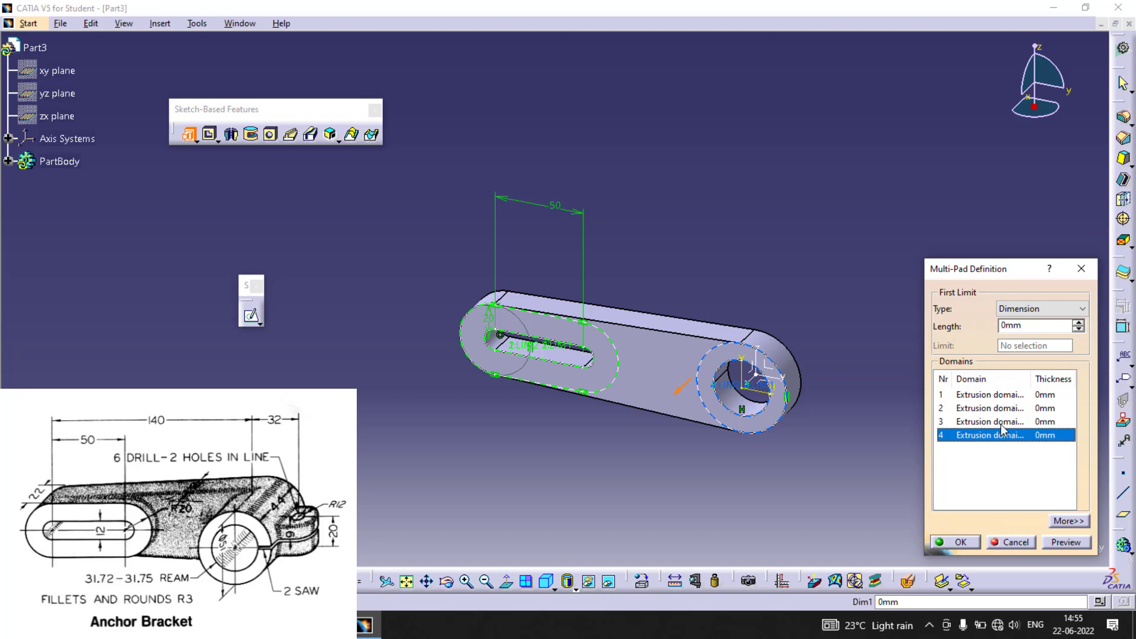
double_click(1029, 323)
type("22")
left_click(1070, 543)
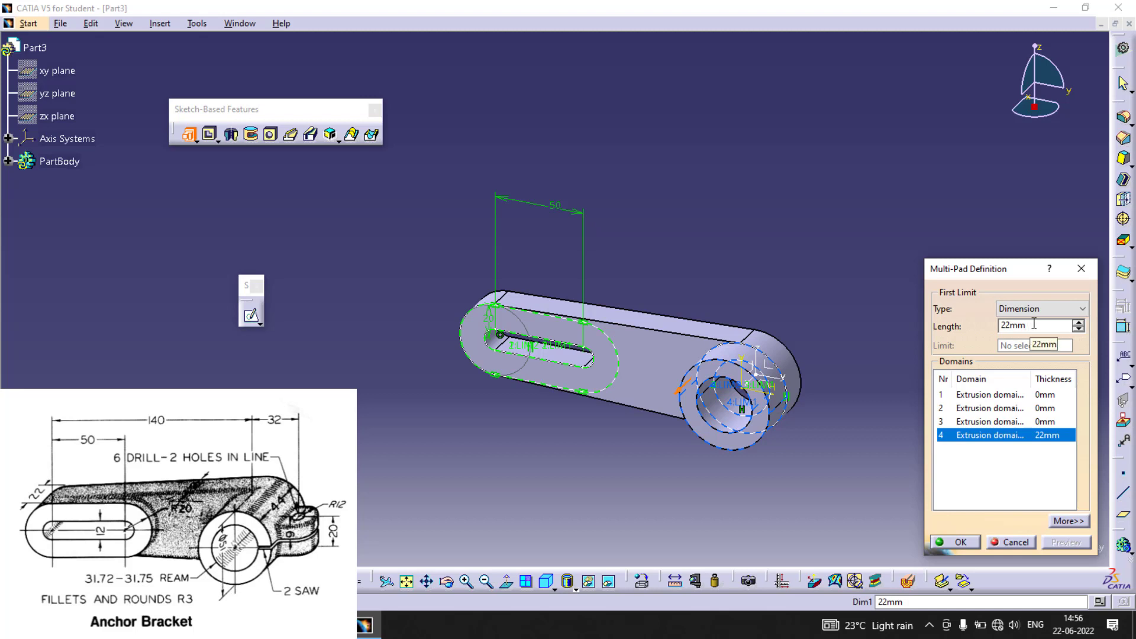
Try to increase the round boss's Multi-Pad length to 26 mm and preview it
type("+4")
left_click(1014, 482)
left_click(1077, 545)
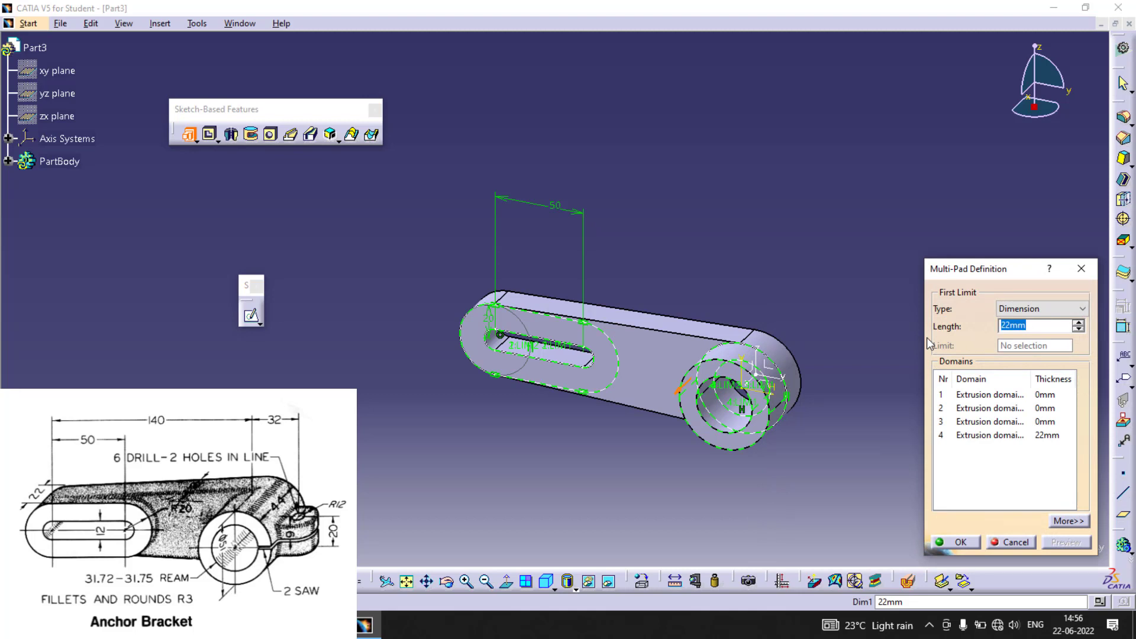
type("26")
left_click(871, 488)
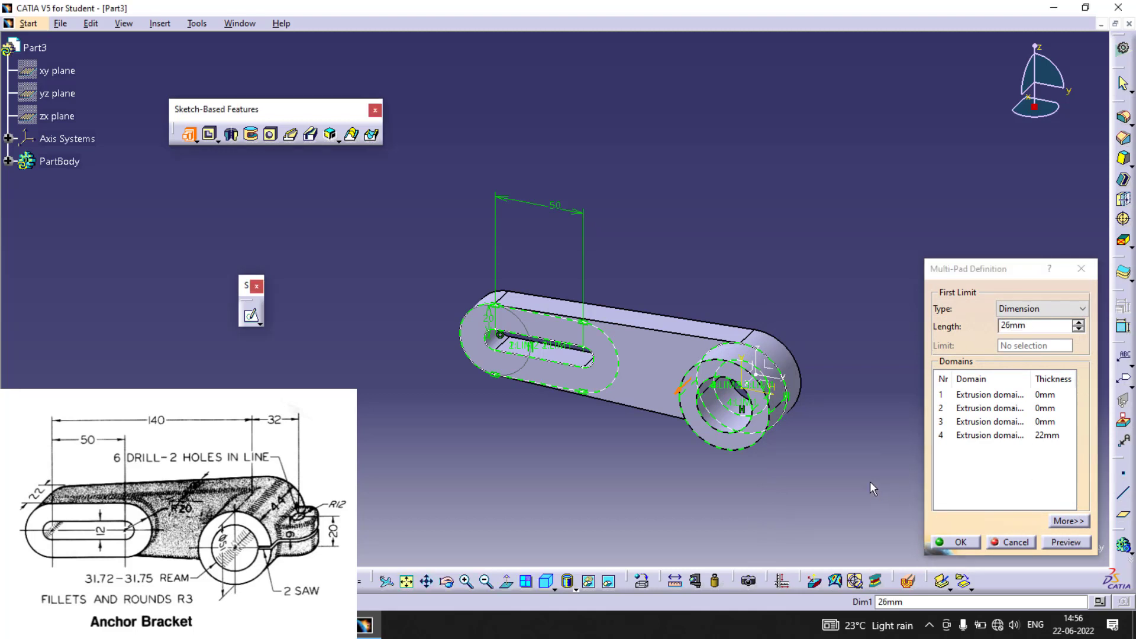
left_click(1064, 543)
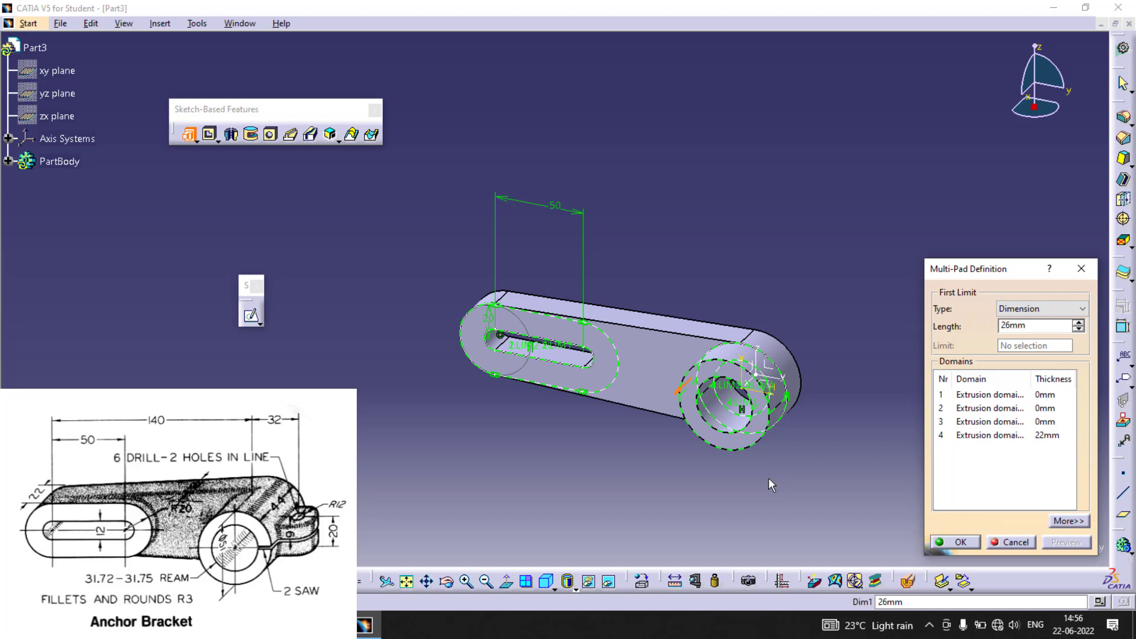
Set the thickness of extrusion domain 2, the ring around the slot, to 4 mm and create the Multi-Pad
left_click(991, 395)
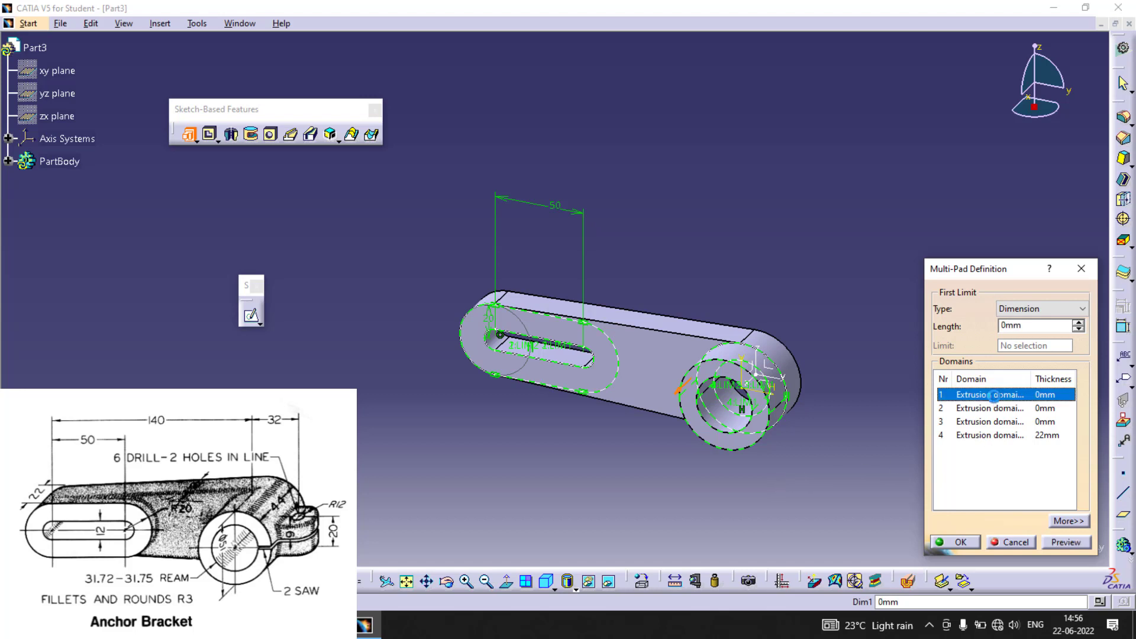
left_click(990, 408)
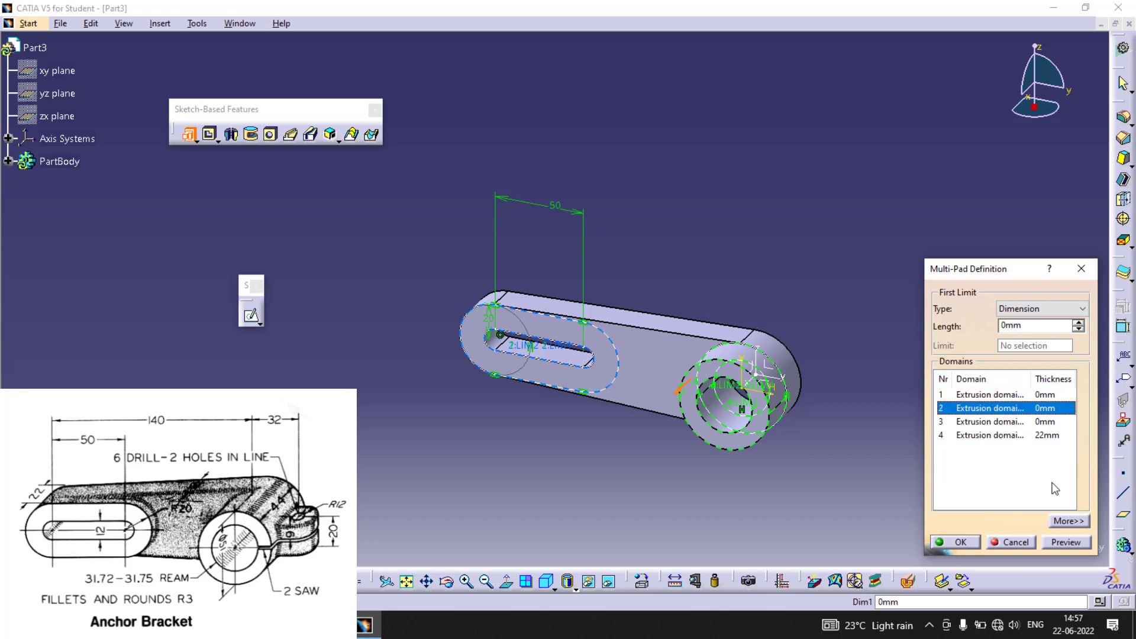
double_click(1031, 325)
type("4")
left_click(1064, 543)
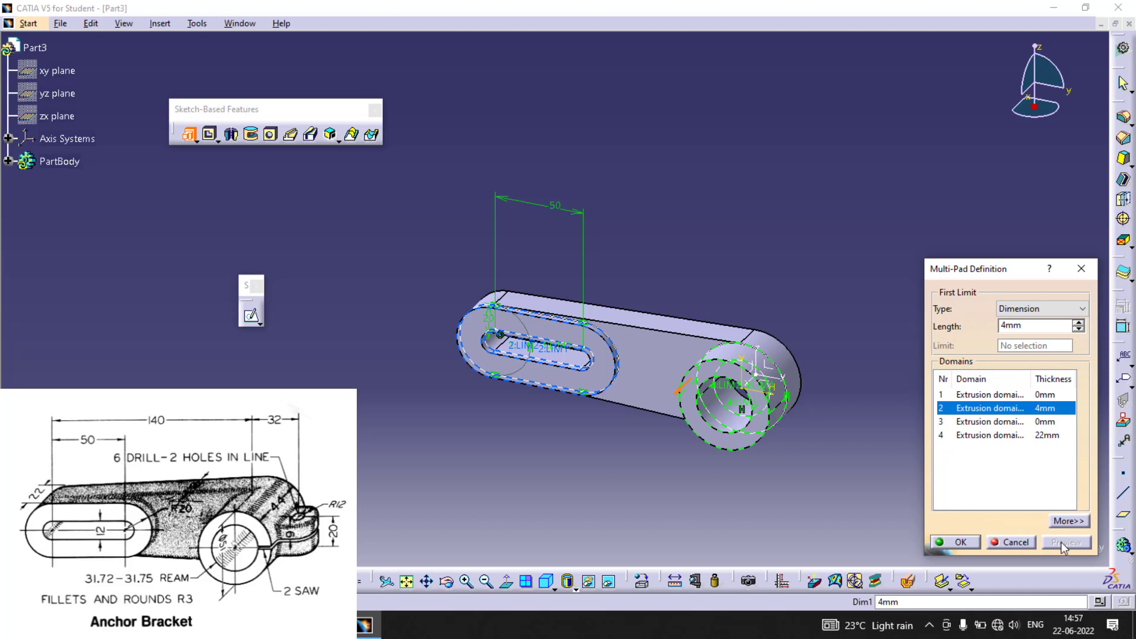
left_click(961, 543)
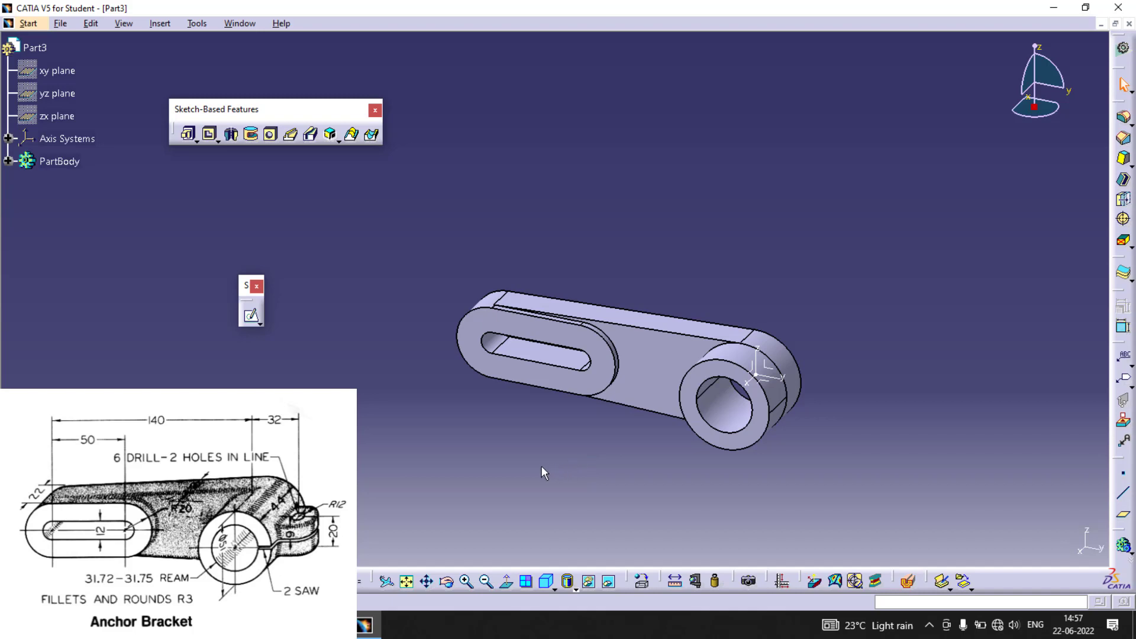
Open a new sketch on the front face of the round boss
middle_click_drag(543, 464, 568, 201)
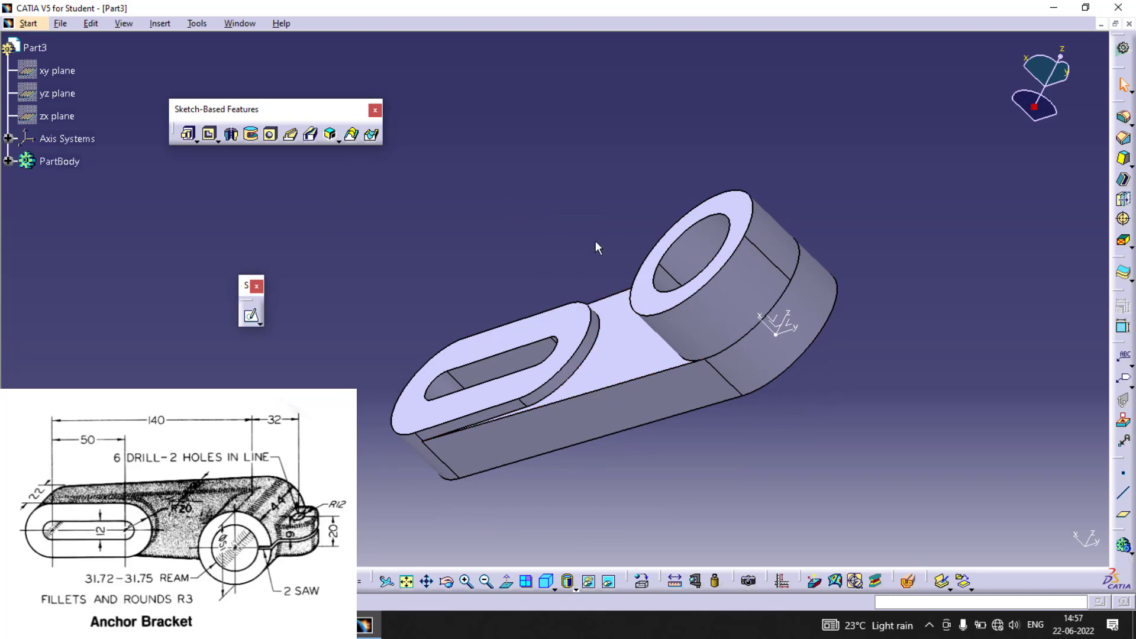
middle_click_drag(595, 240, 504, 226)
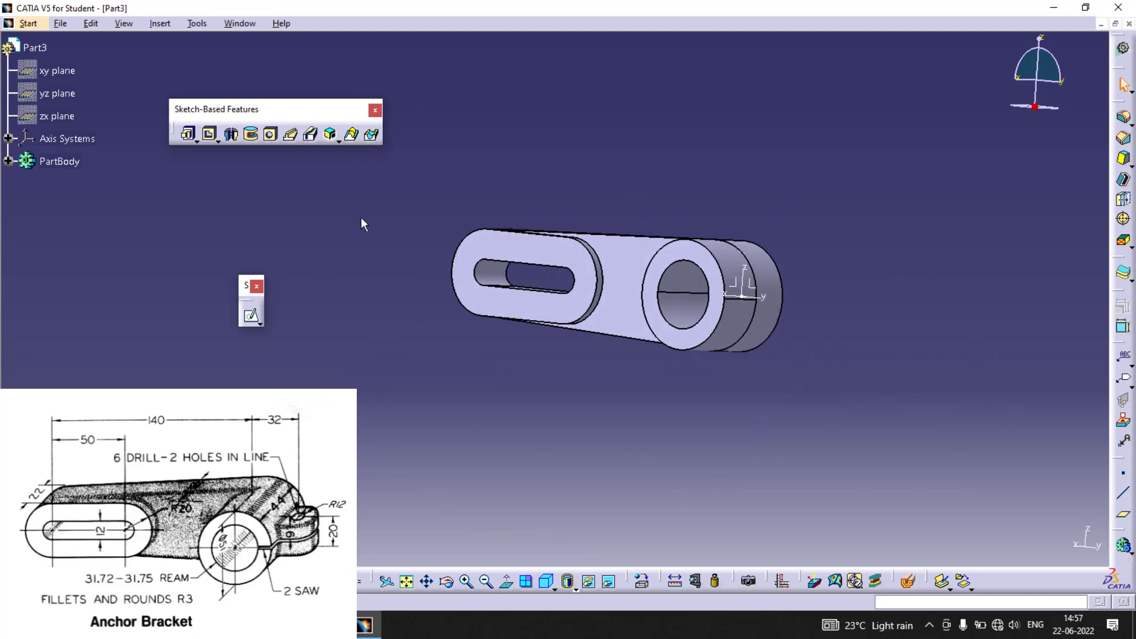
left_click(8, 161)
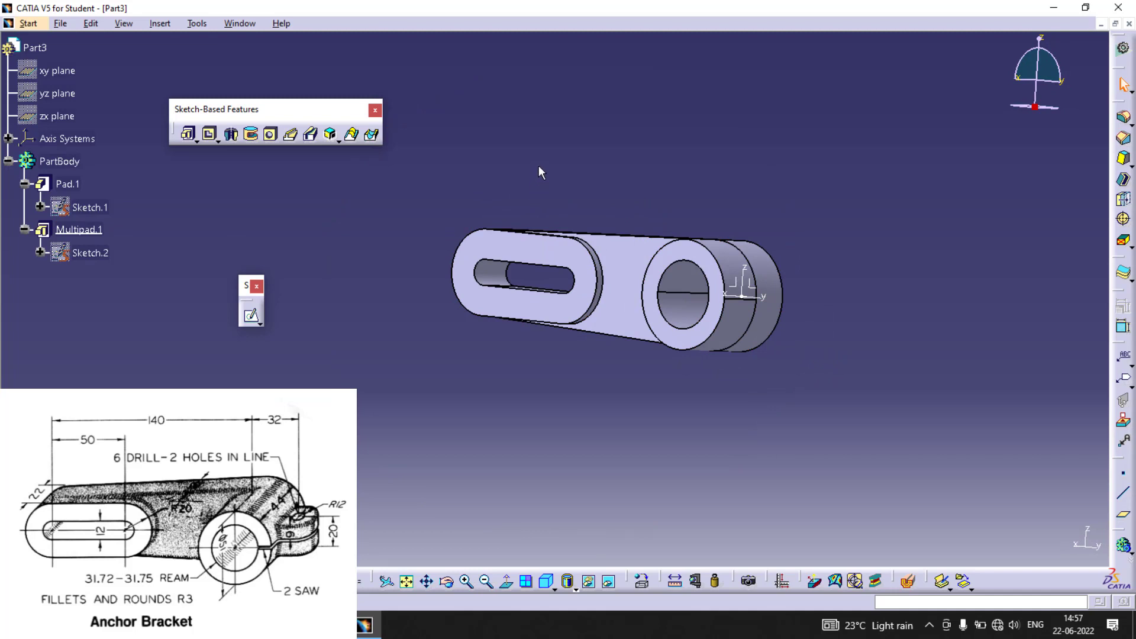
middle_click_drag(538, 168, 539, 159, "ctrl")
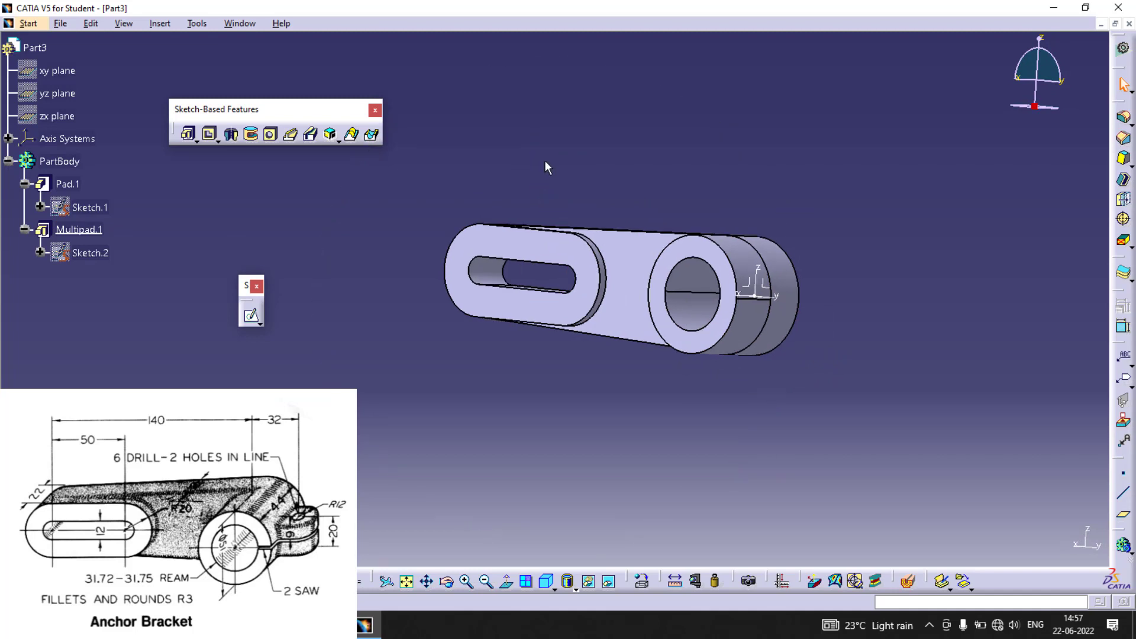
left_click(728, 266)
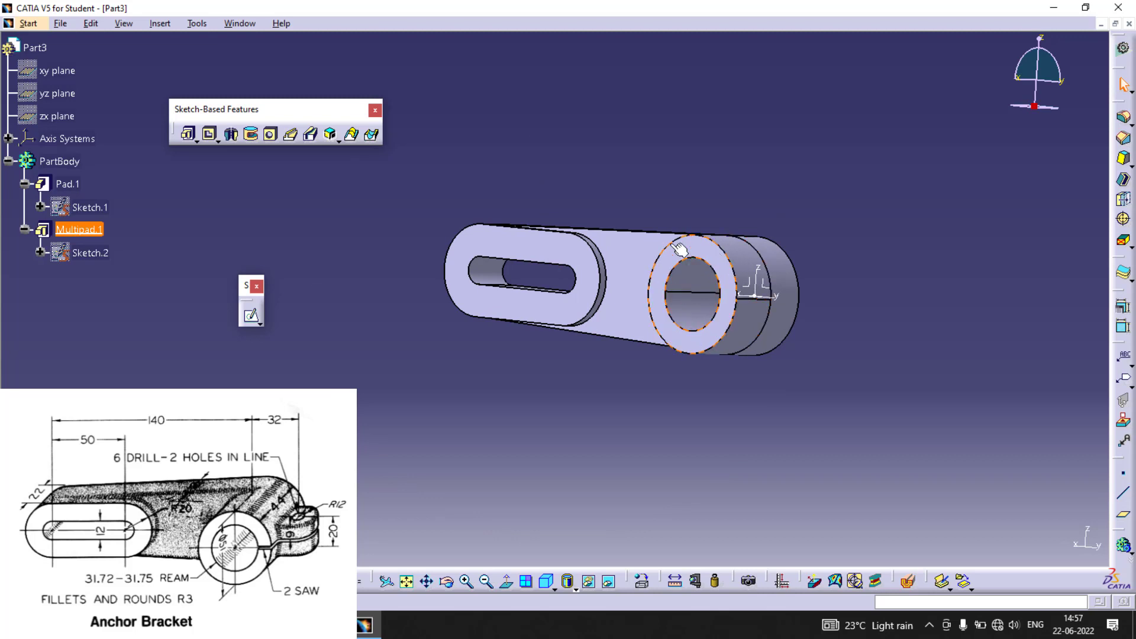
left_click(251, 315)
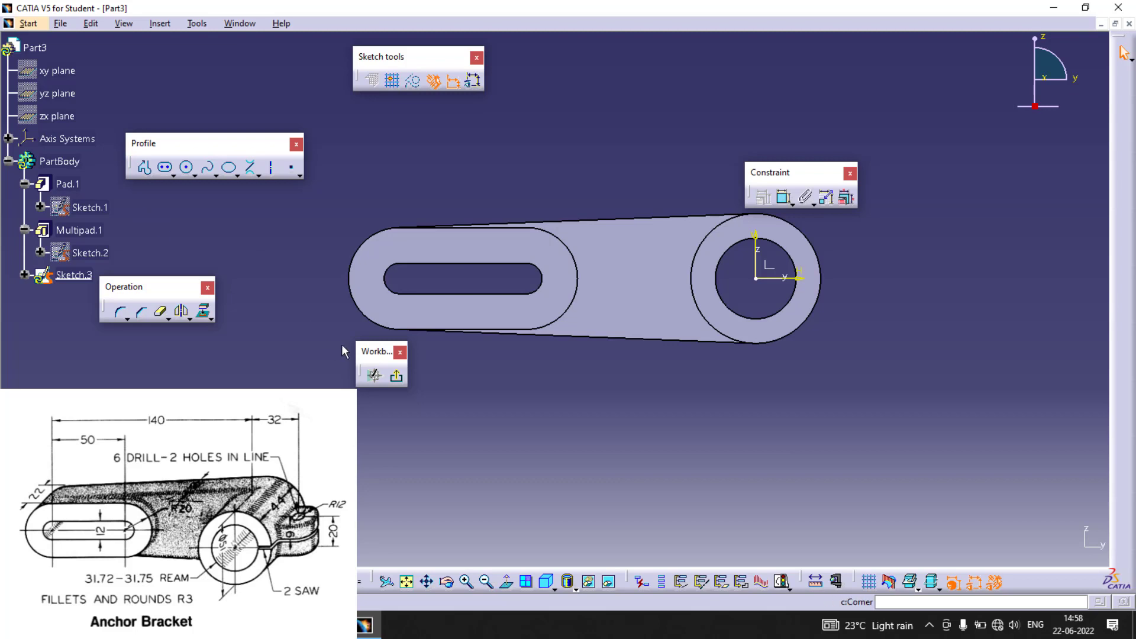
Draw a centered rectangle about 8.2 mm high across the round boss's outer wall, on the horizontal axis
left_click(174, 176)
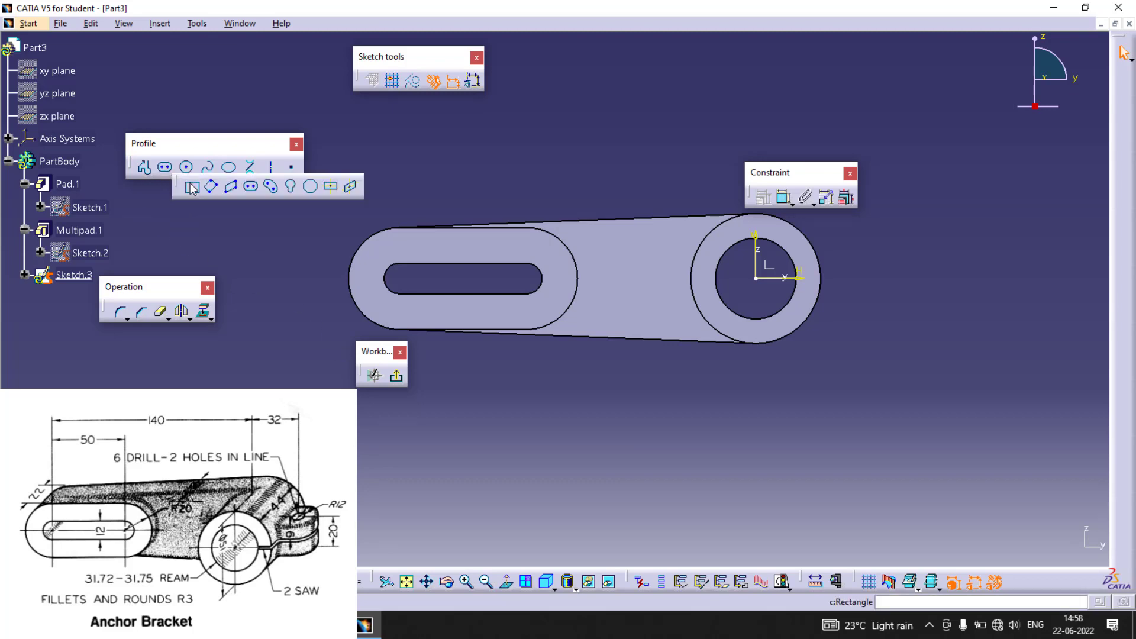
left_click(169, 182)
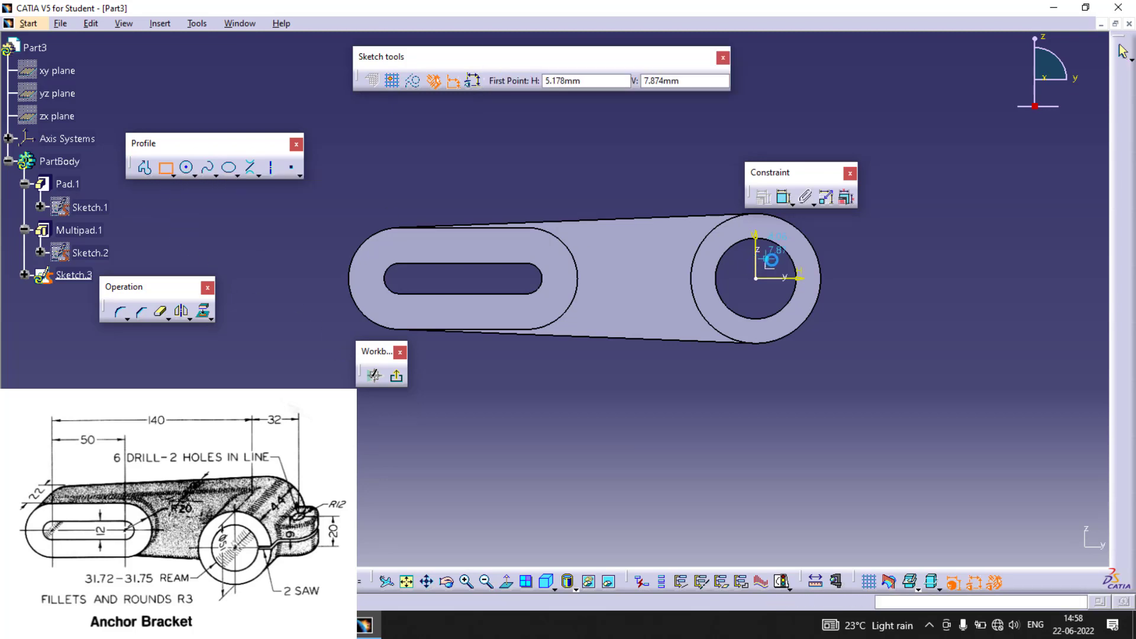
left_click(174, 176)
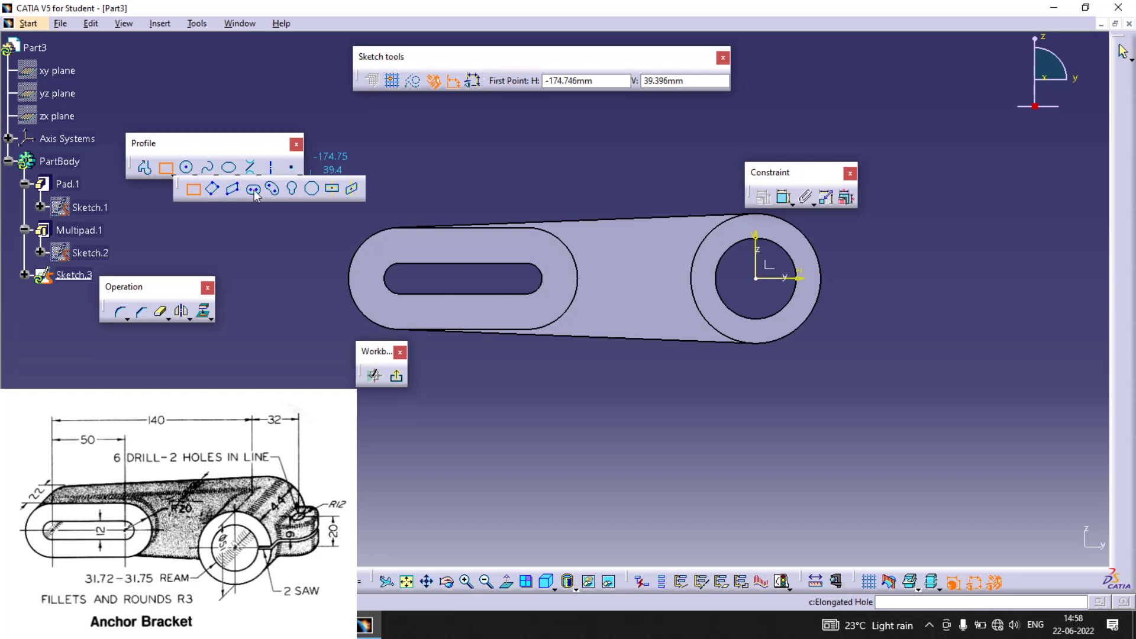
left_click(336, 195)
left_click(815, 282)
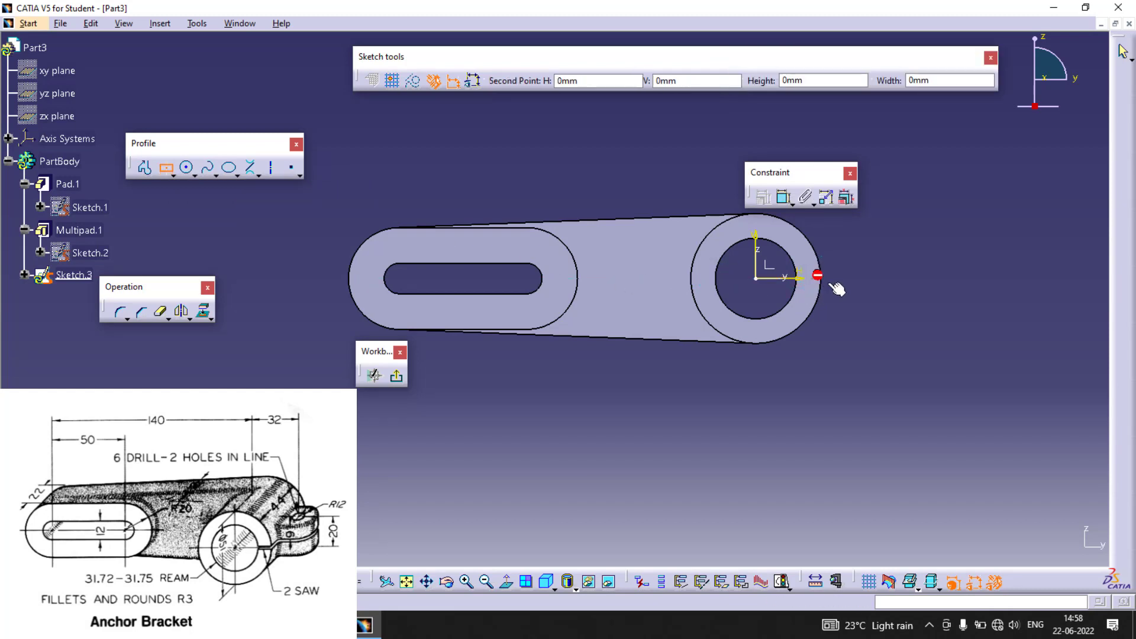
left_click(839, 290)
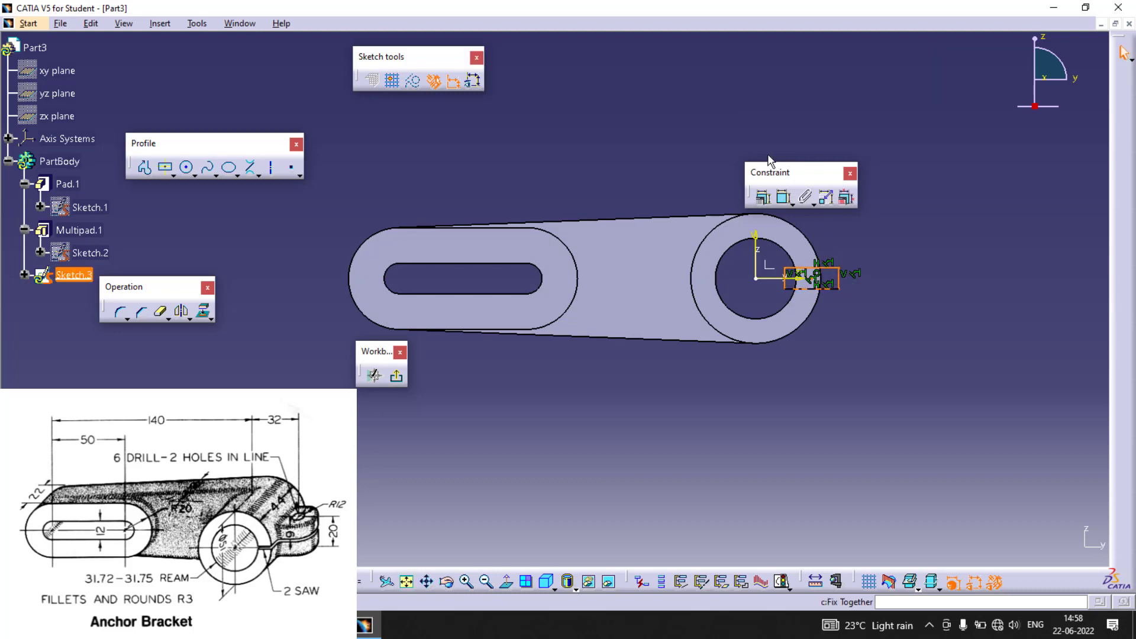
Dimension the rectangle's height and set it to 2 mm
left_click(784, 197)
left_click(839, 281)
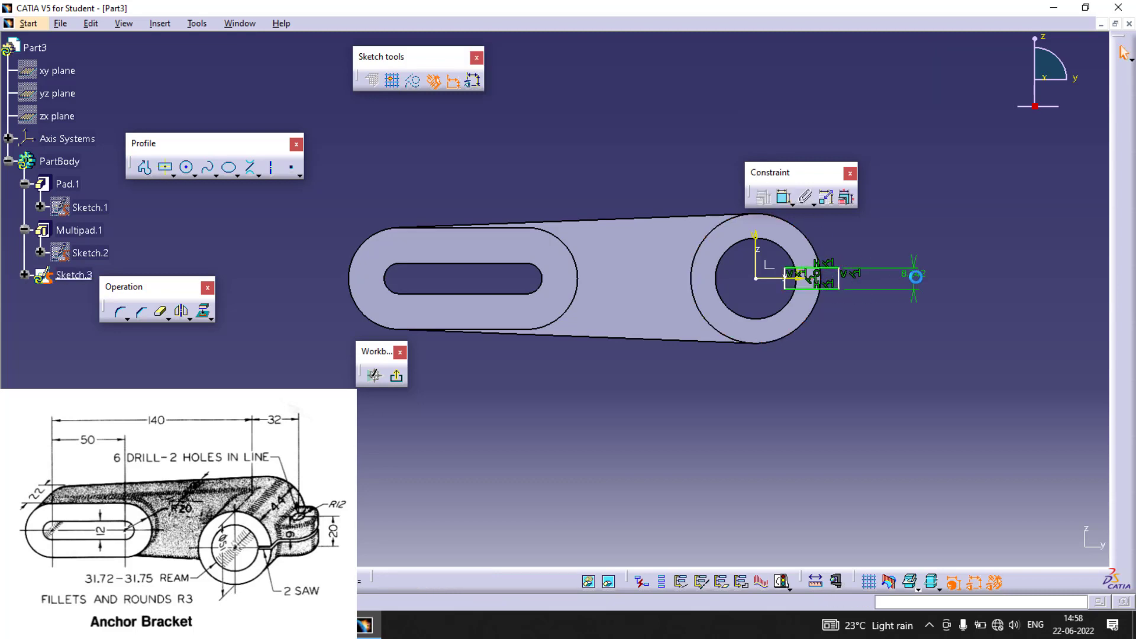
left_click(916, 289)
type("2")
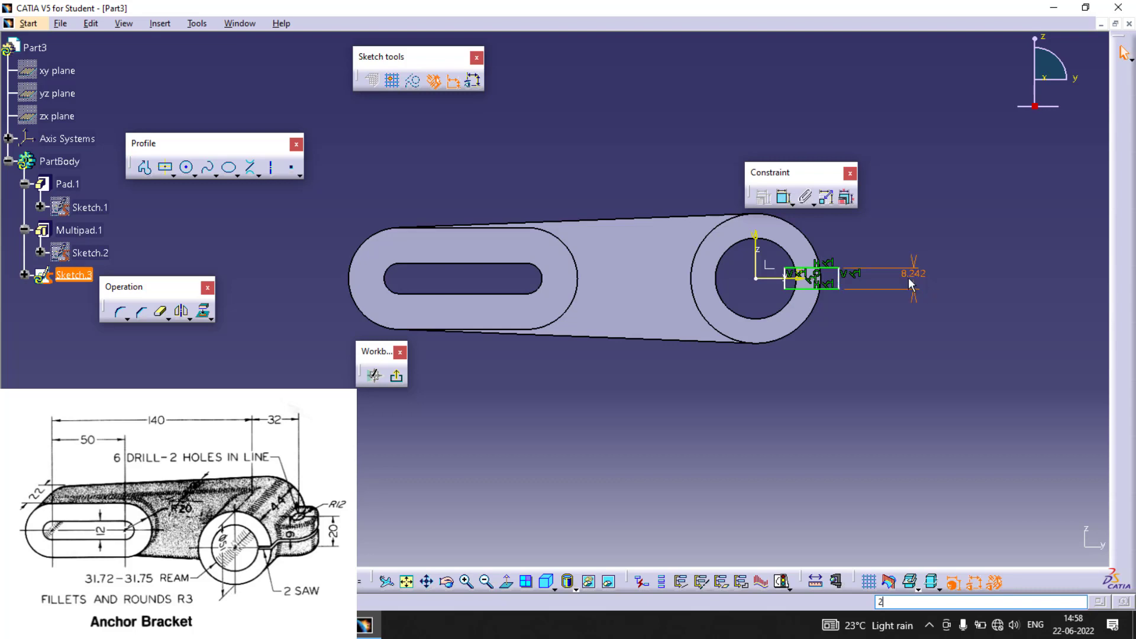
double_click(916, 275)
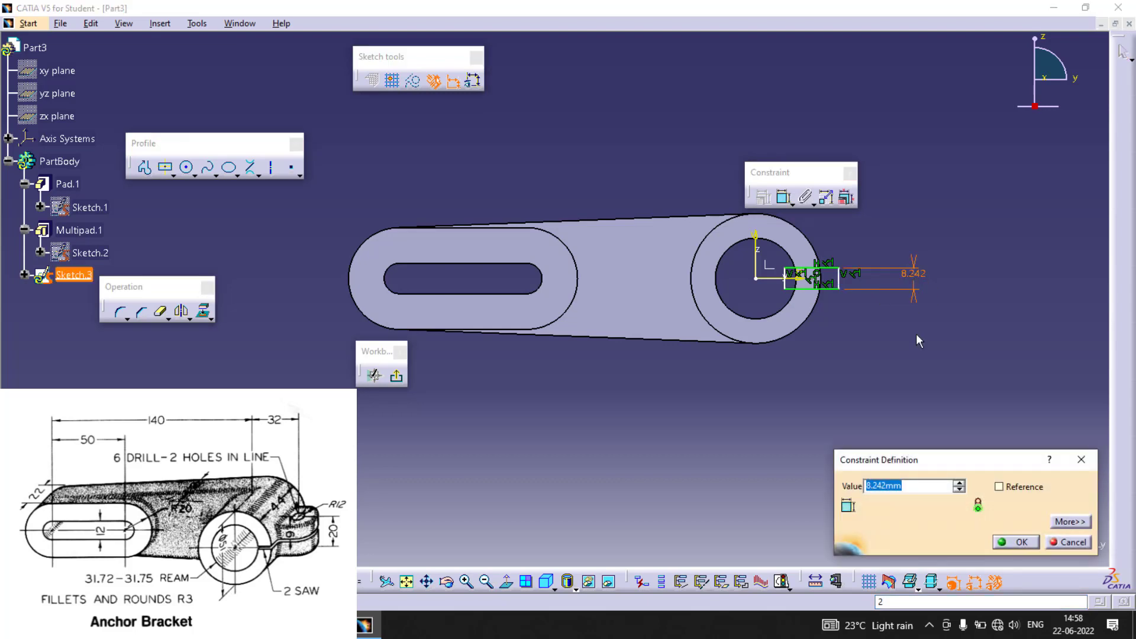
type("2")
key("Return")
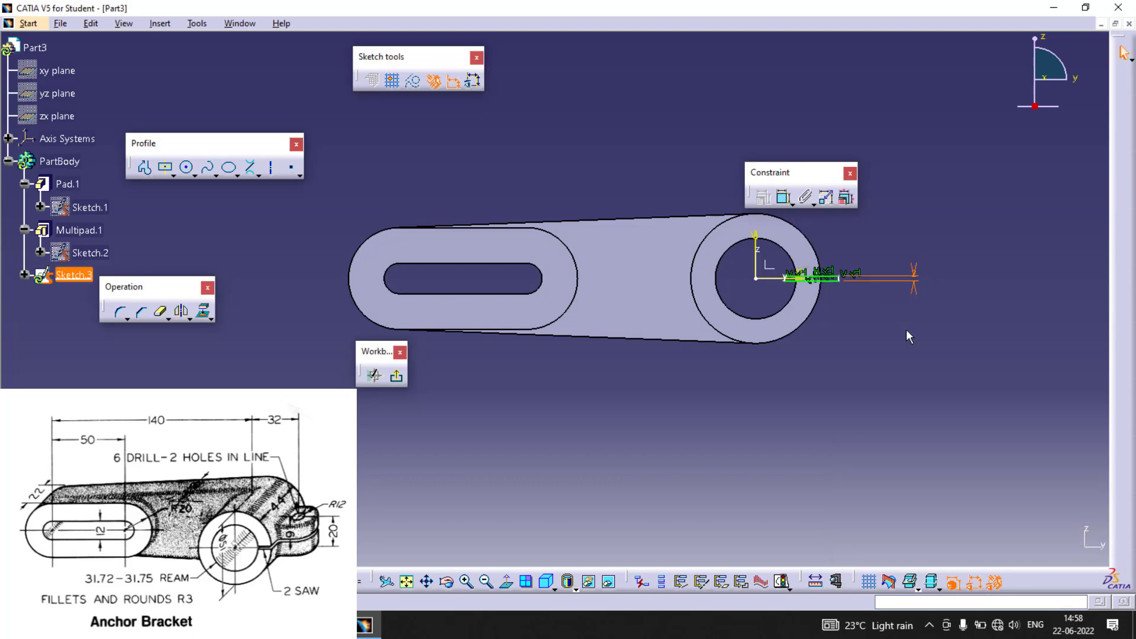
Exit the sketch and cut the saw slit through the round boss with a Pocket limited Up to next
left_click(397, 375)
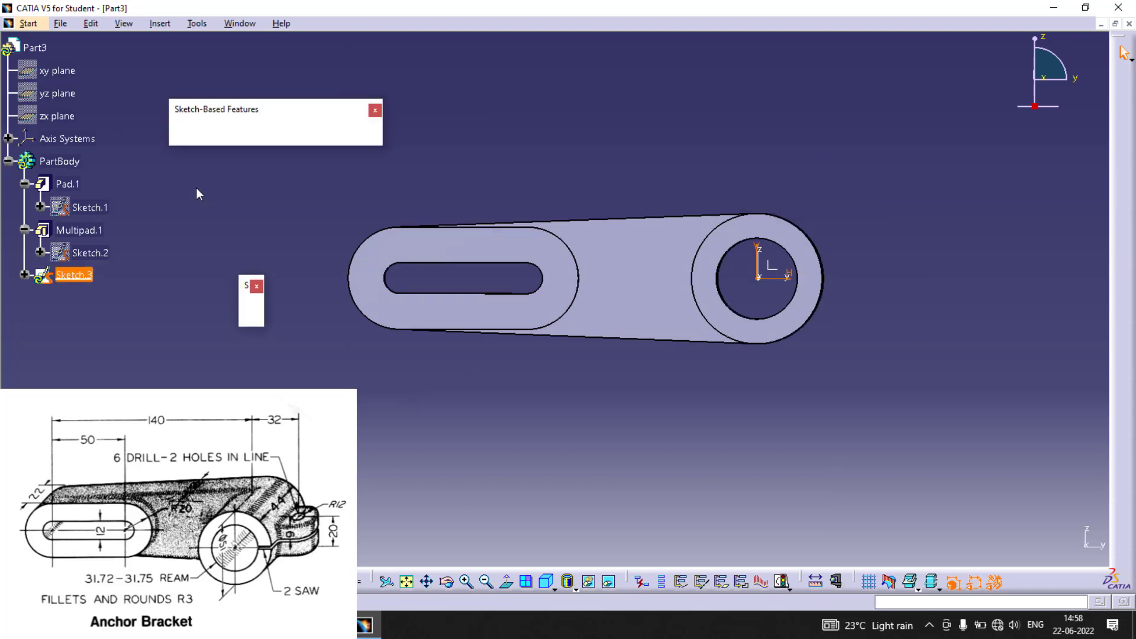
left_click(210, 135)
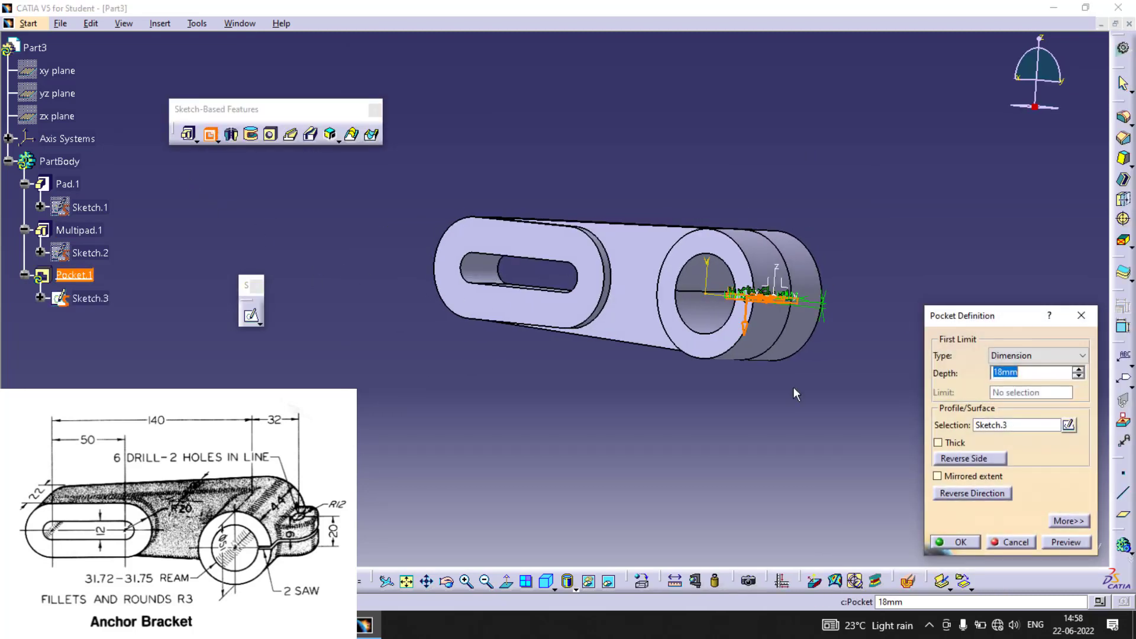
left_click(1036, 355)
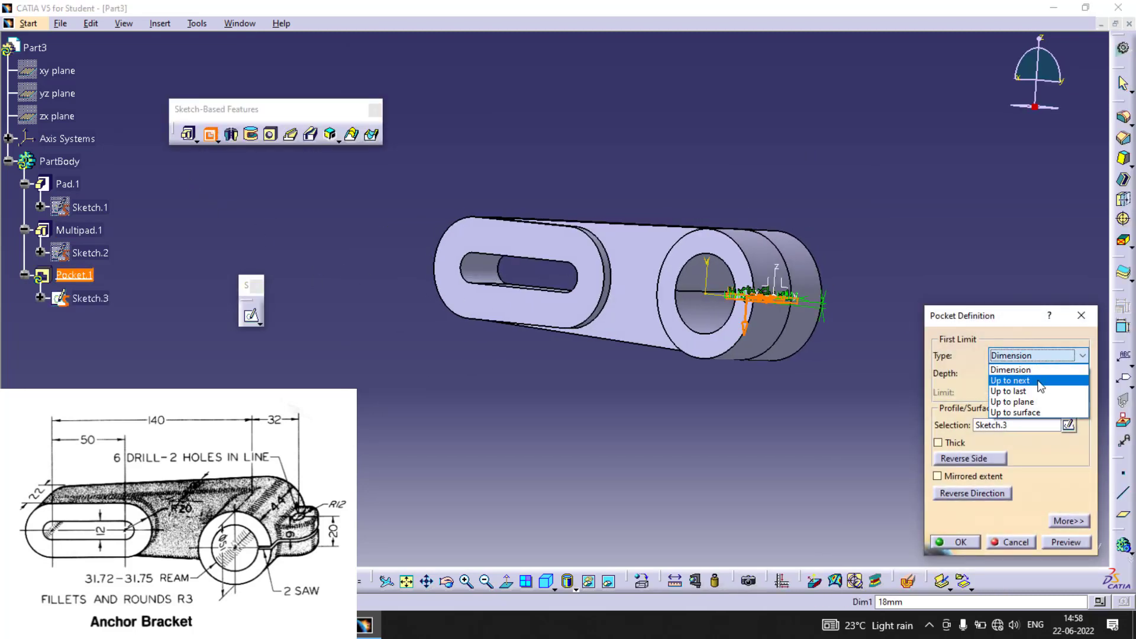
left_click(1040, 381)
left_click(970, 542)
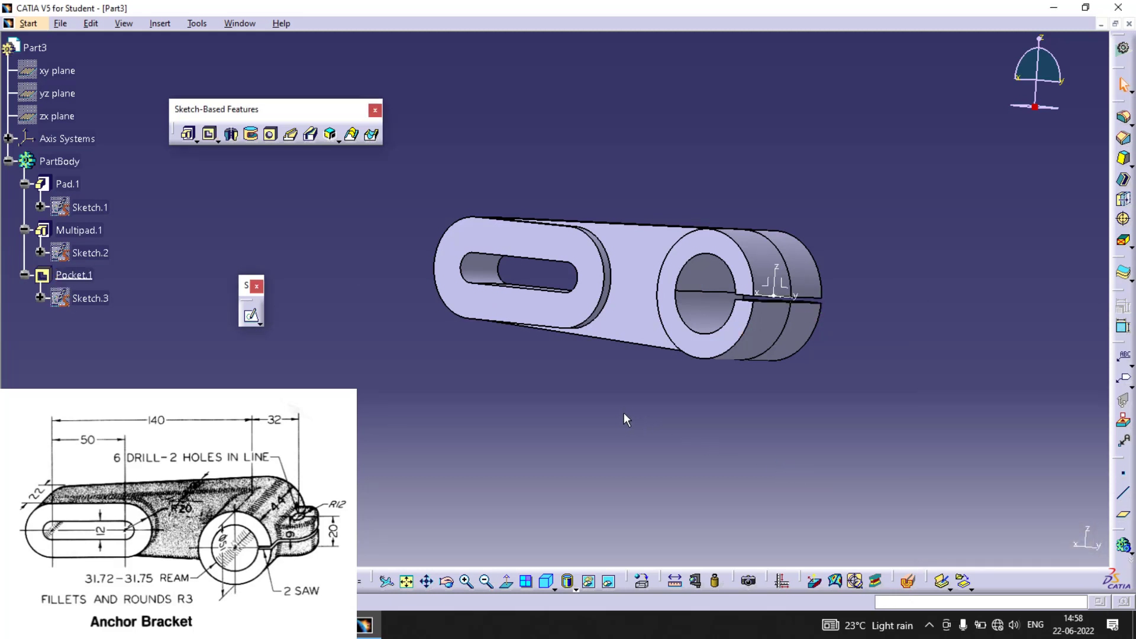
Open a new sketch on the xy plane and bring the round boss's outer end into view
middle_click_drag(624, 413, 663, 419)
left_click(654, 406)
scroll(662, 419, "up", 1)
middle_click_drag(628, 380, 546, 422)
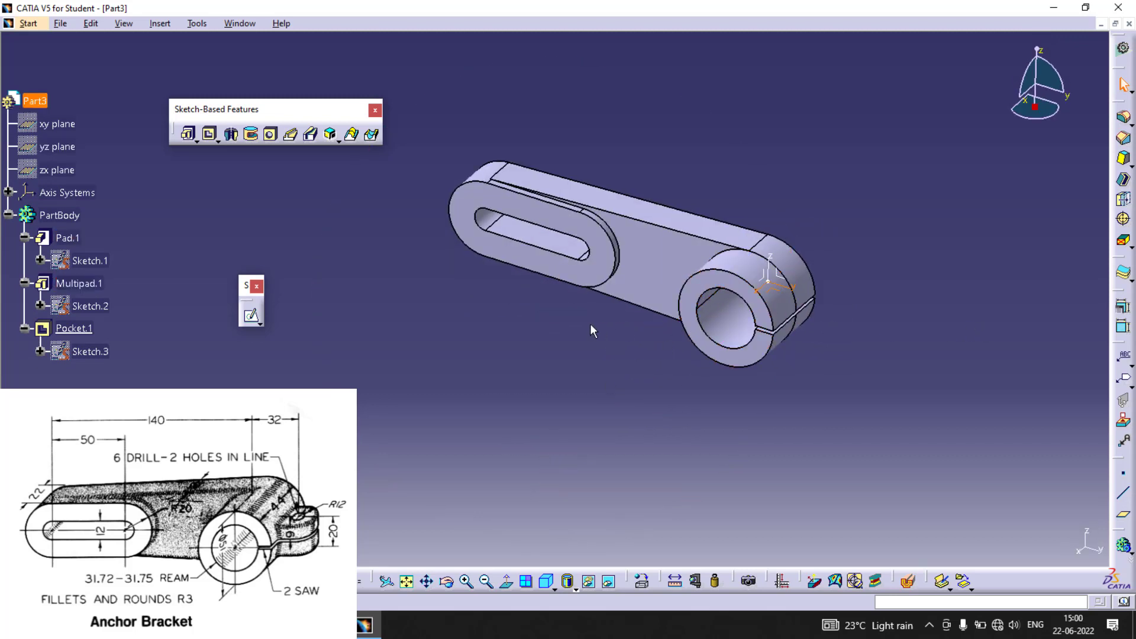
left_click(251, 315)
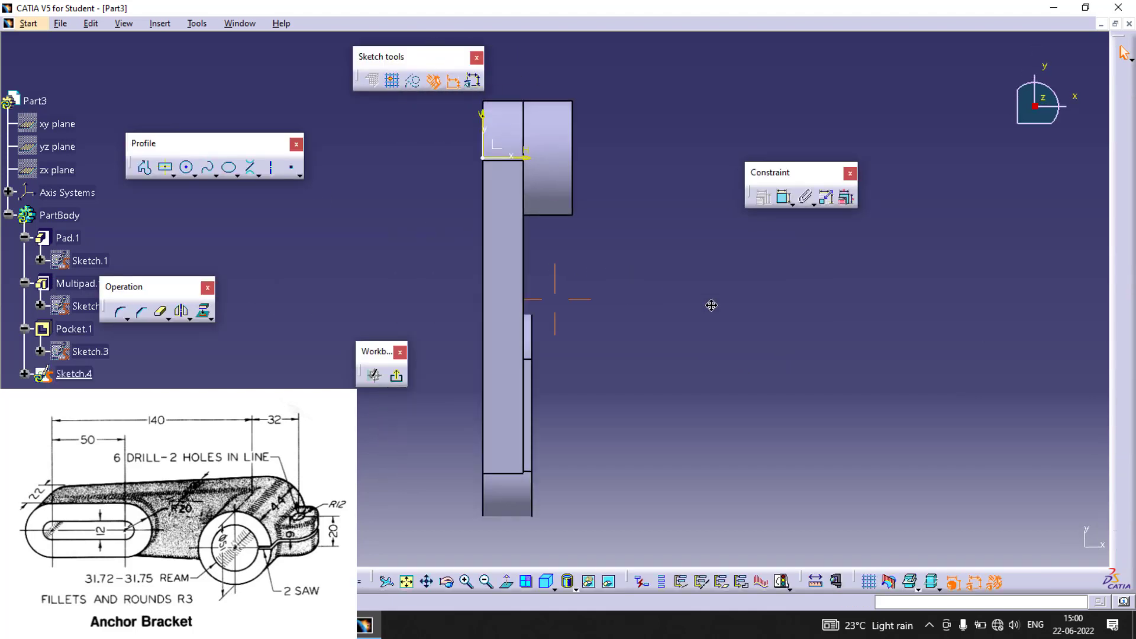
mouse_move(647, 129)
middle_mouse_down()
mouse_move(654, 203)
mouse_move(654, 181)
mouse_move(631, 247)
mouse_move(632, 231)
middle_mouse_up()
left_click(654, 203)
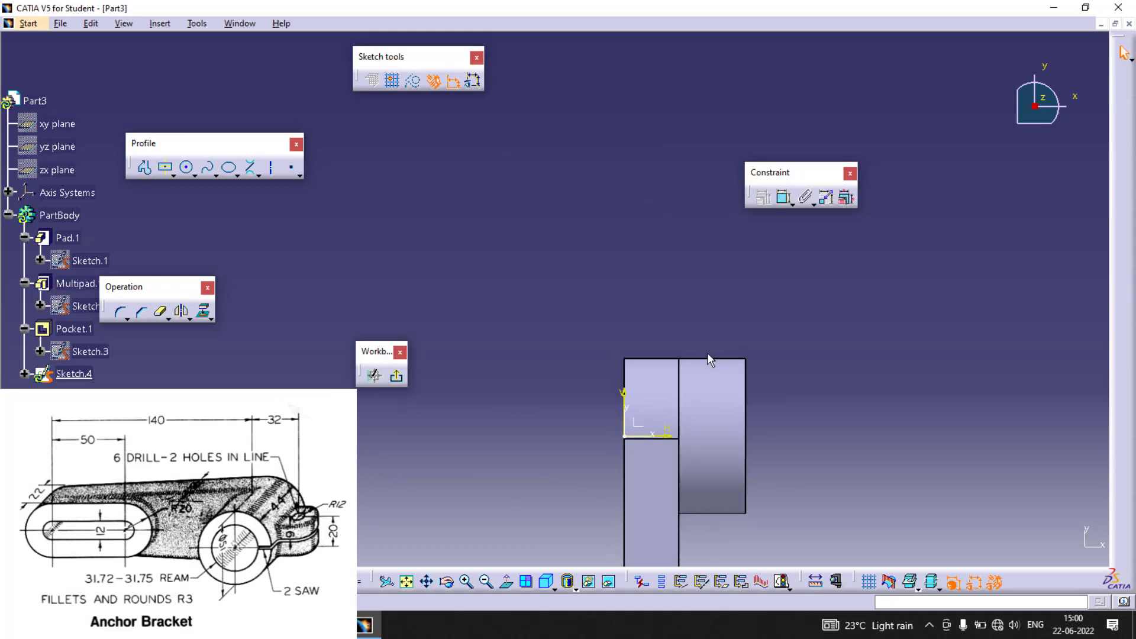
Project the two outer slit edges of the round boss into the sketch and convert them to construction elements
left_click(710, 359)
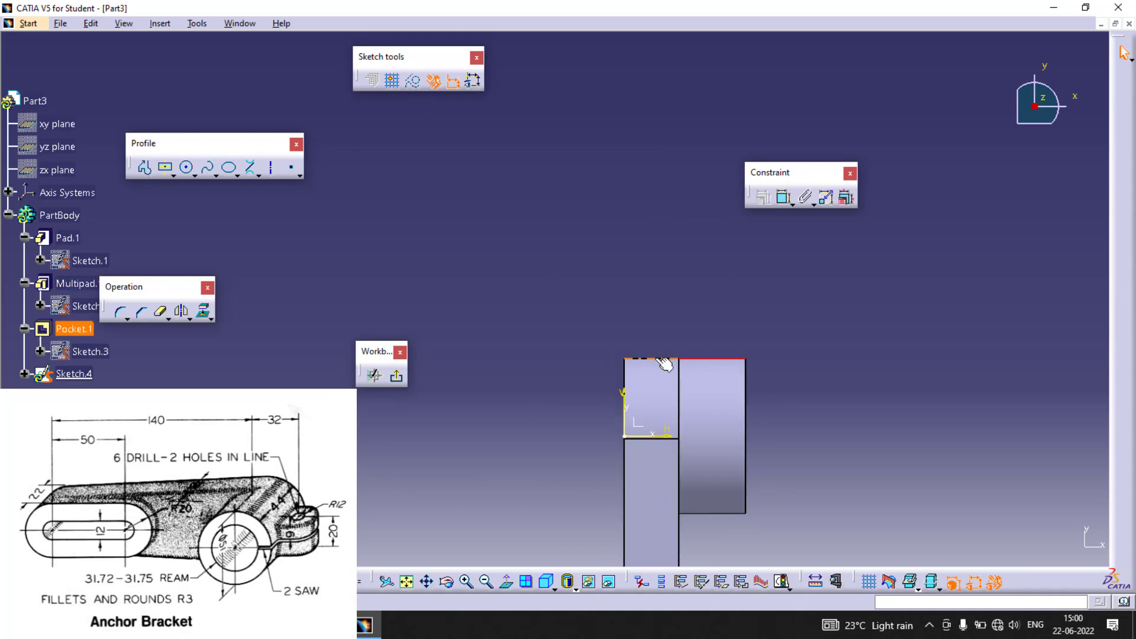
left_click(203, 312)
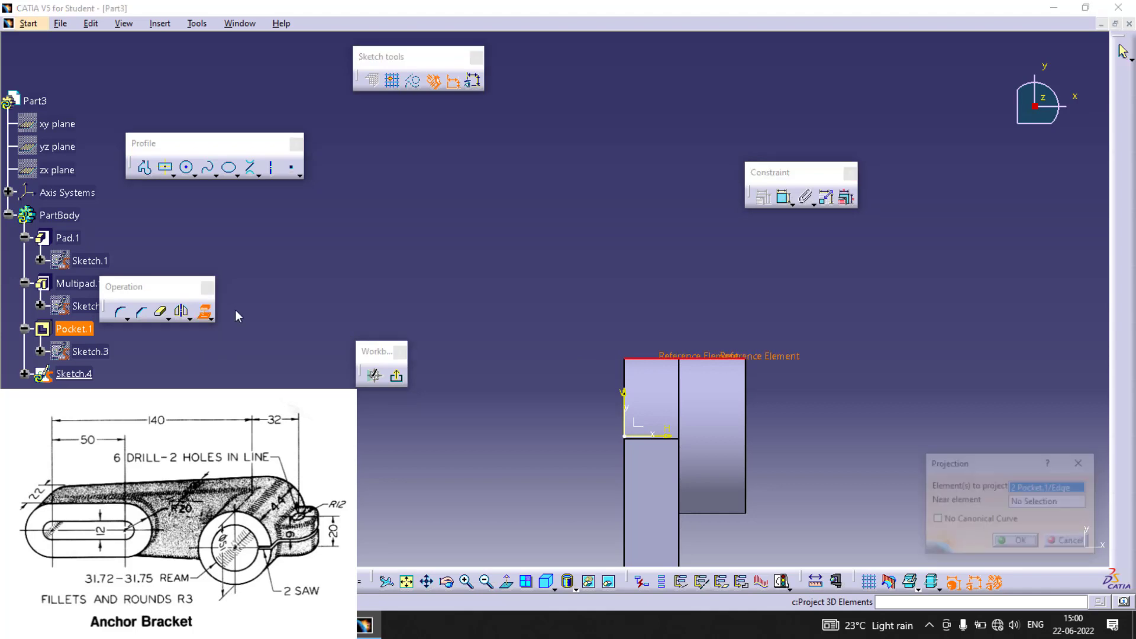
left_click(1022, 541)
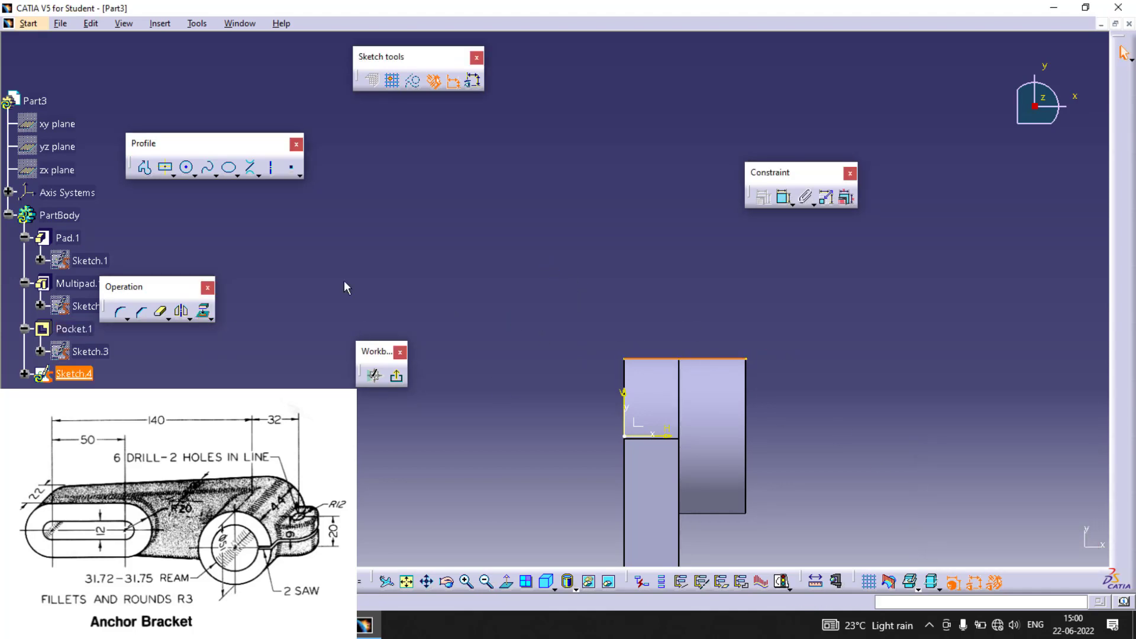
left_click(414, 81)
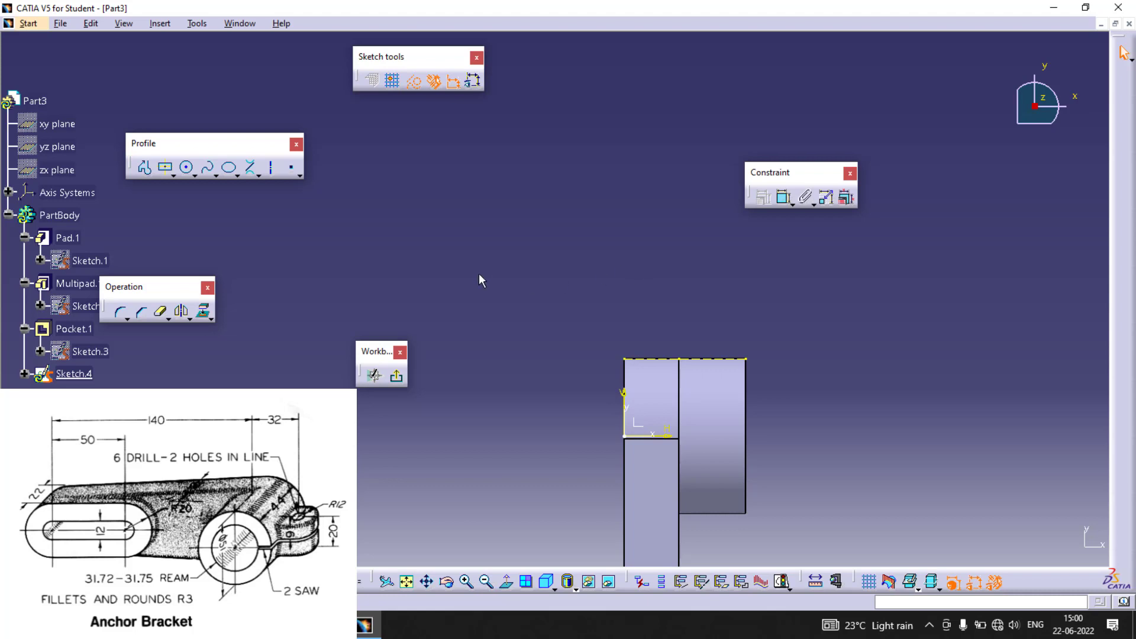
Sketch a circle about 33 mm in diameter centred on the projected slit edge line at the round boss's outer end
left_click(188, 169)
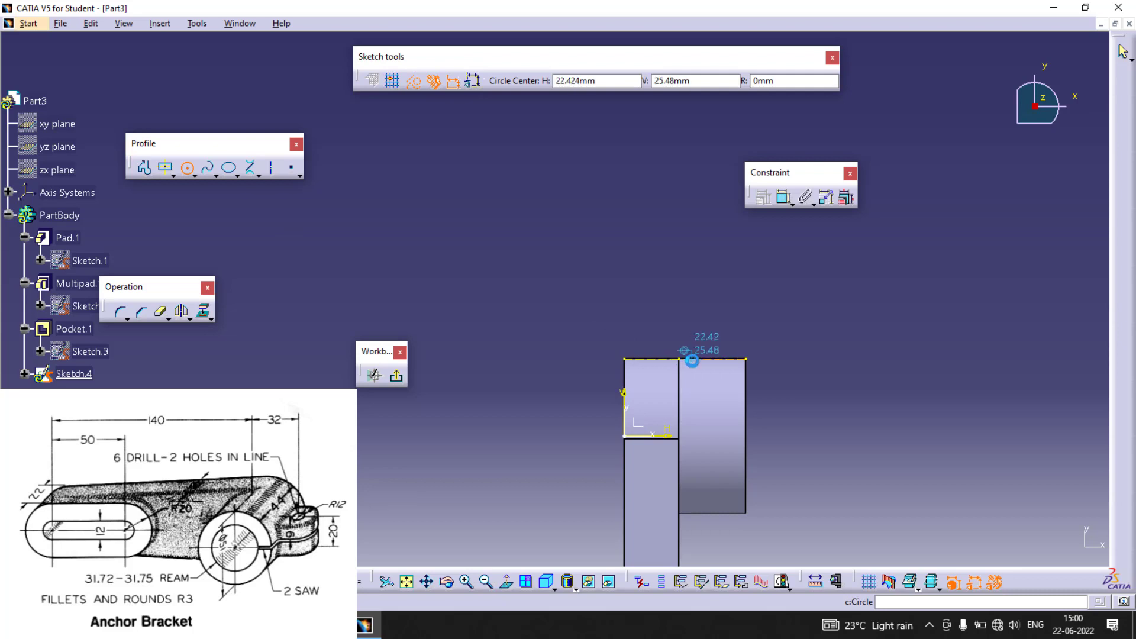
left_click(690, 359)
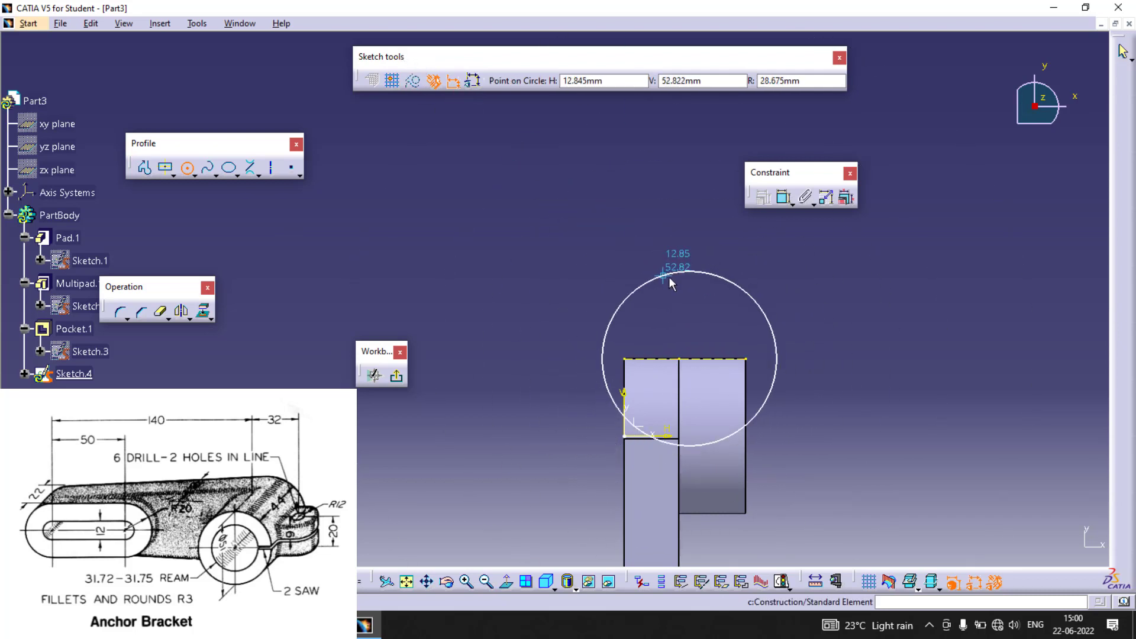
left_click(712, 318)
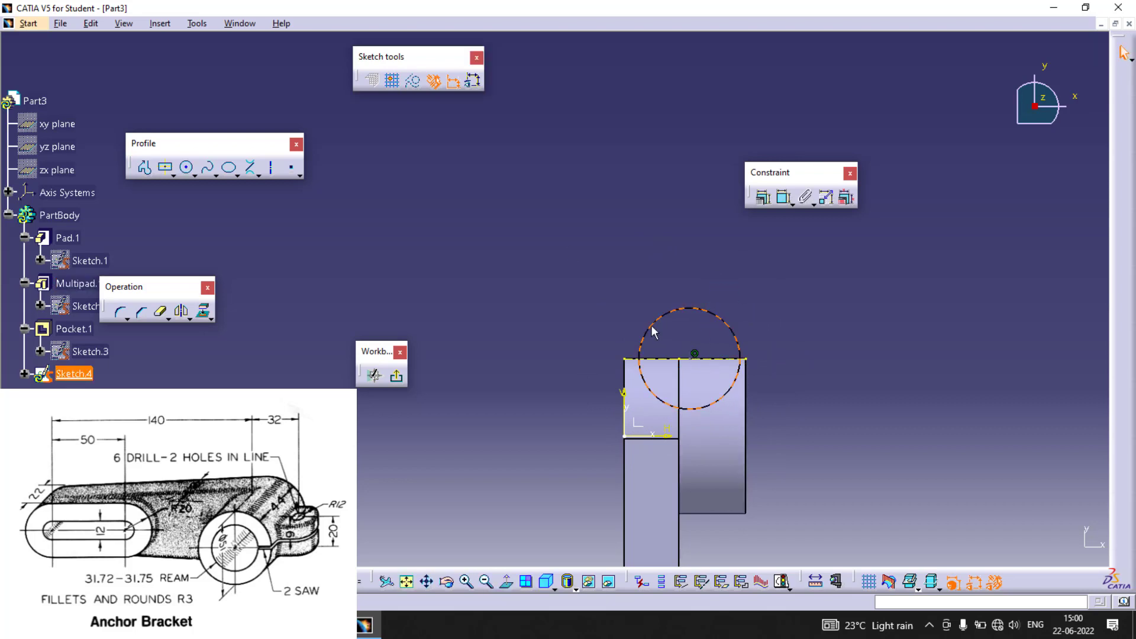
left_click(187, 168)
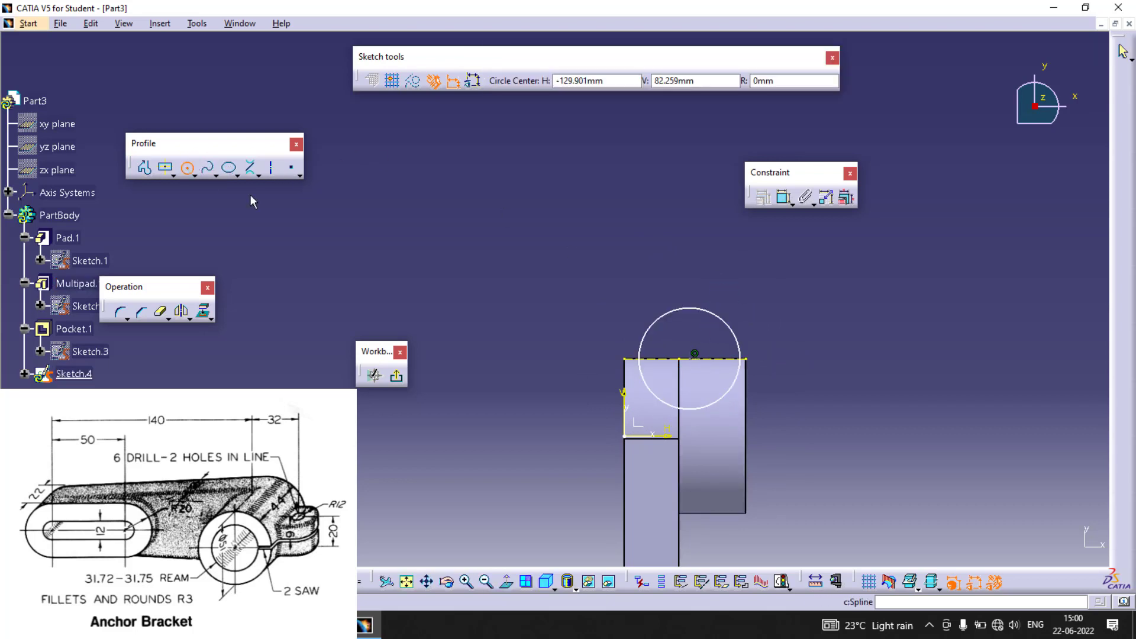
left_click(691, 357)
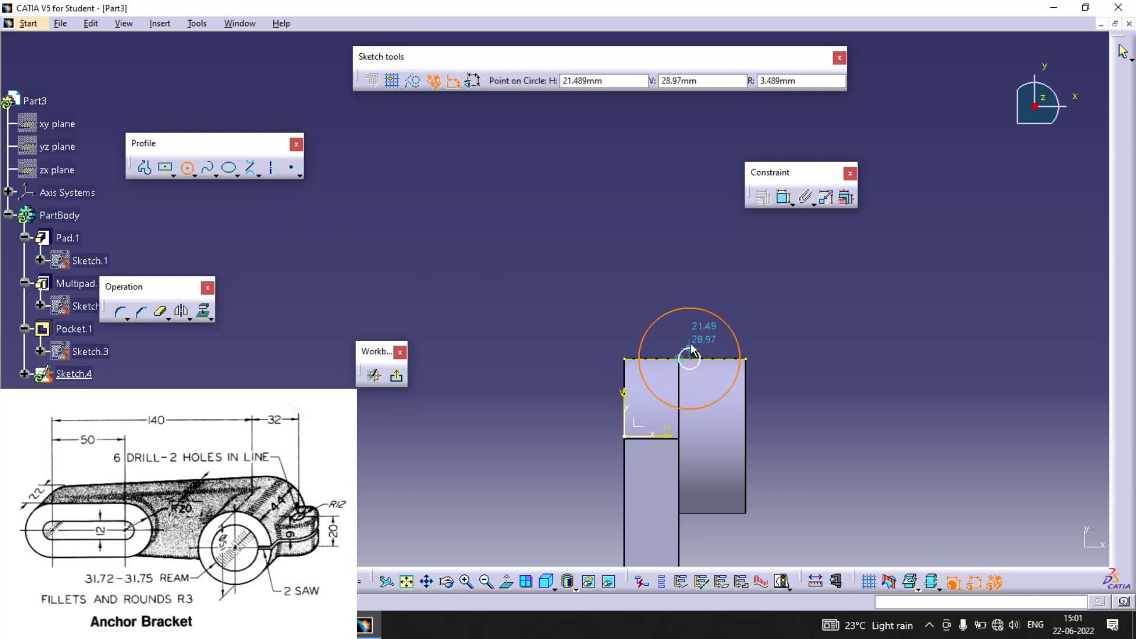
left_click(695, 340)
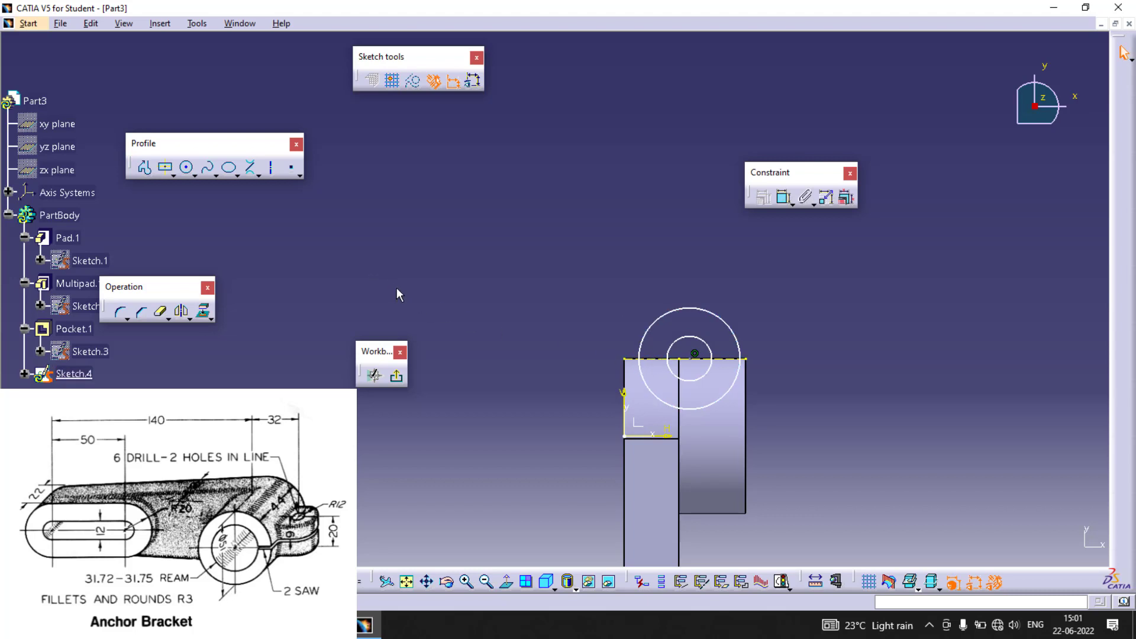
left_click(693, 346)
key("Delete")
Dimension the circle's diameter and set it to 30 mm
left_click(785, 198)
left_click(728, 323)
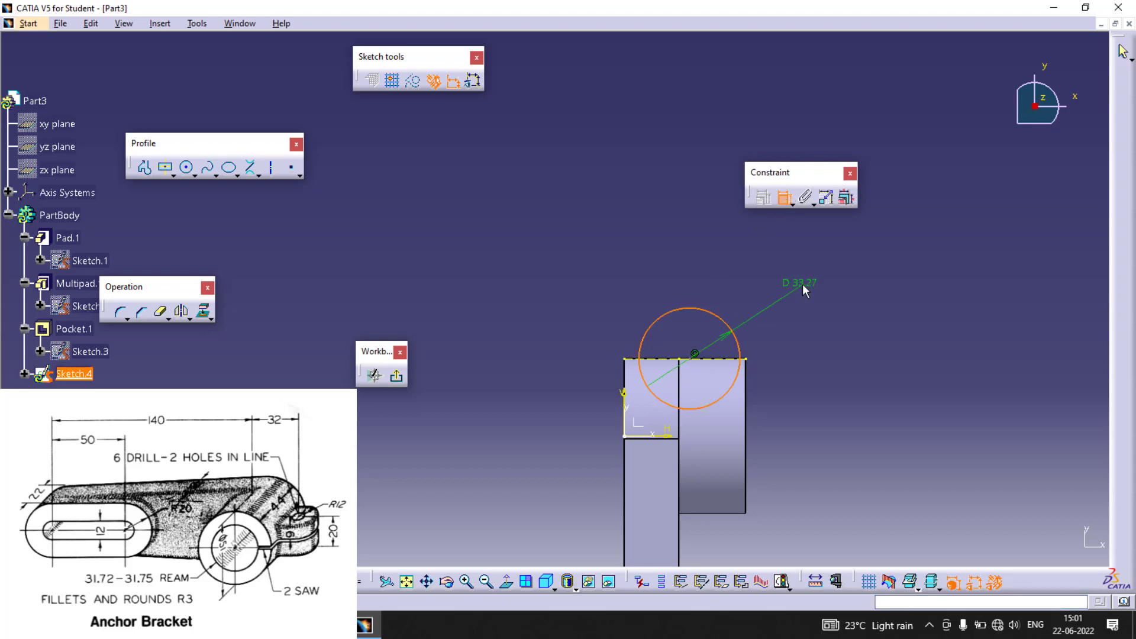
double_click(814, 286)
type("30mm")
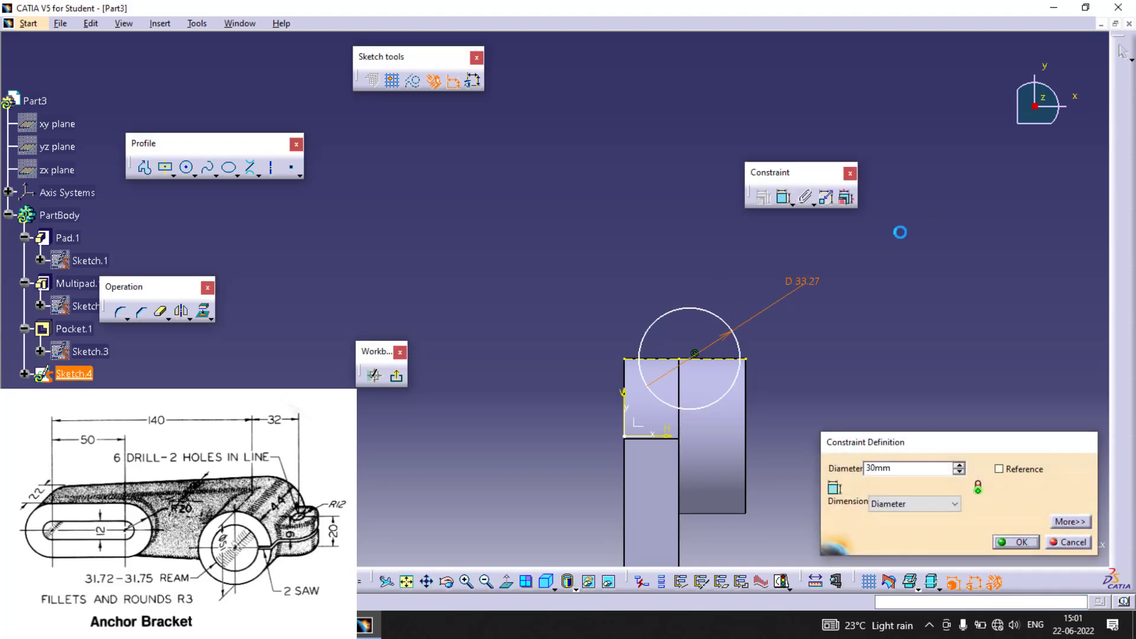
key("Return")
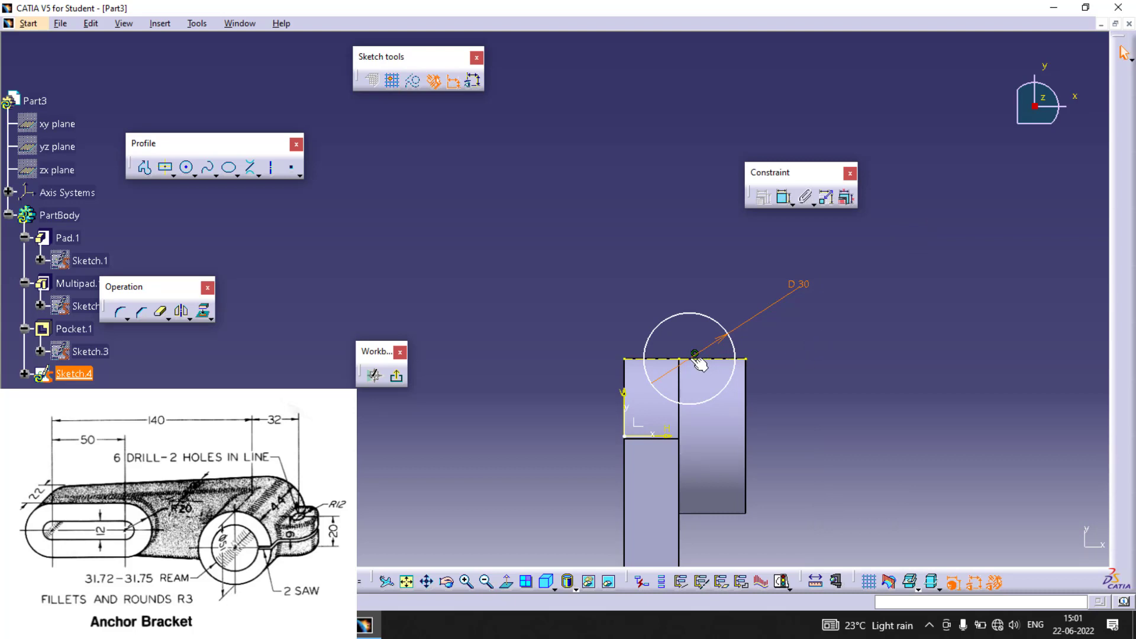
Dimension the distance between the circle and the round boss's protruding end face and set it to 22 mm
left_click(747, 396)
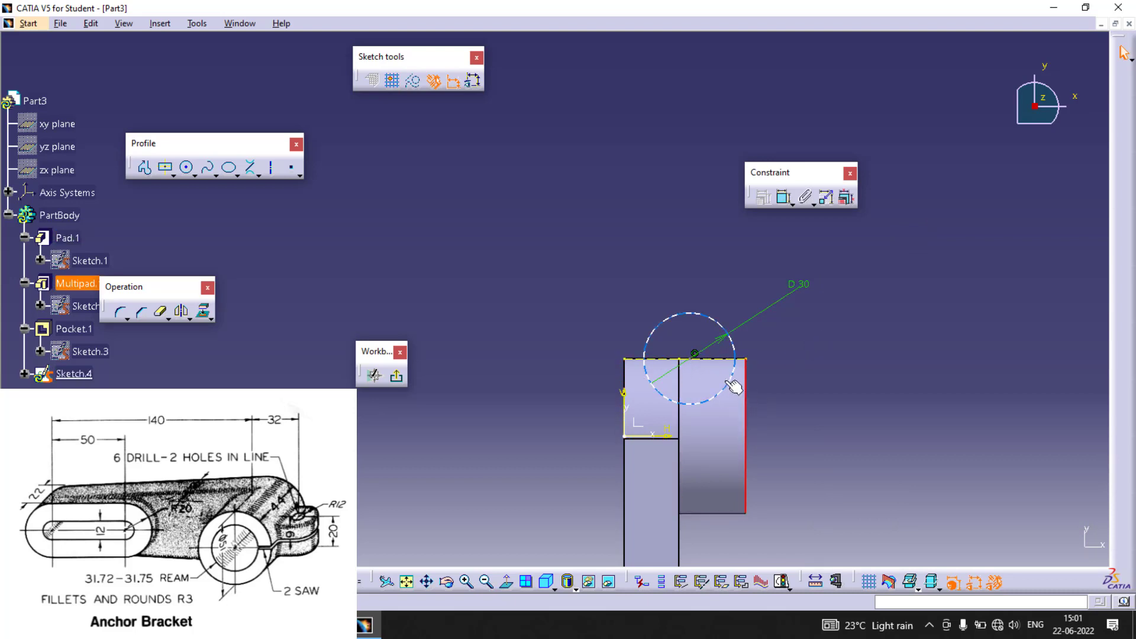
left_click(699, 363)
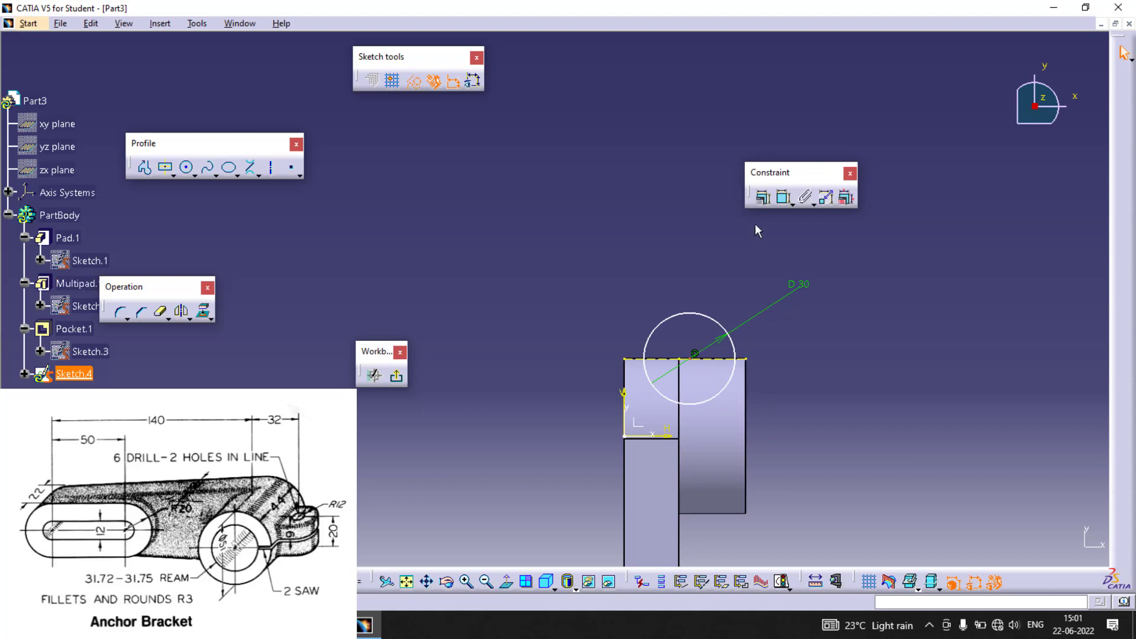
left_click(785, 197)
left_click(747, 396)
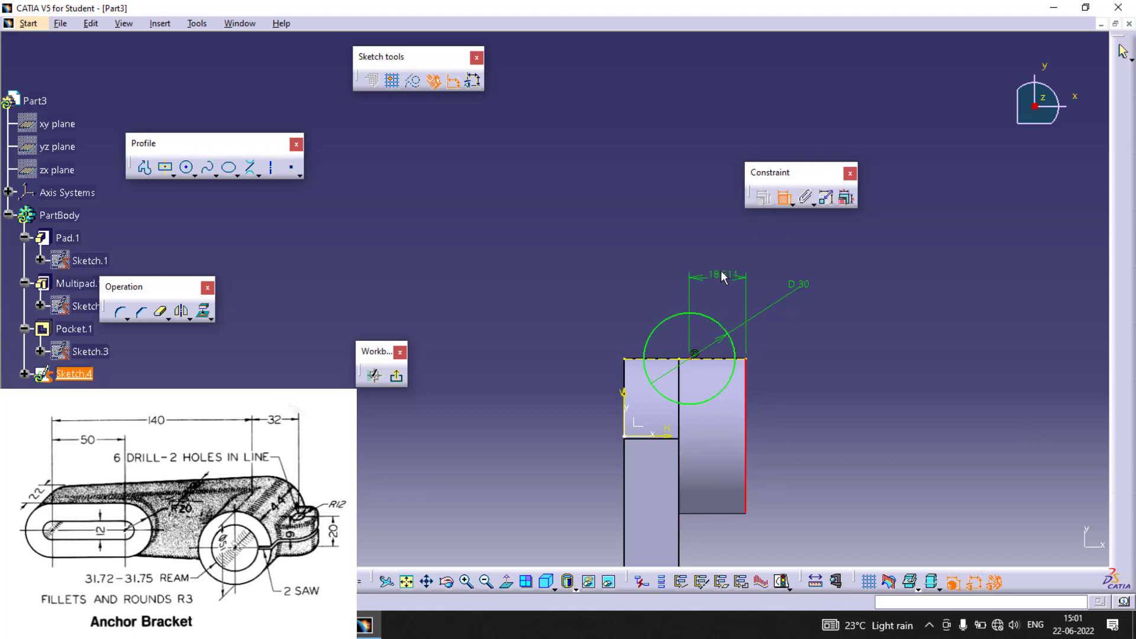
double_click(722, 268)
type("22")
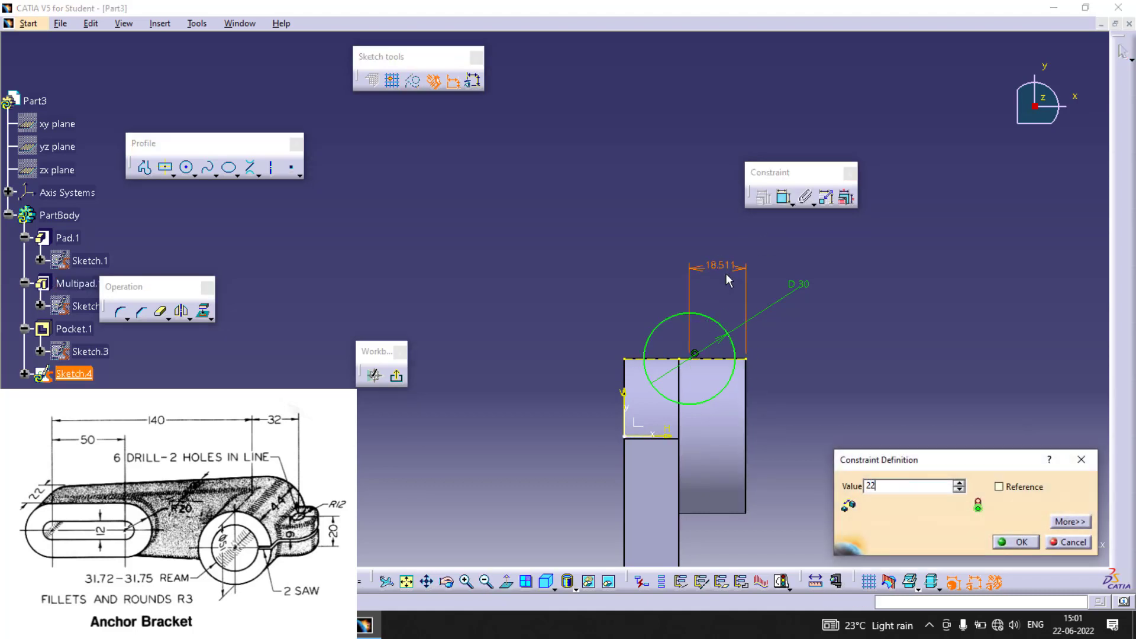
key("Return")
left_click(831, 397)
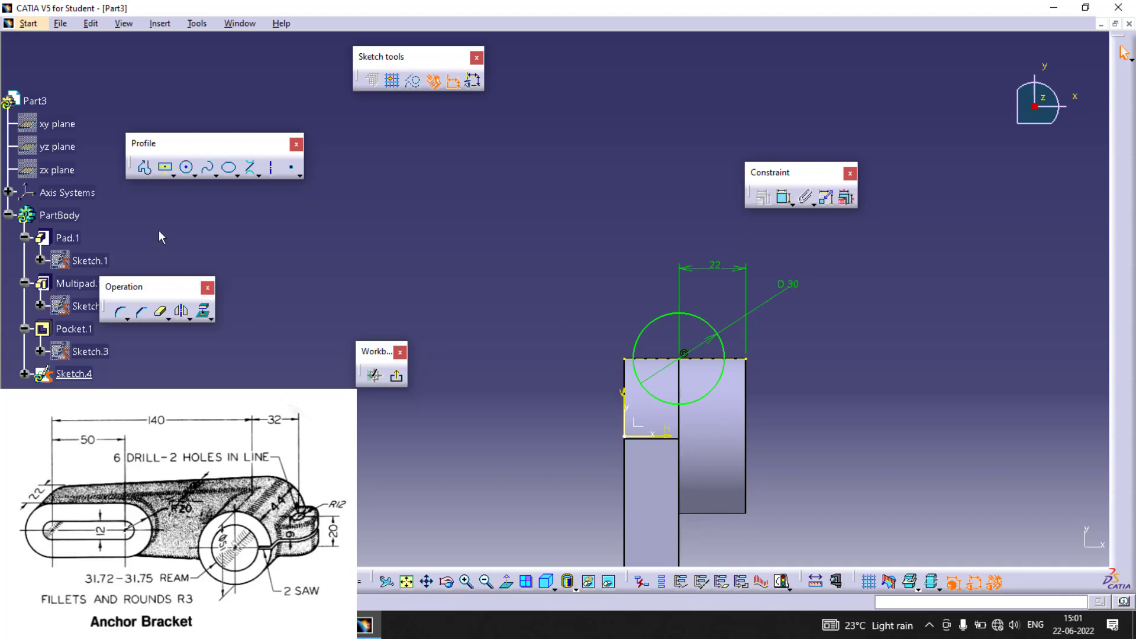
Sketch a small circle about 6 mm in diameter inside the 30 mm circle, directly above its centre
left_click(186, 168)
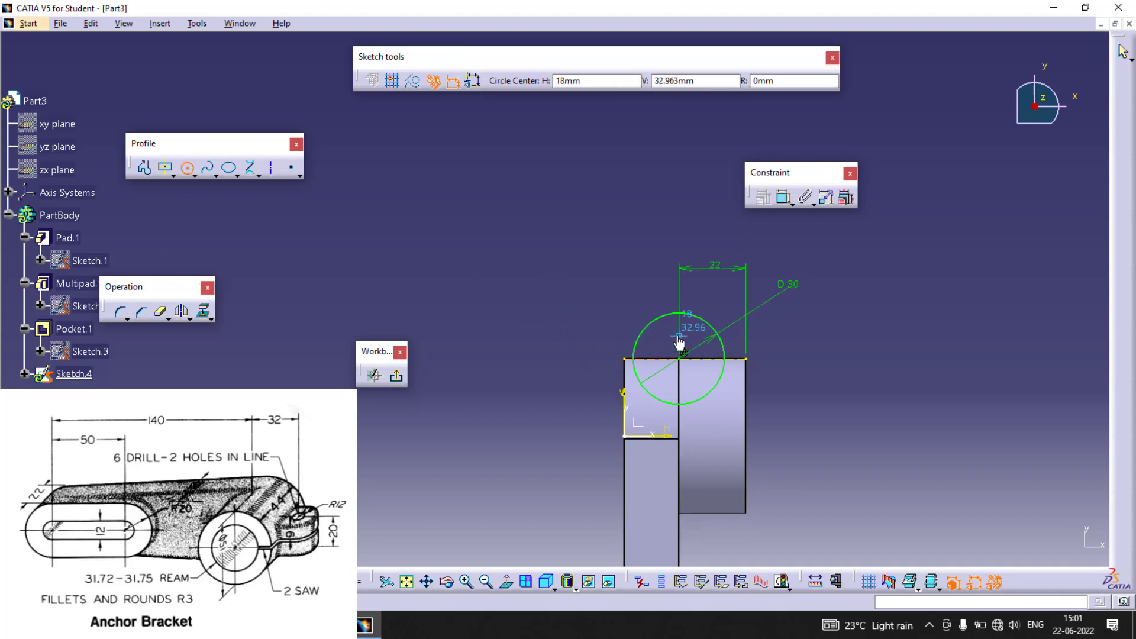
left_click(679, 336)
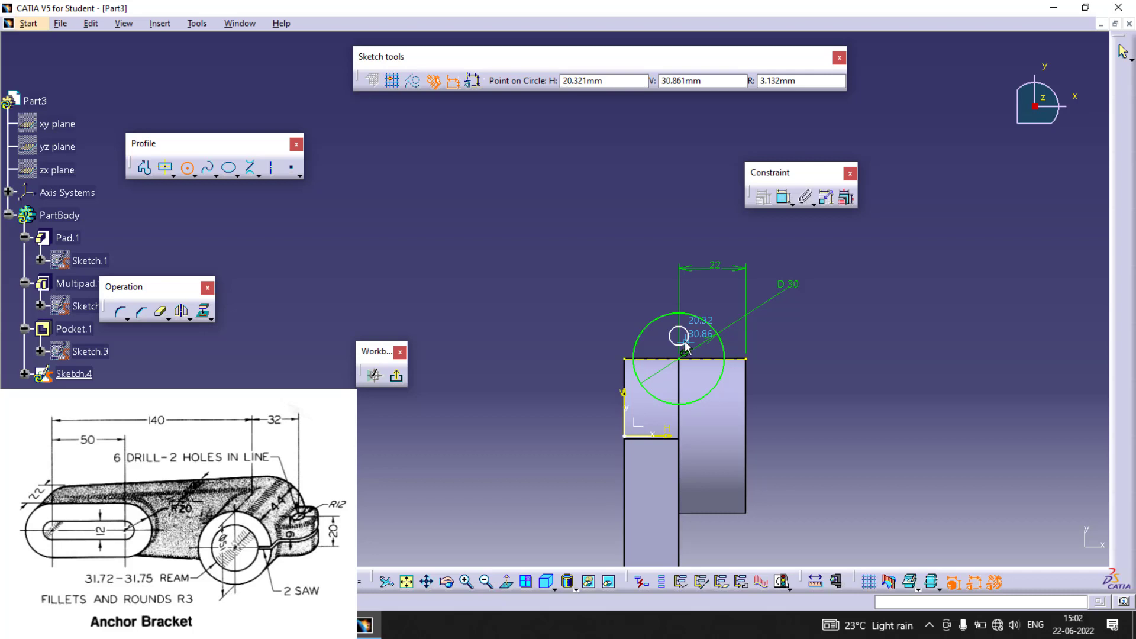
left_click(685, 349)
Dimension the small circle's diameter and open that dimension for editing
left_click(784, 198)
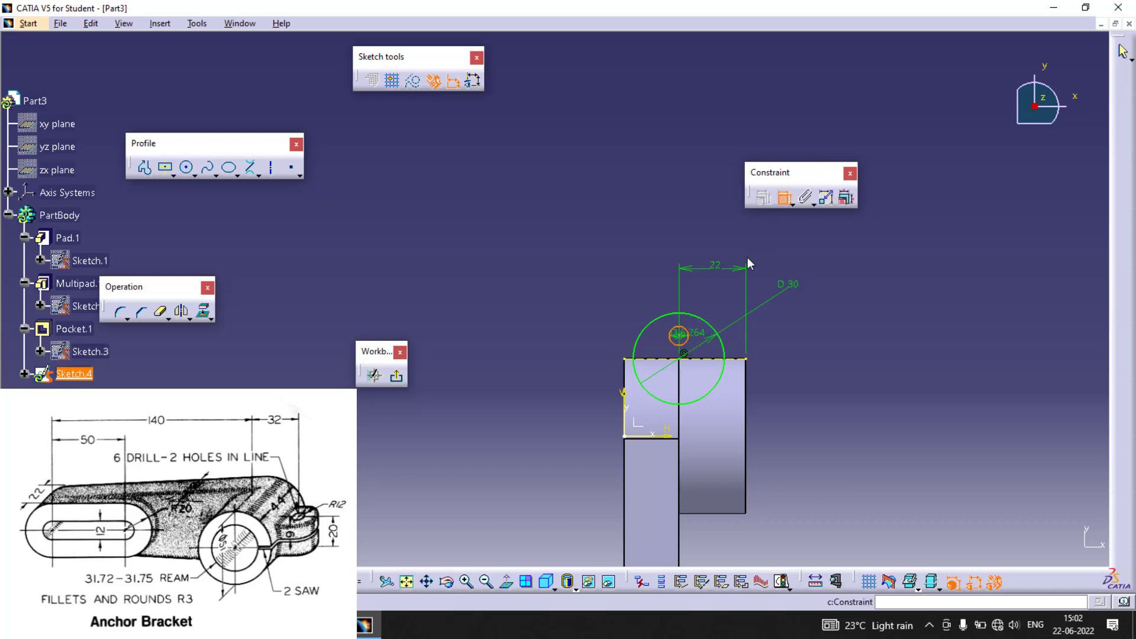
left_click(678, 336)
left_click(603, 284)
double_click(598, 281)
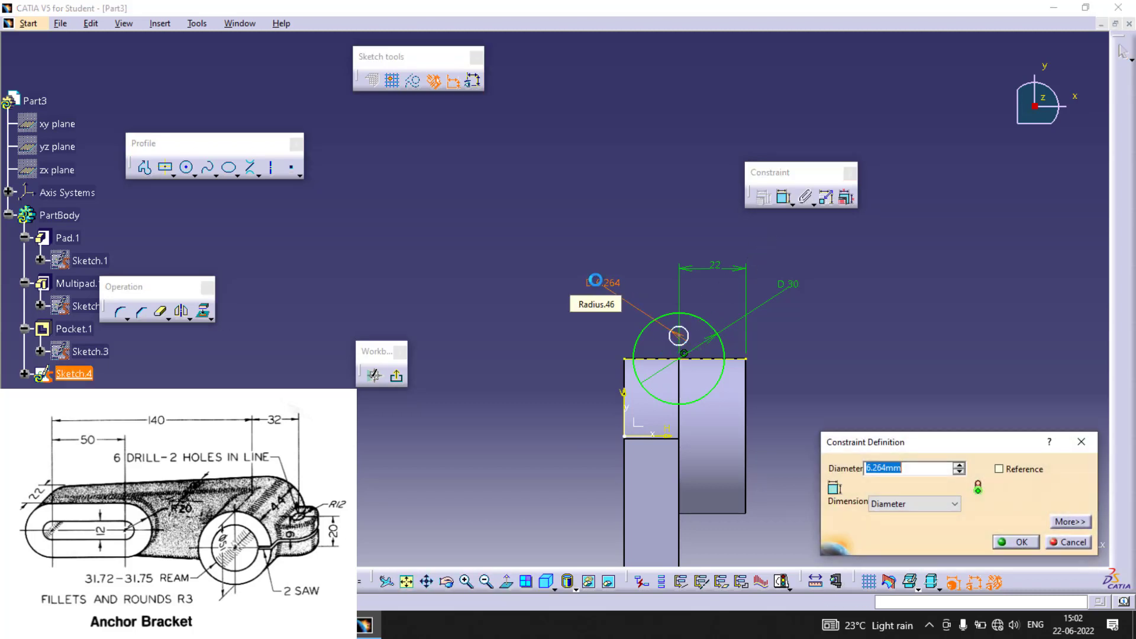
Set the small circle's diameter to 6 mm and make its centre coincident with the vertical edge through the large circle's centre
type("6")
key("Return")
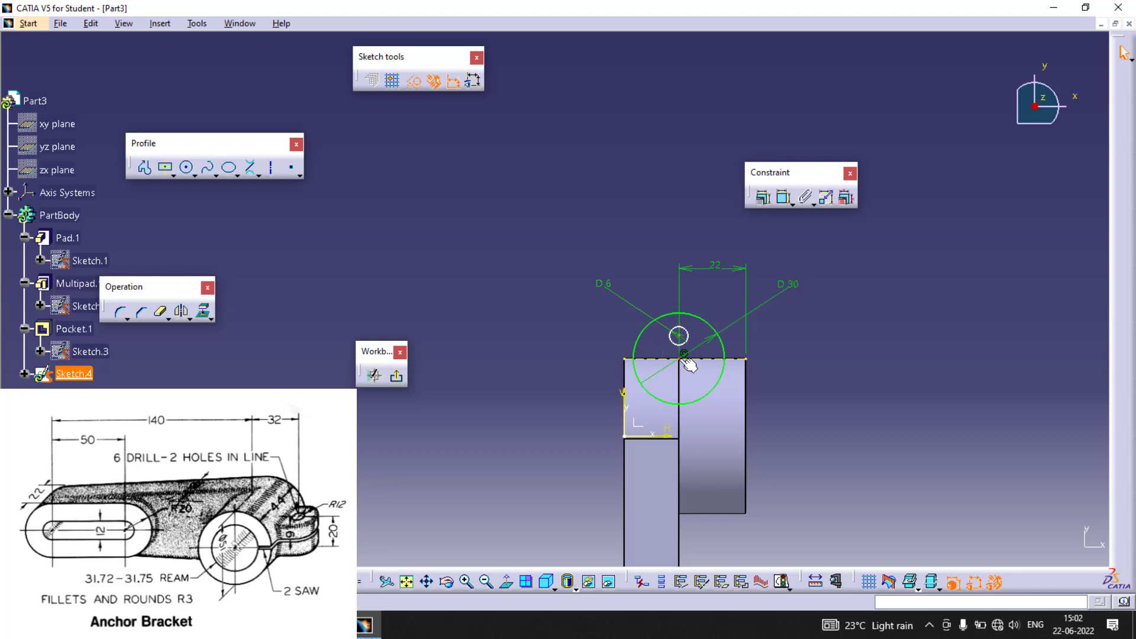
left_click(764, 201)
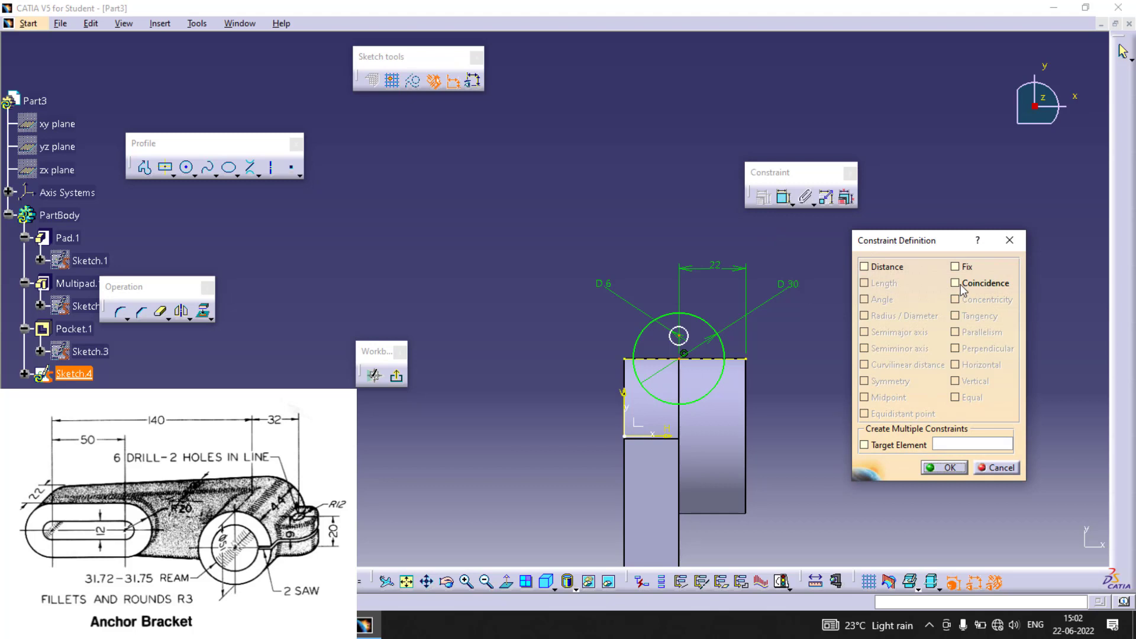
left_click(999, 468)
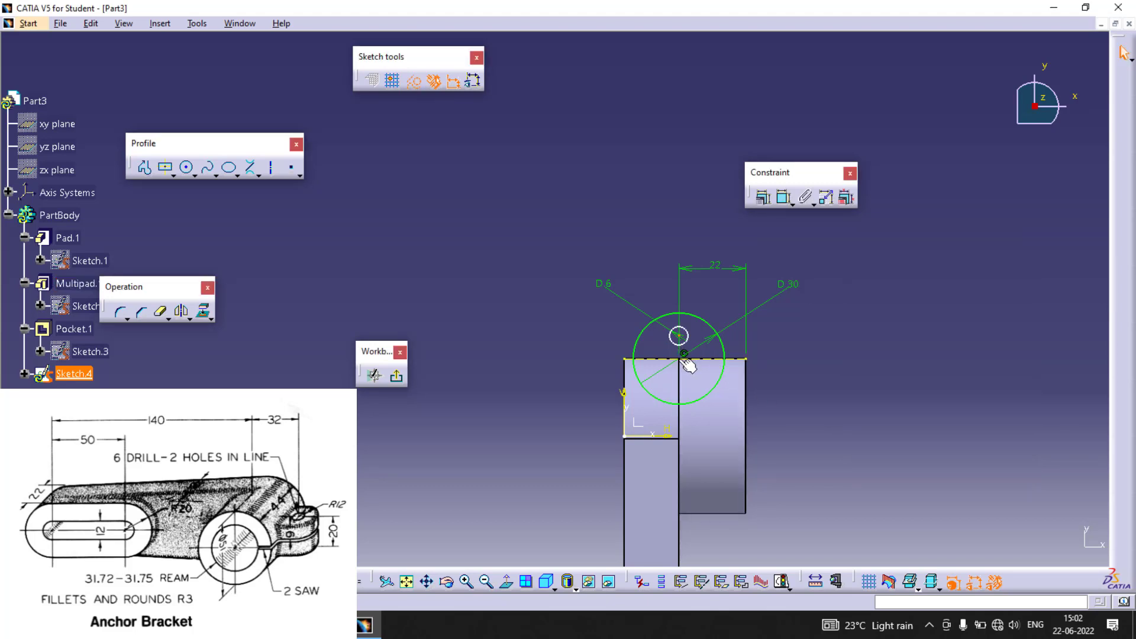
mouse_move(679, 336)
left_mouse_down()
mouse_move(694, 335)
mouse_move(667, 334)
left_mouse_up()
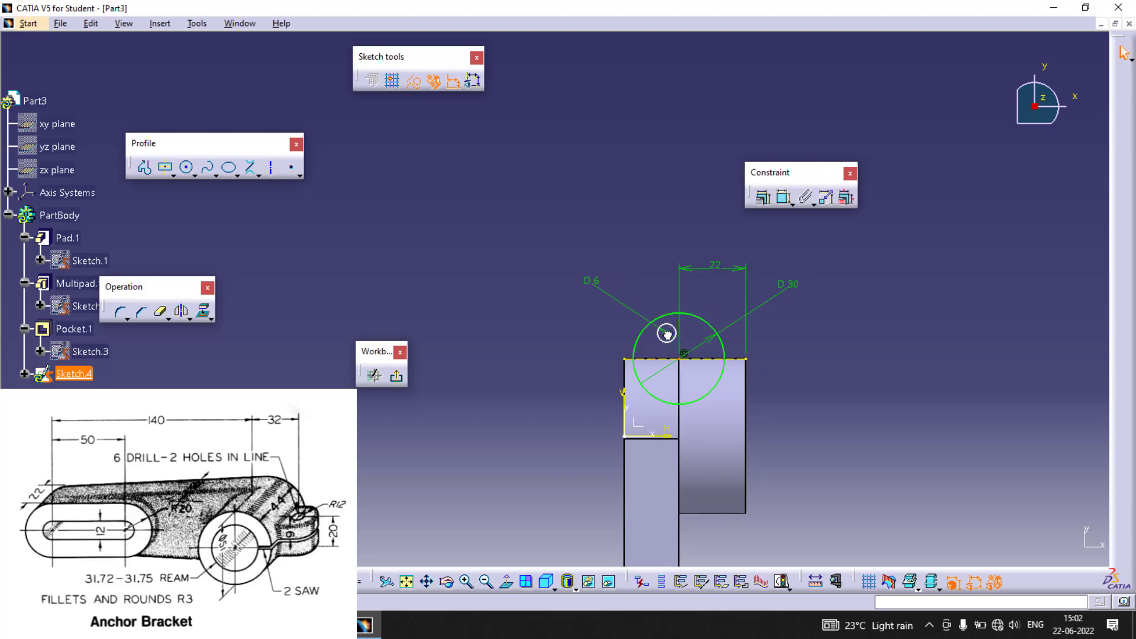
left_click(680, 371)
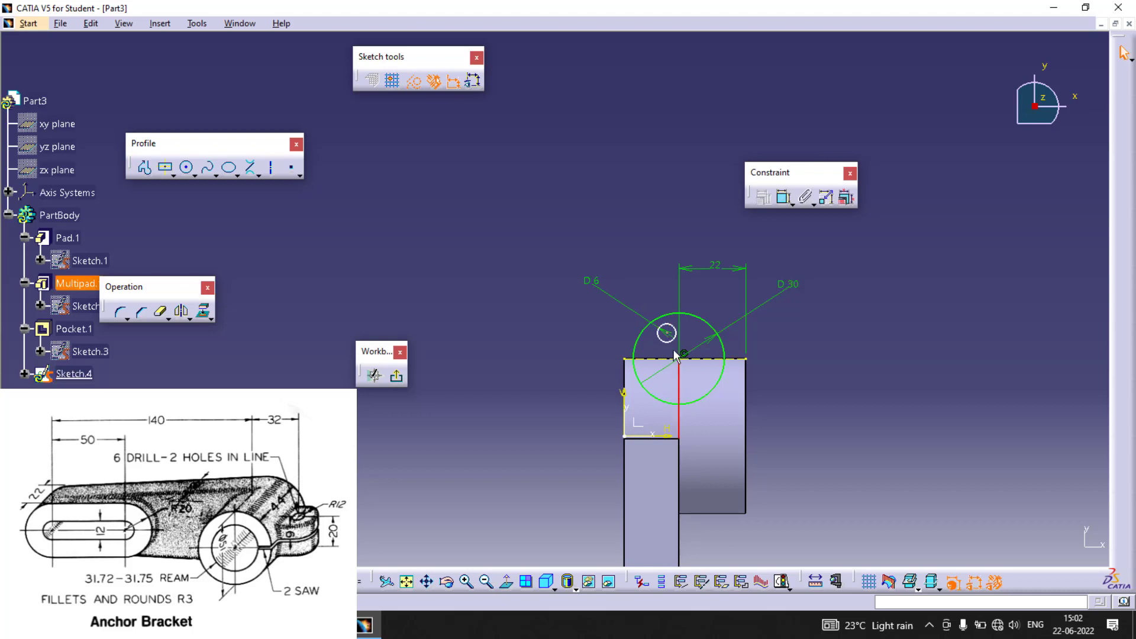
left_click(667, 333, "ctrl")
left_click(764, 197)
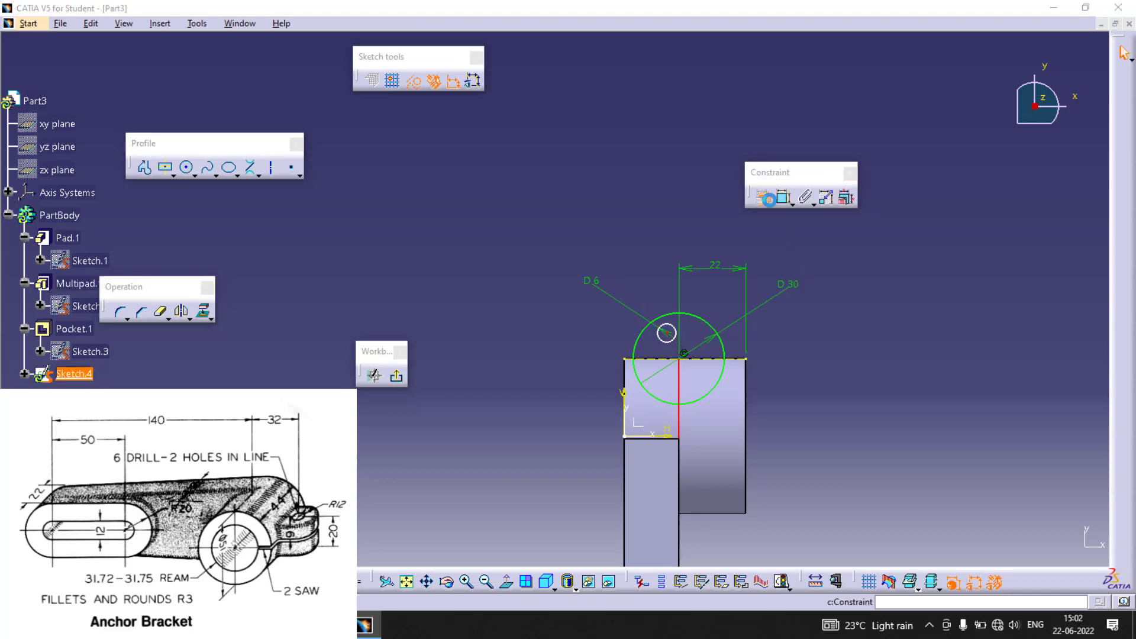
left_click(970, 286)
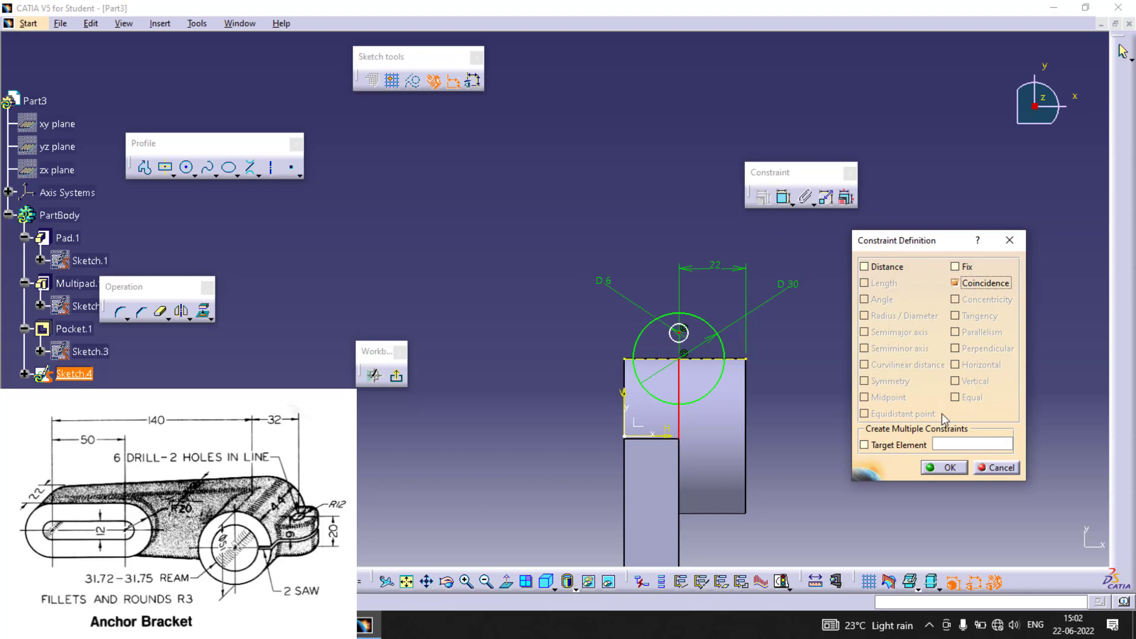
left_click(944, 468)
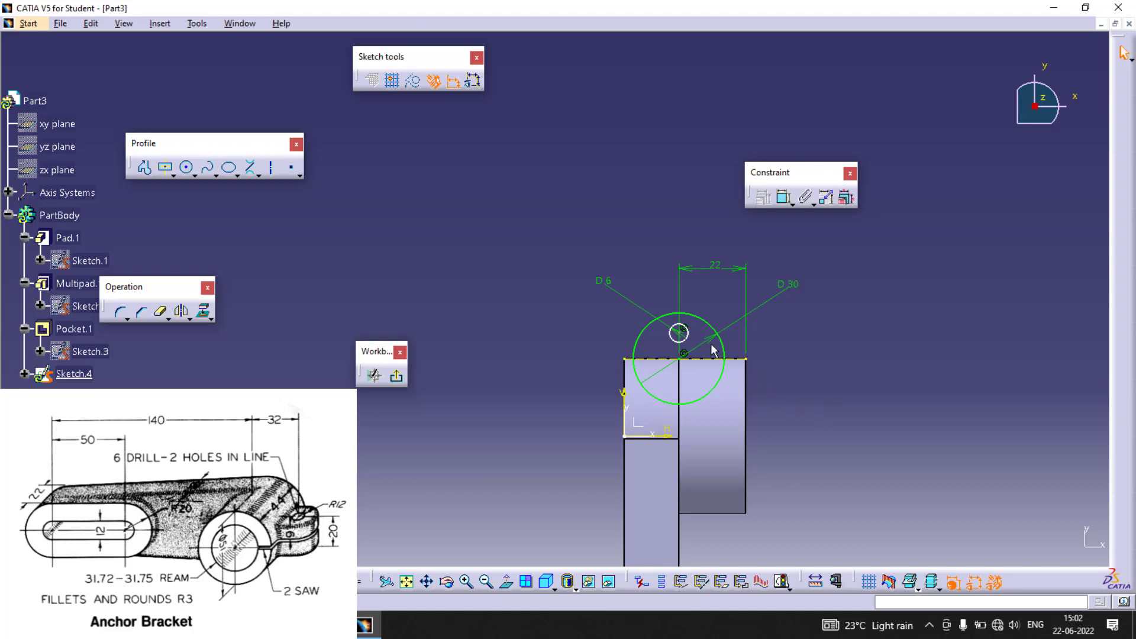
Dimension the small circle's distance from the body's upper horizontal edge and set it to 6 mm
left_click(784, 198)
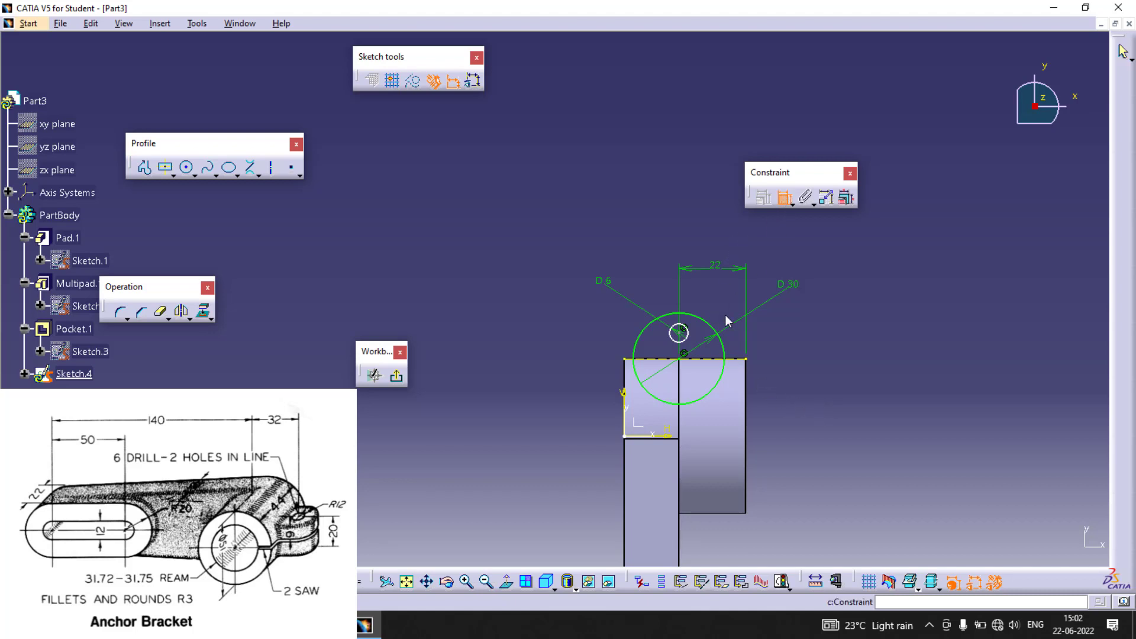
left_click(678, 335)
left_click(713, 358)
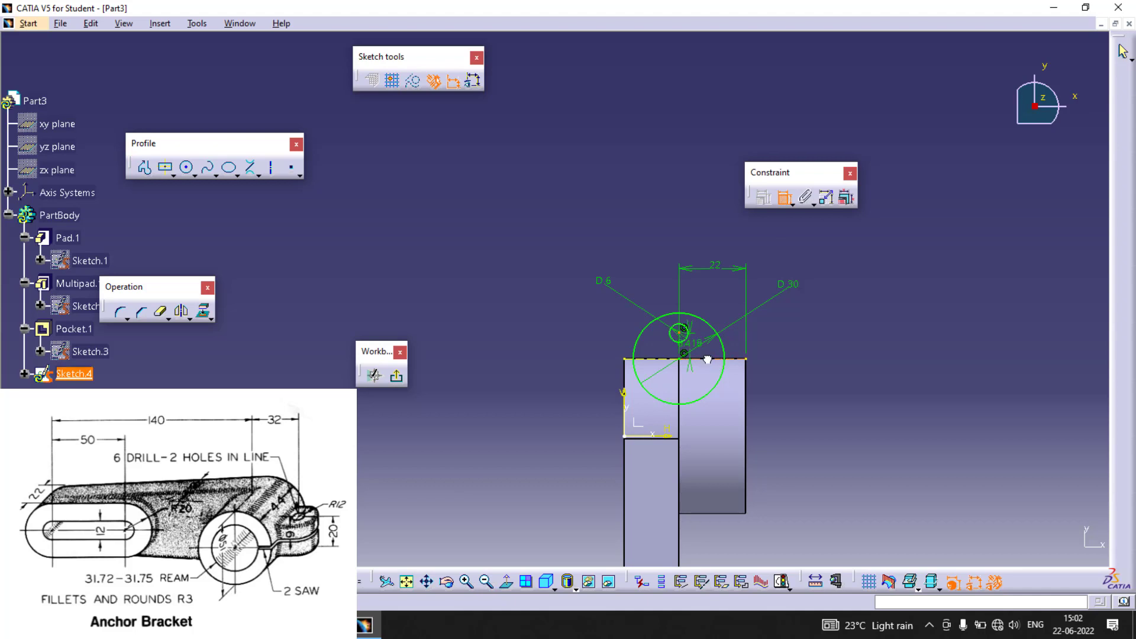
double_click(828, 351)
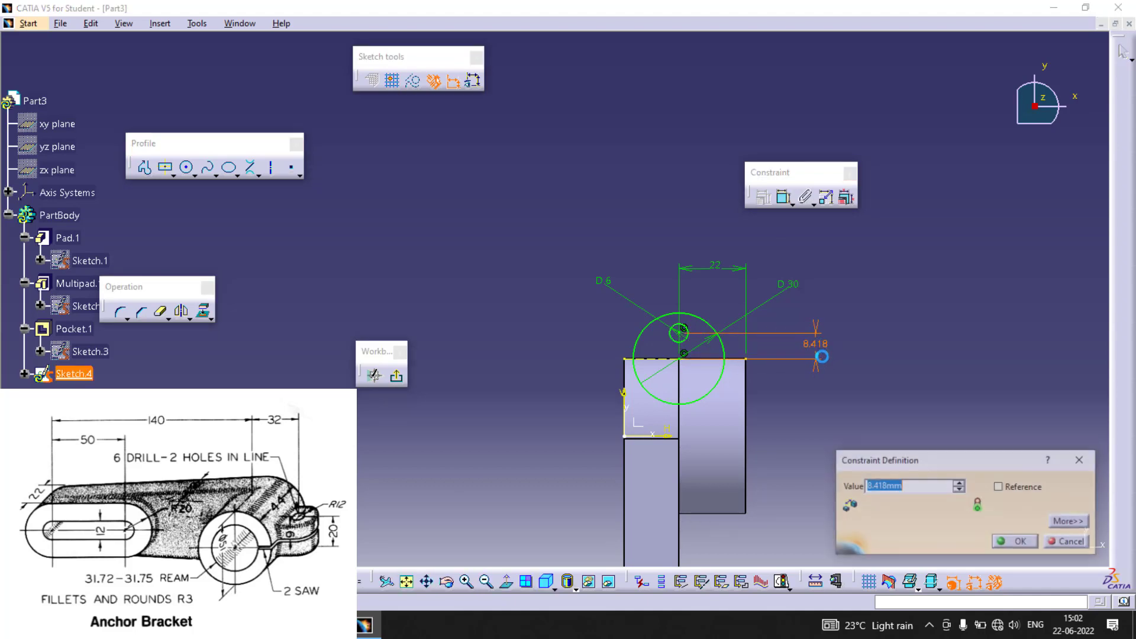
type("6")
key("Return")
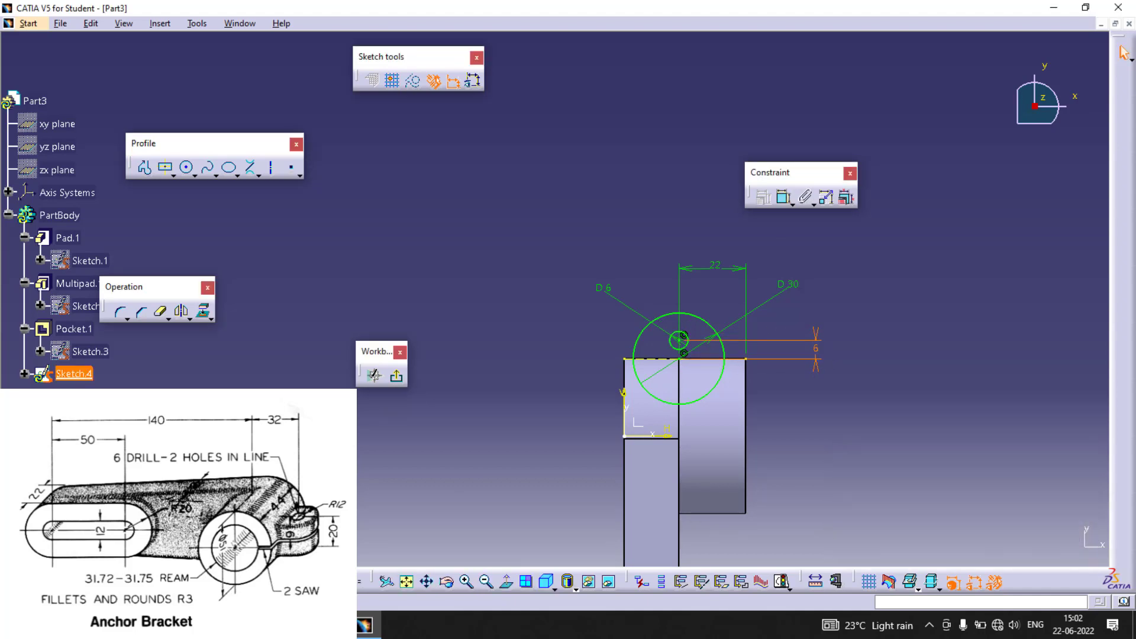
left_click(780, 391)
Try to close the lug profile with a line across the large circle along the body's upper edge, using Quick Trim
left_click(259, 174)
left_click(278, 183)
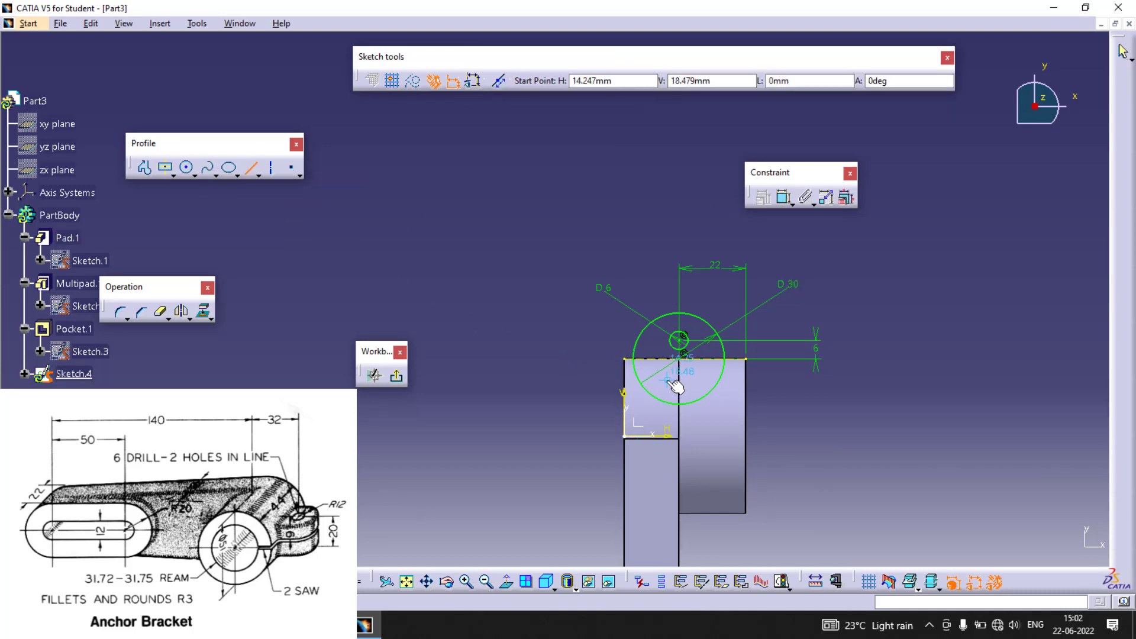
left_click(636, 365)
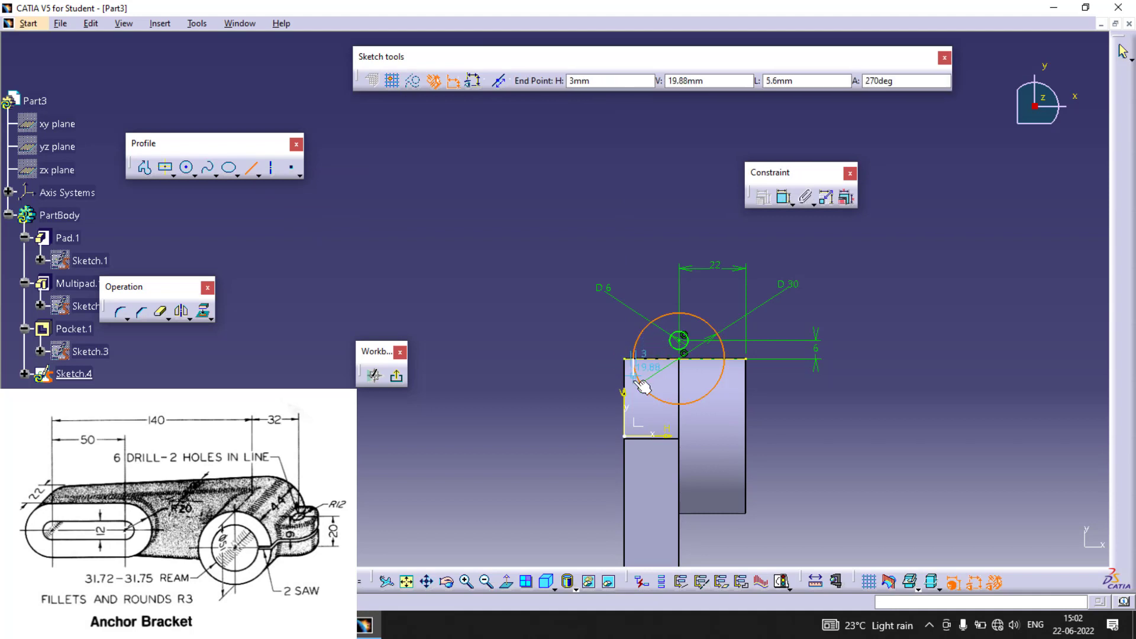
left_click(734, 361)
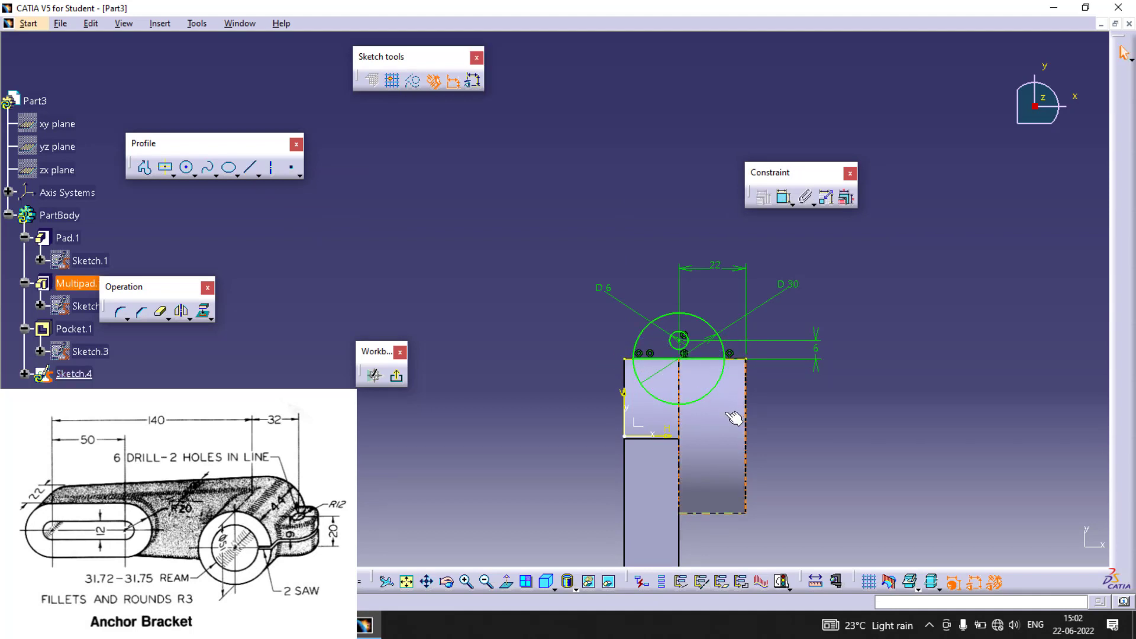
left_click(162, 313)
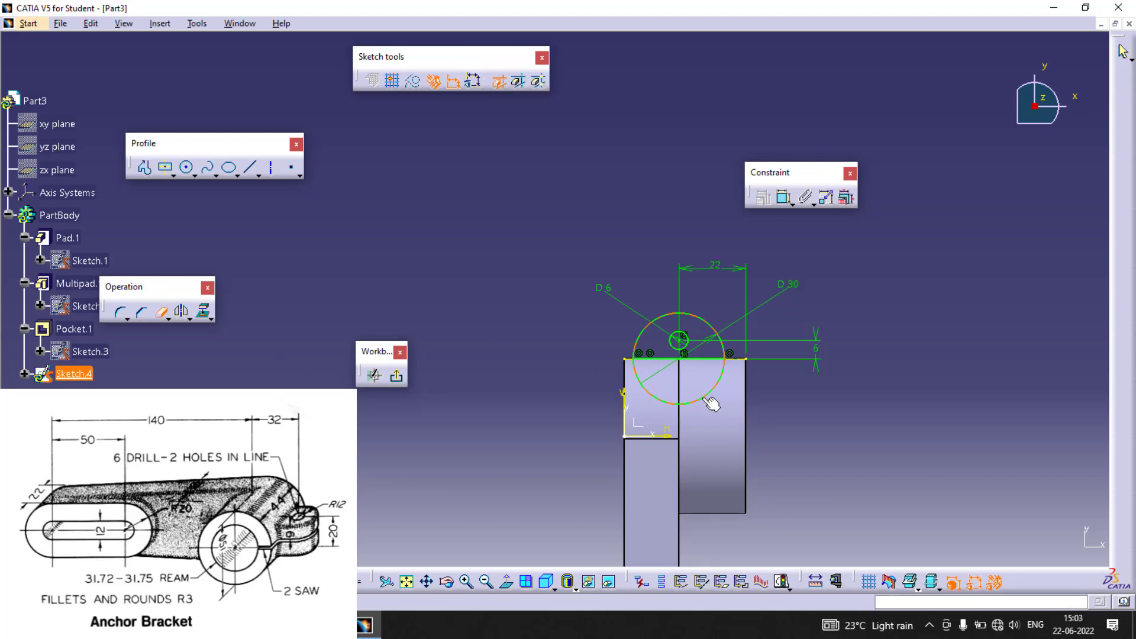
mouse_move(800, 406)
middle_mouse_down()
mouse_move(745, 409)
mouse_move(772, 416)
middle_mouse_up()
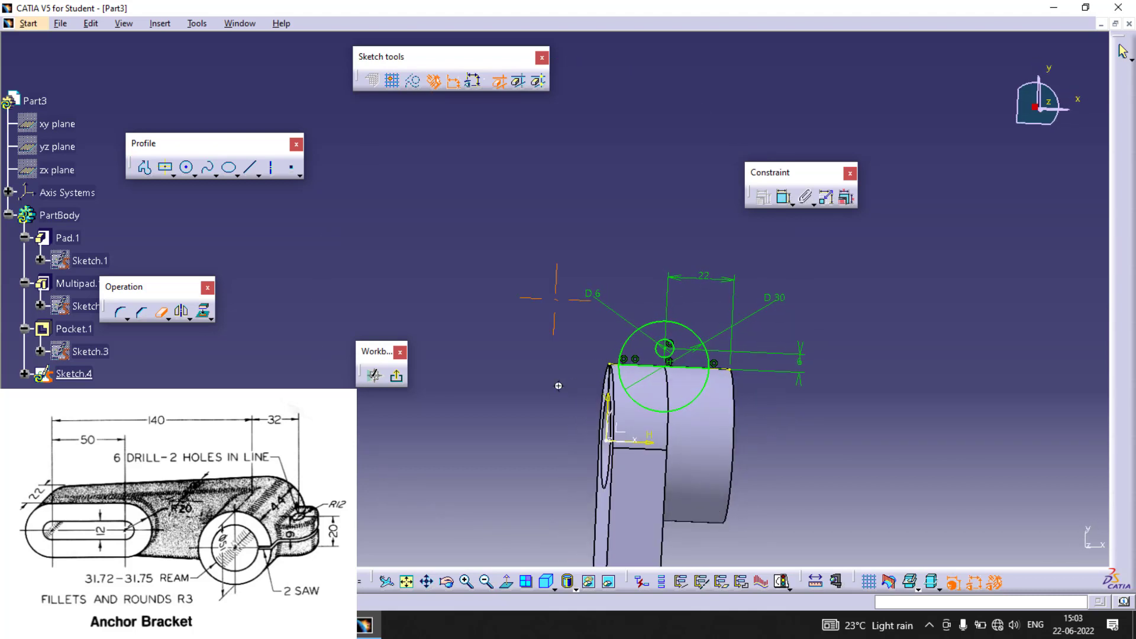
mouse_move(558, 386)
middle_mouse_down()
mouse_move(588, 398)
mouse_move(570, 406)
middle_mouse_up()
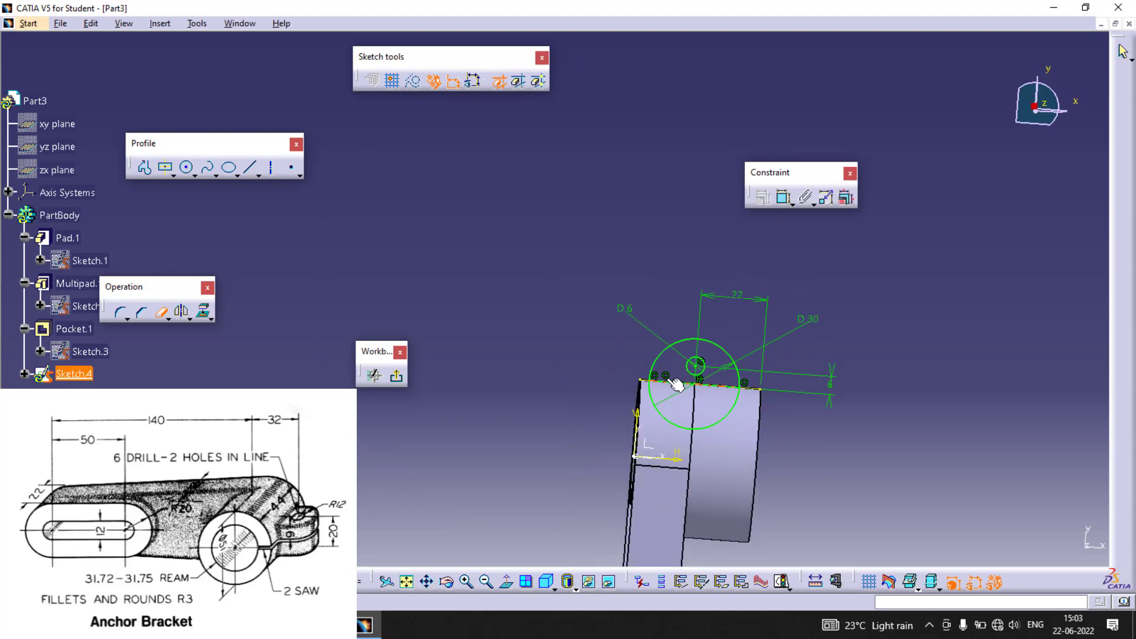
left_click(670, 380)
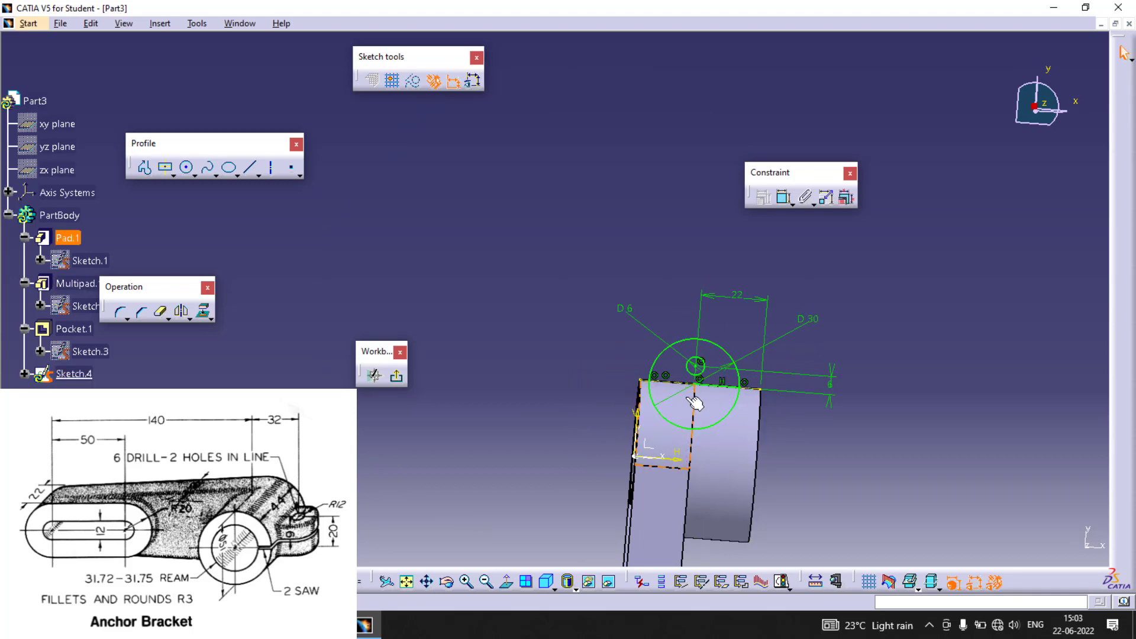
left_click(508, 571)
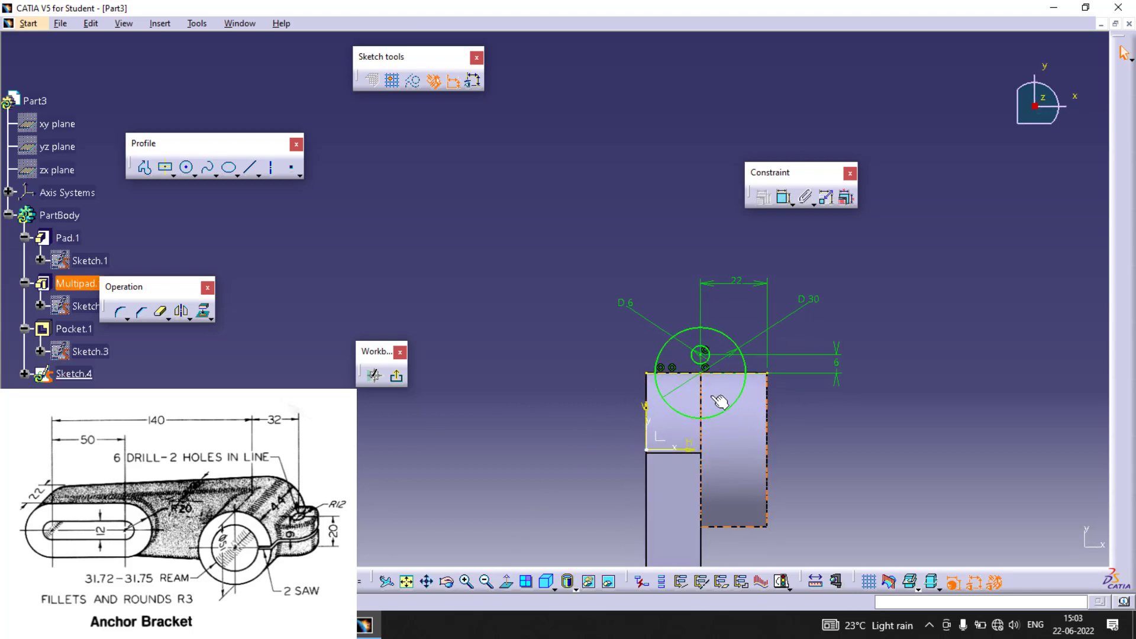
Draw a horizontal line about 31 mm long across the large circle just below the body's upper edge and move it slightly lower
left_click(252, 170)
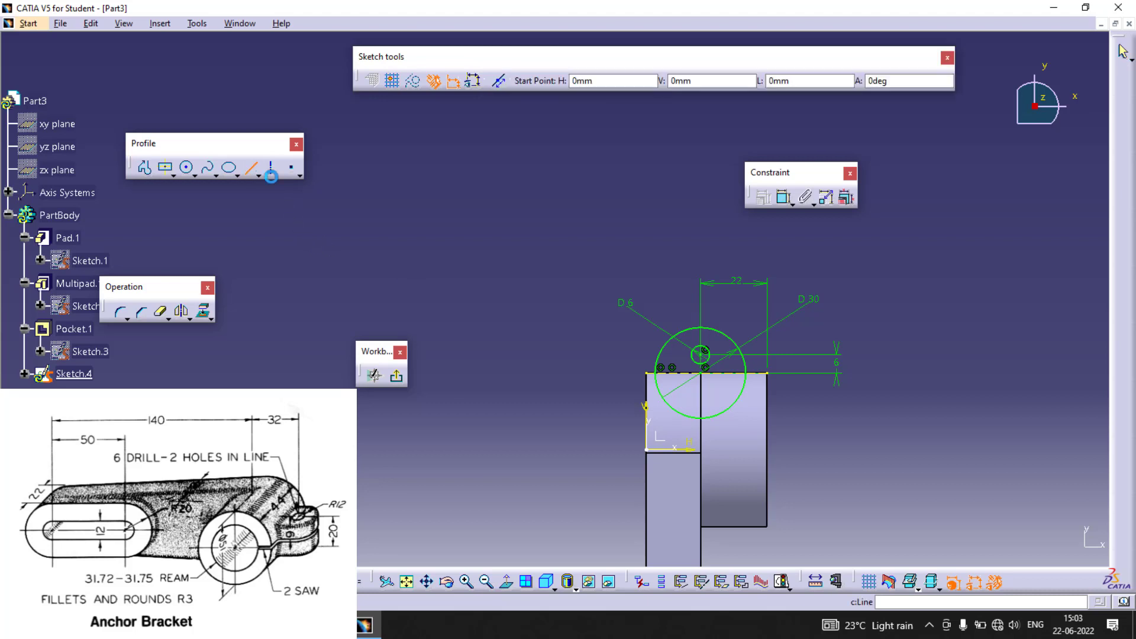
left_click(658, 380)
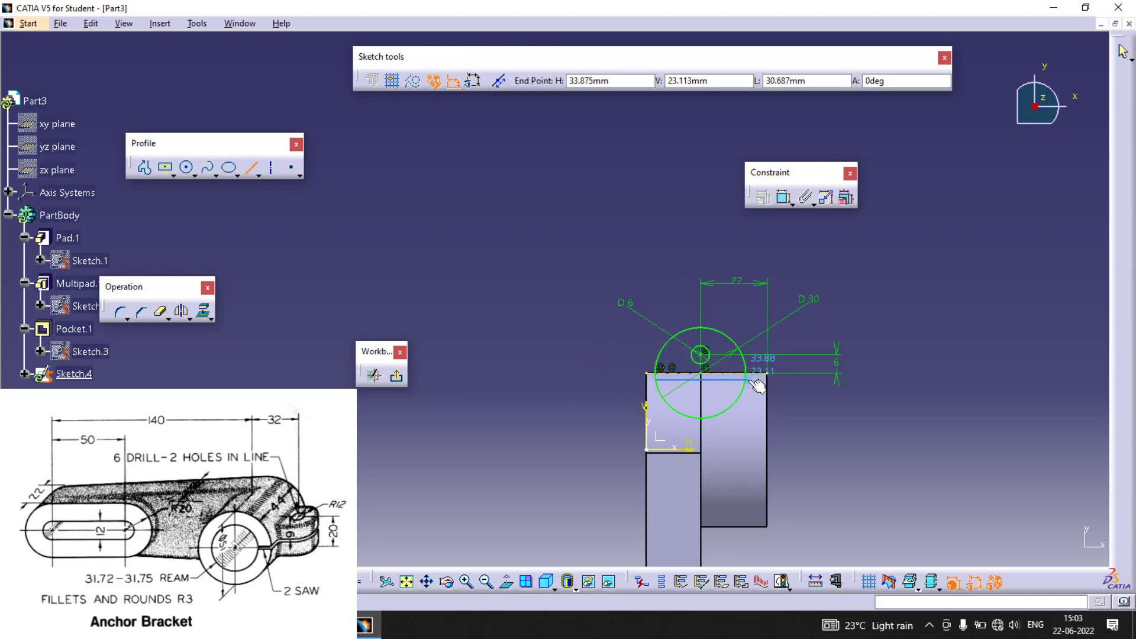
left_click(749, 378)
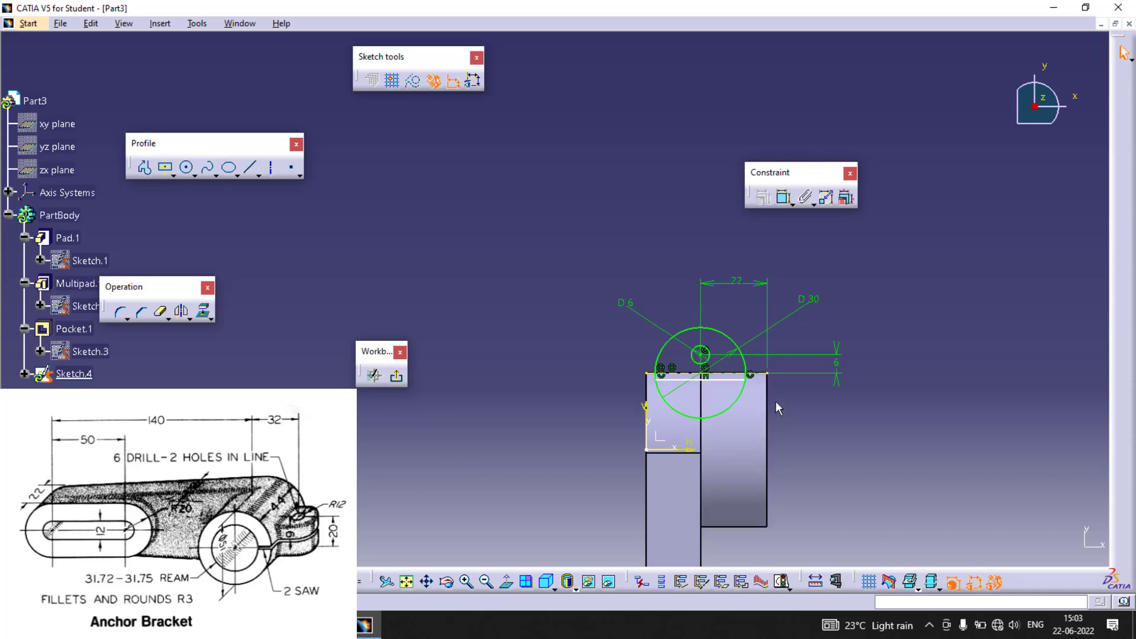
left_click_drag(735, 376, 728, 393)
middle_click_drag(819, 410, 793, 405)
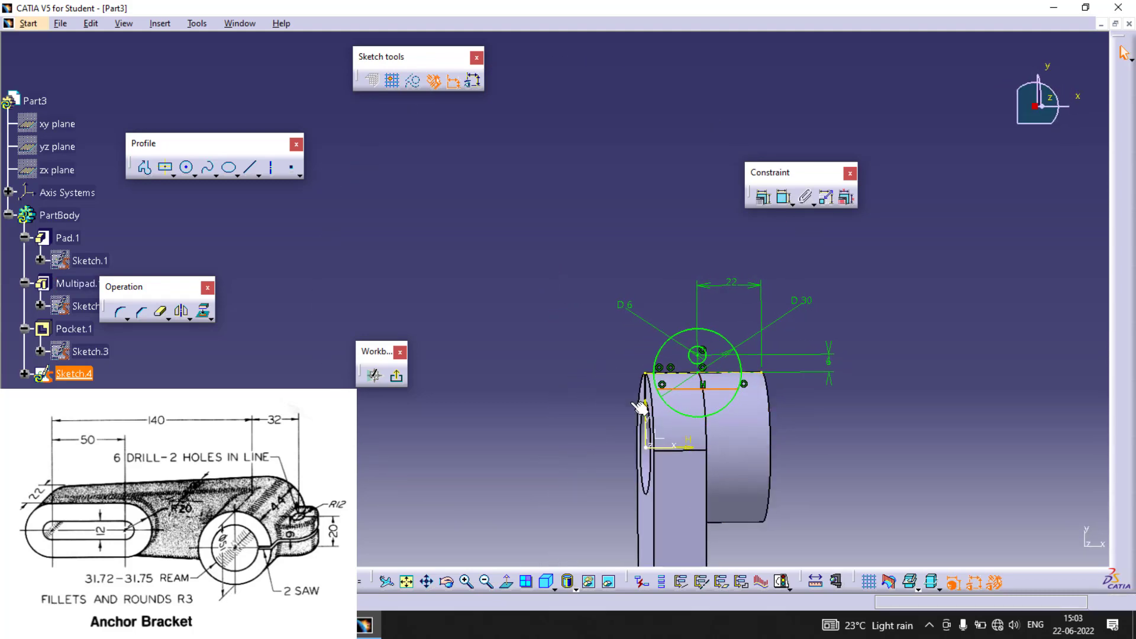
left_click(507, 582)
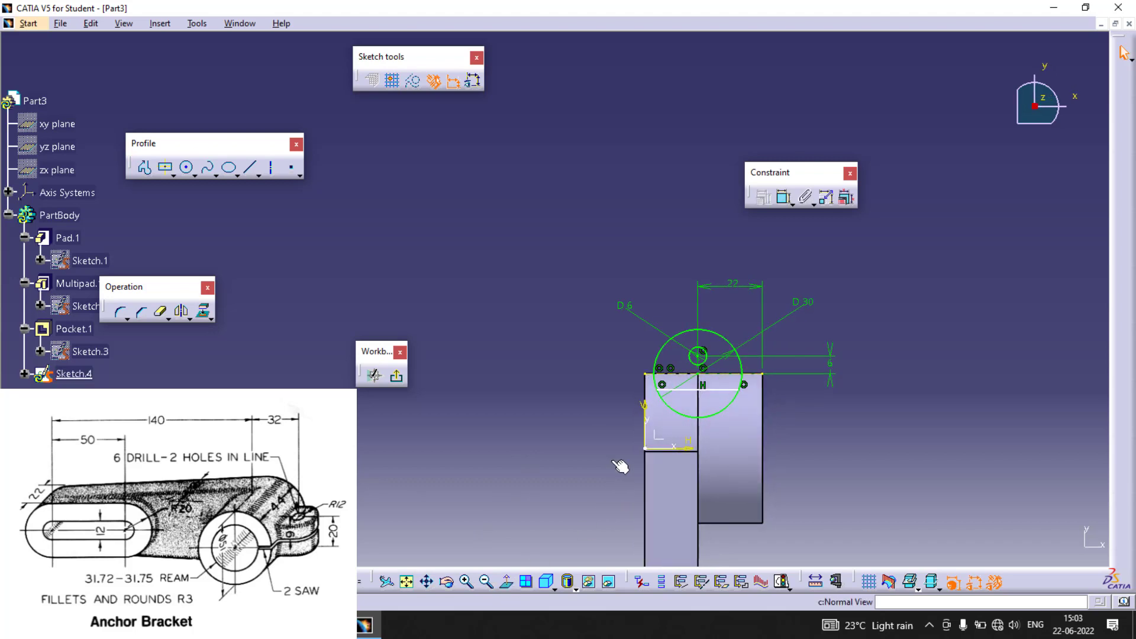
Trim away the large circle's arc below the horizontal line and exit the sketch
left_click(160, 311)
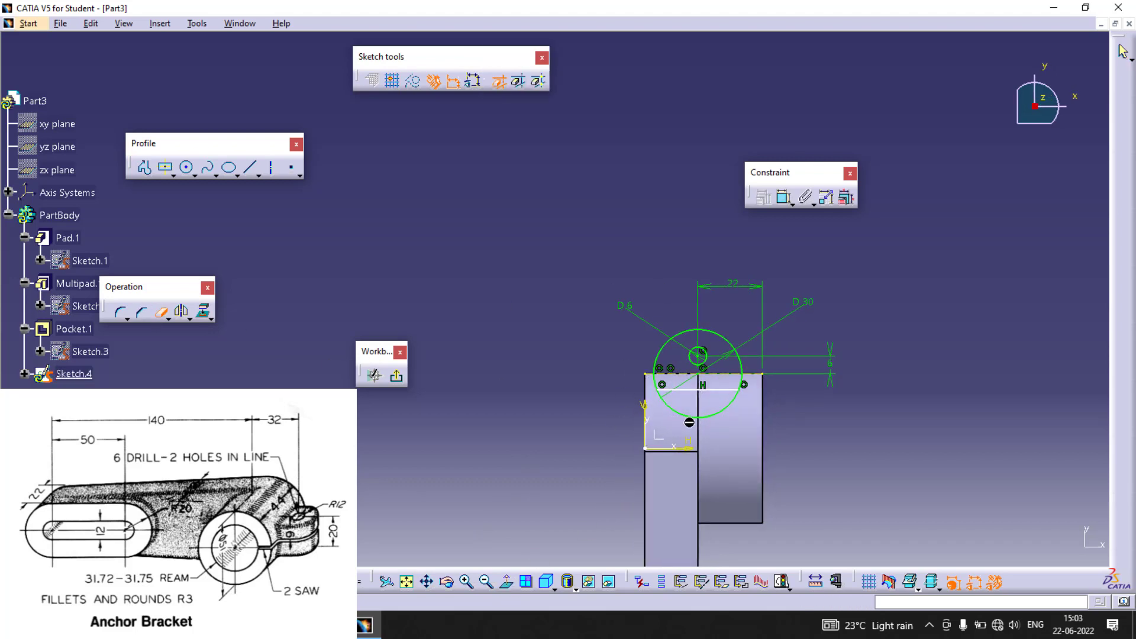
left_click(690, 420)
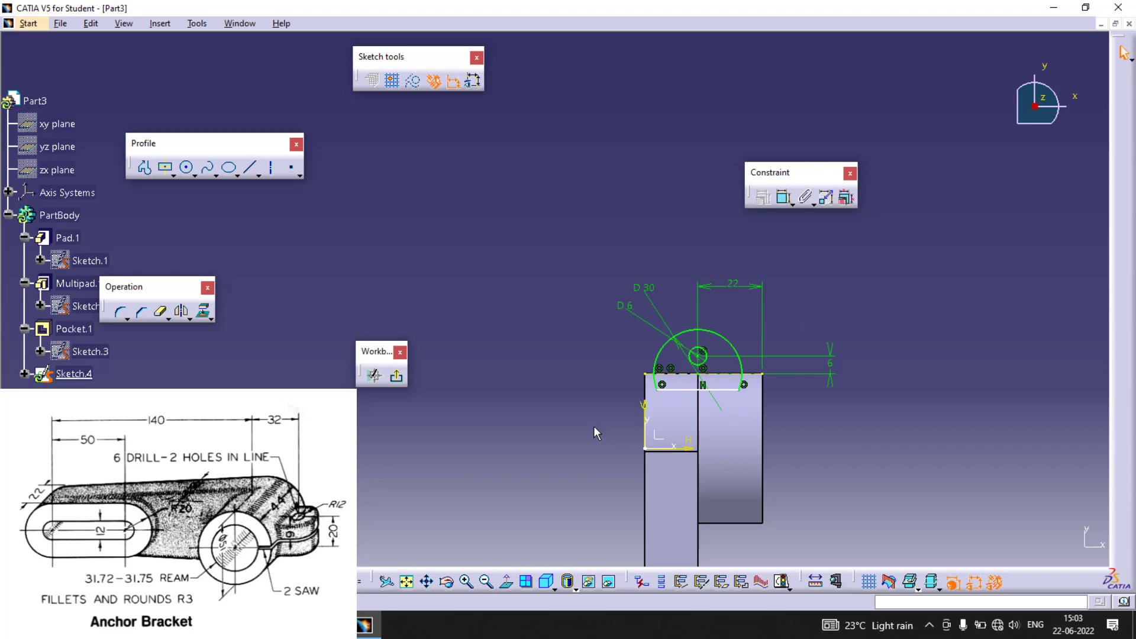
left_click(374, 375)
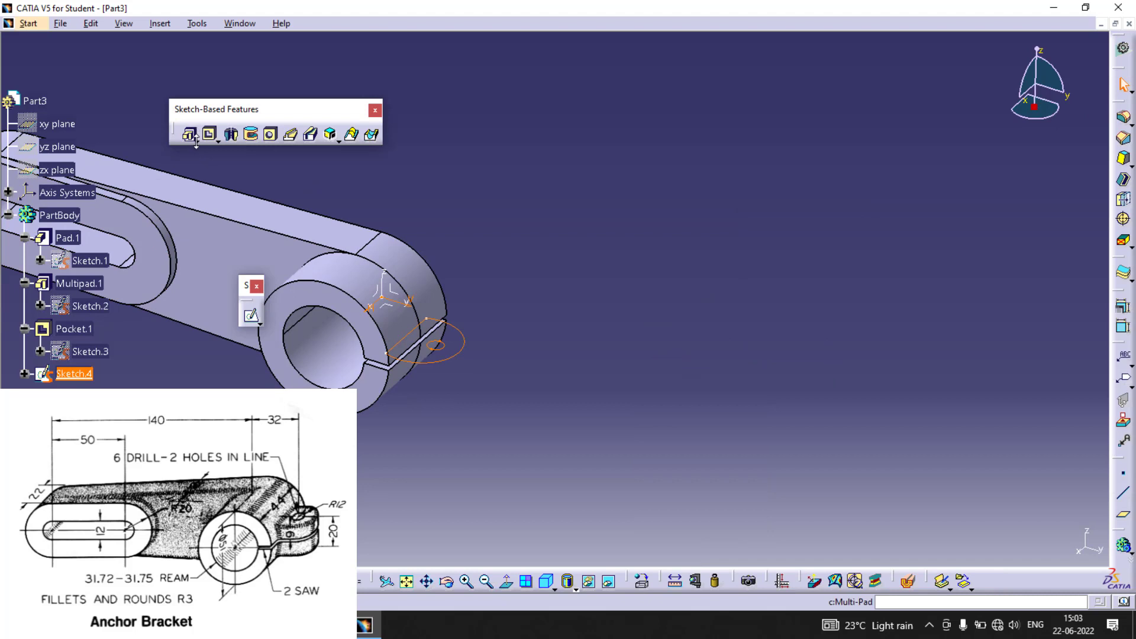
Pad the lug sketch with a length of 10 mm and mirrored extent
left_click(197, 140)
left_click(213, 155)
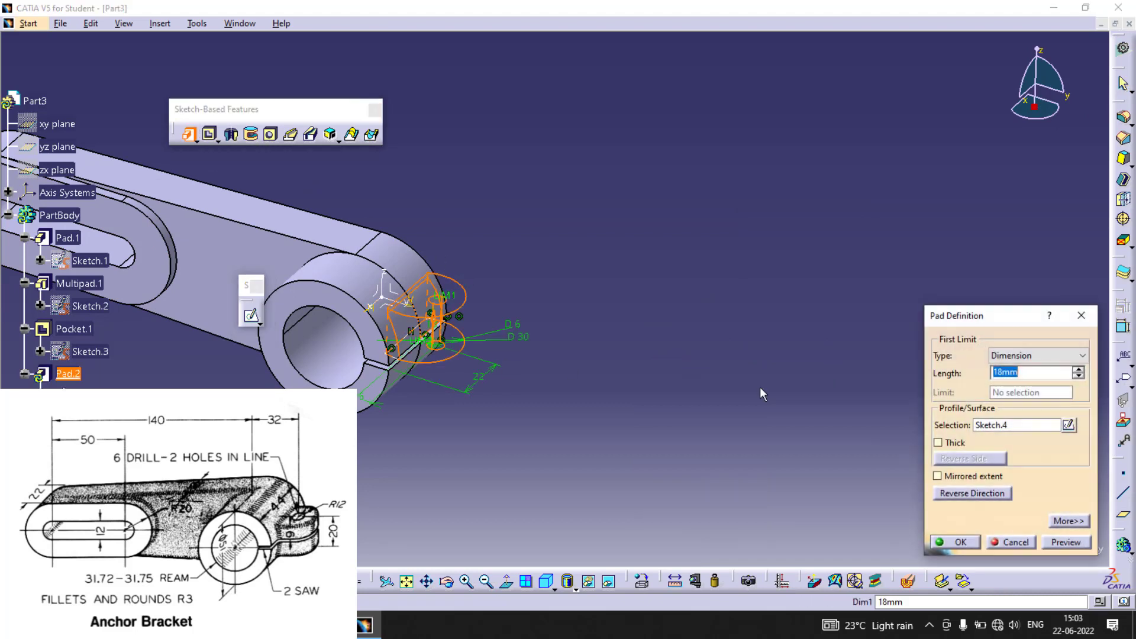
left_click(950, 482)
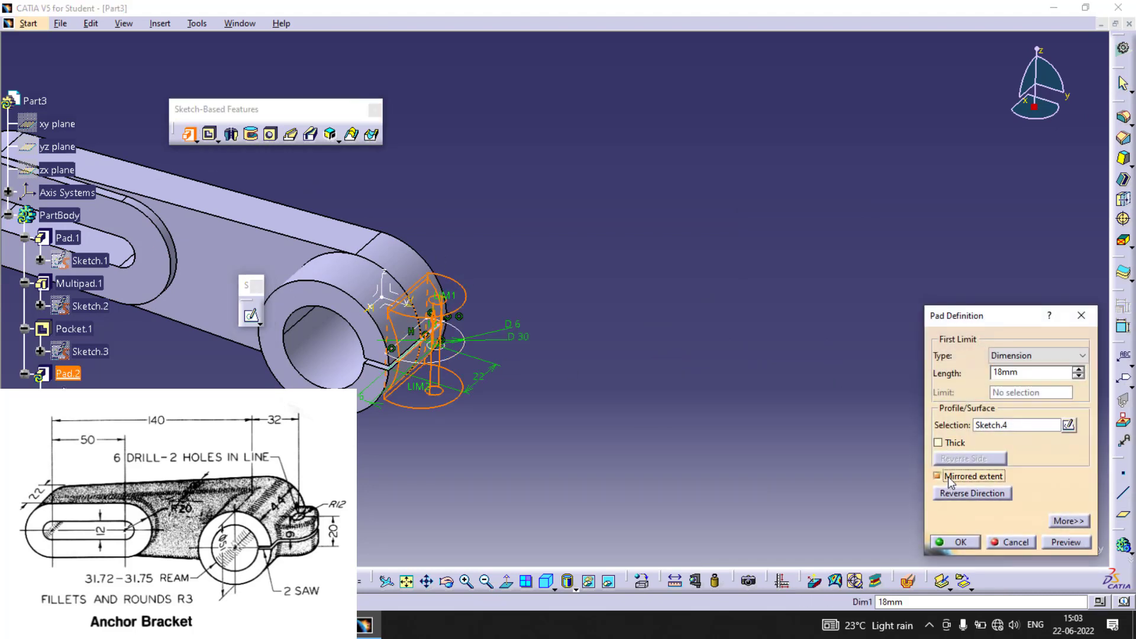
double_click(1026, 373)
type("10")
left_click(1069, 543)
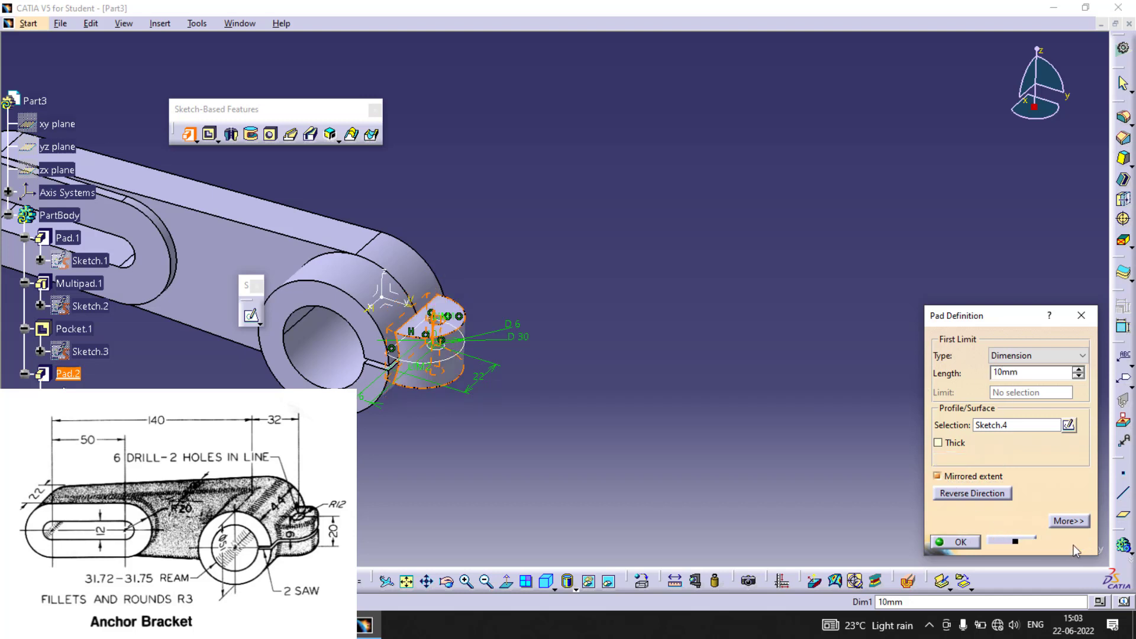
left_click(957, 543)
Cut a pocket from the existing saw-slot sketch, Sketch.3, into the clamp lug with the Up to next limit
middle_click_drag(464, 456, 822, 460)
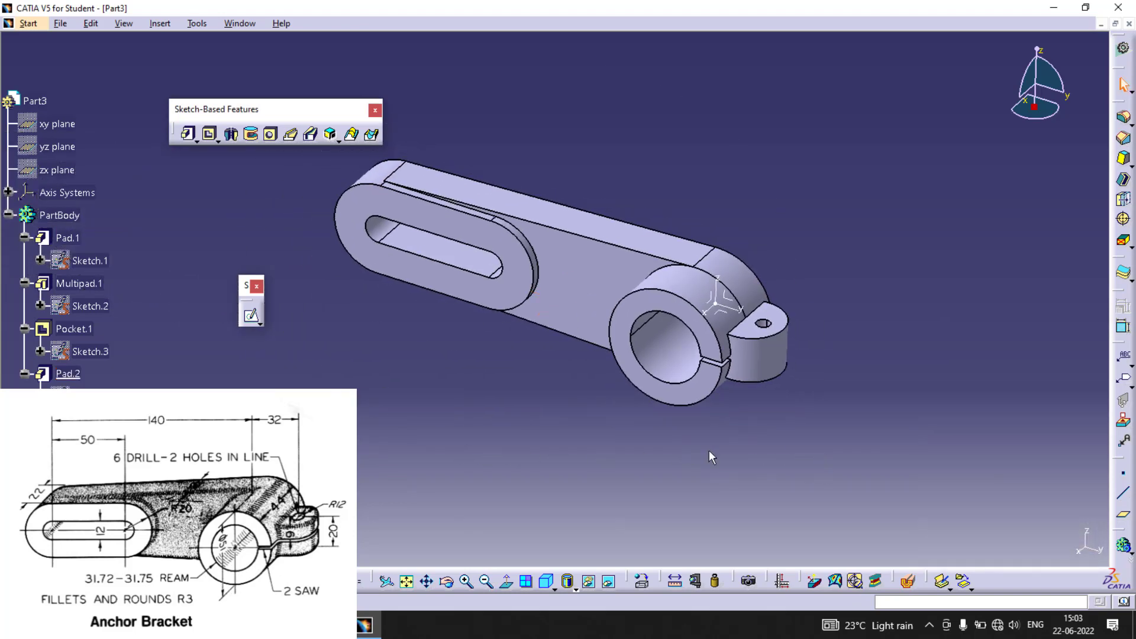
middle_click_drag(709, 458, 613, 411)
left_click(68, 374)
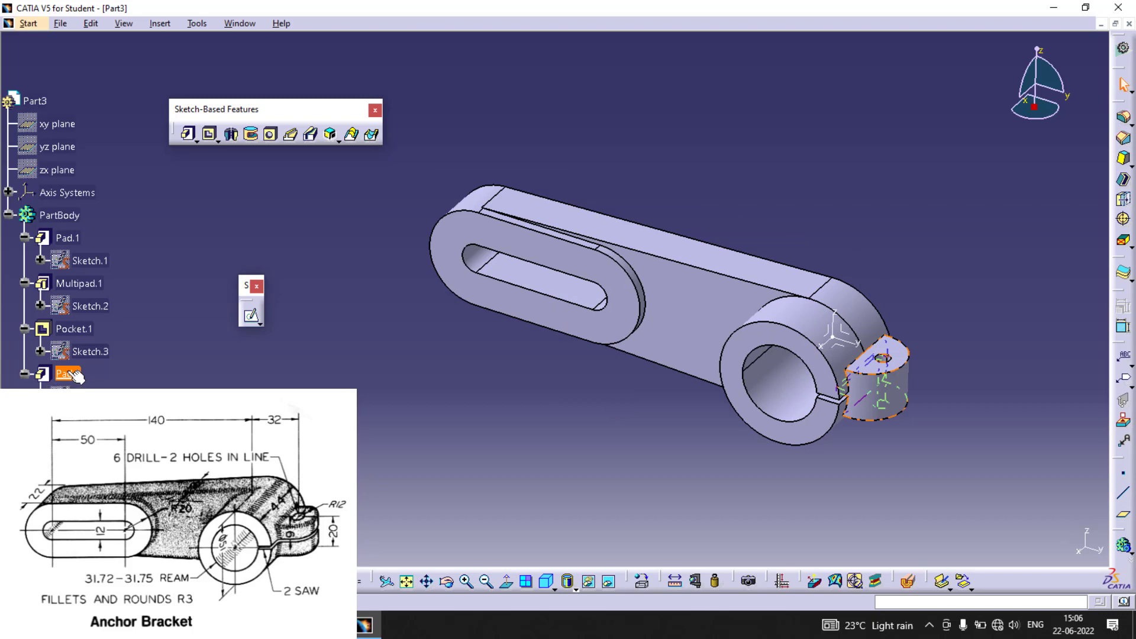
left_click(72, 329)
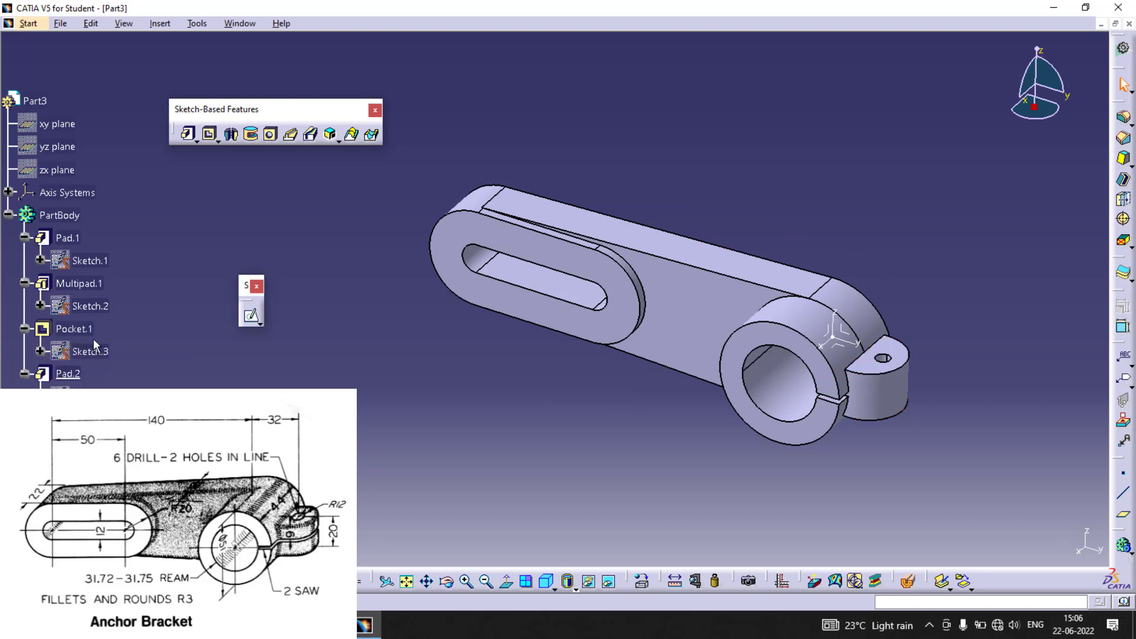
left_click(89, 351)
left_click(210, 135)
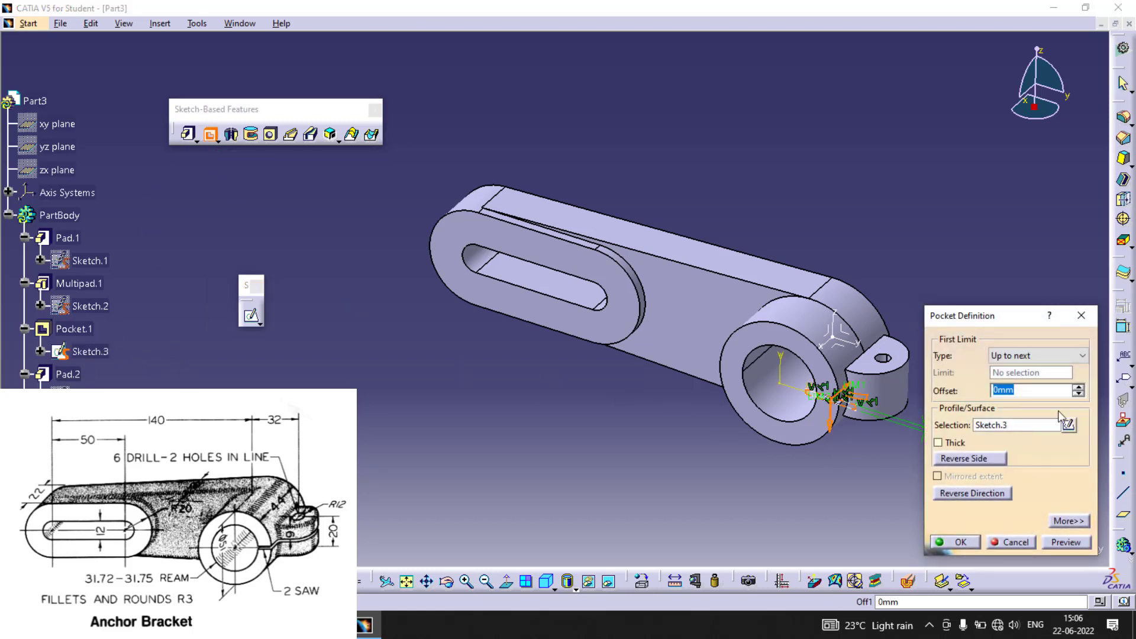
left_click(1067, 544)
left_click(960, 543)
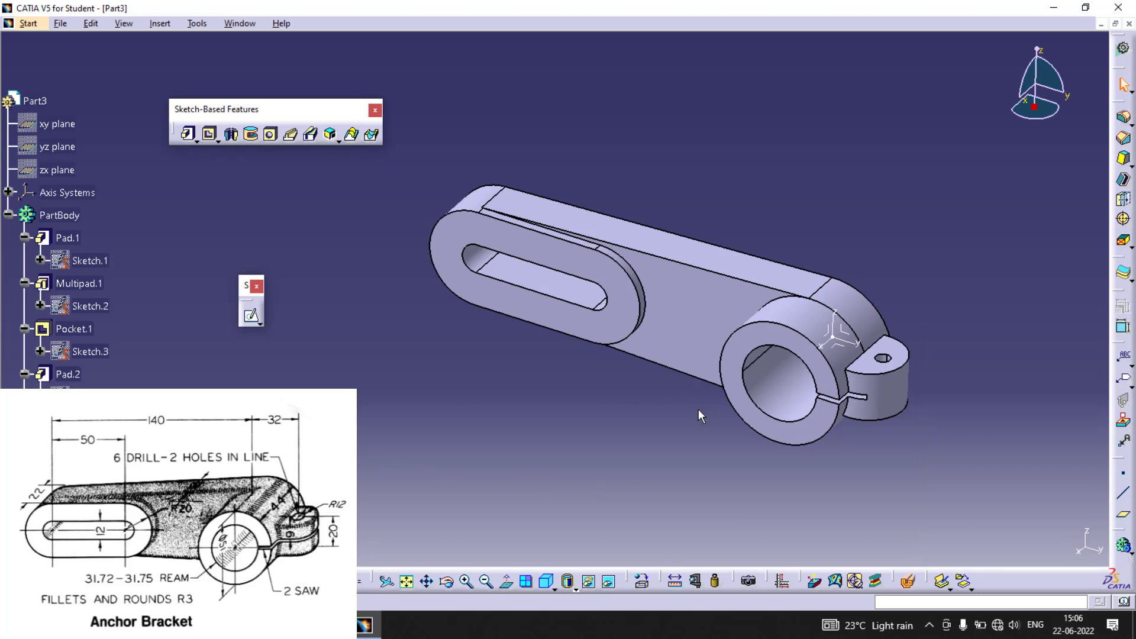
Reopen the saw-slot sketch, Sketch.3, and dimension the slot's horizontal length as 30 mm
double_click(89, 352)
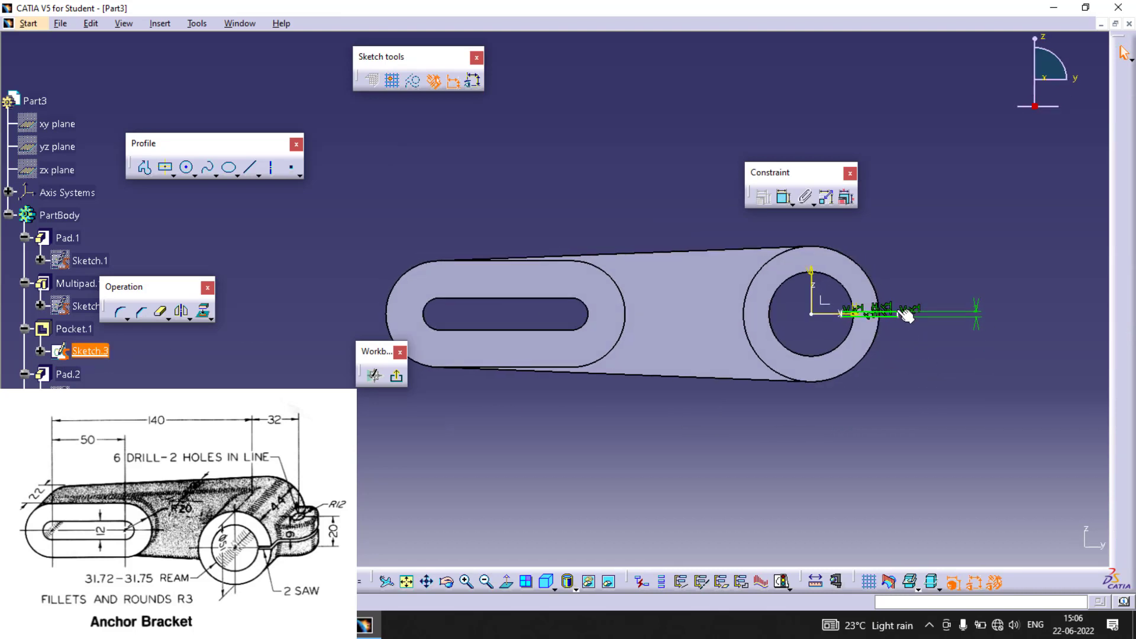
left_click_drag(978, 319, 894, 323)
left_click(763, 197)
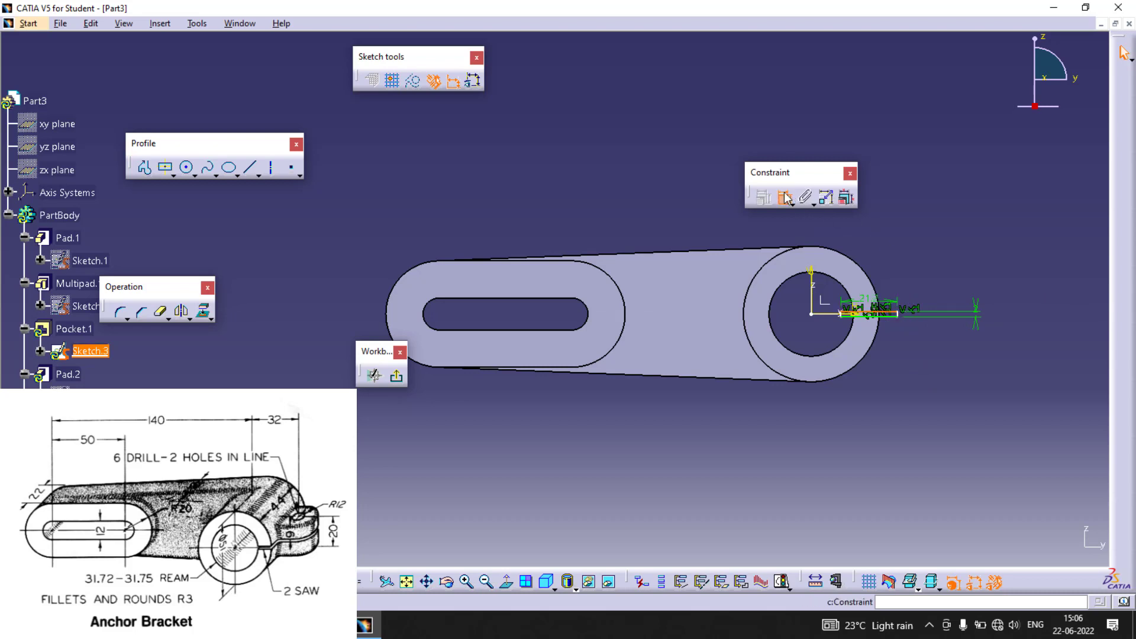
left_click(885, 314)
double_click(947, 237)
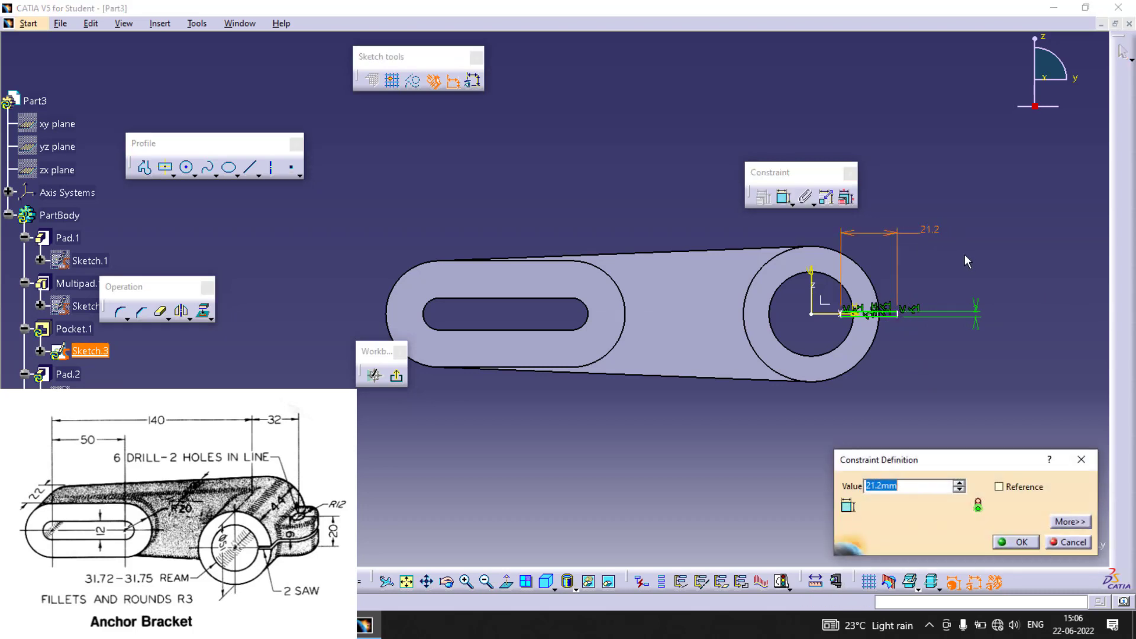
type("30")
key("Return")
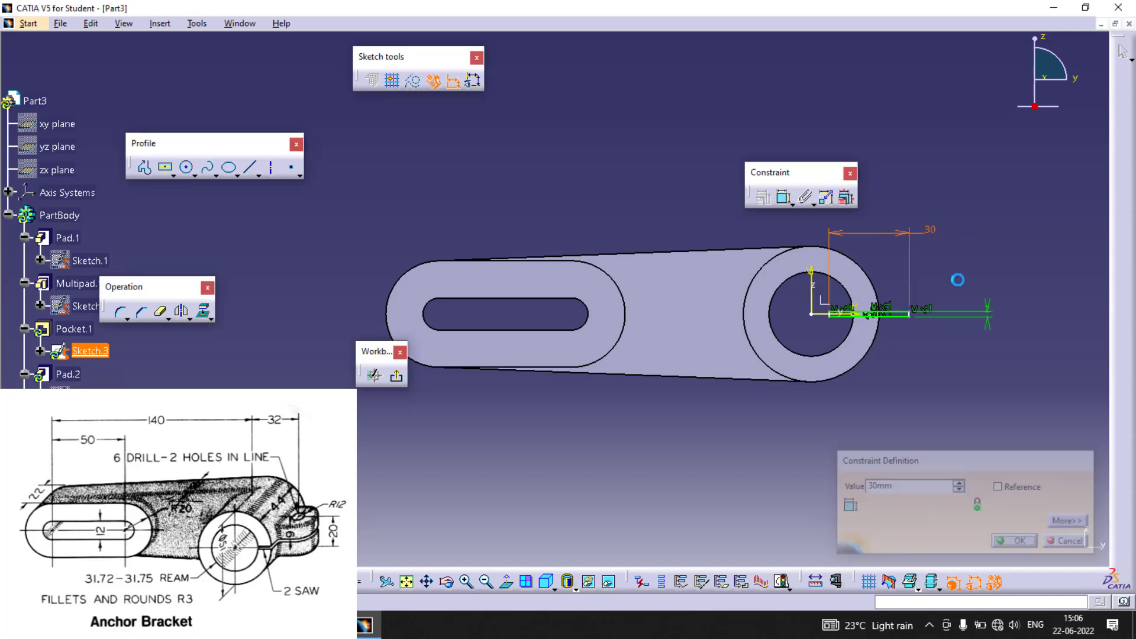
Set the saw slot's length to 50 mm and exit the sketch
double_click(938, 236)
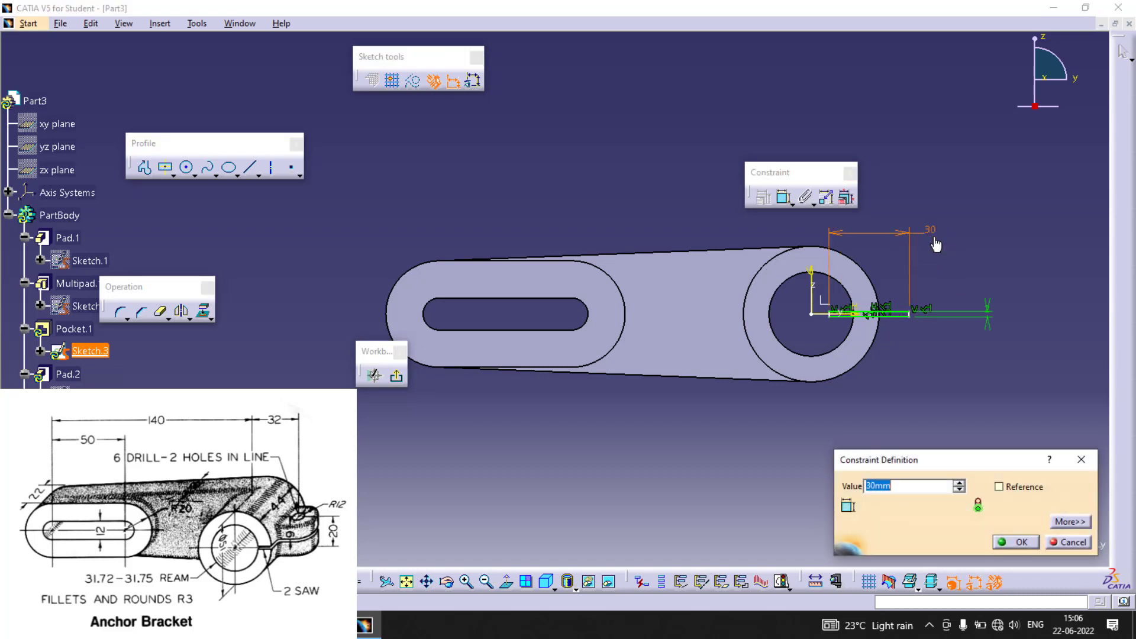
type("5")
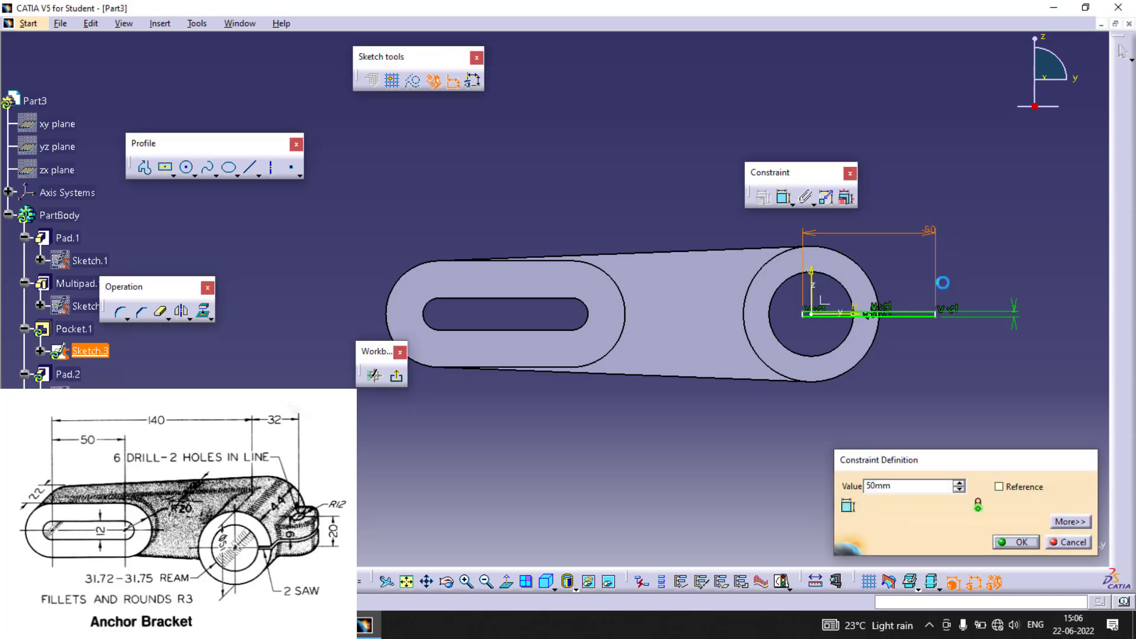
key("Return")
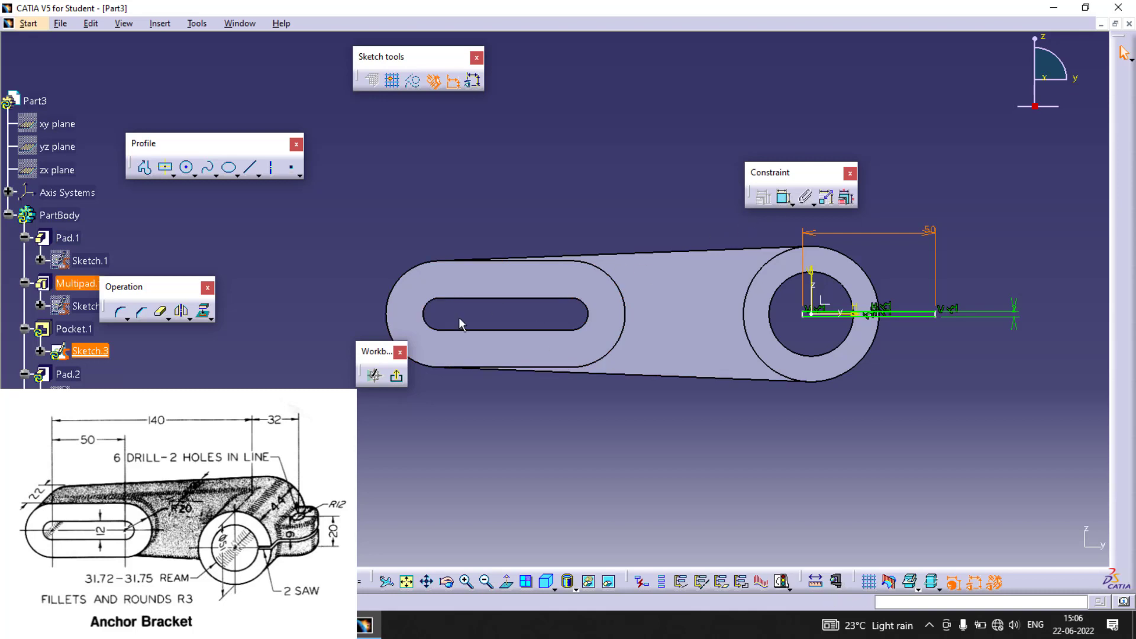
left_click(396, 375)
left_click(557, 453)
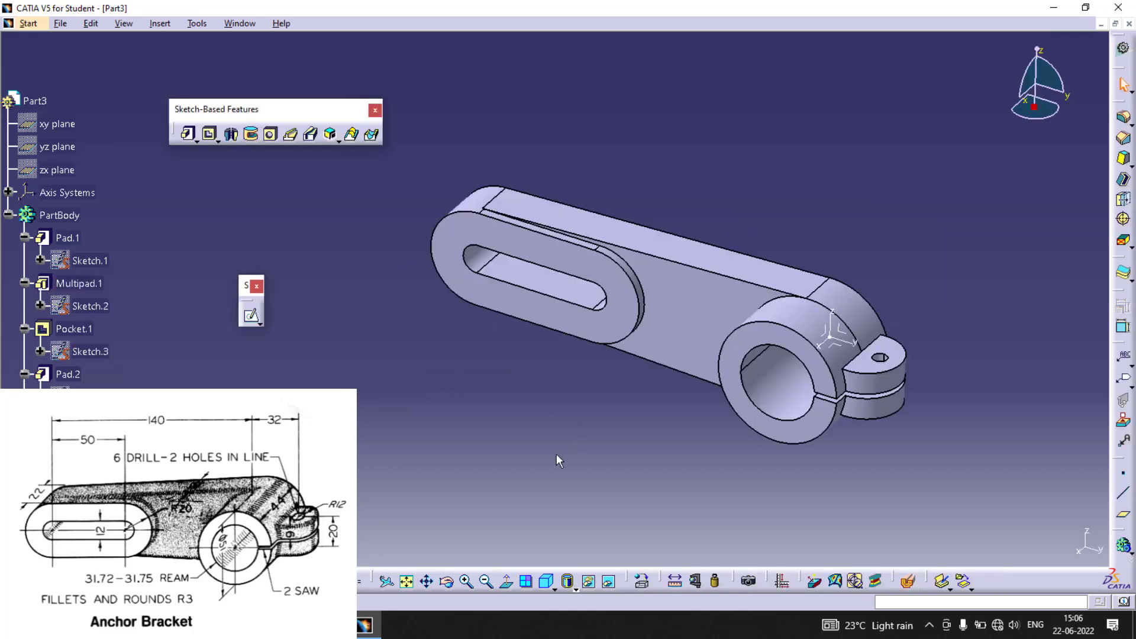
Apply a 3 mm edge fillet to the lug's upper and lower outer edges and the bracket body's front face
mouse_move(556, 453)
middle_mouse_down()
mouse_move(533, 438)
mouse_move(533, 467)
middle_mouse_up()
mouse_move(662, 157)
middle_mouse_down()
mouse_move(663, 130)
mouse_move(688, 150)
middle_mouse_up()
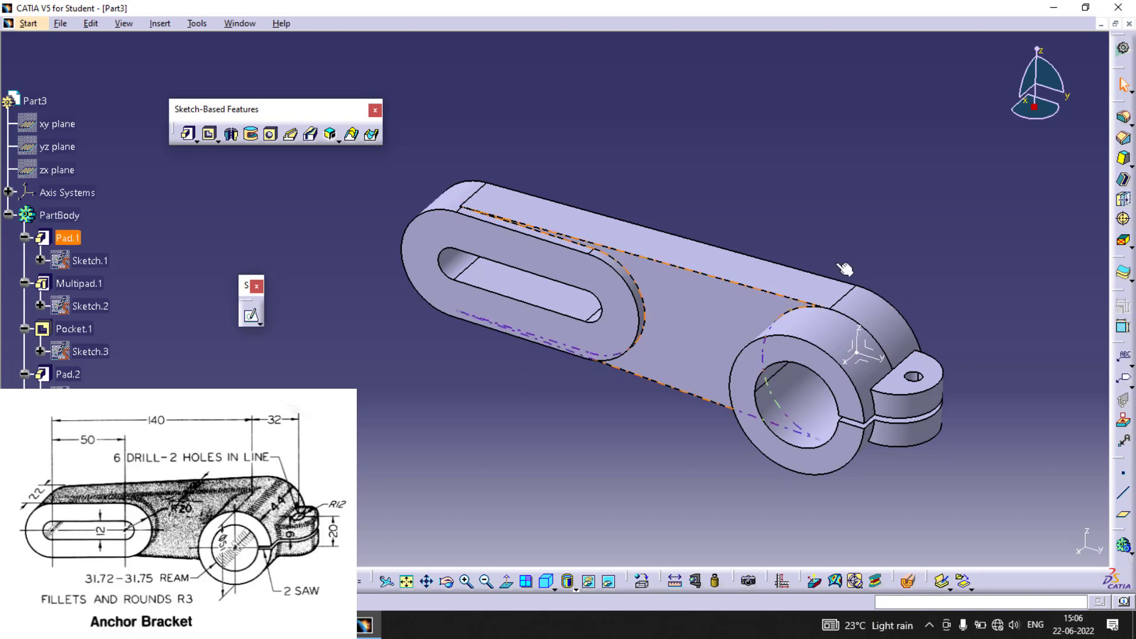
left_click(1124, 117)
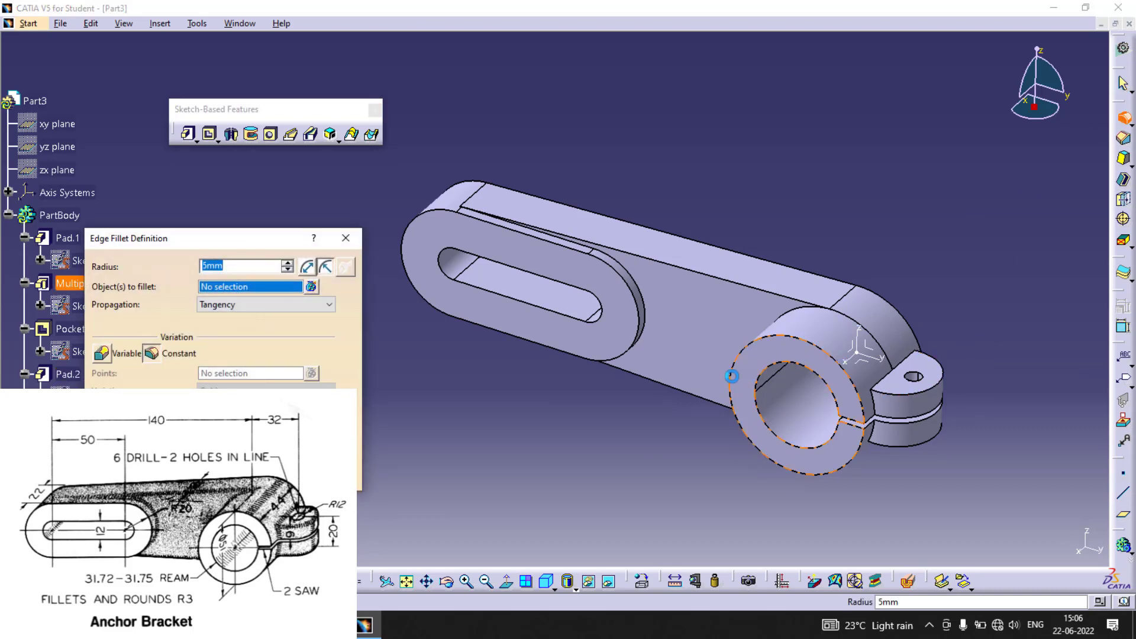
type("3")
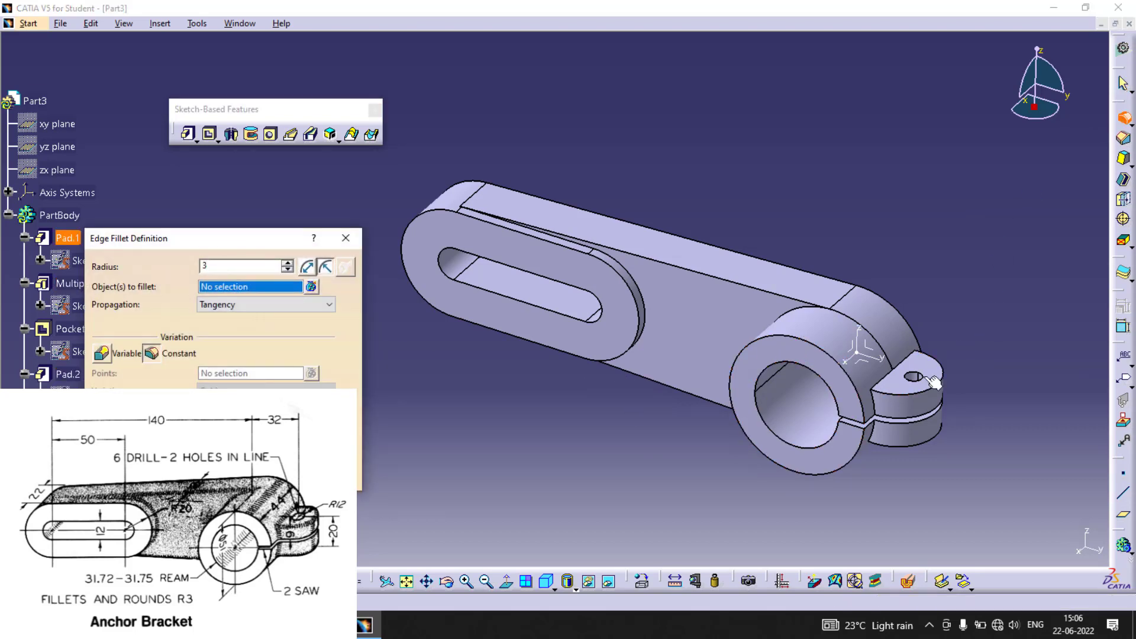
left_click(942, 375)
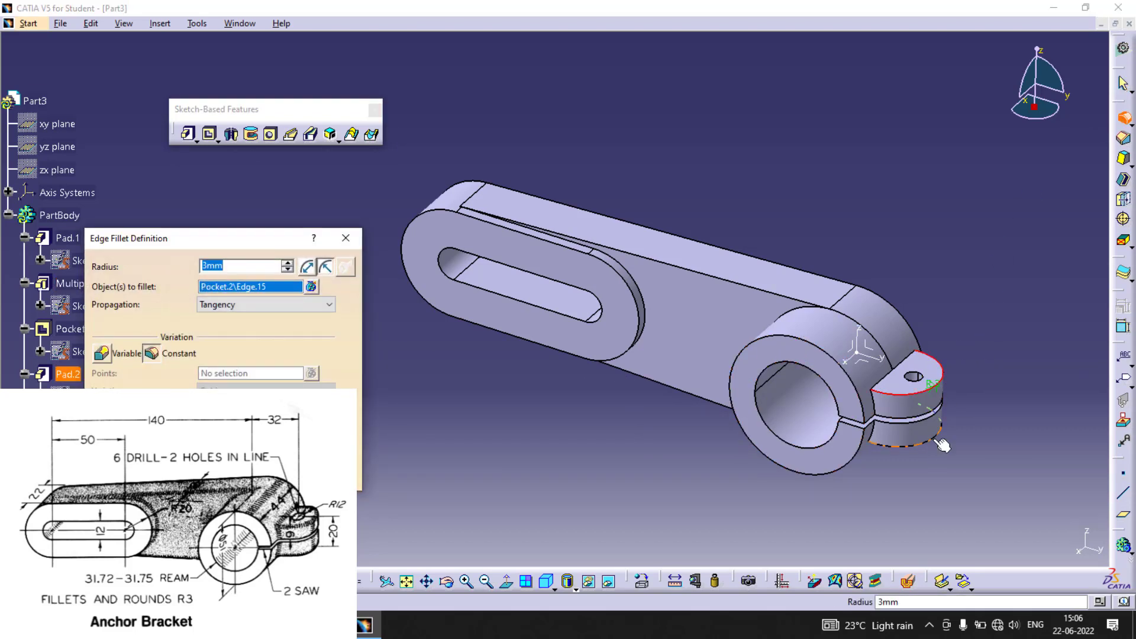
left_click(932, 435)
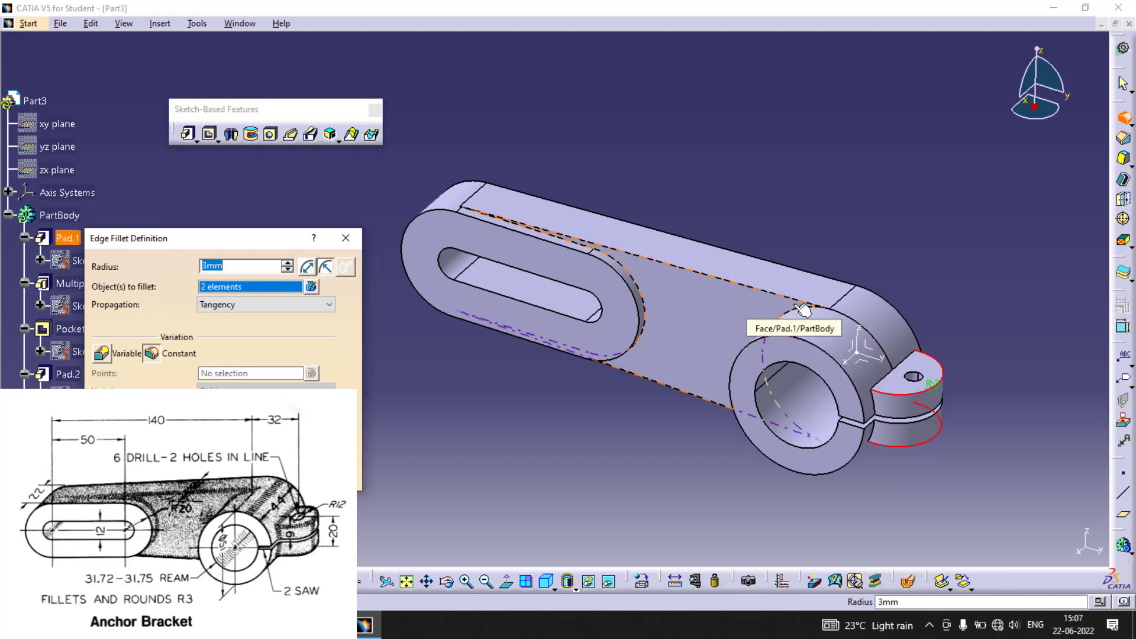
left_click(753, 310)
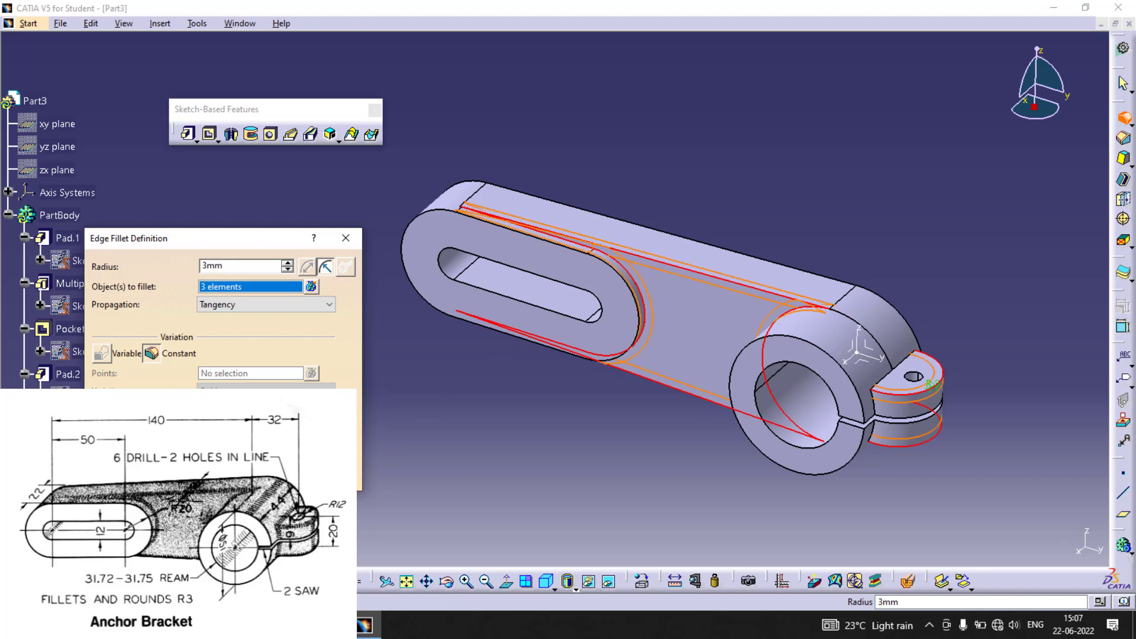
key("Return")
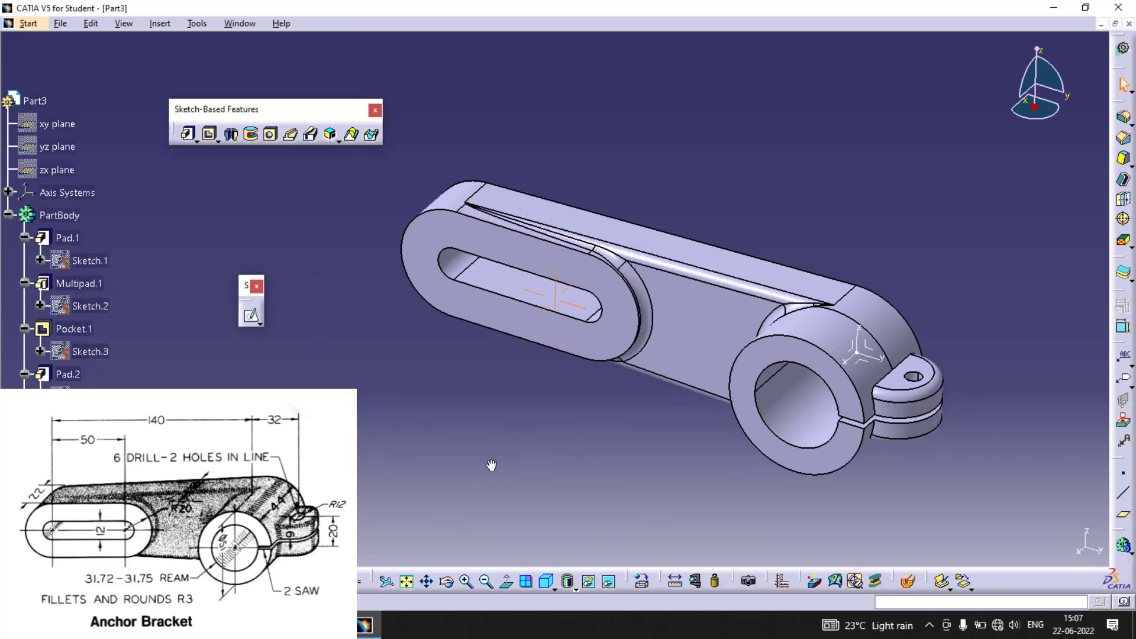
middle_click_drag(491, 459, 504, 486)
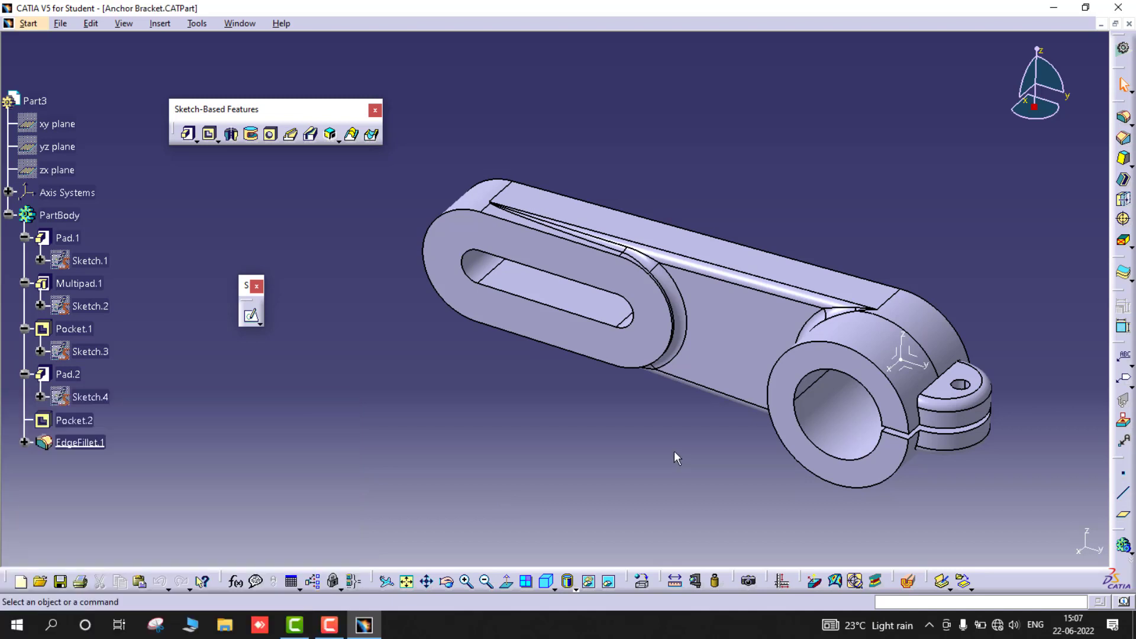
Create a new part document with the default name Part4 and hybrid design enabled
key("ctrl+n")
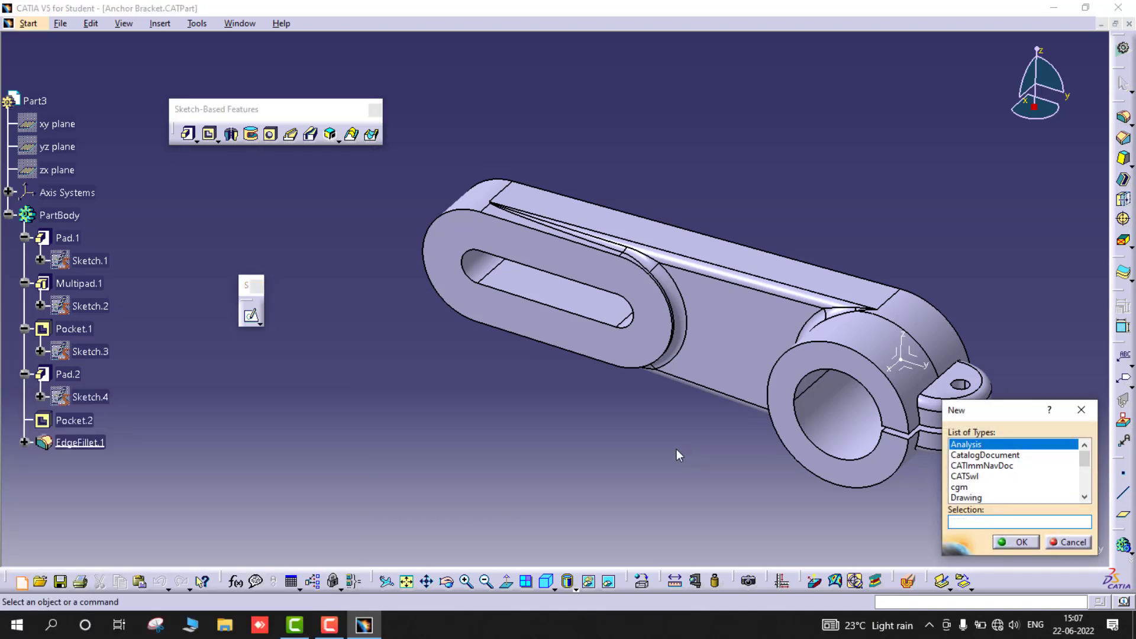
type("p")
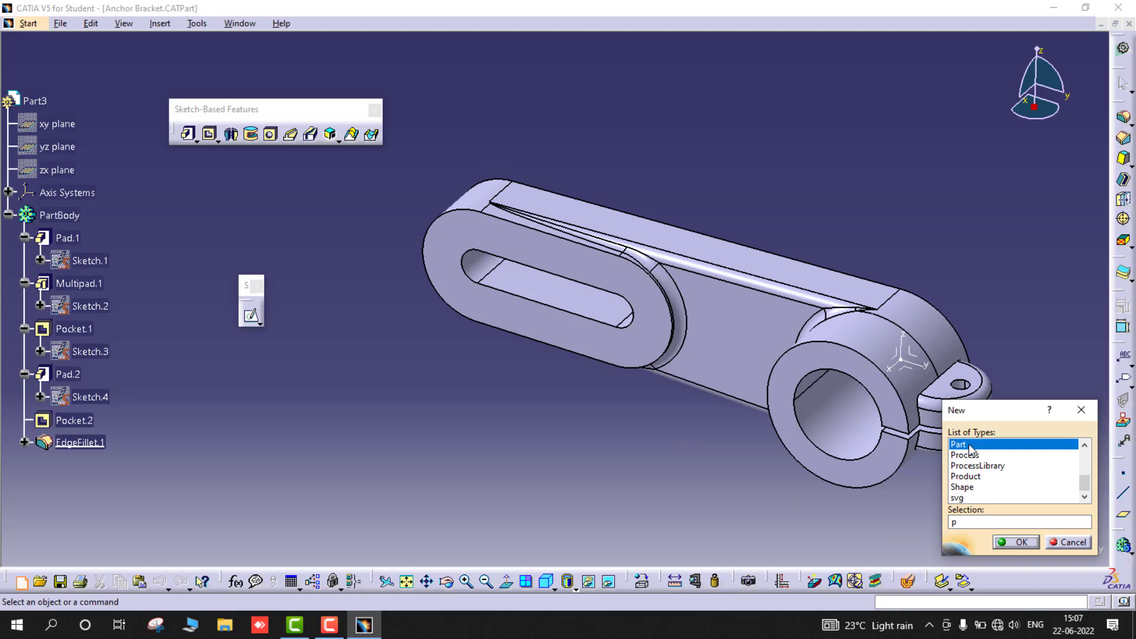
left_click(1016, 542)
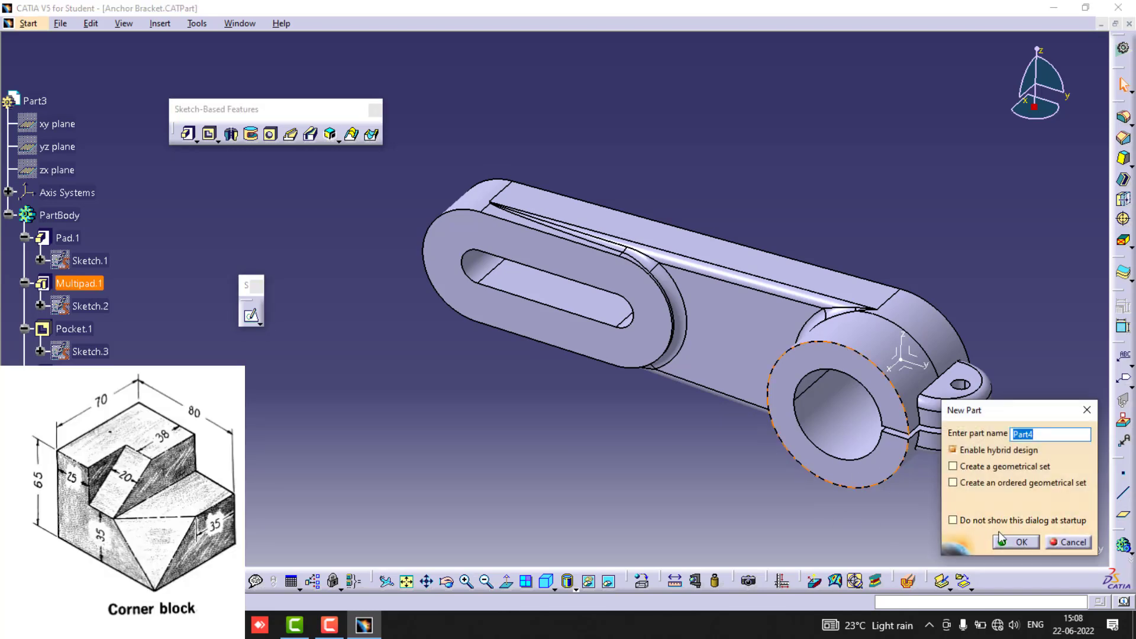
left_click(1001, 539)
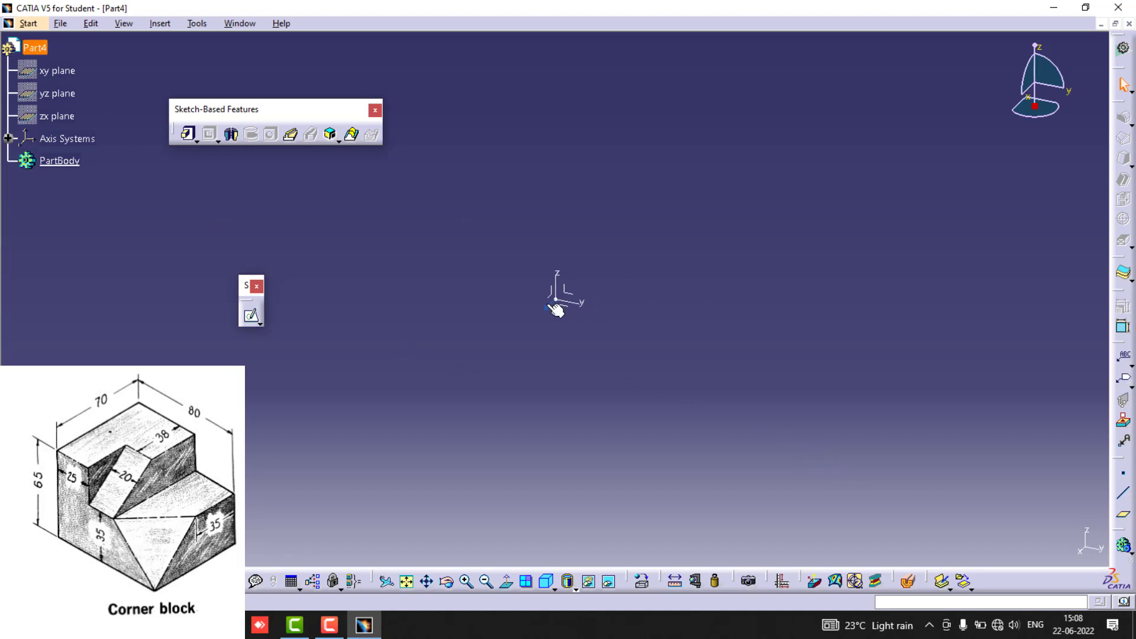
Start a sketch on the xy plane and draw a rectangle about 75 mm wide from the origin towards negative H and positive V
left_click(578, 305)
left_click(252, 319)
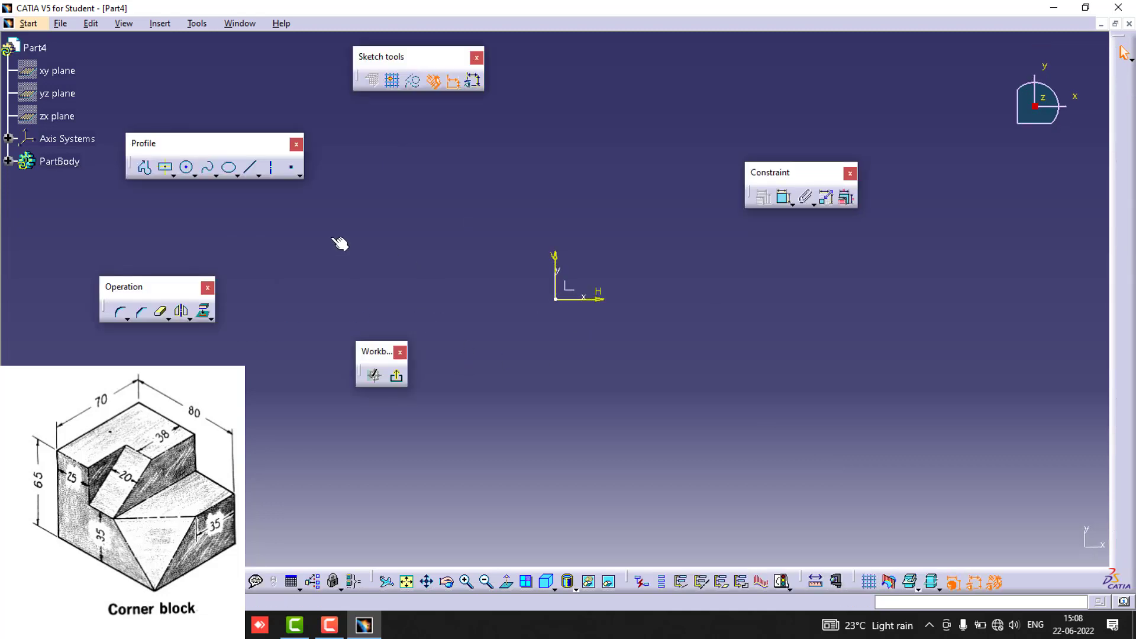
left_click(173, 175)
left_click(193, 190)
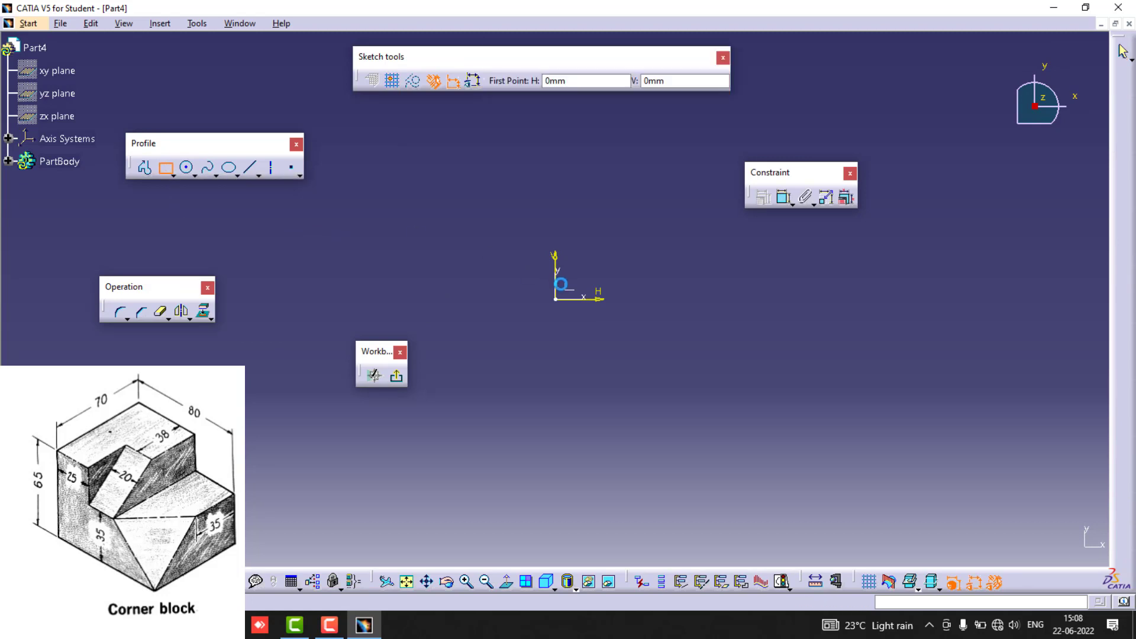
left_click(556, 299)
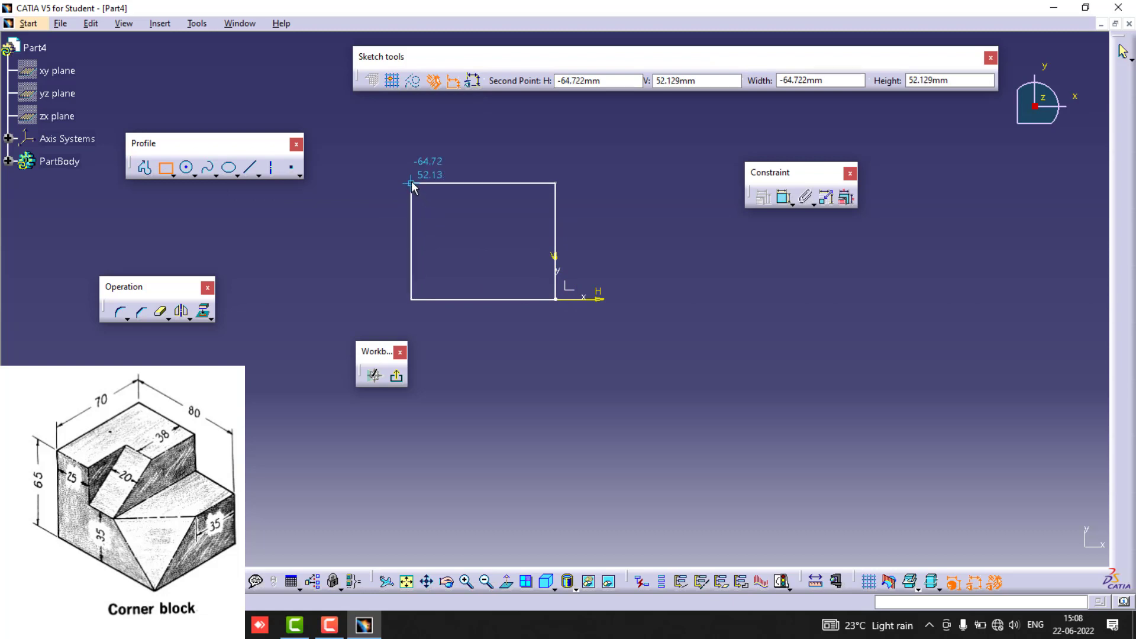
left_click(387, 189)
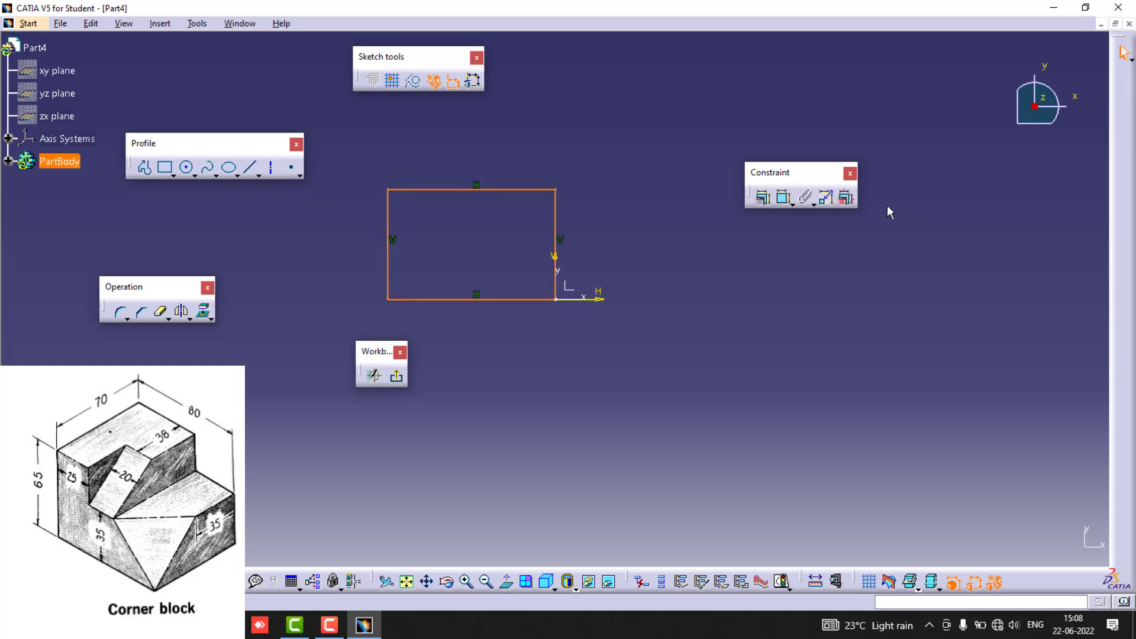
Dimension the rectangle to 80 mm wide and 70 mm high
left_click(784, 203)
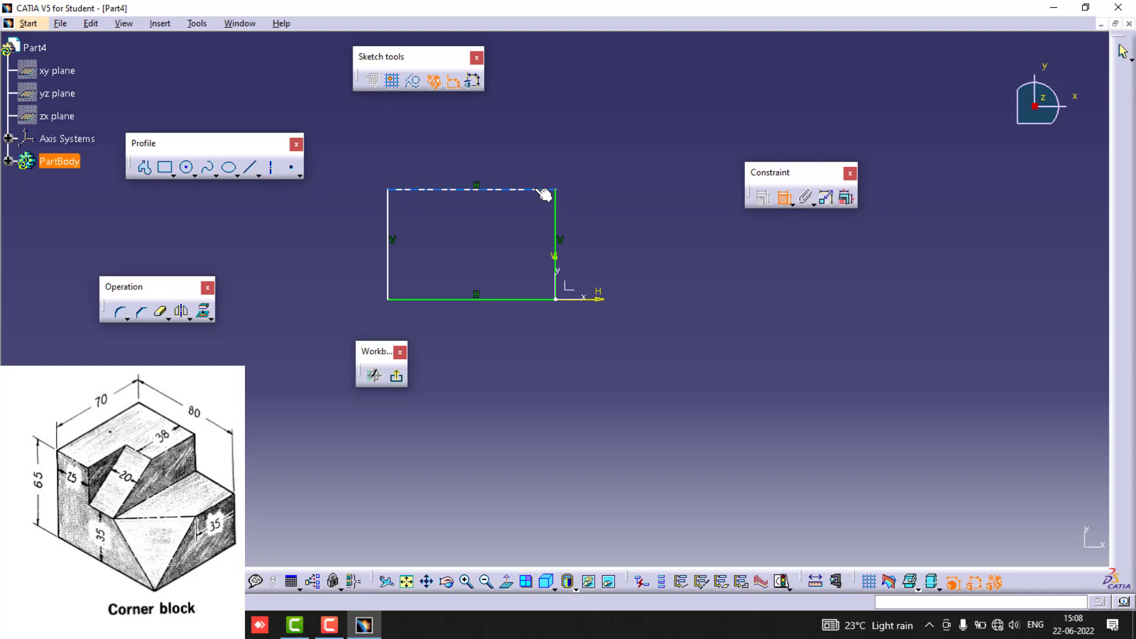
left_click(538, 189)
double_click(546, 126)
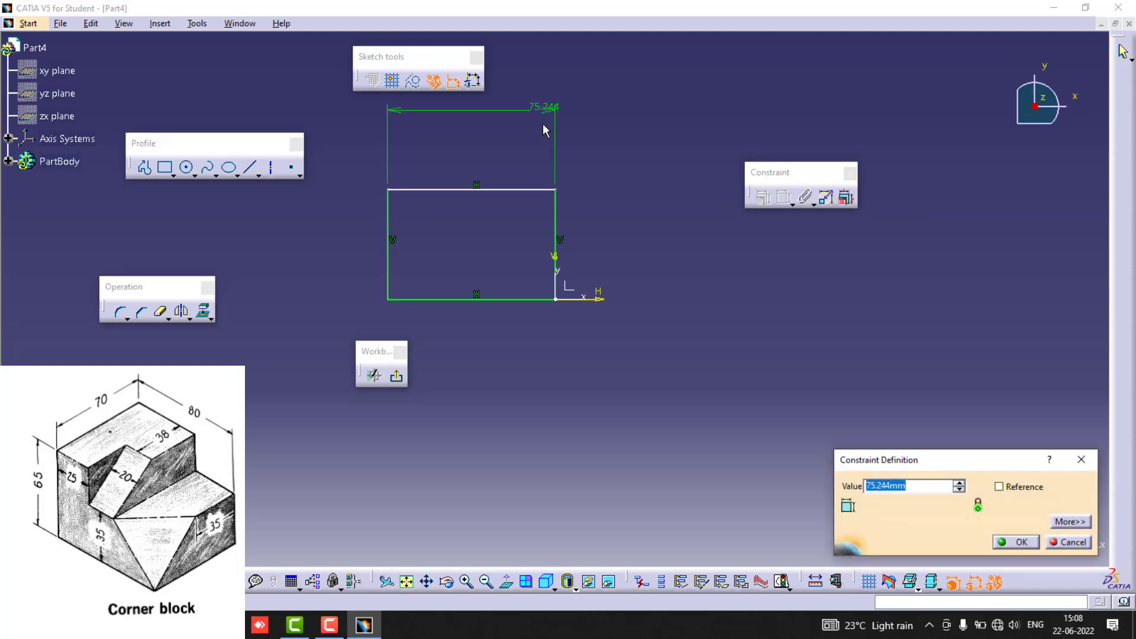
type("80")
key("Return")
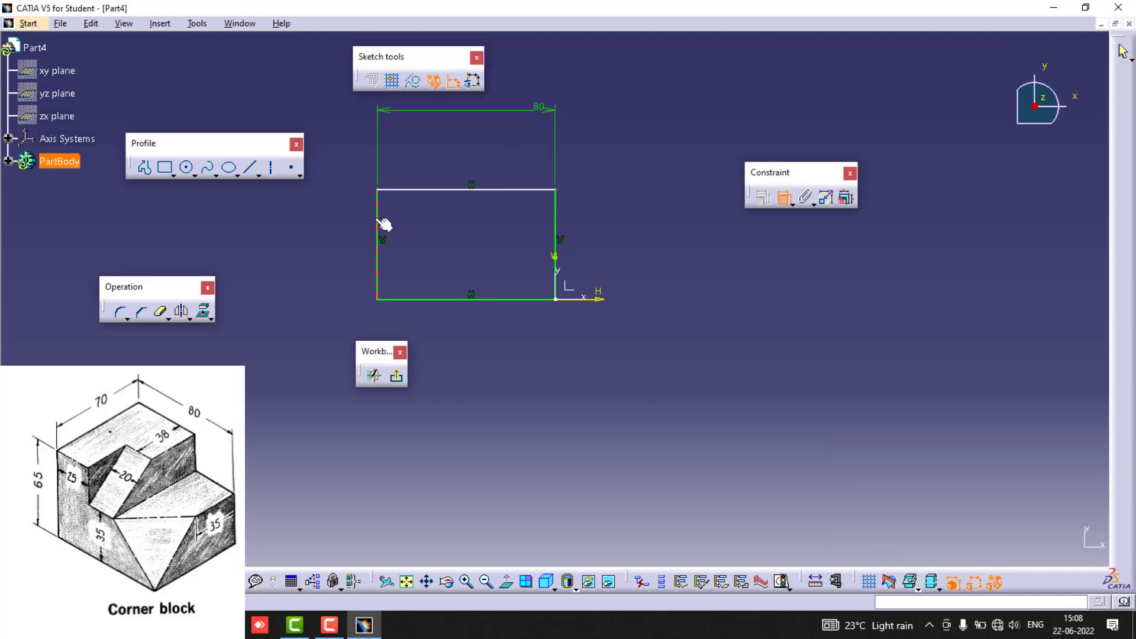
left_click(386, 226)
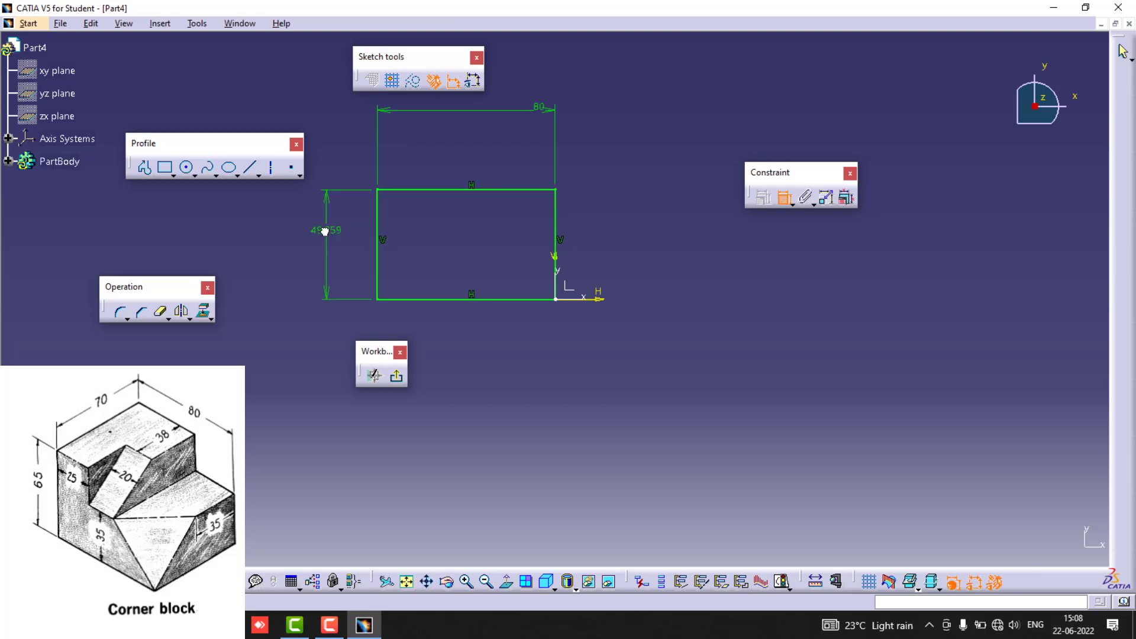
double_click(330, 232)
type("70")
key("Return")
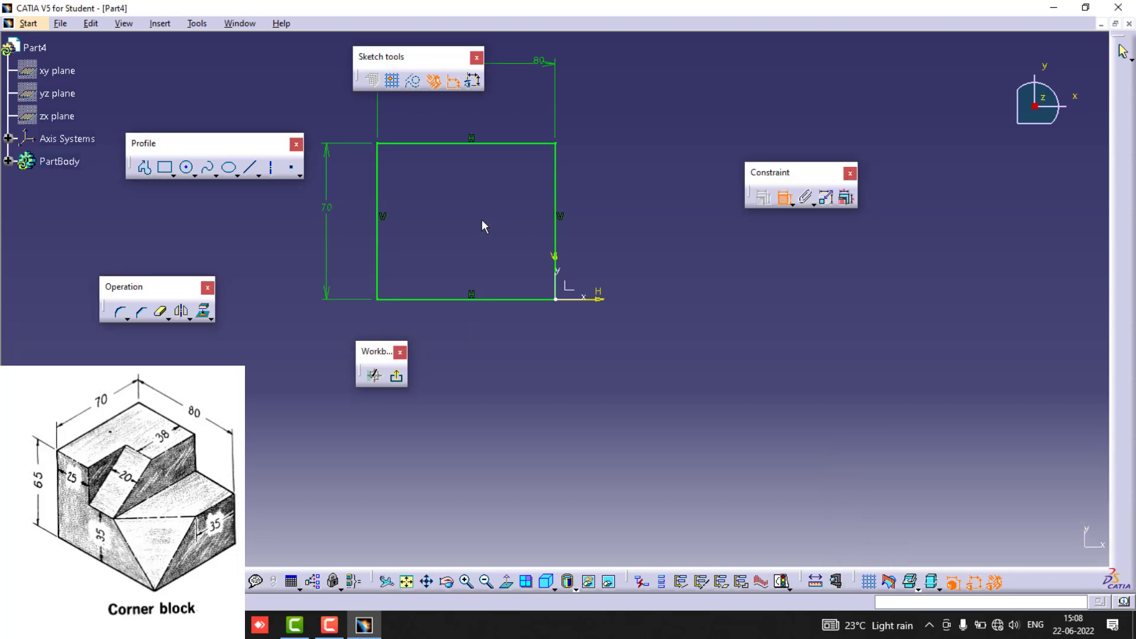
middle_click_drag(483, 226, 609, 298)
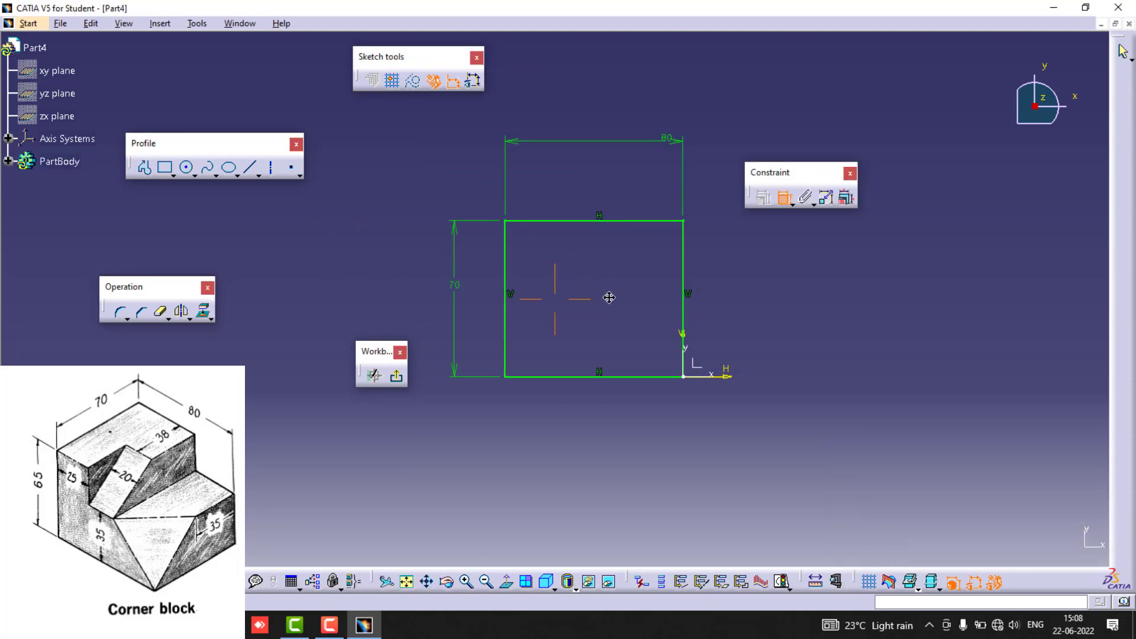
Close the base rectangle sketch and pad it to a height of 65 mm
left_click(396, 375)
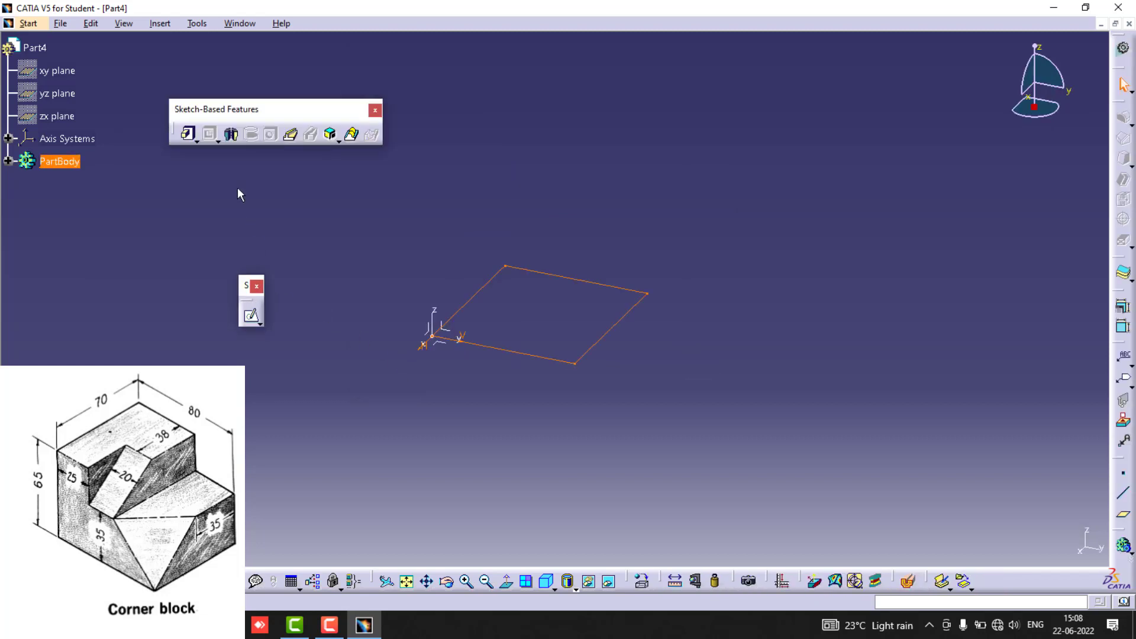
left_click(189, 134)
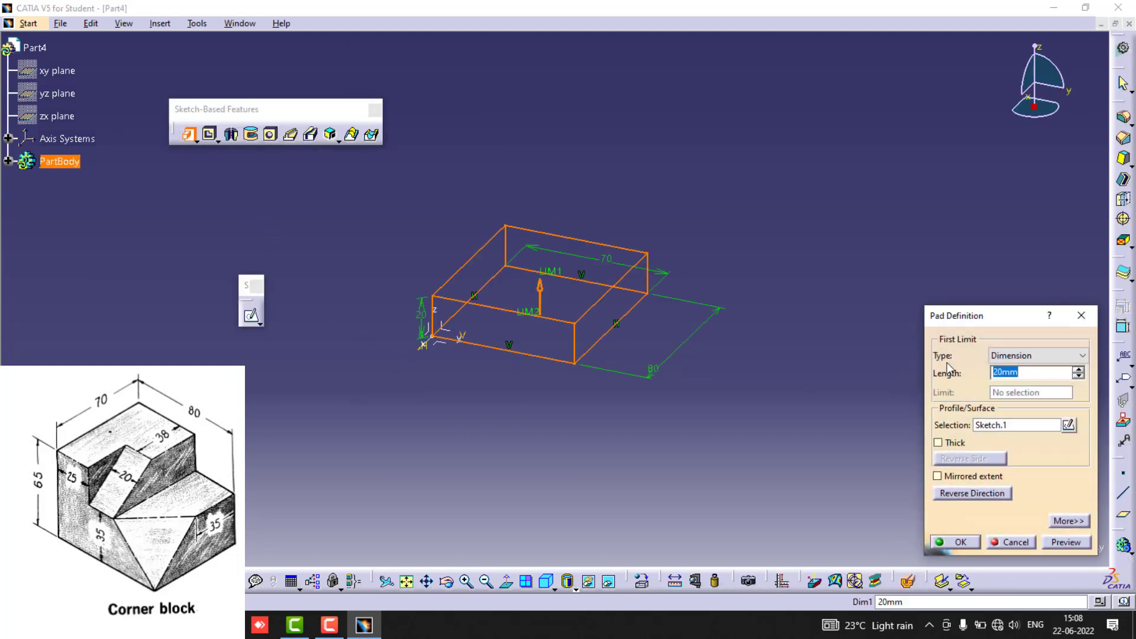
type("65")
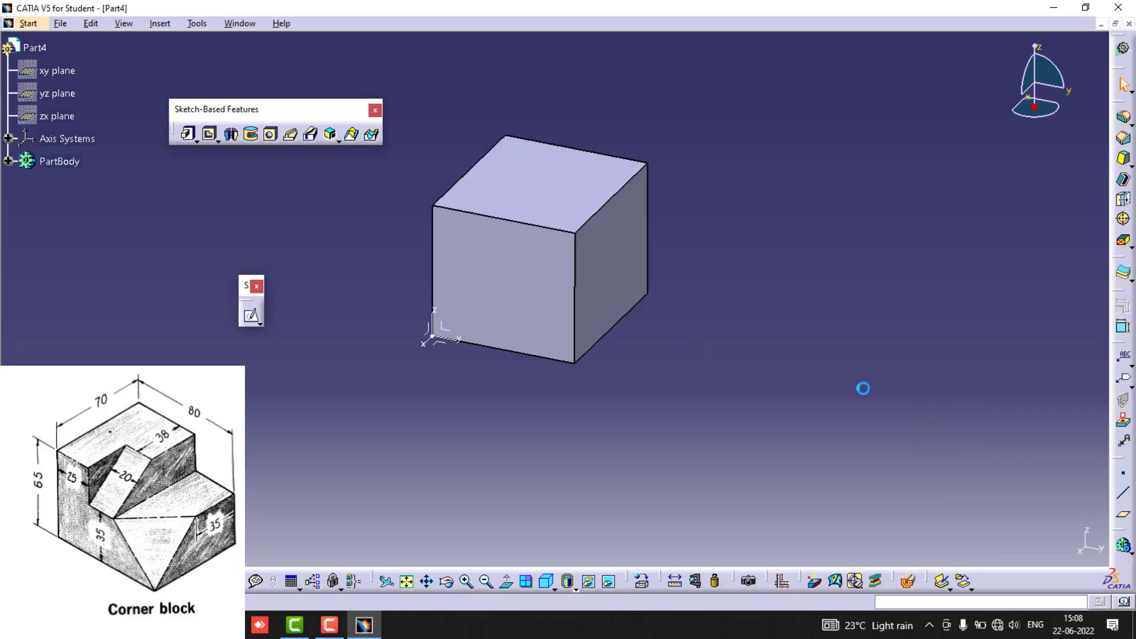
Start a sketch on the block's 70 mm wide vertical side face and project its upper and two vertical edges
middle_click_drag(631, 337, 708, 381)
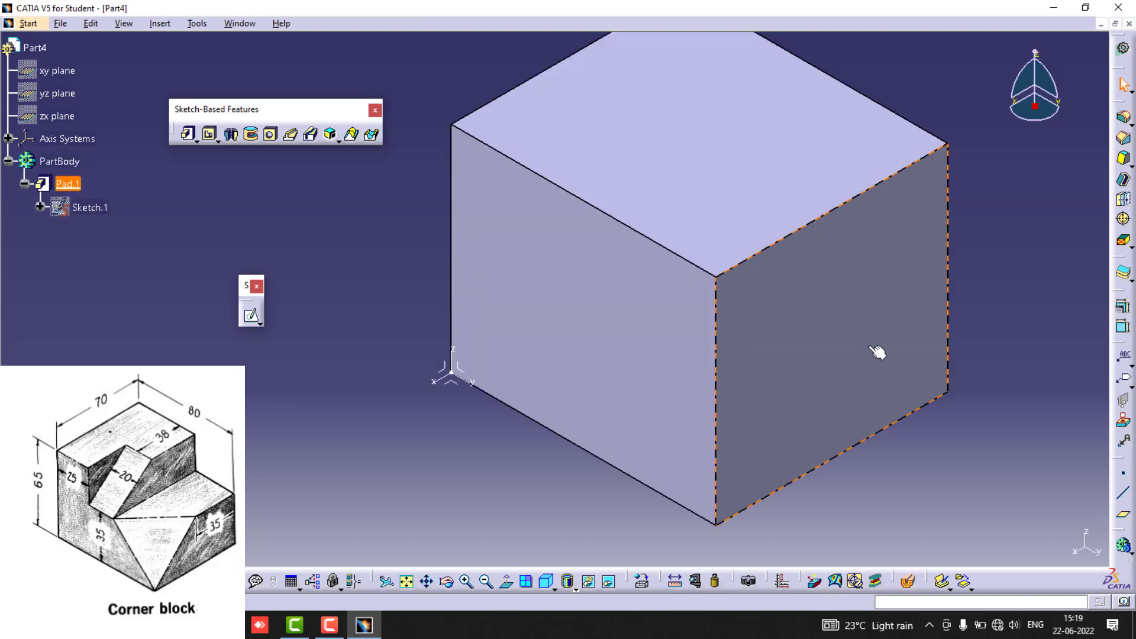
left_click(251, 316)
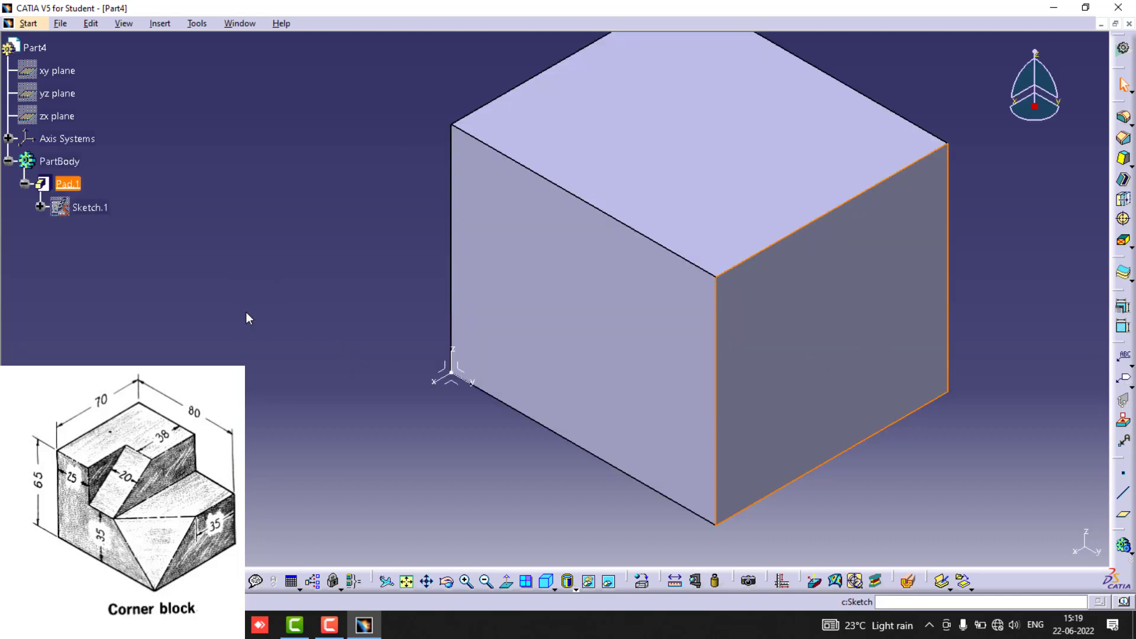
left_click(406, 581)
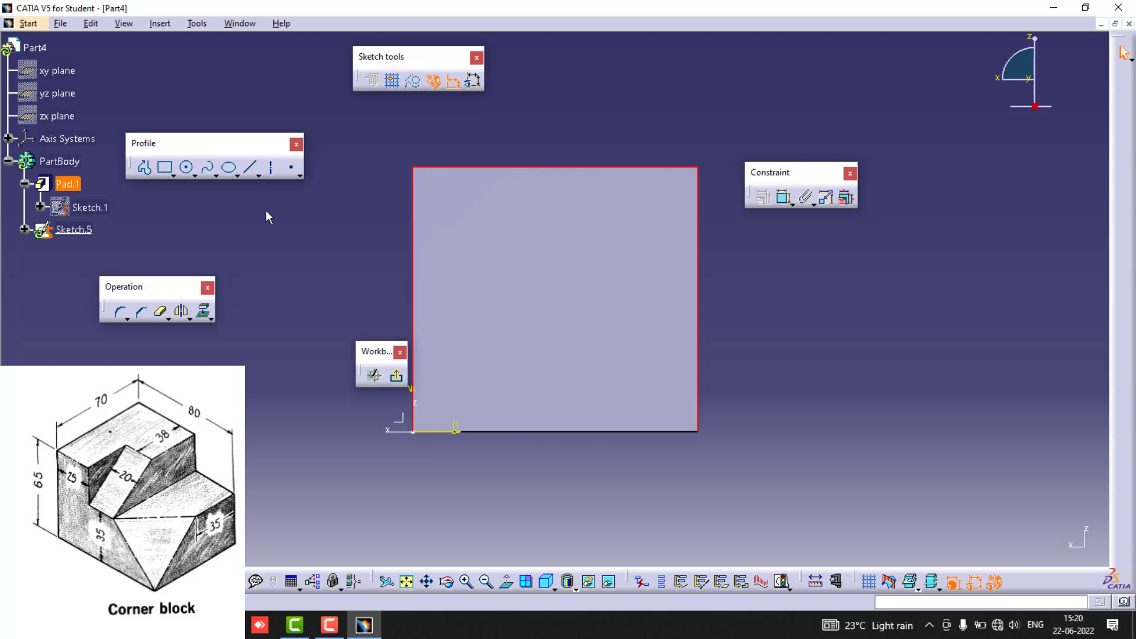
left_click(204, 312)
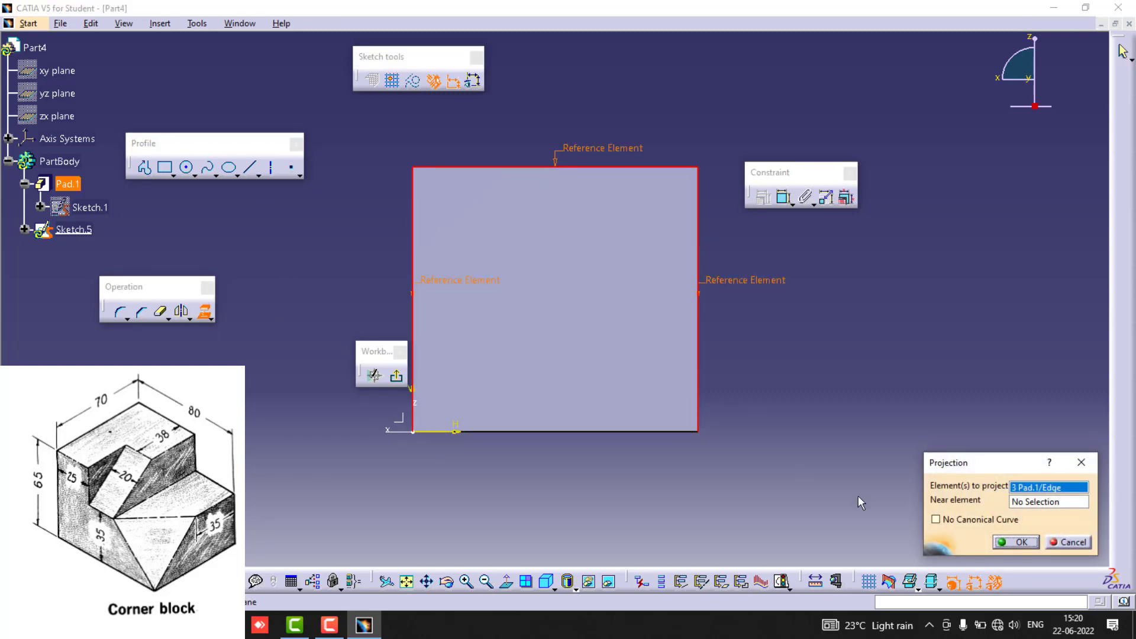
left_click(1002, 537)
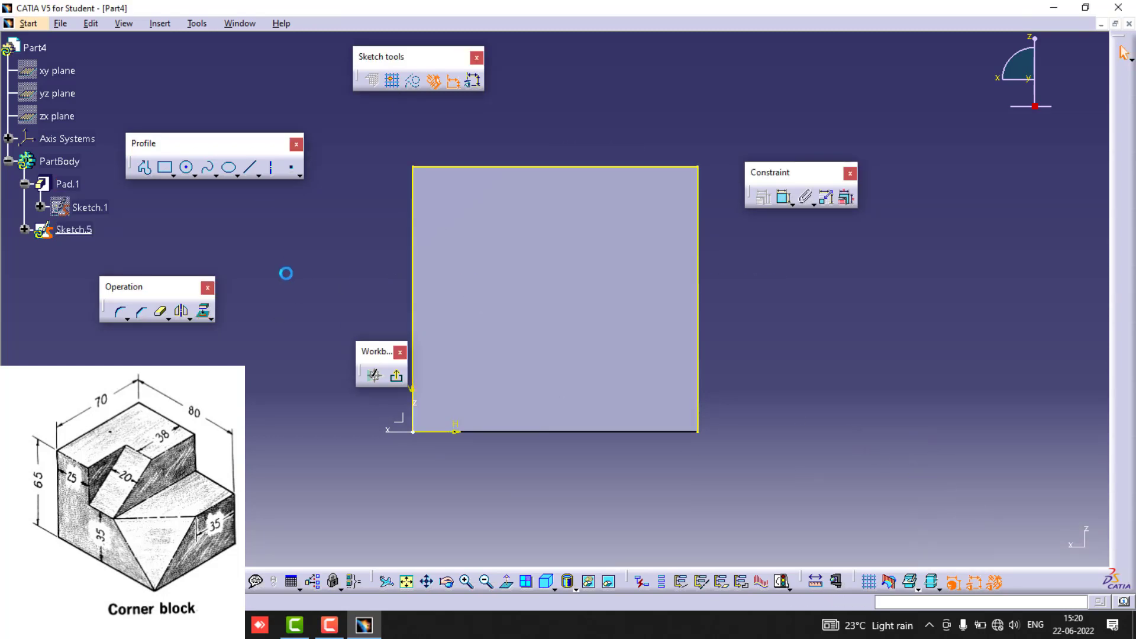
Draw a slanted line from one vertical edge up to the top edge, plus a horizontal line across the face about 39 mm above the base
left_click(142, 170)
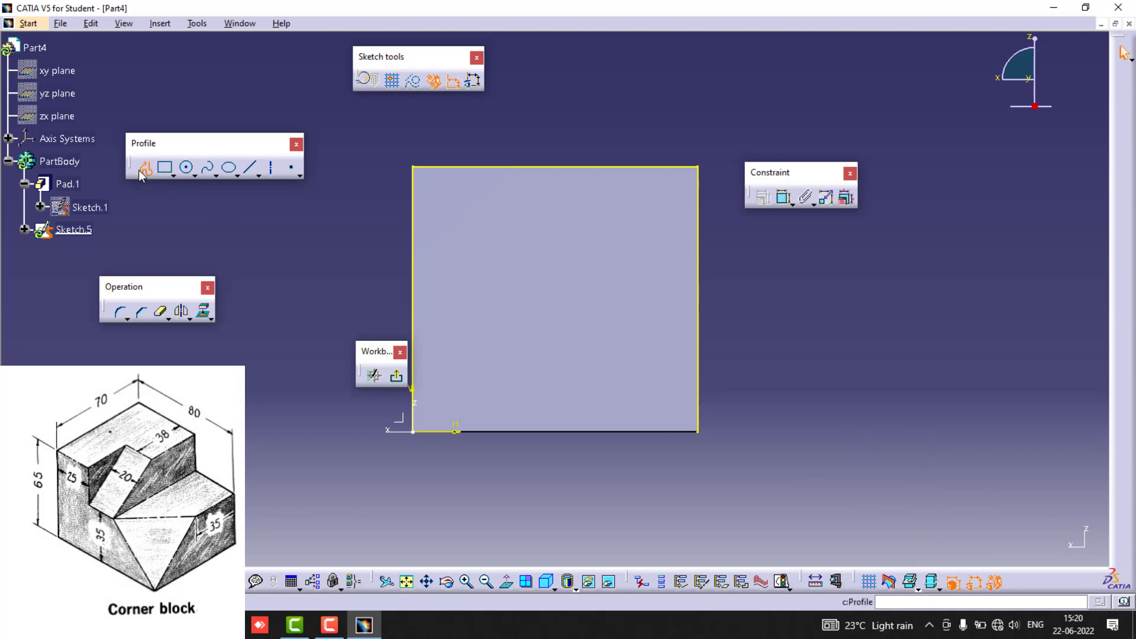
left_click(418, 266)
left_click(525, 164)
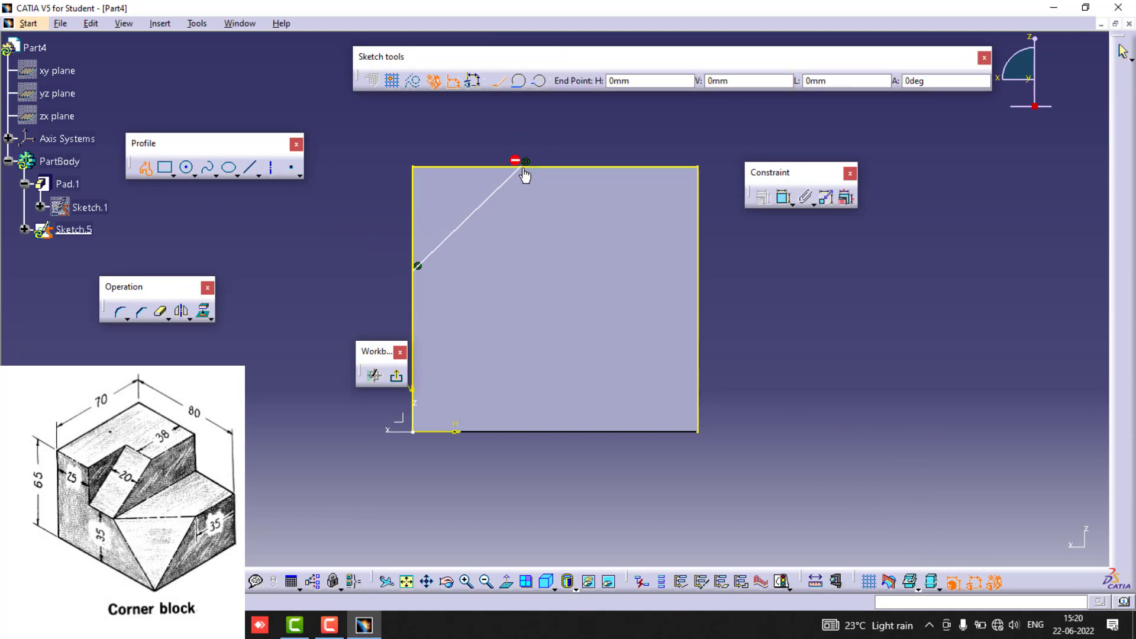
key("Escape")
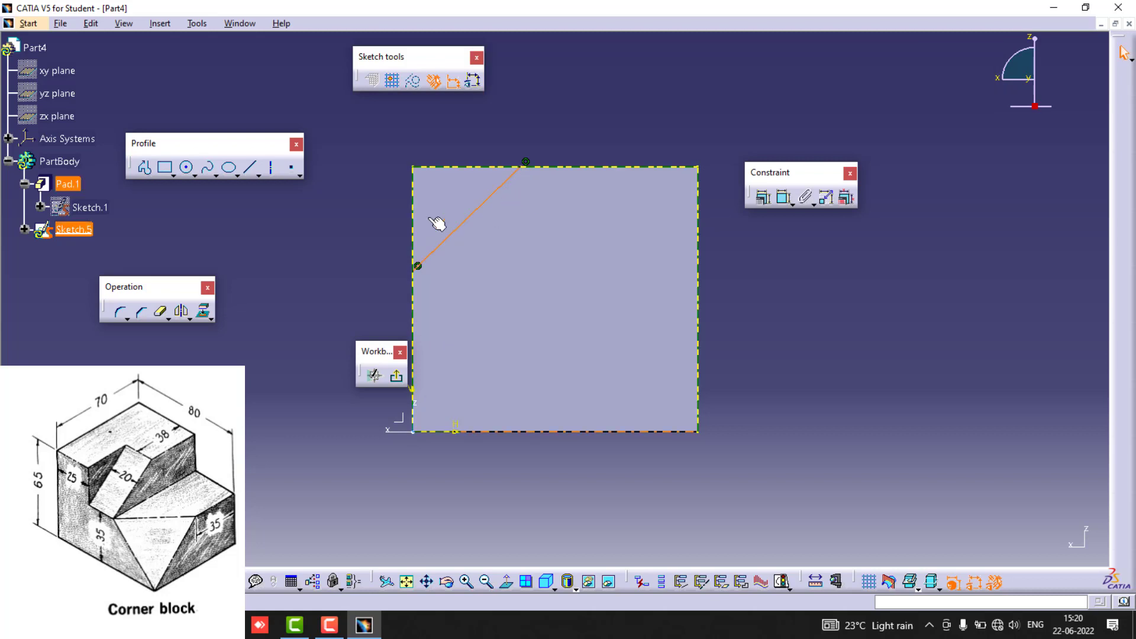
left_click(249, 170)
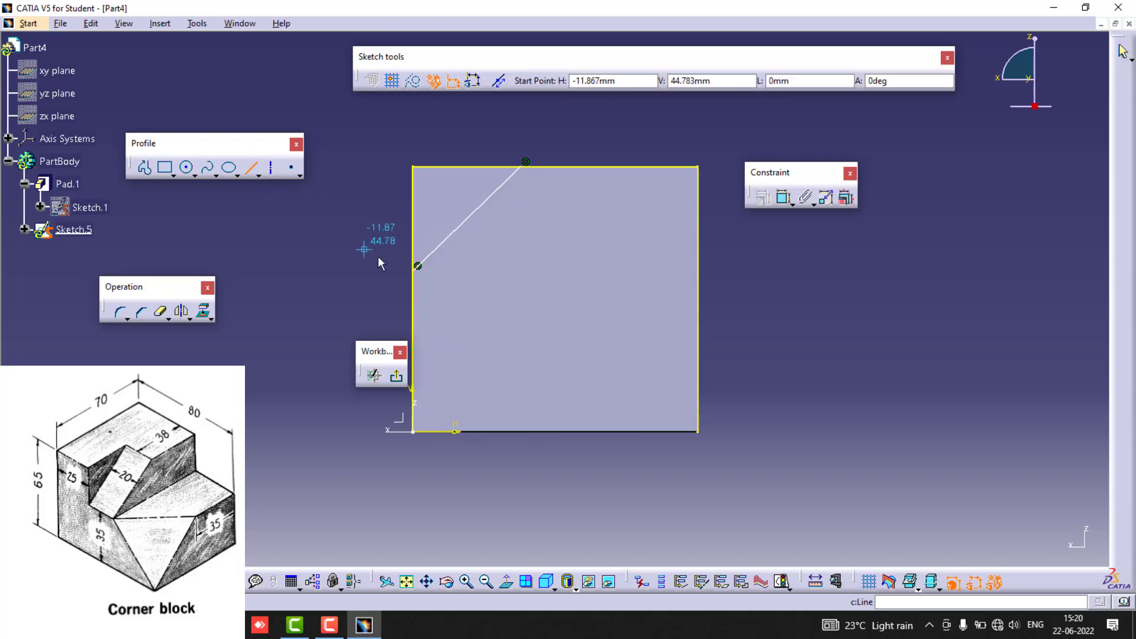
left_click(417, 268)
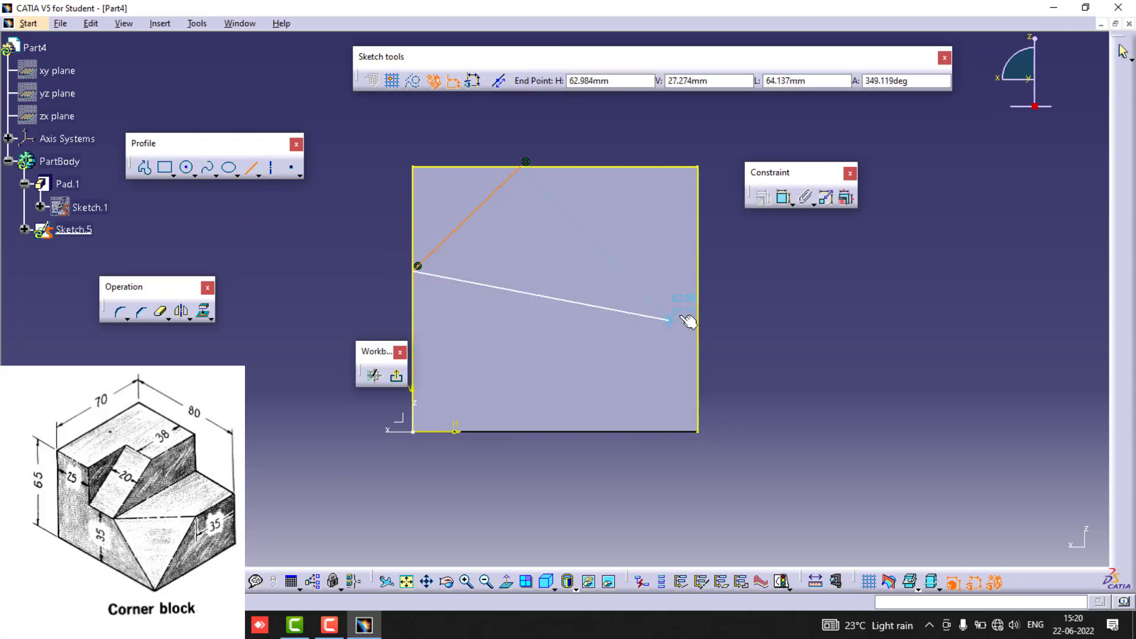
left_click(700, 272)
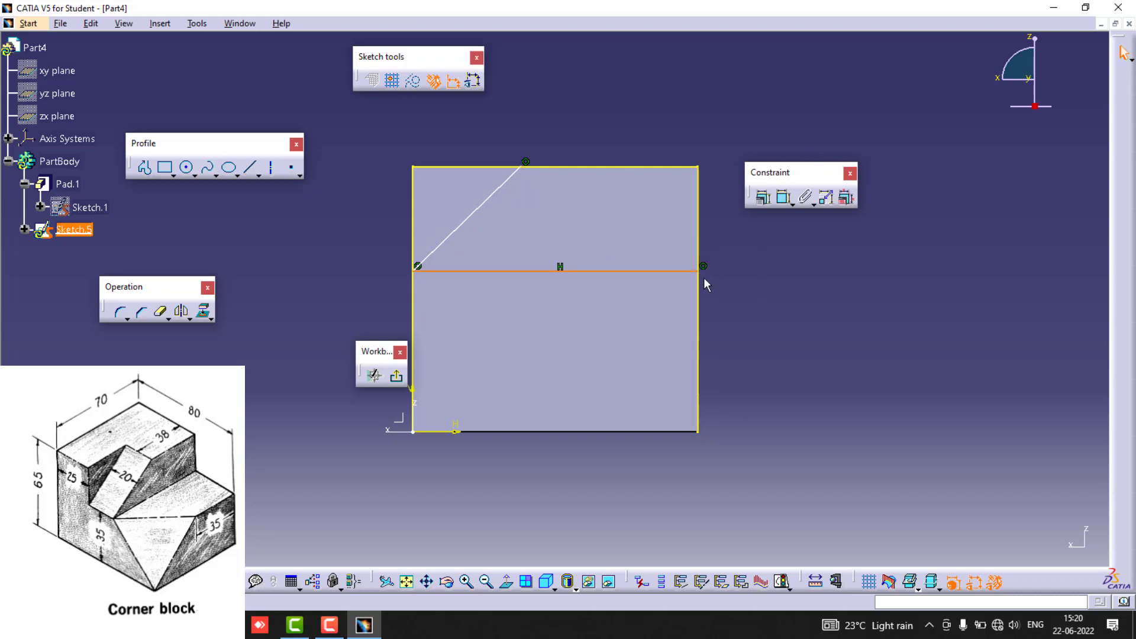
left_click(743, 322)
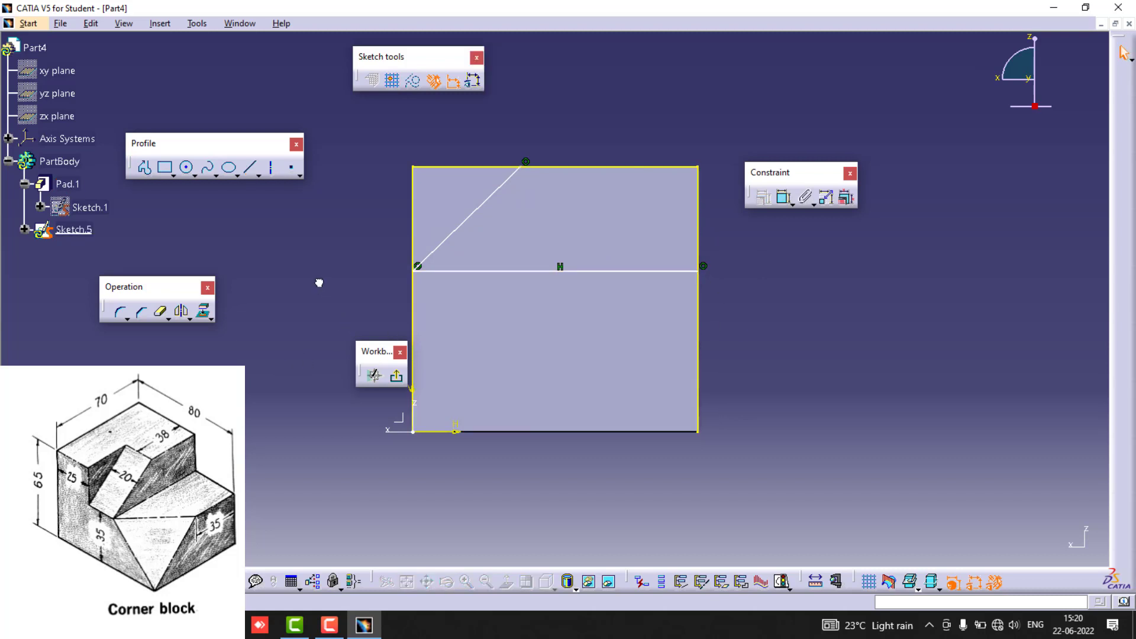
Quick-trim the portions of both projected vertical edges below the horizontal line
left_click(161, 311)
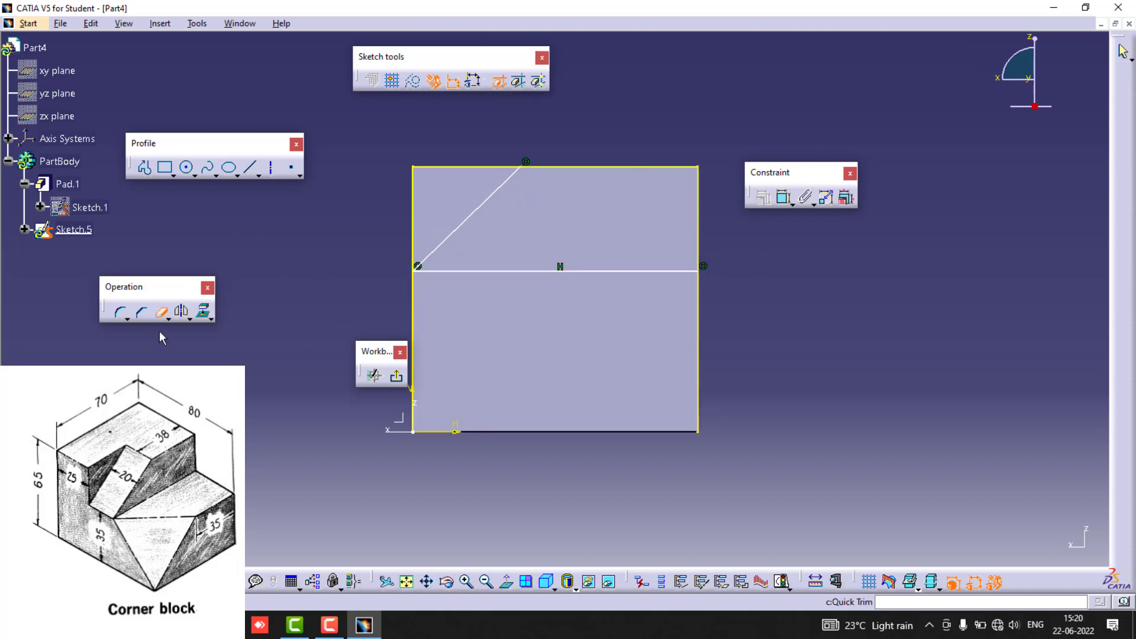
left_click(416, 336)
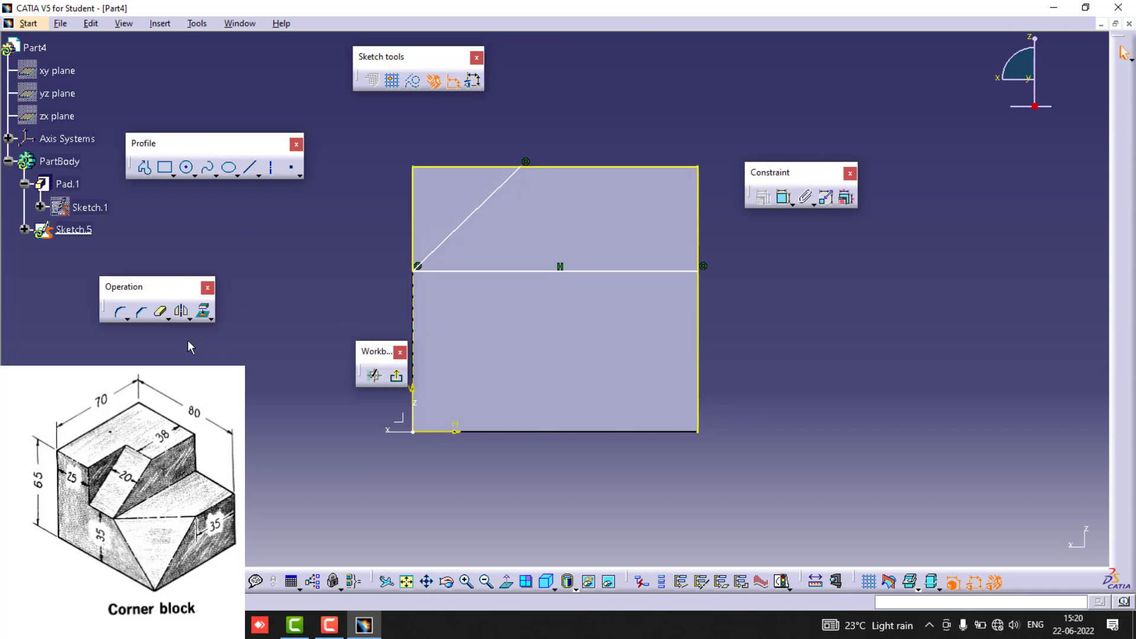
left_click(160, 311)
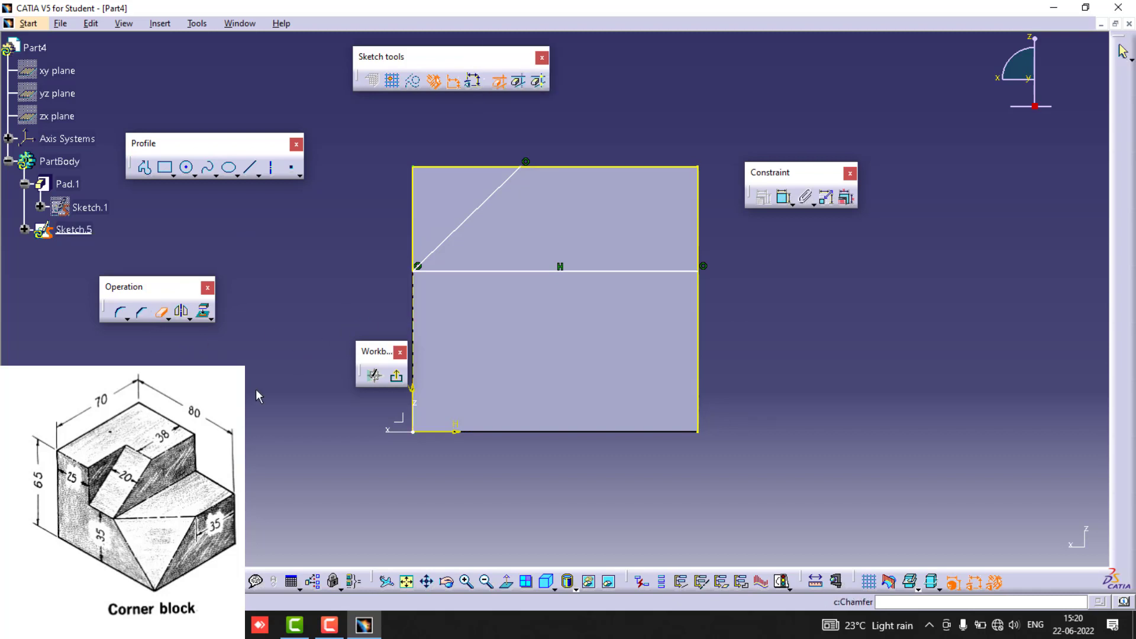
left_click(703, 355)
key("Escape")
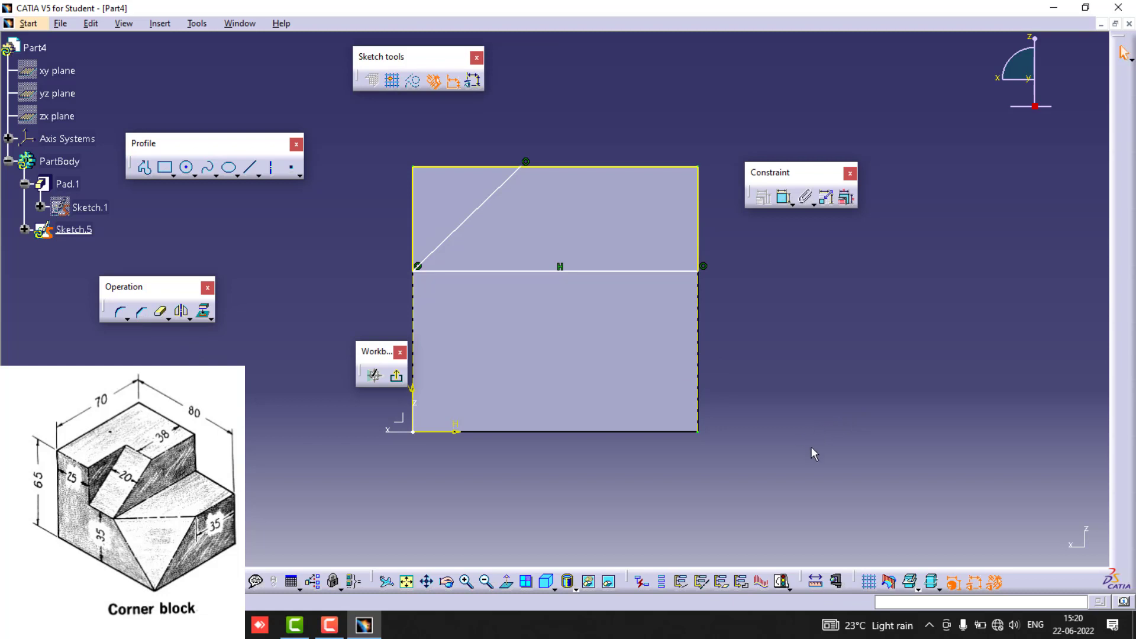
Dimension the slanted line's upper end to 38 mm from the far vertical edge
left_click(783, 198)
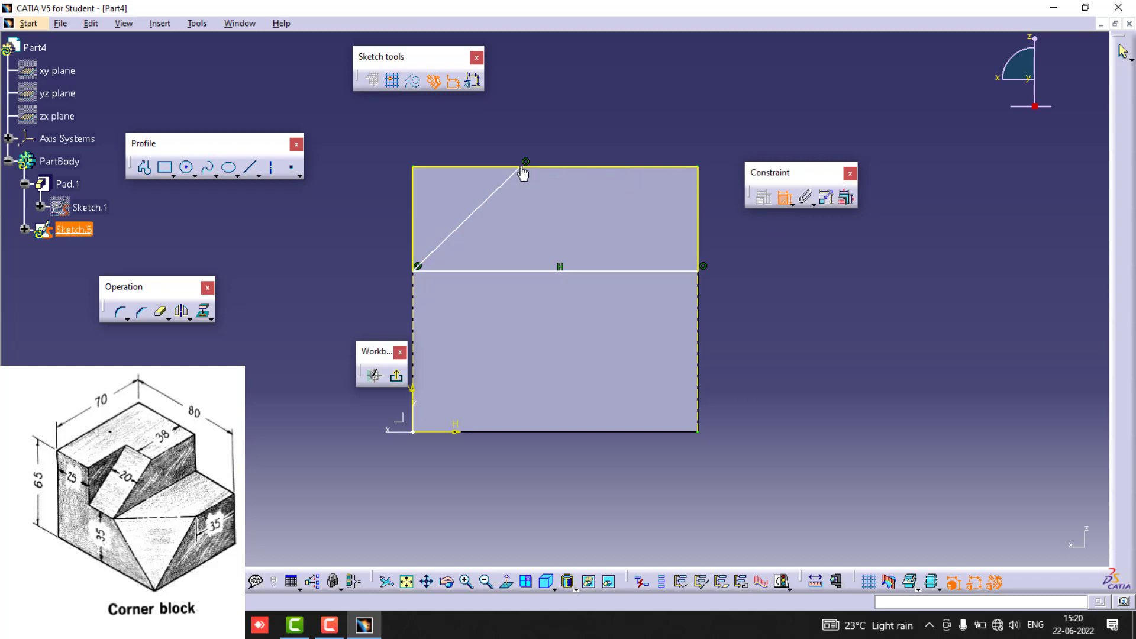
left_click(705, 207)
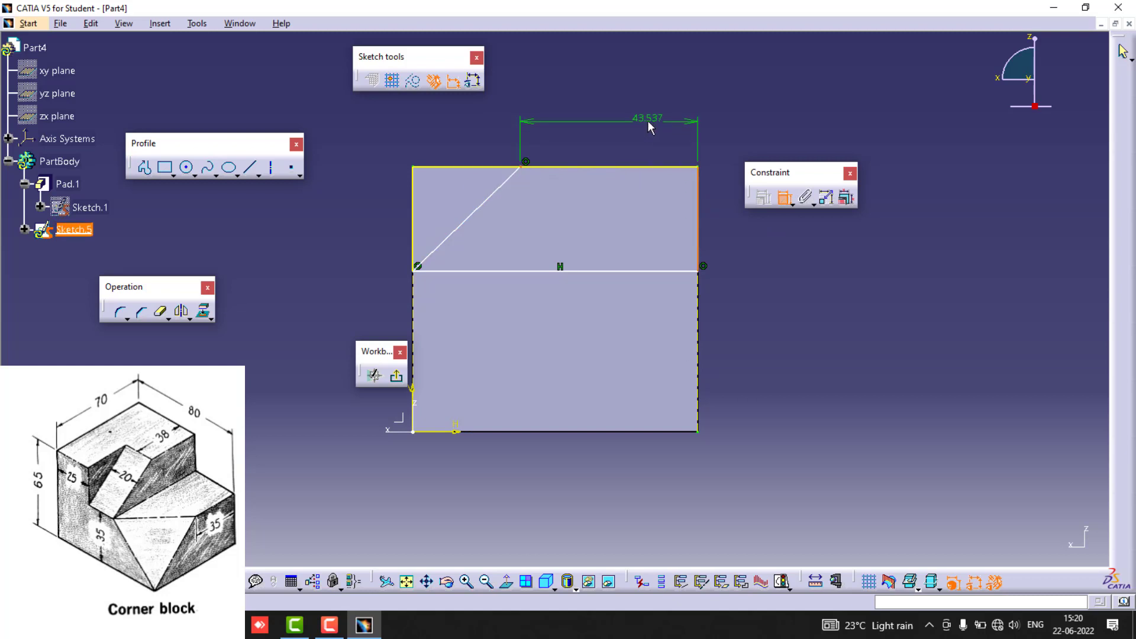
left_click(647, 120)
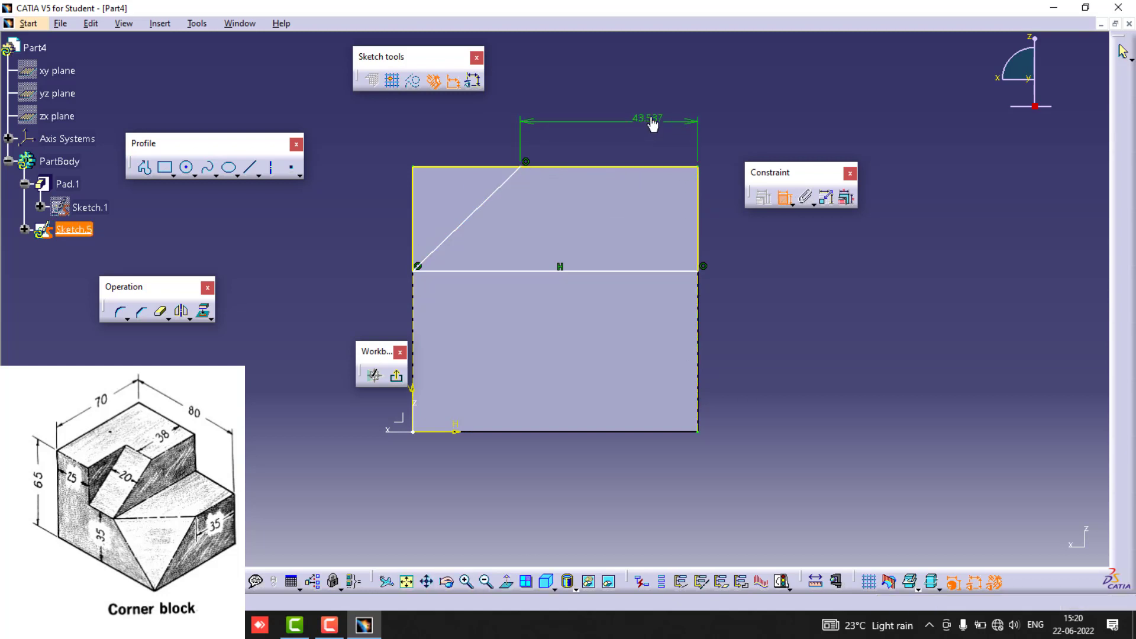
double_click(649, 118)
type("38mm")
key("Return")
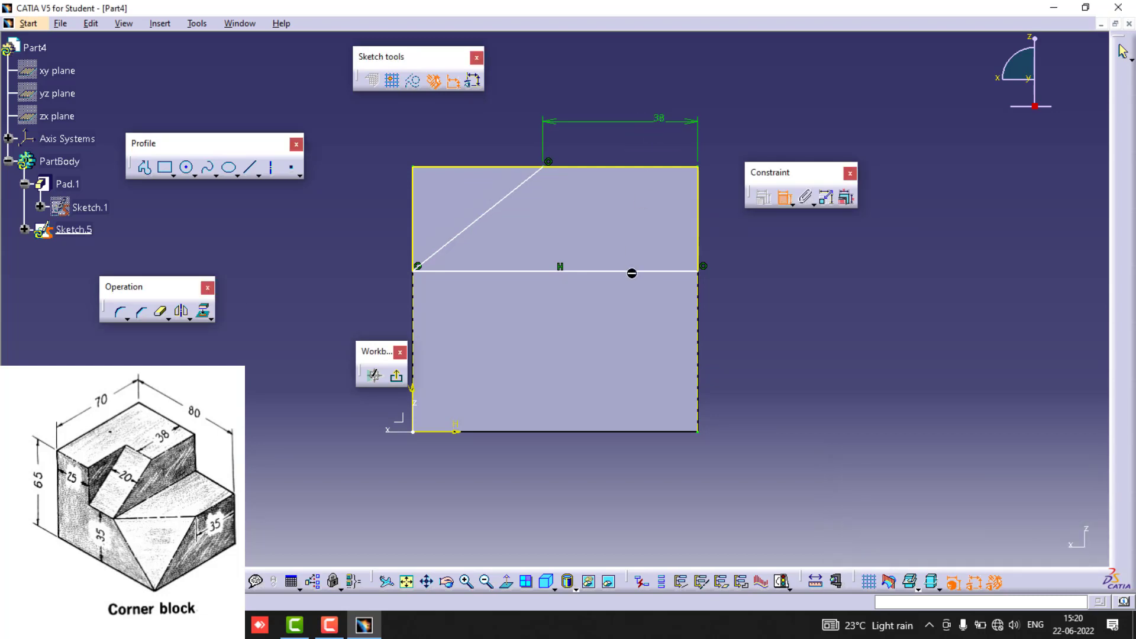
Dimension the horizontal line to 35 mm above the block's bottom edge and exit the sketch
left_click(668, 439)
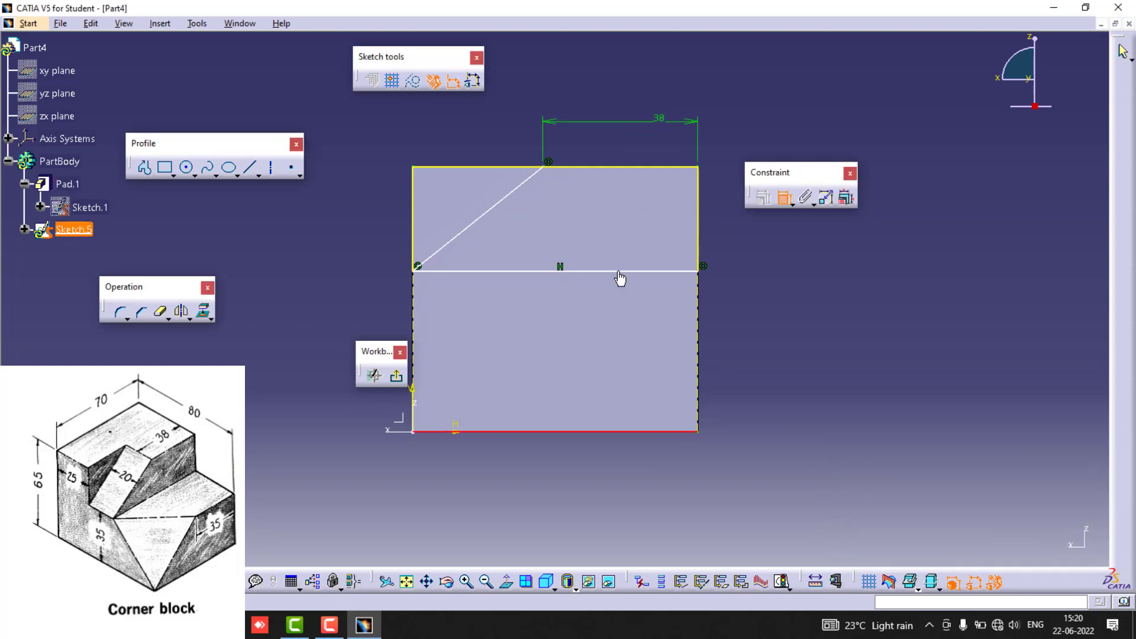
left_click(621, 272)
left_click(805, 327)
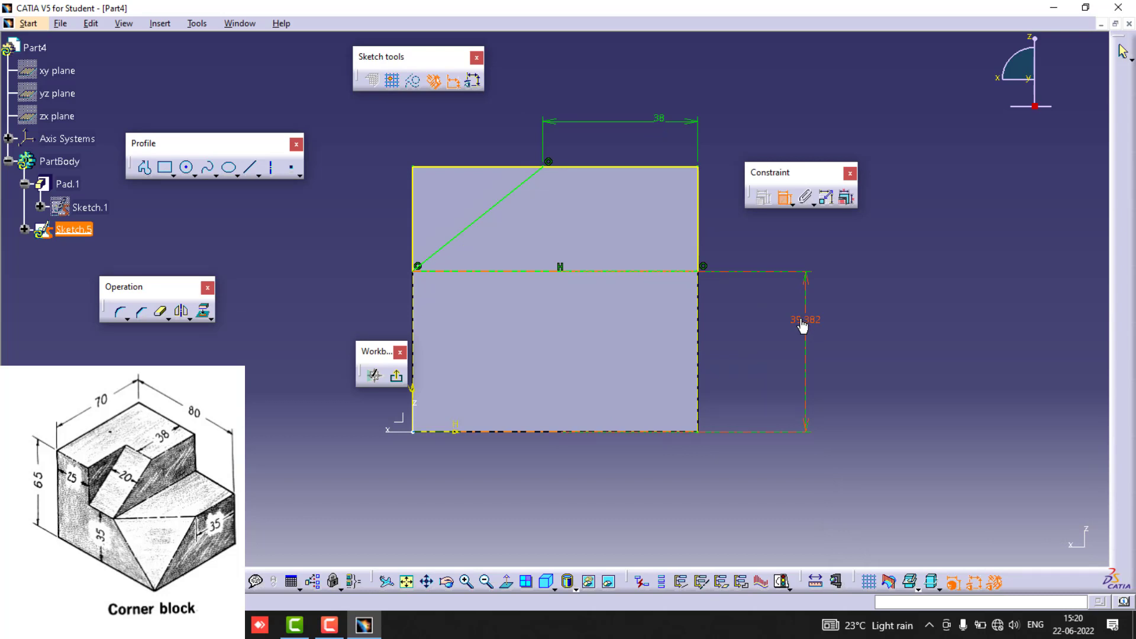
double_click(803, 323)
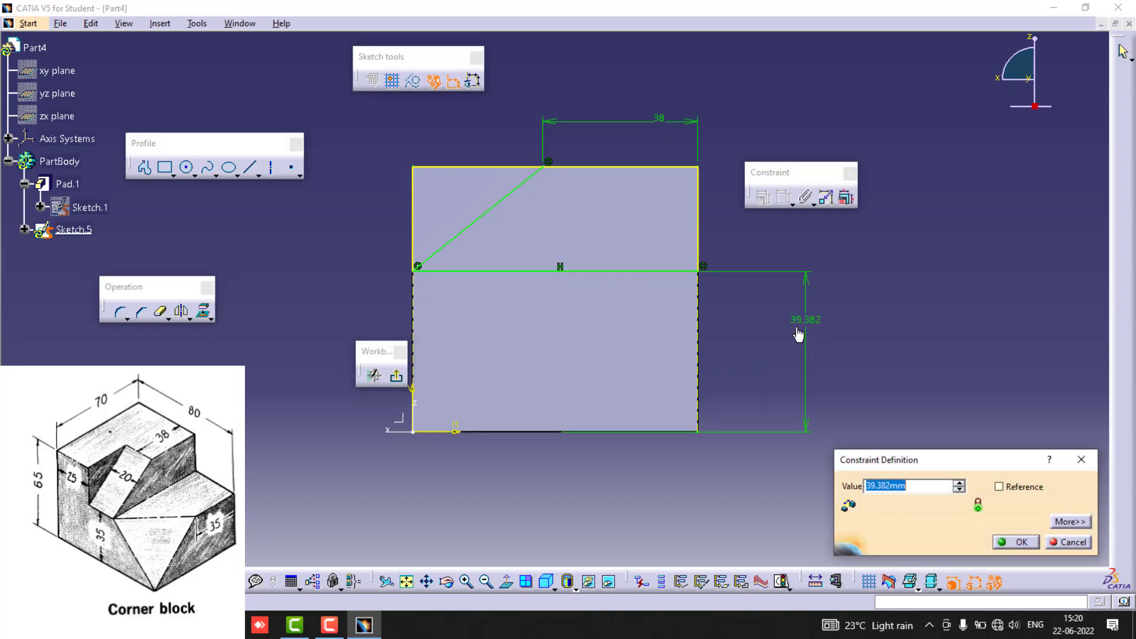
type("35")
key("Return")
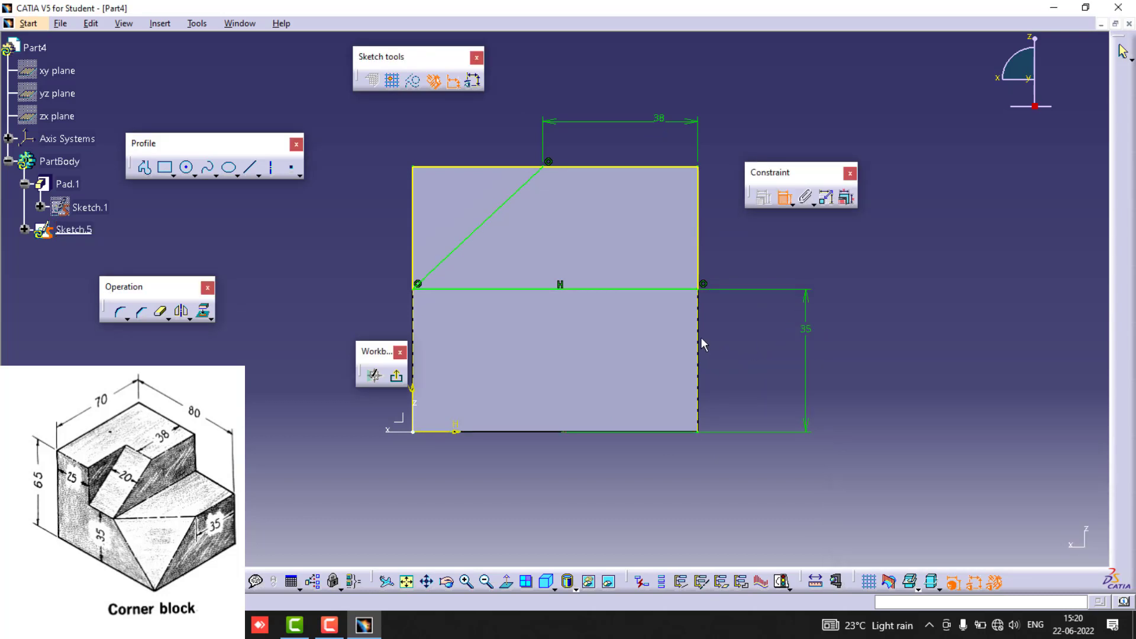
left_click(399, 378)
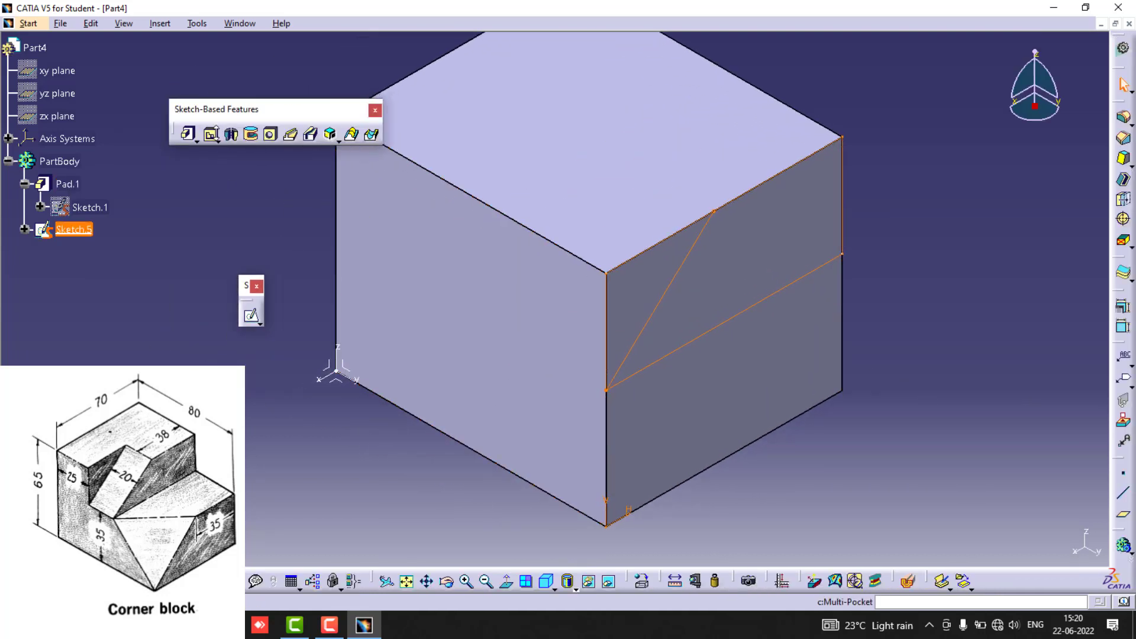
Try to create a Multi-Pocket from the side face sketch
left_click(219, 141)
left_click(281, 155)
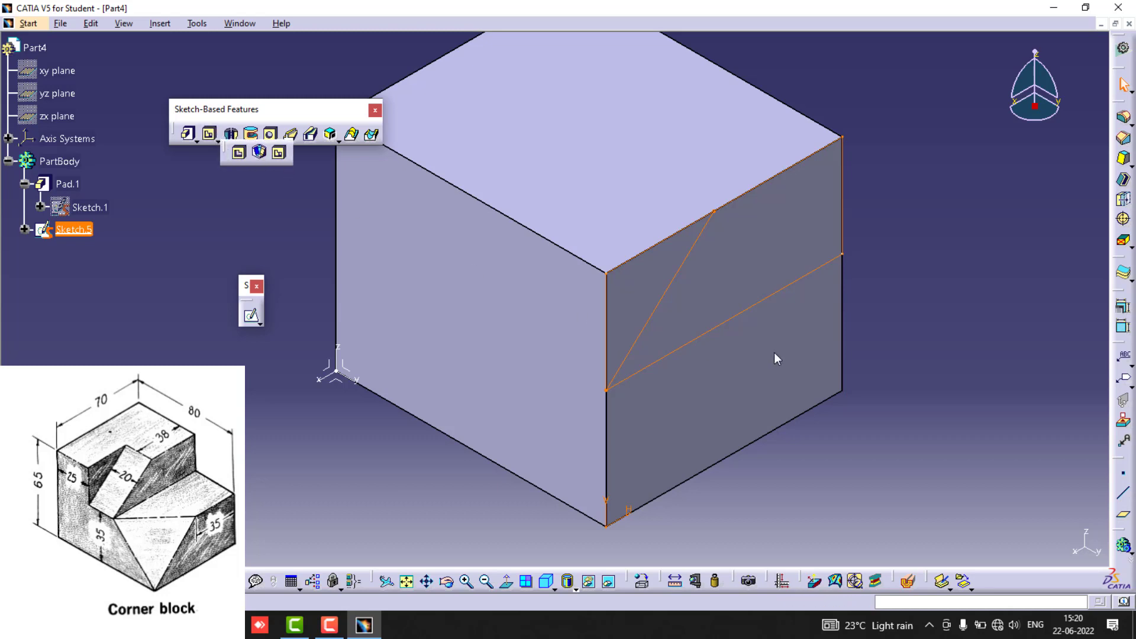
left_click(622, 343)
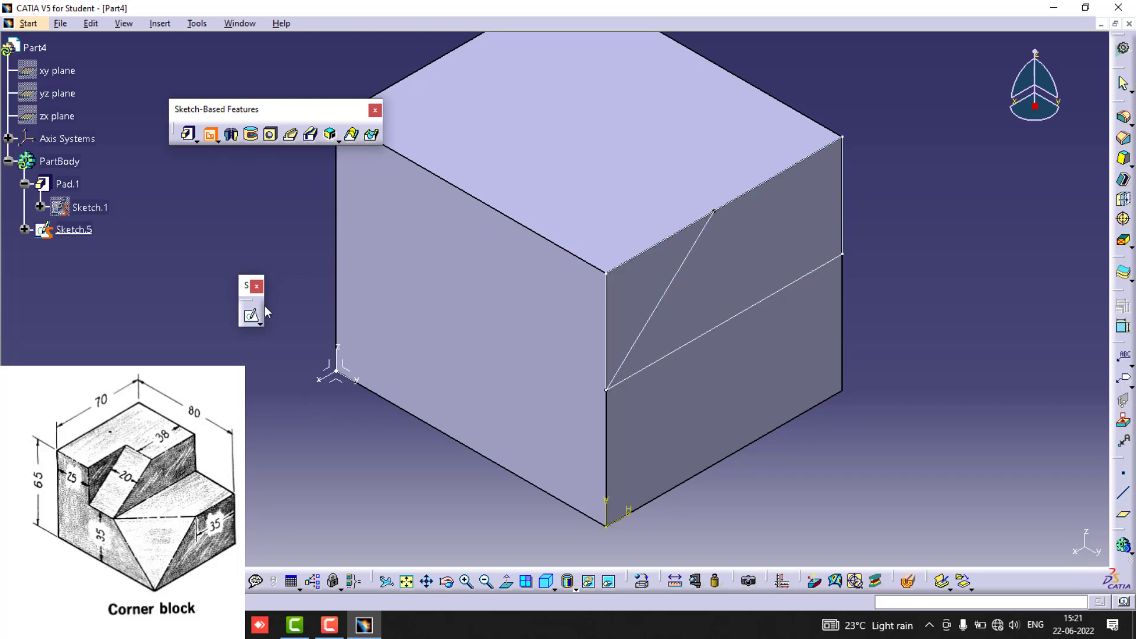
left_click(55, 232)
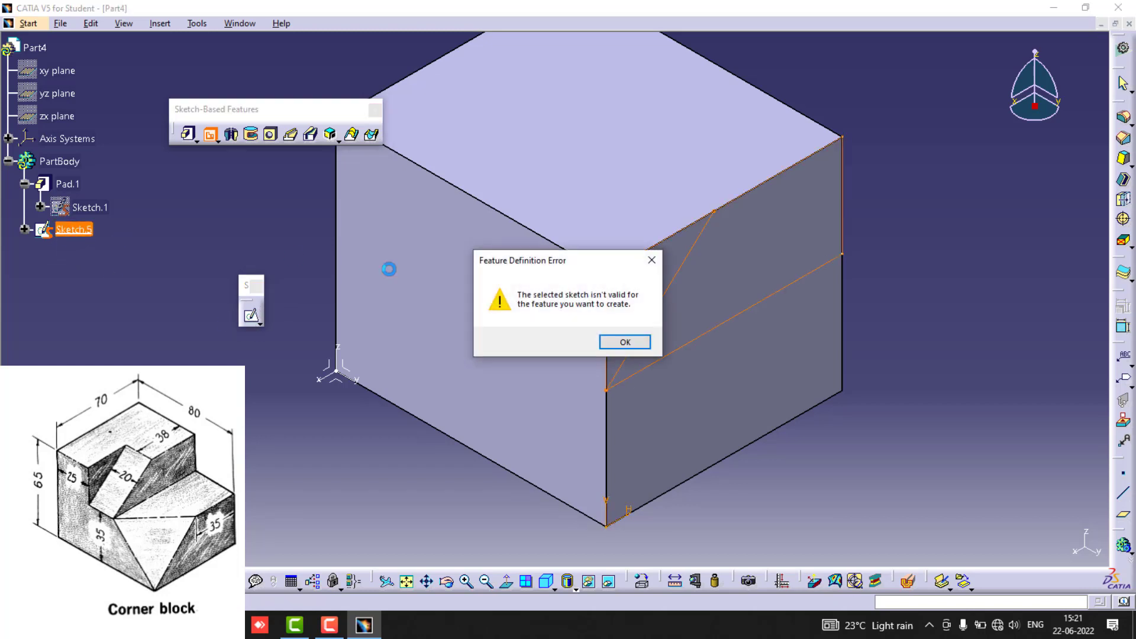
left_click(625, 342)
left_click(74, 229)
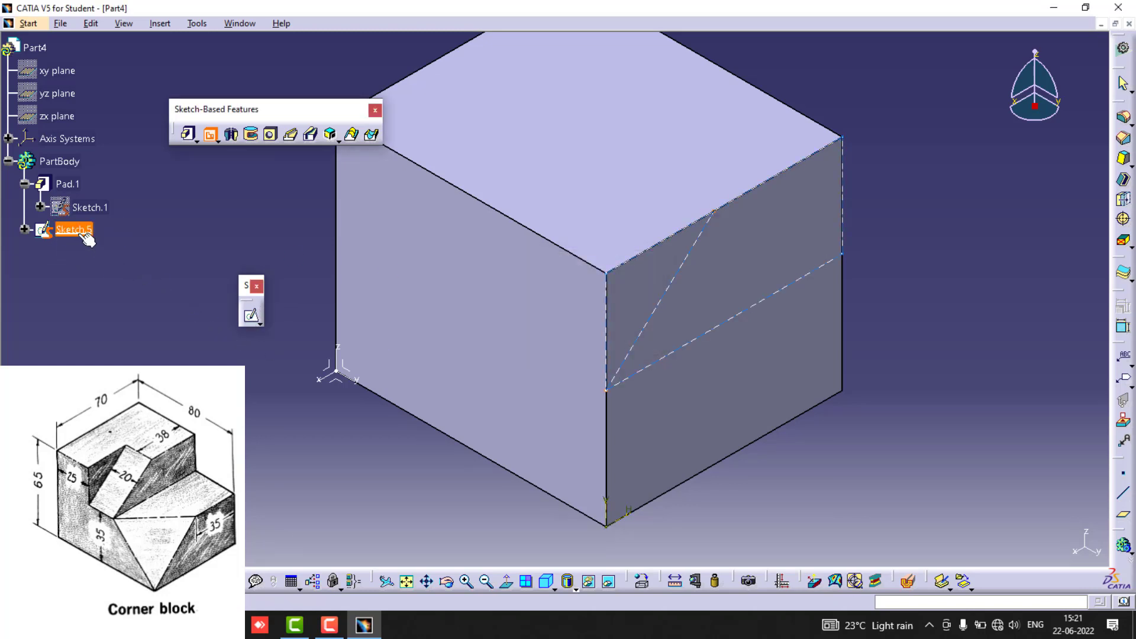
left_click(625, 342)
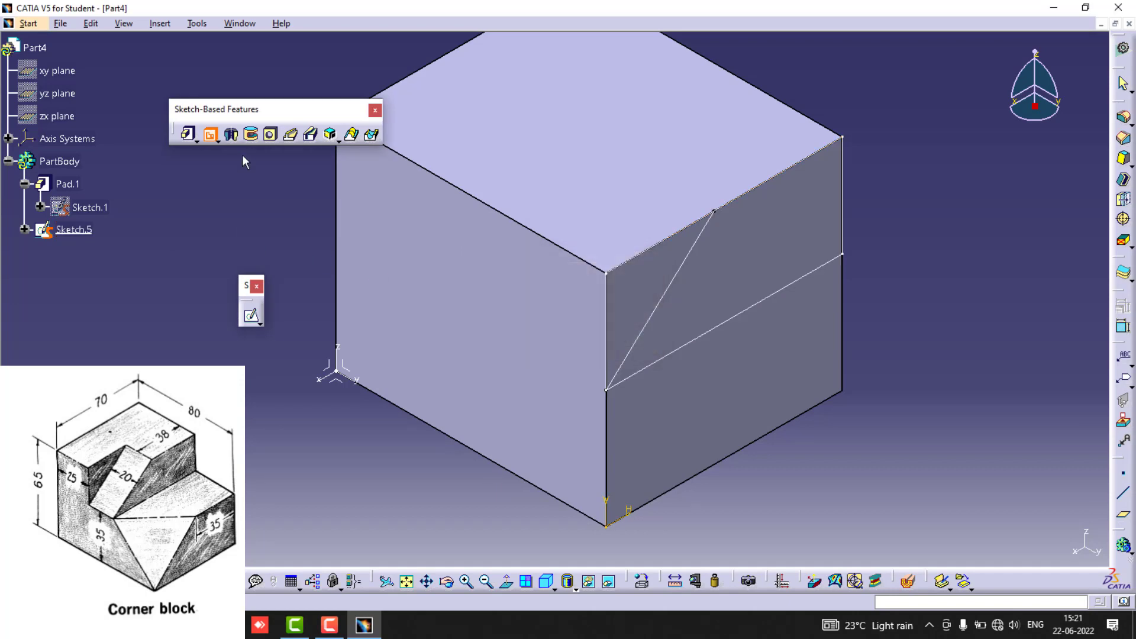
Reopen the side face sketch and convert the projected edge along the block's top into a construction element
left_click(73, 230)
double_click(74, 230)
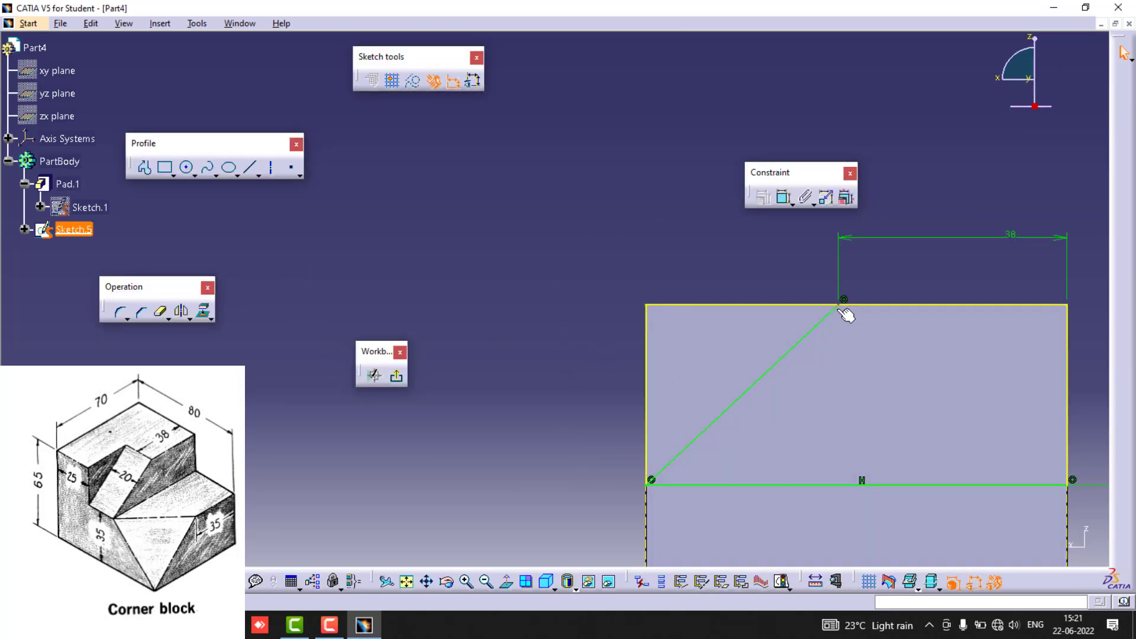
left_click_drag(845, 306, 853, 299)
left_click(765, 305)
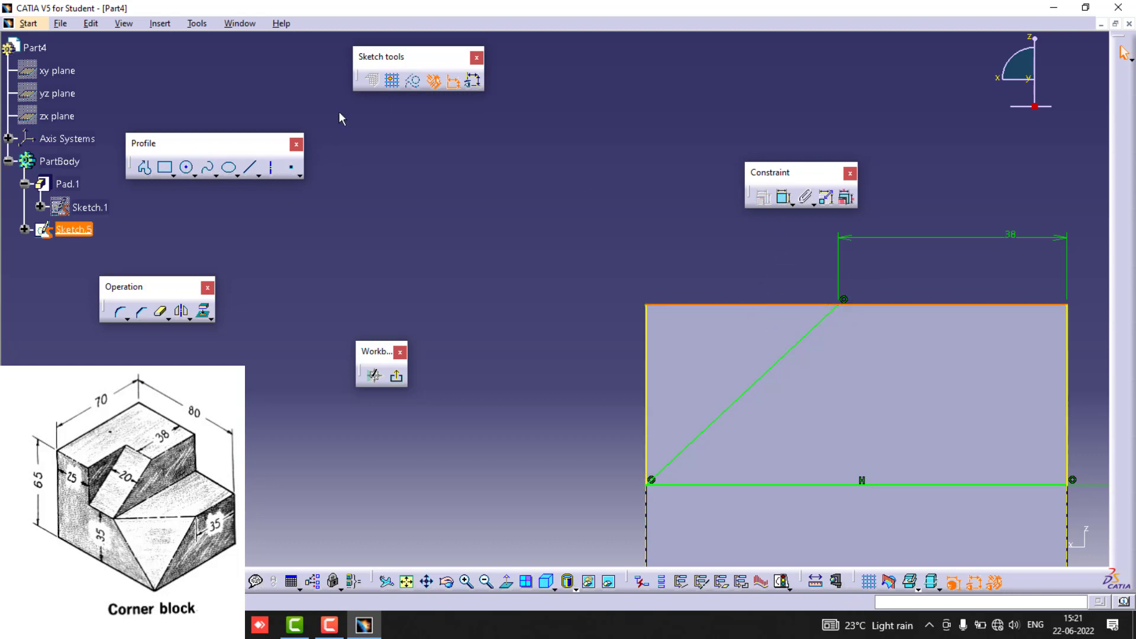
left_click(415, 87)
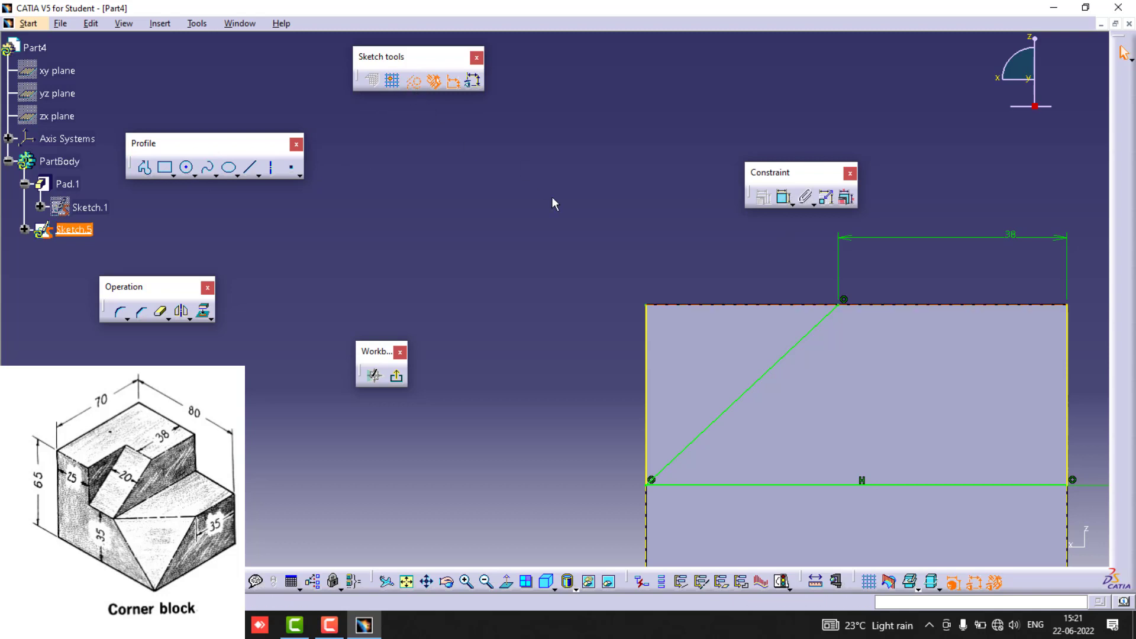
Draw two lines along the block's top edge, joining both upper corners to the slanted line's upper end, and exit the sketch
left_click(253, 171)
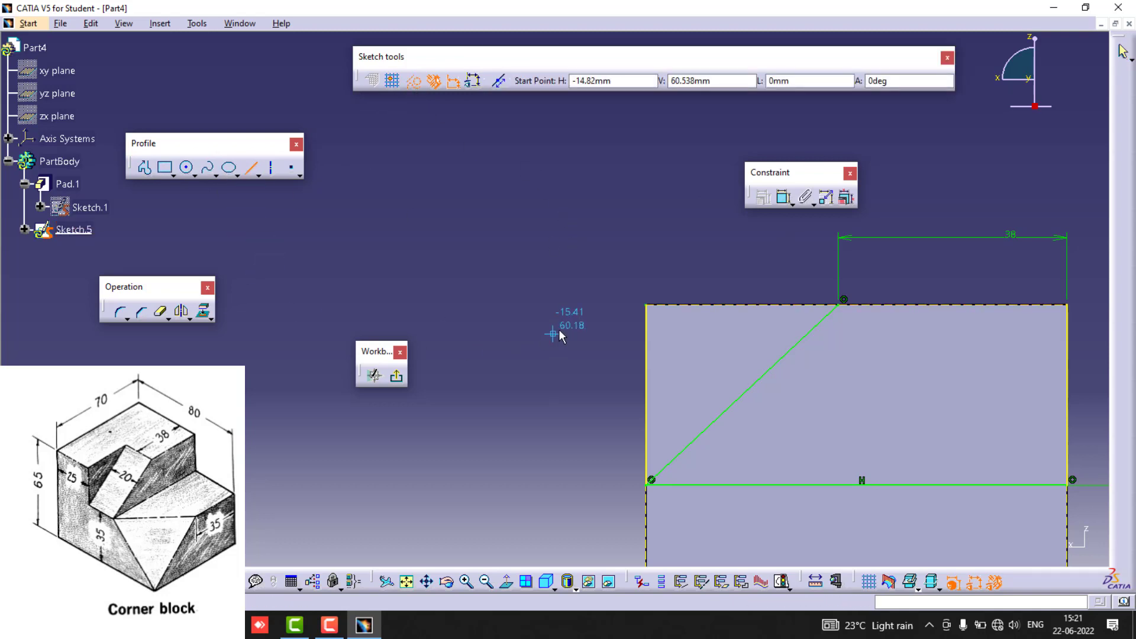
left_click(647, 306)
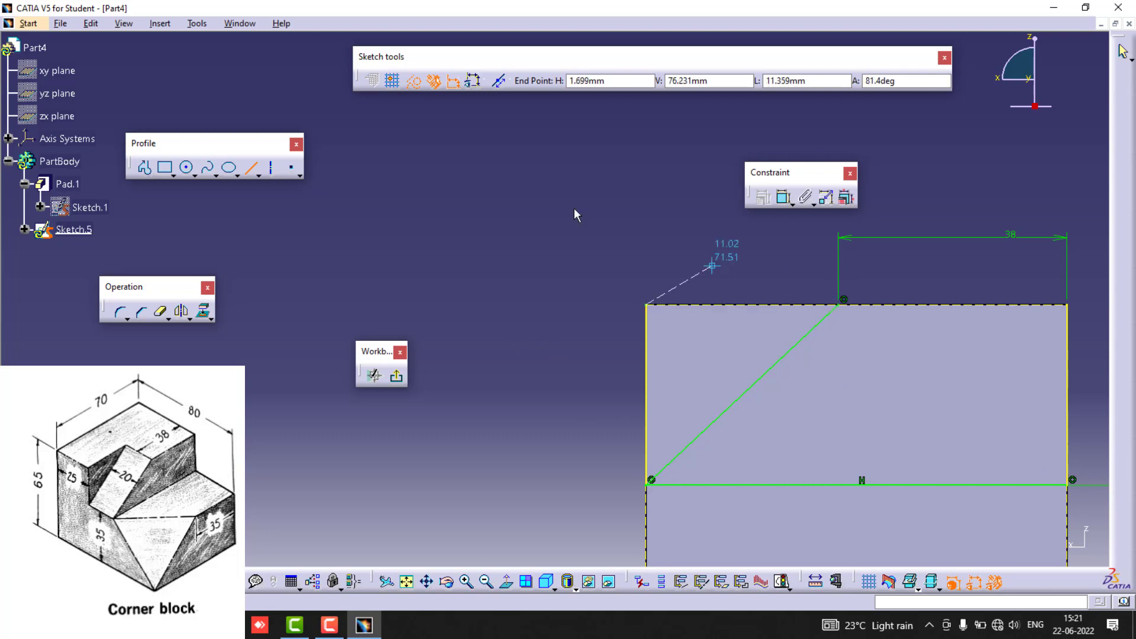
left_click(840, 307)
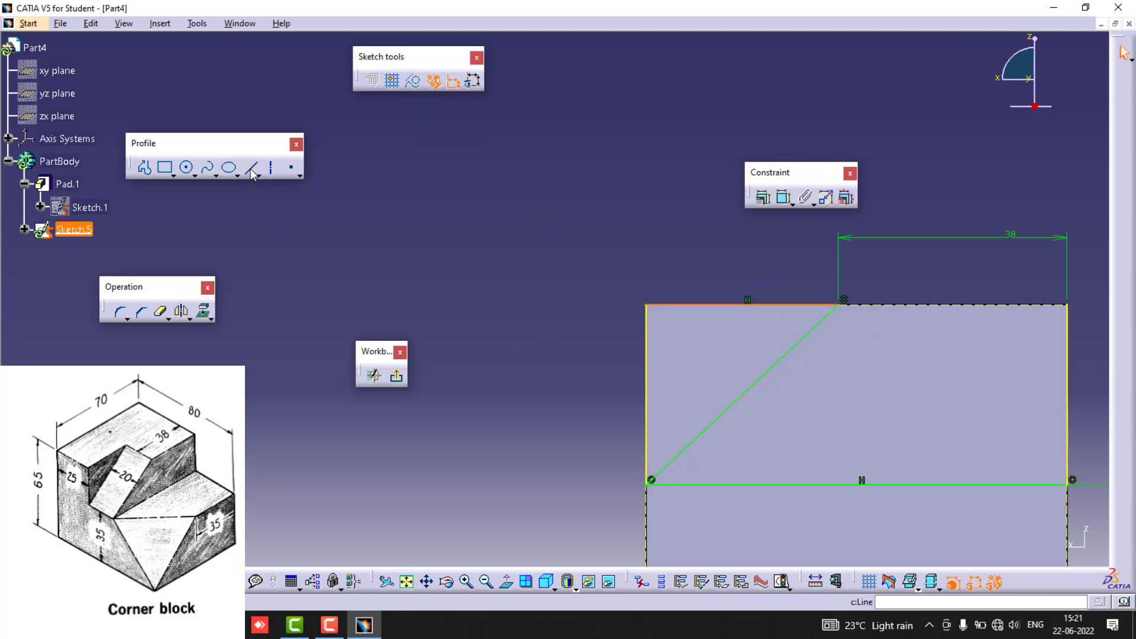
left_click(841, 307)
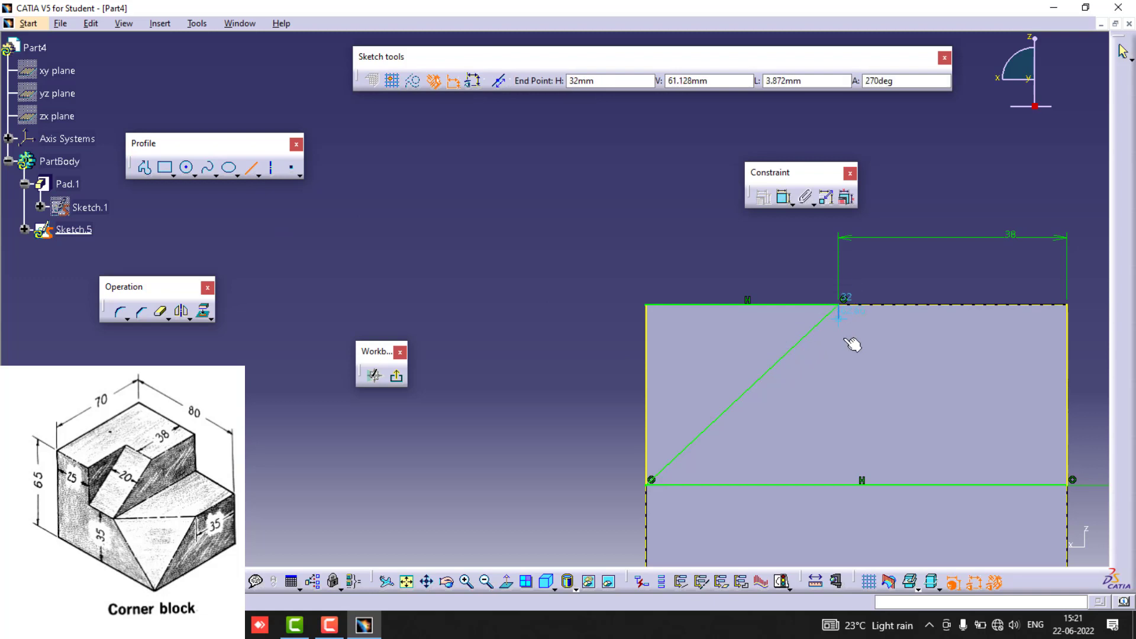
left_click(1070, 307)
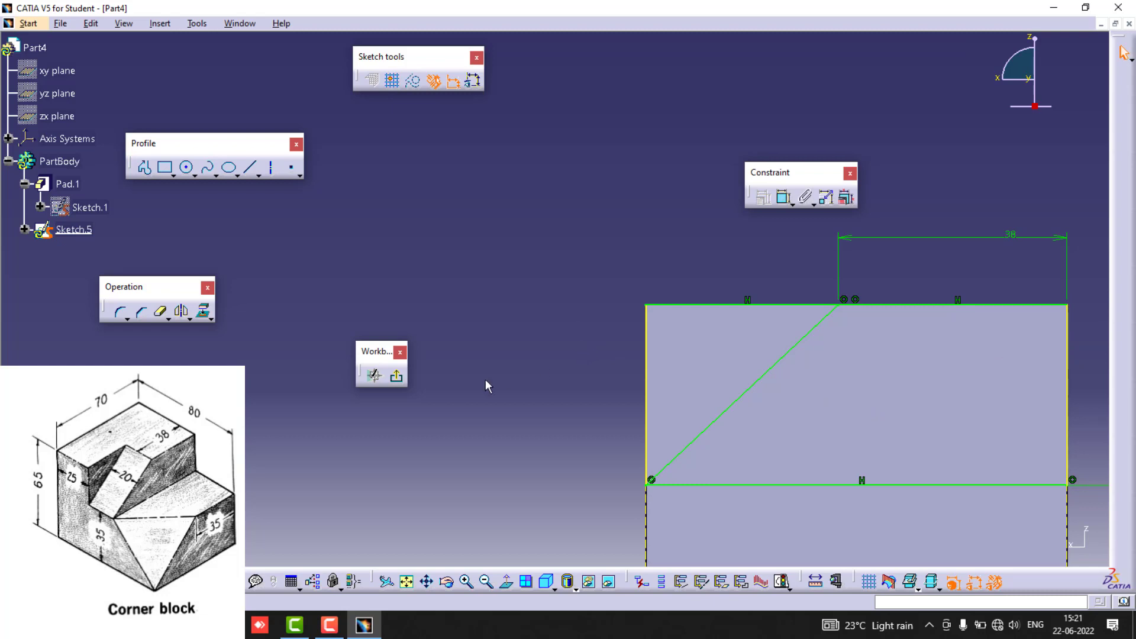
left_click(396, 376)
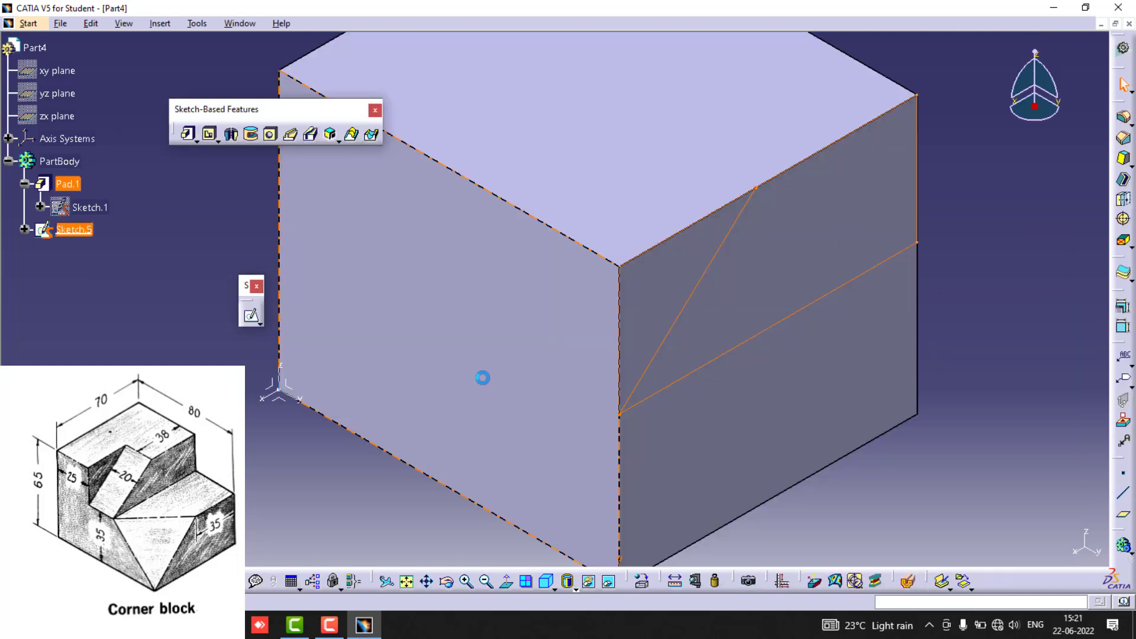
Start a Multi-Pocket from the side face sketch and set the triangular domain's depth to 55 mm
left_click(215, 142)
left_click(276, 154)
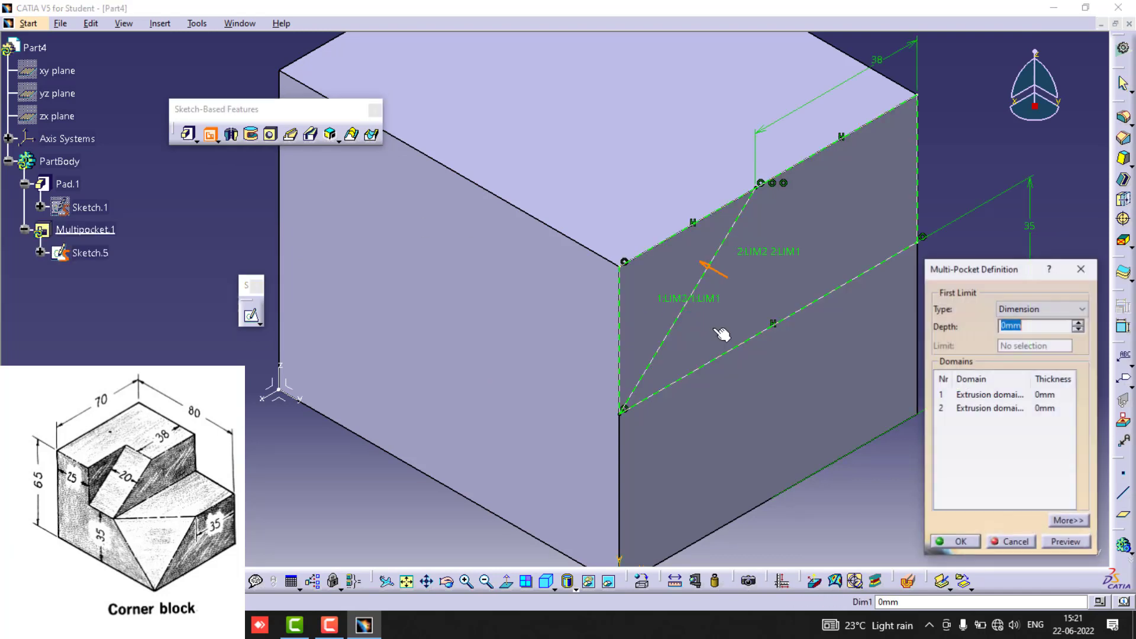
left_click(1012, 394)
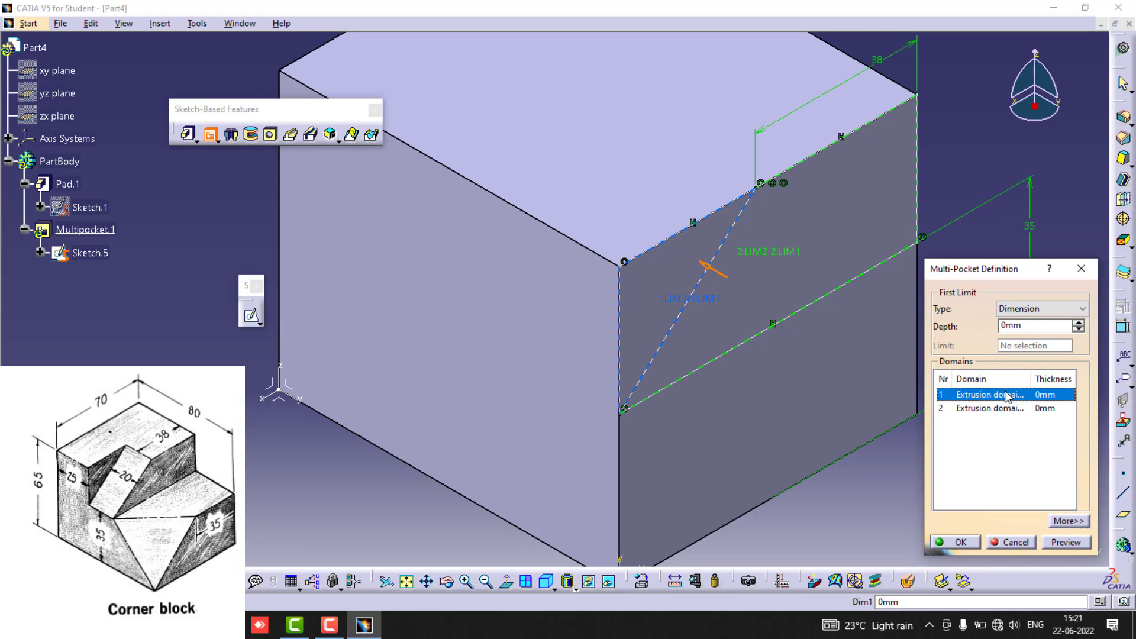
left_click(1036, 313)
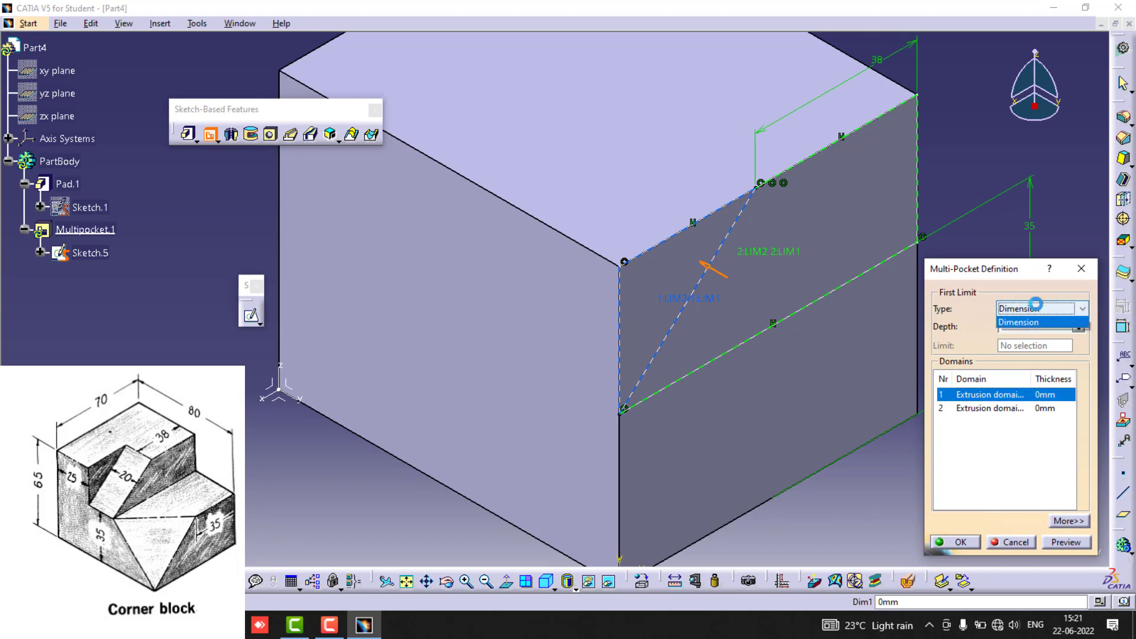
left_click(1039, 317)
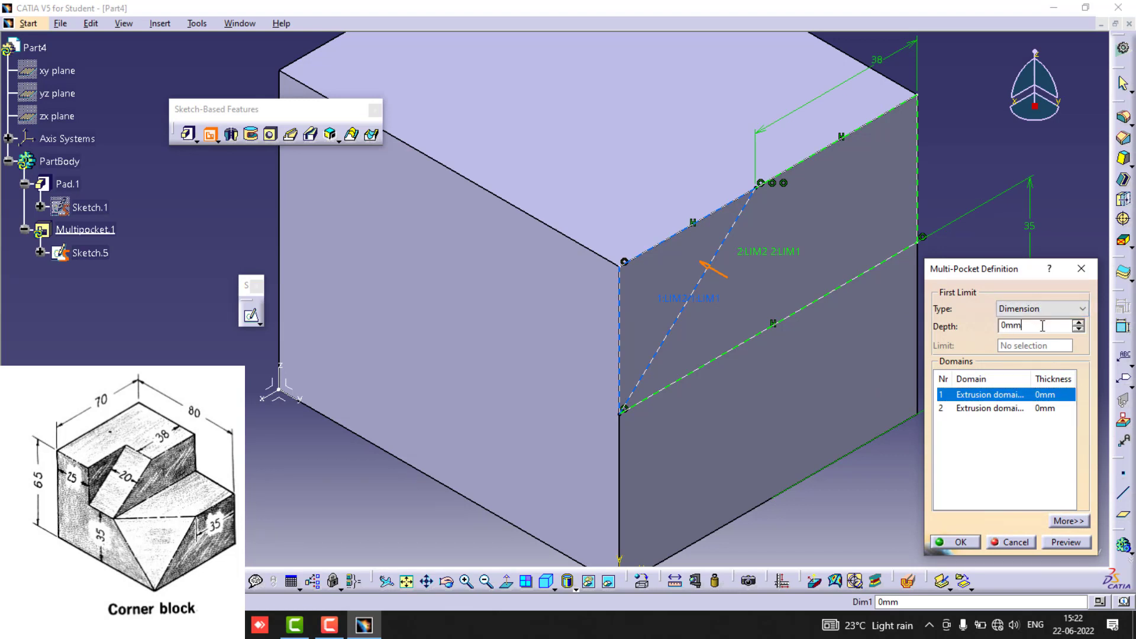
left_click_drag(1040, 325, 926, 327)
type("55")
left_click(1068, 542)
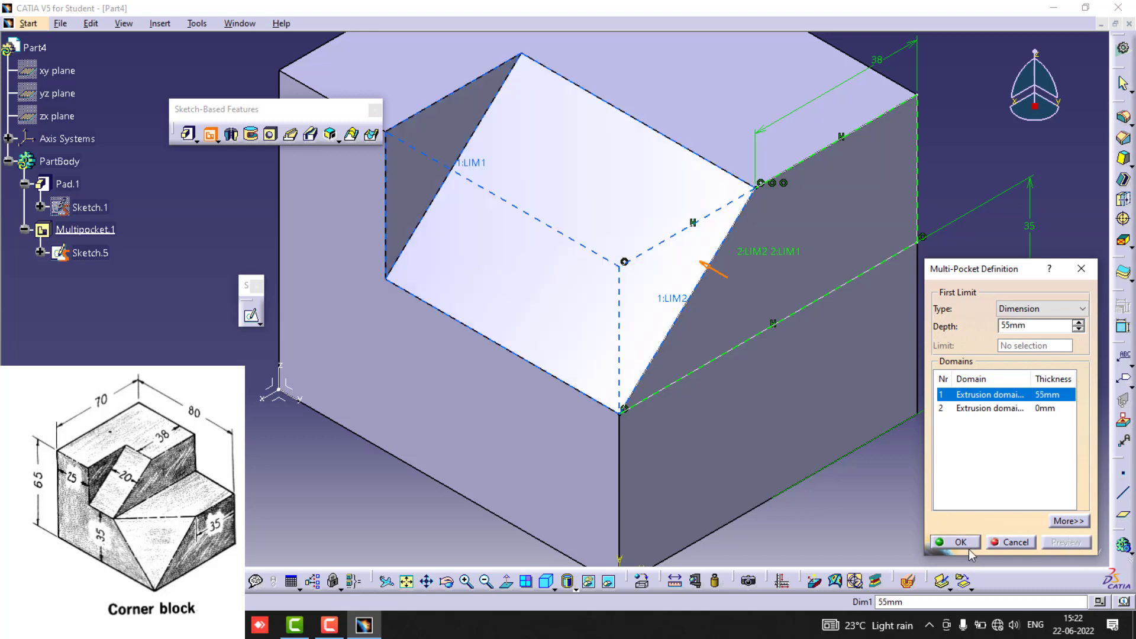
Set the second domain's depth to 35 mm and create the Multi-Pocket
left_click(987, 409)
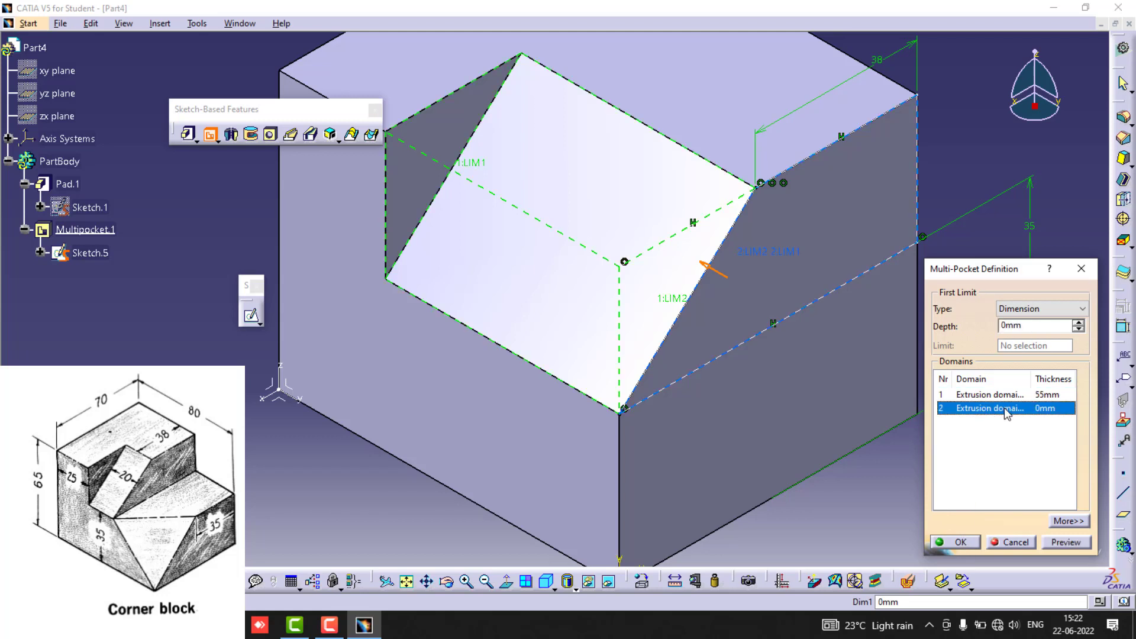
double_click(1041, 325)
type("35")
left_click(1065, 542)
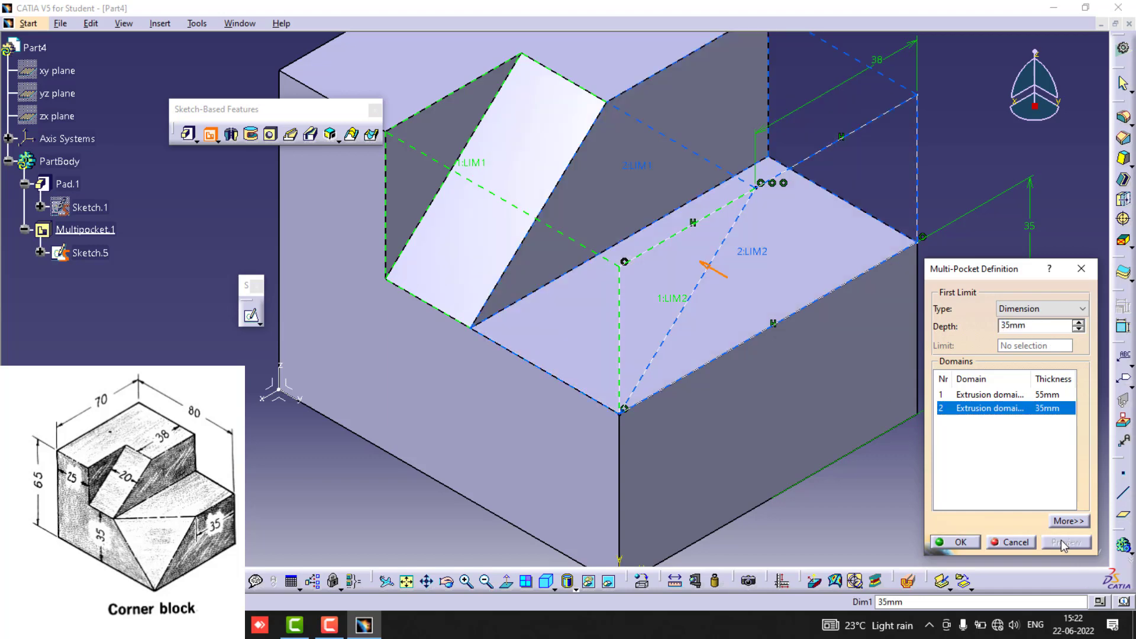
left_click(952, 543)
mouse_move(922, 493)
middle_mouse_down()
mouse_move(940, 495)
mouse_move(910, 435)
mouse_move(939, 478)
middle_mouse_up()
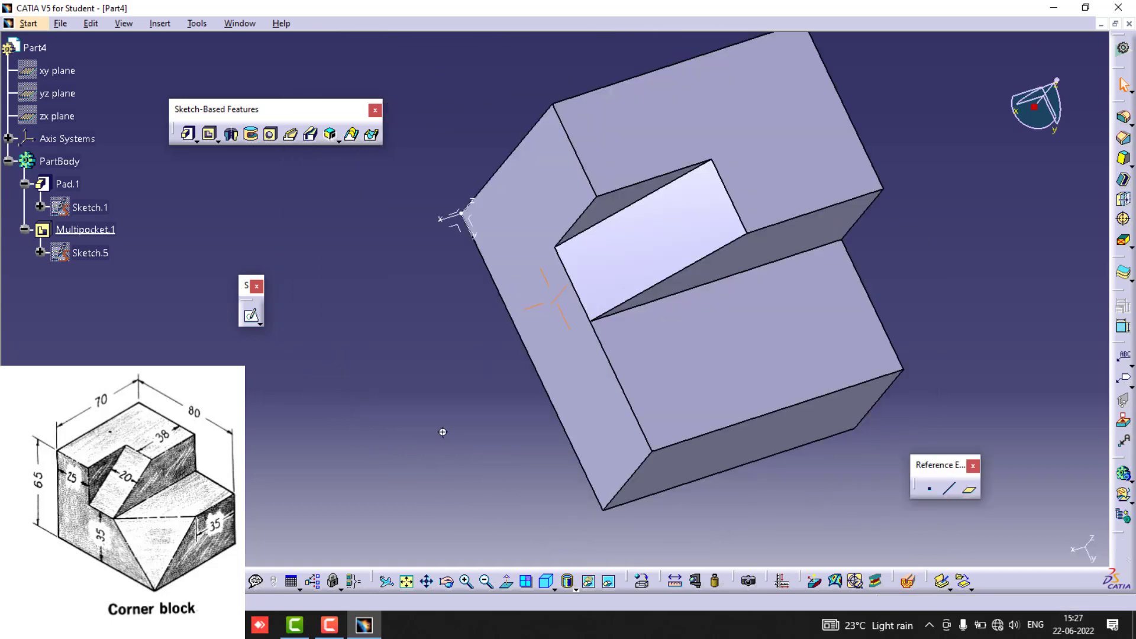
Create a reference point on the ledge's upper side edge, 35 mm along the curve from the front corner
middle_click_drag(442, 432, 471, 322)
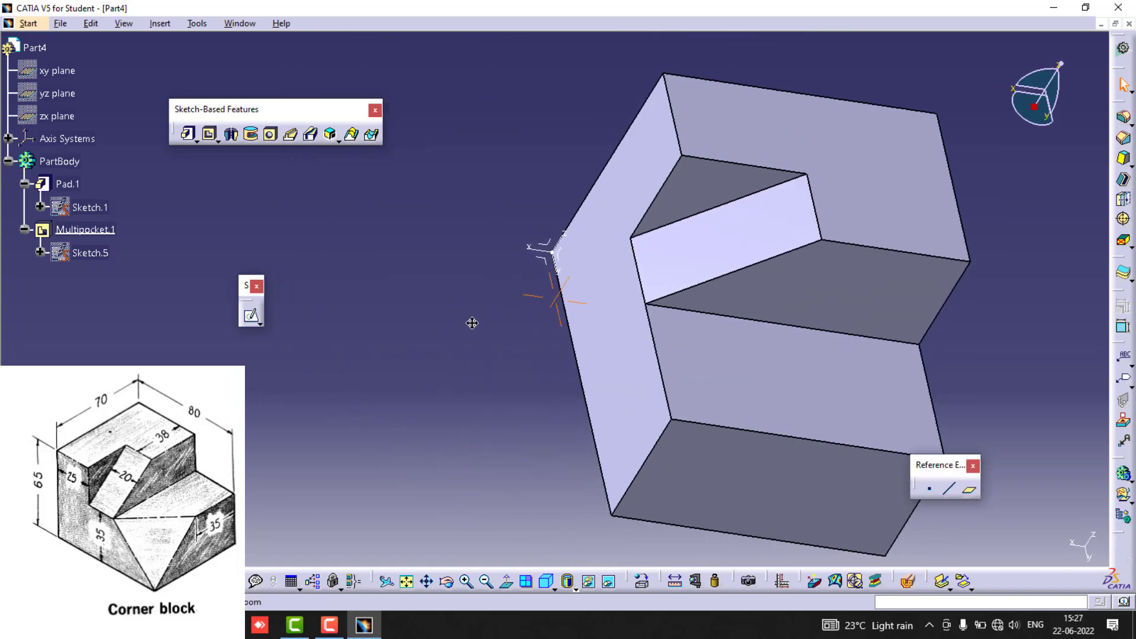
left_click(758, 437)
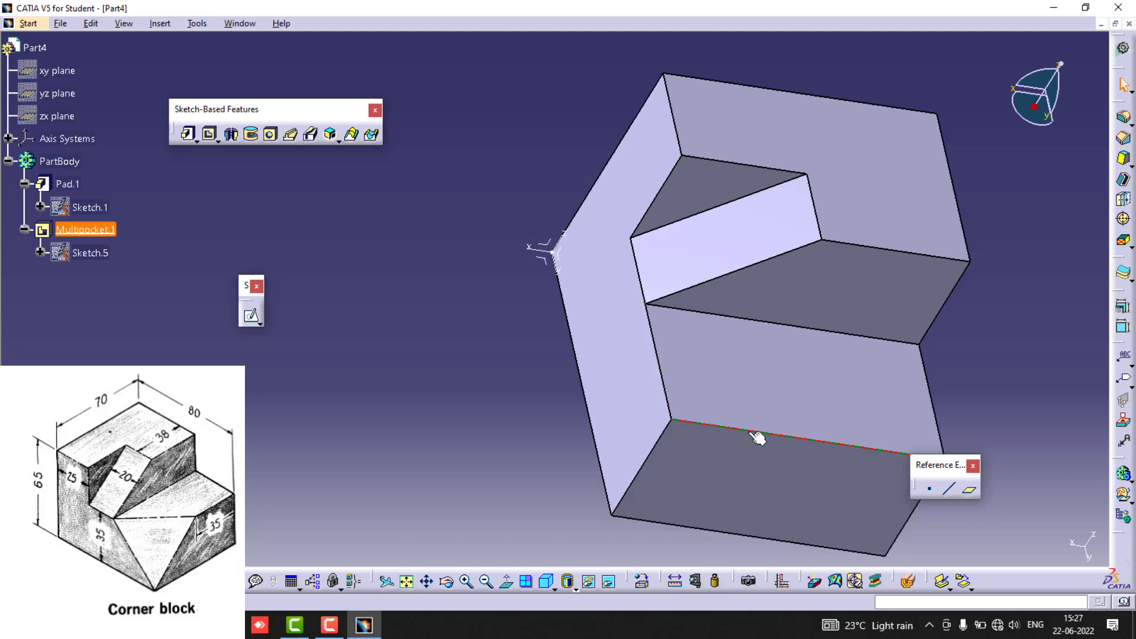
left_click(932, 491)
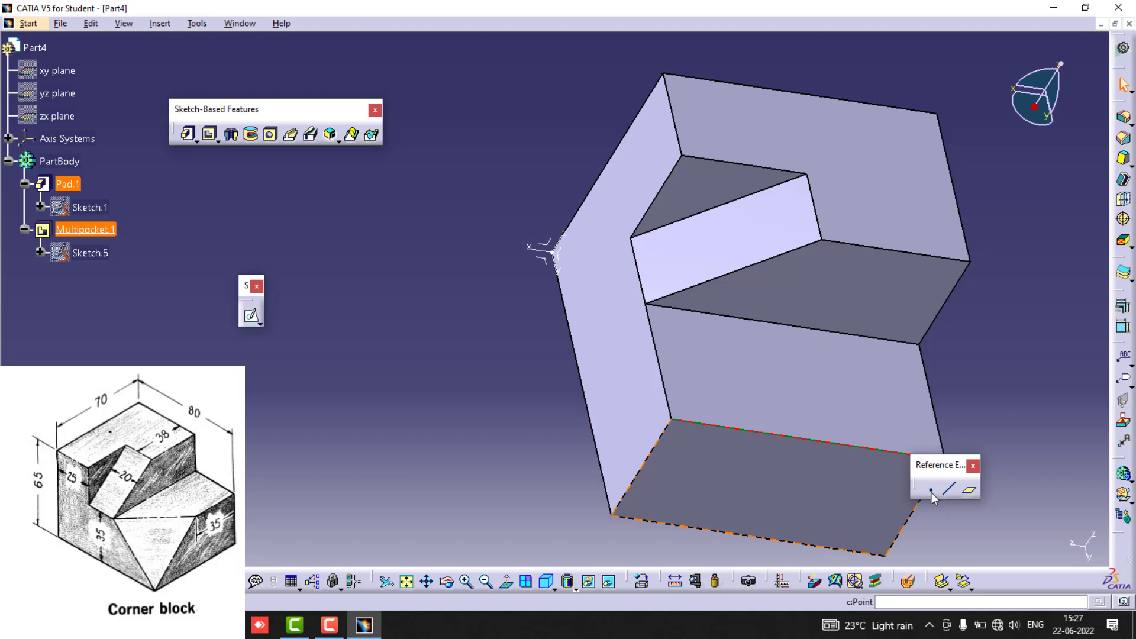
mouse_move(843, 454)
left_mouse_down()
mouse_move(822, 474)
mouse_move(850, 467)
mouse_move(828, 463)
mouse_move(845, 455)
mouse_move(823, 468)
left_mouse_up()
type("35")
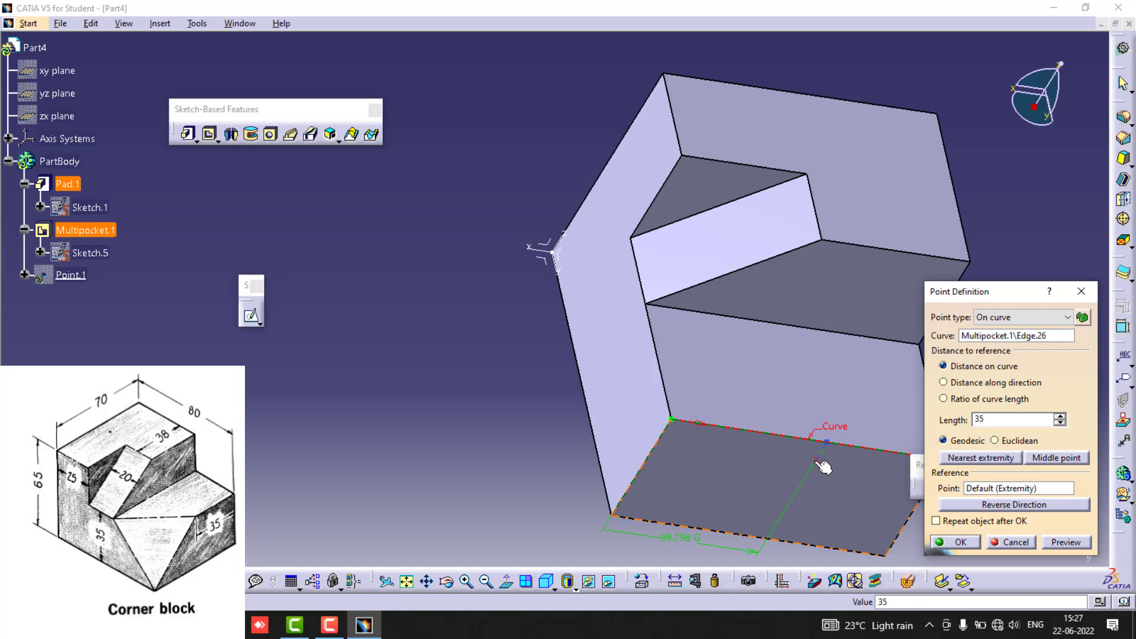
key("Return")
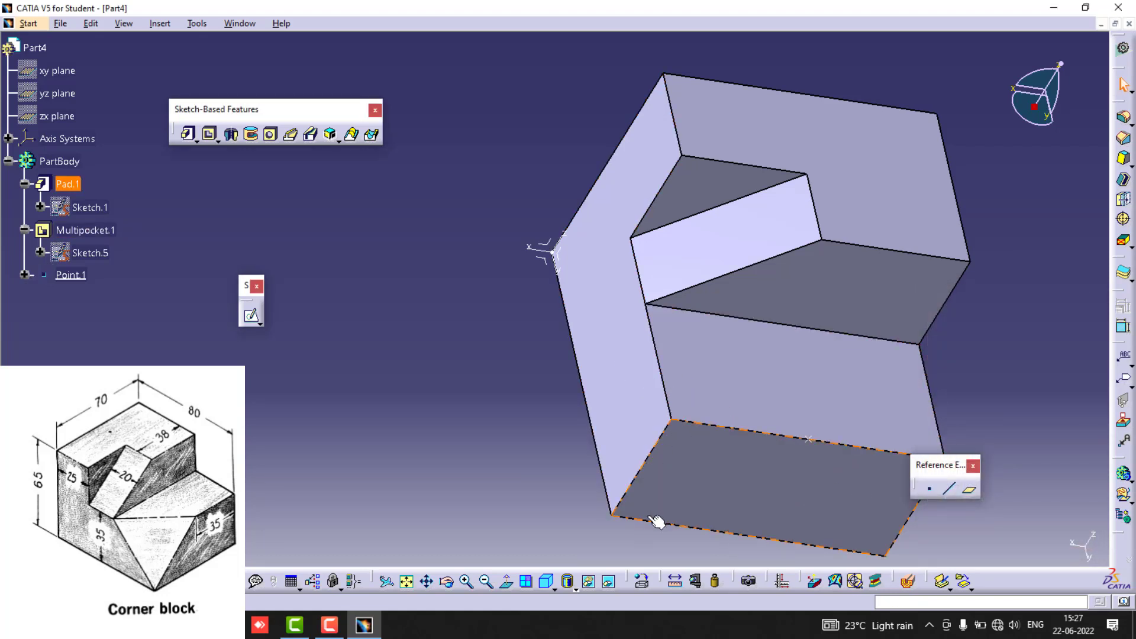
Create a plane through three points: the new edge point, the vertex at the slope's foot and the block's lower front corner
left_click(969, 490)
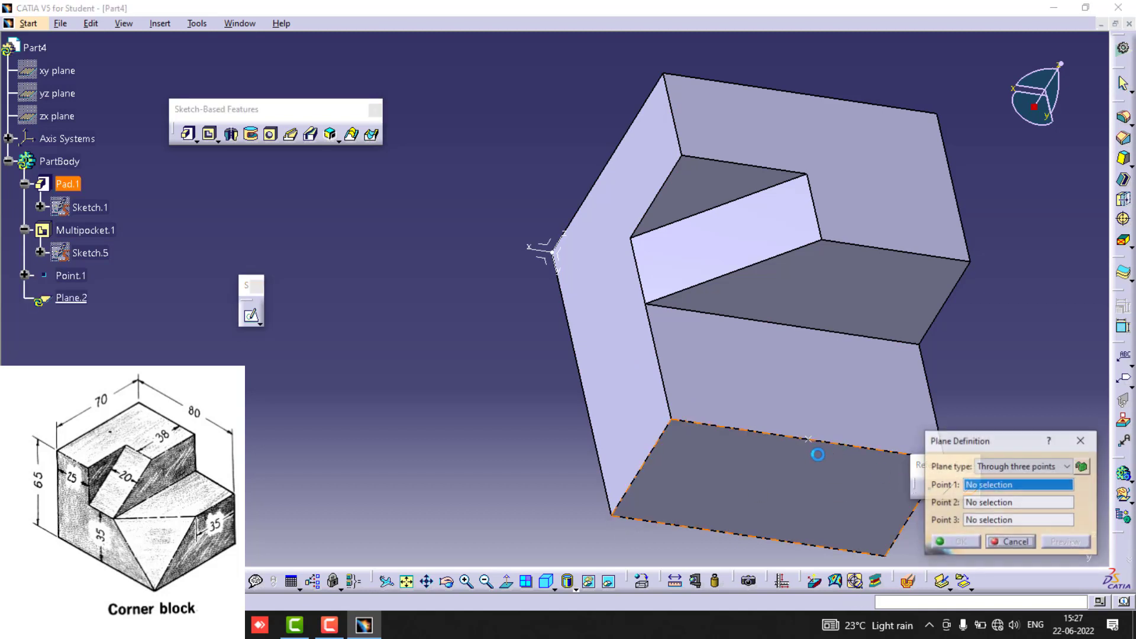
left_click(810, 441)
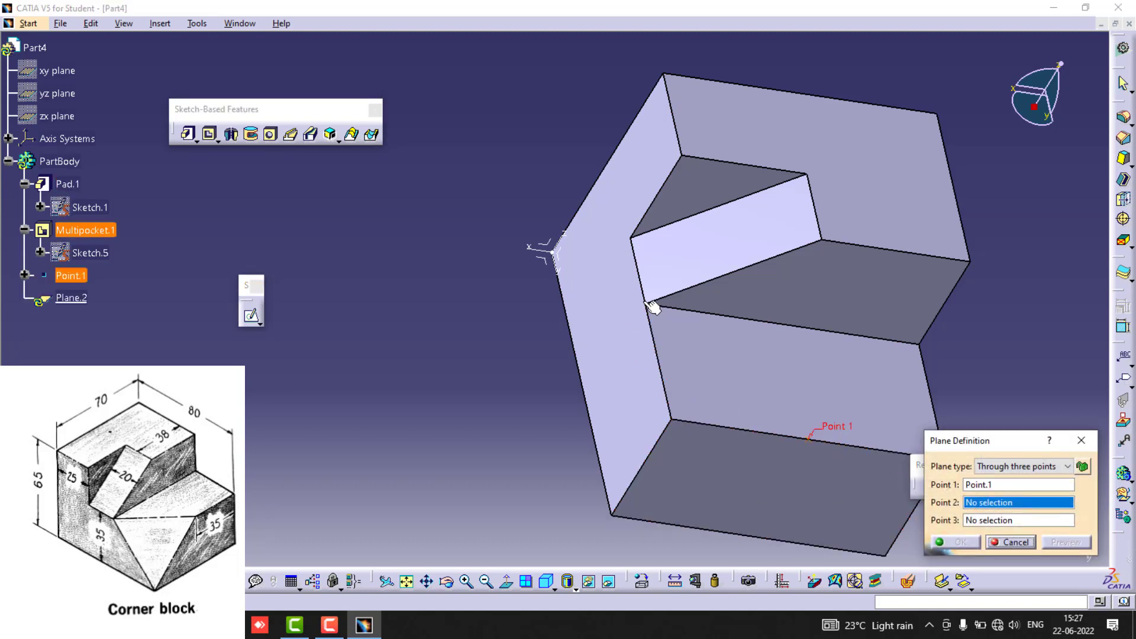
left_click(648, 304)
left_click(613, 513)
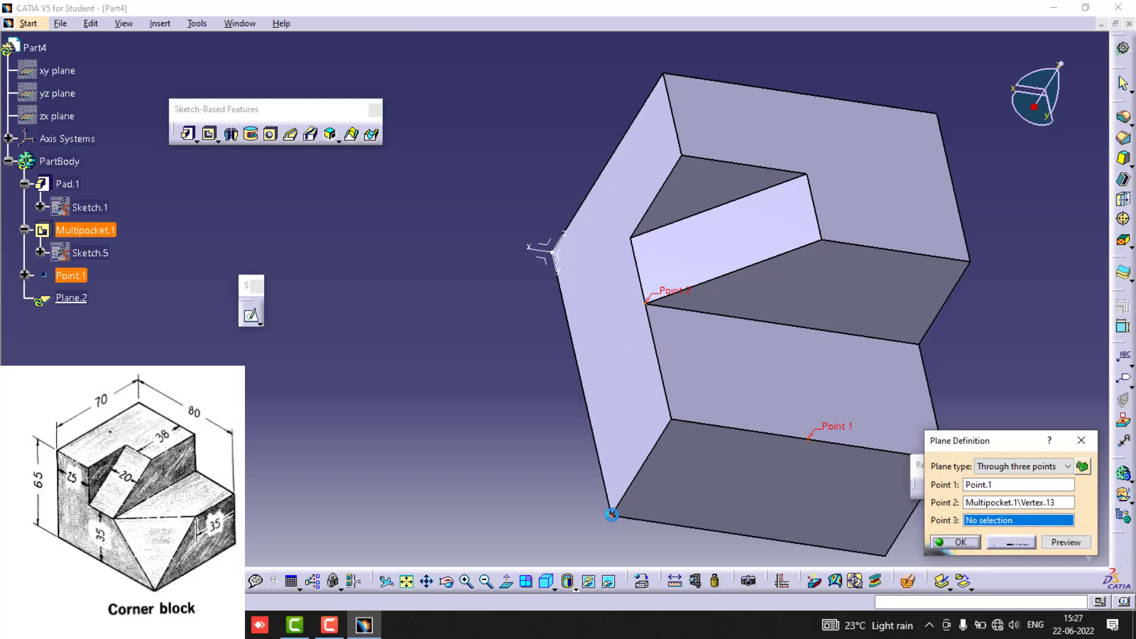
left_click(963, 543)
Sketch a closed triangle on the new plane joining the reference point, the lower front corner area and the slope's foot
left_click(805, 456)
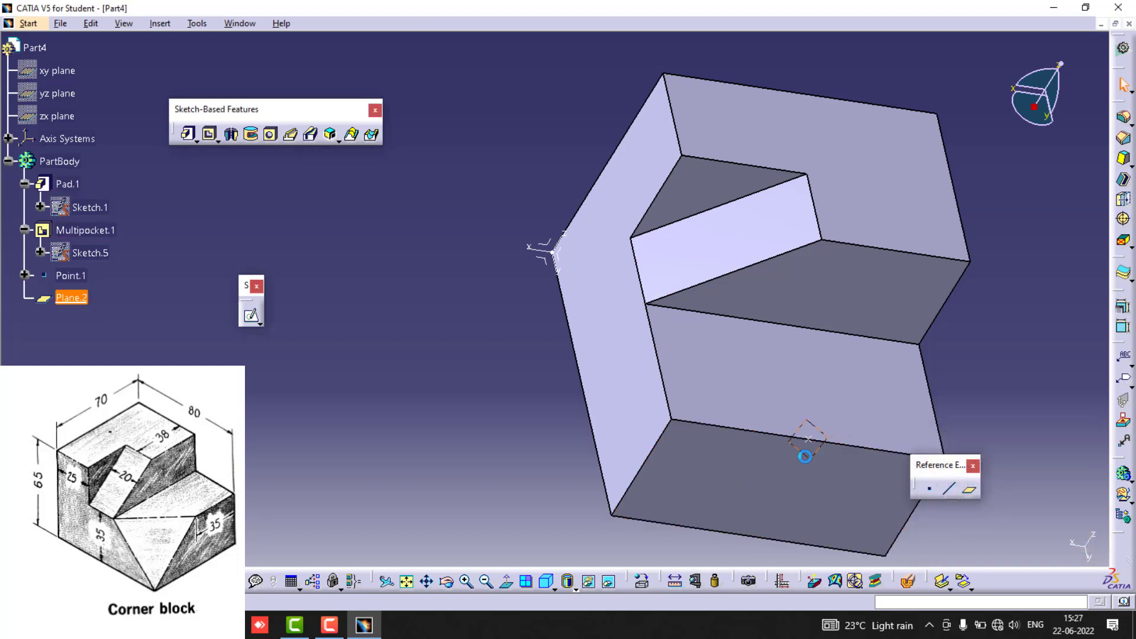
left_click(250, 314)
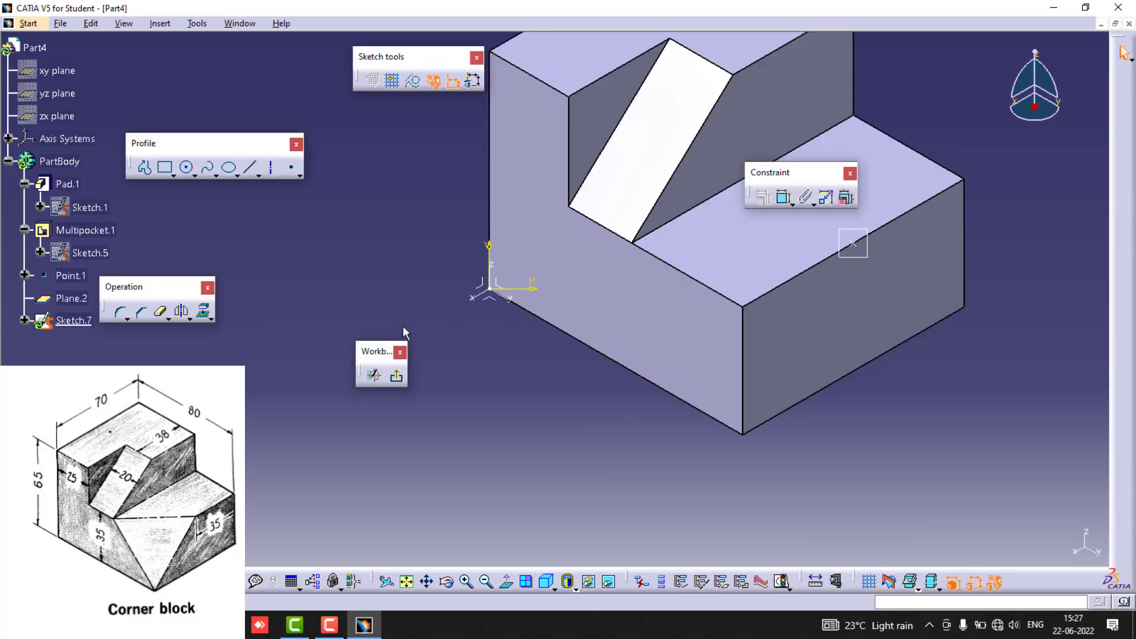
left_click(144, 167)
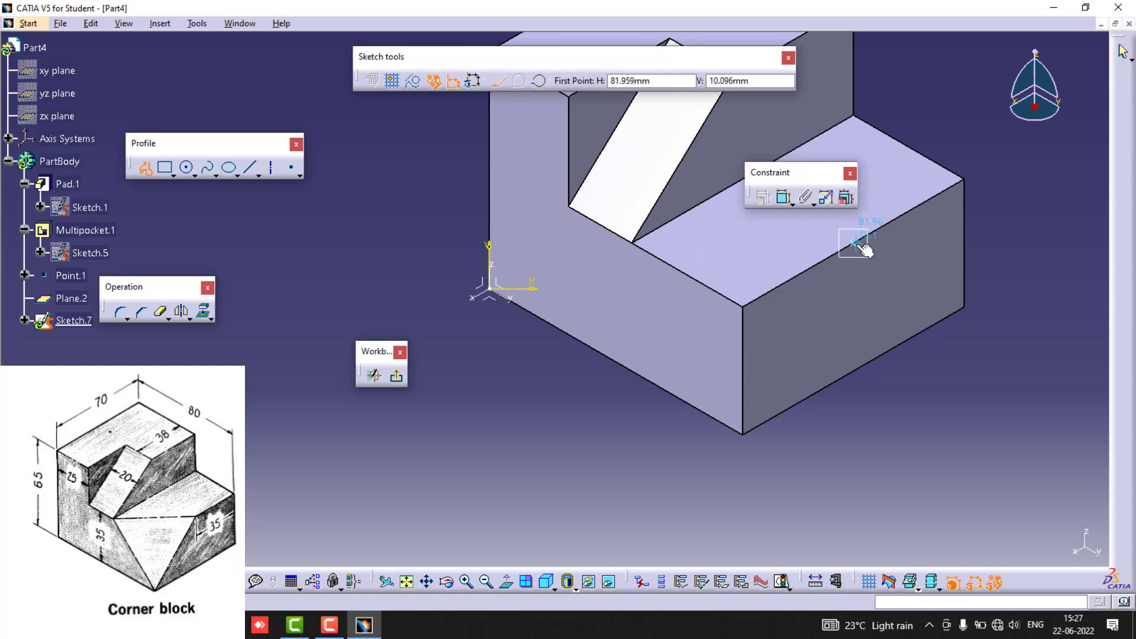
left_click(853, 243)
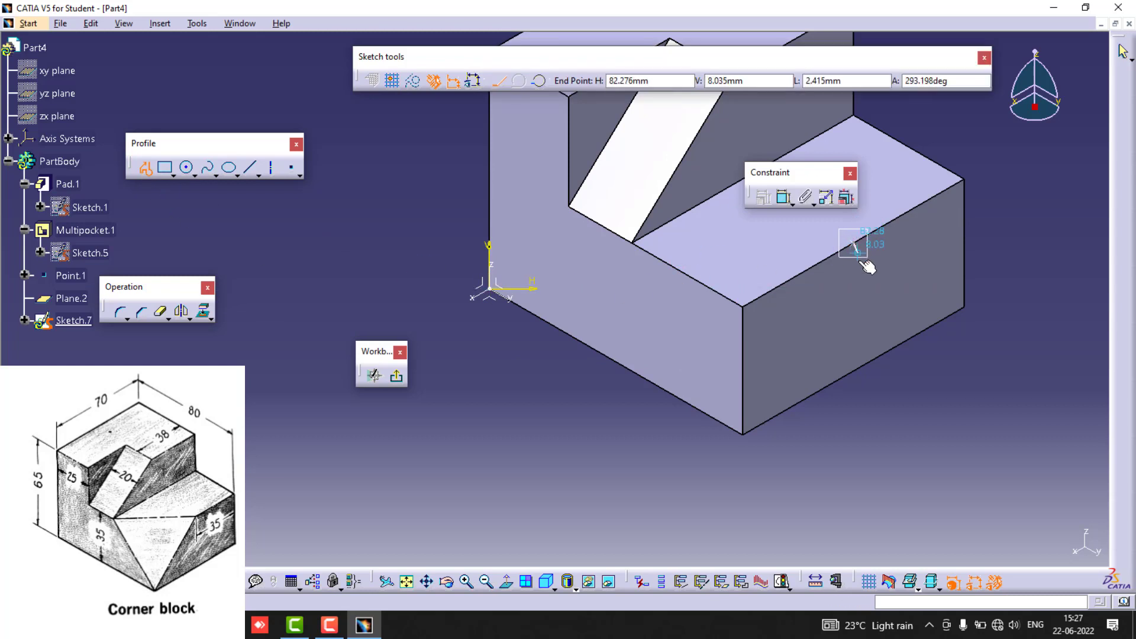
left_click(750, 420)
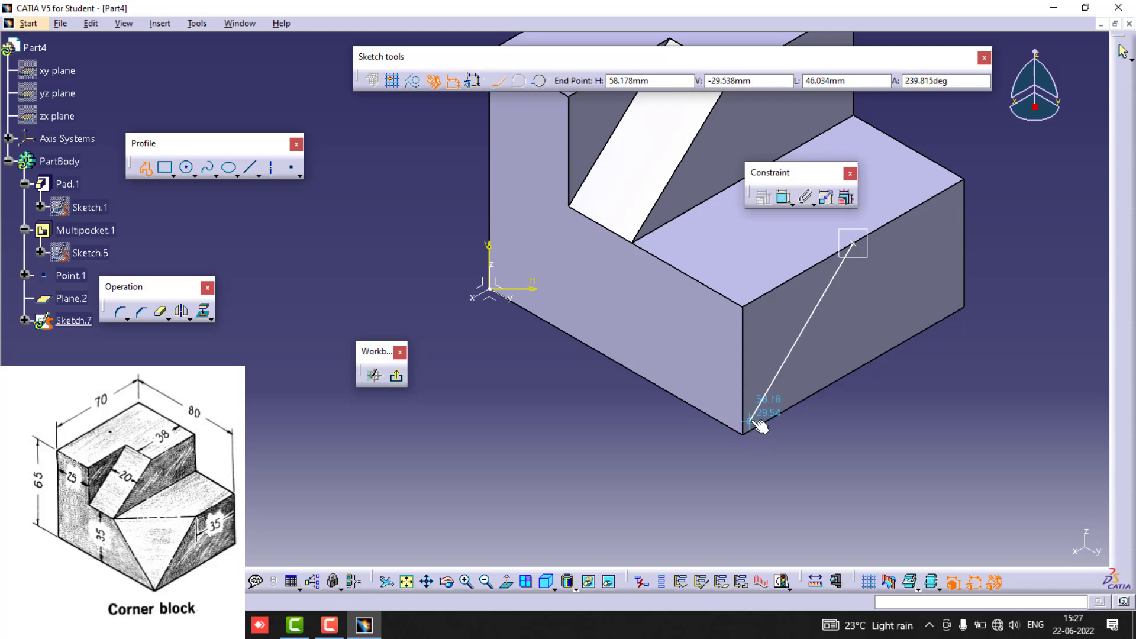
left_click(637, 254)
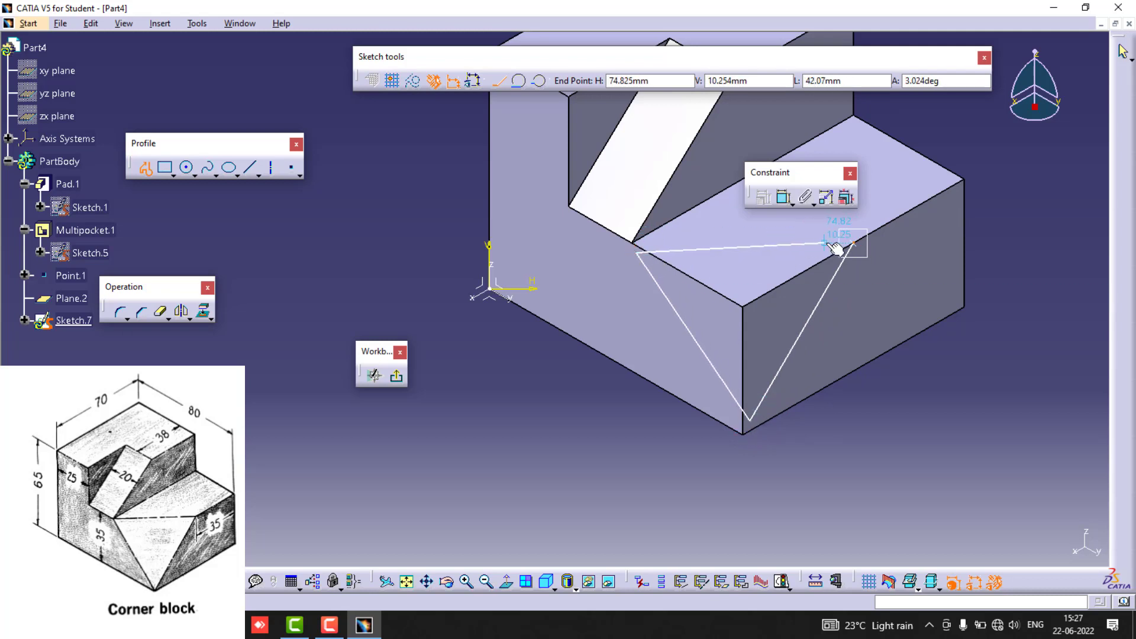
left_click(863, 246)
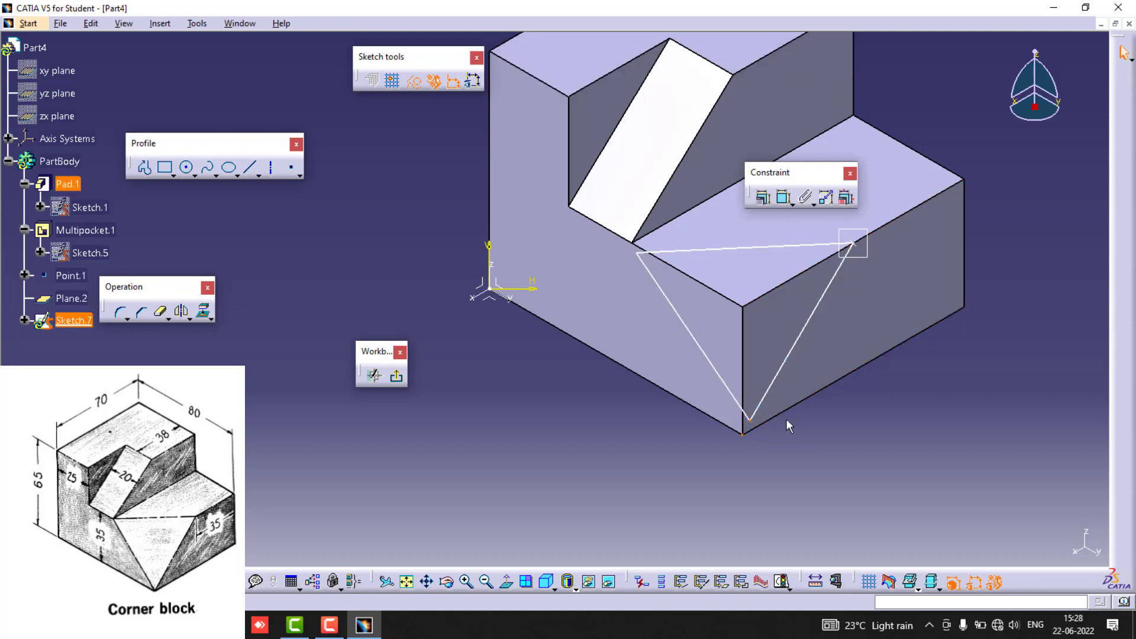
Make the triangle's lowest vertex coincident with the block's lower front corner
left_click(765, 199)
left_click(954, 283)
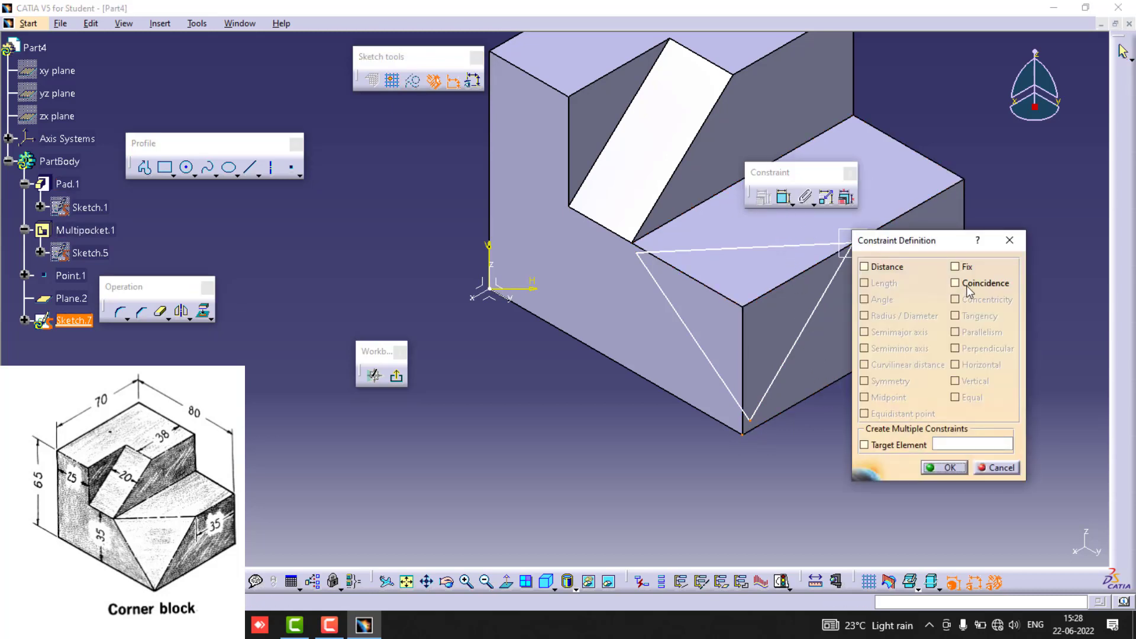
left_click(945, 468)
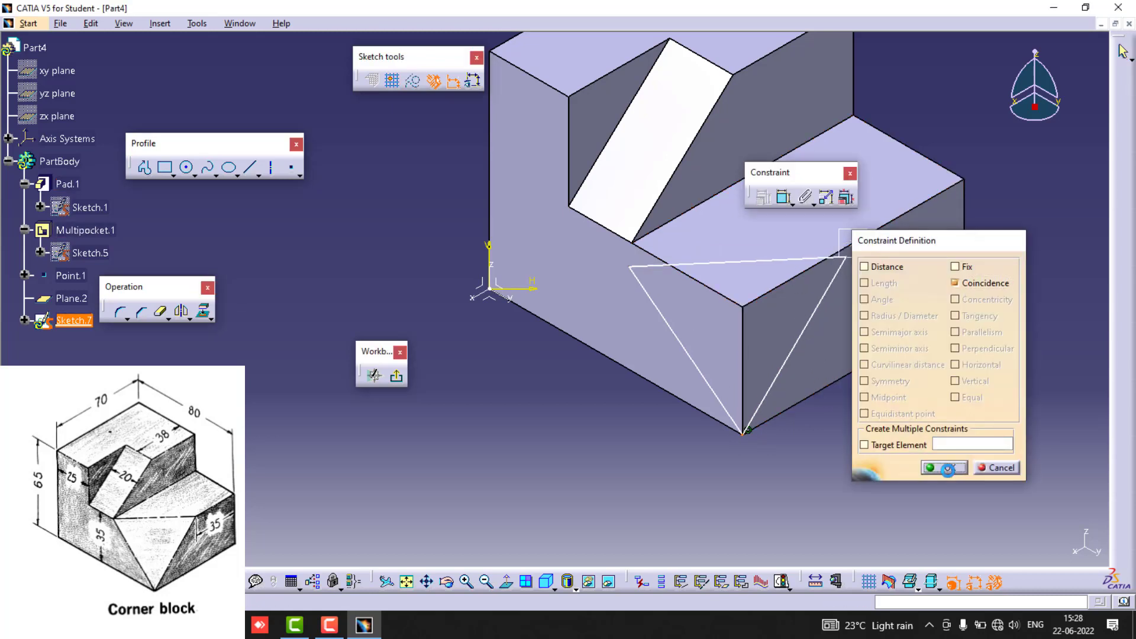
Make the triangle's two upper vertices coincident with the slope's foot and the reference point on the ledge edge, and finish the sketch
left_click(645, 256, "ctrl")
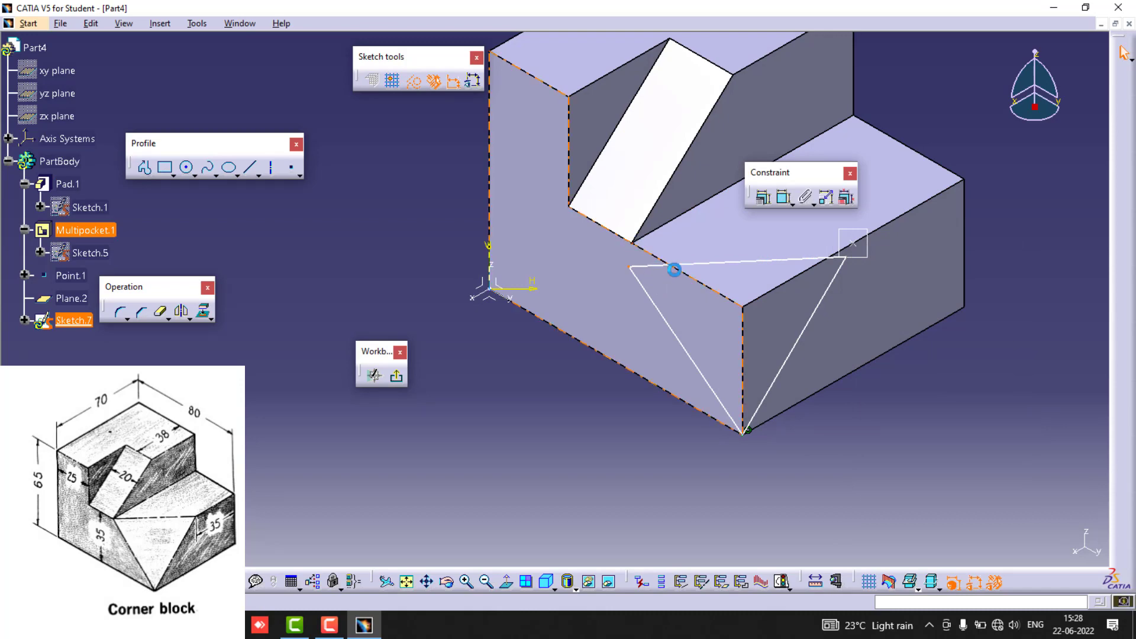
left_click(764, 198)
left_click(969, 283)
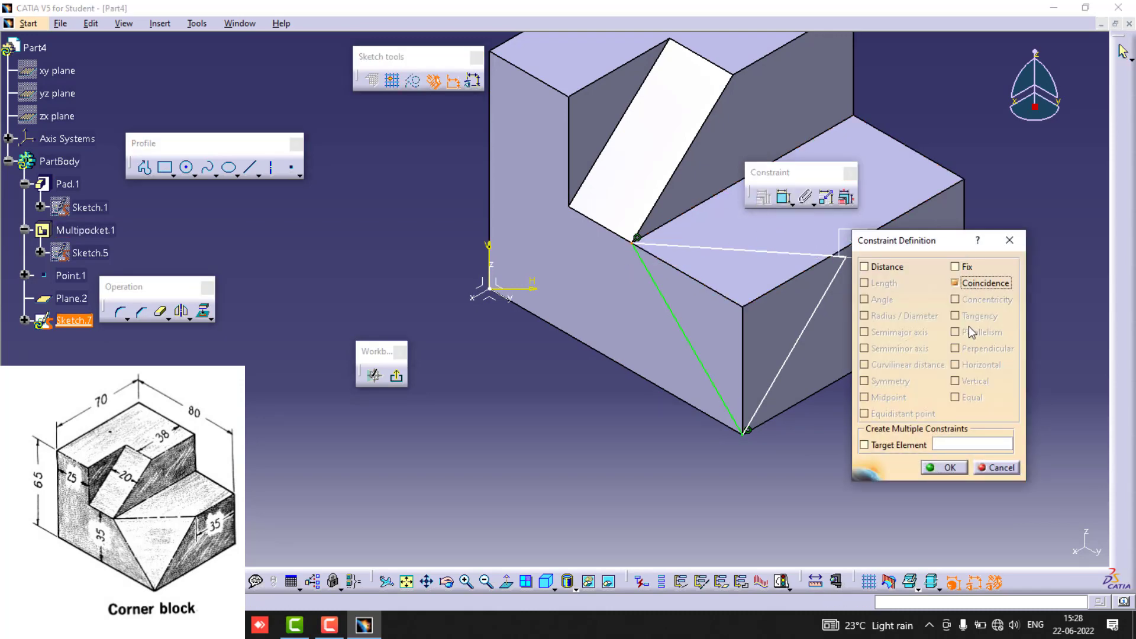
left_click(958, 471)
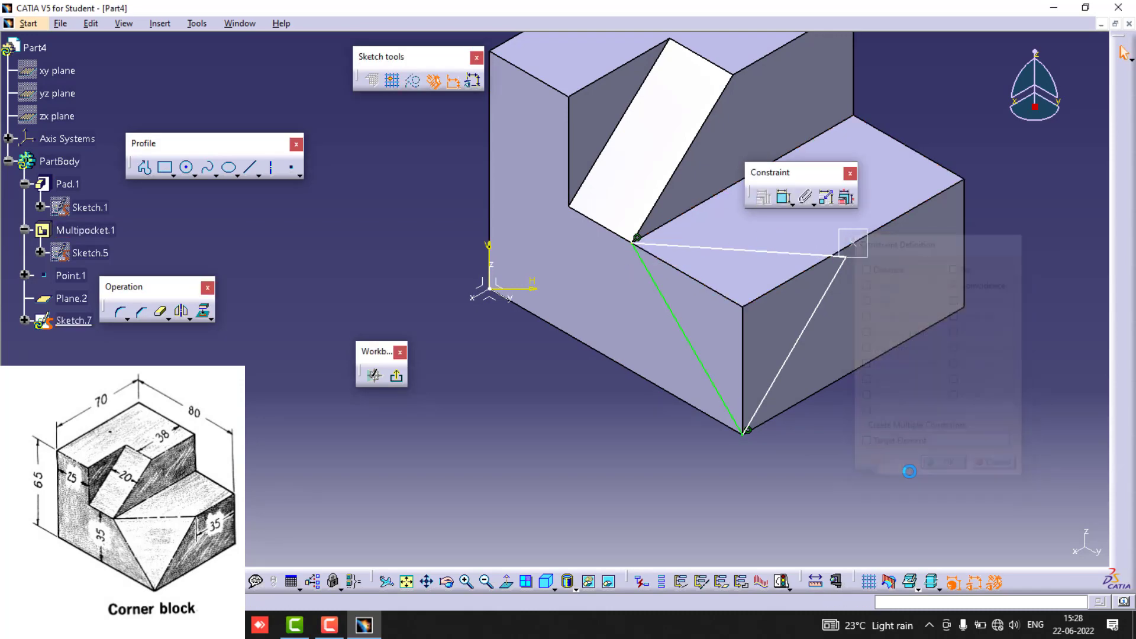
left_click(852, 242, "ctrl")
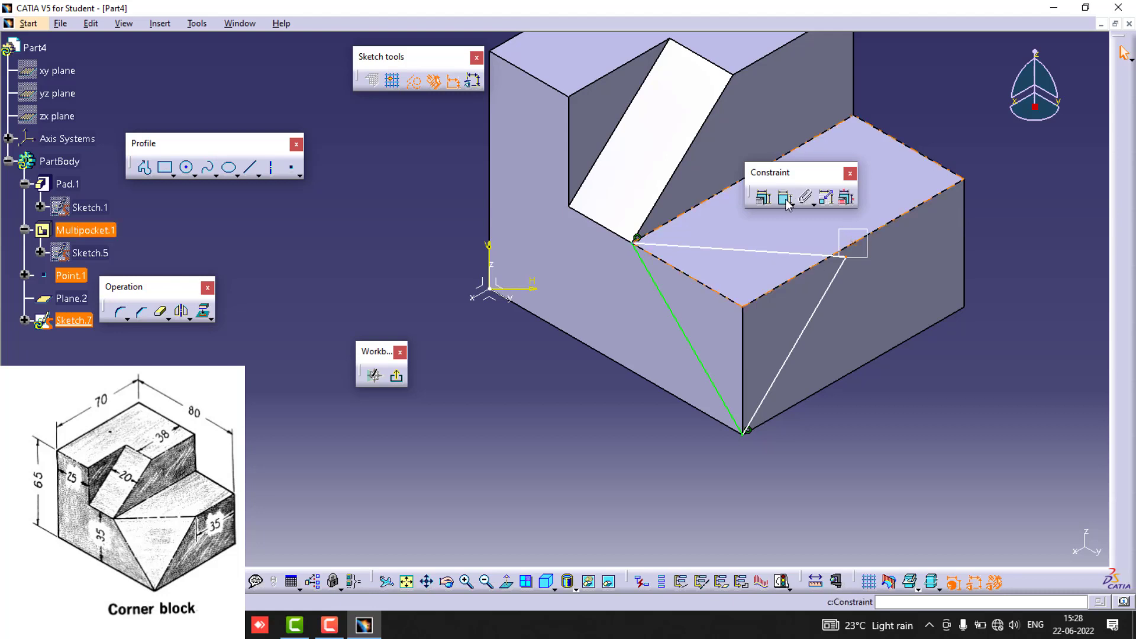
left_click(765, 198)
left_click(968, 283)
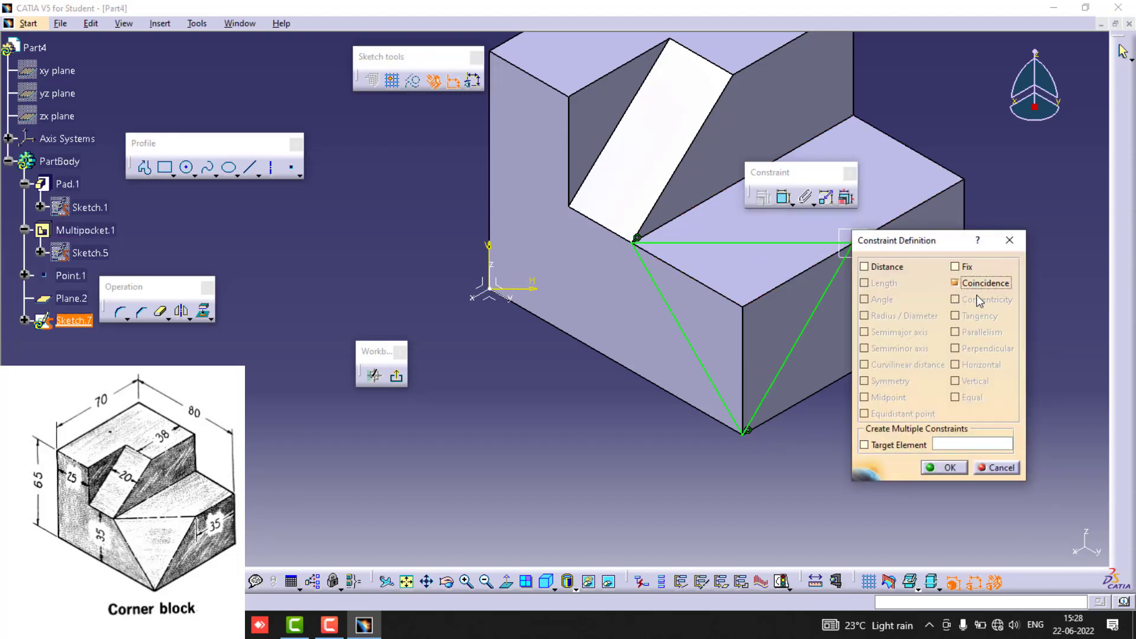
left_click(958, 471)
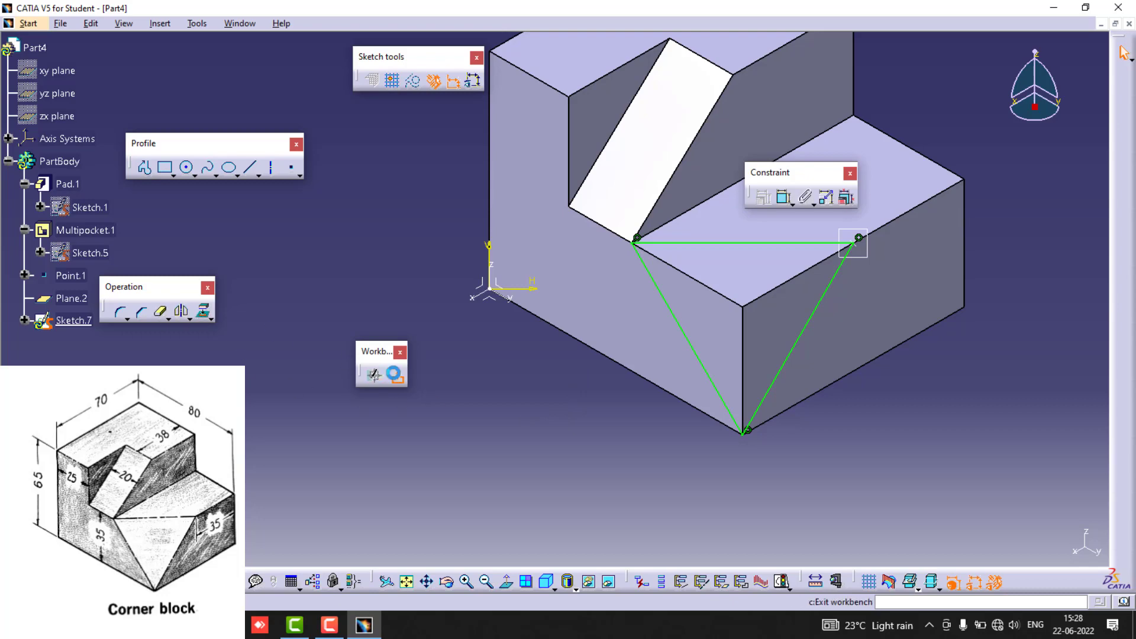
left_click(396, 375)
Cut the block's front corner with a 35 mm deep pocket from the triangle sketch, reversing its direction outward
left_click(210, 134)
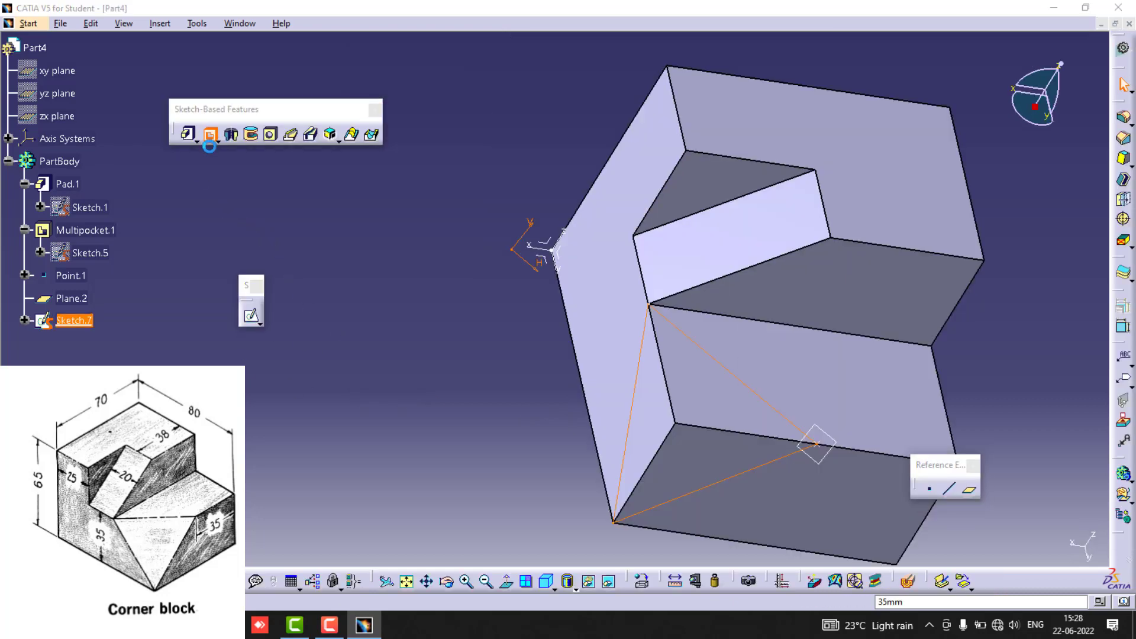
middle_click_drag(464, 299, 760, 401)
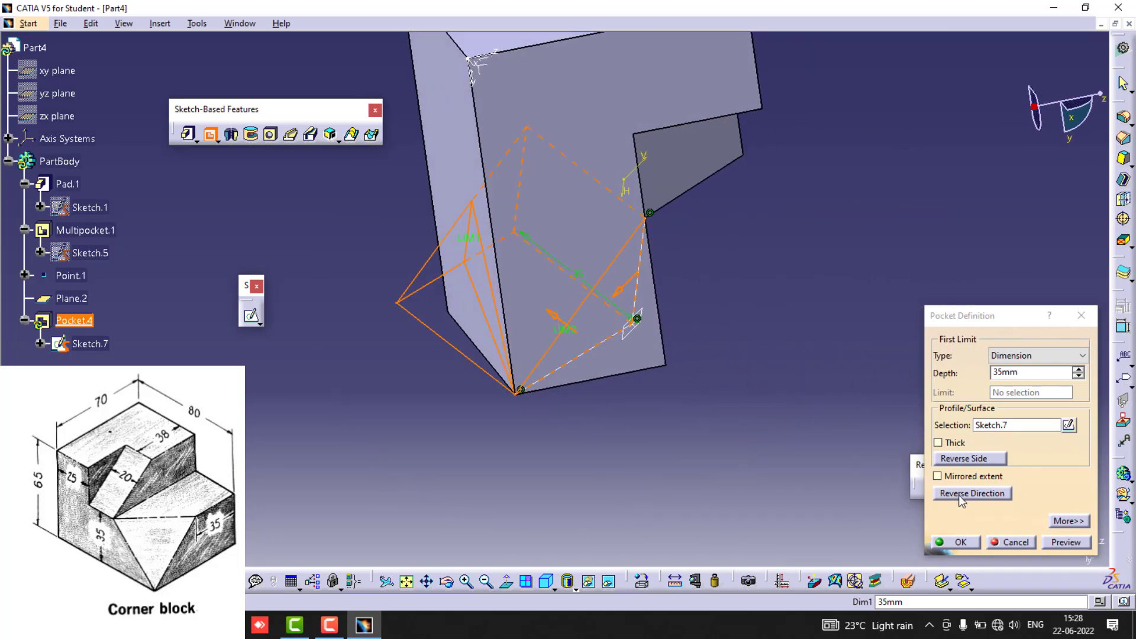
left_click(962, 496)
left_click(1066, 542)
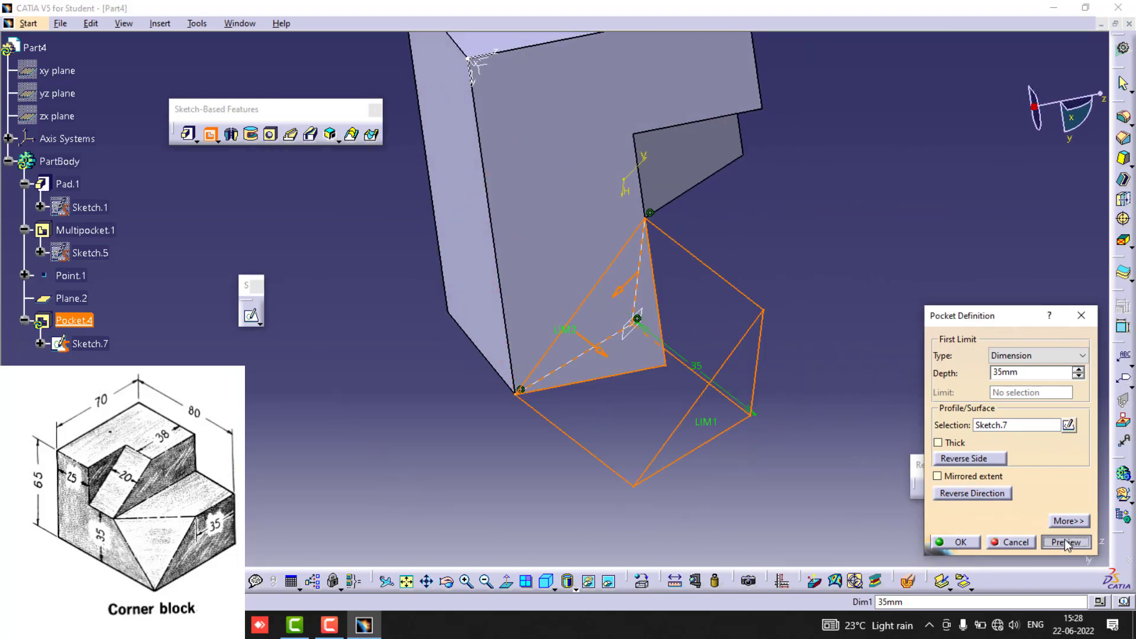
left_click(956, 542)
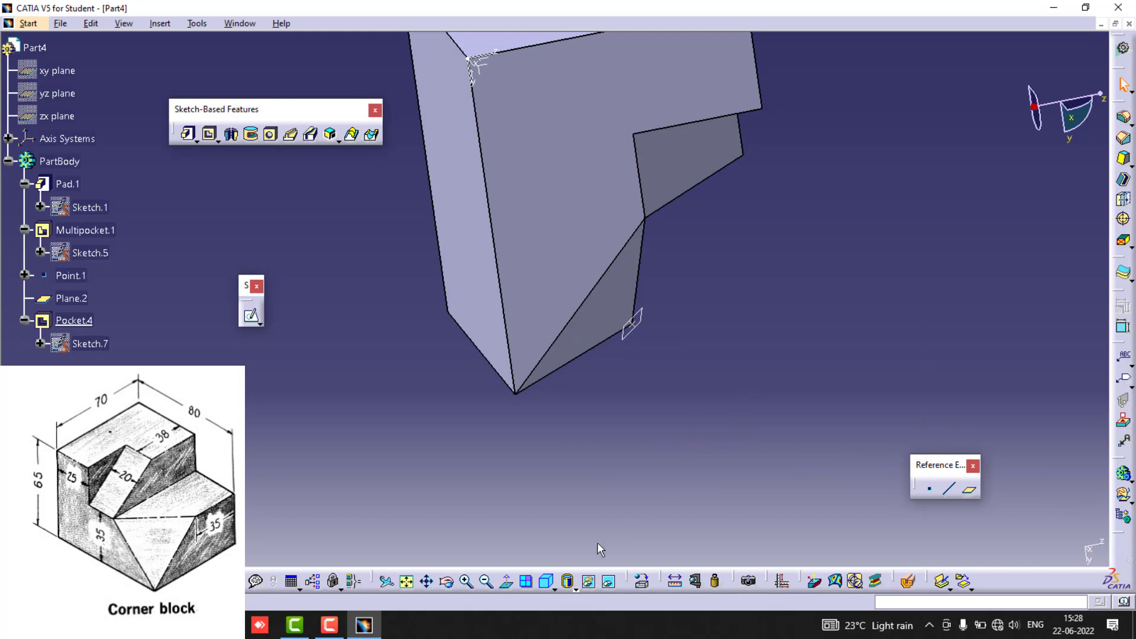
left_click(545, 581)
middle_click_drag(495, 349, 411, 322)
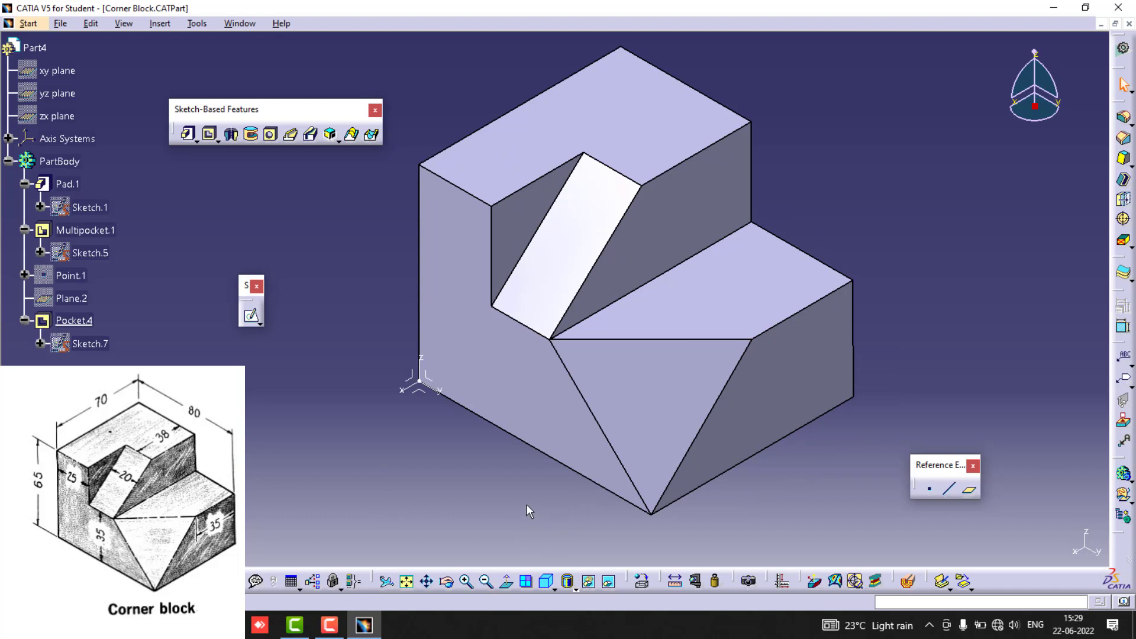
Create a new part document for the safety block
key("ctrl+n")
type("p")
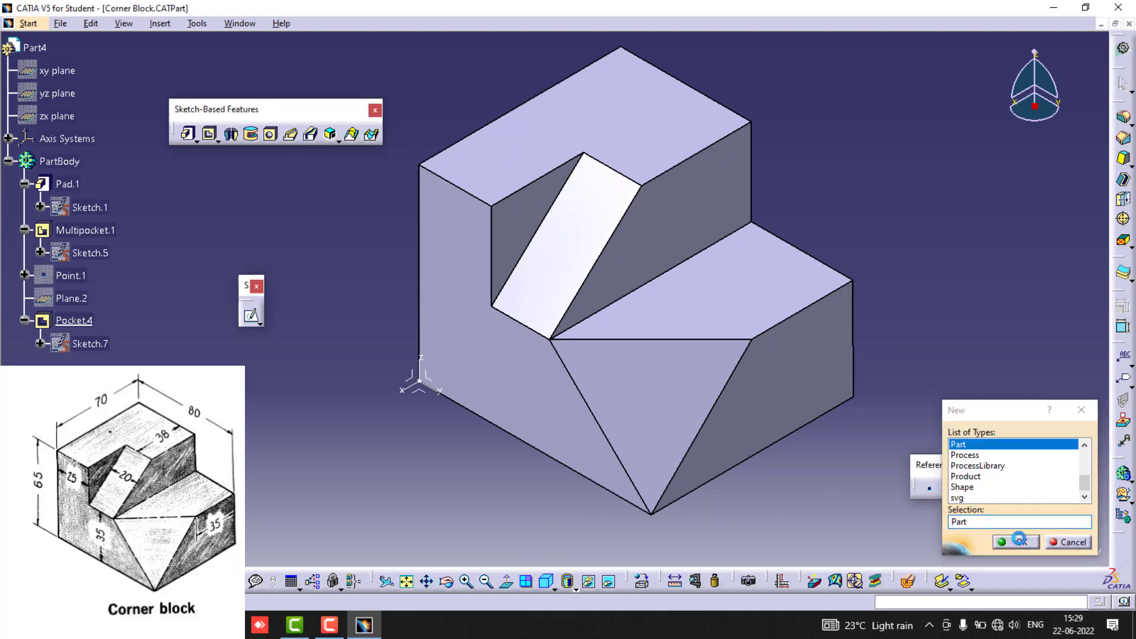
left_click(1022, 542)
left_click(1016, 539)
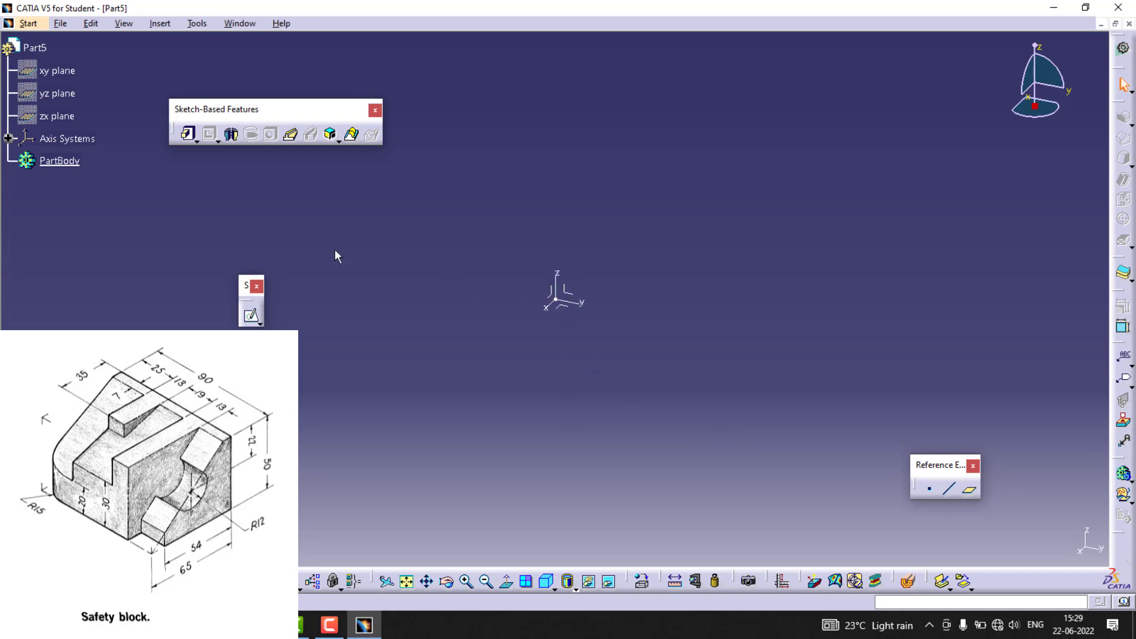
Toggle the option to create an axis system when creating a part, in the part infrastructure settings, and apply it
left_click(206, 24)
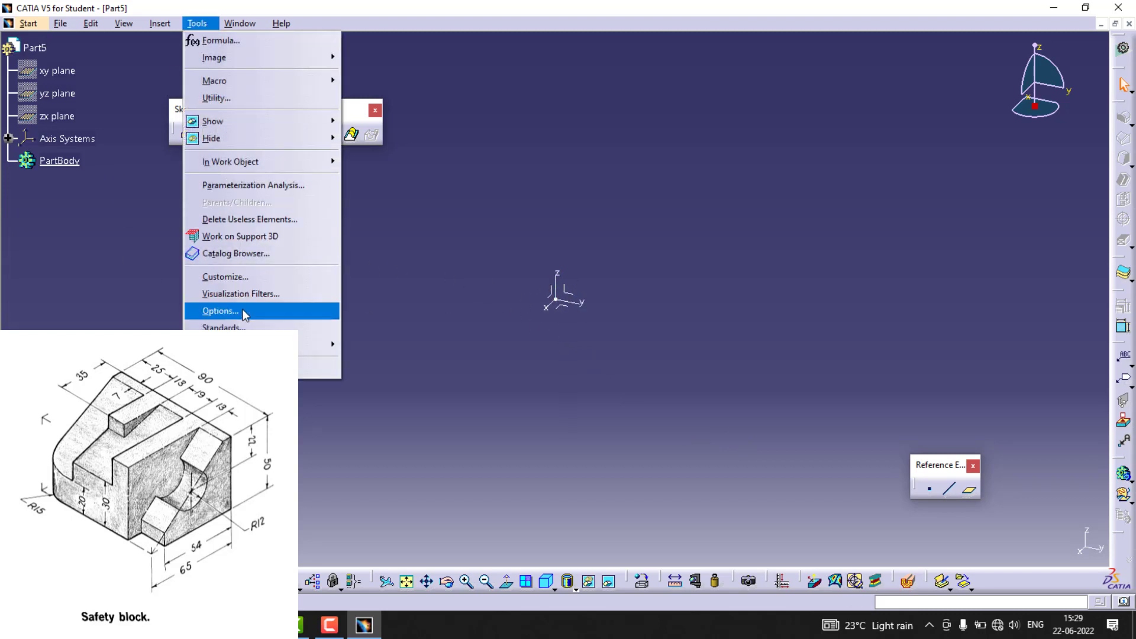
left_click(318, 309)
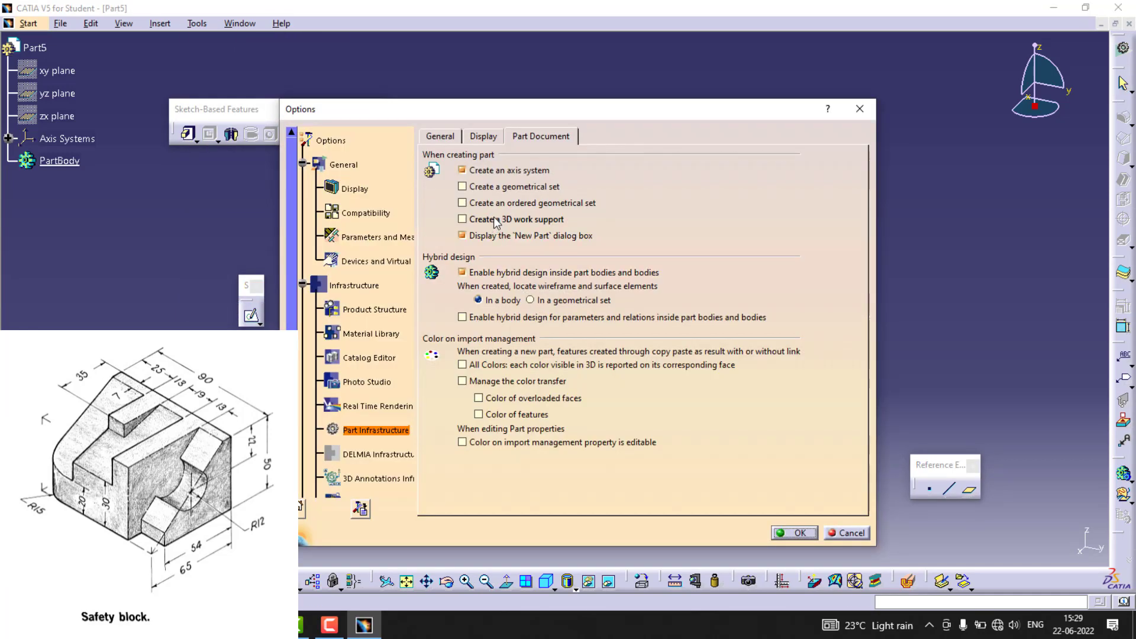
left_click(462, 169)
left_click(795, 533)
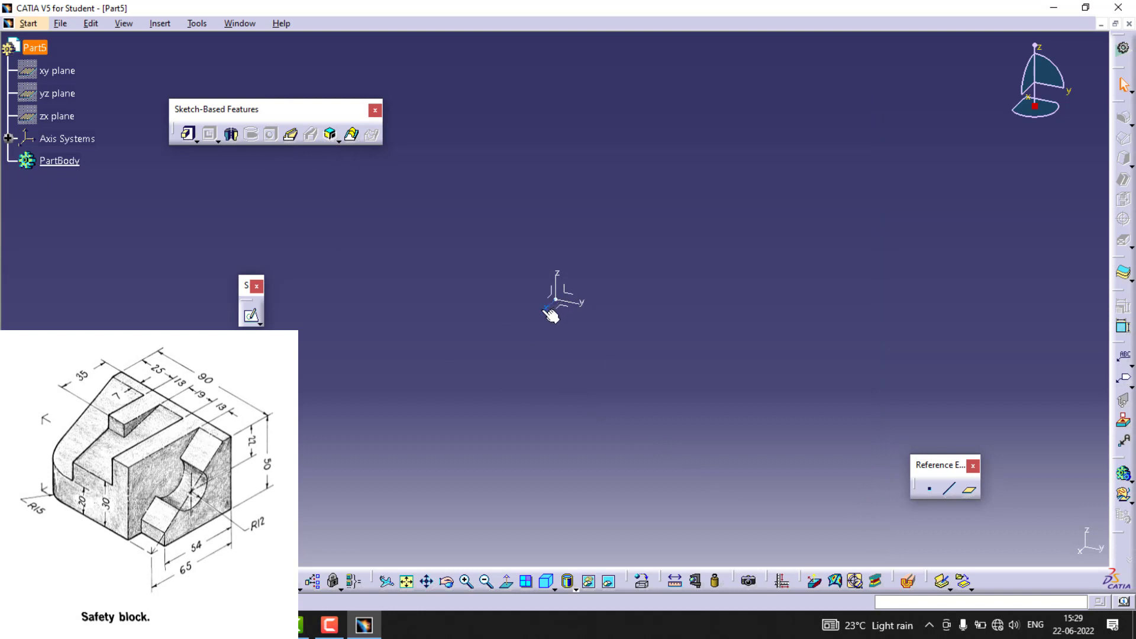
Show the hidden xy, yz and zx reference planes in the visible space
left_click(62, 94, "ctrl")
left_click(66, 72, "ctrl")
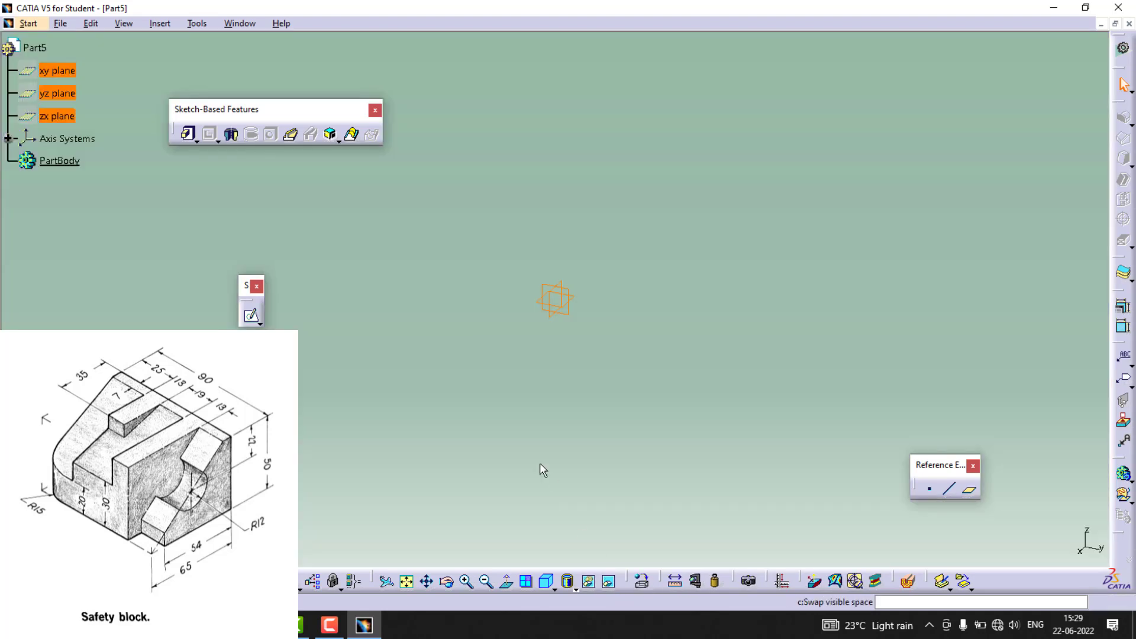
left_click(608, 581)
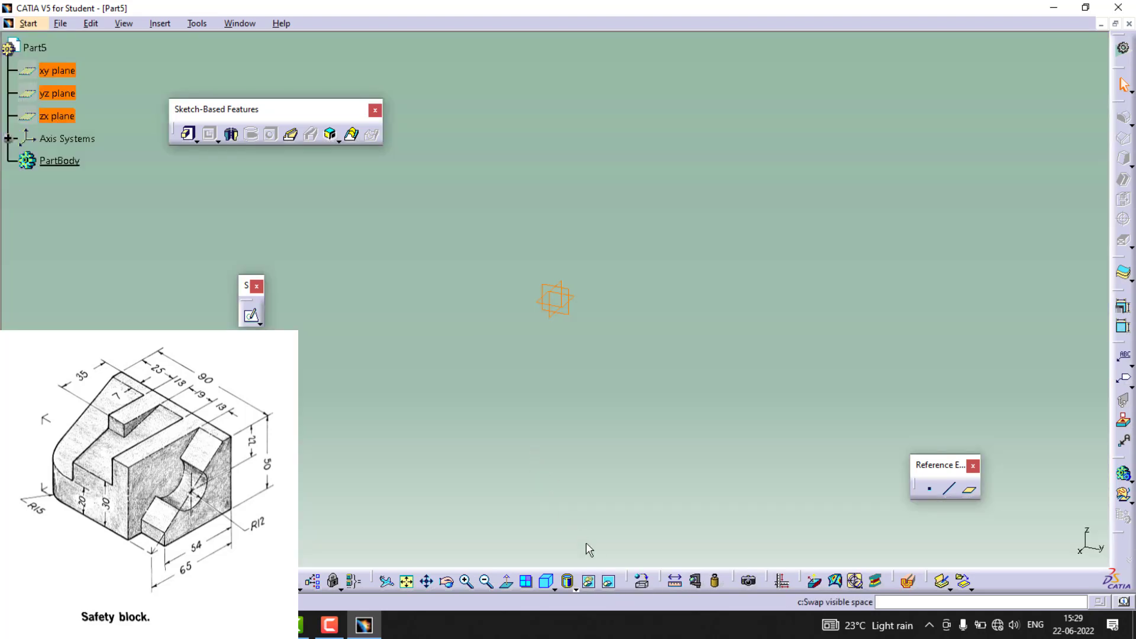
left_click(610, 583)
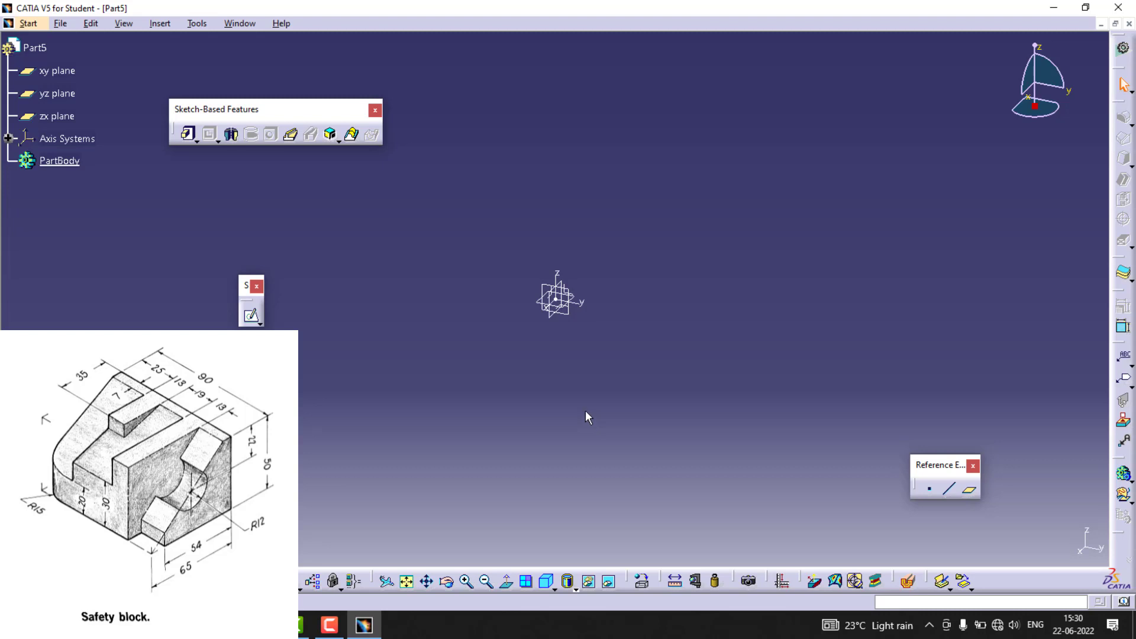
Sketch a rectangle about 87 × 59 mm on the zx plane, with one corner at the origin, extending up along the negative H direction
left_click(570, 290)
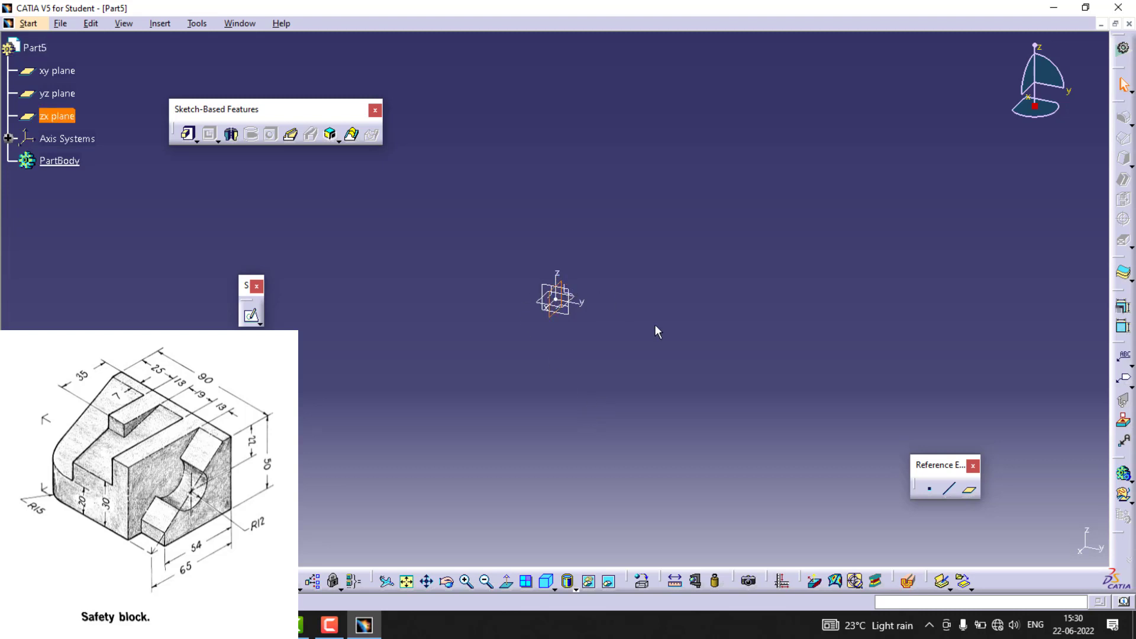
left_click(251, 316)
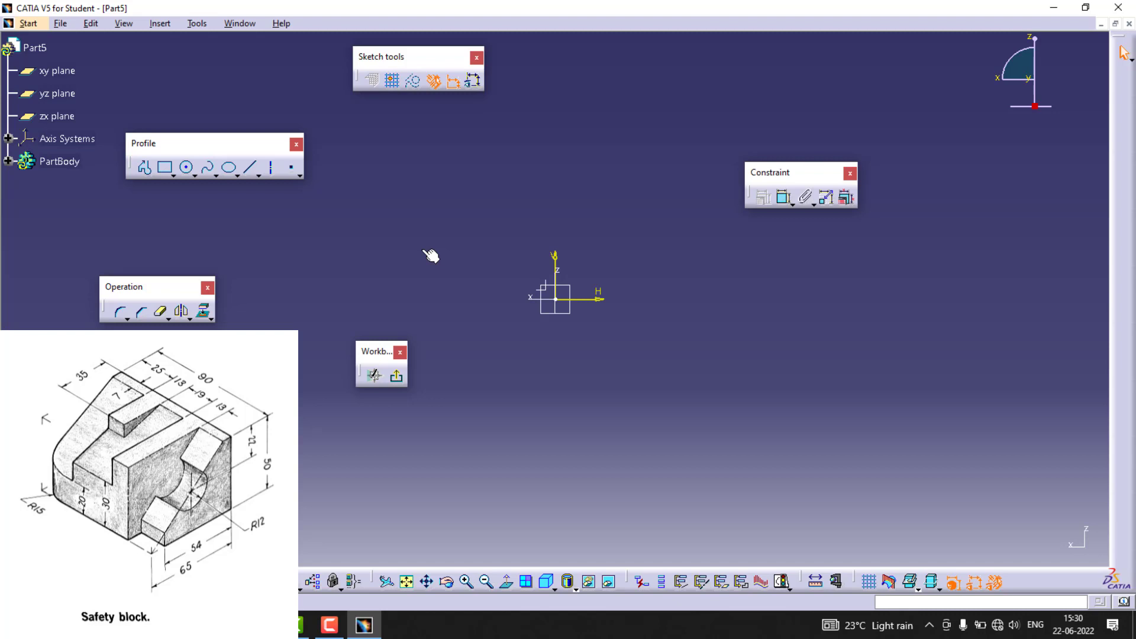
left_click(165, 169)
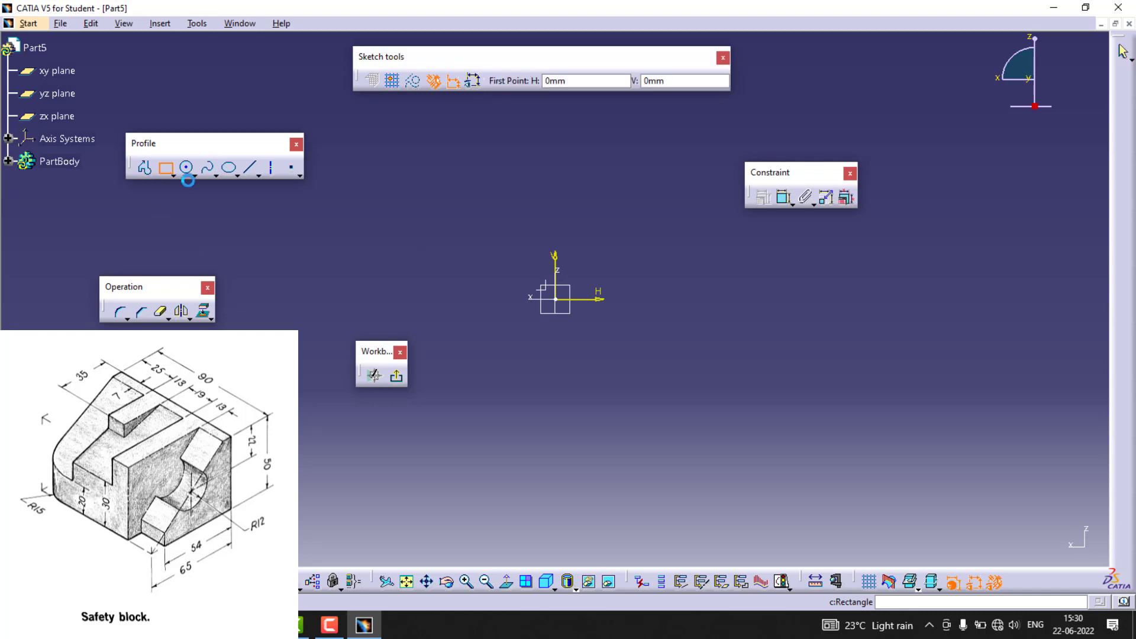
left_click(556, 300)
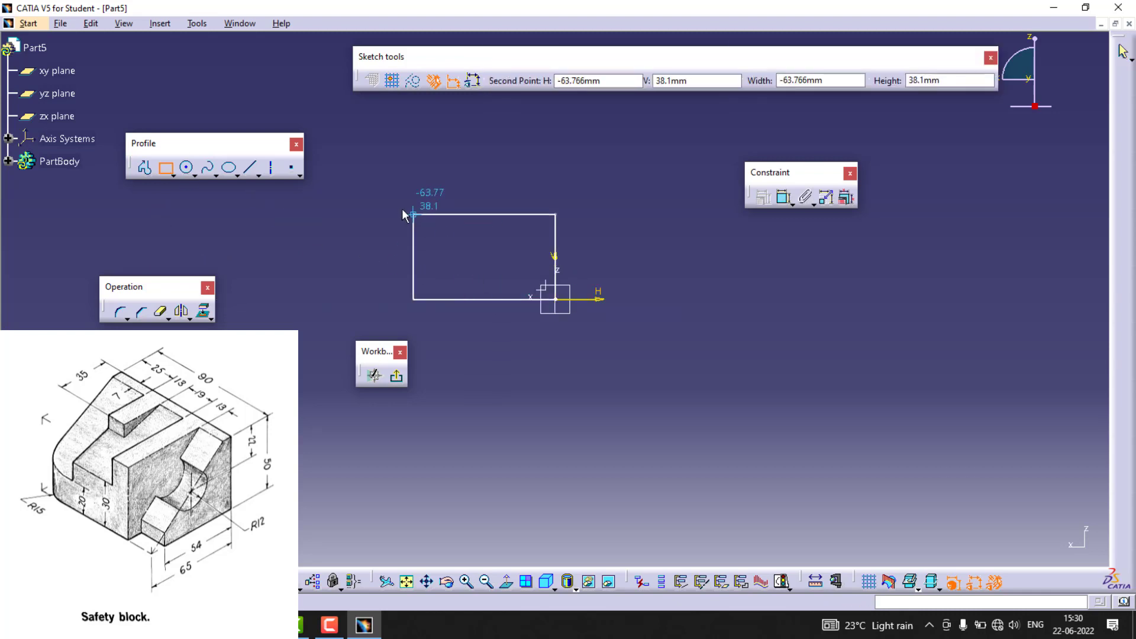
left_click(361, 169)
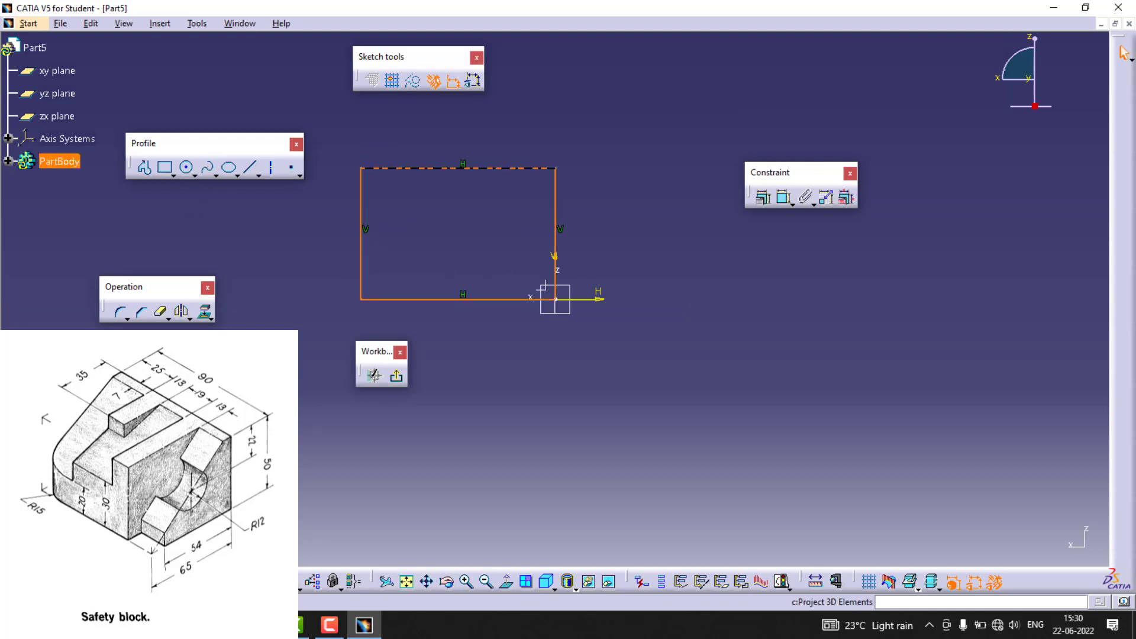
Dimension the rectangle's lower edge and set its width to 65 mm
left_click(785, 196)
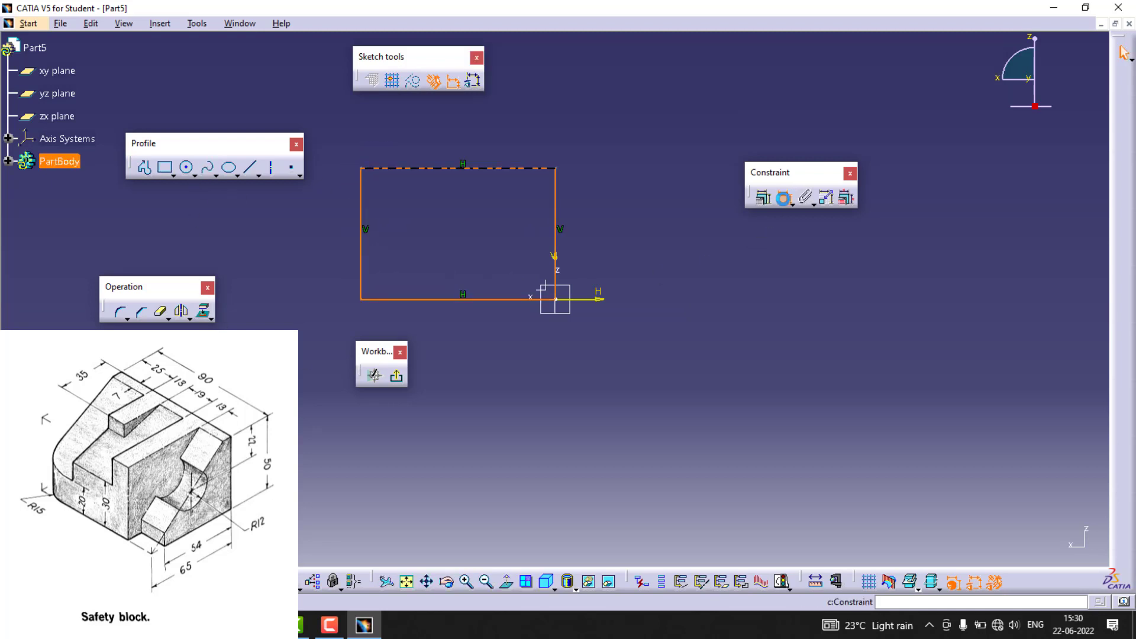
left_click(513, 299)
left_click(498, 389)
double_click(523, 385)
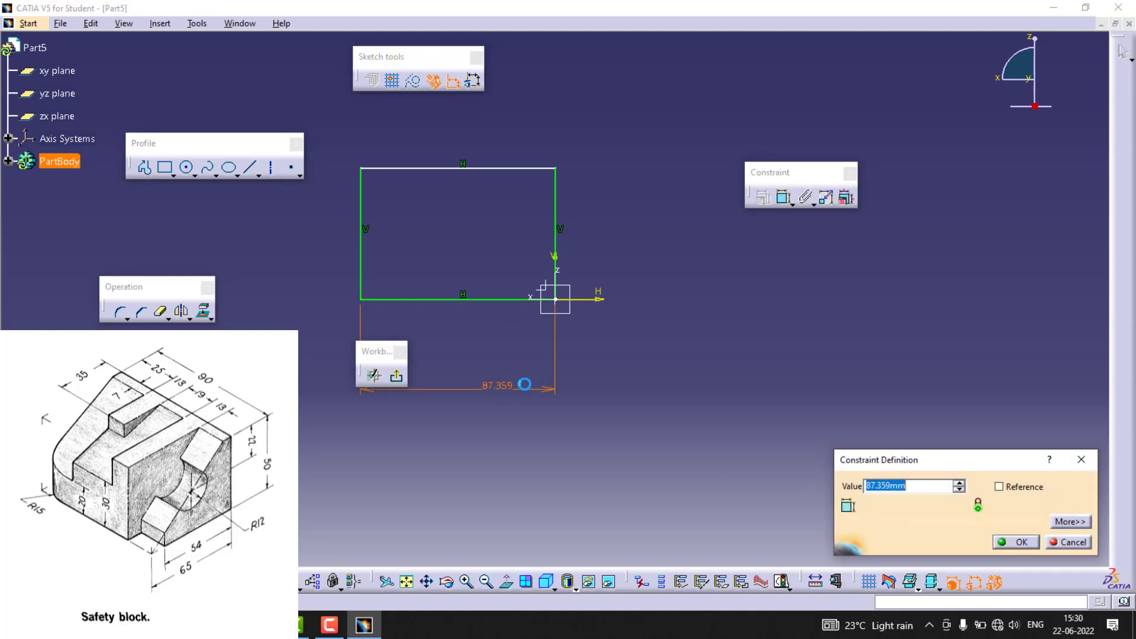
type("65")
key("Return")
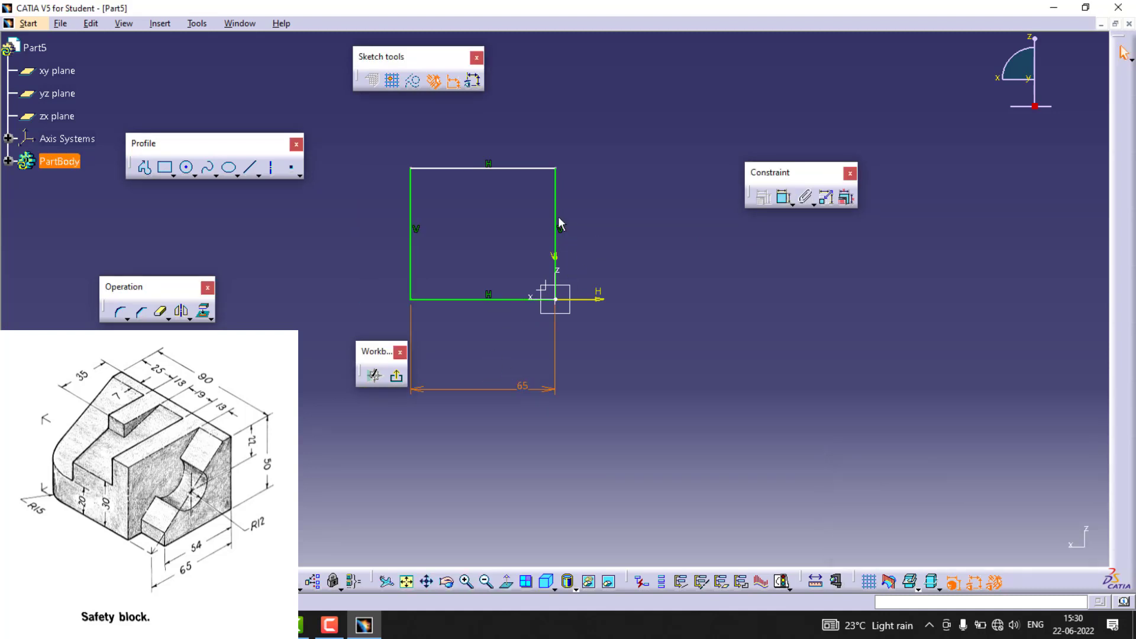
Dimension the rectangle's vertical side, set its height to 50 mm and finish the sketch
left_click(784, 197)
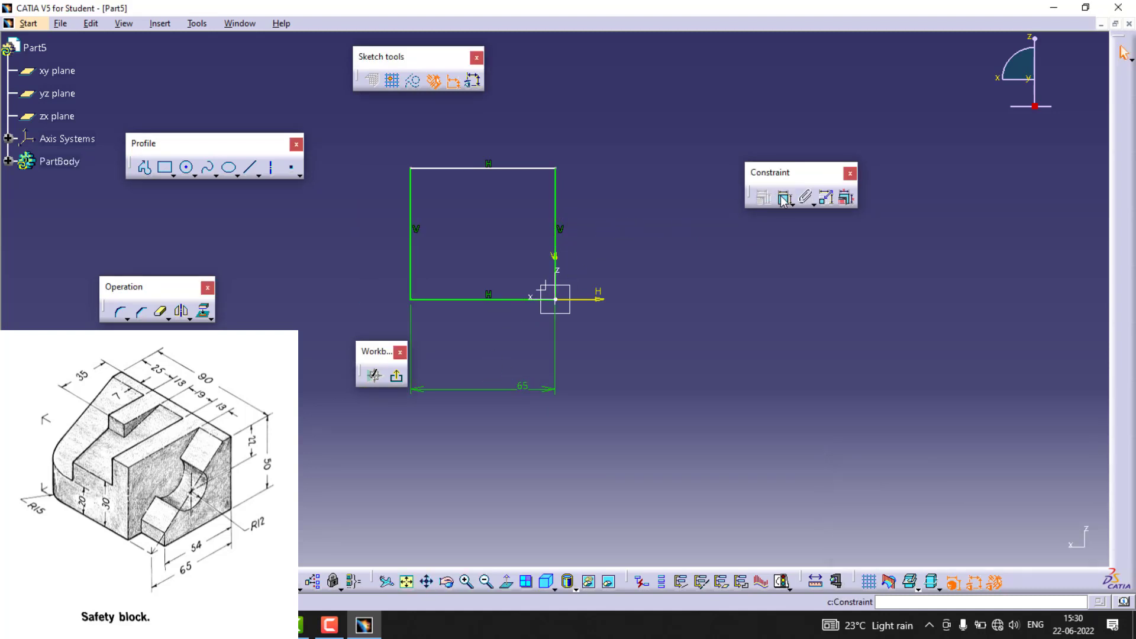
left_click(557, 226)
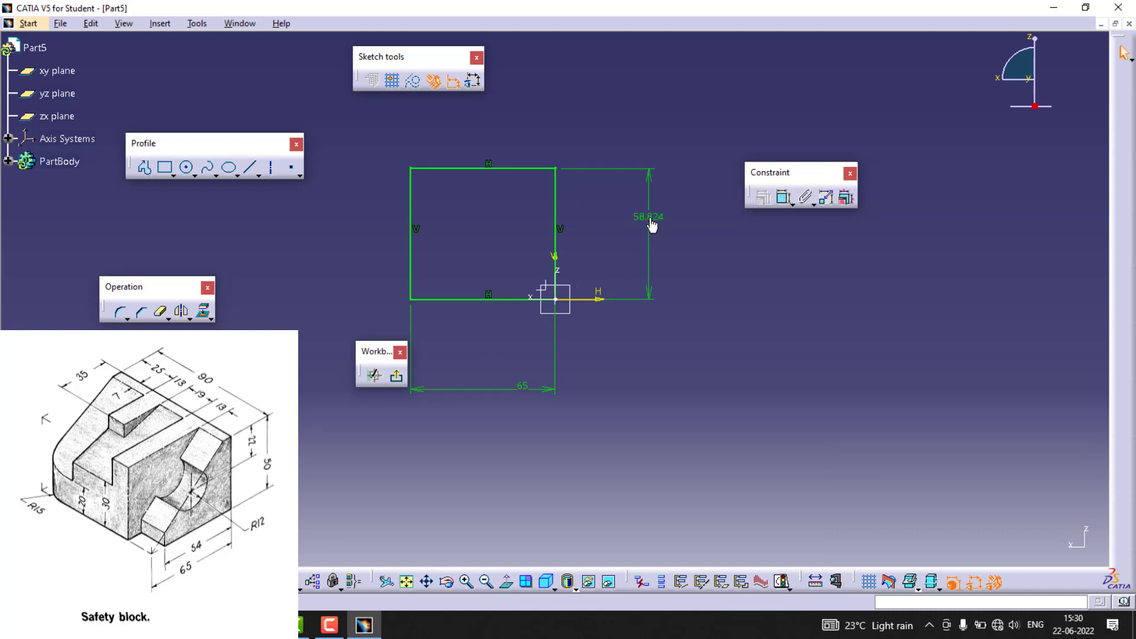
double_click(658, 217)
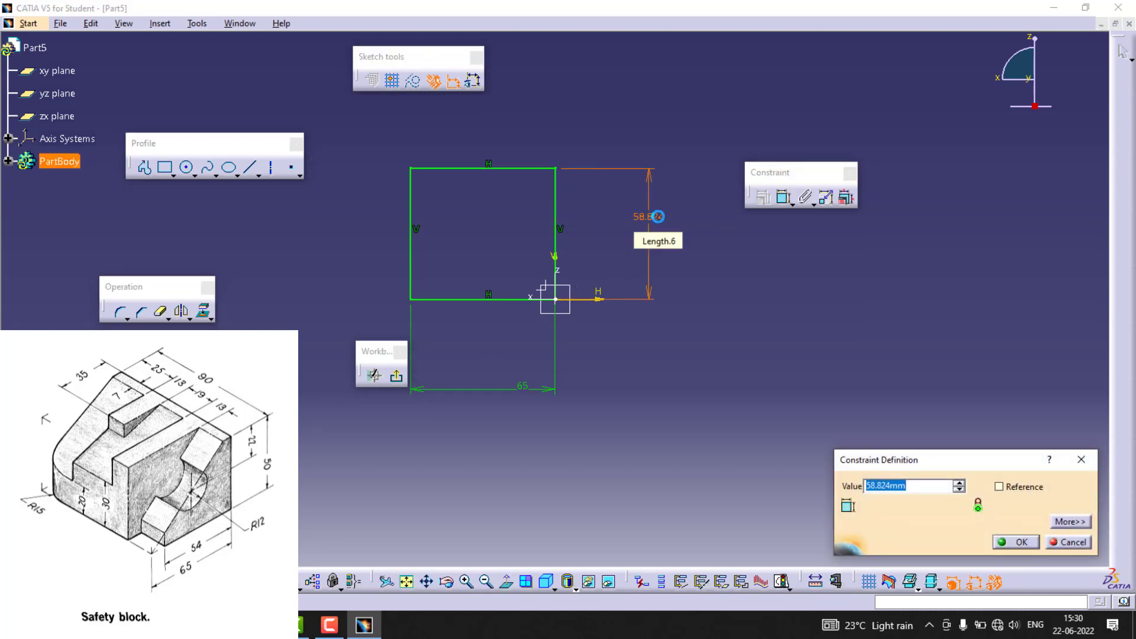
type("50")
key("Return")
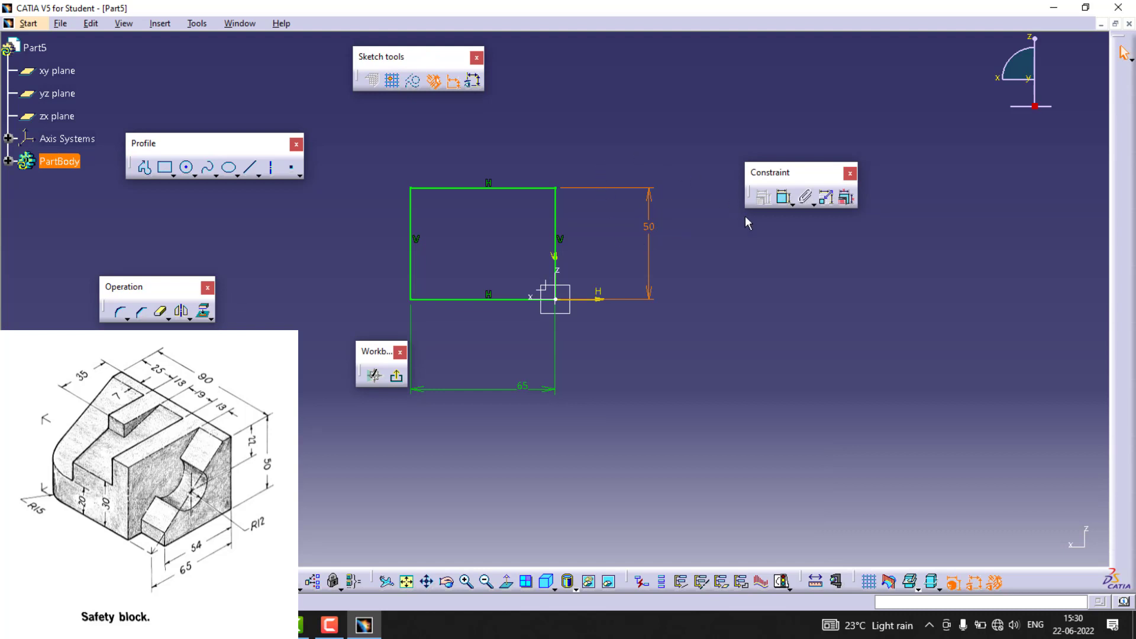
left_click(397, 377)
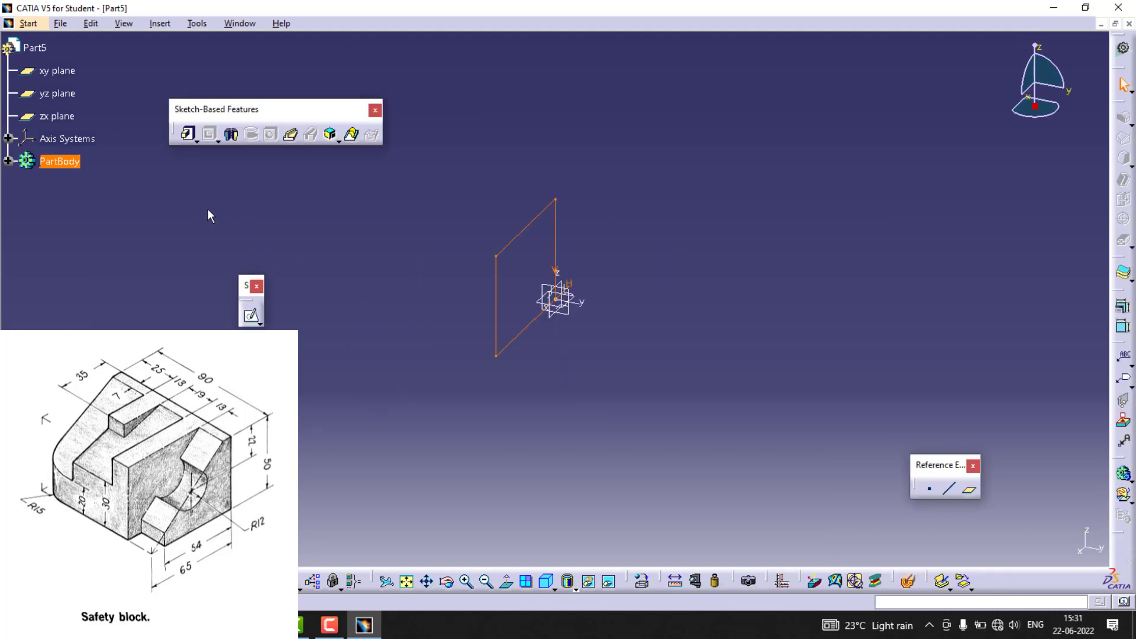
Extrude the 65 × 50 mm profile as a pad 90 mm long in the reversed direction
left_click(187, 134)
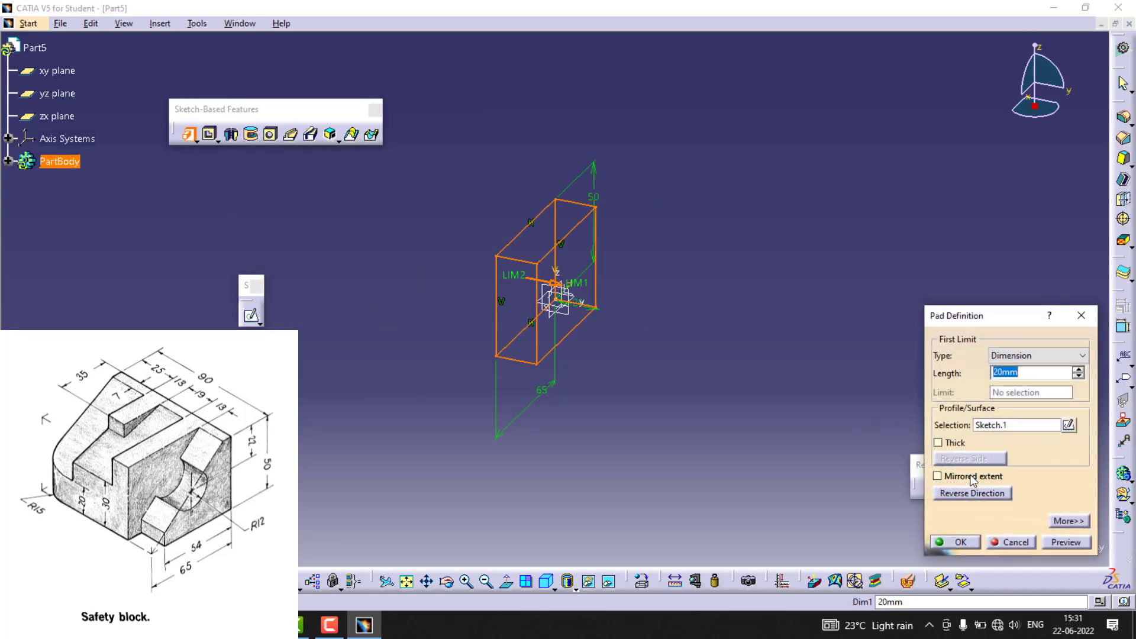
left_click(972, 493)
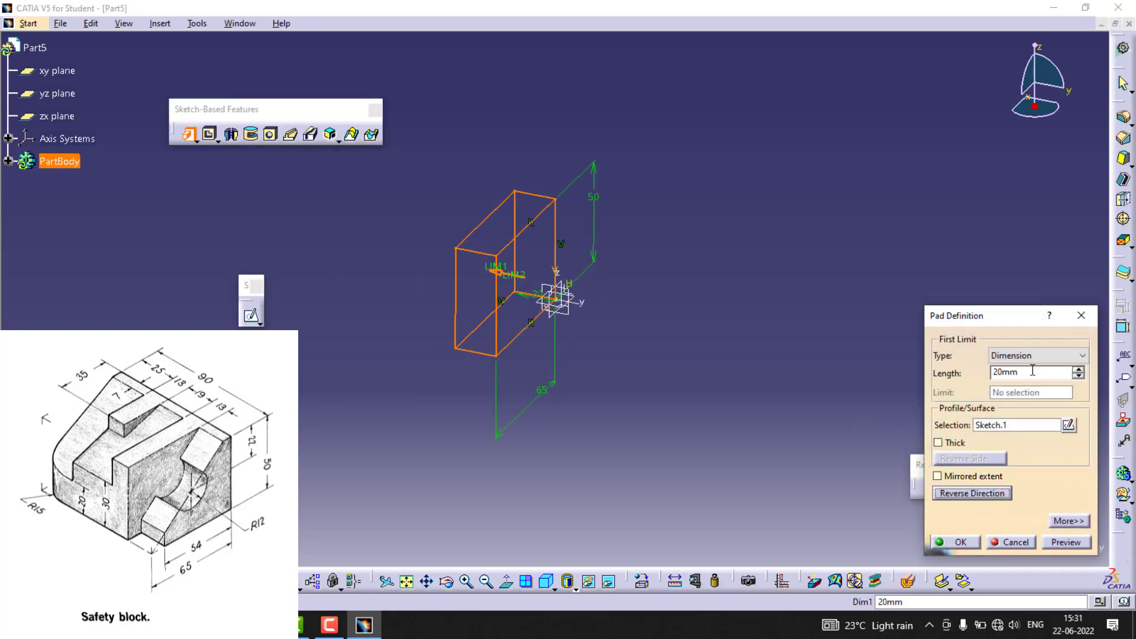
double_click(1025, 372)
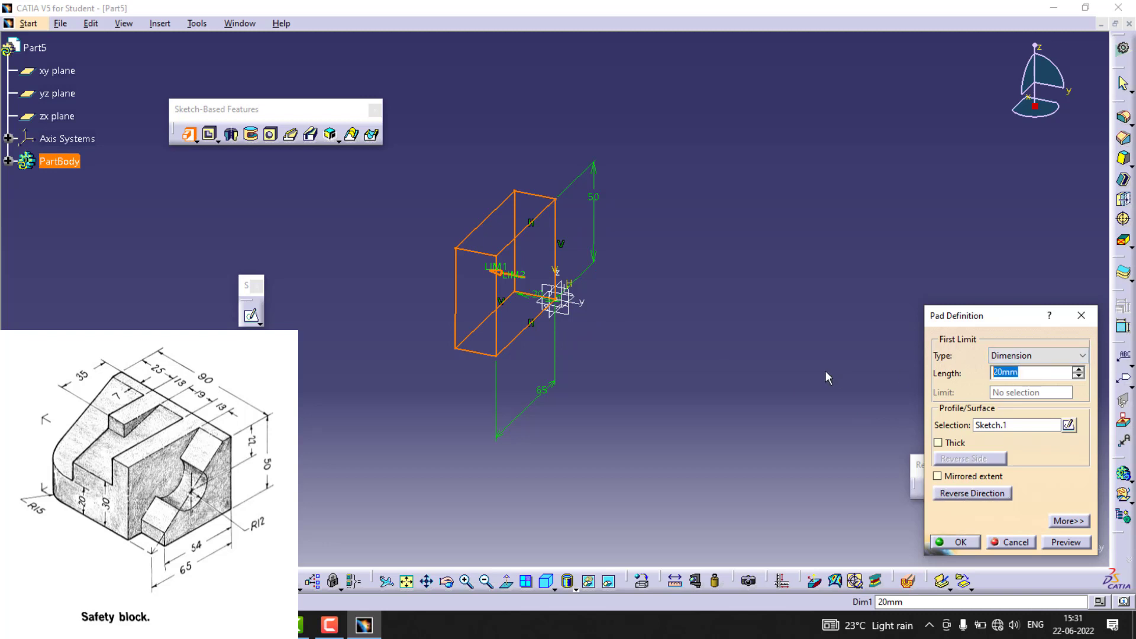
type("90")
key("Return")
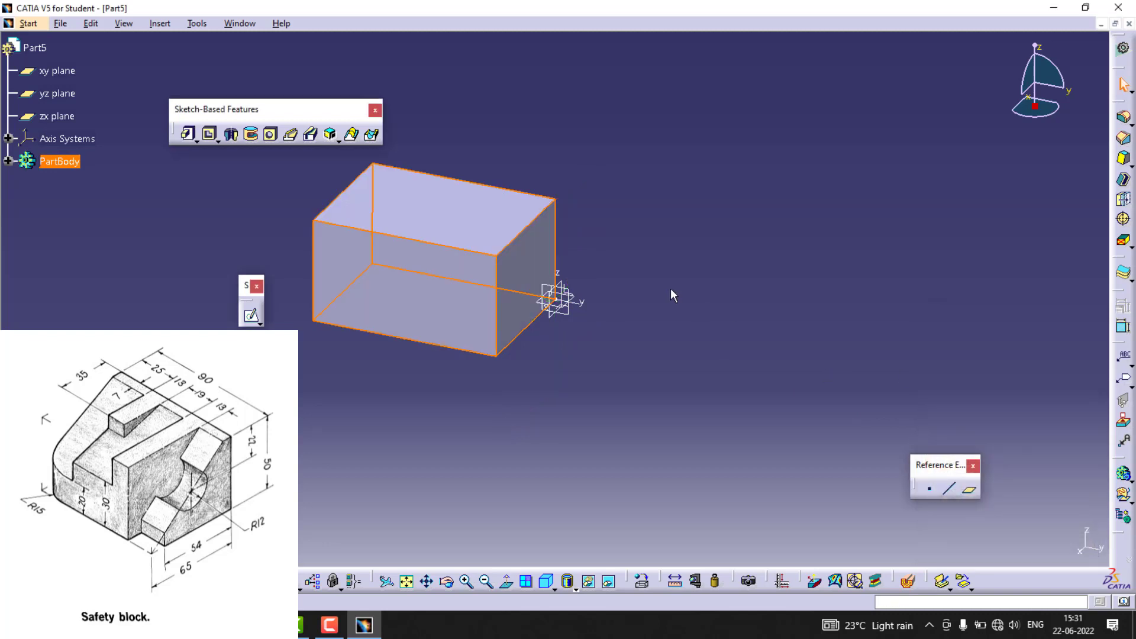
left_click(621, 346)
Fillet the front vertical edge at the block end farthest from the origin with a 15 mm radius
middle_click_drag(621, 346, 704, 445)
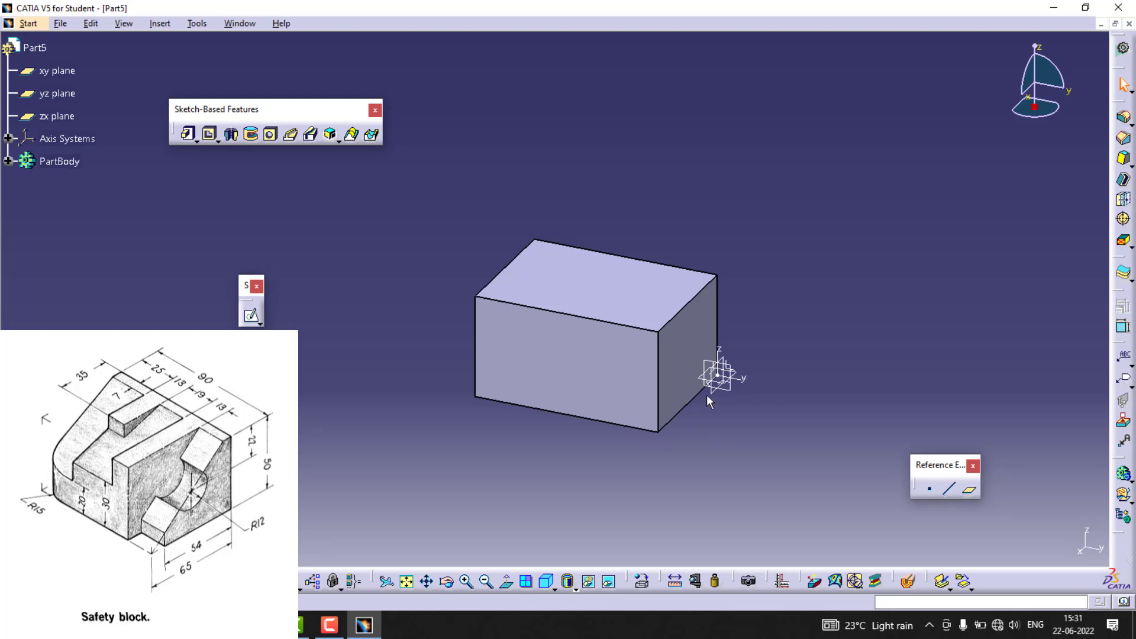
left_click(682, 346)
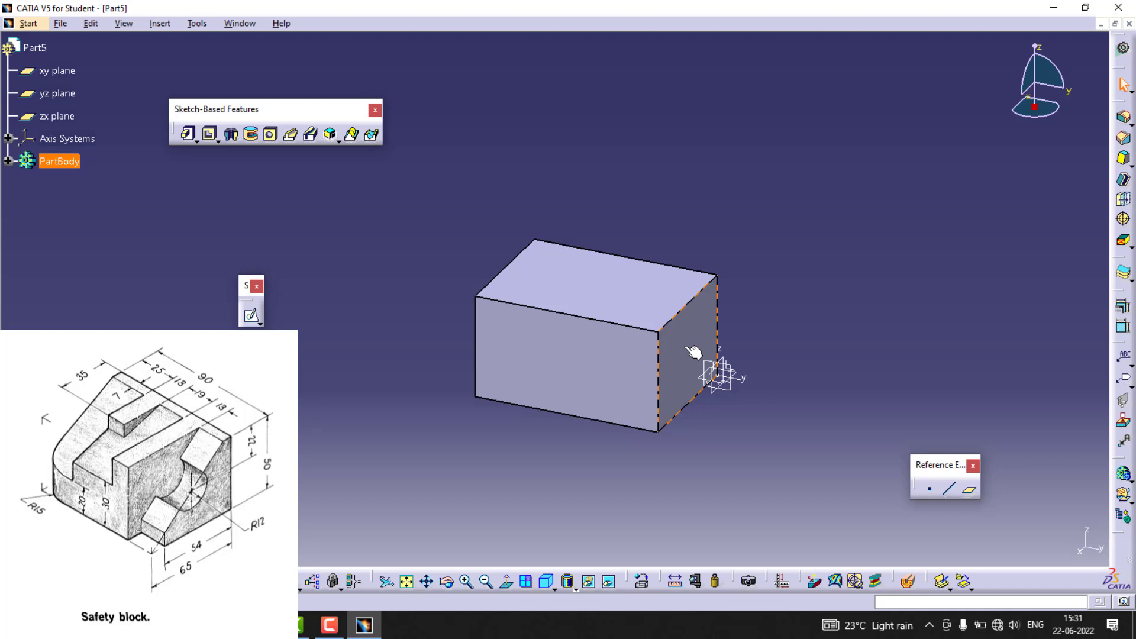
left_click(477, 339)
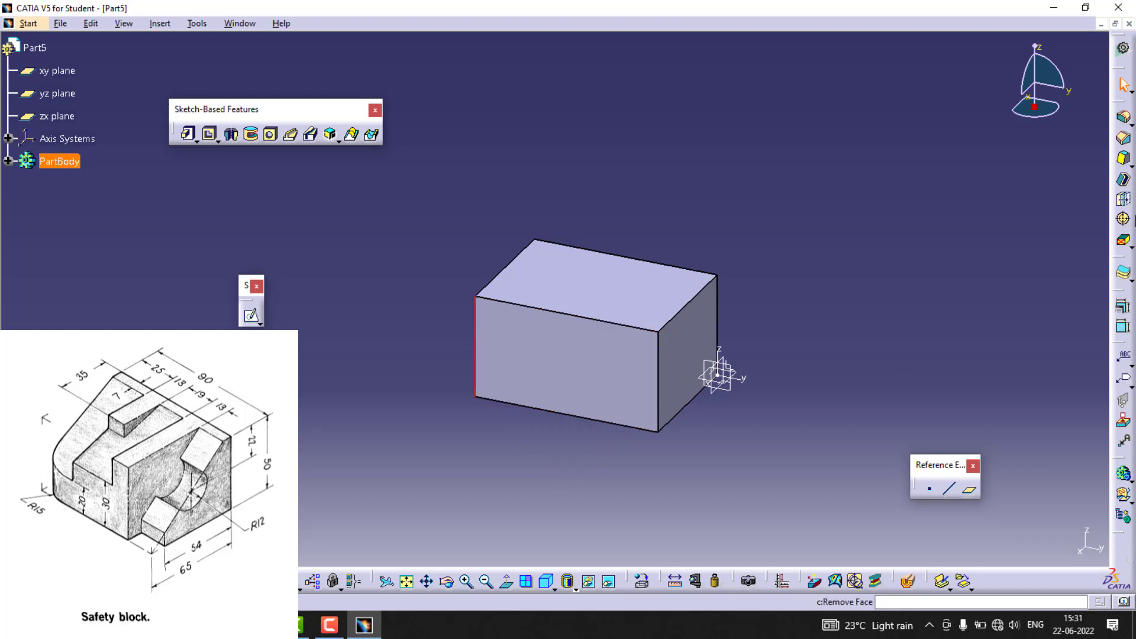
left_click(1124, 119)
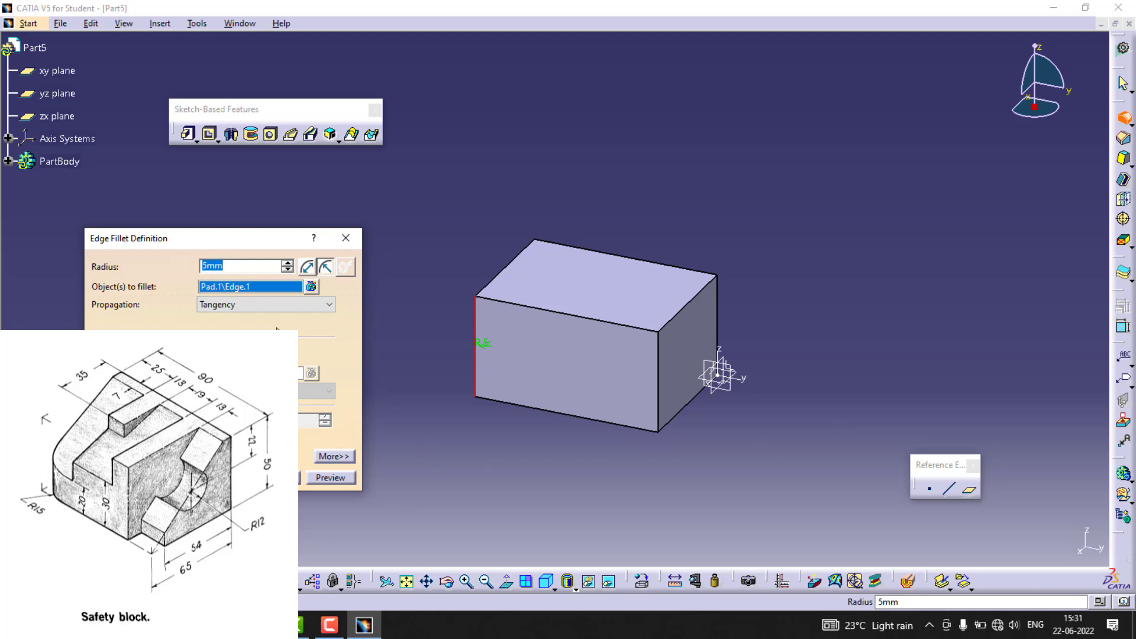
type("15")
key("Return")
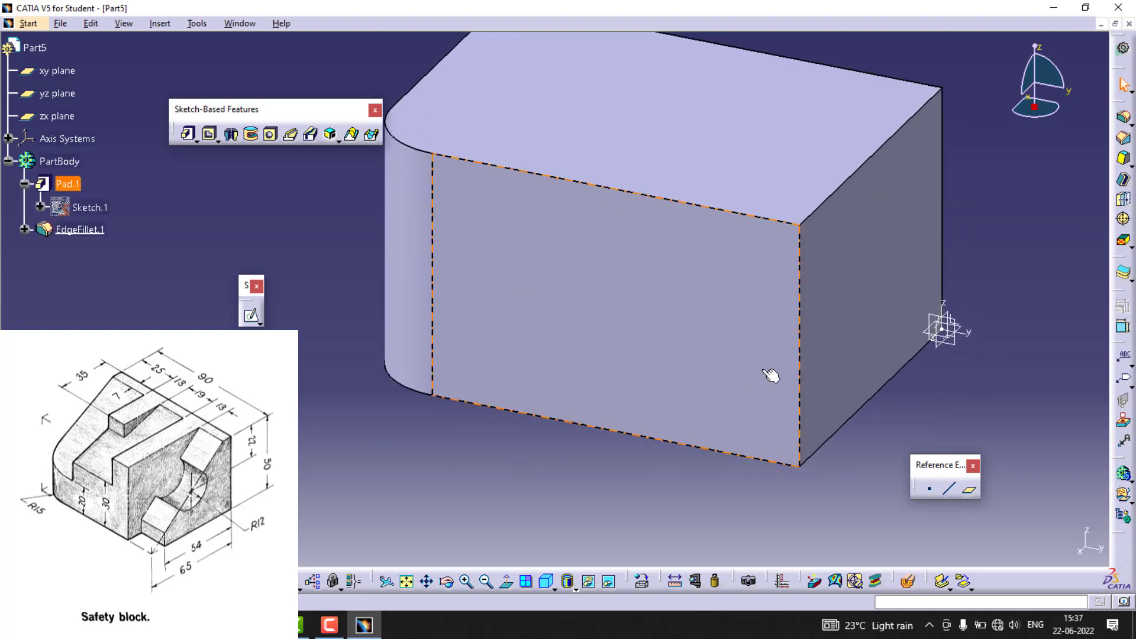
Start a sketch on the block's 65 × 50 mm end face at the origin and fit it in view
middle_click_drag(531, 488, 601, 495)
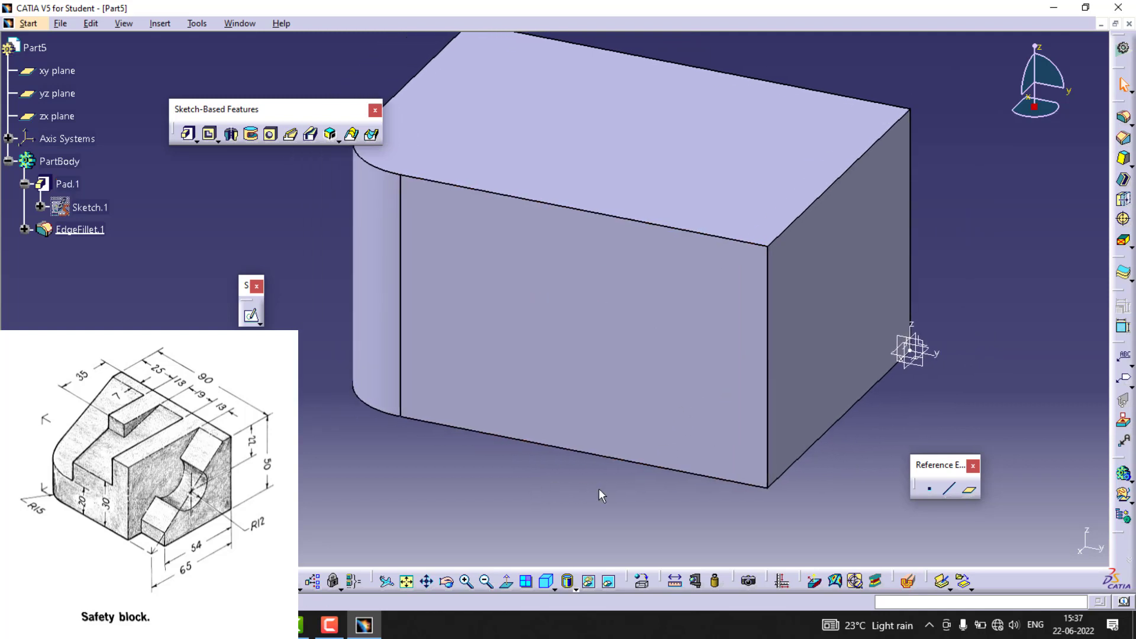
left_click(547, 582)
left_click(886, 389)
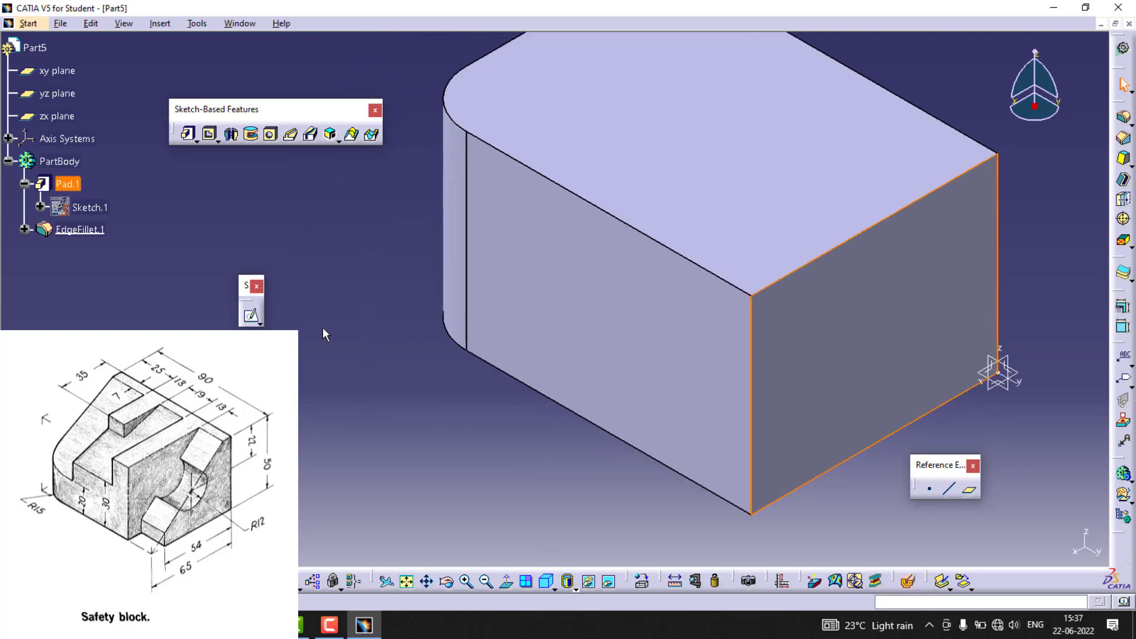
left_click(251, 315)
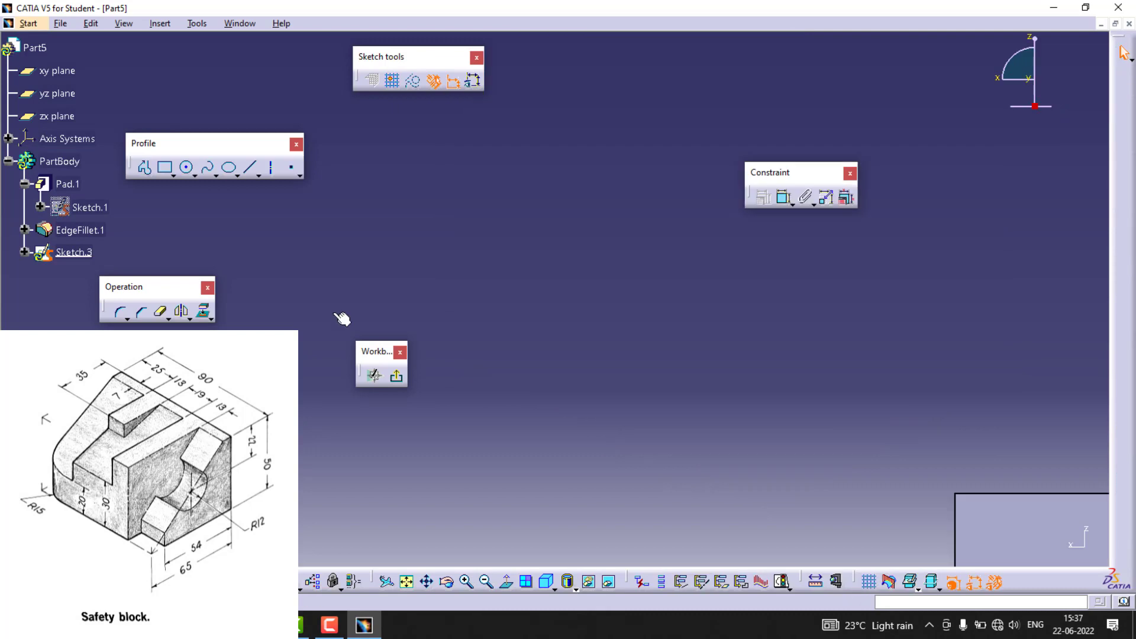
left_click(406, 582)
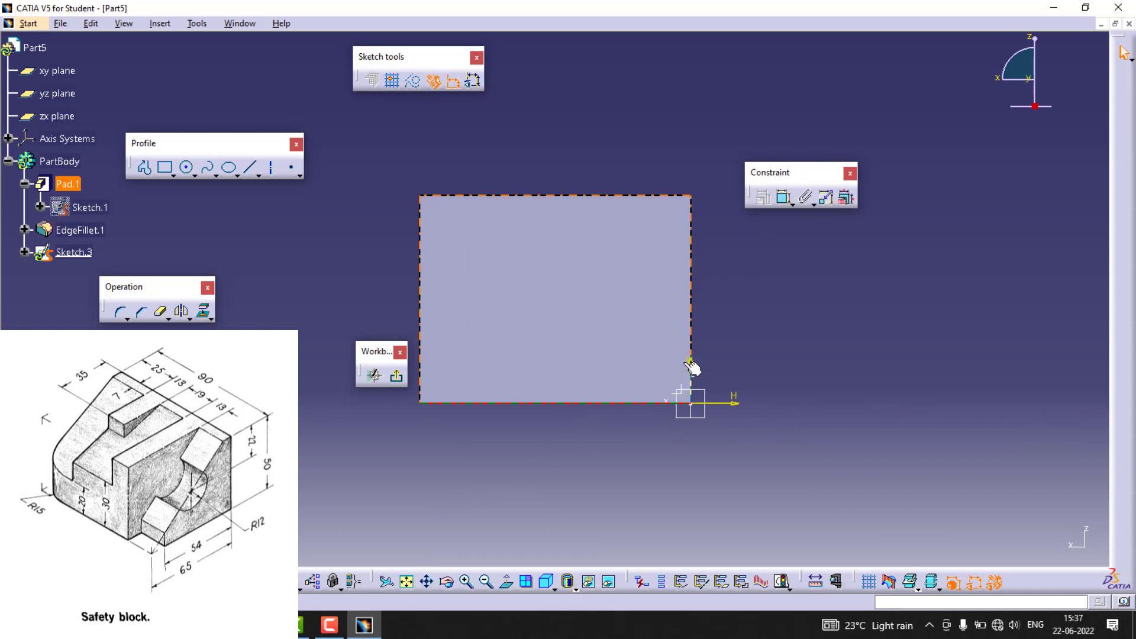
Project the end face's four edges into the sketch as construction elements
left_click(691, 317, "ctrl")
left_click(564, 196, "ctrl")
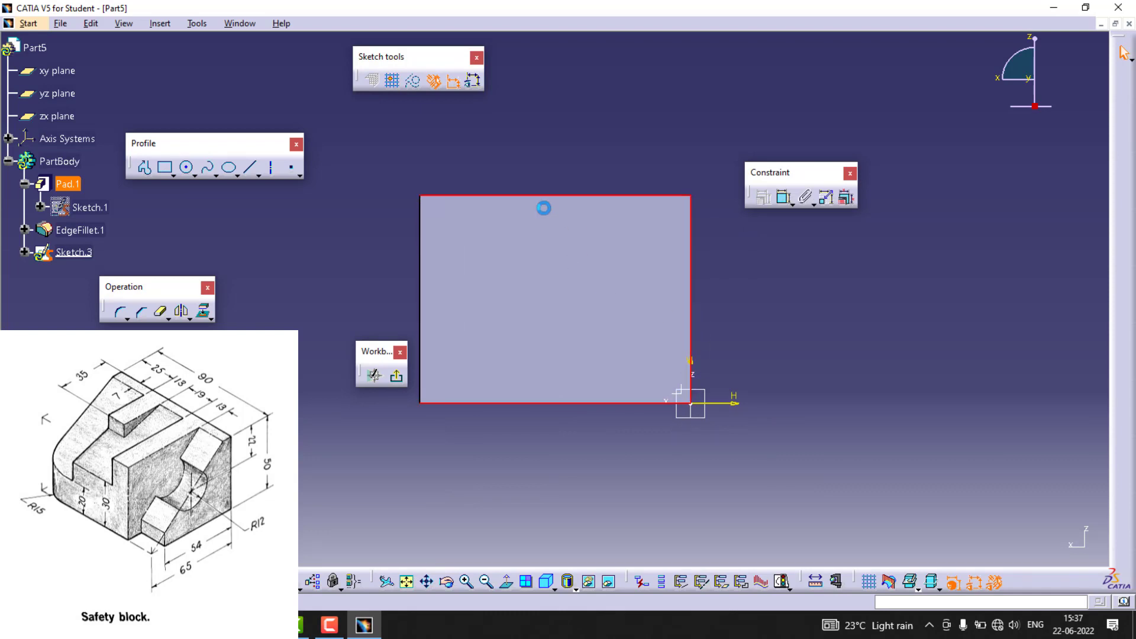
left_click(423, 255, "ctrl")
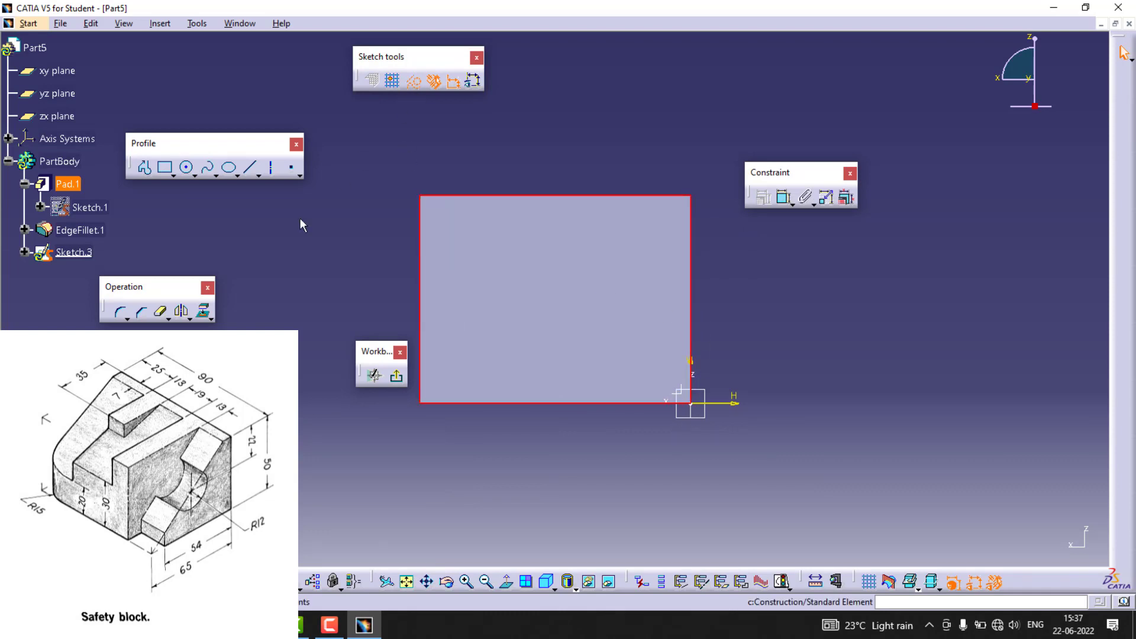
left_click(203, 312)
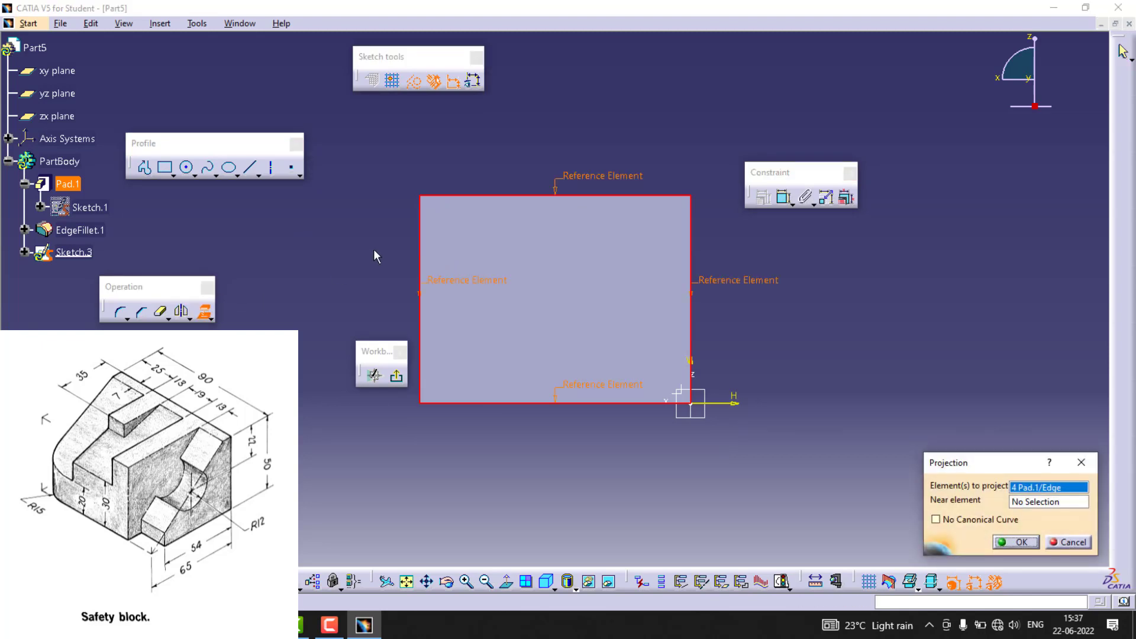
left_click(1019, 543)
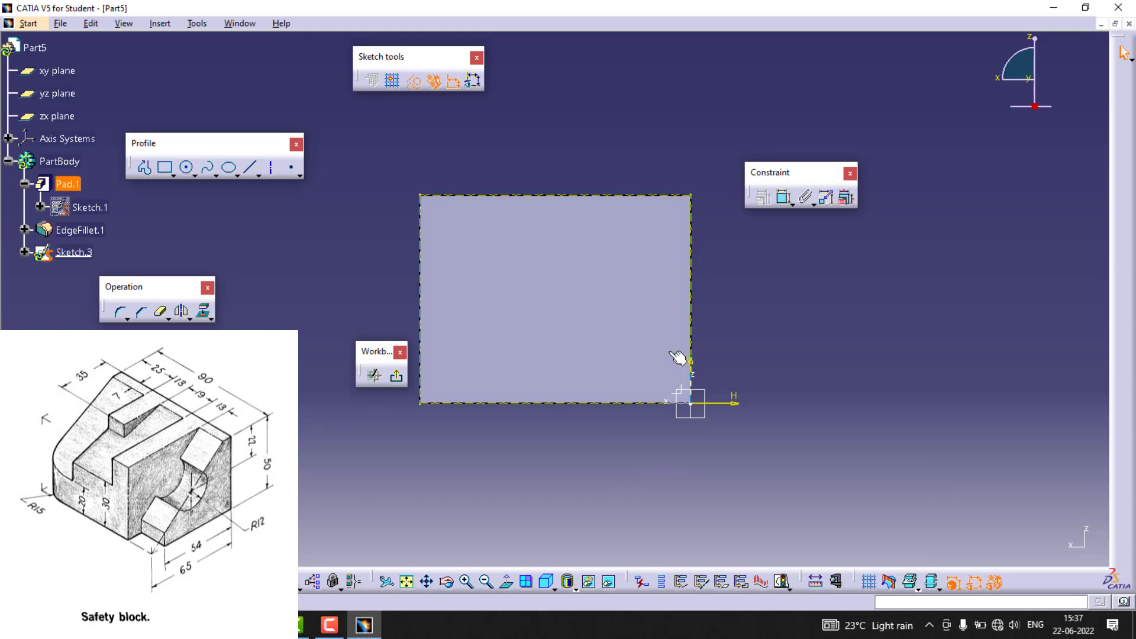
left_click(249, 172)
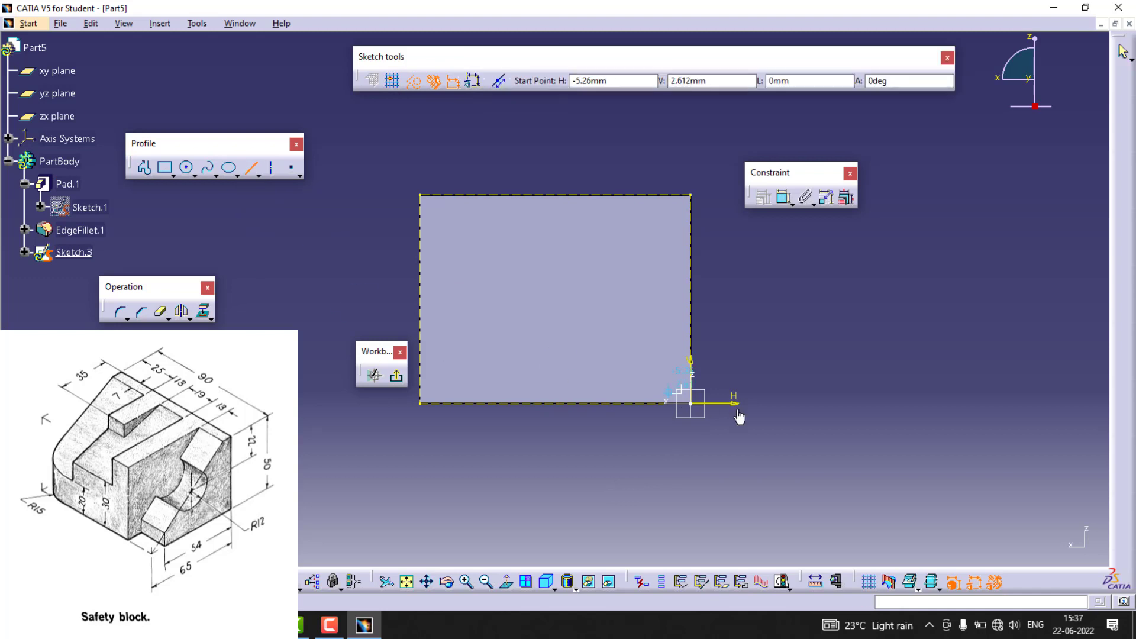
left_click(691, 405)
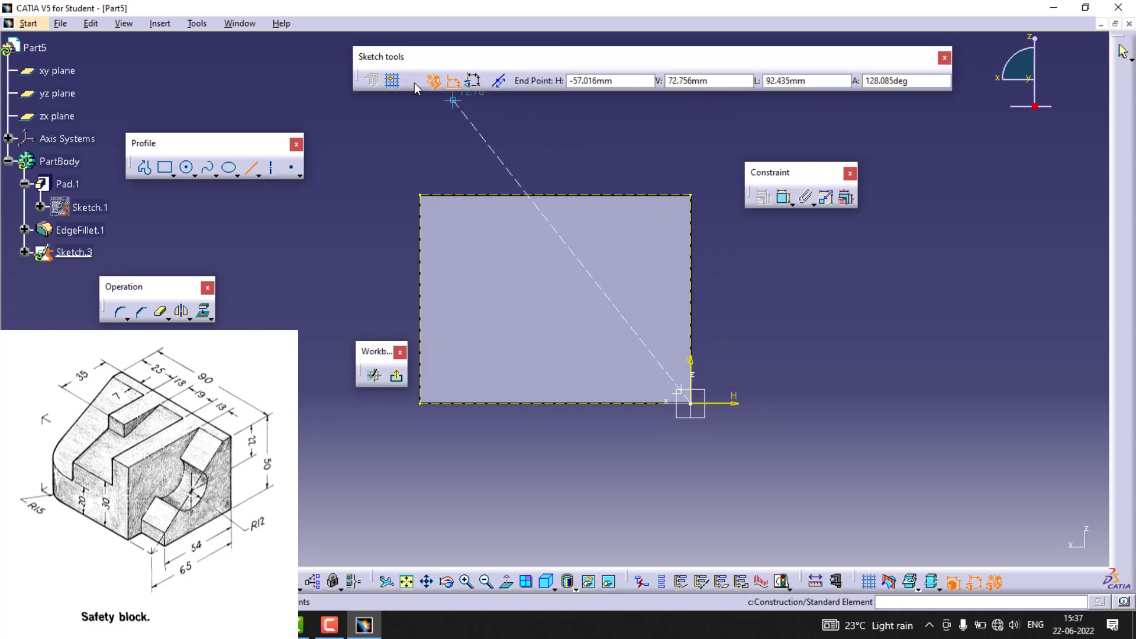
left_click(691, 196)
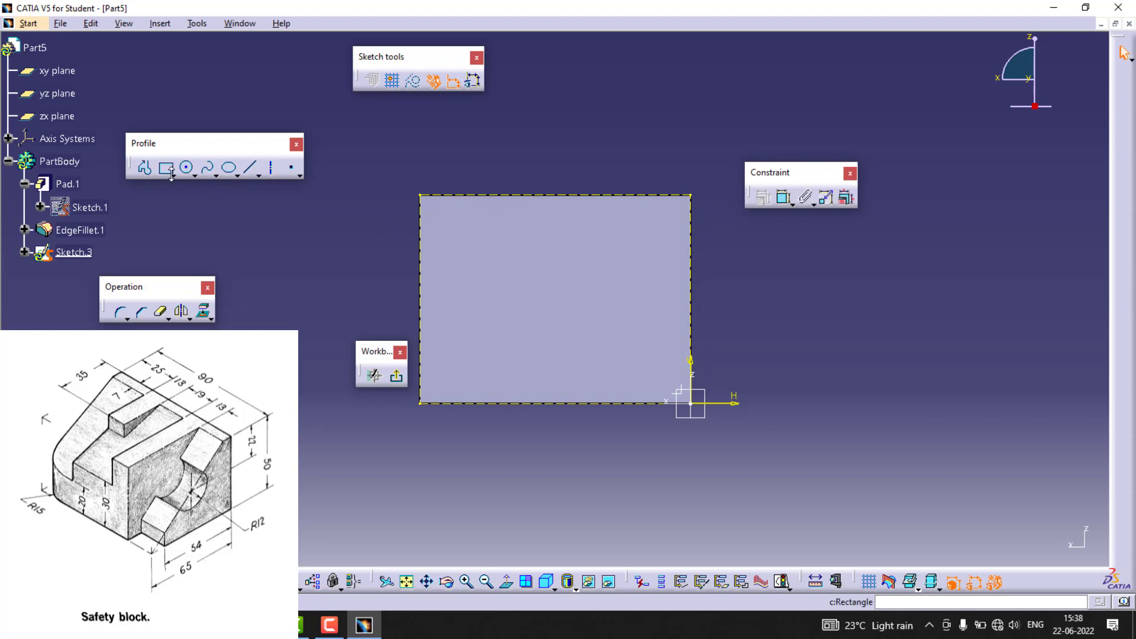
Trace a closed standard-line rectangle over the projected edges, starting and ending at the origin
left_click(145, 168)
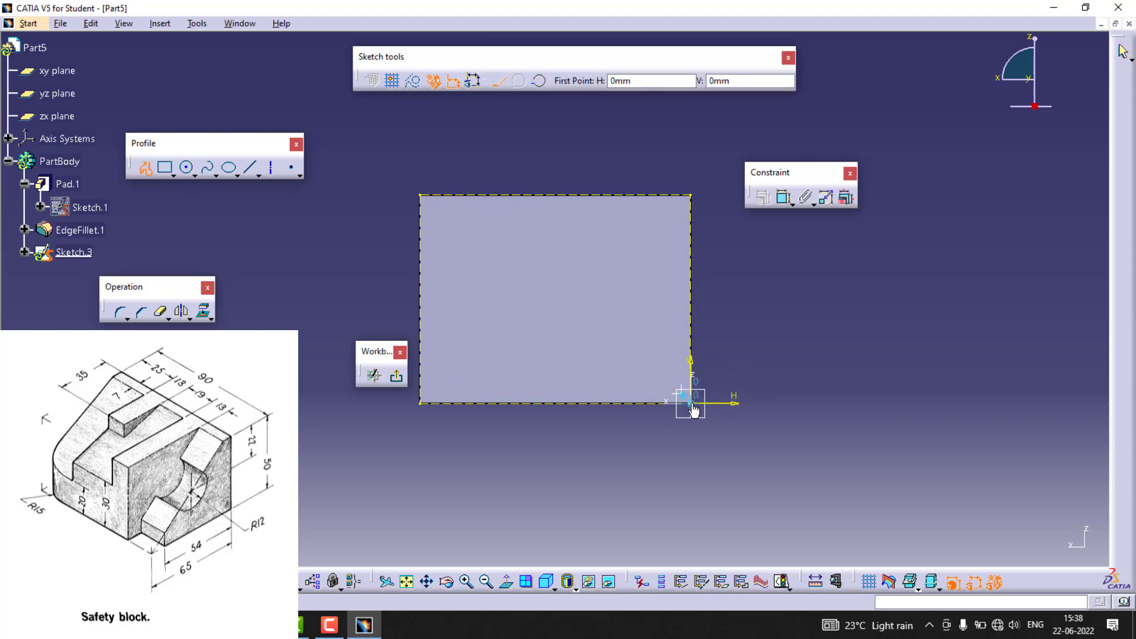
left_click(692, 405)
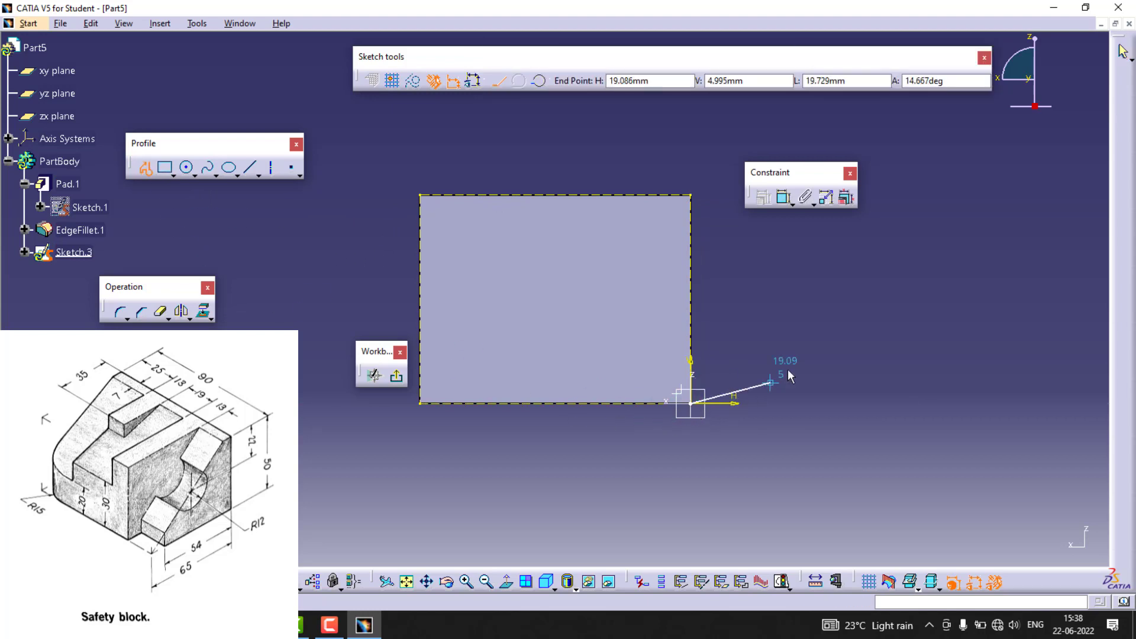
left_click(693, 194)
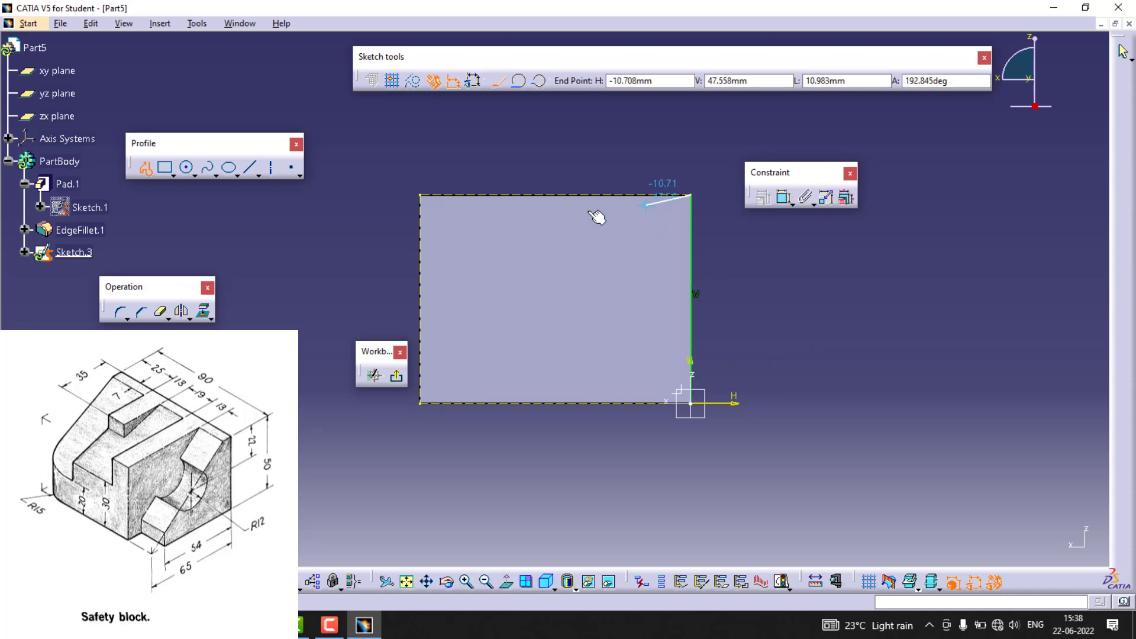
left_click(421, 197)
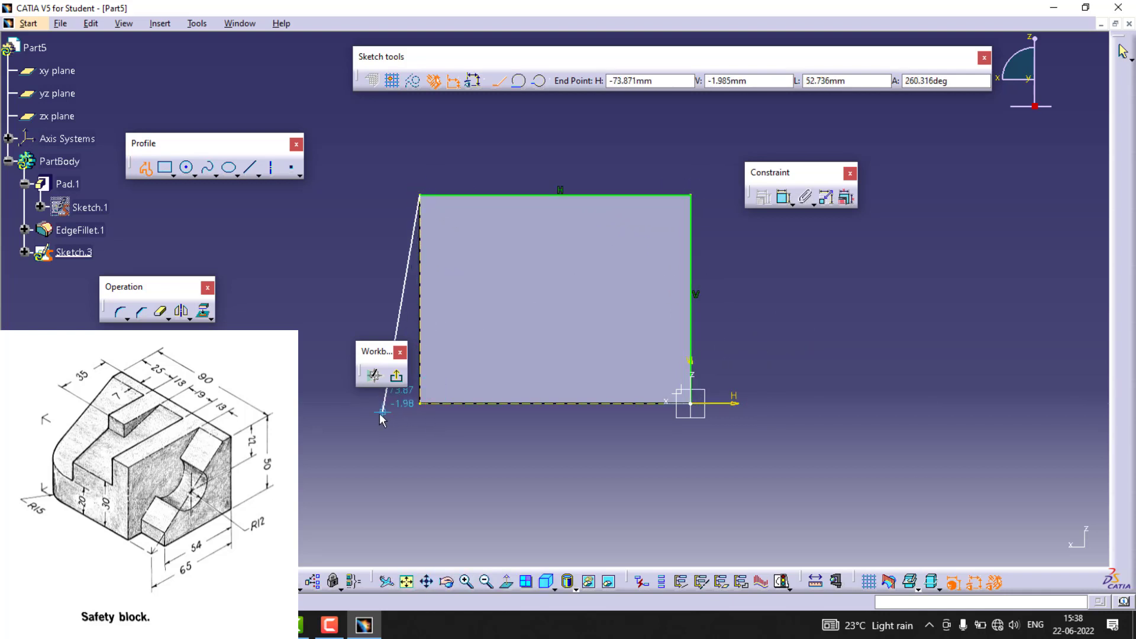
left_click(420, 408)
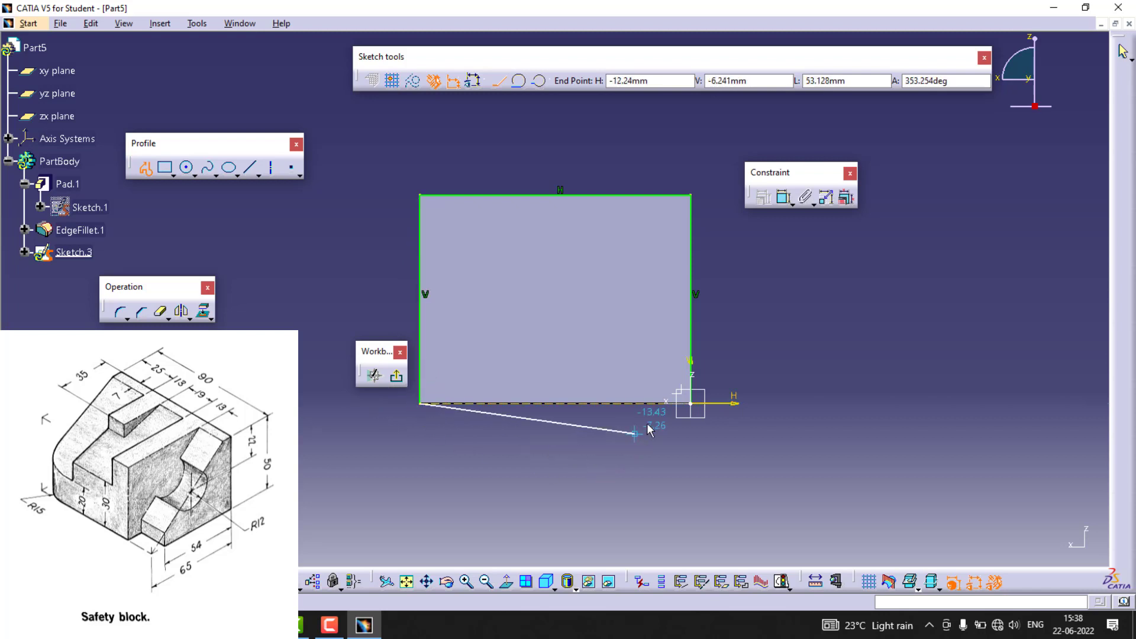
left_click(691, 404)
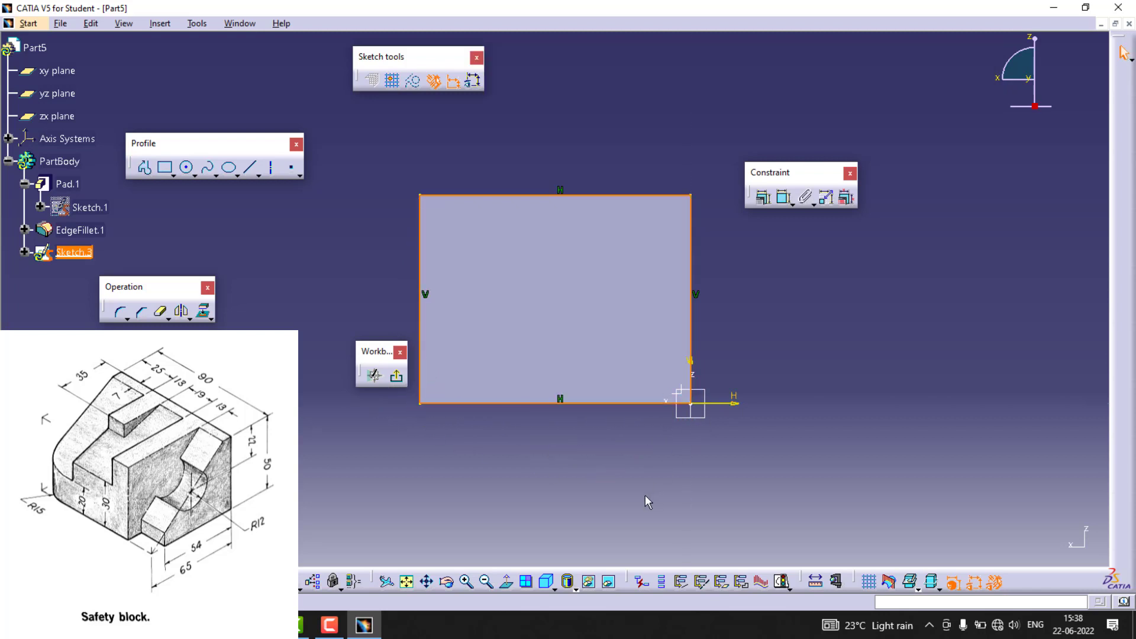
left_click(622, 477)
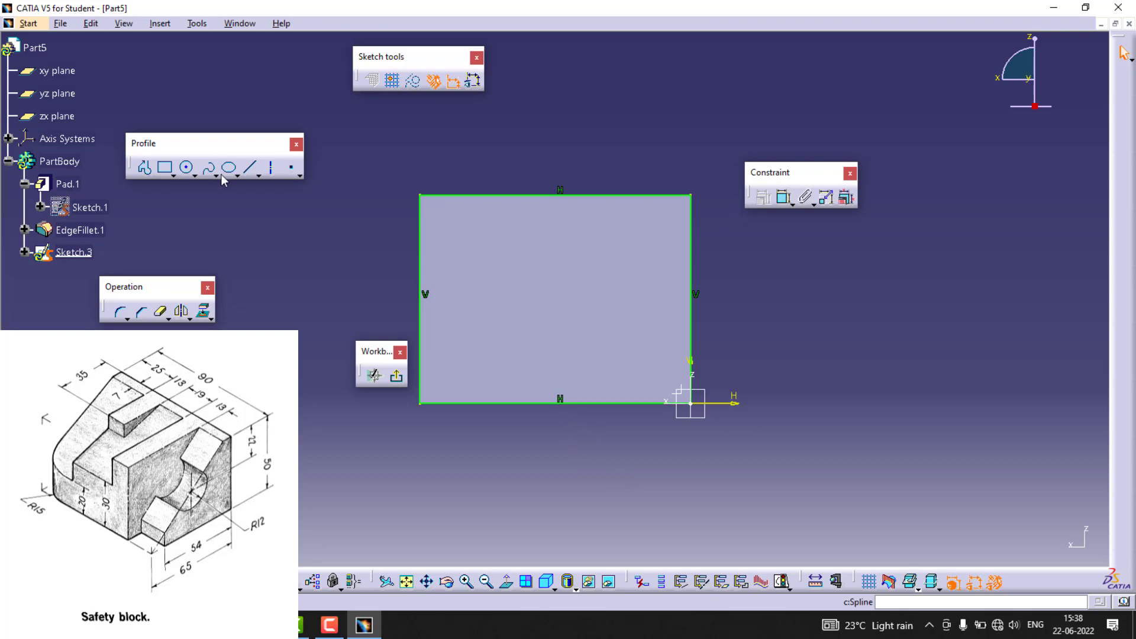
Sketch an open profile from the upper edge: diagonal line, three-point arc about 6.8 mm in radius, diagonal line, and short vertical line to the lower edge
left_click(250, 167)
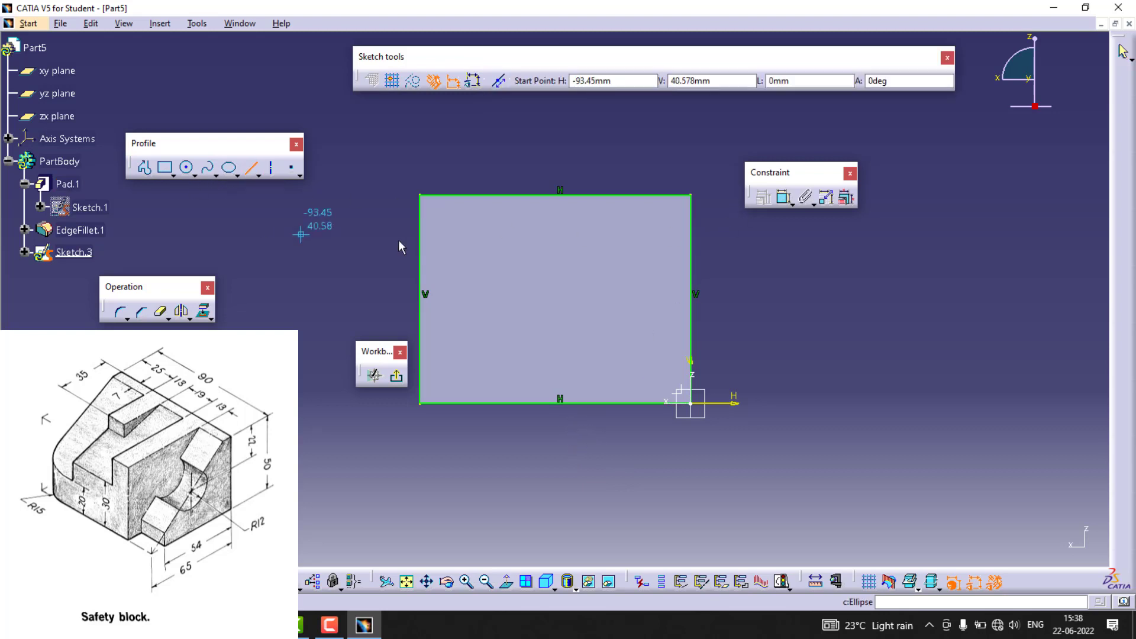
left_click(143, 170)
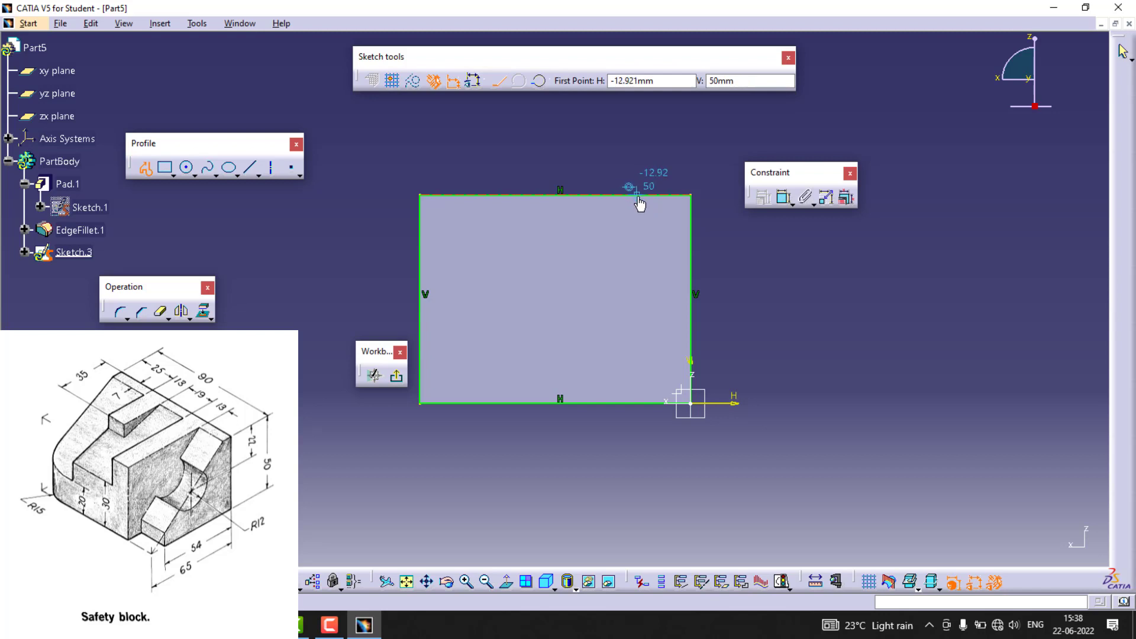
left_click(638, 196)
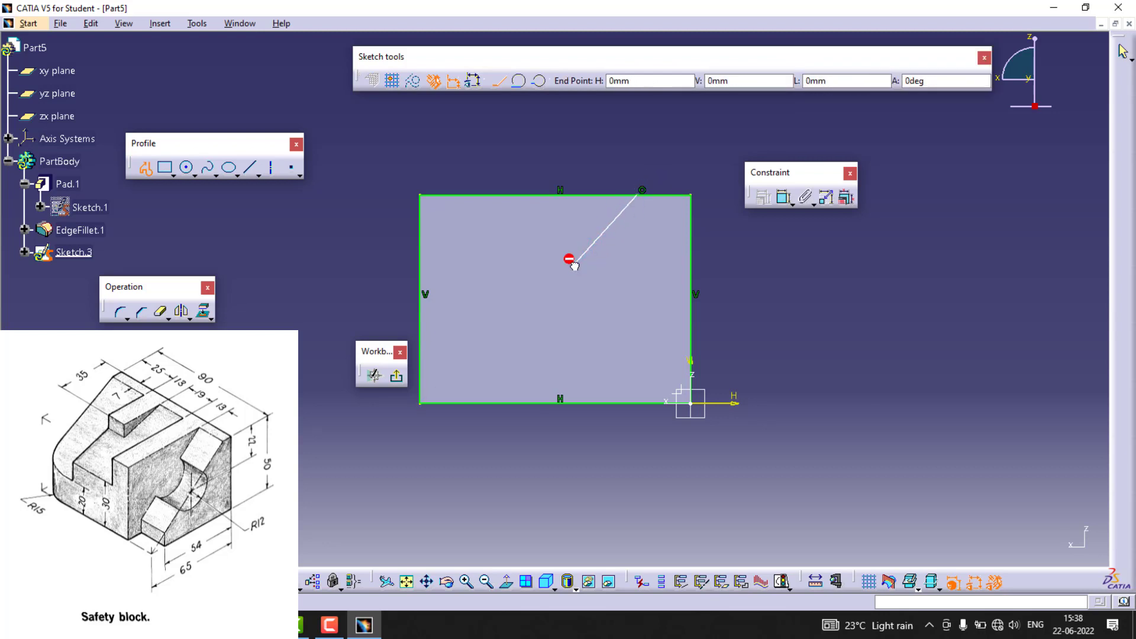
left_click(574, 264)
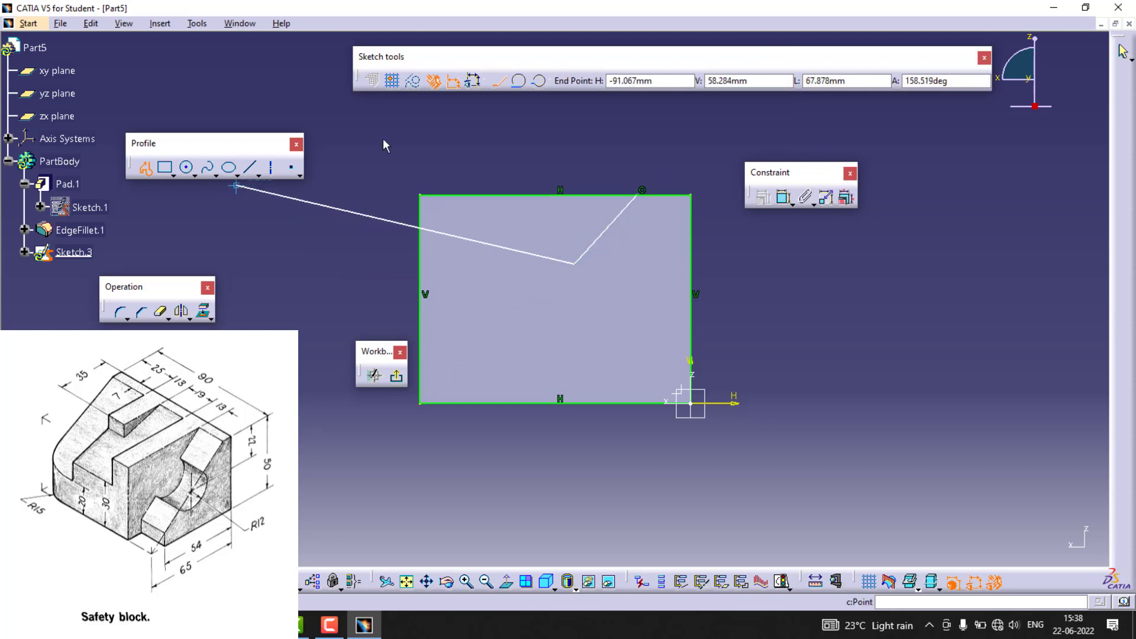
left_click(539, 81)
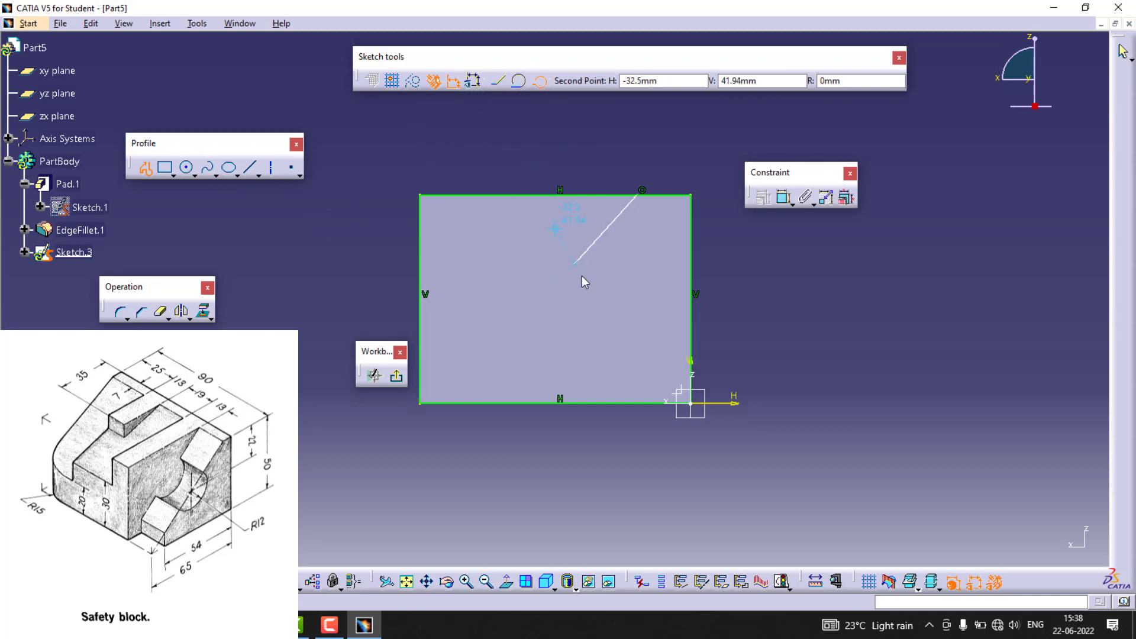
left_click(581, 305)
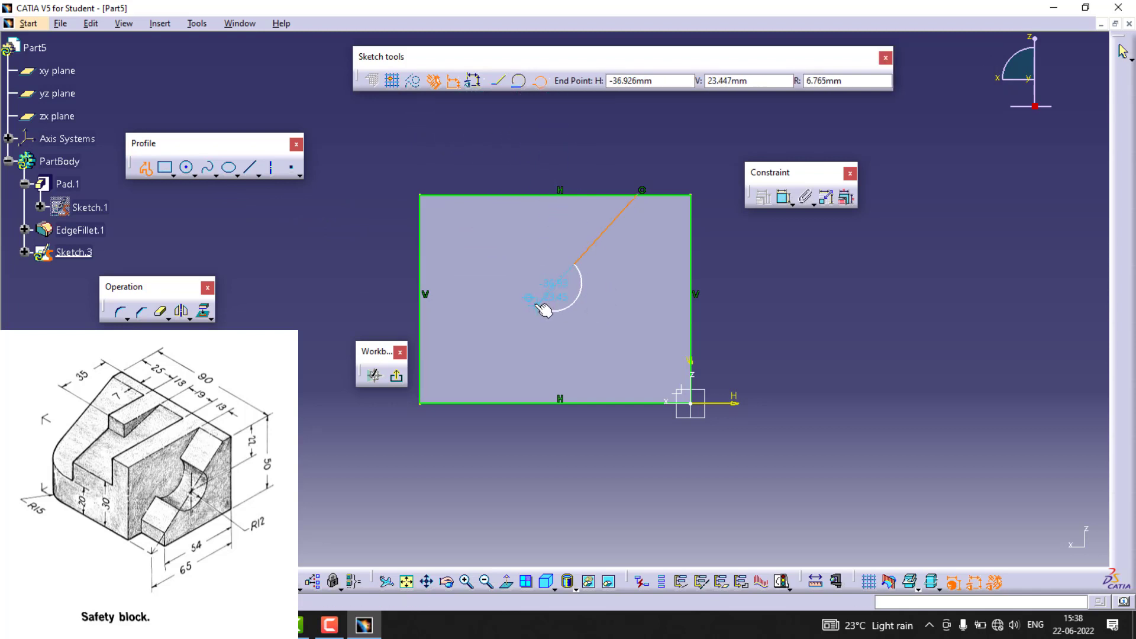
left_click(541, 303)
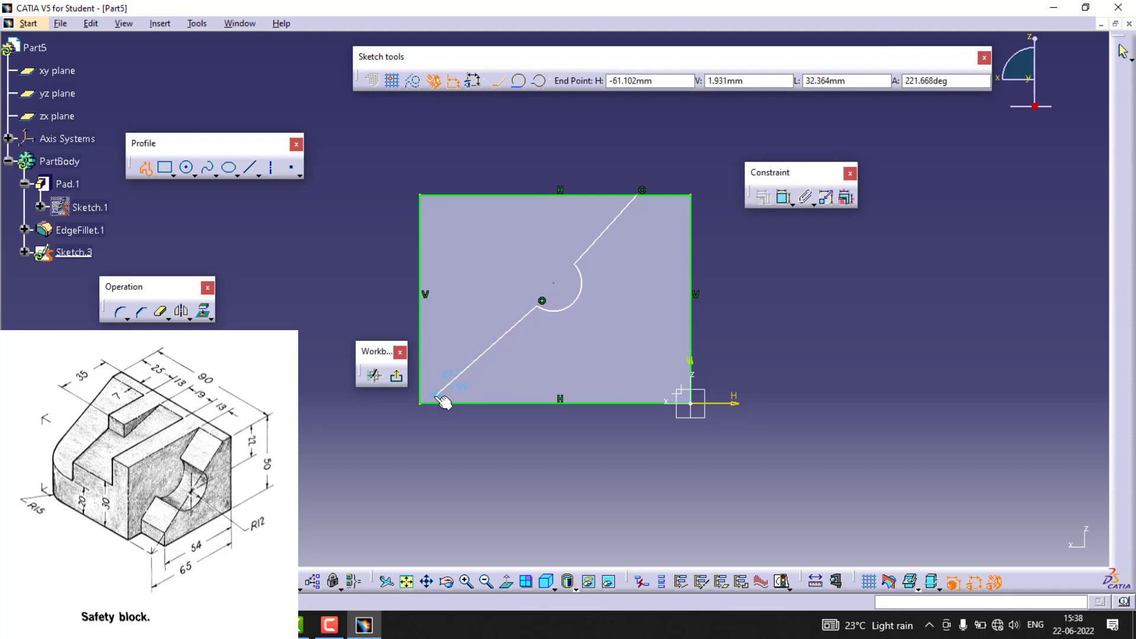
left_click(465, 374)
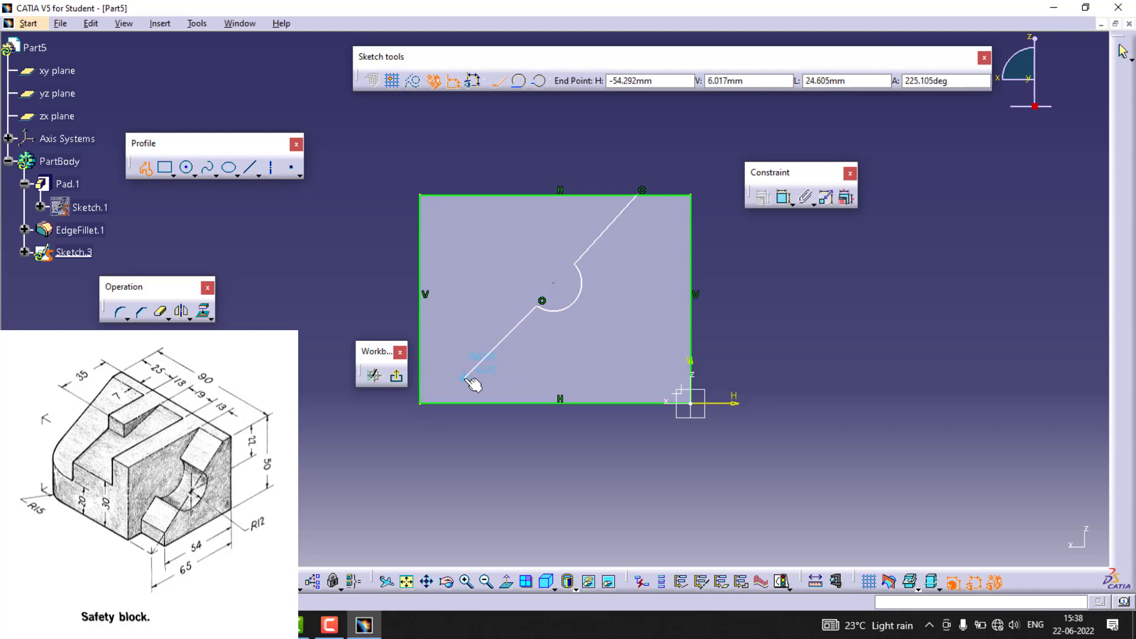
left_click(465, 405)
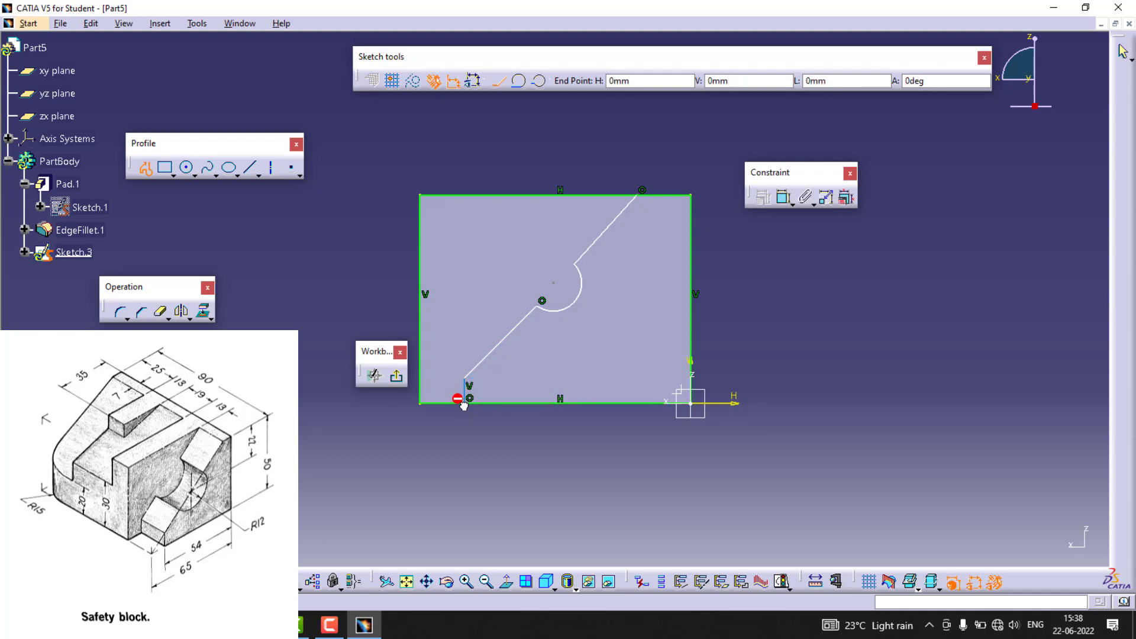
key("Escape")
Constrain the two diagonal lines parallel to each other and make the arc's centre coincident with the upper diagonal line
left_click(451, 451)
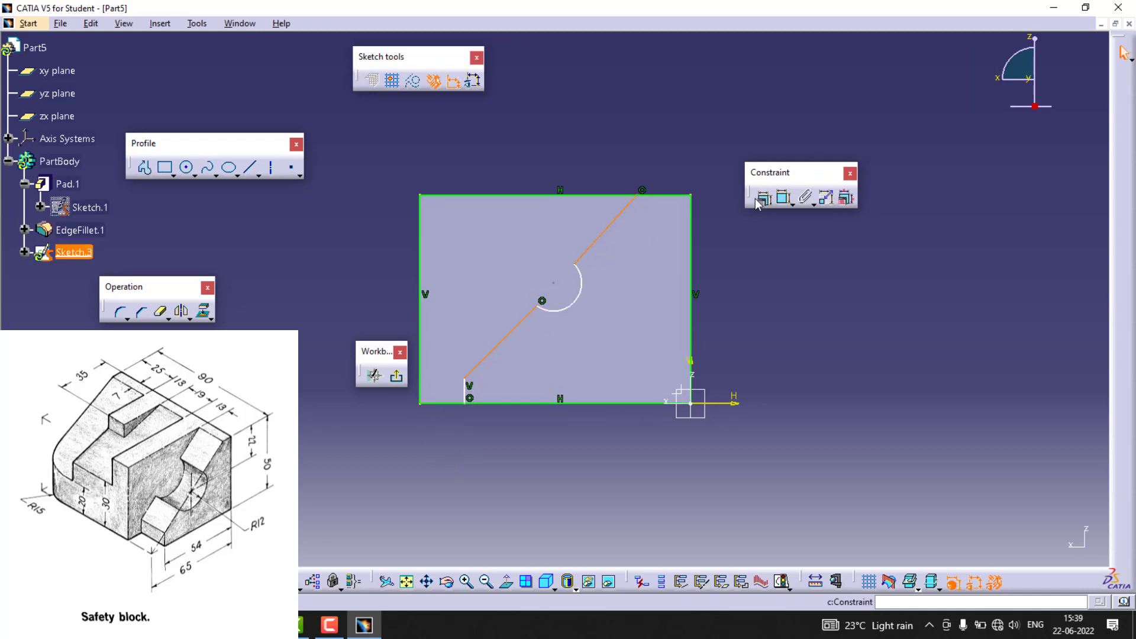
left_click(763, 197)
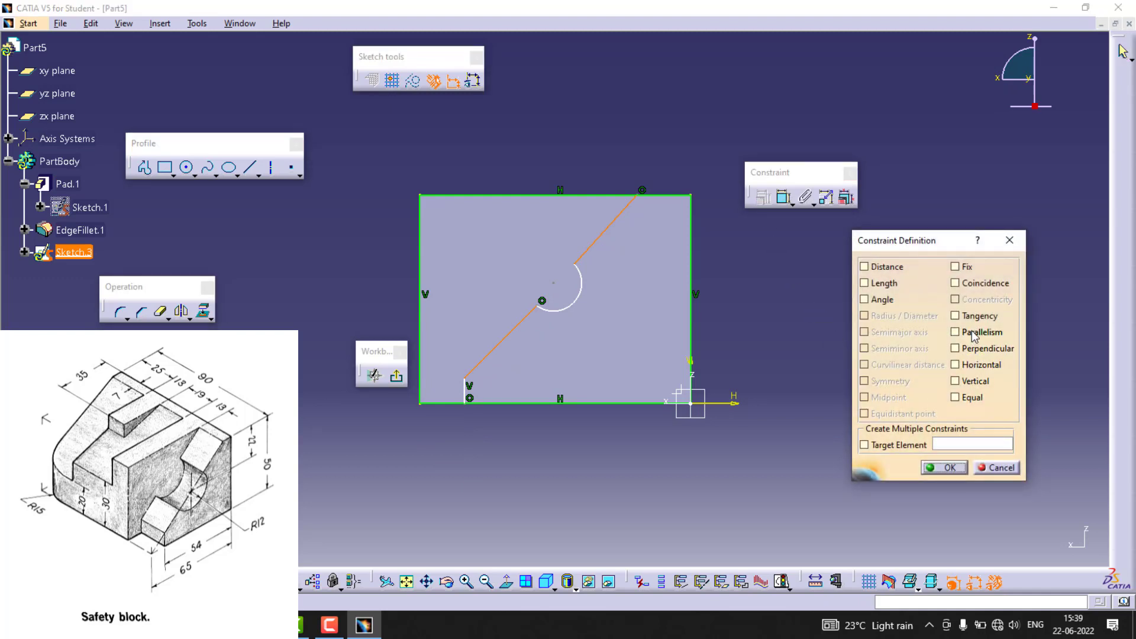
left_click(955, 332)
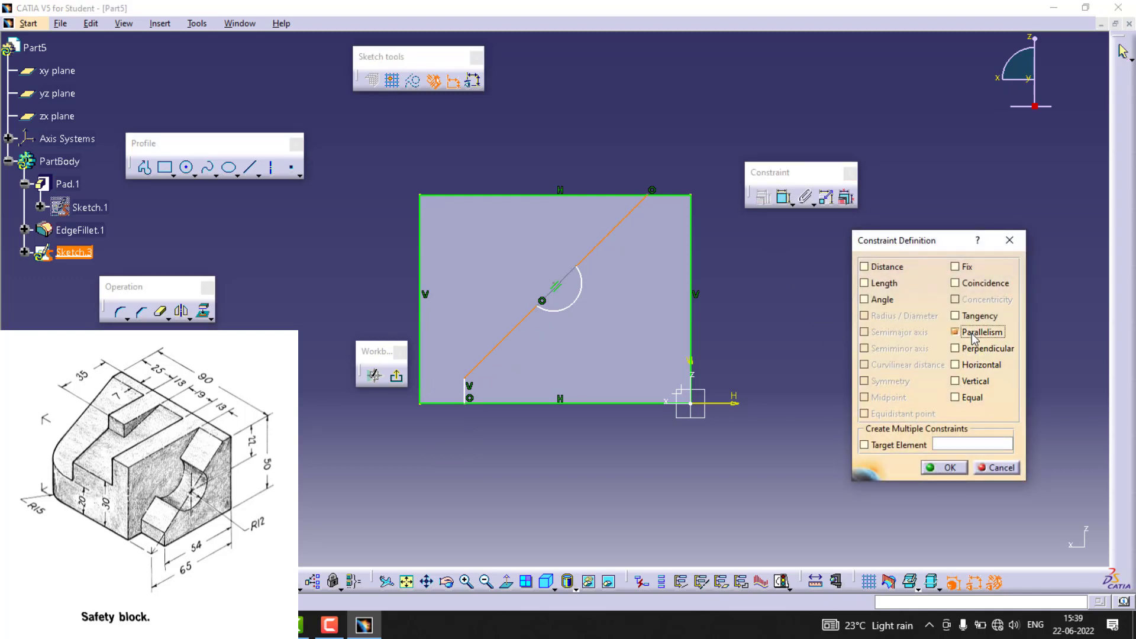
left_click(944, 467)
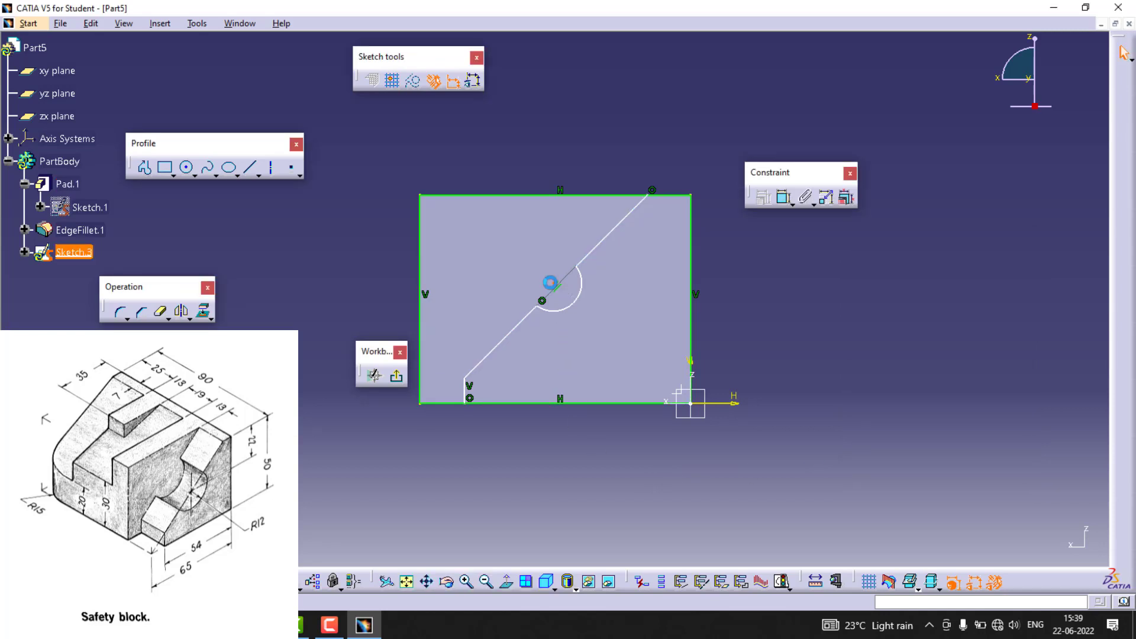
left_click(615, 228)
left_click(764, 197)
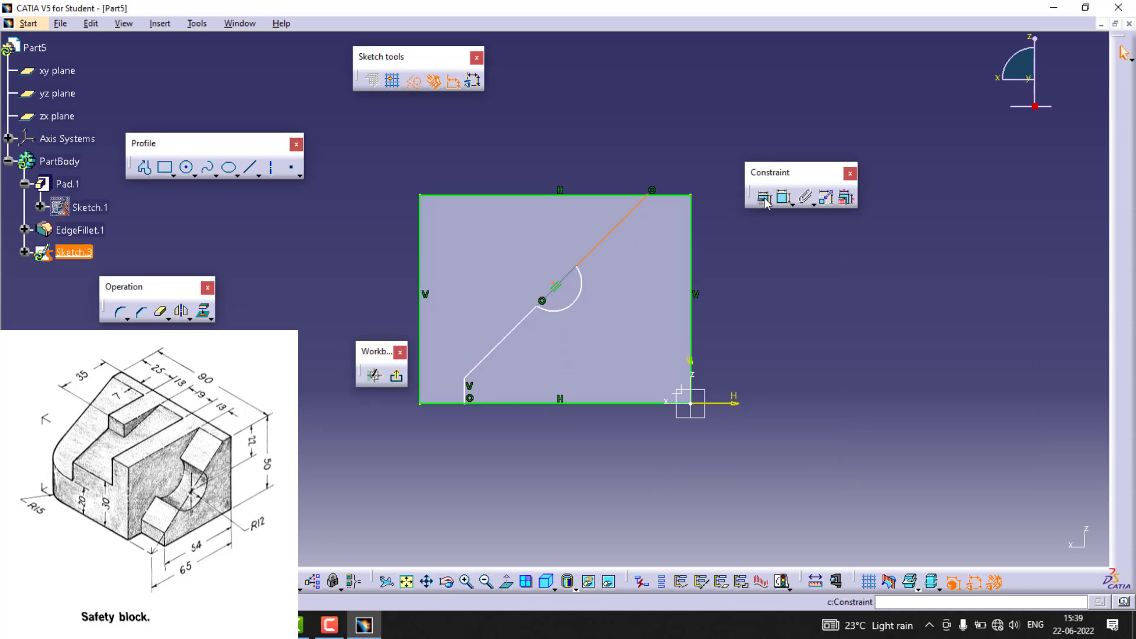
left_click(977, 284)
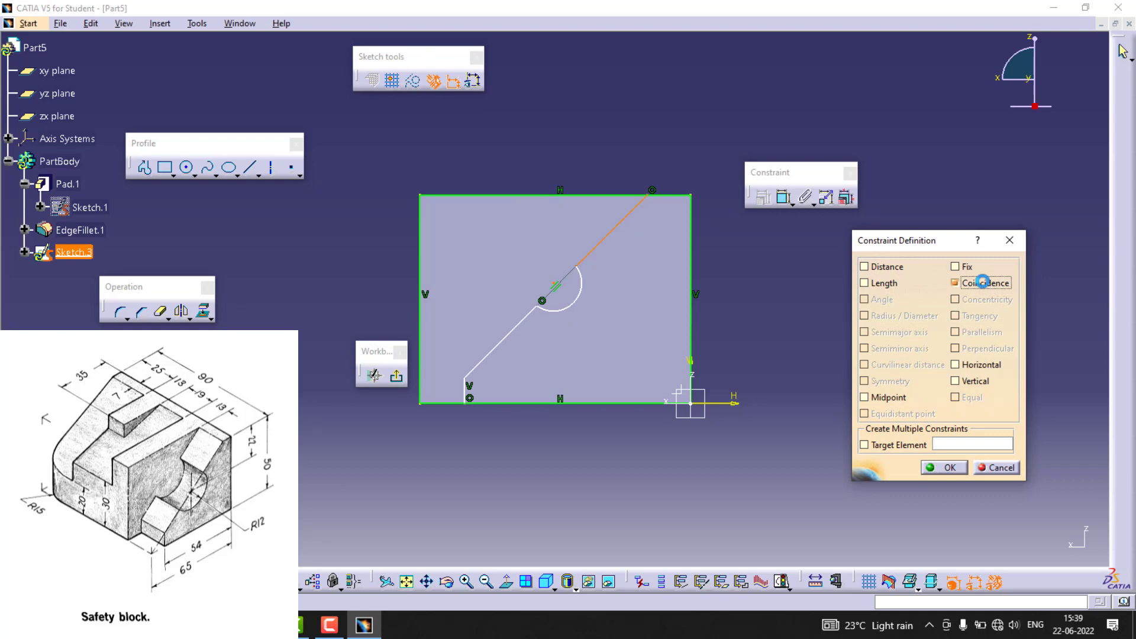
left_click(945, 468)
Dimension the arc between the diagonal lines and set its radius to 12 mm
left_click(784, 197)
left_click(576, 301)
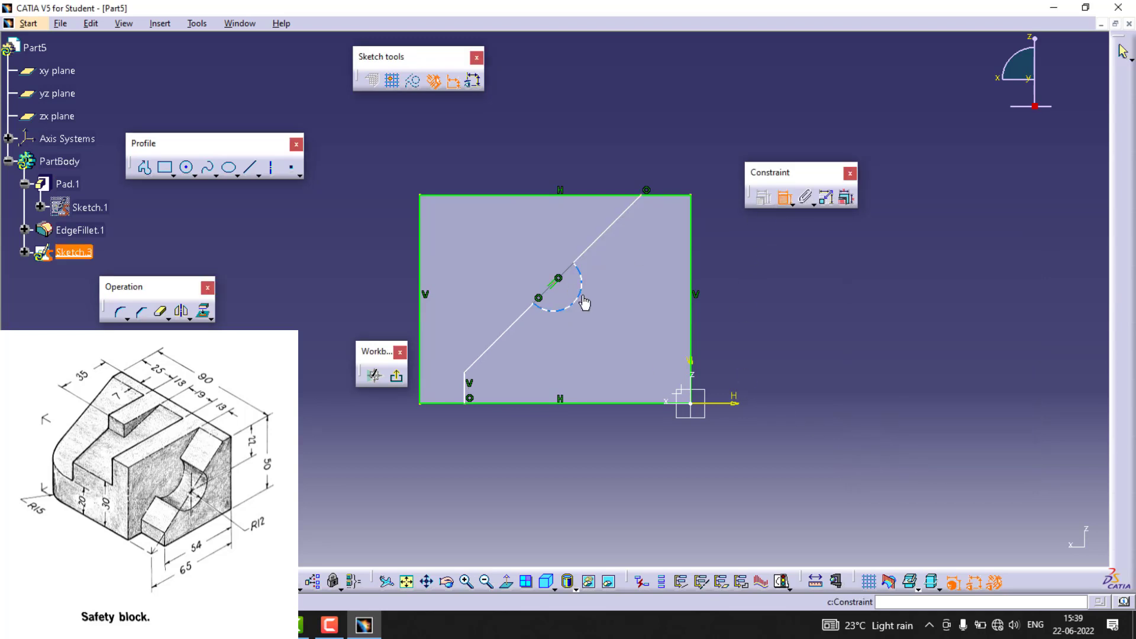
left_click(614, 311)
double_click(616, 306)
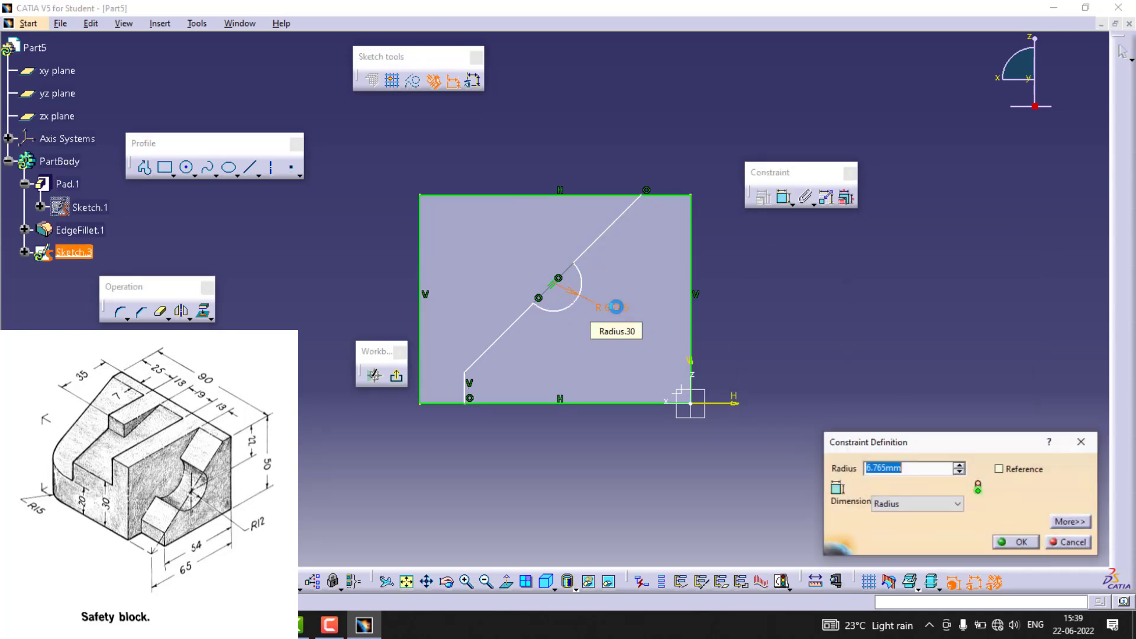
type("12")
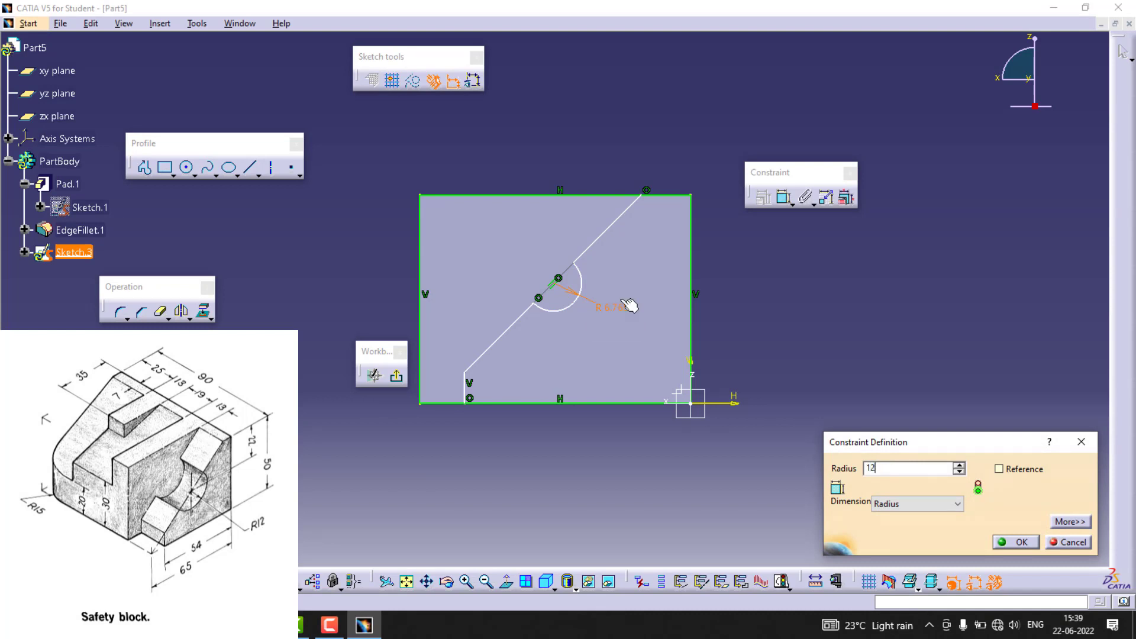
key("Return")
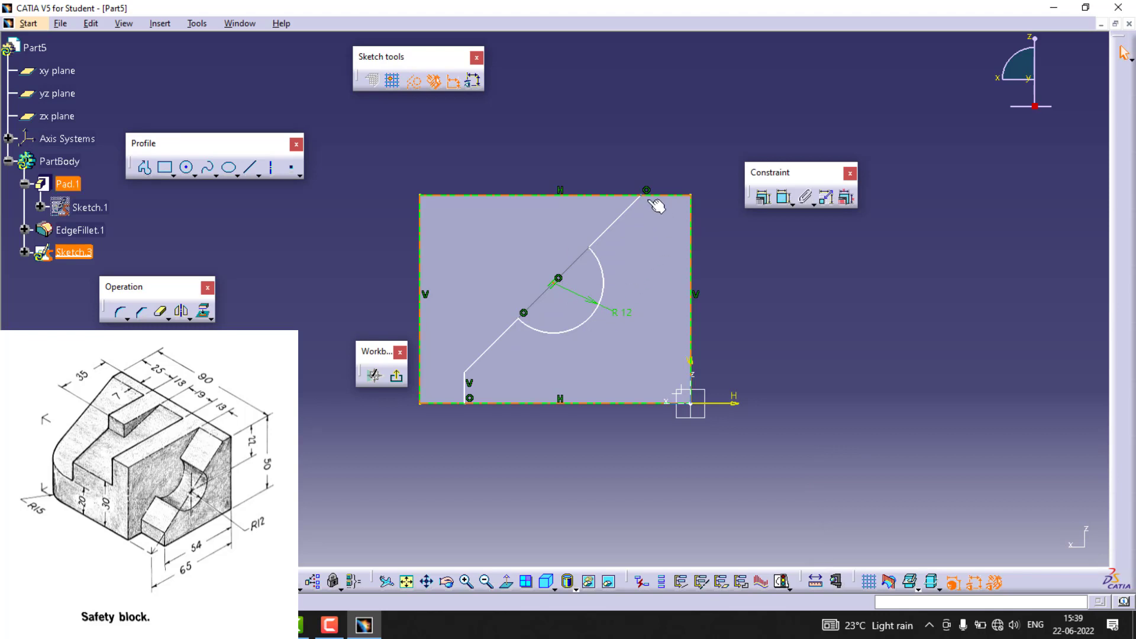
Dimension the arc's centre from the rectangle's upper edge and set the distance to 22 mm
left_click(616, 195)
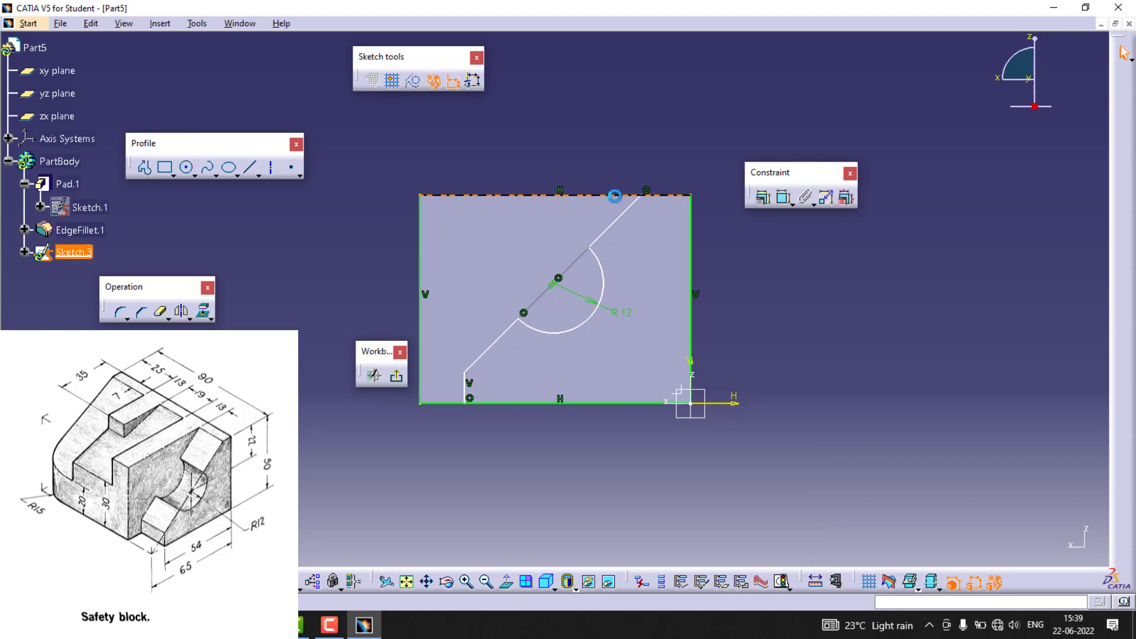
left_click(784, 197)
left_click(560, 281)
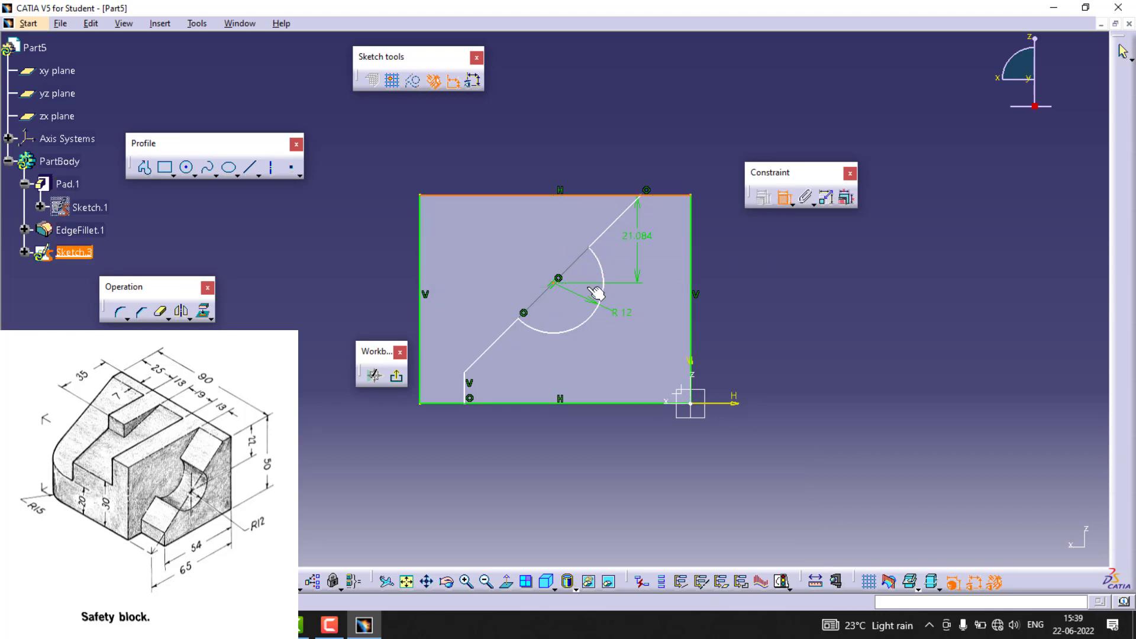
double_click(754, 264)
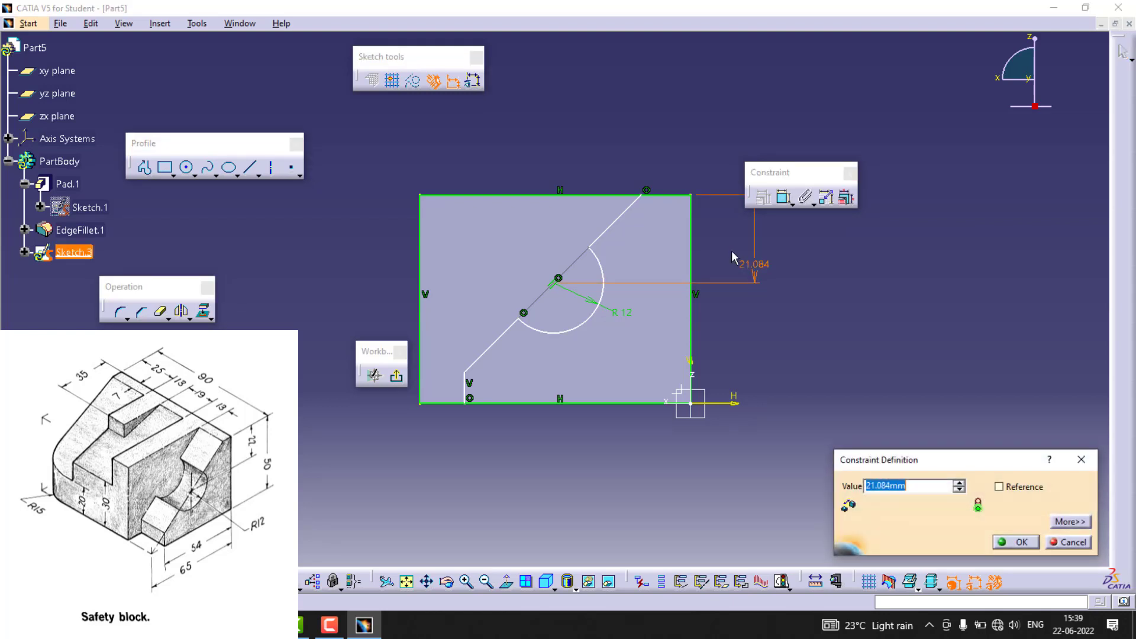
type("22mm")
key("Return")
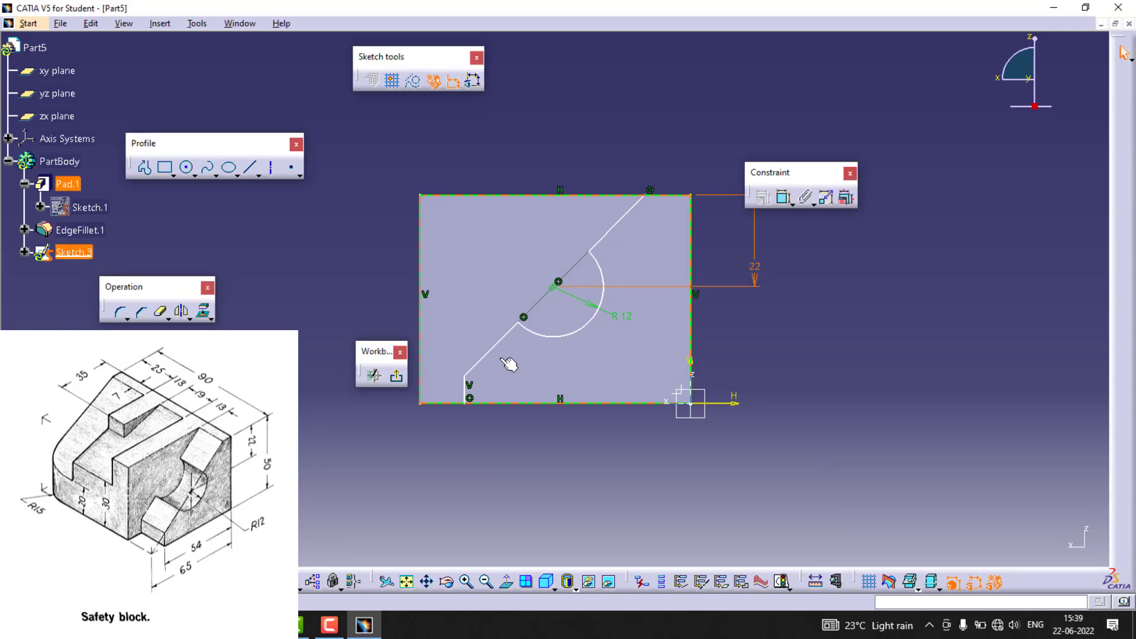
Dimension the short vertical line from the rectangle's vertical edge at the origin and set the distance to 54 mm
left_click(465, 393)
left_click(690, 350)
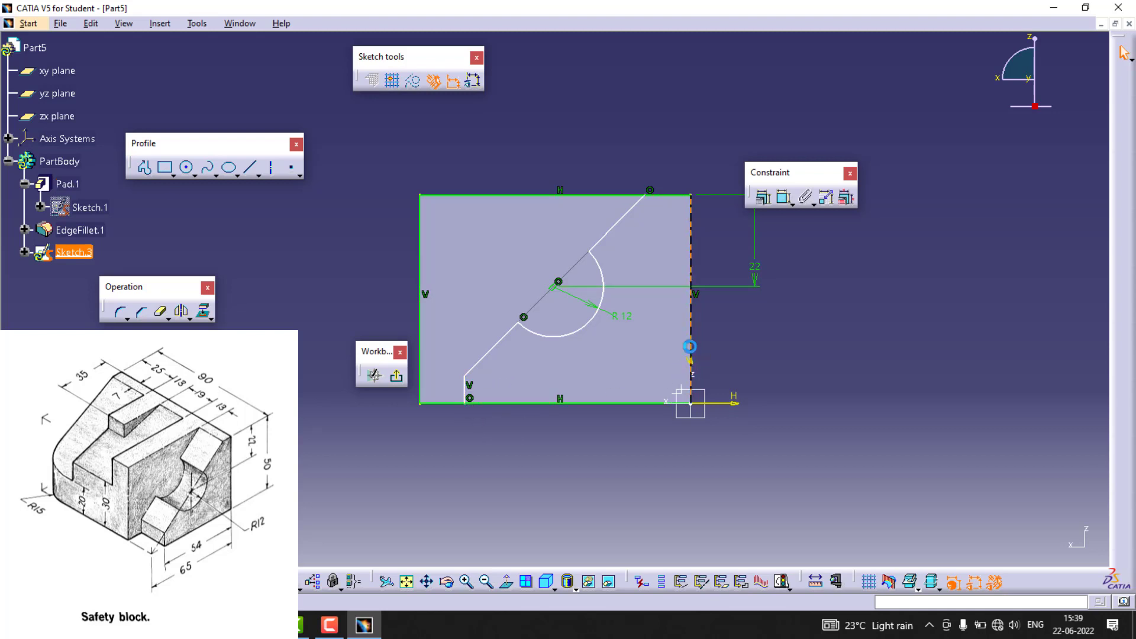
left_click(784, 197)
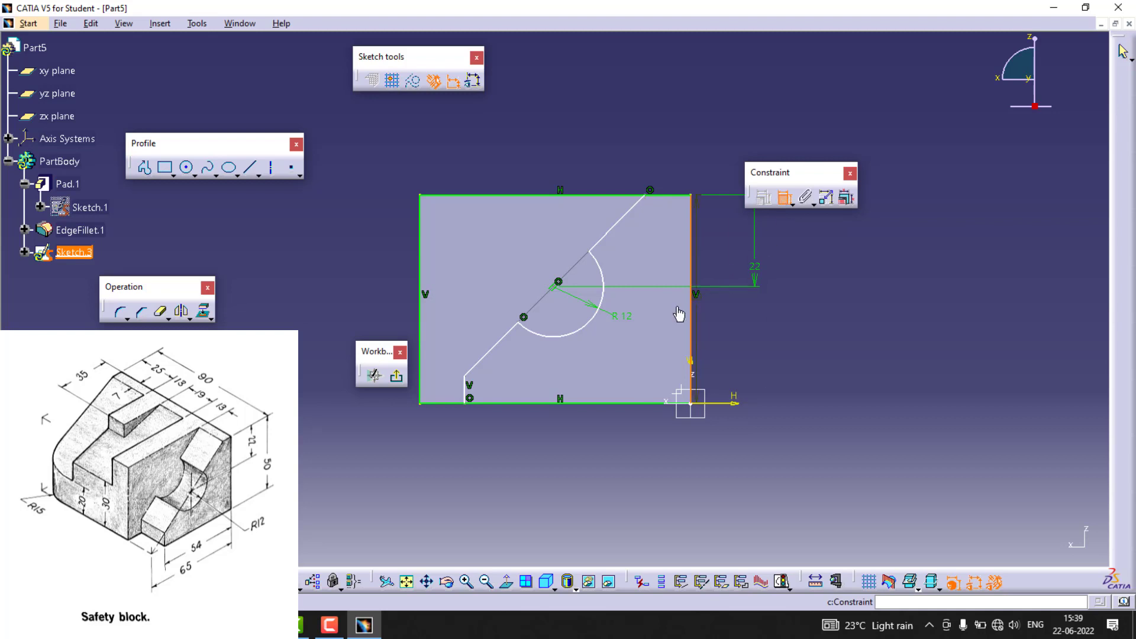
left_click(466, 391)
left_click(568, 465)
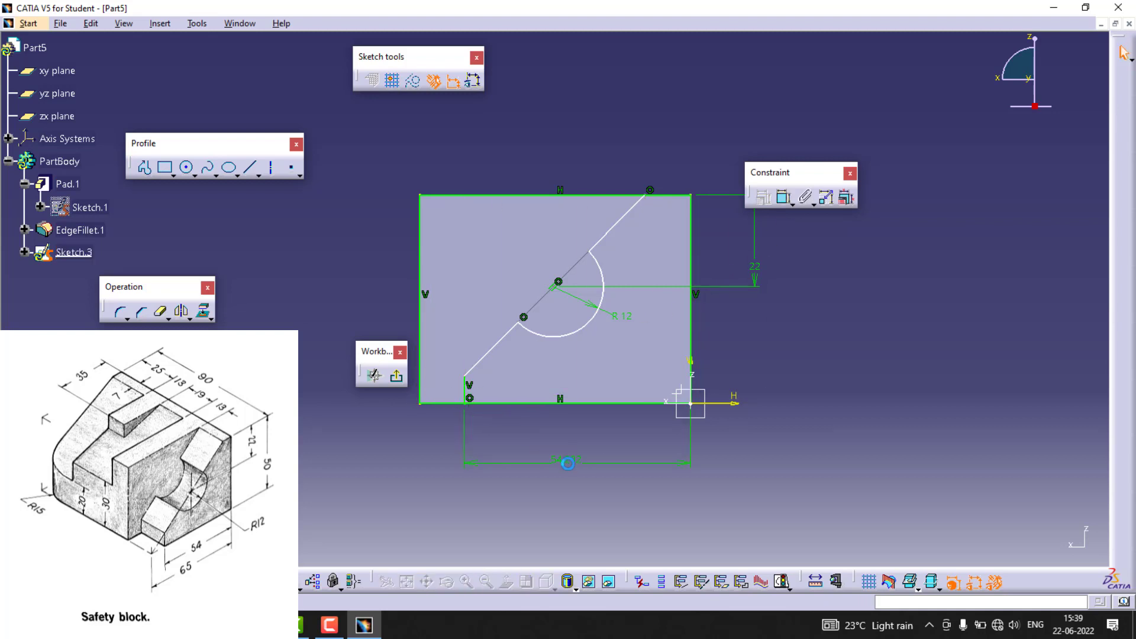
double_click(571, 461)
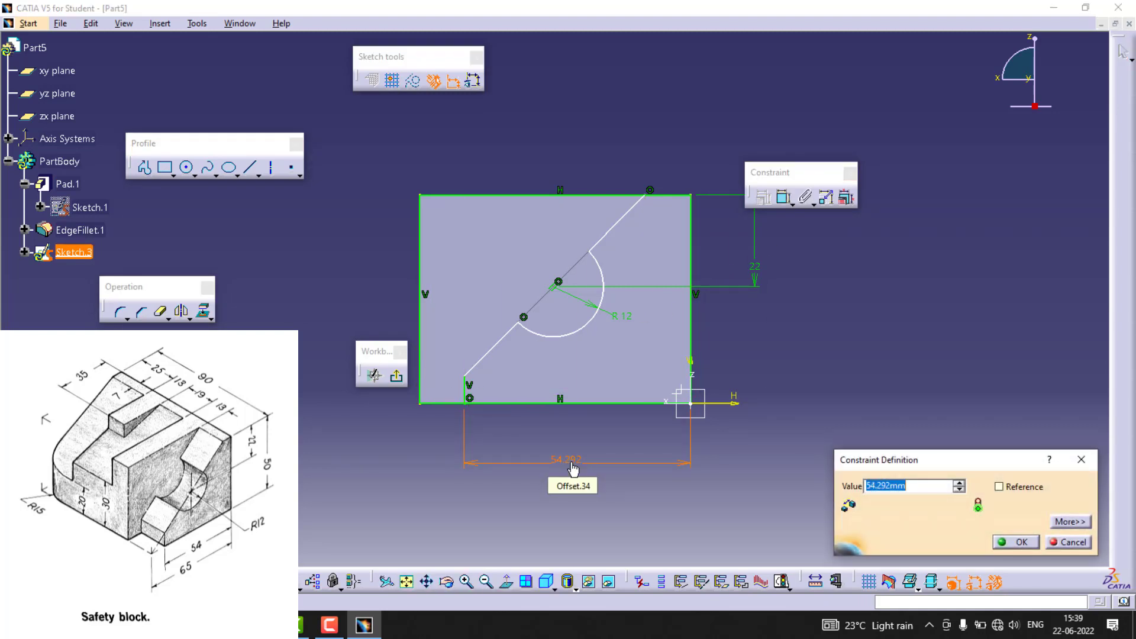
type("54")
key("Return")
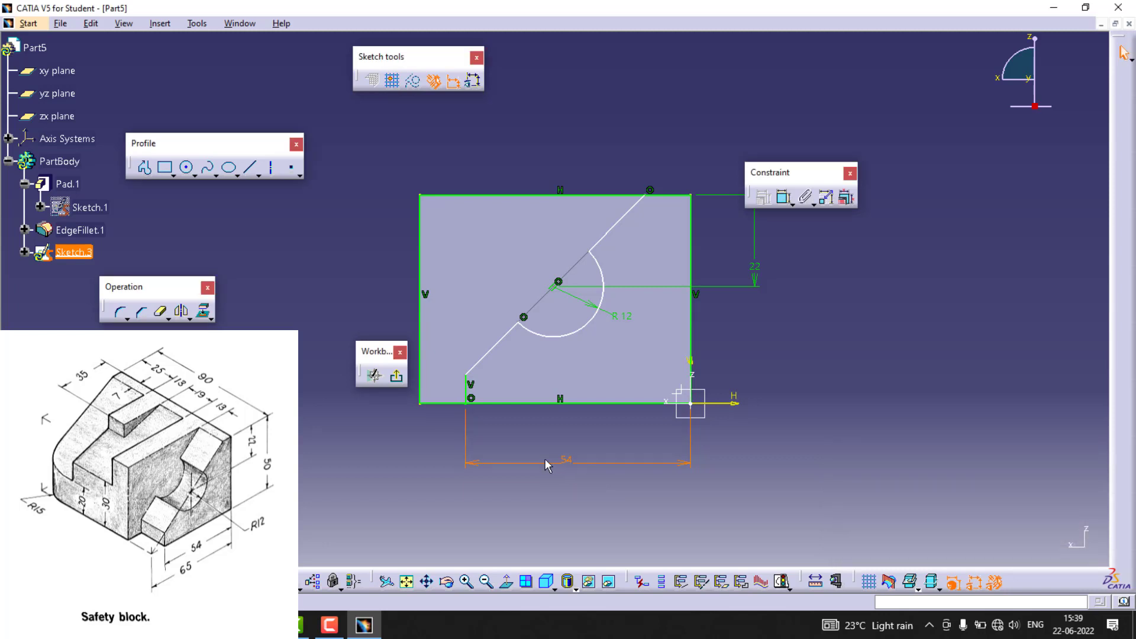
left_click(433, 452)
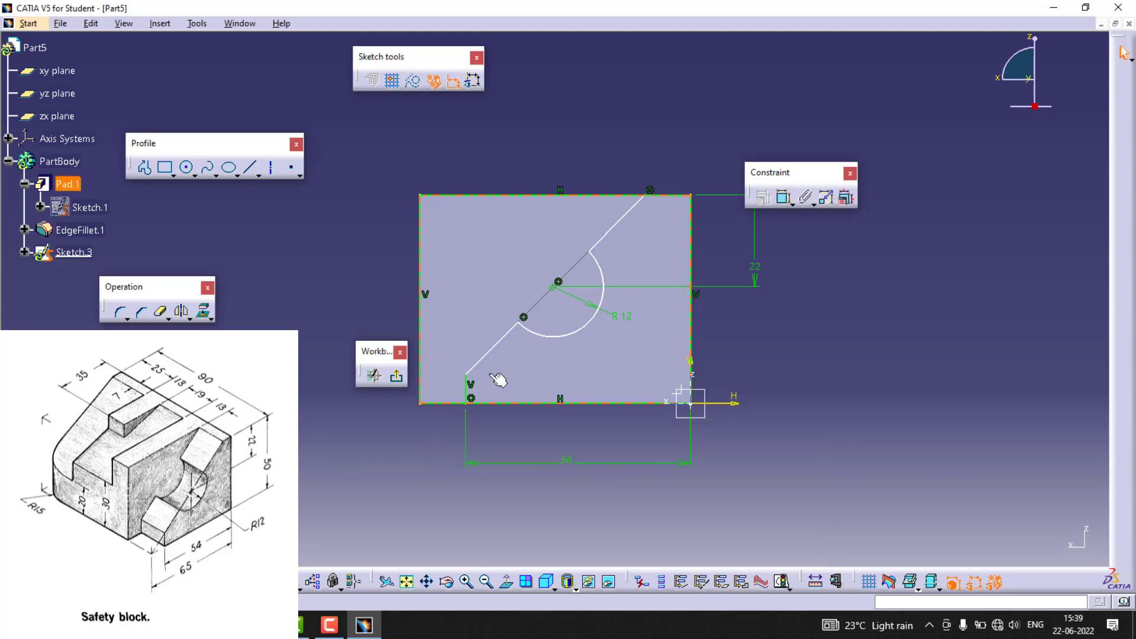
Nudge the lower end of the diagonal line slightly upward and delete the short vertical line beneath it
mouse_move(474, 381)
left_mouse_down()
mouse_move(467, 385)
mouse_move(465, 363)
mouse_move(471, 385)
mouse_move(469, 373)
left_mouse_up()
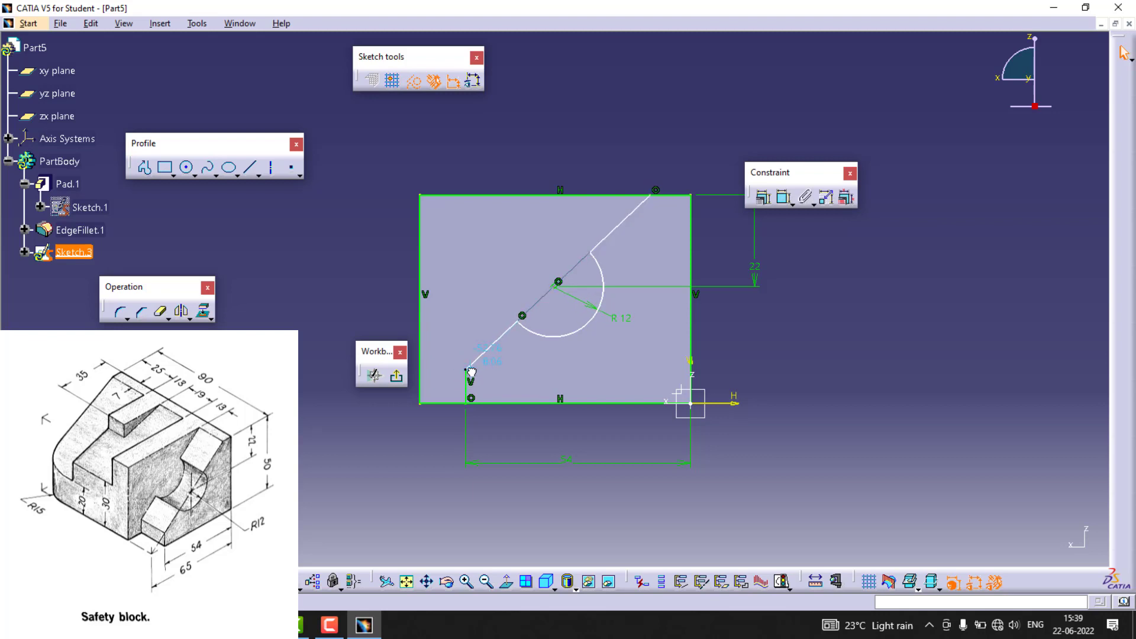
left_click(472, 393)
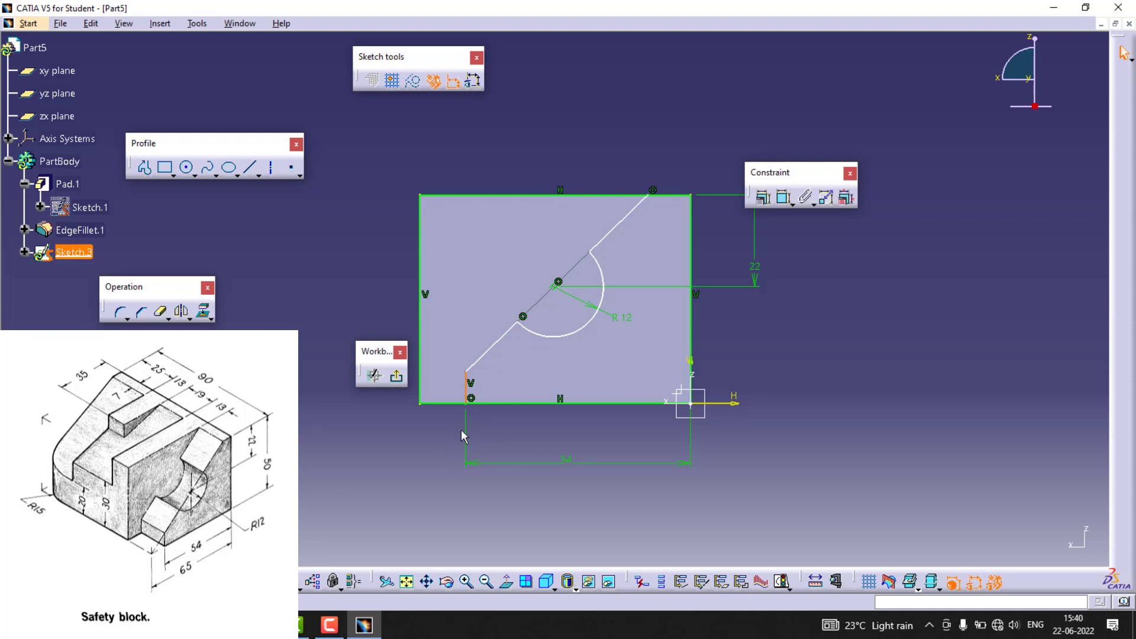
key("Delete")
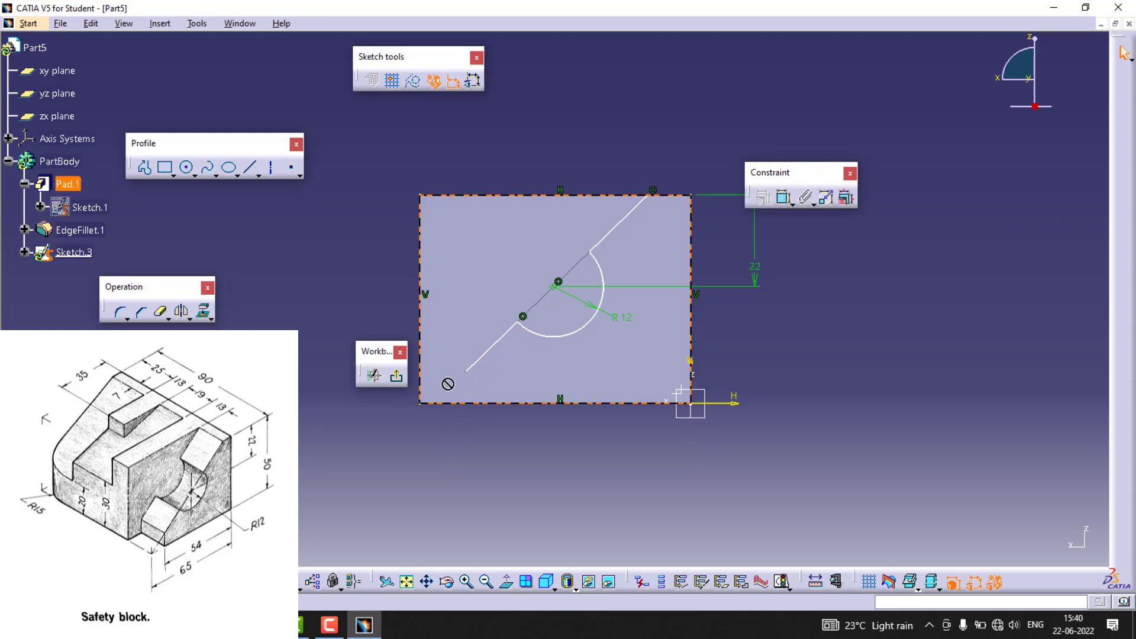
Move the diagonal line's free lower end onto the rectangle's lower corner opposite the origin and test-shift the upper arc endpoint
left_click(468, 374)
left_click_drag(467, 375, 418, 409)
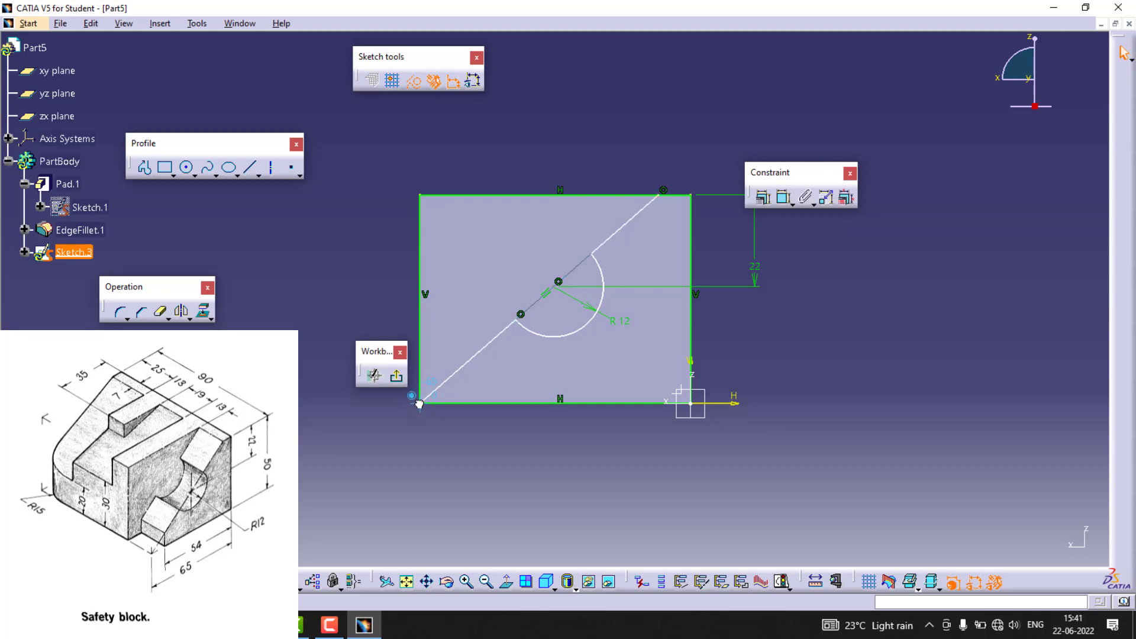
left_click(446, 453)
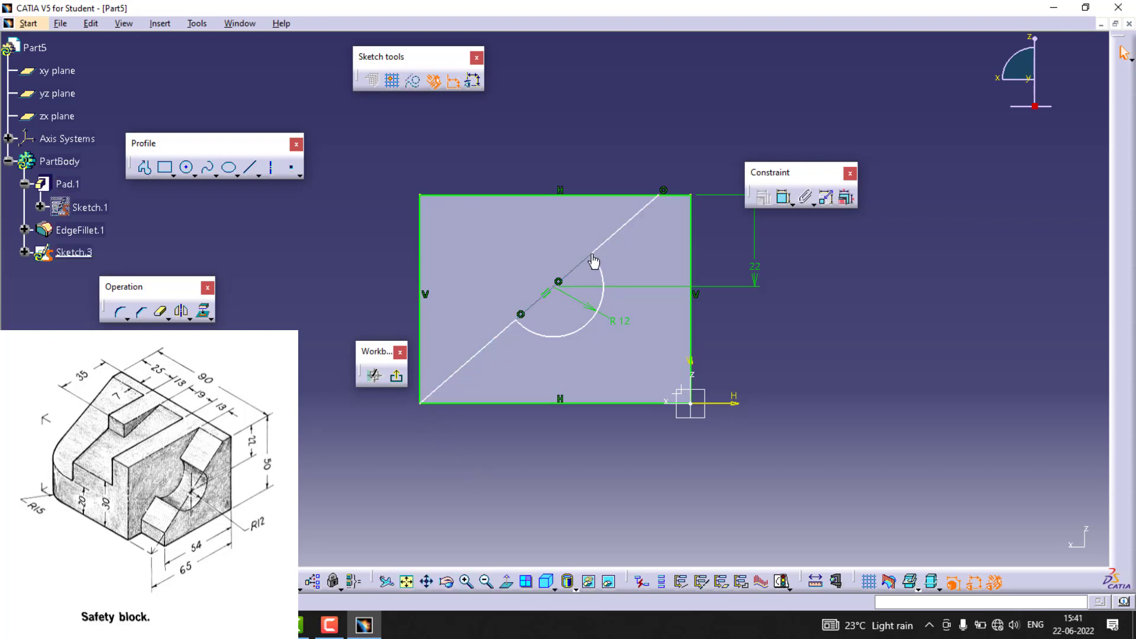
mouse_move(593, 257)
left_mouse_down()
mouse_move(609, 247)
mouse_move(605, 270)
mouse_move(585, 256)
left_mouse_up()
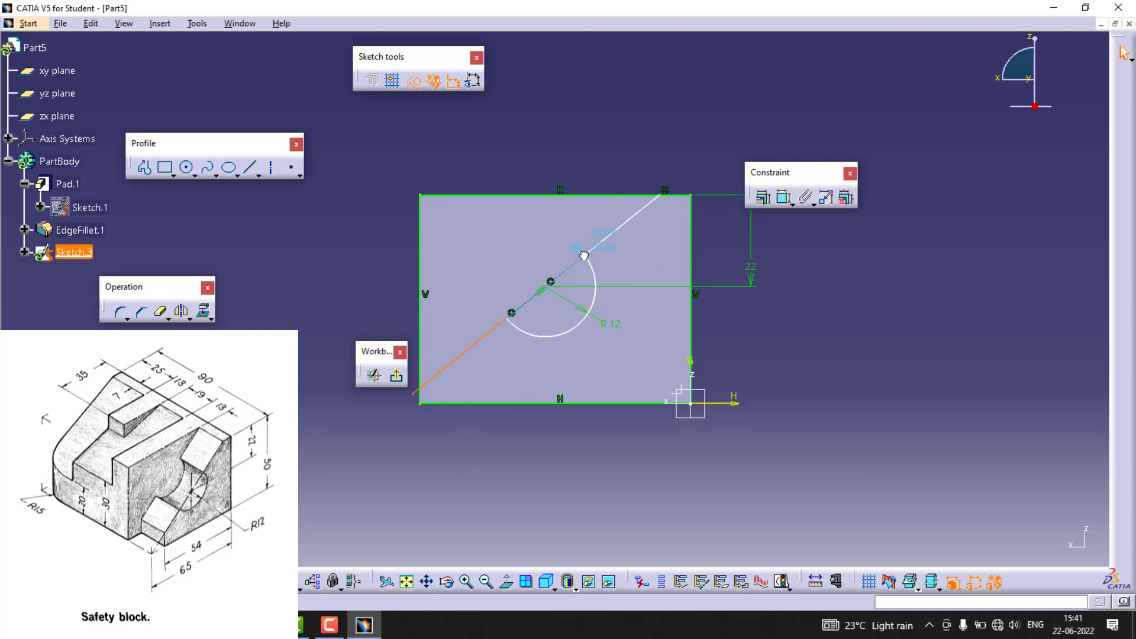
left_click(433, 432)
Constrain the diagonal's lower end to be coincident with the rectangle's lower corner opposite the origin
left_click(416, 392)
left_click(690, 266, "ctrl")
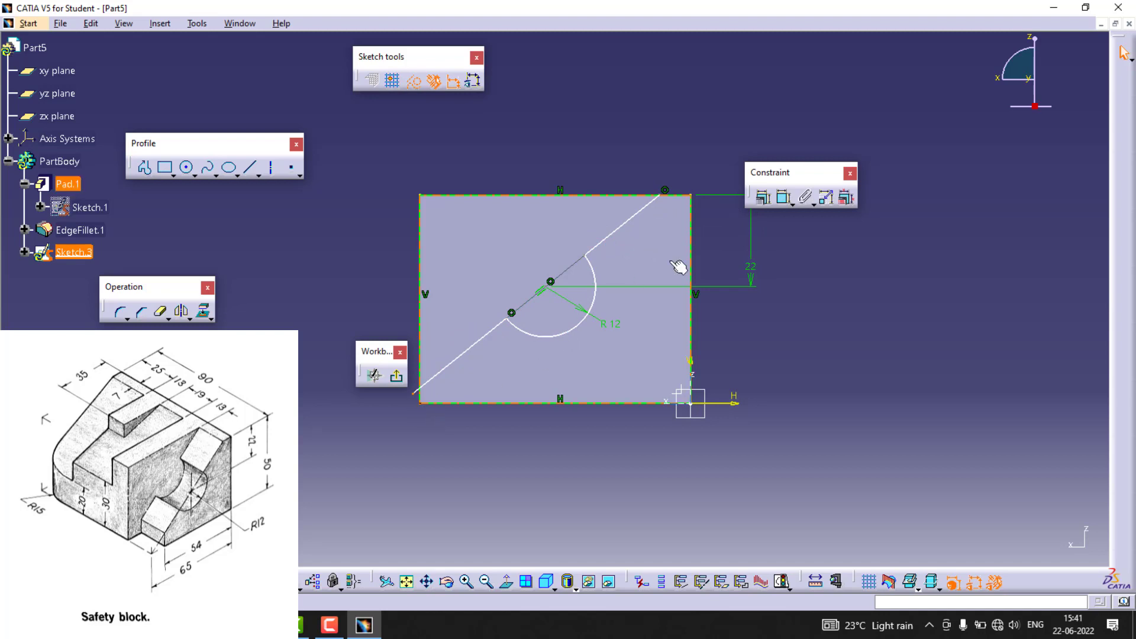
left_click(764, 197)
left_click(993, 286)
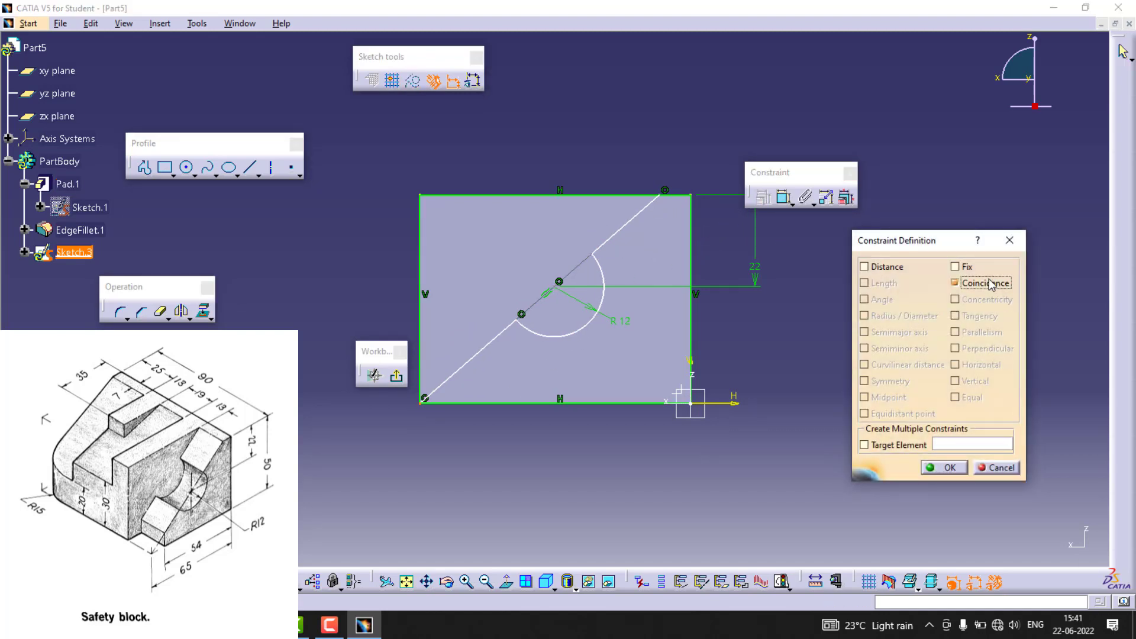
left_click(937, 469)
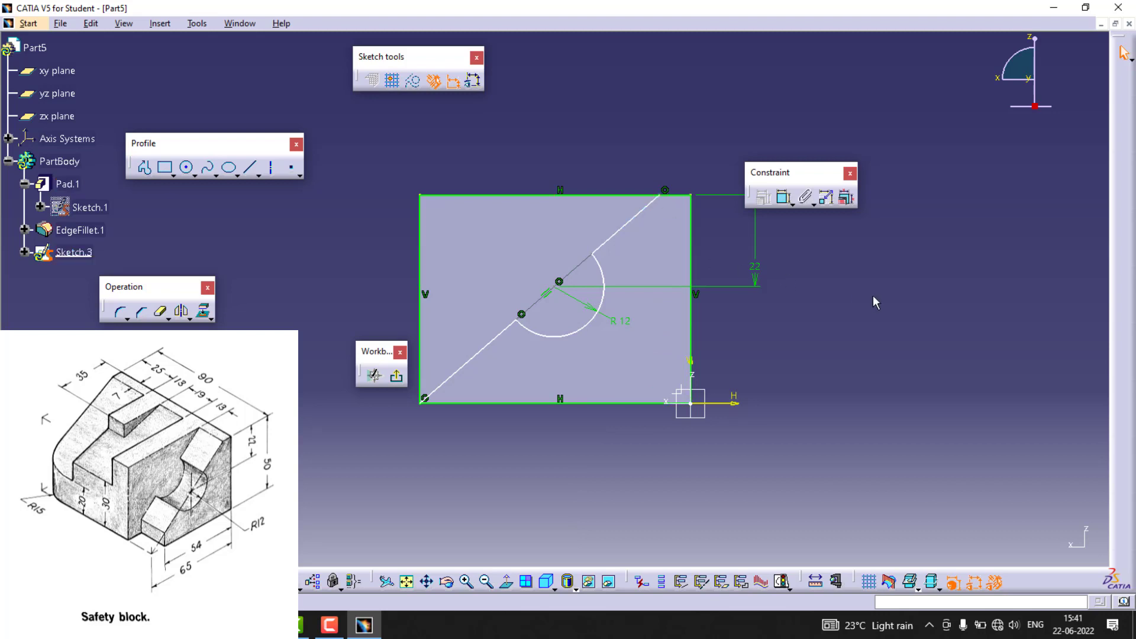
Dimension the diagonal's upper end from the rectangle's upper corner above the origin and set the distance to 7 mm
left_click(783, 197)
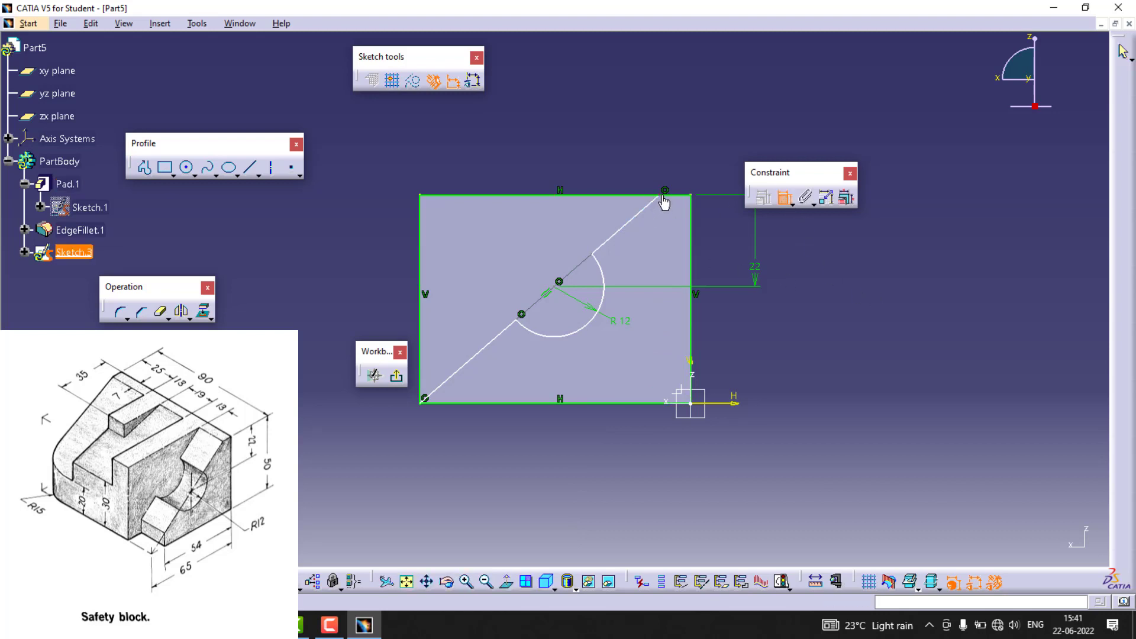
left_click(692, 194)
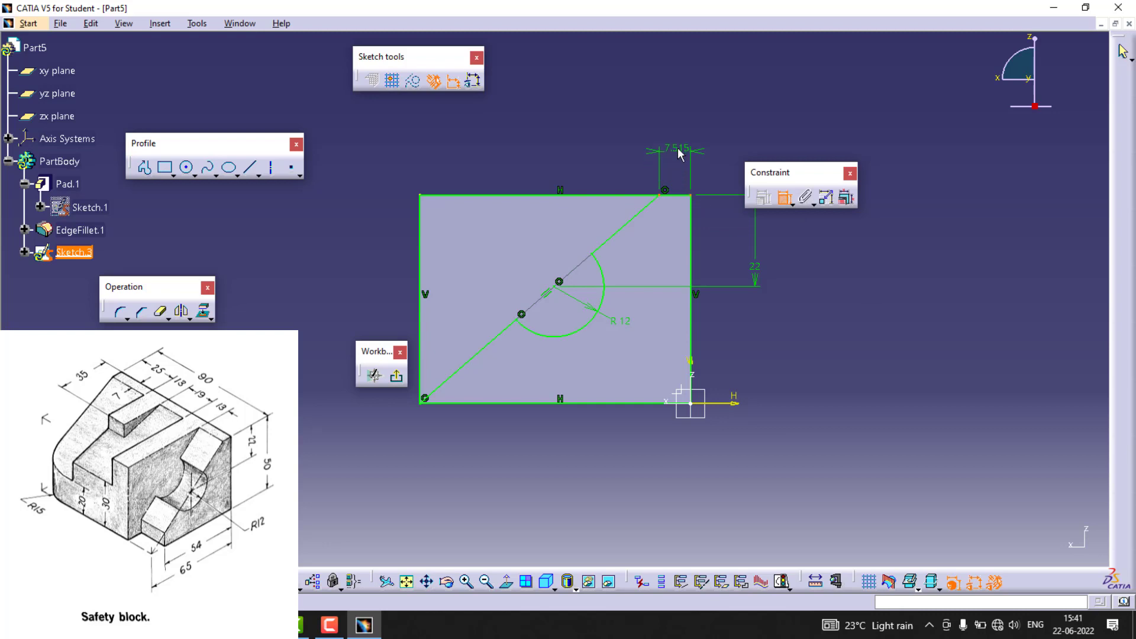
left_click(680, 150)
double_click(685, 148)
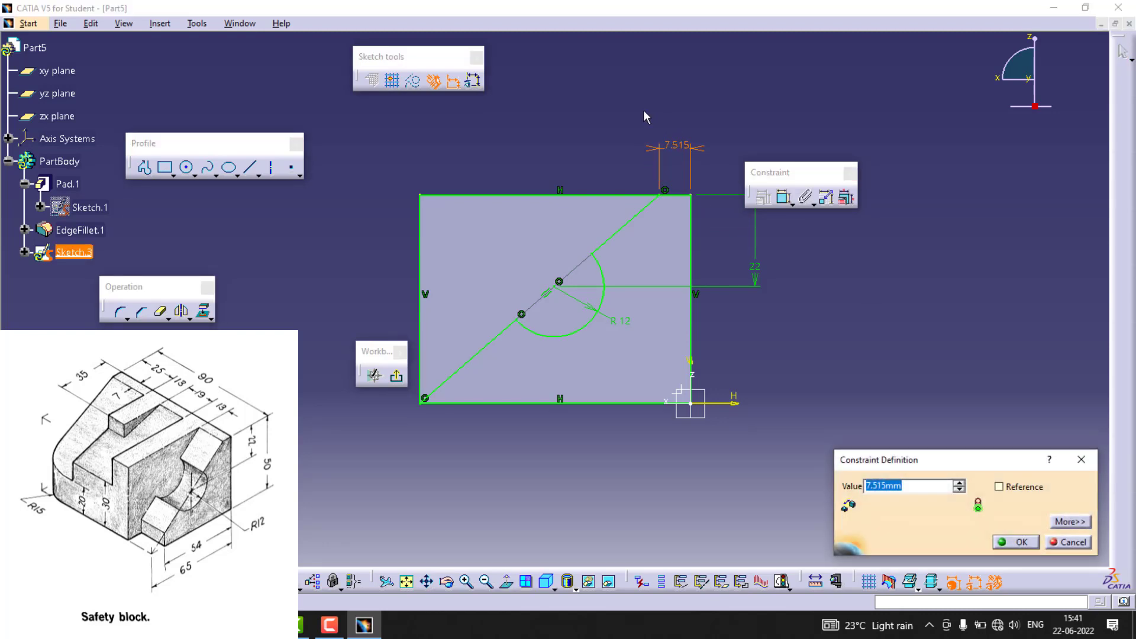
type("7")
key("Return")
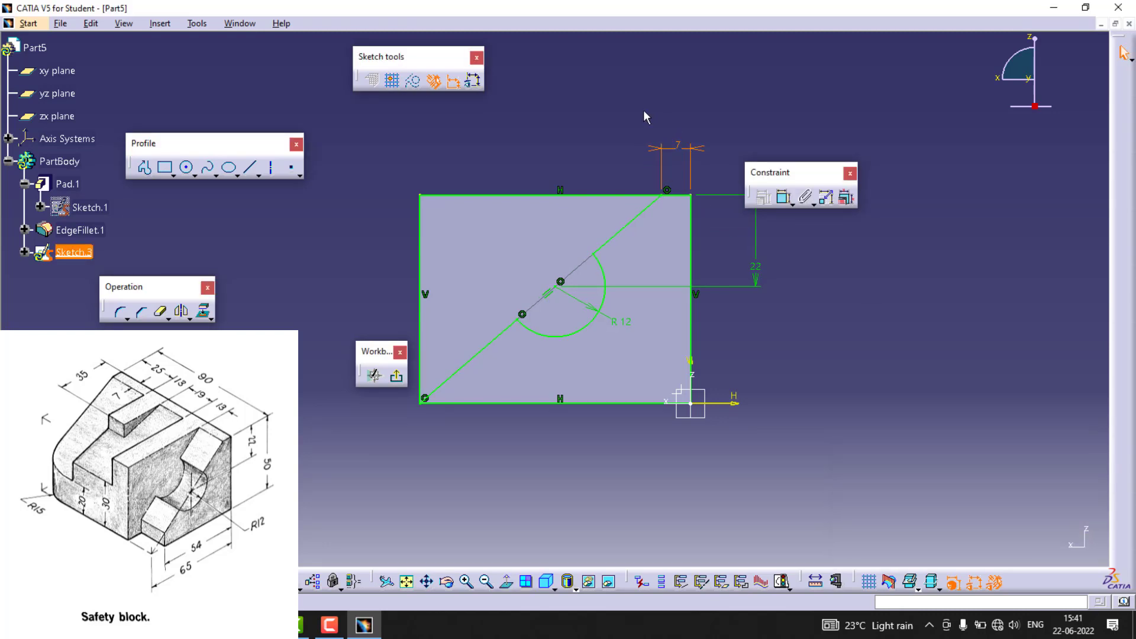
left_click(595, 166)
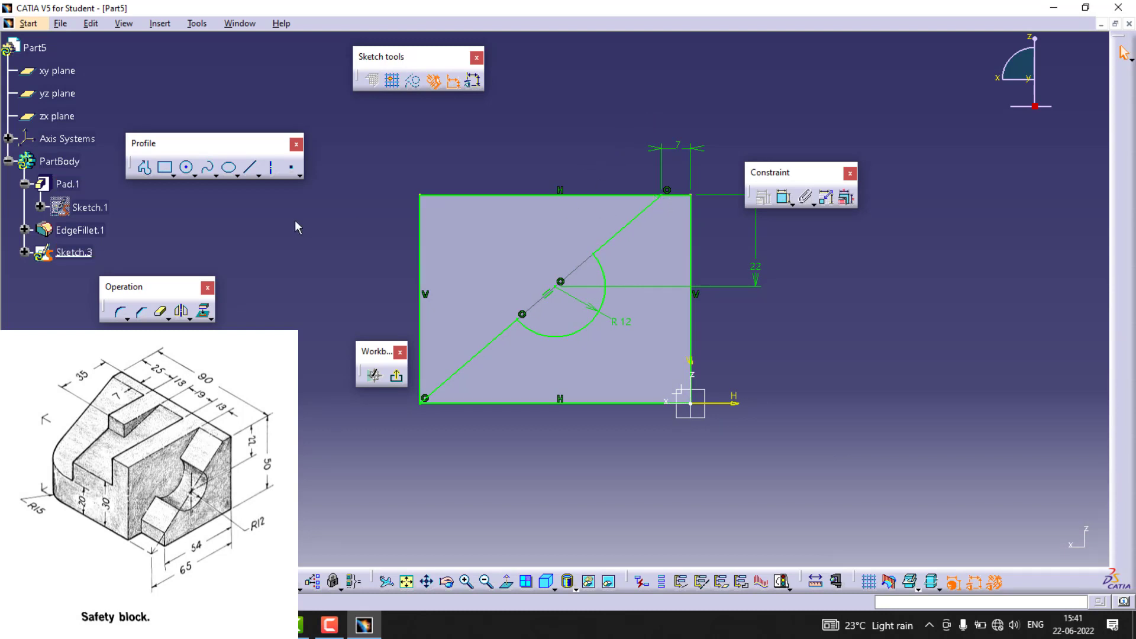
left_click(259, 176)
left_click(190, 318)
left_click(300, 172)
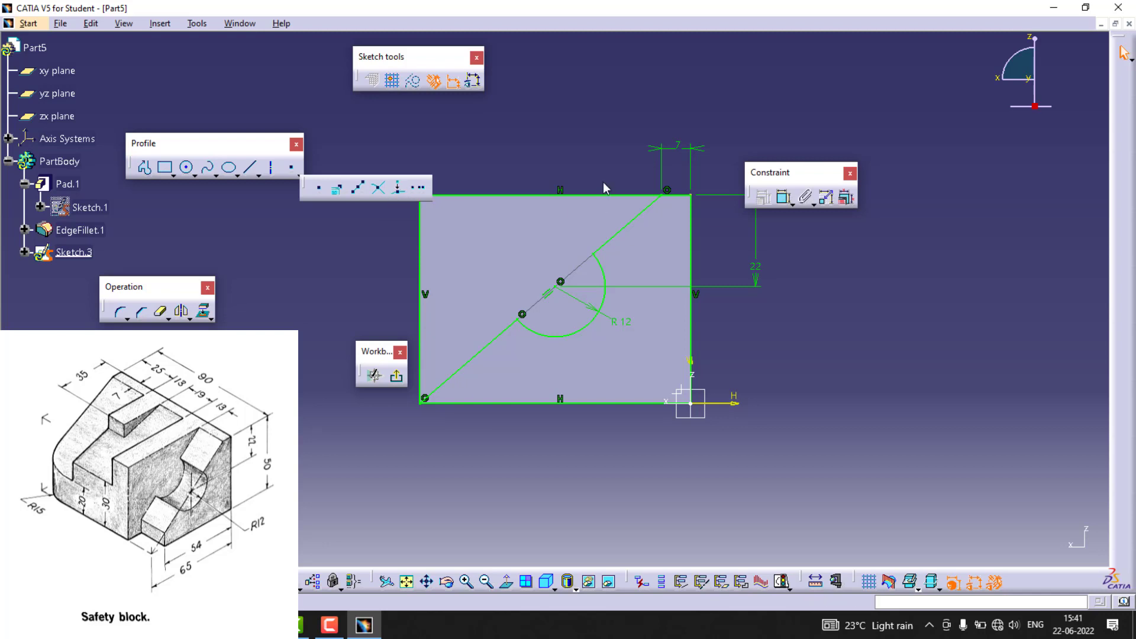
left_click(582, 161)
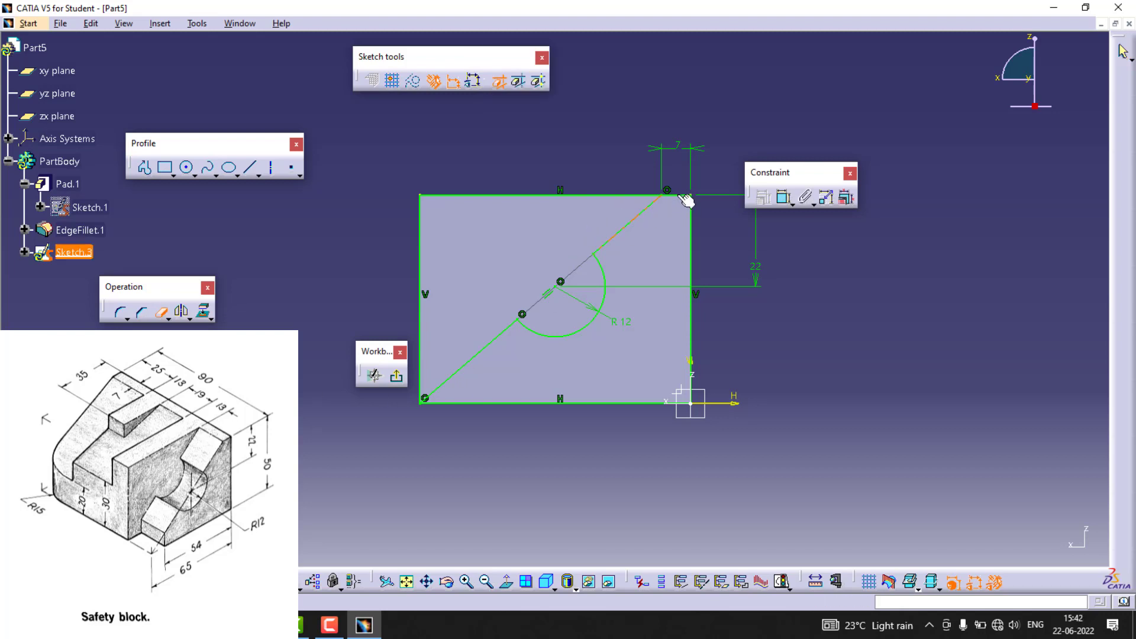
Quick-trim the long part of the rectangle's upper edge, keeping the short segment between the diagonal's end and the corner above the origin
middle_click_drag(936, 376, 919, 296)
middle_click_drag(622, 288, 560, 365)
middle_click_drag(605, 278, 607, 241)
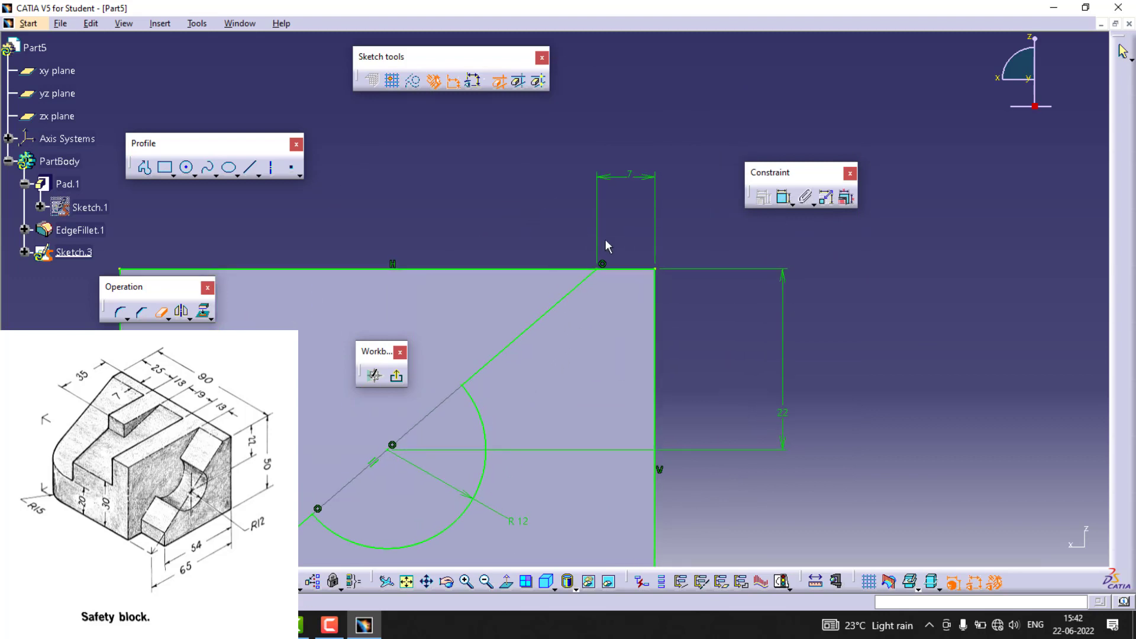
left_click(522, 267)
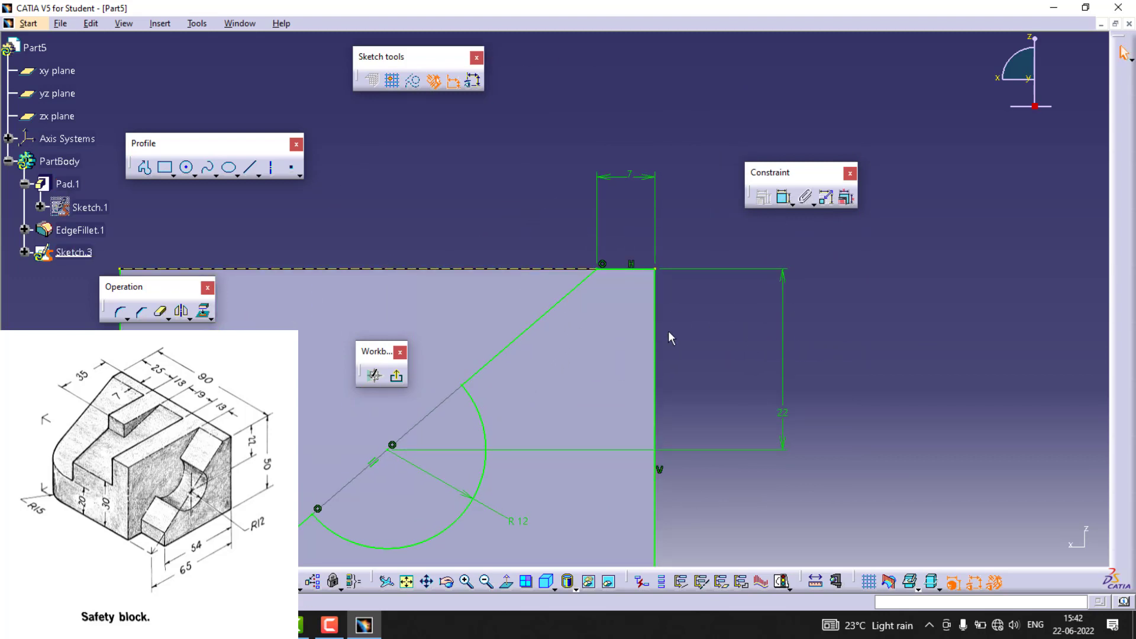
Draw a horizontal line from the rectangle's upper corner opposite the origin side to the diagonal's upper end
middle_click_drag(725, 333, 959, 361)
left_click(161, 311)
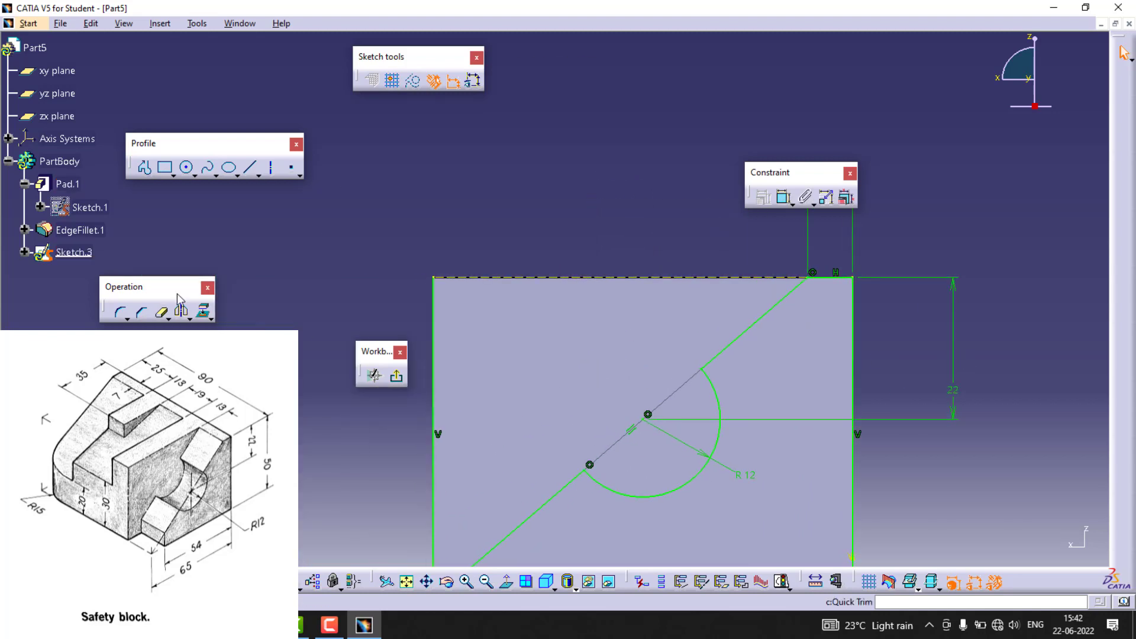
left_click(249, 169)
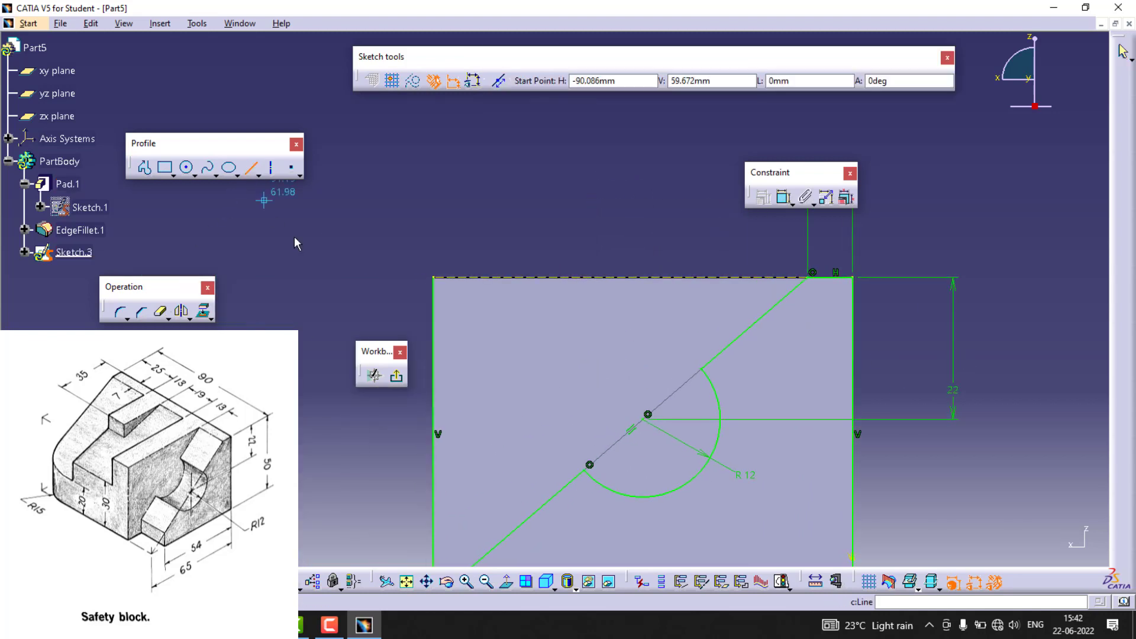
left_click(434, 283)
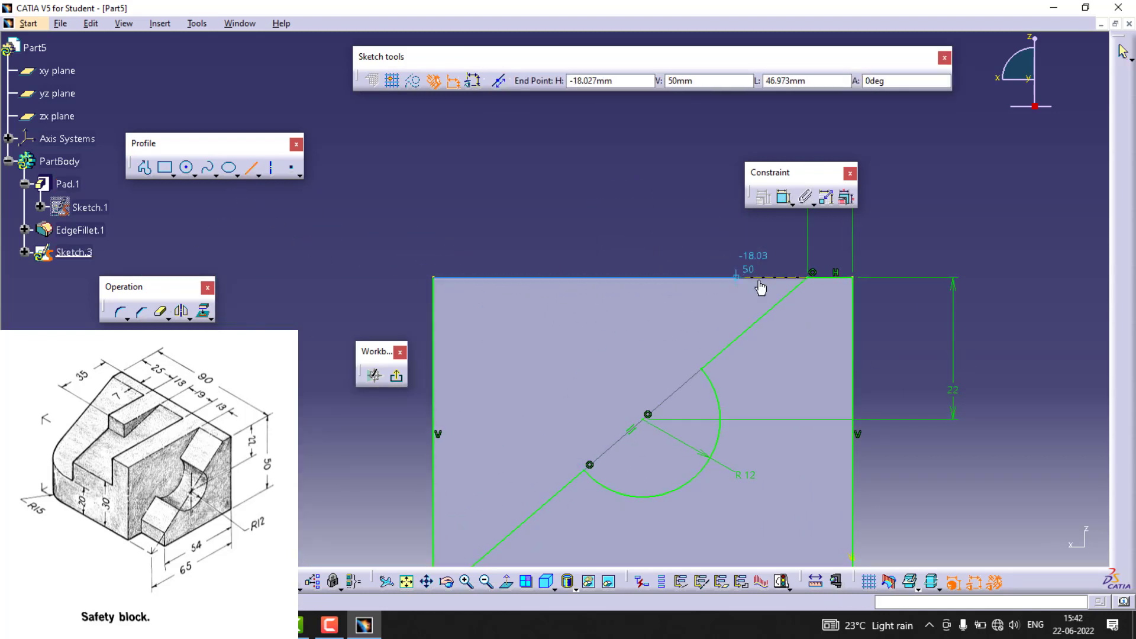
left_click(812, 281)
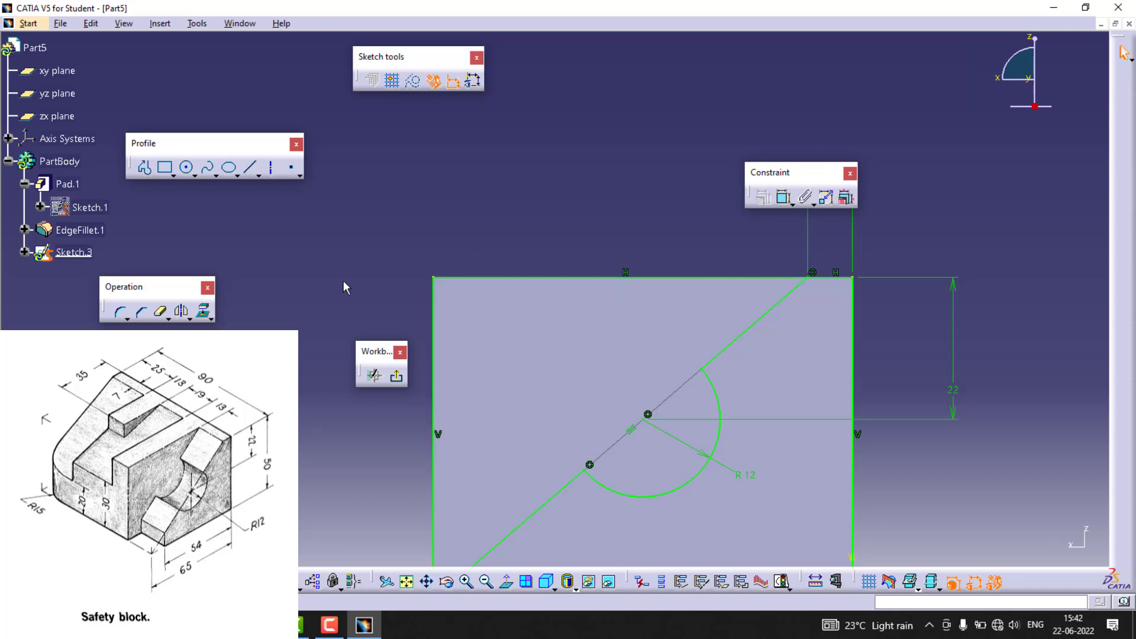
Exit the completed end-face sketch and return to part modelling
middle_click_drag(461, 215, 456, 302, "ctrl")
mouse_move(824, 376)
middle_mouse_down("ctrl")
mouse_move(817, 355)
mouse_move(740, 312)
mouse_move(767, 278)
middle_mouse_up("ctrl")
mouse_move(464, 266)
middle_mouse_down("ctrl")
mouse_move(385, 233)
mouse_move(438, 254)
mouse_move(444, 335)
middle_mouse_up("ctrl")
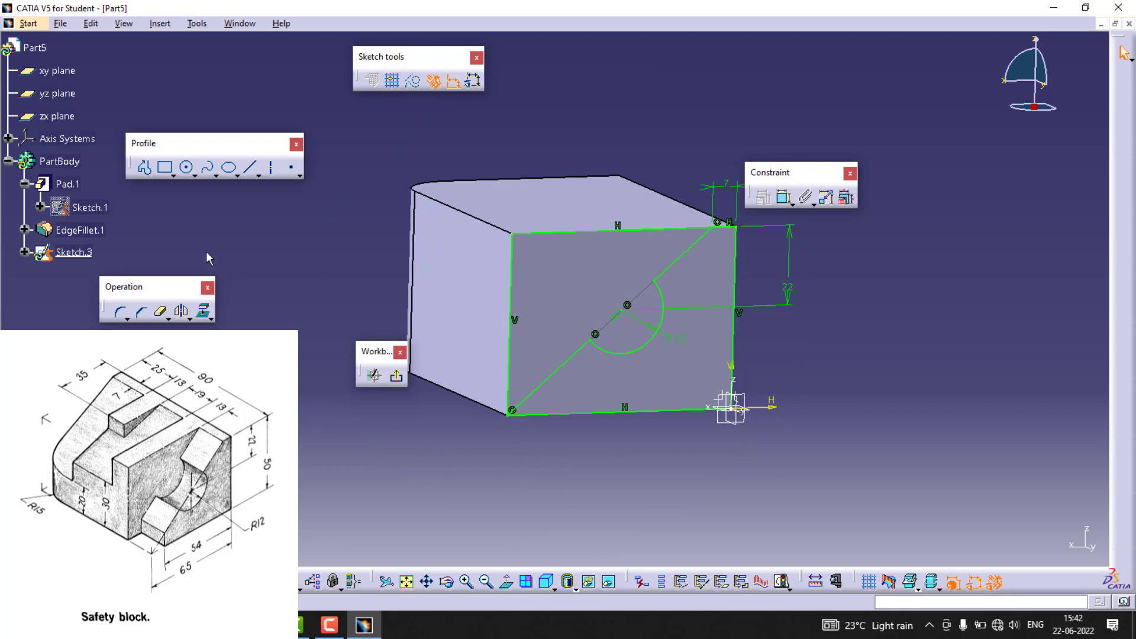
left_click(399, 379)
middle_click_drag(391, 421, 408, 429)
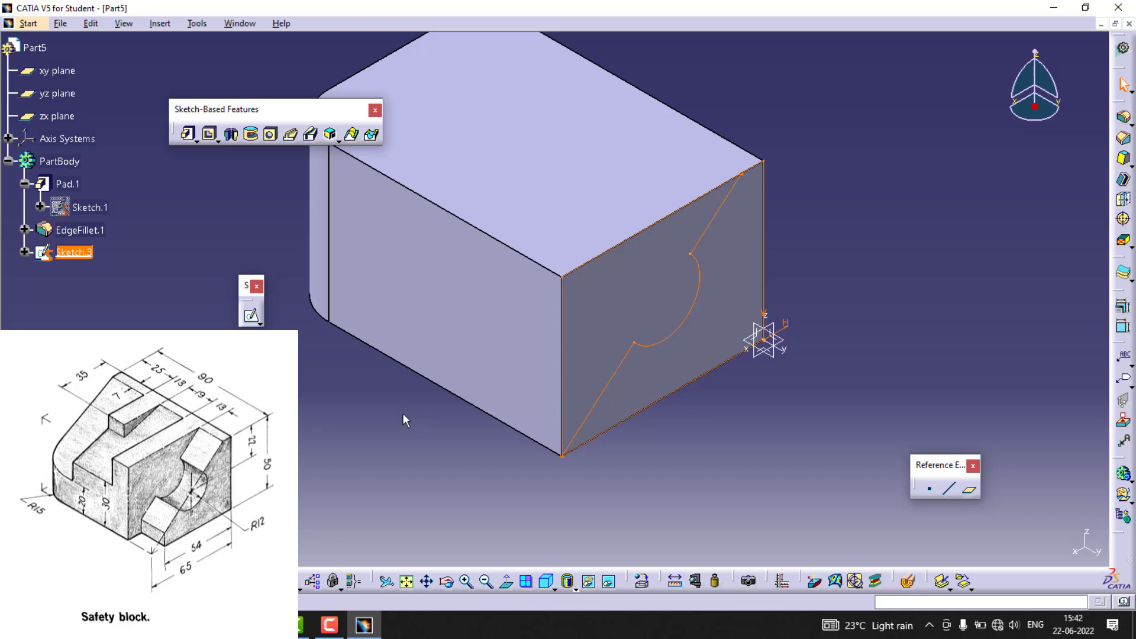
Create a Multi-Pocket from the end-face sketch, cutting the domain above the diagonal arc profile to a depth of 15 mm
left_click(219, 141)
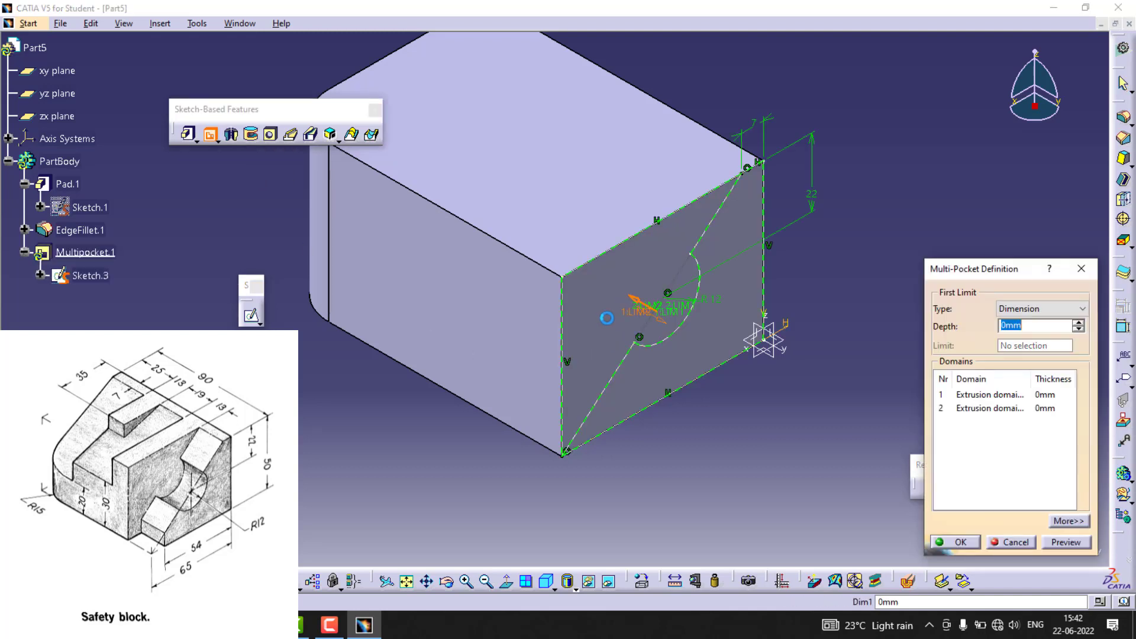
left_click(1020, 393)
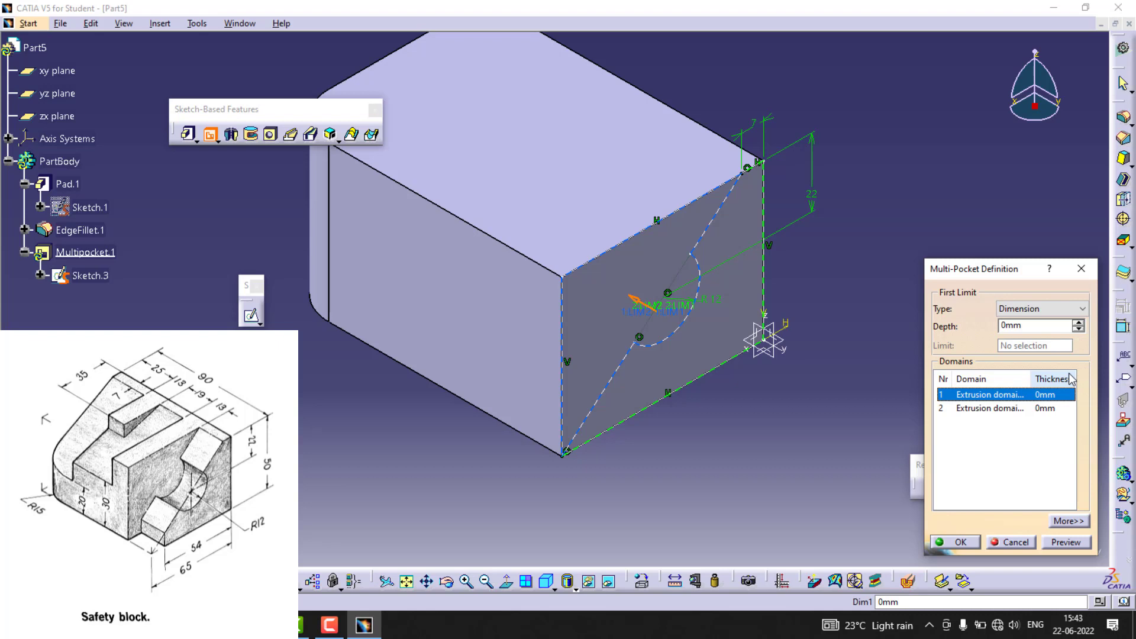
double_click(1029, 330)
type("15")
left_click(1065, 543)
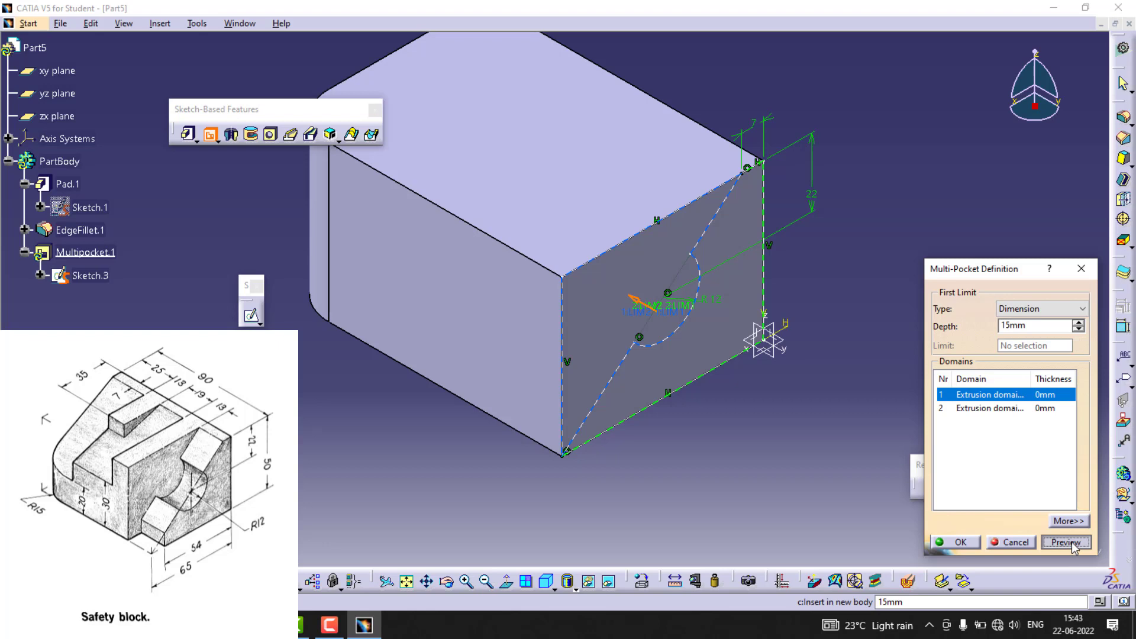
left_click(960, 543)
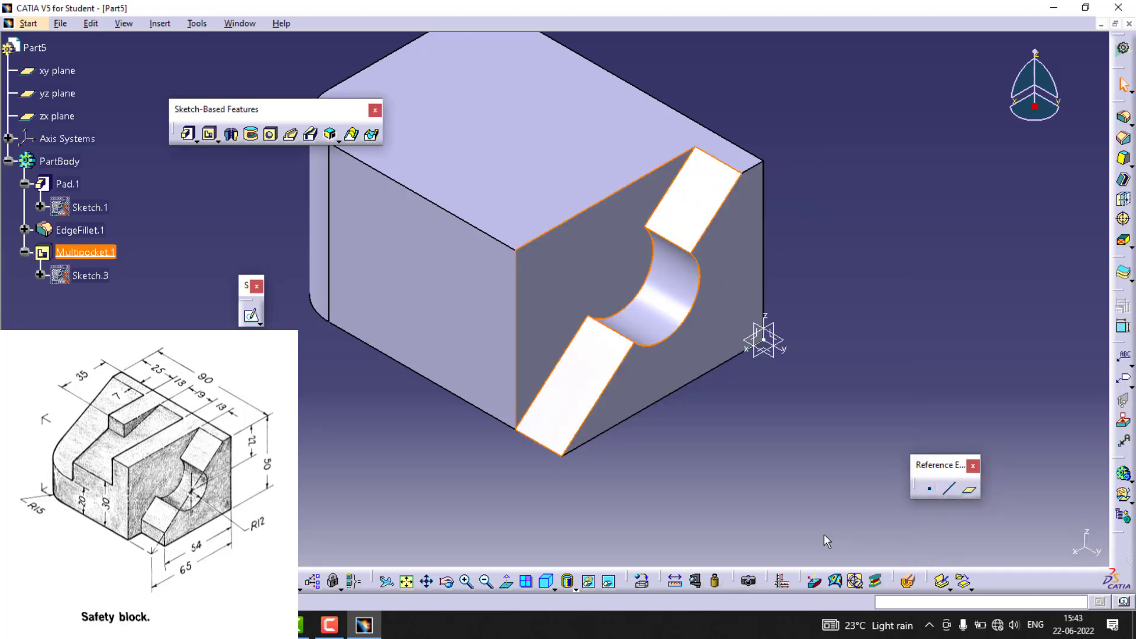
Start a new sketch on the block's end face opposite the diagonal cut, beside the rounded corner
middle_click_drag(732, 470, 821, 496)
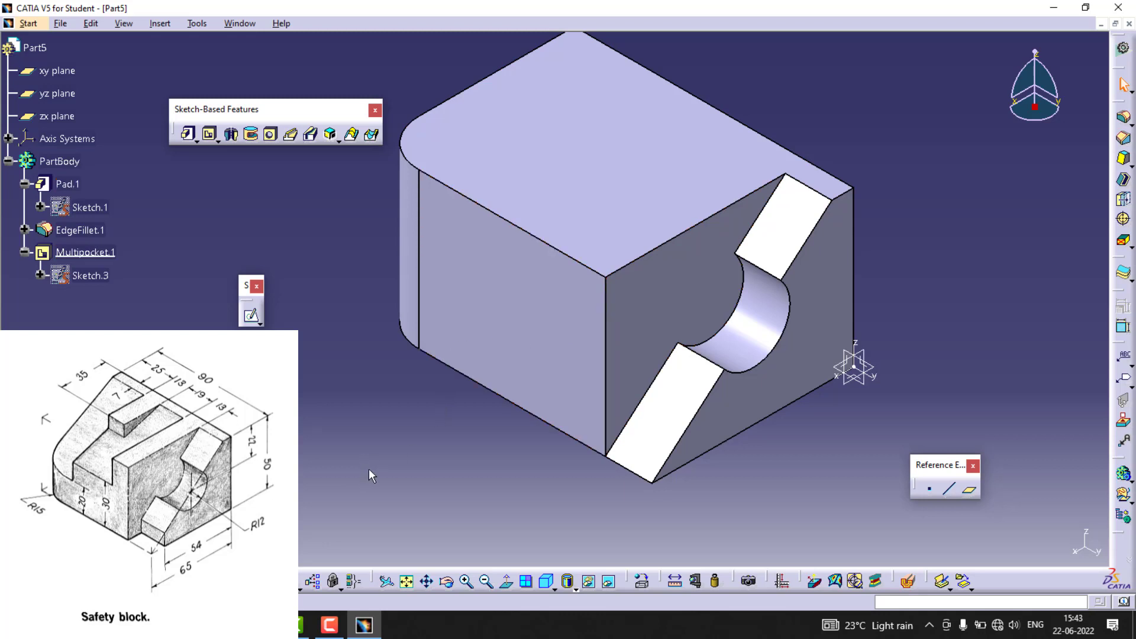
middle_click_drag(373, 472, 631, 446)
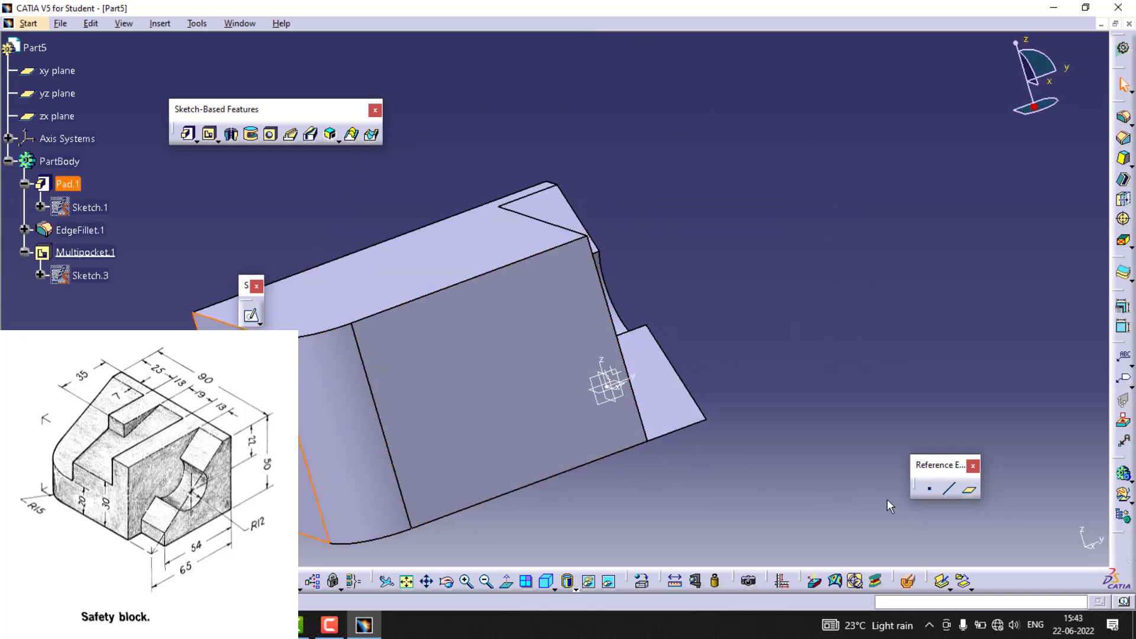
left_click(250, 315)
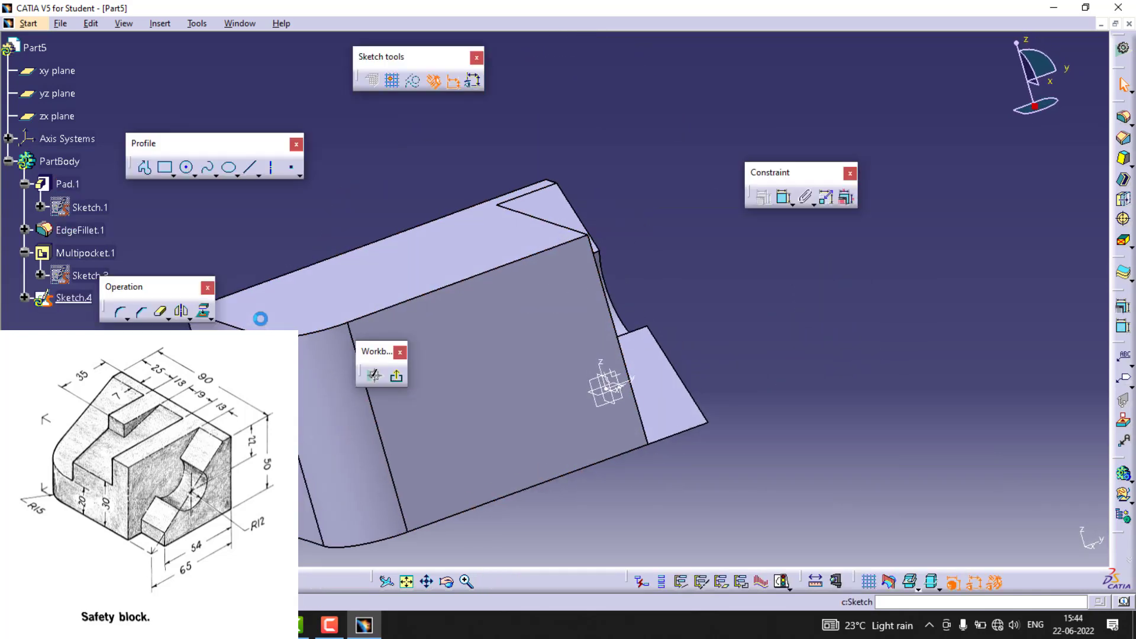
left_click(408, 581)
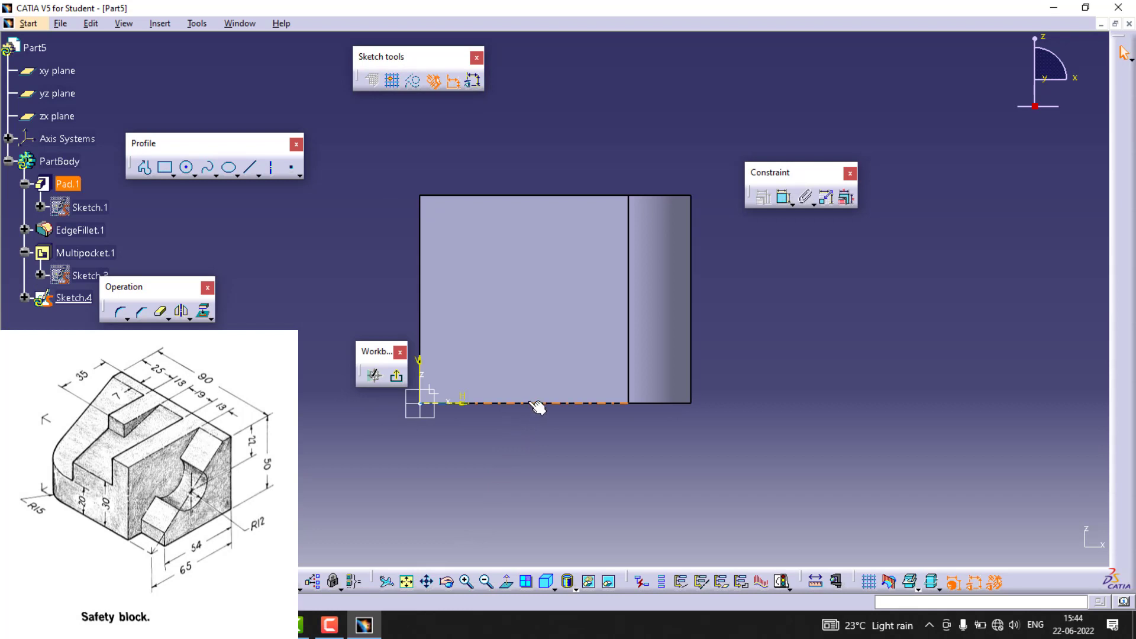
Project the end face's lower edge, its vertical edge at the origin and the block's far vertical edge as standard sketch geometry
left_click(420, 281)
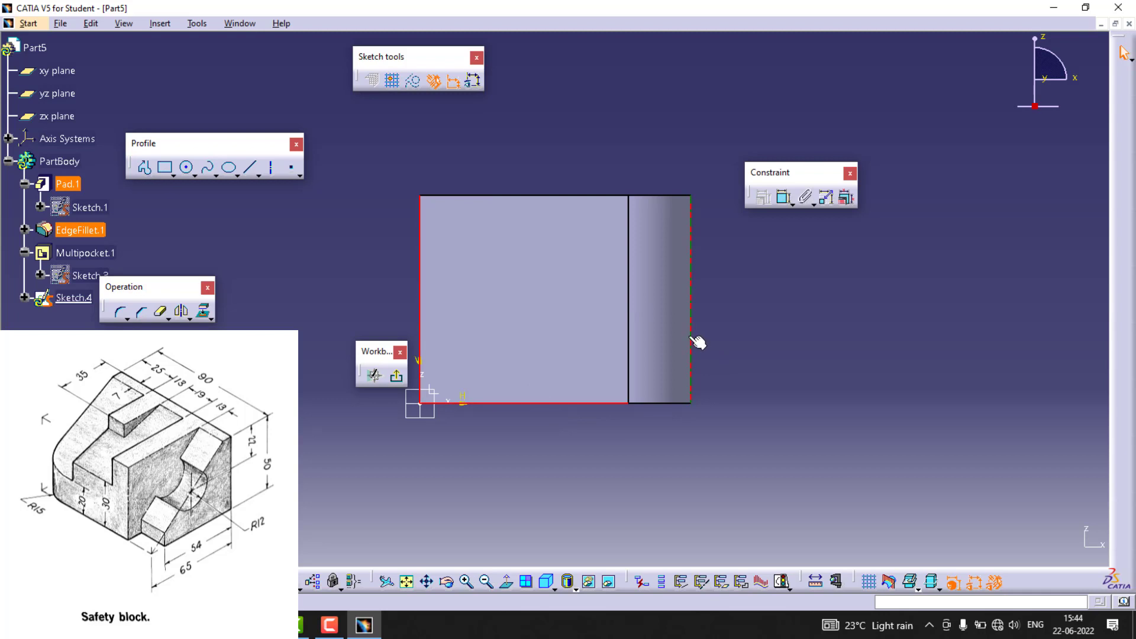
left_click(413, 81)
left_click(205, 311)
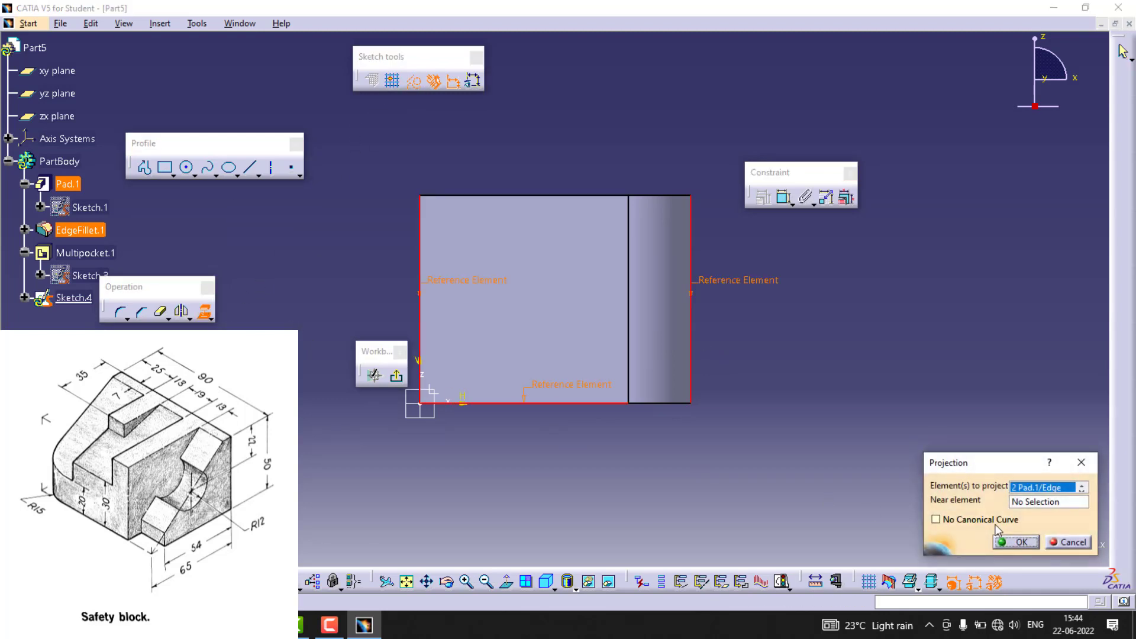
left_click(1004, 541)
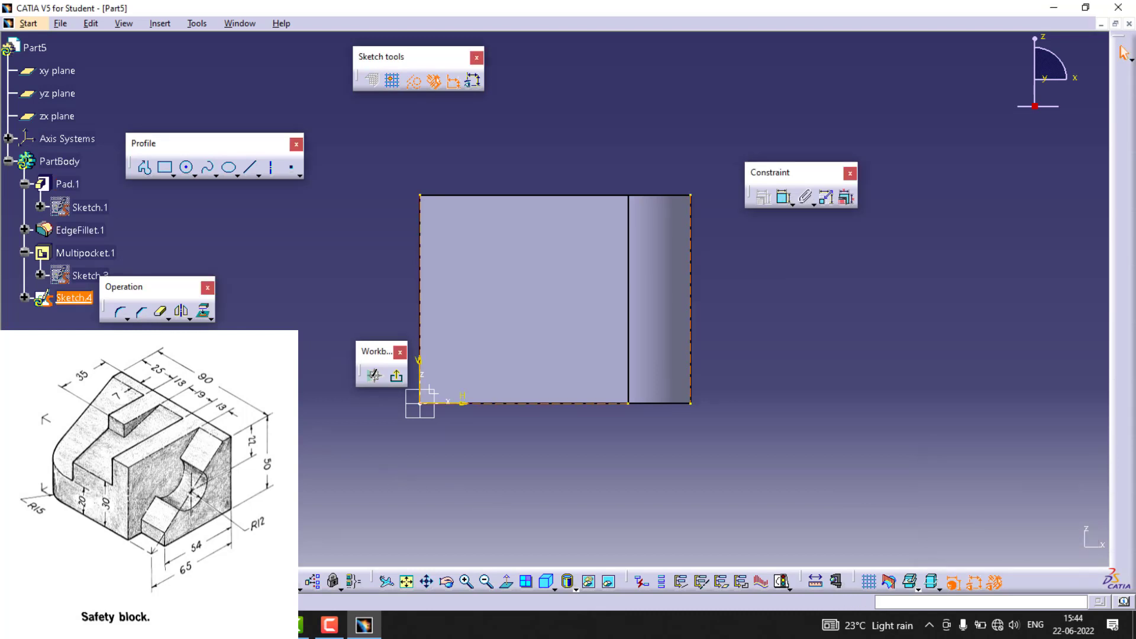
left_click(413, 80)
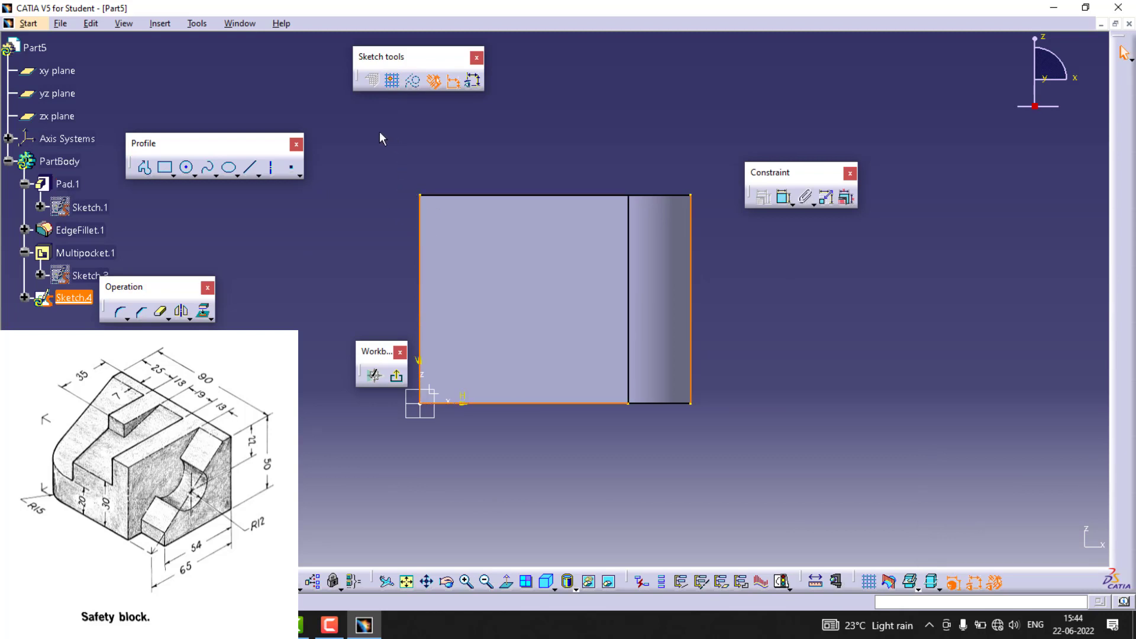
left_click(309, 264)
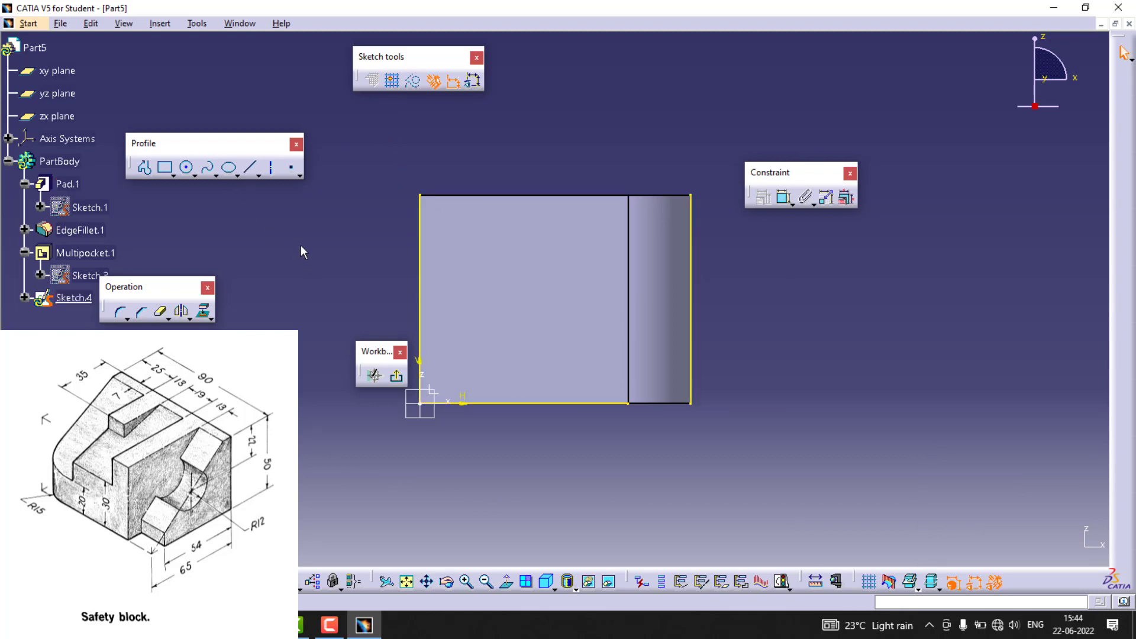
left_click(421, 279)
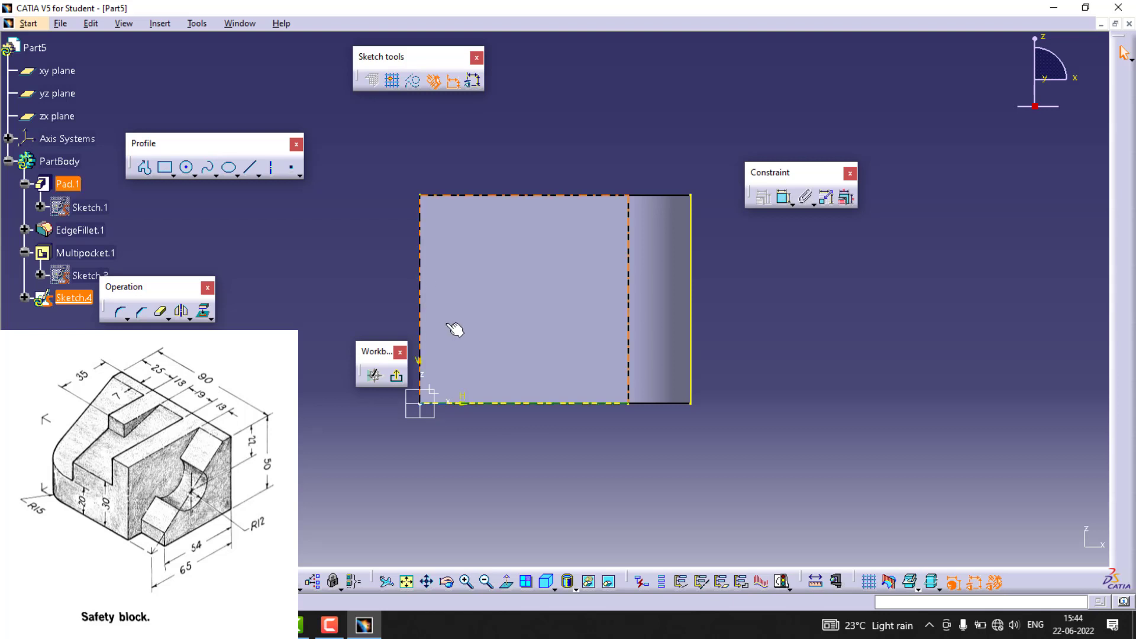
Convert the projected lower edge and both projected vertical edges into construction geometry
left_click(516, 406, "ctrl")
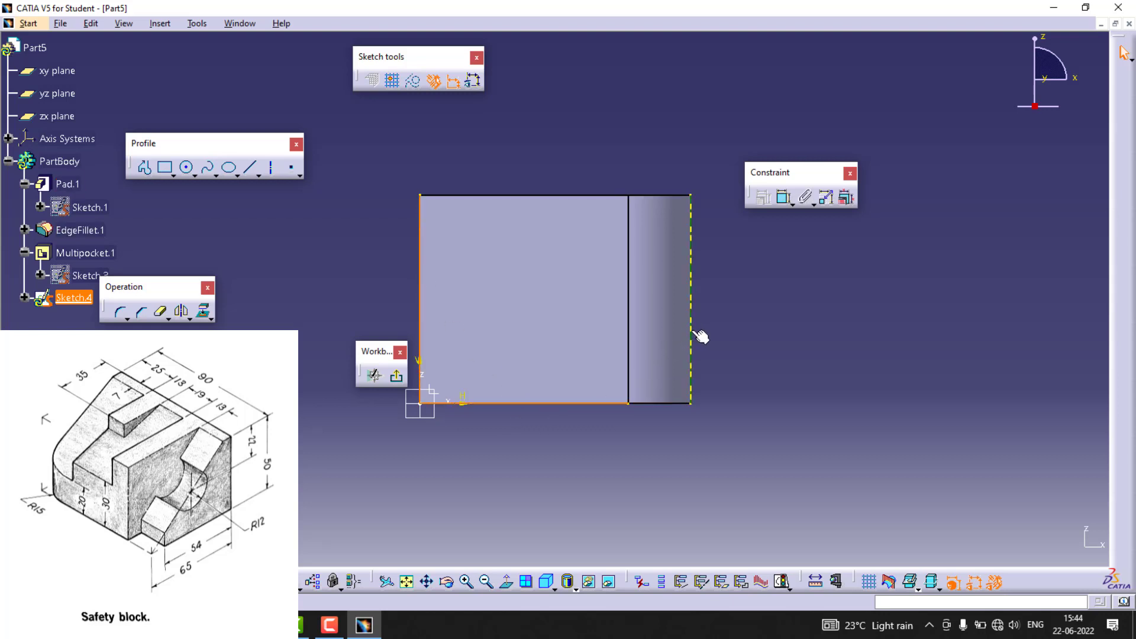
left_click(413, 81)
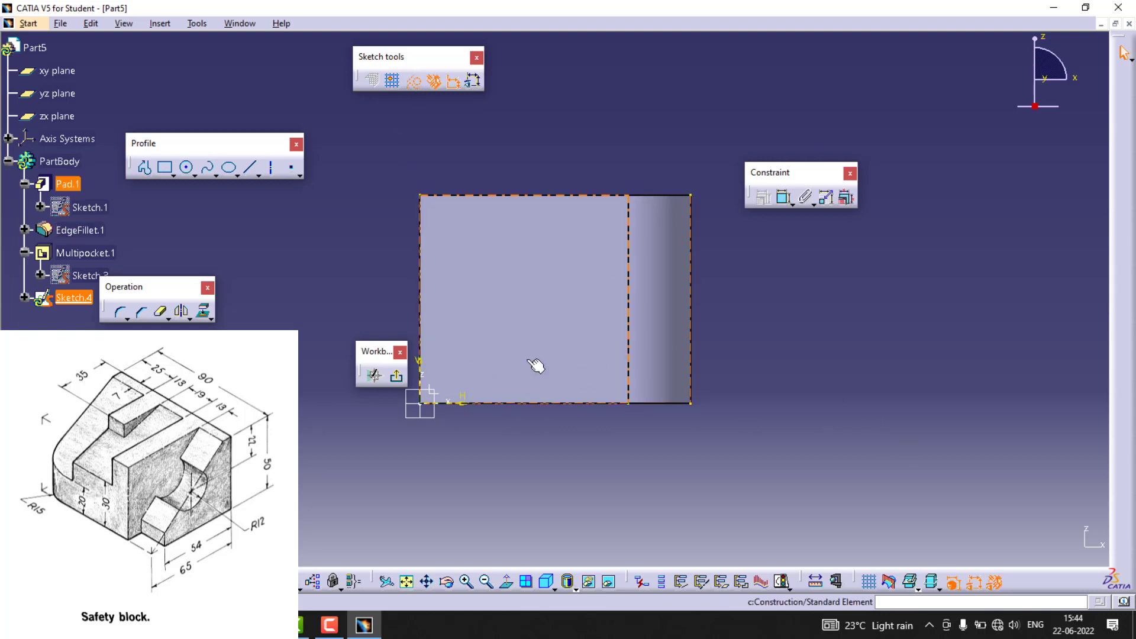
left_click(242, 217)
Draw a closed standard profile with a top edge about 8 mm long, sloping to about 22 mm height on the far edge and returning along the base
left_click(145, 167)
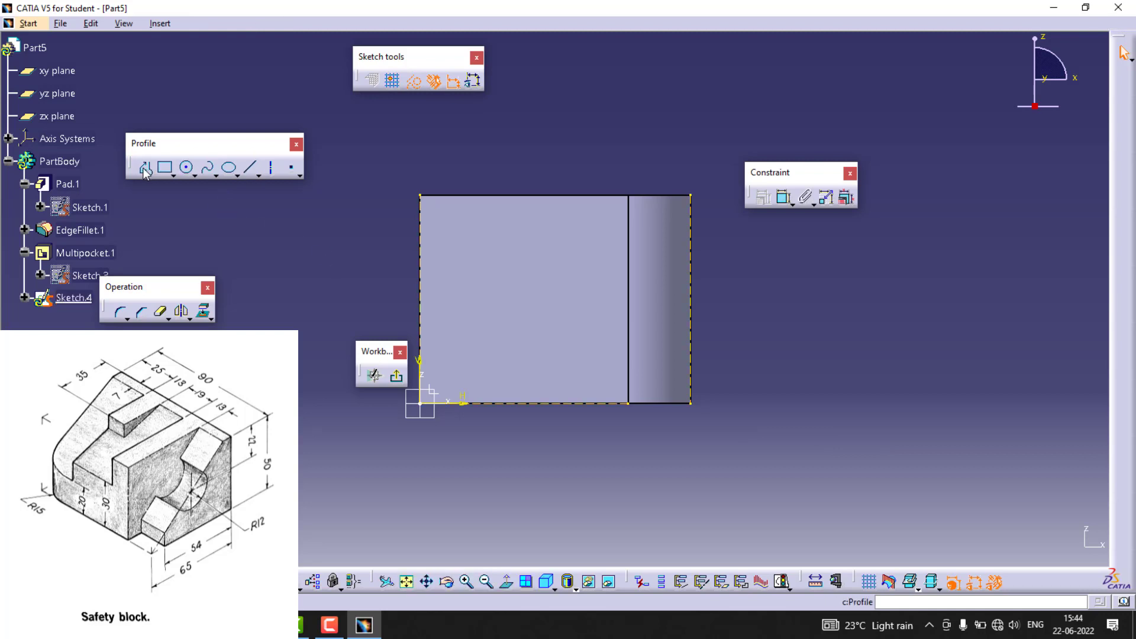
left_click(420, 195)
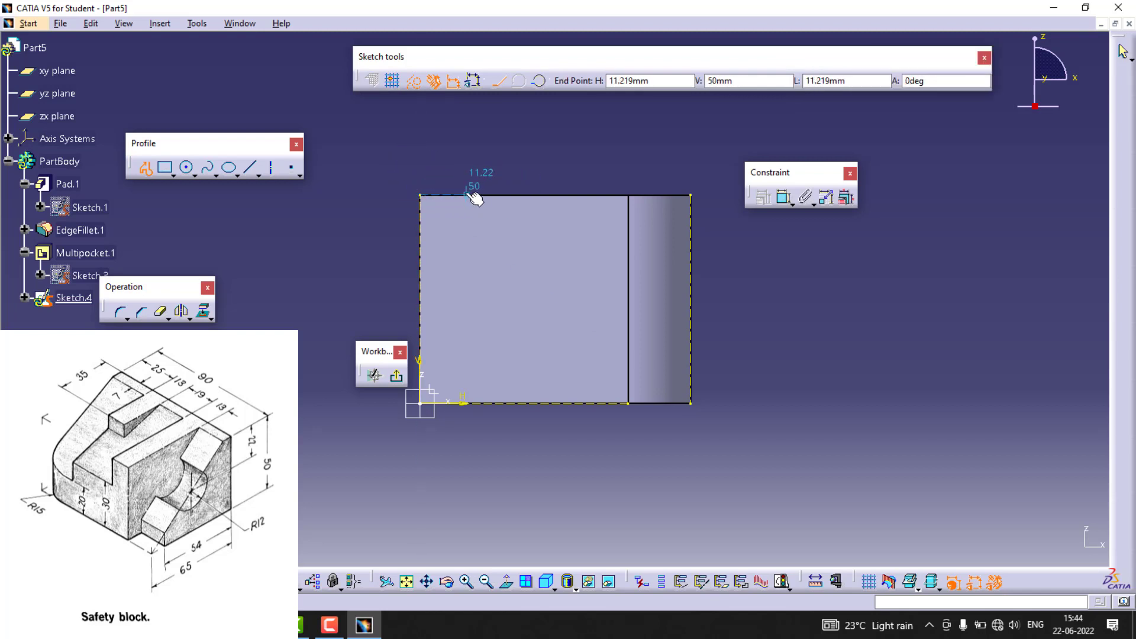
left_click(412, 81)
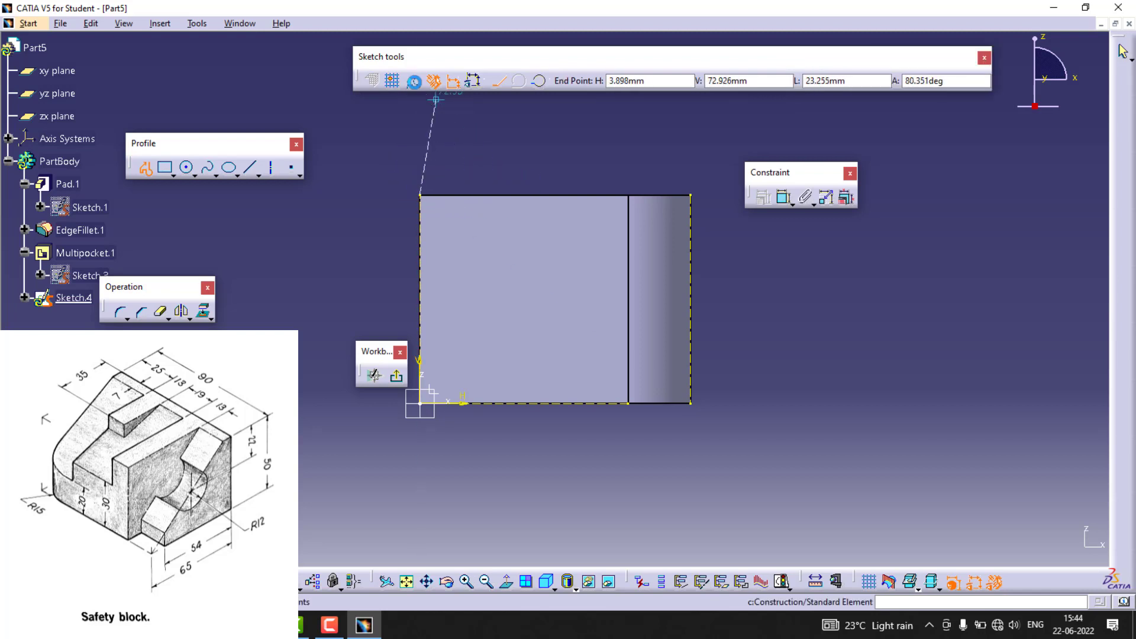
left_click(452, 196)
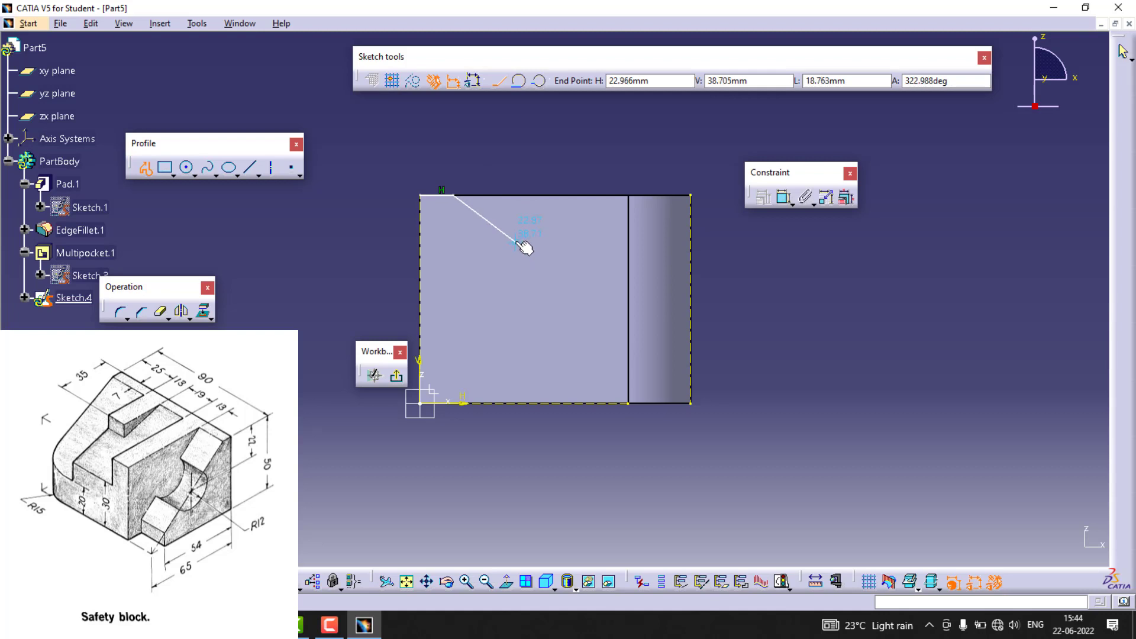
left_click(691, 305)
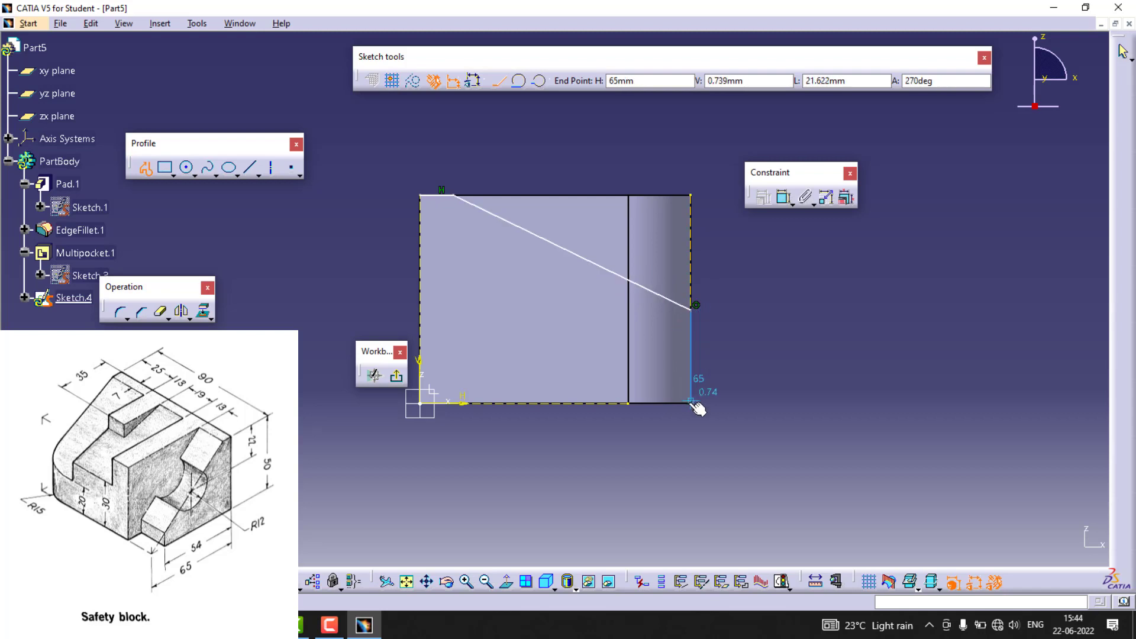
left_click(691, 404)
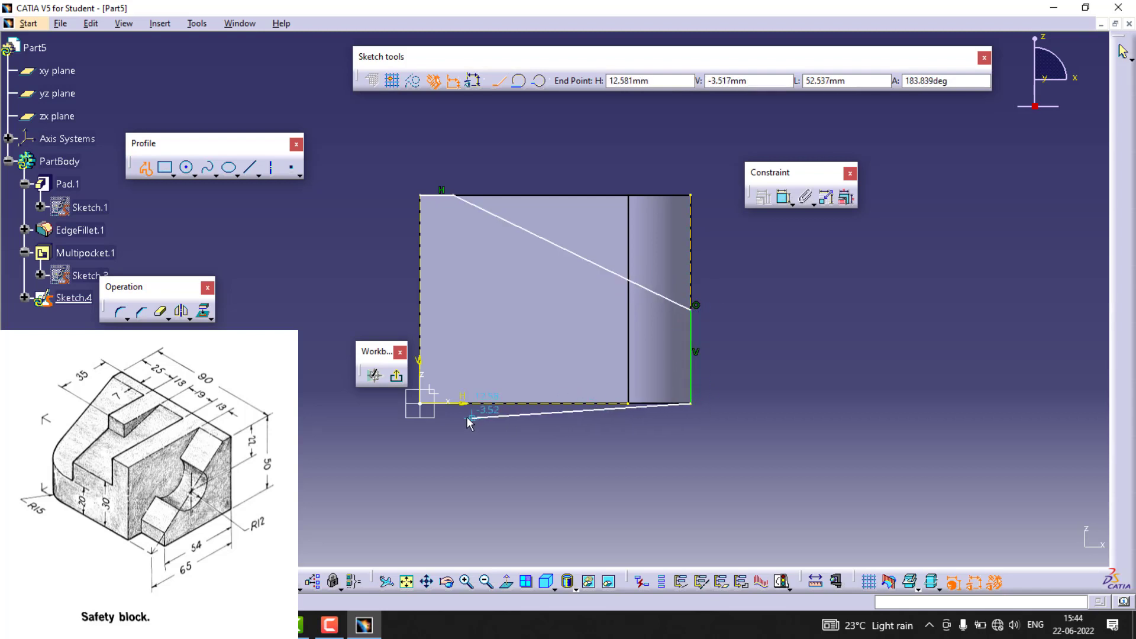
left_click(420, 403)
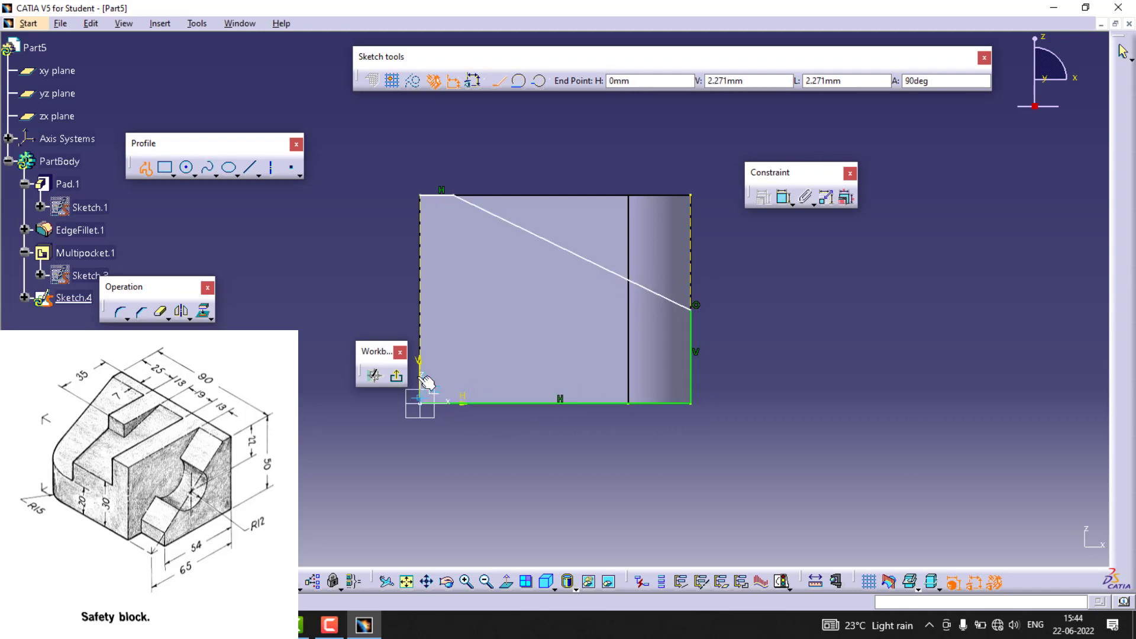
left_click(419, 195)
Dimension the profile's short top edge to 7 mm and its far vertical edge to 20 mm
left_click(784, 197)
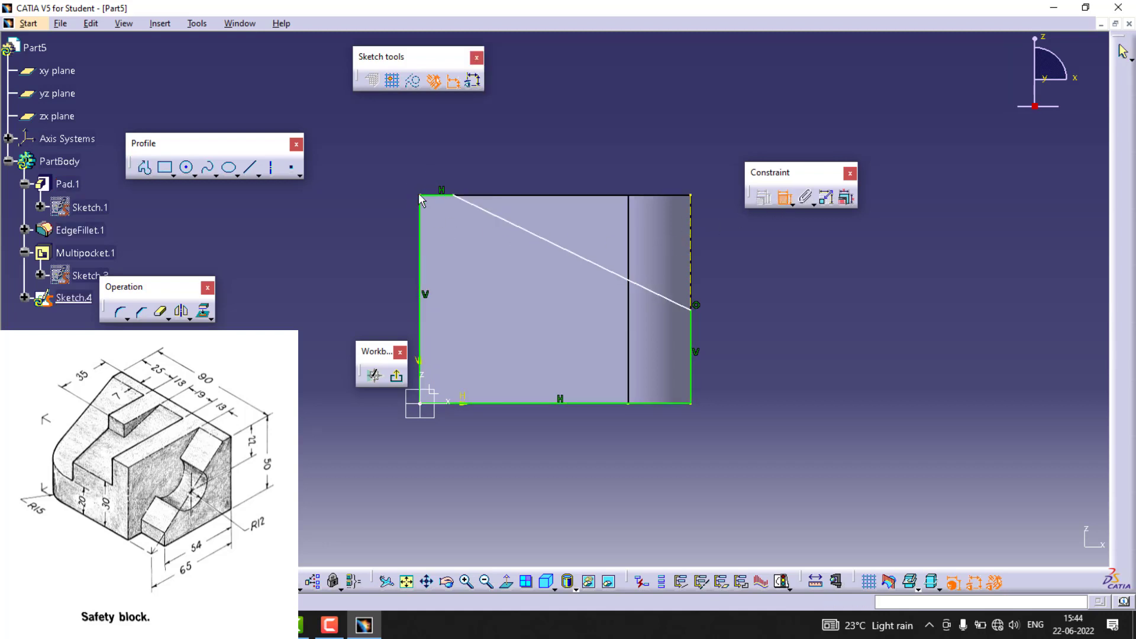
left_click(438, 196)
double_click(429, 155)
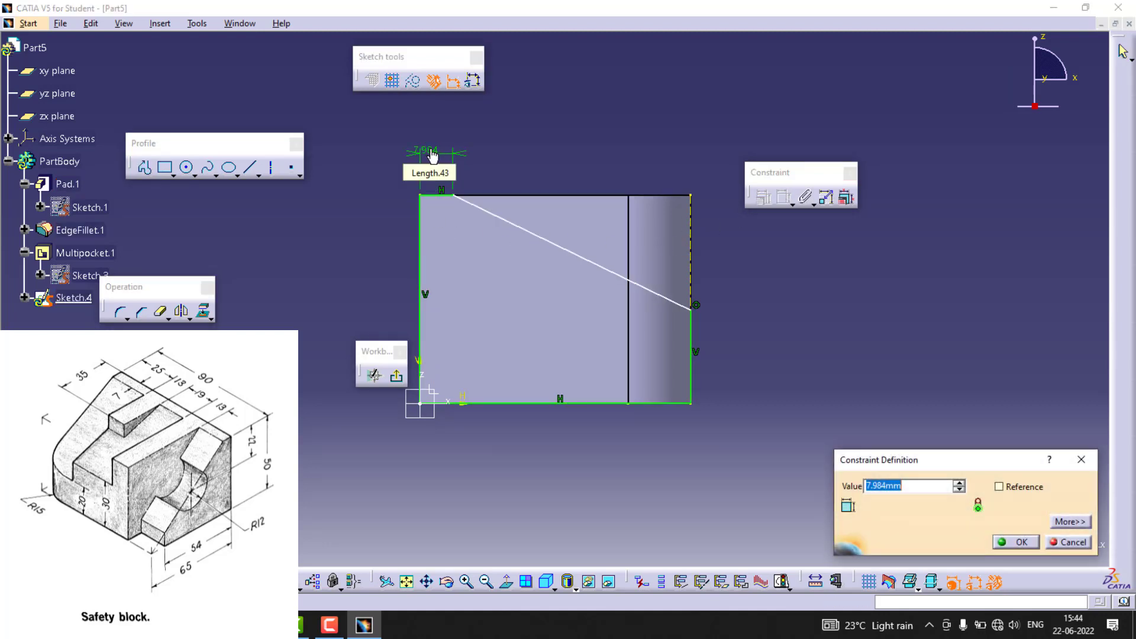
type("7")
key("Return")
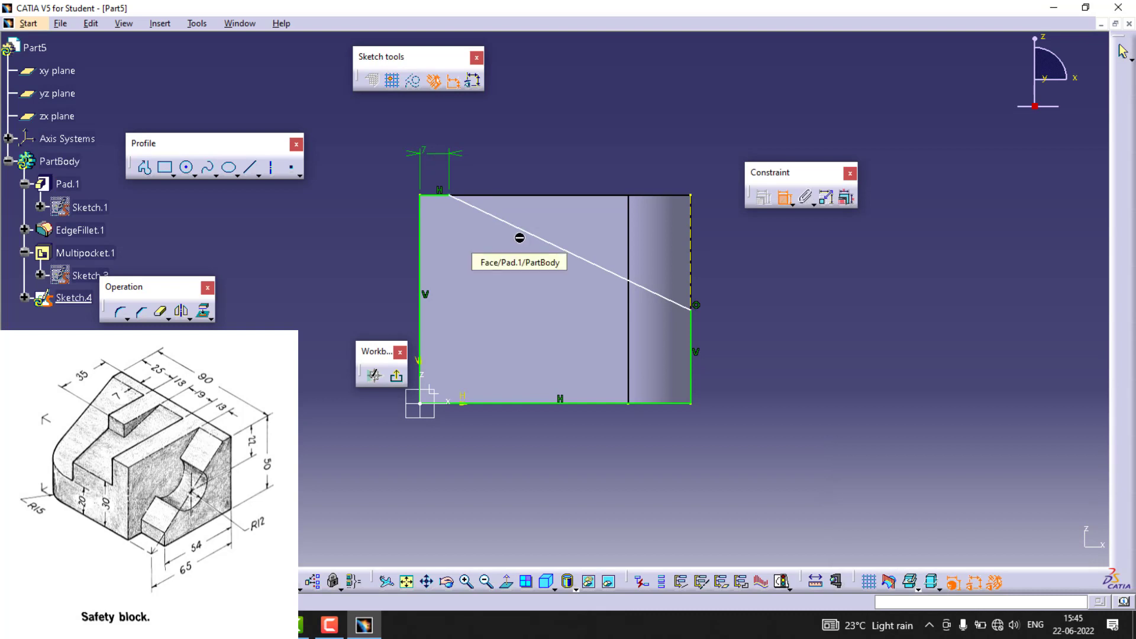
left_click(691, 320)
double_click(785, 333)
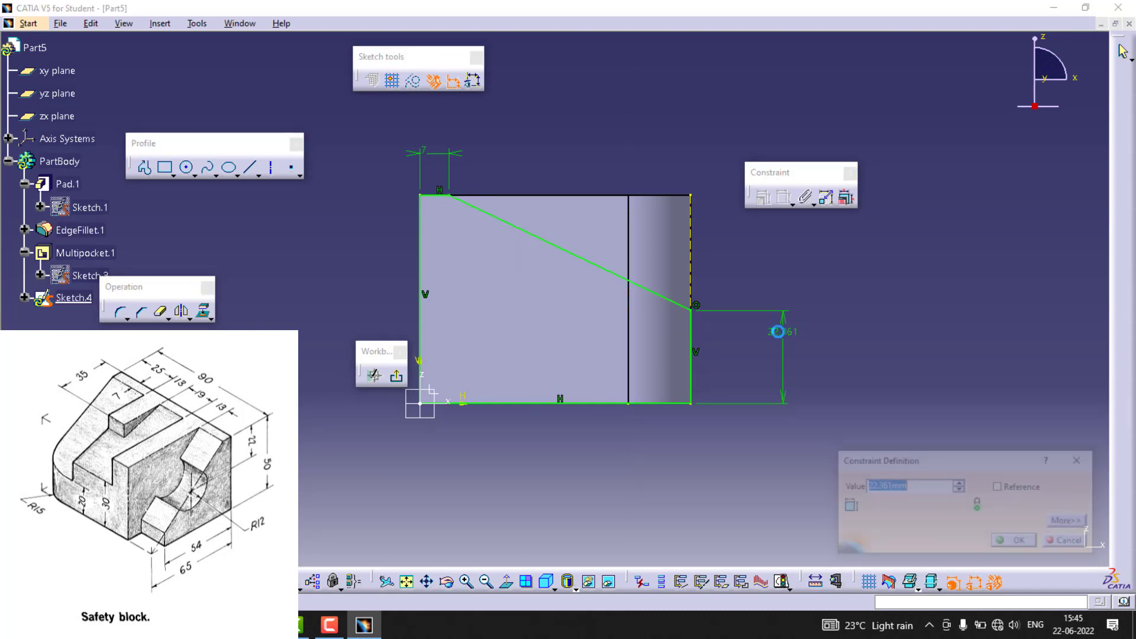
type("20")
key("Return")
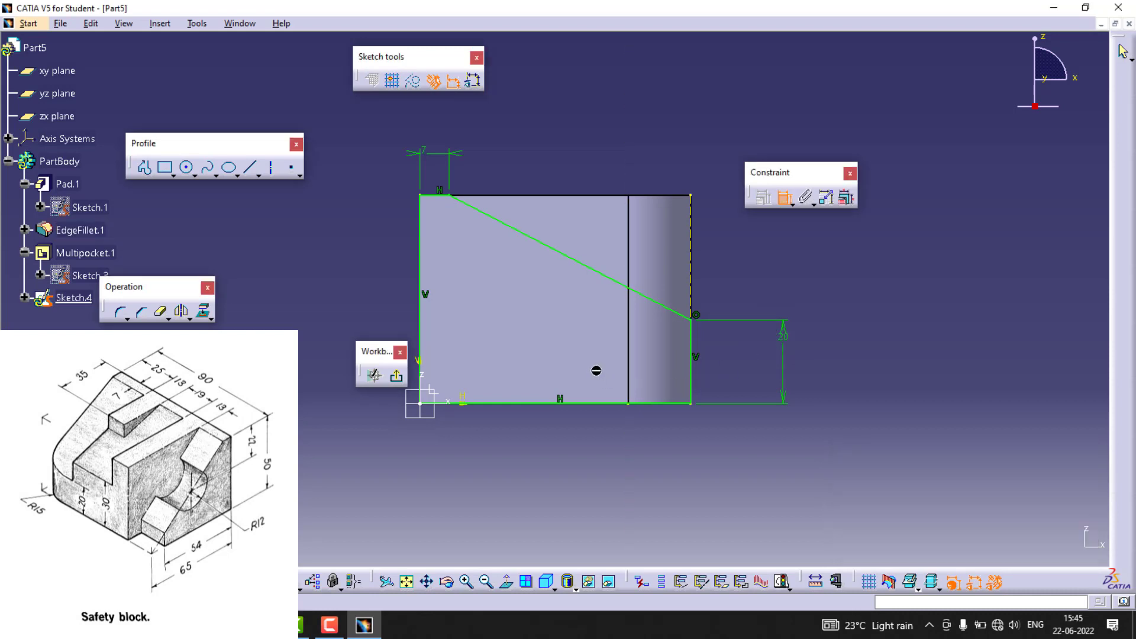
Leave and reopen the end-face sketch, add a horizontal and a vertical line enclosing the area above the slope, and exit it
left_click(396, 375)
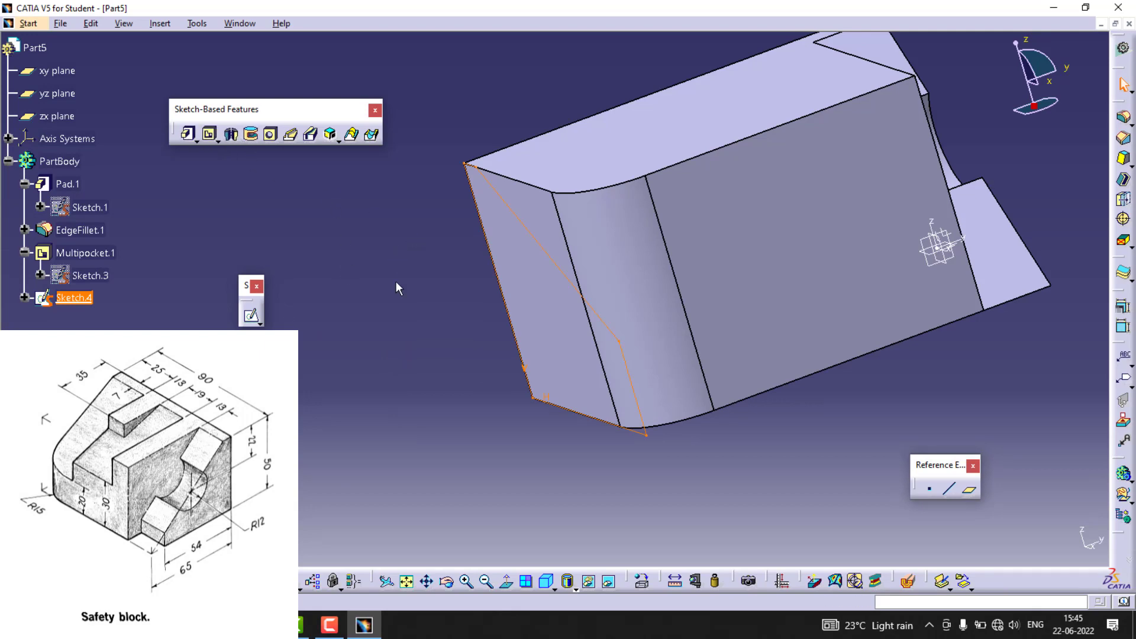
middle_click_drag(374, 285, 487, 254)
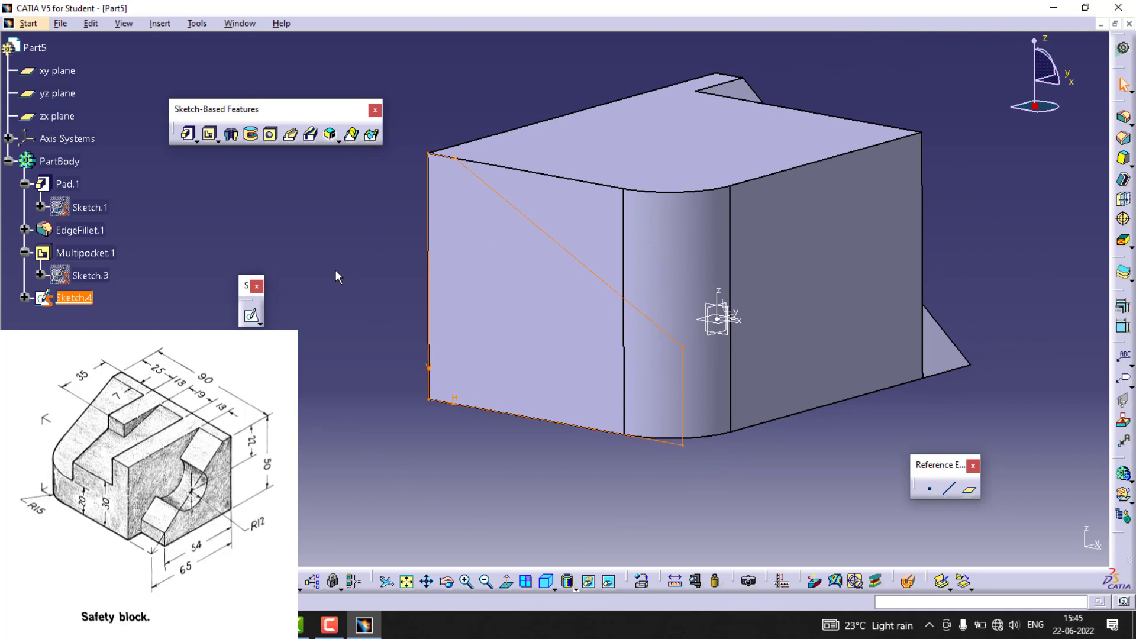
double_click(530, 229)
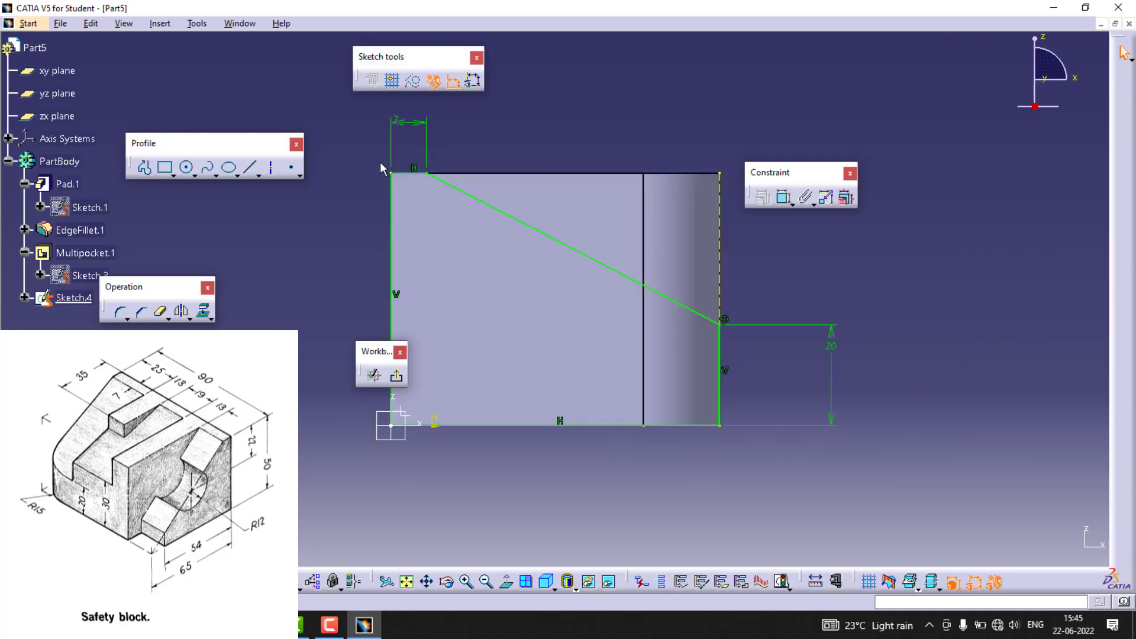
left_click(253, 170)
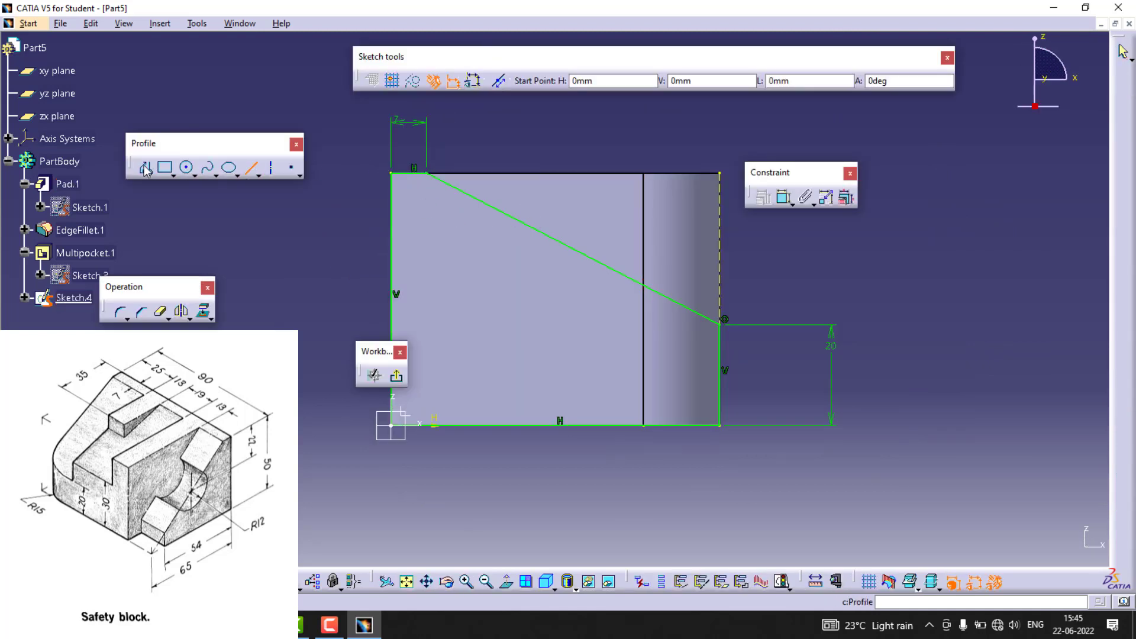
left_click(429, 173)
left_click(721, 173)
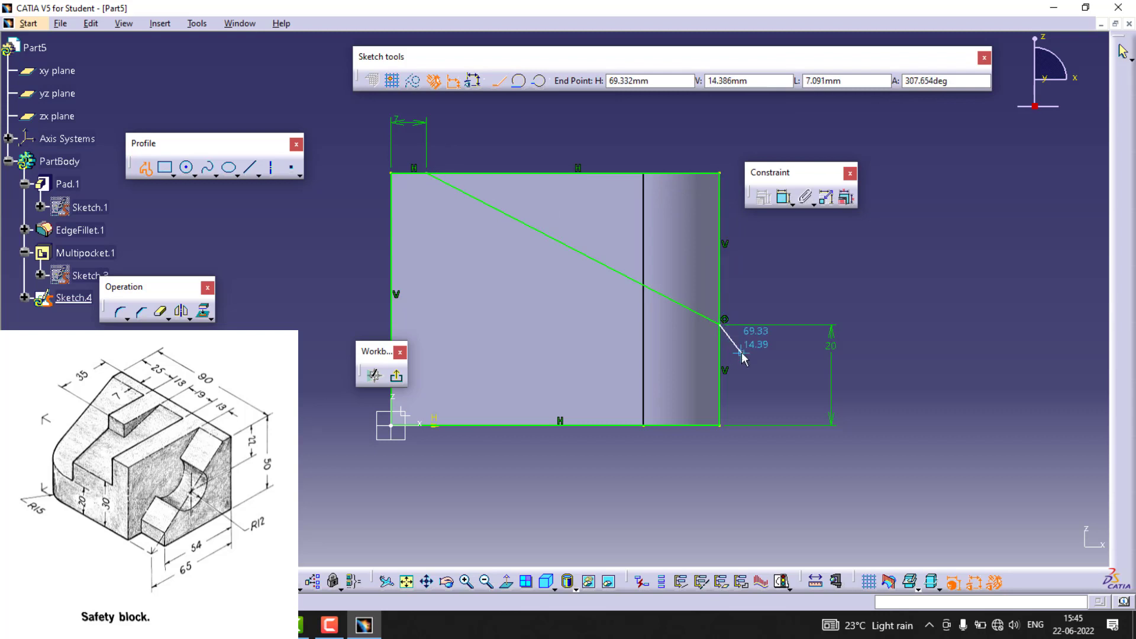
left_click(720, 319)
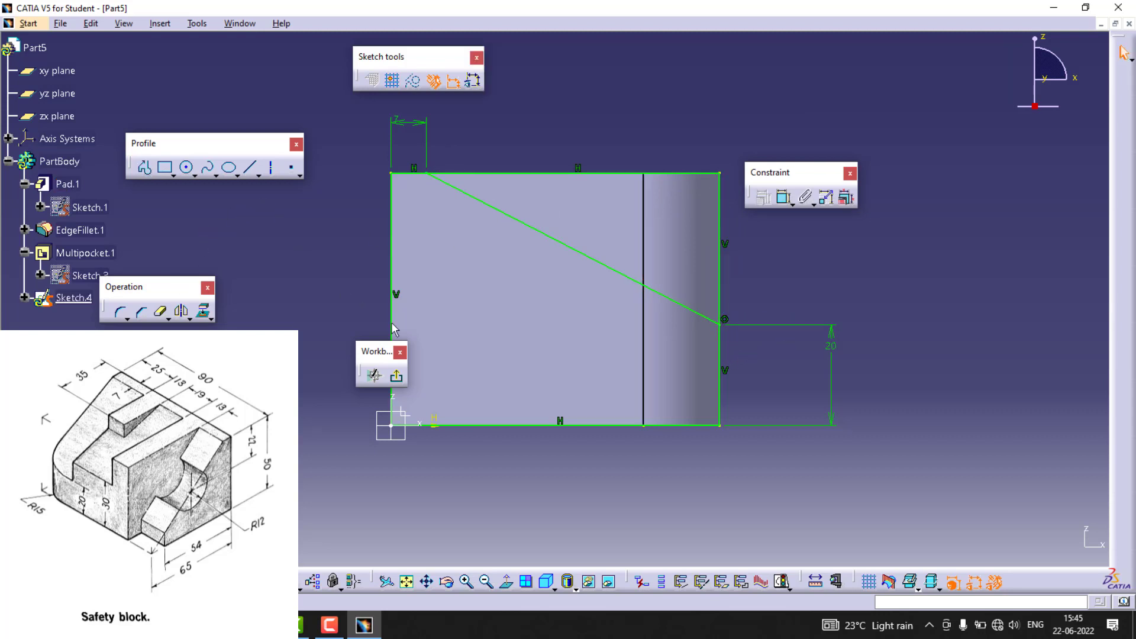
left_click(396, 375)
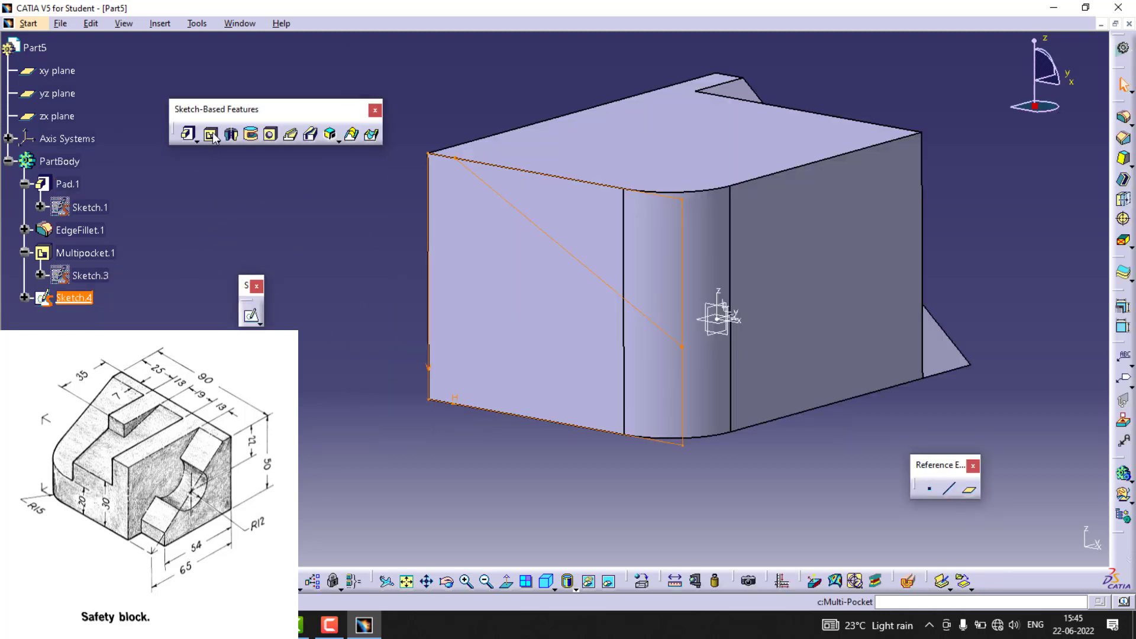
Create a Multi-Pocket from the end-face sketch, cutting the domain above the slope to a depth of 25 mm
left_click(211, 135)
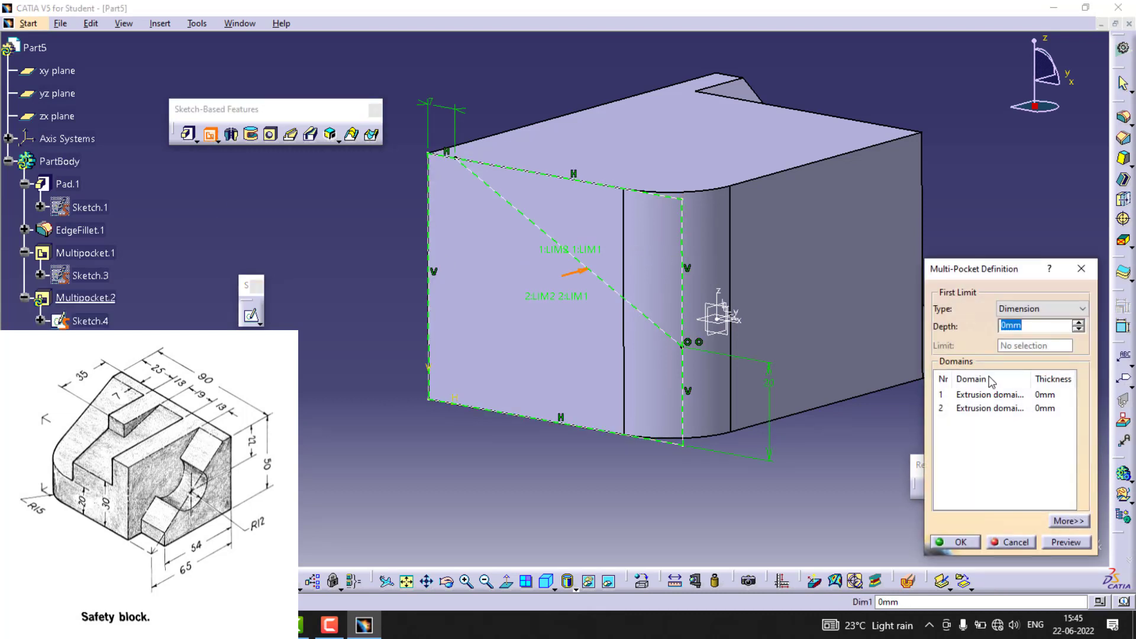
left_click(1009, 407)
left_click(1000, 396)
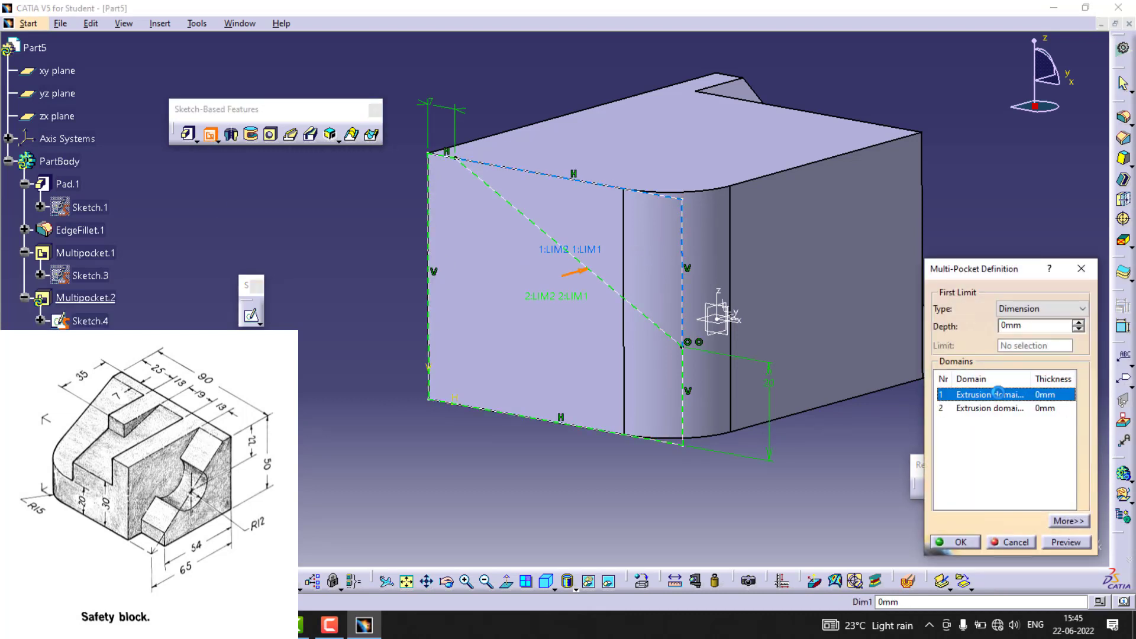
double_click(1040, 325)
type("25")
left_click(1068, 543)
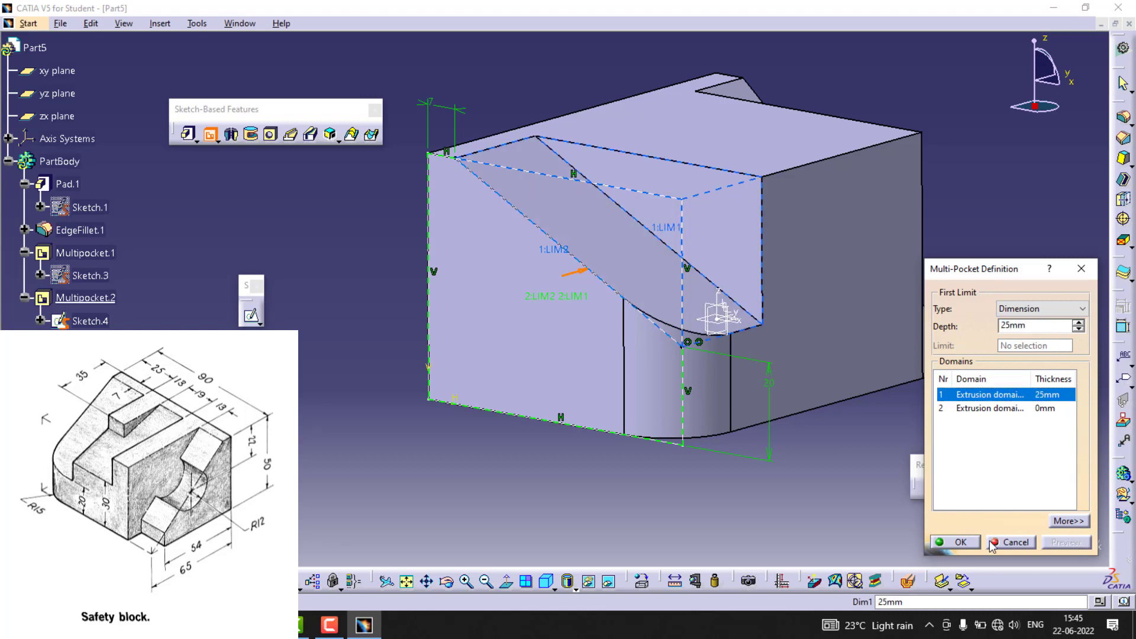
left_click(956, 542)
left_click(749, 507)
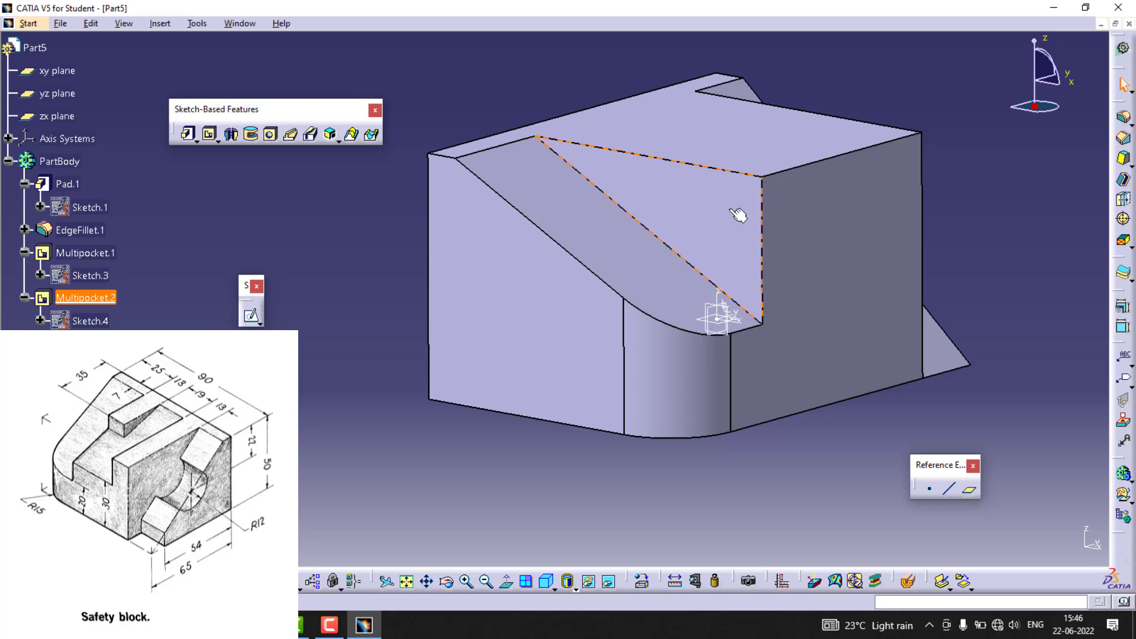
Start a sketch on the new pocket's triangular back face and project its top and vertical edges as standard geometry
left_click(695, 213)
left_click(251, 315)
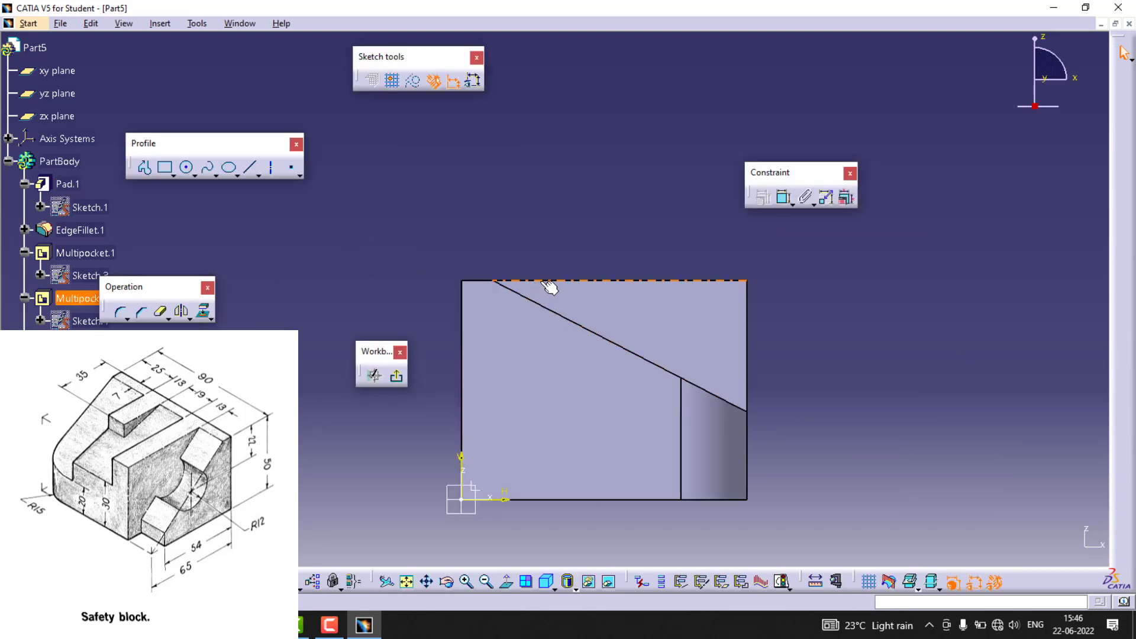
left_click(547, 283)
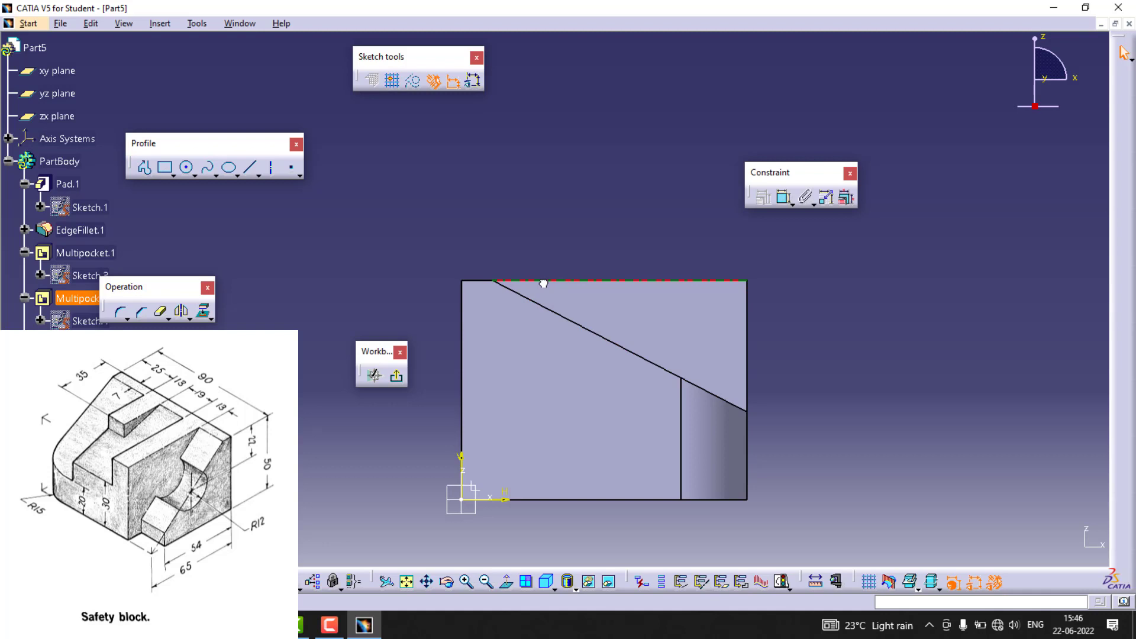
left_click(747, 359, "ctrl")
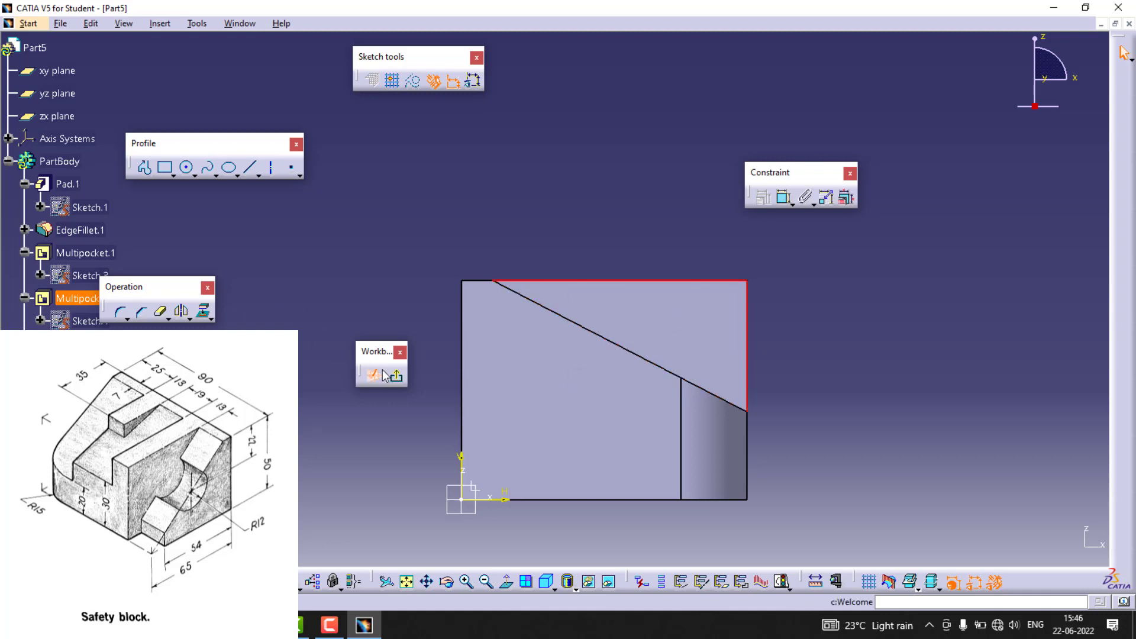
left_click(205, 312)
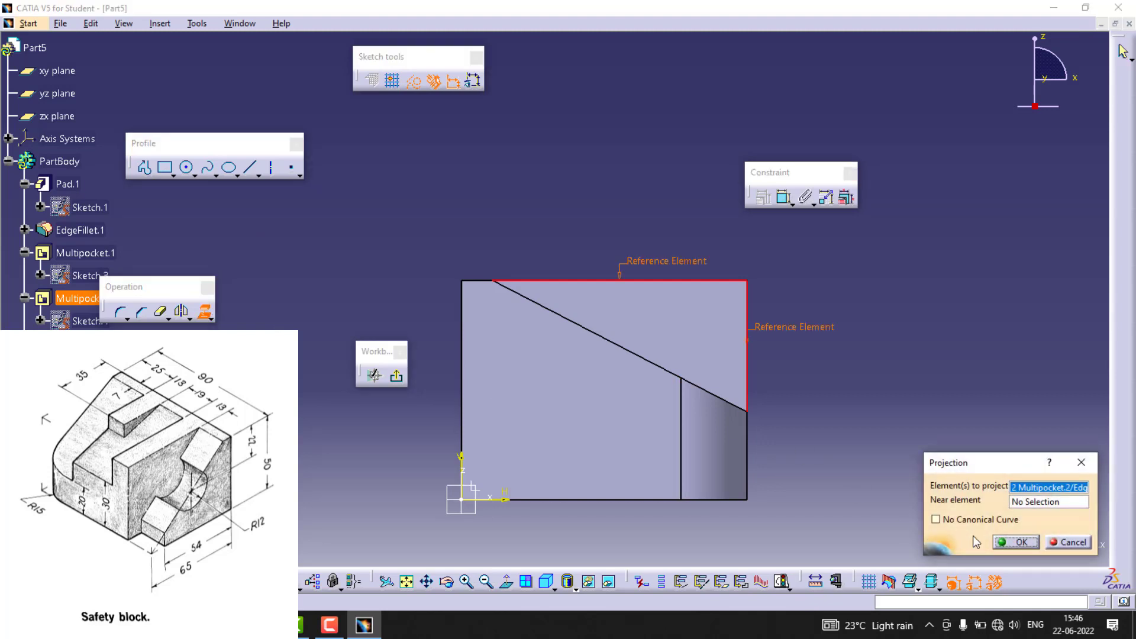
left_click(1033, 547)
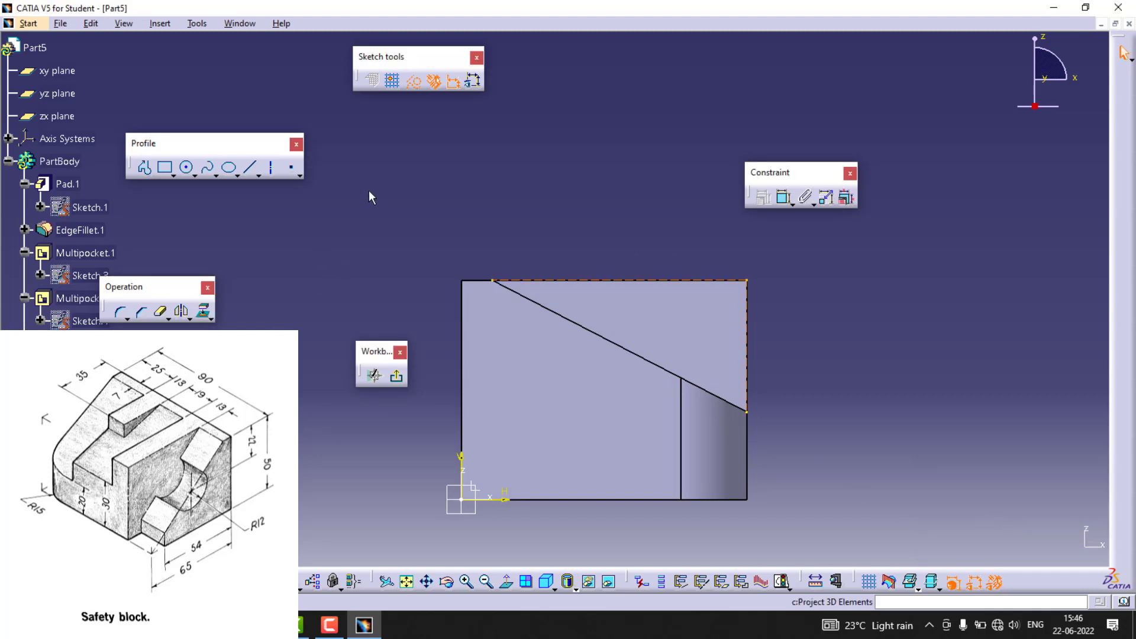
left_click(414, 83)
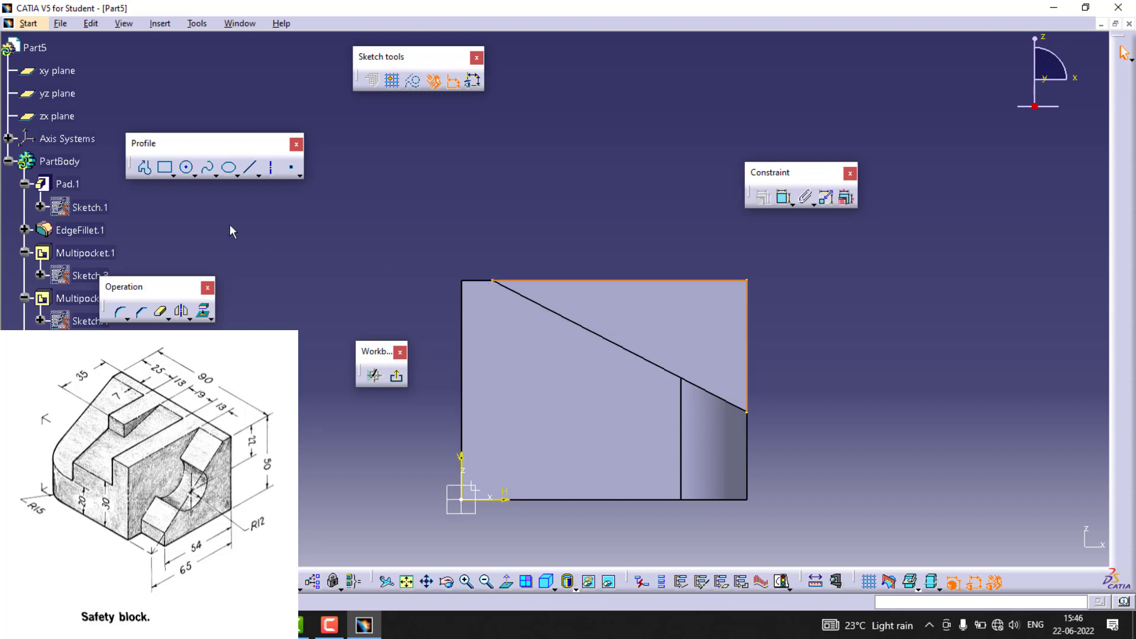
Draw a profile from the slope's top corner: about 29 mm along the top edge, about 8 mm down, and slanting to the projected vertical edge
left_click(251, 168)
left_click(145, 168)
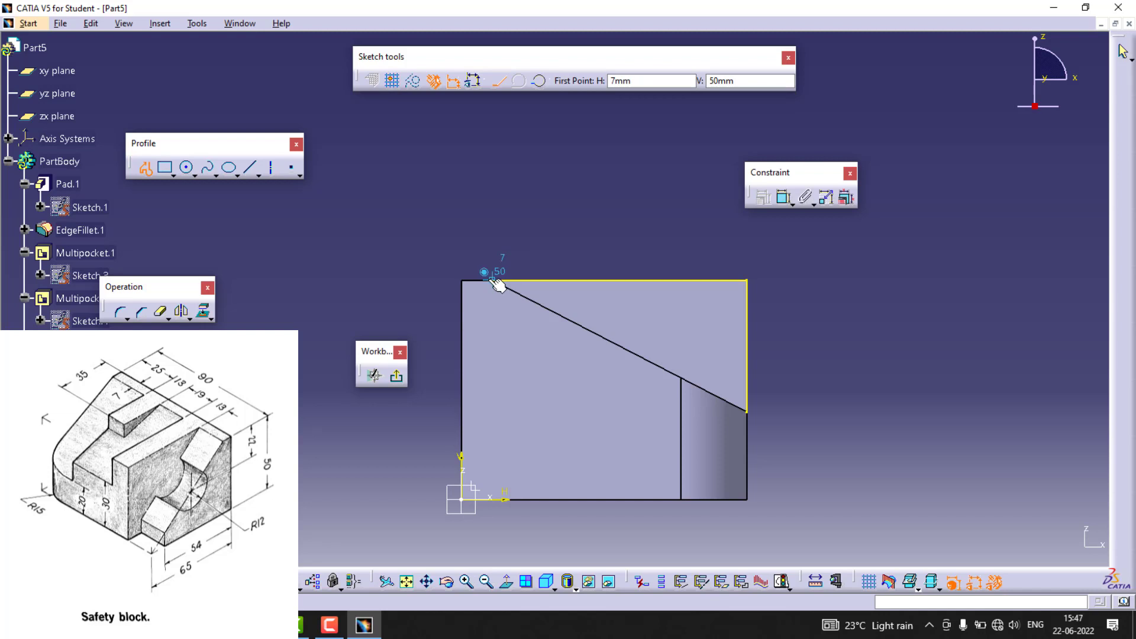
left_click(494, 281)
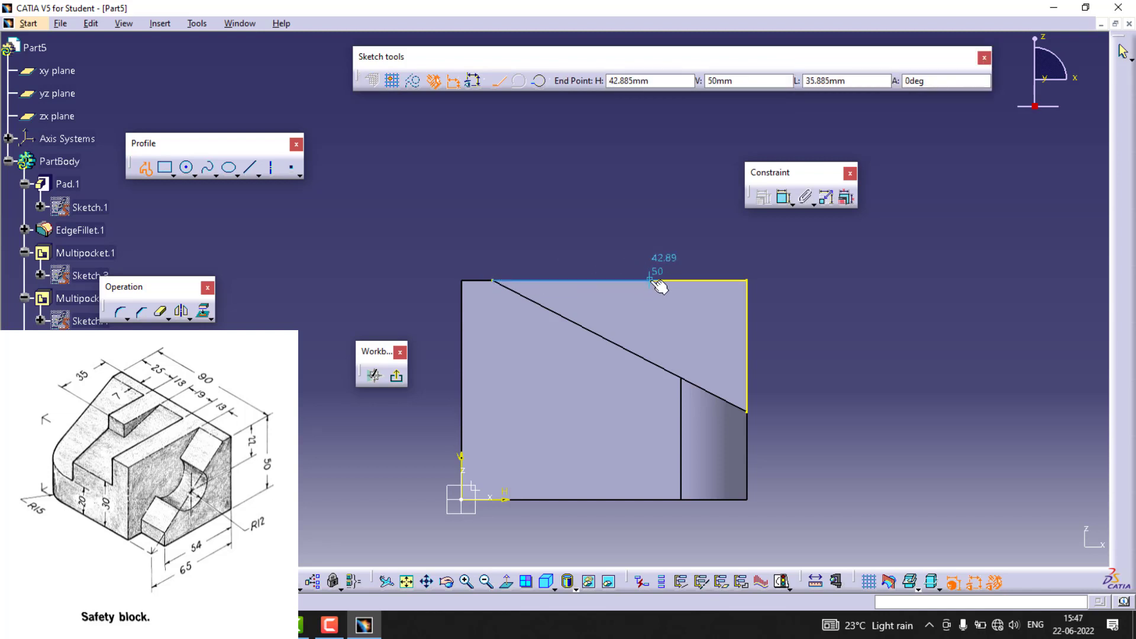
left_click(620, 281)
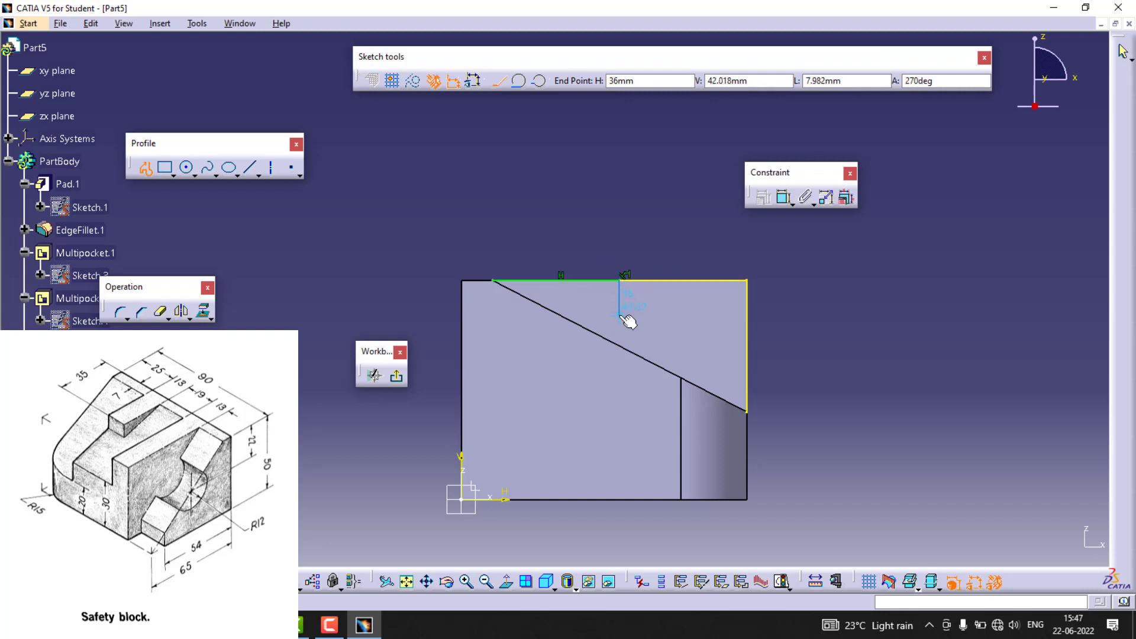
left_click(621, 325)
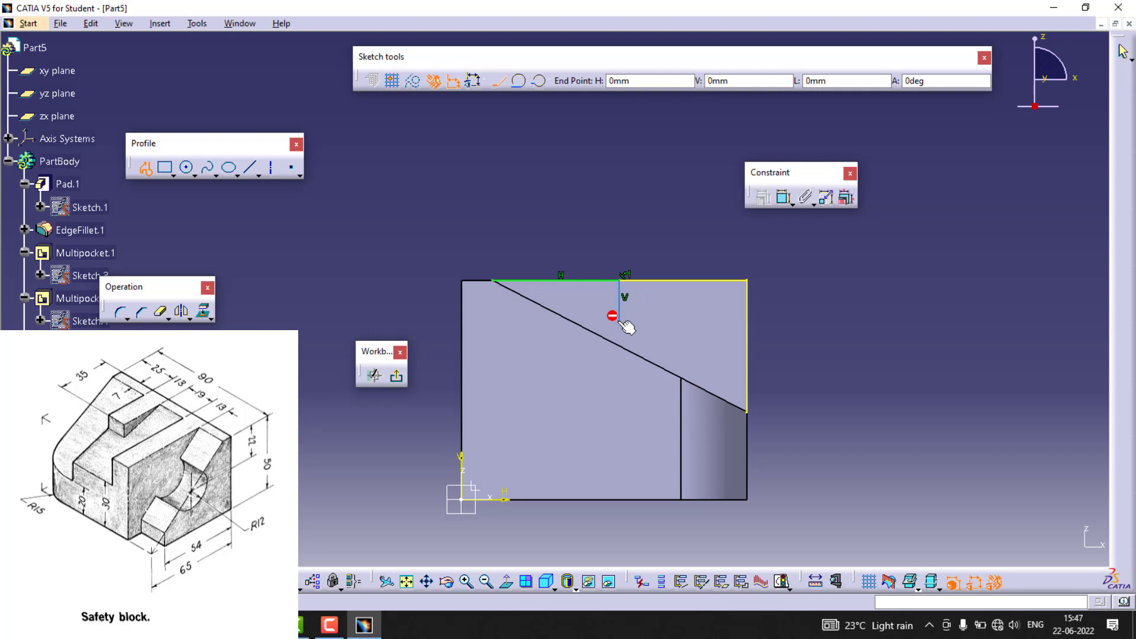
left_click(748, 364)
key("Escape")
key("Escape")
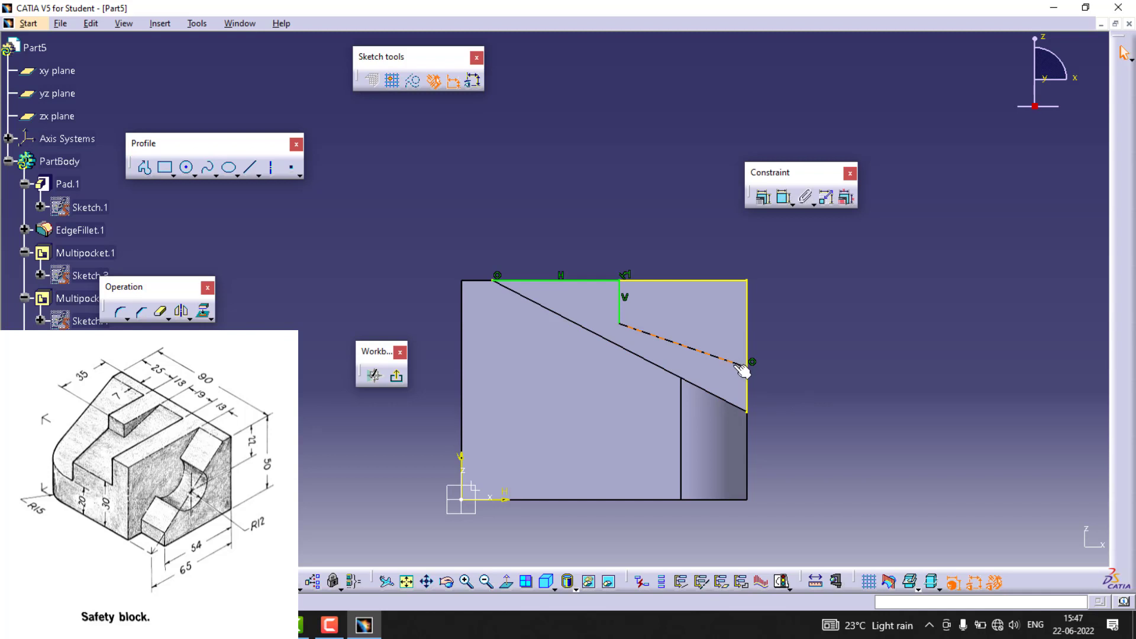
Dimension the slanted line's outer end to 30 mm above the block's base
left_click(785, 199)
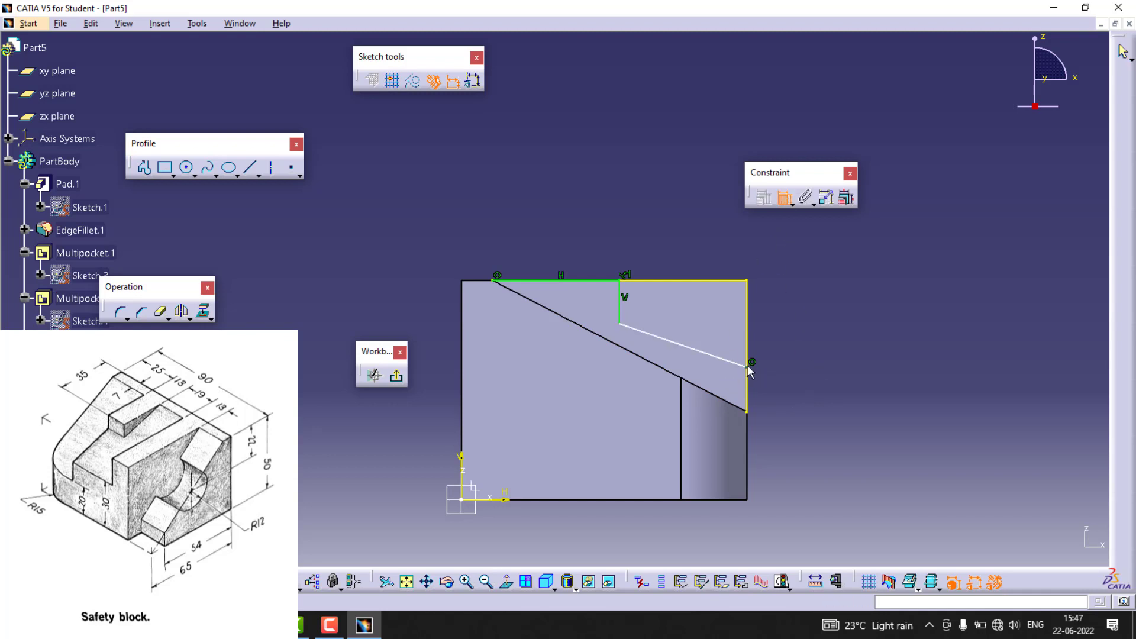
left_click(748, 500)
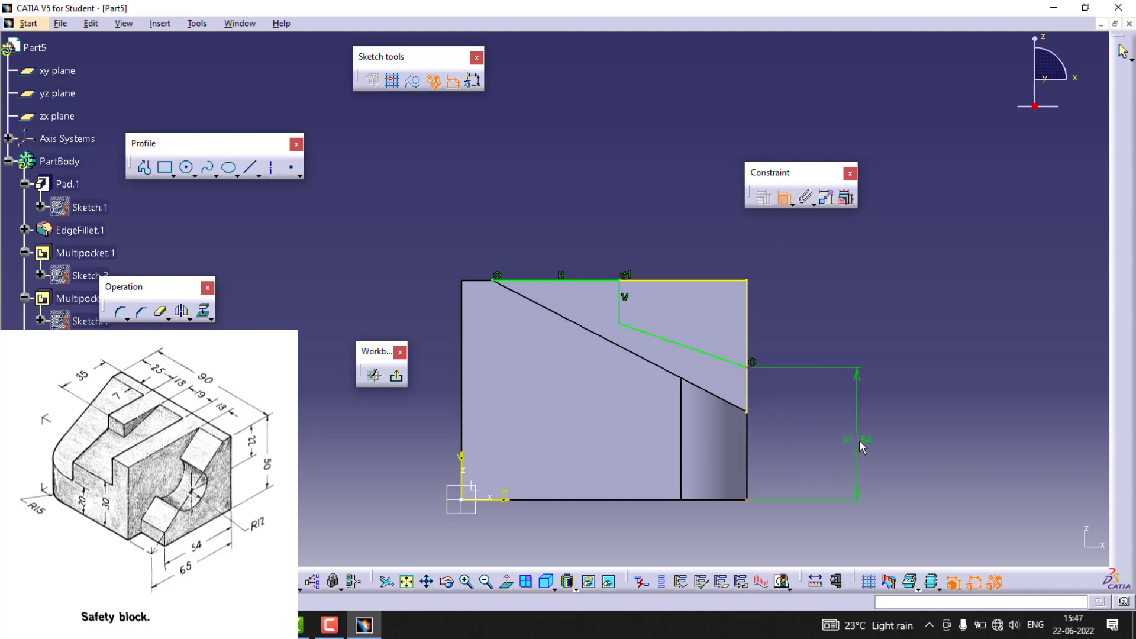
left_click(857, 433)
double_click(852, 435)
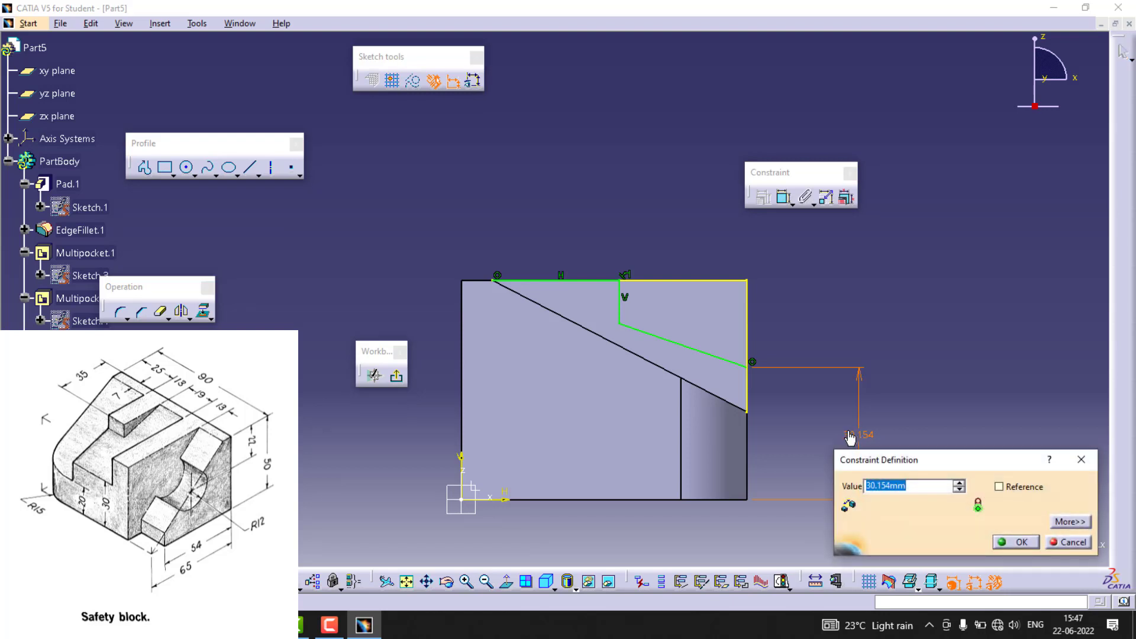
type("30")
key("Return")
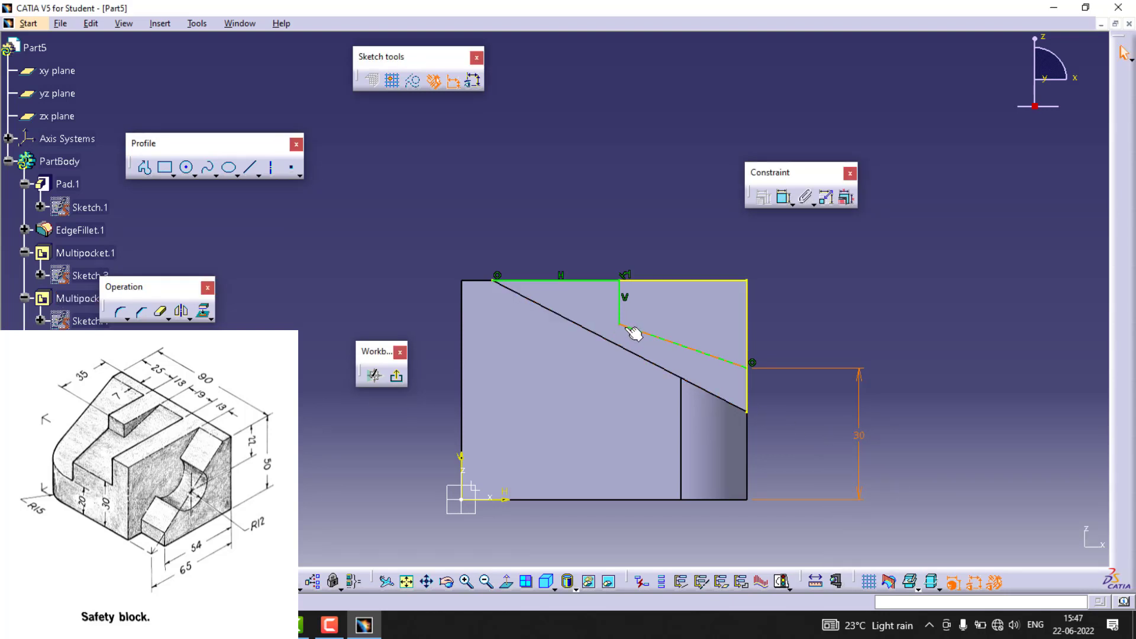
left_click(725, 379)
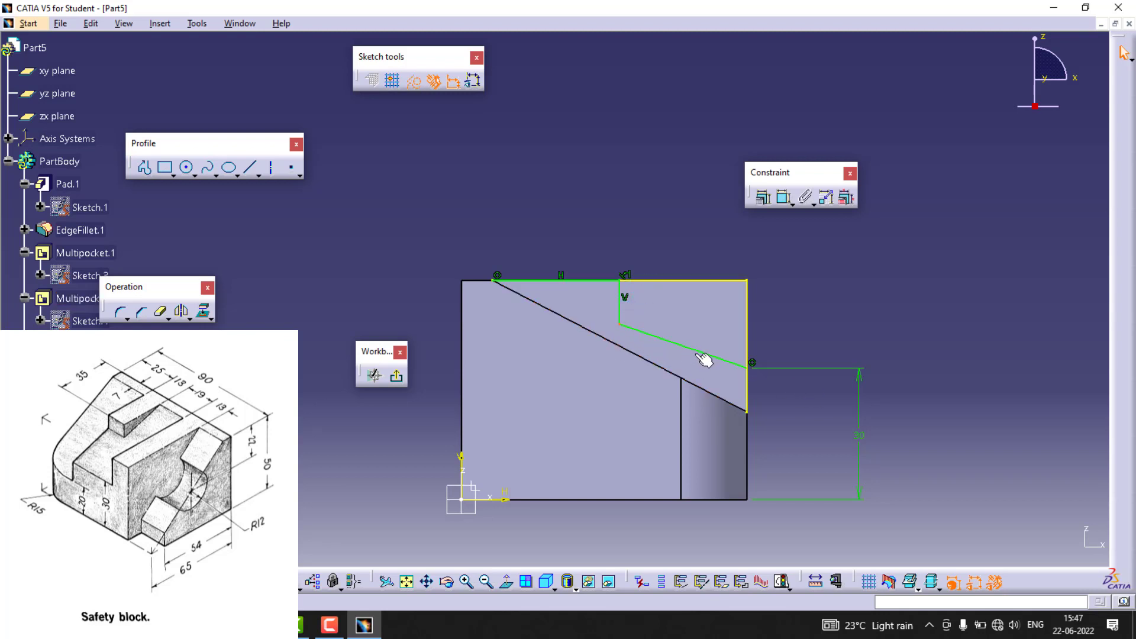
left_click(881, 347)
Delete the constraint at the short vertical line's upper end and move the line to about 29 mm from the block's far vertical edge
right_click(623, 274)
left_click(670, 459)
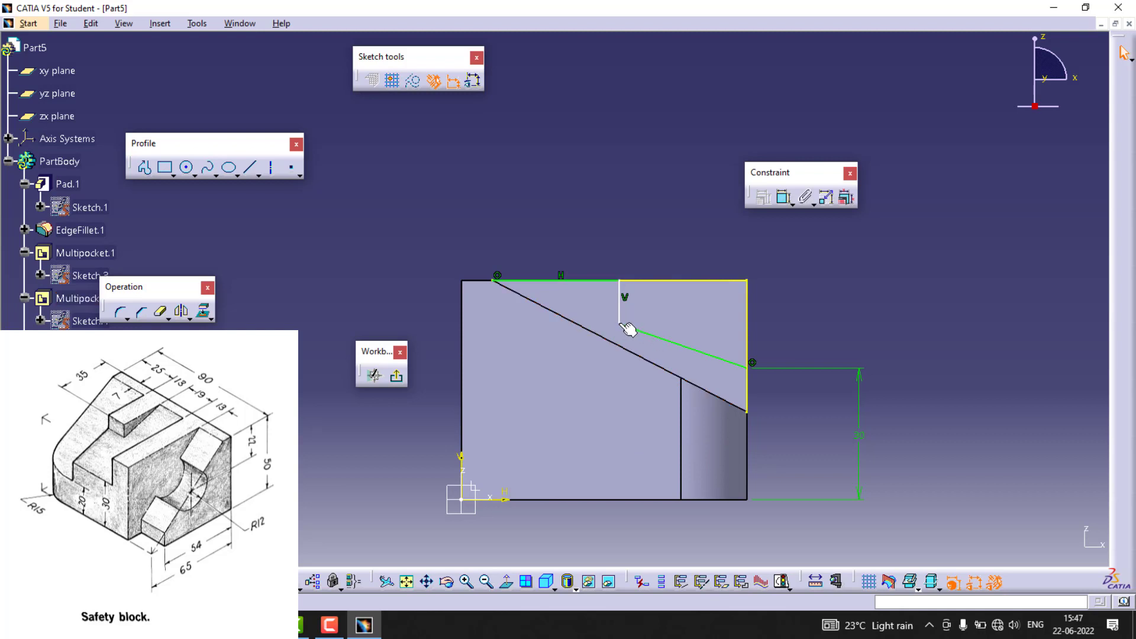
mouse_move(622, 300)
left_mouse_down()
mouse_move(604, 298)
mouse_move(660, 323)
mouse_move(597, 288)
left_mouse_up()
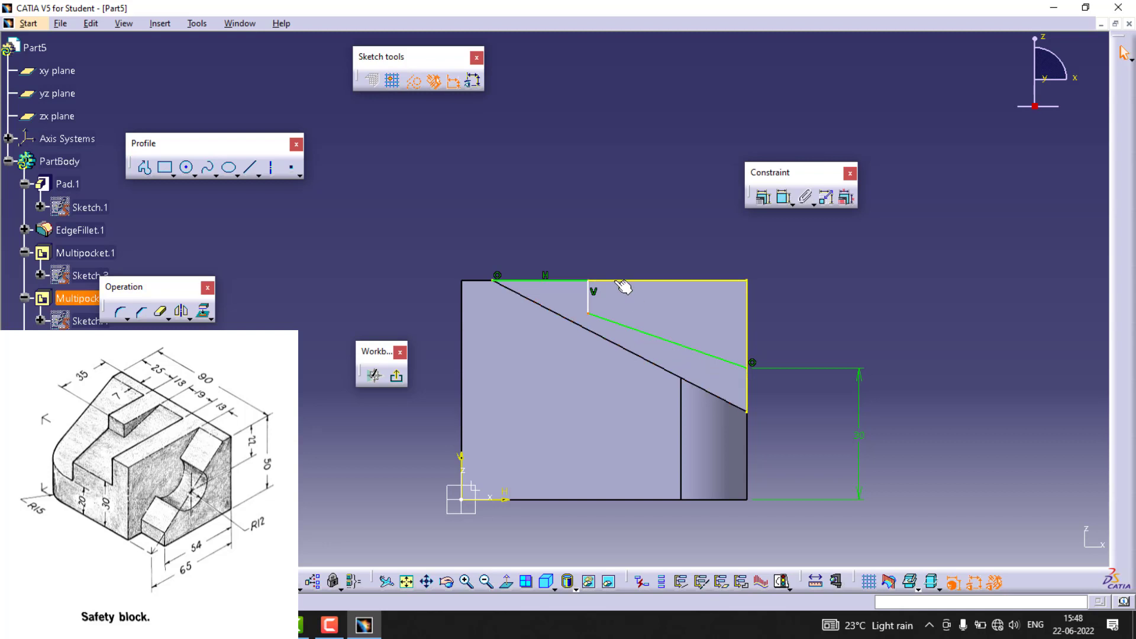
Dimension the short vertical line's distance from the block's far vertical edge to 35 mm
left_click(588, 285)
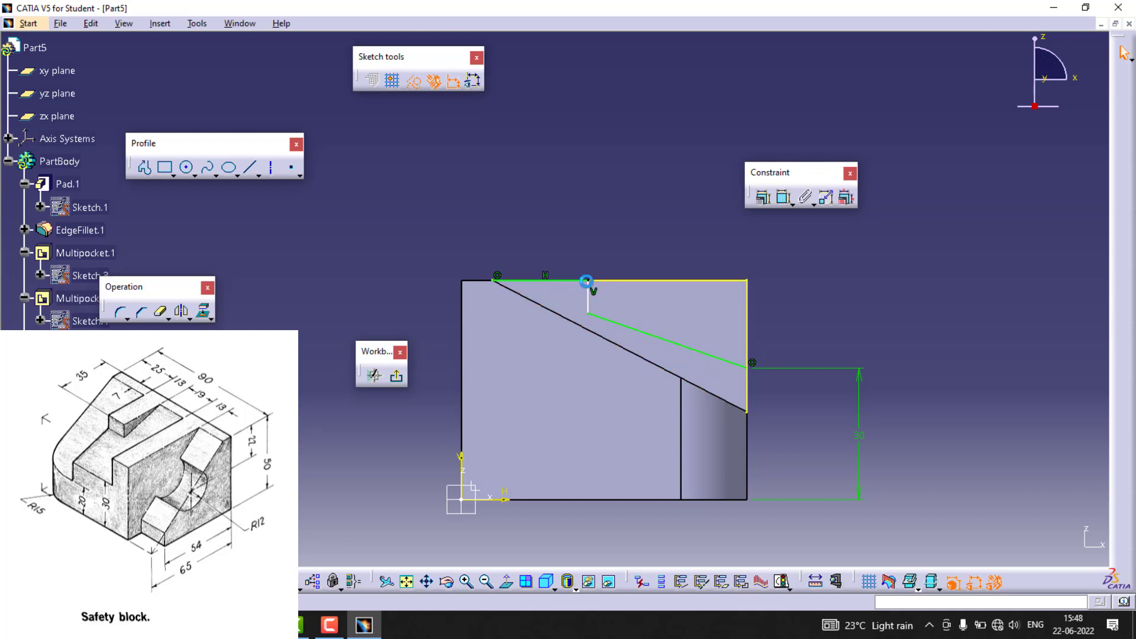
left_click(784, 197)
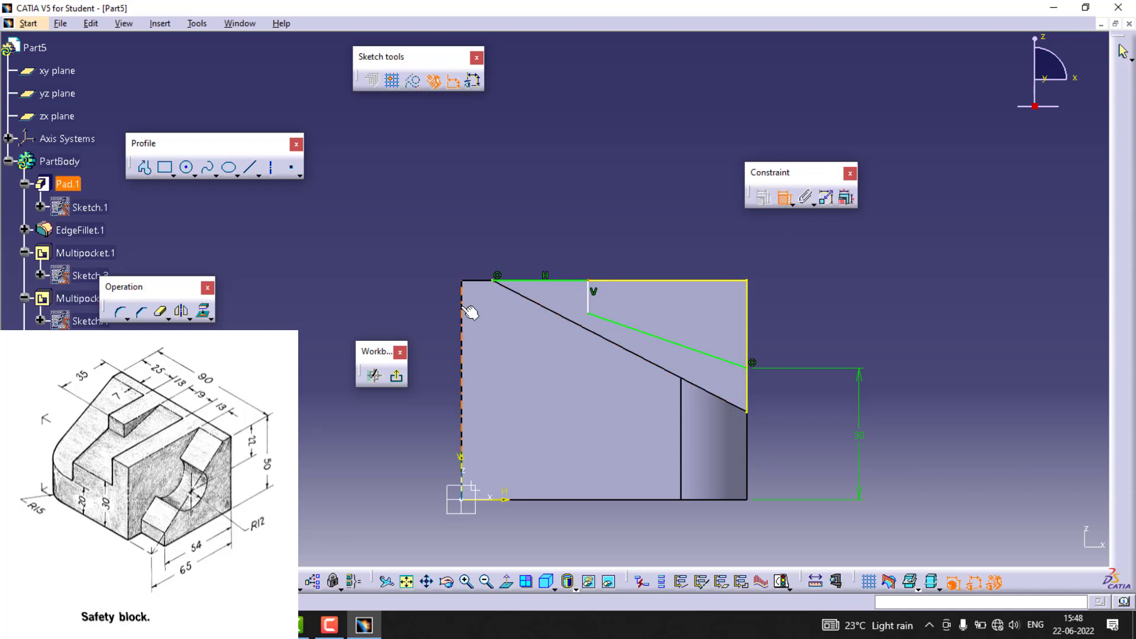
left_click(462, 306)
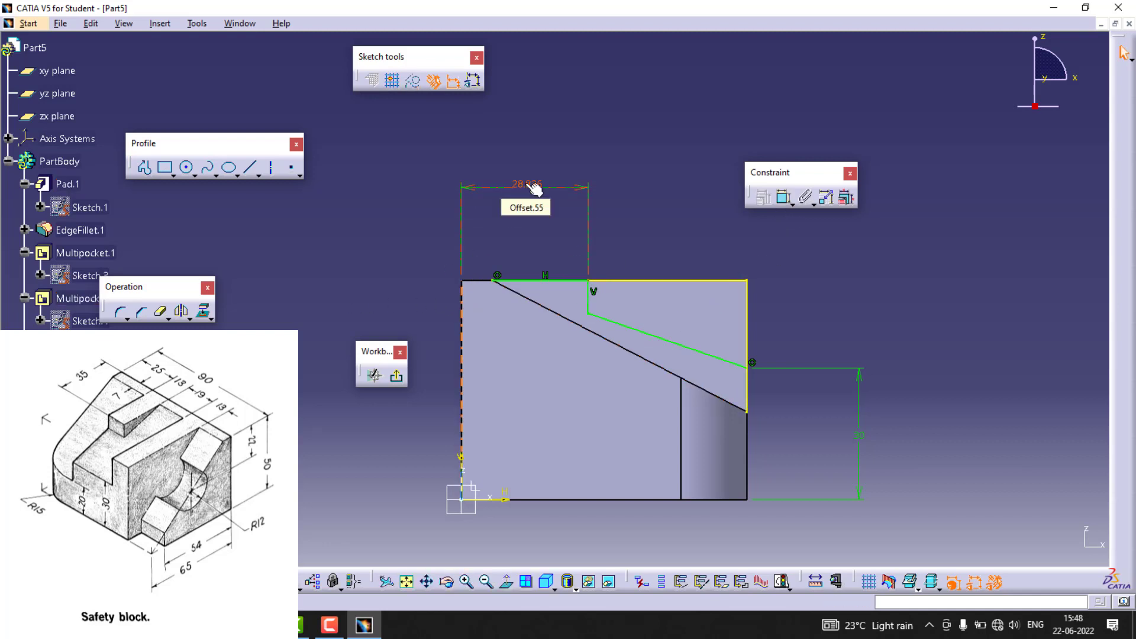
left_click(534, 188)
double_click(533, 185)
type("35")
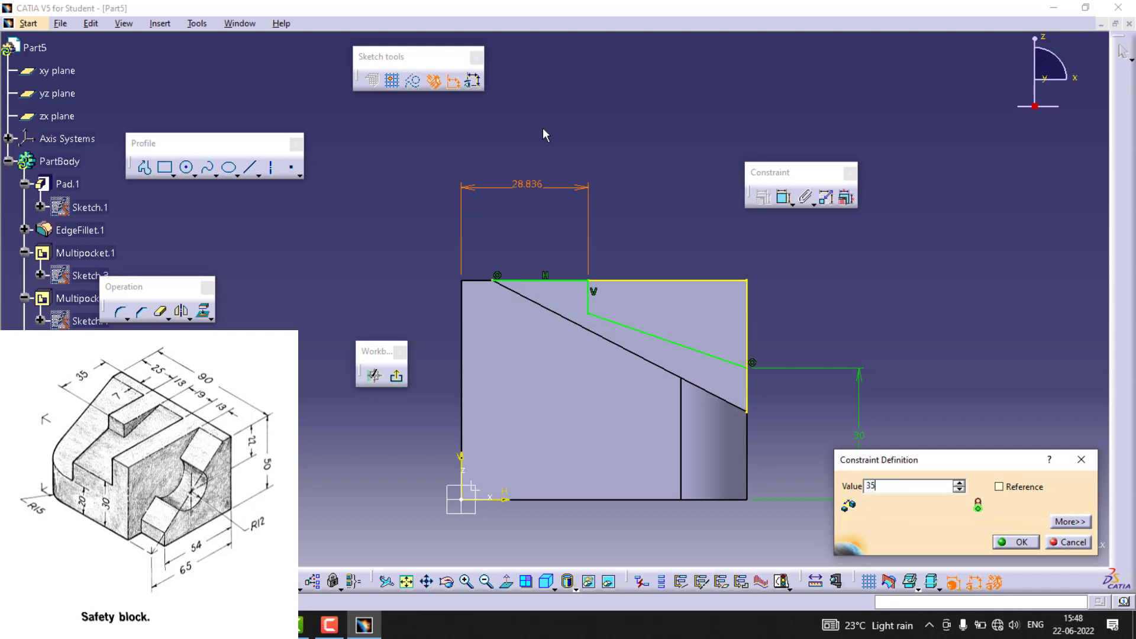
key("Return")
left_click(544, 136)
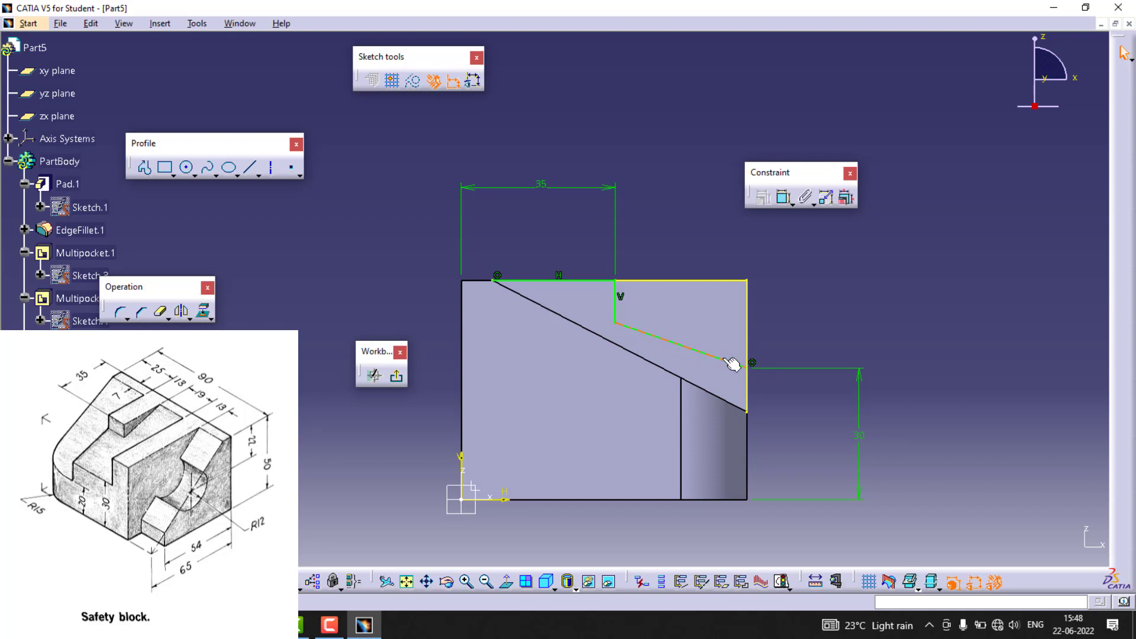
Draw a line from the short vertical line's lower end to the slope's top corner and trim the projected vertical edge below the slanted line
left_click(525, 290)
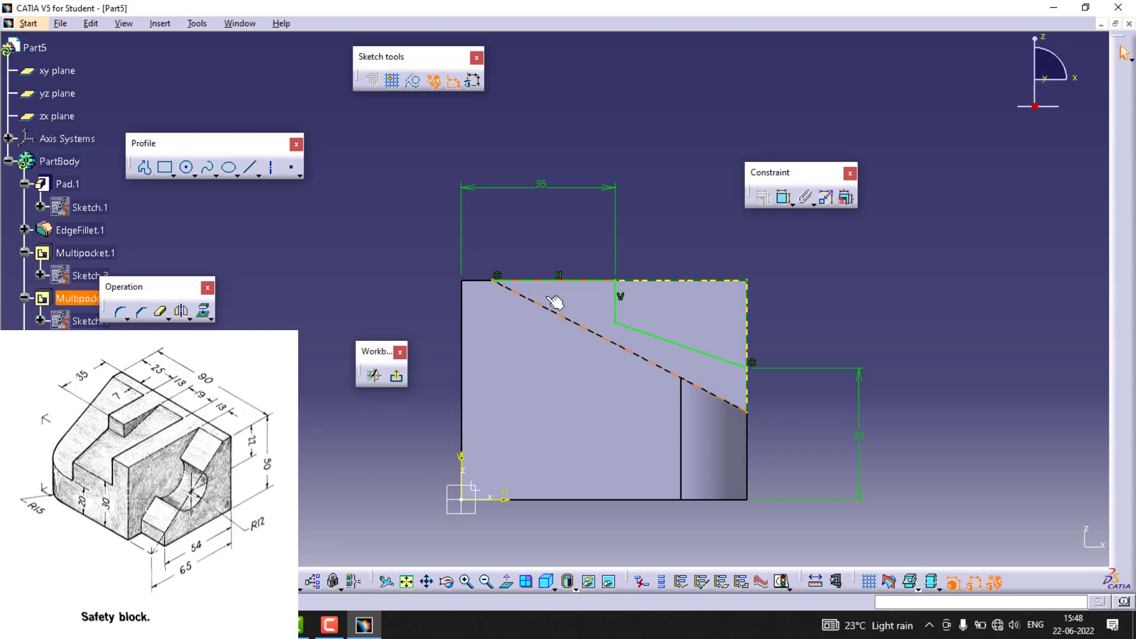
left_click(250, 170)
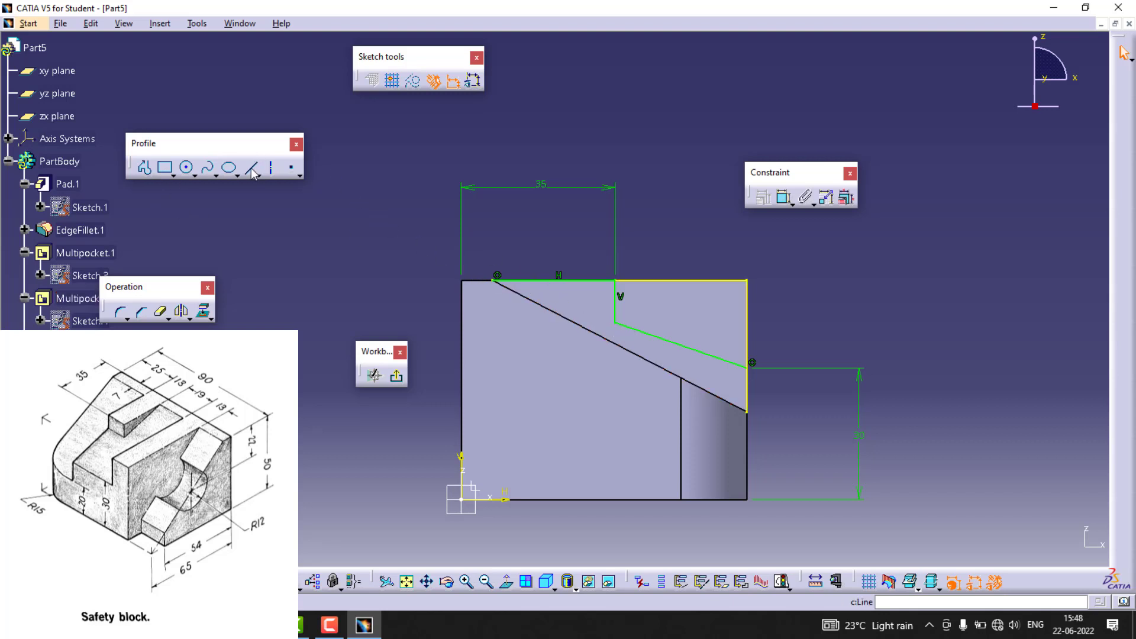
left_click(615, 322)
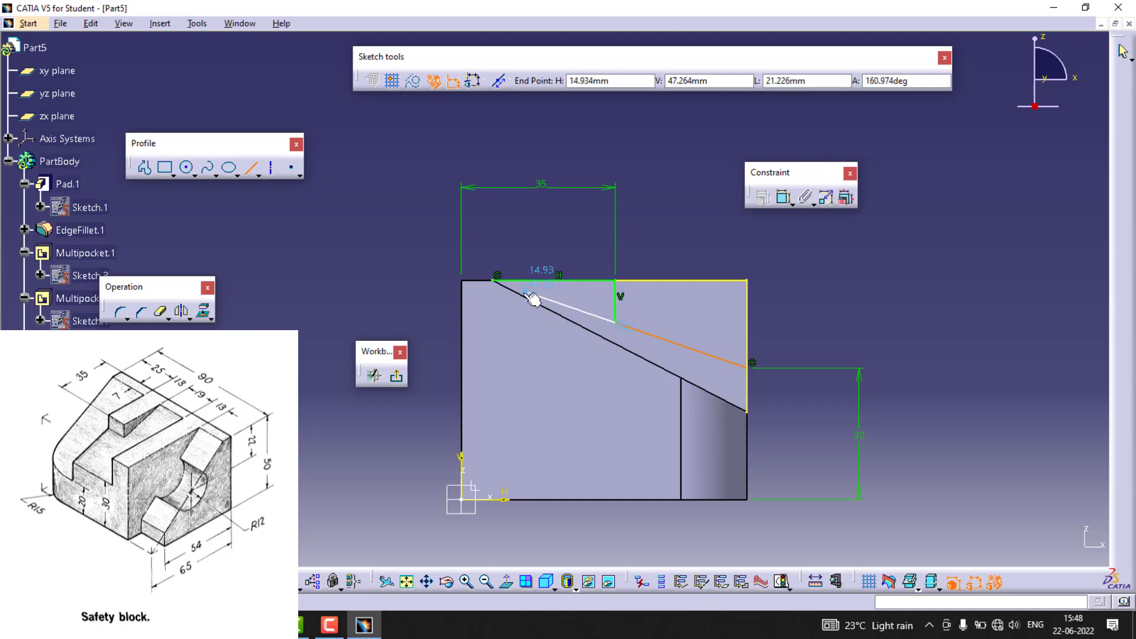
left_click(496, 282)
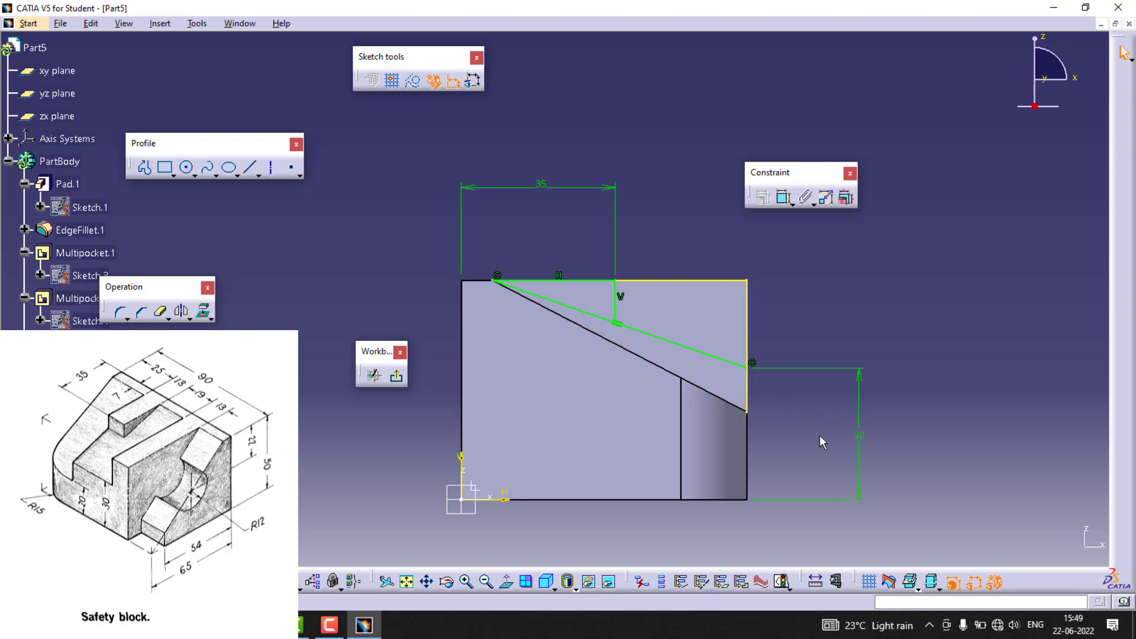
left_click(161, 312)
left_click(747, 391)
Exit the sketch to try creating a Multi-Pocket from it, and reopen the sketch for editing
left_click(402, 381)
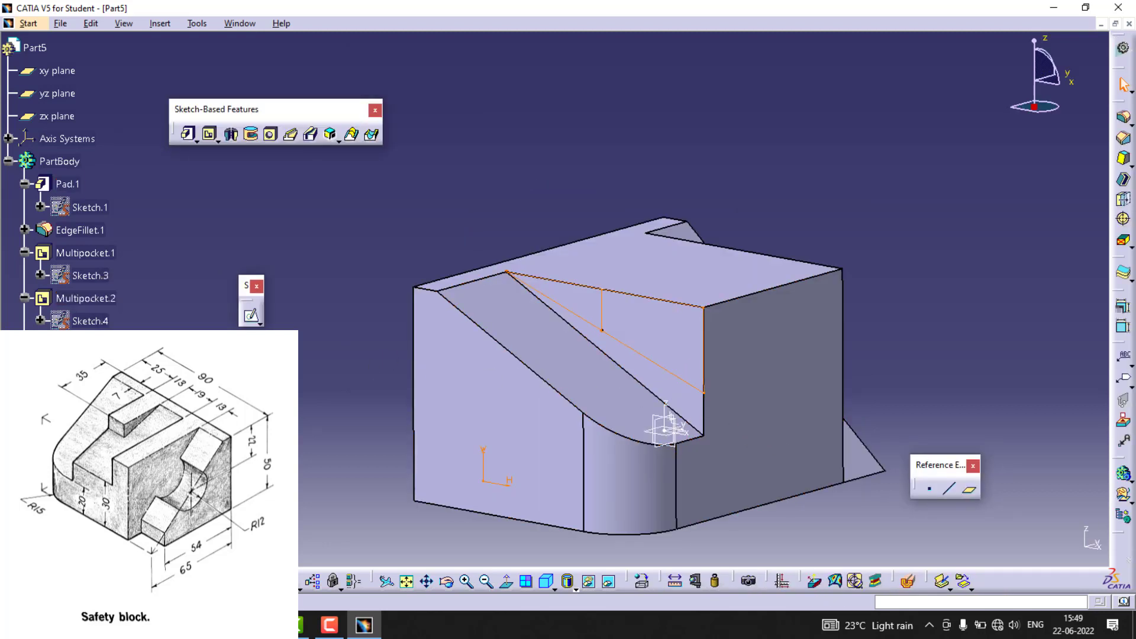
left_click(210, 135)
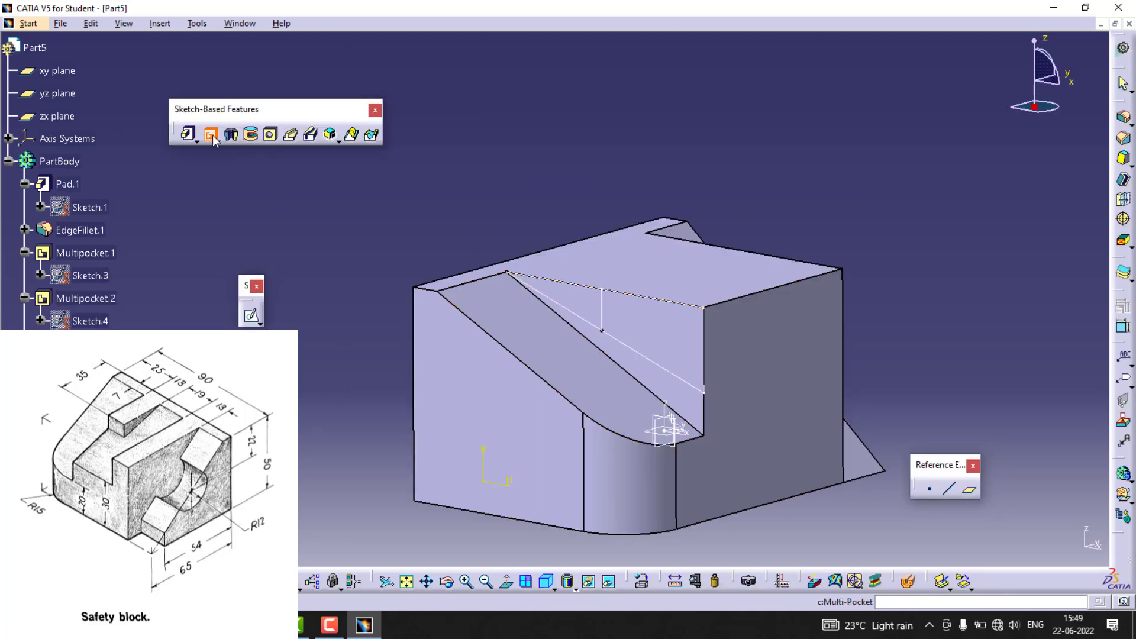
left_click(663, 300)
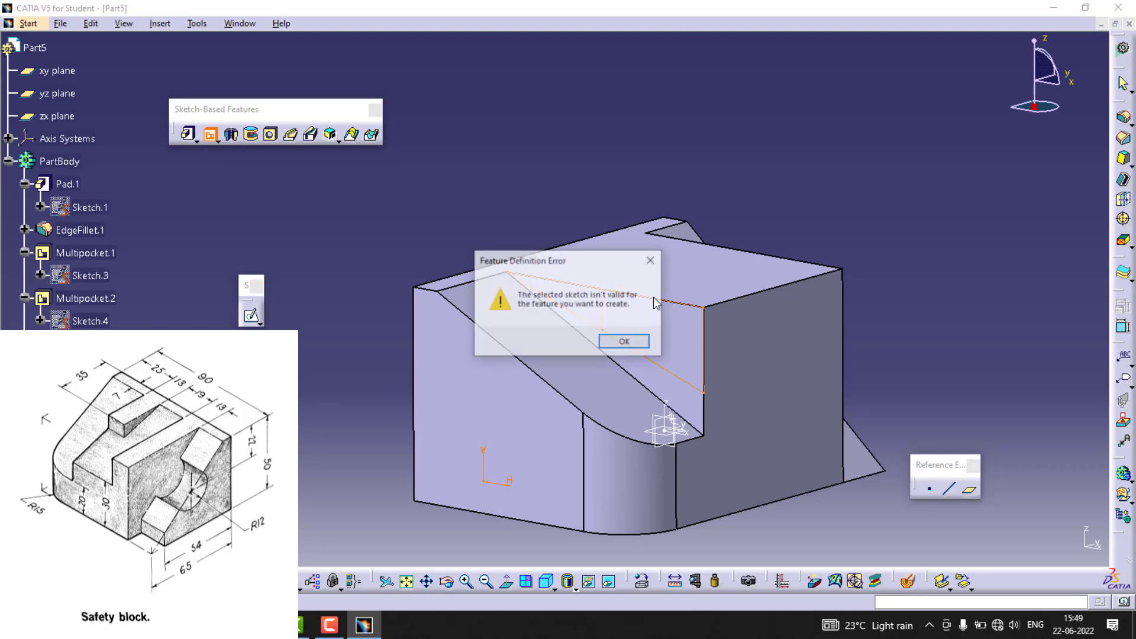
left_click(641, 345)
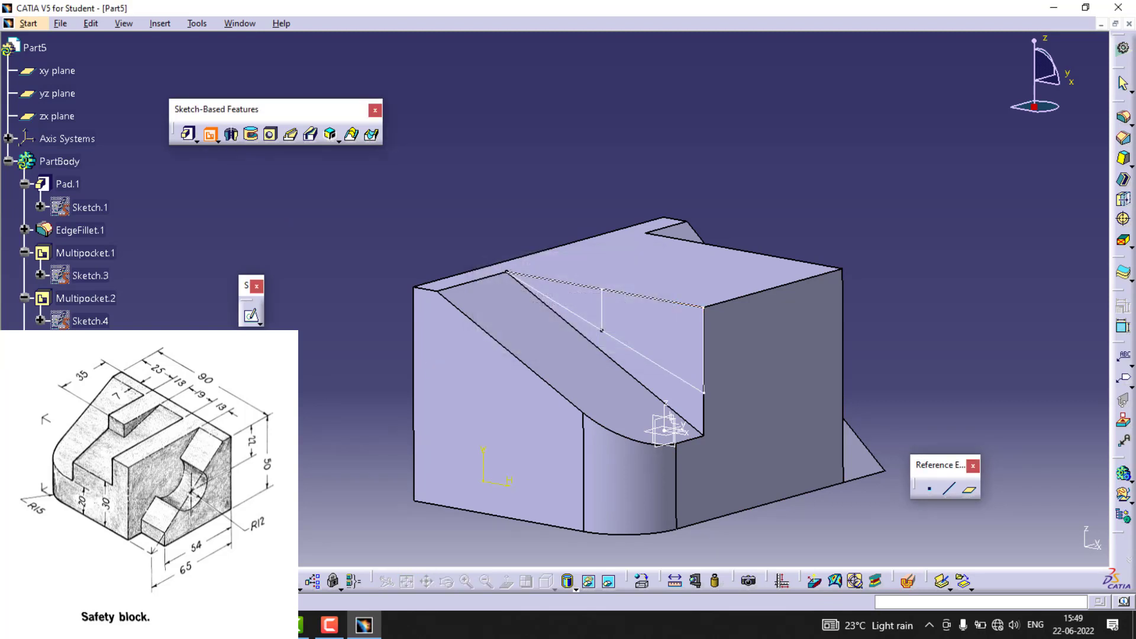
left_click(649, 363)
left_click(625, 342)
key("Escape")
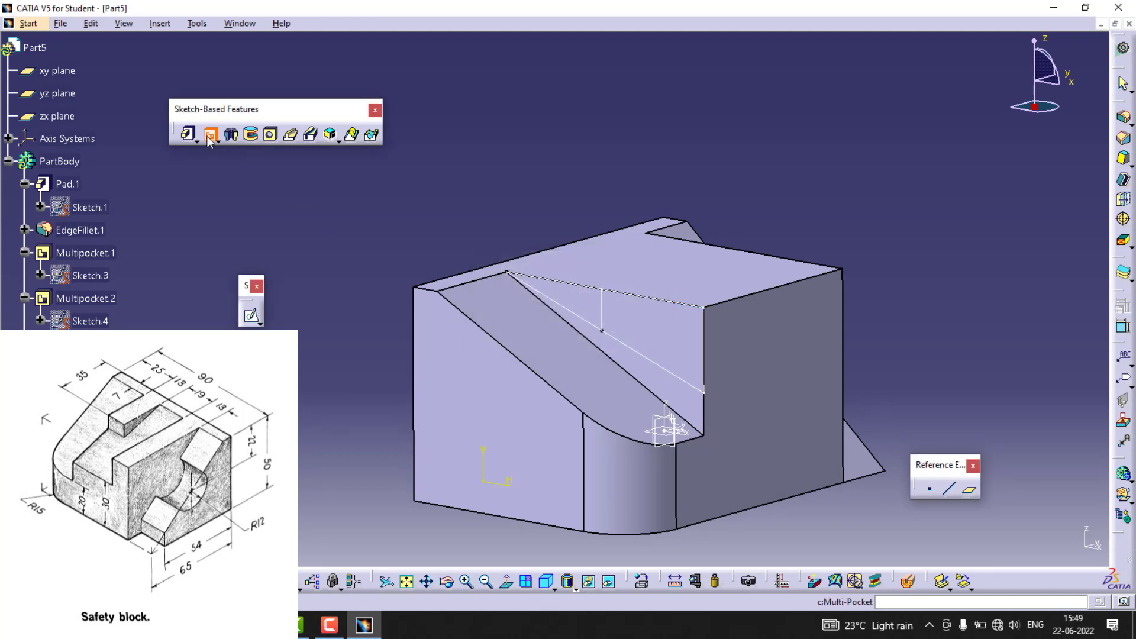
double_click(644, 355)
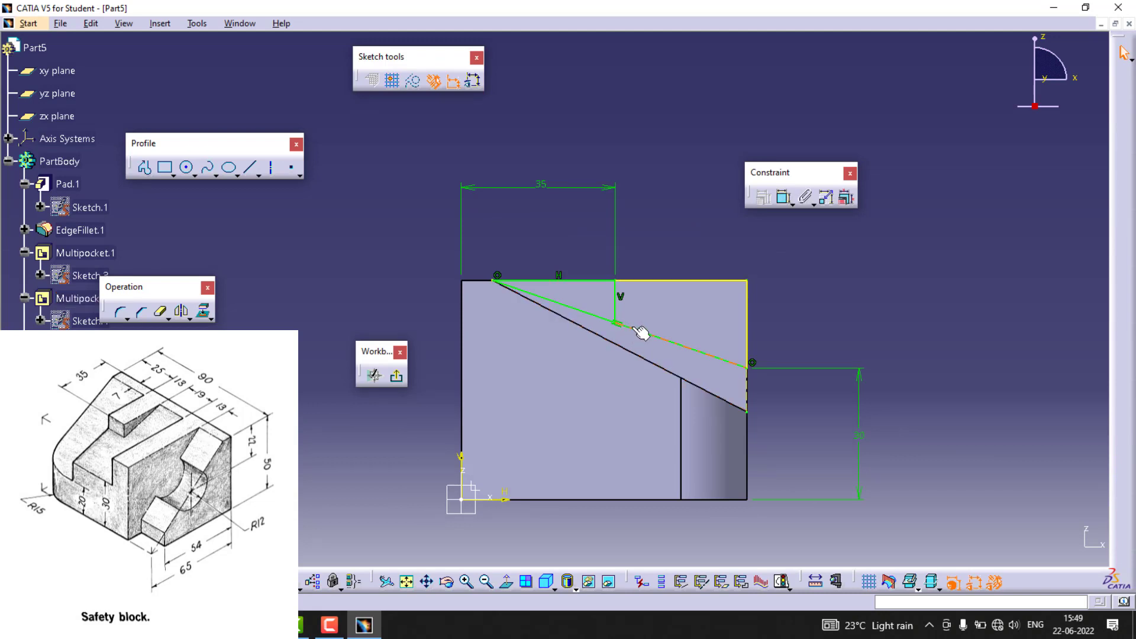
Convert the projected top edge to construction geometry, and draw a standard line along it from the 35 mm point to the upper-right corner
left_click(640, 281)
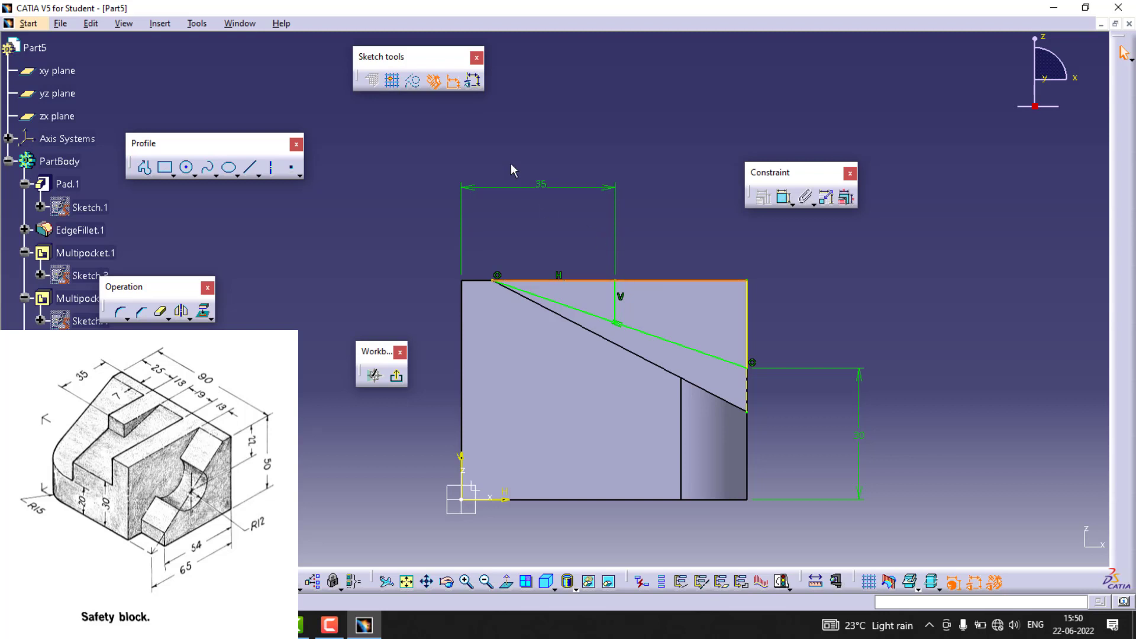
left_click(413, 81)
left_click(250, 168)
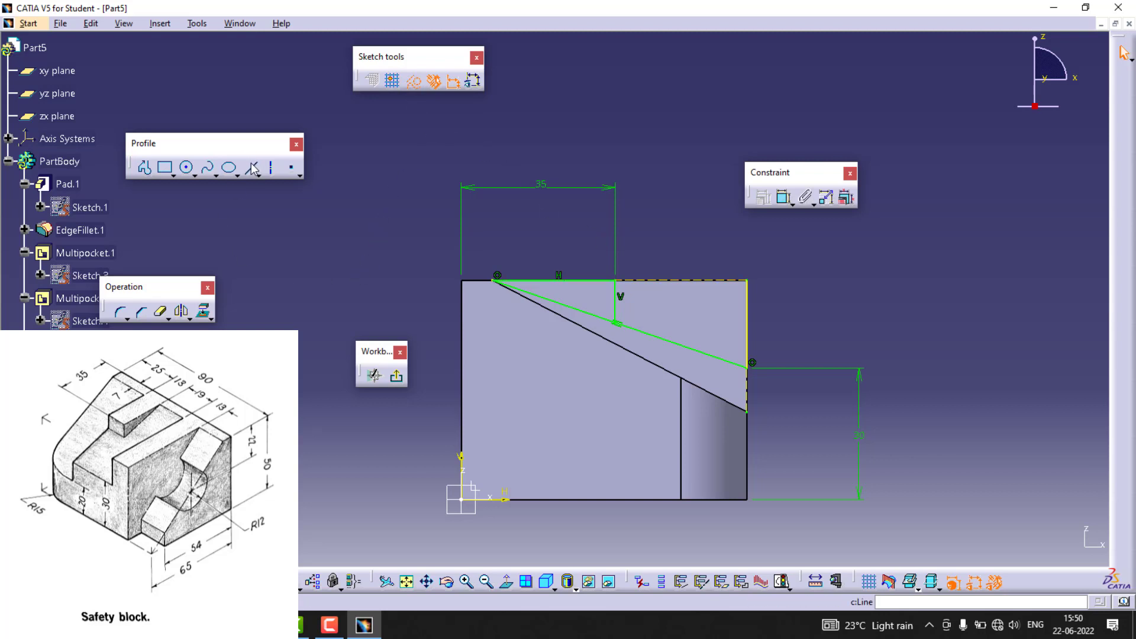
left_click(618, 280)
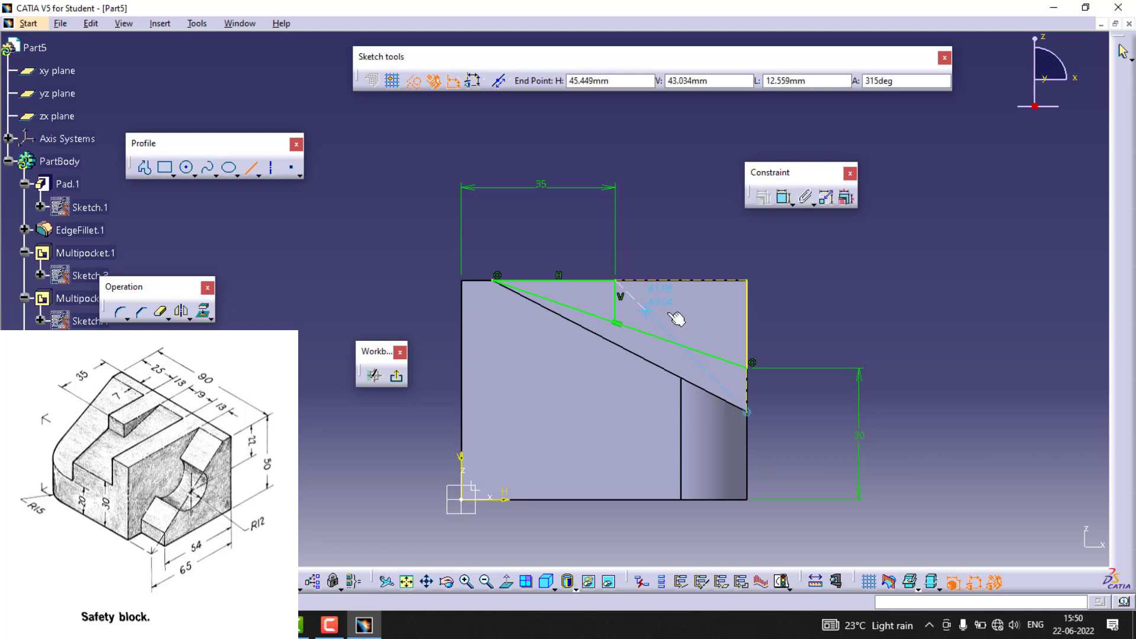
left_click(413, 81)
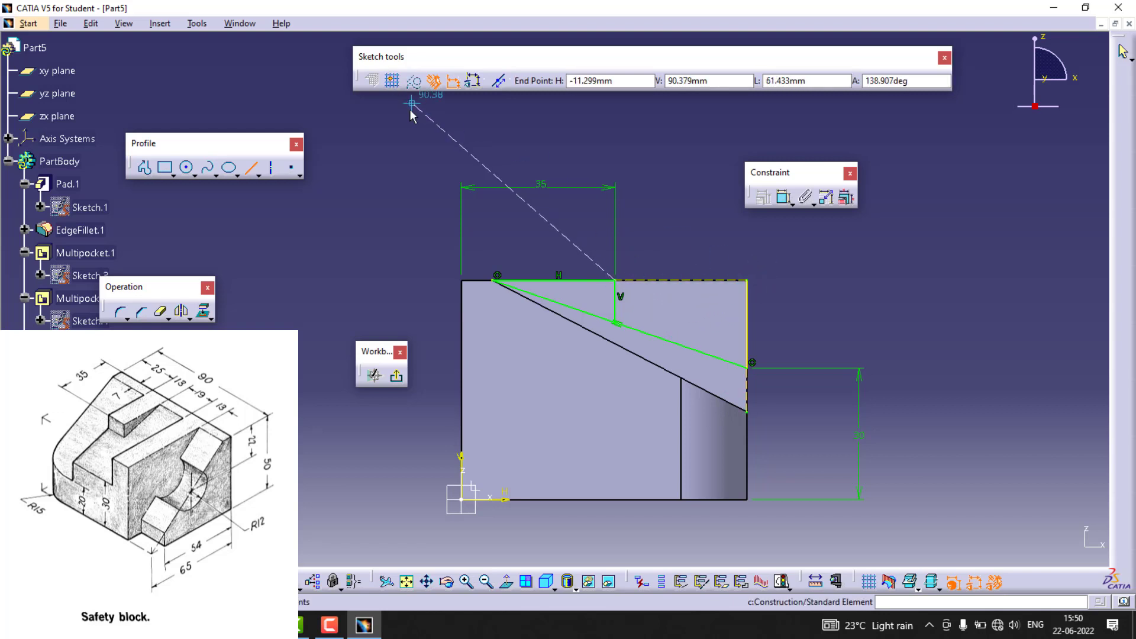
left_click(749, 282)
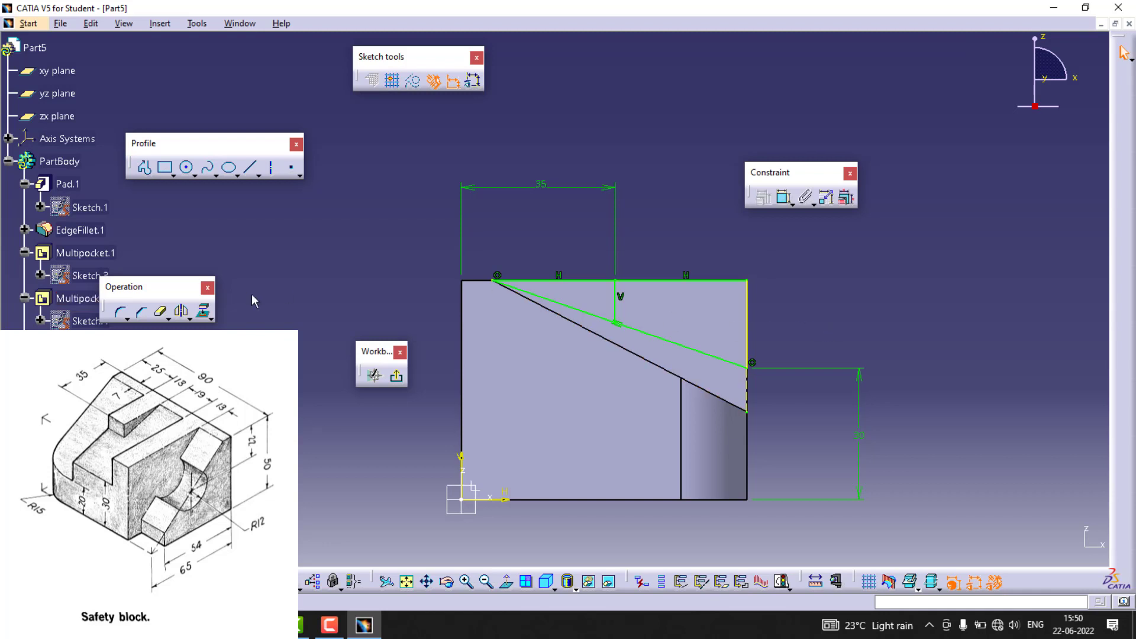
left_click(398, 377)
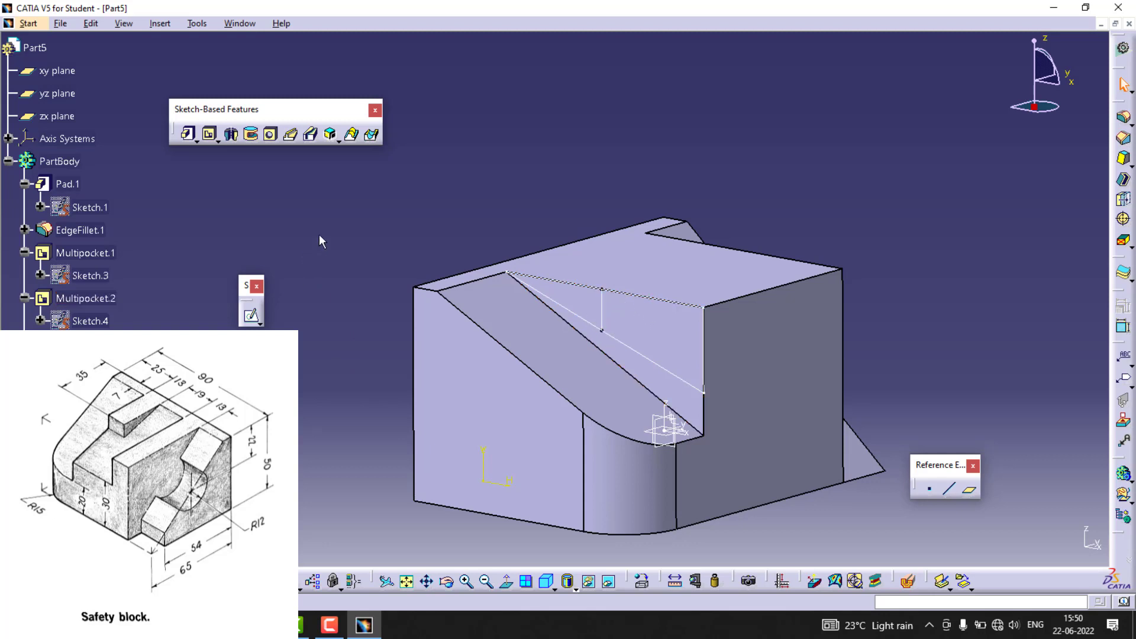
Cut a multi-pocket from the finished sketch, setting the depth of its first extrusion domain to -13 mm
left_click(209, 134)
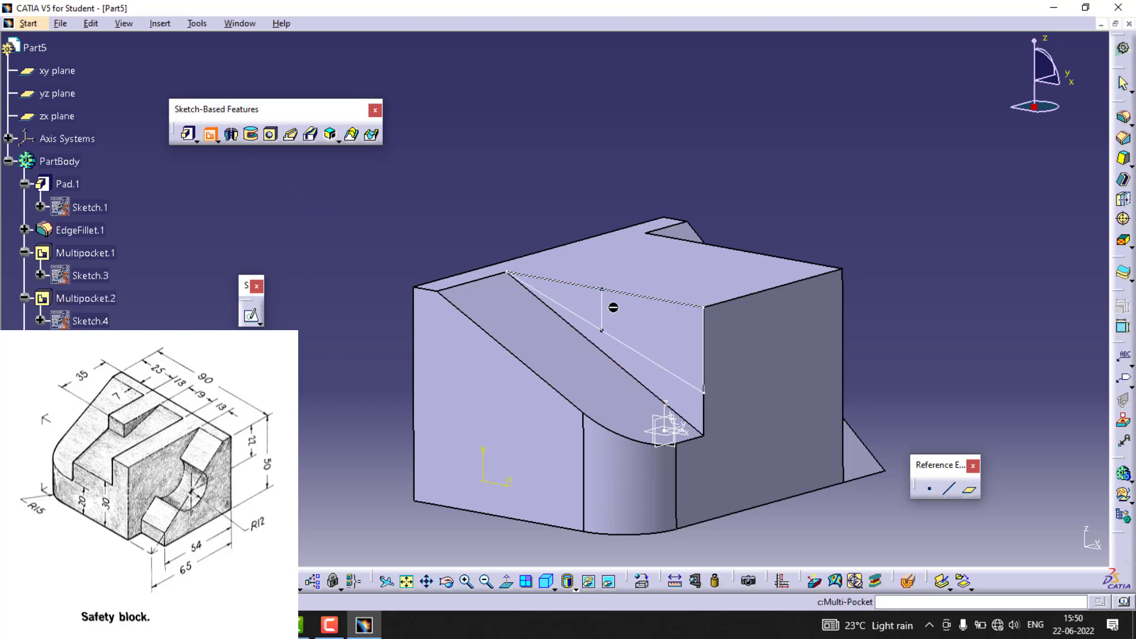
left_click(632, 298)
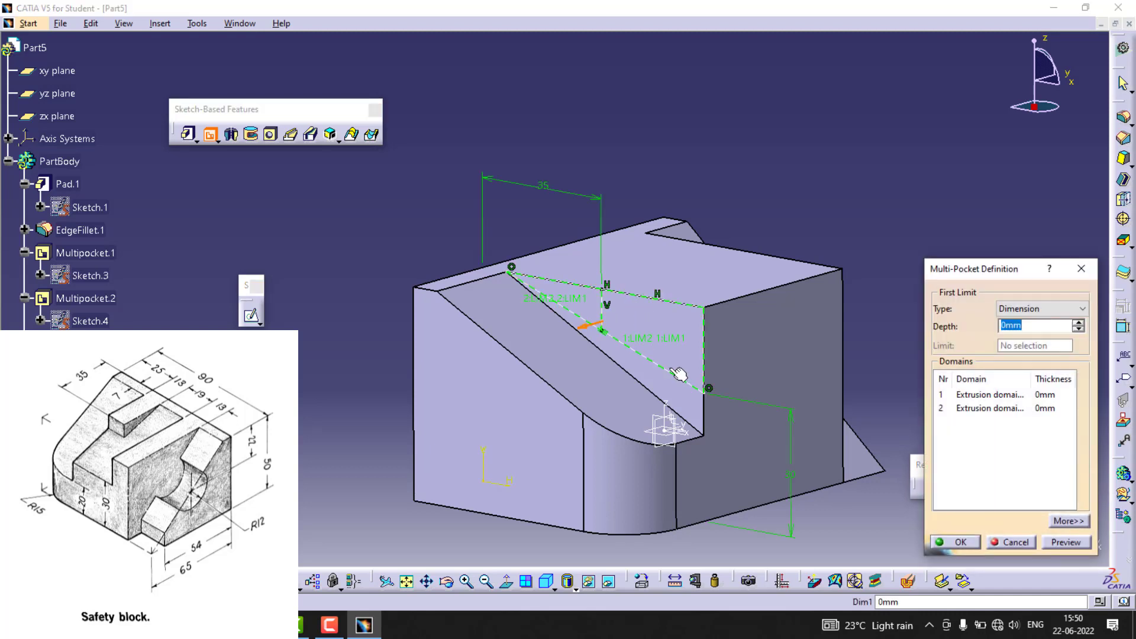
left_click(1009, 408)
left_click(1000, 395)
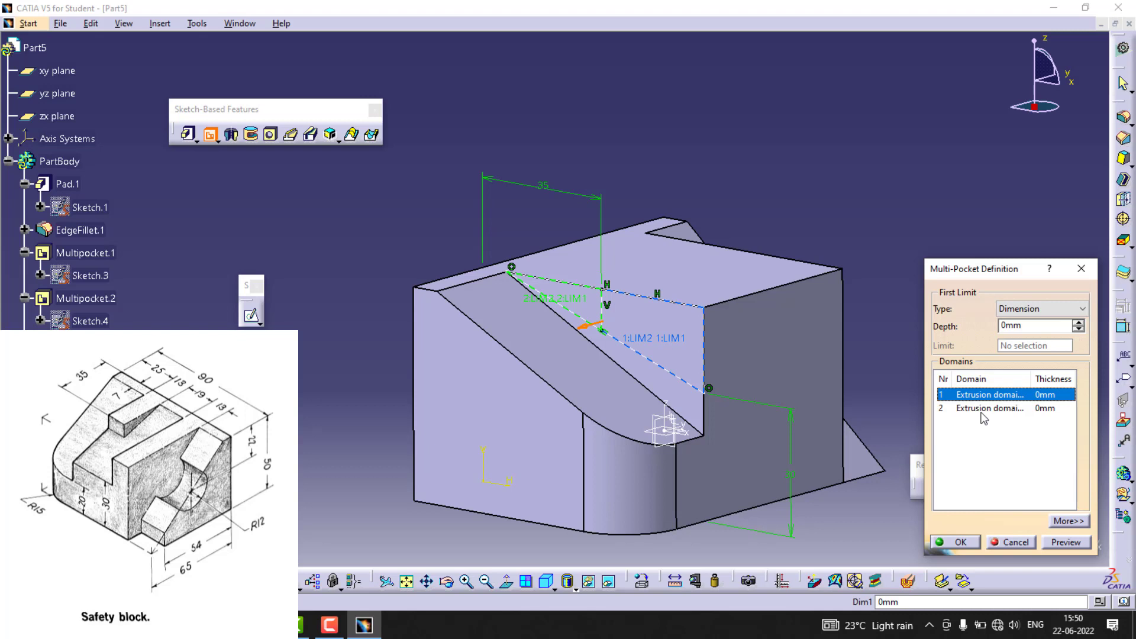
double_click(1031, 326)
type("13")
left_click(1074, 543)
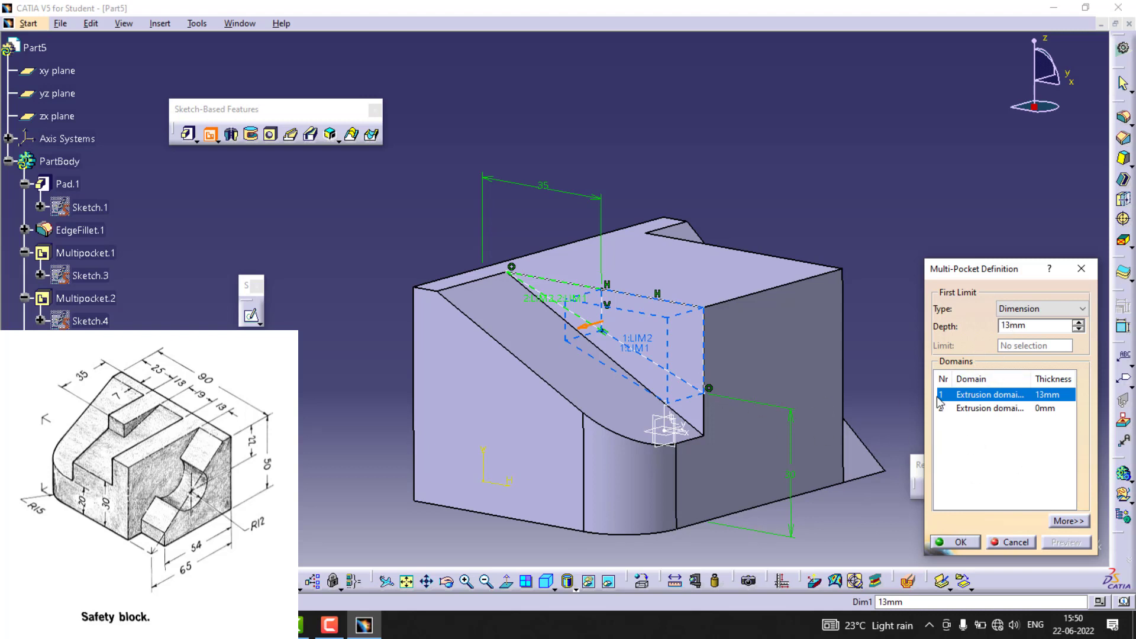
left_click(1002, 326)
type("-")
left_click(1035, 456)
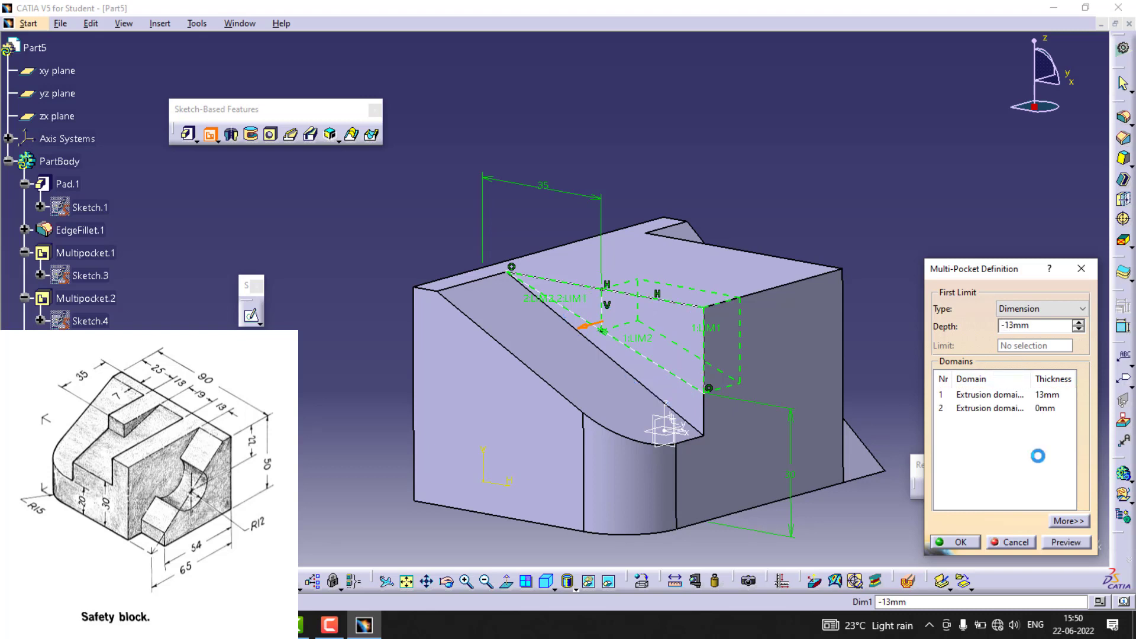
left_click(1068, 542)
left_click(959, 542)
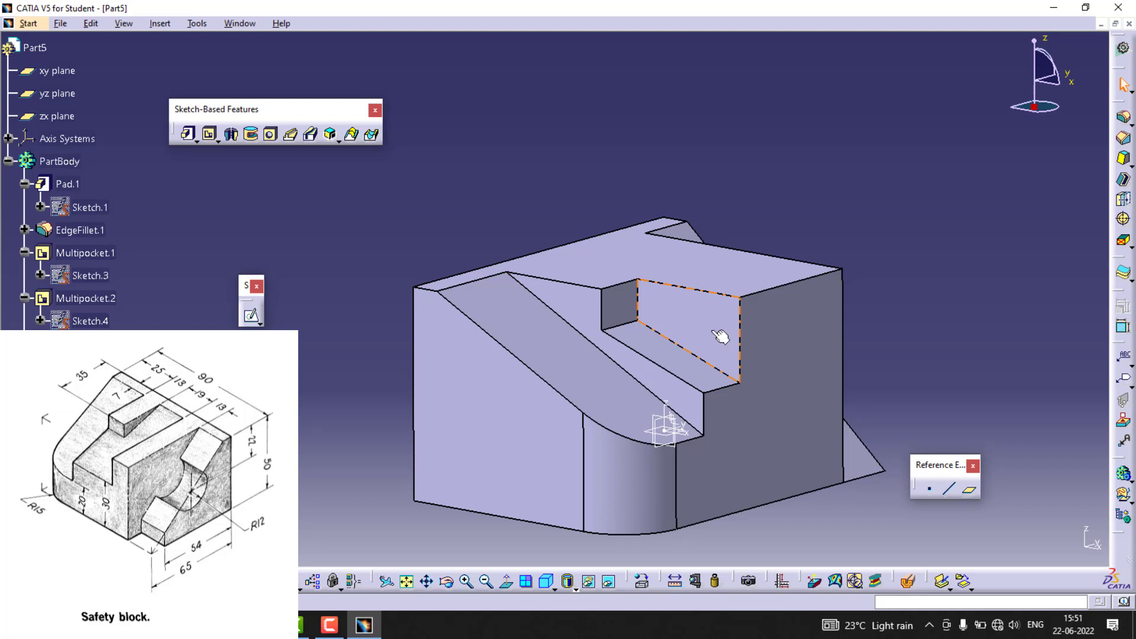
Create a sketch on the recessed pocket face by projecting the lower slanted line, the vertical end edge and the top edges
left_click(679, 332)
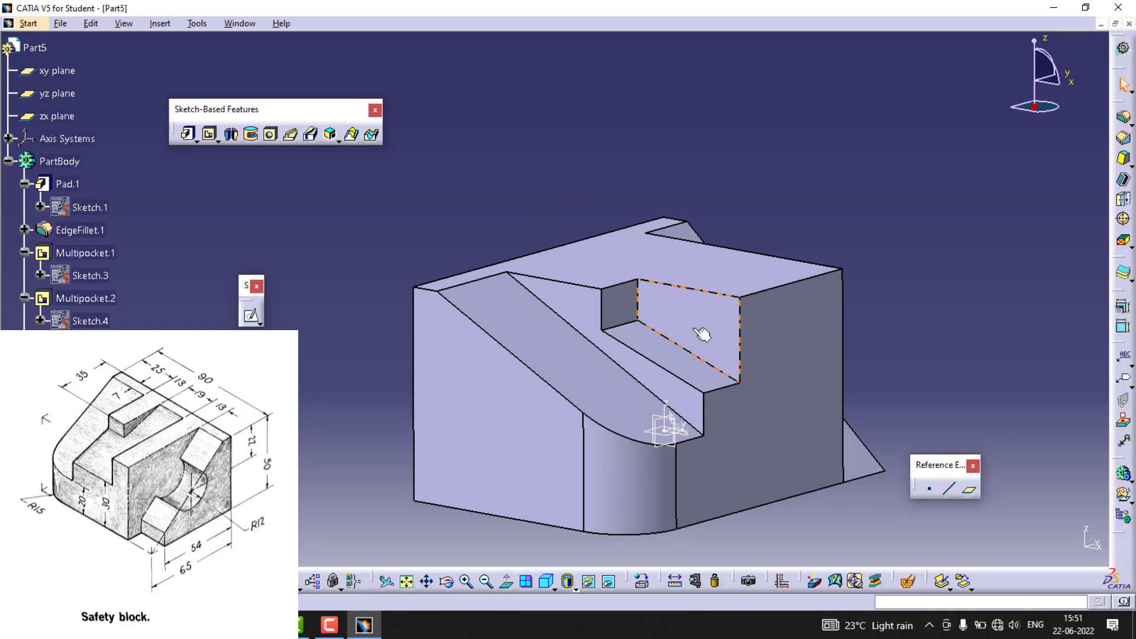
left_click(251, 315)
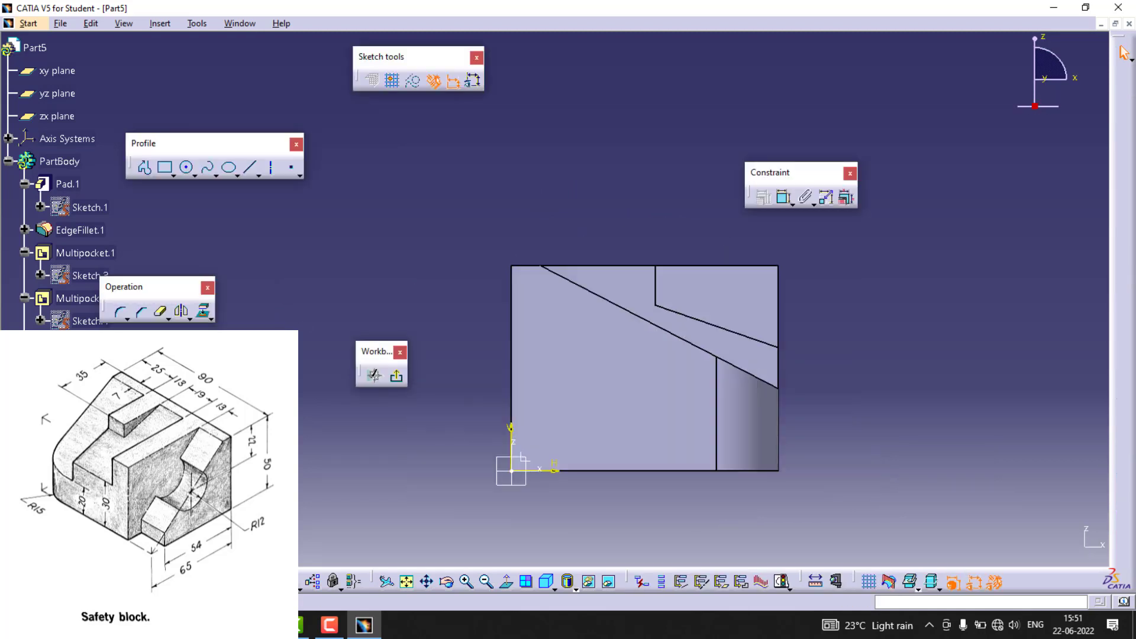
left_click(609, 580)
left_click(692, 345)
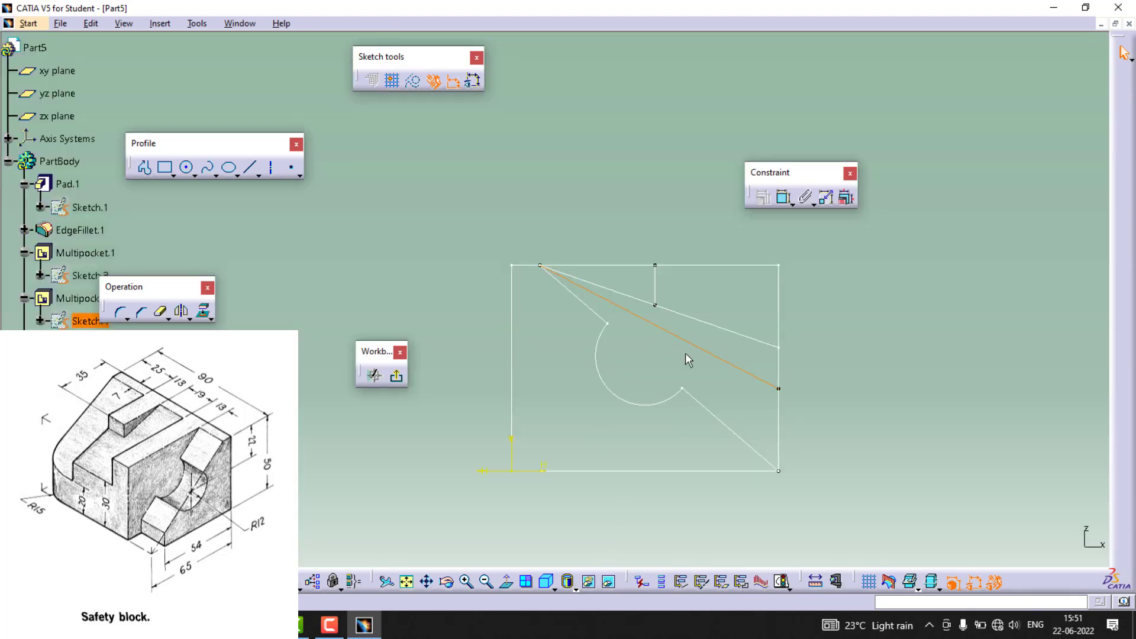
left_click(778, 374, "ctrl")
left_click(727, 265, "ctrl")
left_click(627, 266, "ctrl")
left_click(205, 309)
left_click(1016, 542)
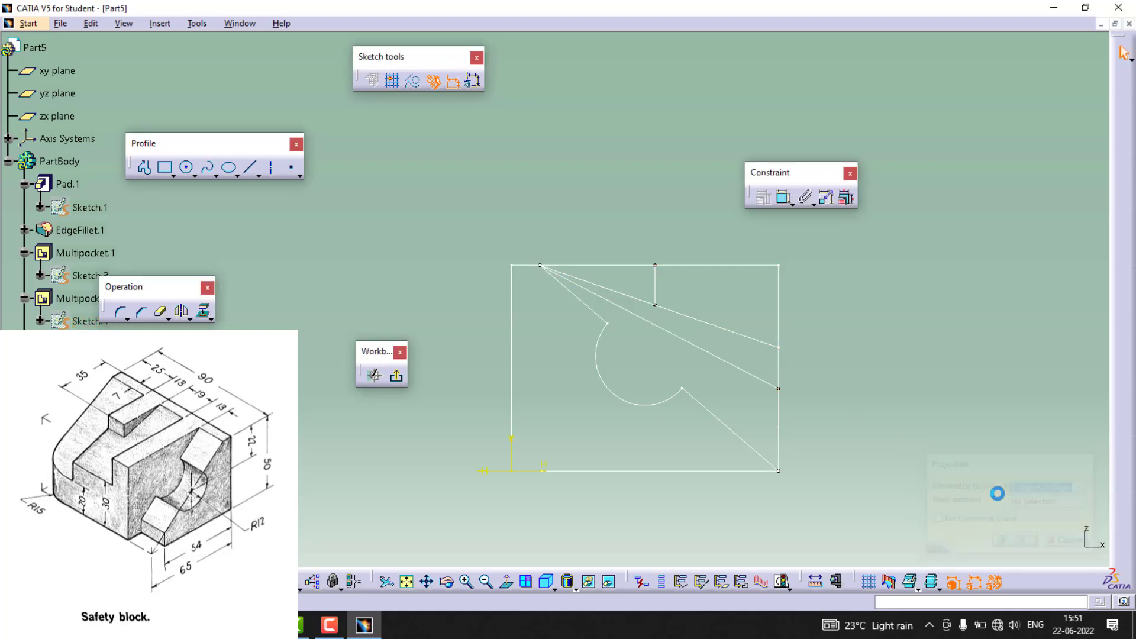
left_click(609, 582)
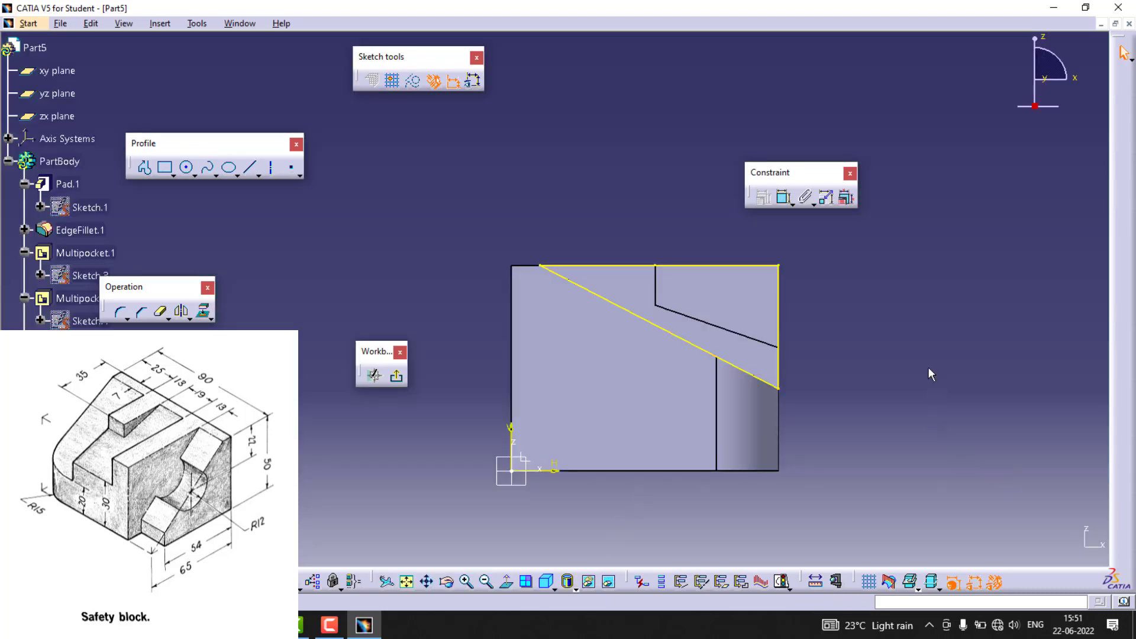
left_click(395, 375)
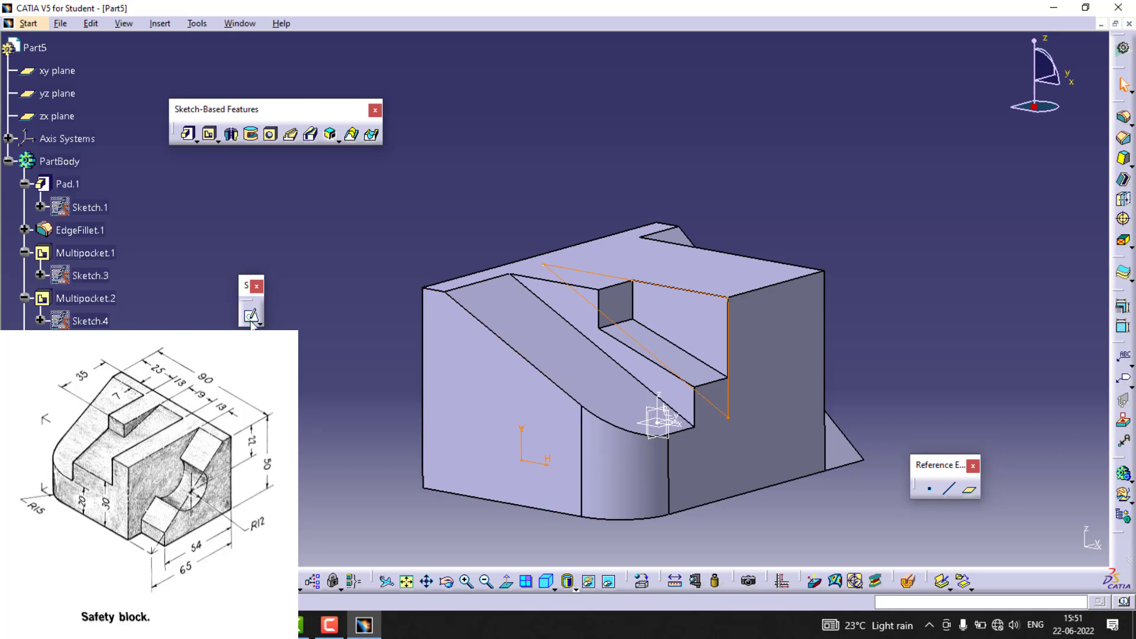
Cut a pocket 19 mm deep from the new triangular sketch
left_click(214, 139)
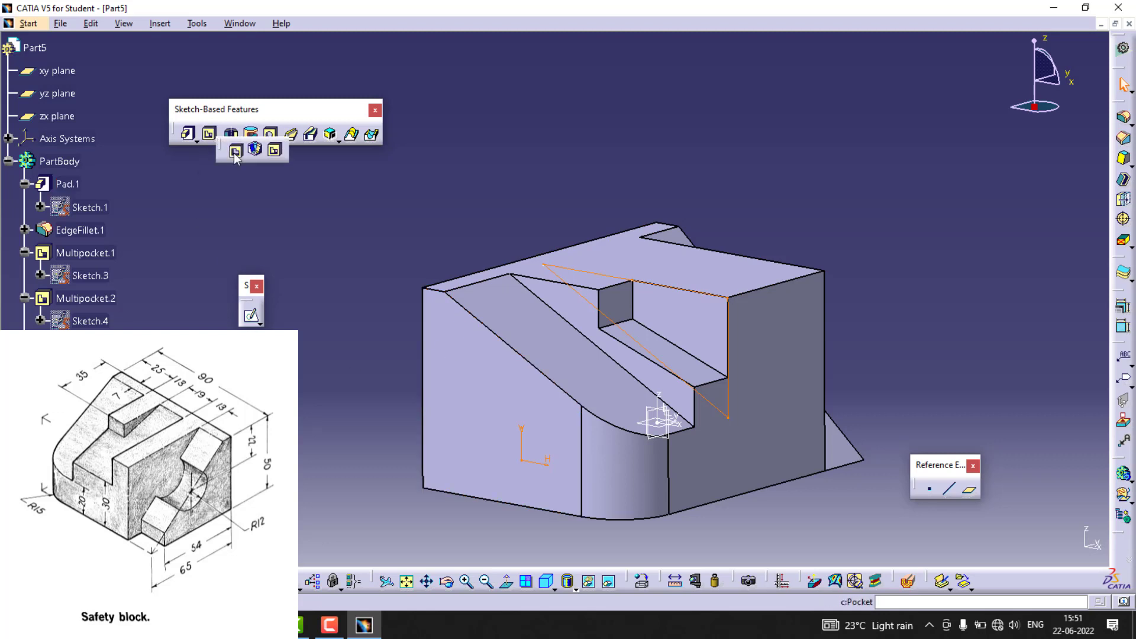
left_click(236, 151)
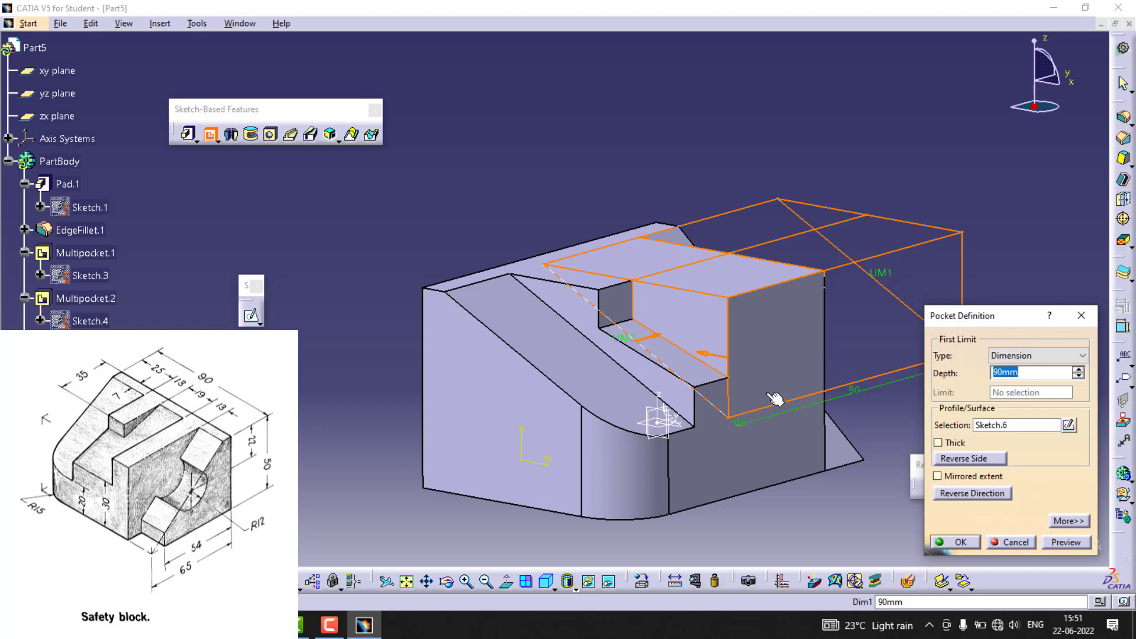
type("19")
left_click(1066, 542)
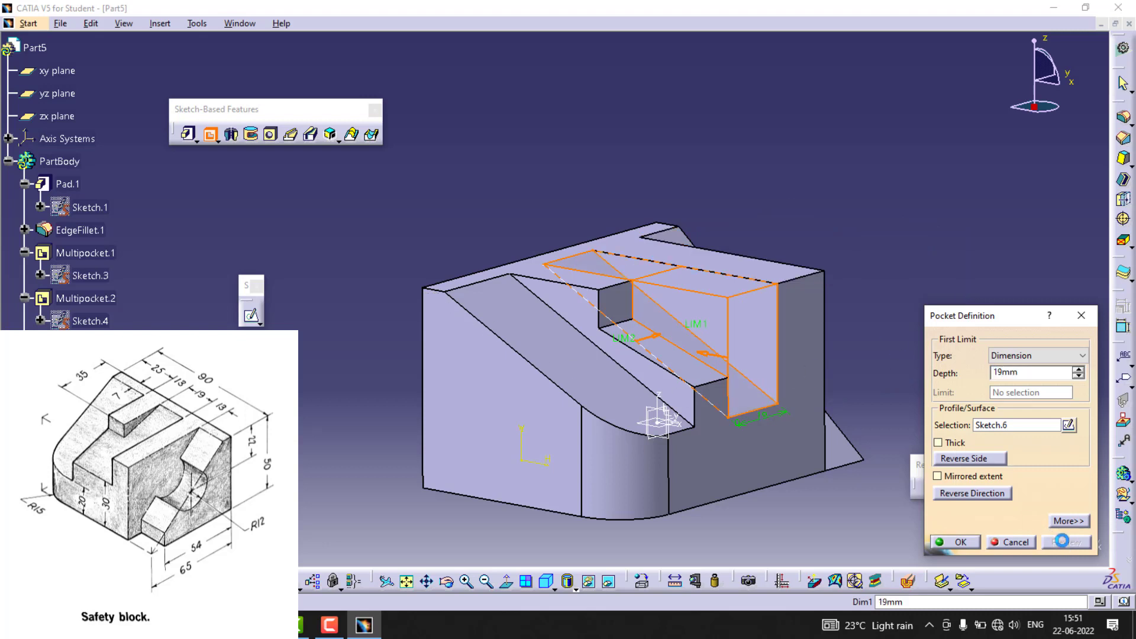
left_click(949, 543)
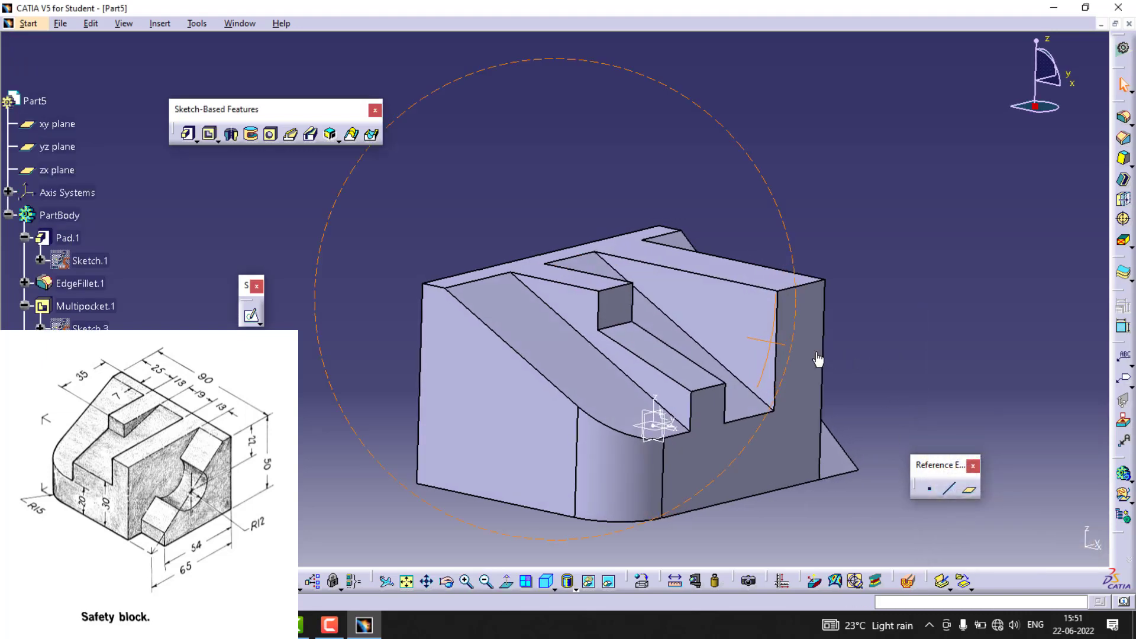
Reopen the 19 mm pocket's sketch and project the upper slanted line of the previous pocket's sketch into it
middle_click_drag(819, 359, 517, 385)
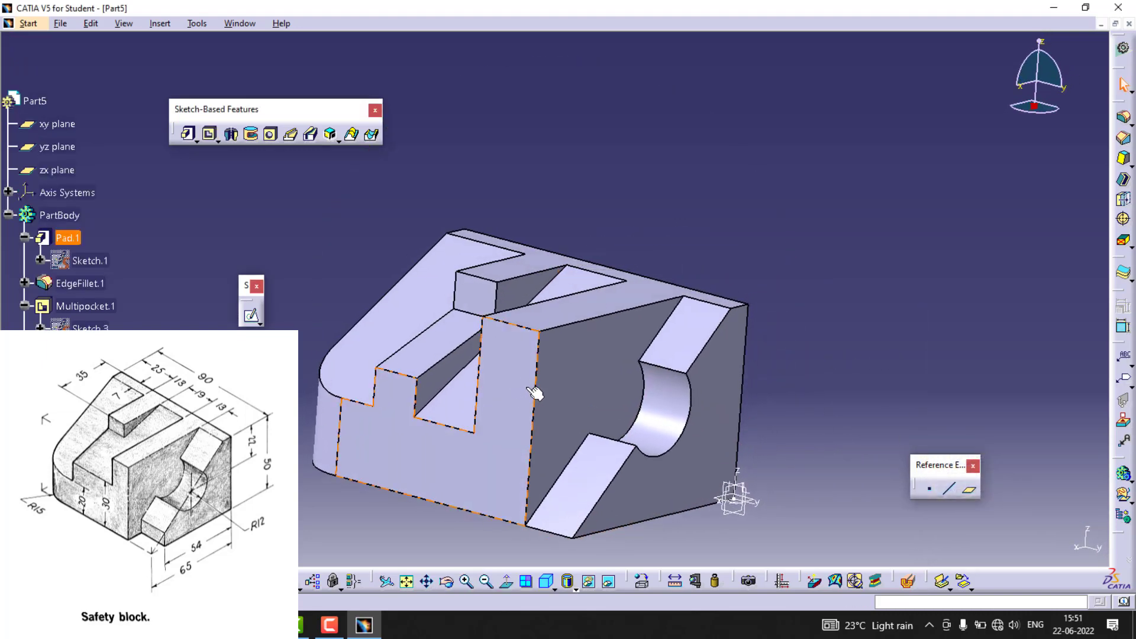
left_click(547, 581)
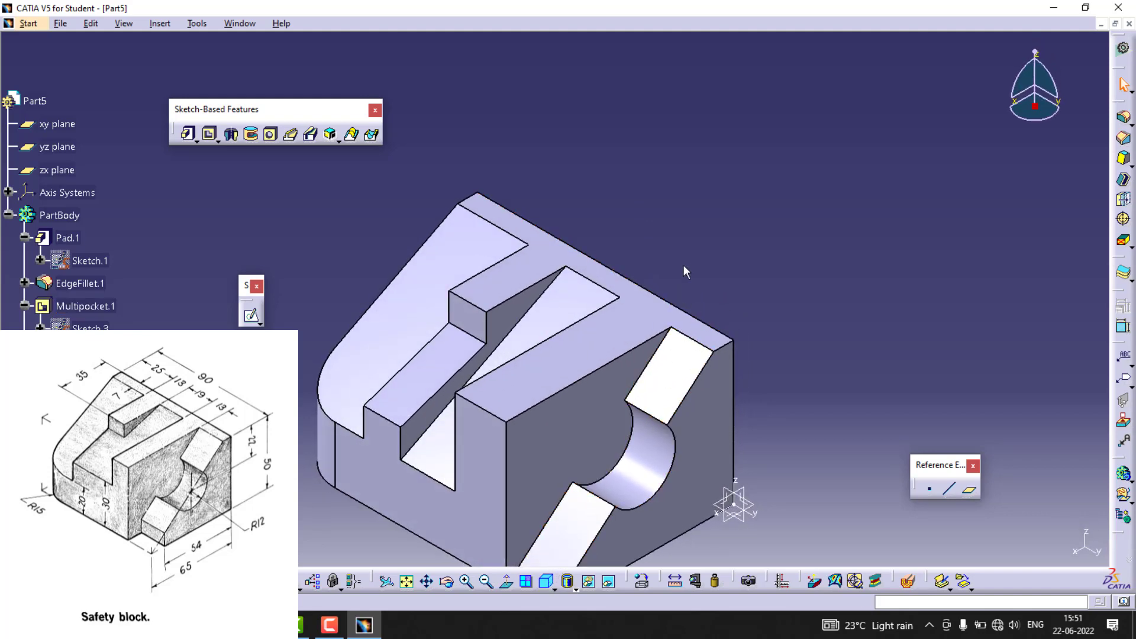
middle_click_drag(703, 228, 837, 151)
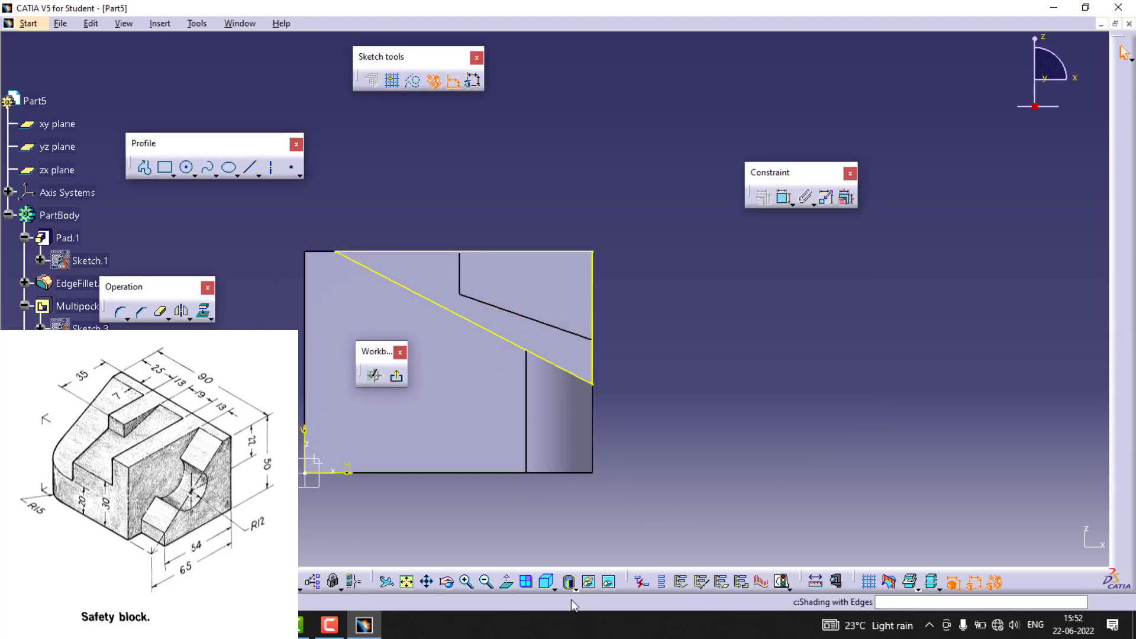
left_click(608, 582)
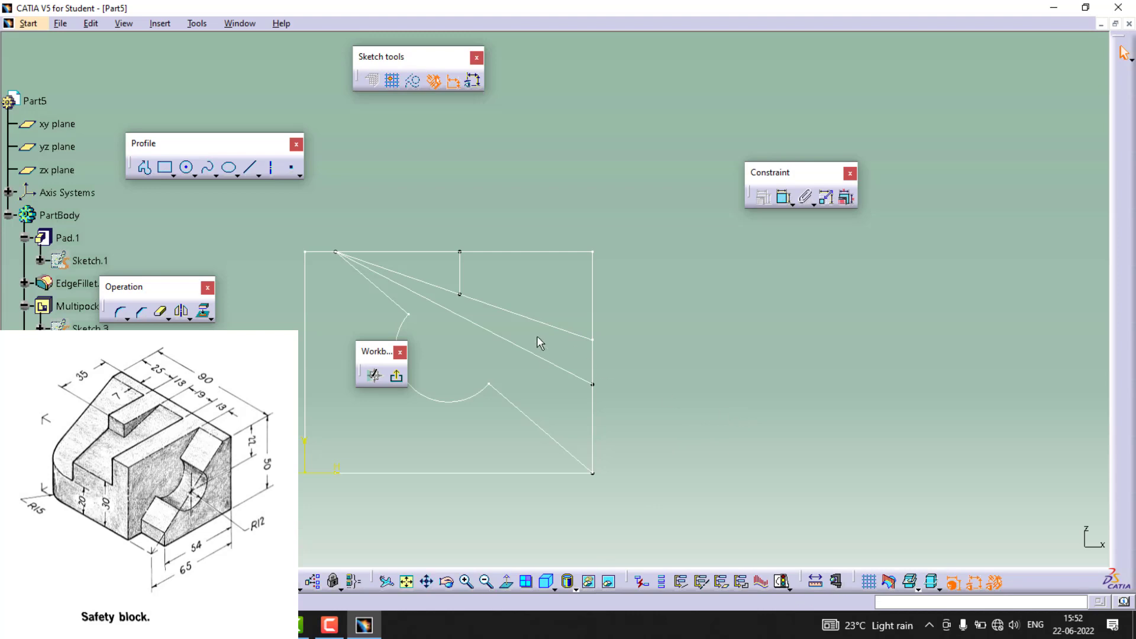
left_click(204, 312)
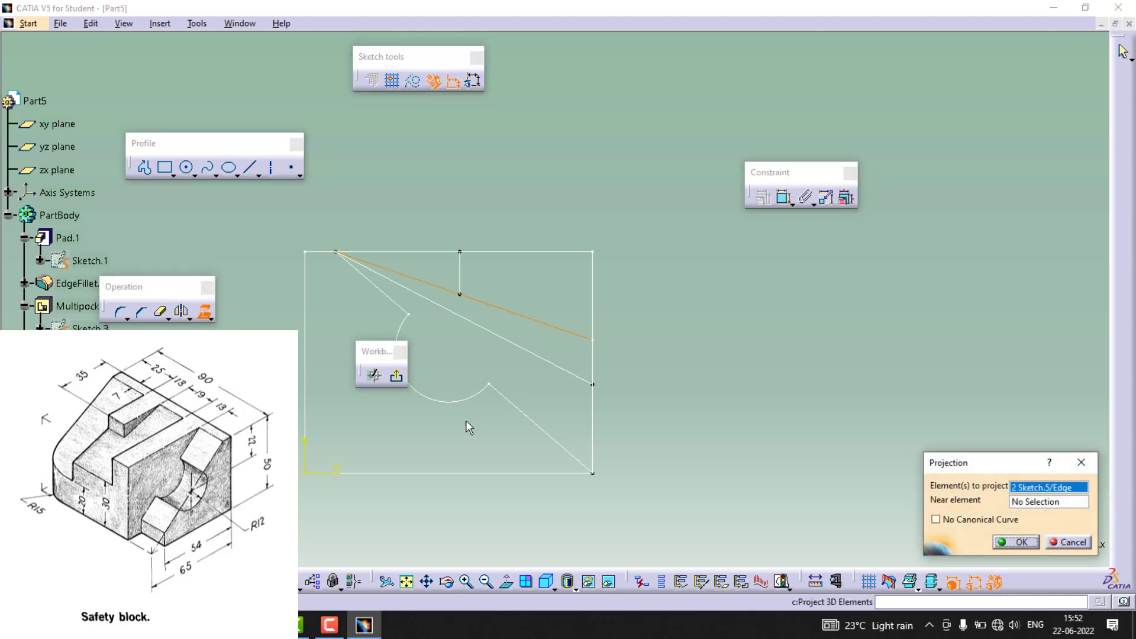
left_click(1018, 542)
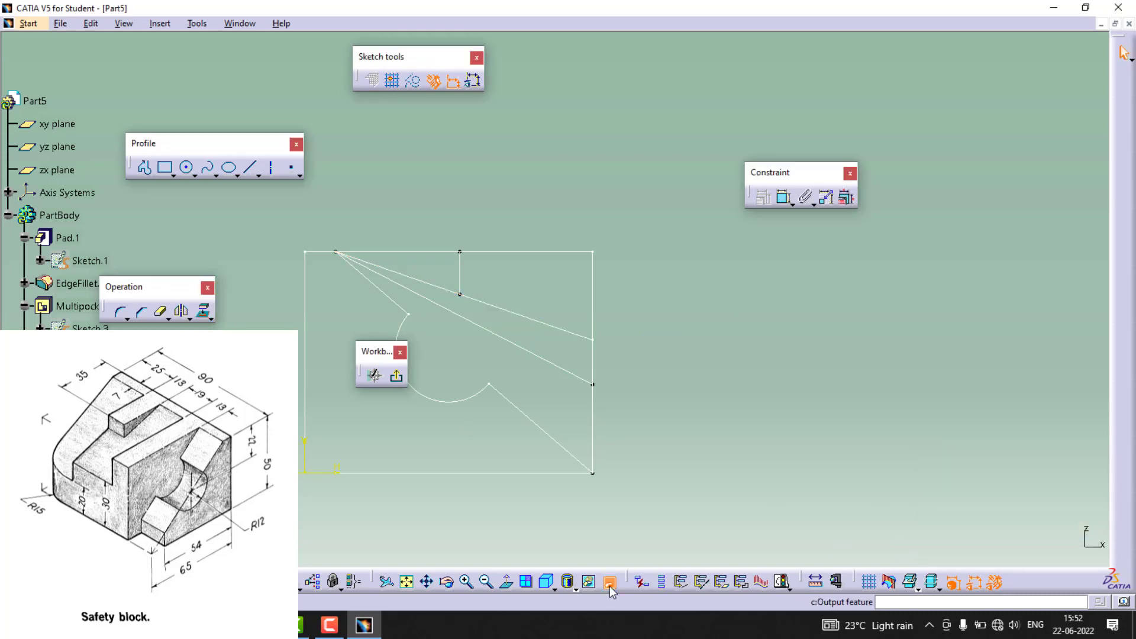
left_click(608, 581)
Convert the lower slanted line to construction geometry and quick-trim the projected vertical end edge
left_click(506, 340)
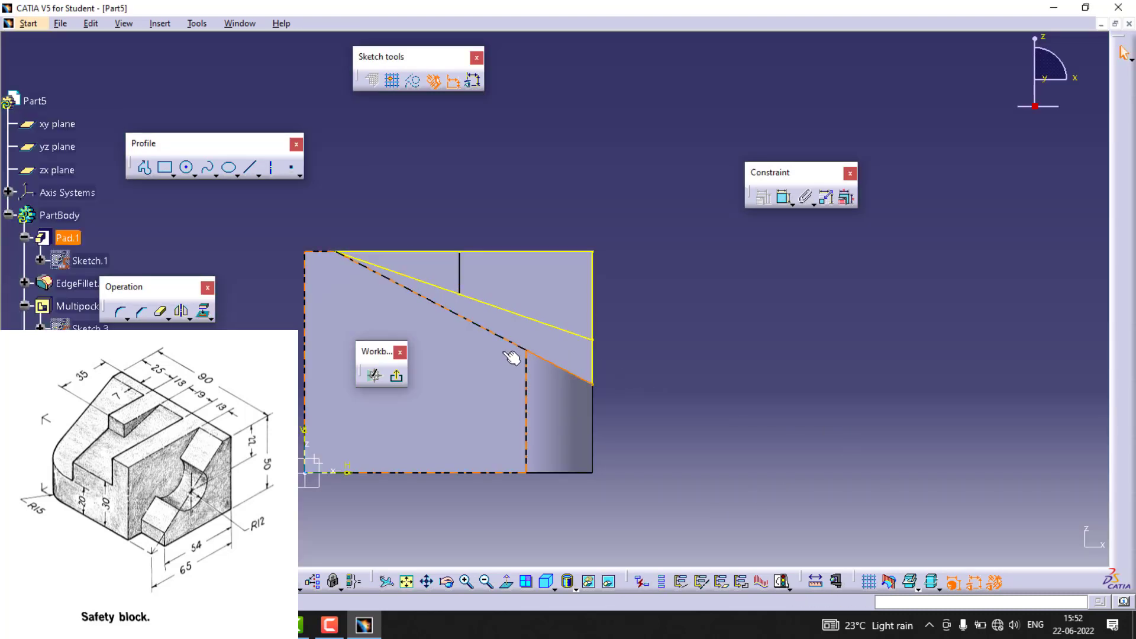
left_click(413, 81)
left_click(782, 349)
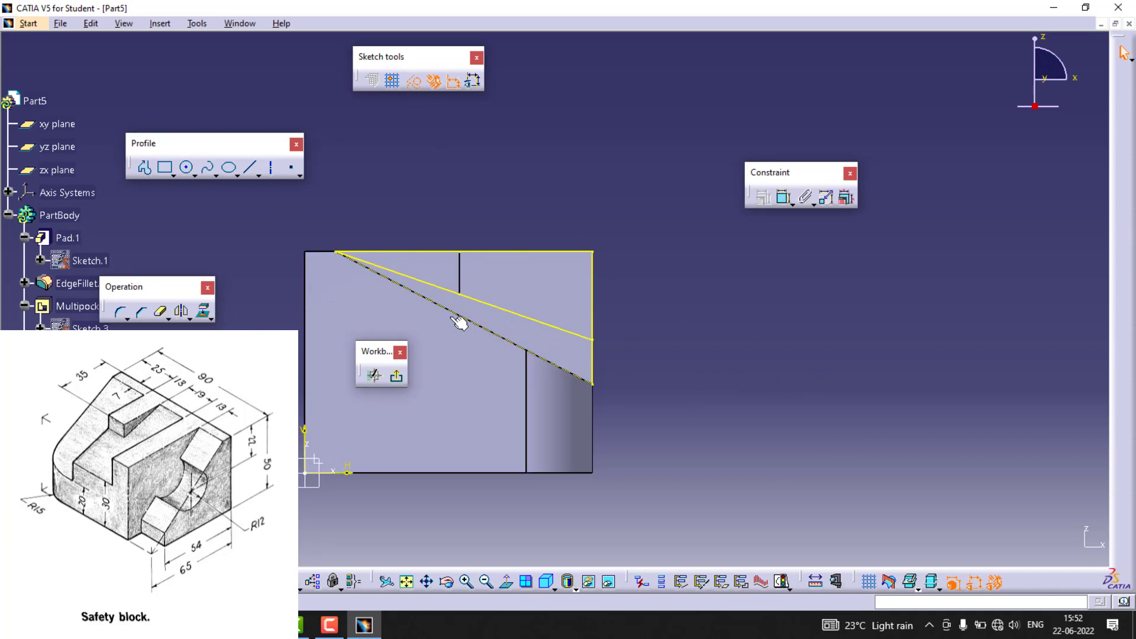
left_click(160, 311)
left_click(595, 362)
Close the pocket profile with a vertical line from the upper slanted line's end to the upper-right corner, and leave the sketch
left_click(247, 171)
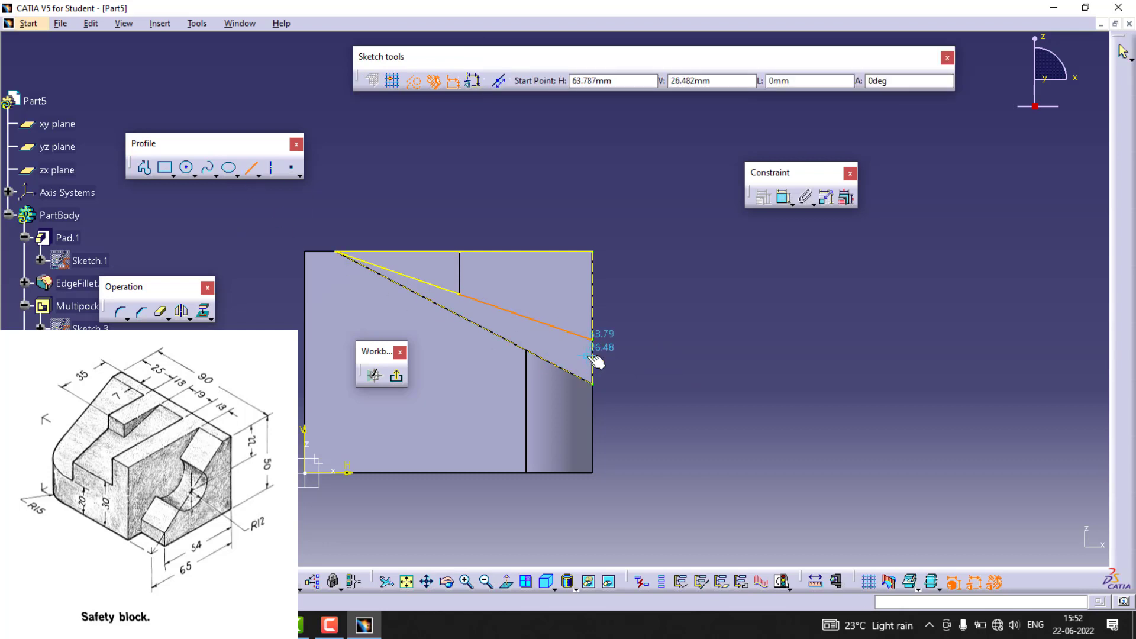
left_click(593, 339)
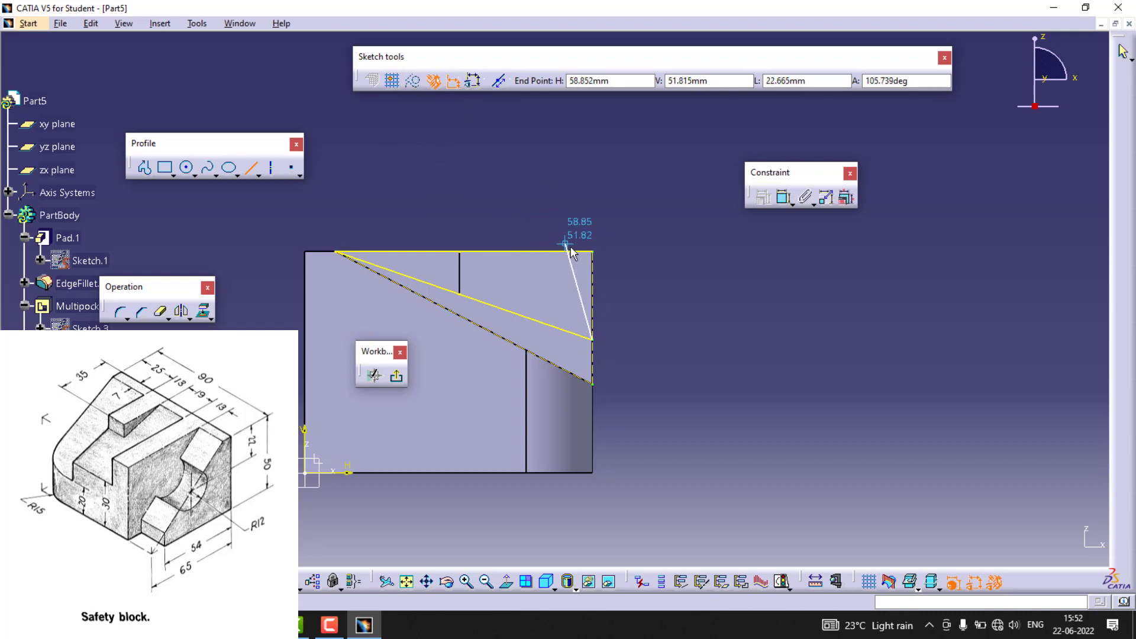
left_click(592, 251)
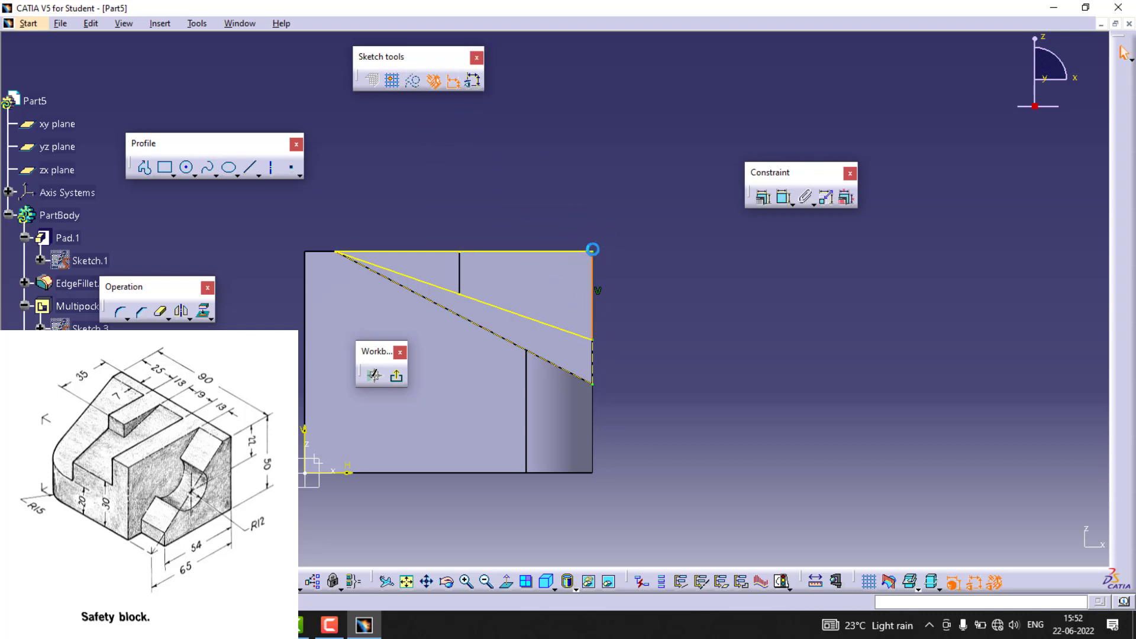
left_click(633, 294)
left_click(392, 380)
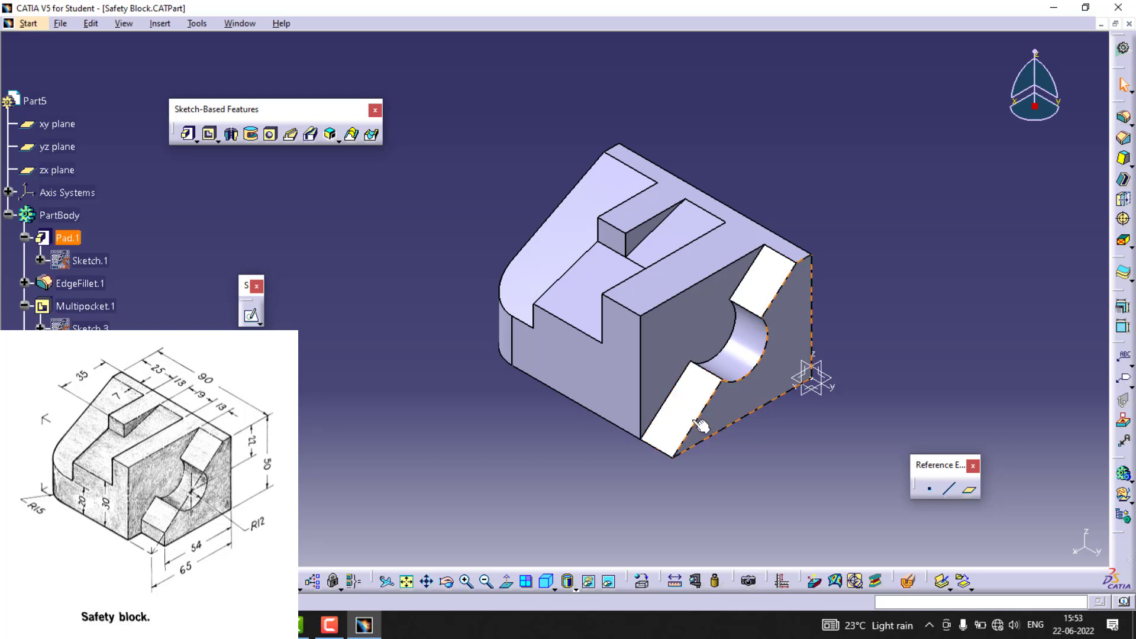
Reopen the multi-pocket's sketch and draw a vertical line about 6 mm long from the lower slanted line to the bottom edge
double_click(68, 264)
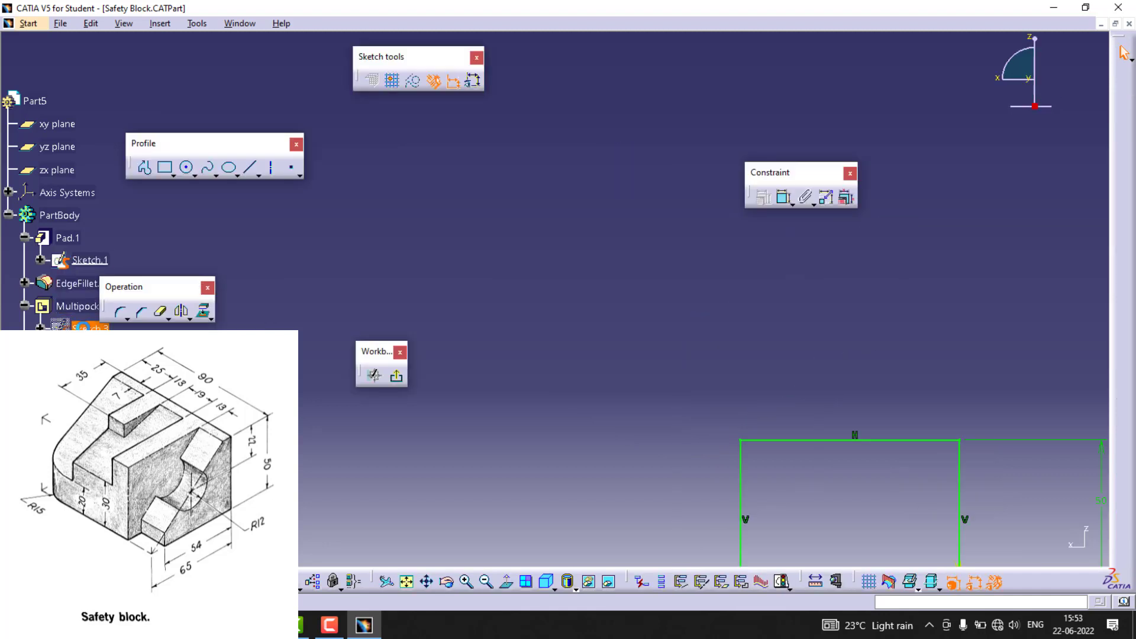
double_click(88, 327)
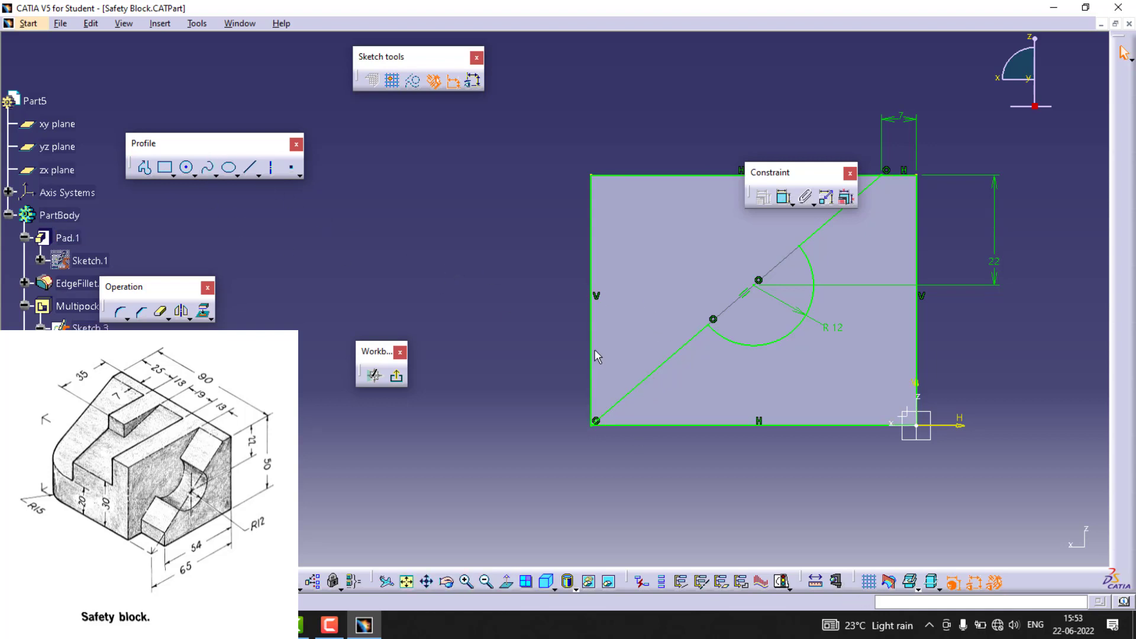
left_click(251, 169)
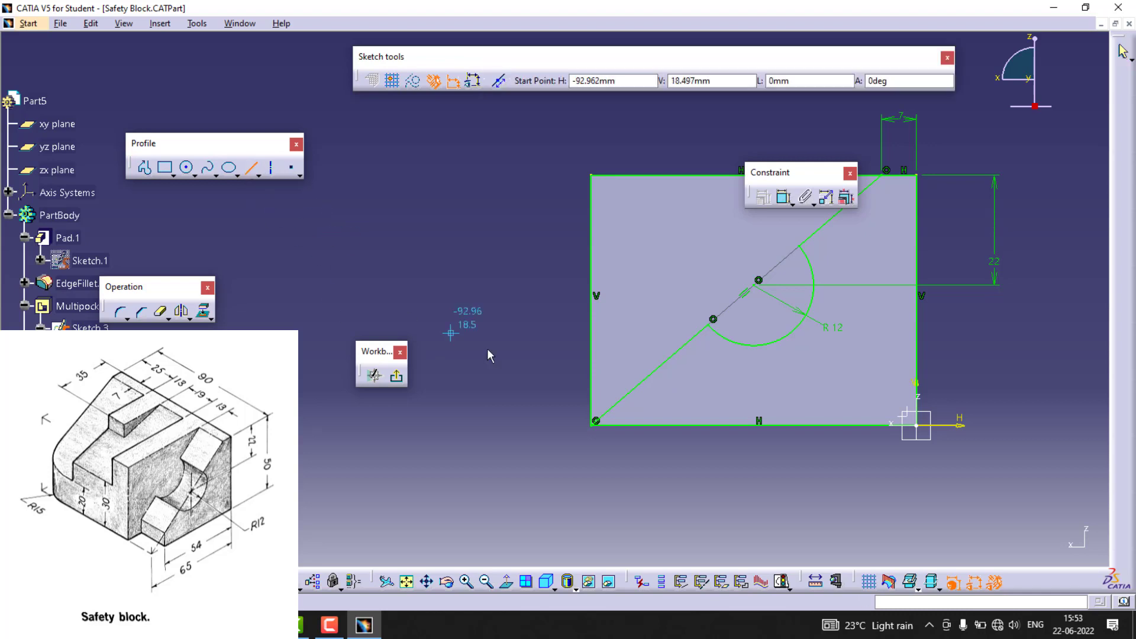
left_click(627, 395)
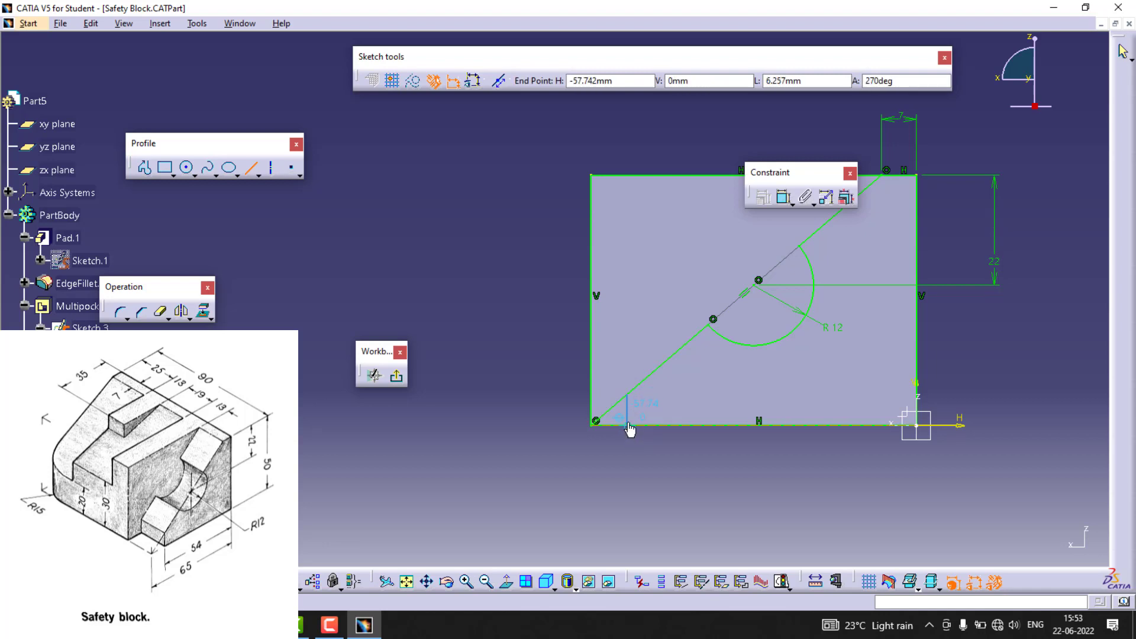
left_click(628, 425)
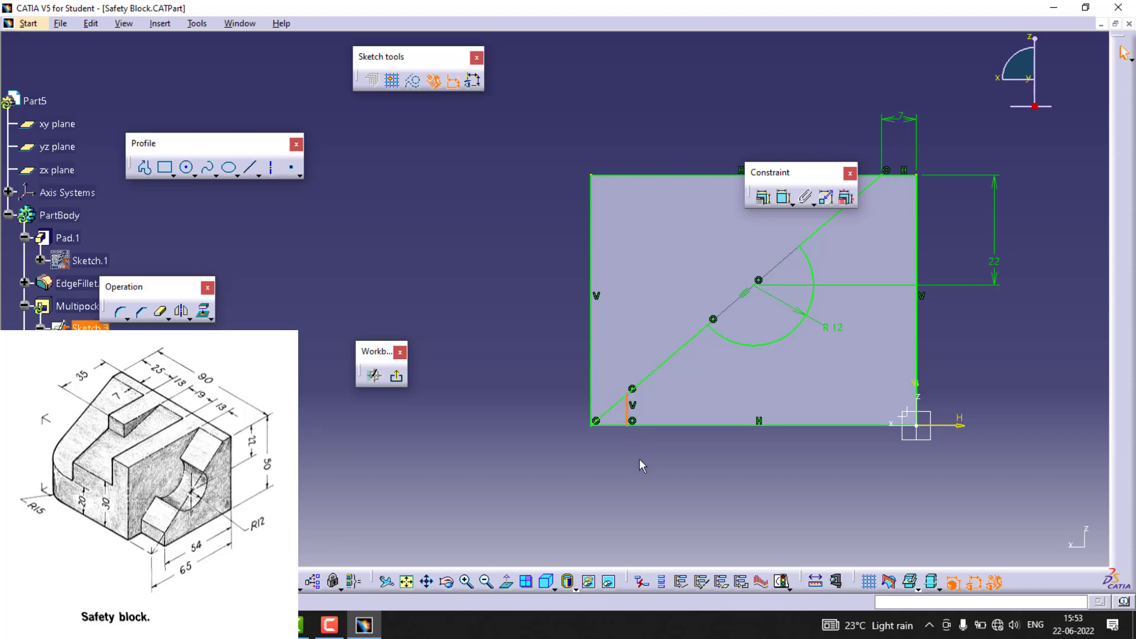
Dimension the new vertical line from the profile's right vertical edge and set the distance to 54 mm
left_click(628, 414)
left_click(783, 197)
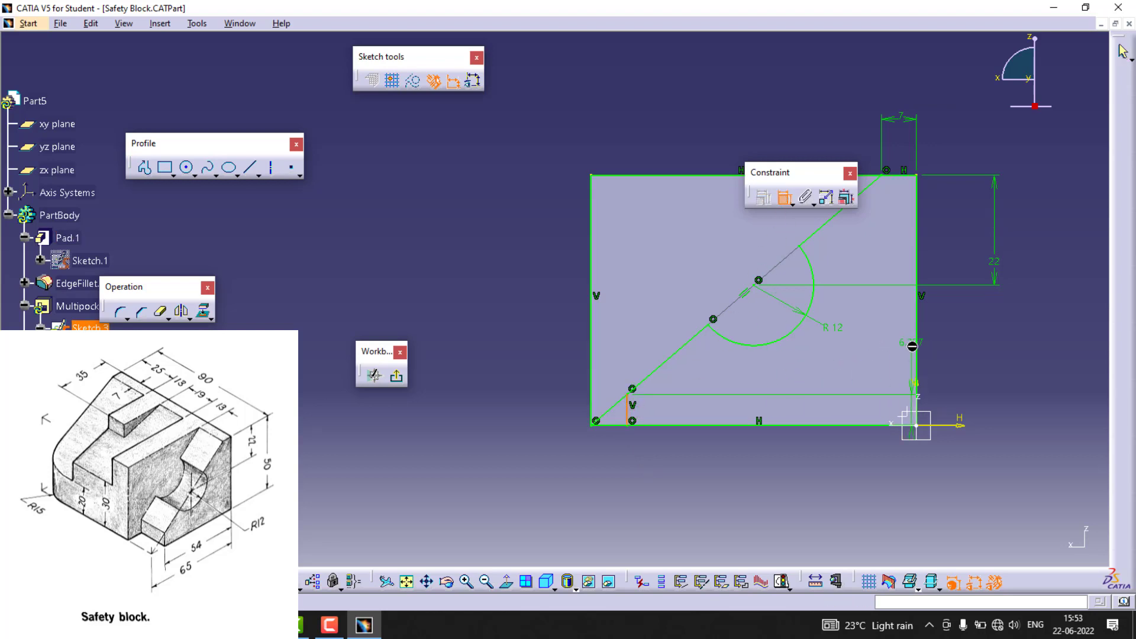
left_click(921, 353)
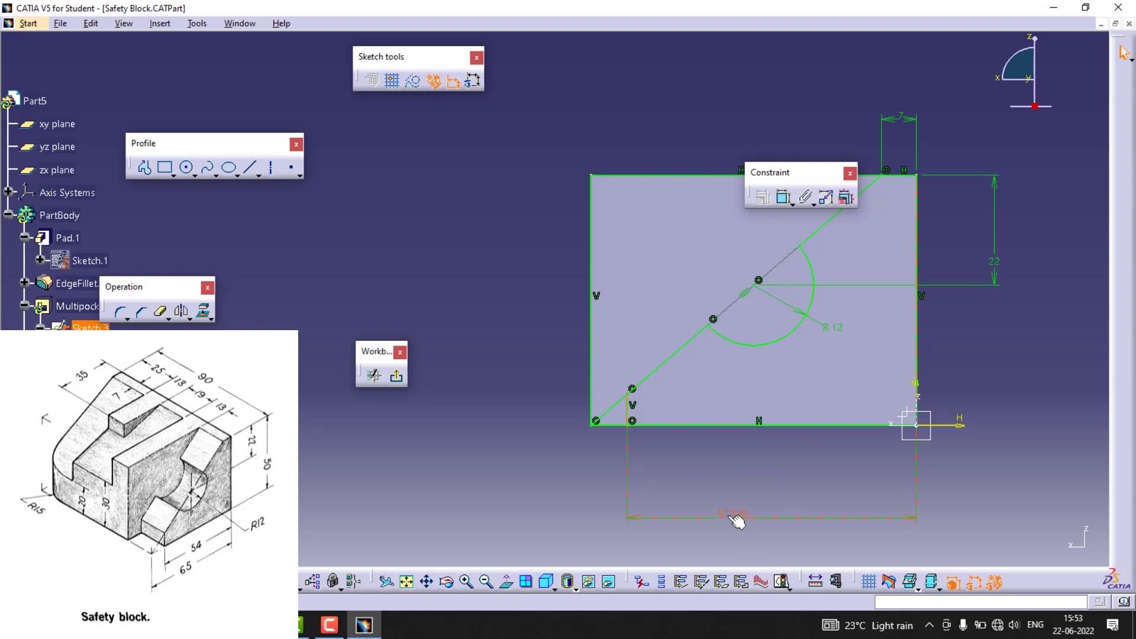
double_click(736, 519)
type("54mm")
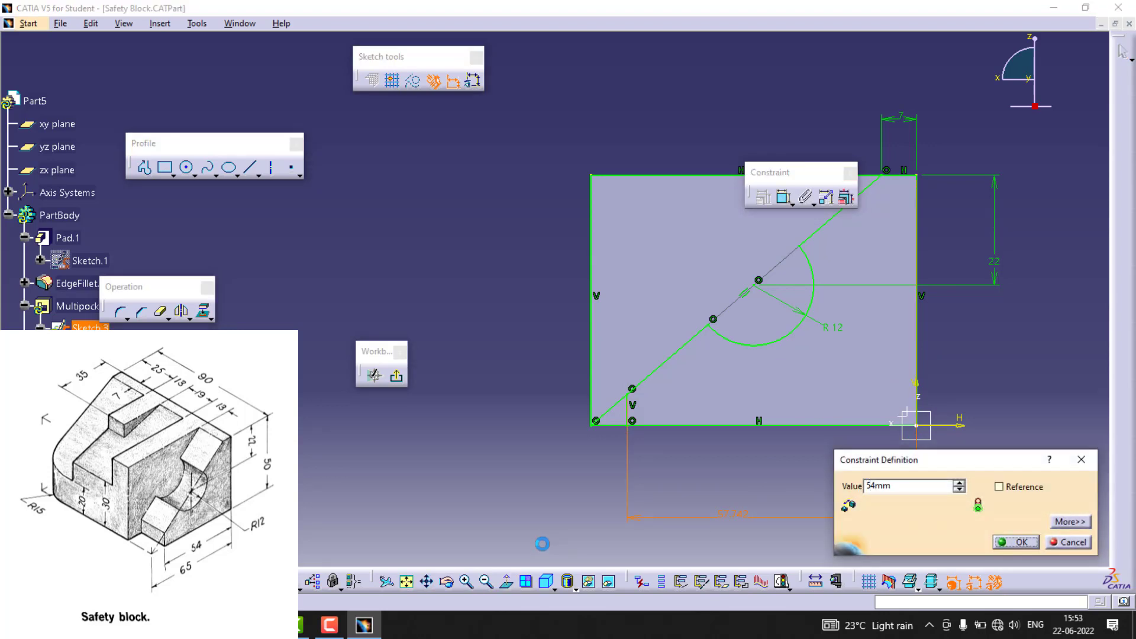
key("Return")
left_click(594, 510)
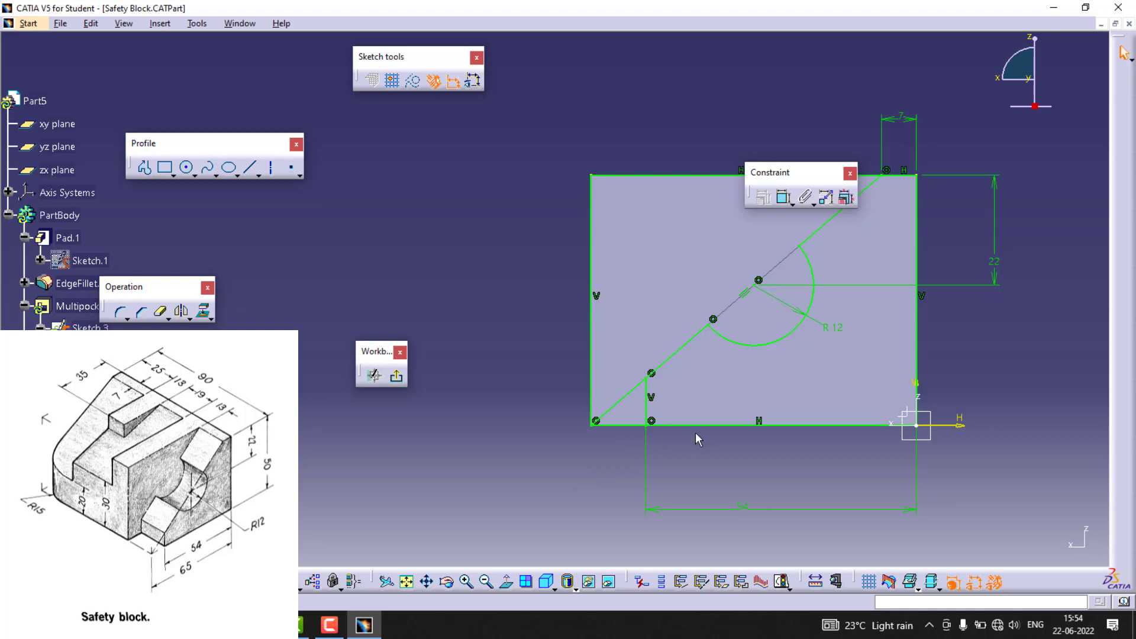
Convert the bottom edge of the sketch rectangle to construction geometry
left_click(160, 312)
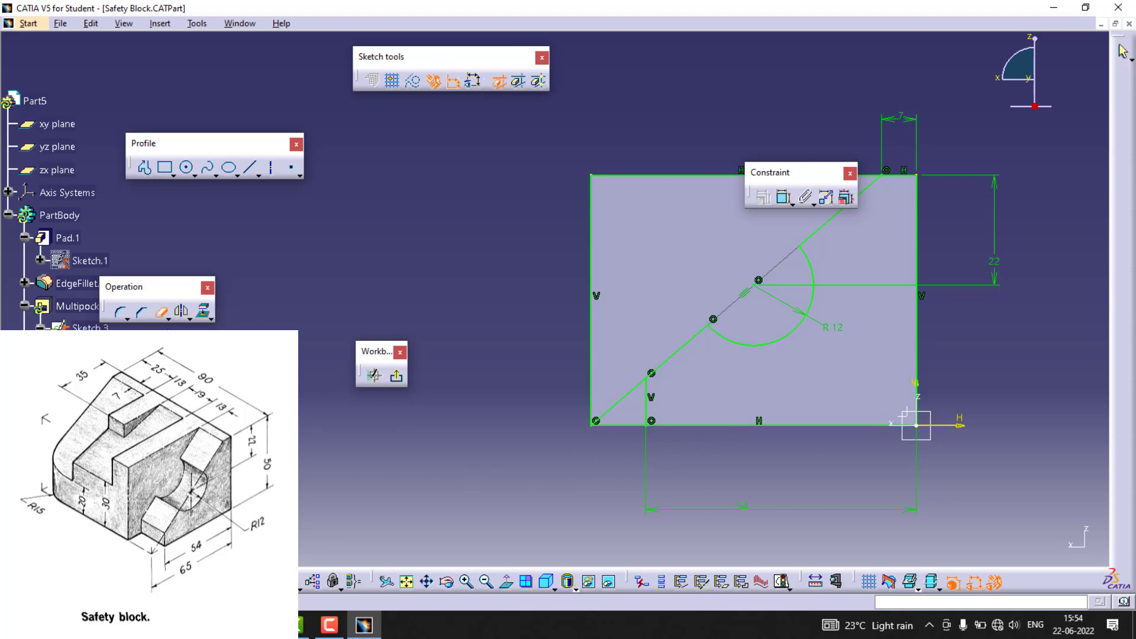
key("Escape")
left_click(714, 425)
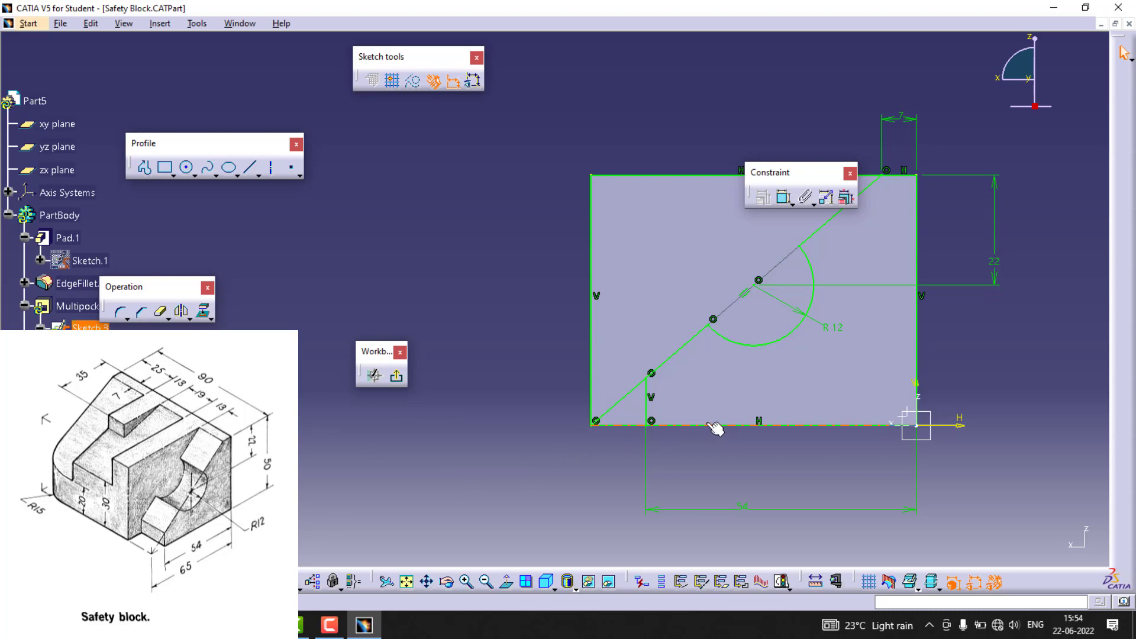
left_click(413, 81)
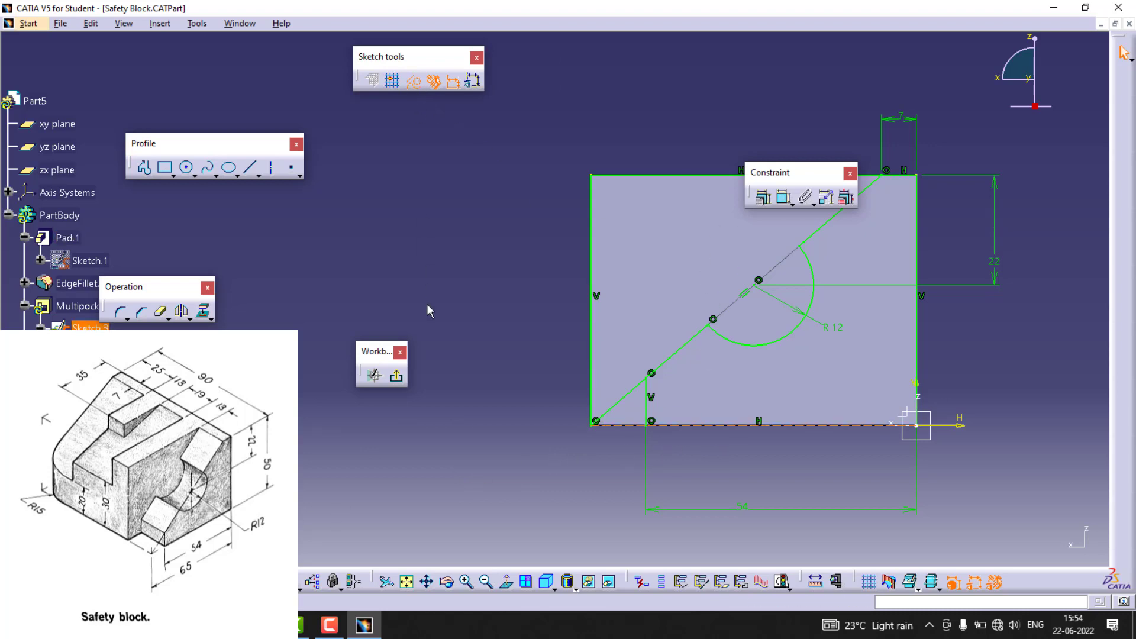
Redraw the bottom edge as two standard profile segments from the lower-left corner to the origin, split at the vertical line's foot
left_click(145, 168)
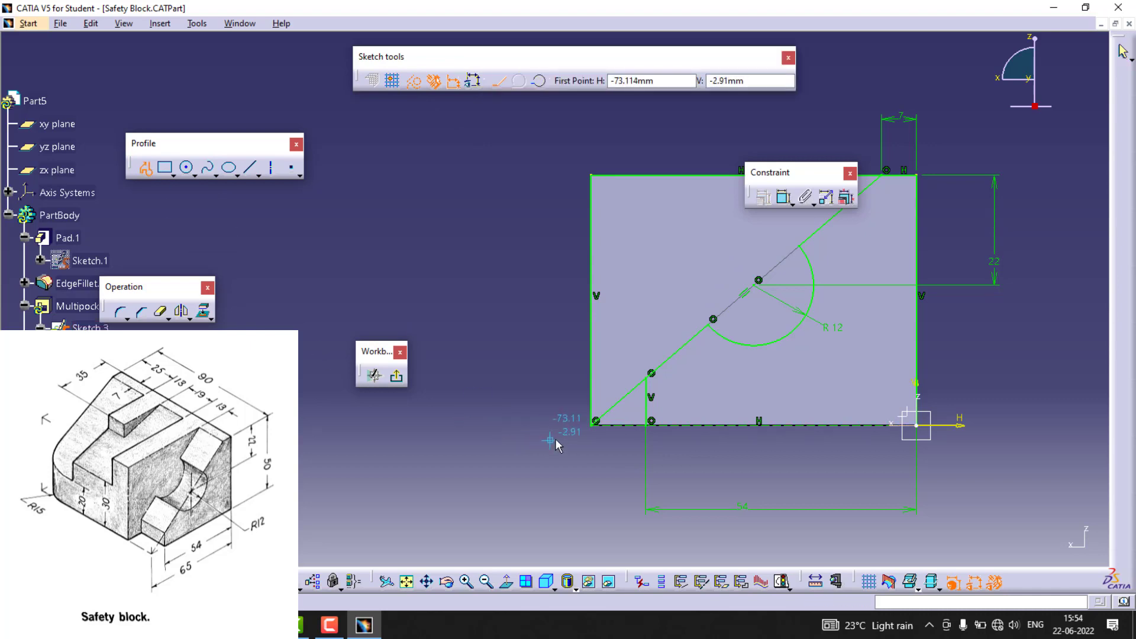
left_click(594, 421)
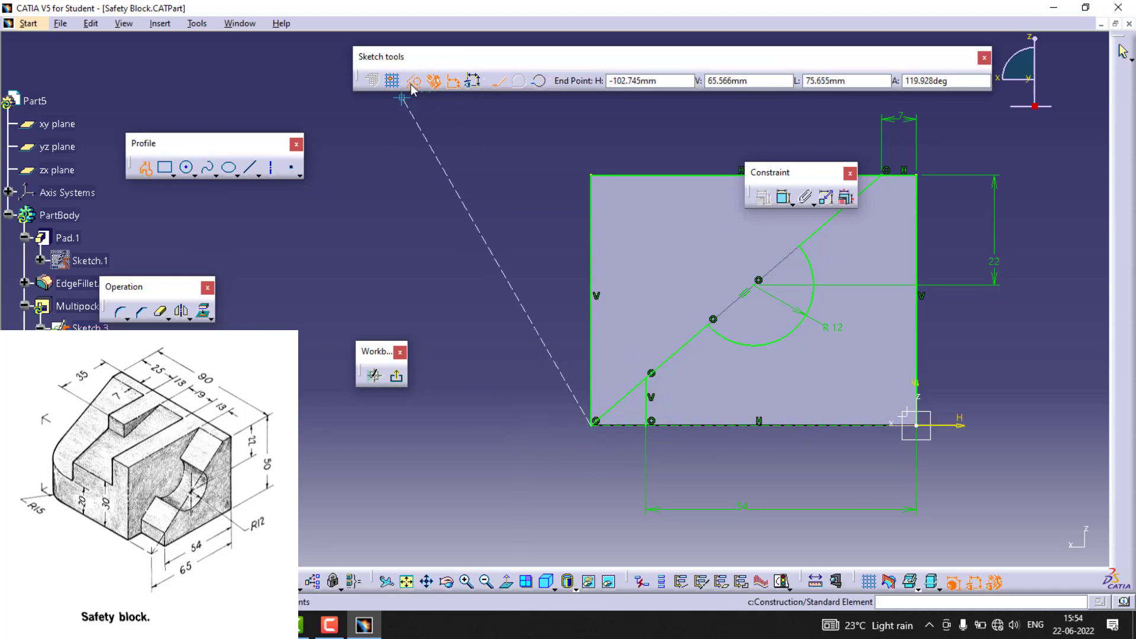
left_click(651, 424)
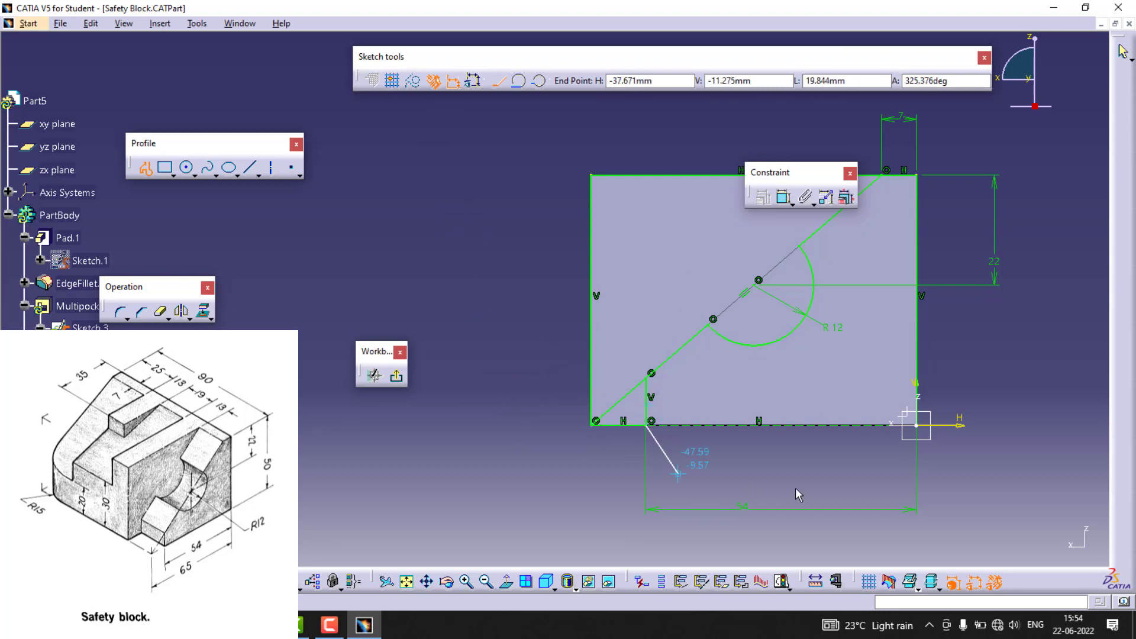
left_click(919, 426)
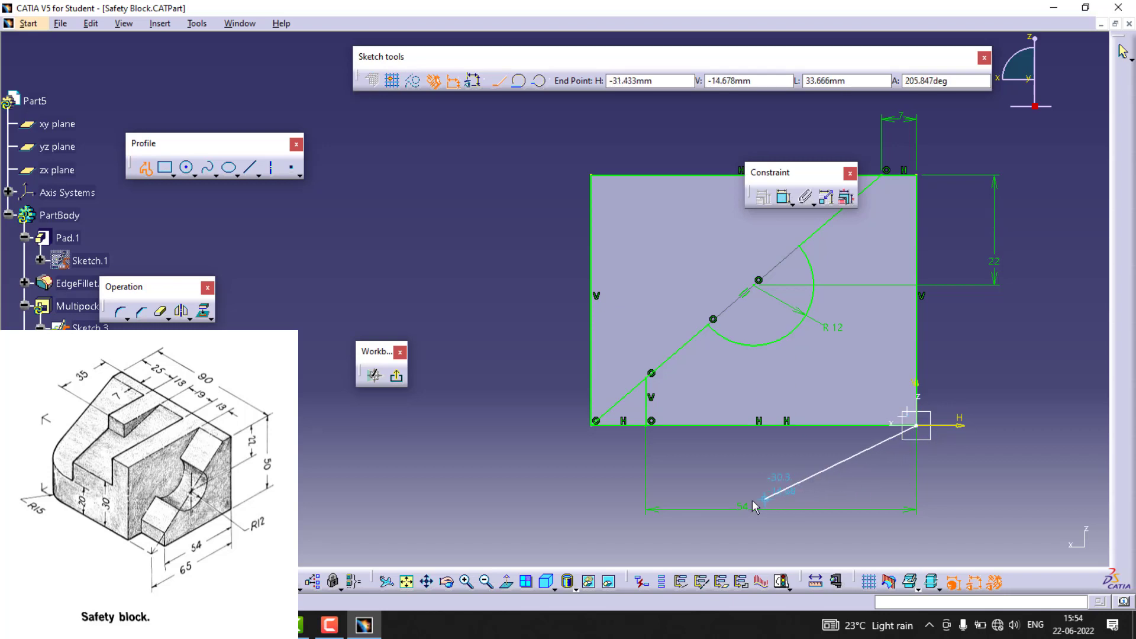
key("Escape")
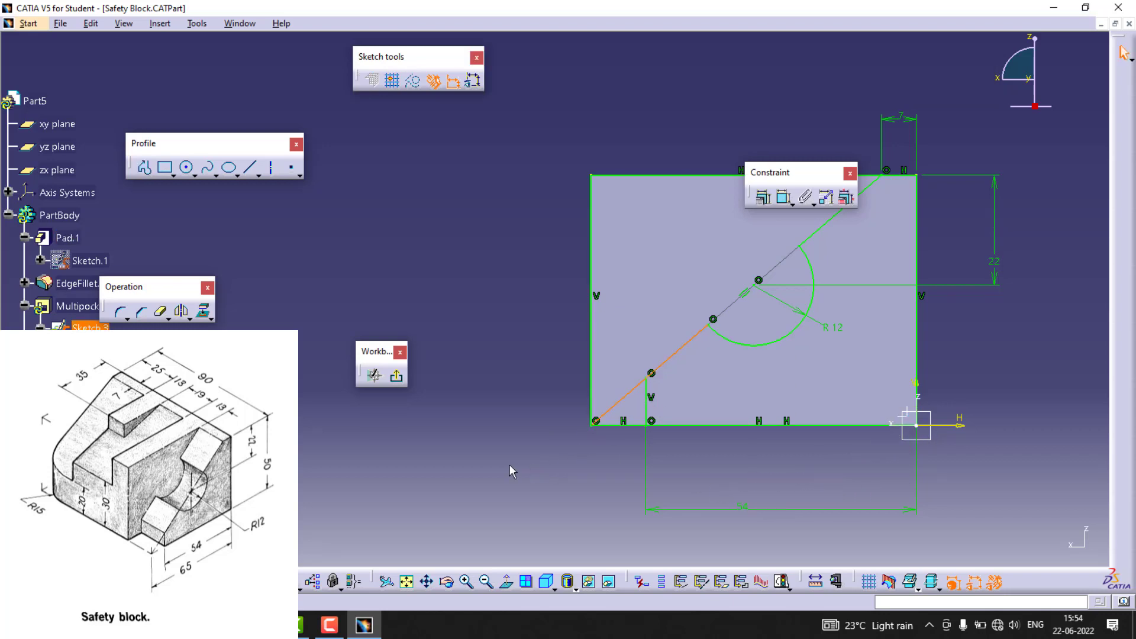
Convert the lower slanted line to construction geometry, redraw it from the vertical line's upper end to the arc, and leave the sketch
left_click(420, 85)
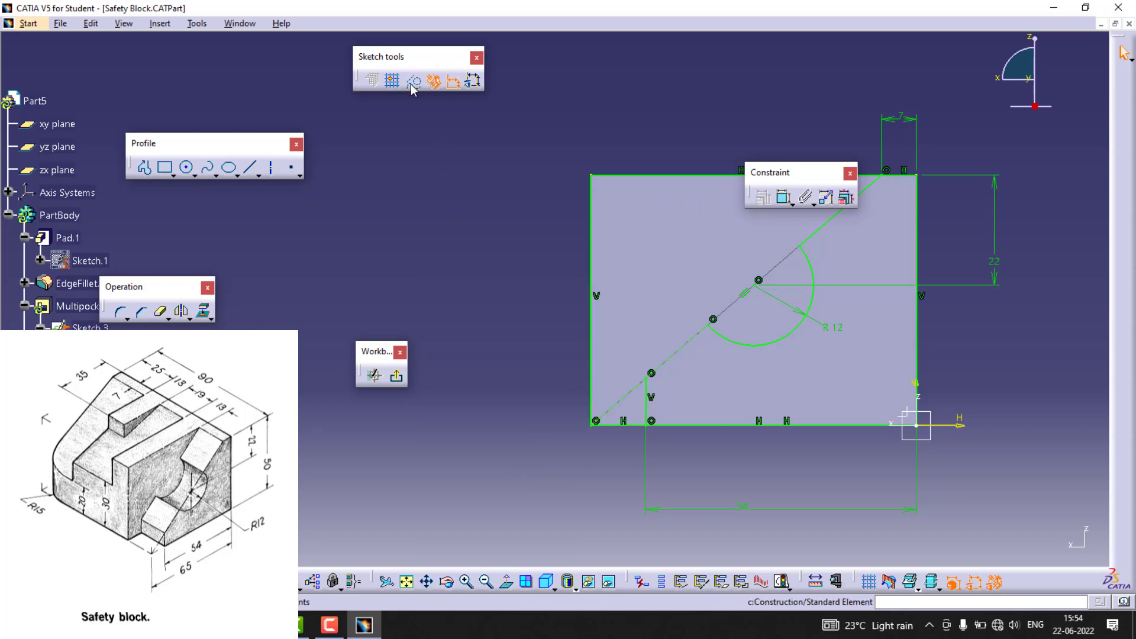
left_click(251, 168)
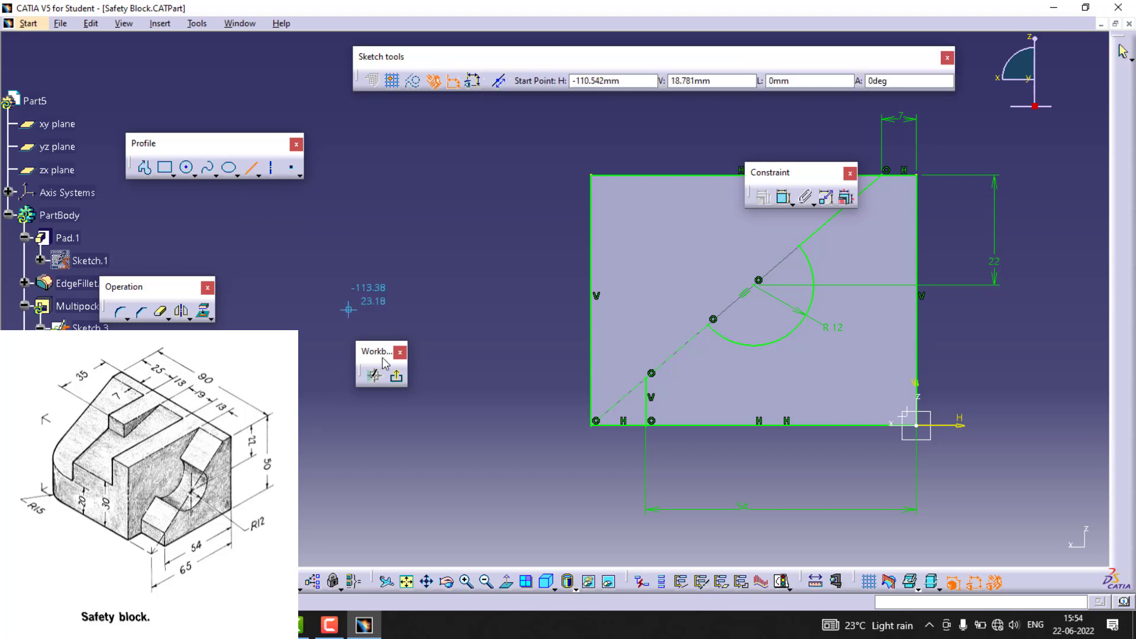
left_click(650, 376)
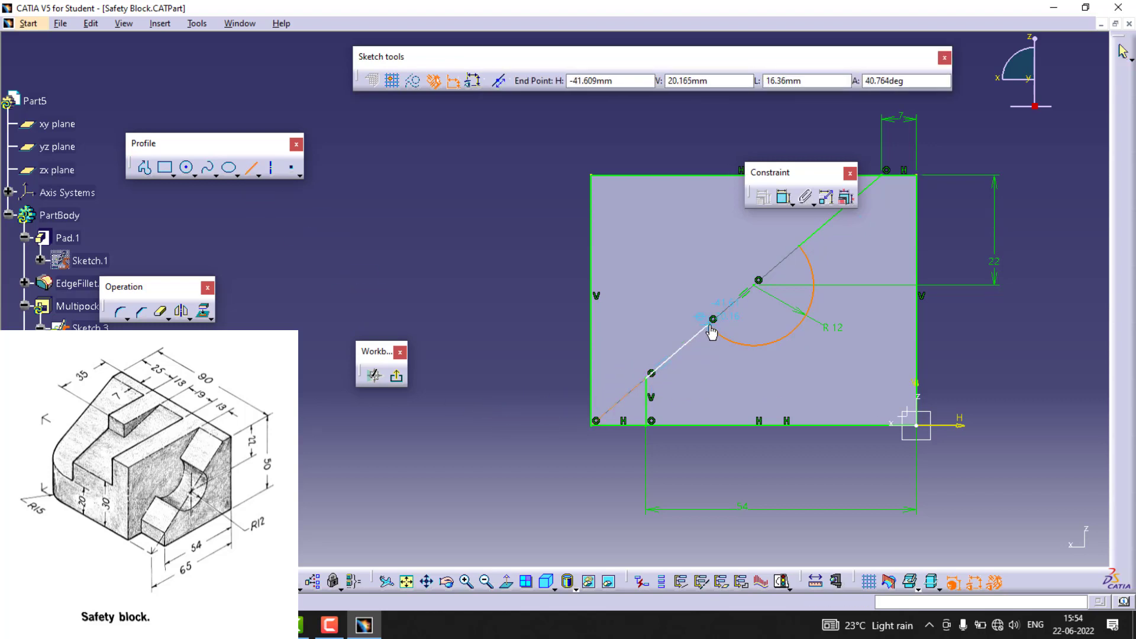
left_click(714, 320)
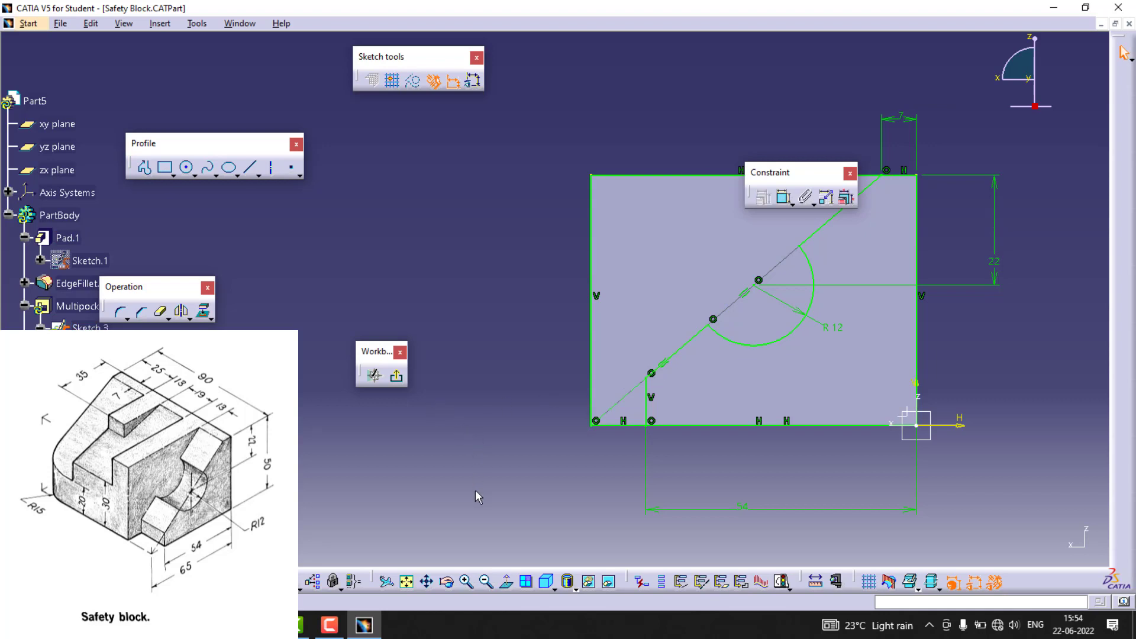
left_click(397, 378)
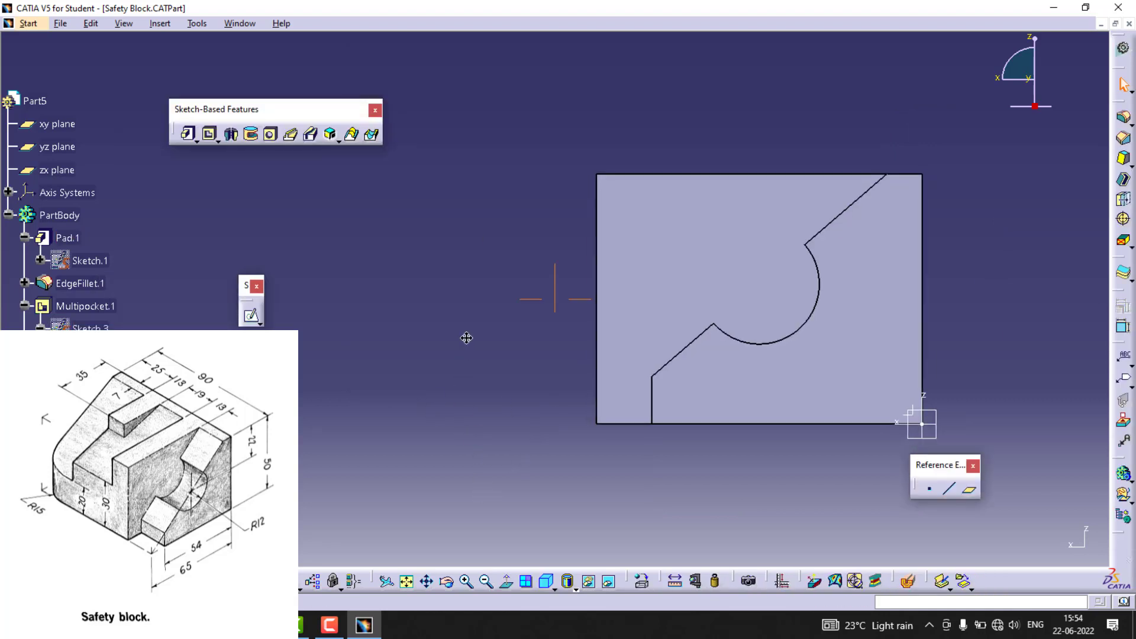
Inspect the updated block in isometric view and save the part
mouse_move(467, 338)
middle_mouse_down()
mouse_move(548, 388)
mouse_move(498, 431)
middle_mouse_up()
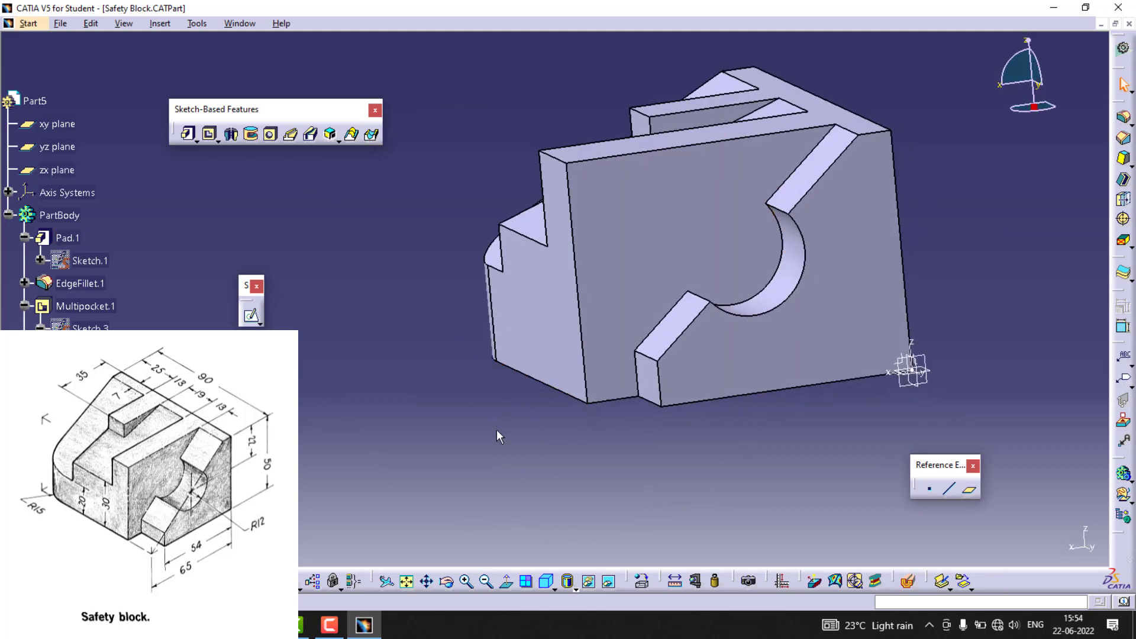
left_click(548, 583)
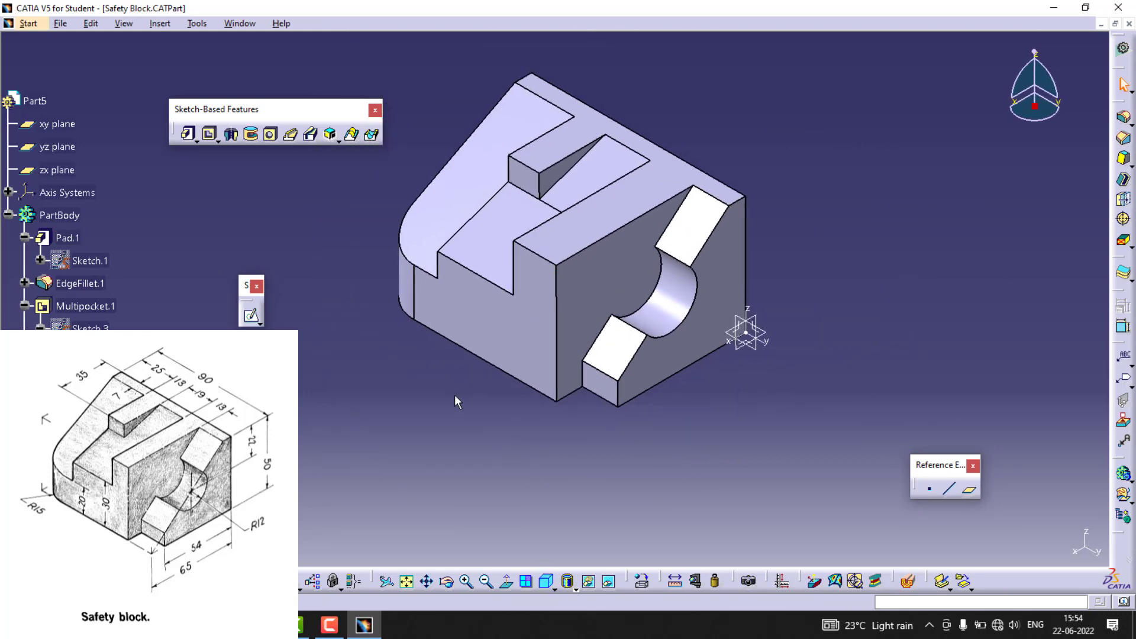
middle_click_drag(454, 395, 461, 435)
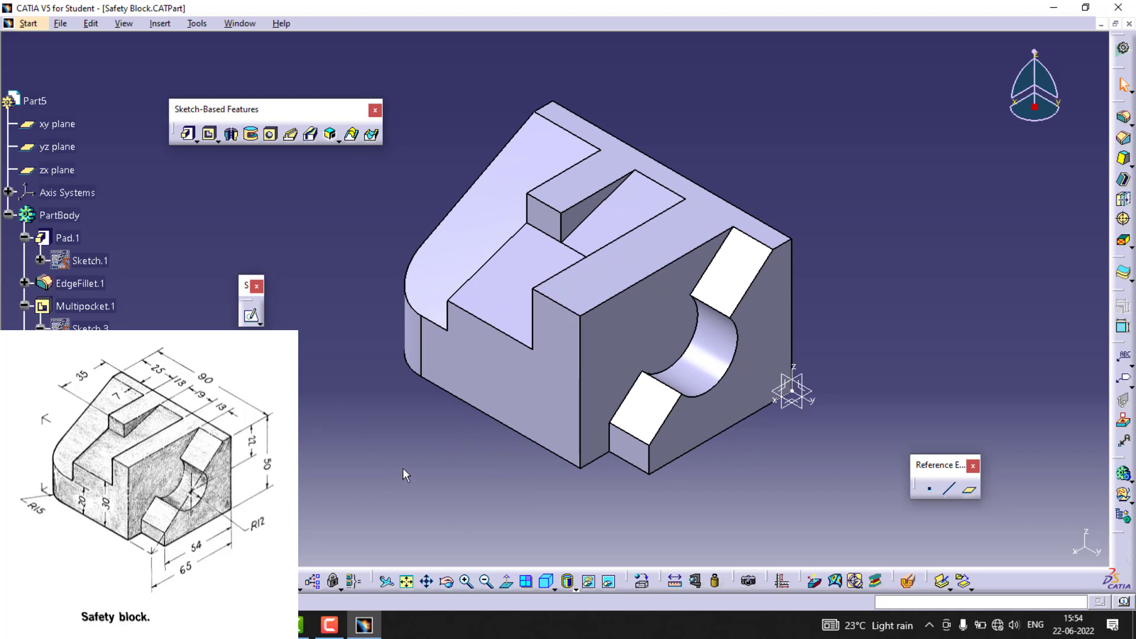
key("ctrl+s")
Create a new part document with the name Part6
key("ctrl+n")
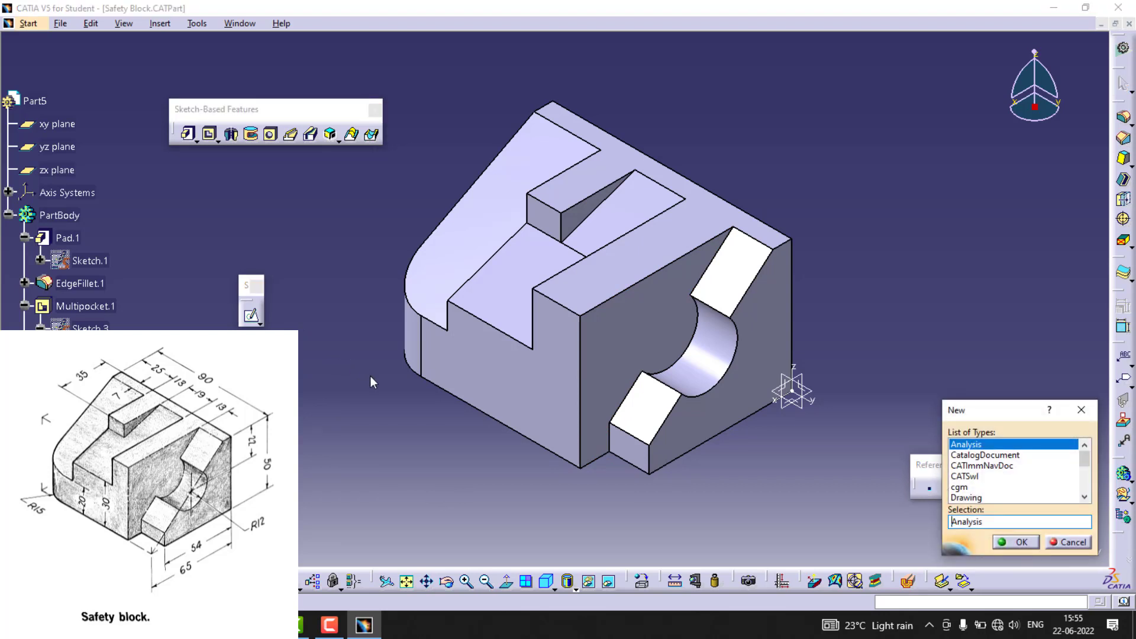
type("p")
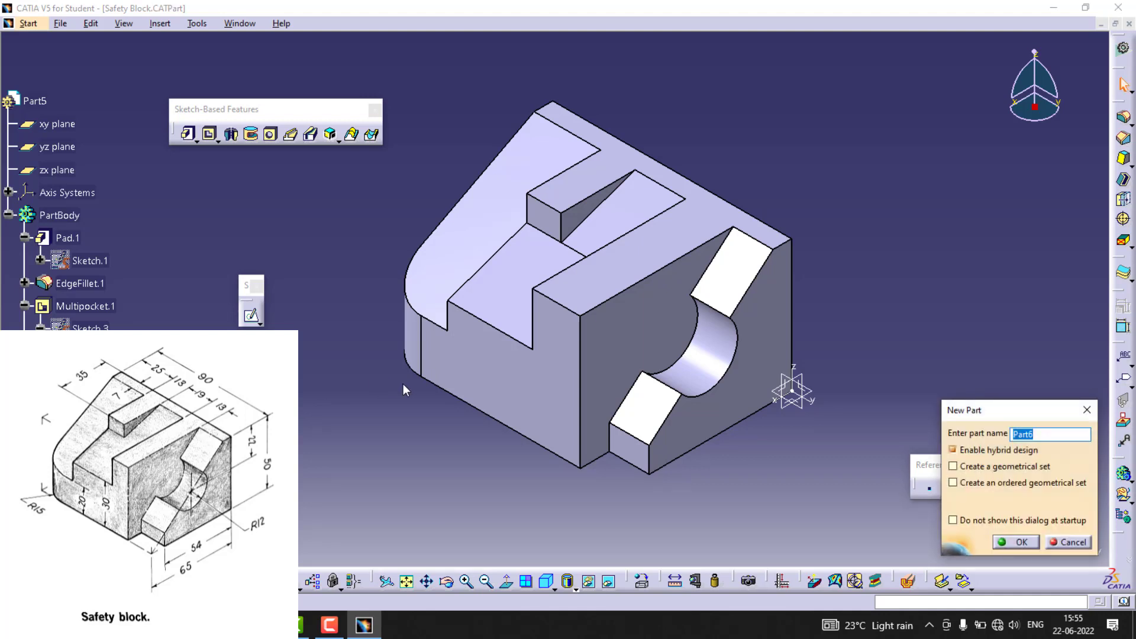
key("Return")
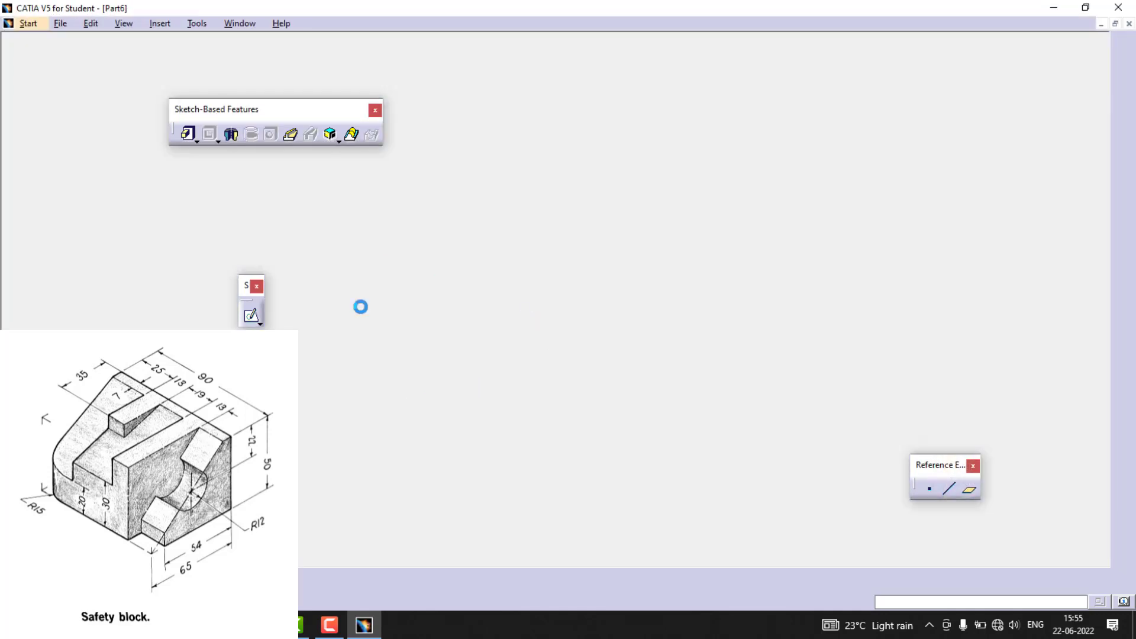
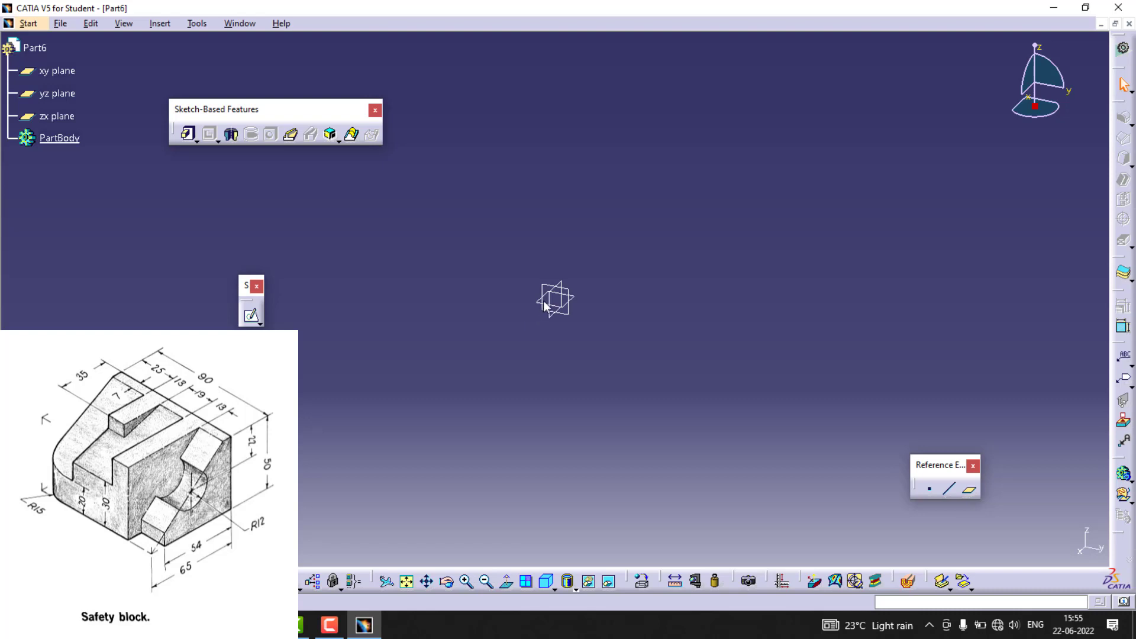
Open a new sketch on the yz plane
left_click(58, 116)
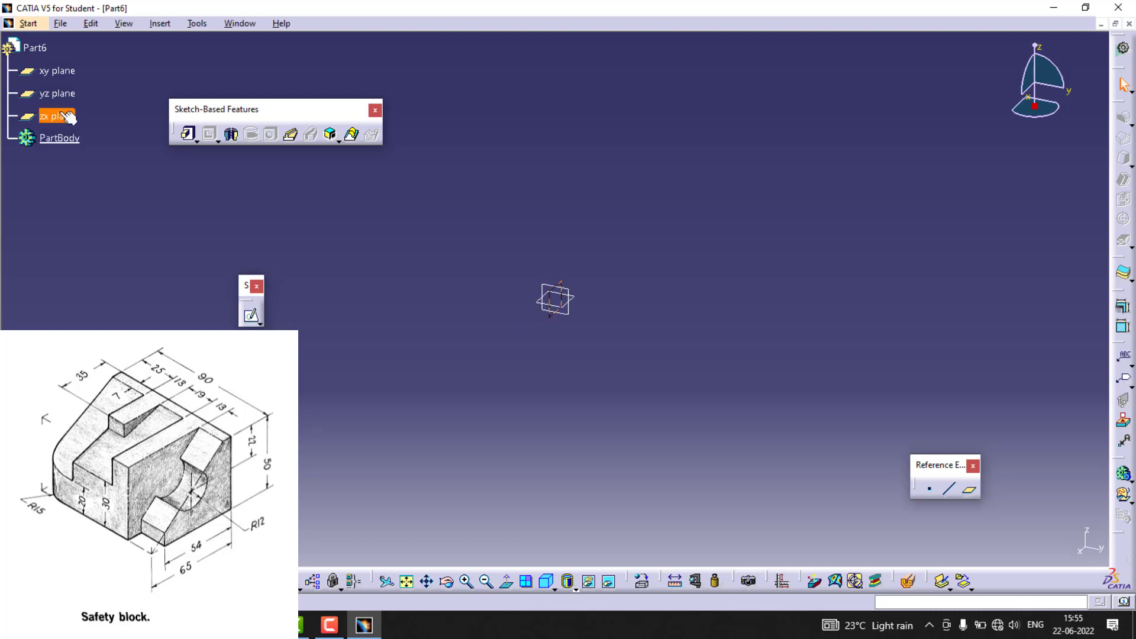
left_click(57, 93)
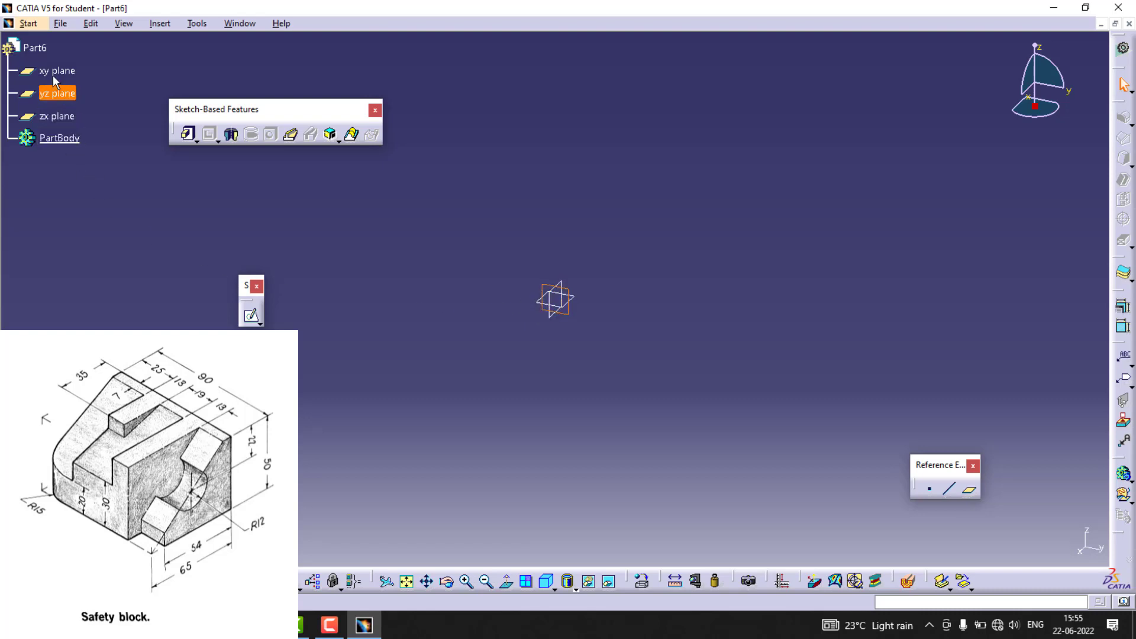
left_click(53, 71)
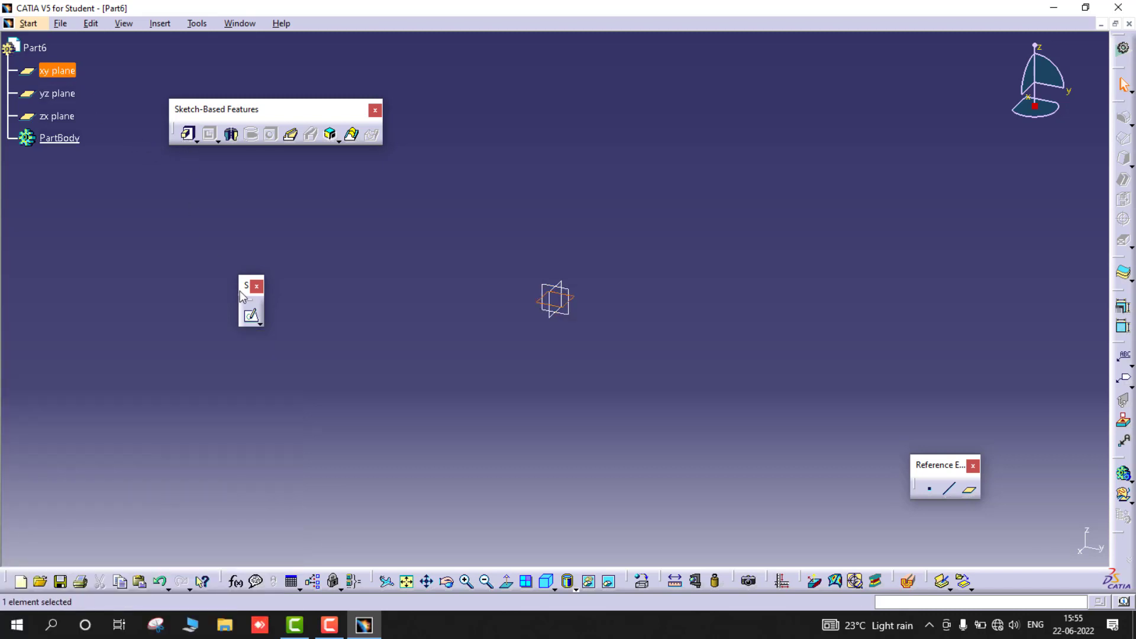
left_click(252, 318)
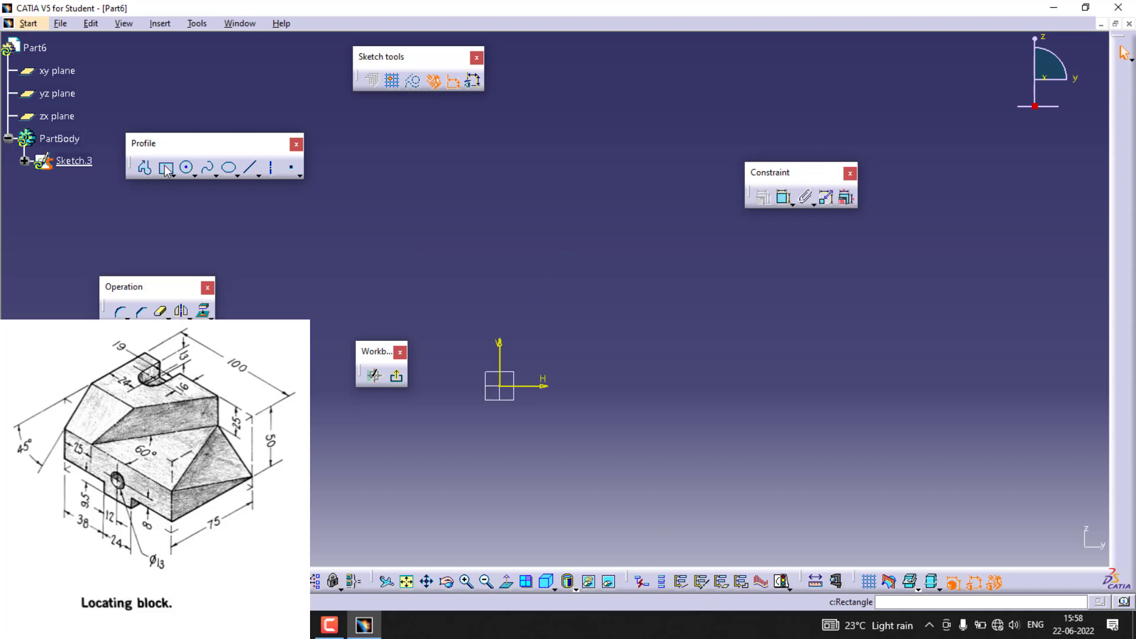
Draw a rectangle about 66 mm wide and 37 mm high with one corner on the sketch origin
left_click(172, 176)
left_click(188, 177)
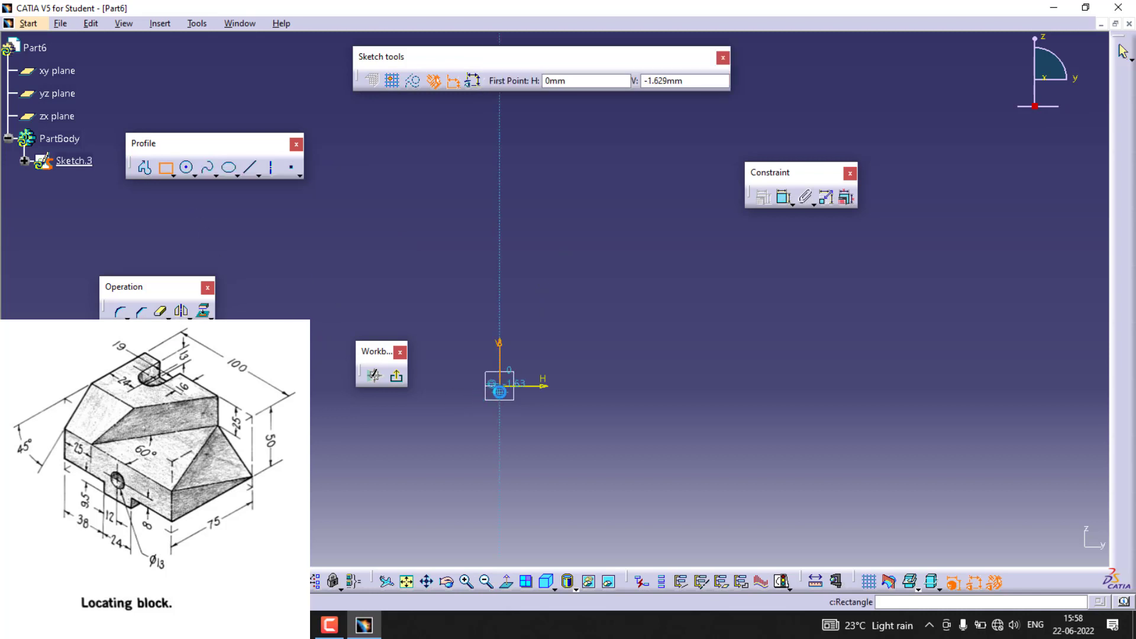
left_click(500, 386)
left_click(734, 253)
Dimension the rectangle's vertical side and set its height to 50 mm
left_click(784, 197)
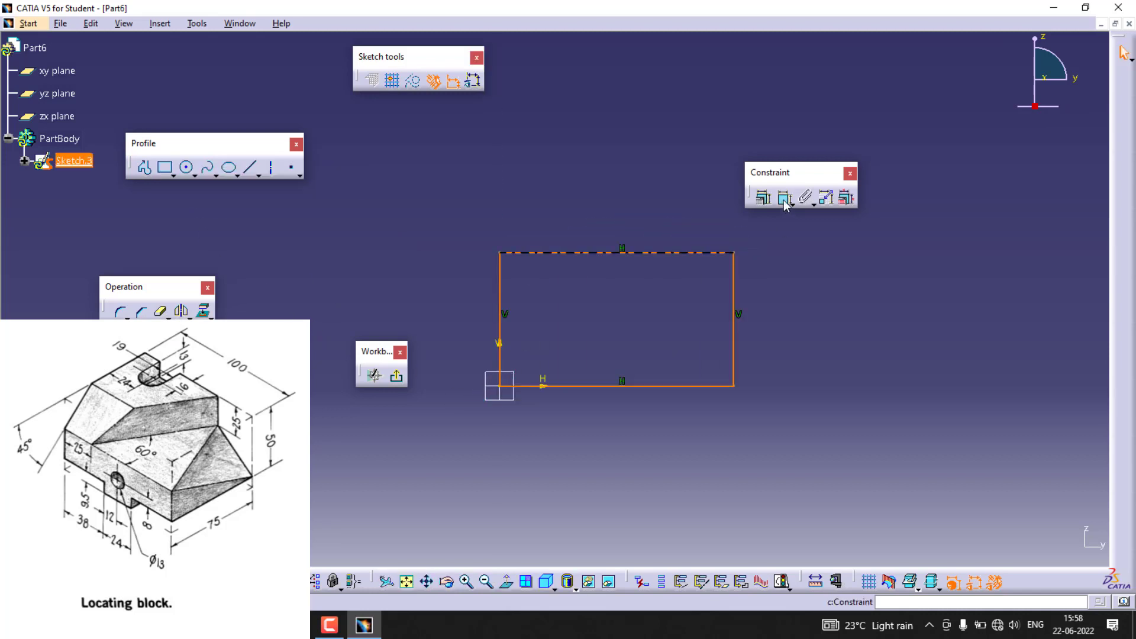
left_click(737, 305)
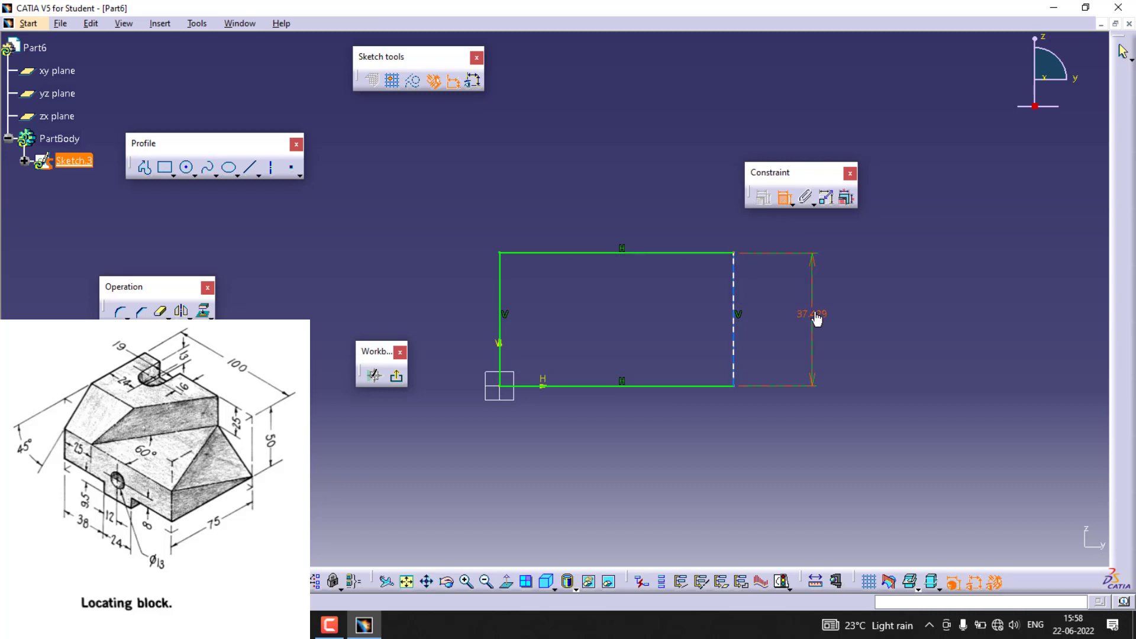
left_click(817, 314)
double_click(816, 314)
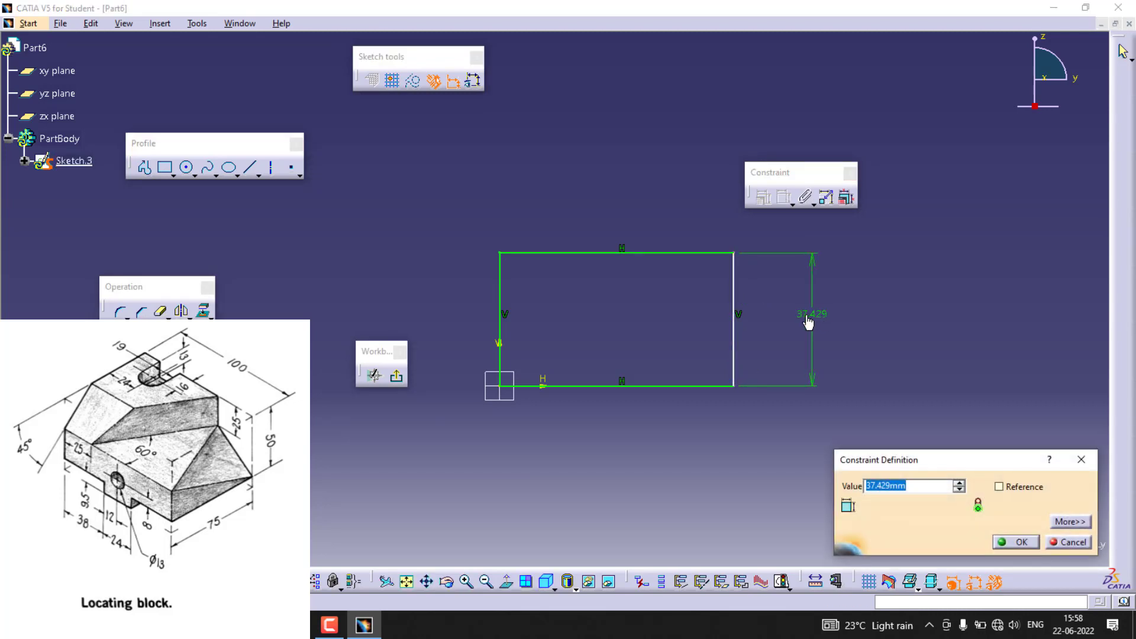
type("50")
key("Return")
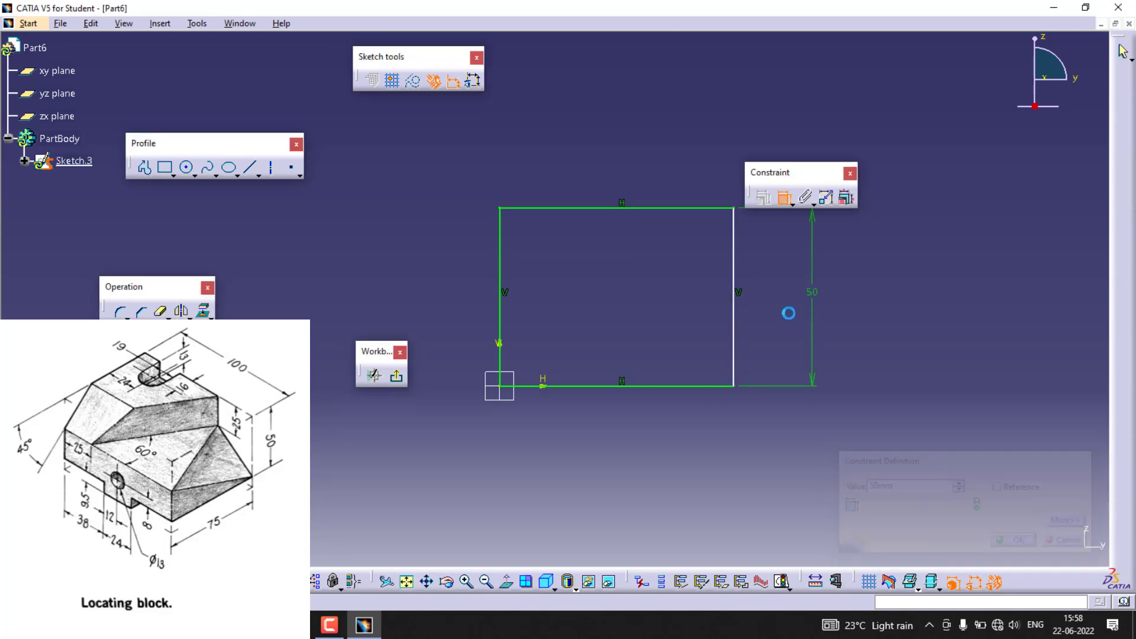
Dimension the rectangle's upper side, set its width to 100 mm and leave the sketch
left_click(645, 208)
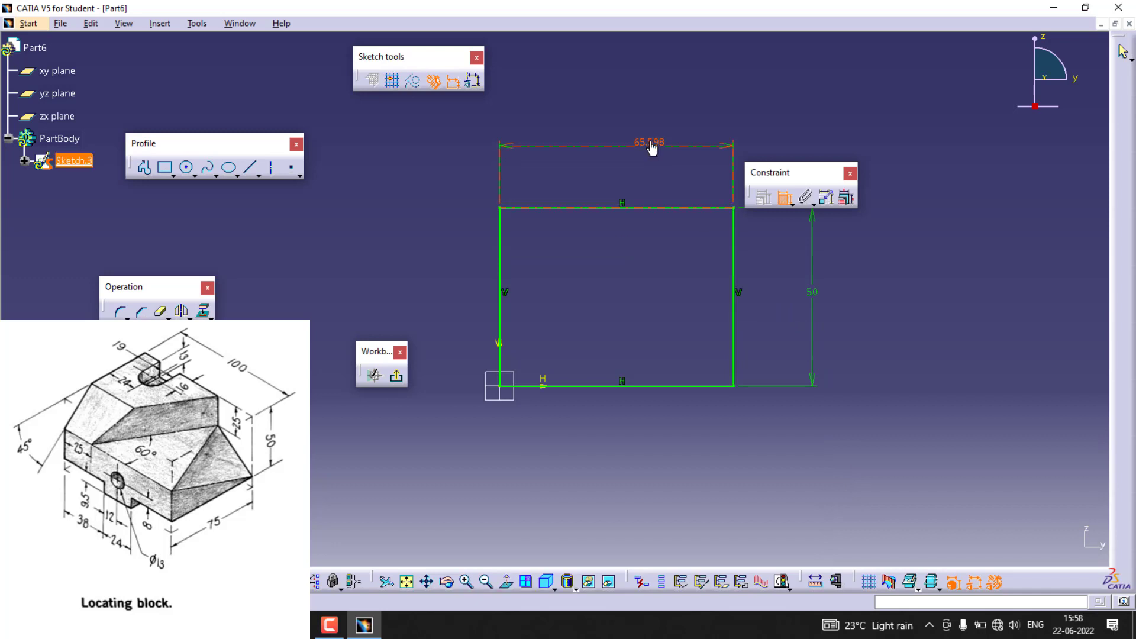
left_click(651, 142)
double_click(651, 145)
type("4")
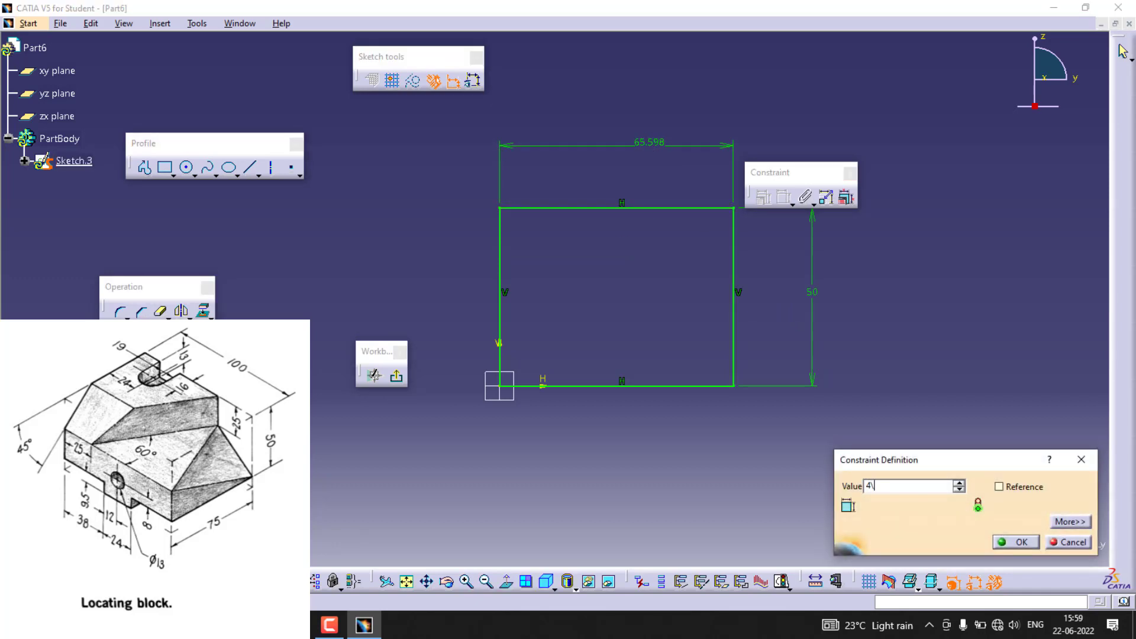
key("BackSpace")
type("100")
key("Return")
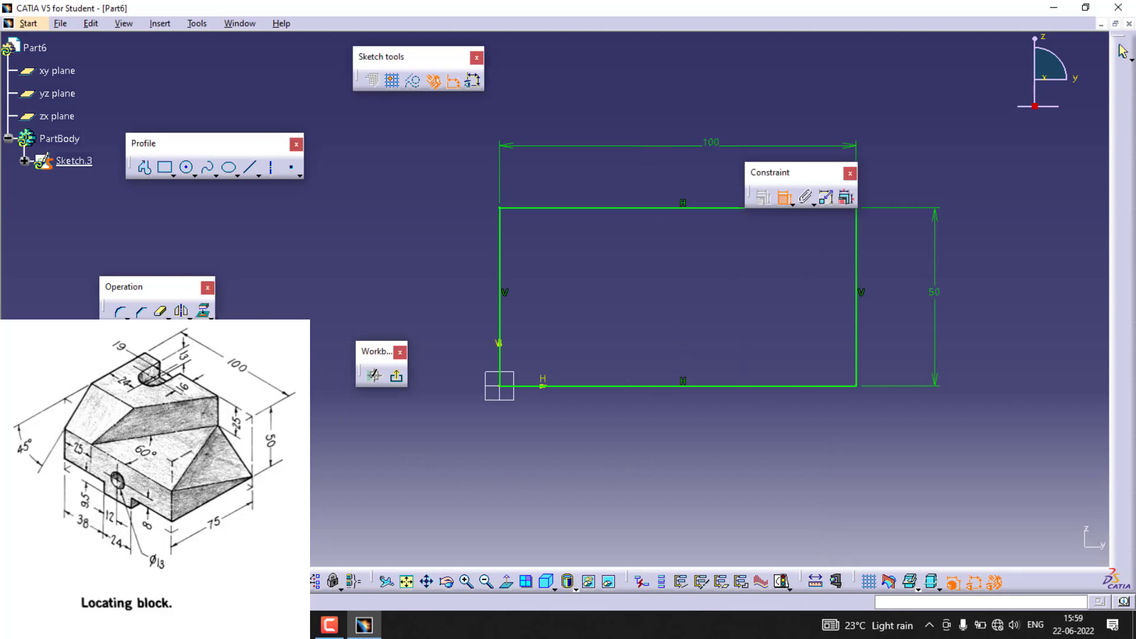
left_click(396, 377)
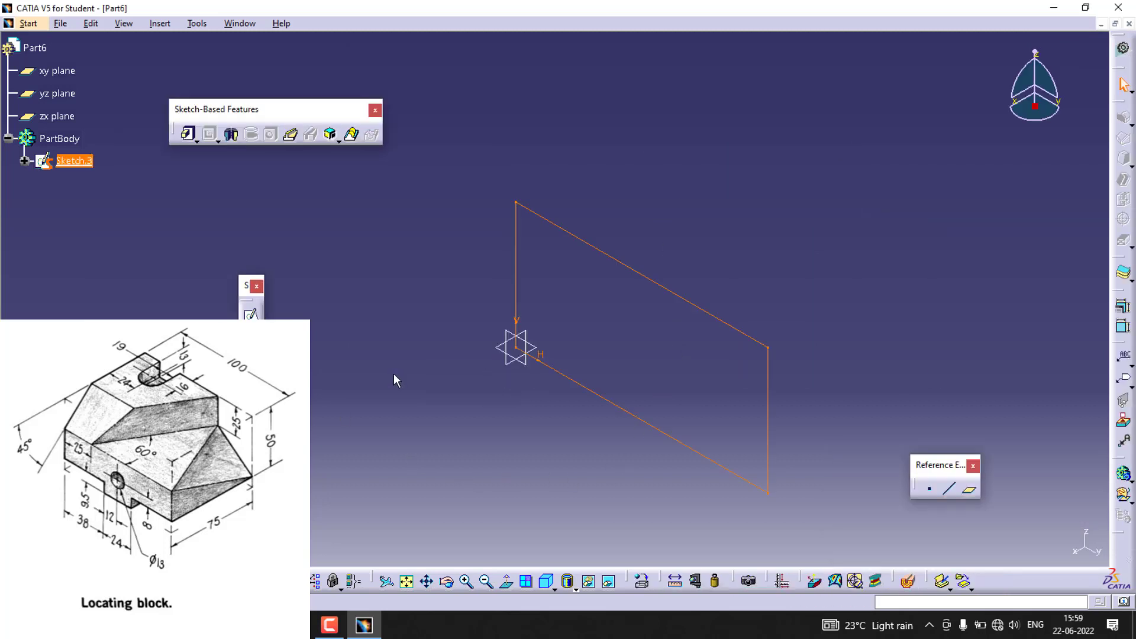
Pad the rectangle profile 75 mm in the reversed direction
left_click(188, 134)
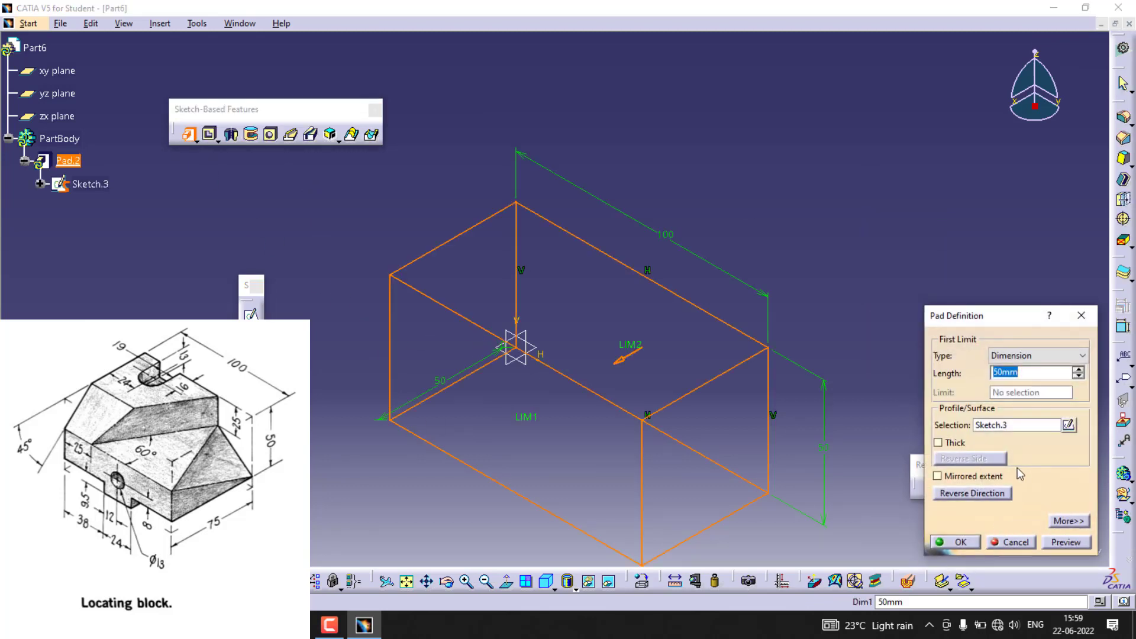
left_click(972, 494)
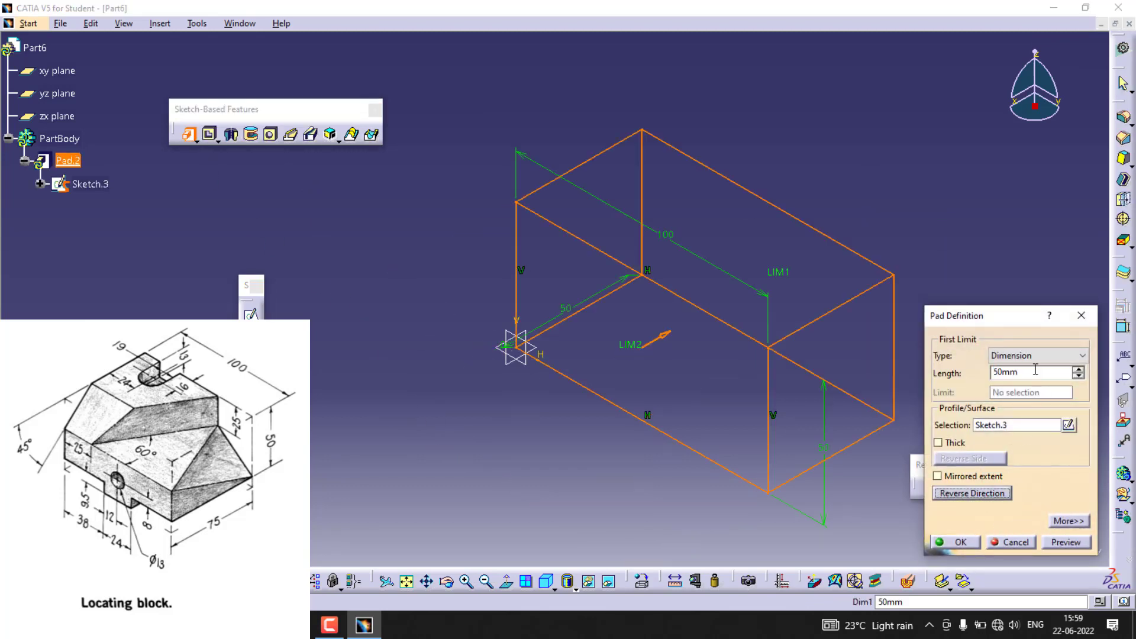
type("75")
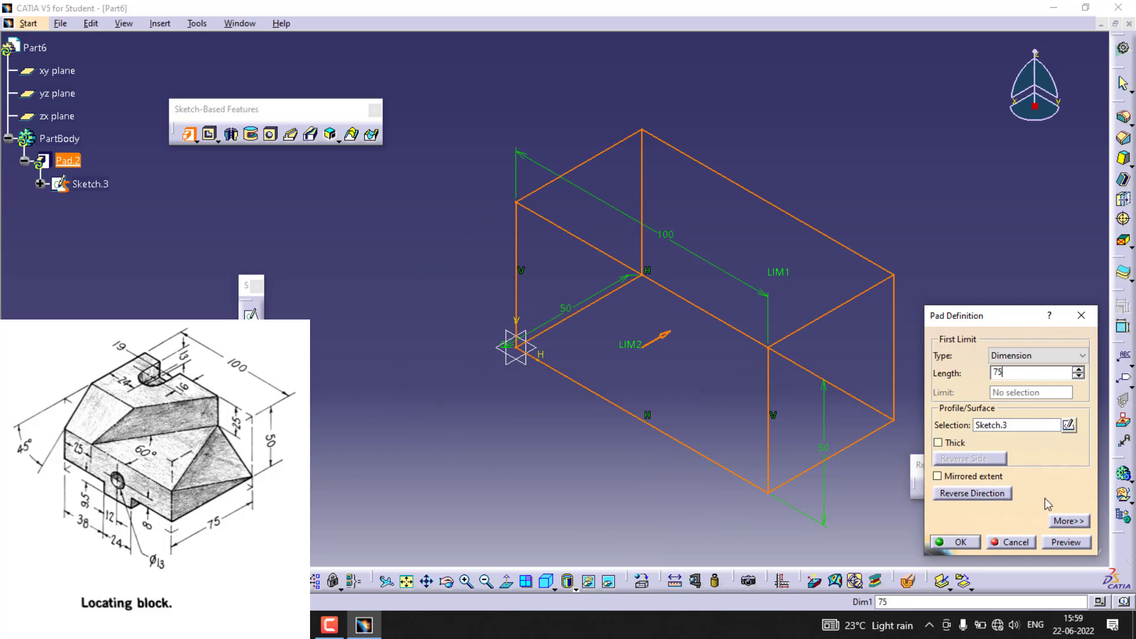
left_click(1065, 543)
left_click(960, 542)
middle_click_drag(574, 497, 516, 464)
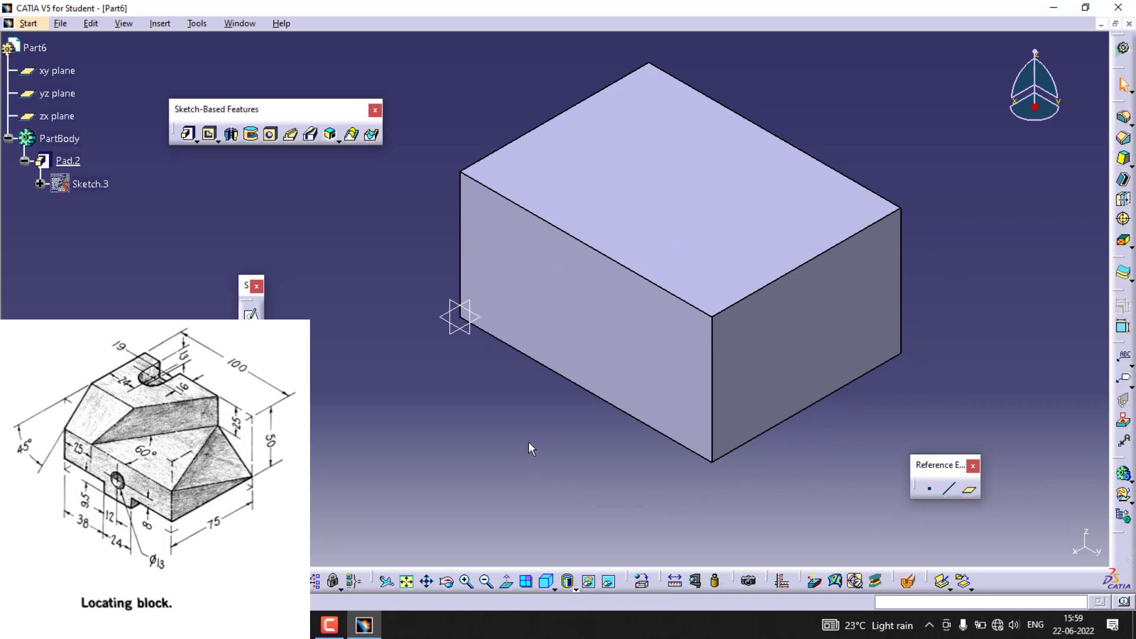
Open a new sketch on the block's top face and view it normal to the sketch plane
left_click(731, 243)
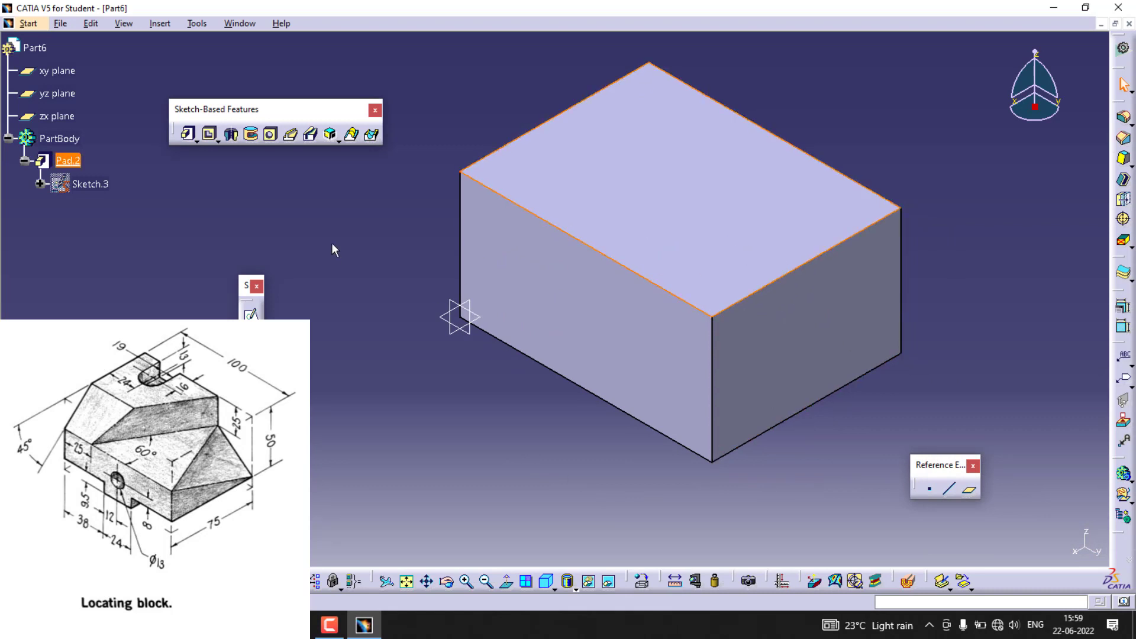
left_click(251, 315)
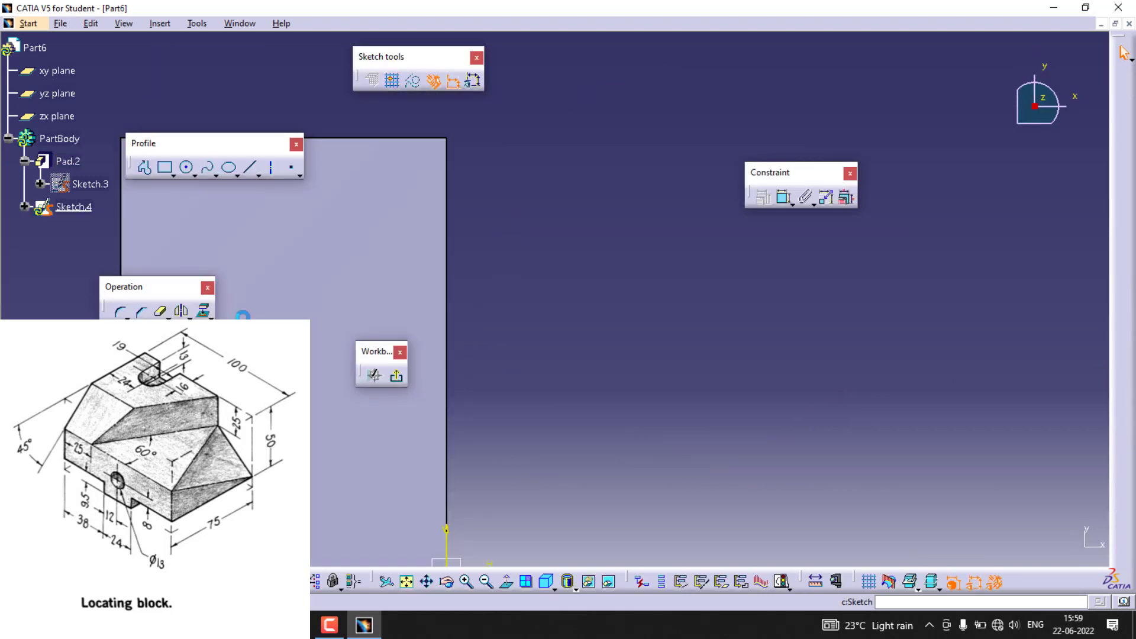
middle_click_drag(576, 417, 824, 382)
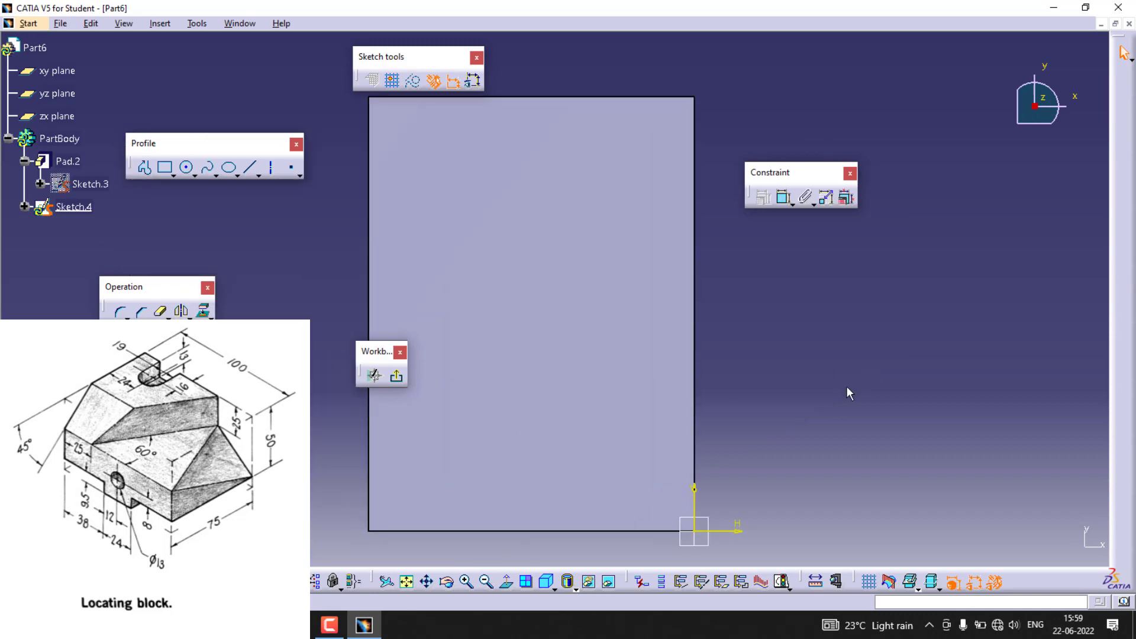
mouse_move(549, 536)
middle_mouse_down()
mouse_move(548, 472)
mouse_move(354, 371)
mouse_move(368, 449)
middle_mouse_up()
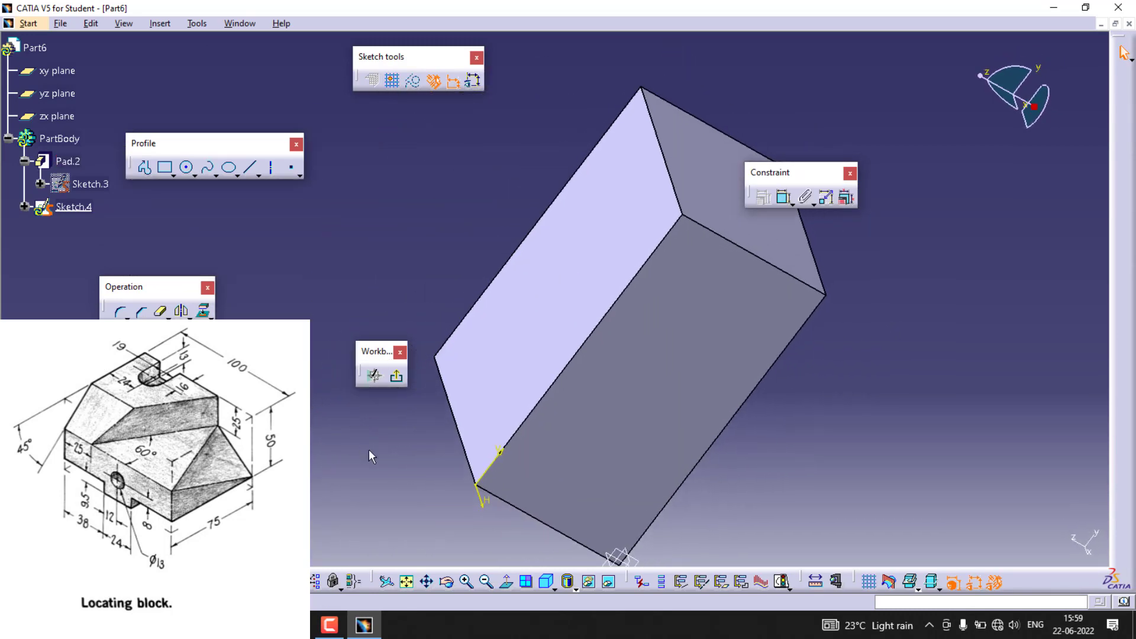
left_click(546, 583)
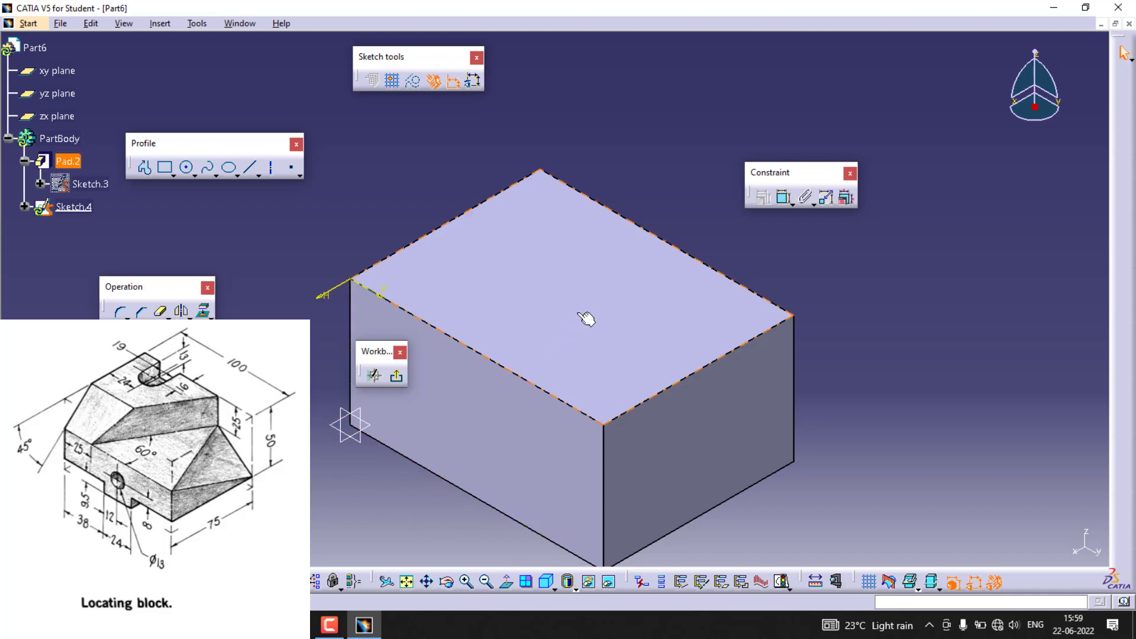
left_click(507, 582)
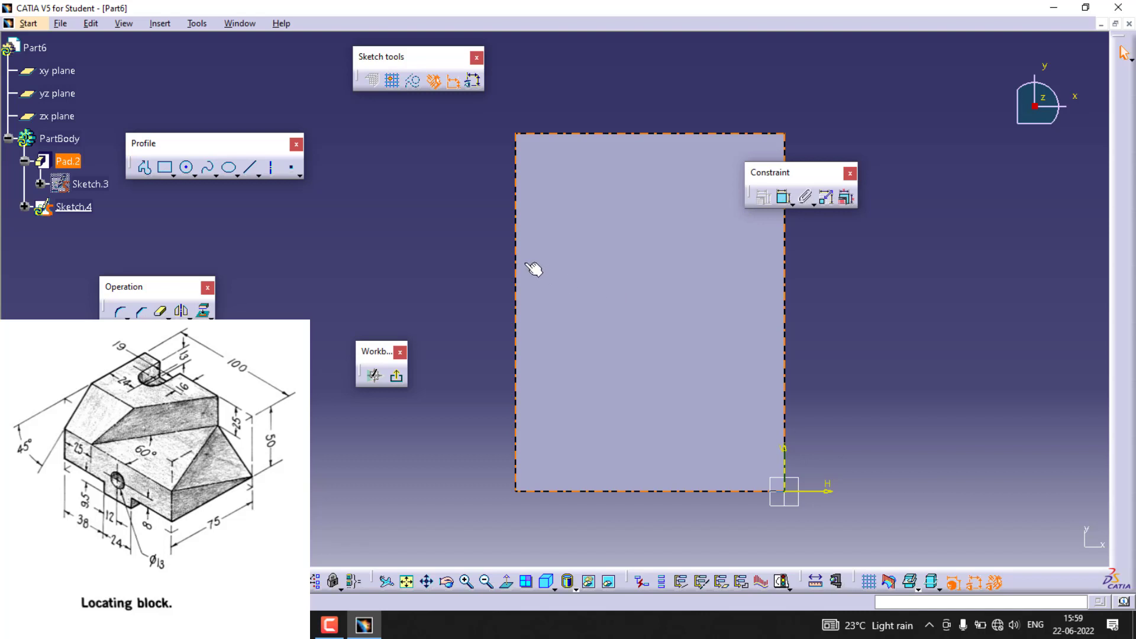
Project the outline of the block's top face into the sketch as construction geometry
left_click(588, 272)
left_click(205, 311)
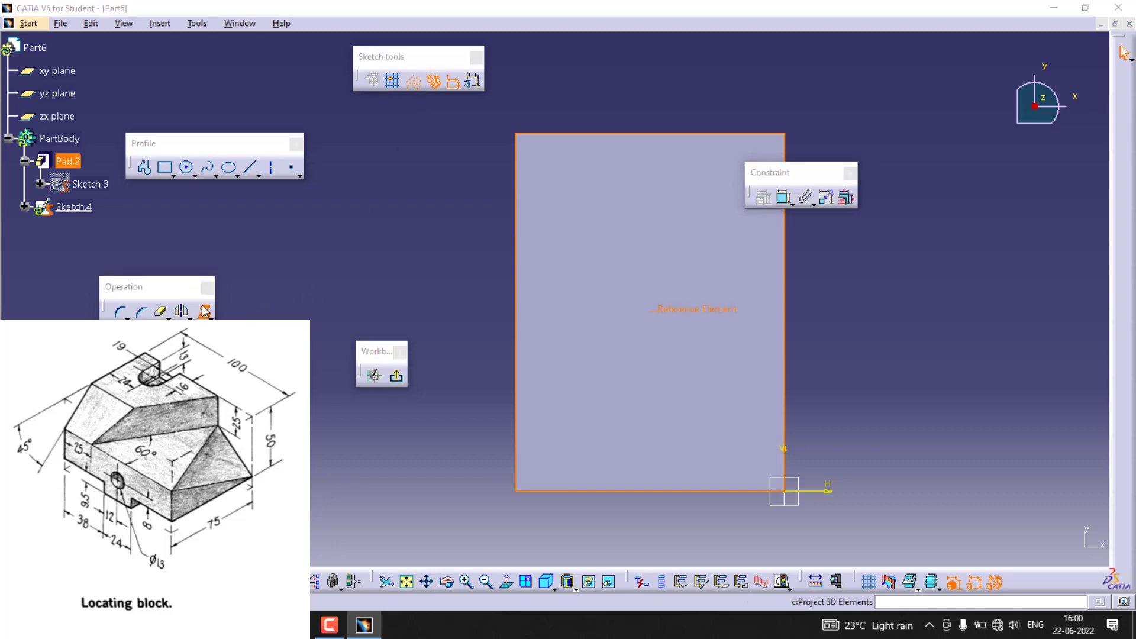
left_click(1011, 543)
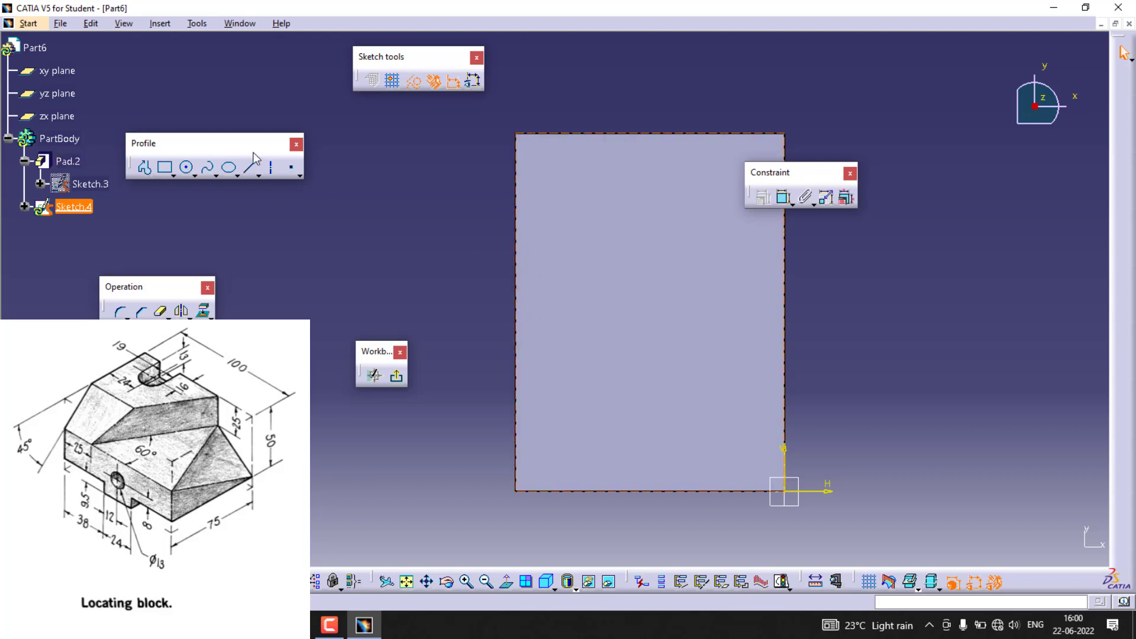
Draw a standard line sloping down from the projected left edge and make its free end coincident with the projected right edge
left_click(145, 168)
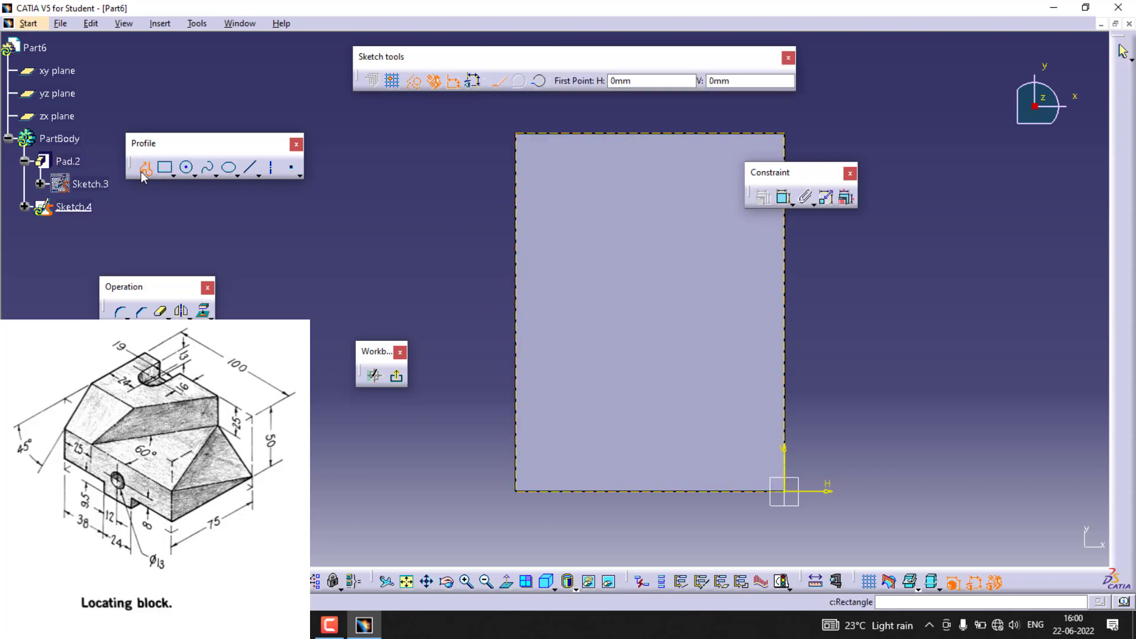
left_click(520, 244)
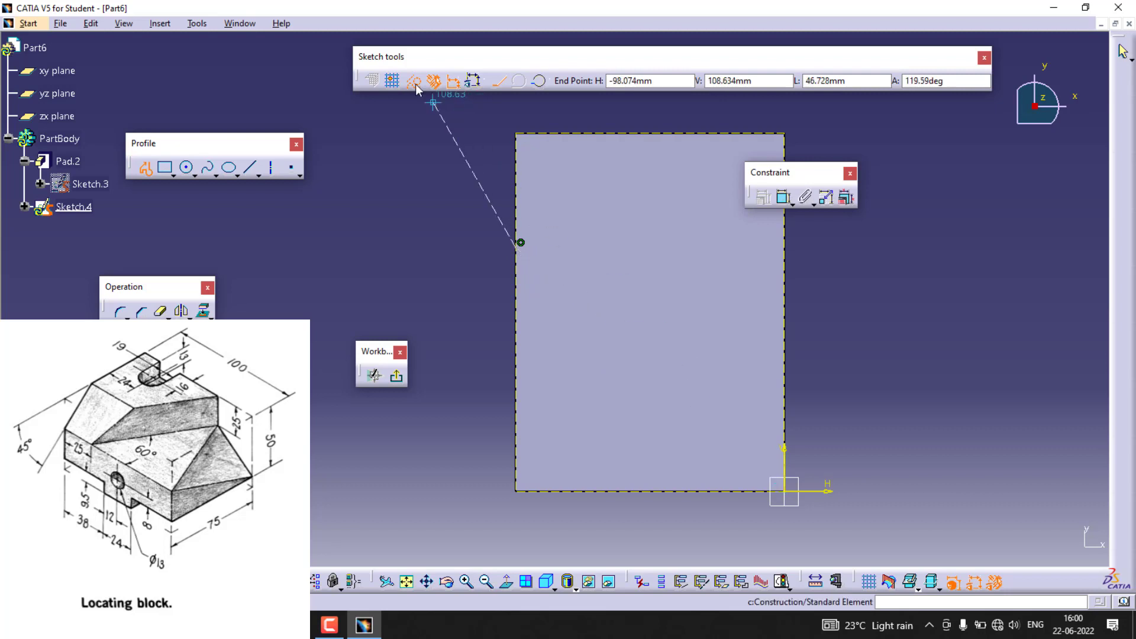
left_click(709, 376)
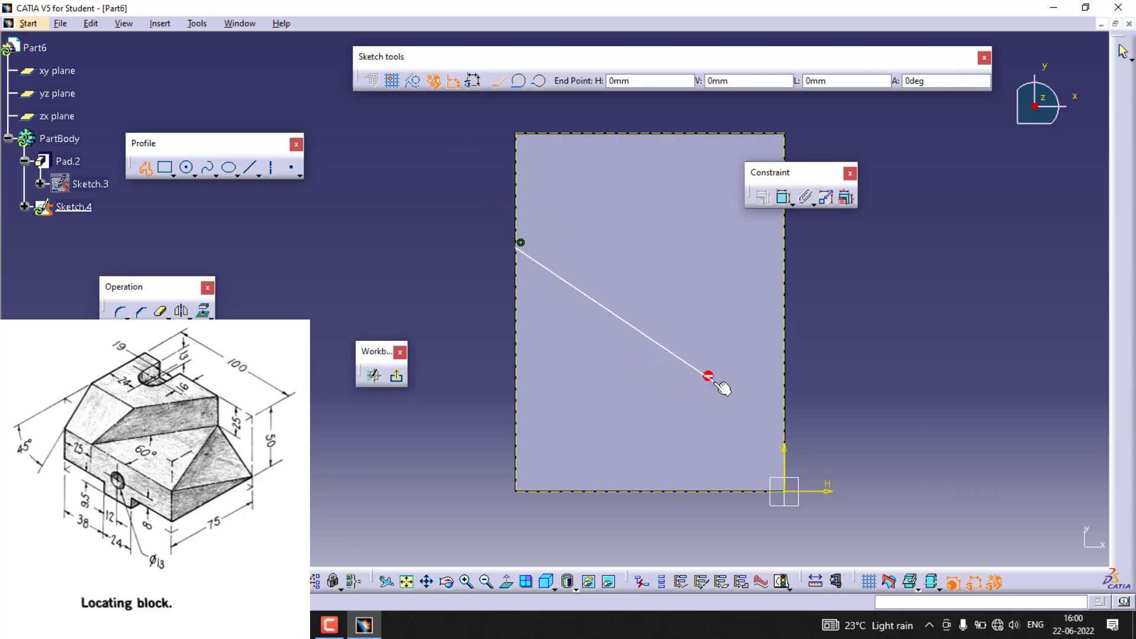
left_click(747, 403)
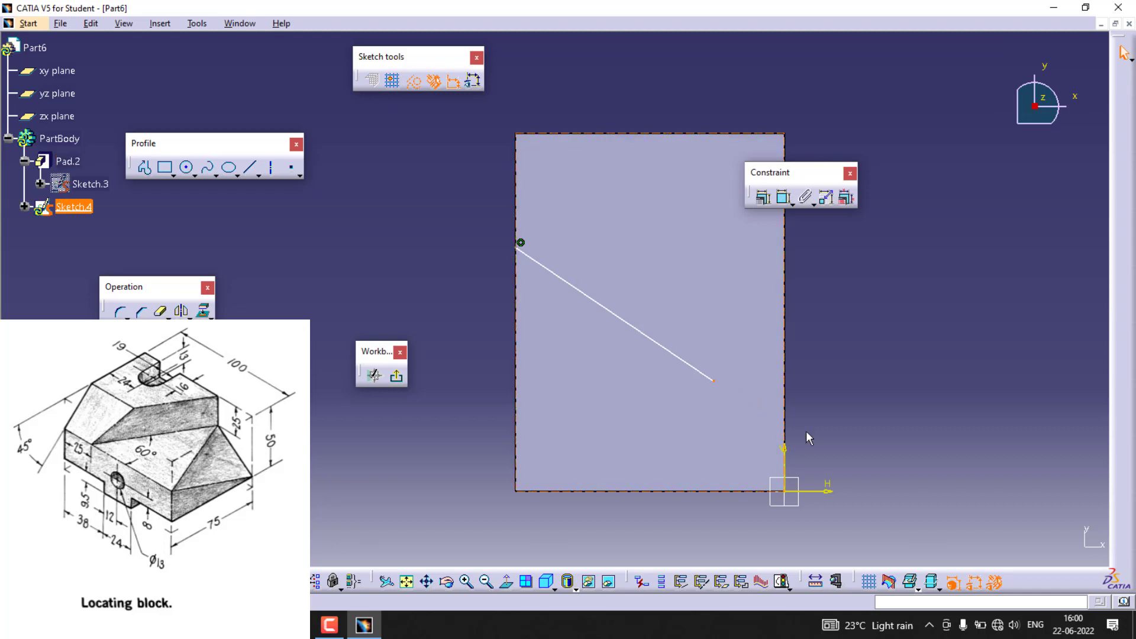
left_click(764, 197)
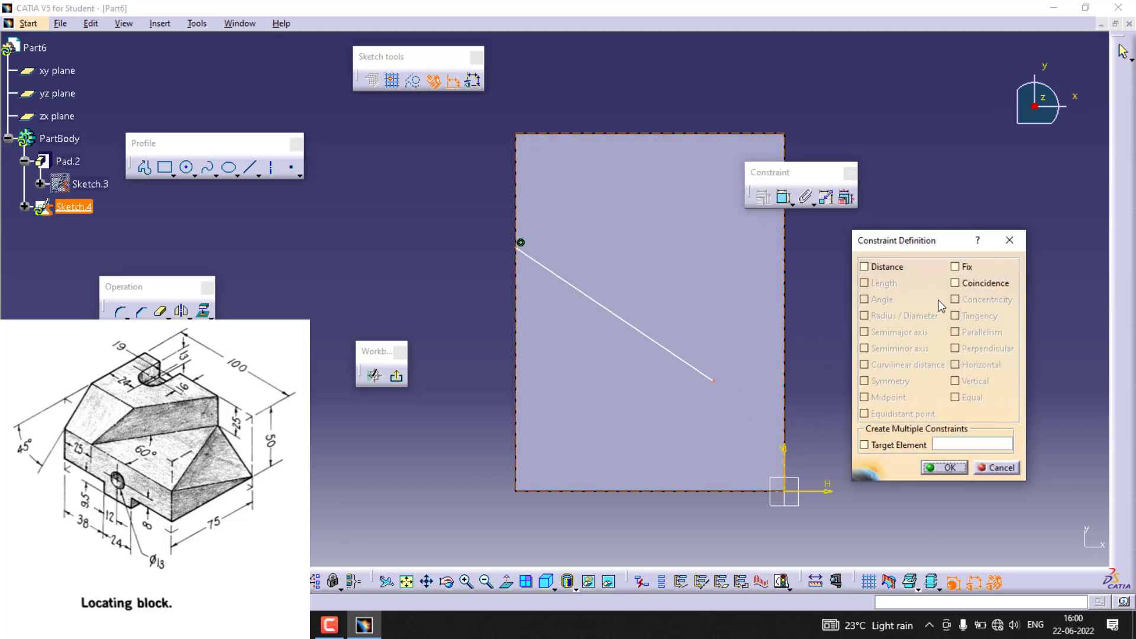
left_click(966, 282)
left_click(952, 467)
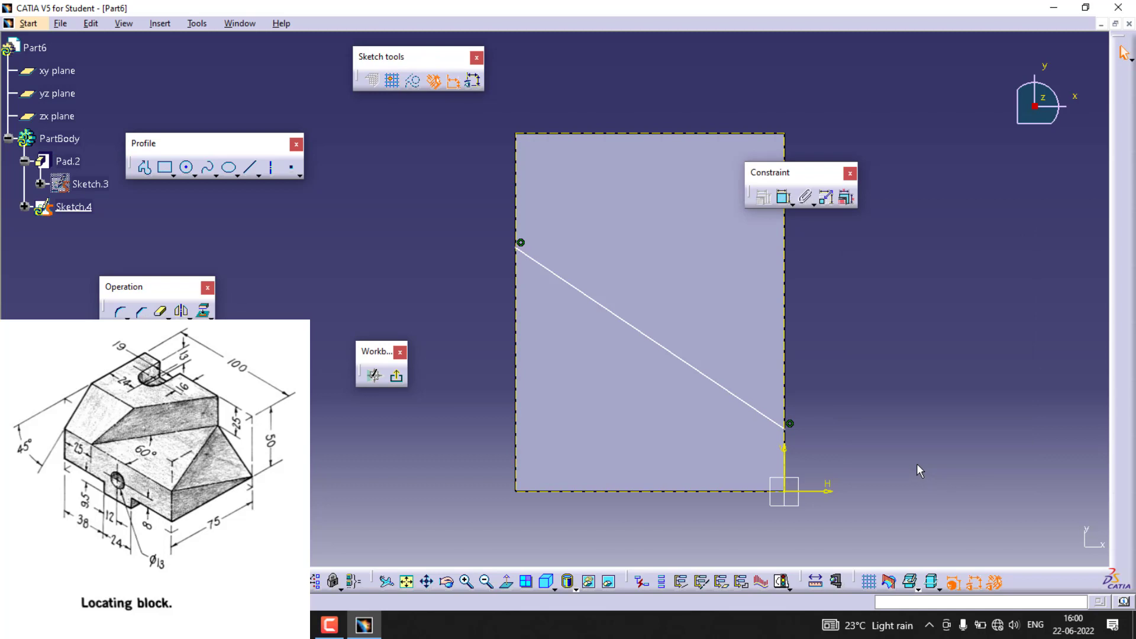
Dimension the vertical distance from the slanted line's lower end to the bottom edge of the outline
left_click(784, 197)
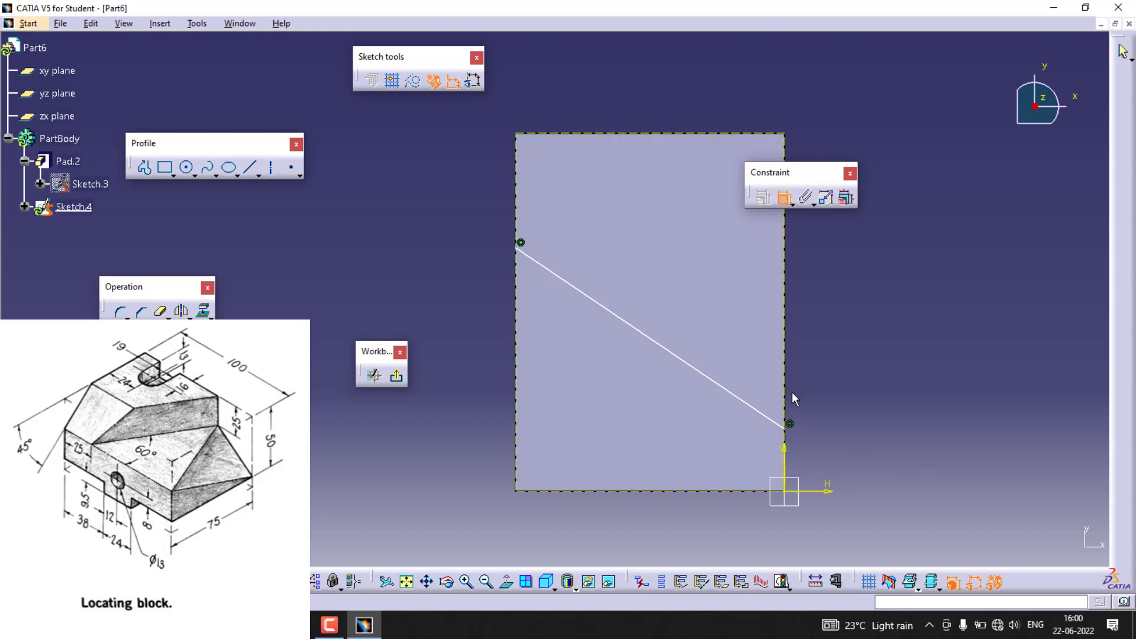
left_click(791, 435)
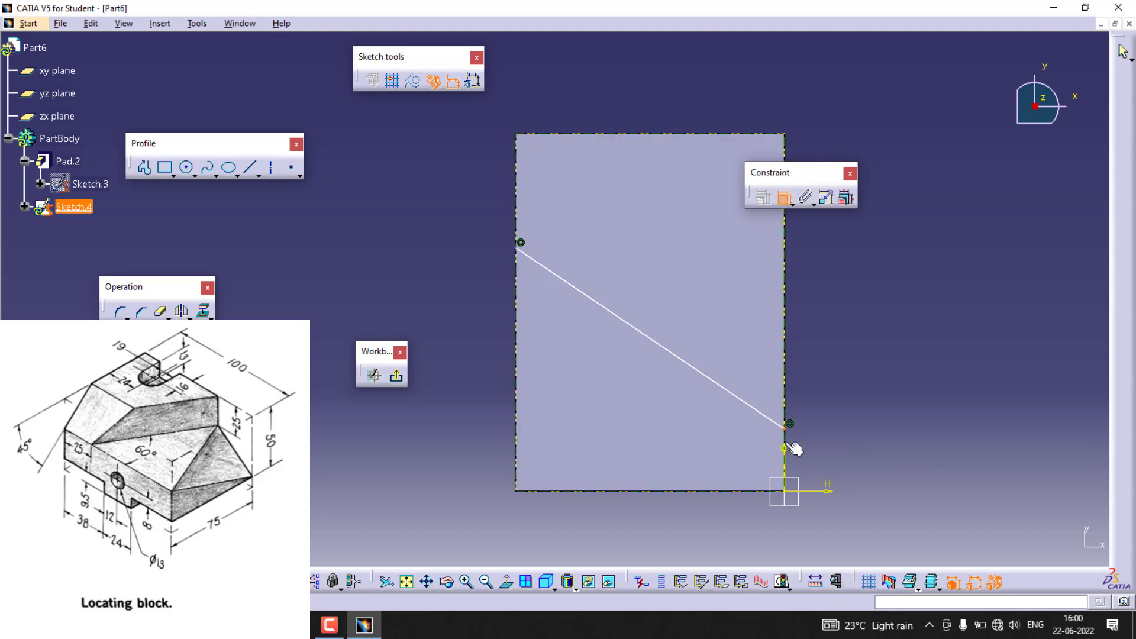
left_click(885, 470)
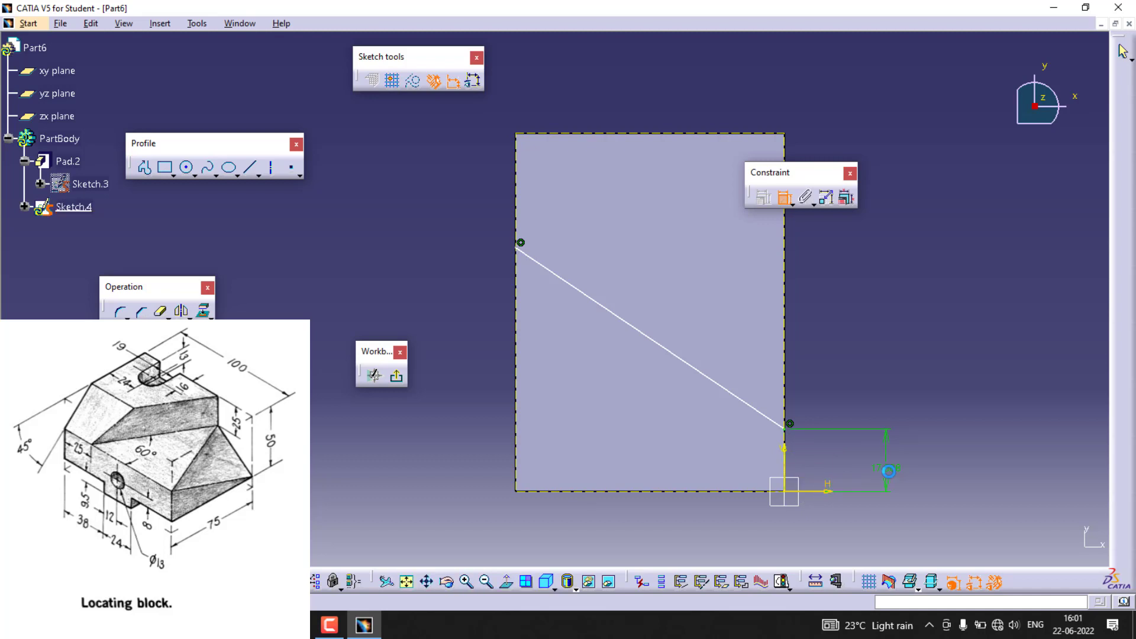
Try an offset of 25 mm for the slanted line's lower end and undo the change
double_click(890, 477)
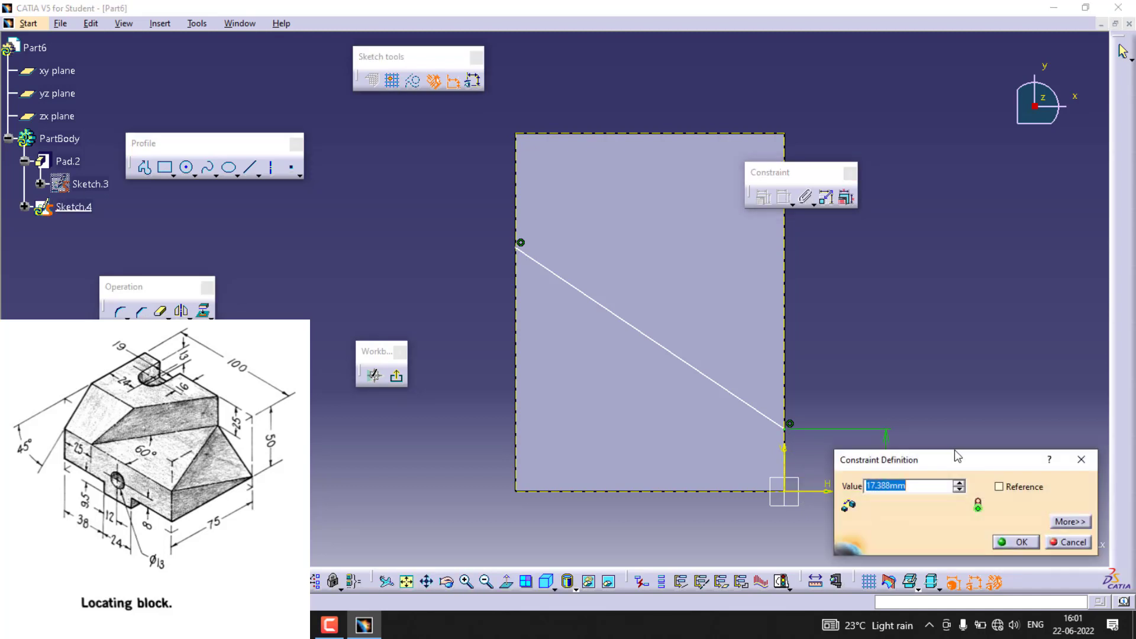
type("25")
key("Return")
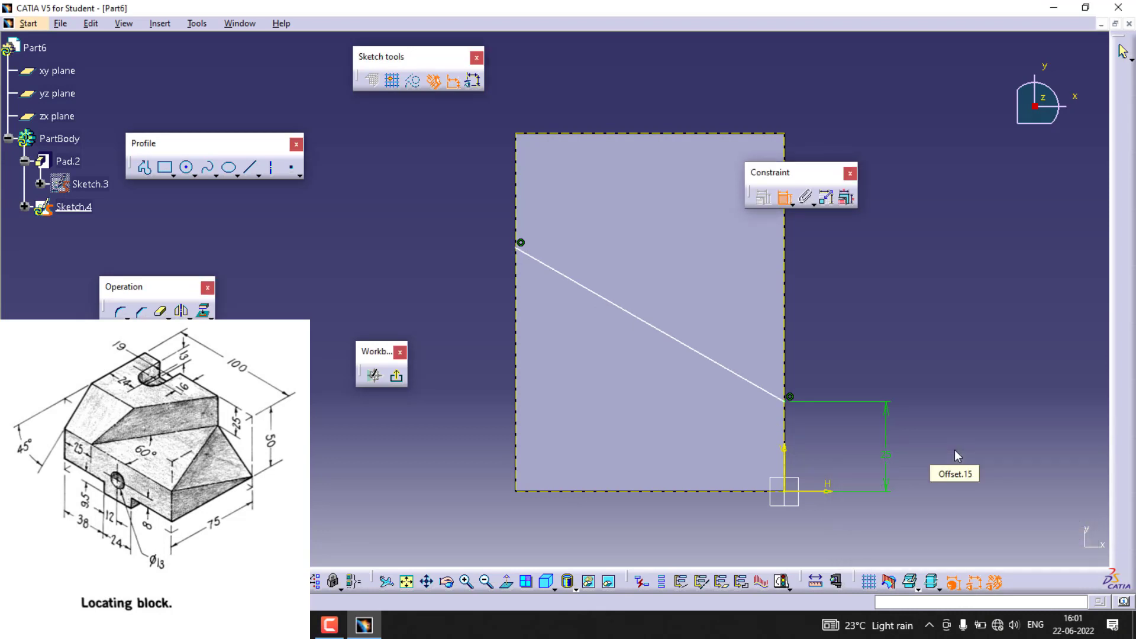
key("ctrl+z")
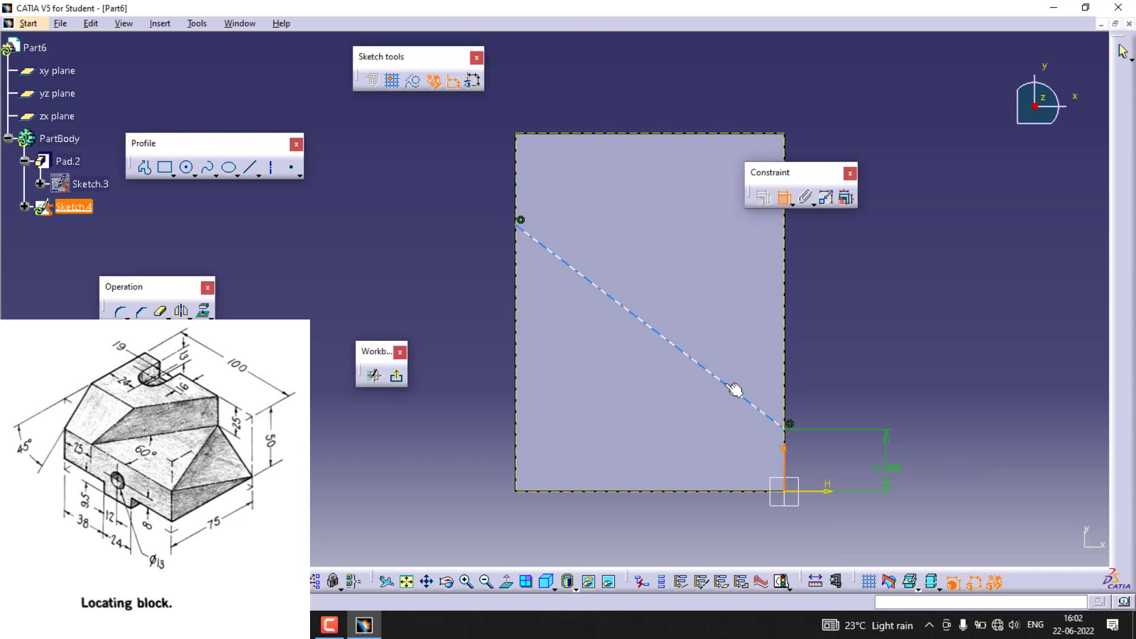
Dimension the angle between the slanted line and the outline's right edge and set it to 60 degrees
left_click(727, 384)
left_click(734, 309)
double_click(725, 313)
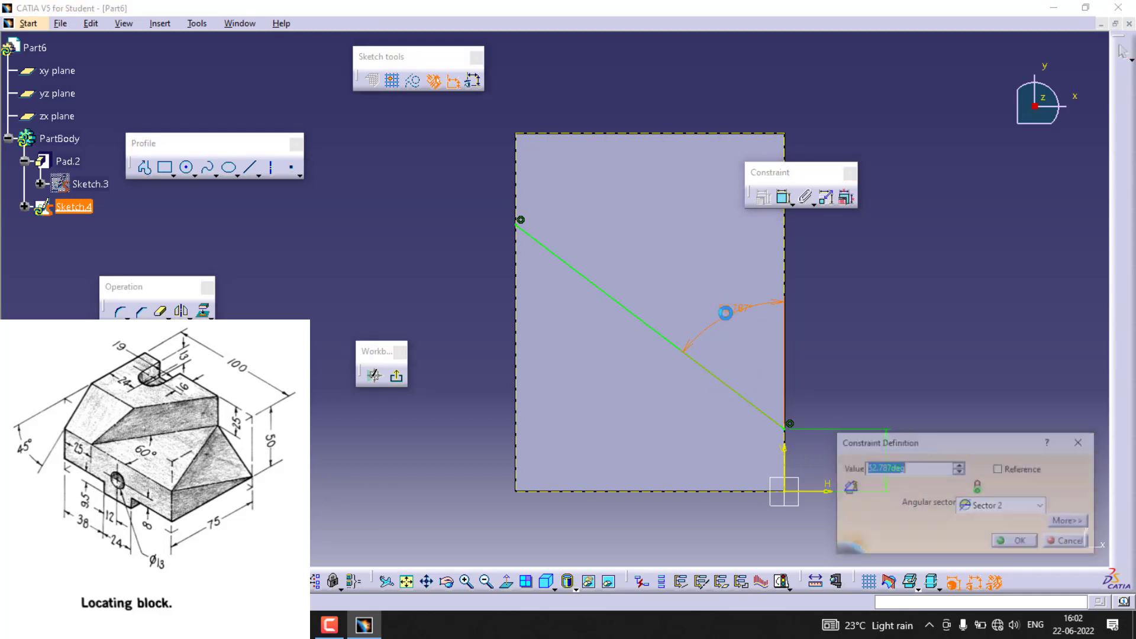
type("60")
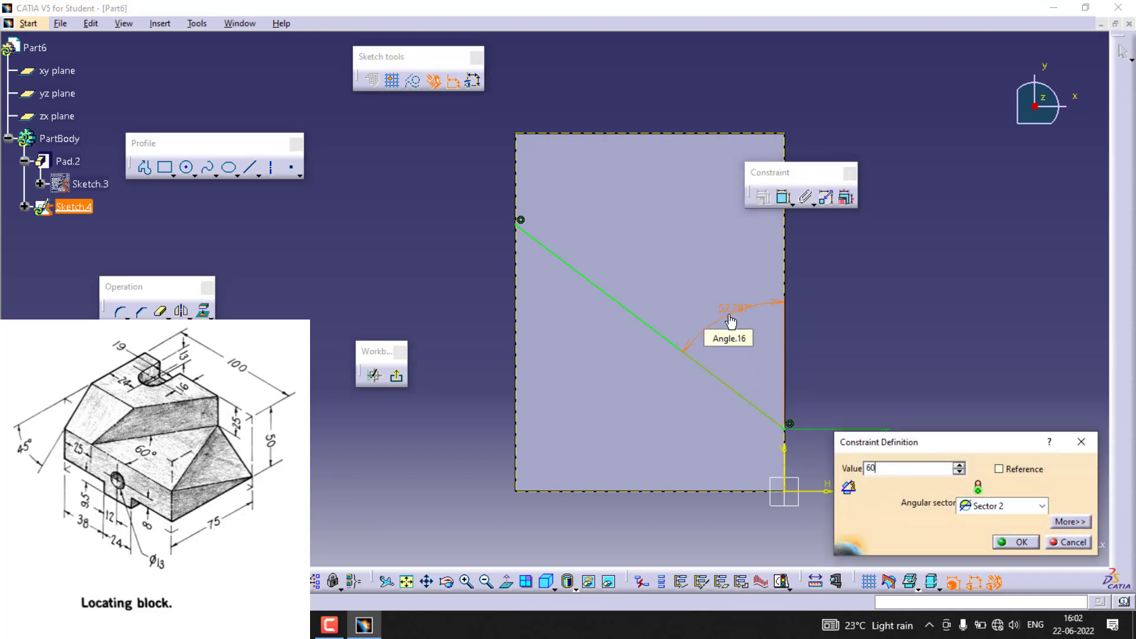
key("Return")
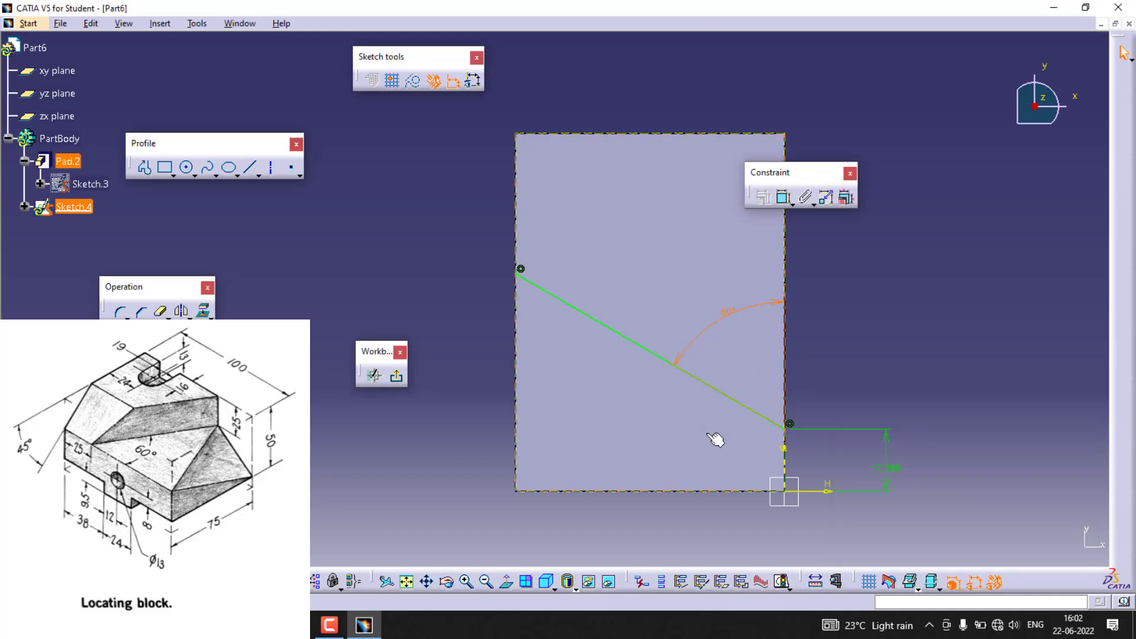
left_click(842, 412)
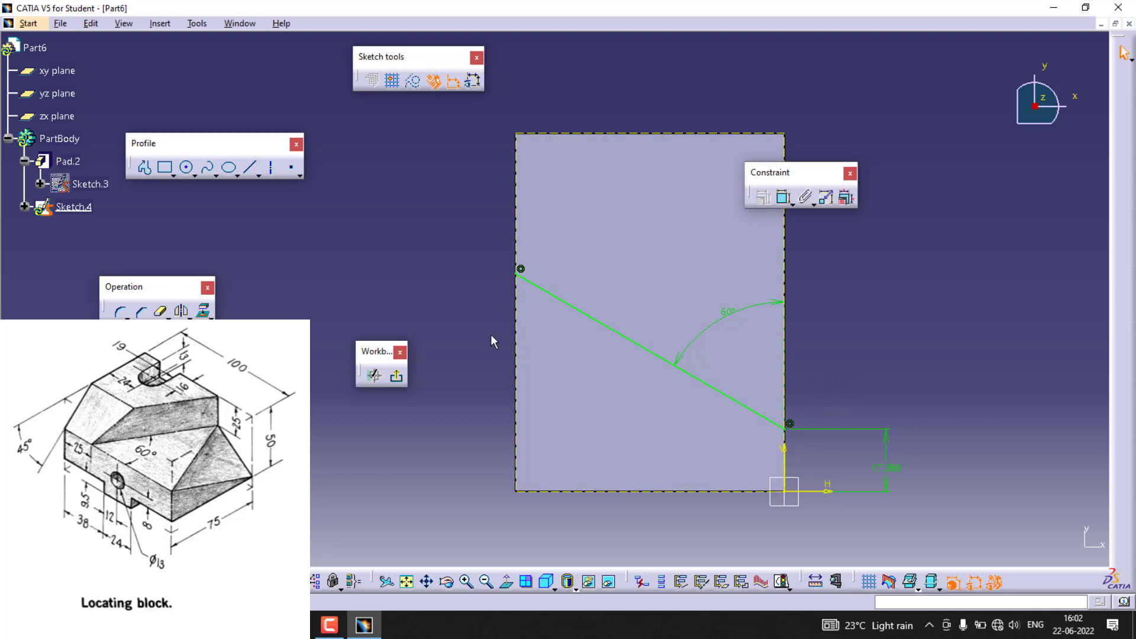
Draw a profile from the slanted line's upper end through the outline's two top corners to its lower end, closing the area above it
left_click(144, 169)
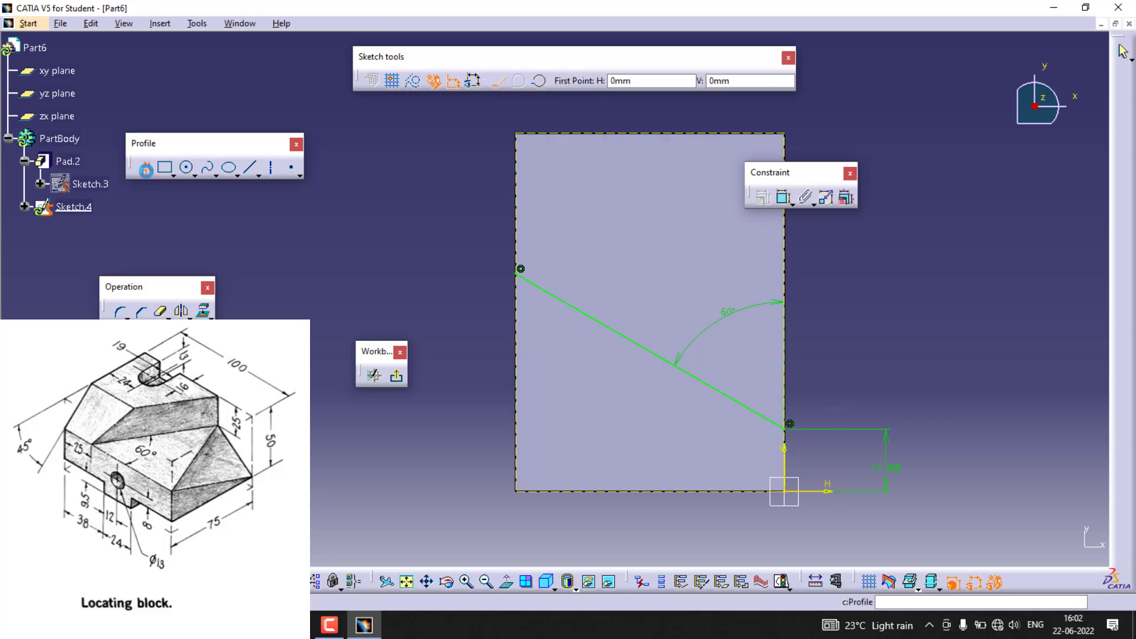
left_click(521, 269)
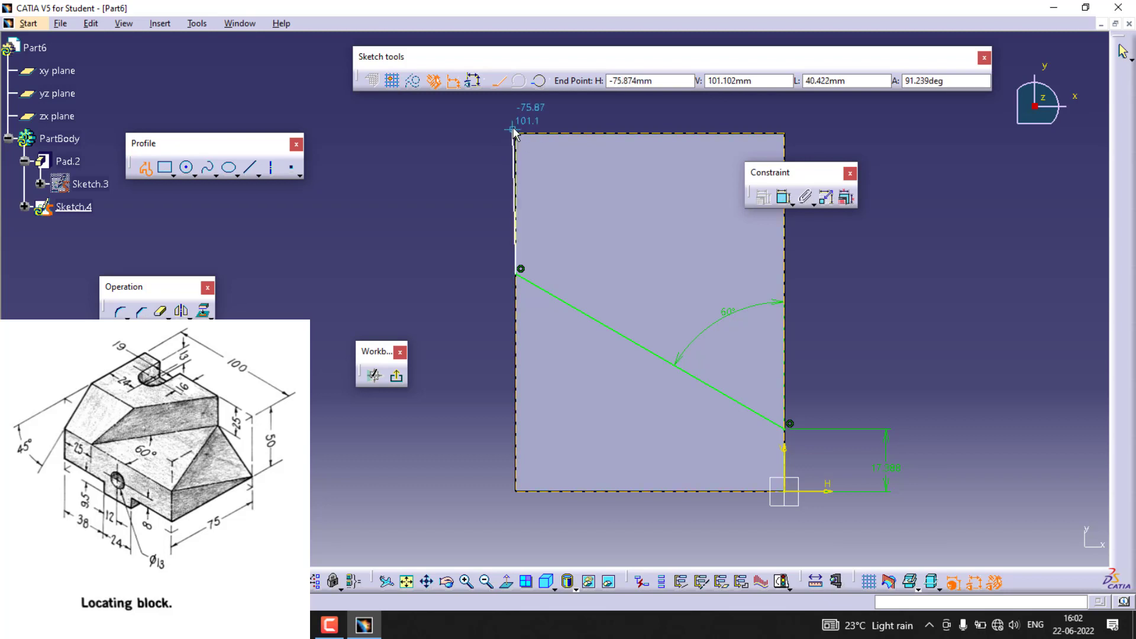
left_click(784, 133)
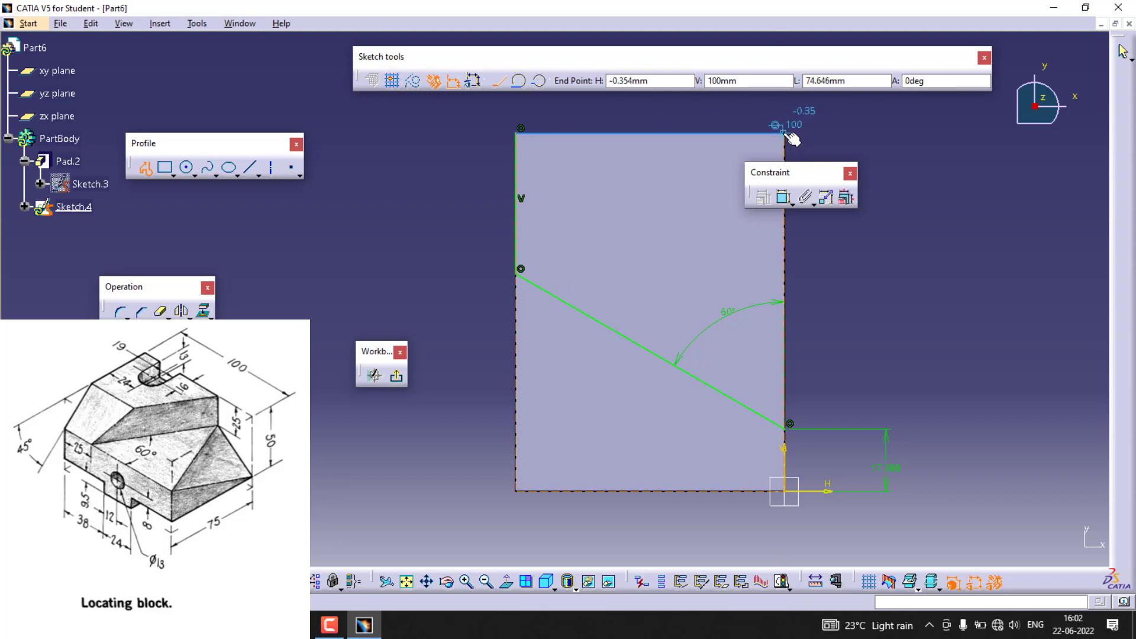
left_click(790, 423)
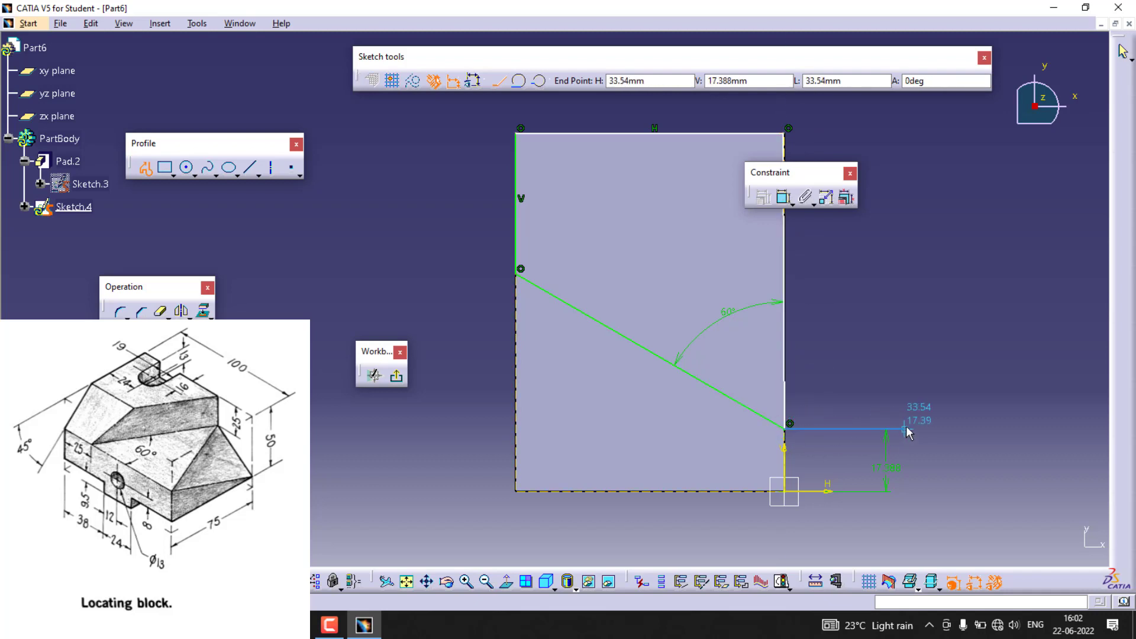
key("Escape")
Apply a Vertical constraint to the profile's right-hand line
left_click_drag(789, 130, 833, 114)
left_click(785, 149)
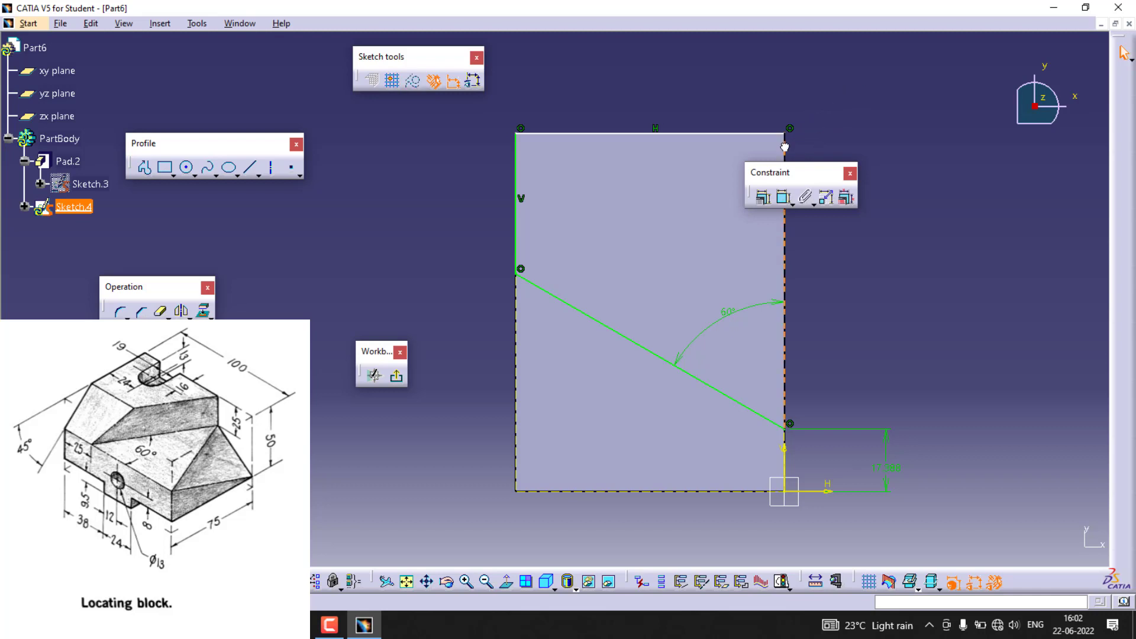
left_click(763, 197)
left_click(973, 381)
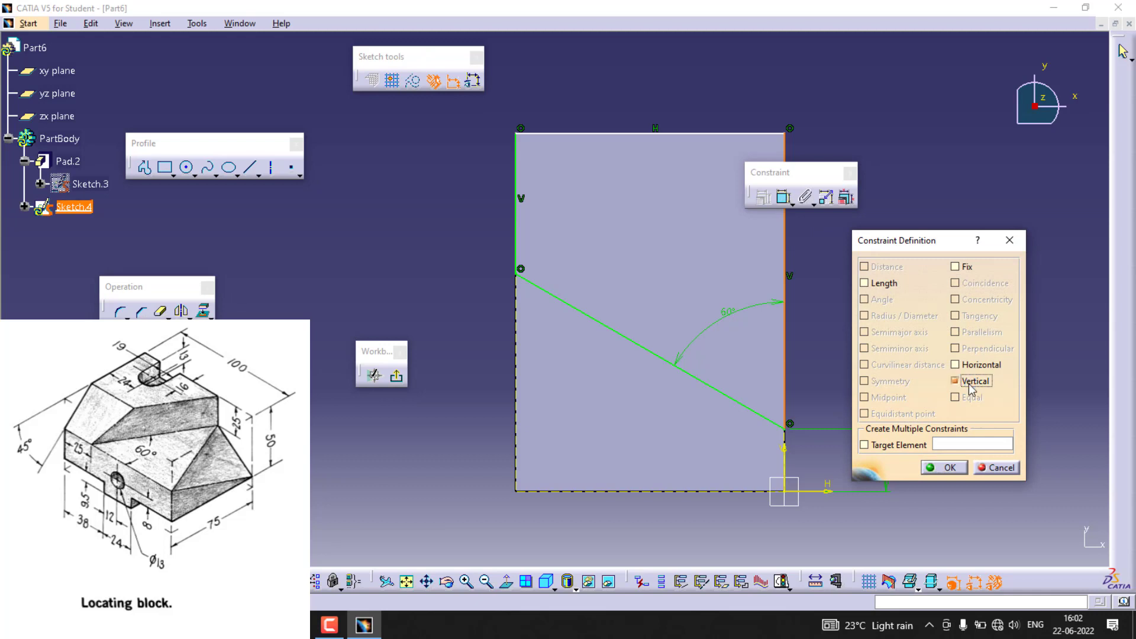
left_click(942, 468)
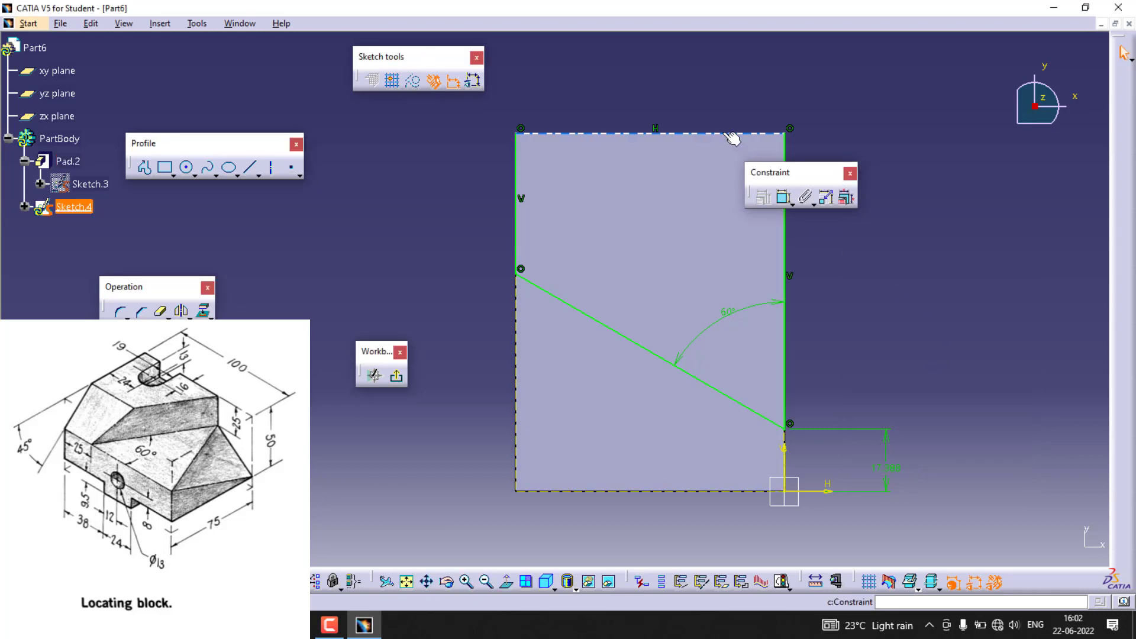
Move the profile's top horizontal line down inside the outline, above the slanted line
left_click(739, 95)
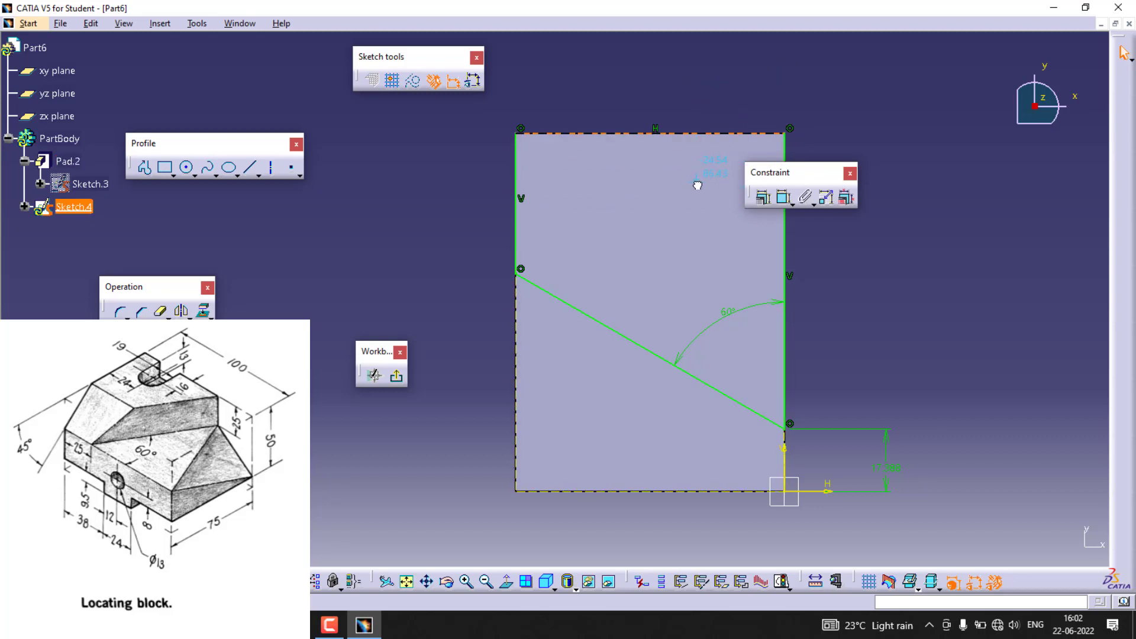
left_click(687, 146)
left_click(650, 123)
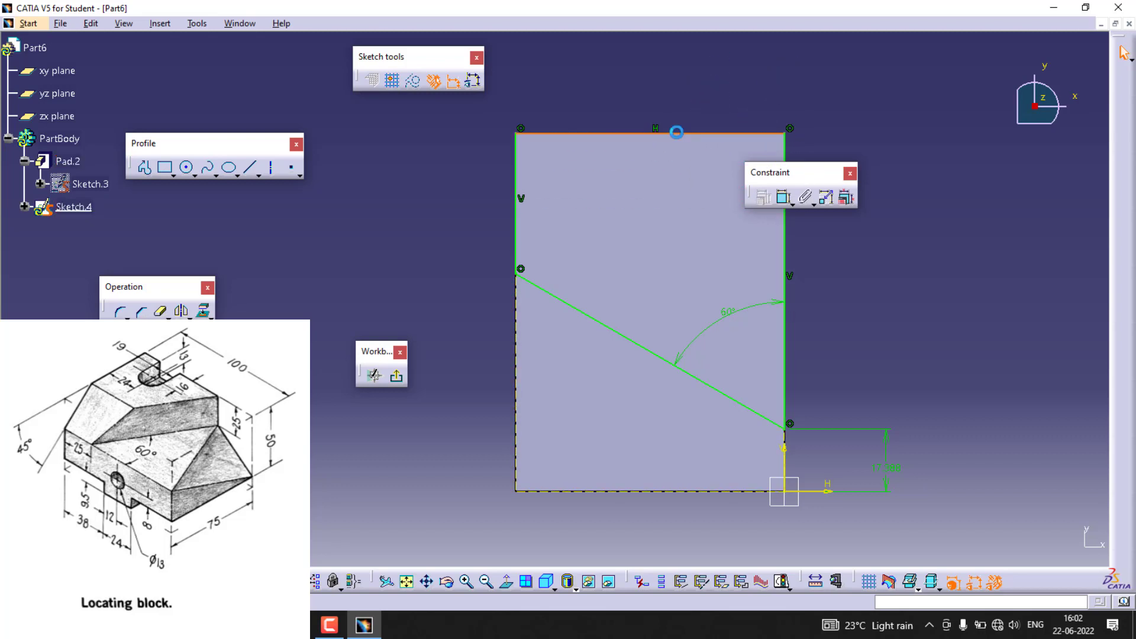
left_click(676, 133)
left_click_drag(713, 133, 708, 217)
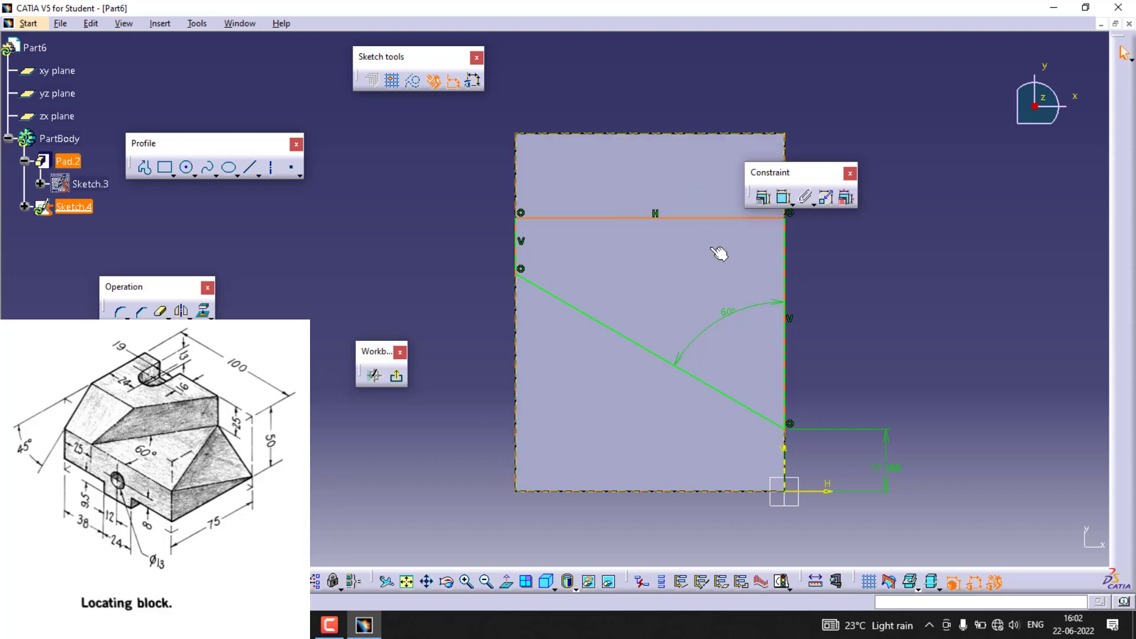
left_click(735, 218)
left_click(395, 222)
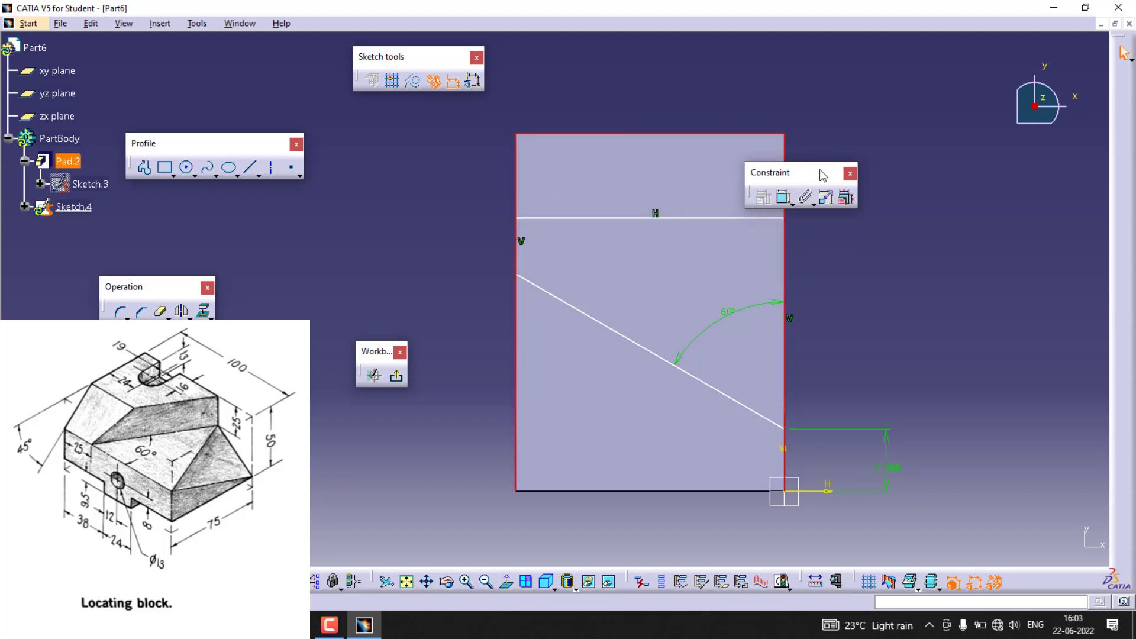
Reproject the four edges of the block's top face into the sketch as construction geometry
left_click(715, 492, "ctrl")
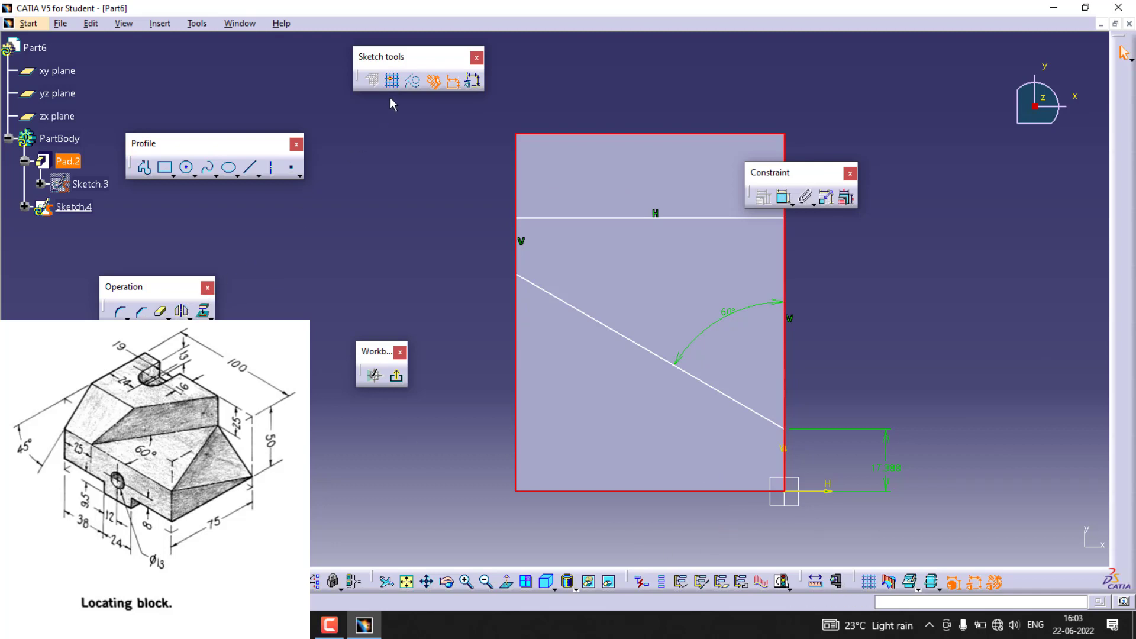
left_click(204, 310)
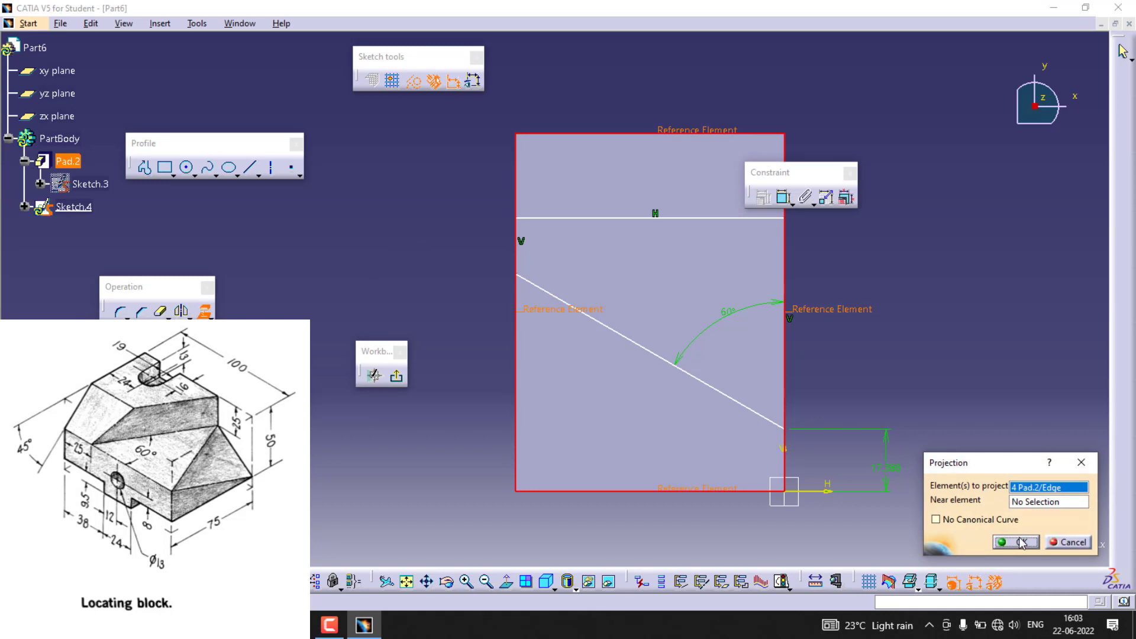
left_click(1020, 542)
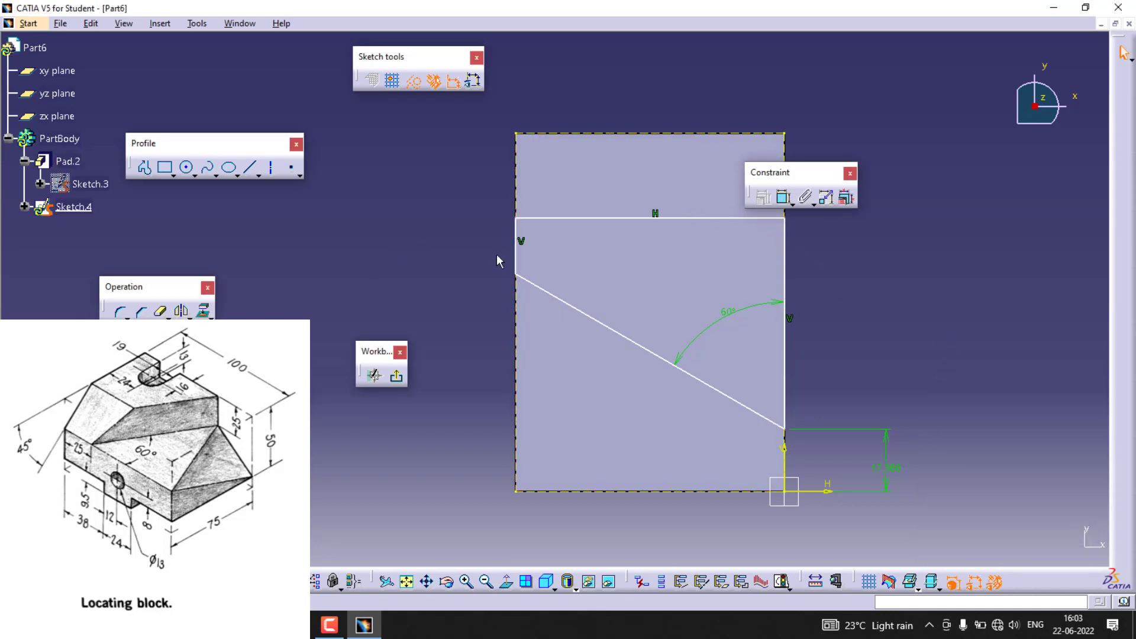
Pull the profile's short left line off the outline and constrain it coincident with the projected left edge
left_click_drag(517, 263, 557, 266)
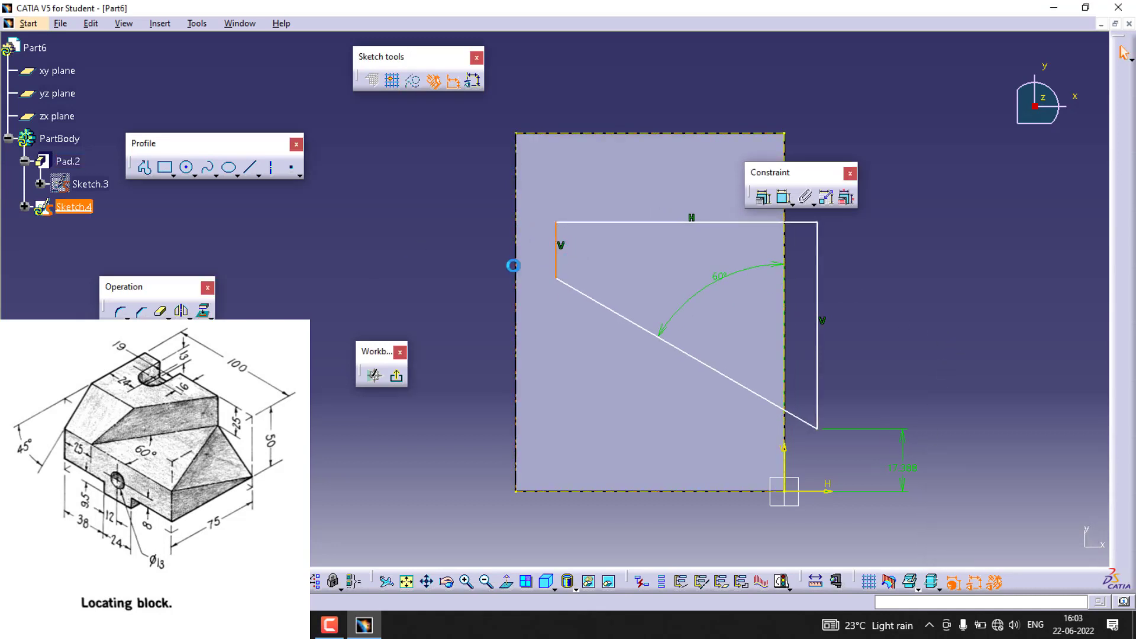
left_click(763, 198)
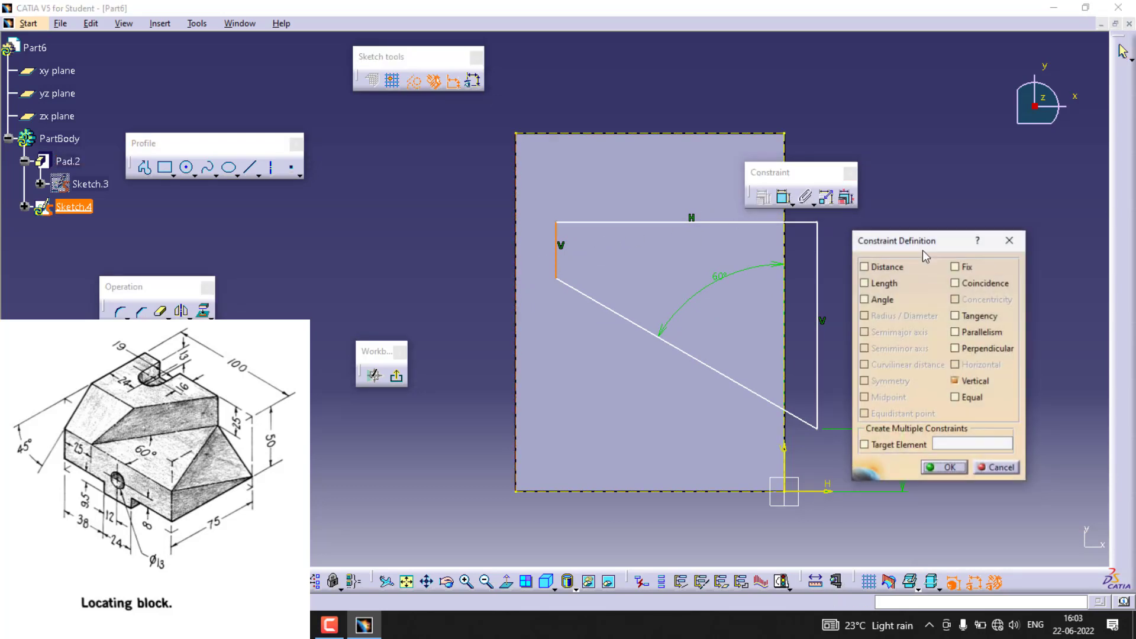
left_click(985, 284)
left_click(949, 468)
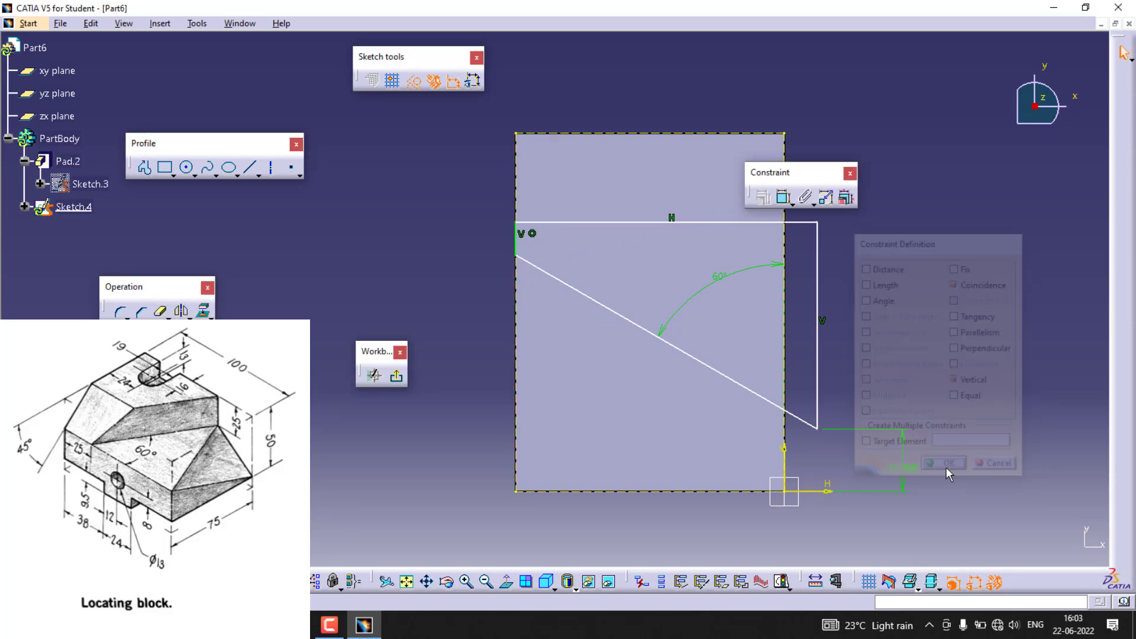
left_click(784, 197)
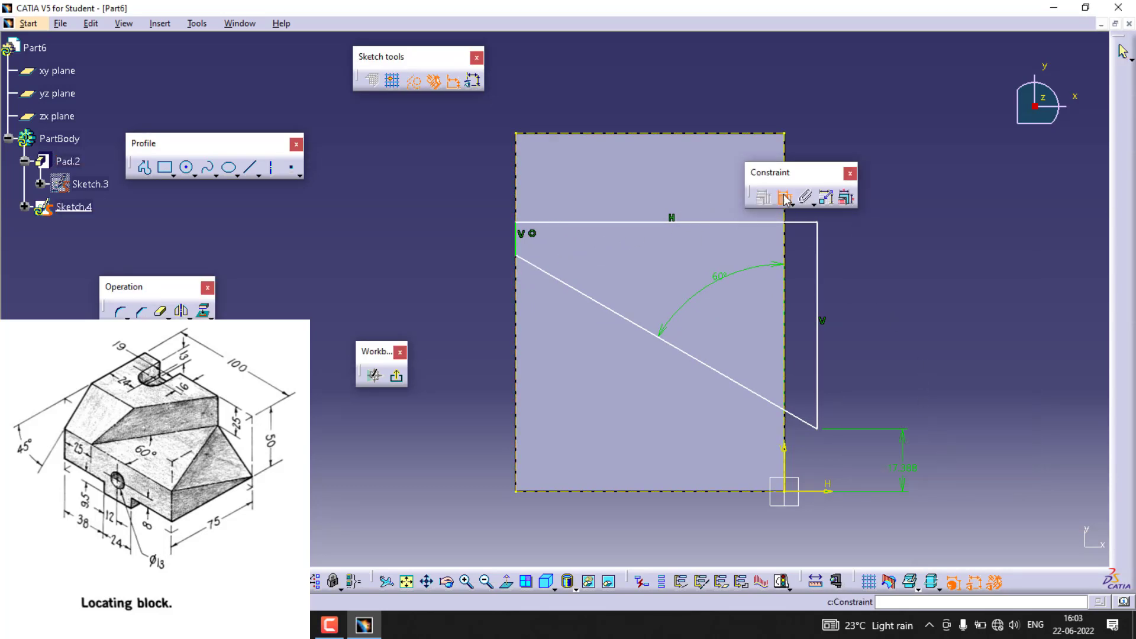
left_click(817, 272)
left_click(798, 300)
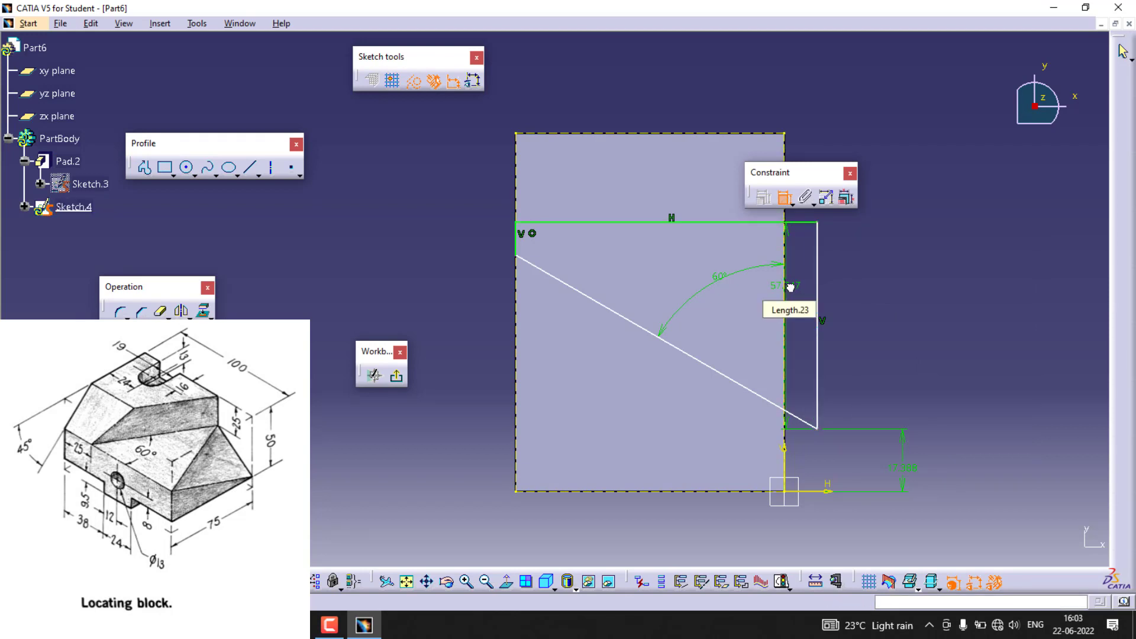
right_click(791, 288)
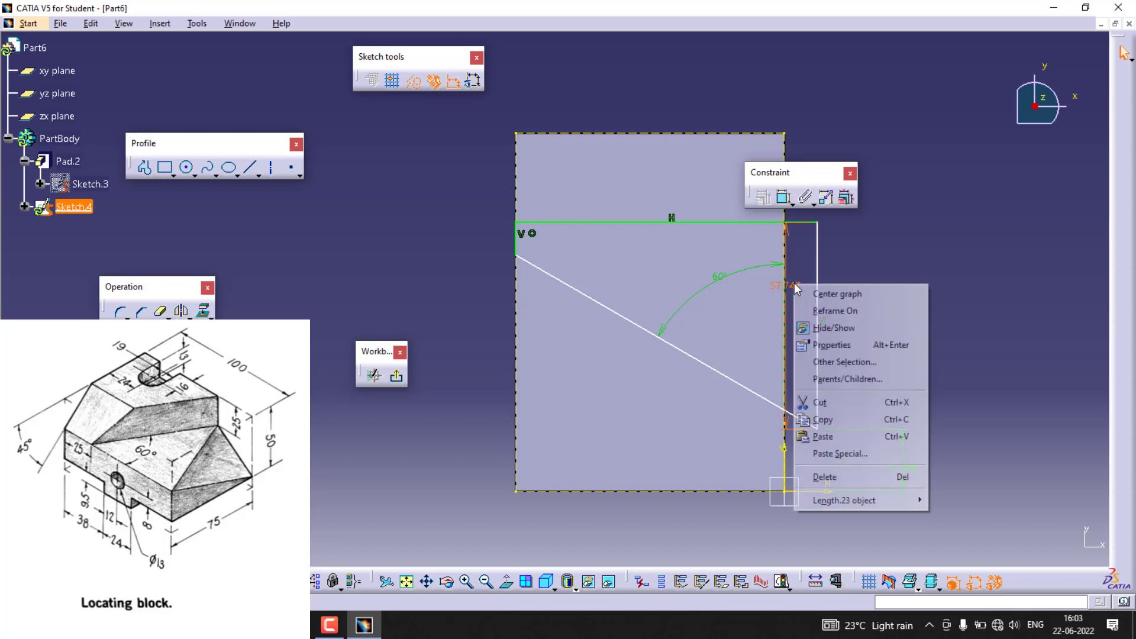
left_click(861, 477)
Make the profile's right vertical line coincident with the outline's upper-right corner point
left_click(784, 197)
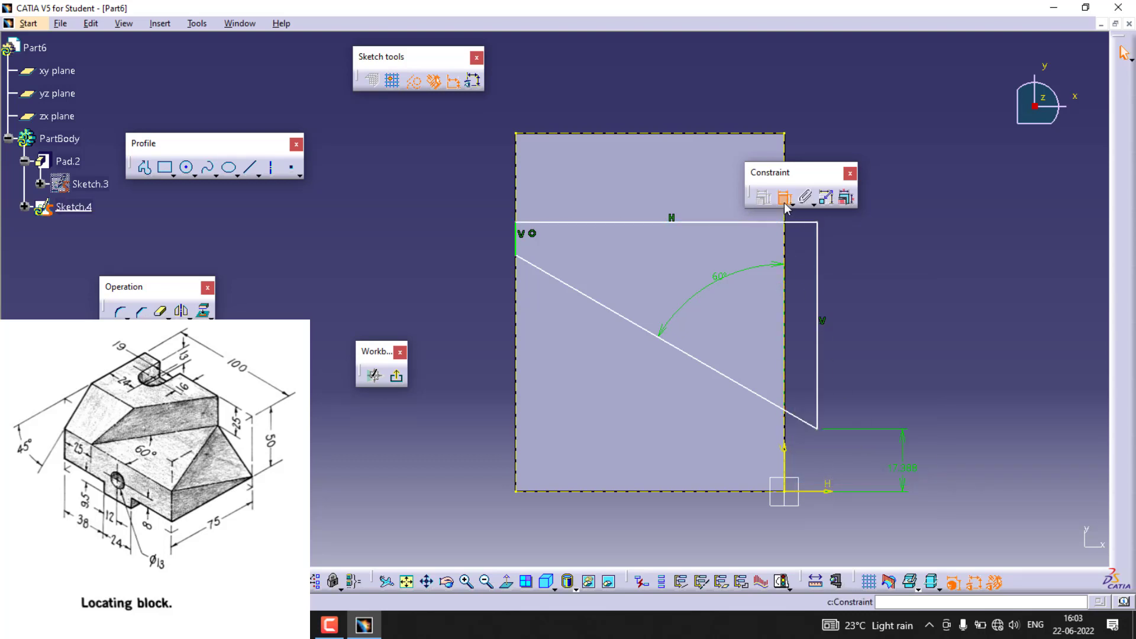
left_click(819, 282)
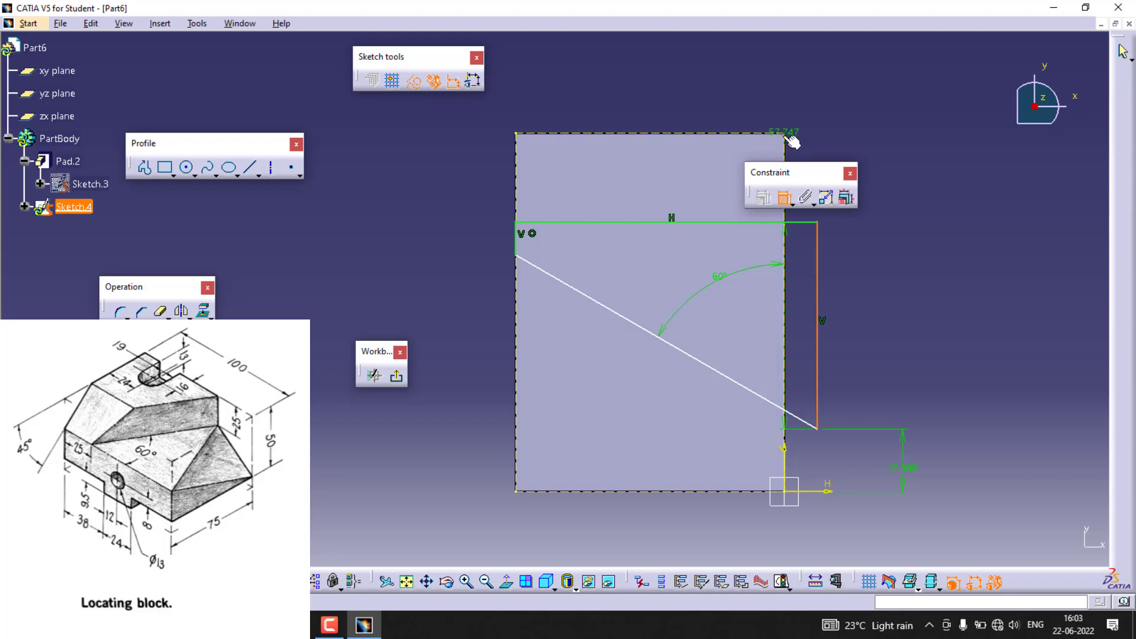
right_click(787, 136)
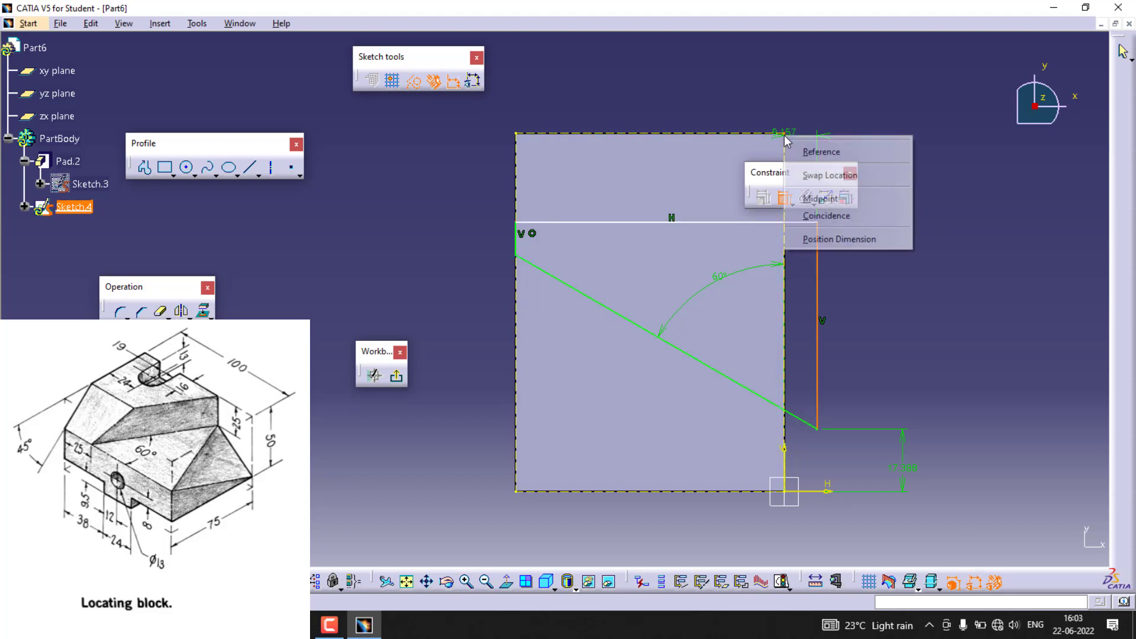
left_click(838, 217)
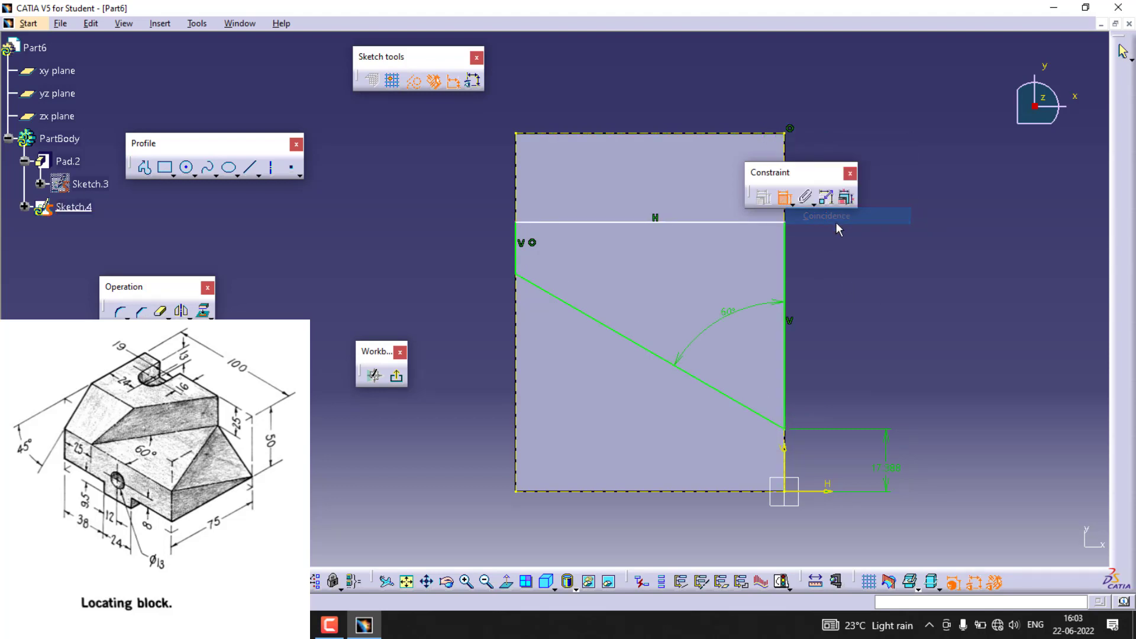
Make the profile's top horizontal line coincident with the projected top edge of the outline
left_click(710, 223)
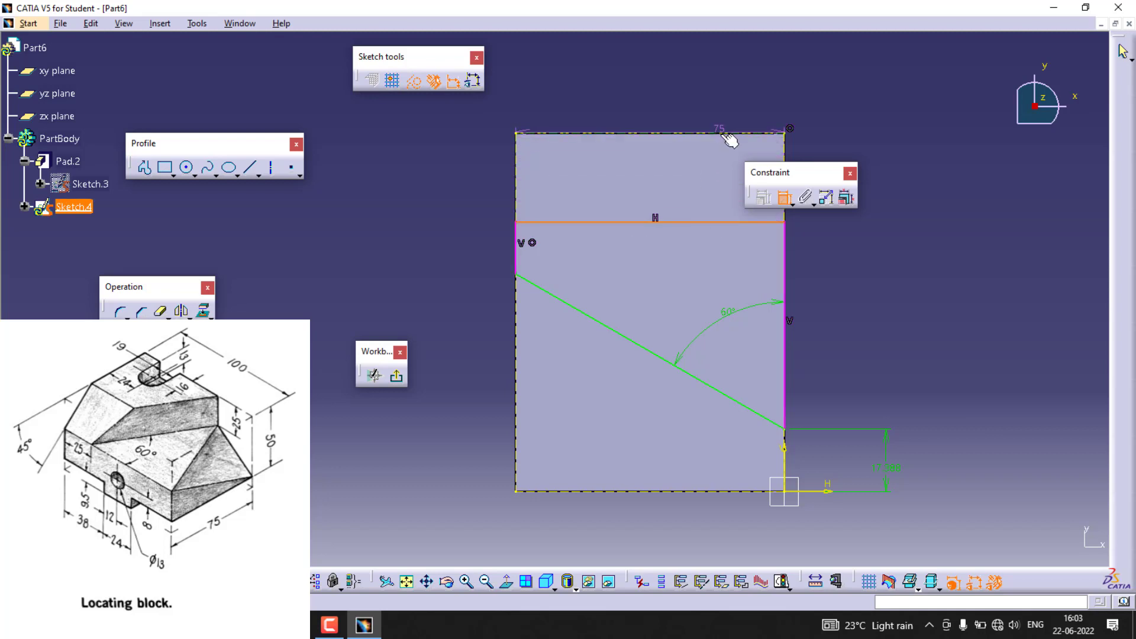
left_click(722, 134)
right_click(722, 137)
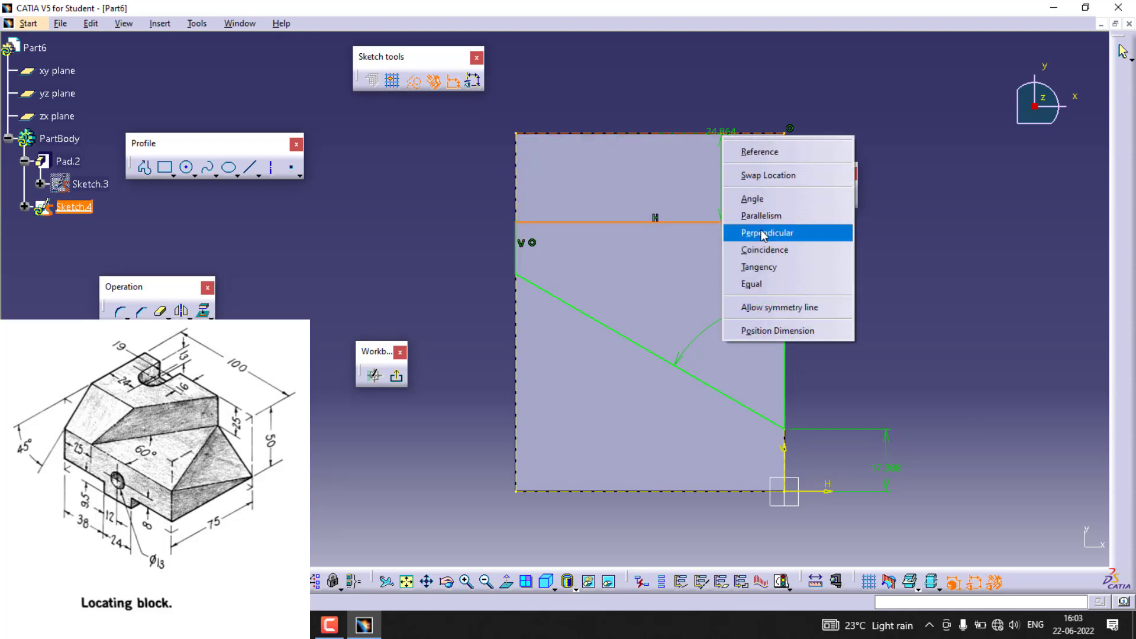
left_click(765, 251)
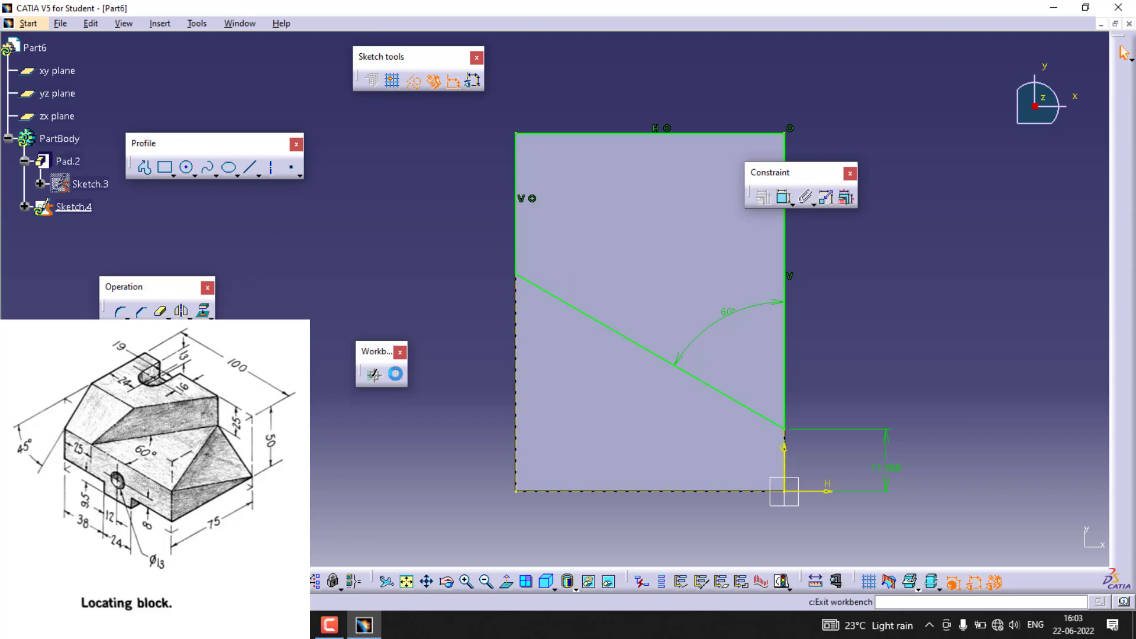
Finish the sketch and cut its profile into the block as a pocket 25 mm deep
left_click(374, 374)
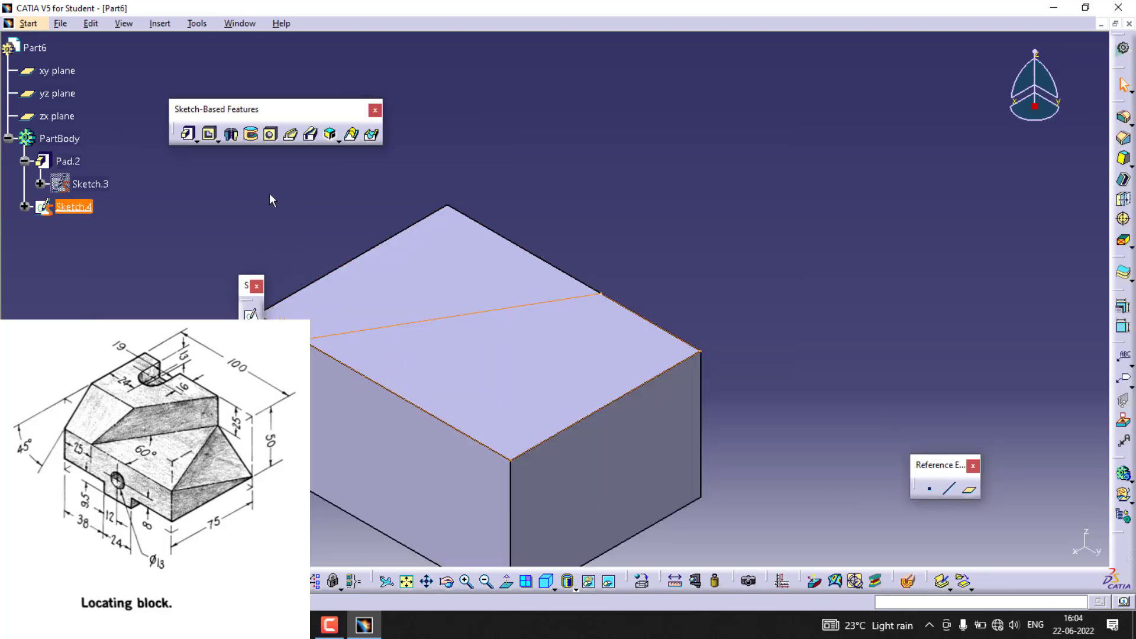
left_click(209, 134)
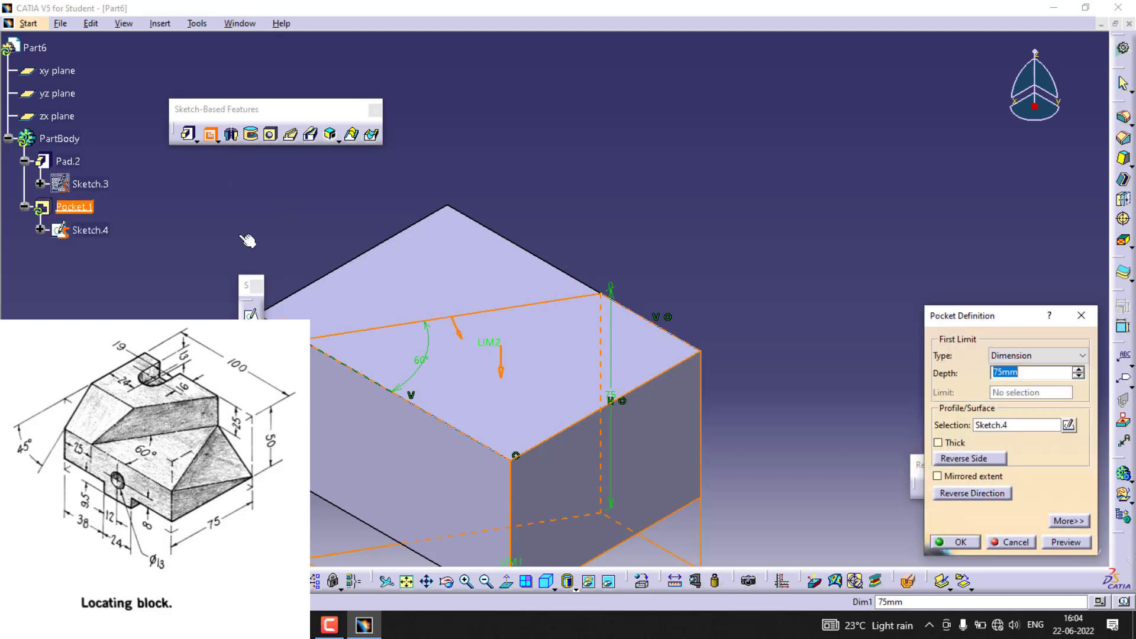
type("25")
left_click(1059, 546)
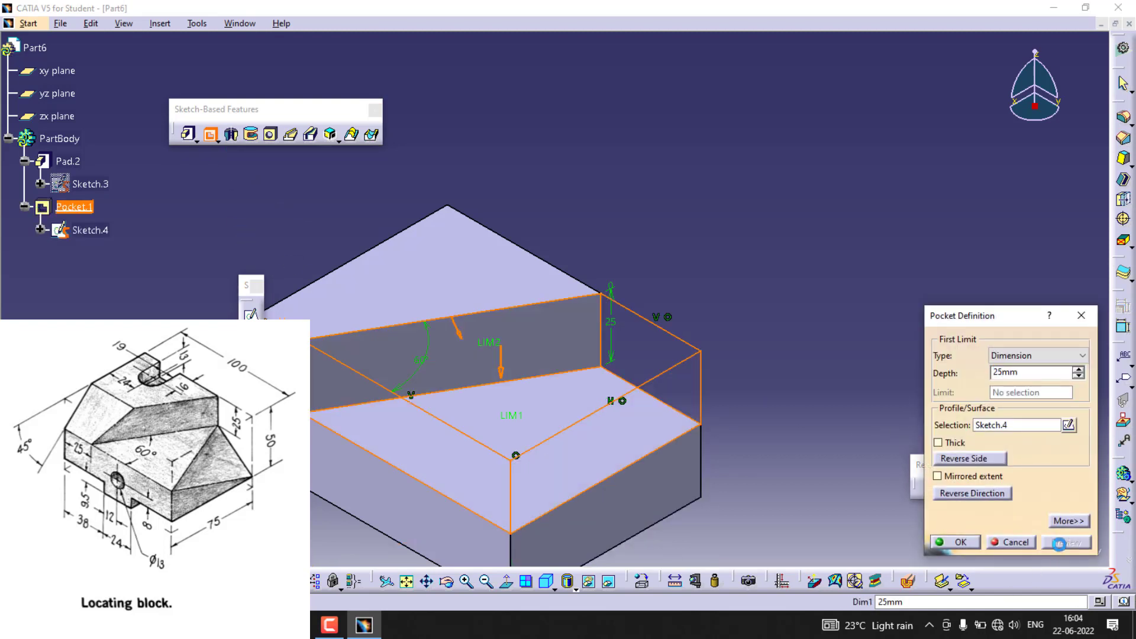
left_click(955, 542)
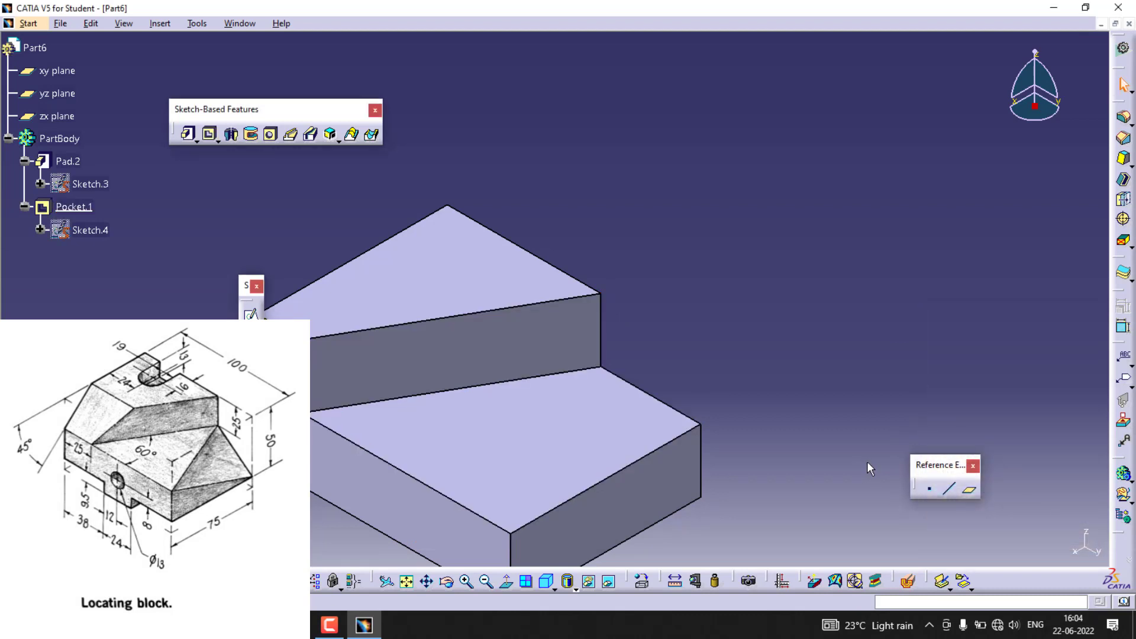
Start a sketch on the block's 75 × 50 mm end face beside the narrow part of the step, viewed normal to the face
middle_click_drag(779, 418, 879, 371)
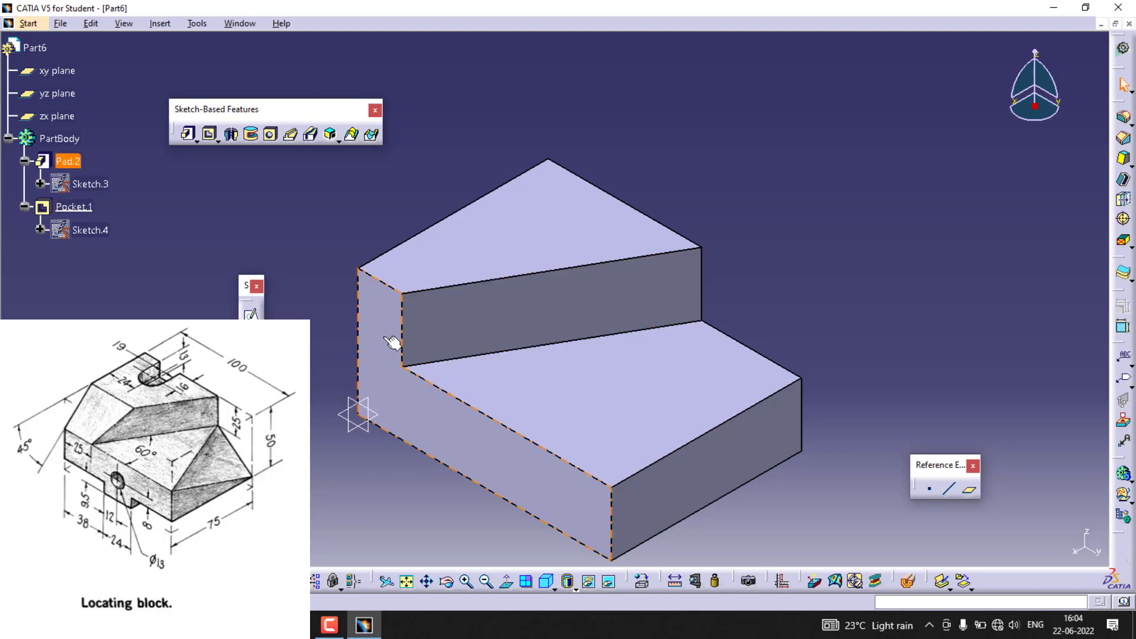
middle_click_drag(375, 528, 444, 480)
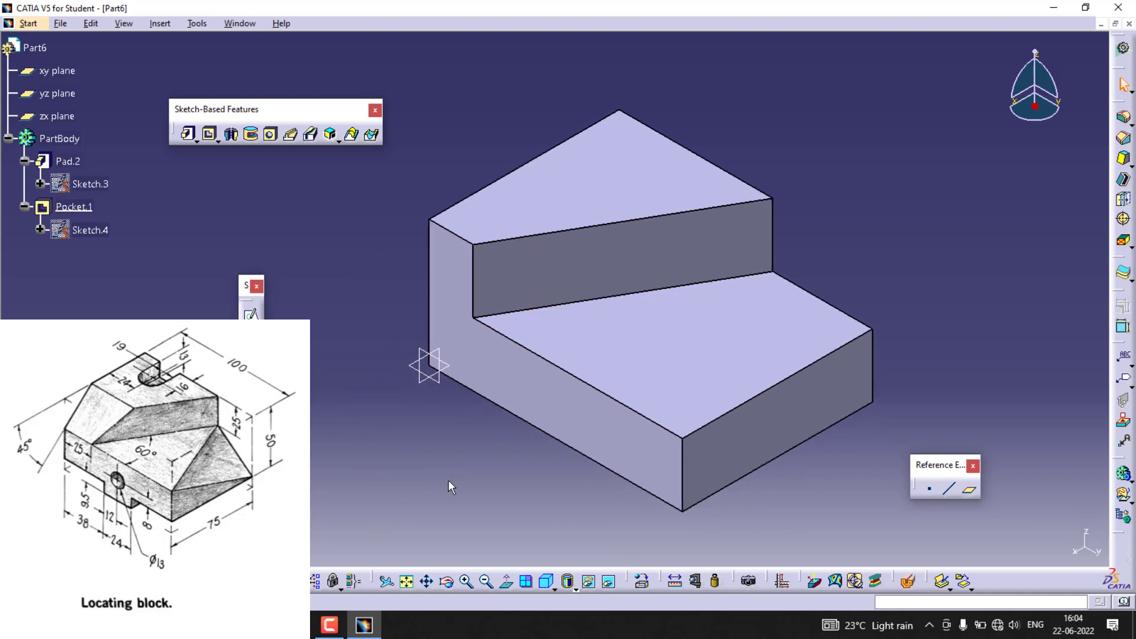
middle_click_drag(455, 481, 657, 403)
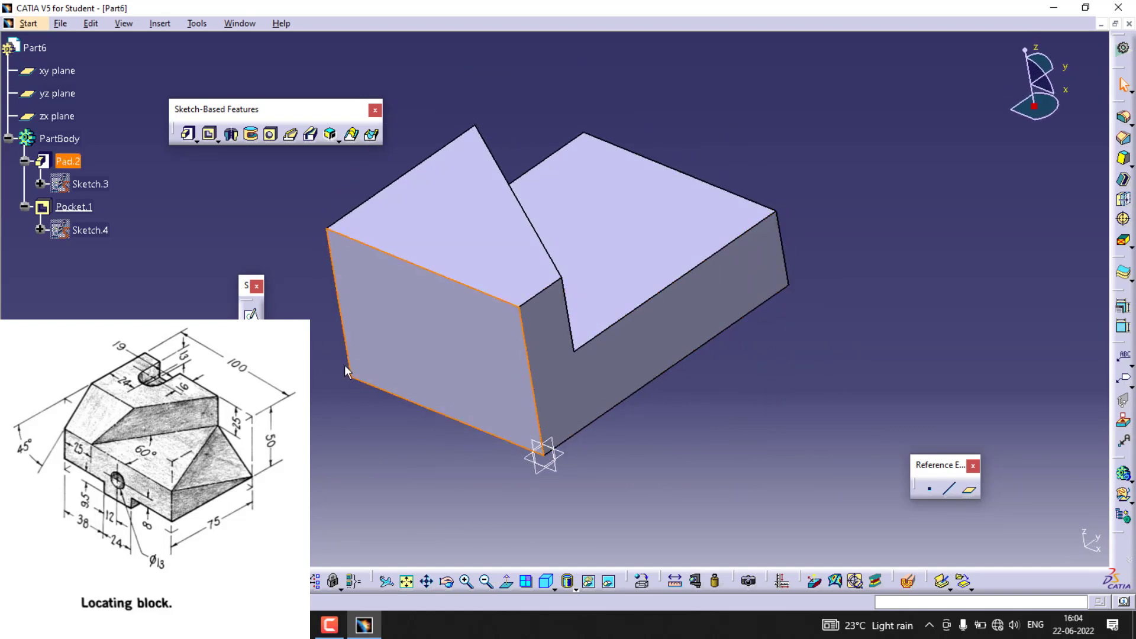
left_click(251, 314)
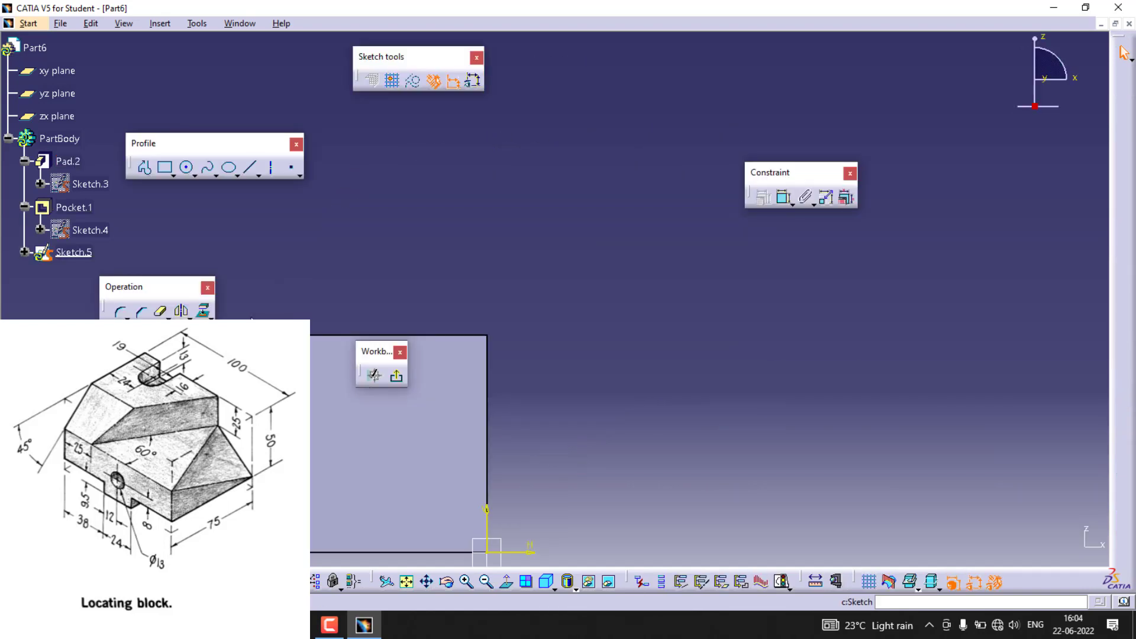
middle_click_drag(663, 448, 597, 450)
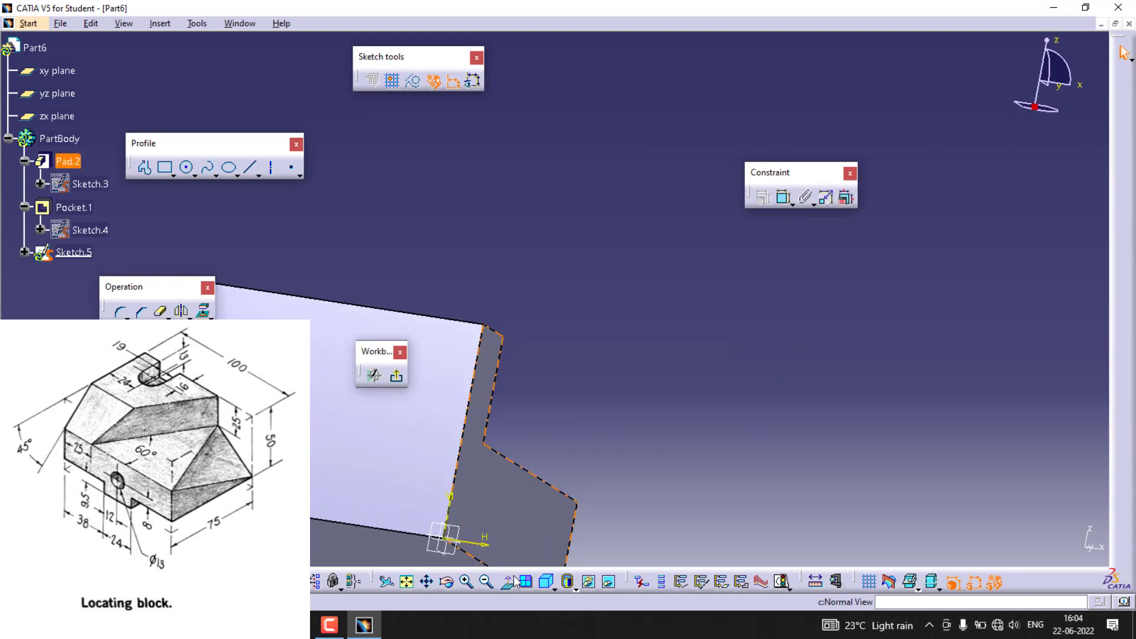
left_click(506, 588)
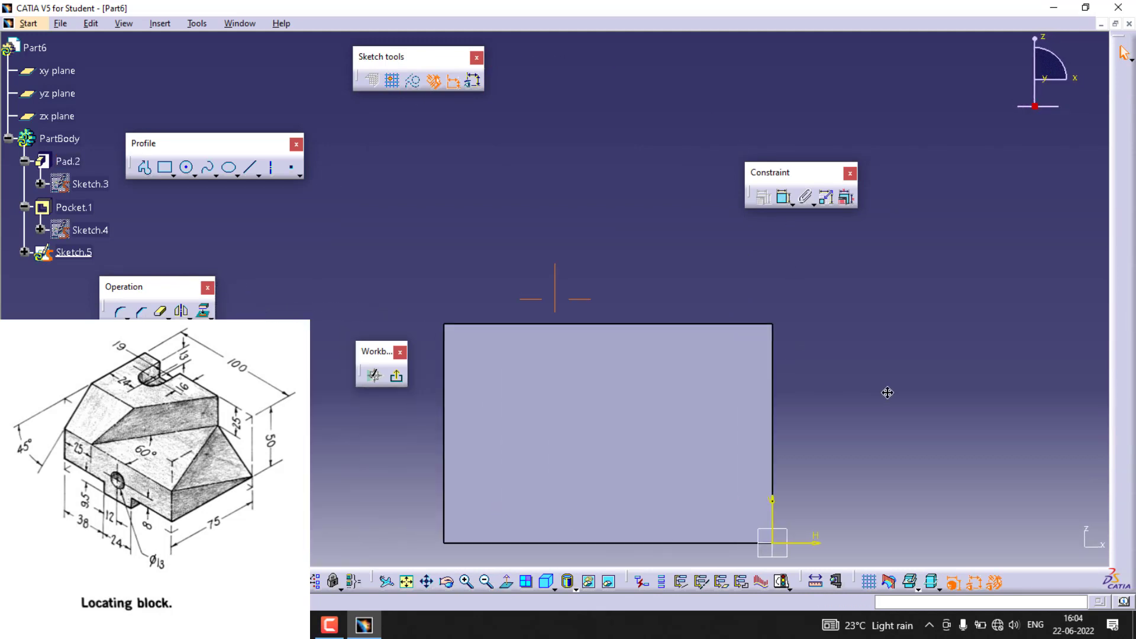
Project the end face's top and right edges into the sketch
left_click(680, 324)
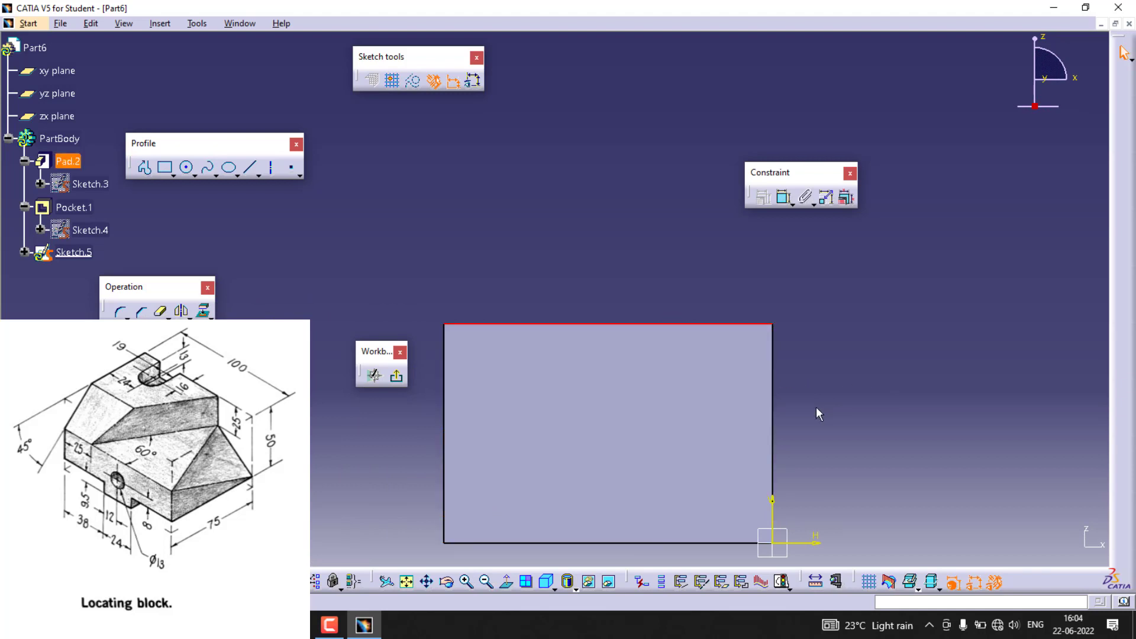
left_click(773, 391, "ctrl")
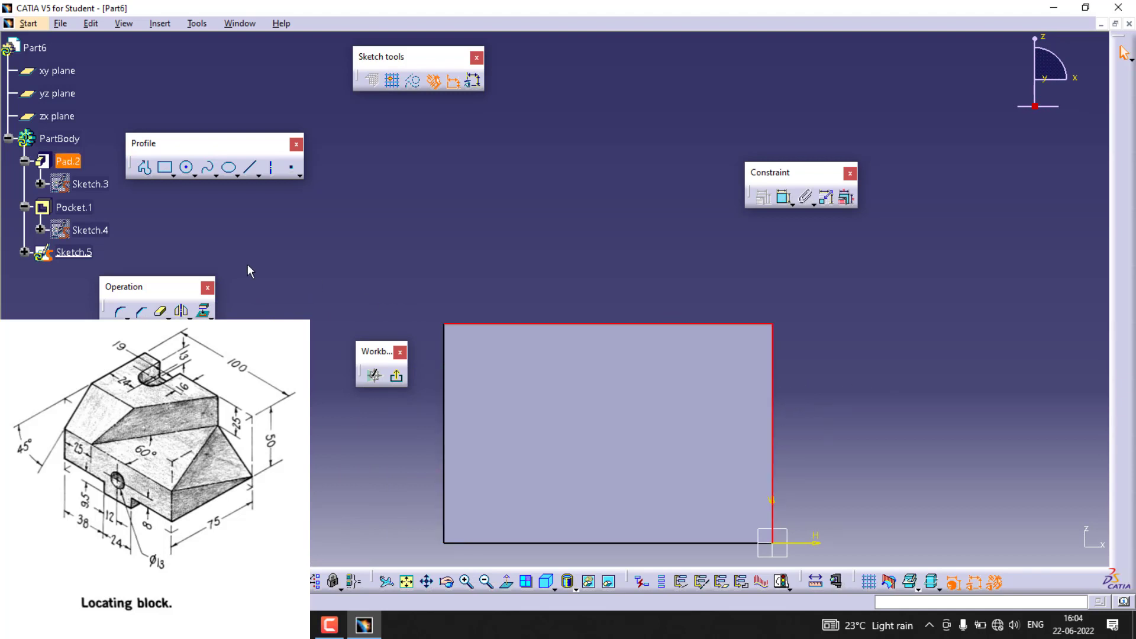
left_click(203, 310)
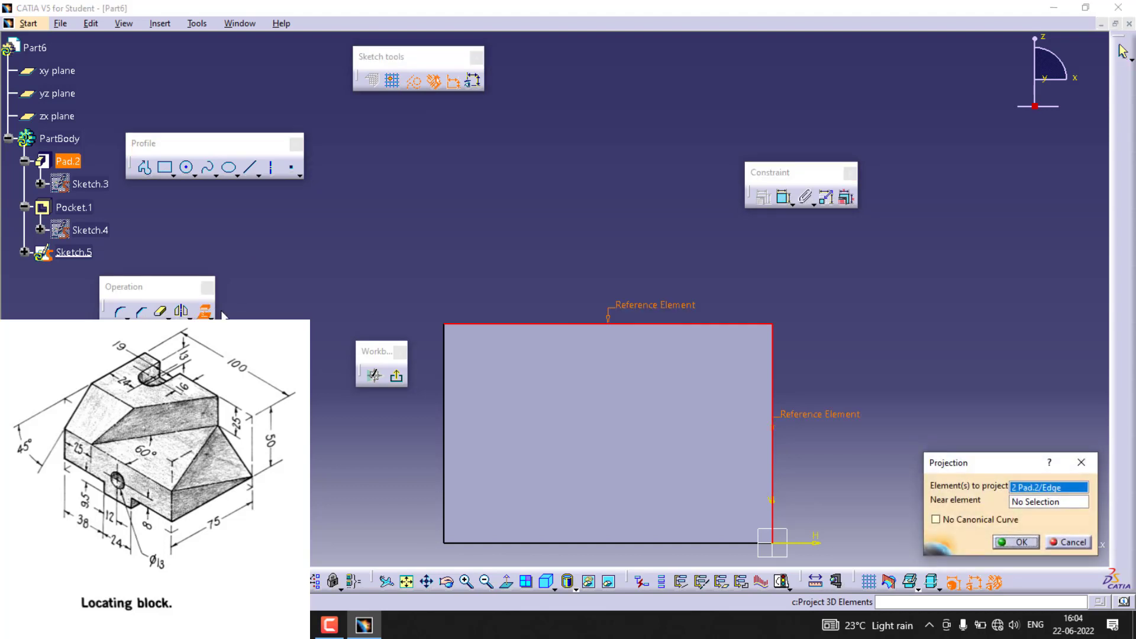
left_click(1015, 544)
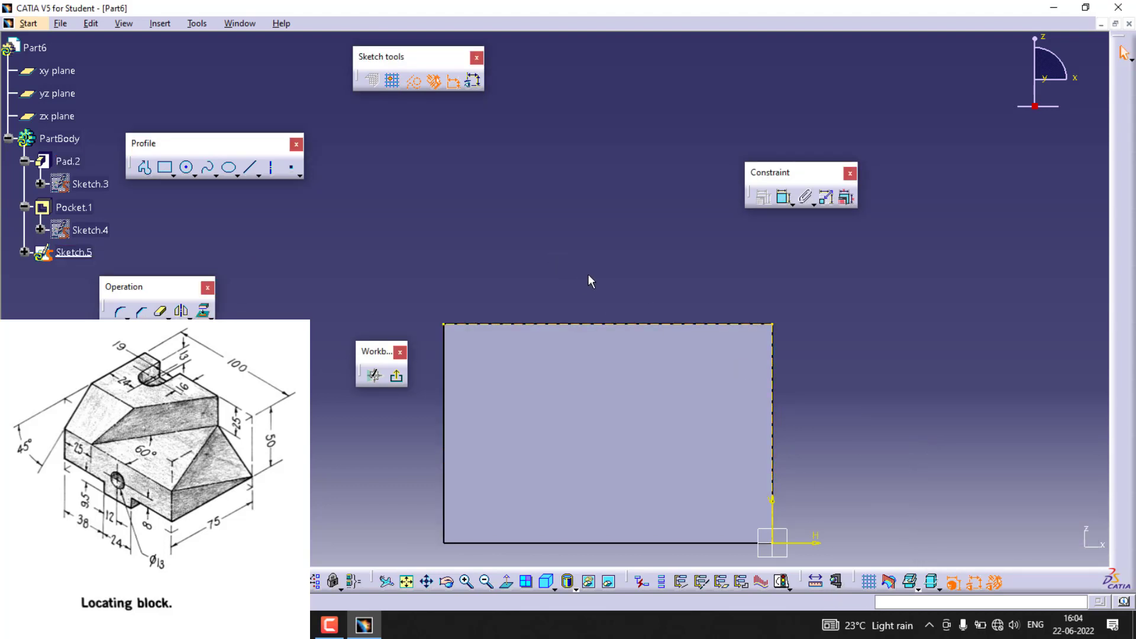
Draw a closed triangle at the face's upper-right corner, with its diagonal running from the top edge's midpoint to the right edge's midpoint
left_click(251, 168)
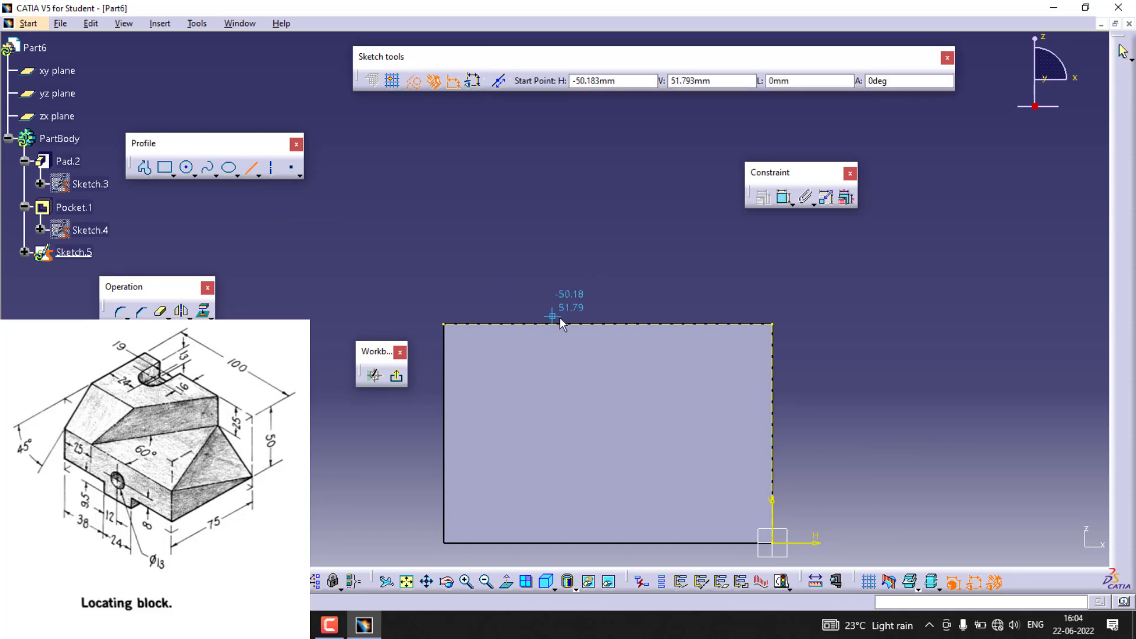
left_click(608, 323)
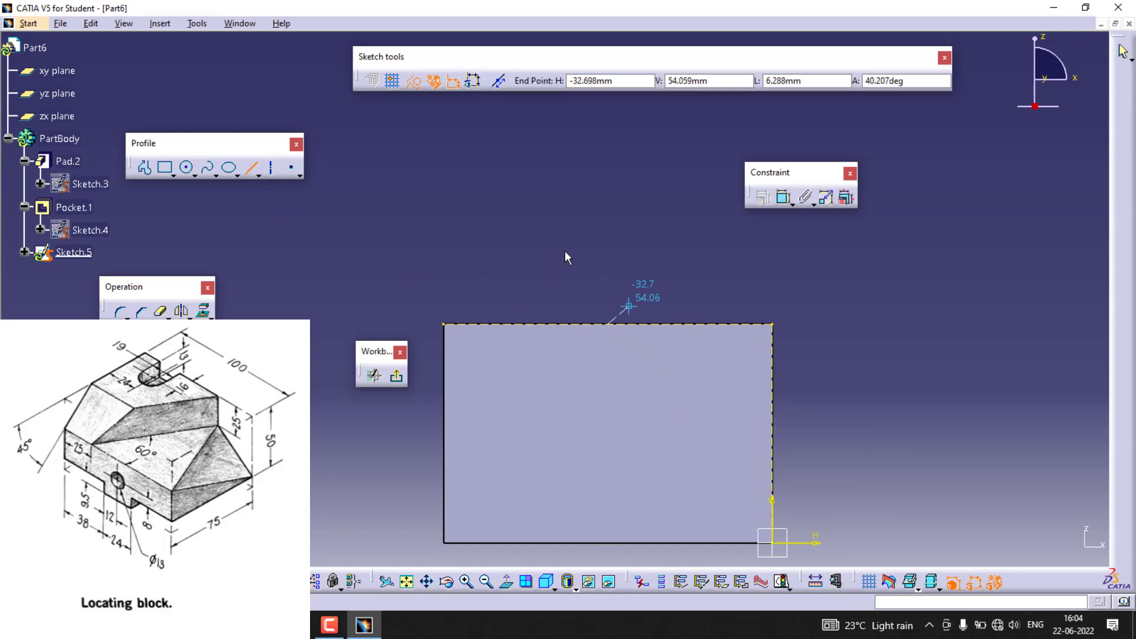
left_click(774, 431)
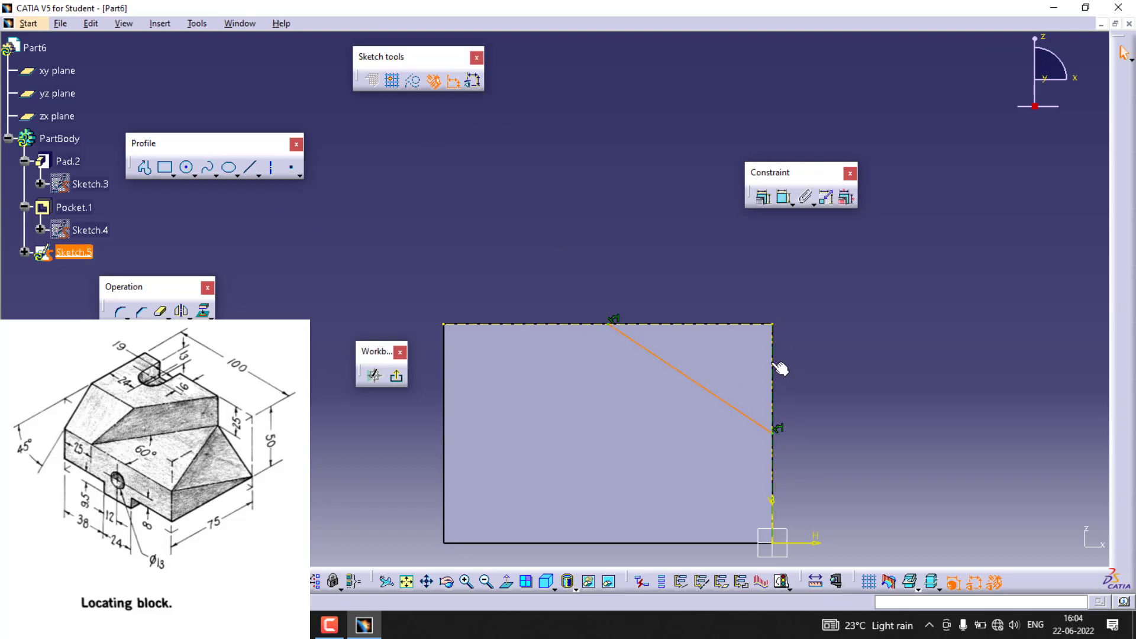
left_click(143, 167)
left_click(615, 327)
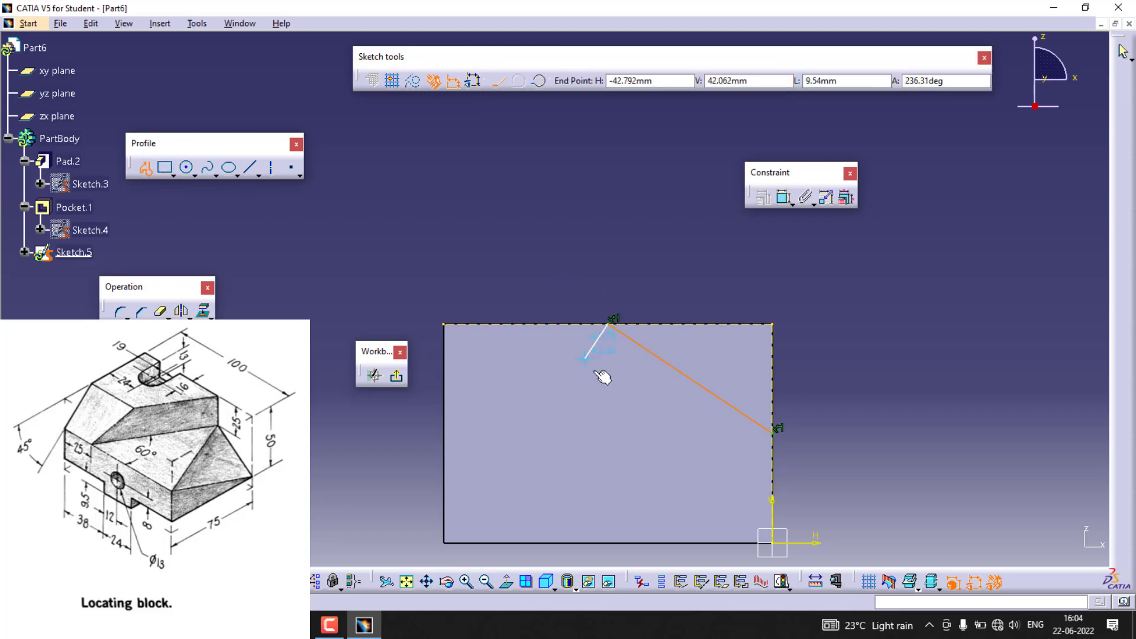
left_click(775, 327)
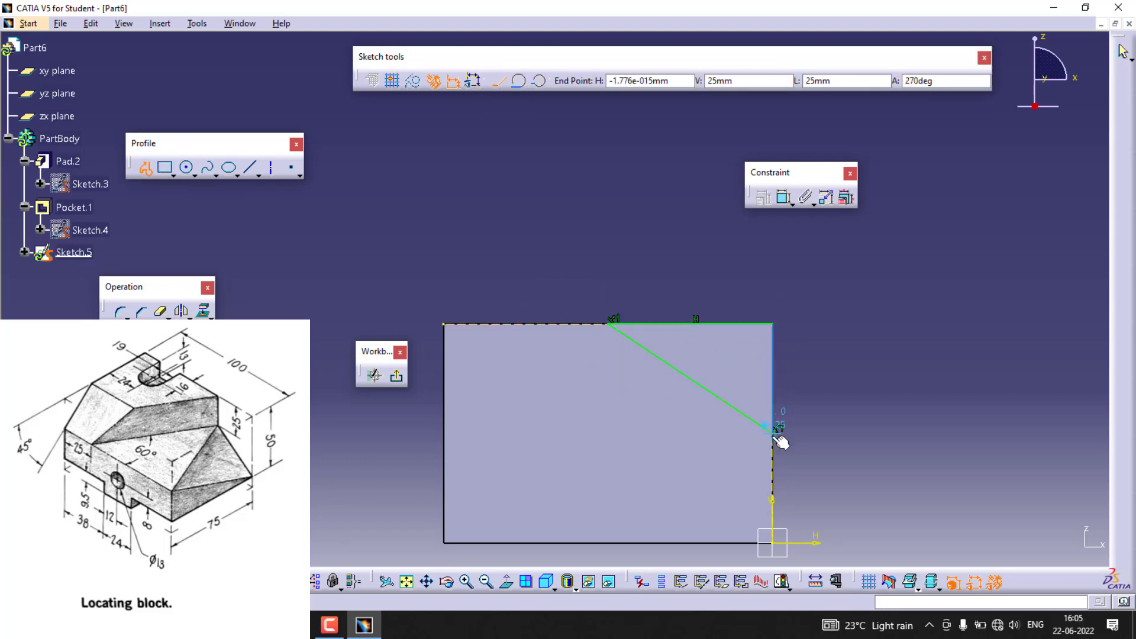
left_click(774, 428)
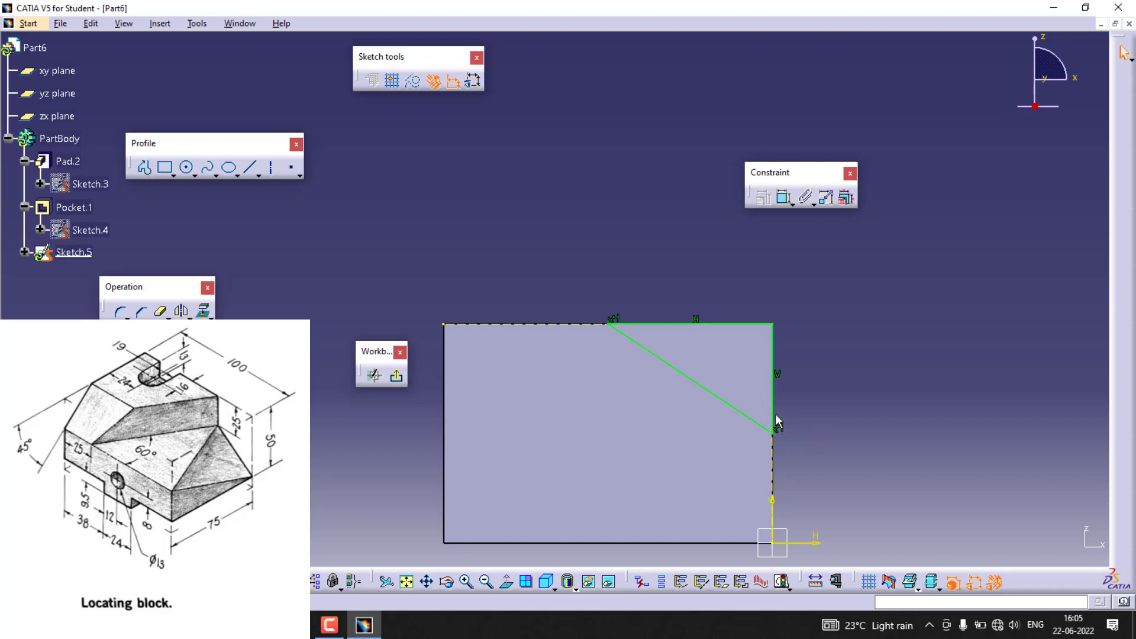
Delete the midpoint constraints at both ends of the triangle's diagonal line
right_click(779, 431)
left_click(822, 393)
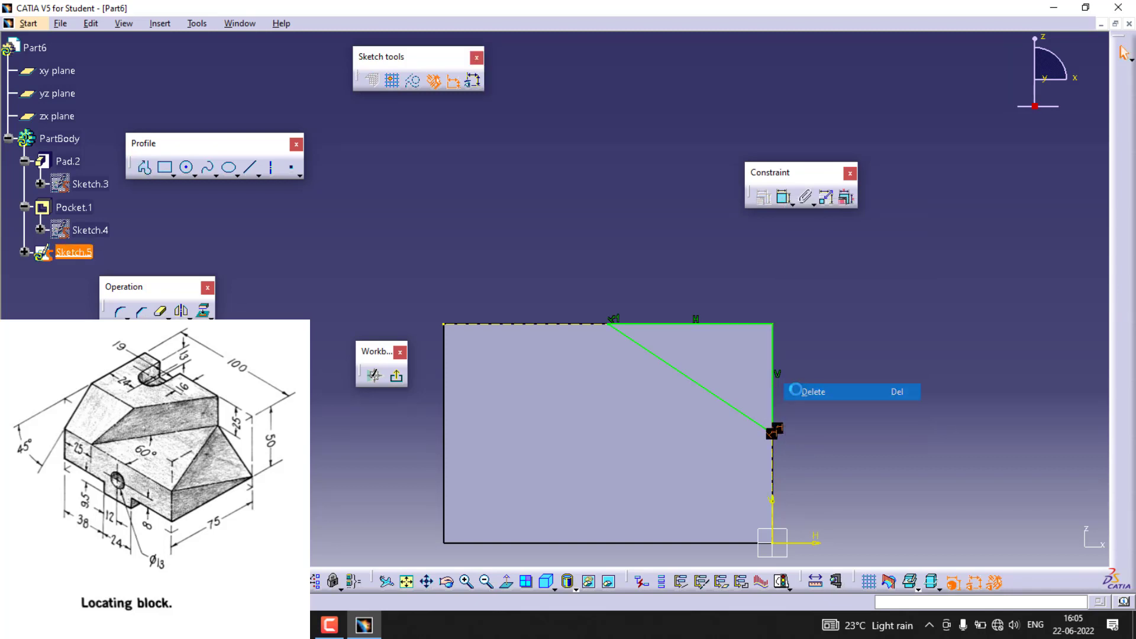
right_click(612, 321)
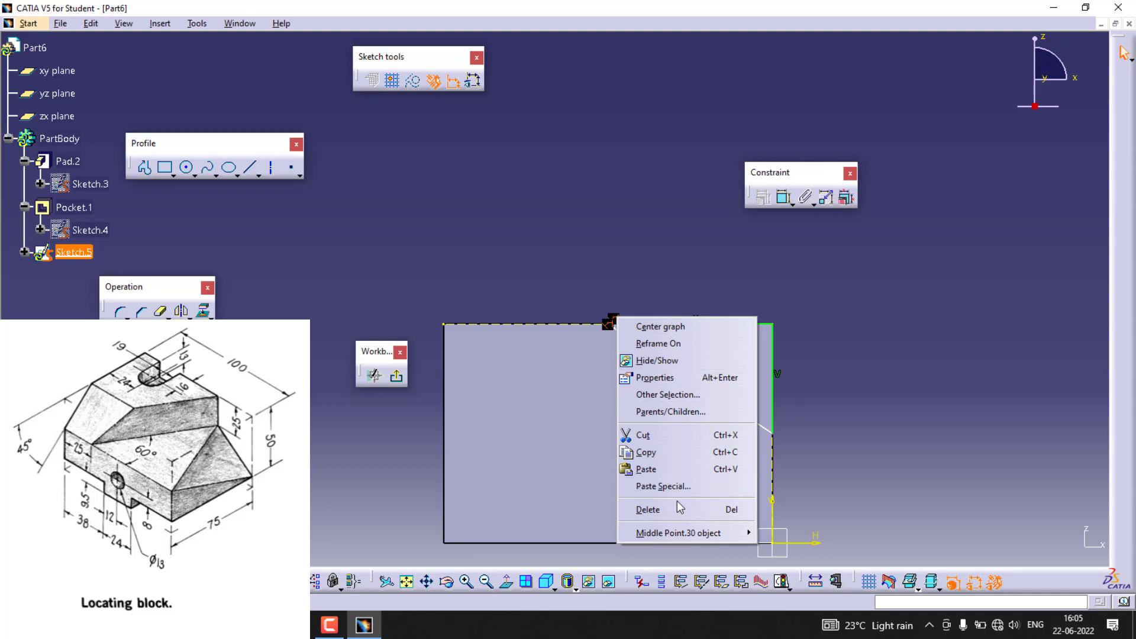
left_click(714, 509)
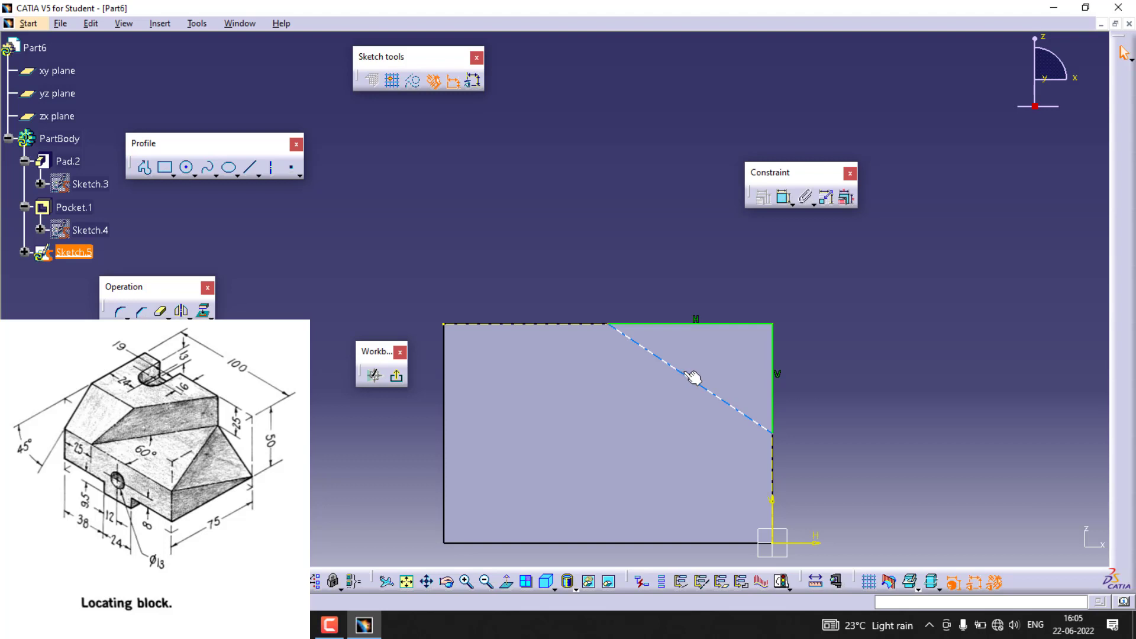
Dimension the angle between the triangle's top line and its diagonal and set it to 45 degrees
left_click(785, 197)
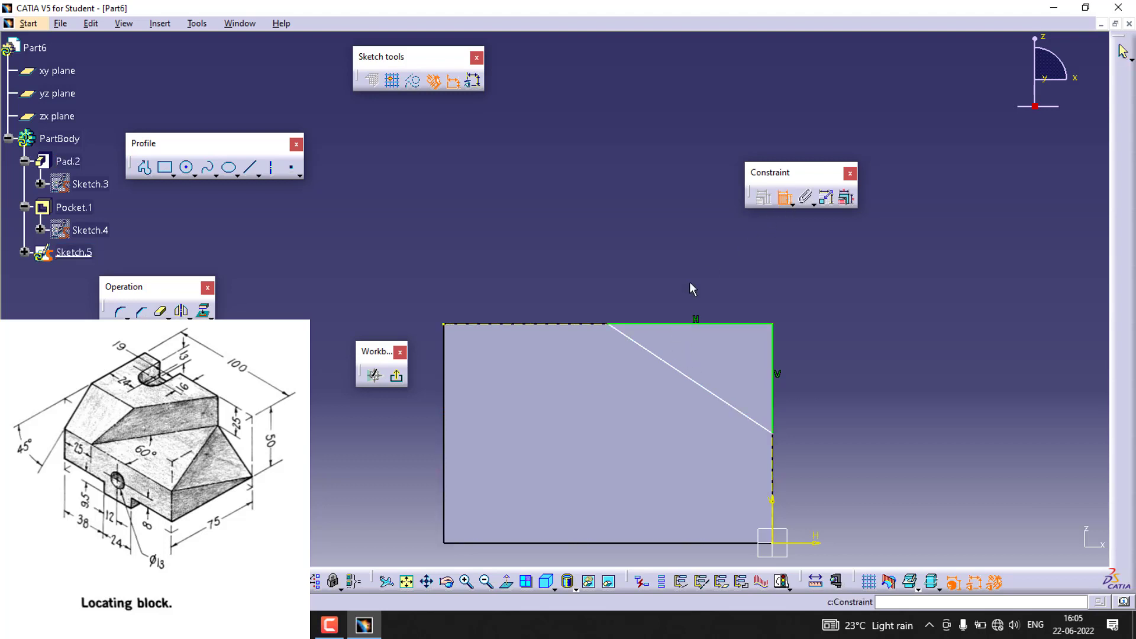
left_click(664, 324)
left_click(680, 372)
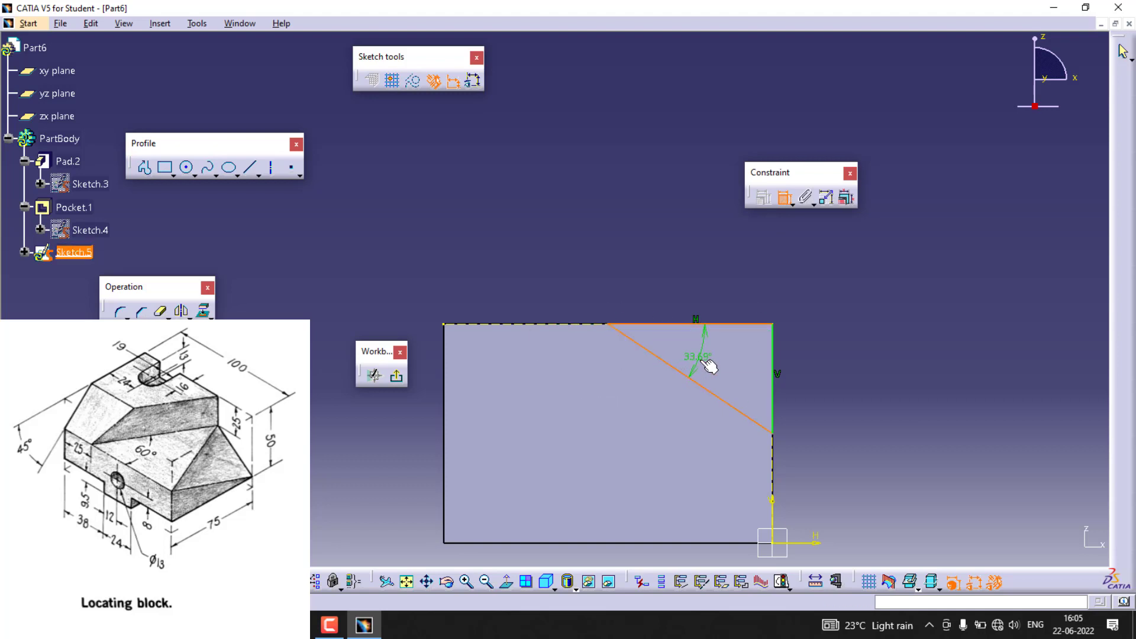
double_click(707, 363)
type("45")
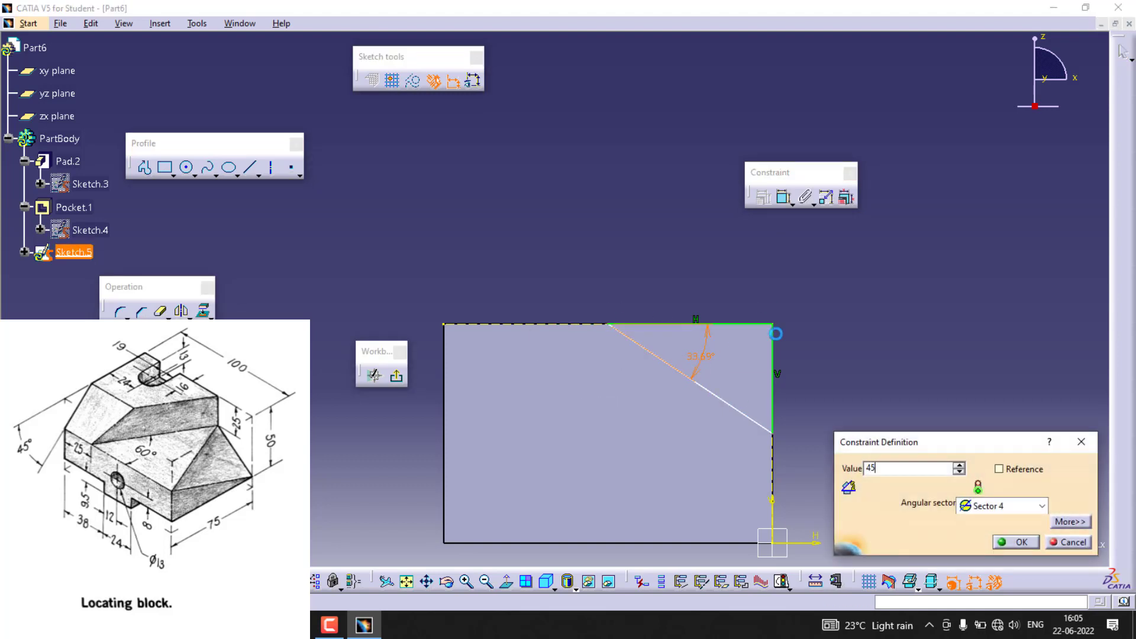
key("Return")
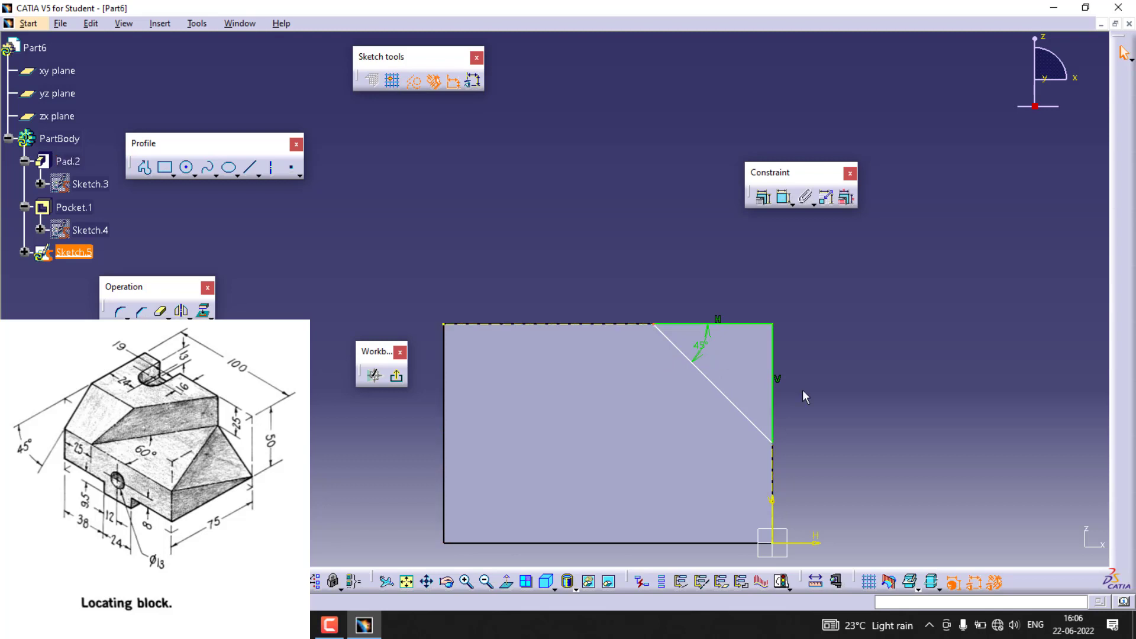
Dimension the height of the triangle's lower corner above the face's bottom edge and set it to 25 mm
left_click(787, 195)
left_click(717, 543)
left_click(883, 482)
double_click(881, 491)
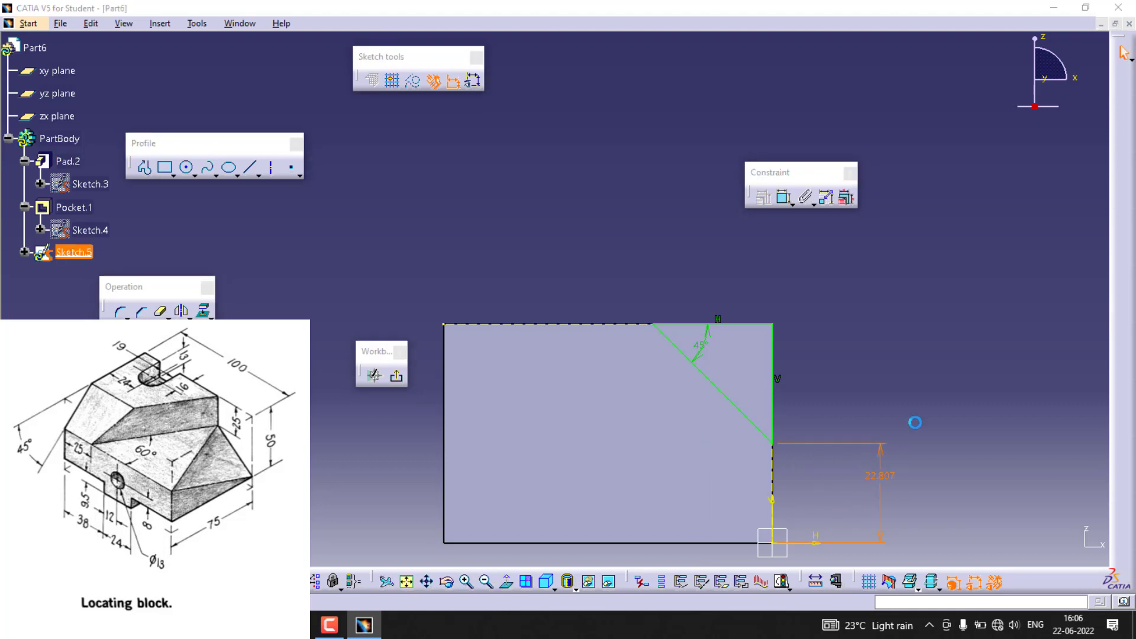
type("25")
key("Return")
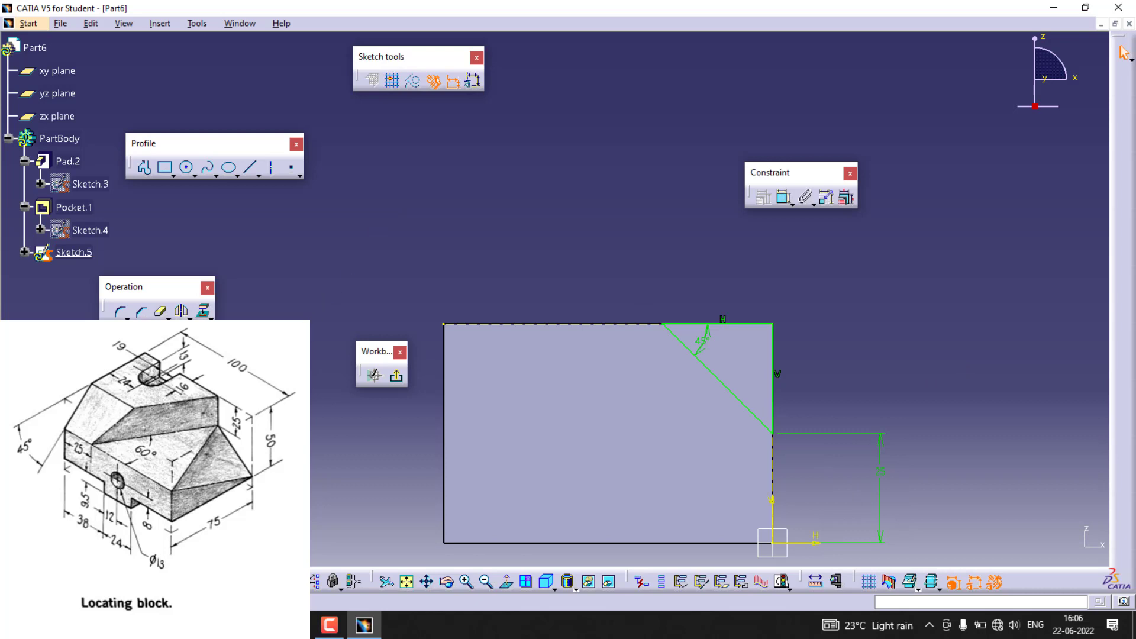
Finish the sketch and cut the triangle into the block as a pocket 33 mm deep
left_click(397, 375)
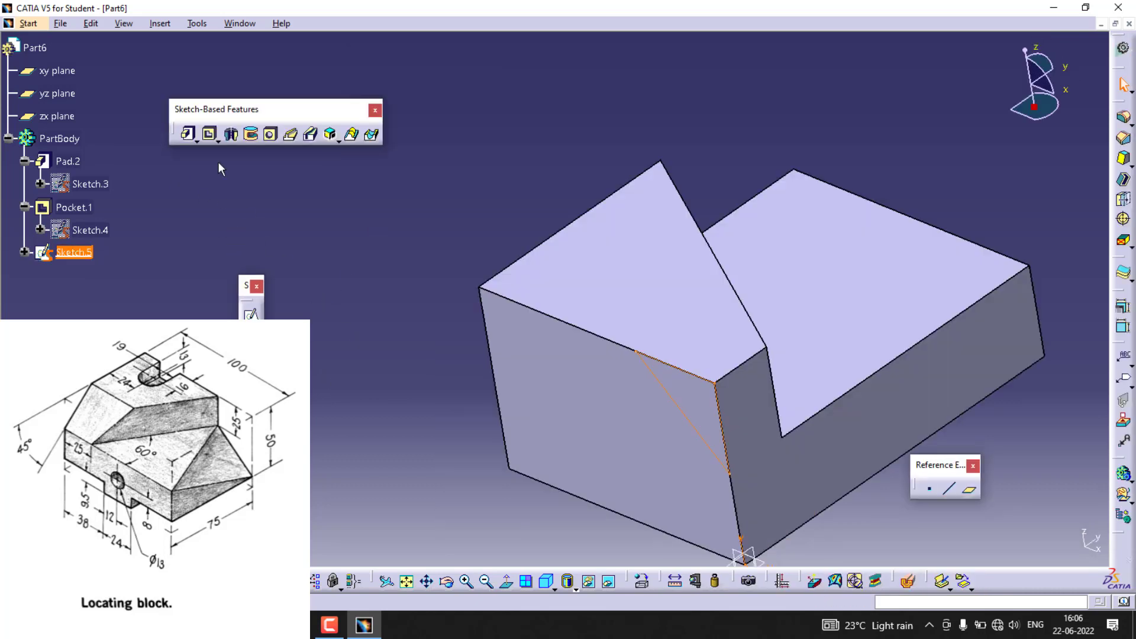
left_click(211, 135)
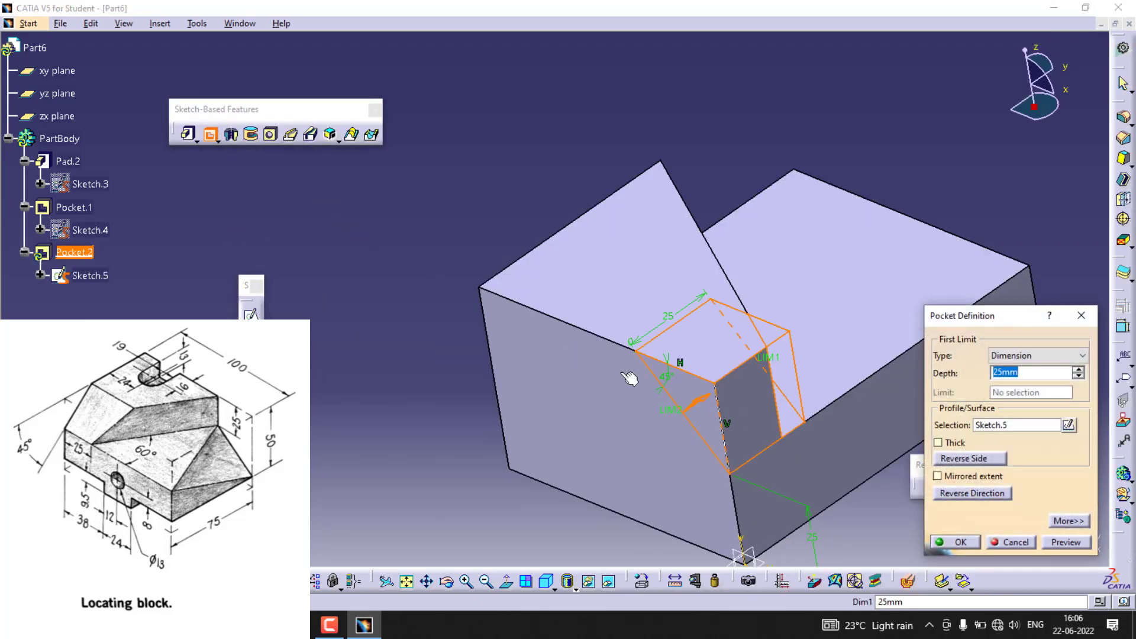
left_click(1074, 544)
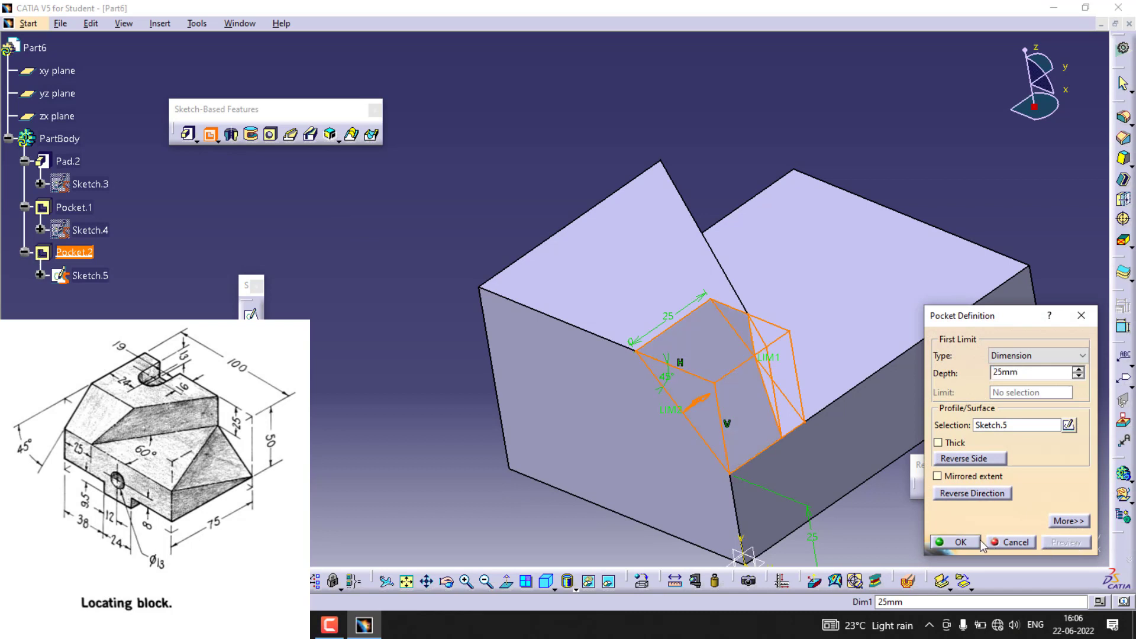
left_click(1078, 369)
left_click(1078, 369)
left_click(1079, 369)
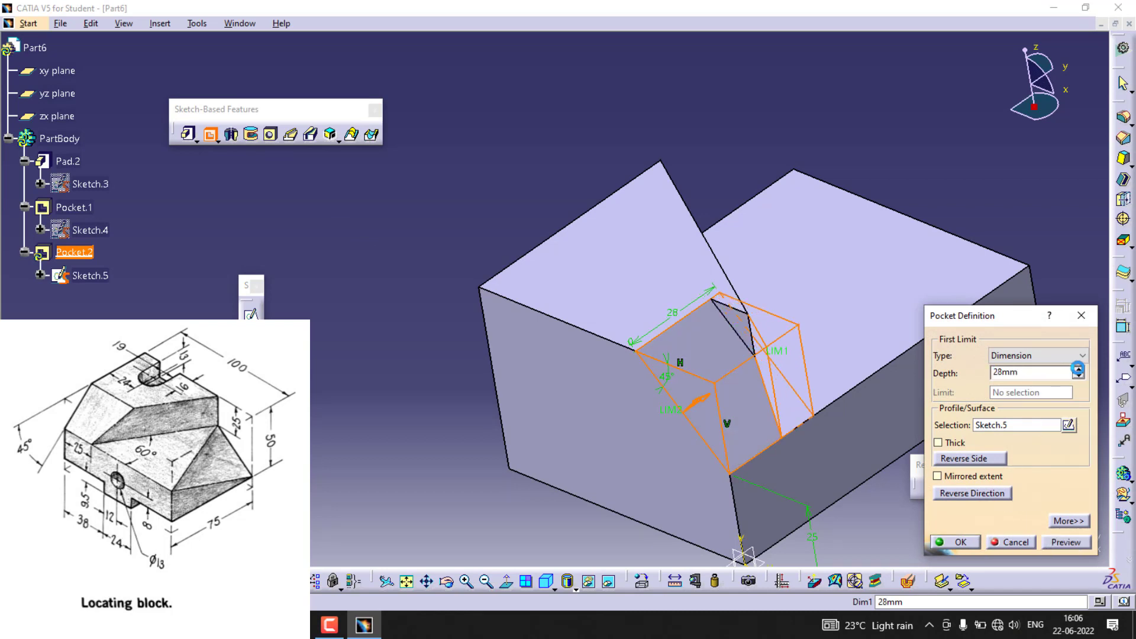
left_click(1078, 369)
left_click(1078, 370)
left_click(1078, 369)
left_click(1079, 369)
left_click(1078, 370)
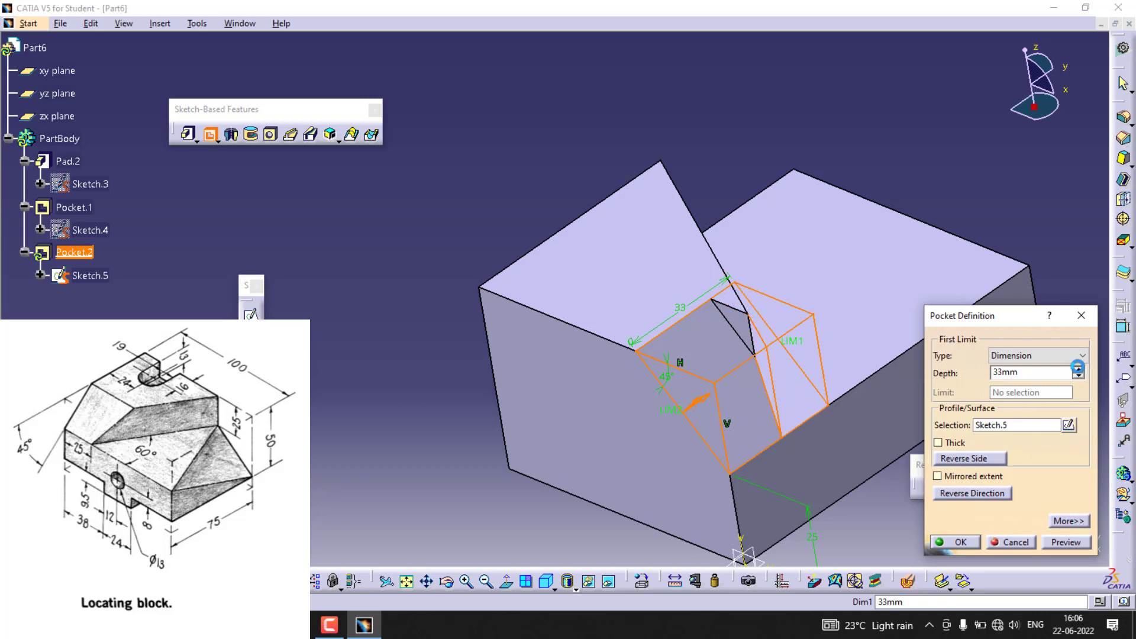
left_click(1066, 542)
left_click(957, 541)
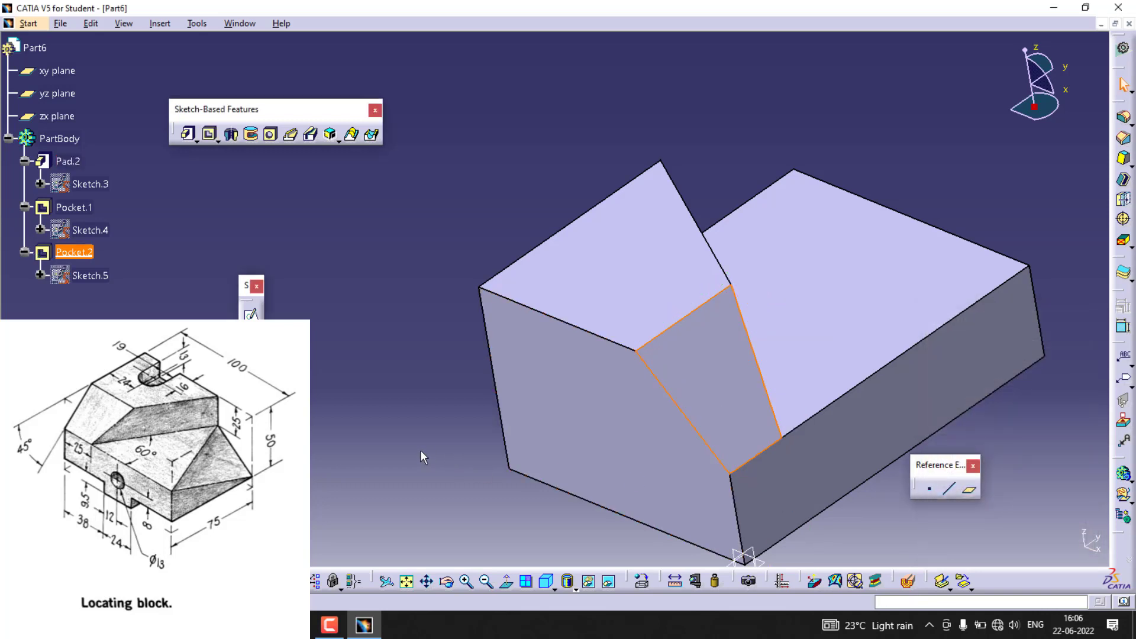
Start a sketch on the raised top face and project its long straight outer edge and the adjoining short edge as references
middle_click_drag(425, 435, 434, 332)
left_click(609, 159)
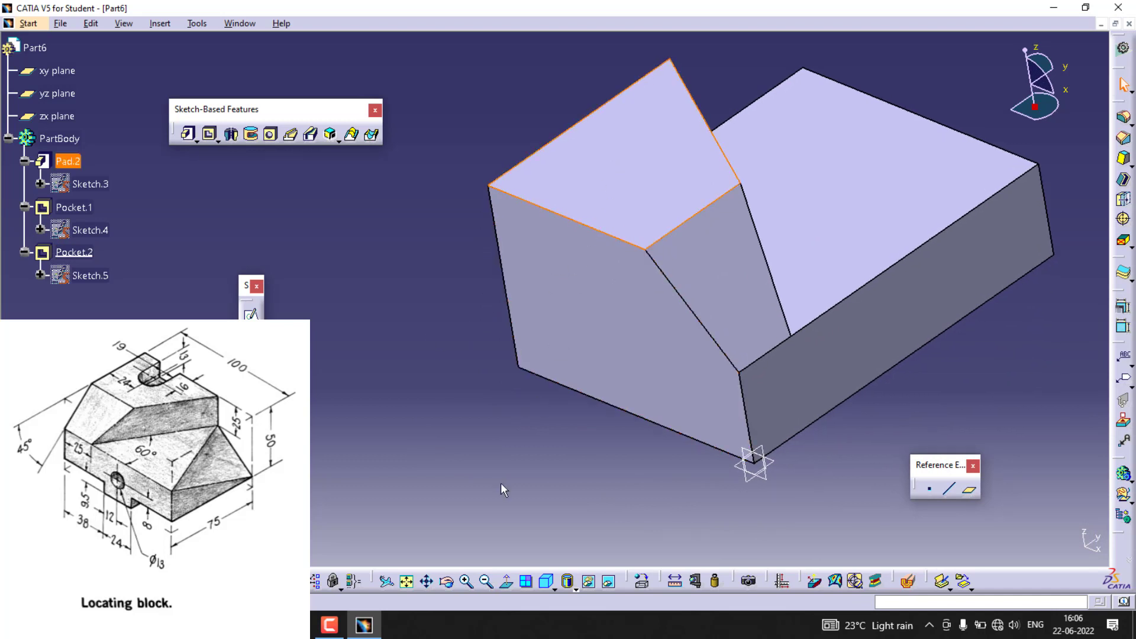
left_click(251, 315)
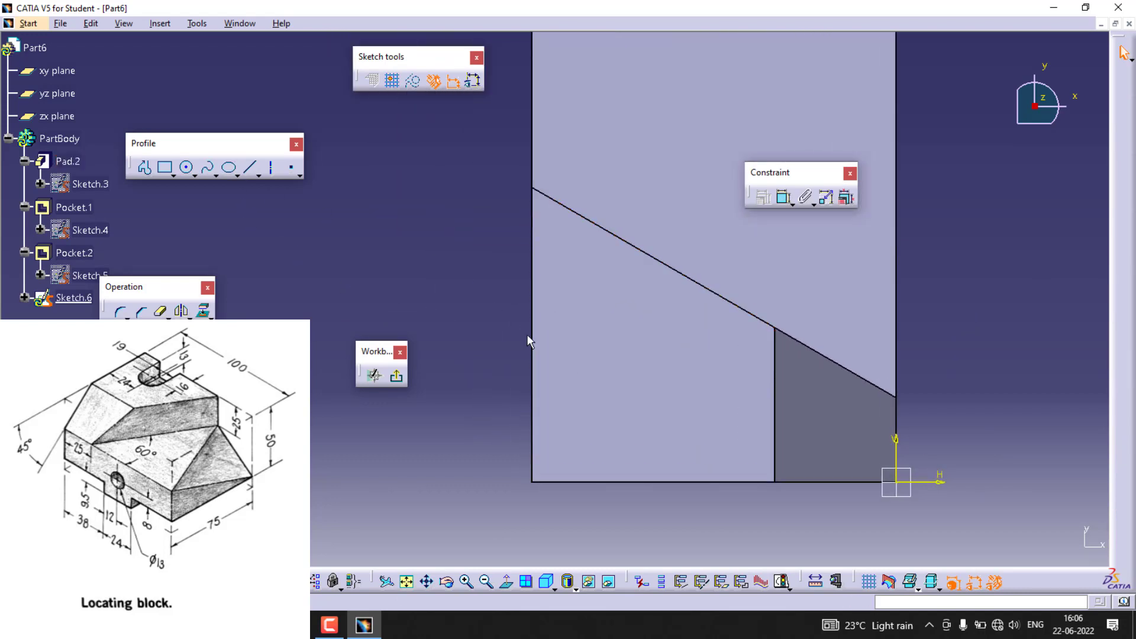
left_click(582, 481, "ctrl")
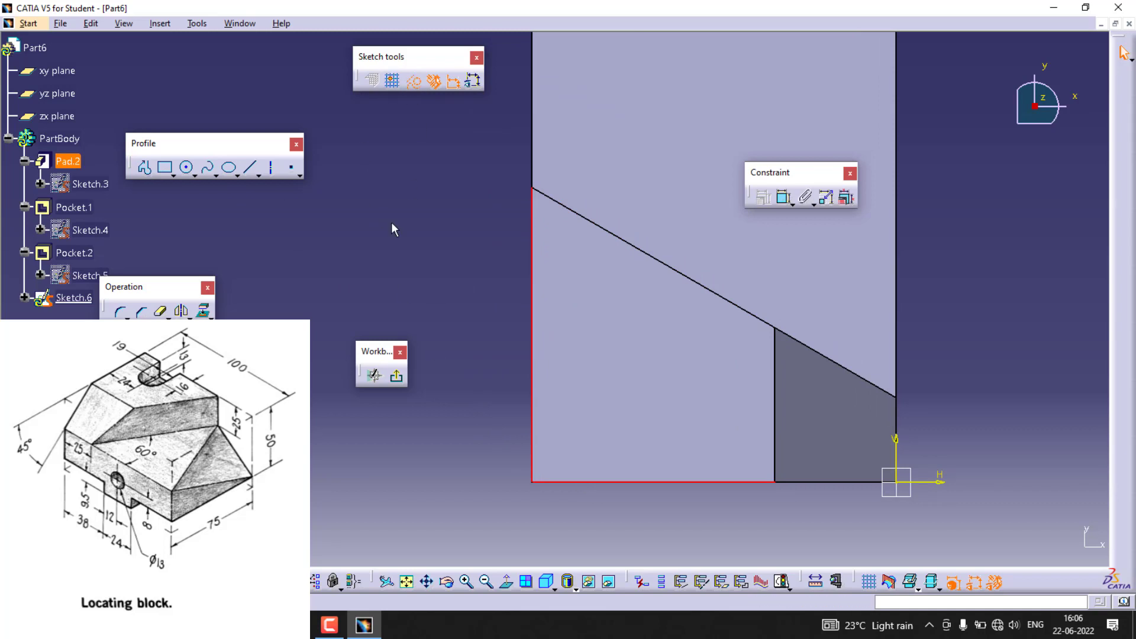
left_click(203, 310)
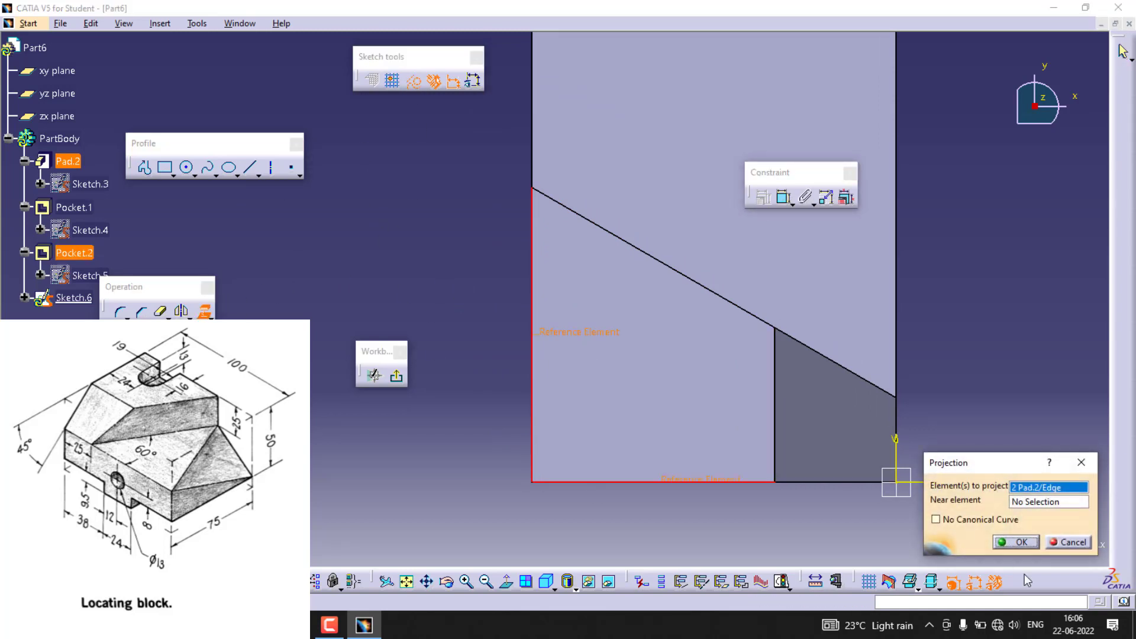
left_click(1021, 542)
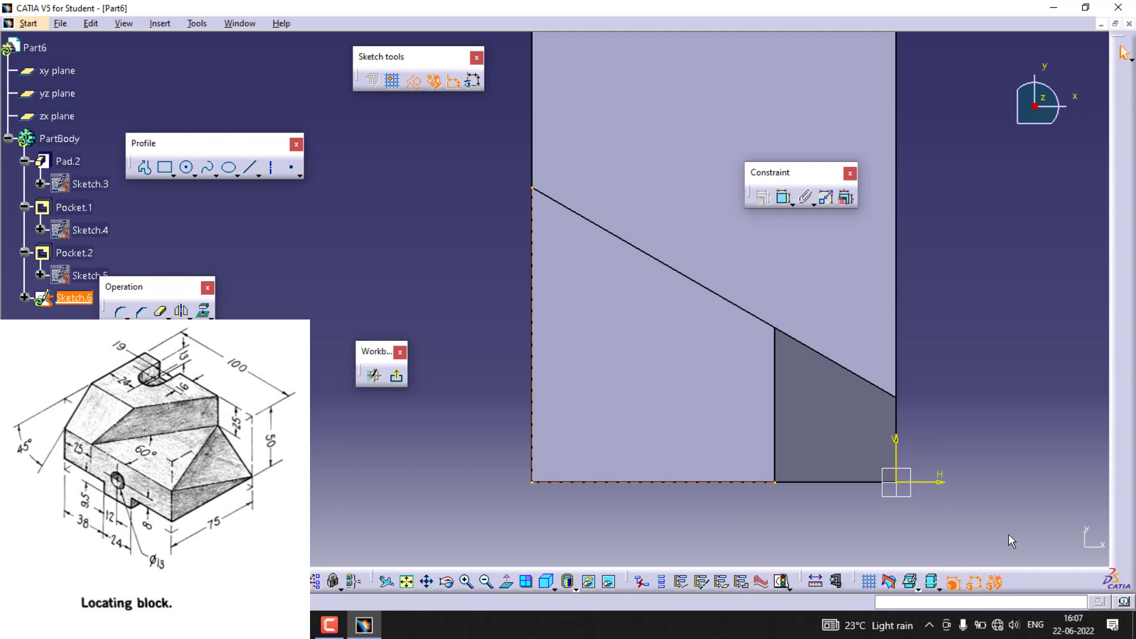
Draw a closed round-ended slot profile from the projected long edge, with straight sides about 15 mm long and an end radius of about 5.5 mm
left_click(146, 171)
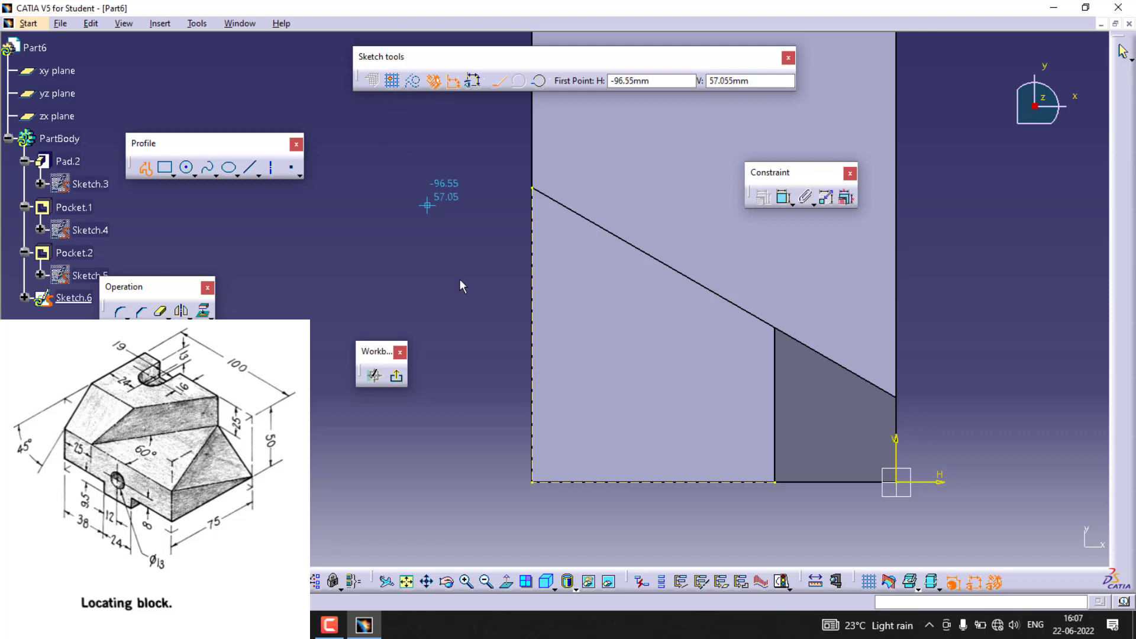
left_click(533, 335)
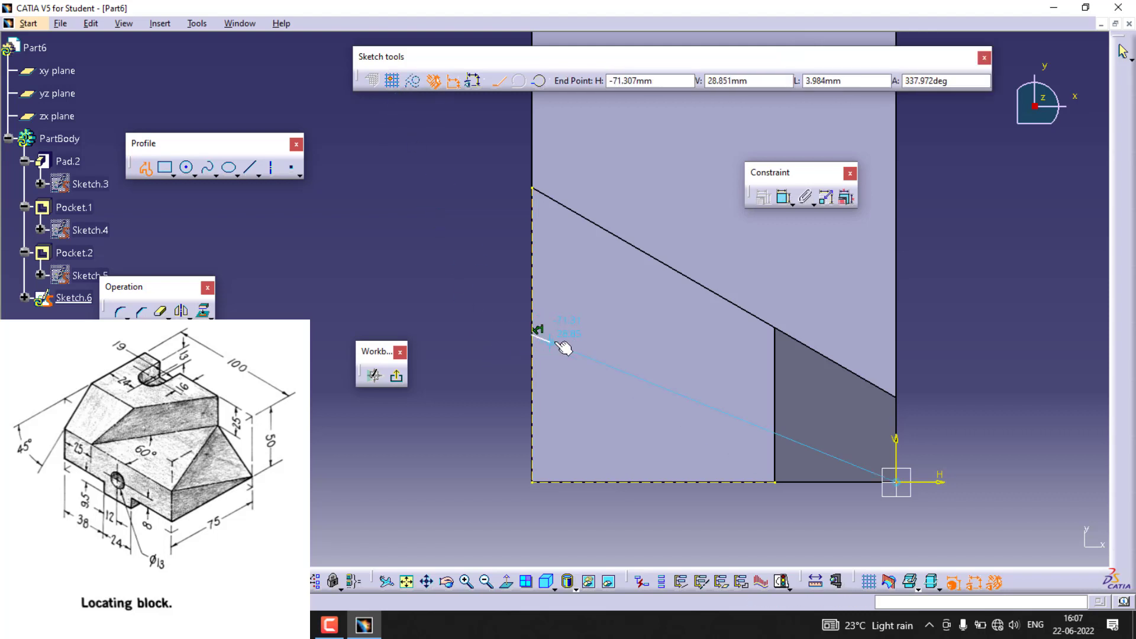
left_click(604, 335)
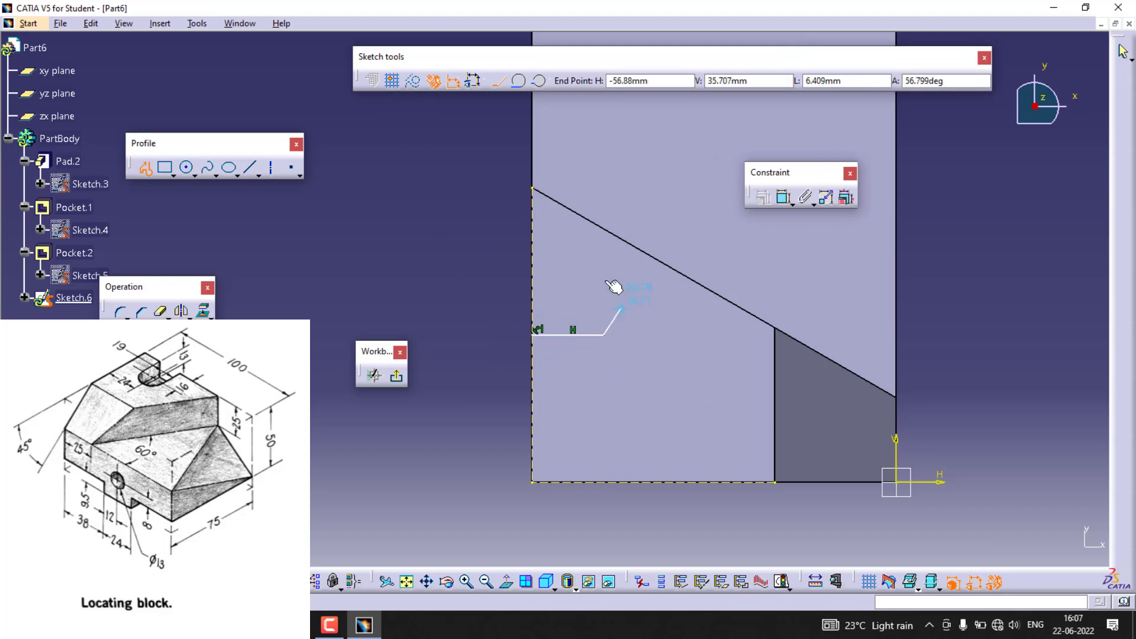
left_click(538, 81)
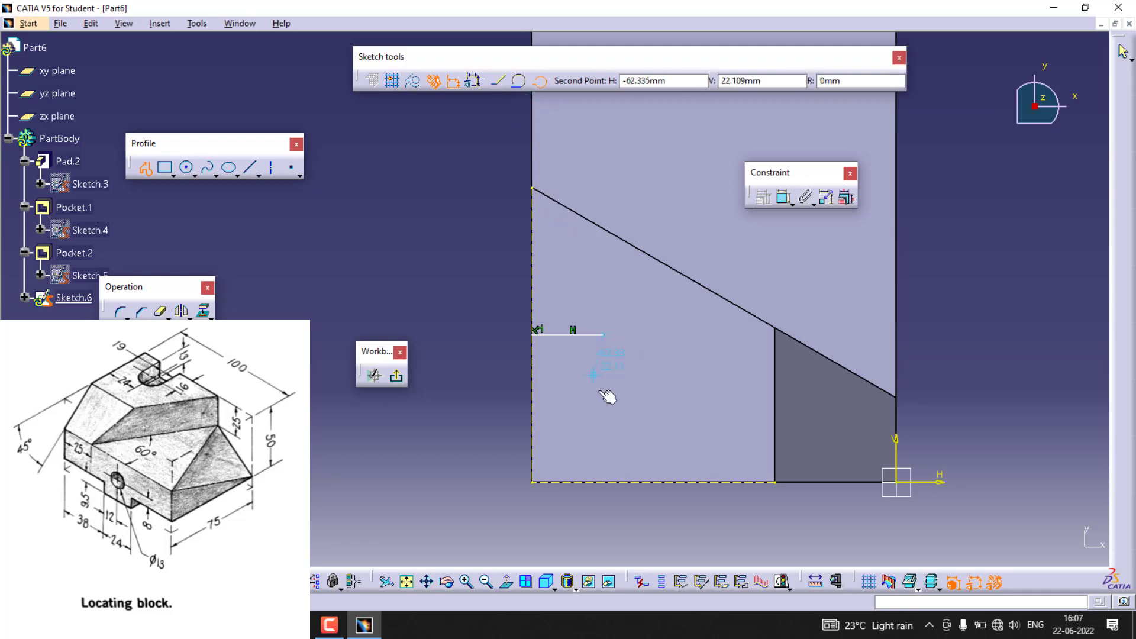
left_click(626, 361)
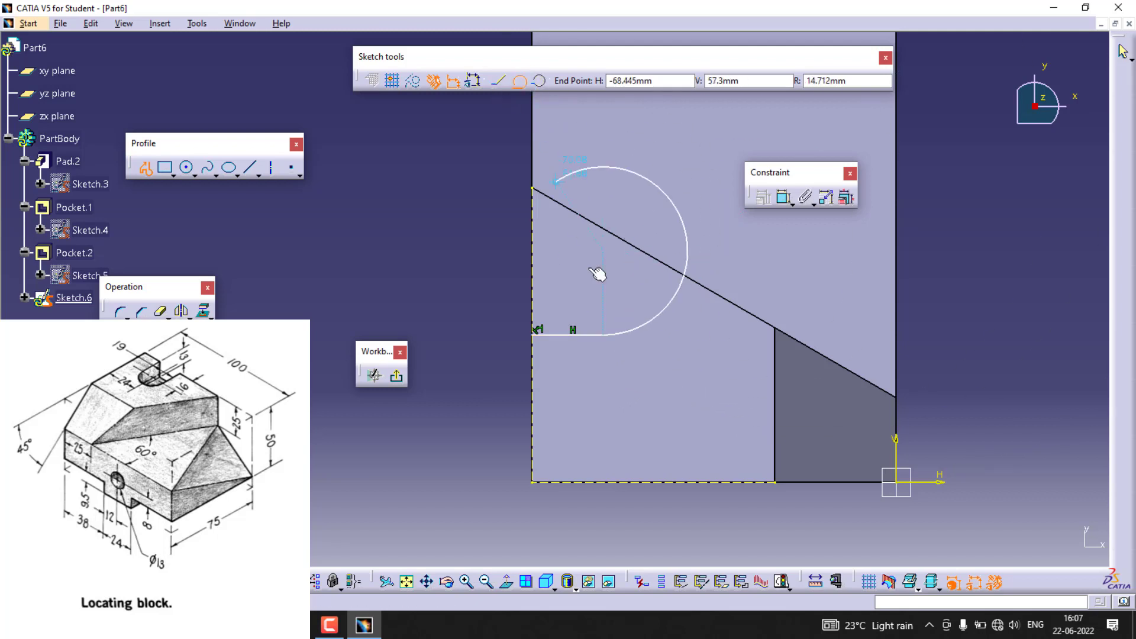
left_click(604, 389)
left_click(534, 389)
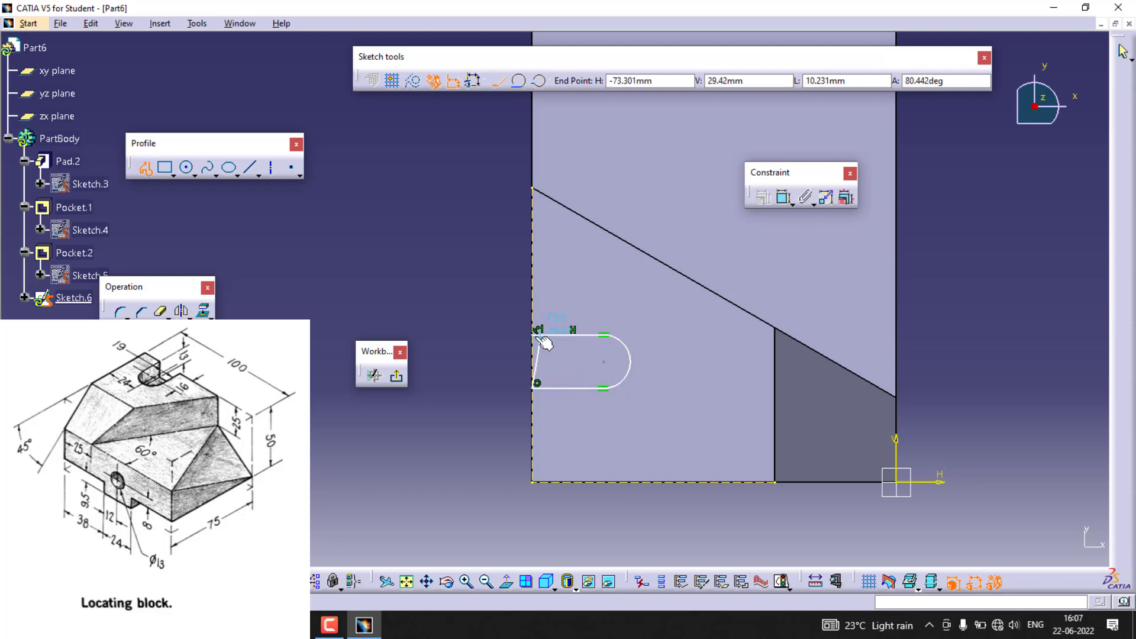
left_click(534, 335)
left_click(486, 381)
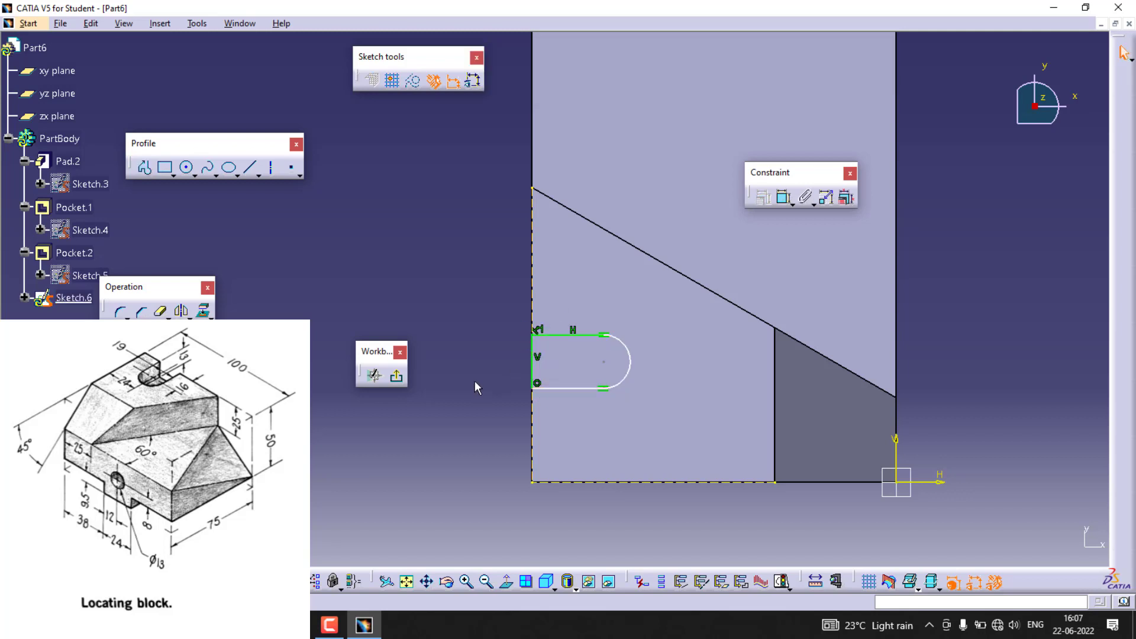
Delete the slot's midpoint constraint on the long edge and dimension its arc centre 24 mm from the projected short edge
right_click(542, 335)
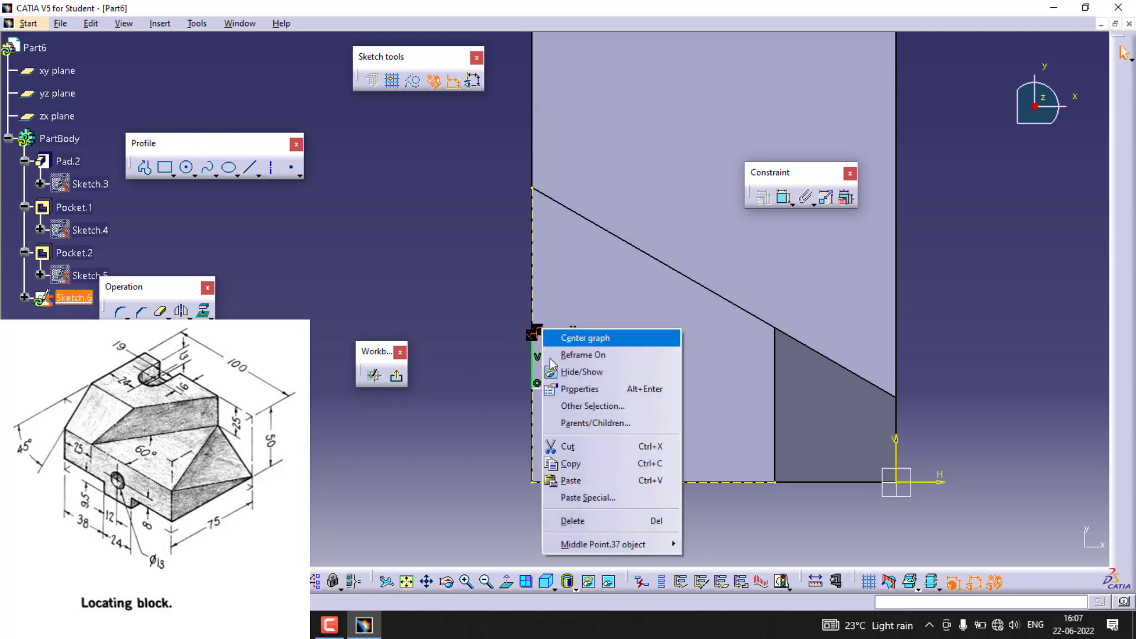
left_click(481, 461)
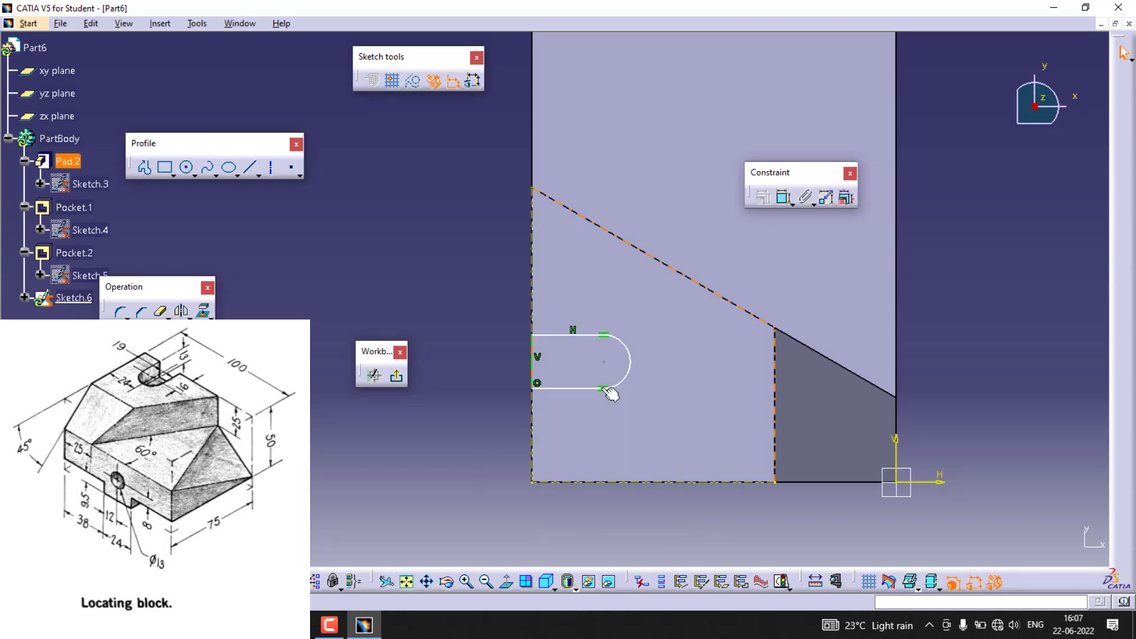
left_click(784, 199)
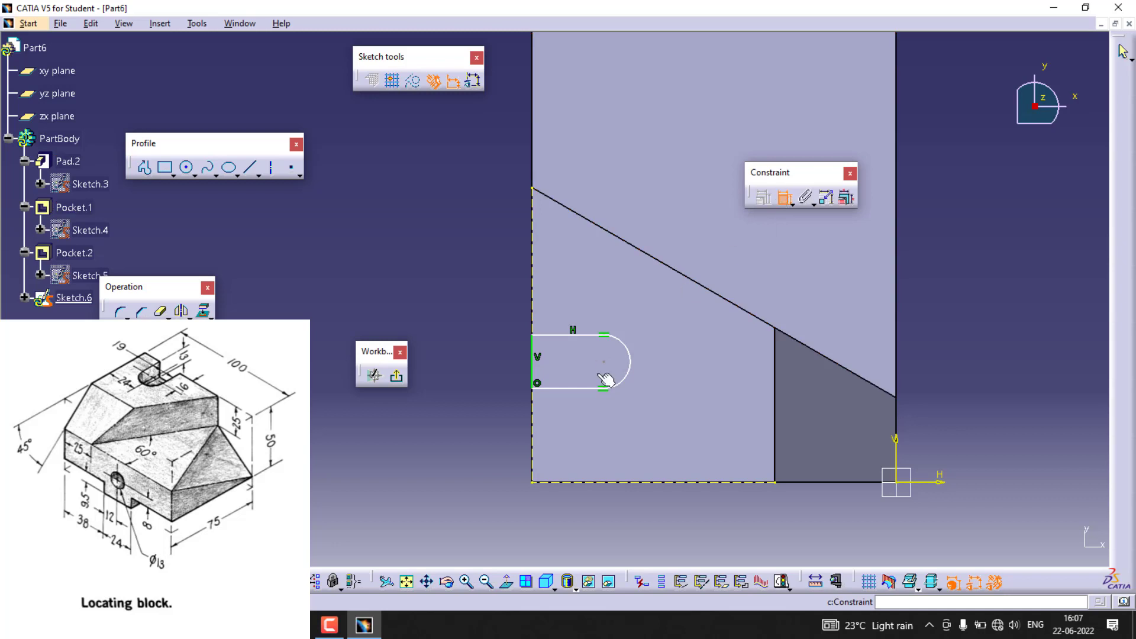
left_click(595, 482)
left_click(444, 422)
double_click(443, 419)
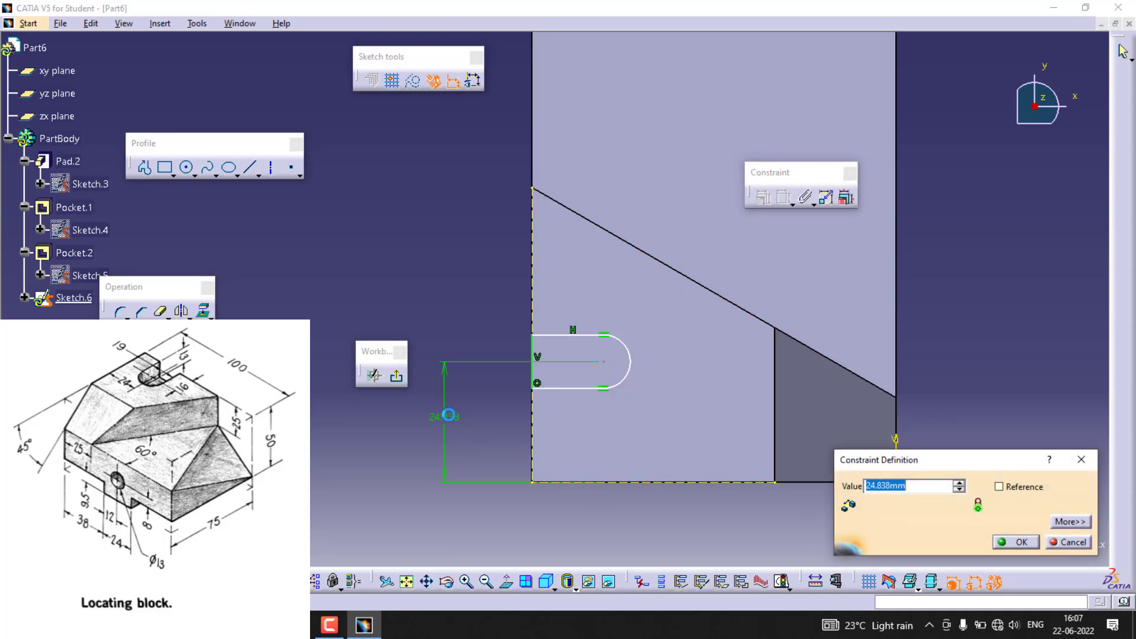
type("24")
key("Return")
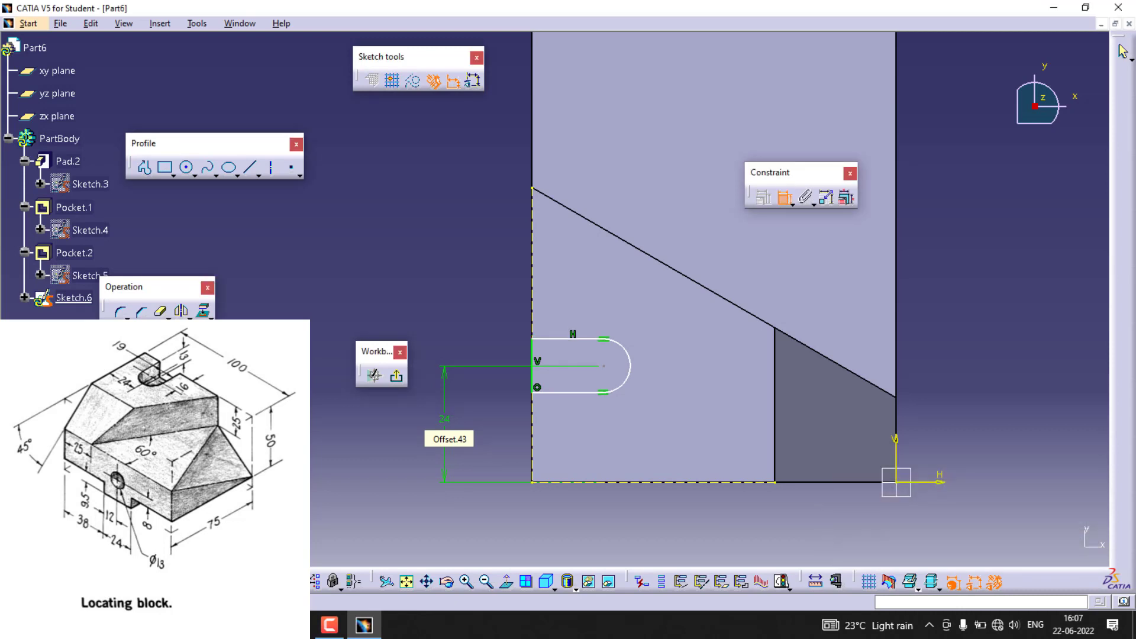
Dimension the slot's rounded end and set its radius to 9 mm
left_click(629, 370)
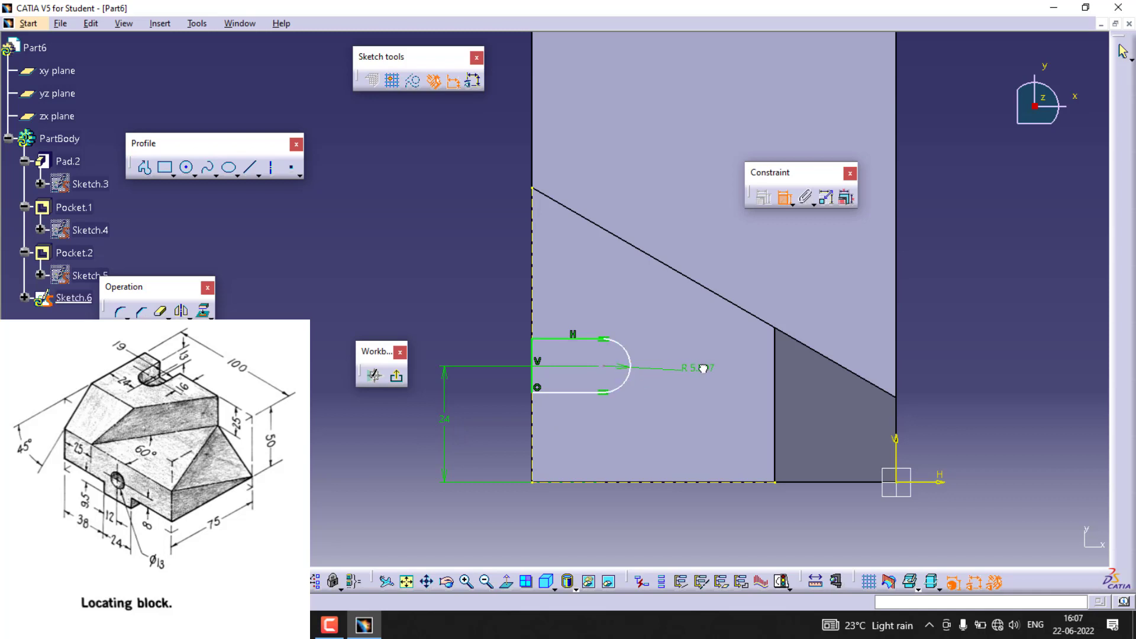
double_click(703, 379)
type("8")
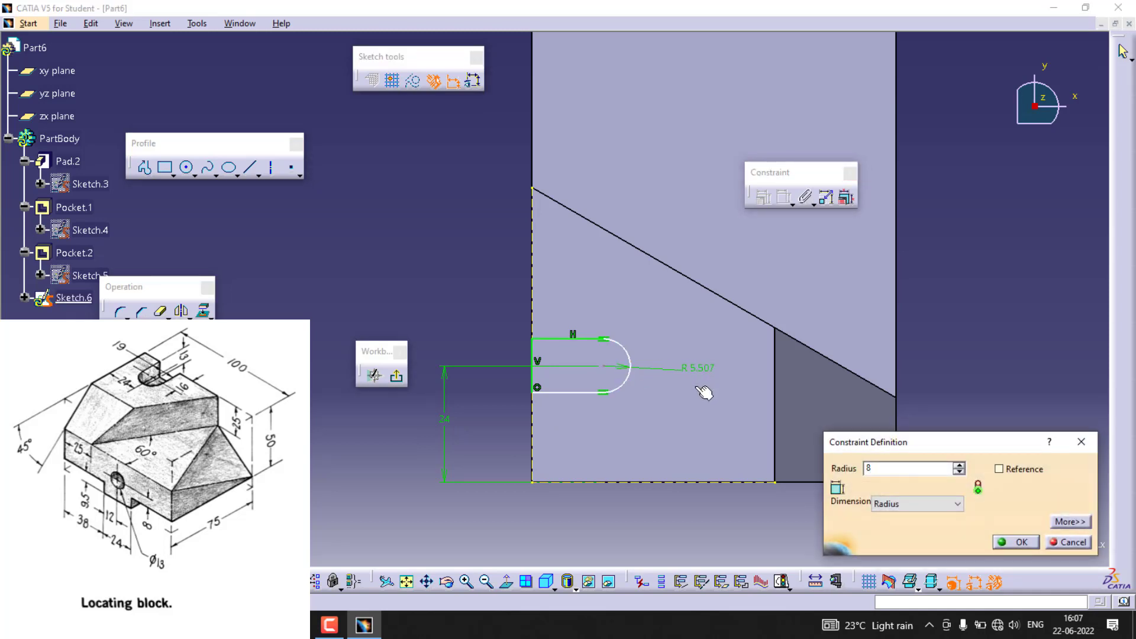
type("9mm")
key("Return")
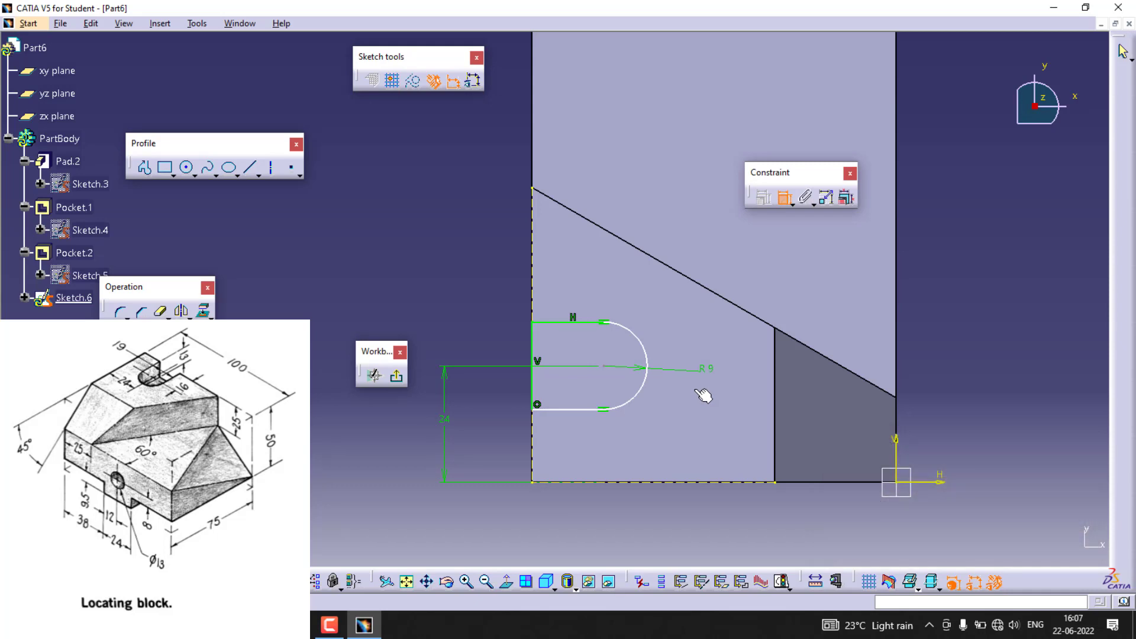
Dimension the distance from the slot's arc centre to the projected long edge and set it to 15 mm
left_click(601, 371)
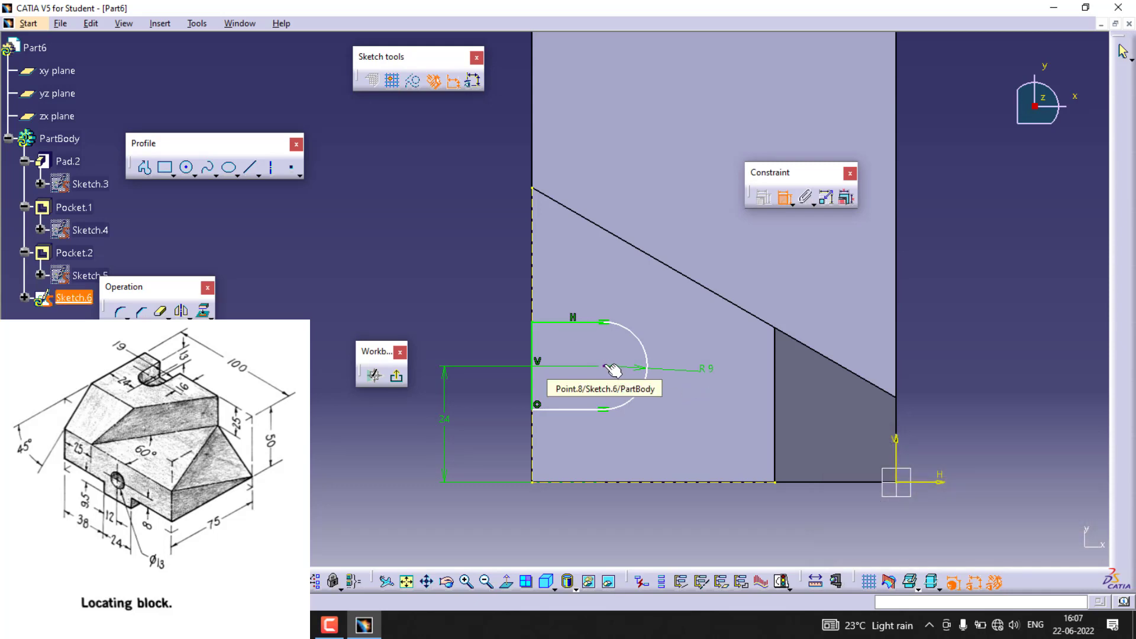
left_click(540, 342)
left_click(467, 284)
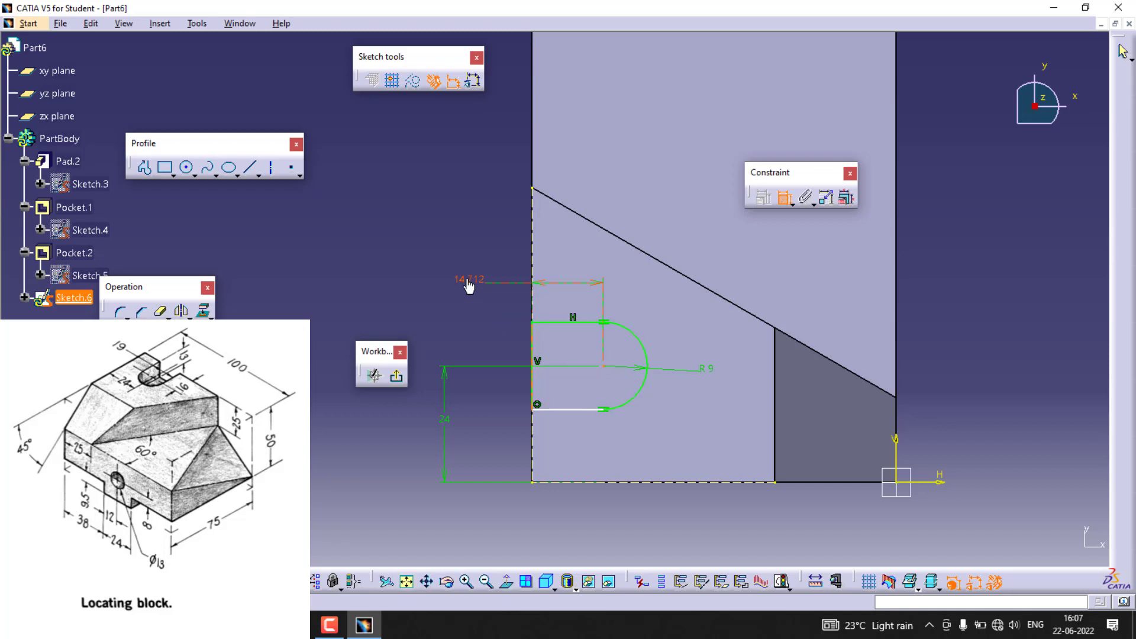
double_click(467, 283)
type("15")
key("Return")
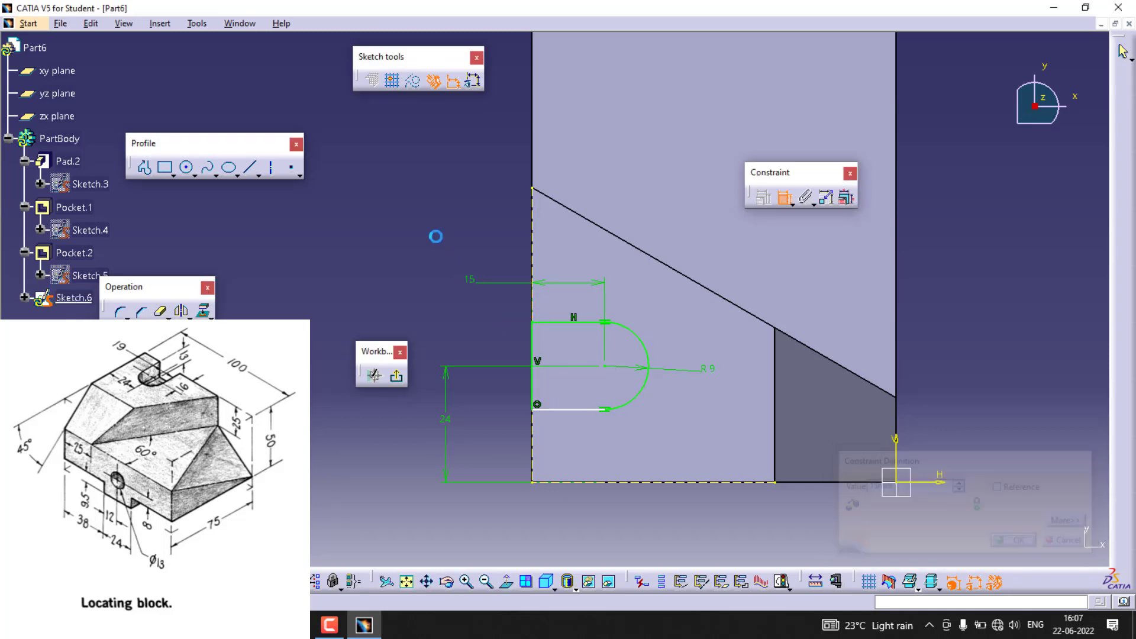
Constrain the slot's lower straight side to be horizontal
left_click(576, 410)
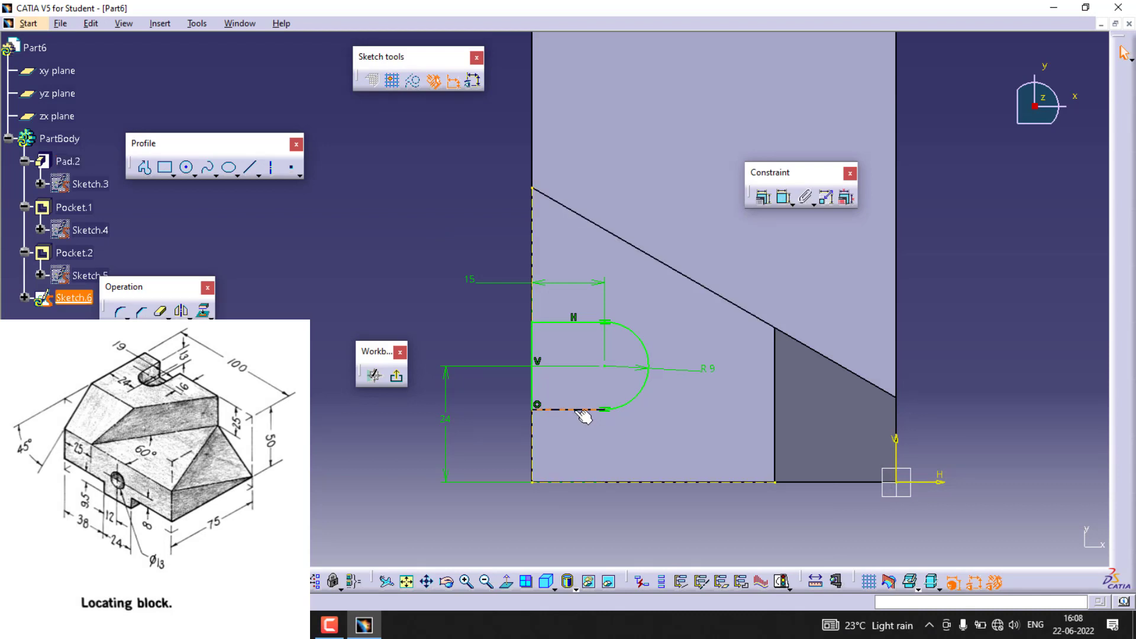
right_click(577, 409)
mouse_move(624, 400)
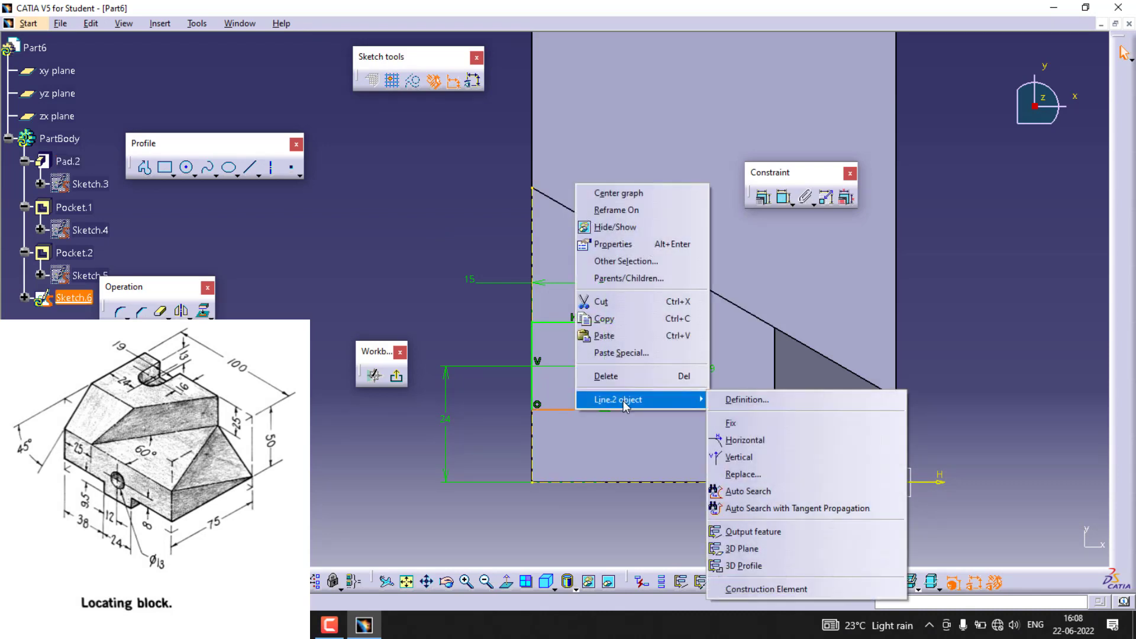
left_click(744, 439)
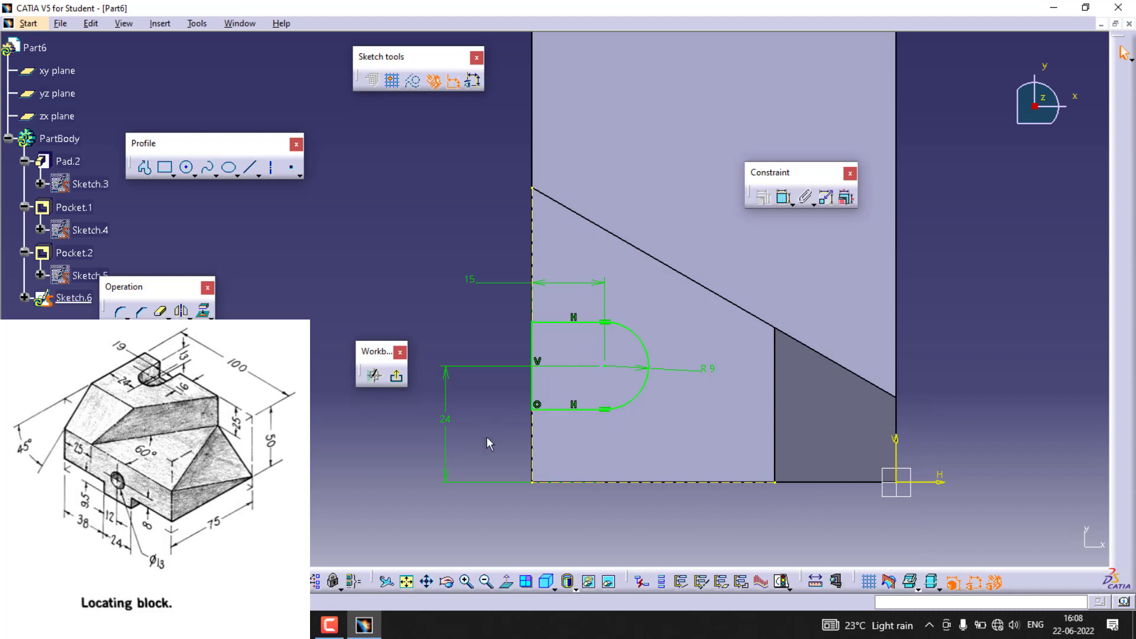
Finish the sketch and cut the slot into the raised top as a pocket 13 mm deep
left_click(381, 377)
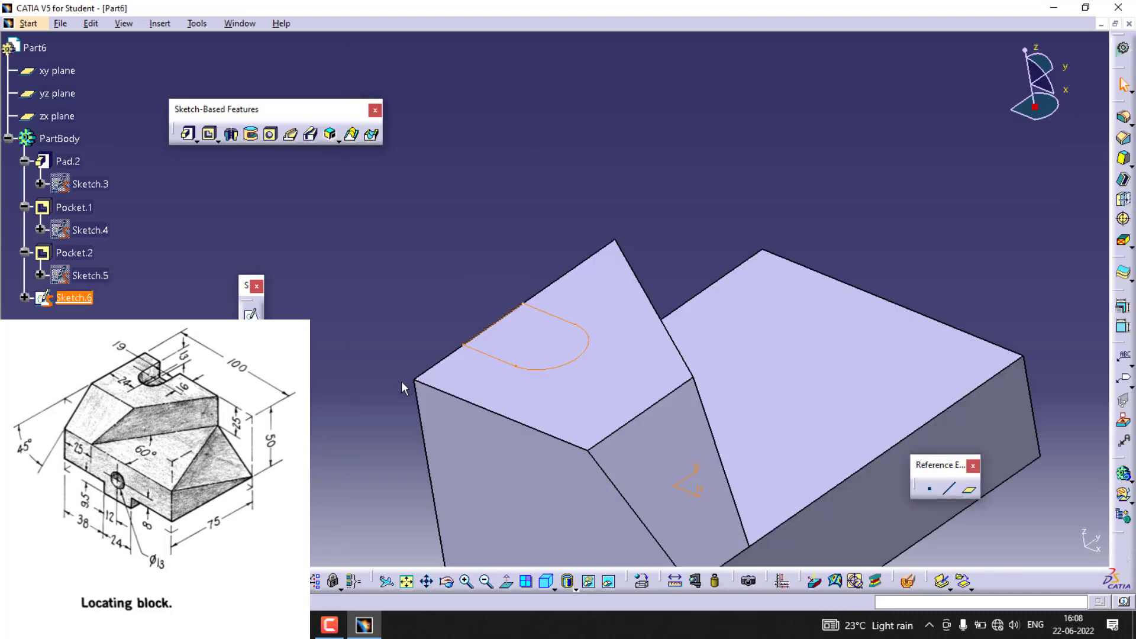
left_click(209, 133)
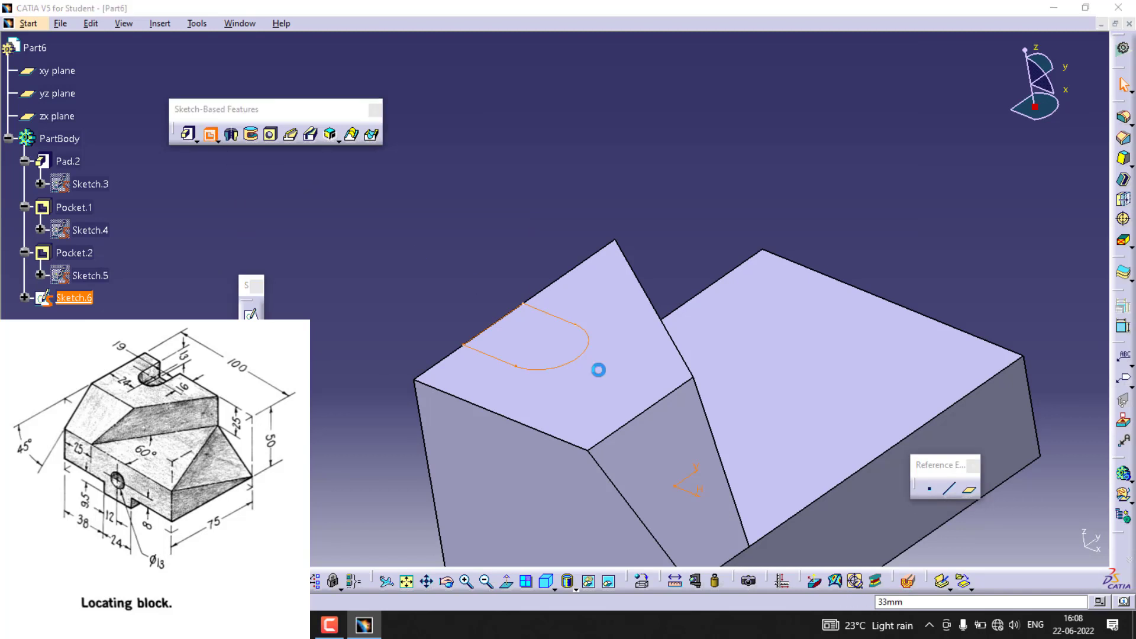
type("1")
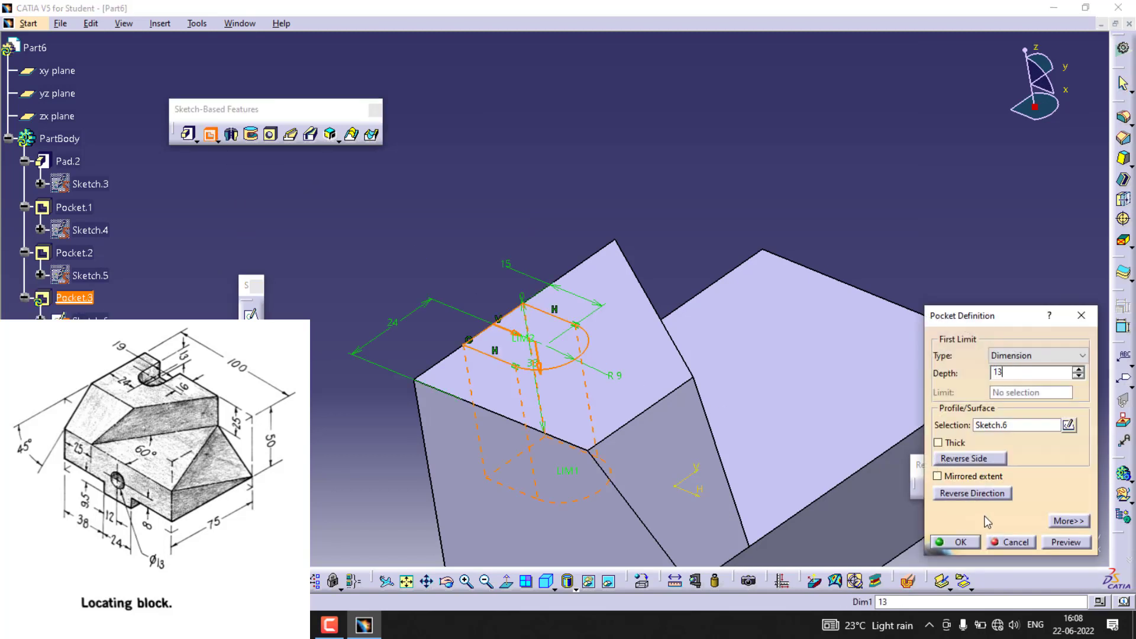
type("3")
key("Return")
Start a sketch on the block's long side face, below the bevelled end of the raised part
middle_click_drag(425, 314, 534, 562)
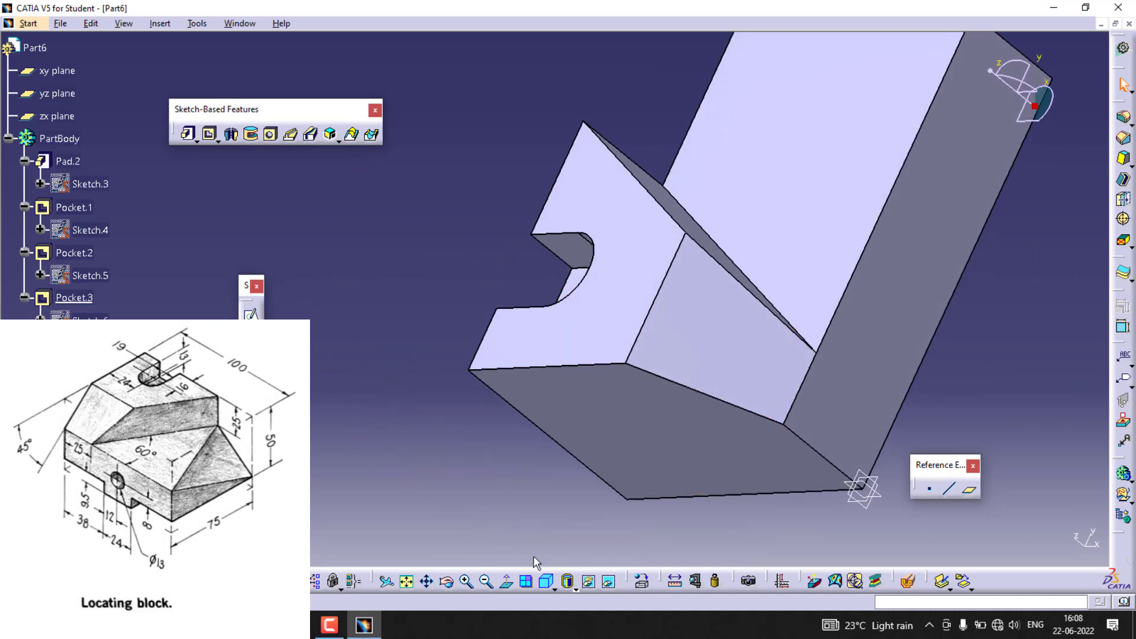
left_click(546, 583)
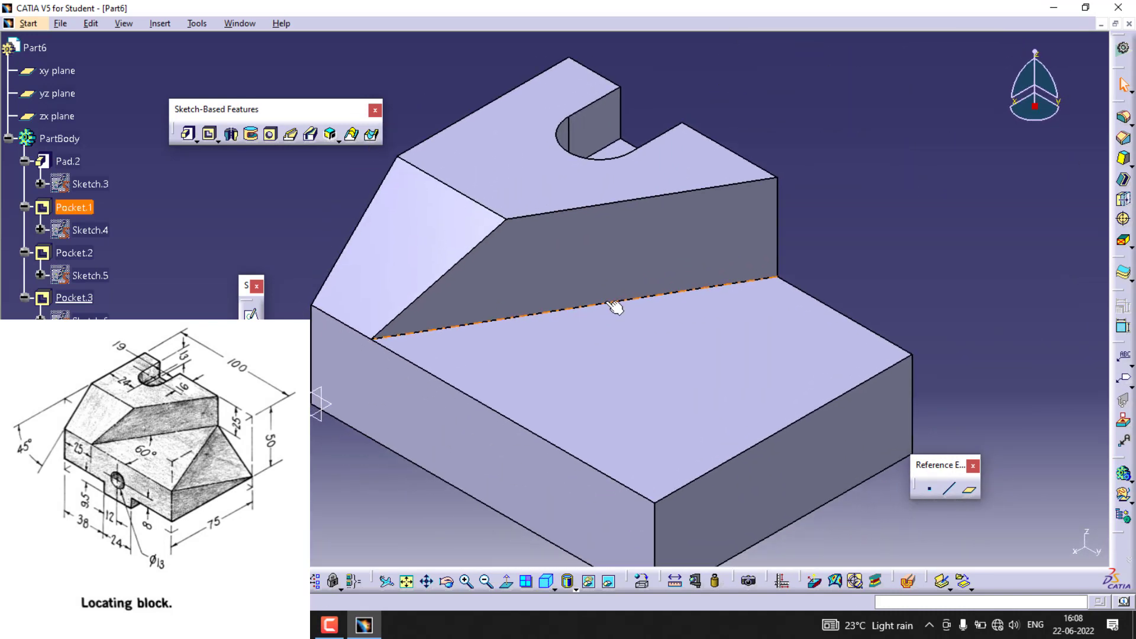
middle_click_drag(357, 521, 456, 438)
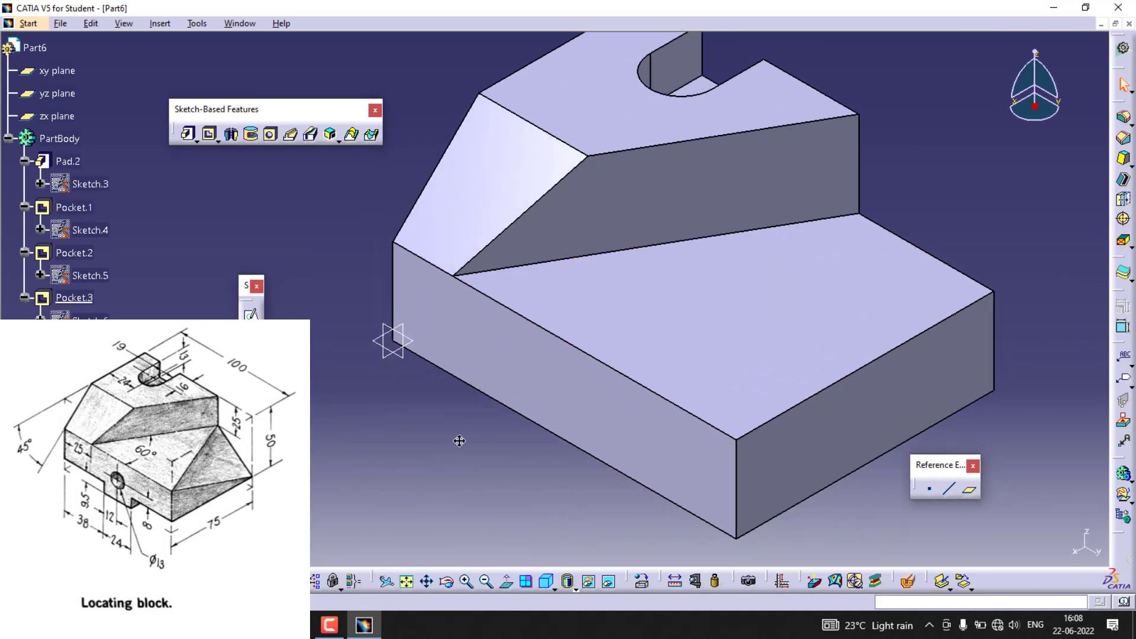
left_click(568, 402)
left_click(252, 314)
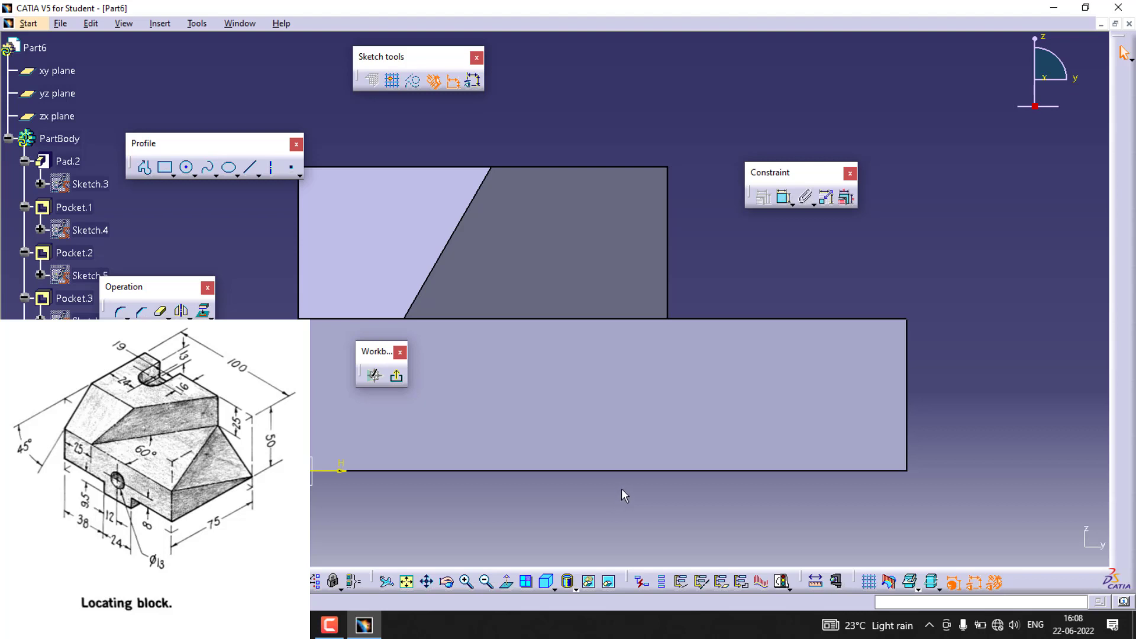
middle_click_drag(622, 488, 659, 477)
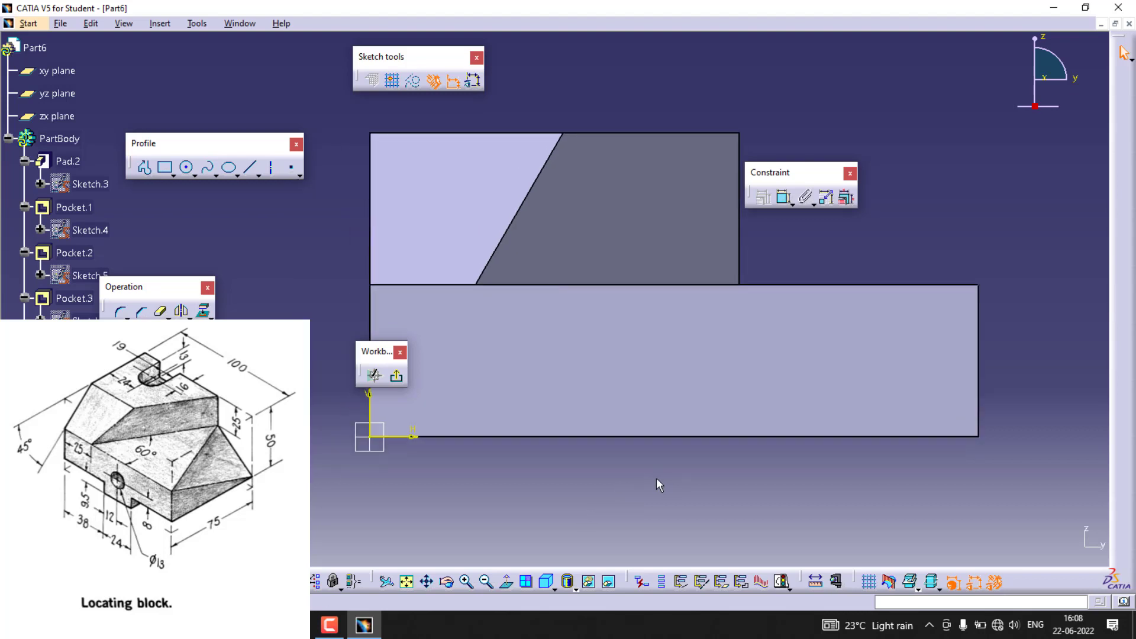
Project the side face's bottom edge into the sketch
left_click(645, 437)
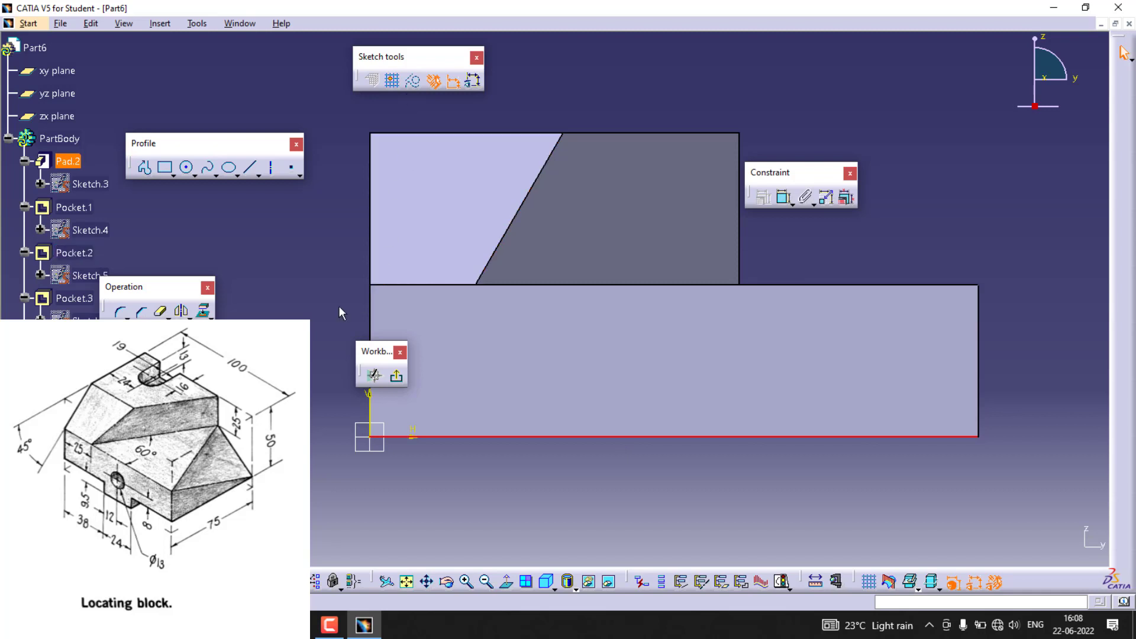
left_click(203, 311)
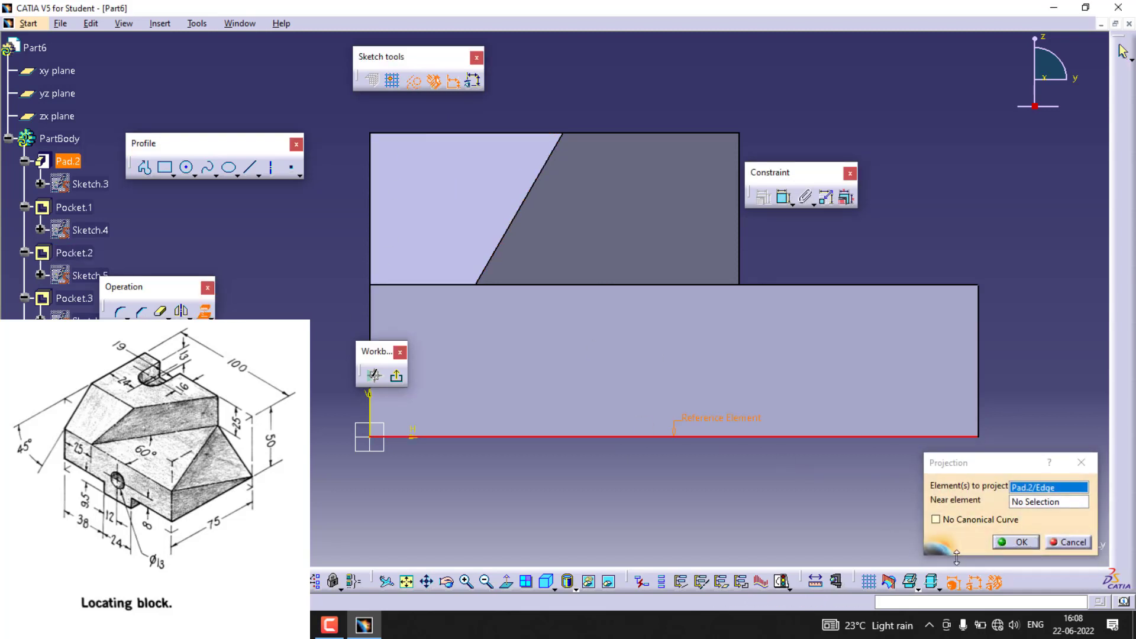
left_click(1017, 542)
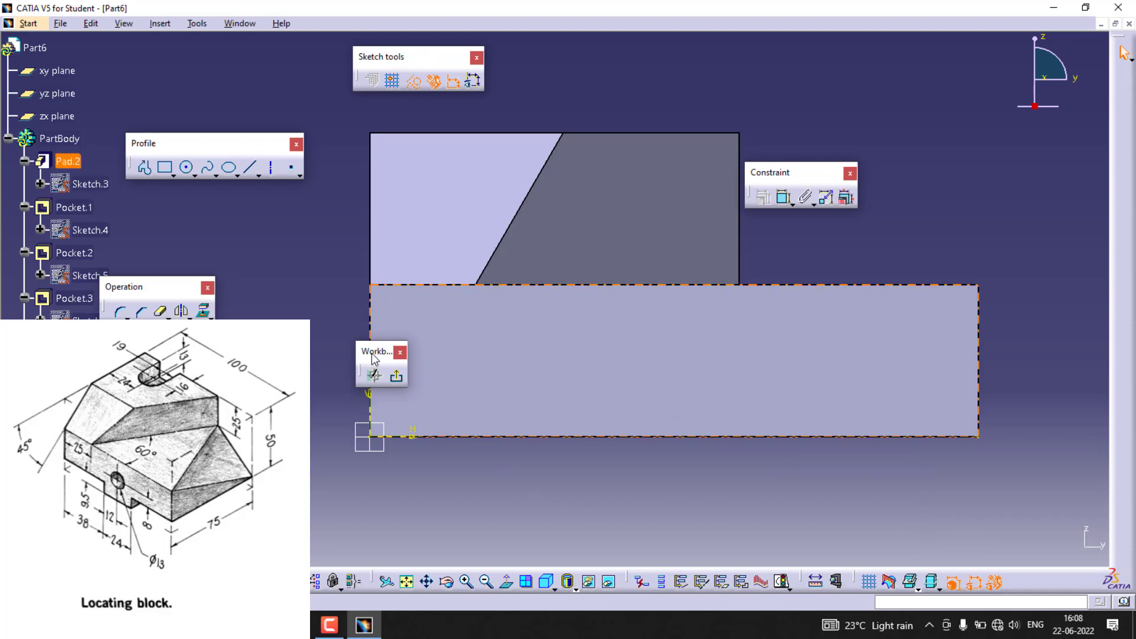
left_click_drag(374, 357, 295, 442)
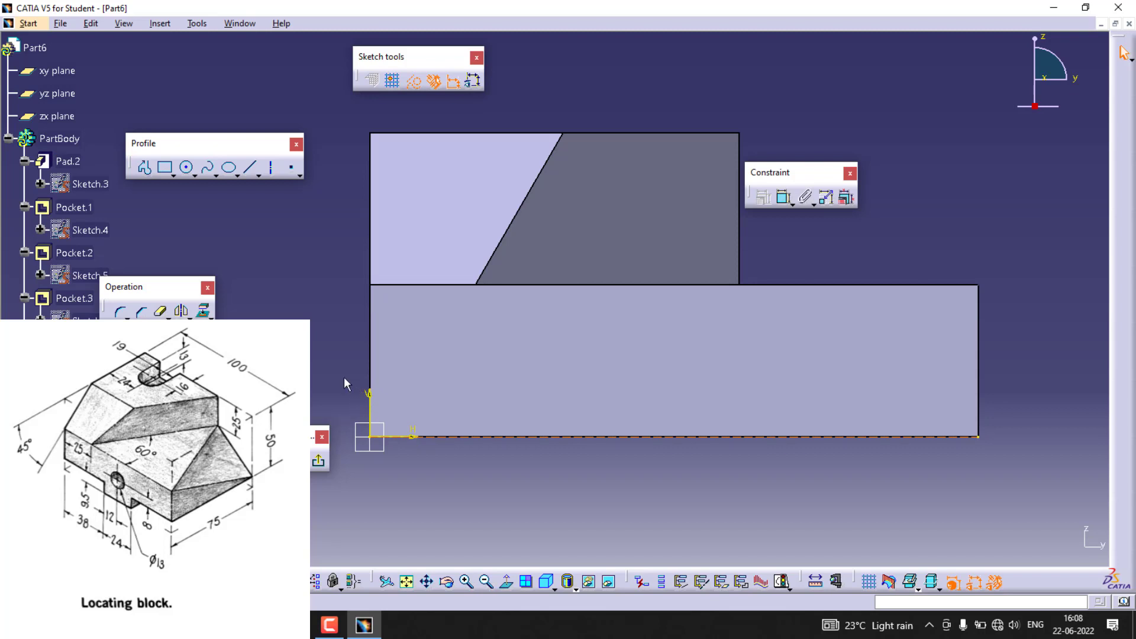
Sketch a profile along the bottom edge outlining two recesses about 6 mm high, about 35 mm long at the origin and 39 mm at the opposite end
left_click(144, 167)
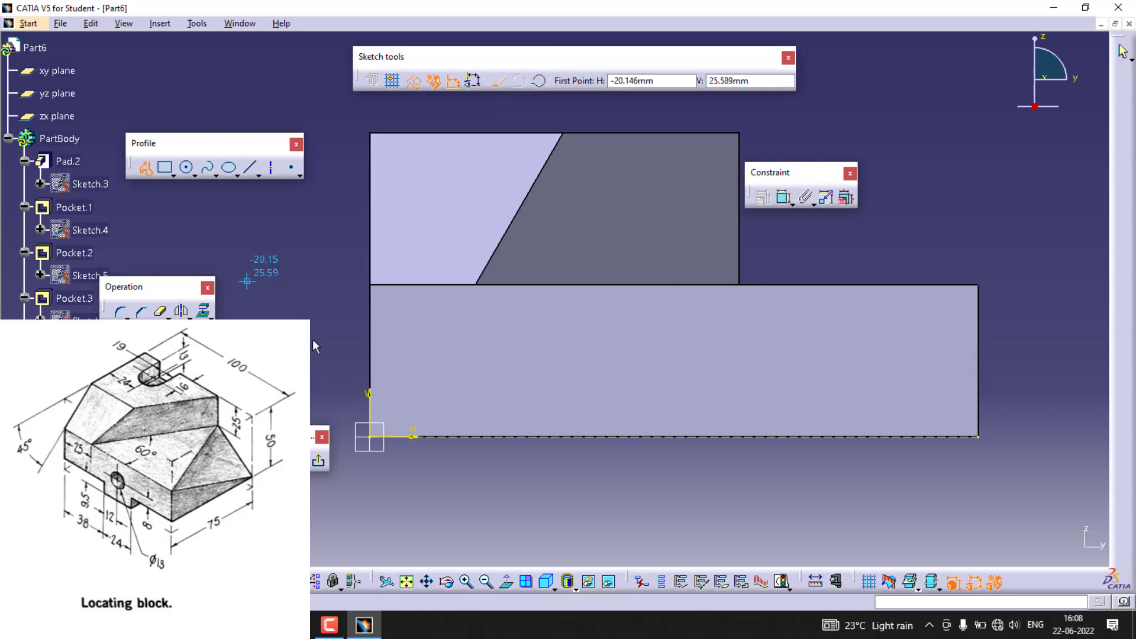
left_click(373, 395)
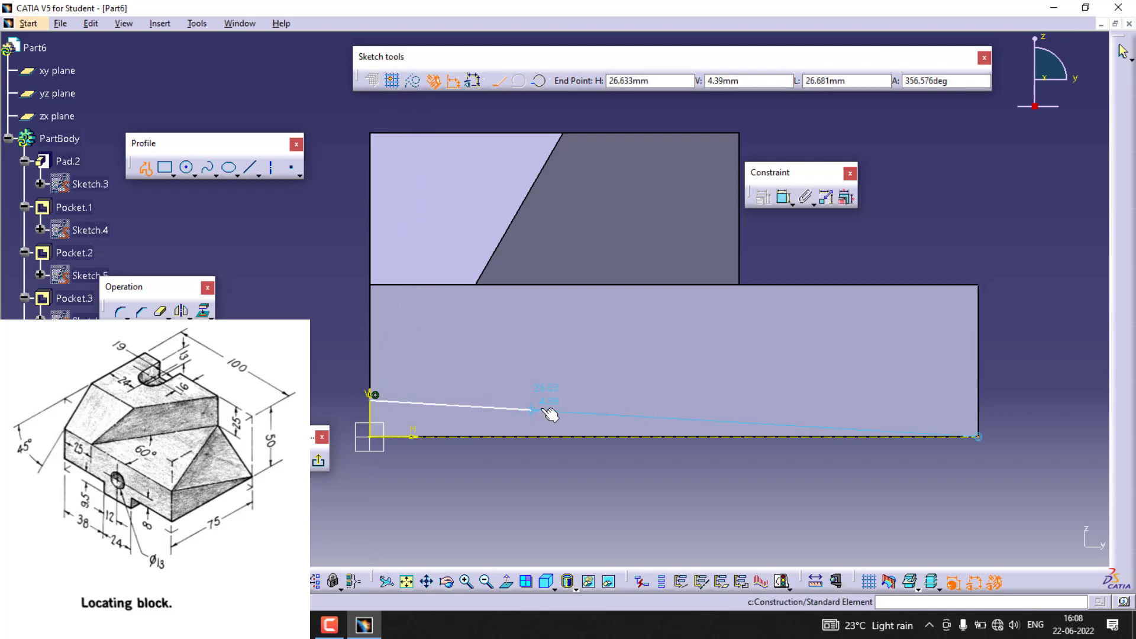
left_click(585, 405)
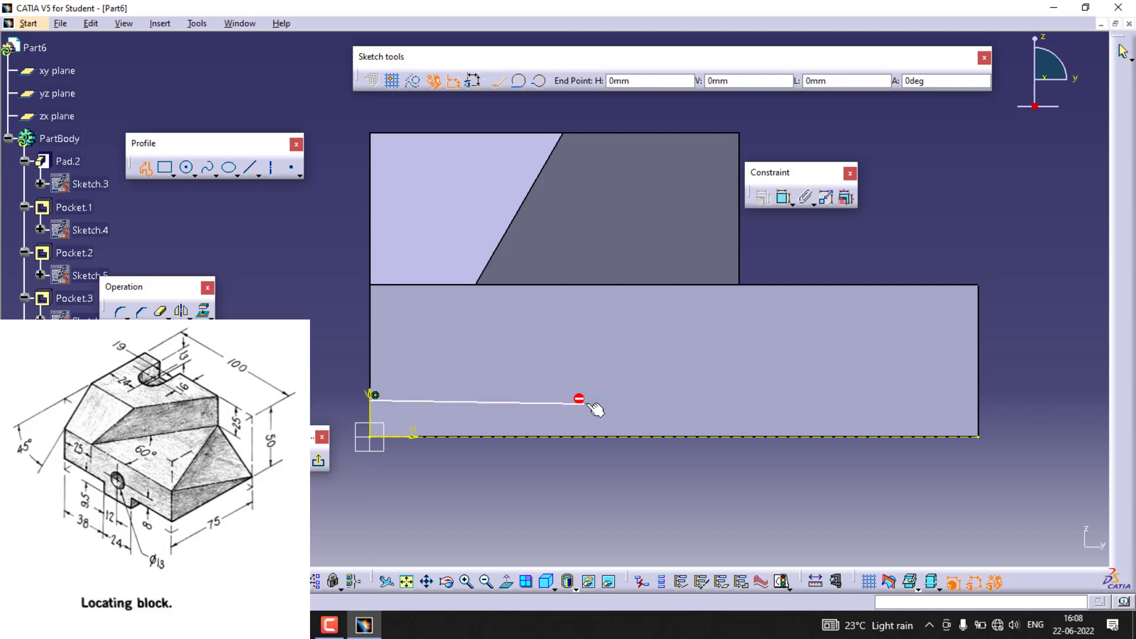
left_click(586, 437)
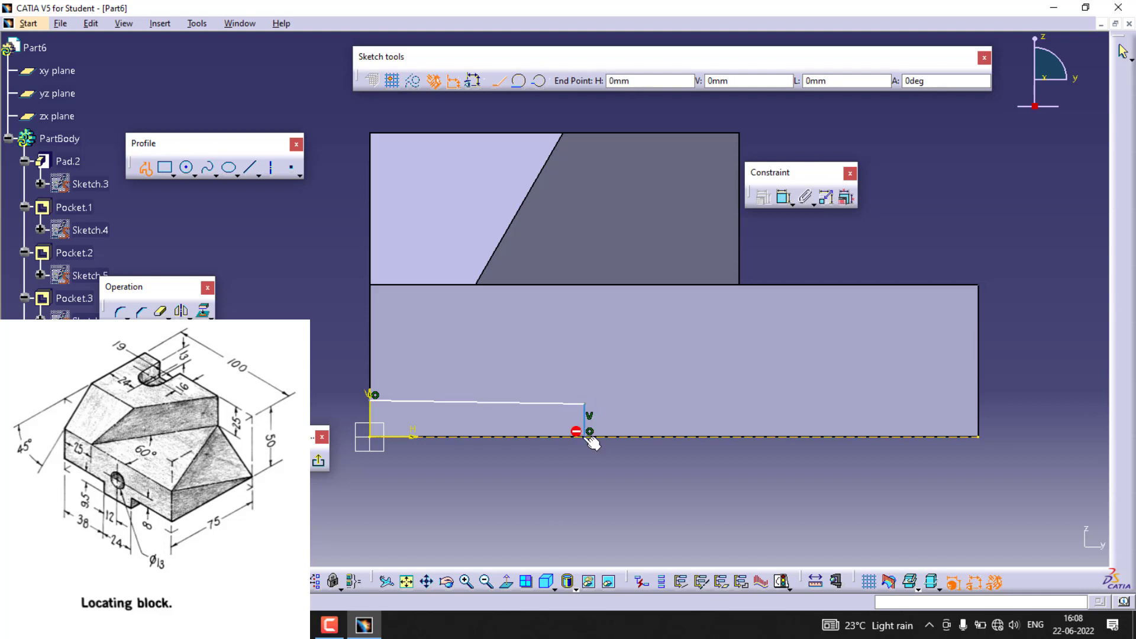
left_click(738, 437)
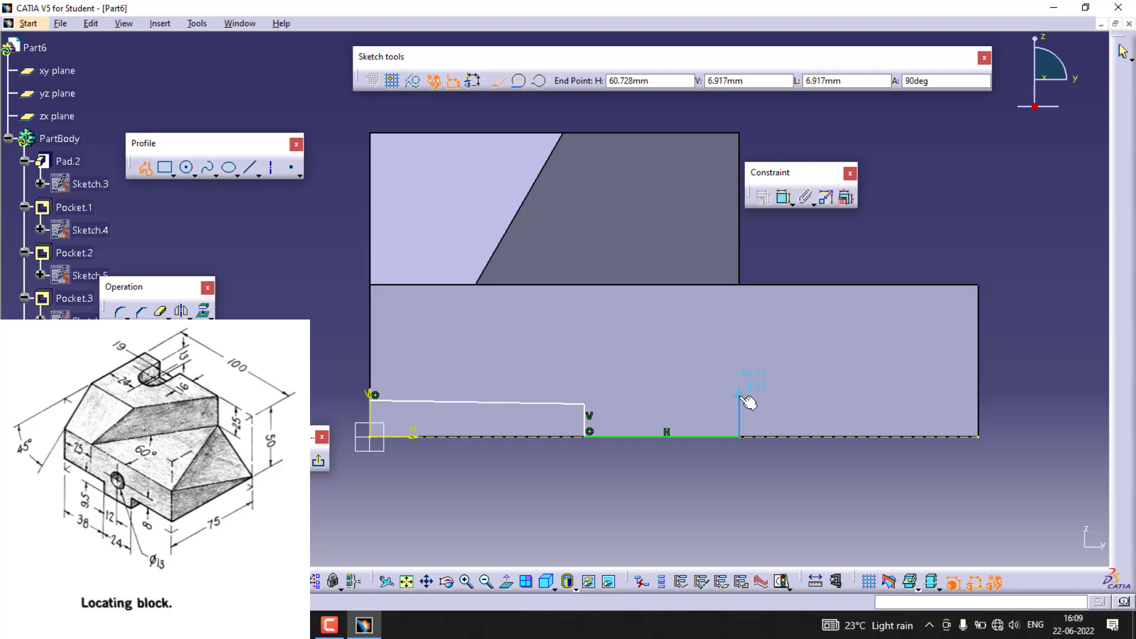
mouse_move(748, 403)
middle_mouse_down()
mouse_move(736, 472)
mouse_move(720, 460)
middle_mouse_up()
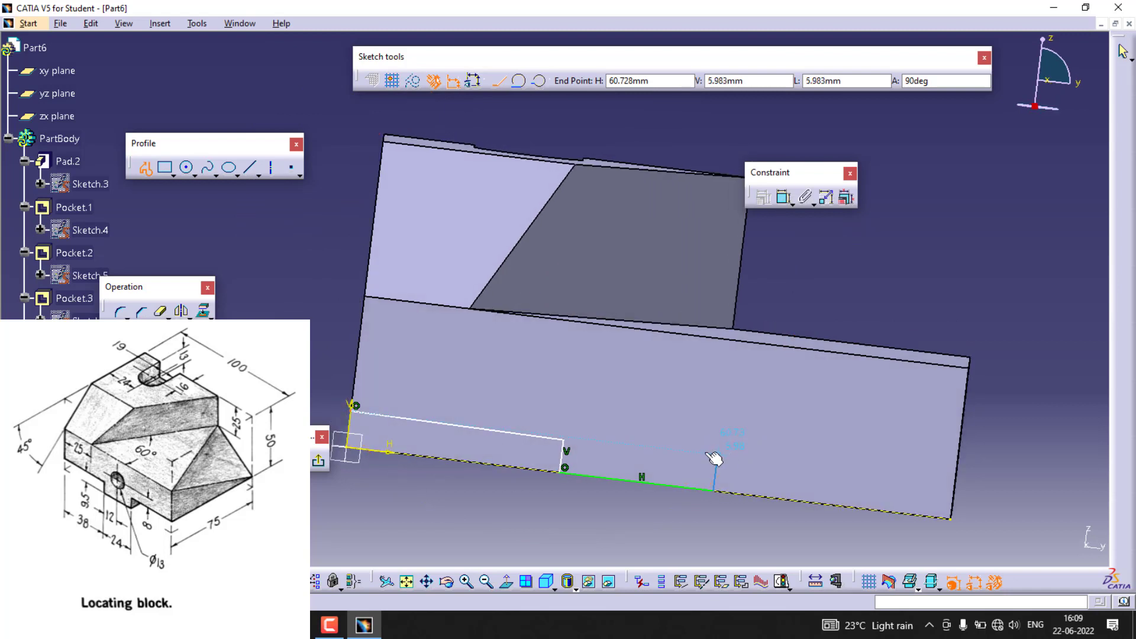
left_click(507, 583)
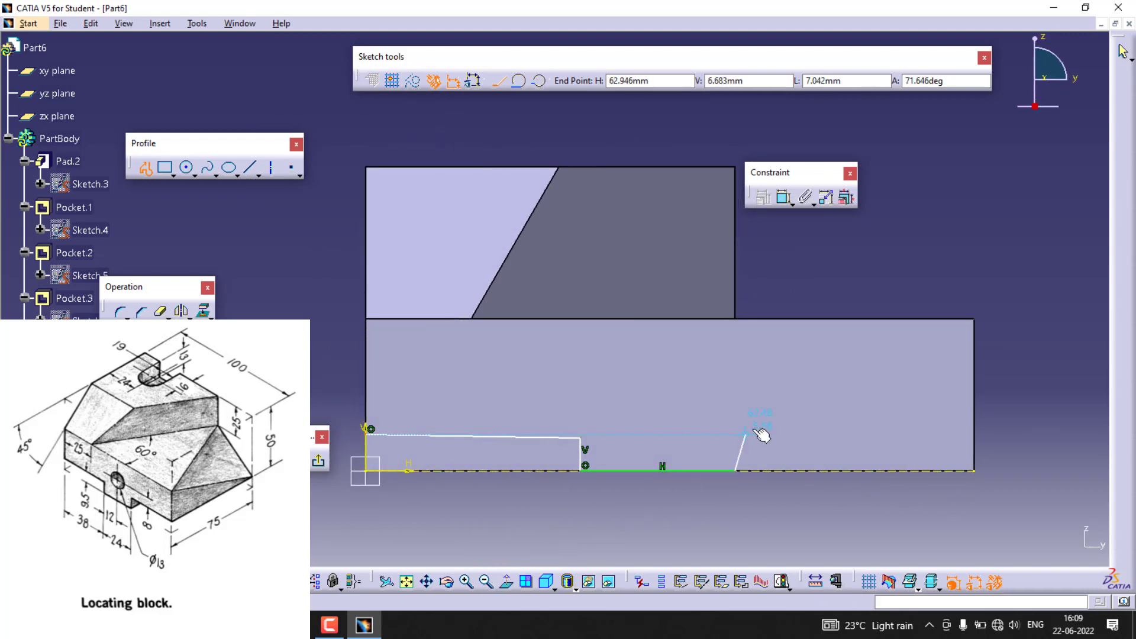
left_click(736, 434)
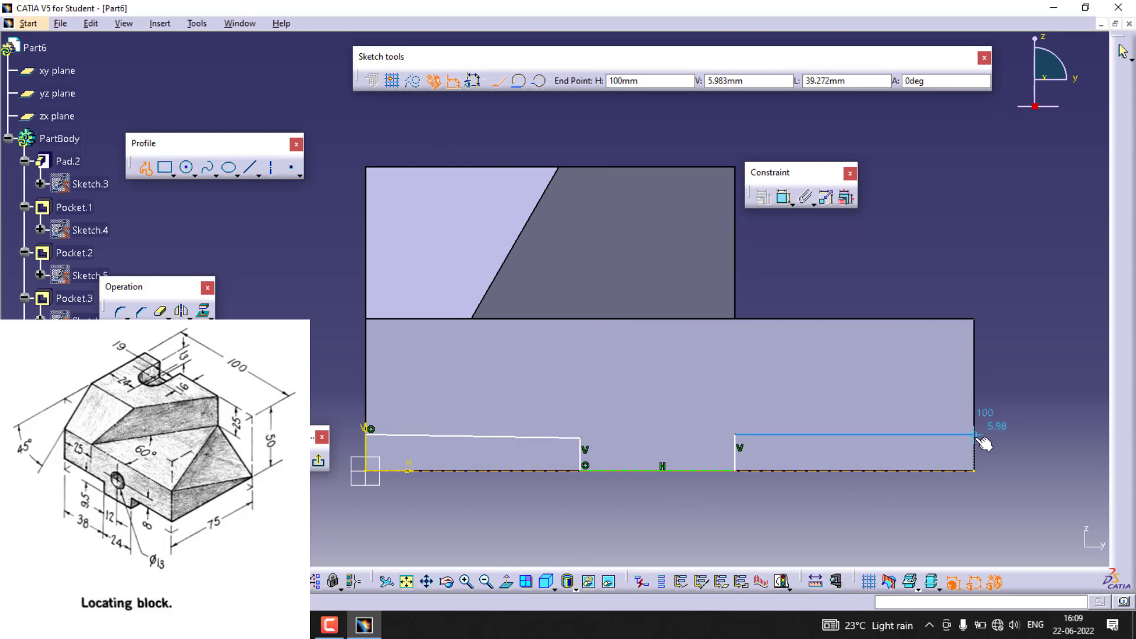
left_click(975, 436)
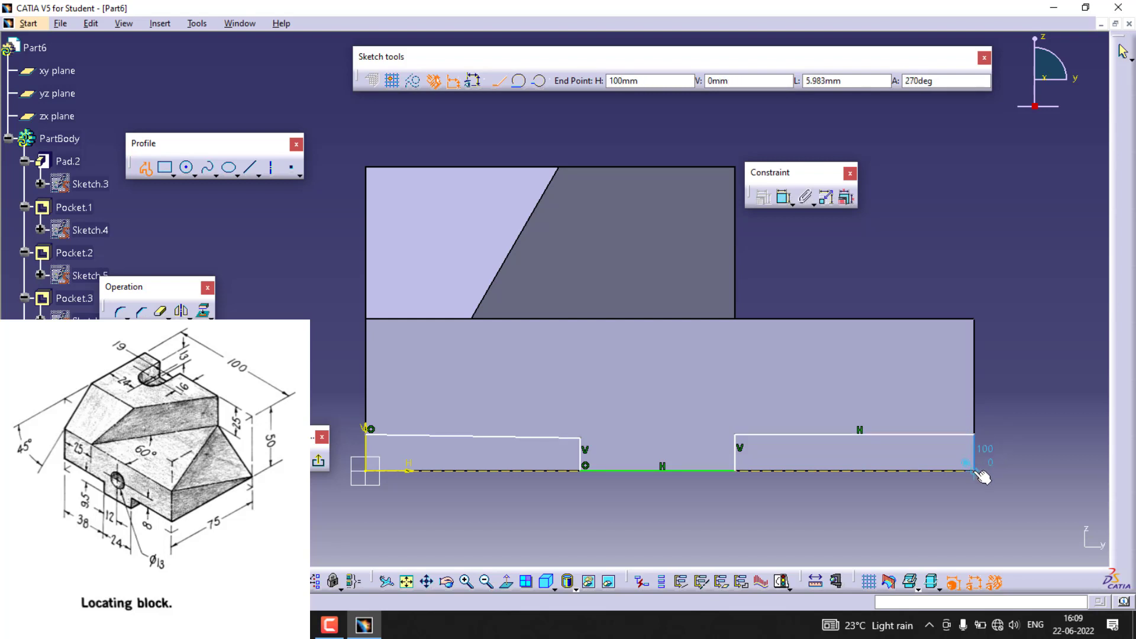
left_click(974, 472)
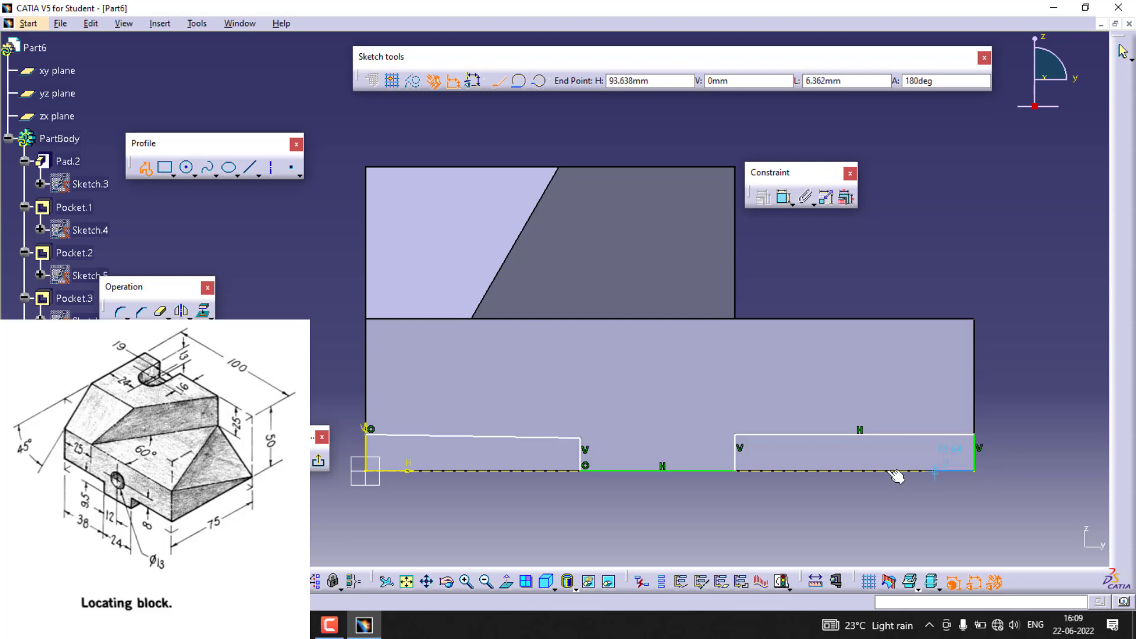
left_click(736, 472)
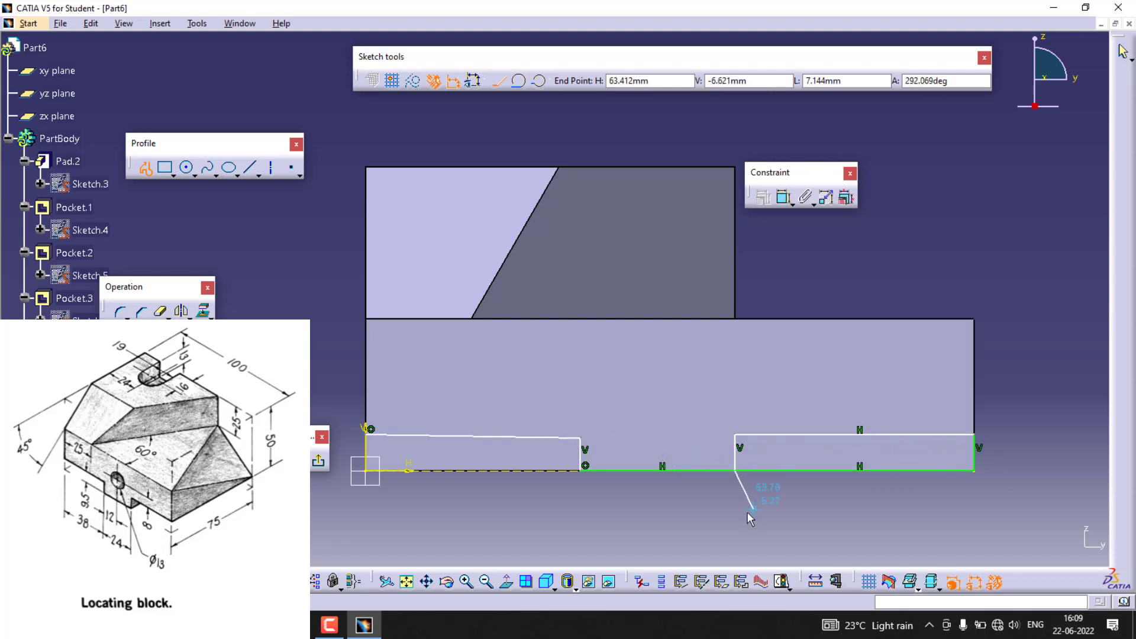
key("Escape")
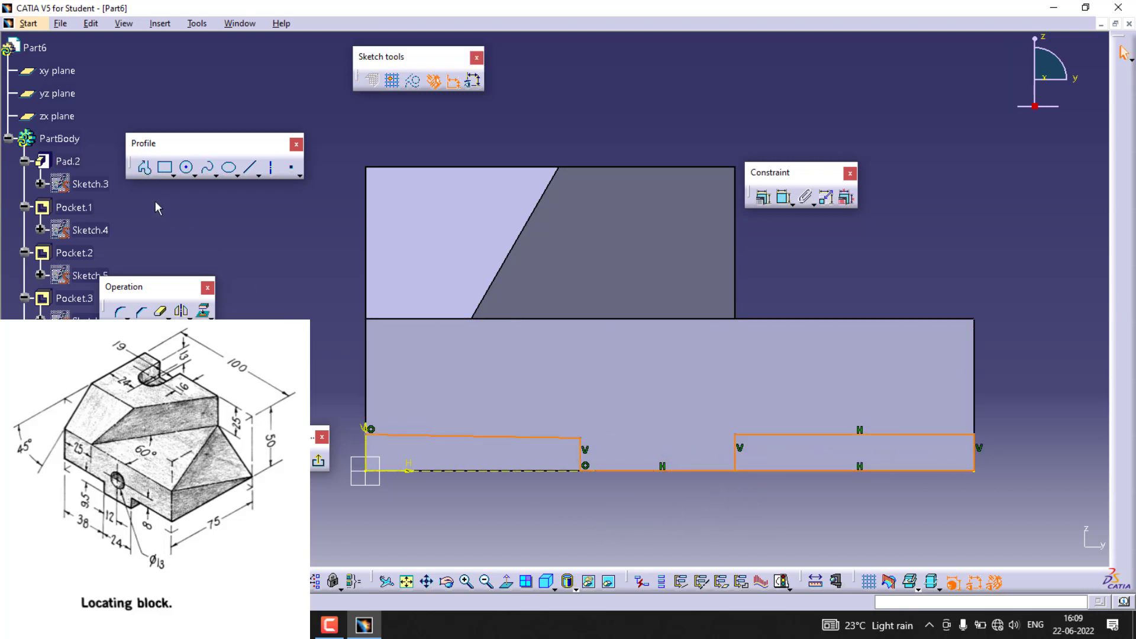
Draw a line along the bottom edge from the inner side of the recess at the origin to the origin
left_click(251, 167)
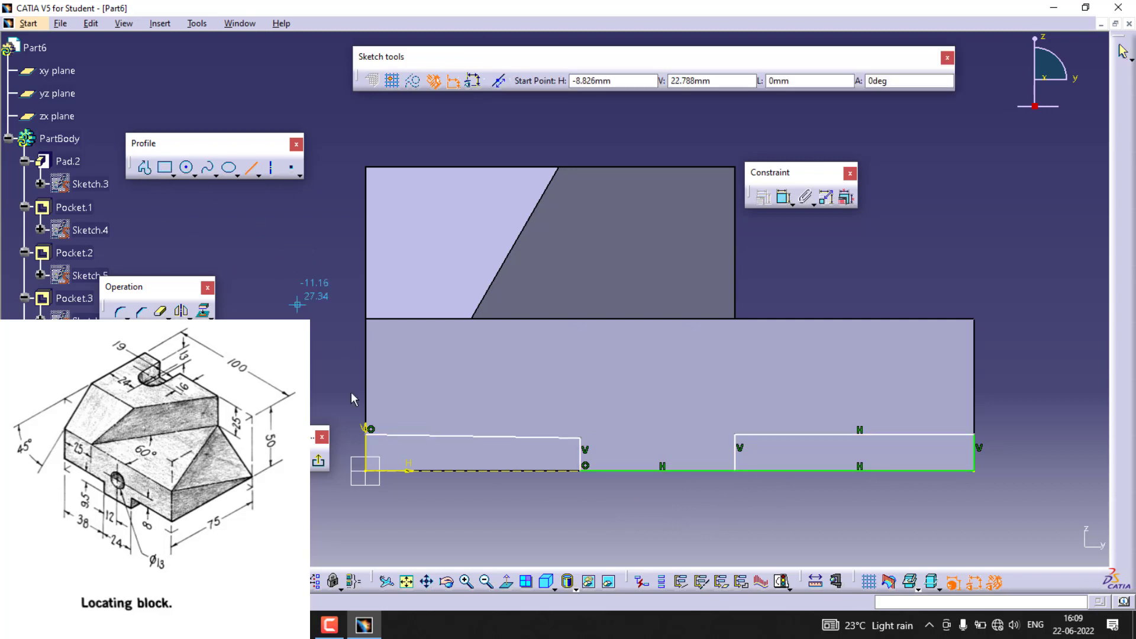
left_click(581, 471)
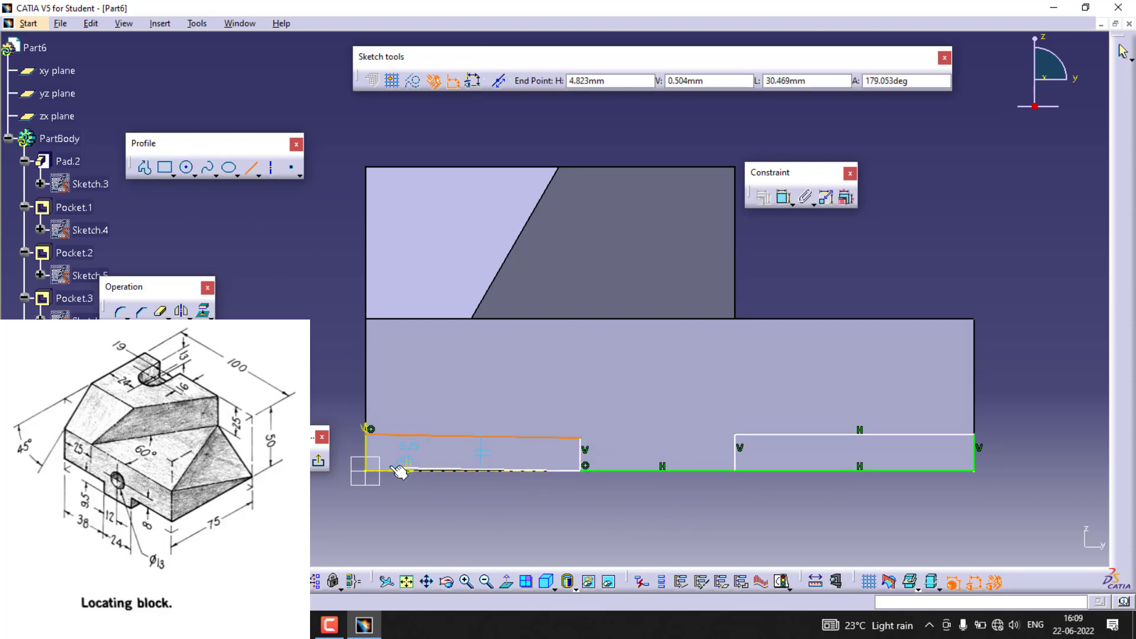
left_click(367, 472)
left_click(412, 528)
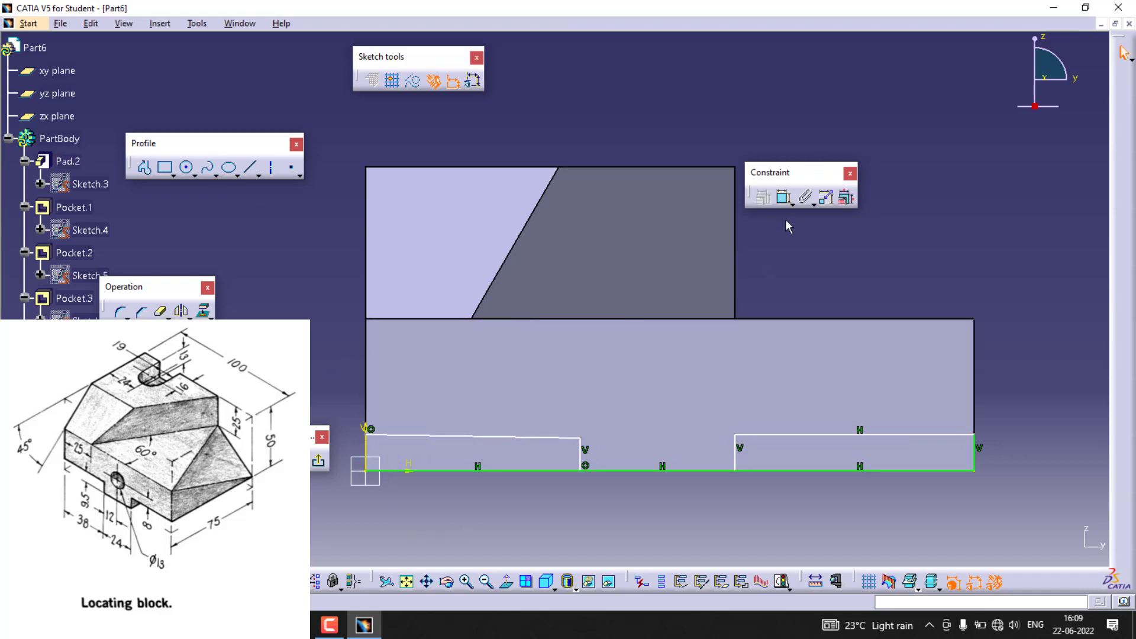
Dimension the upper line of the recess opposite the origin and set its length to 38 mm
left_click(785, 197)
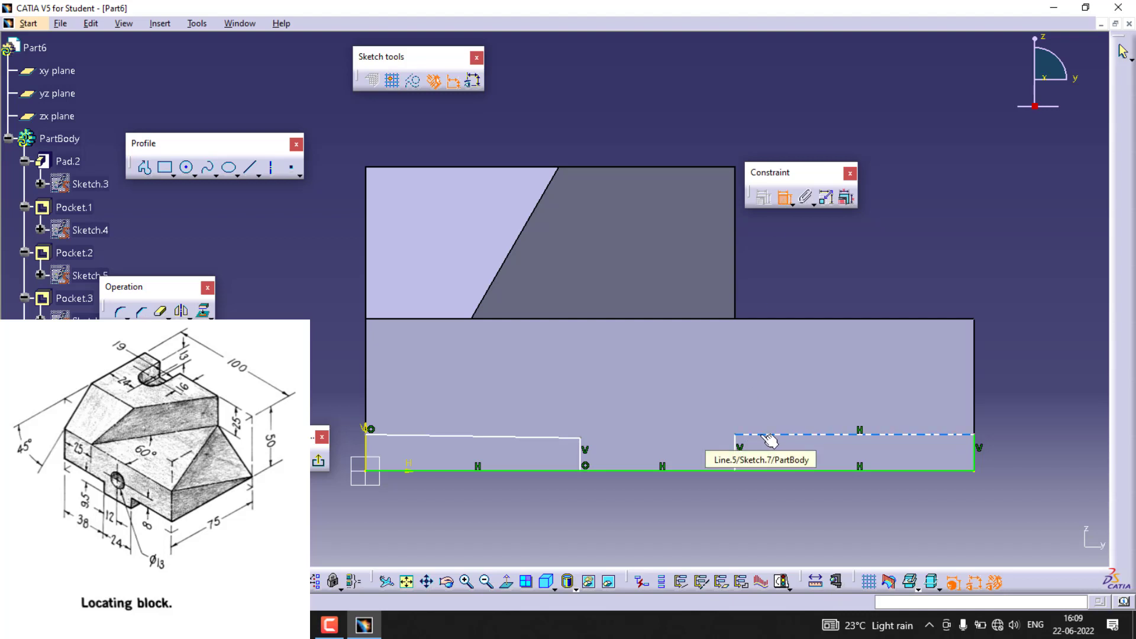
left_click(775, 439)
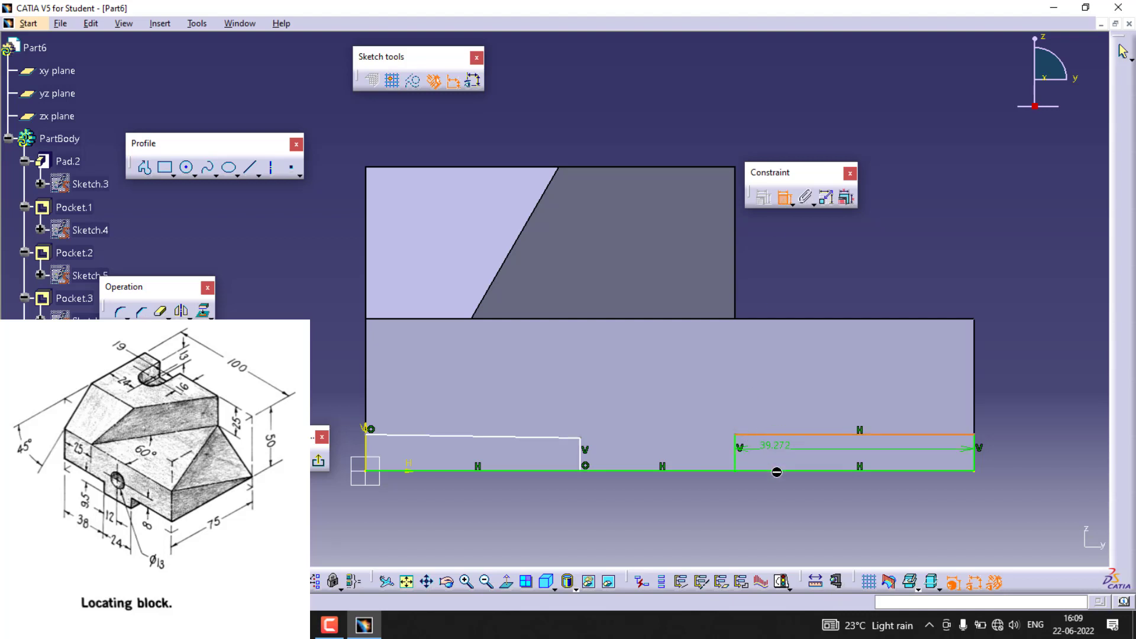
double_click(787, 518)
type("38")
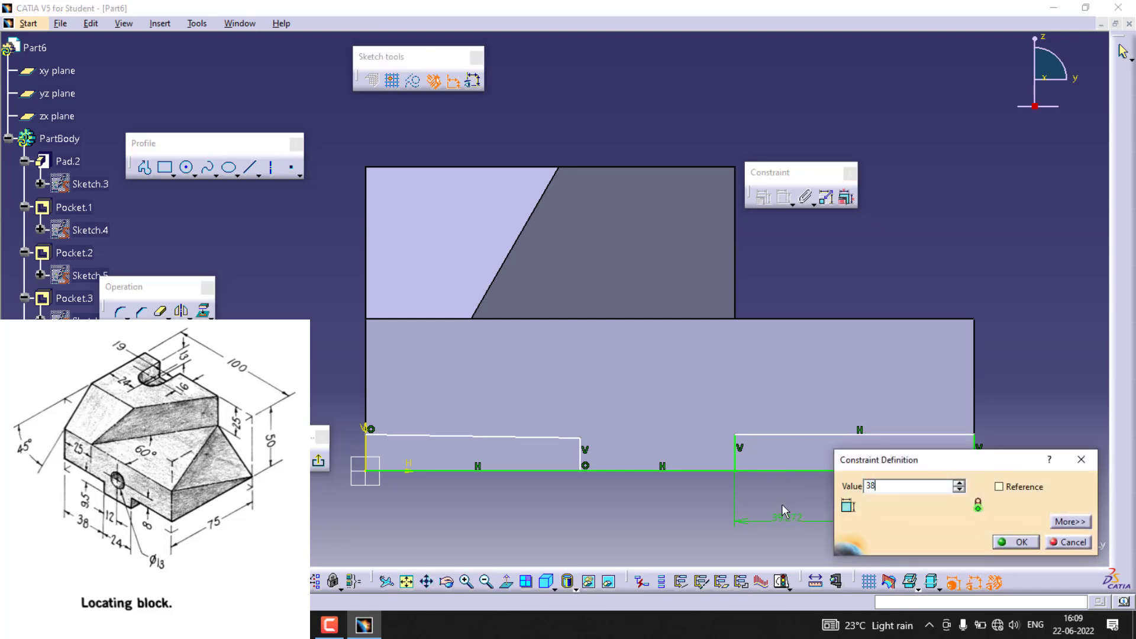
key("Return")
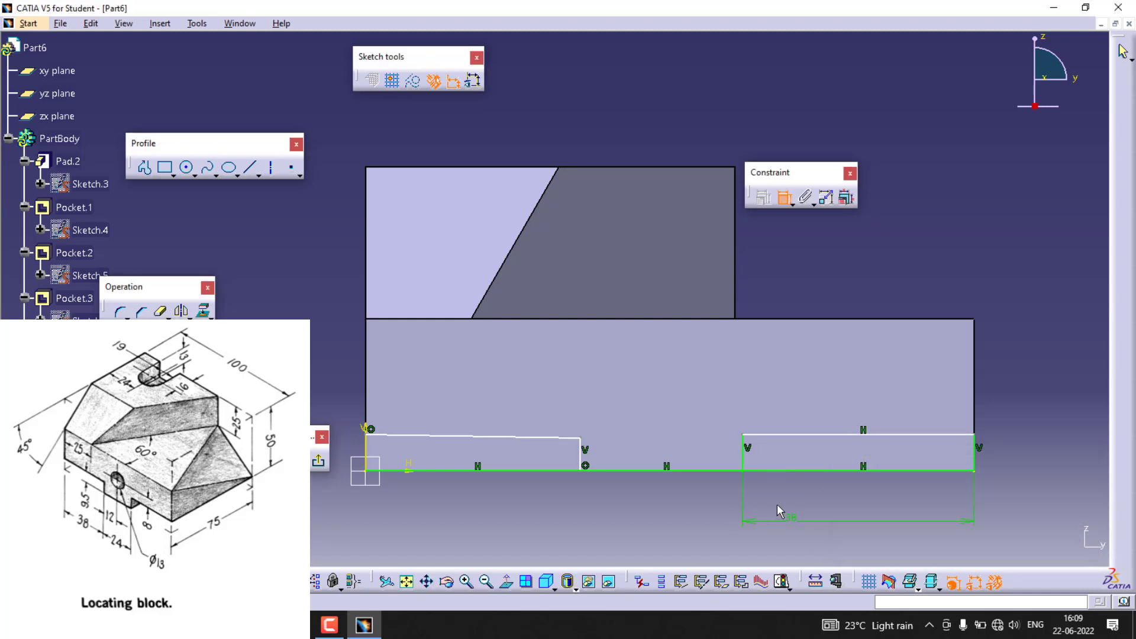
Constrain the upper line of the recess at the origin to be horizontal
left_click(522, 438)
right_click(517, 436)
left_click(561, 517)
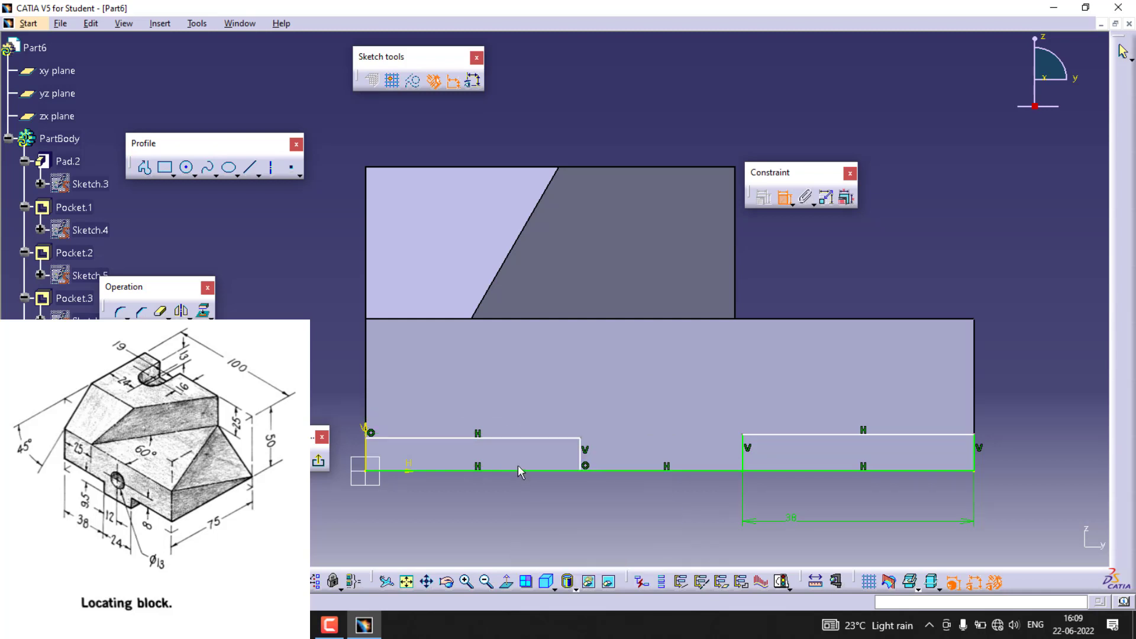
Dimension the upper line of the recess at the origin and set its length to 38 mm
left_click(519, 439)
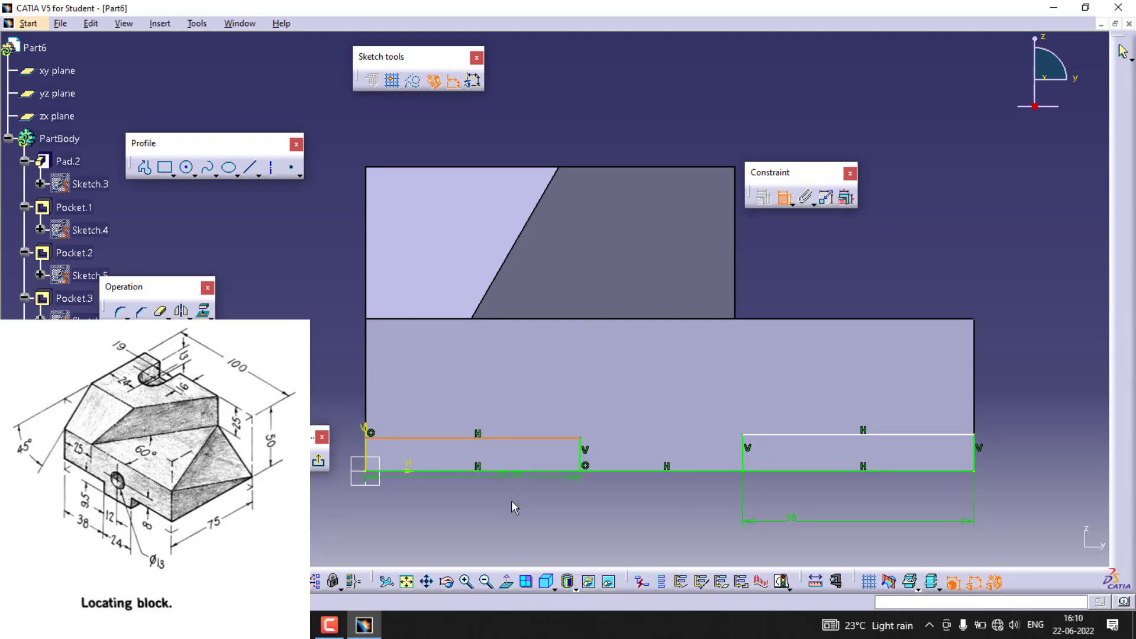
left_click(509, 525)
double_click(510, 524)
type("38")
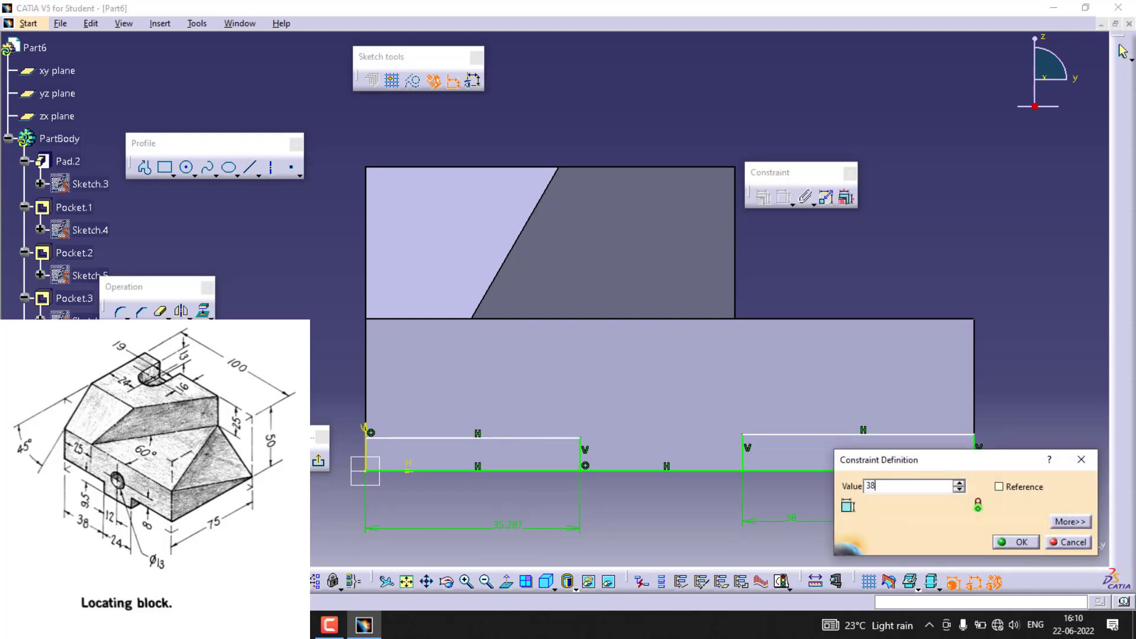
key("Return")
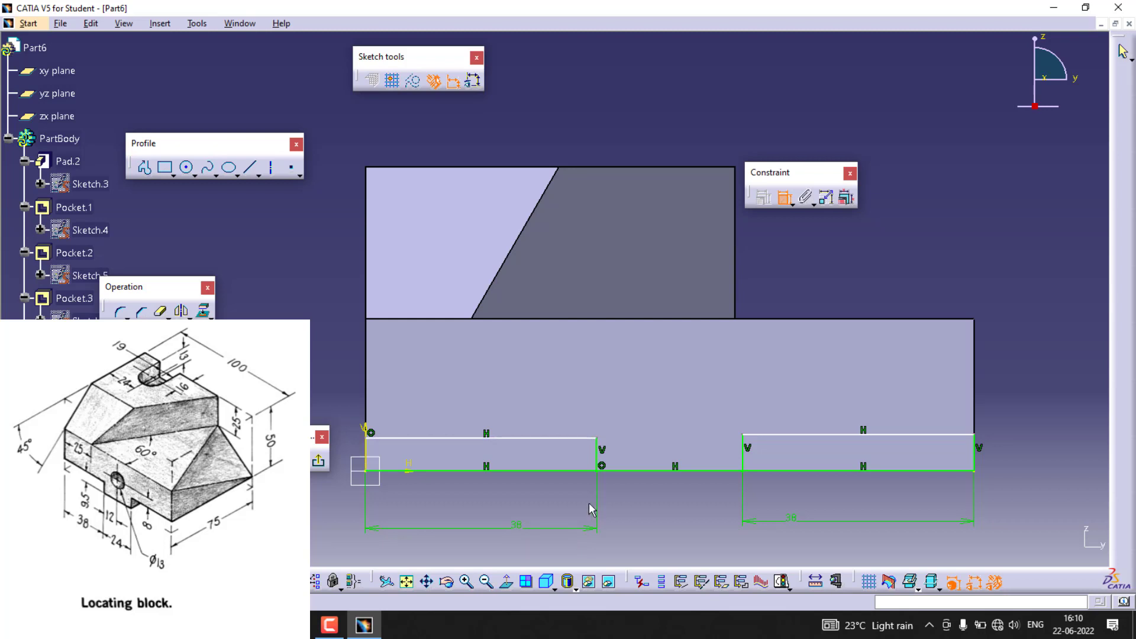
Dimension the height of the recess opposite the origin and set it to 9.5 mm
left_click(805, 436)
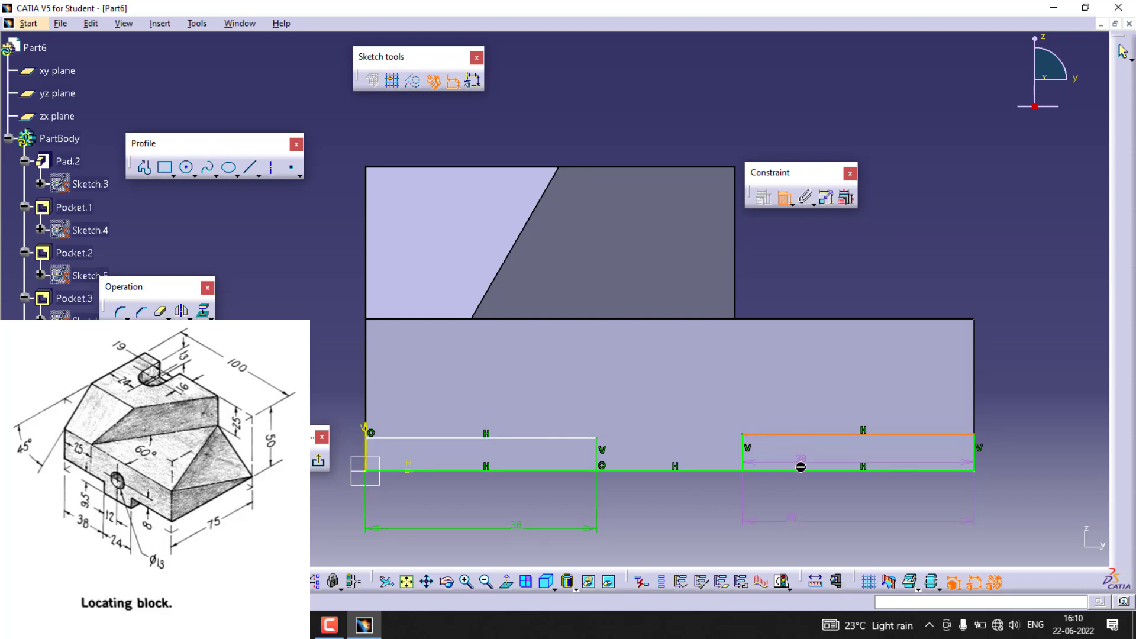
left_click(827, 472)
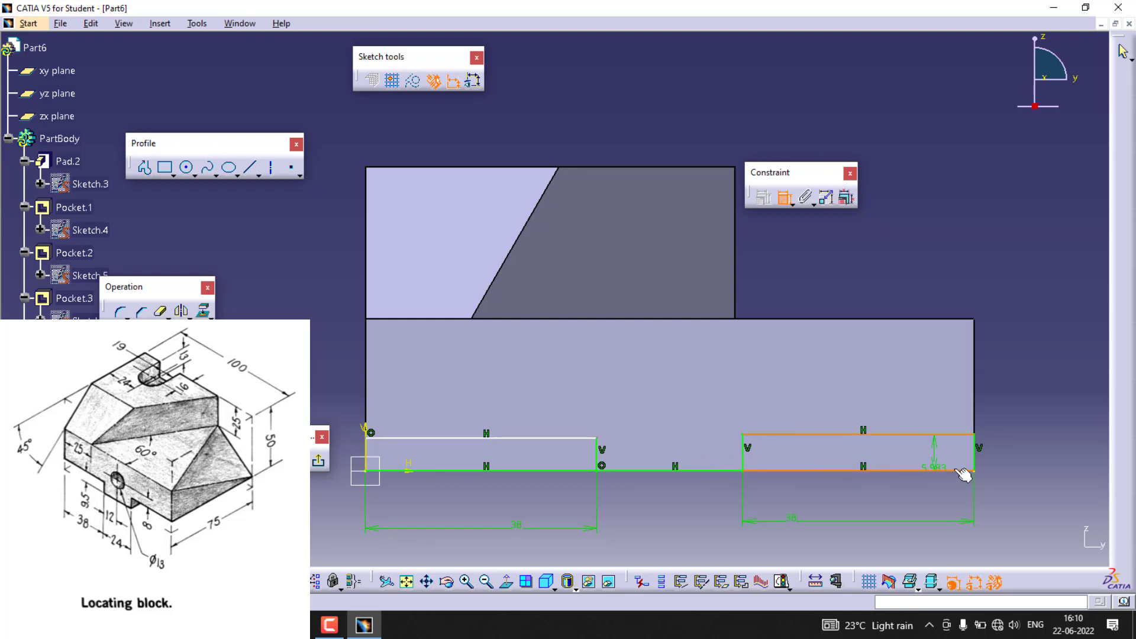
left_click(1032, 456)
double_click(1032, 460)
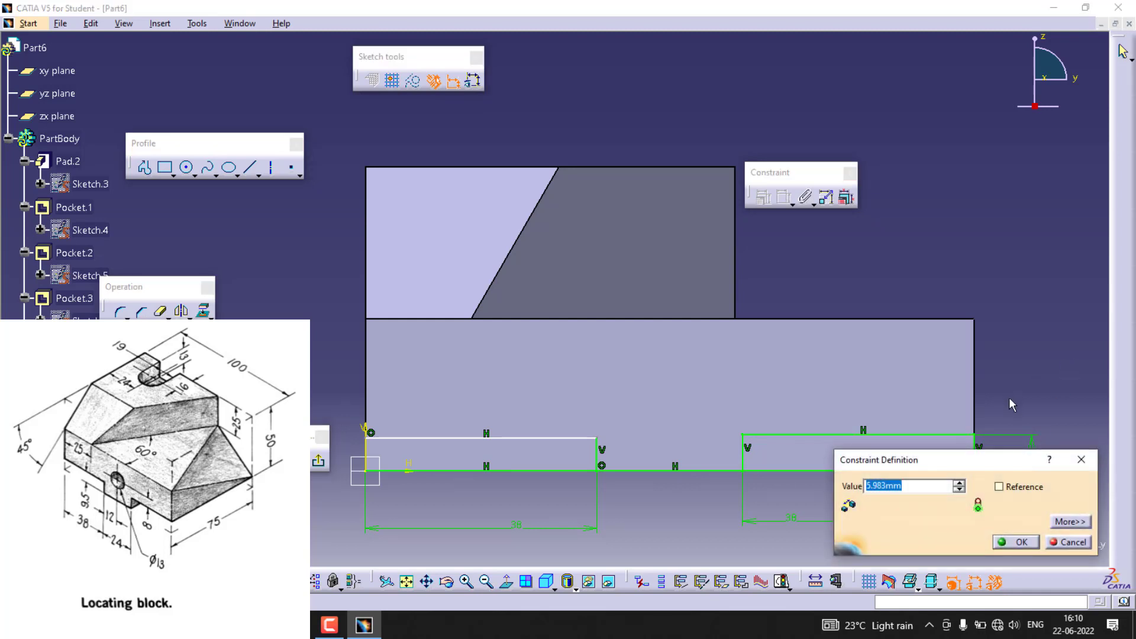
type("9.5")
key("Return")
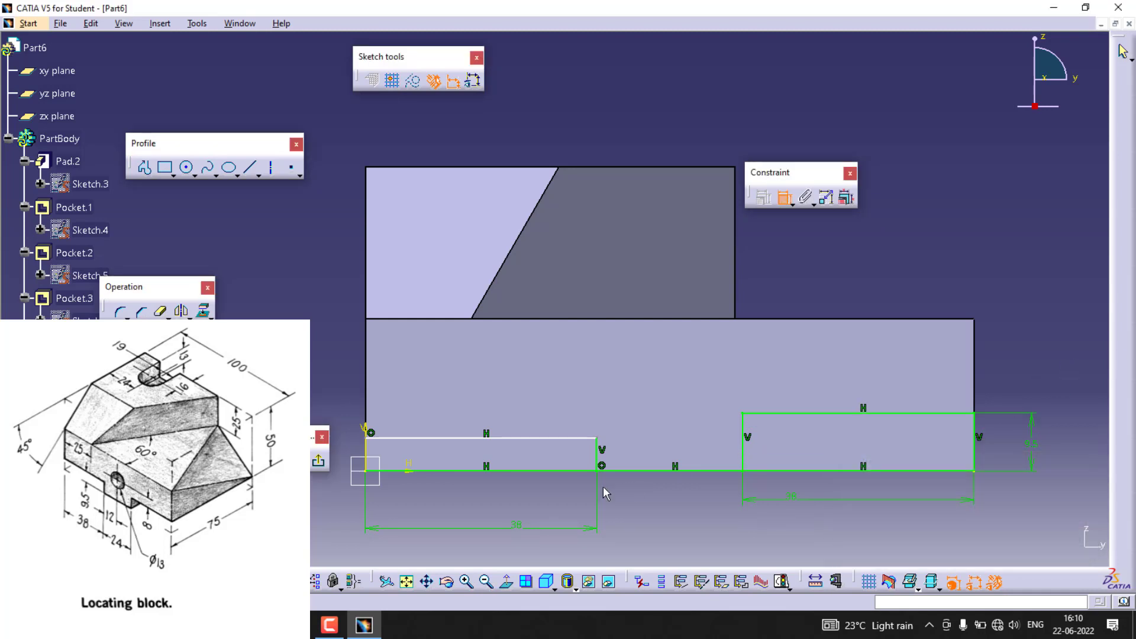
Dimension the height of the recess at the origin and set it to 9.5 mm
left_click(535, 439)
left_click(535, 471)
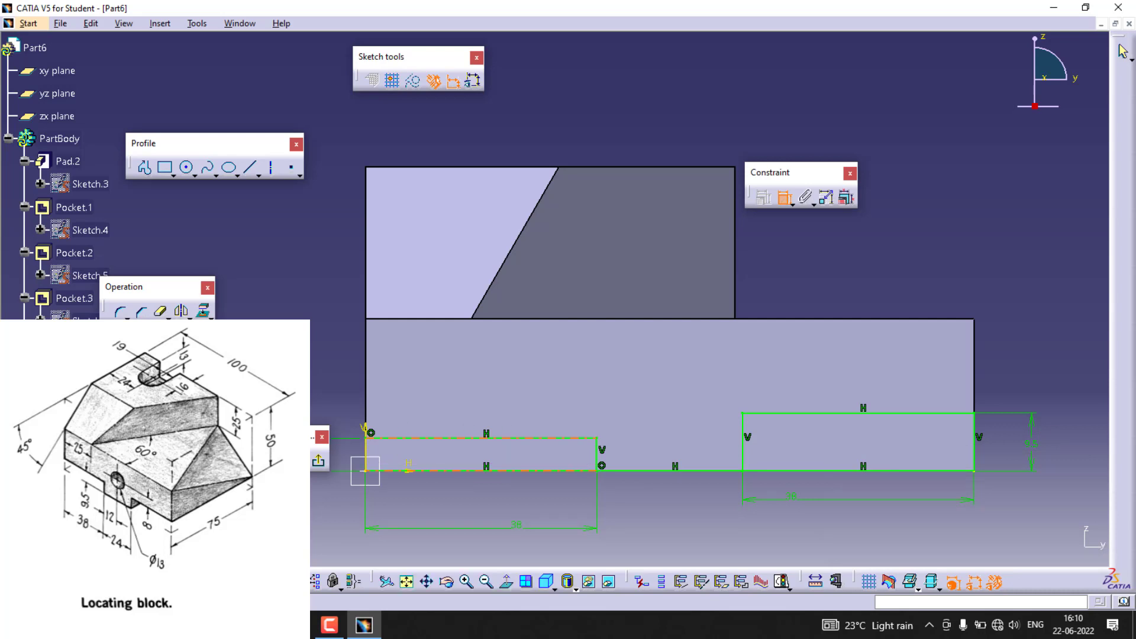
double_click(365, 471)
type("9.5mm")
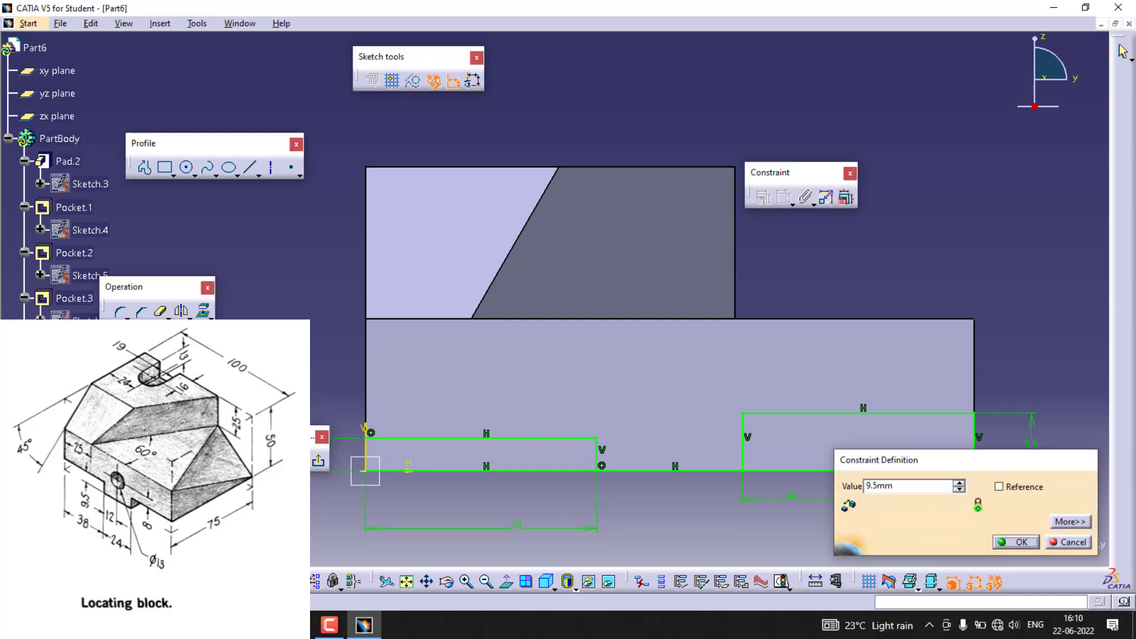
key("Return")
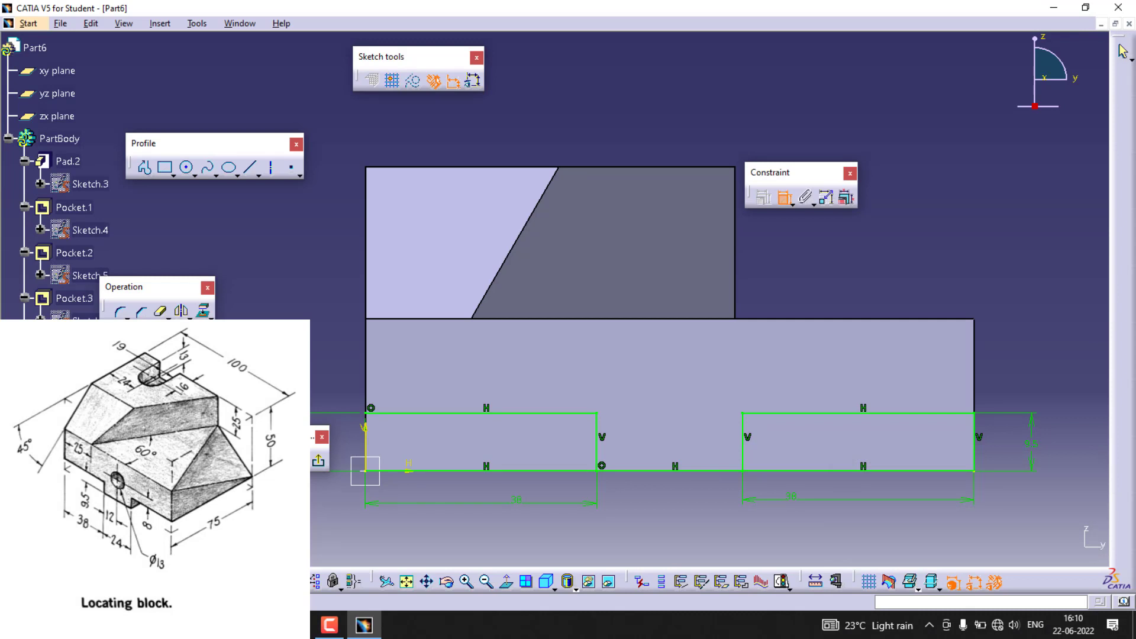
Draw a circle above the gap between the two recesses and set its diameter to 13 mm
left_click(187, 167)
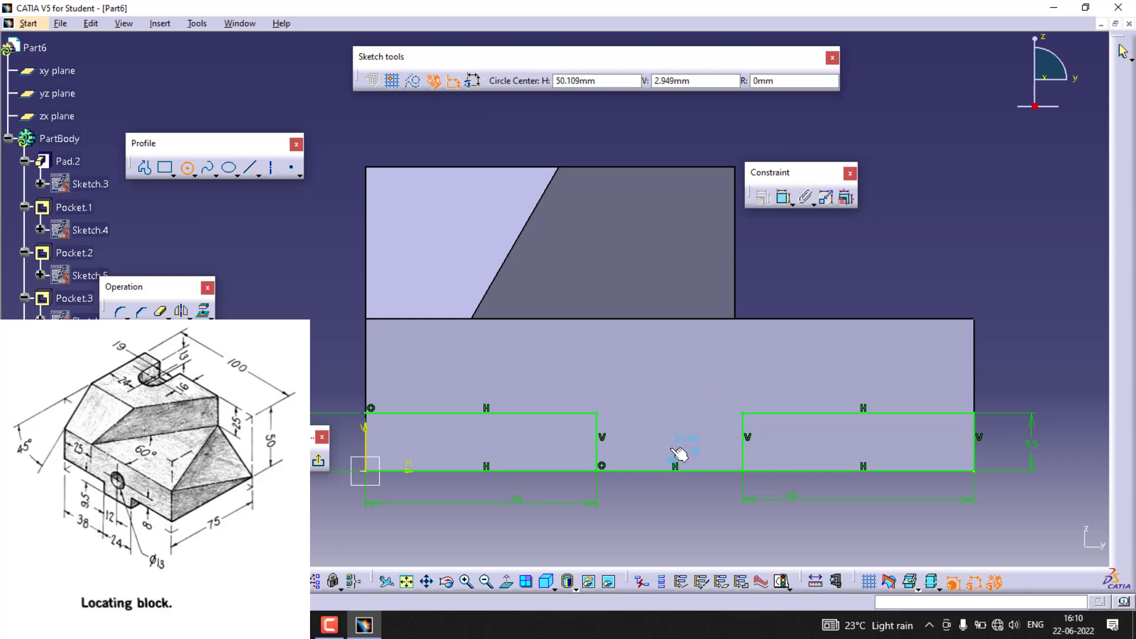
left_click(673, 384)
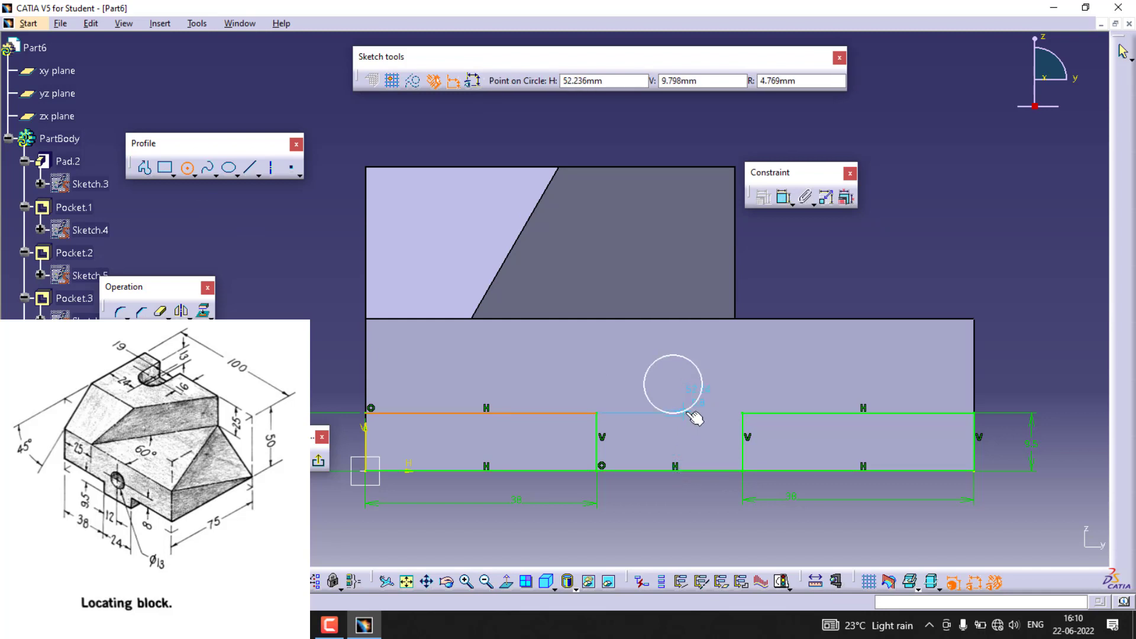
left_click(689, 417)
left_click(784, 197)
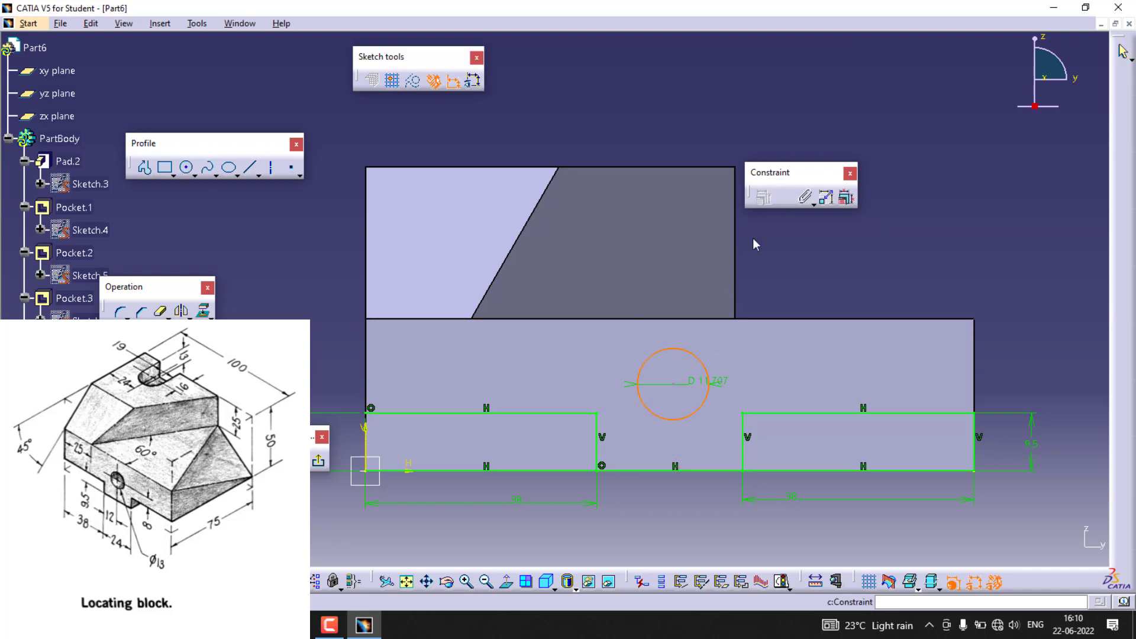
left_click(708, 372)
left_click(805, 274)
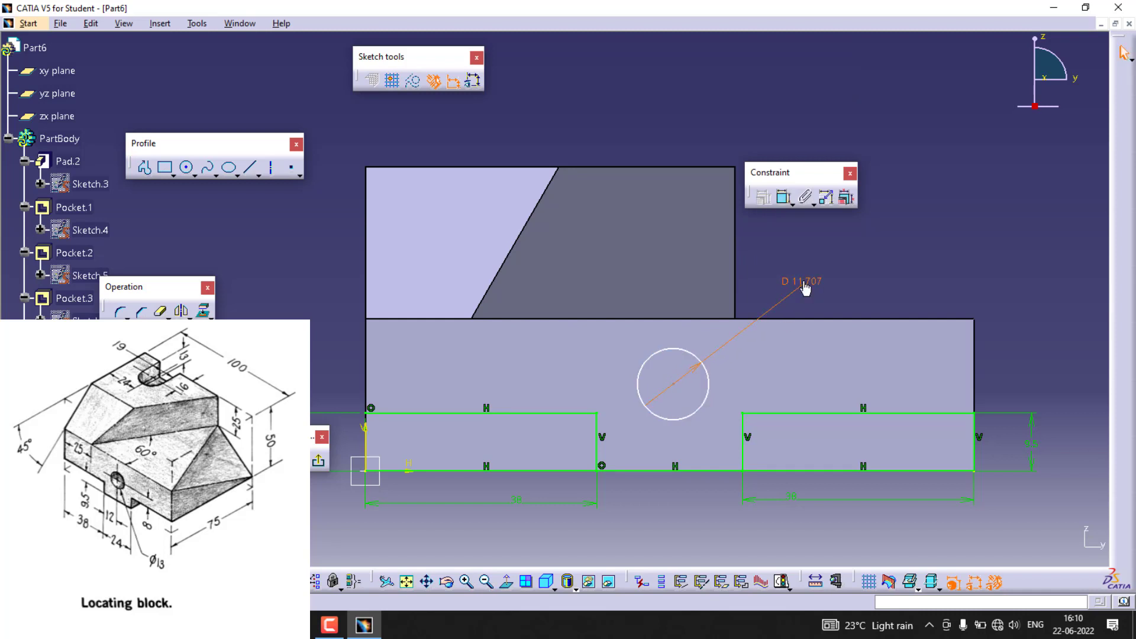
double_click(805, 274)
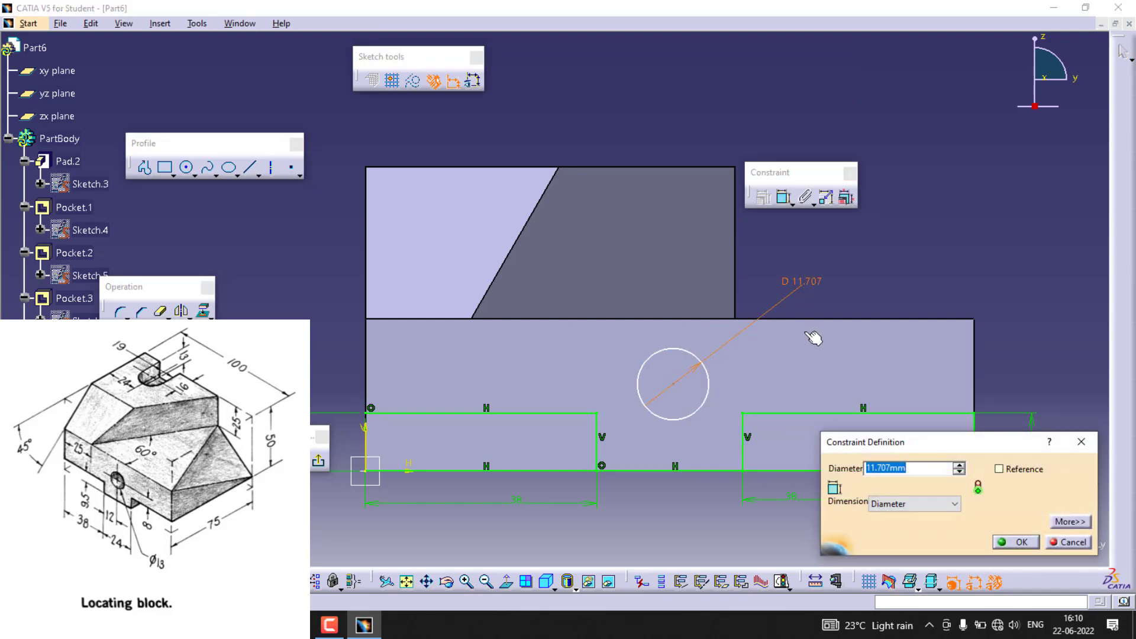
type("13")
key("Return")
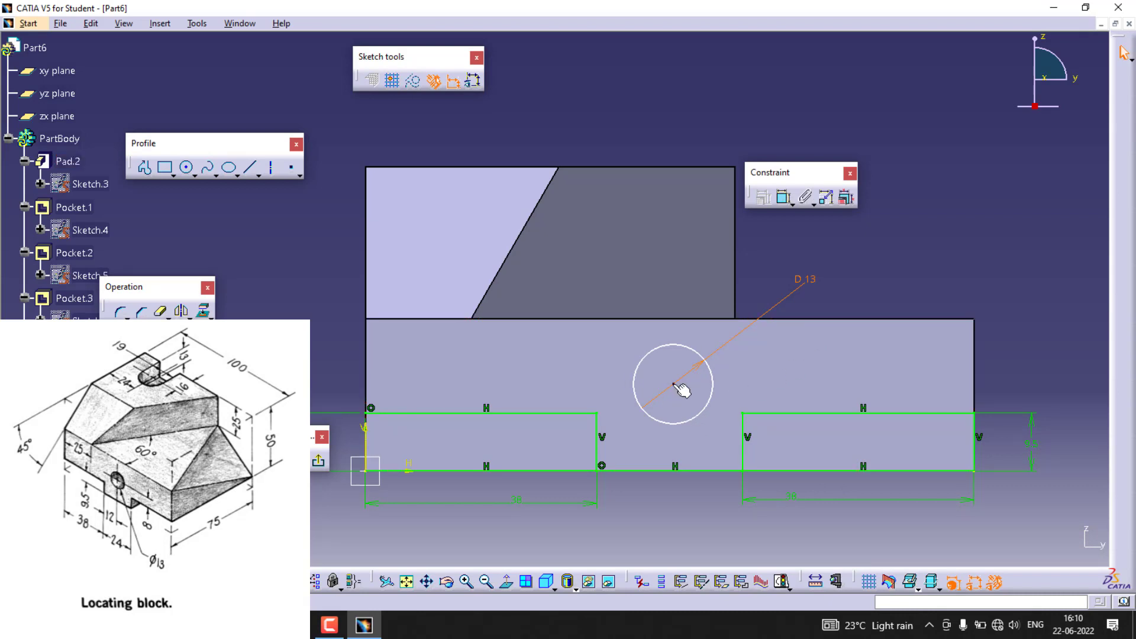
Dimension the circle centre from the block's vertical edge opposite the origin and set the distance to 50 mm
left_click(784, 199)
left_click(975, 385)
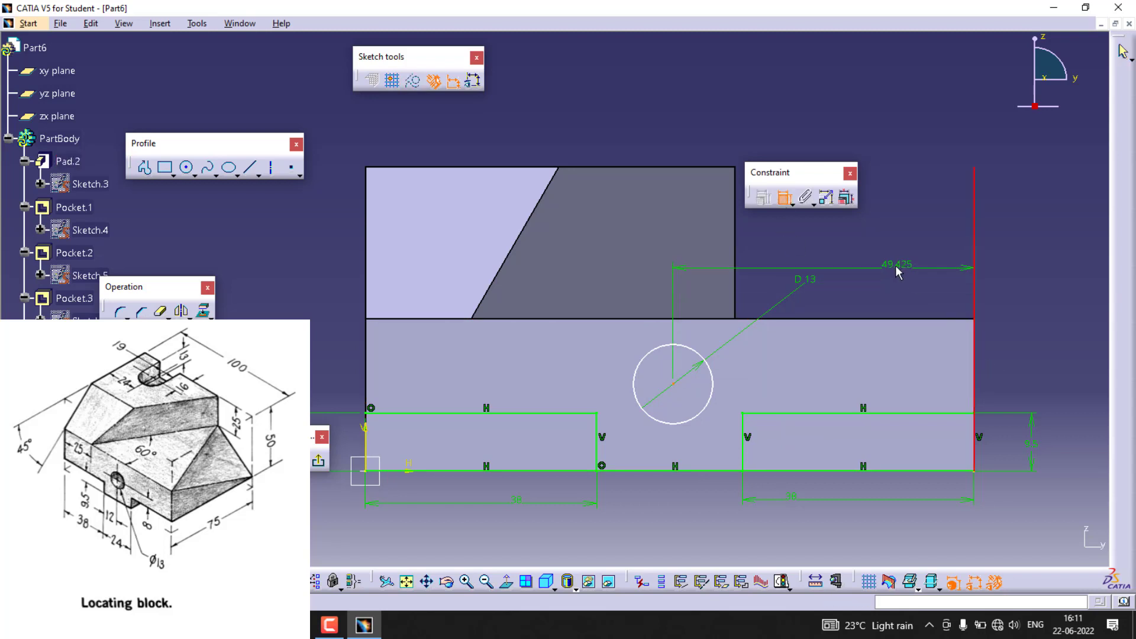
left_click(898, 271)
double_click(901, 264)
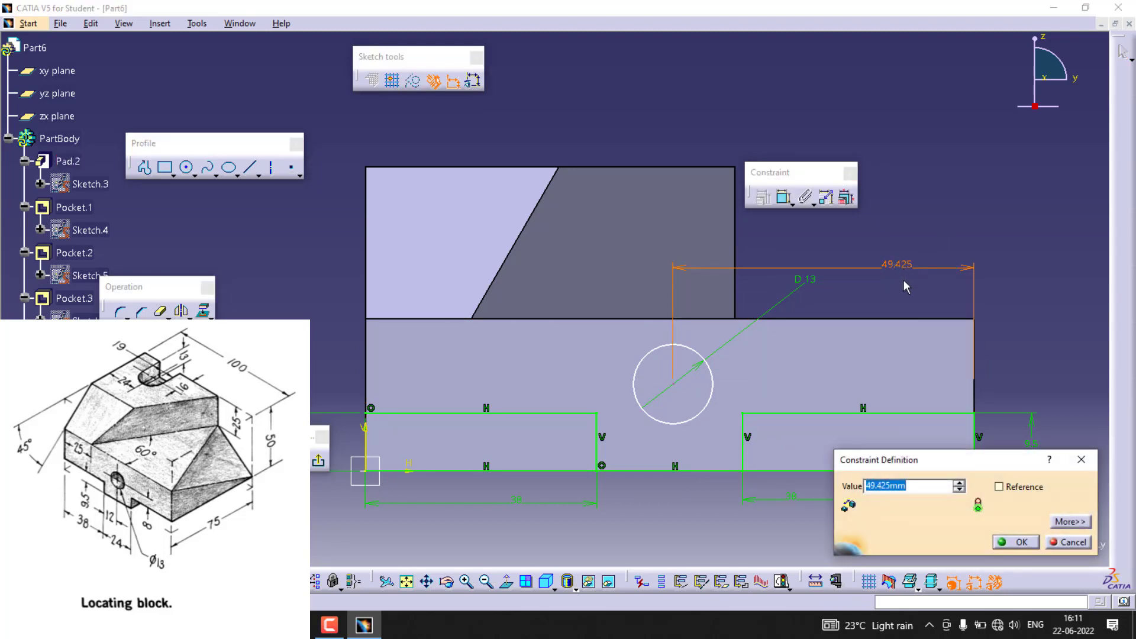
type("50")
key("Return")
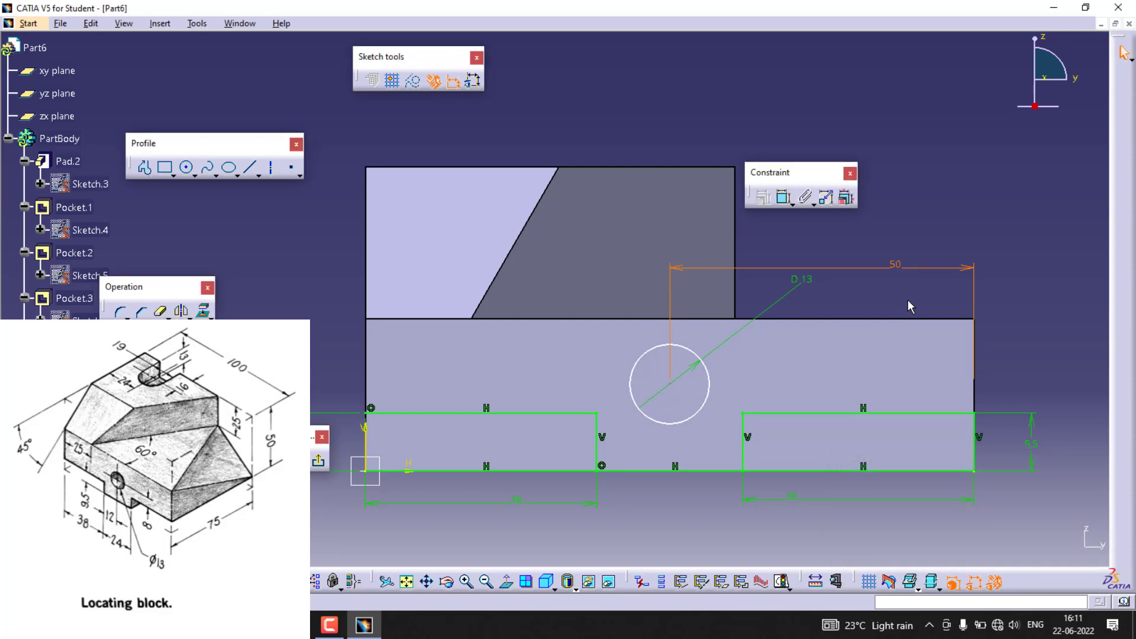
Dimension the circle centre's height above the upper line of the recess opposite the origin and set it to 8 mm
left_click(816, 413)
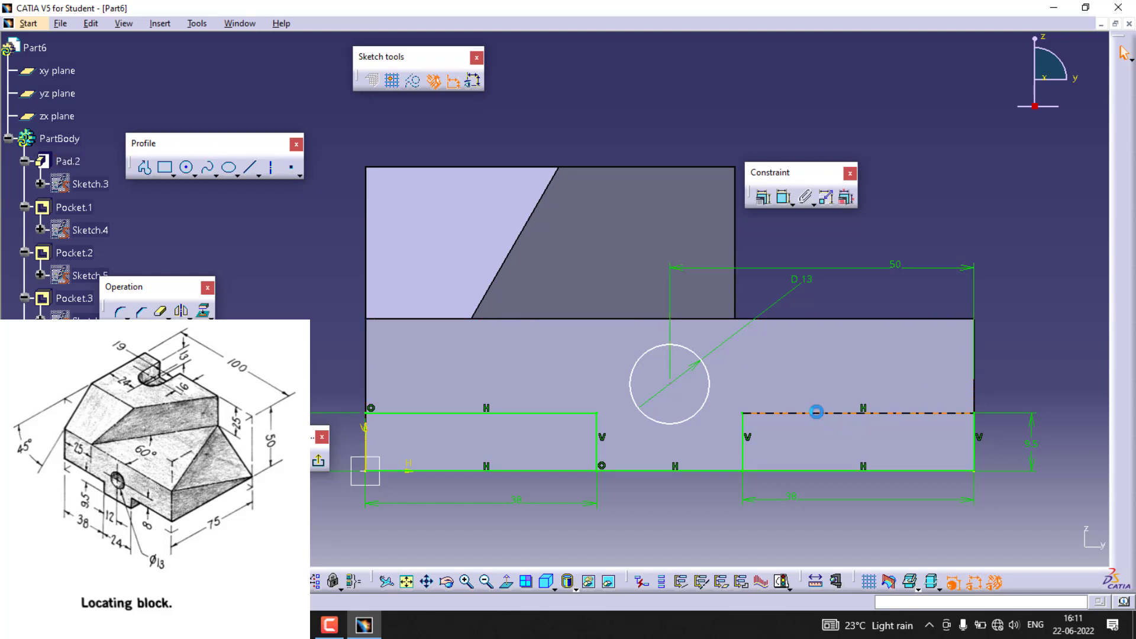
left_click(784, 197)
left_click(812, 413)
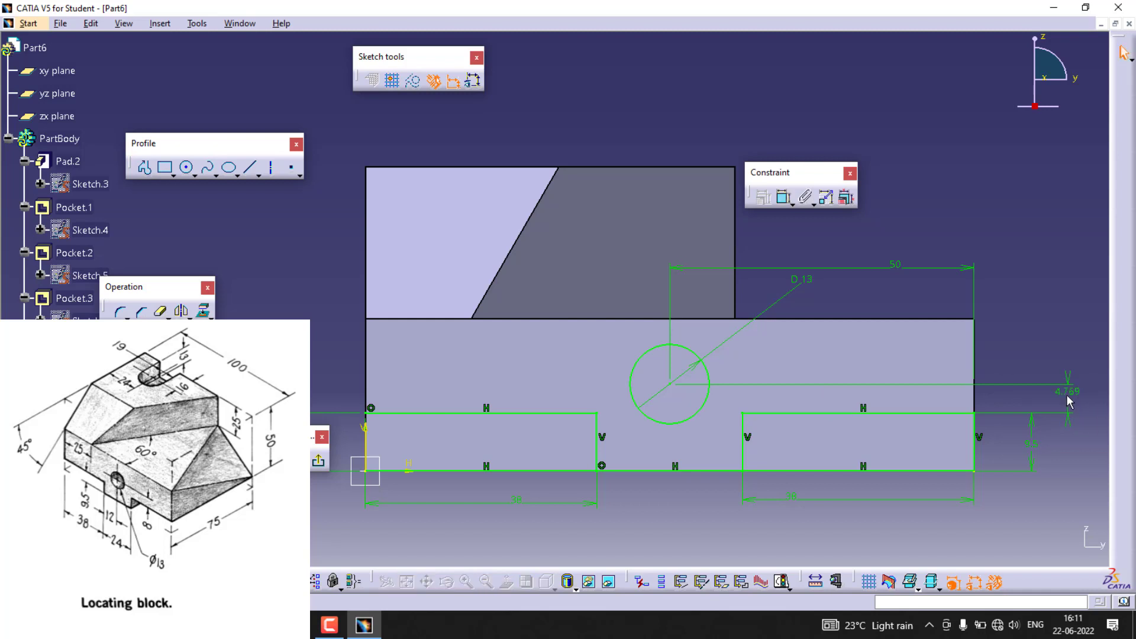
left_click(1070, 390)
double_click(1068, 391)
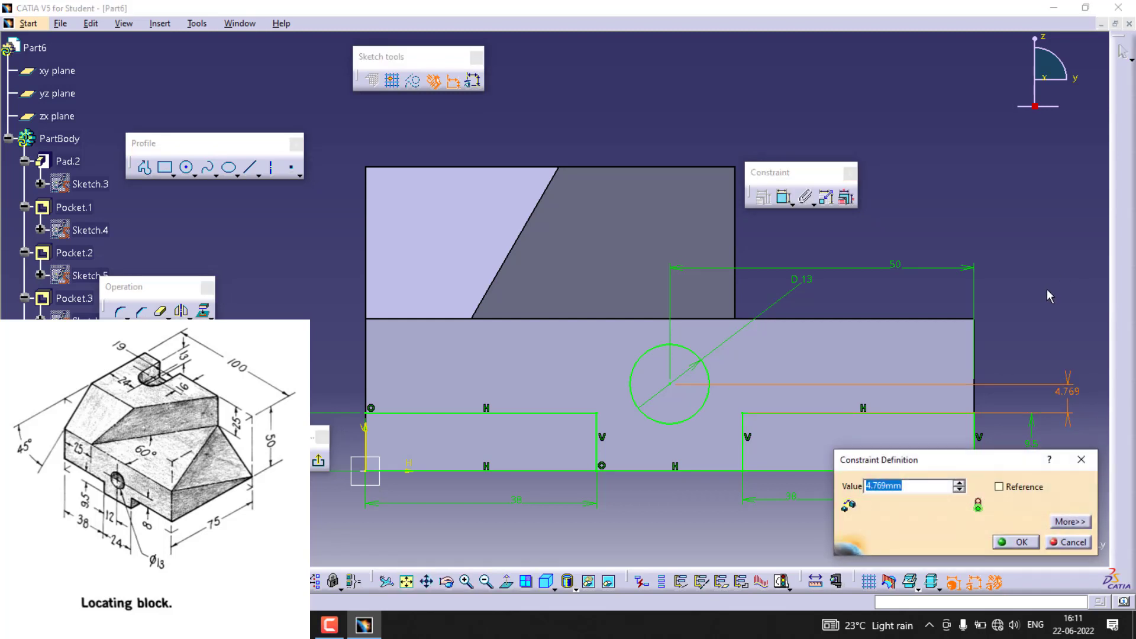
type("8")
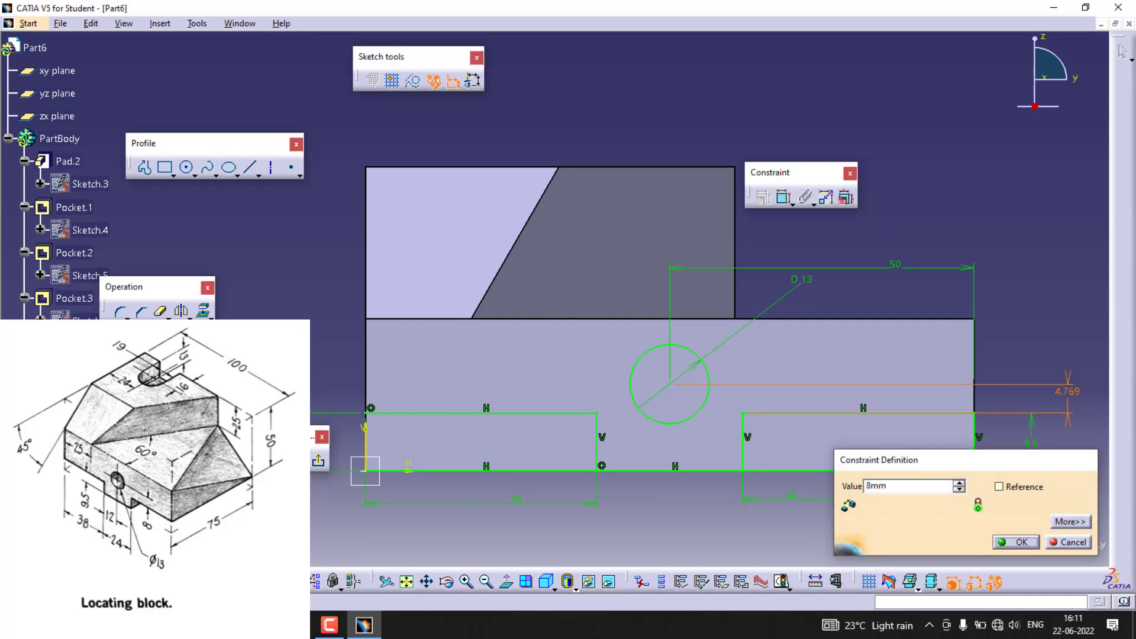
key("Return")
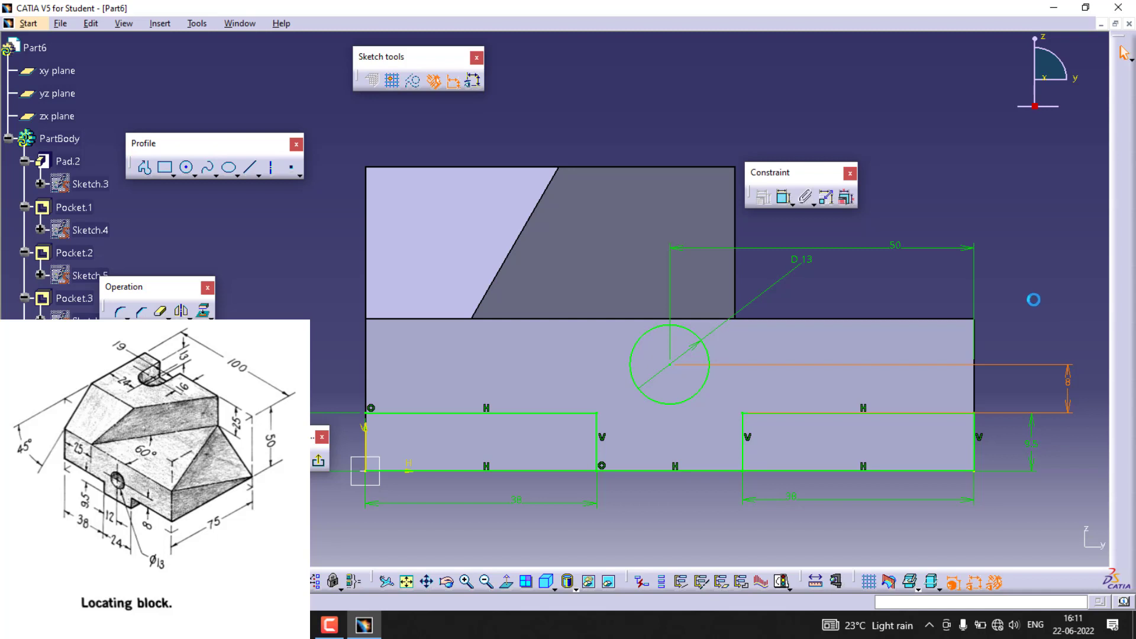
left_click(1033, 299)
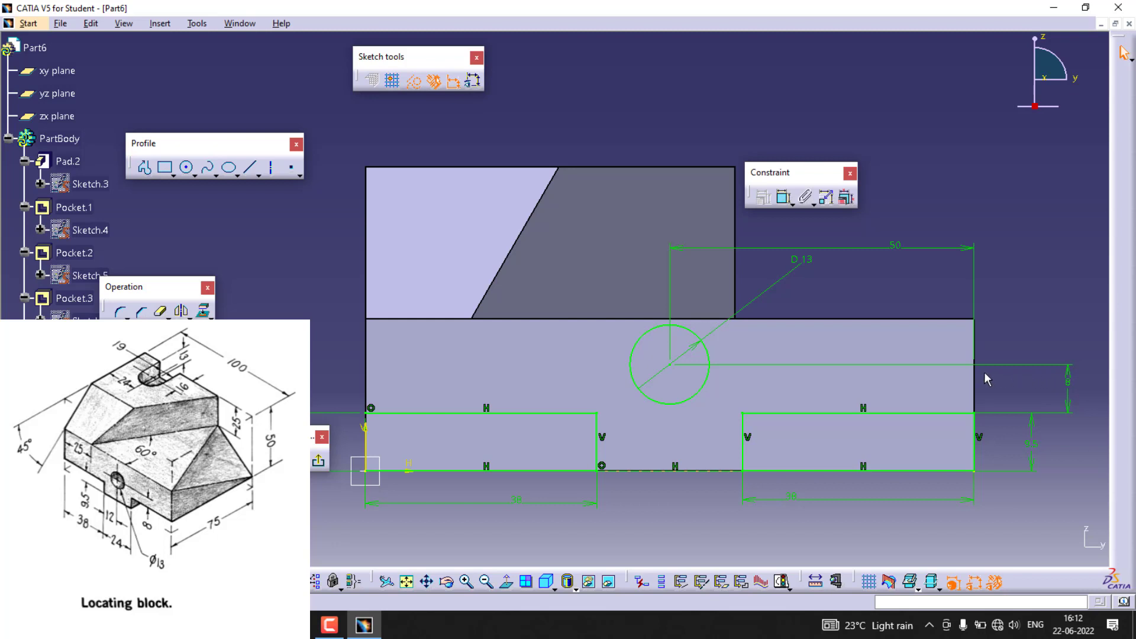
Set the circle centre's distance from the recess's upper line to 4 mm and finish the sketch
double_click(1068, 382)
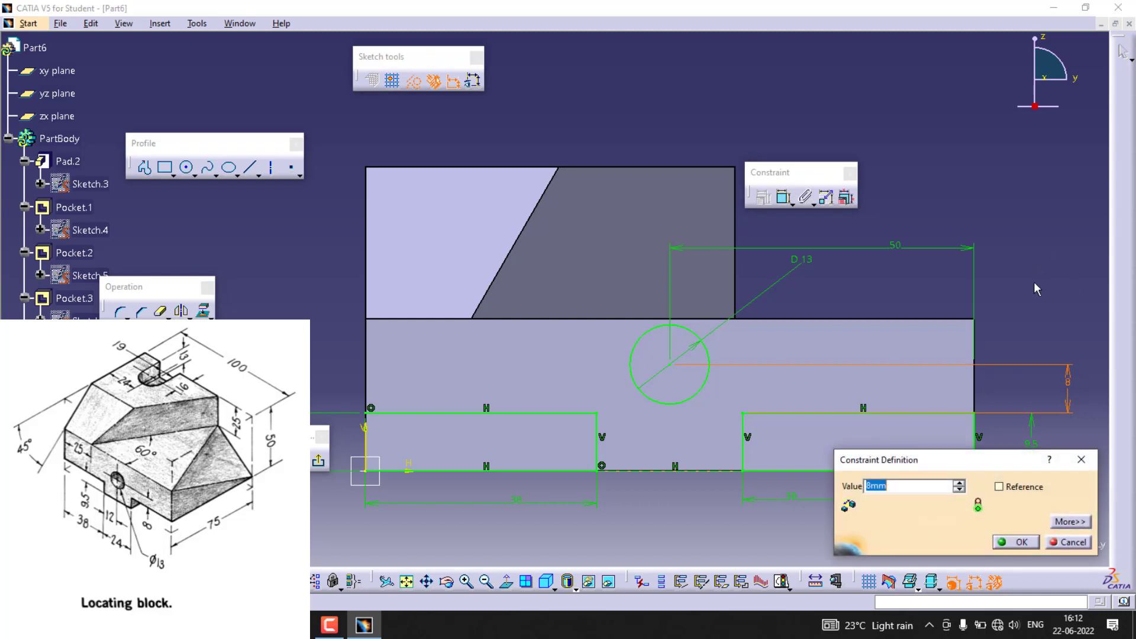
type("4")
key("Return")
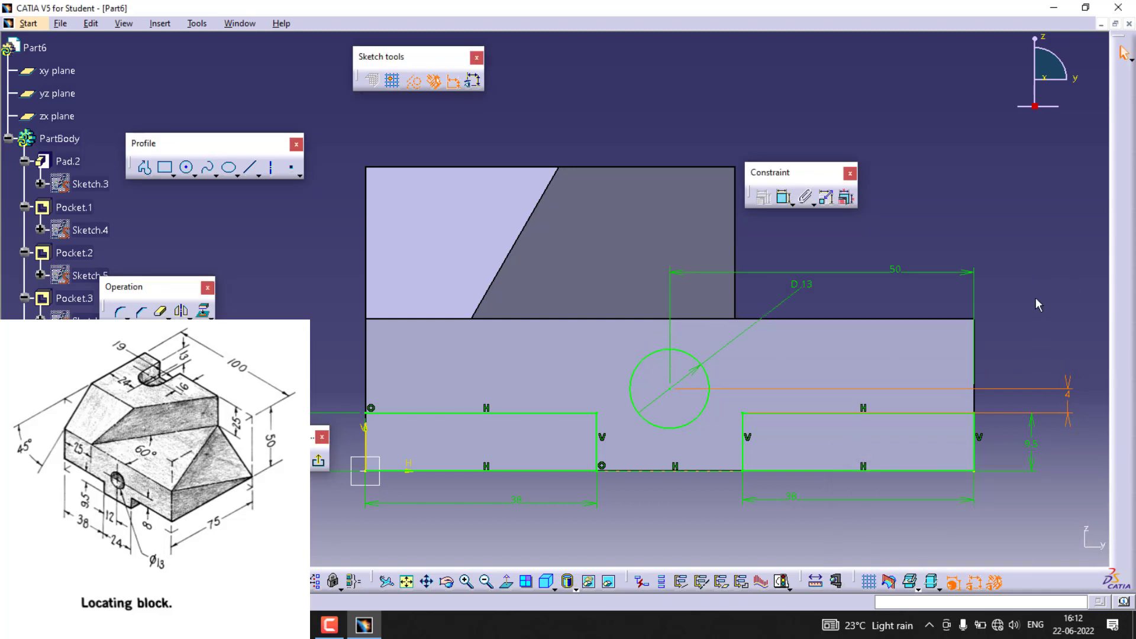
left_click(998, 311)
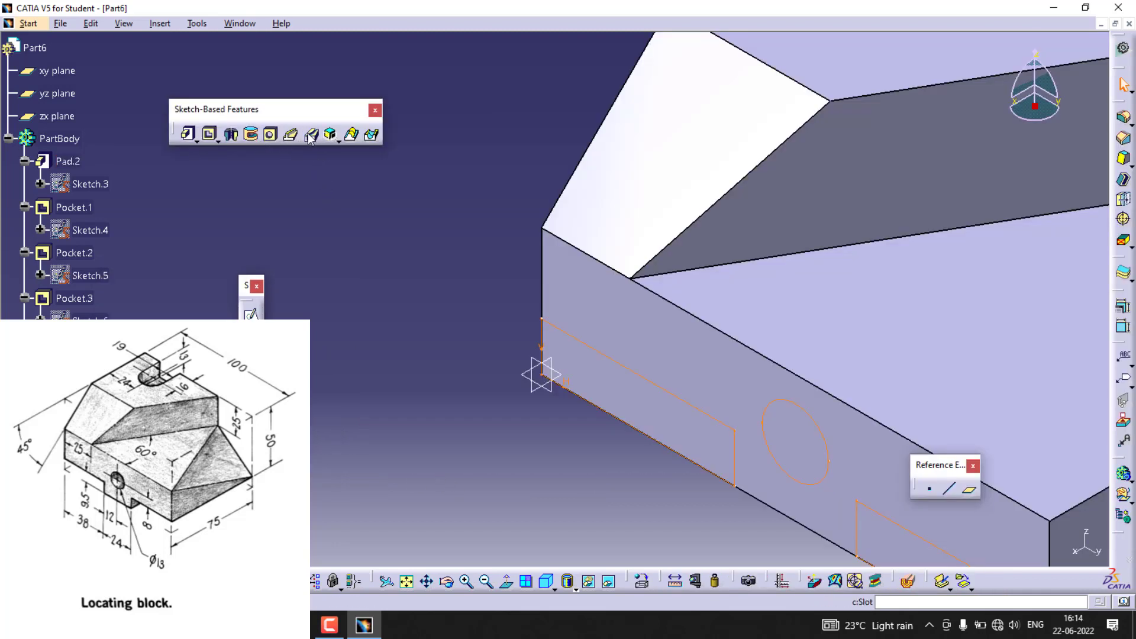
Cut the two bottom recesses and the round hole from the side-face sketch with an Up to next pocket
left_click(210, 134)
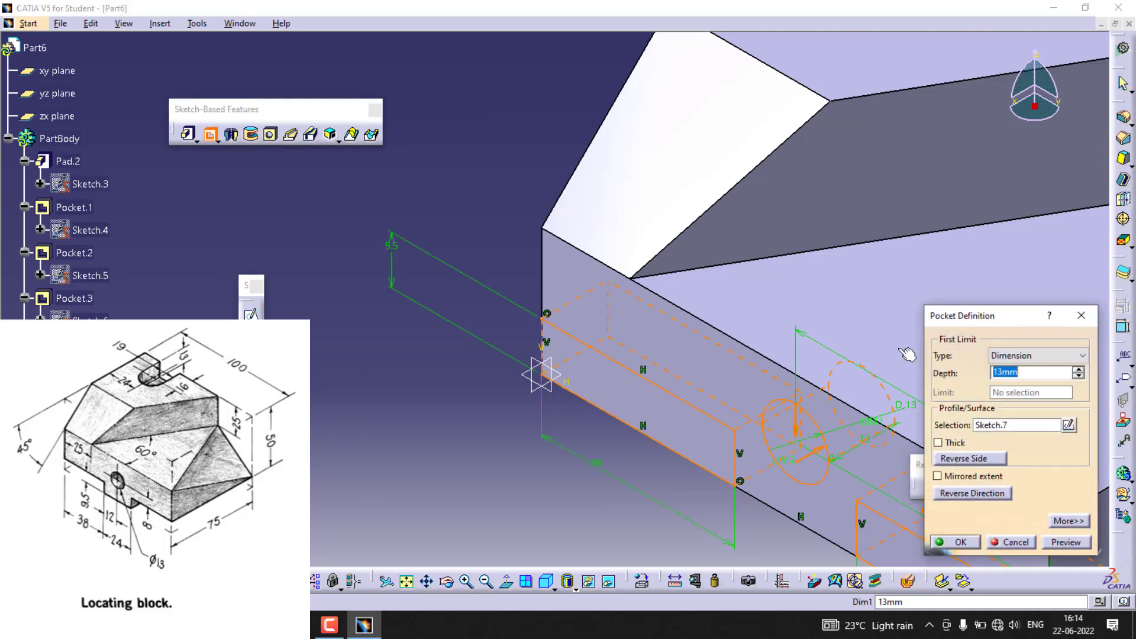
left_click(1005, 355)
left_click(1006, 383)
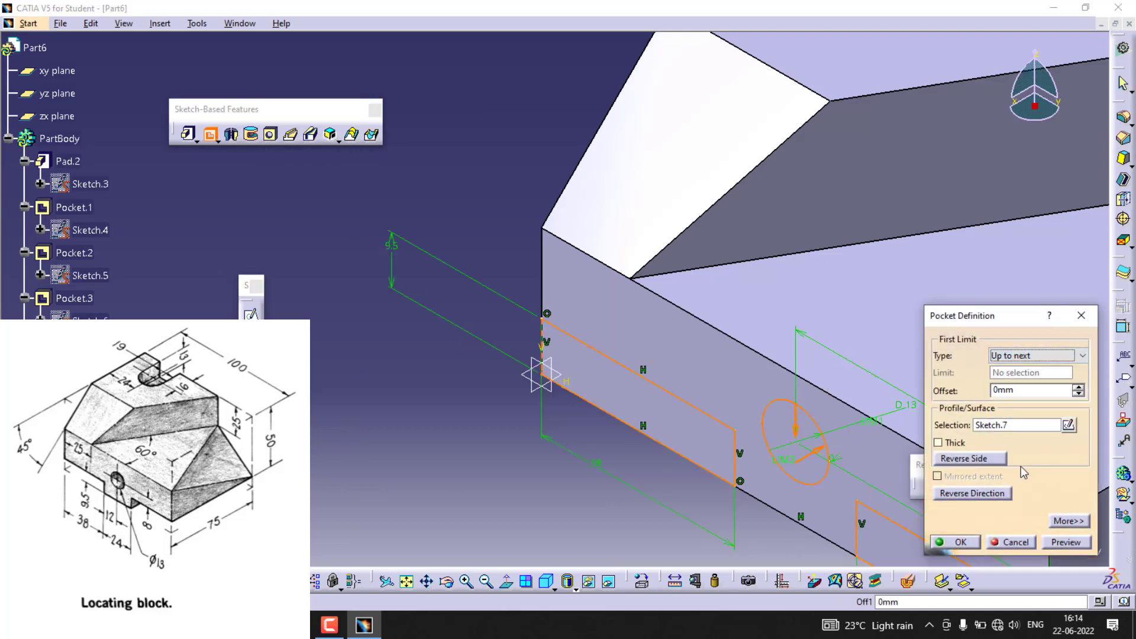
middle_click_drag(627, 493, 556, 492)
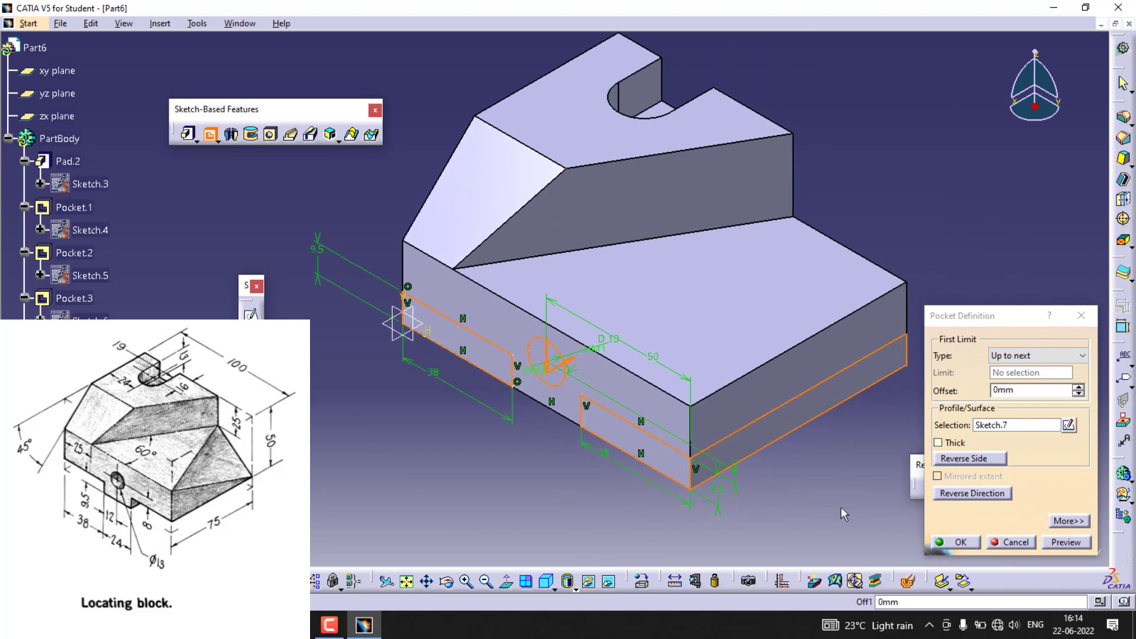
left_click(1065, 542)
left_click(964, 544)
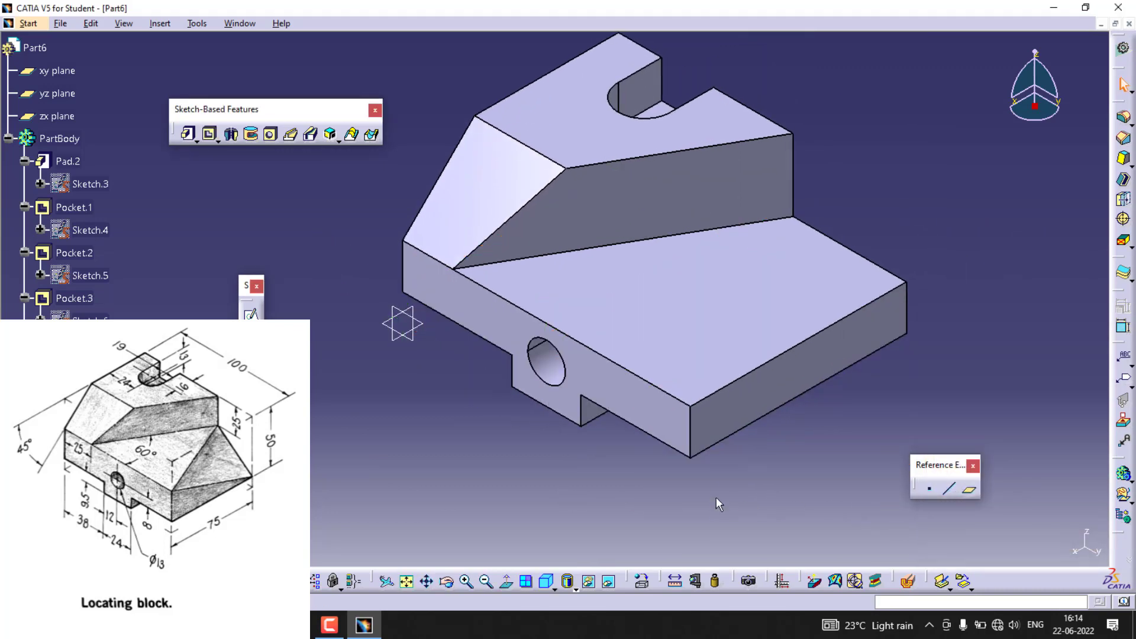
Create a reference point on the upper corner where the end face meets the side face with the round hole
middle_click_drag(712, 488, 710, 514)
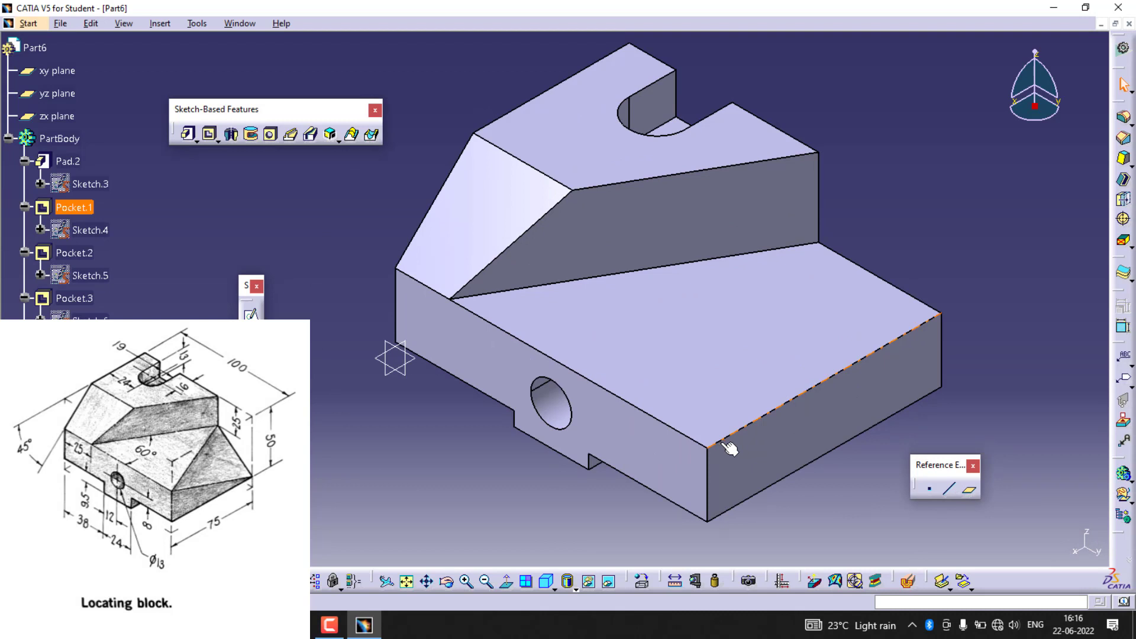
left_click(930, 489)
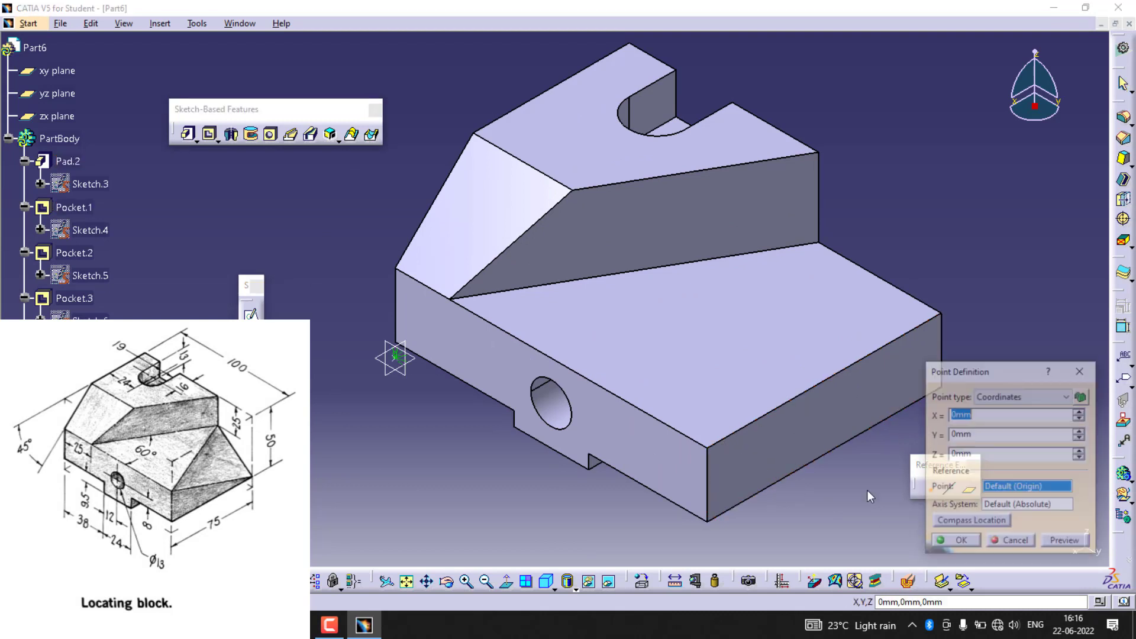
left_click(709, 445)
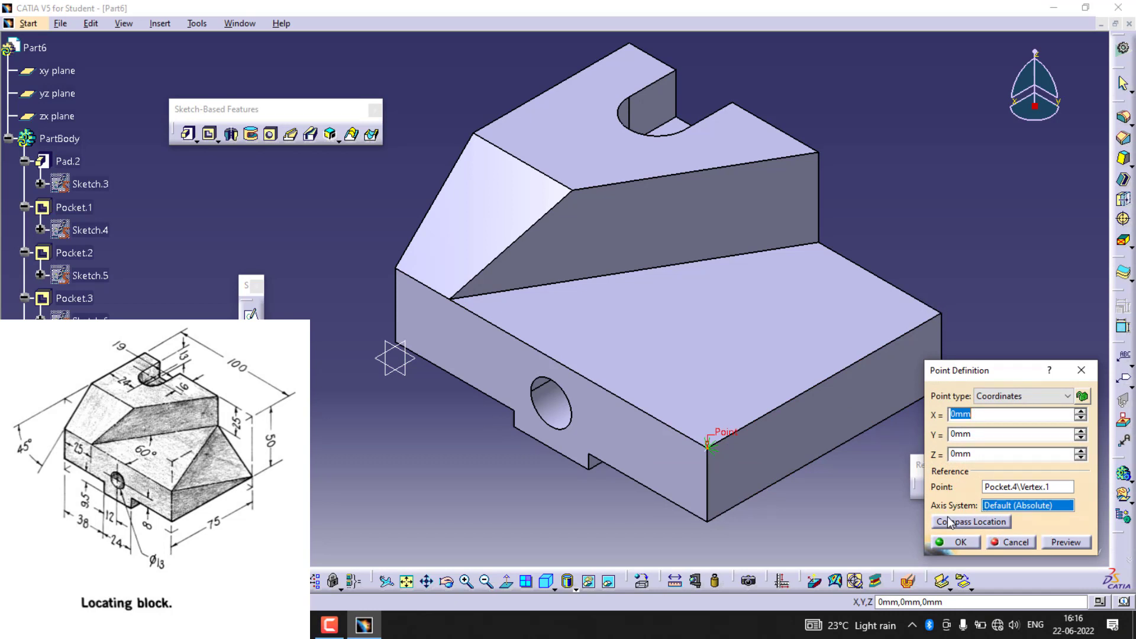
left_click(965, 545)
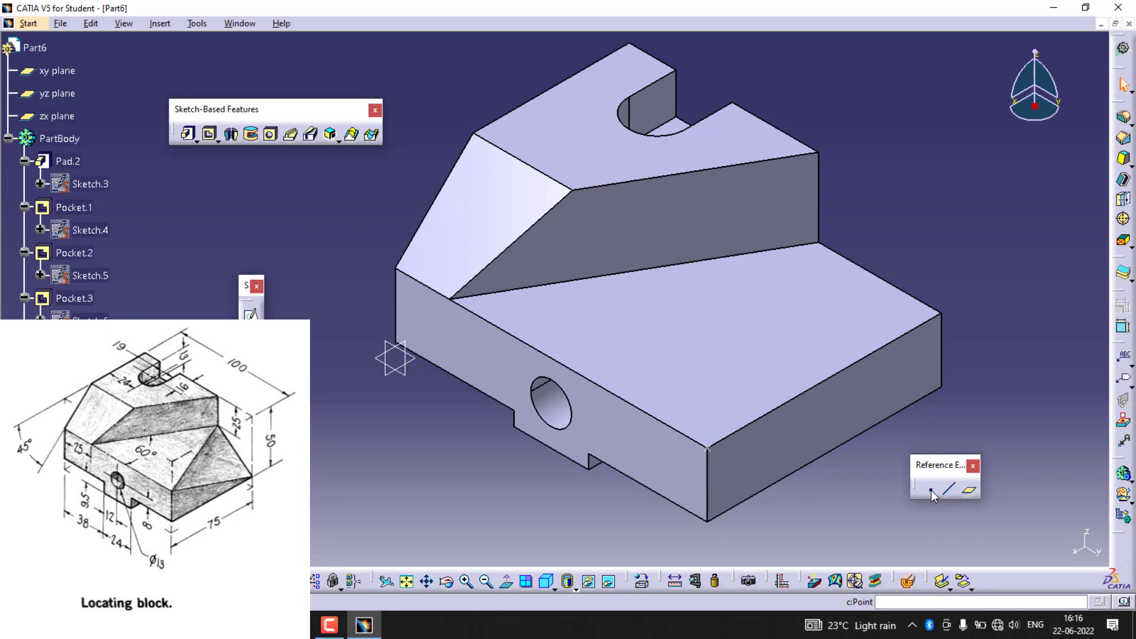
Create a reference point on the other upper corner of the same end face, at the far end of its top edge
left_click(931, 491)
left_click(943, 310)
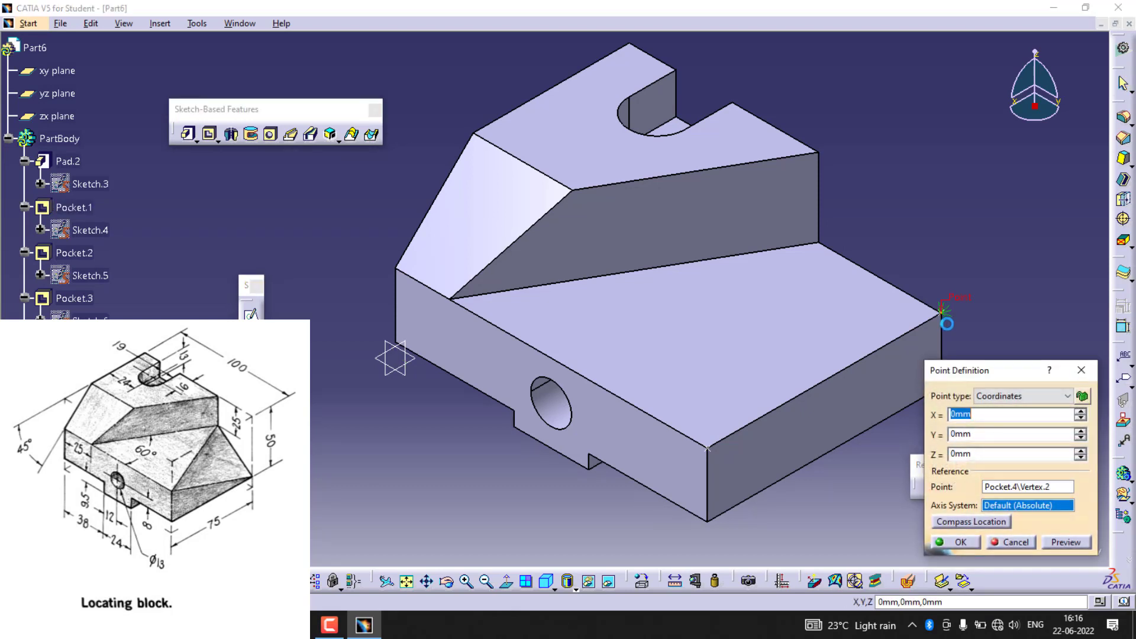
left_click(954, 542)
Create a reference point on the lower step's far corner, where the raised block's angled wall meets the step face
left_click(935, 494)
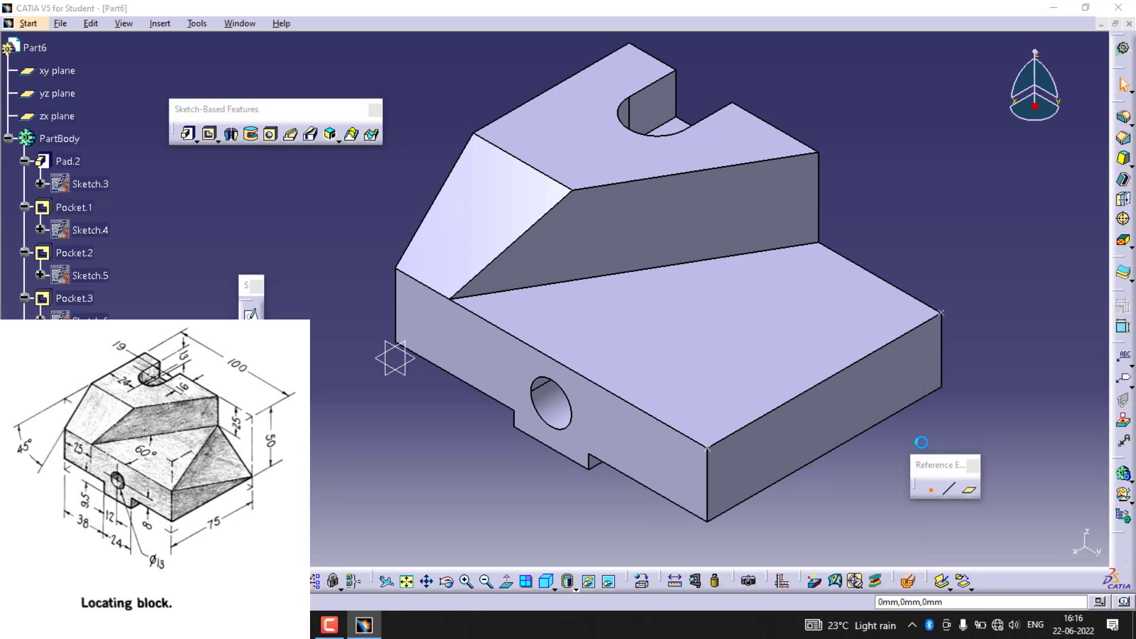
left_click(821, 243)
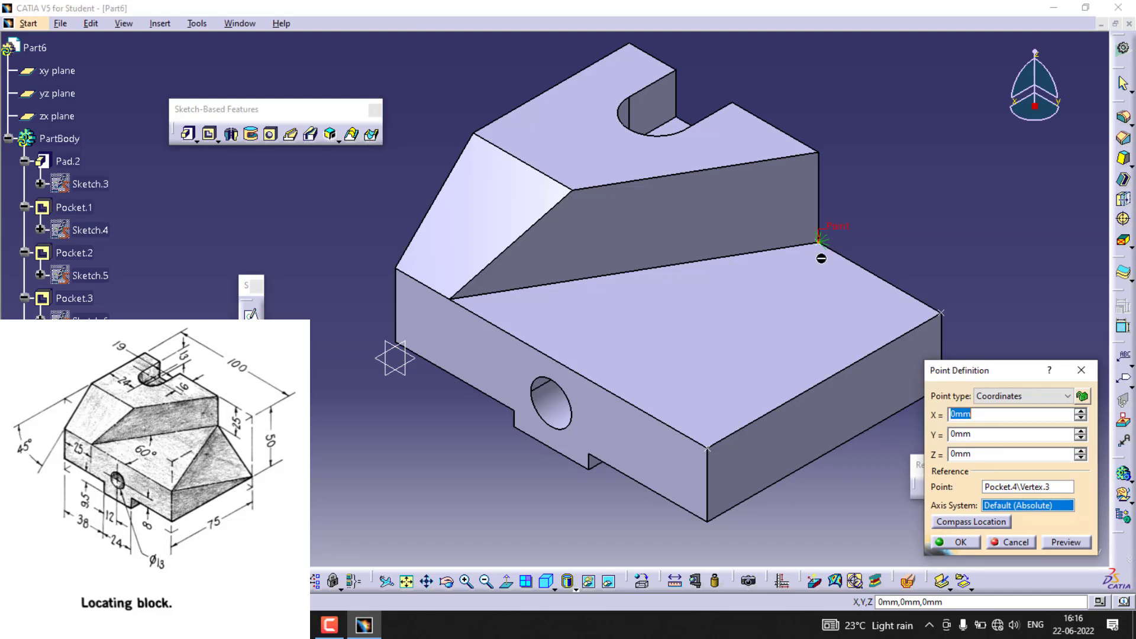
left_click(954, 542)
Create a reference plane through the three points on the lower step's upper face
left_click(975, 491)
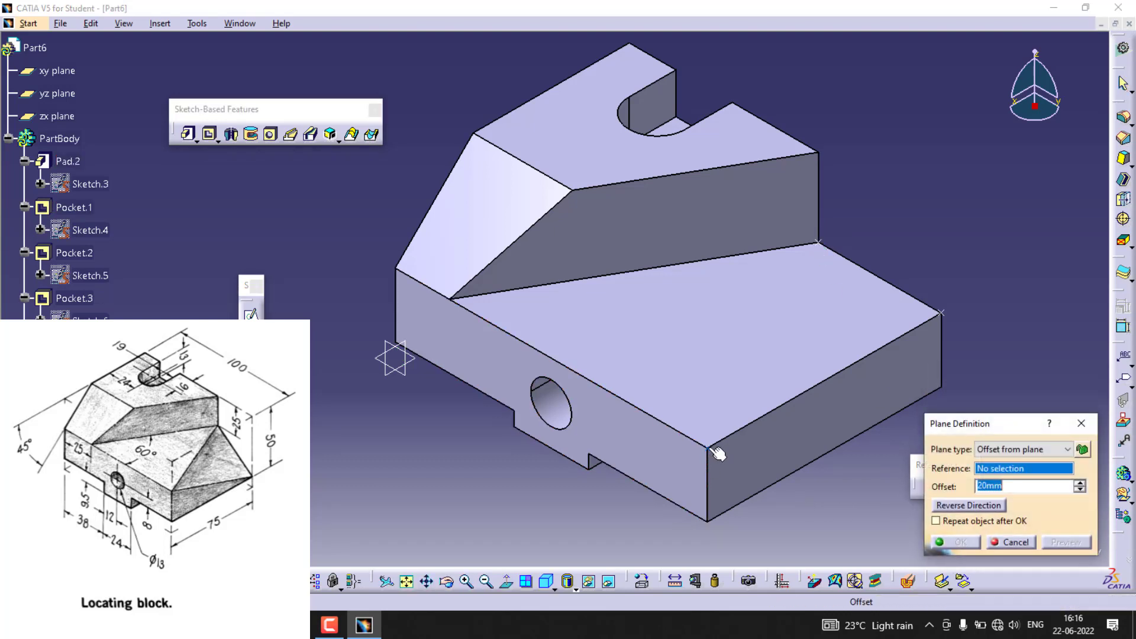
left_click(710, 450)
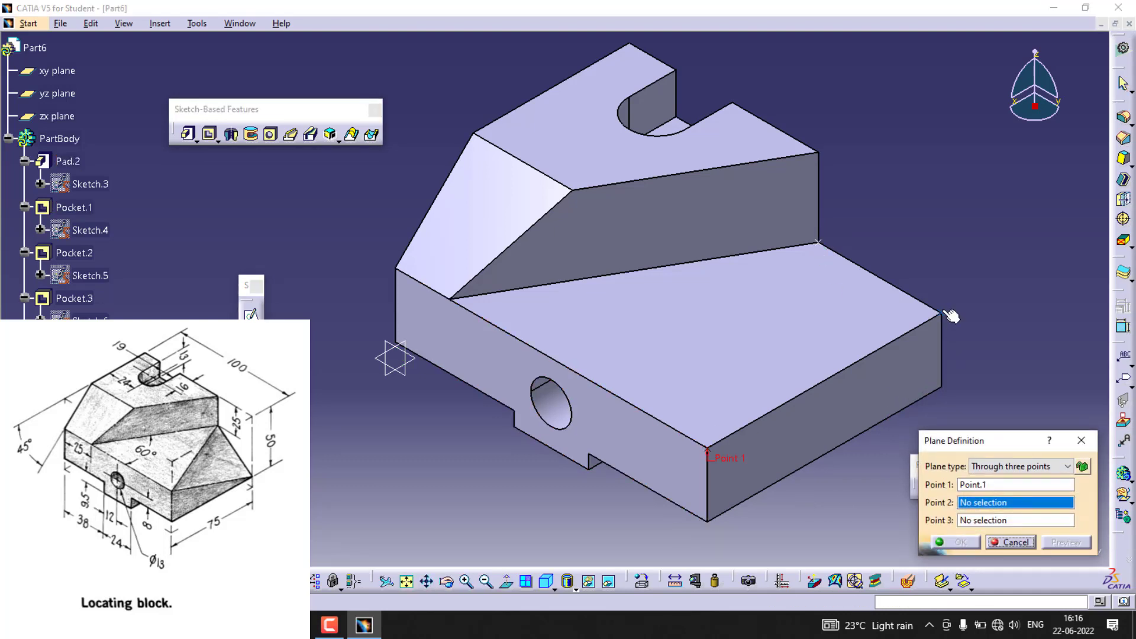
left_click(942, 313)
left_click(818, 242)
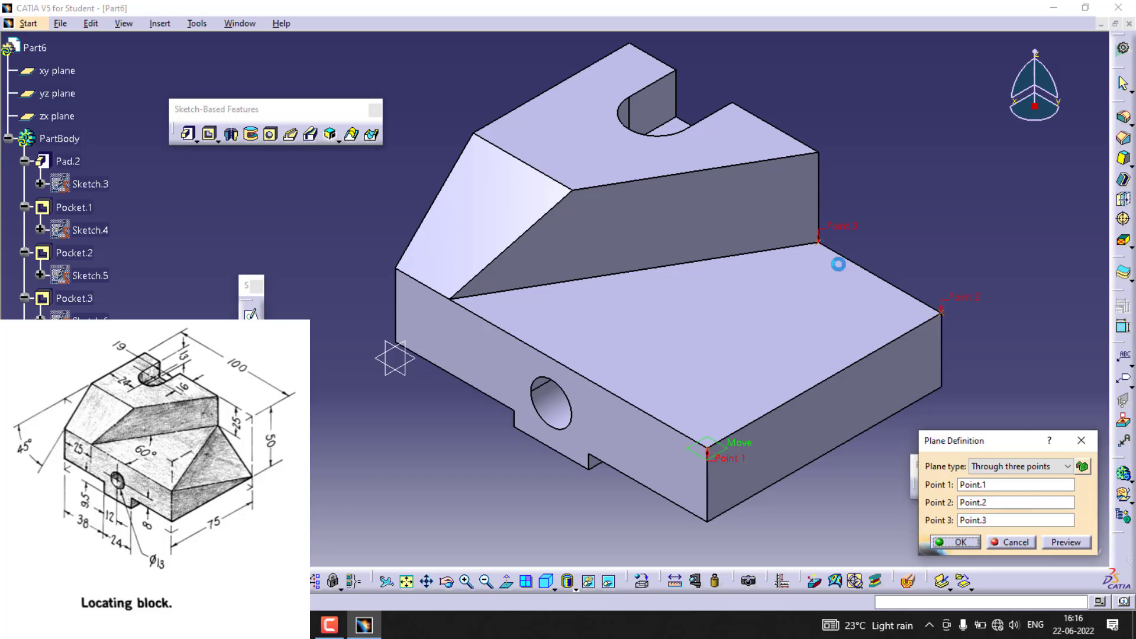
left_click(956, 542)
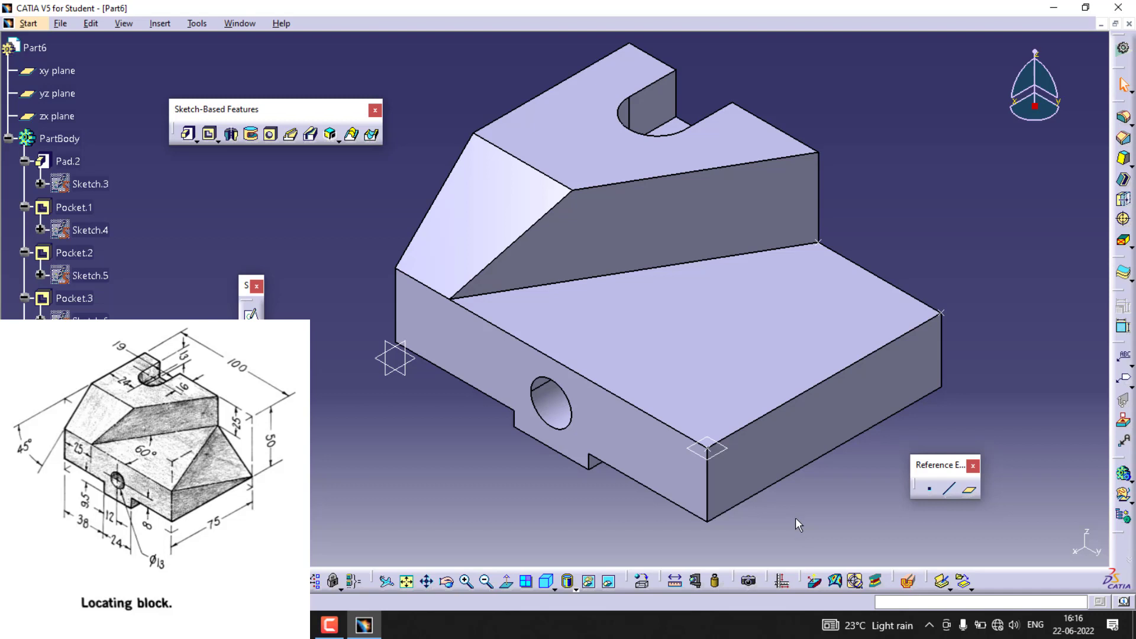
Place an On plane reference point on that plane, picking the end face's far lower corner
left_click(729, 458)
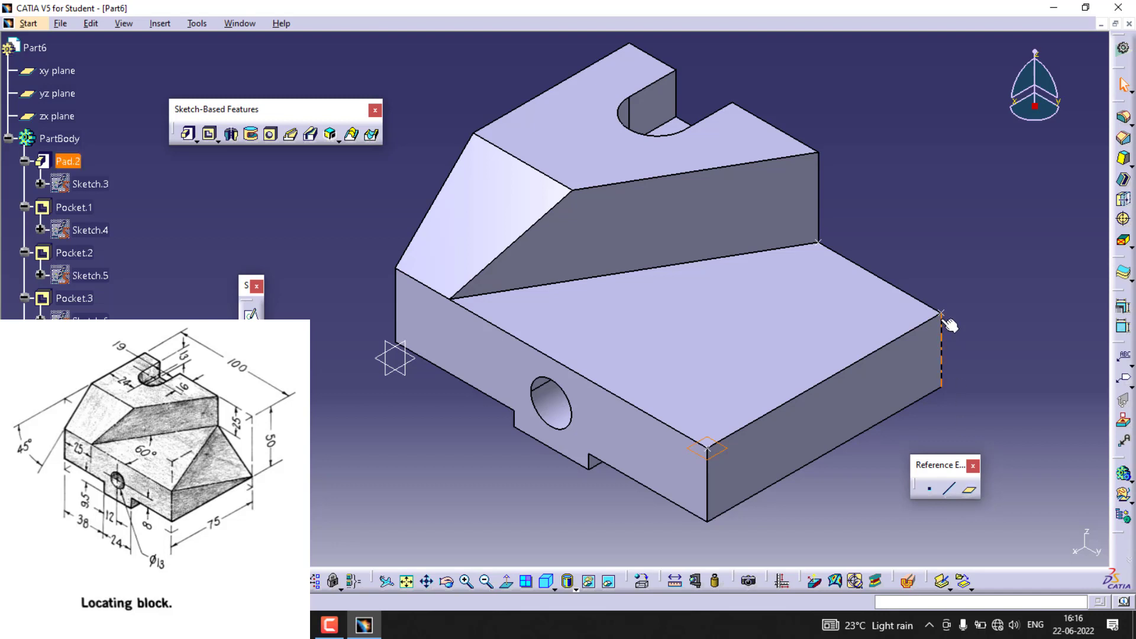
left_click(930, 491)
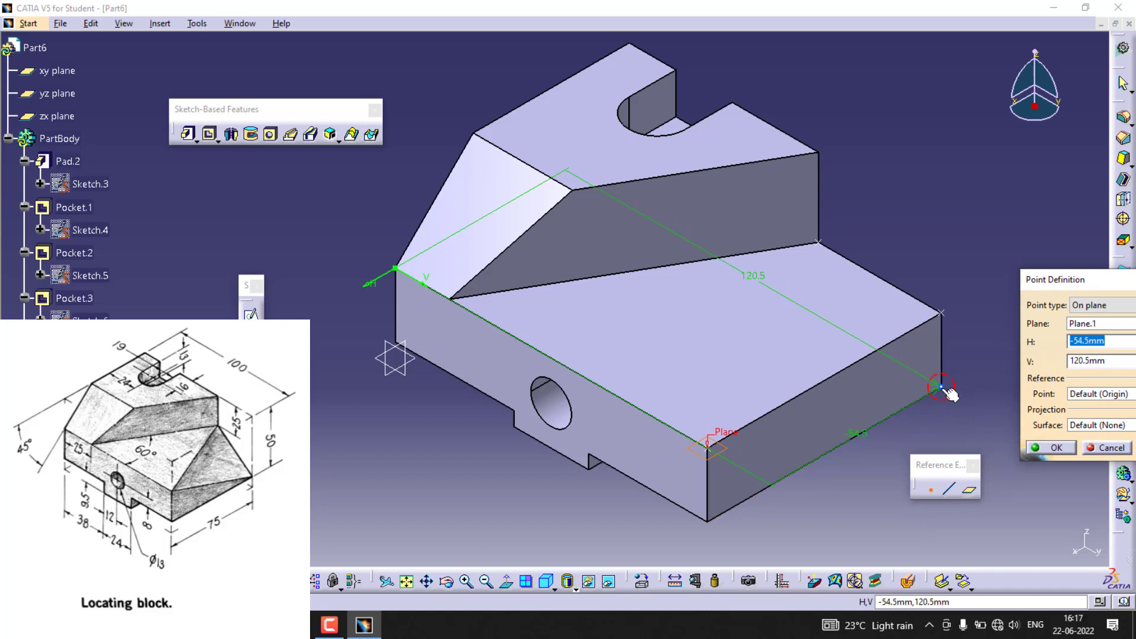
left_click(942, 389)
left_click(1055, 448)
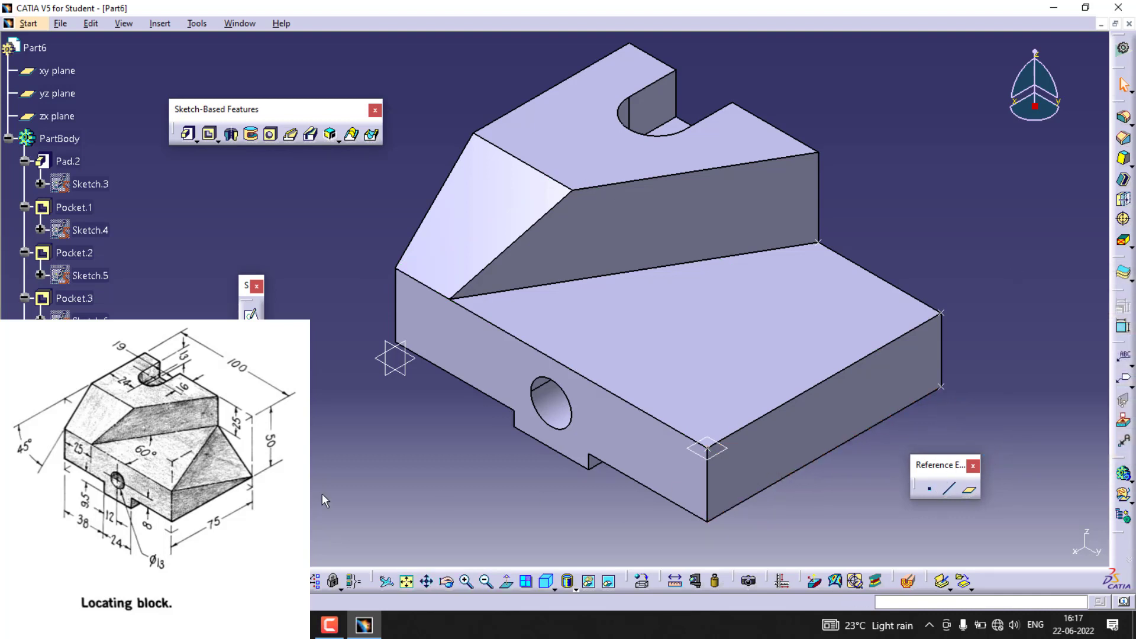
Delete the reference plane that lies on the lower step's upper face
right_click(70, 161)
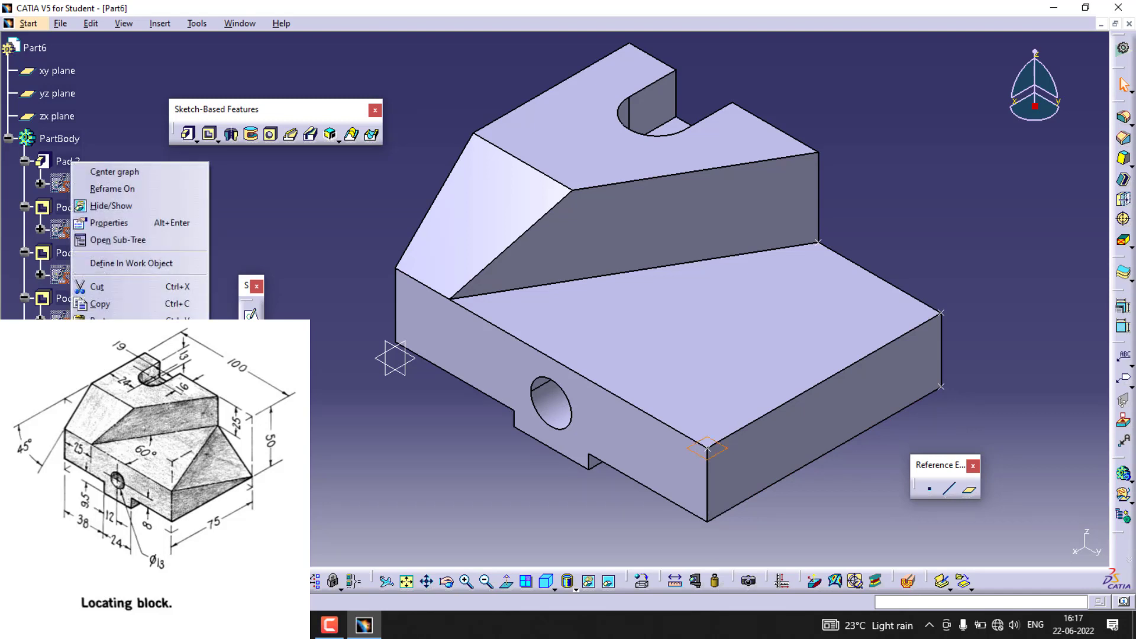
left_click(101, 355)
left_click(1013, 543)
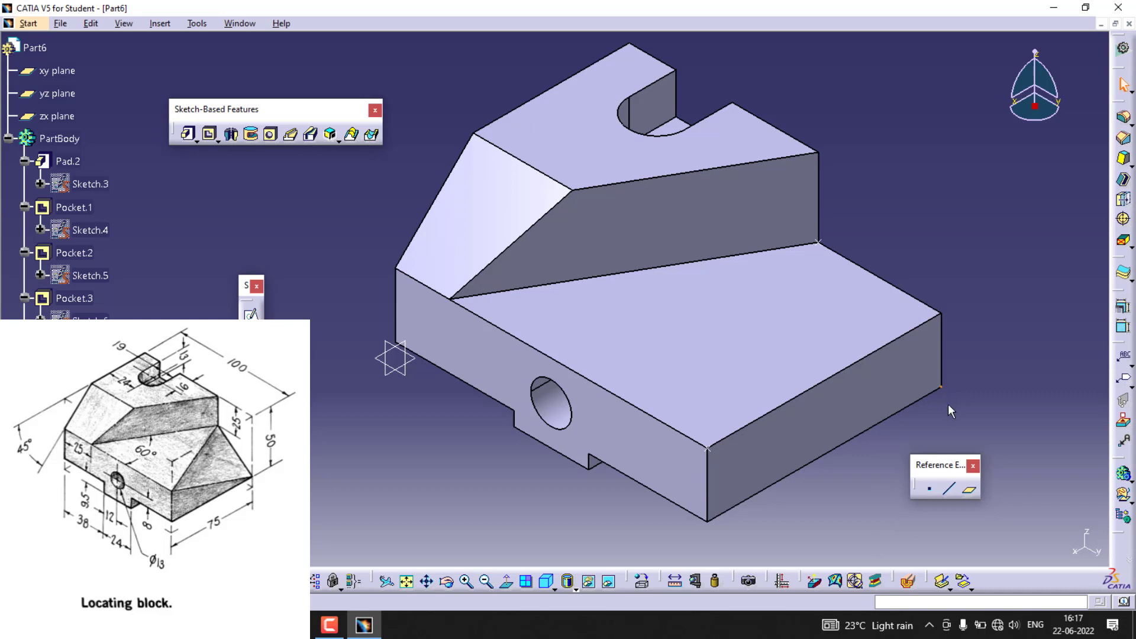
Create a point on the end face's far lower corner and a plane through it, the hole-side upper corner point and the wall-base point
left_click(931, 490)
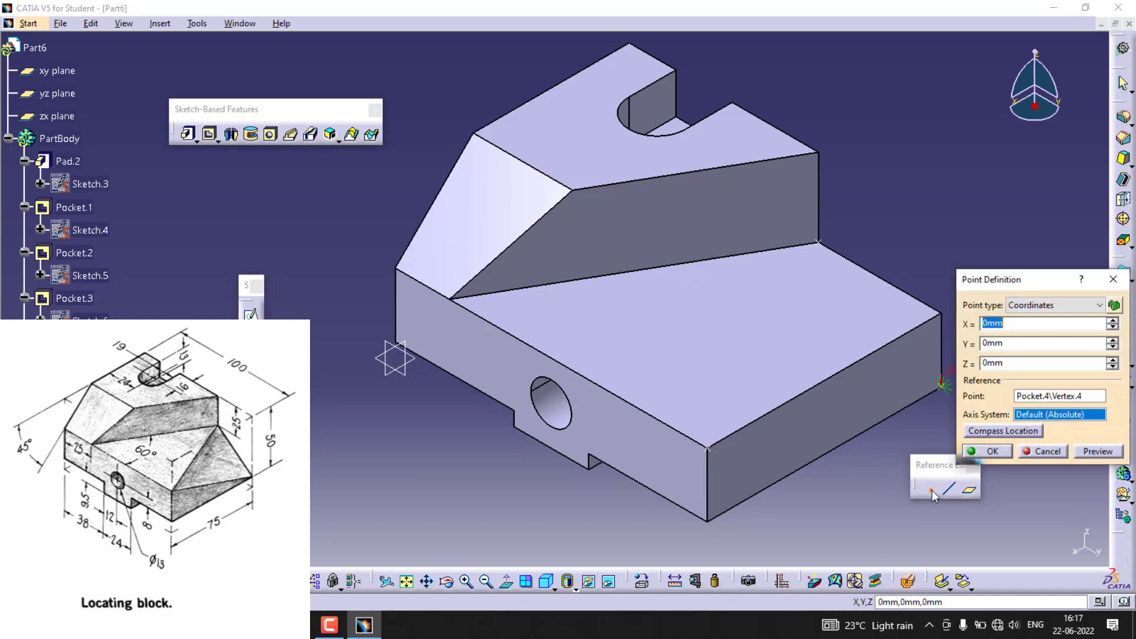
left_click(987, 452)
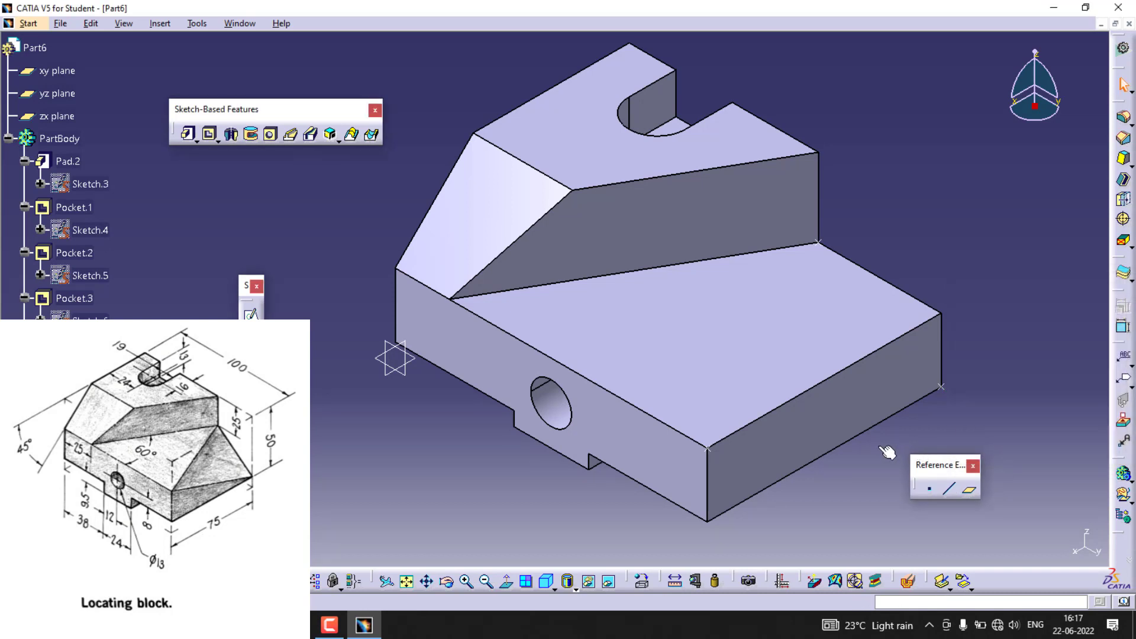
left_click(968, 489)
left_click(943, 388)
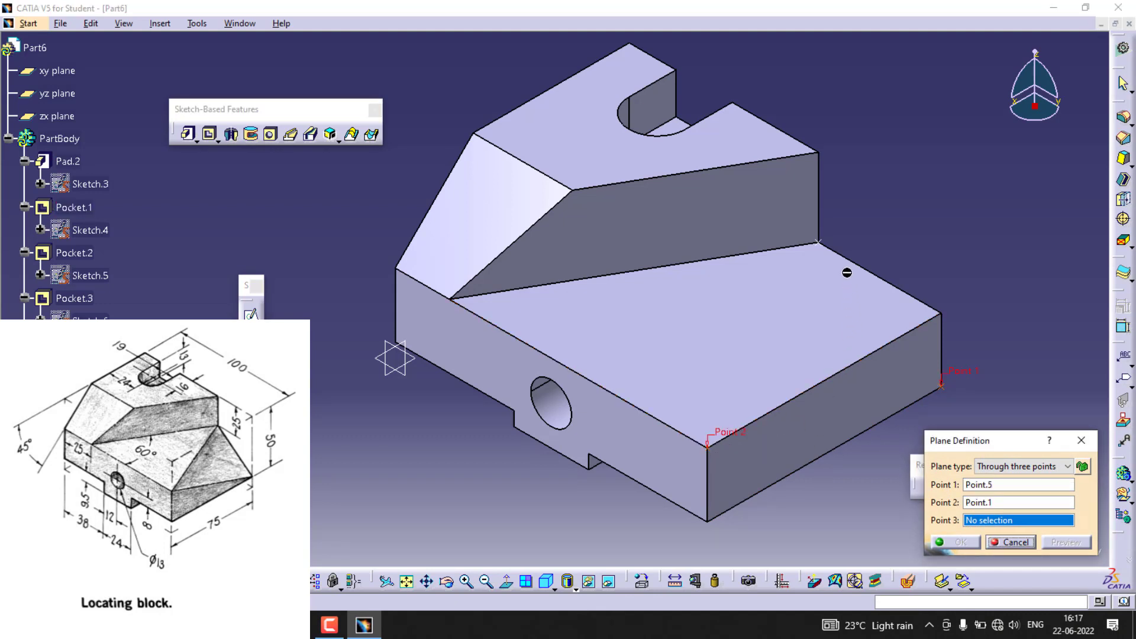
left_click(821, 244)
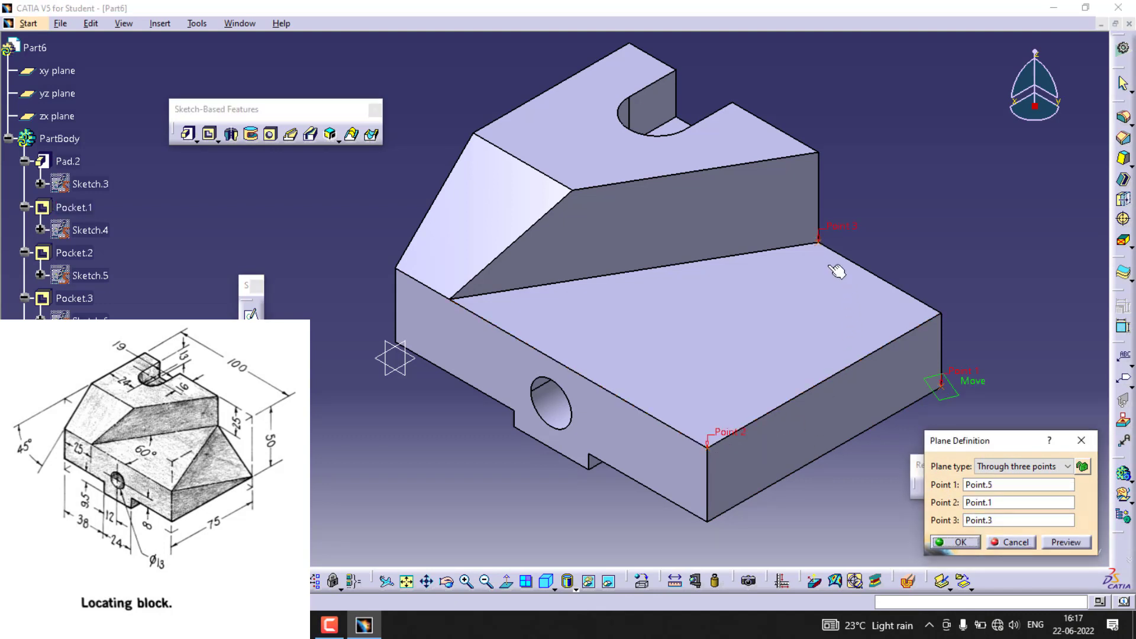
left_click(953, 542)
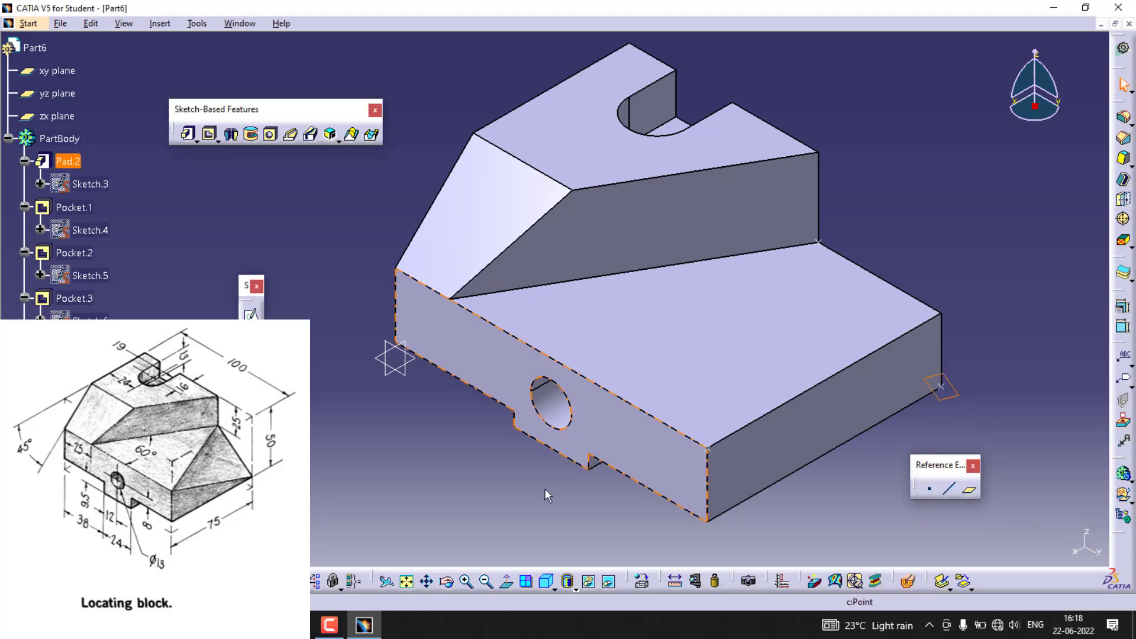
Start a sketch on the inclined three-point plane, viewed from the upper side of the block
left_click(251, 314)
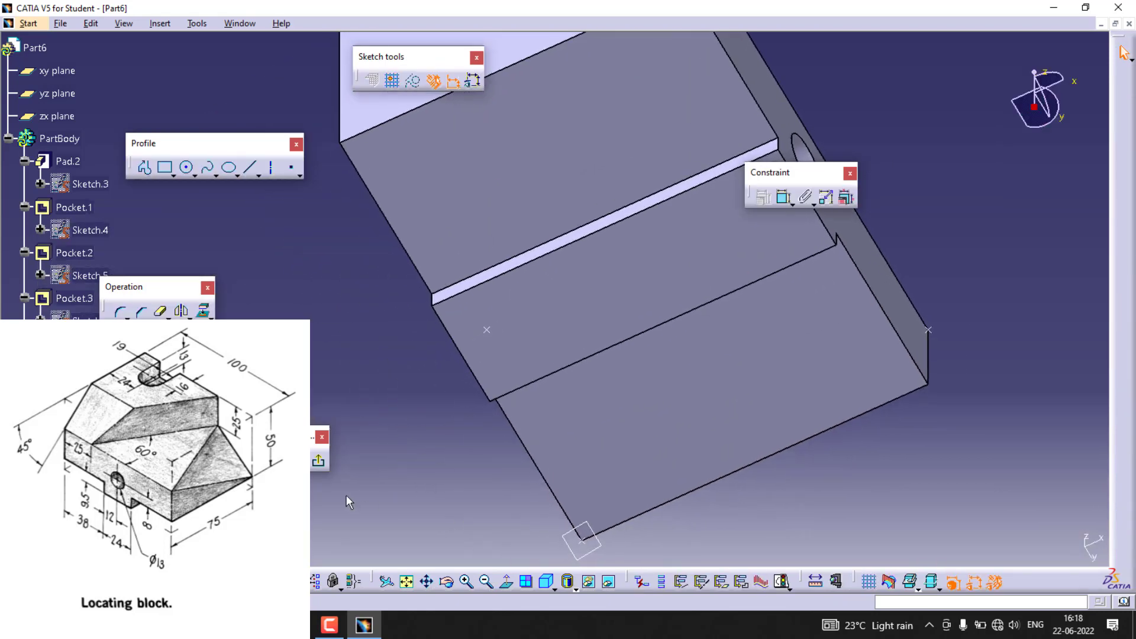
left_click(506, 582)
middle_click_drag(424, 523, 543, 523)
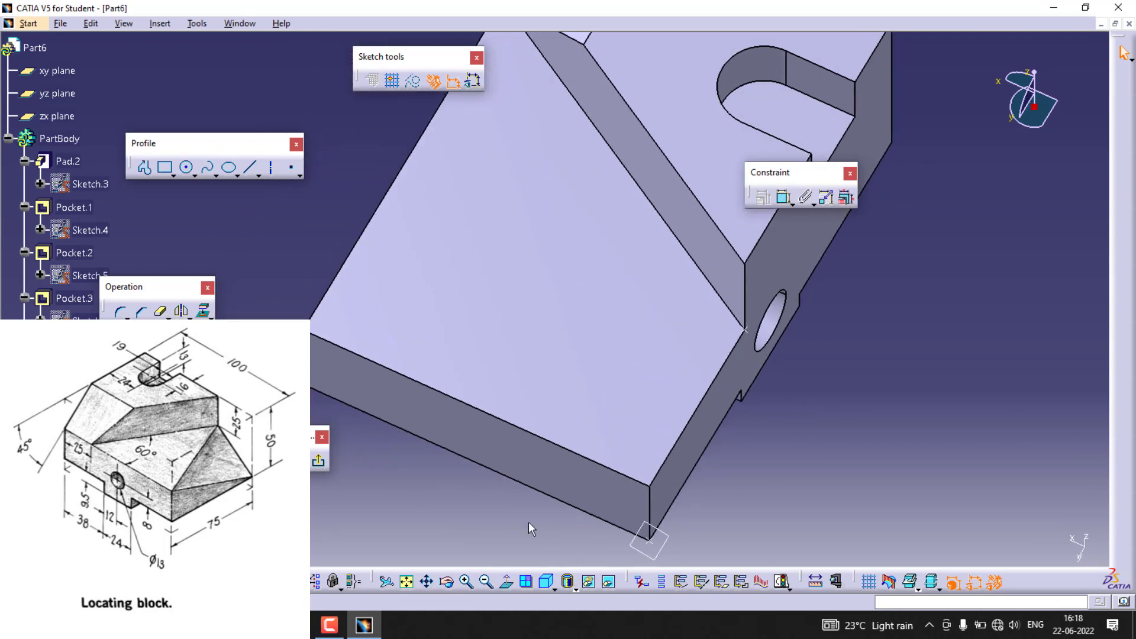
left_click(248, 169)
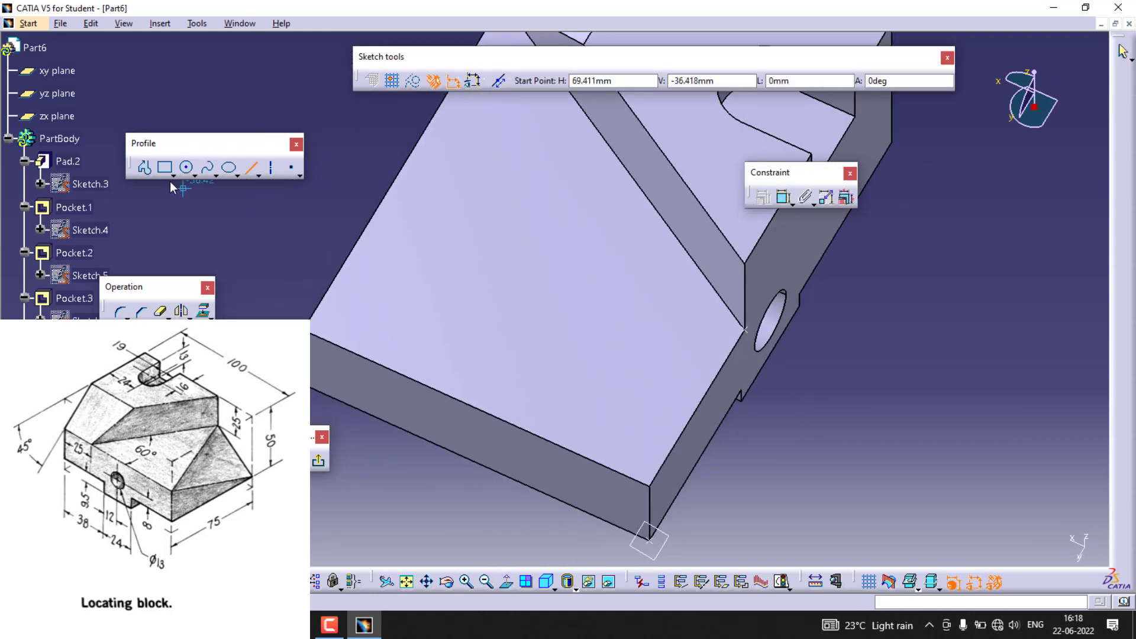
left_click(145, 168)
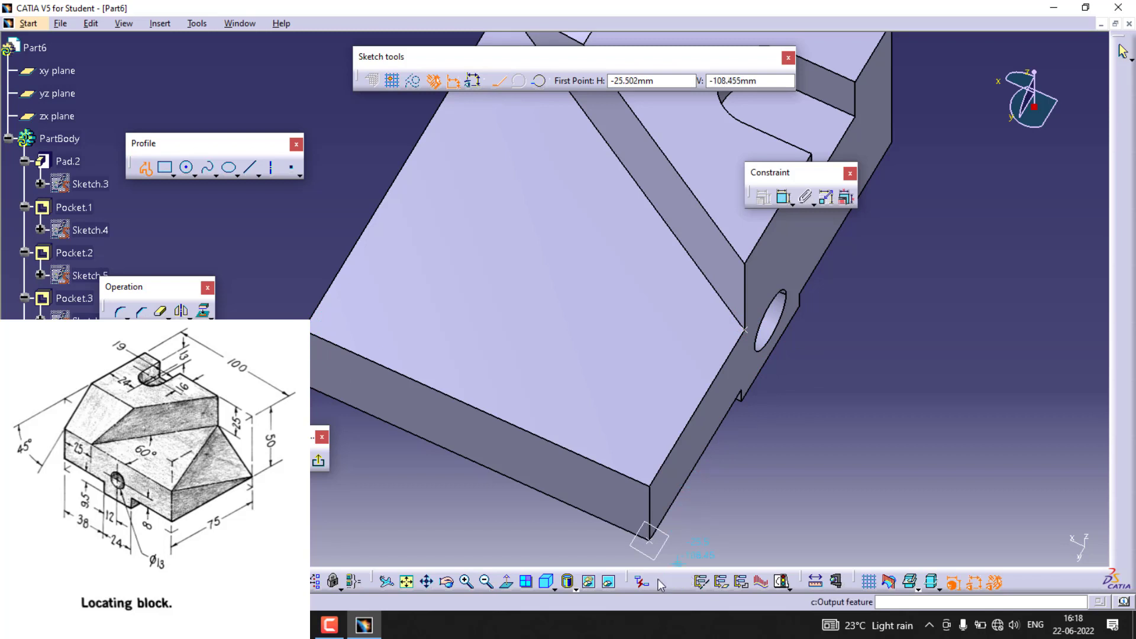
left_click(609, 582)
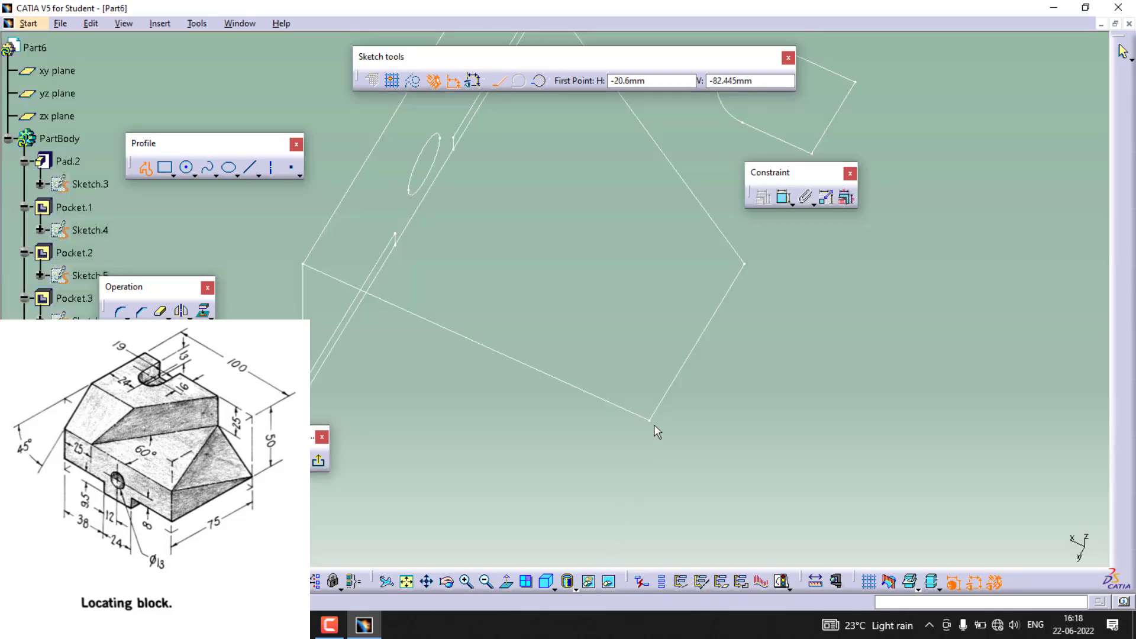
left_click(614, 583)
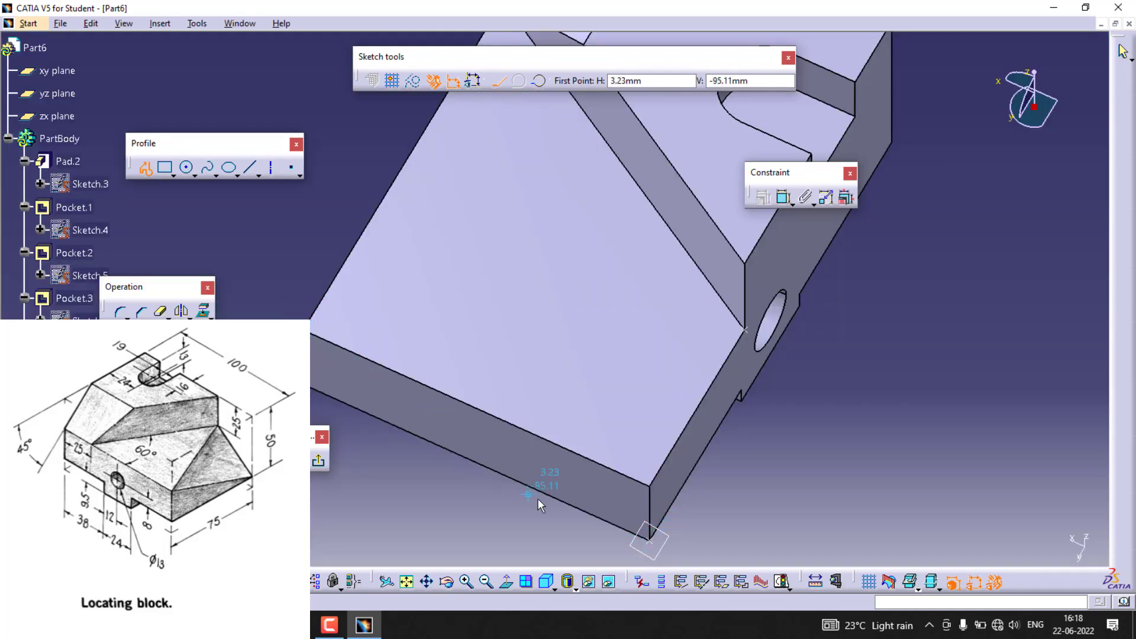
key("Escape")
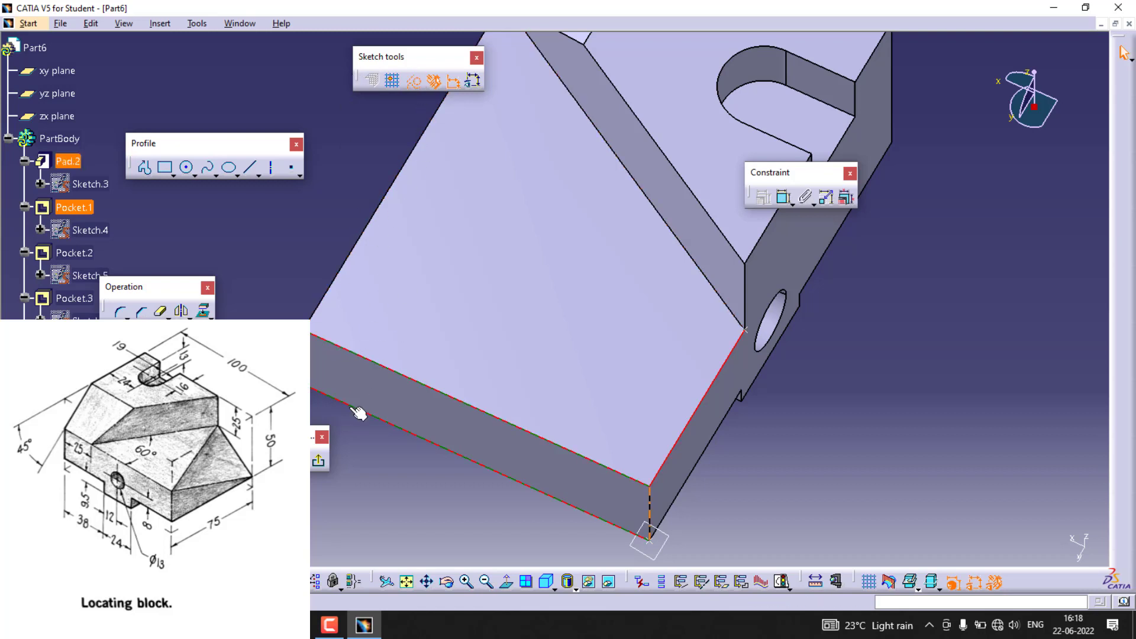
Project the end face's upper and lower edges and the step's far upper edge, and draw a closed triangle through the plane's three corner points
left_click(205, 311)
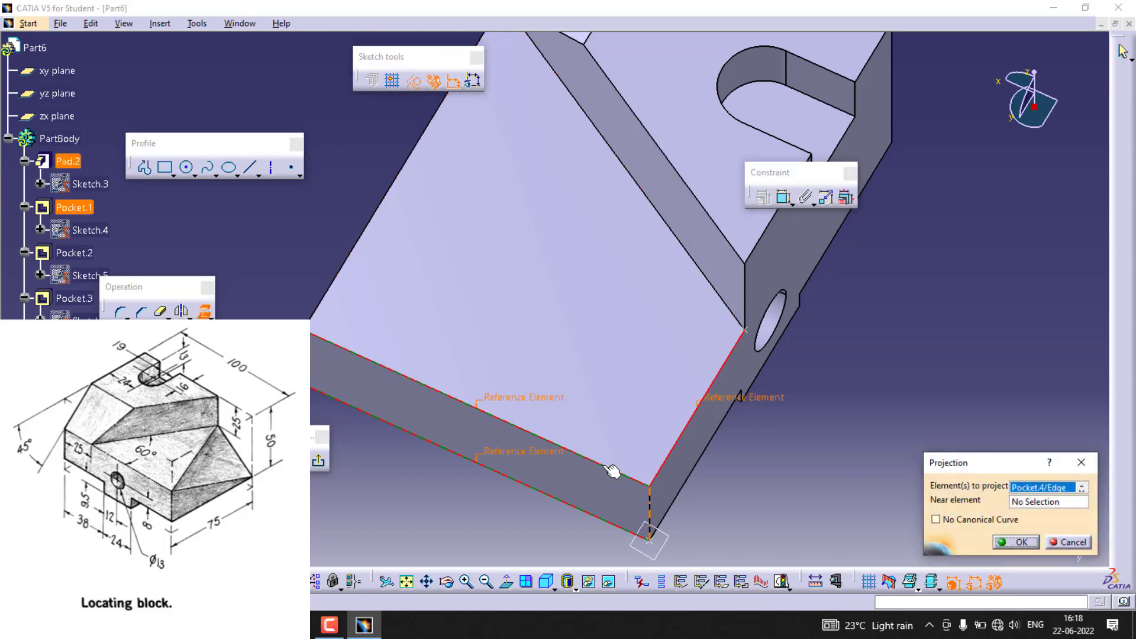
left_click(1014, 544)
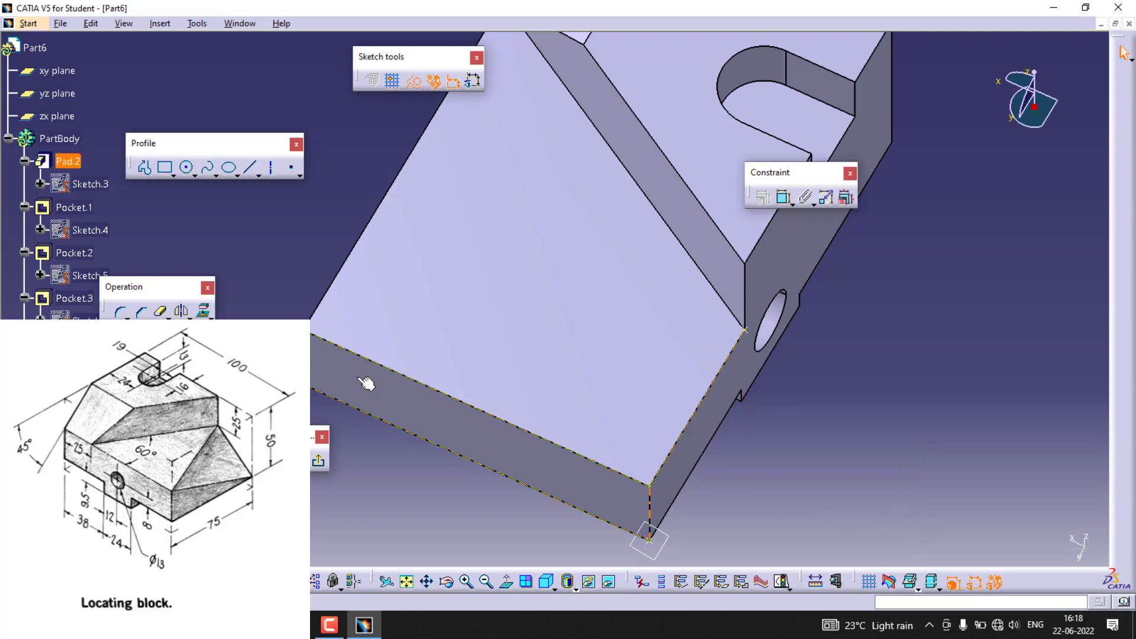
left_click(185, 169)
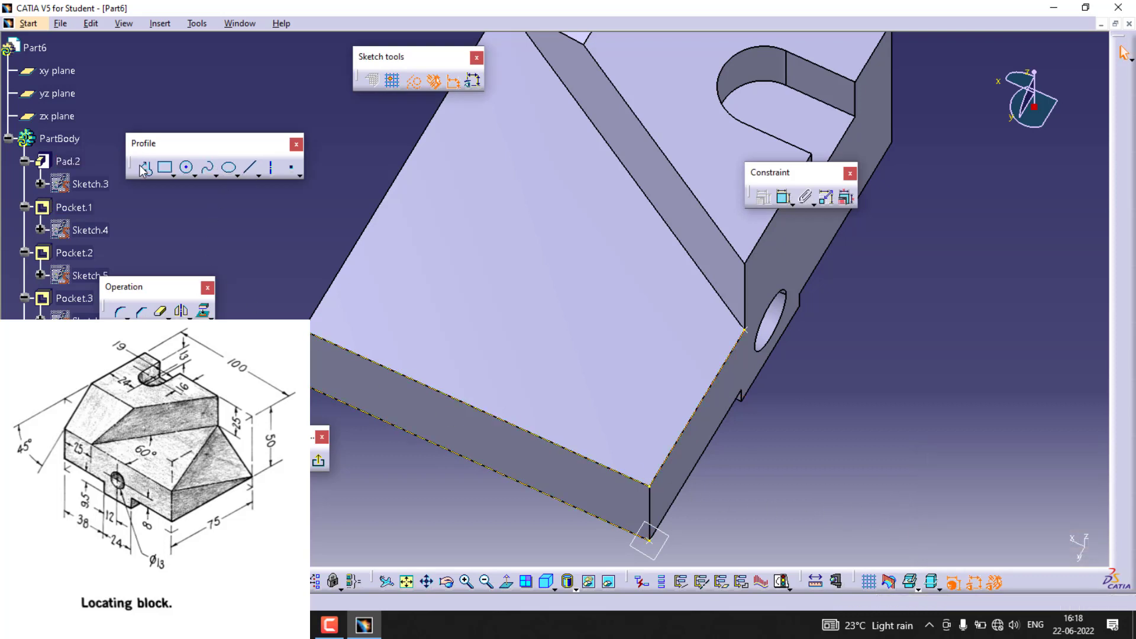
left_click(314, 335)
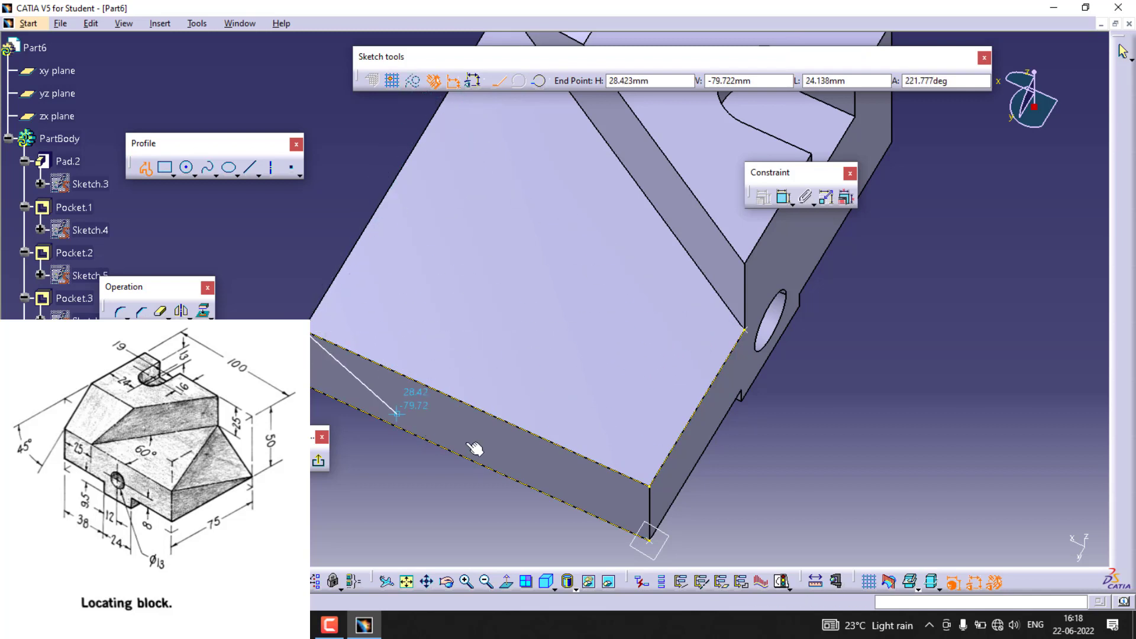
left_click(745, 330)
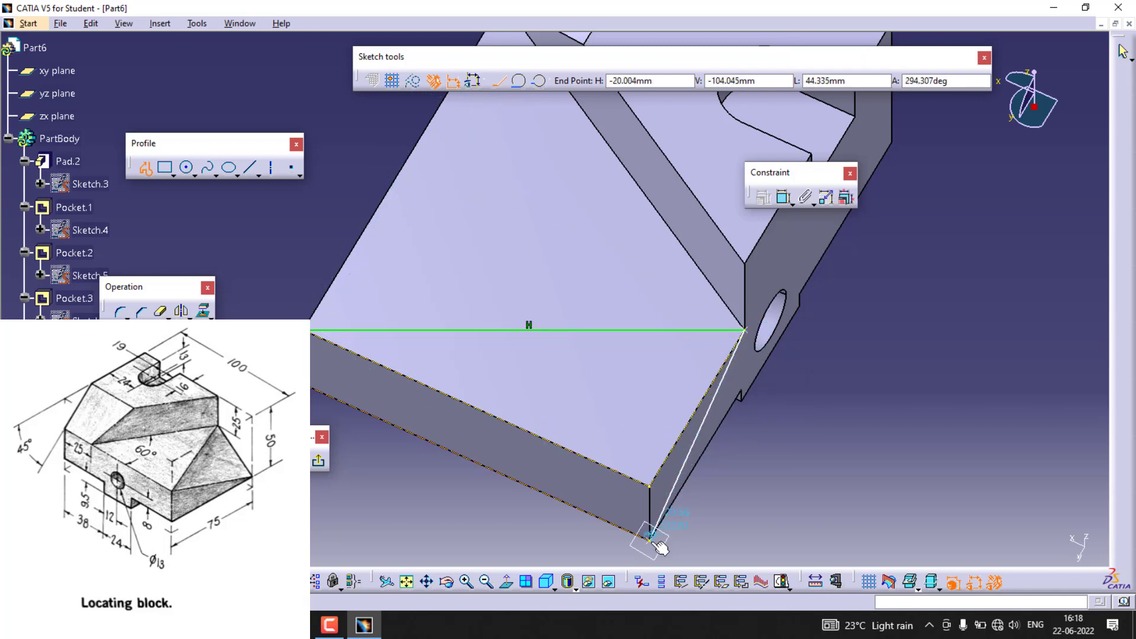
left_click(651, 537)
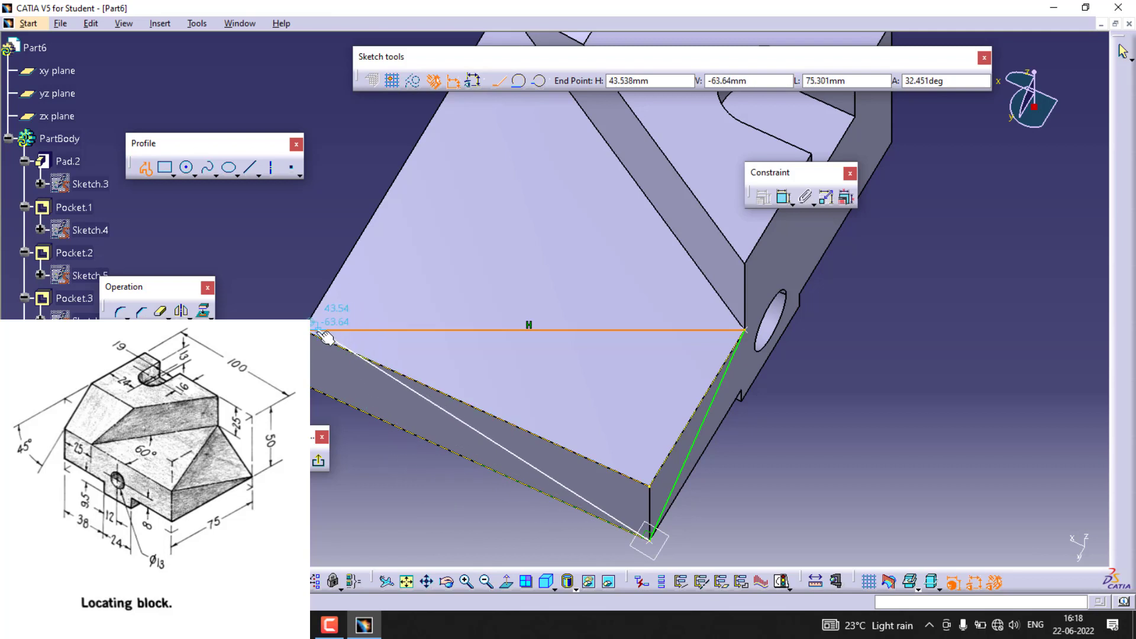
left_click(314, 335)
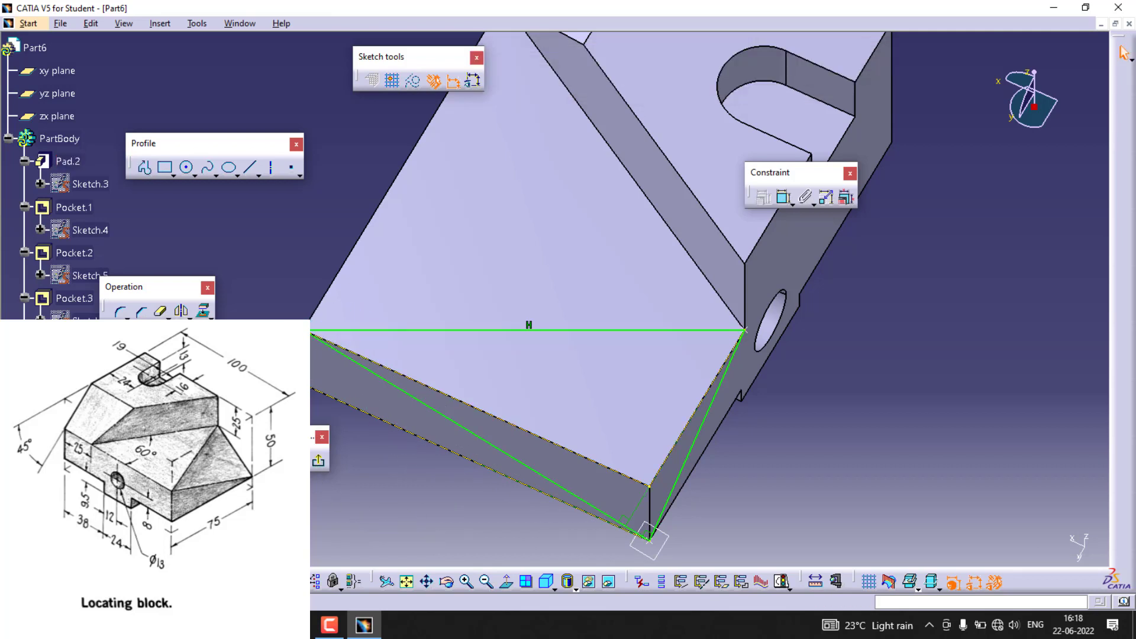
Finish the sketch and cut off the lower step's far corner with an Up to next pocket from the triangle
left_click(319, 463)
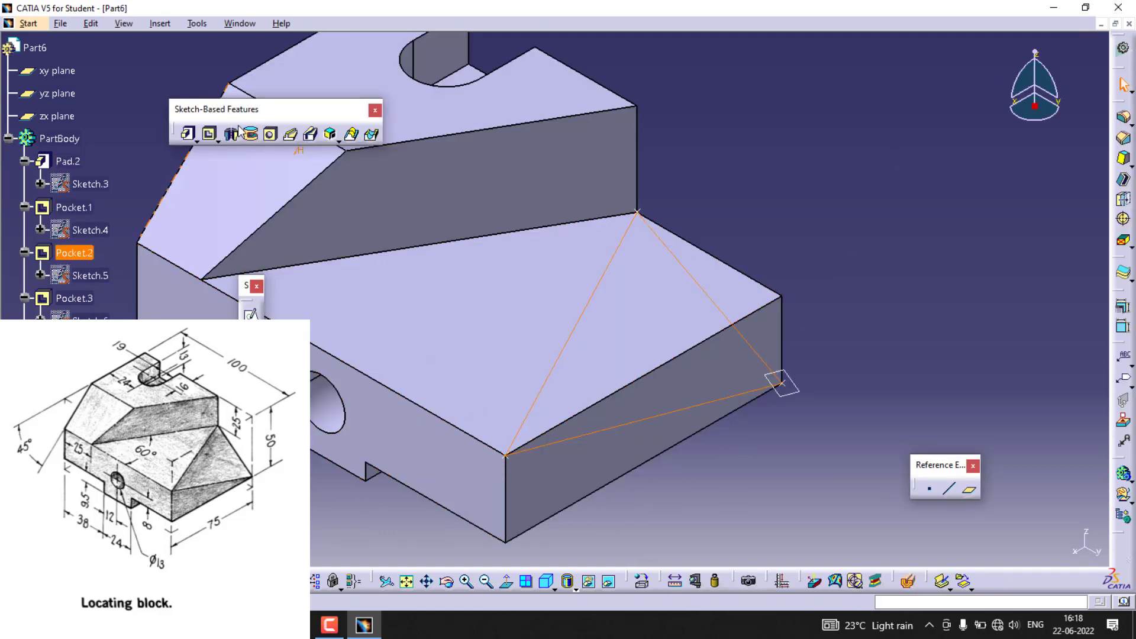
left_click(209, 134)
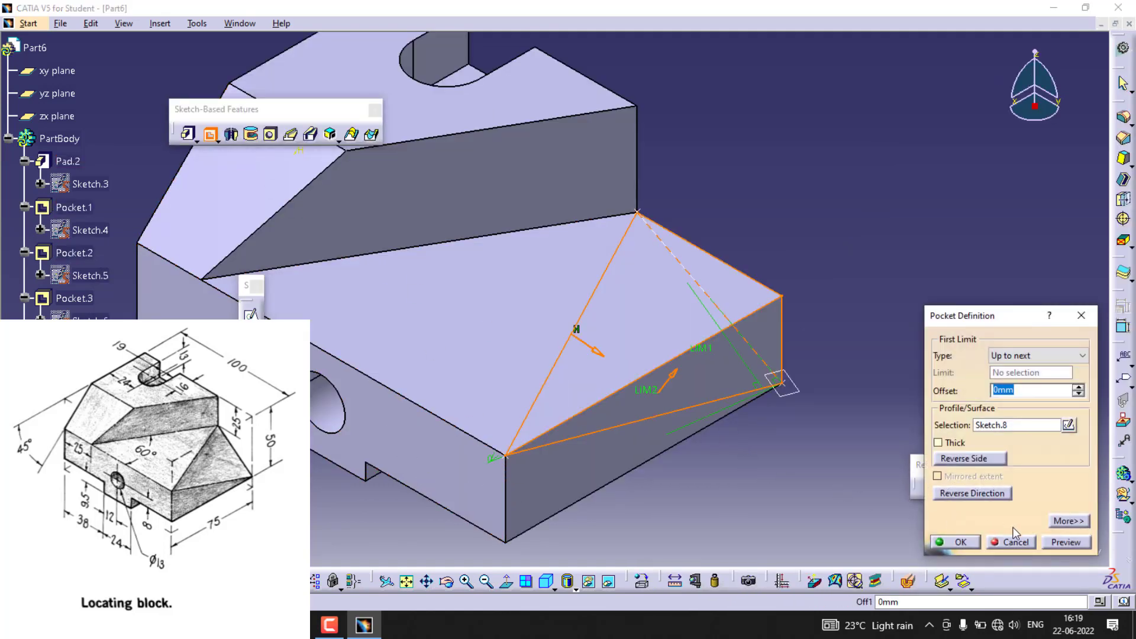
left_click(1065, 542)
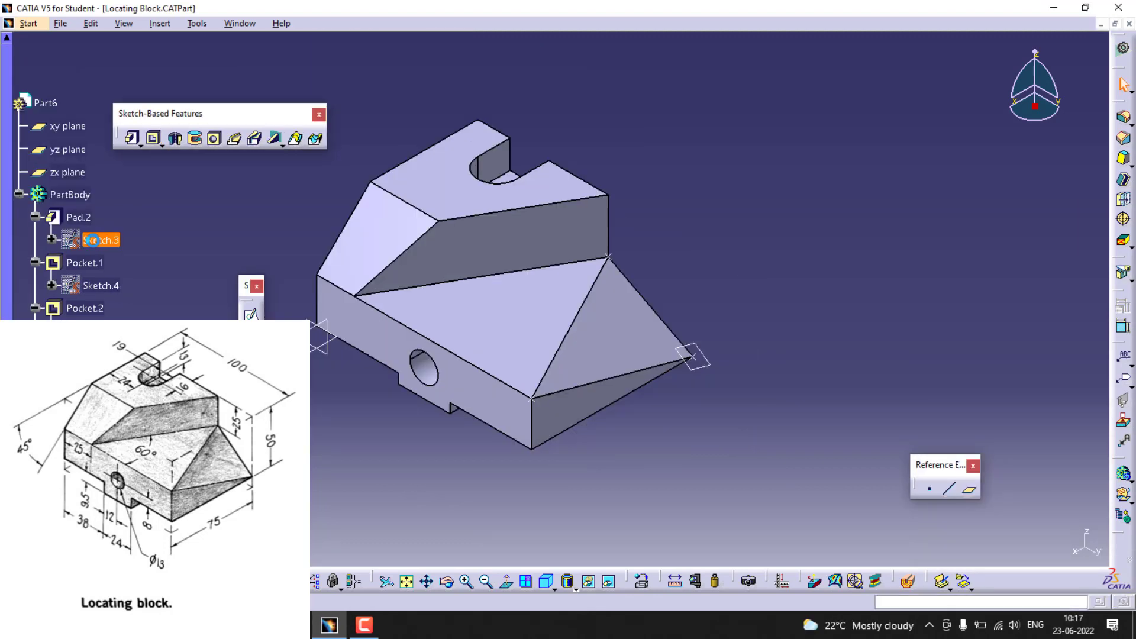
Open the base pad's rectangle sketch and set its height to 59.5 mm
double_click(91, 240)
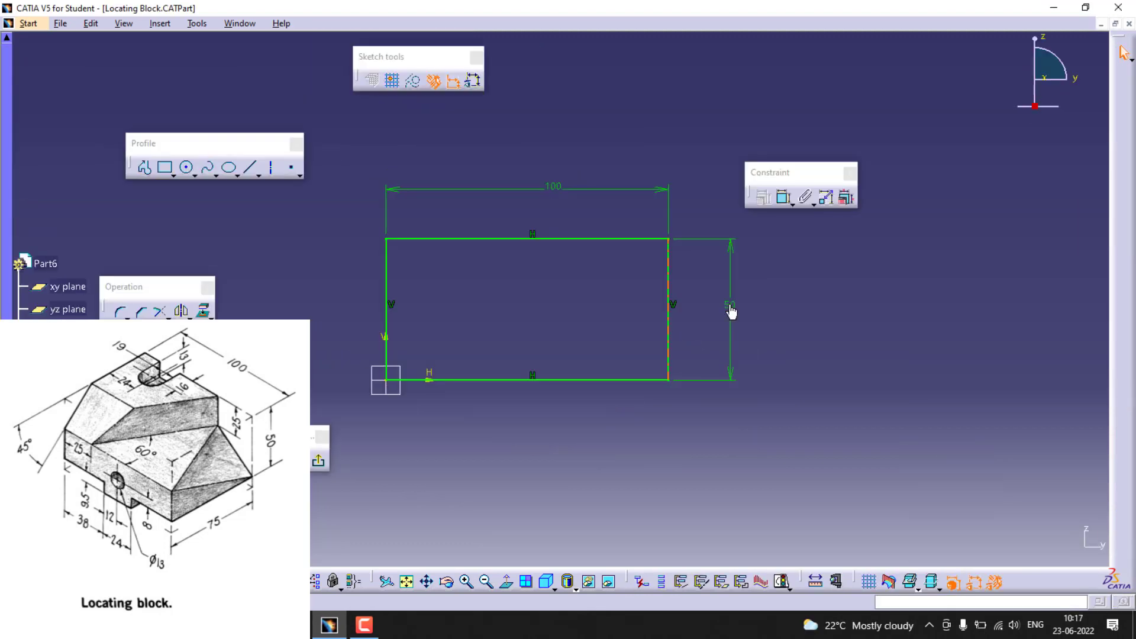
double_click(731, 312)
type("59.5")
key("Return")
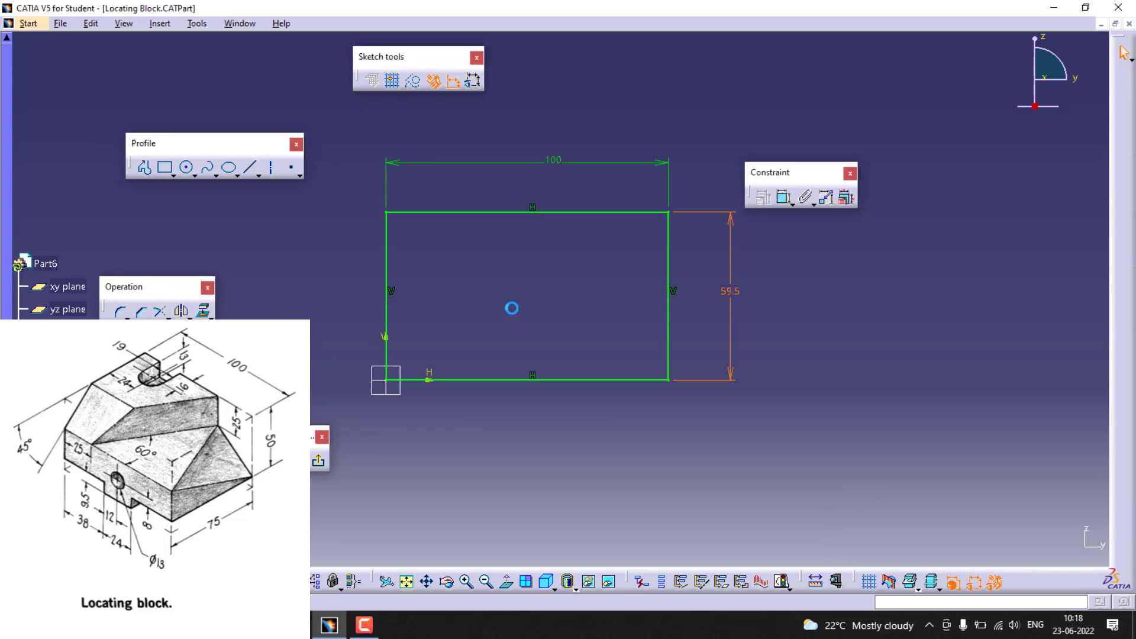
Finish the base sketch, and set the heights of both bottom notches to 9.5 mm in the sketch that also holds the 13 mm hole
left_click(319, 461)
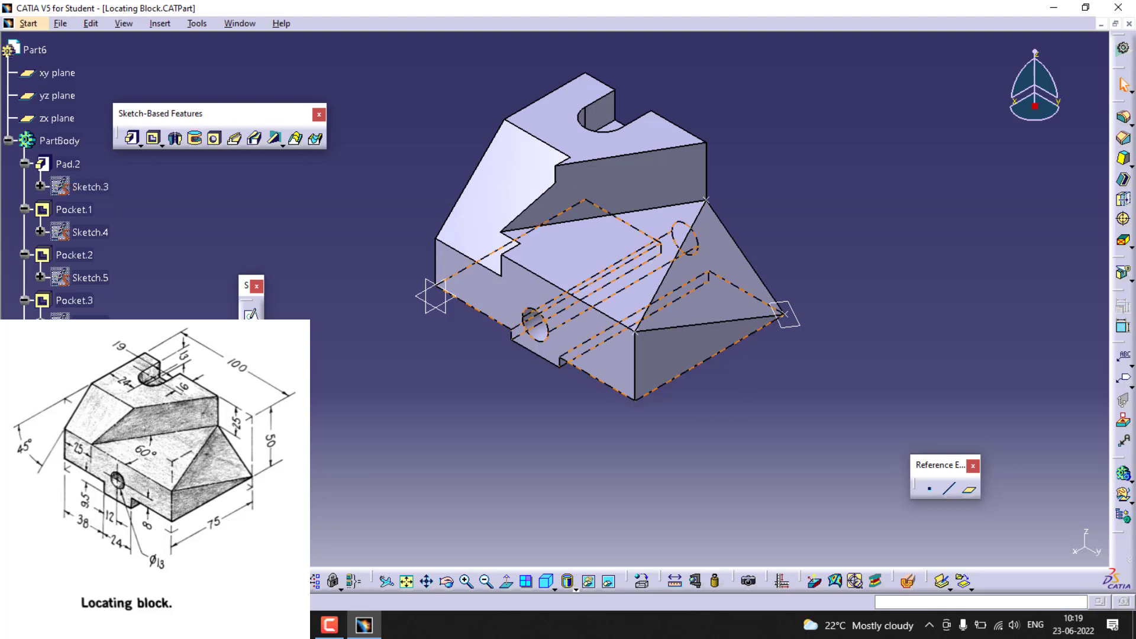
left_click(536, 324)
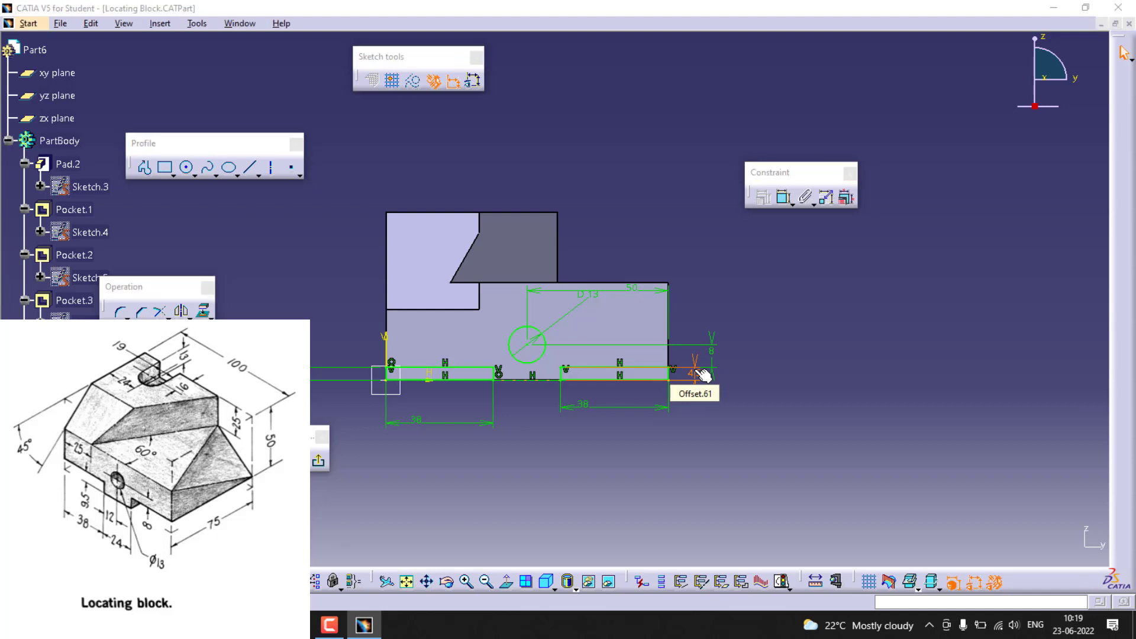
double_click(703, 374)
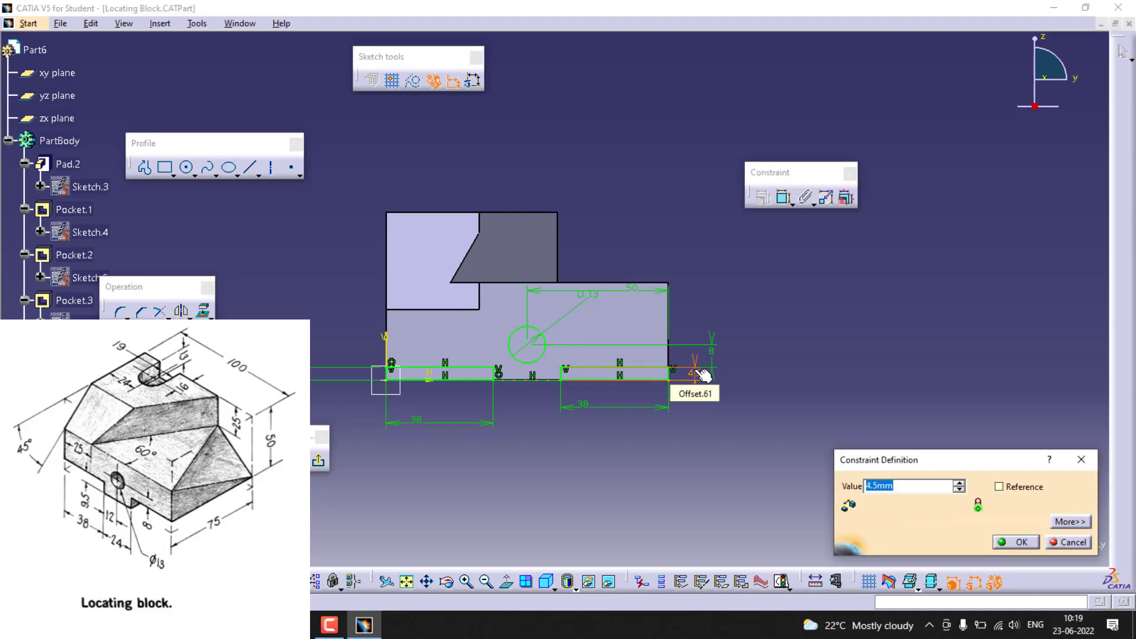
type("9.5")
key("Return")
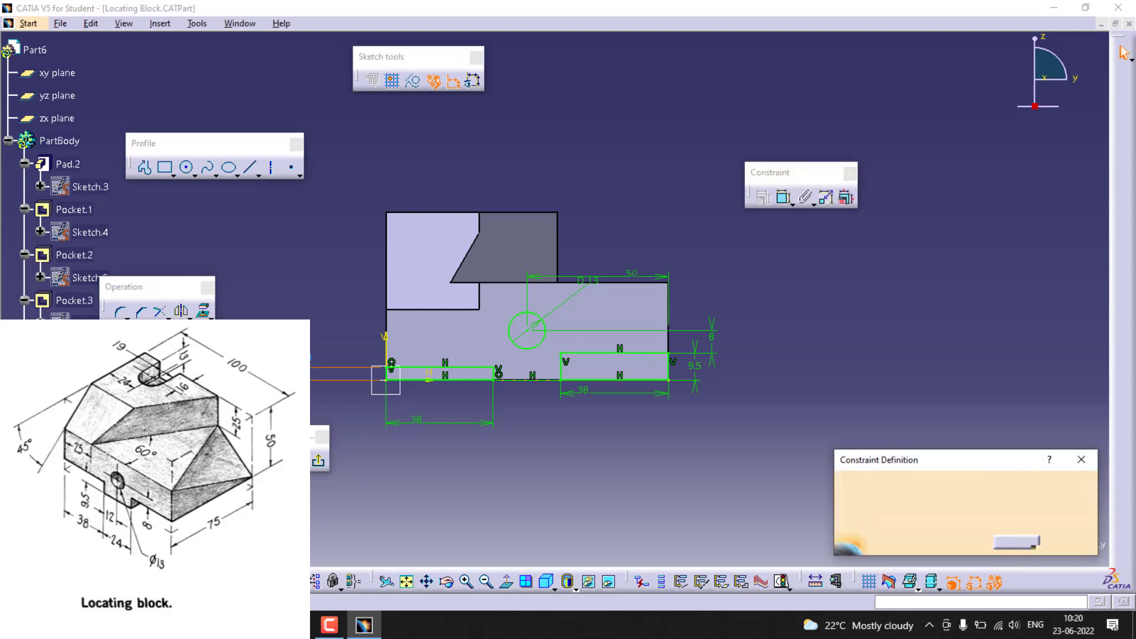
type("9.5")
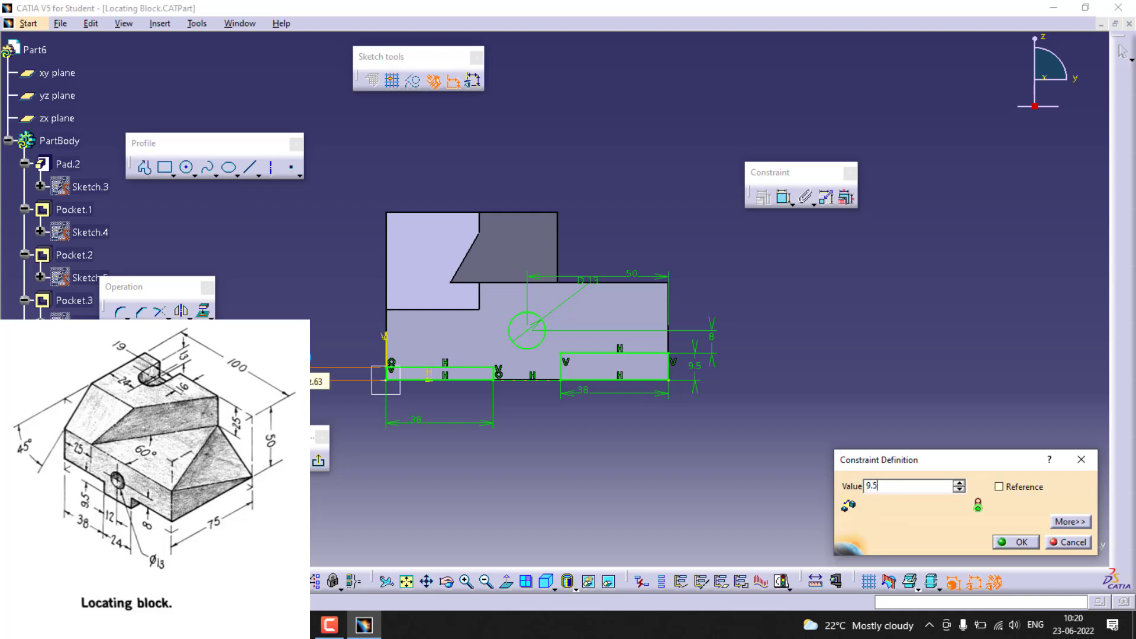
key("Return")
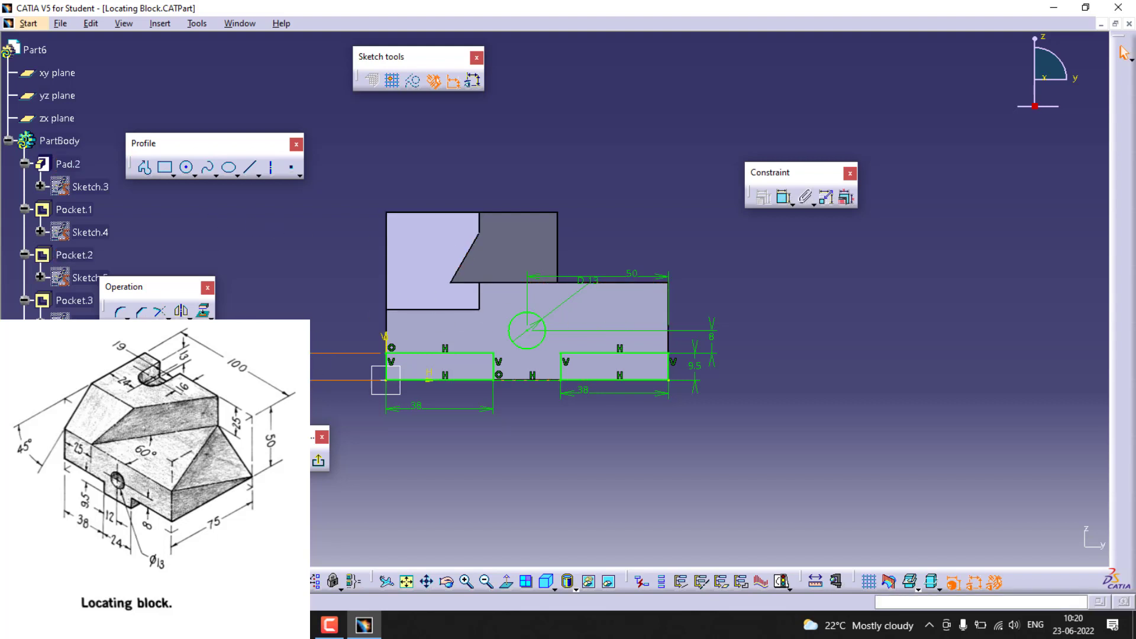
left_click(321, 464)
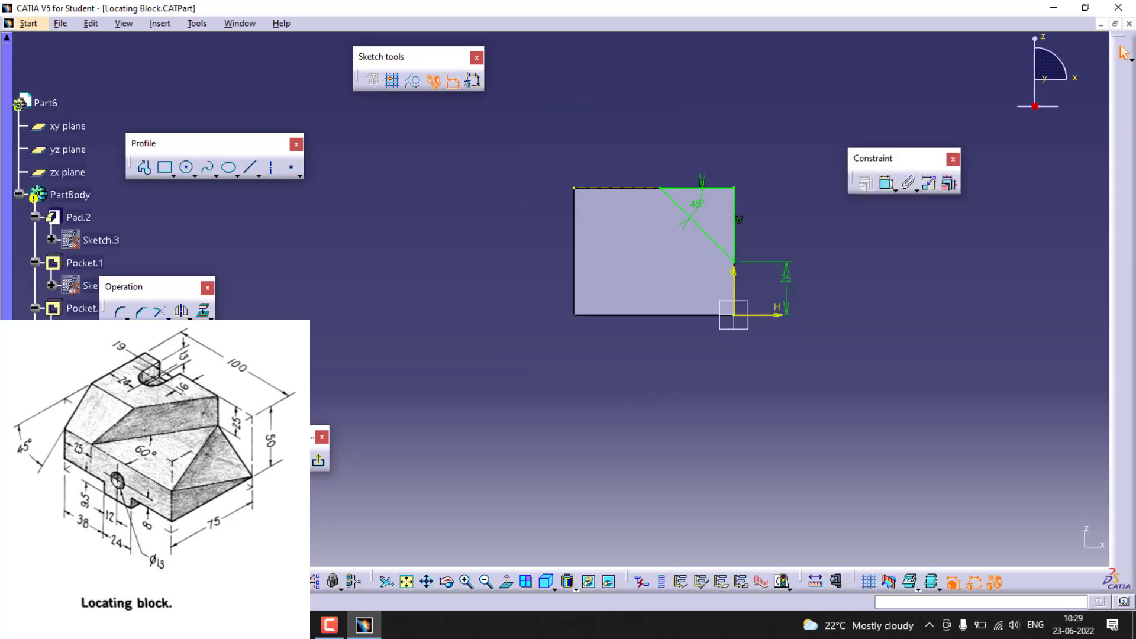
In the 45° corner triangle sketch, replace the 25 mm offset from the base with a length dimension on the triangle's vertical side
double_click(788, 281)
key("Delete")
left_click(887, 184)
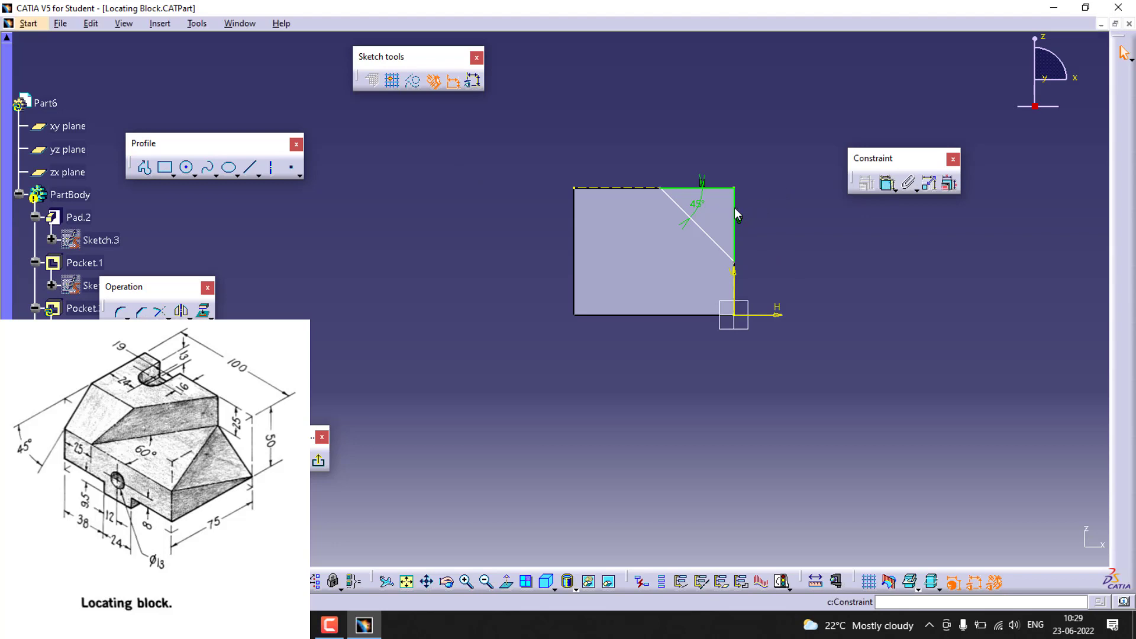
key("Escape")
left_click(785, 216)
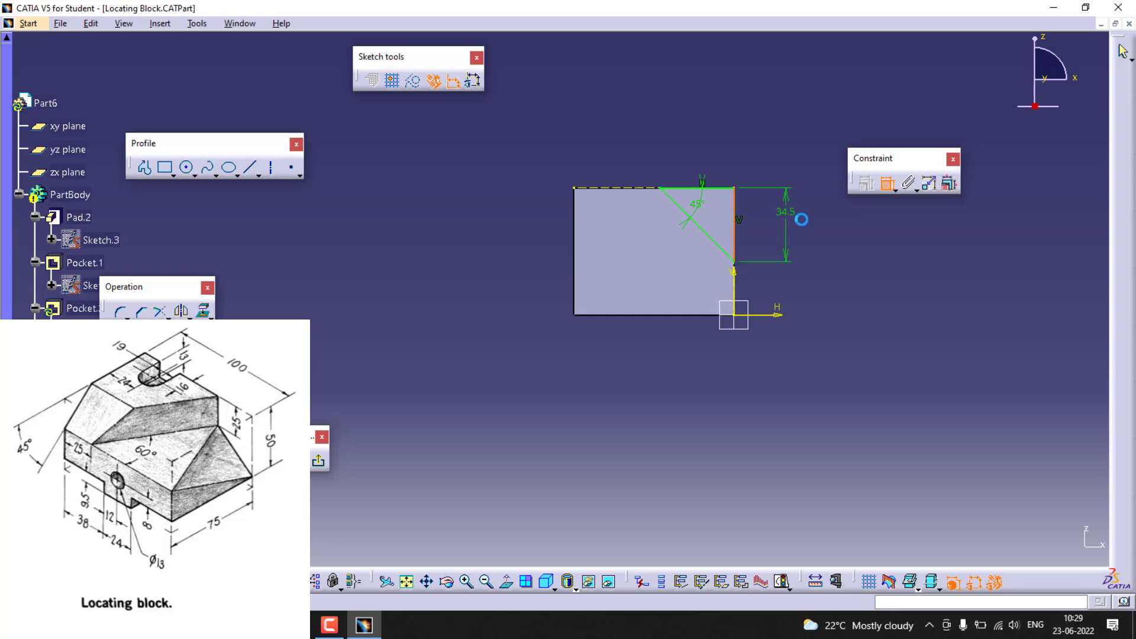
left_click(793, 215)
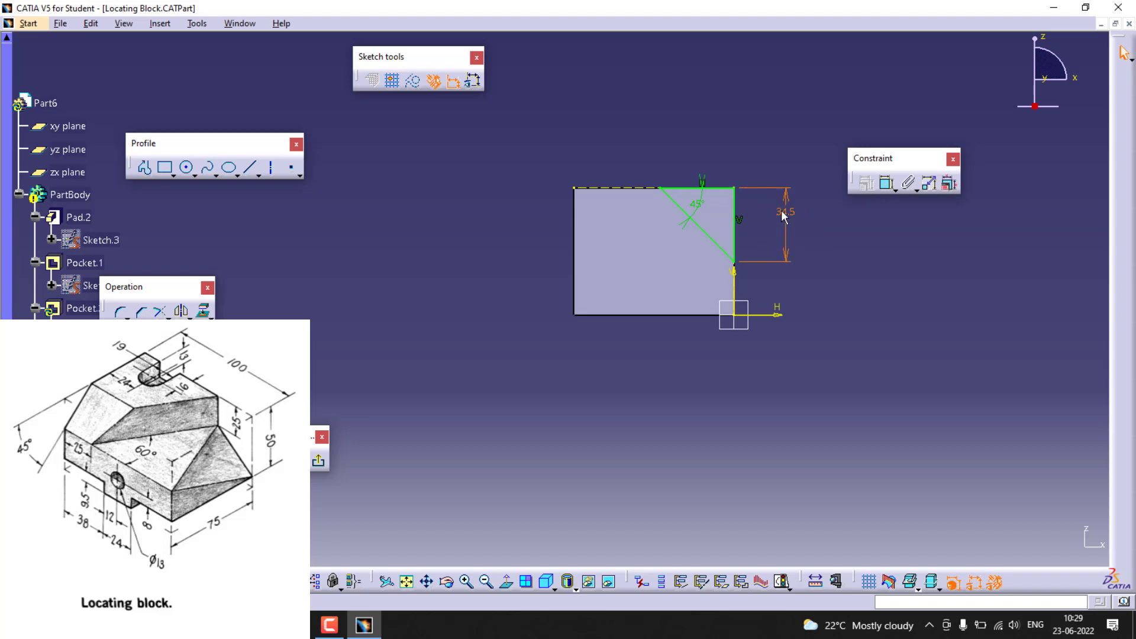
Set the length of the corner triangle's vertical side to 25 mm
double_click(783, 213)
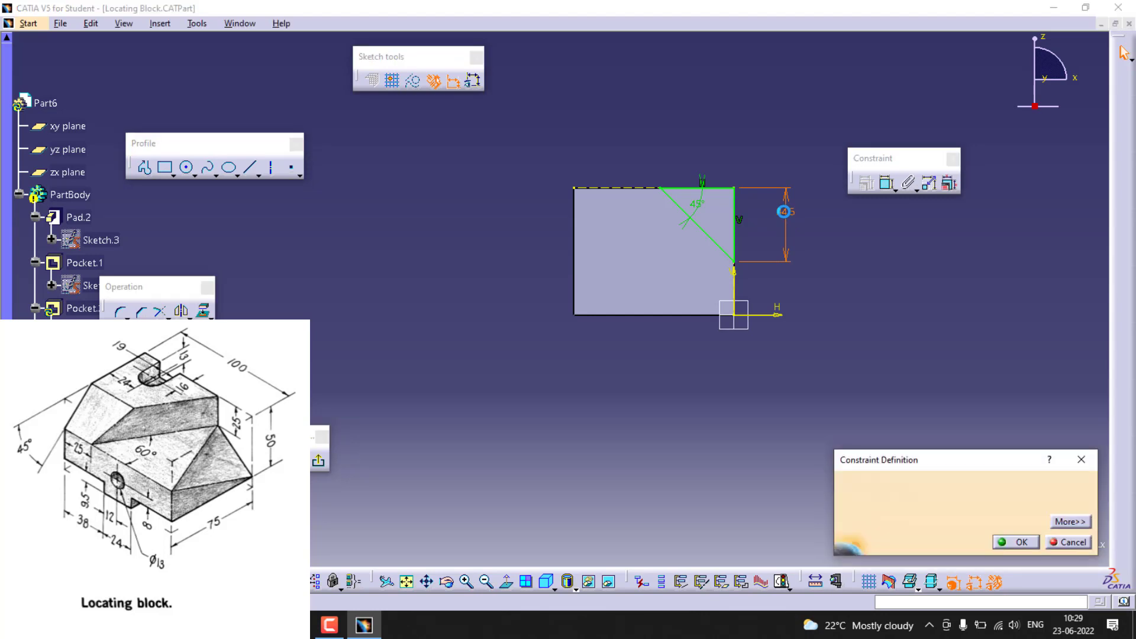
type("2")
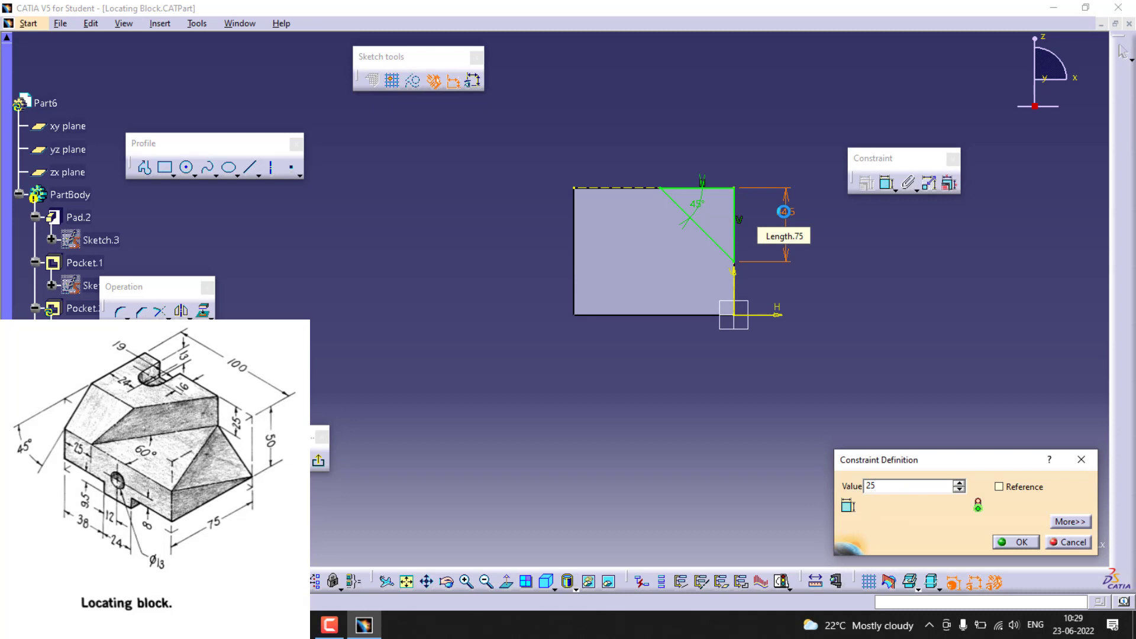
type("5")
key("Return")
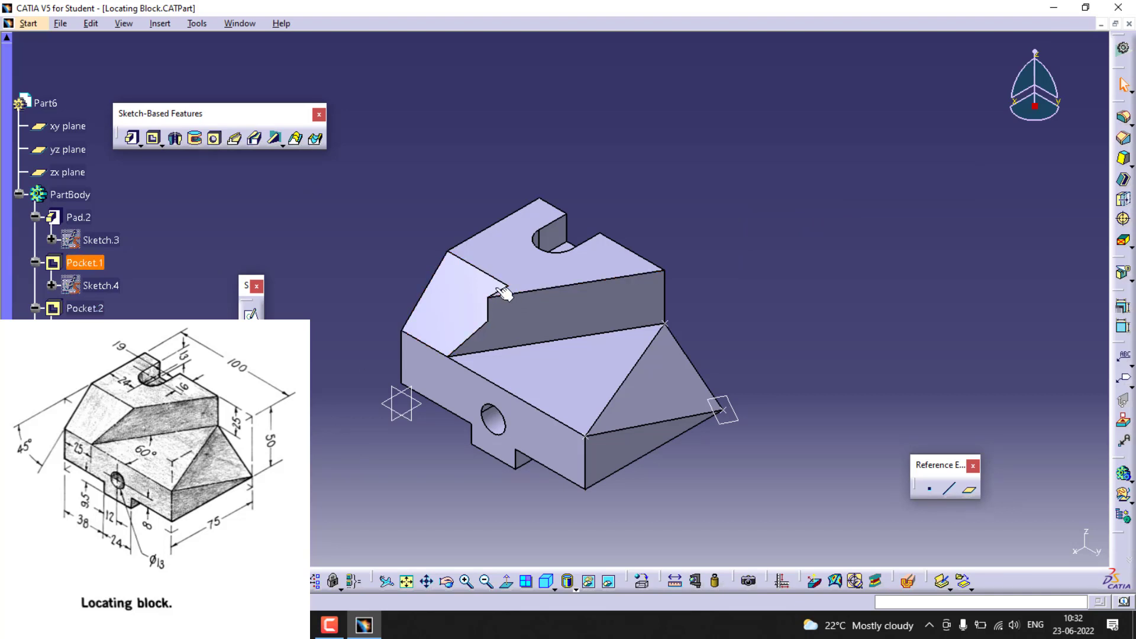
Edit the pocket that cuts the upper step's 45° corner, changing its limit type from Dimension to Up to next
right_click(84, 311)
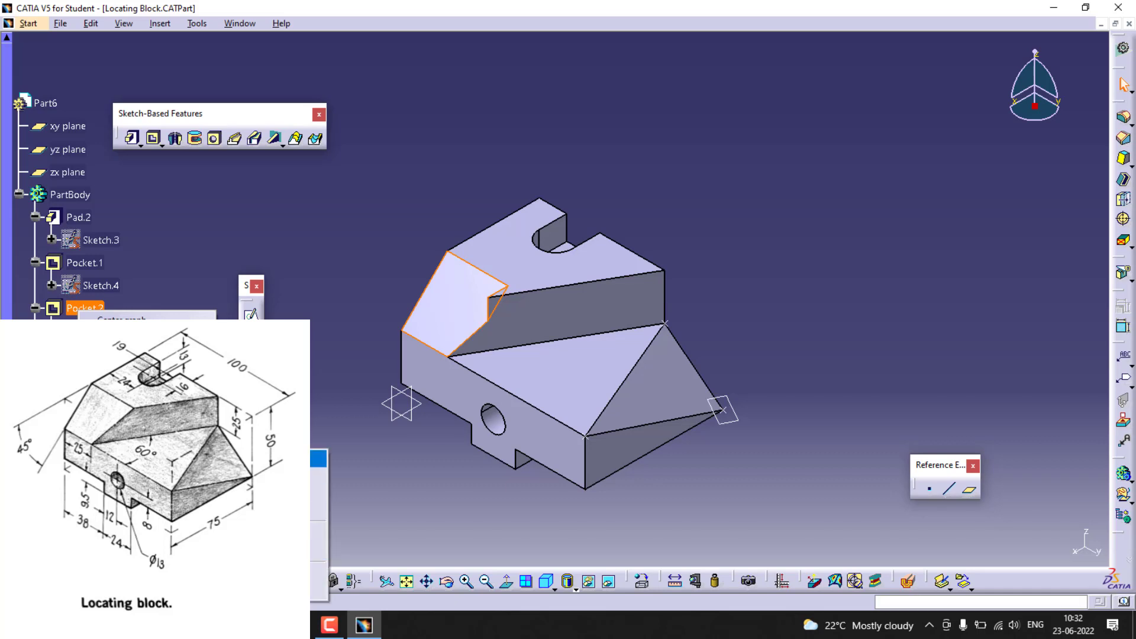
left_click(318, 459)
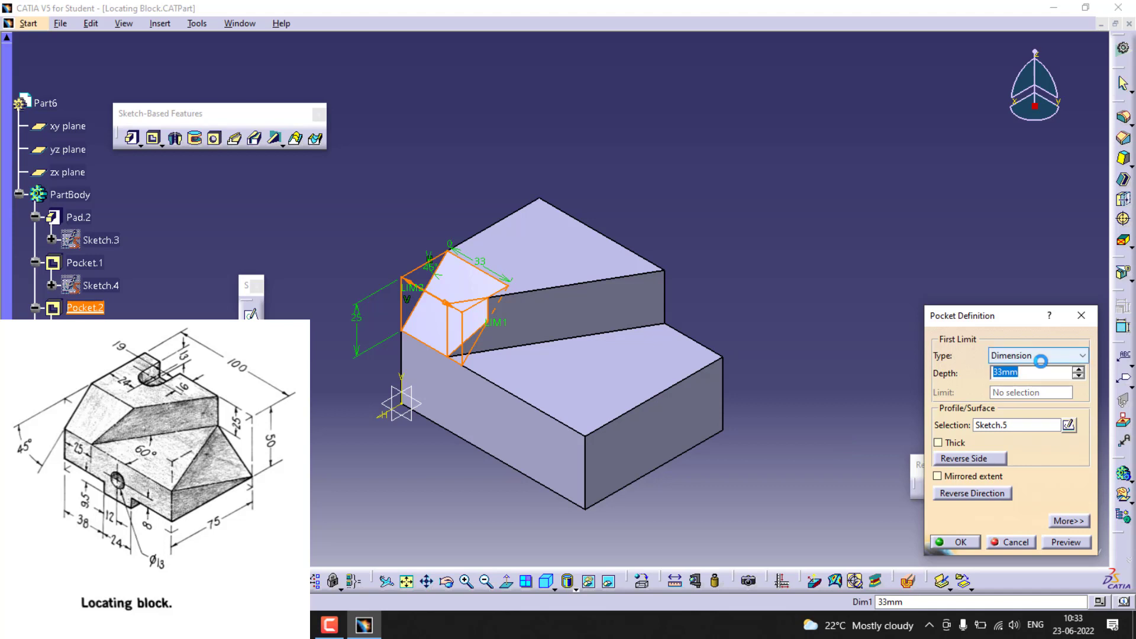
left_click(1075, 355)
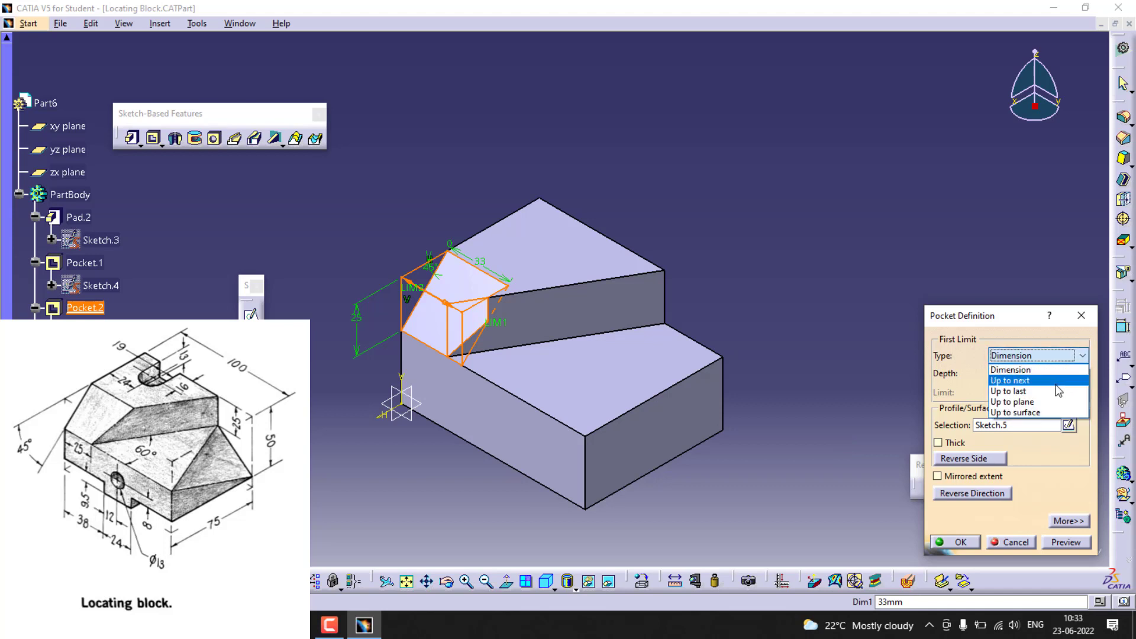
left_click(1057, 383)
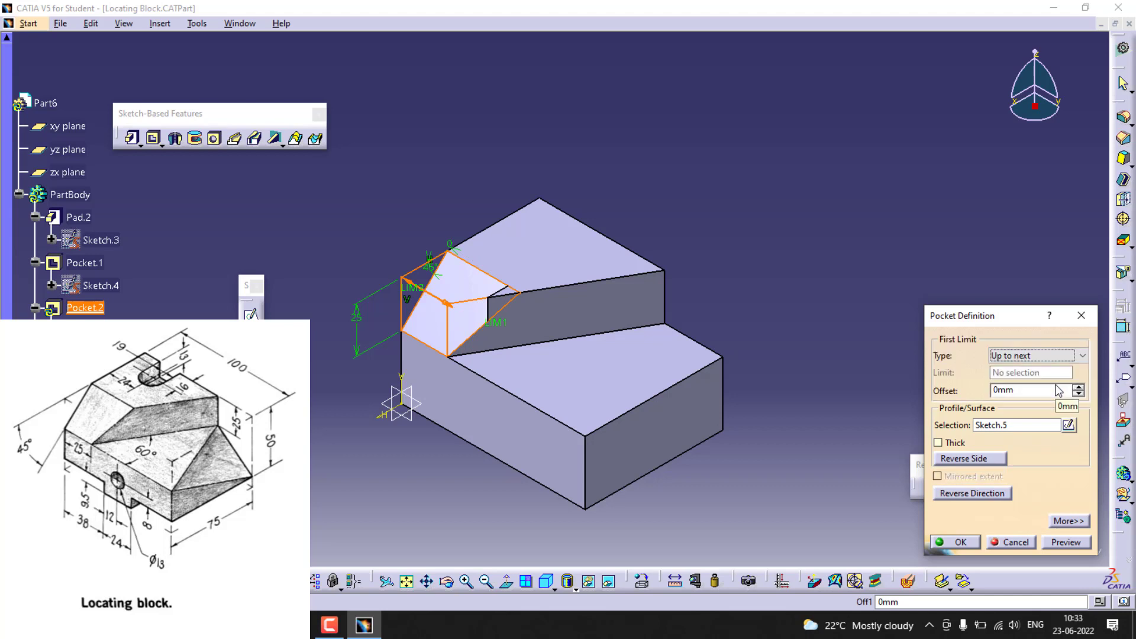
left_click(1065, 542)
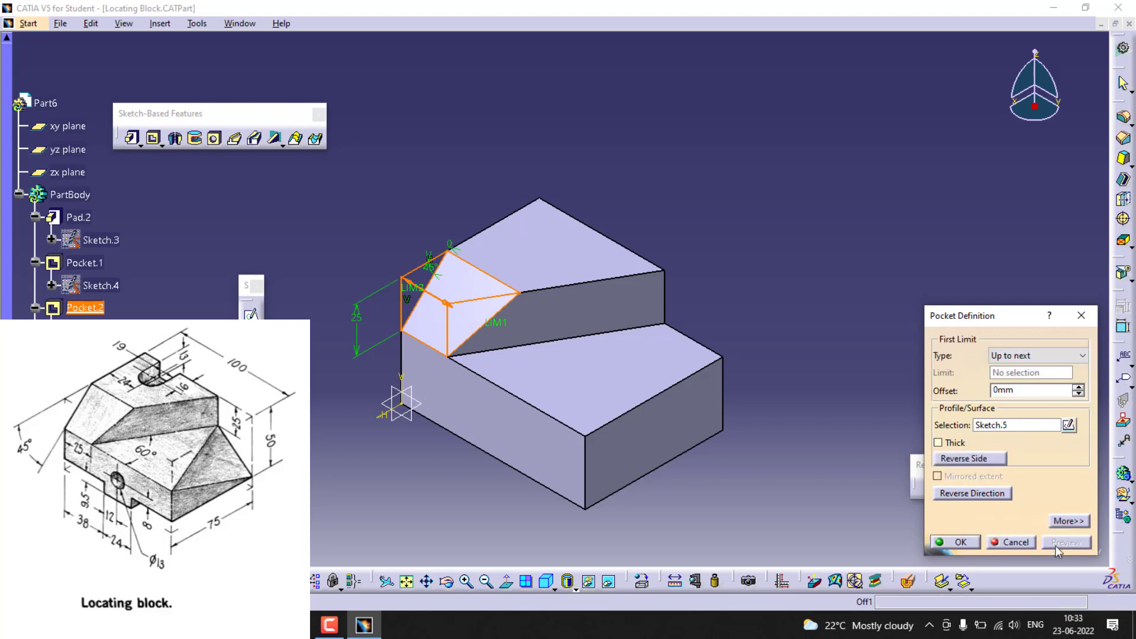
left_click(956, 543)
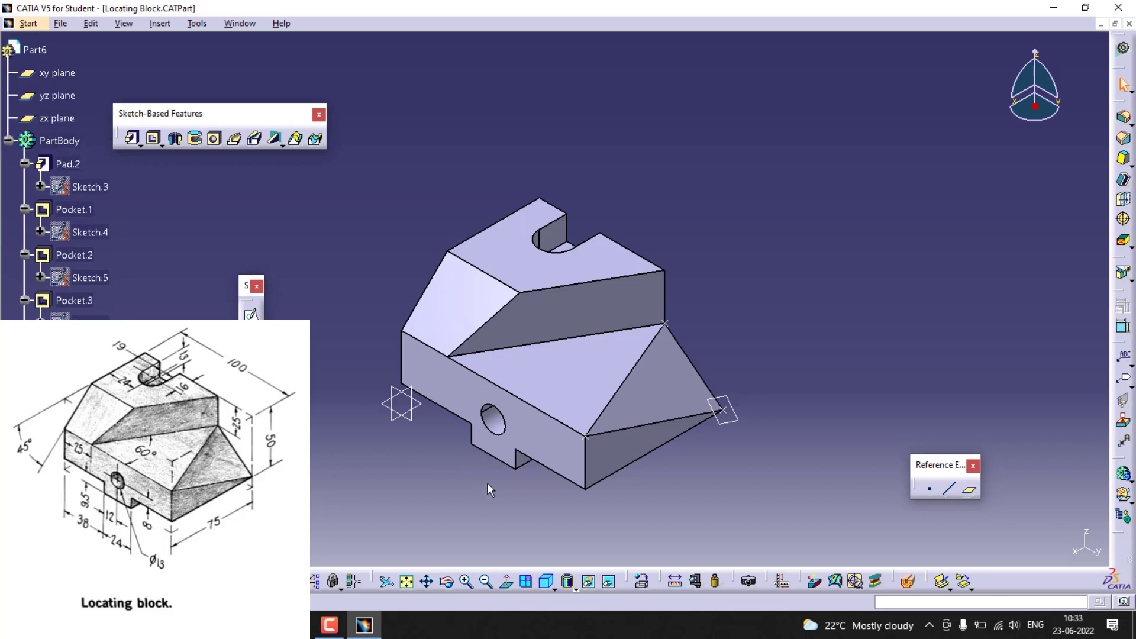
left_click(331, 620)
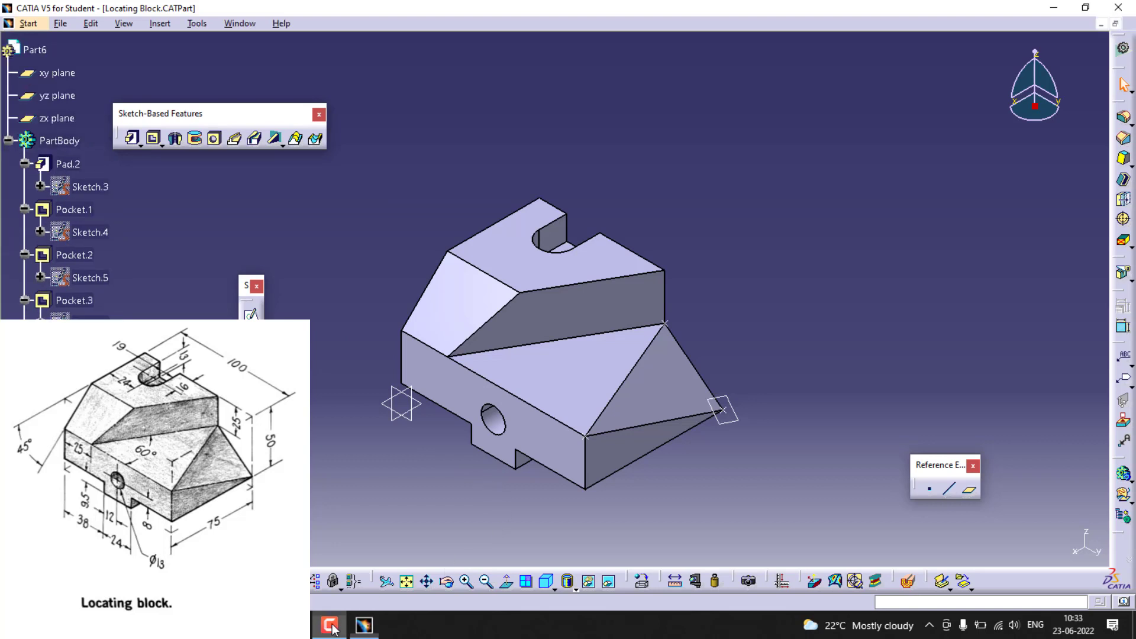